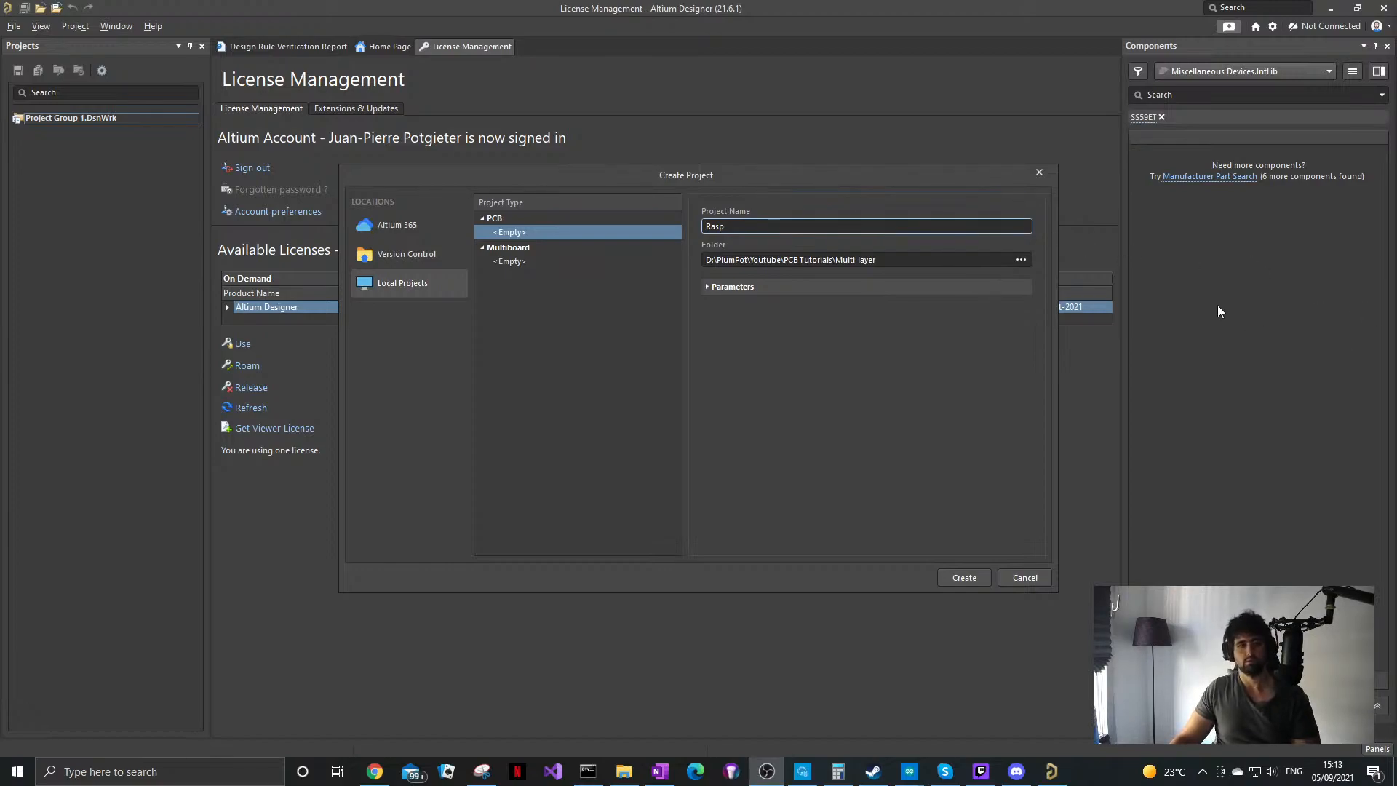
Step: Name the new local PCB project Raspberry Pi Dev board
click(777, 231)
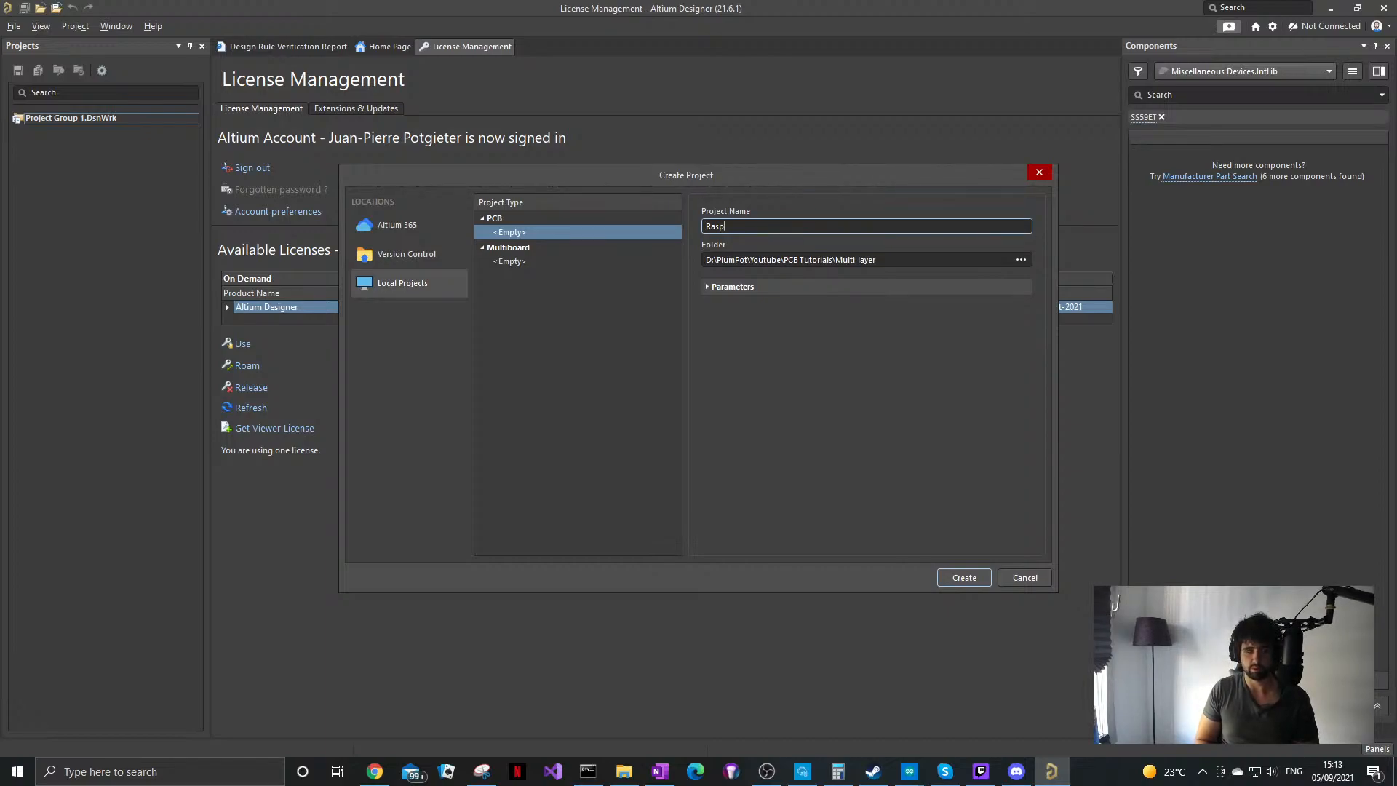
text(berry P)
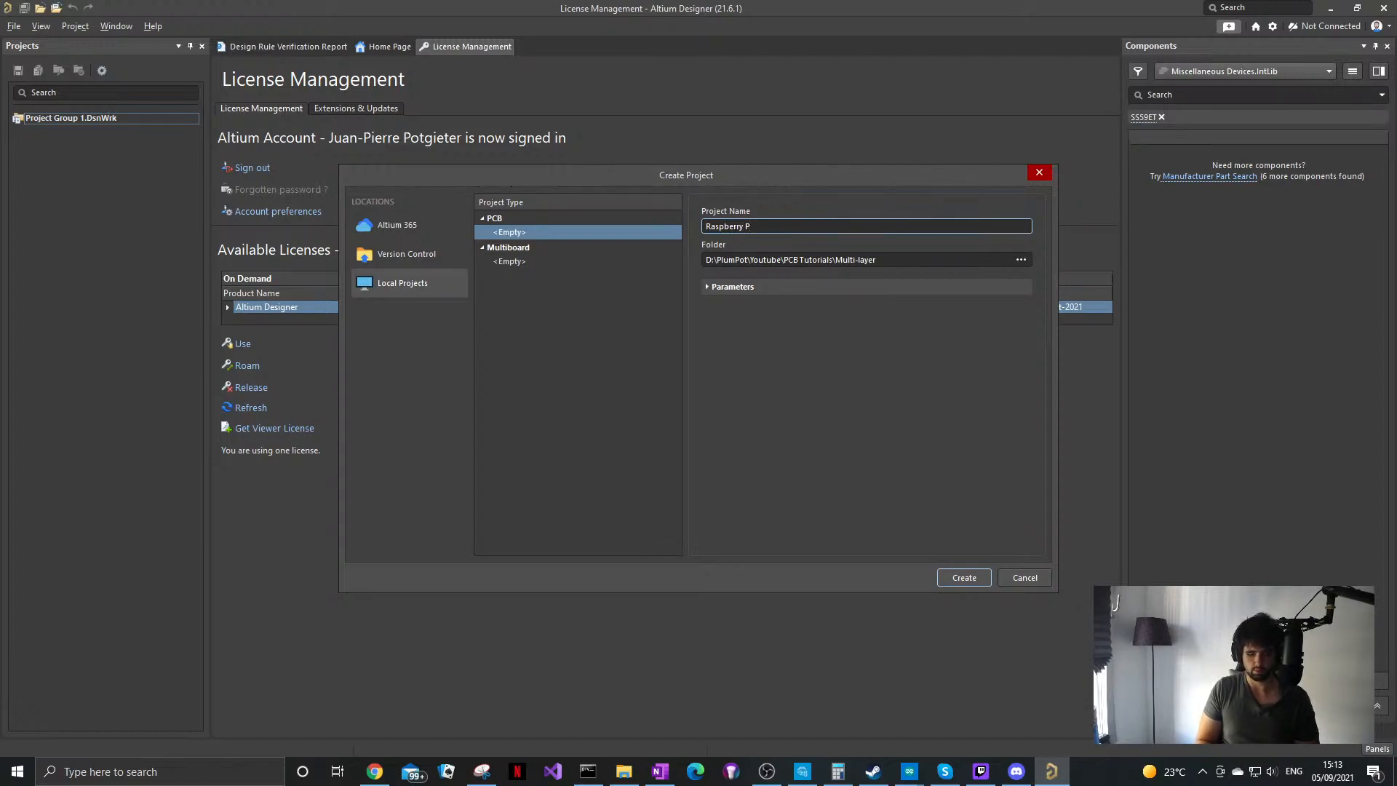
text(i Dev board)
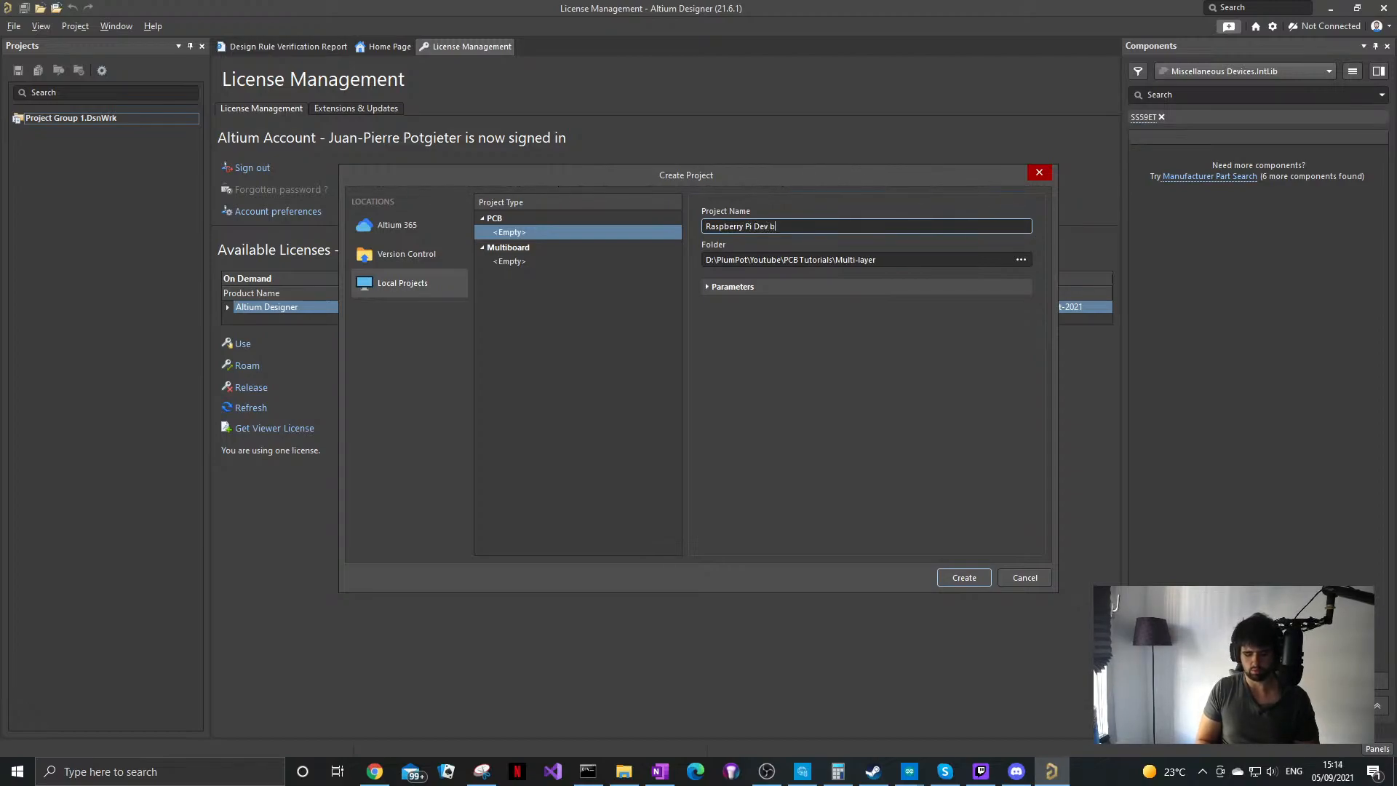
Step: Browse for the project location and go up to the PCB Tutorials folder
click(1021, 259)
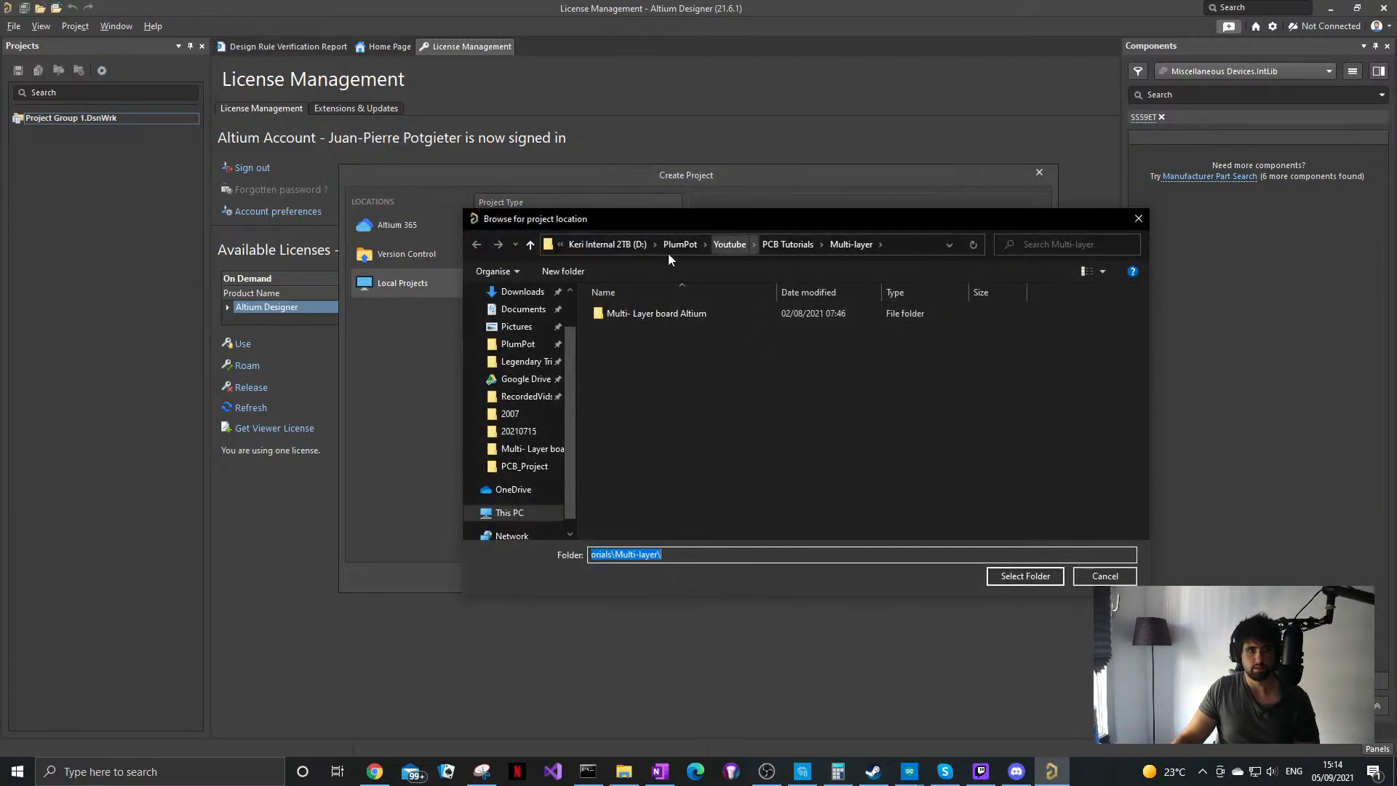
click(783, 246)
click(726, 471)
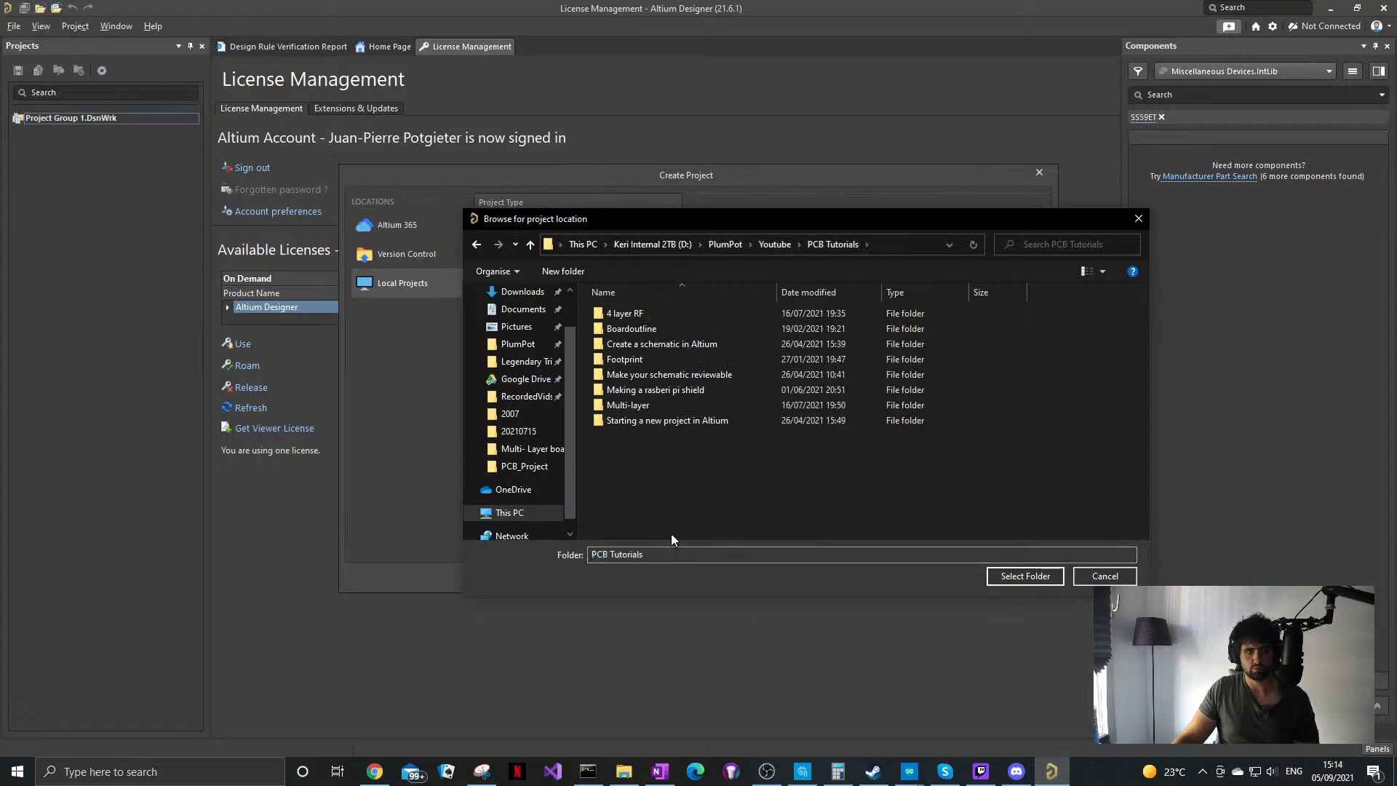
drag(678, 557, 579, 569)
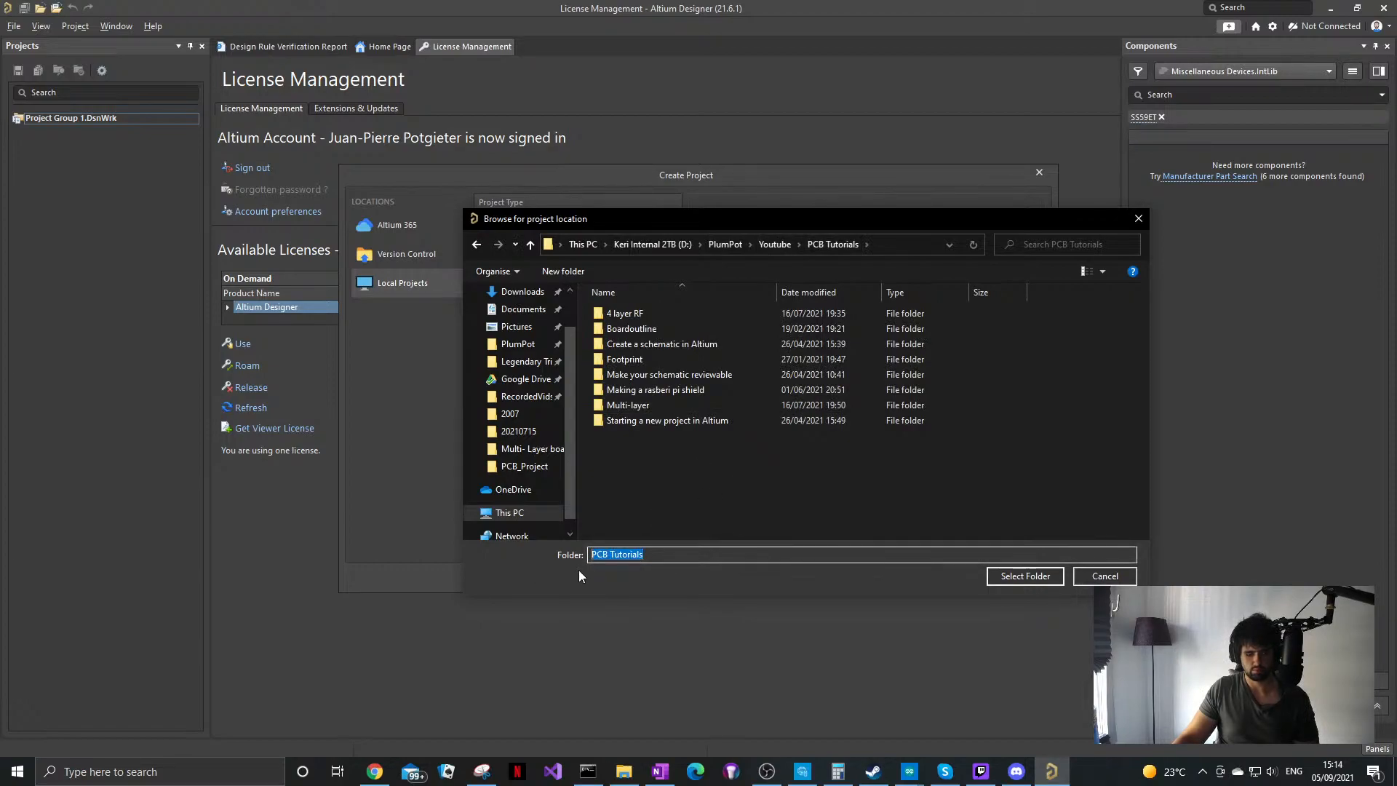
text(Pi Dev b)
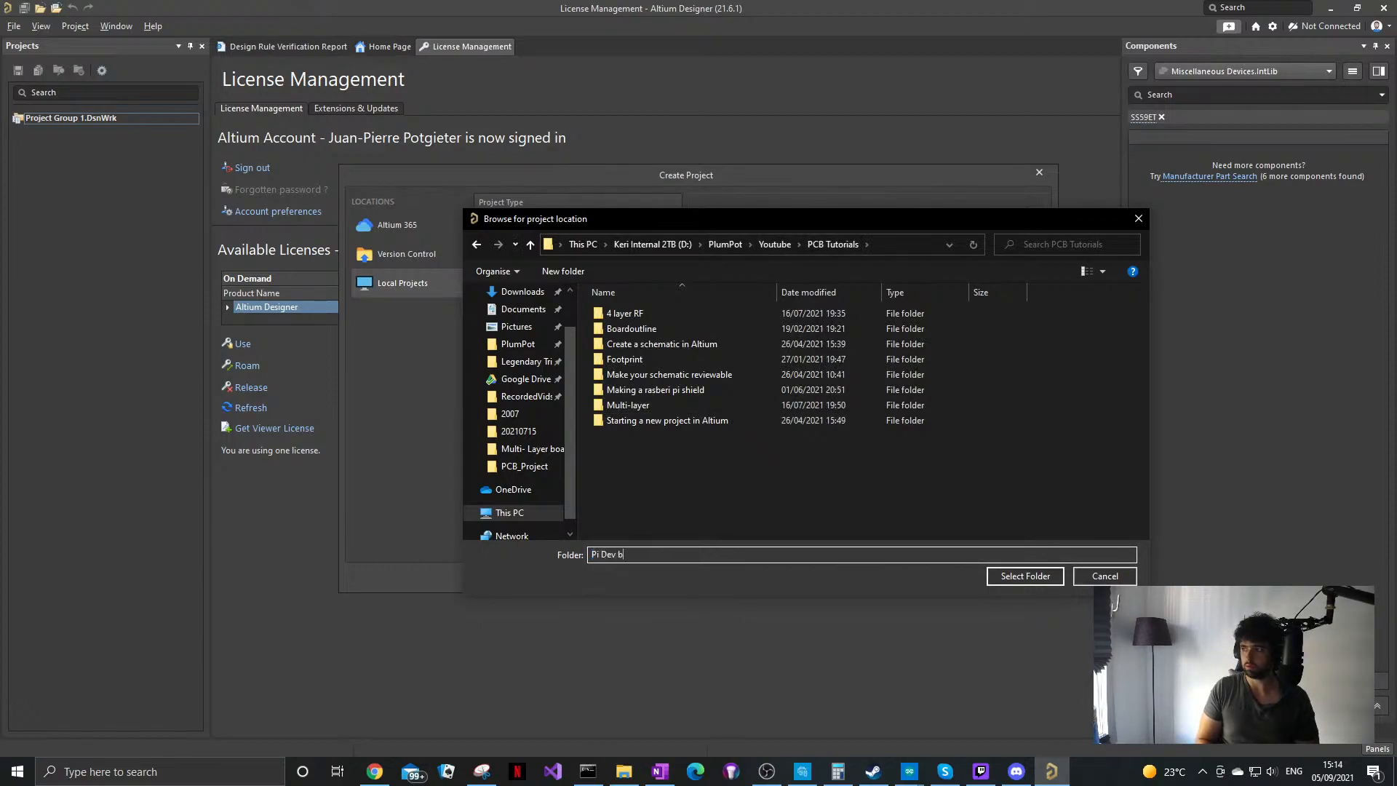
text(oaredf)
key(BackSpace)
key(BackSpace)
key(BackSpace)
key(BackSpace)
text(d)
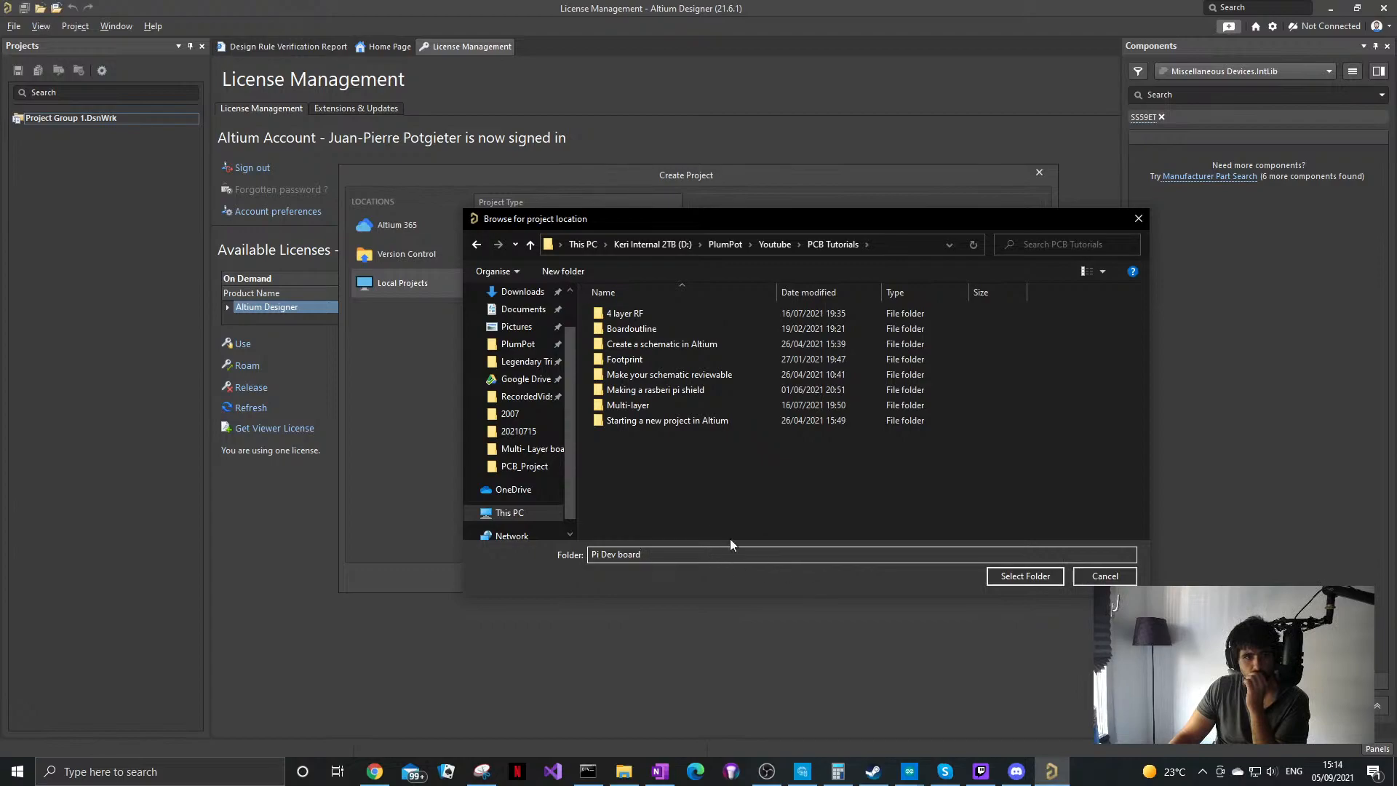
Step: Create a new folder named Raspbery Pi Dev Board inside PCB Tutorials
click(561, 272)
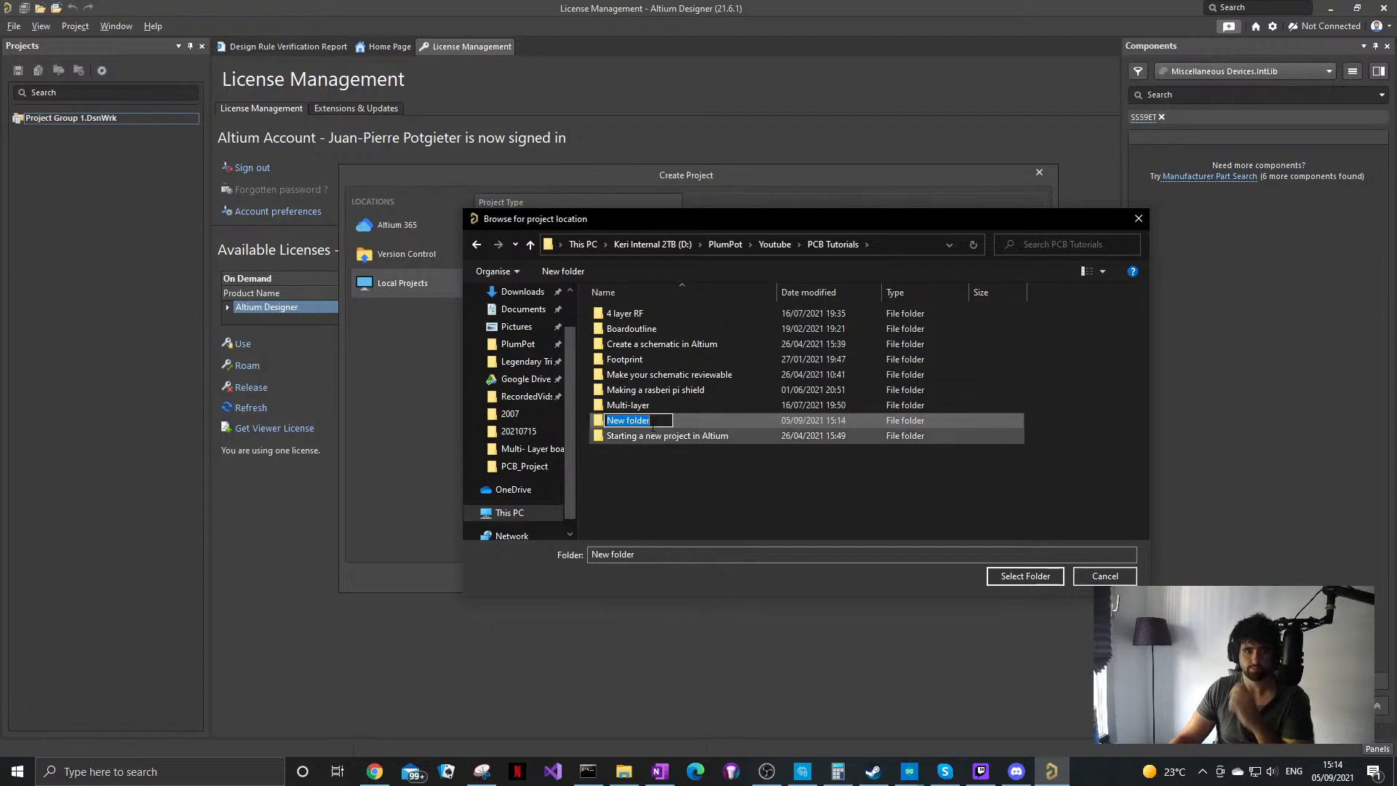
text(aspbe)
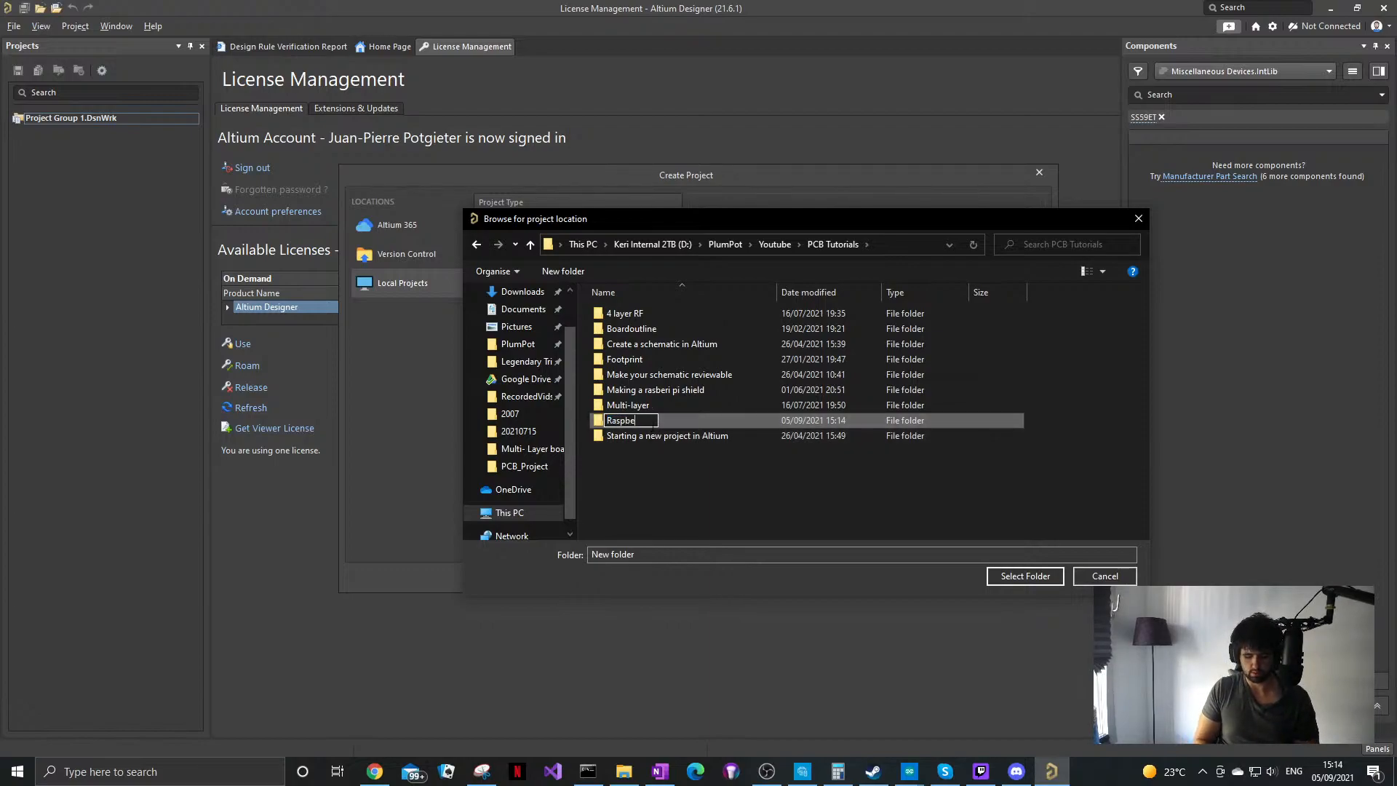
text(ry P)
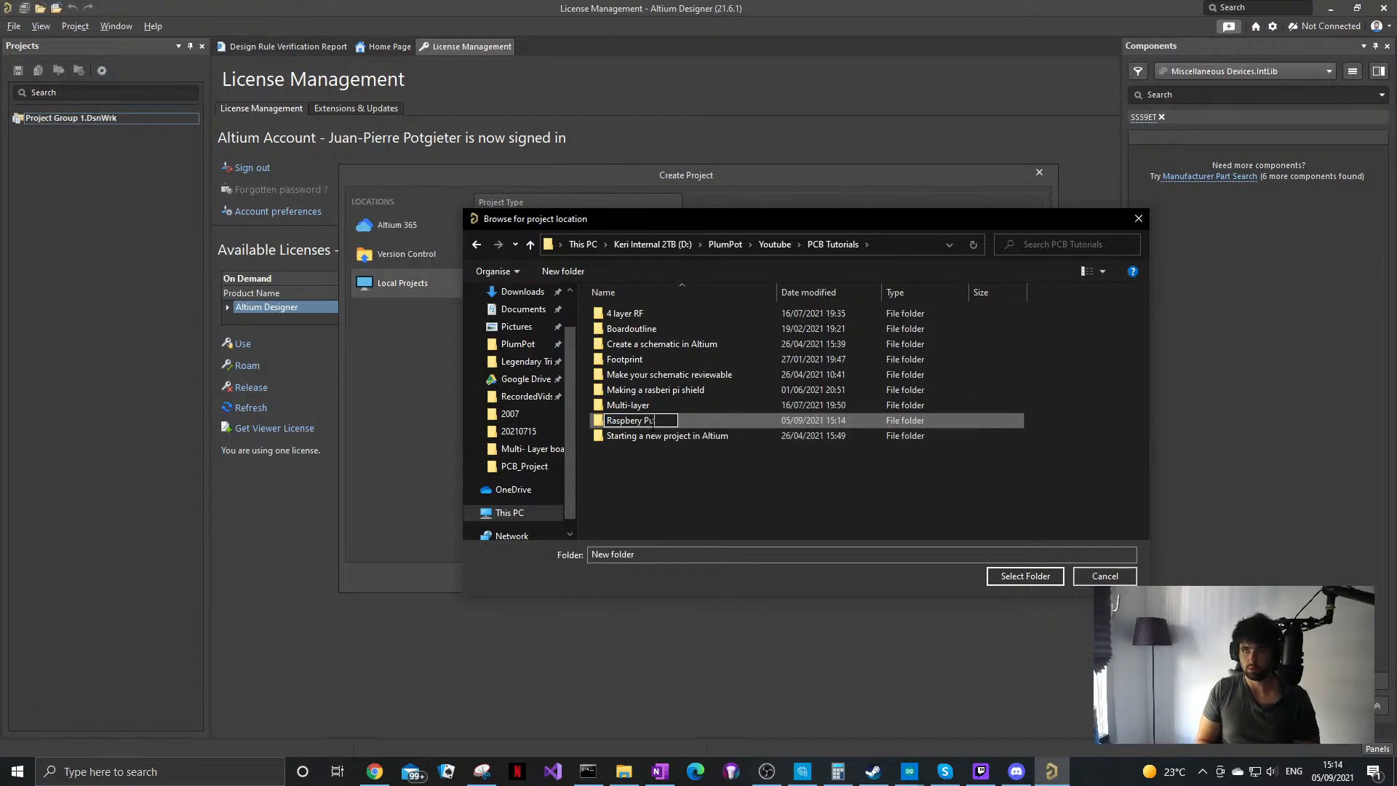
text(i D)
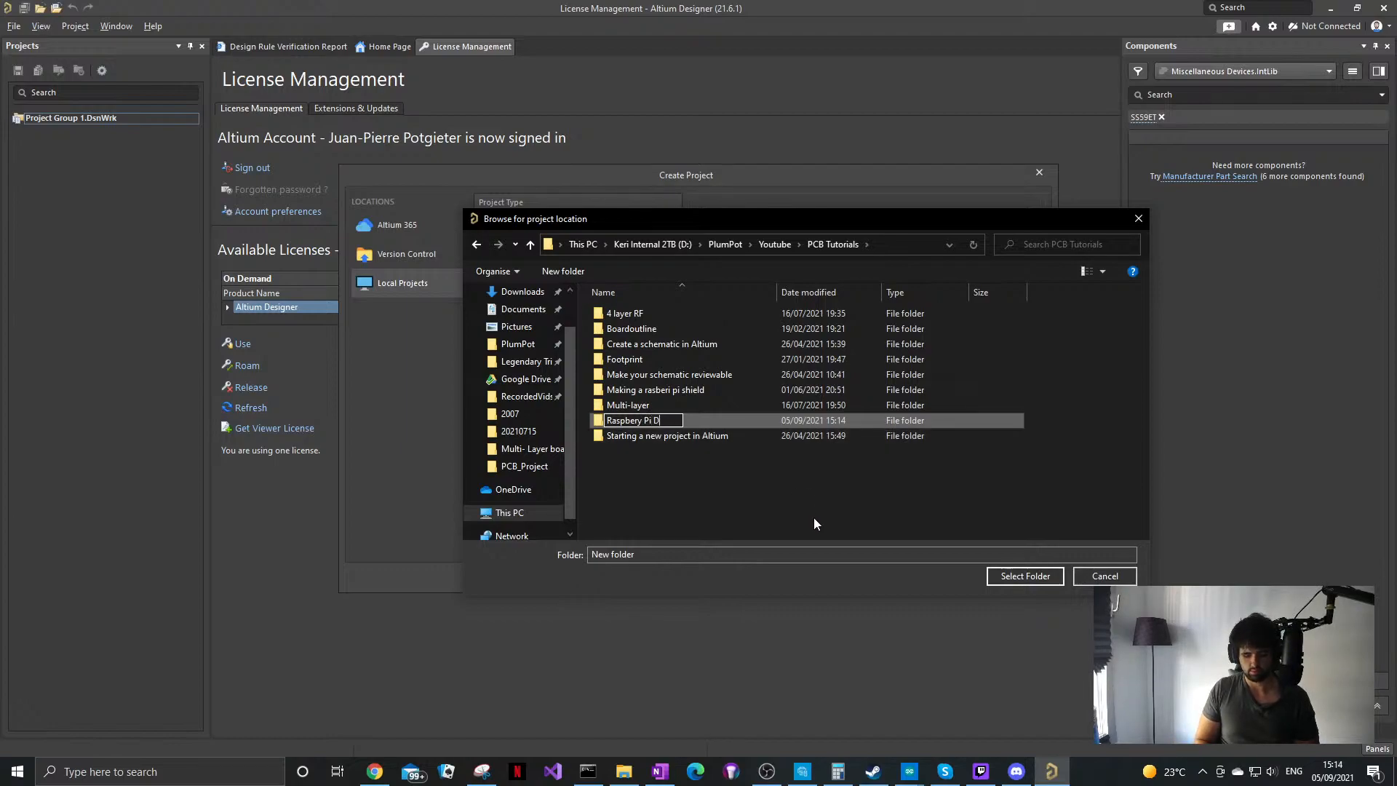
text(ev Board)
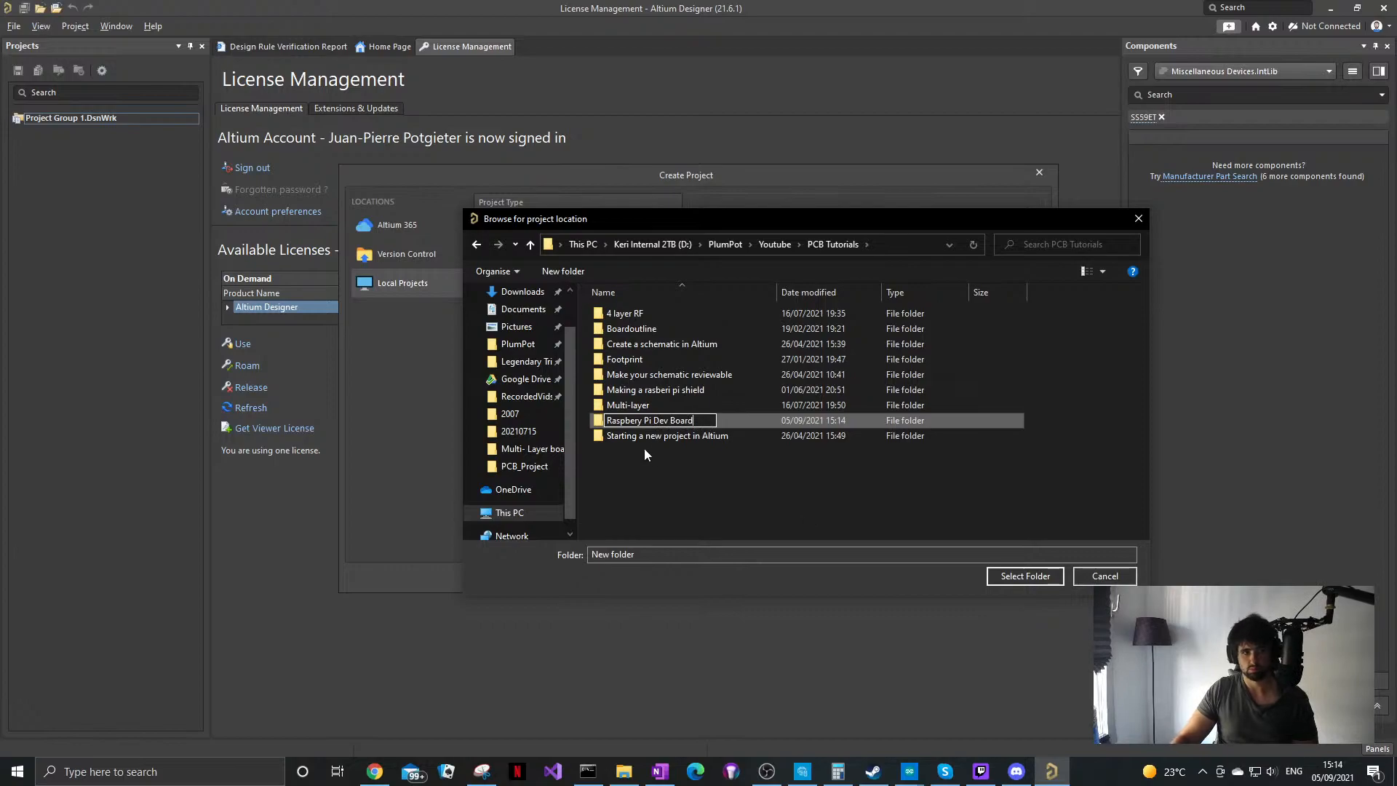
key(Return)
Step: Choose the Raspbery Pi Dev Board folder as the project location and create the project
double_click(678, 420)
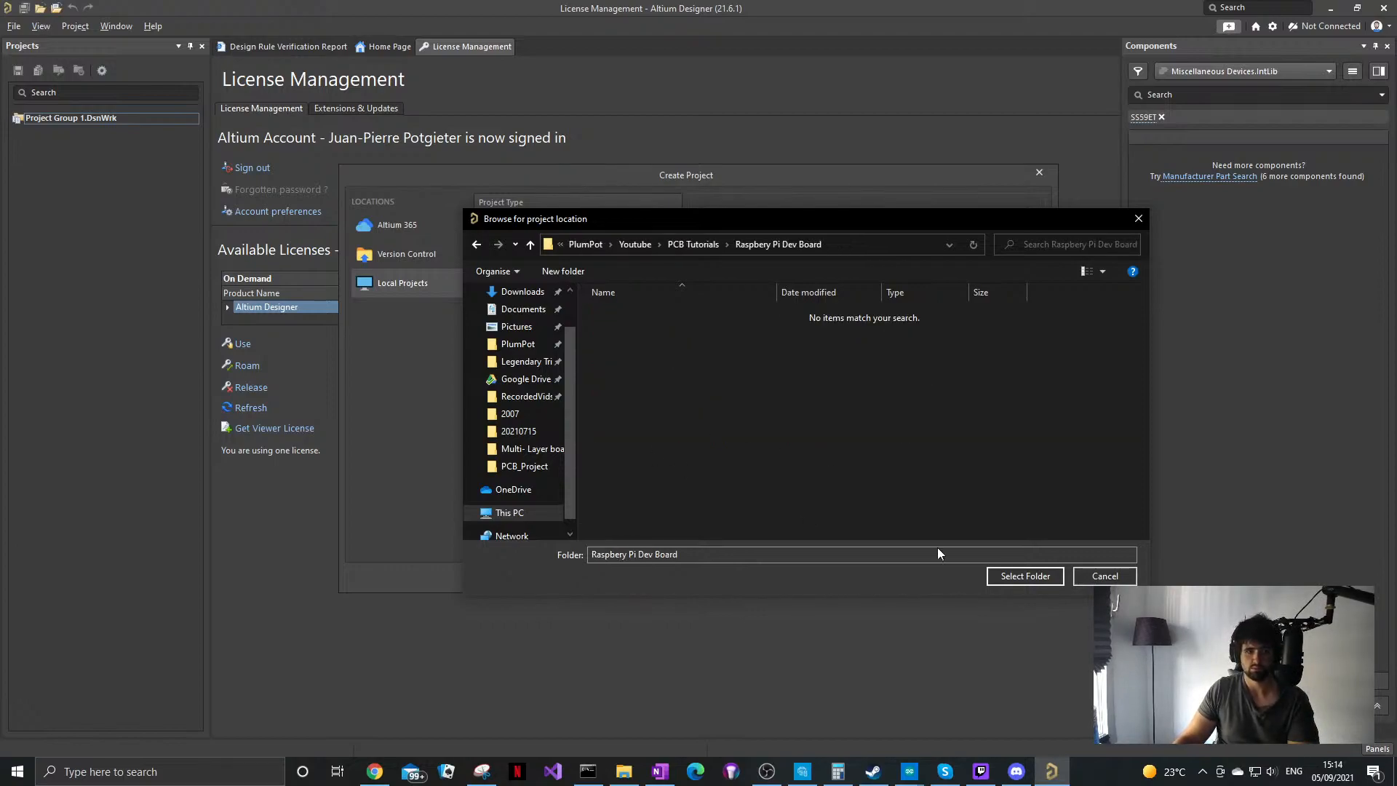
click(1041, 572)
click(974, 574)
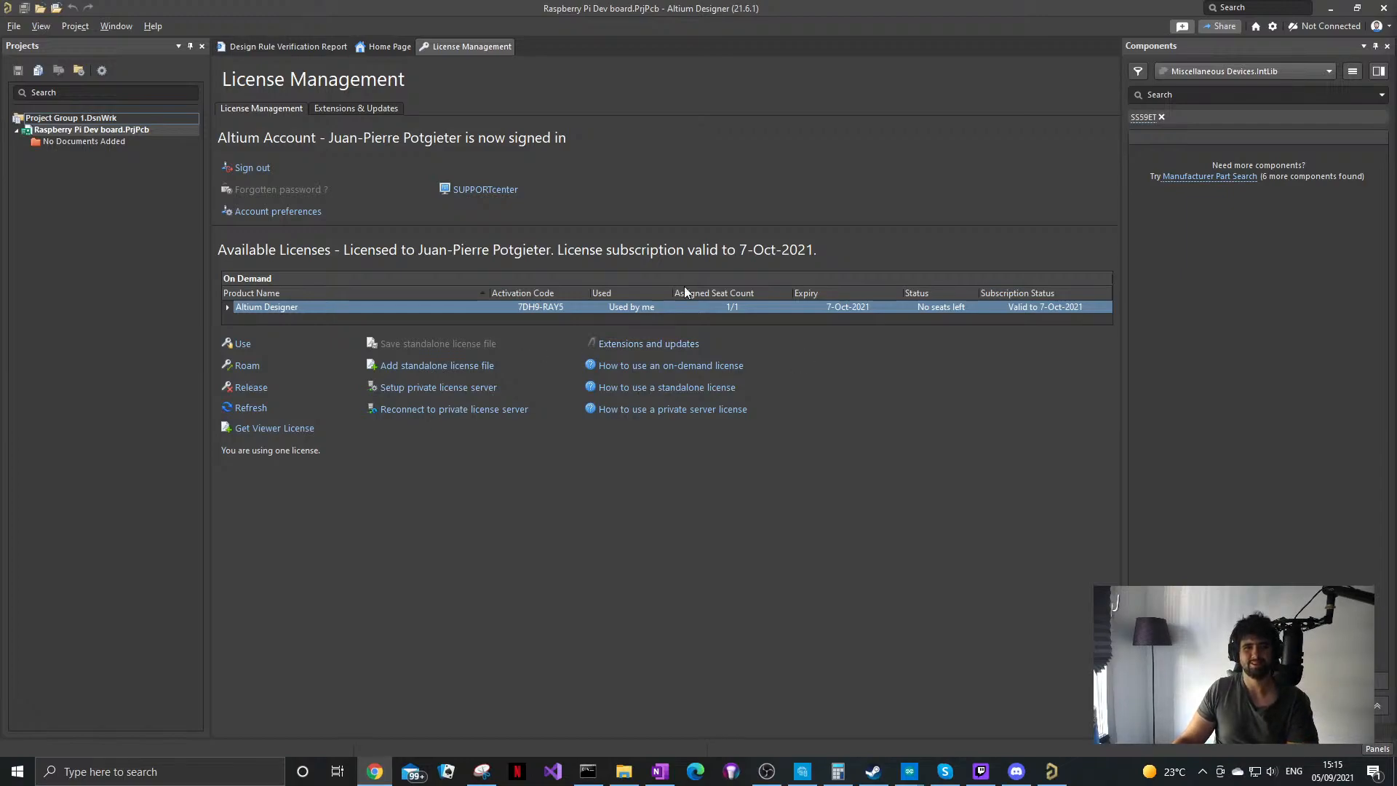
Step: Clear the SS59ET search filter from the component list
click(1162, 118)
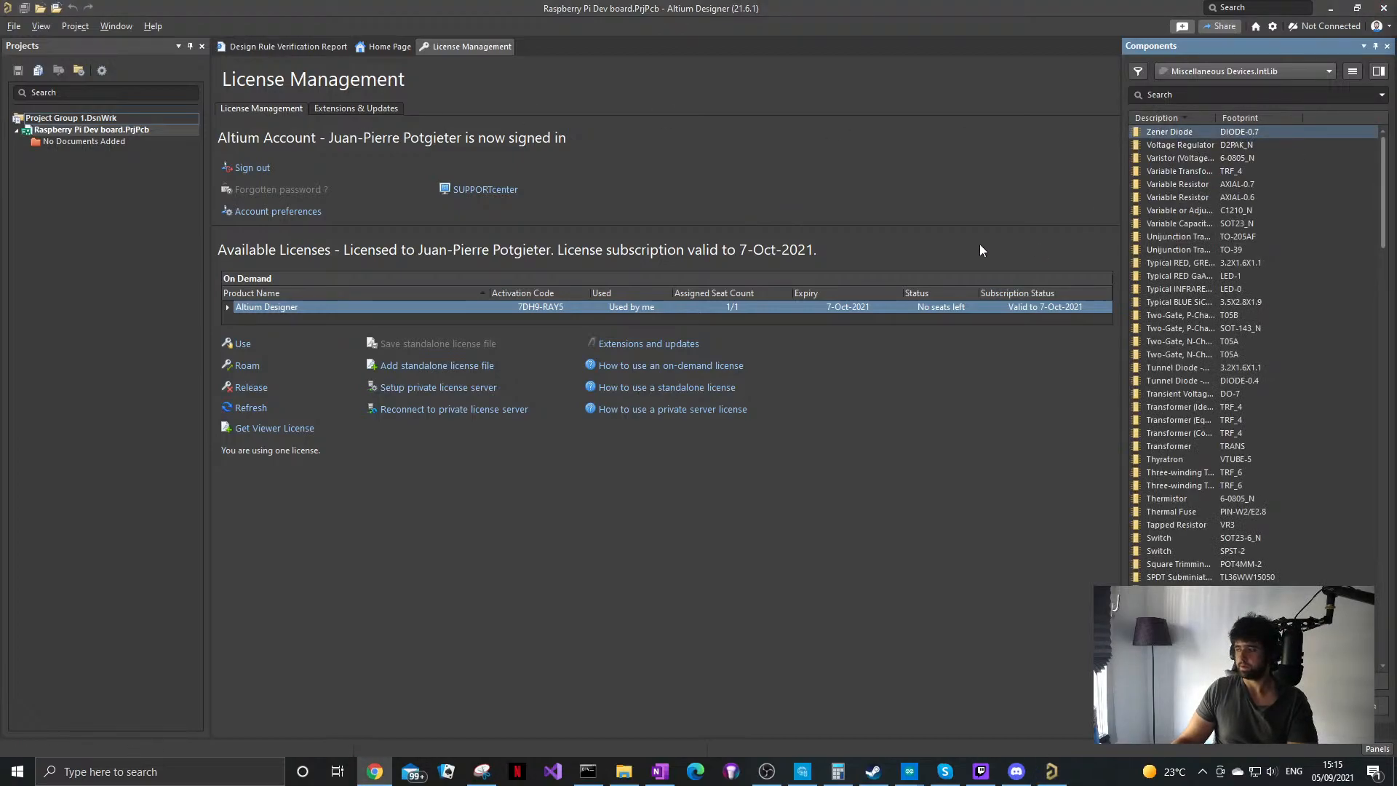
Step: Bring the Chrome window with the Raspberry Pi Compute Module 4 page onto this screen, dismiss its notification request and maximize it
mouse_move(375, 771)
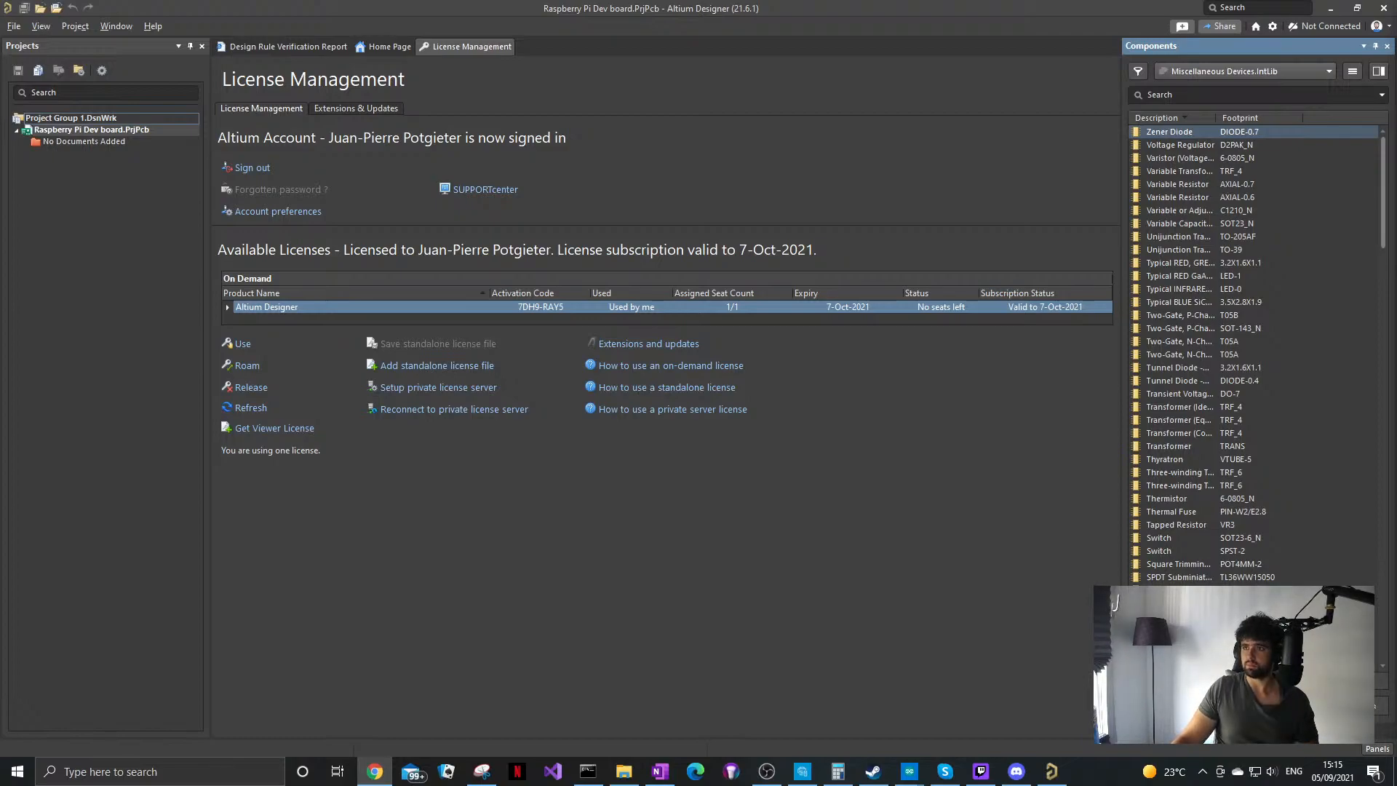
drag(1396, 109, 831, 163)
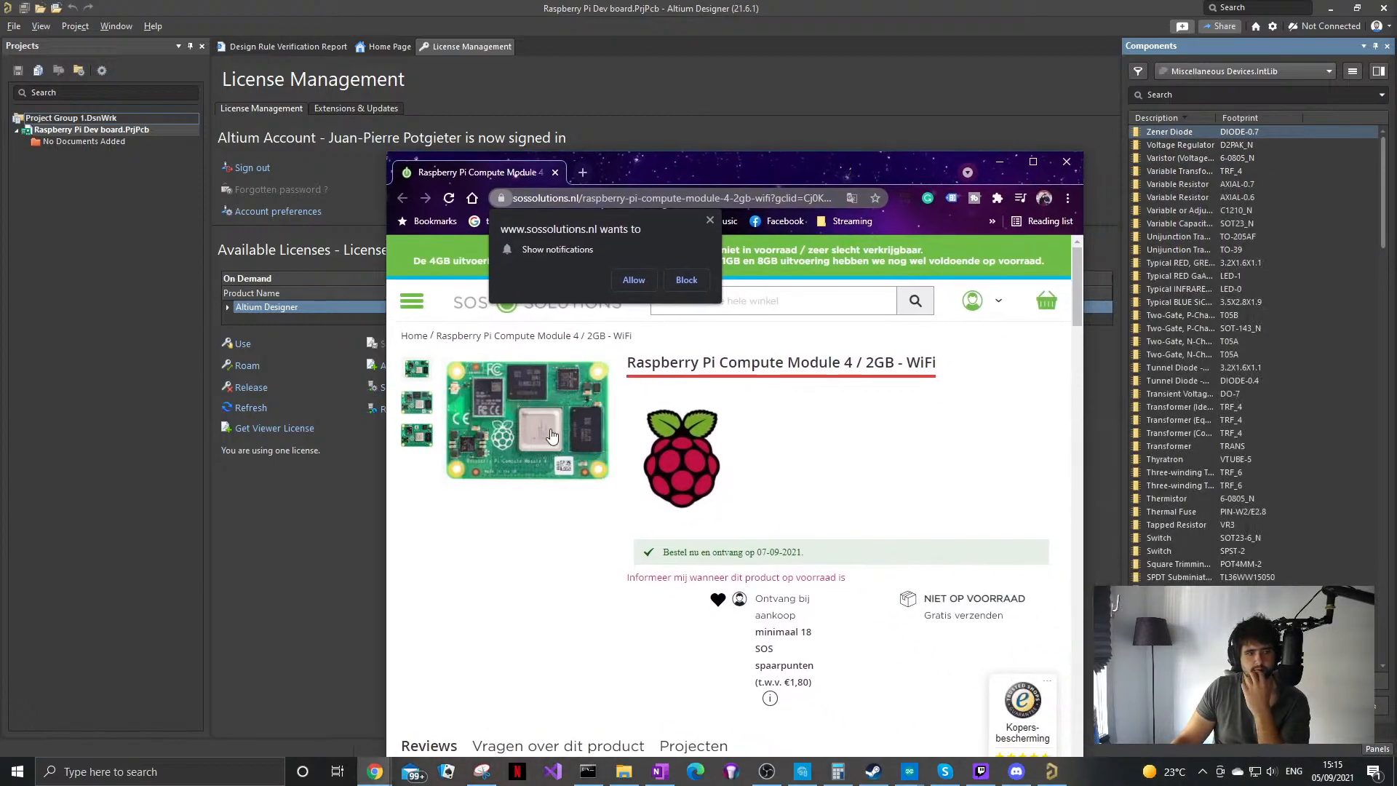
click(710, 220)
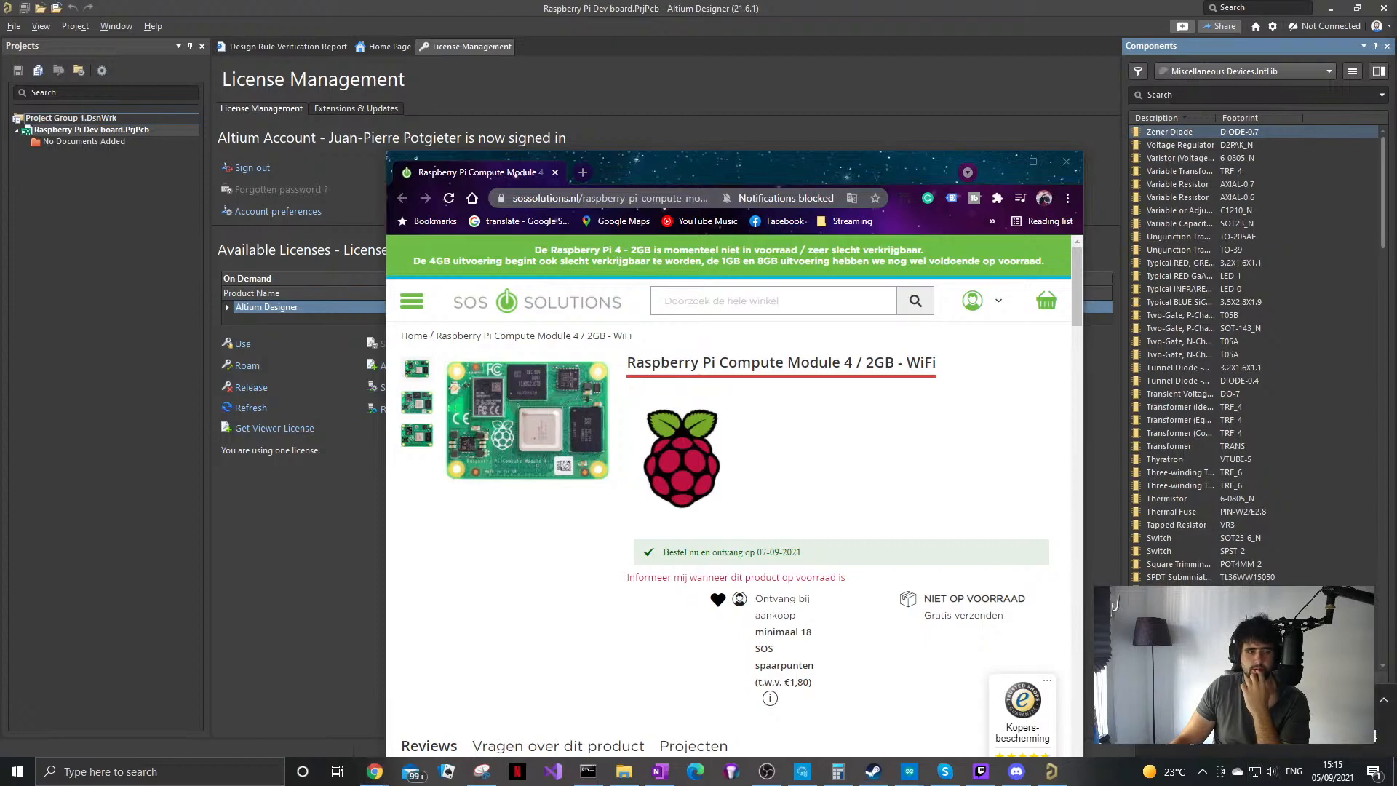
double_click(885, 167)
Step: Find the Raspberry Pi Compute Module 4 I/O Board among the comparable products and open its page
scroll(401, 326, down, 4)
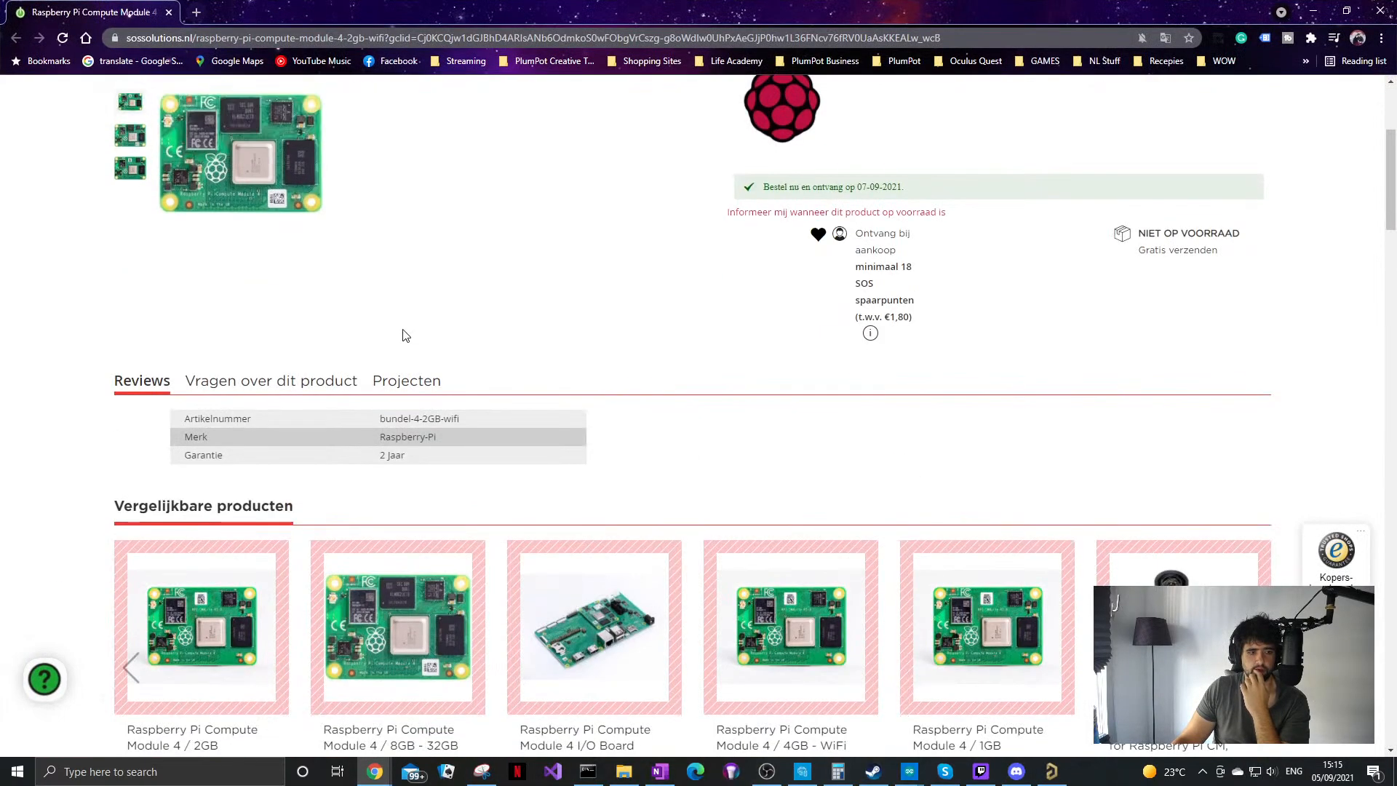
scroll(405, 330, down, 2)
click(551, 484)
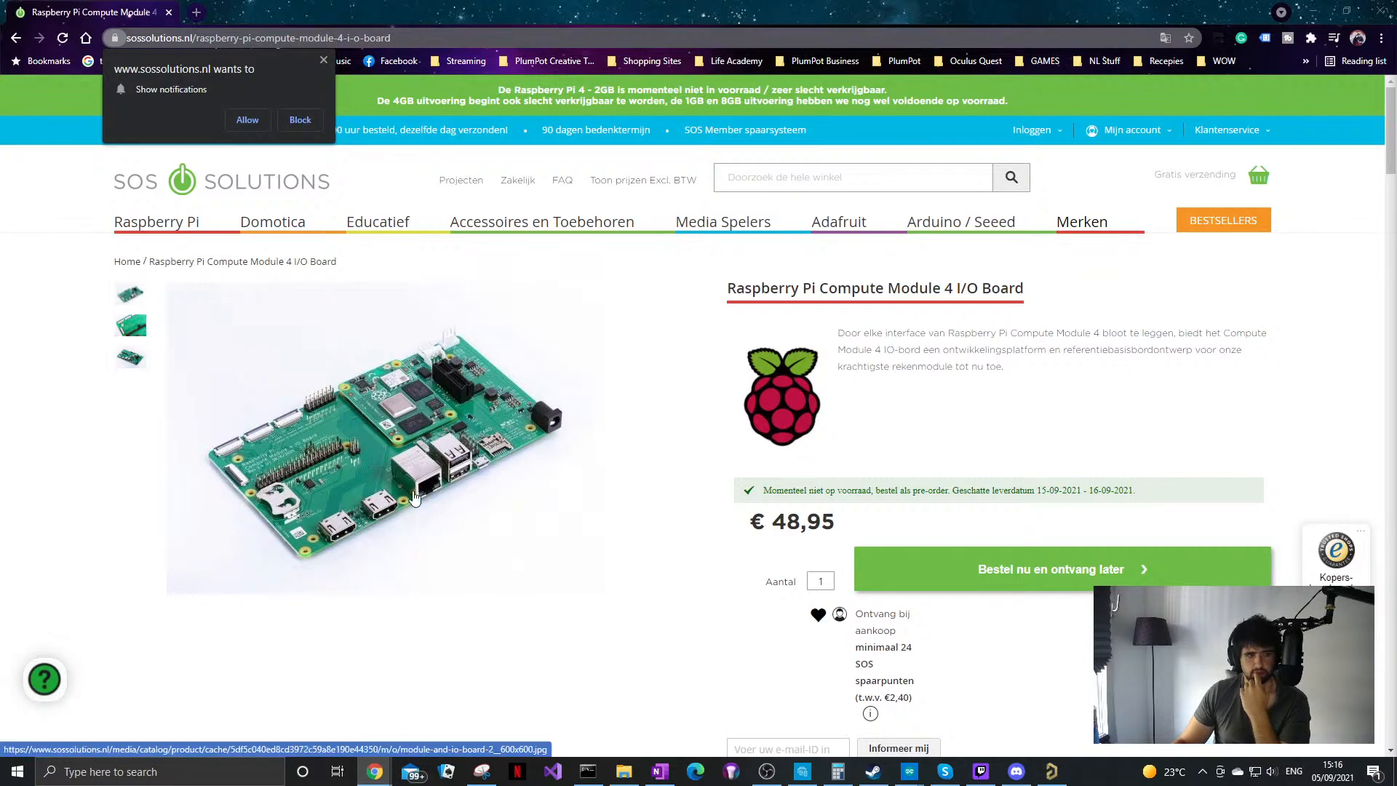
Step: View the I/O Board's main photo enlarged, and preview the close-up photo of its Raspberry Pi HAT header
click(428, 437)
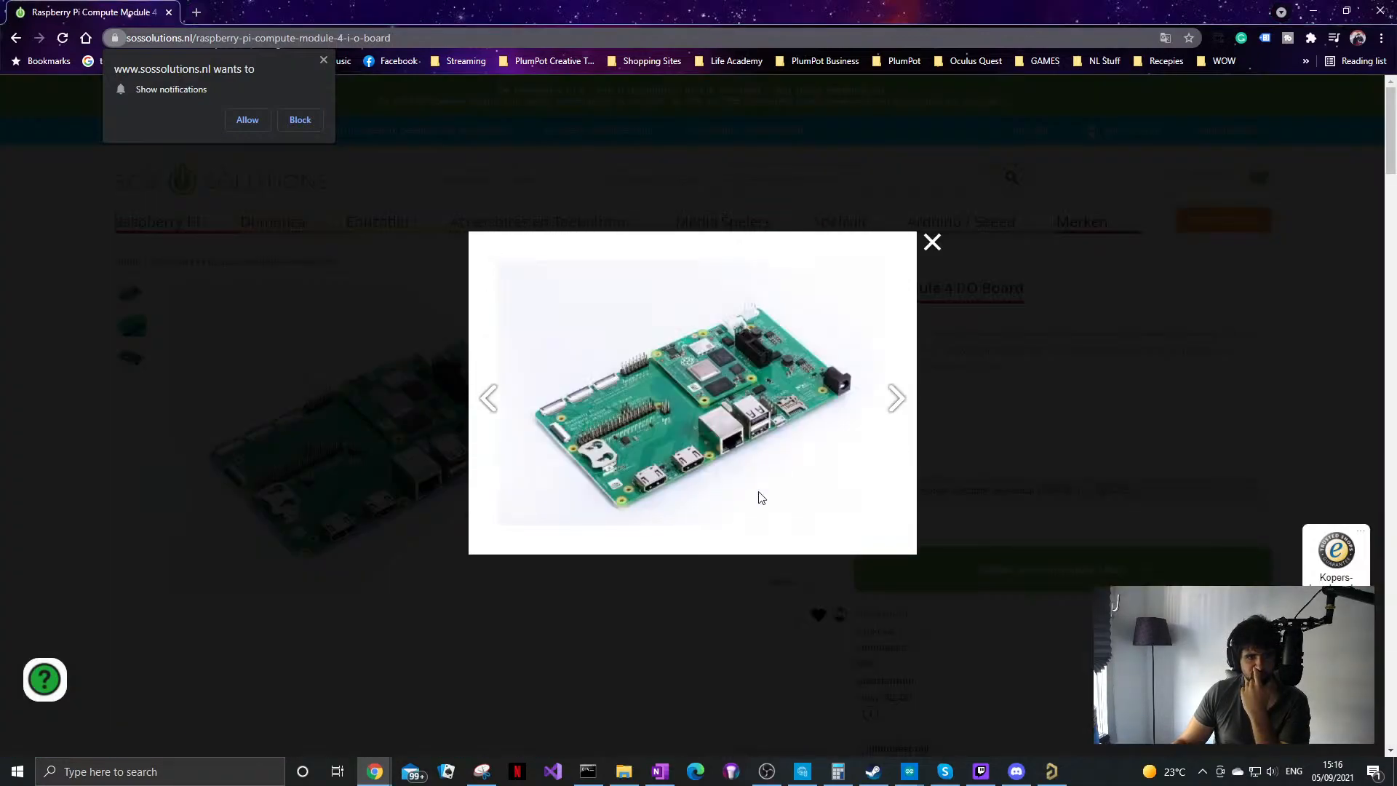
click(933, 243)
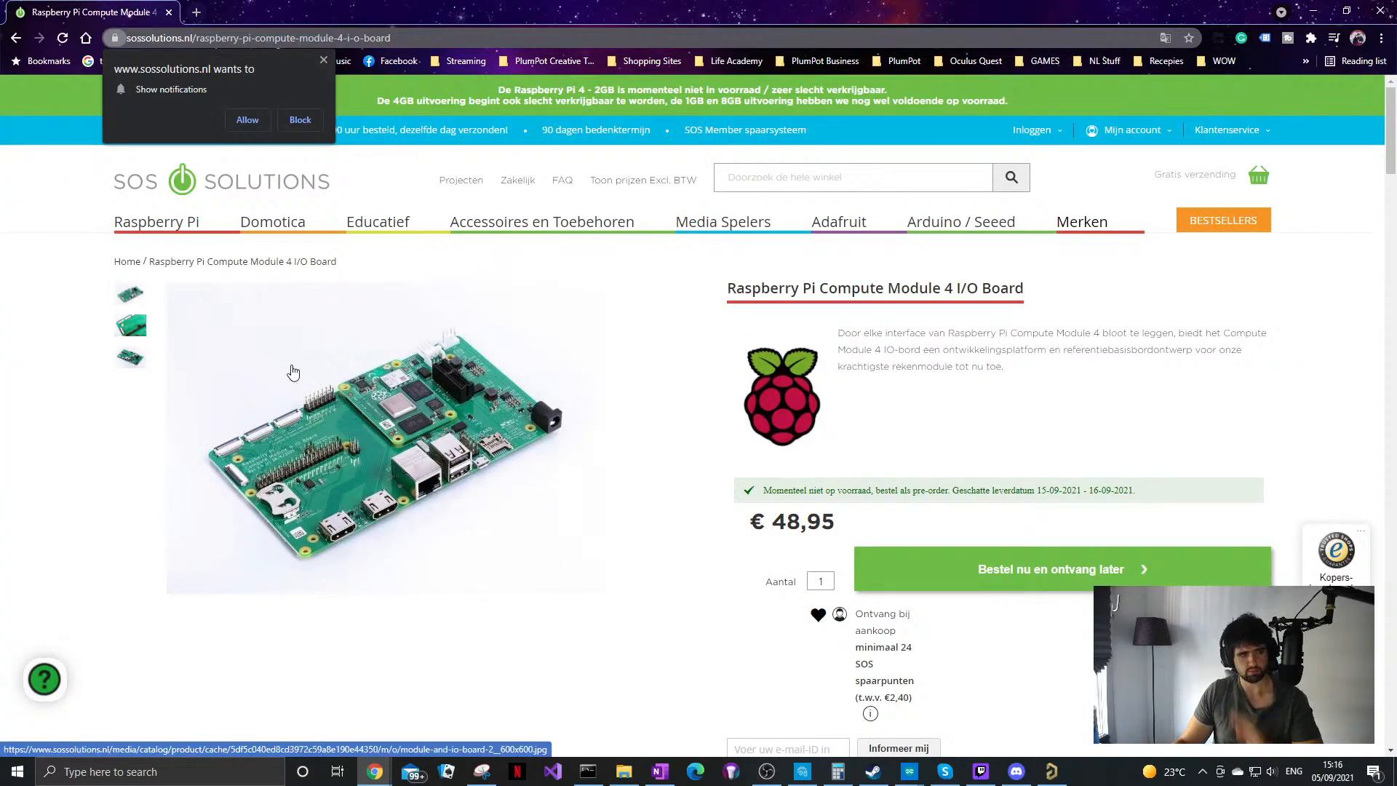
click(130, 329)
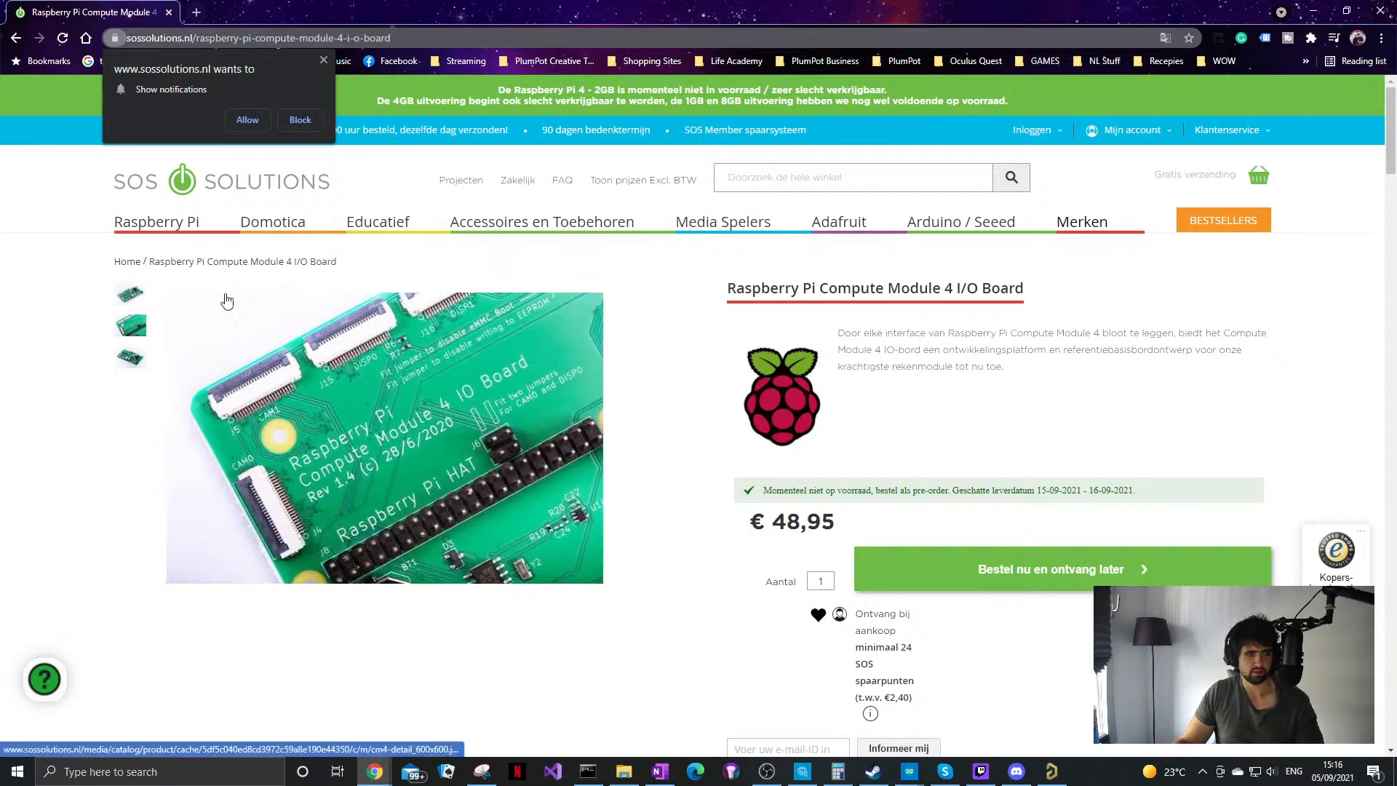
click(128, 294)
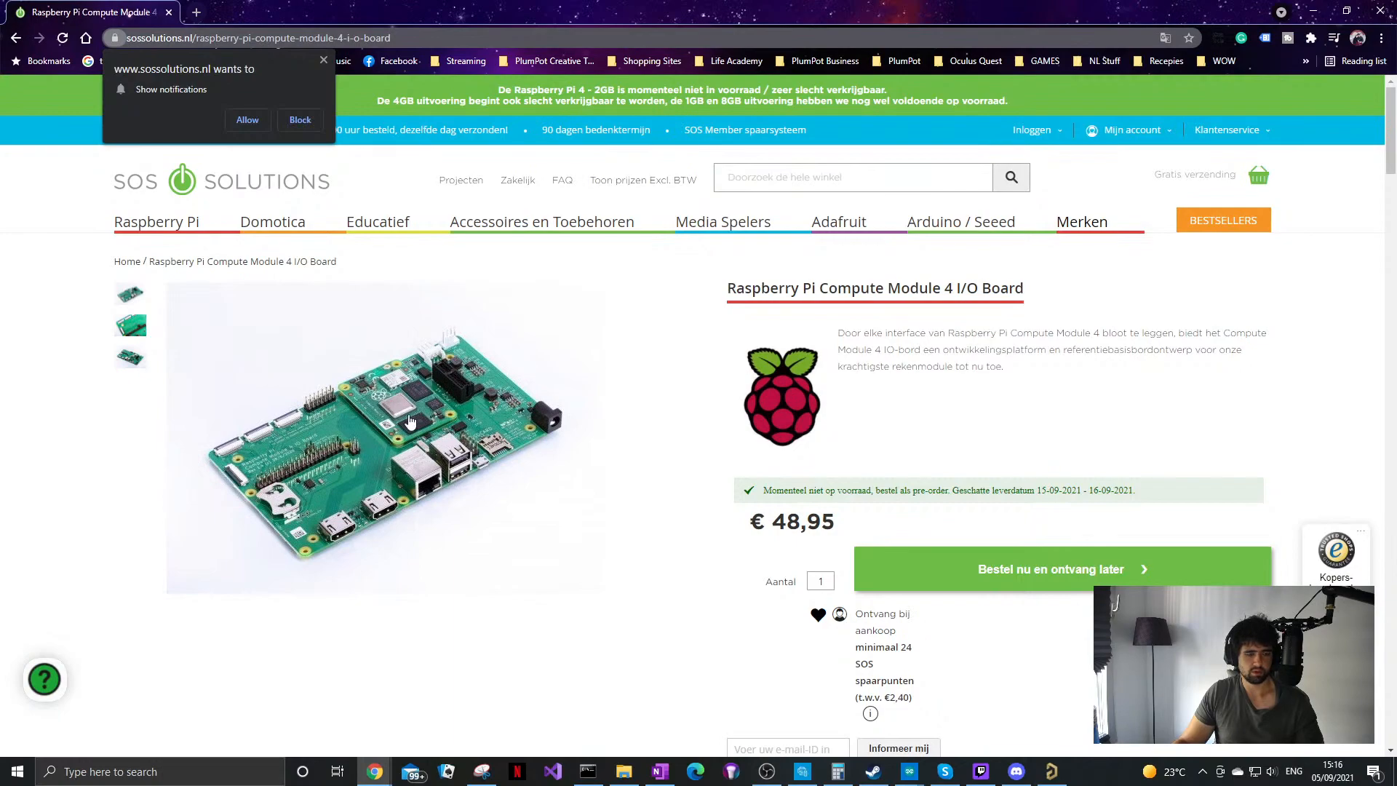
Step: Go through the enlarged I/O Board photos to examine its connectors and layout from different angles, and close the viewer
click(409, 400)
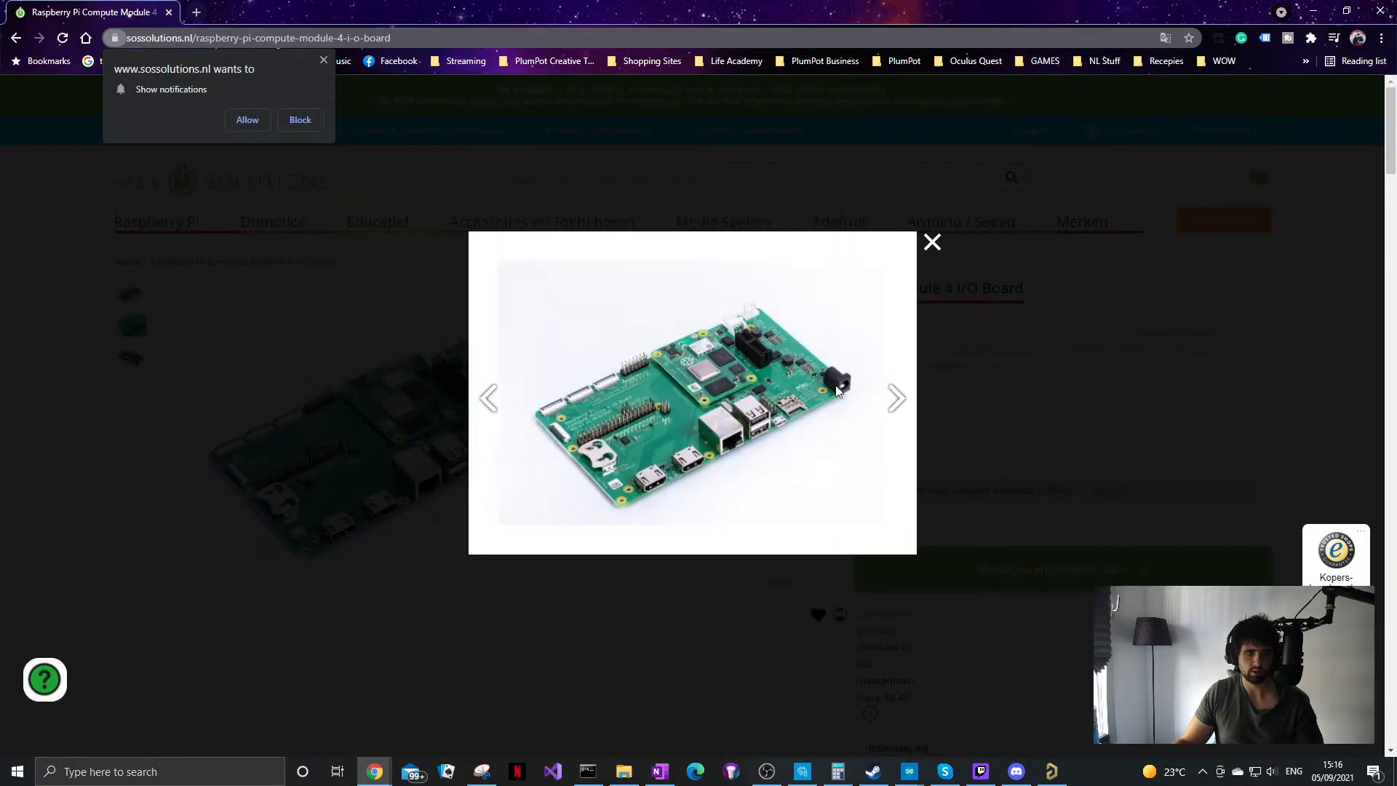
click(895, 397)
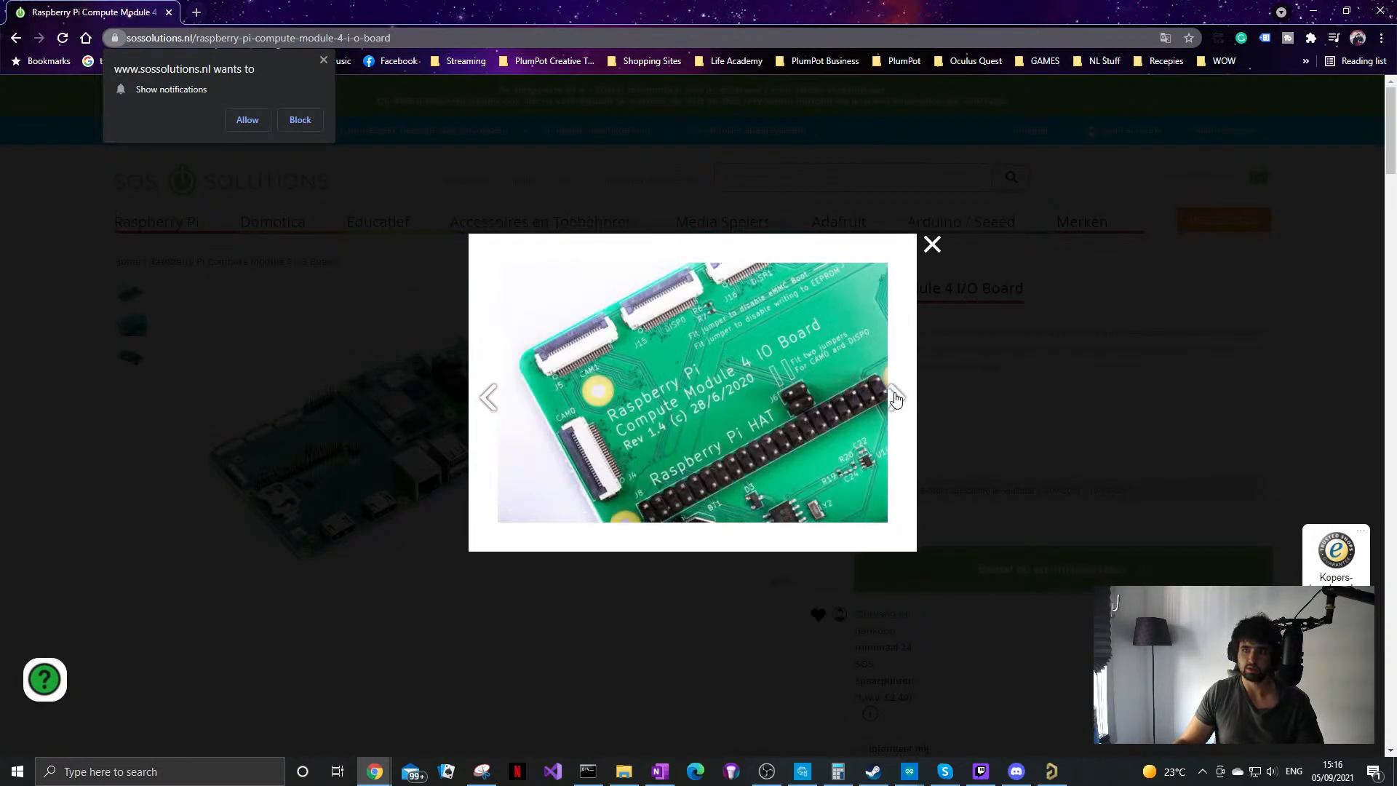
click(895, 397)
click(506, 399)
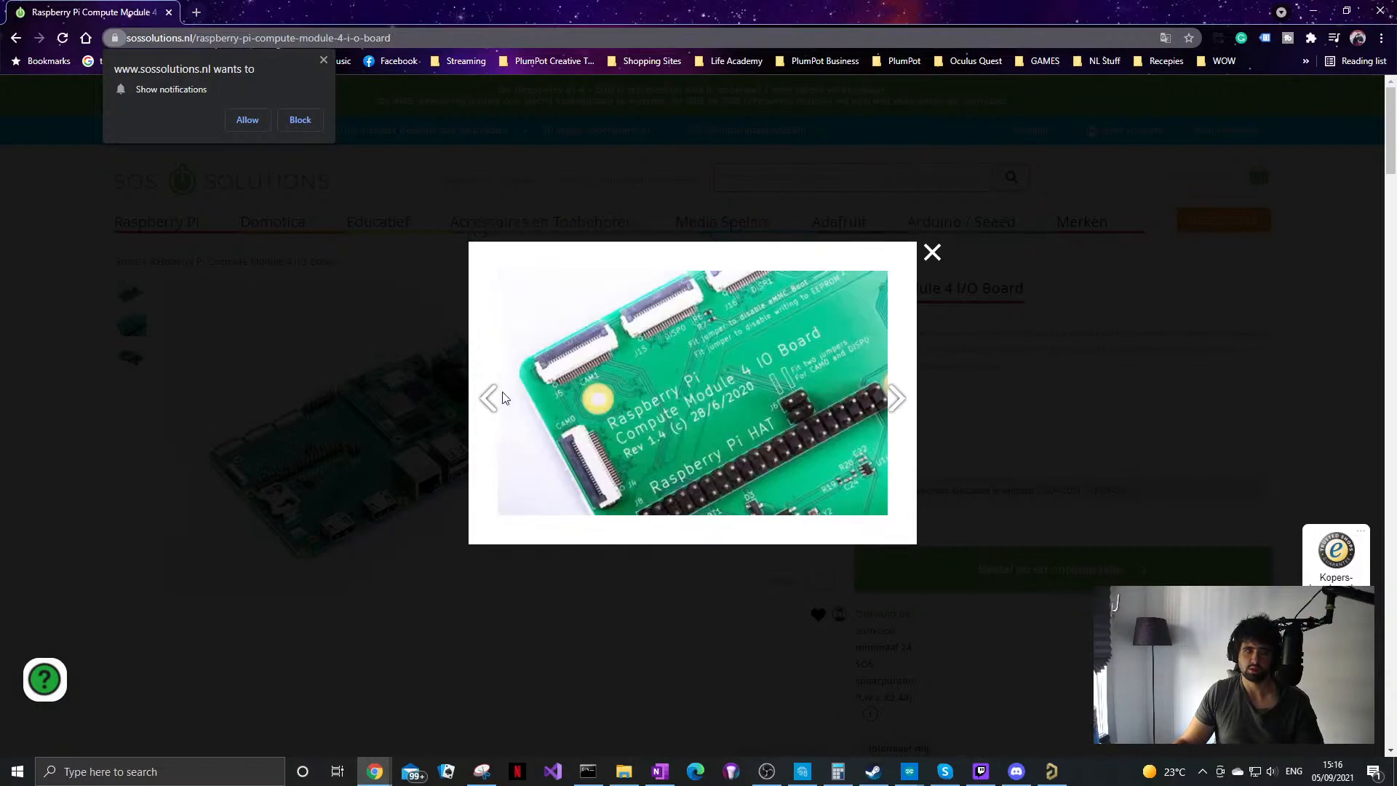
click(489, 402)
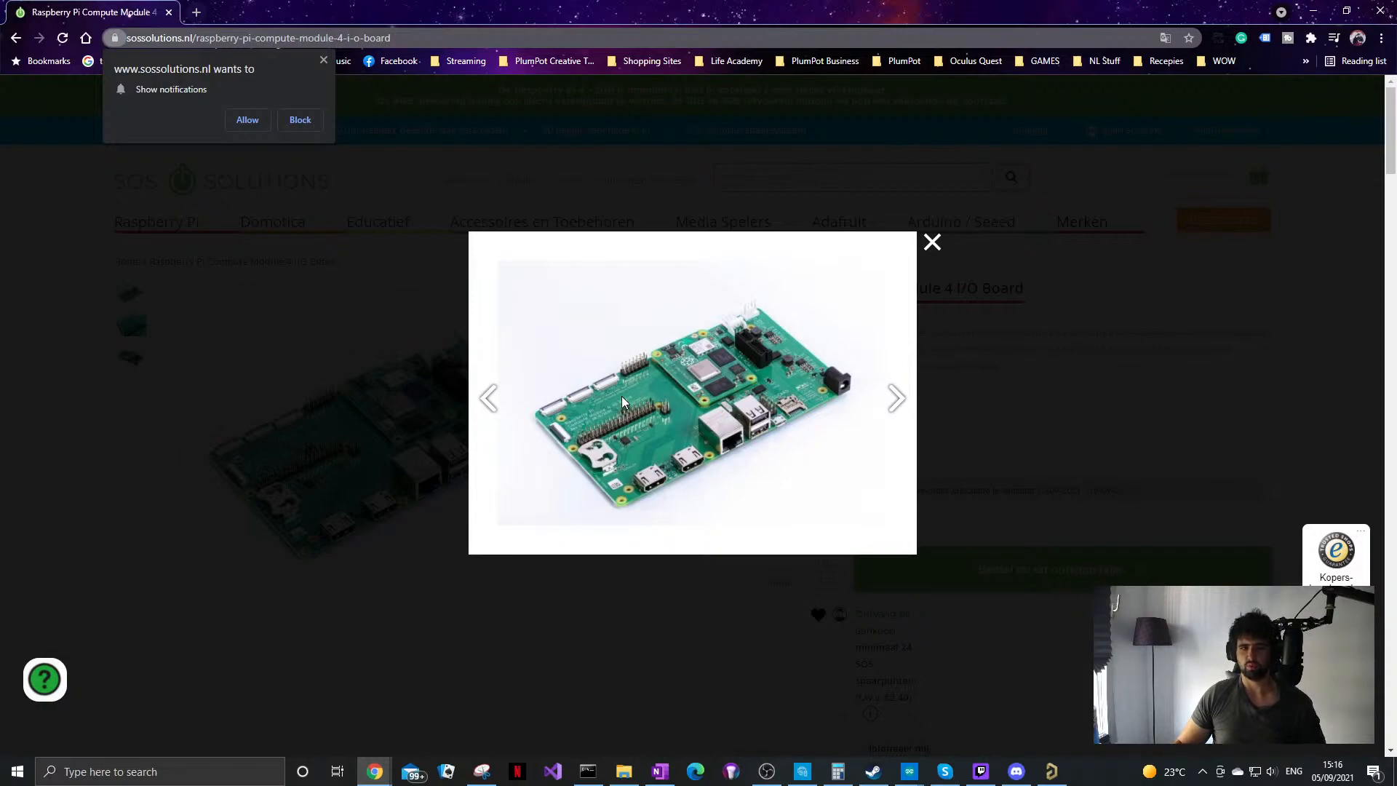
click(889, 398)
click(888, 408)
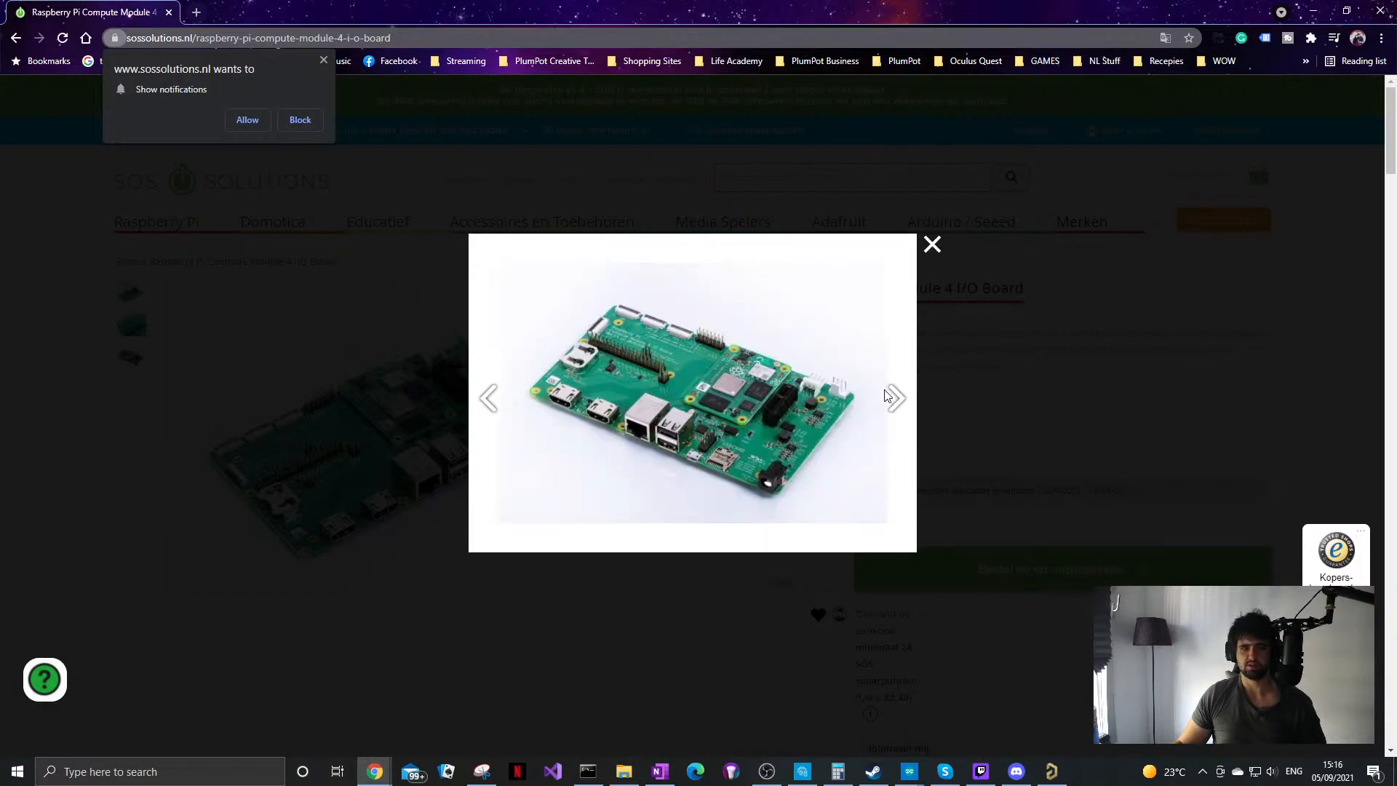
click(889, 398)
click(731, 302)
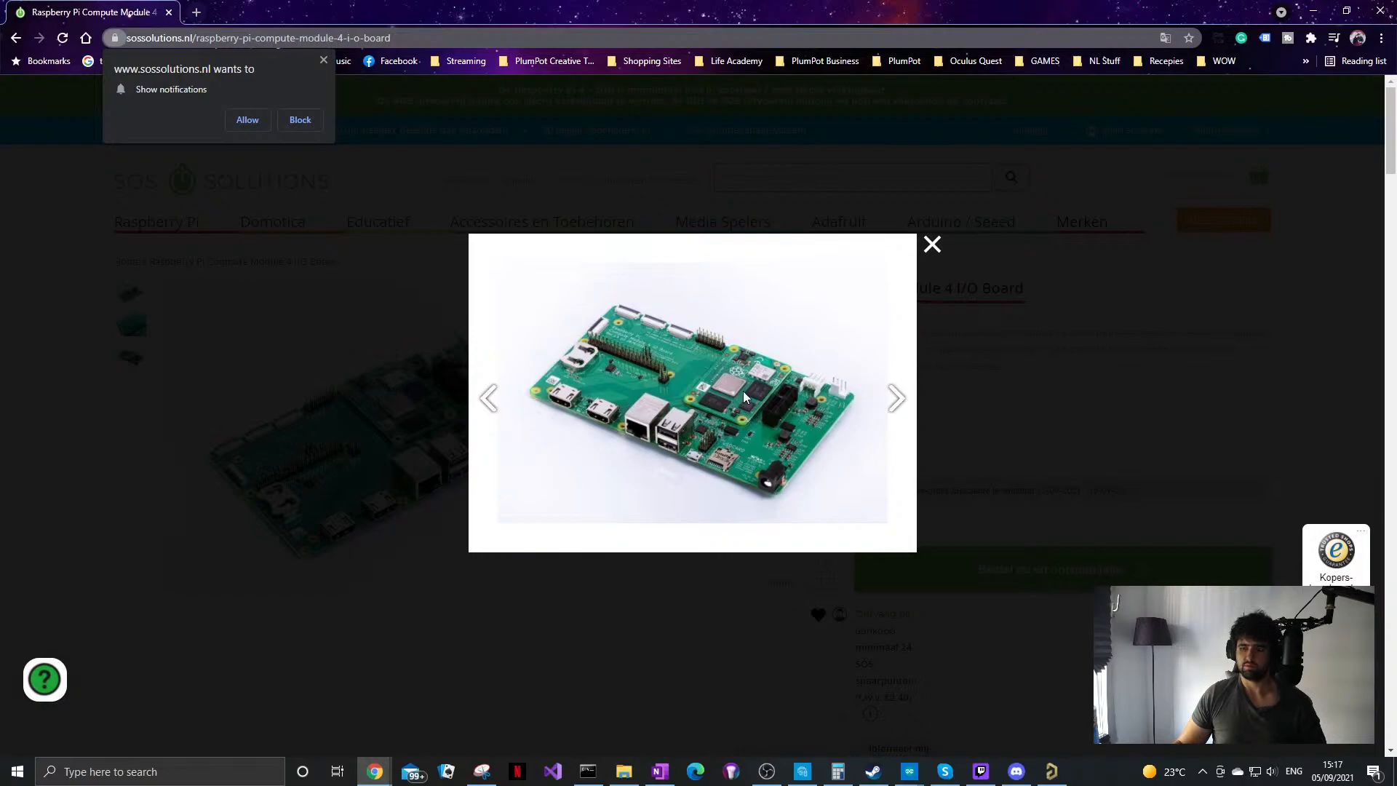
click(932, 245)
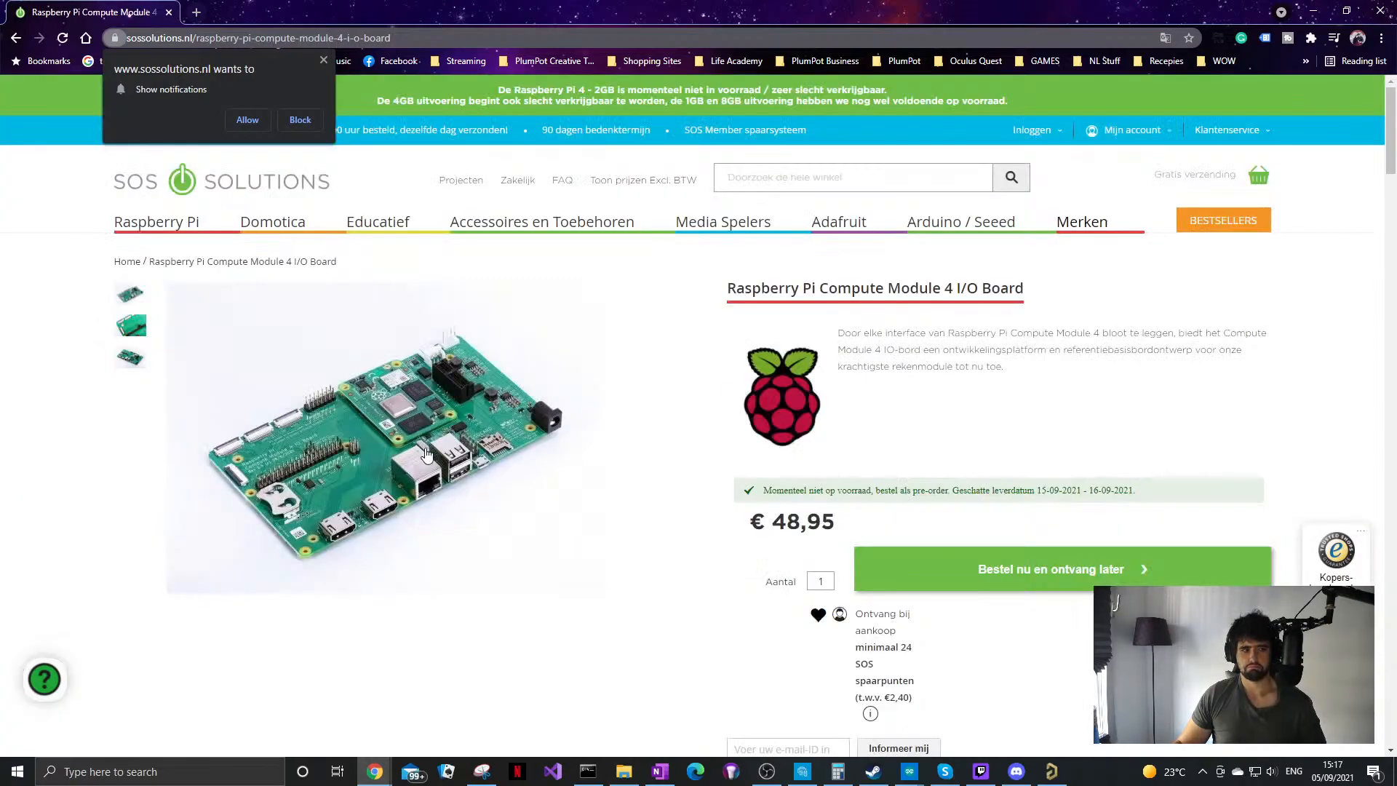
Step: Enlarge the I/O Board's main photo again to examine the board
click(631, 360)
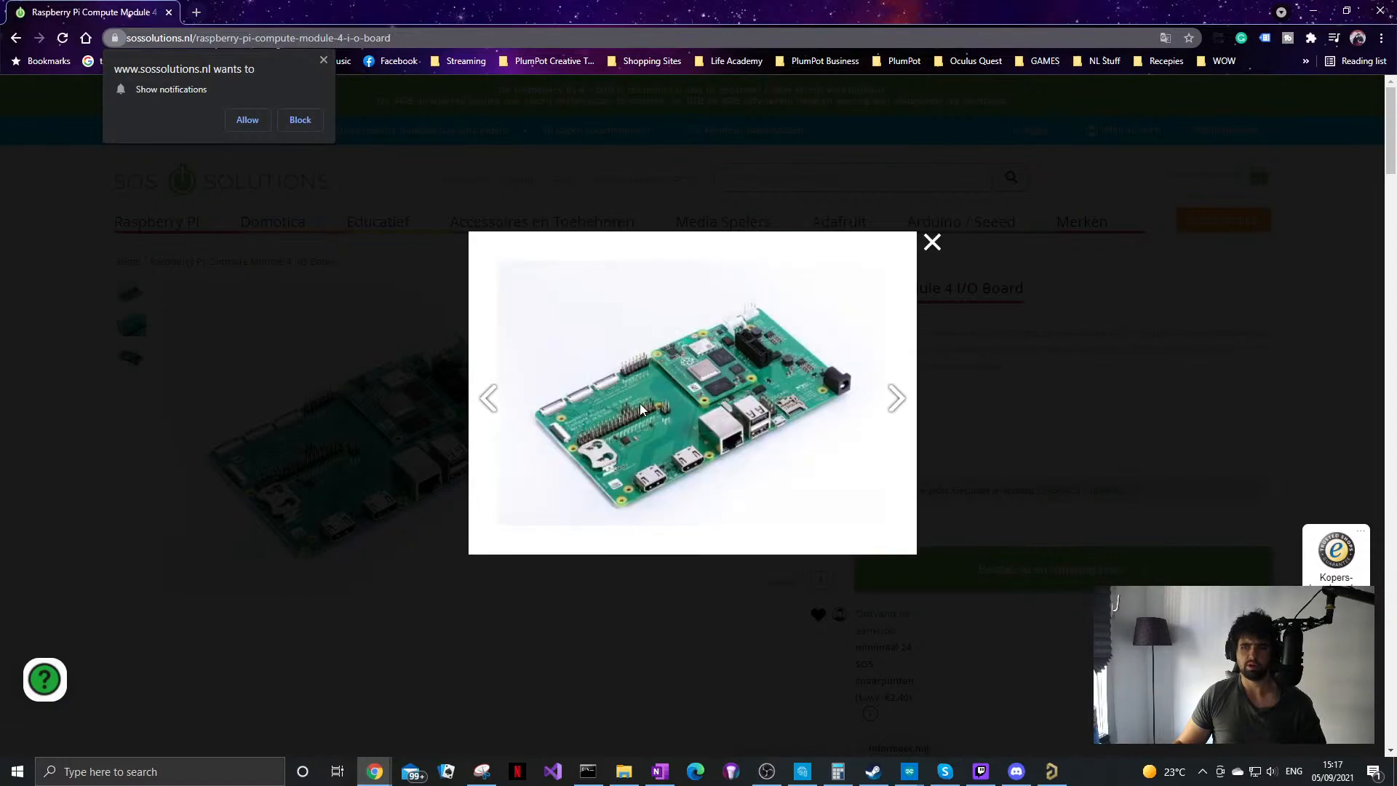
click(381, 416)
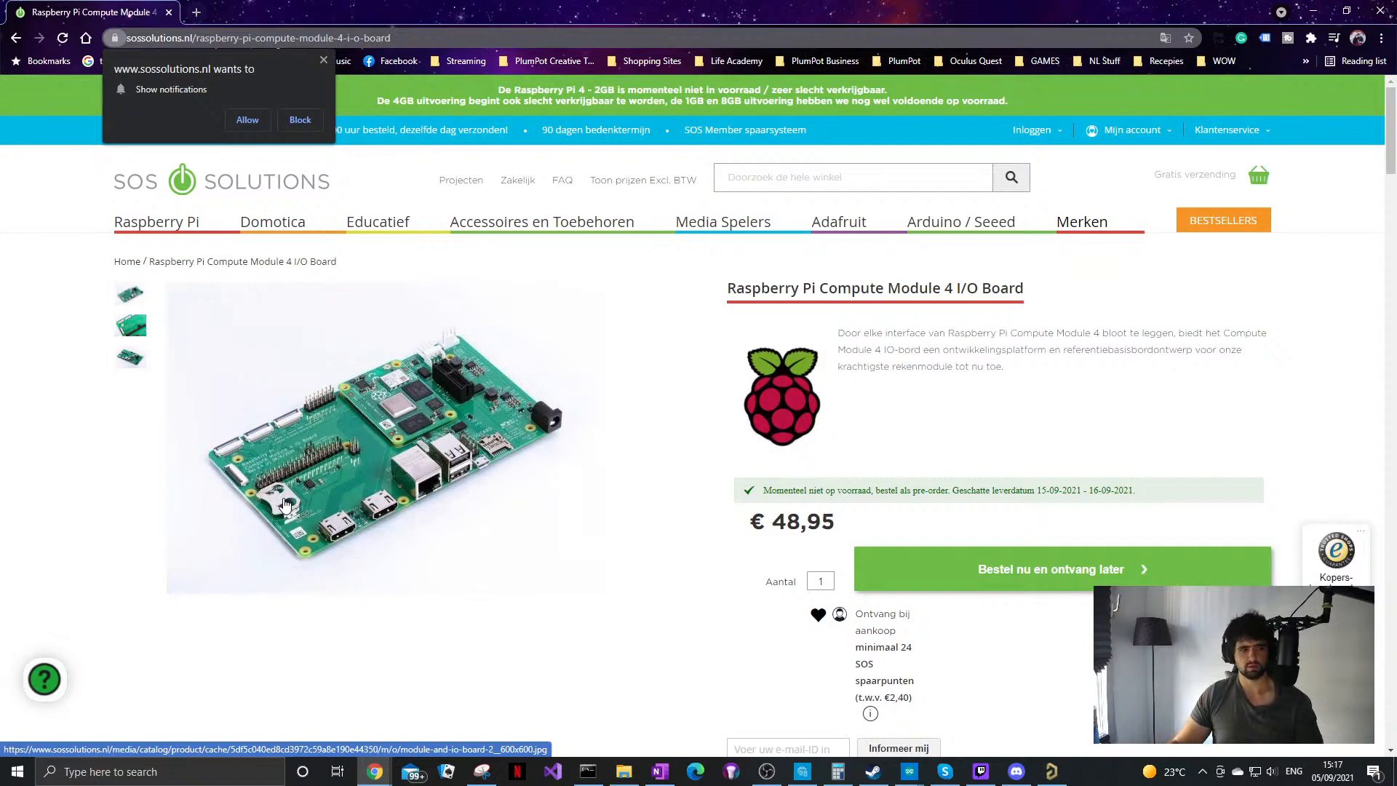
click(390, 444)
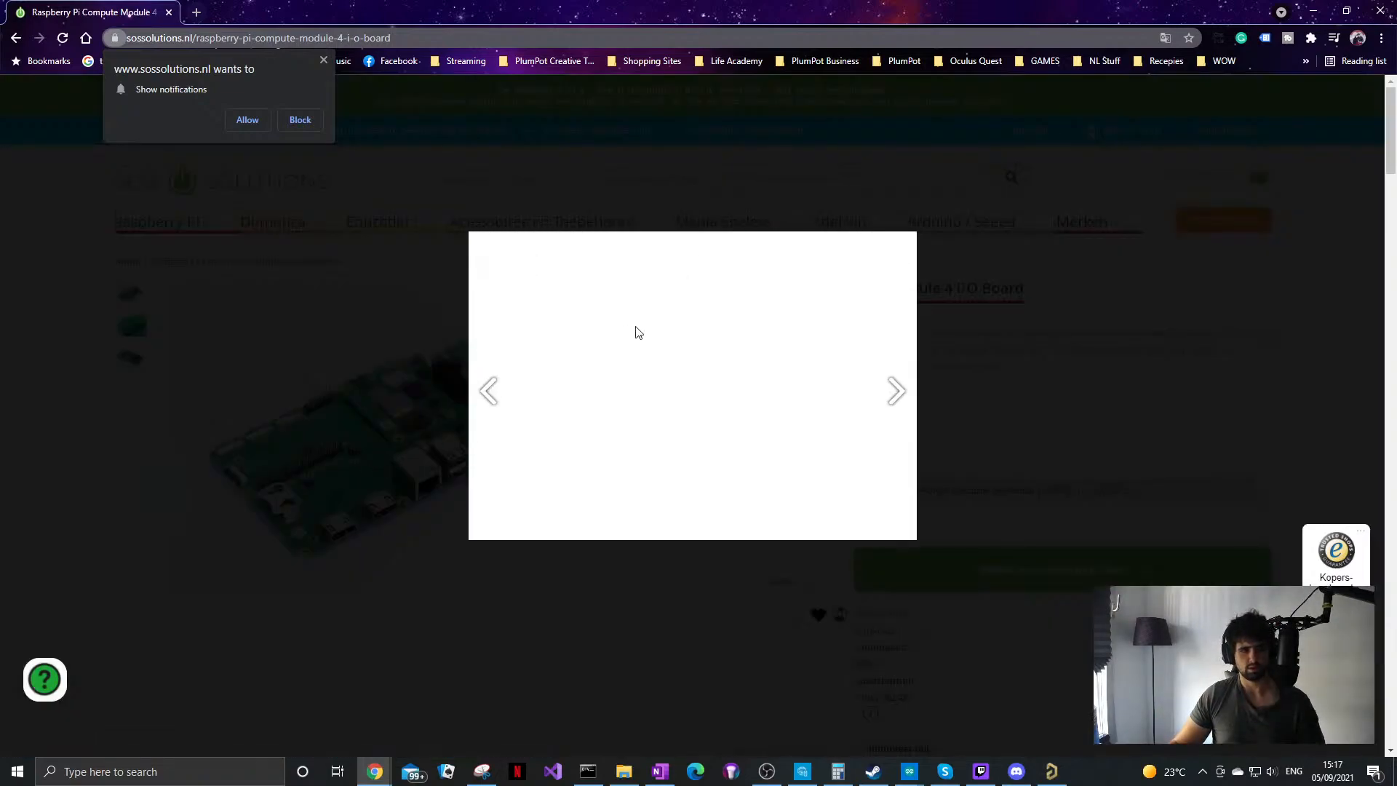
Step: Close the enlarged I/O Board photo and switch back to Altium Designer
click(435, 507)
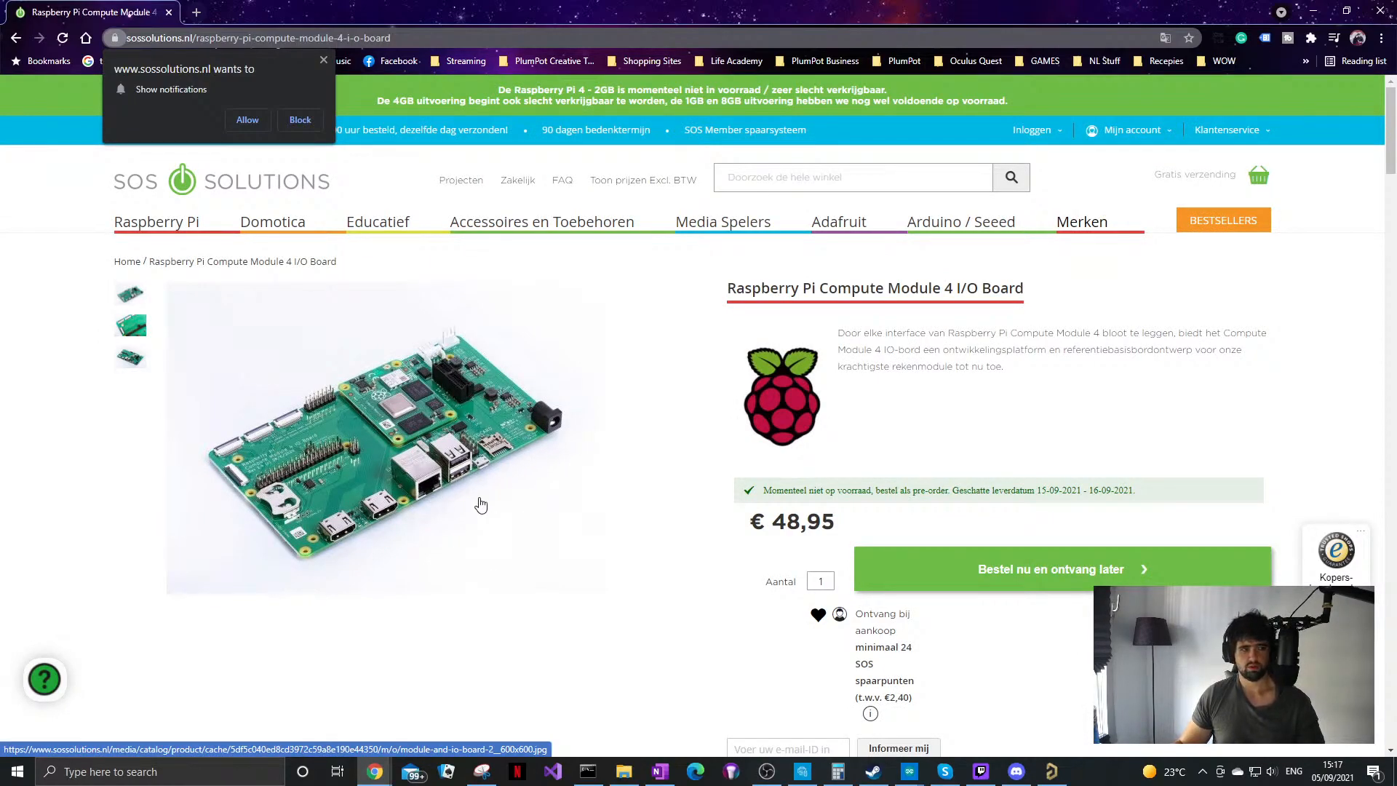
click(131, 358)
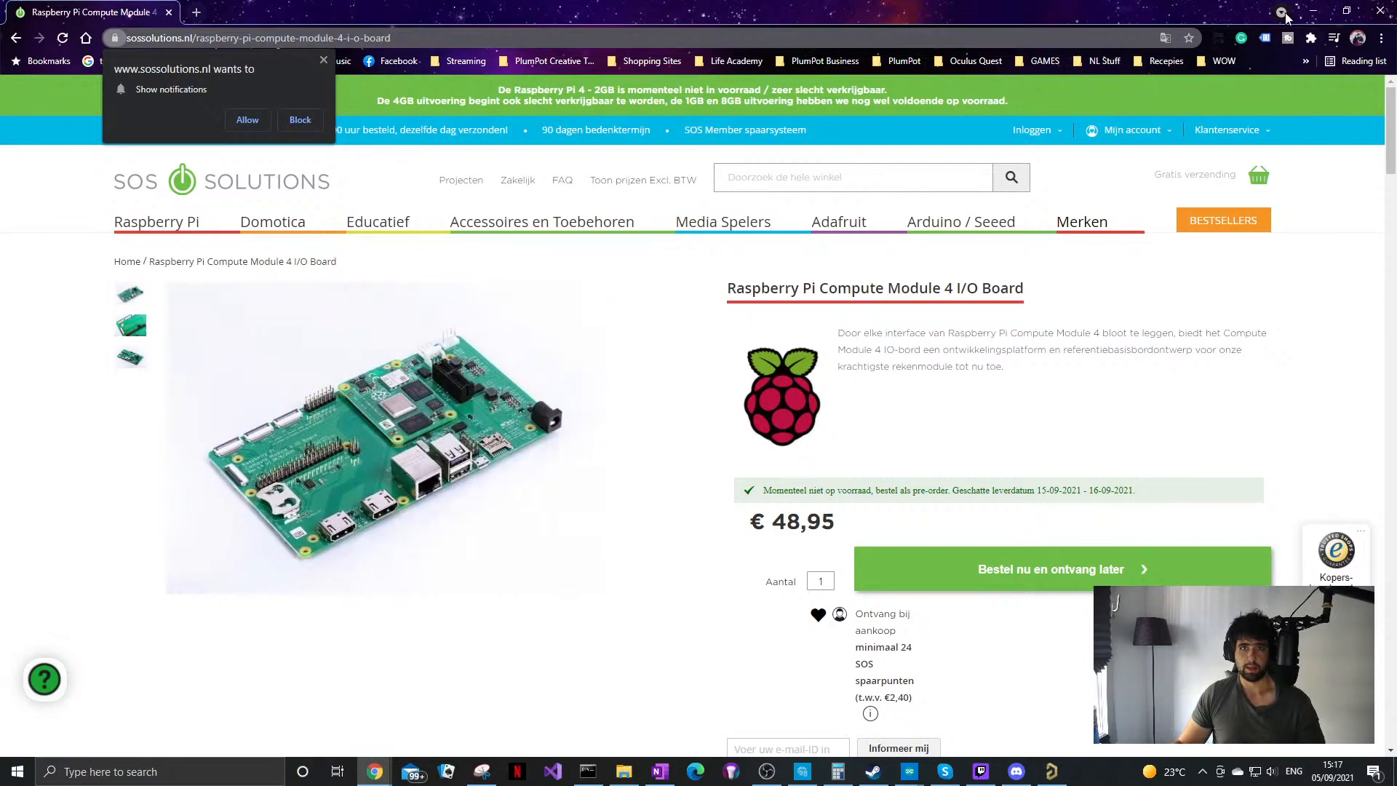
click(1313, 12)
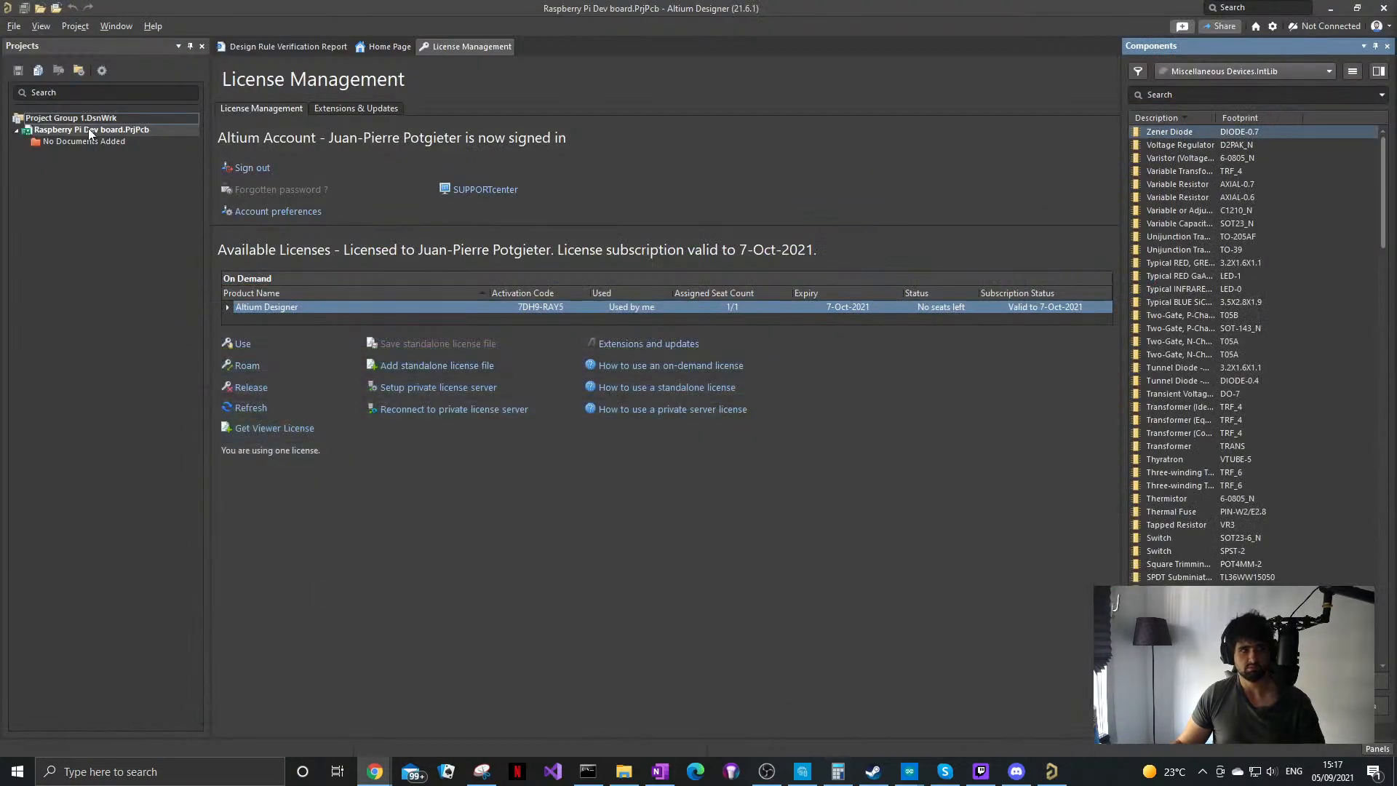
Step: Add a new schematic document to the Raspberry Pi Dev board project
click(14, 27)
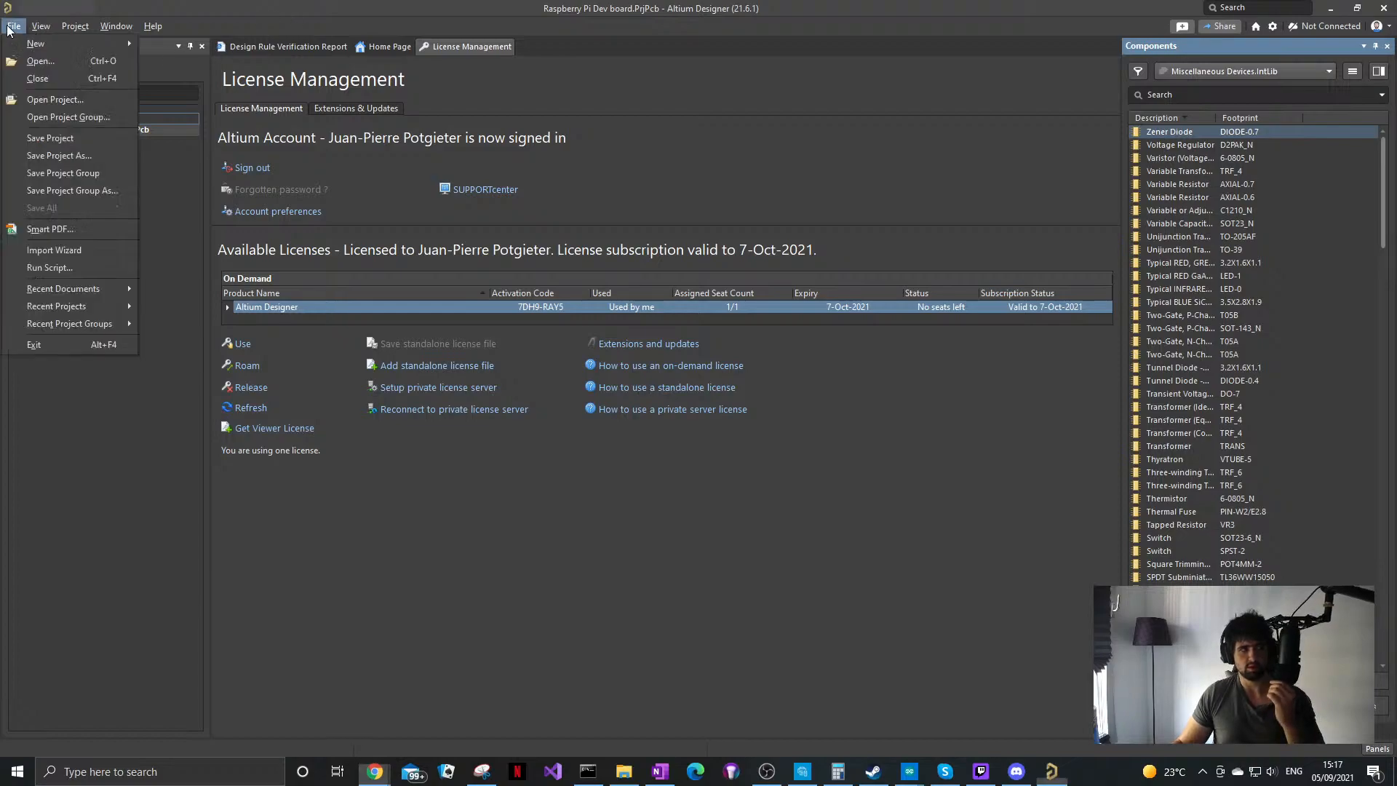
click(149, 287)
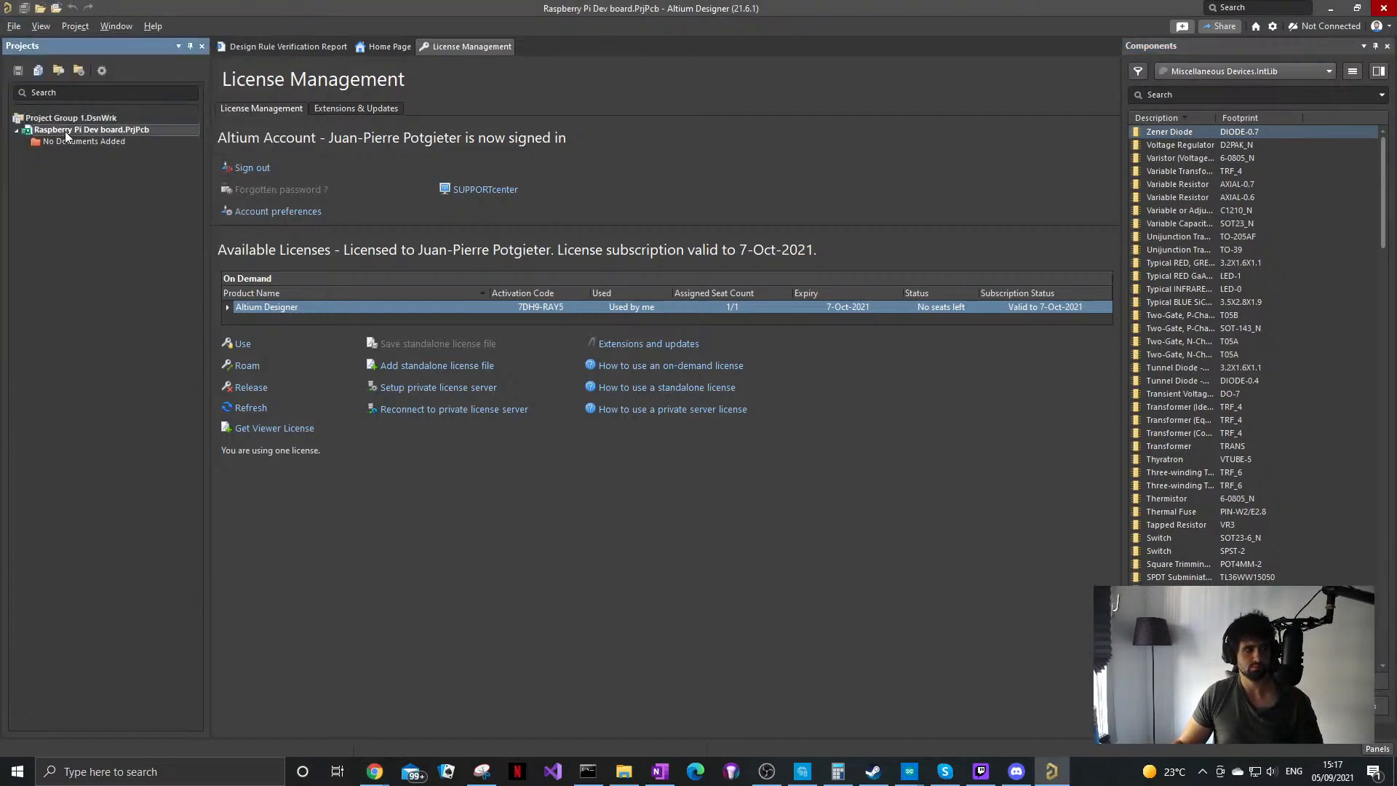
right_click(67, 131)
mouse_move(110, 166)
click(344, 167)
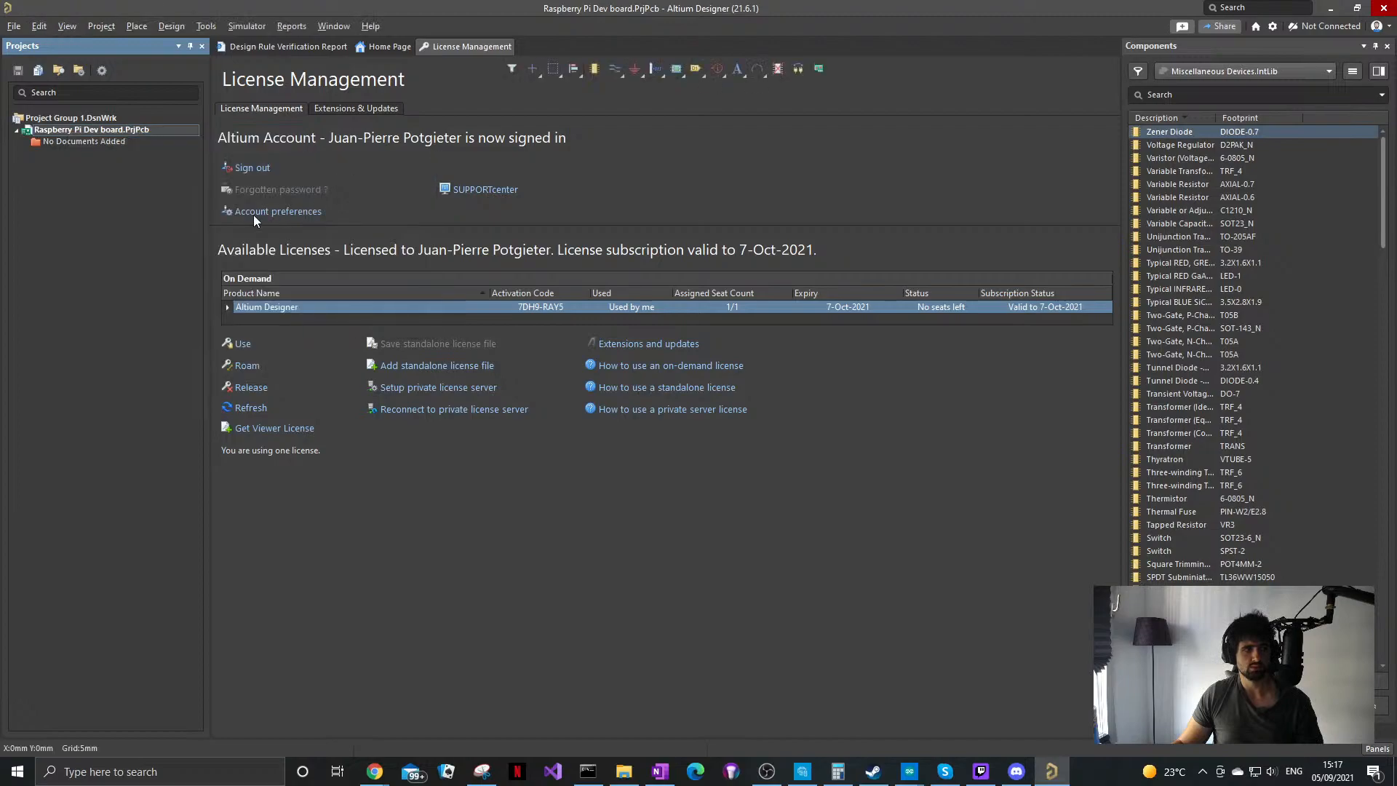
Step: Add a new PCB document to the Raspberry Pi Dev board project
right_click(61, 129)
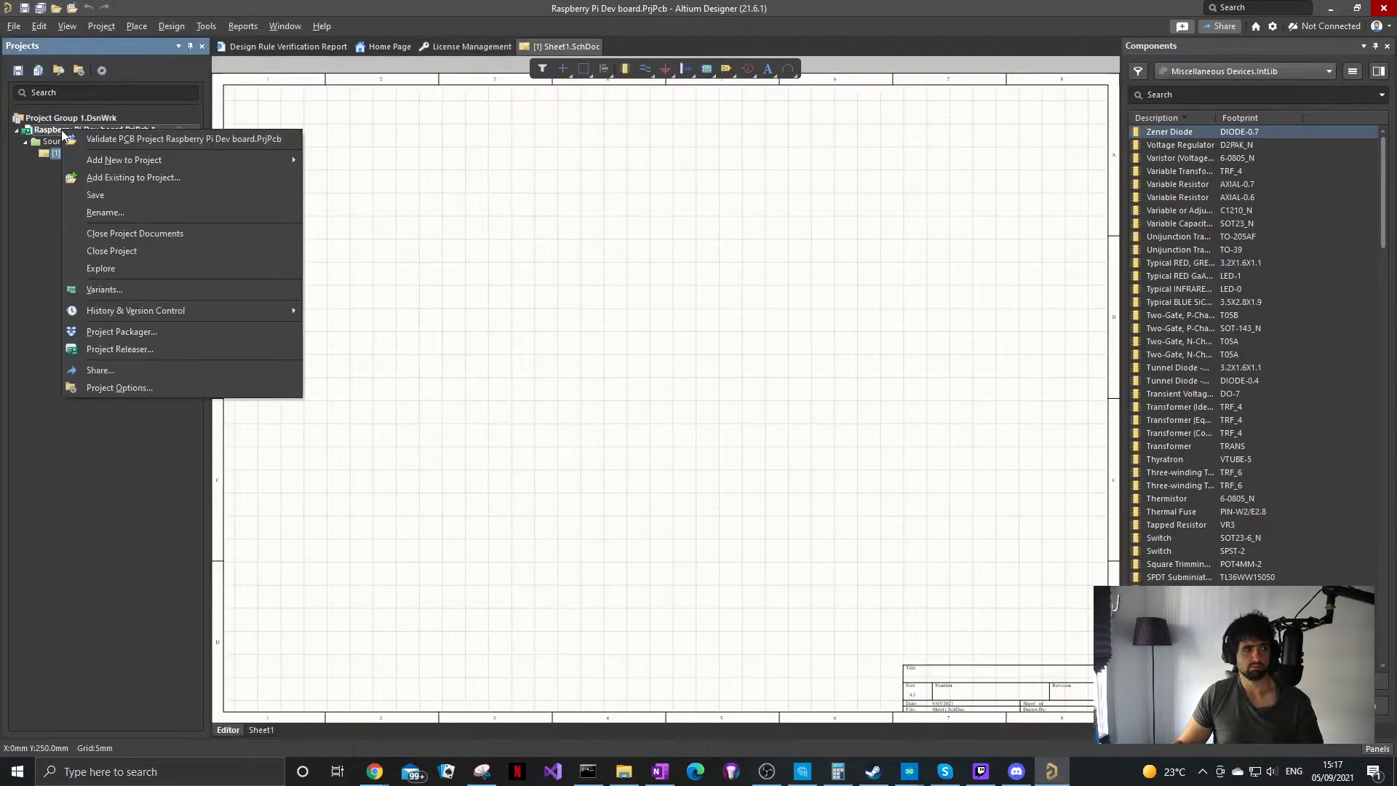
mouse_move(137, 159)
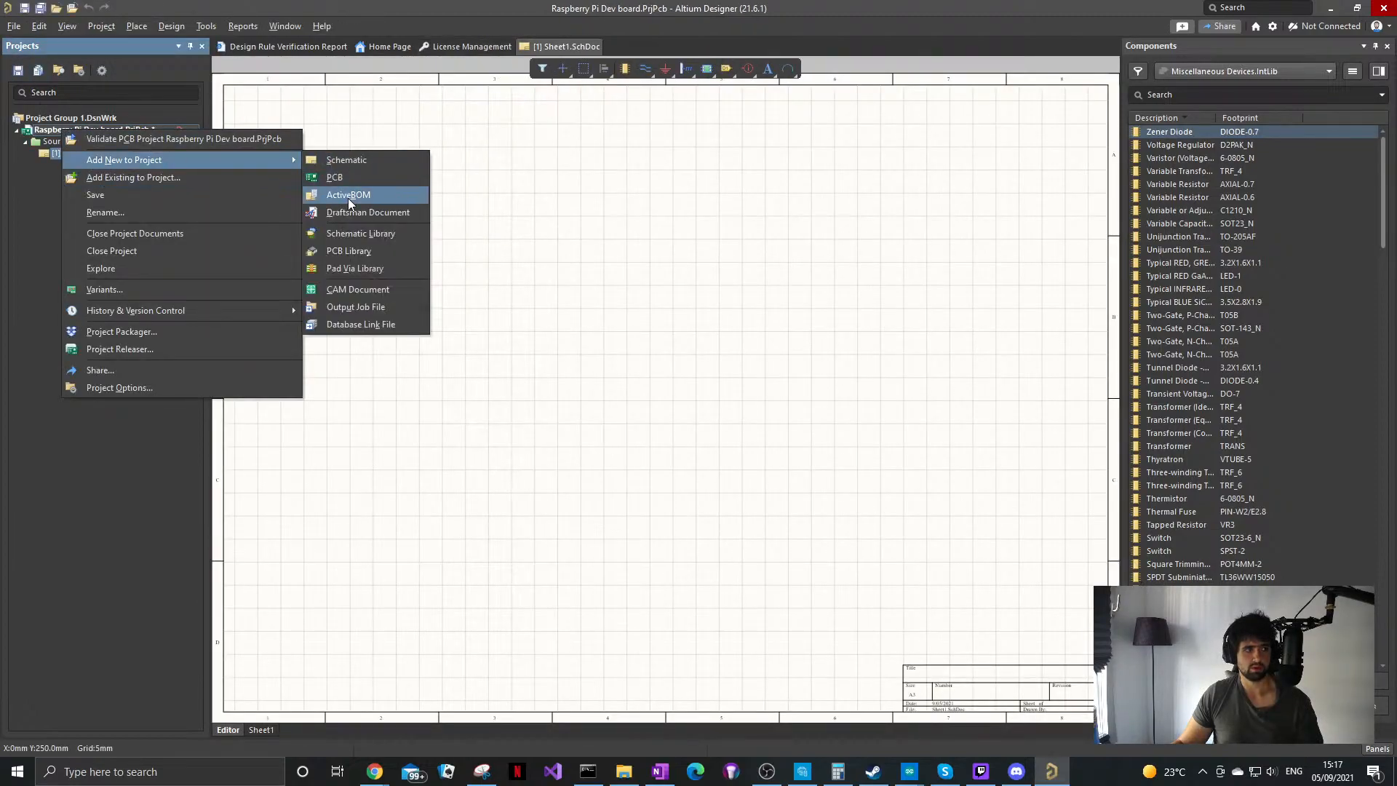
click(342, 177)
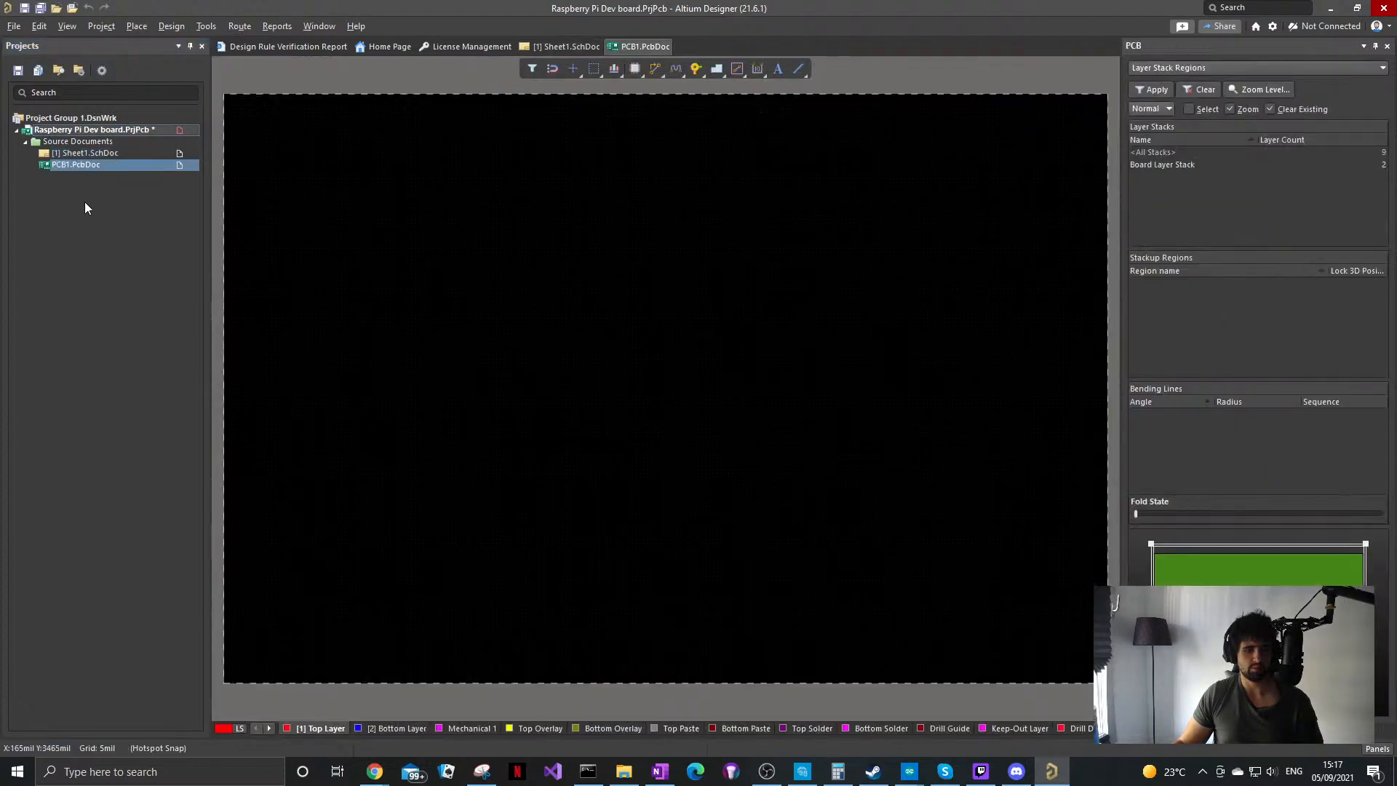
Step: Save the new schematic in the project folder under the name "Raspberry Pi Dev board"
double_click(67, 152)
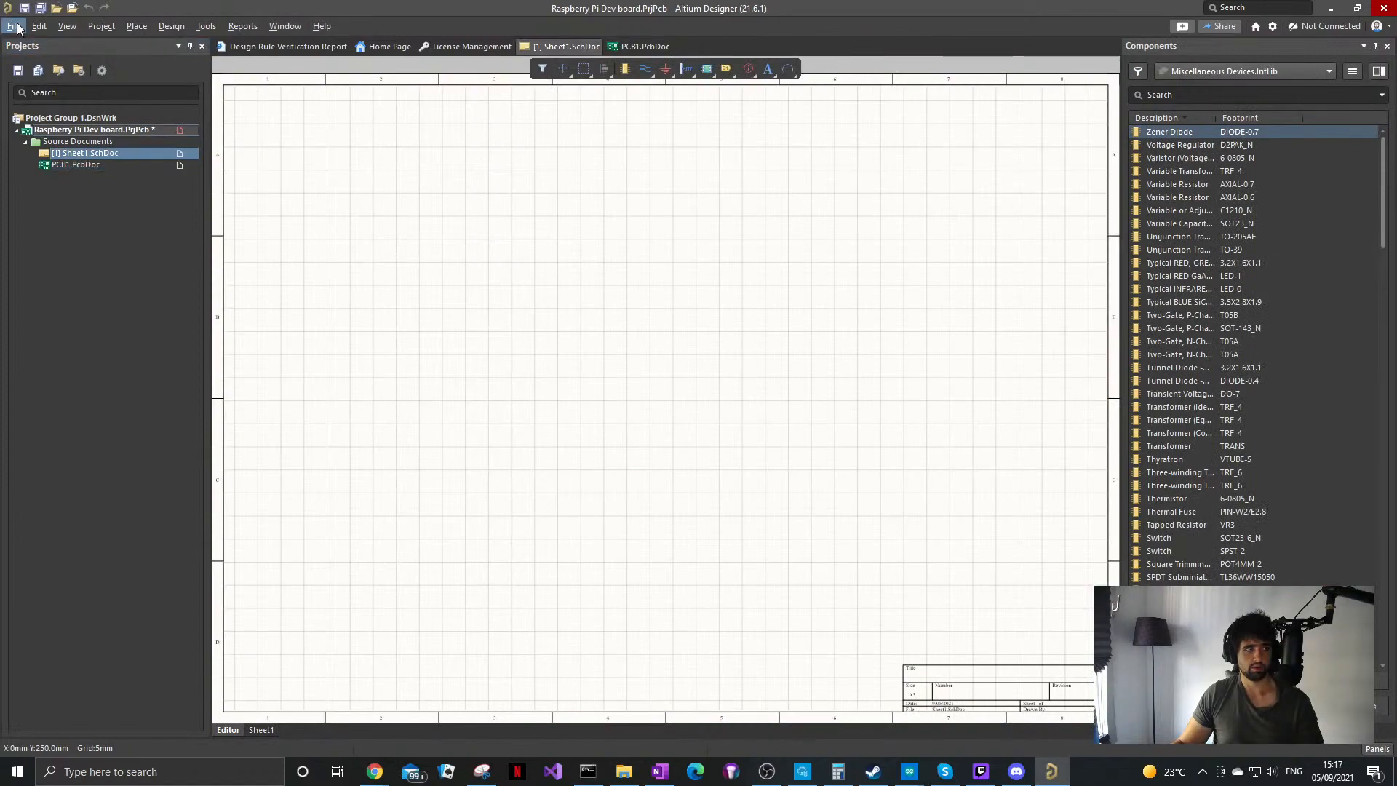
key(ctrl+s)
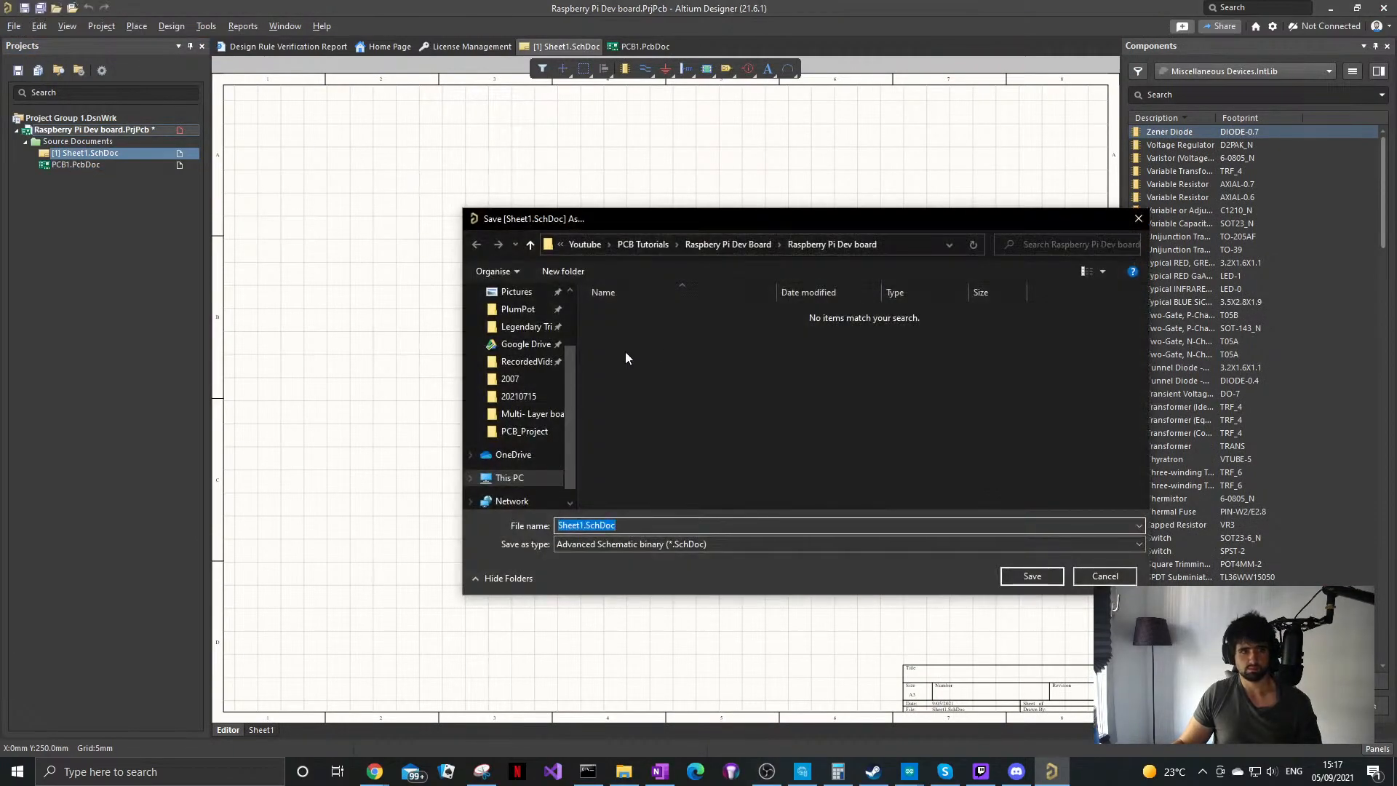
text(Raspberry Pi Dev board.Prj)
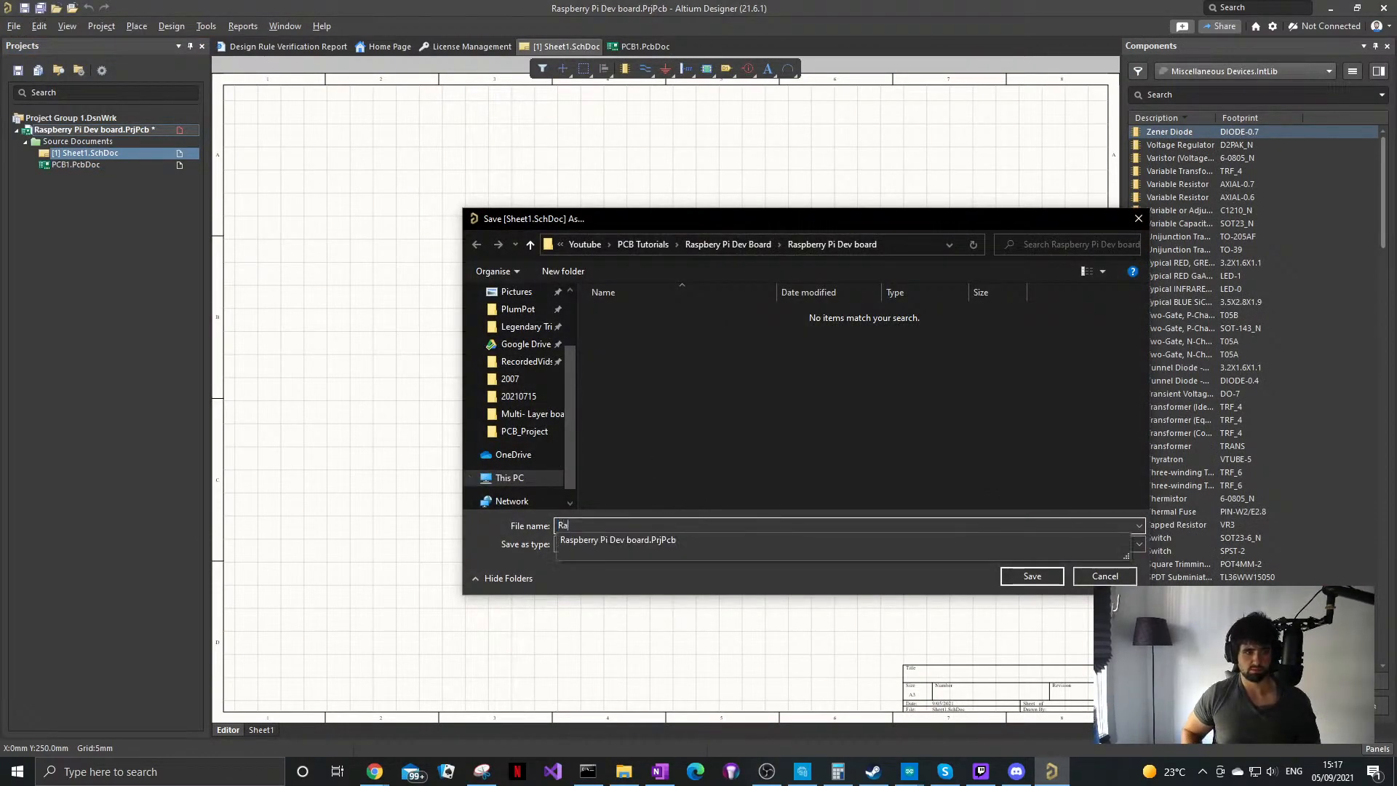
key(Return)
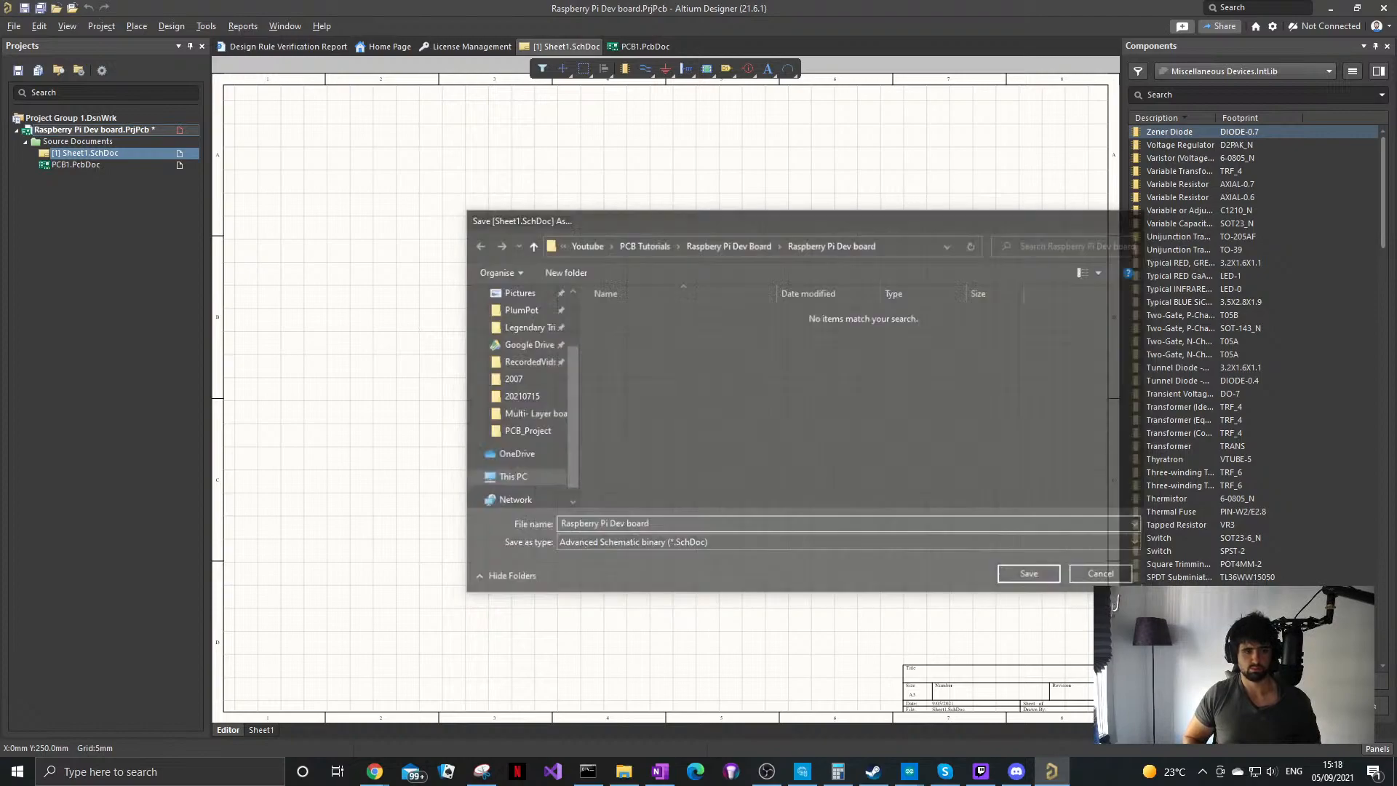
Step: Save the new PCB document in the project folder as "Raspberry Pi Dev board", without the PrjPcb extension in its name
double_click(109, 165)
click(14, 25)
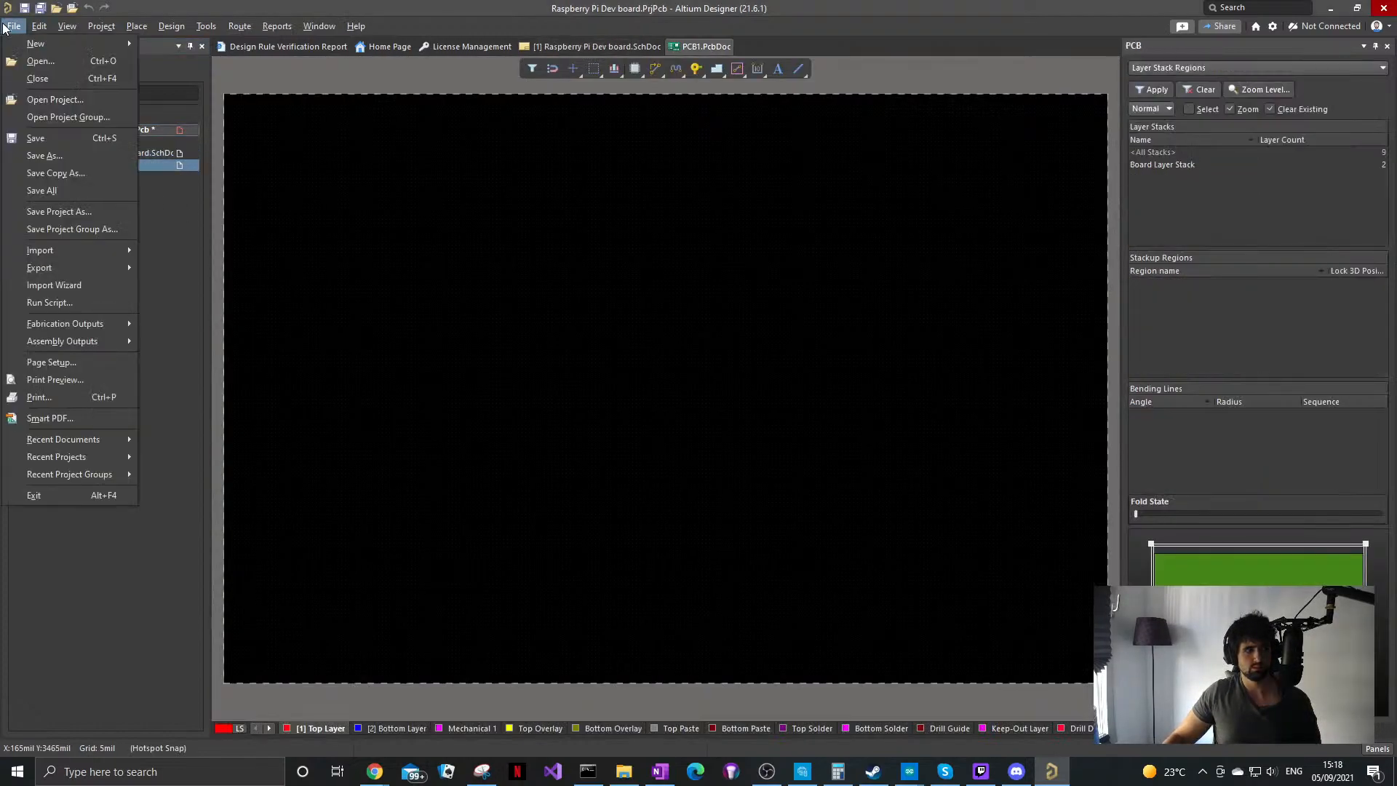
click(273, 232)
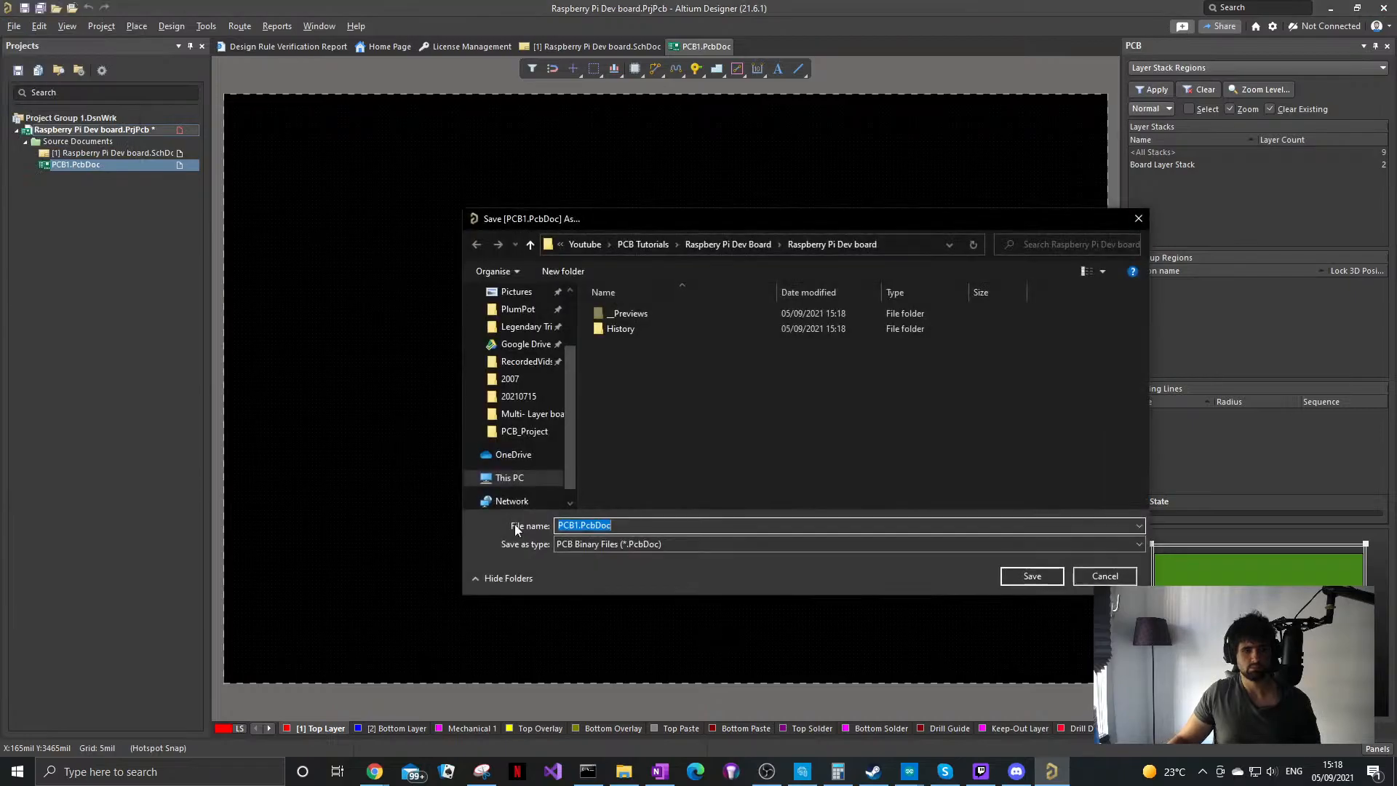
text(ra)
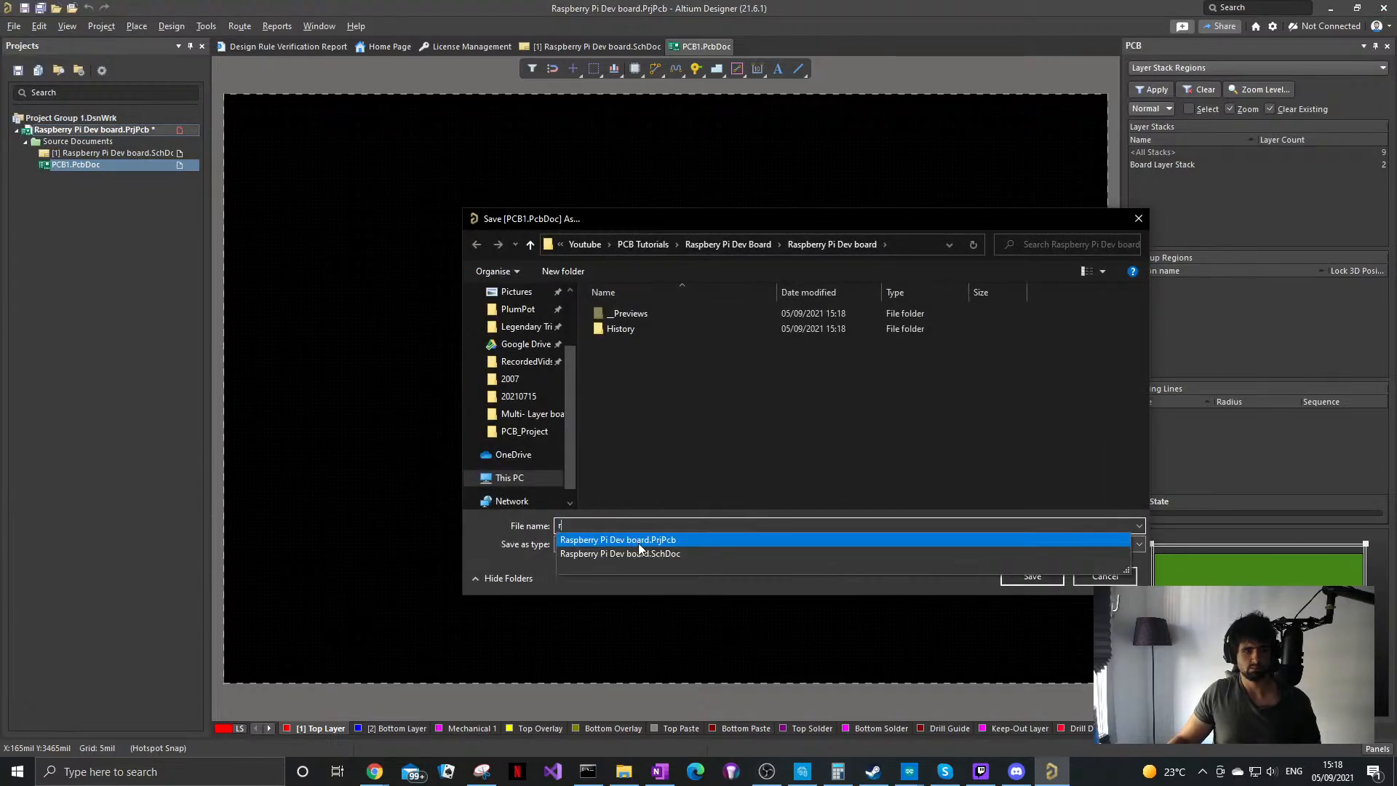
click(679, 541)
key(BackSpace)
key(ctrl+z)
click(683, 525)
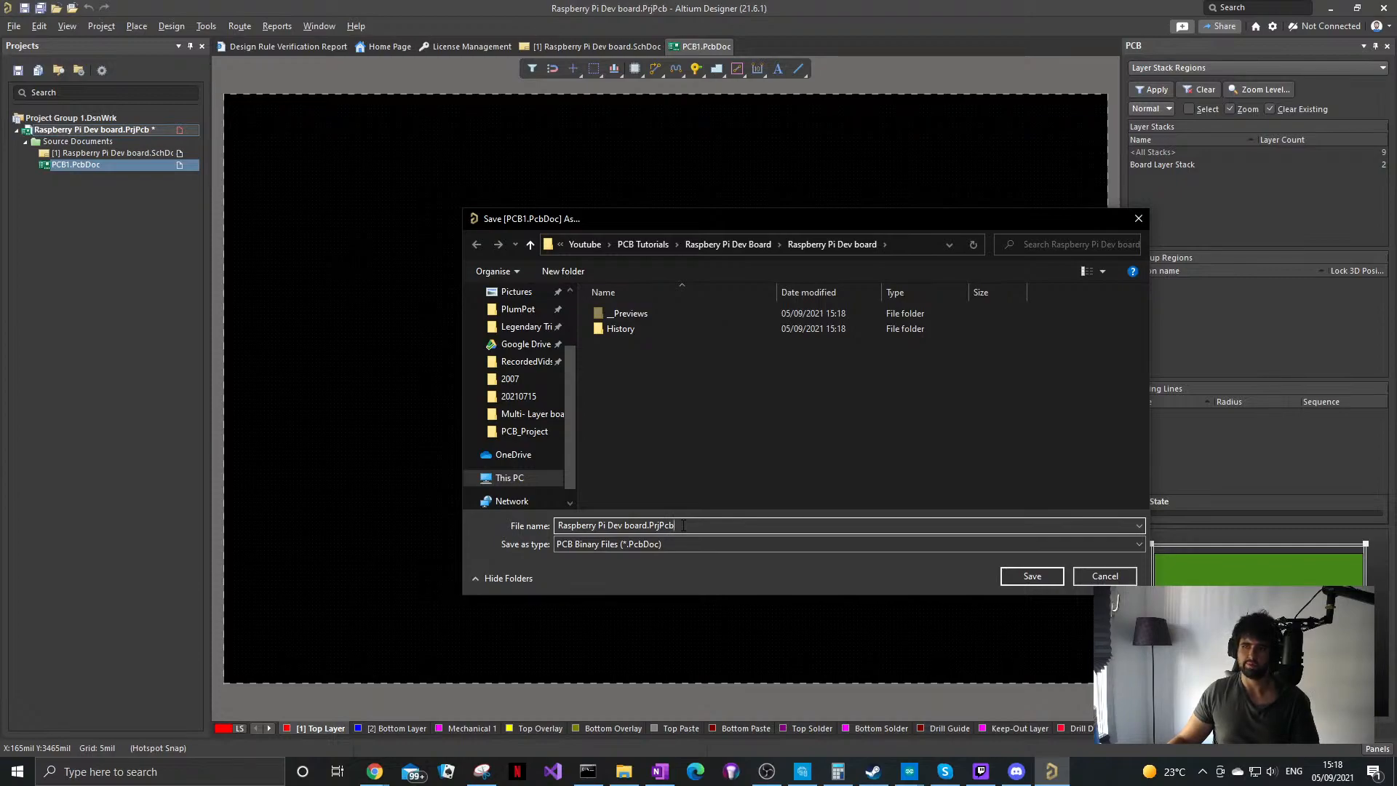
key(BackSpace)
key(BackSpace)
key(BackSpace)
key(BackSpace)
key(BackSpace)
key(BackSpace)
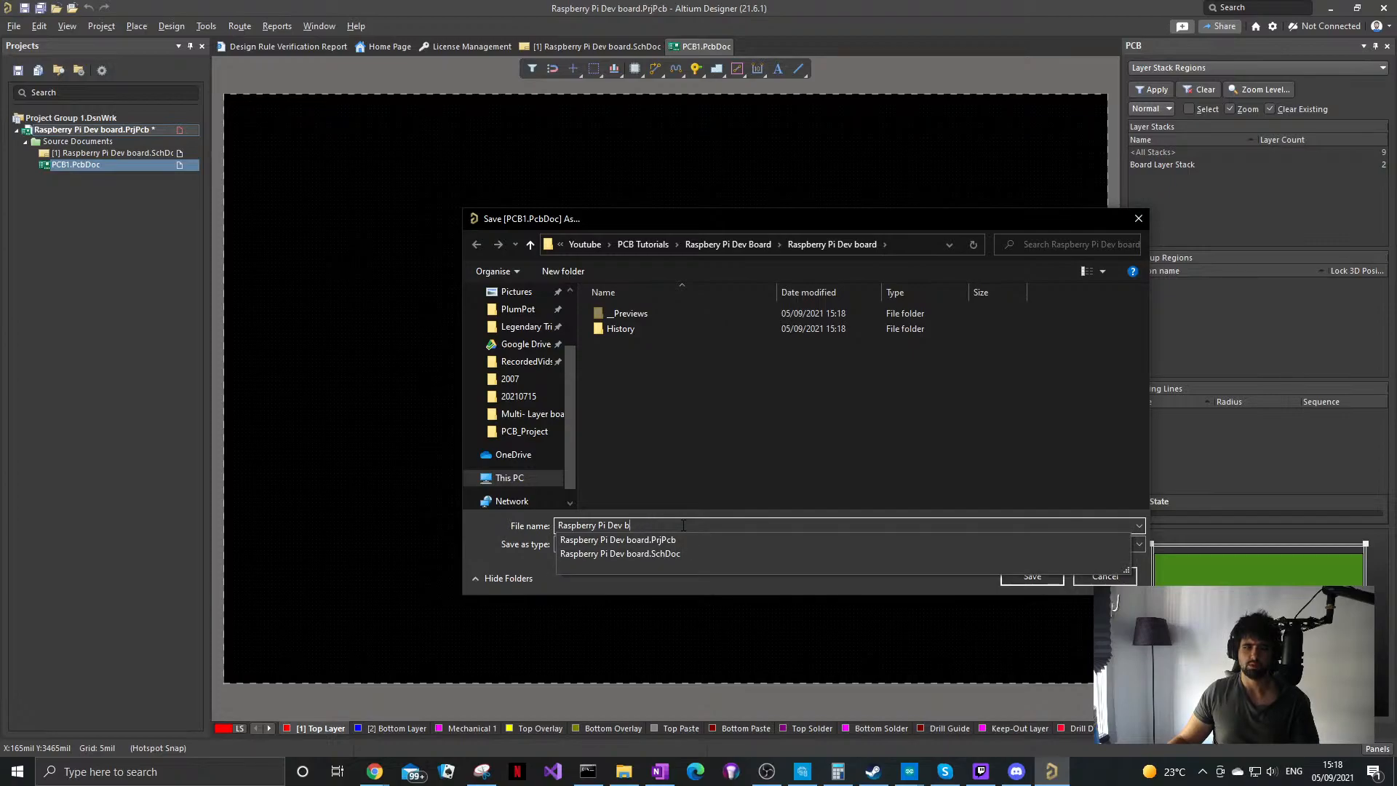
click(696, 540)
click(691, 525)
key(BackSpace)
key(BackSpace)
key(BackSpace)
key(BackSpace)
key(Return)
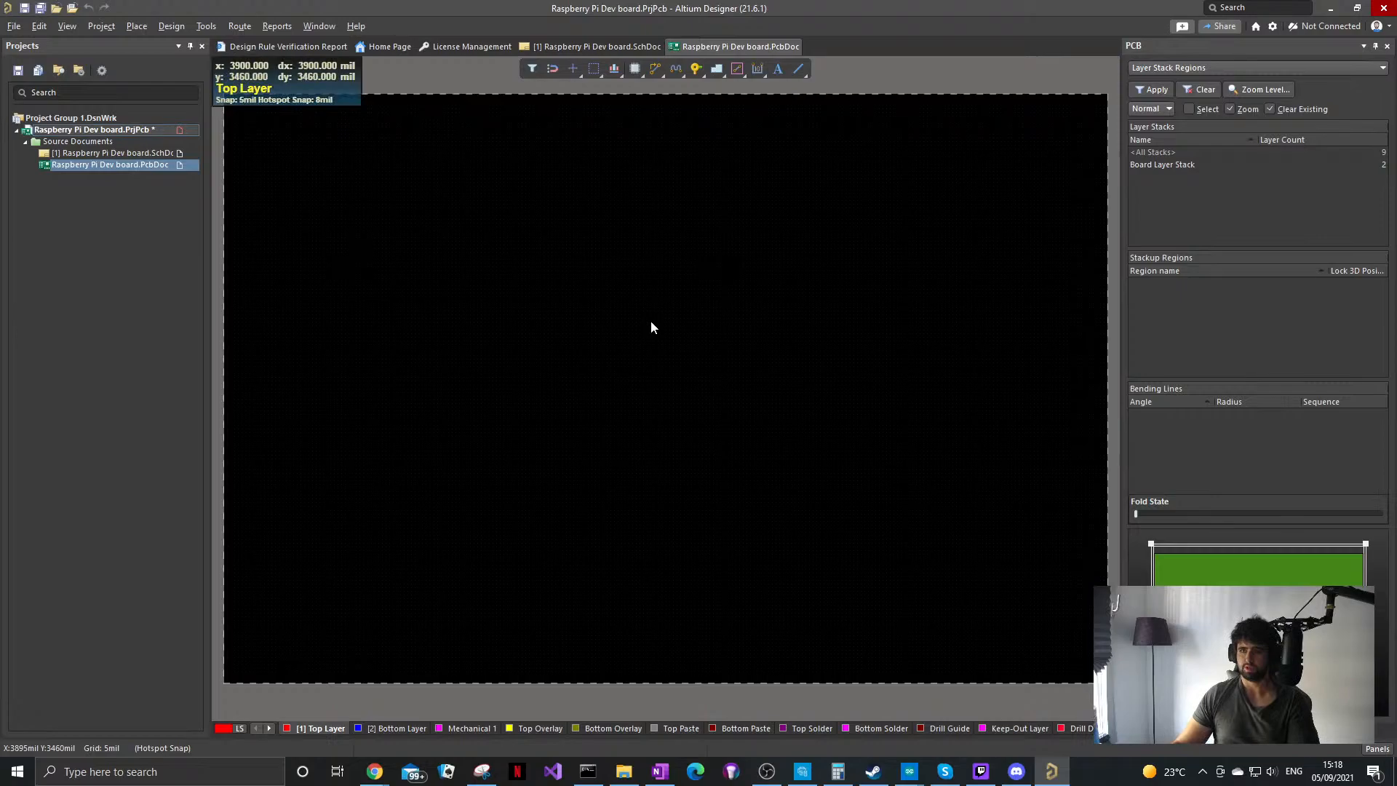
click(596, 354)
Step: Return to the schematic and search the Miscellaneous Devices library for "Pi Module"
click(109, 153)
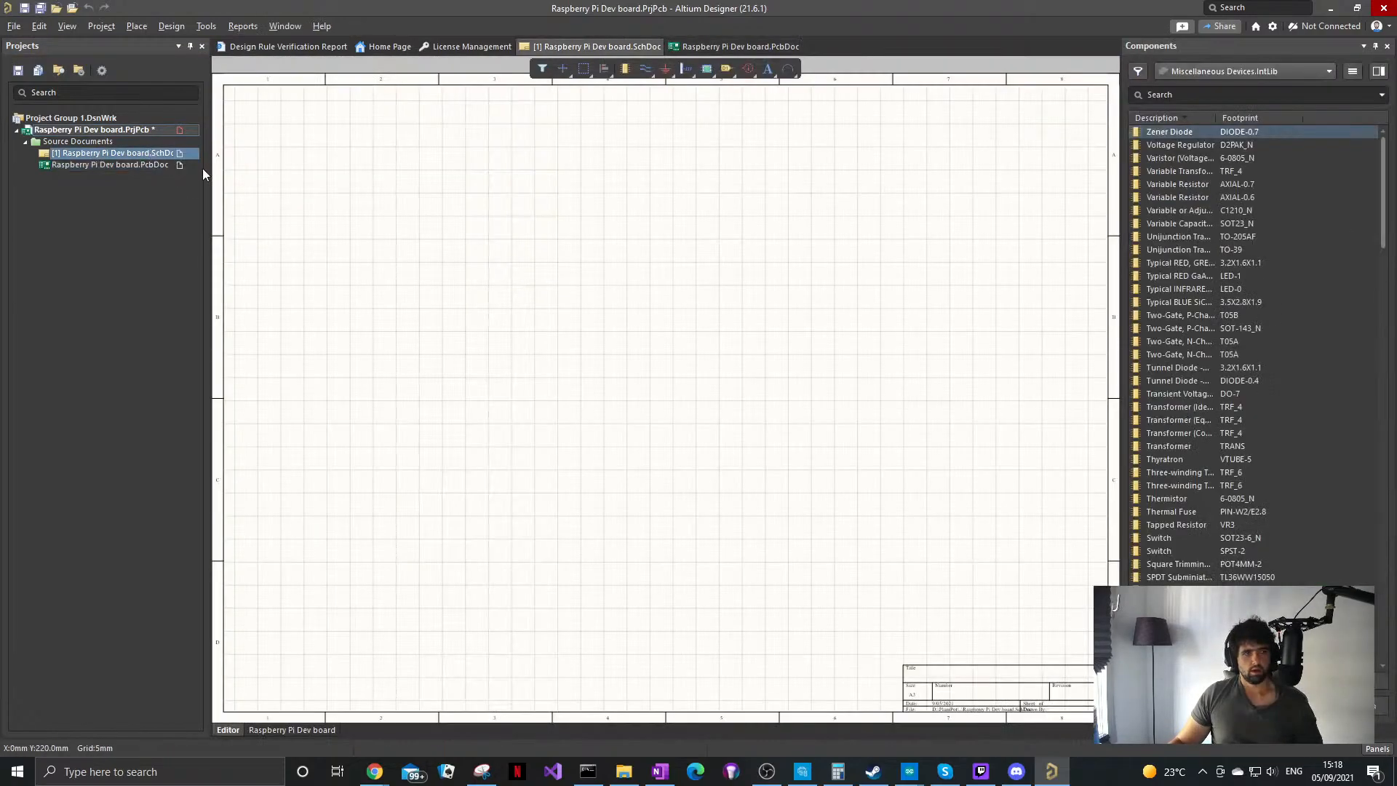
click(1320, 73)
click(1348, 86)
click(1349, 94)
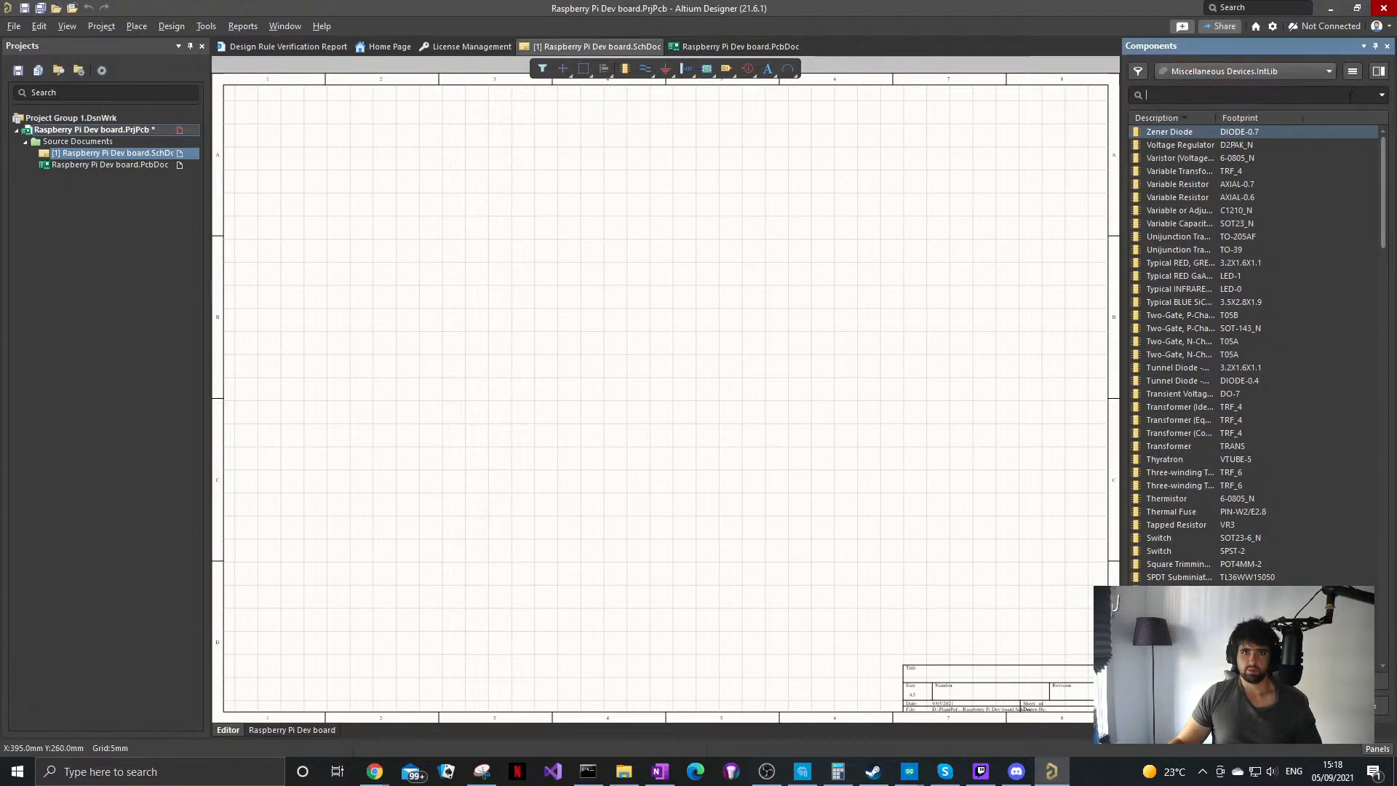
text(Pi Module)
key(Return)
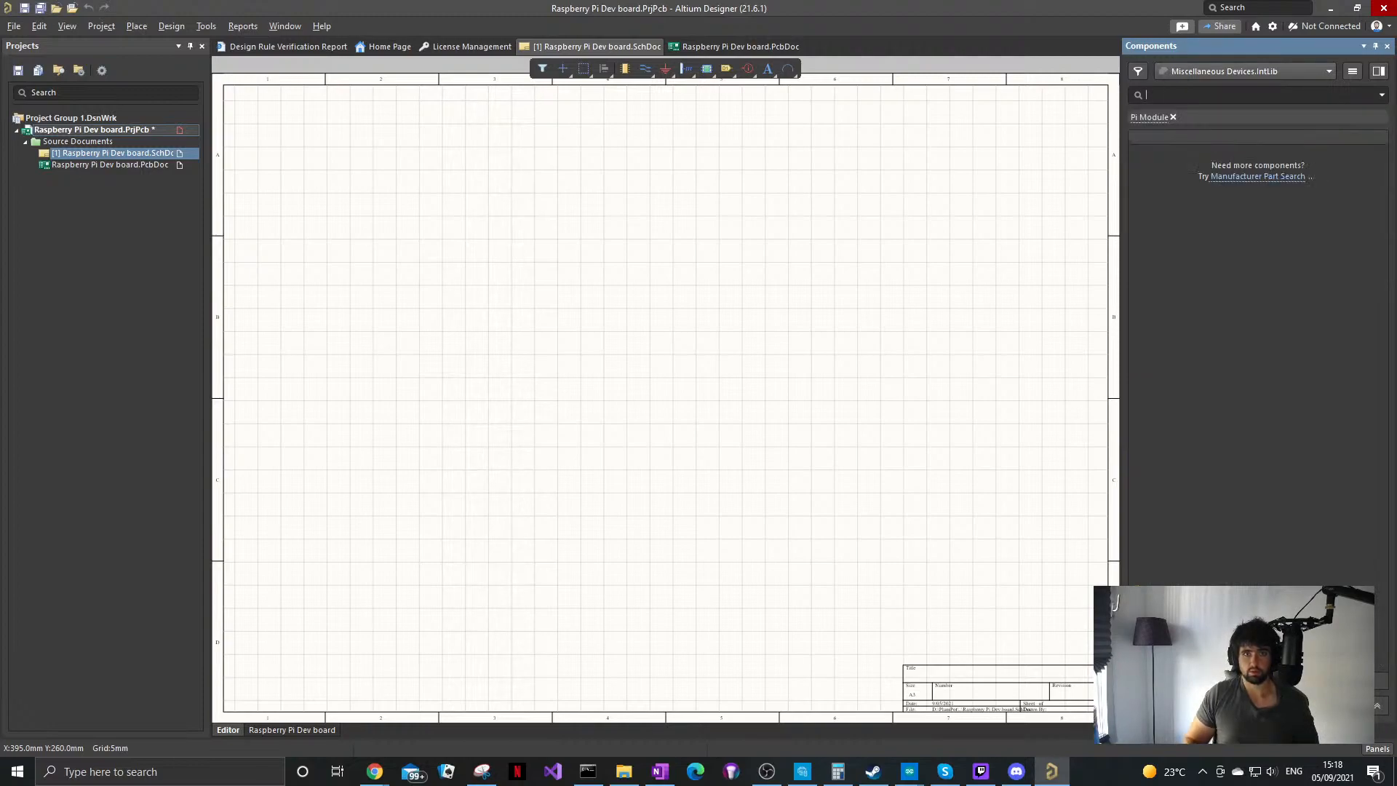
Step: Extend the "Pi Module" search to manufacturer parts and open the Raspberry Pi compute module's Octopart page at full window size
click(1247, 177)
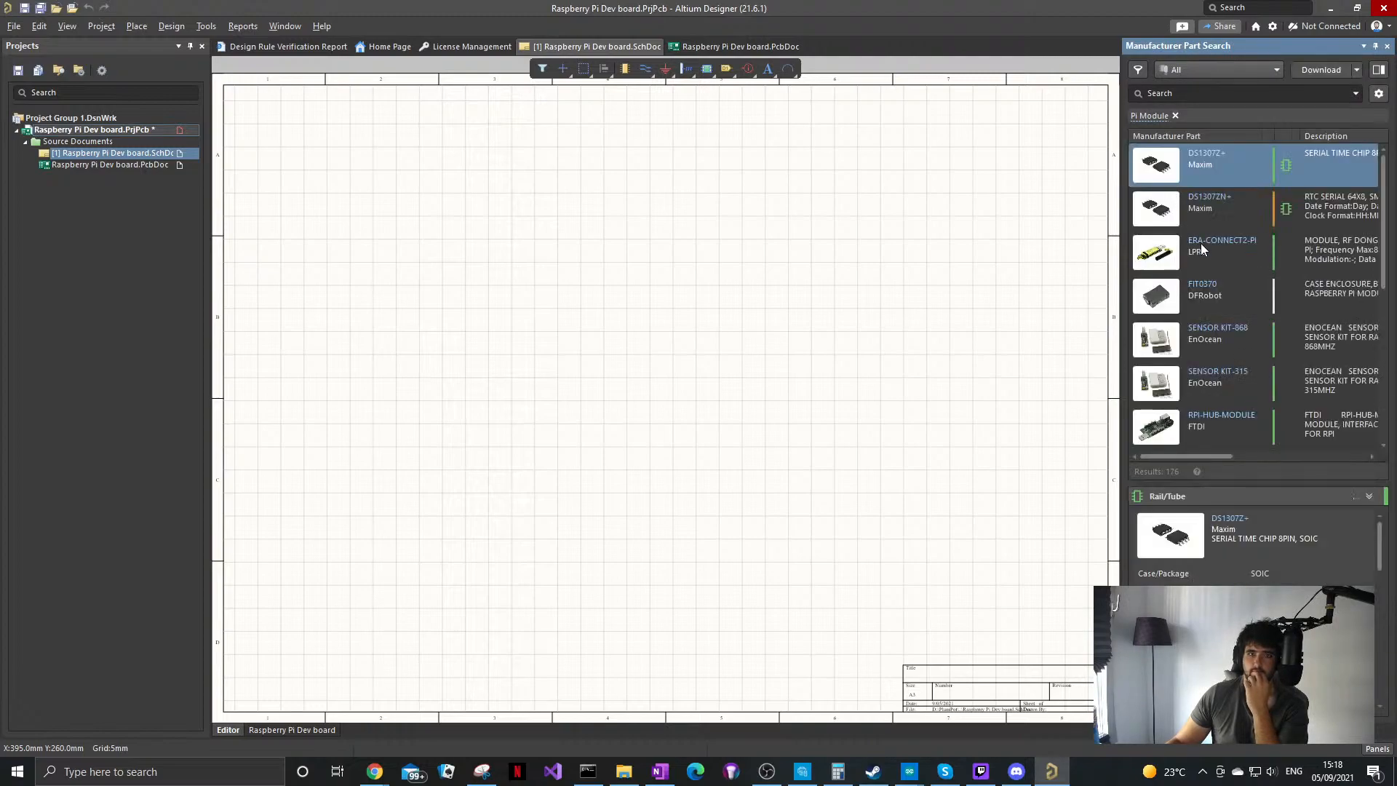
scroll(1212, 320, down, 3)
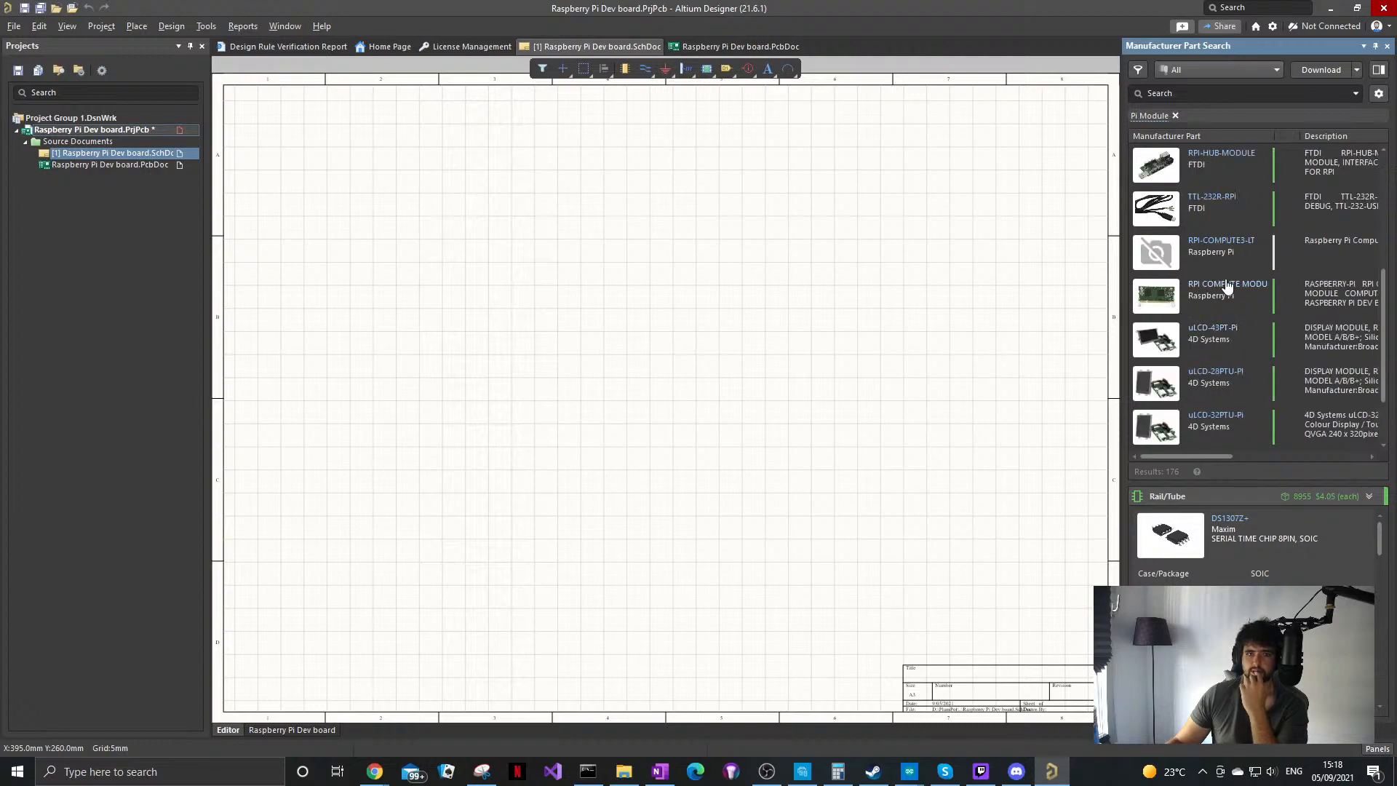
click(1202, 288)
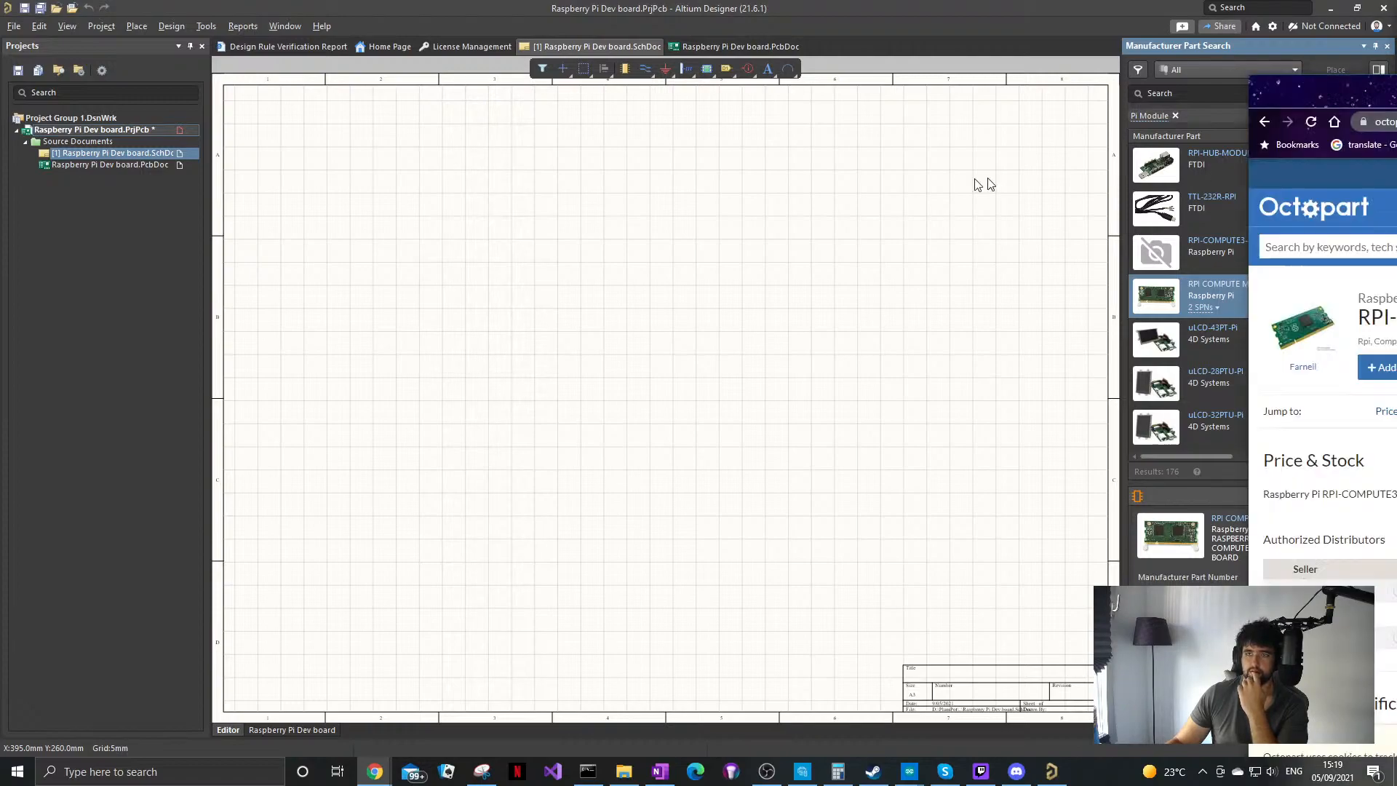
double_click(756, 116)
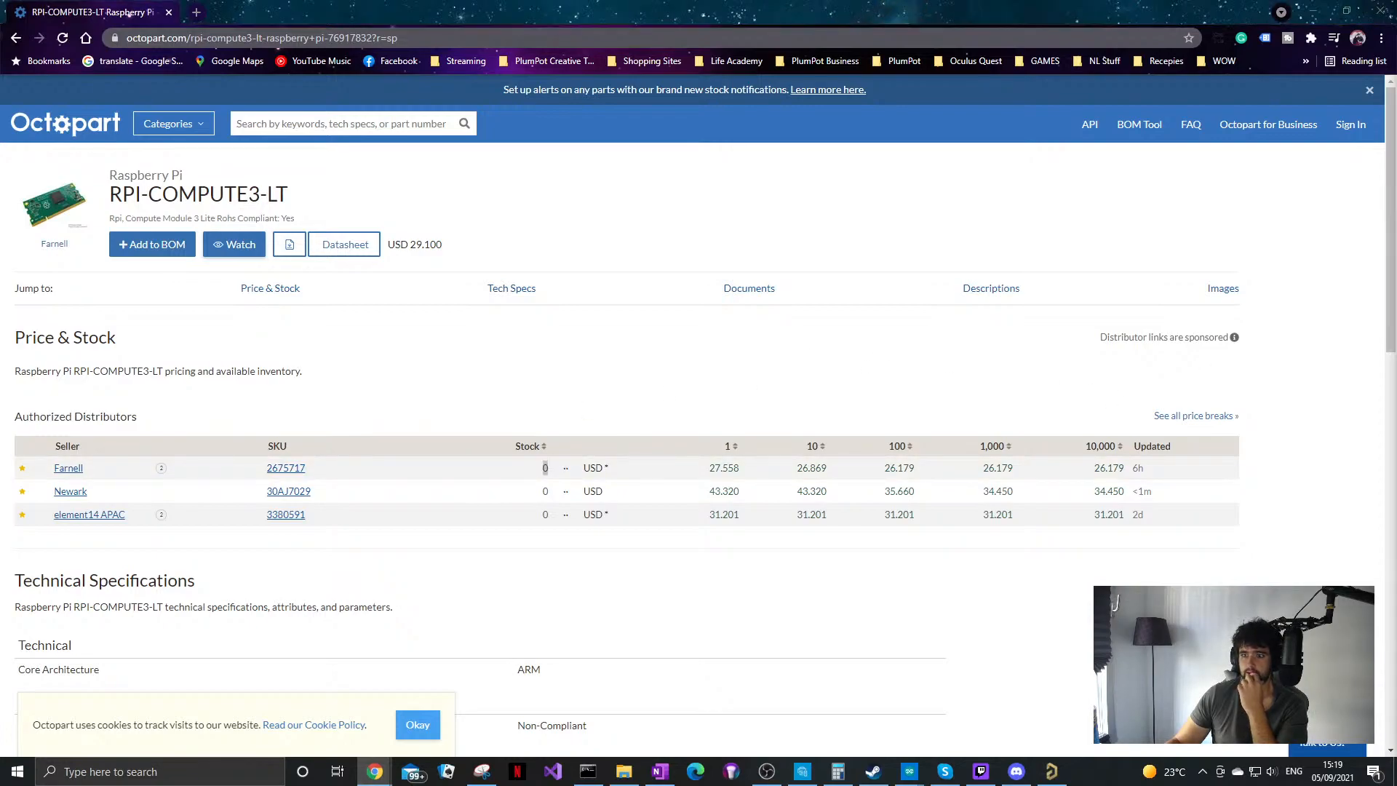
Step: Look through the RPI-COMPUTE3-LT page's specifications and its two product images
scroll(379, 491, down, 3)
scroll(352, 508, up, 3)
click(58, 201)
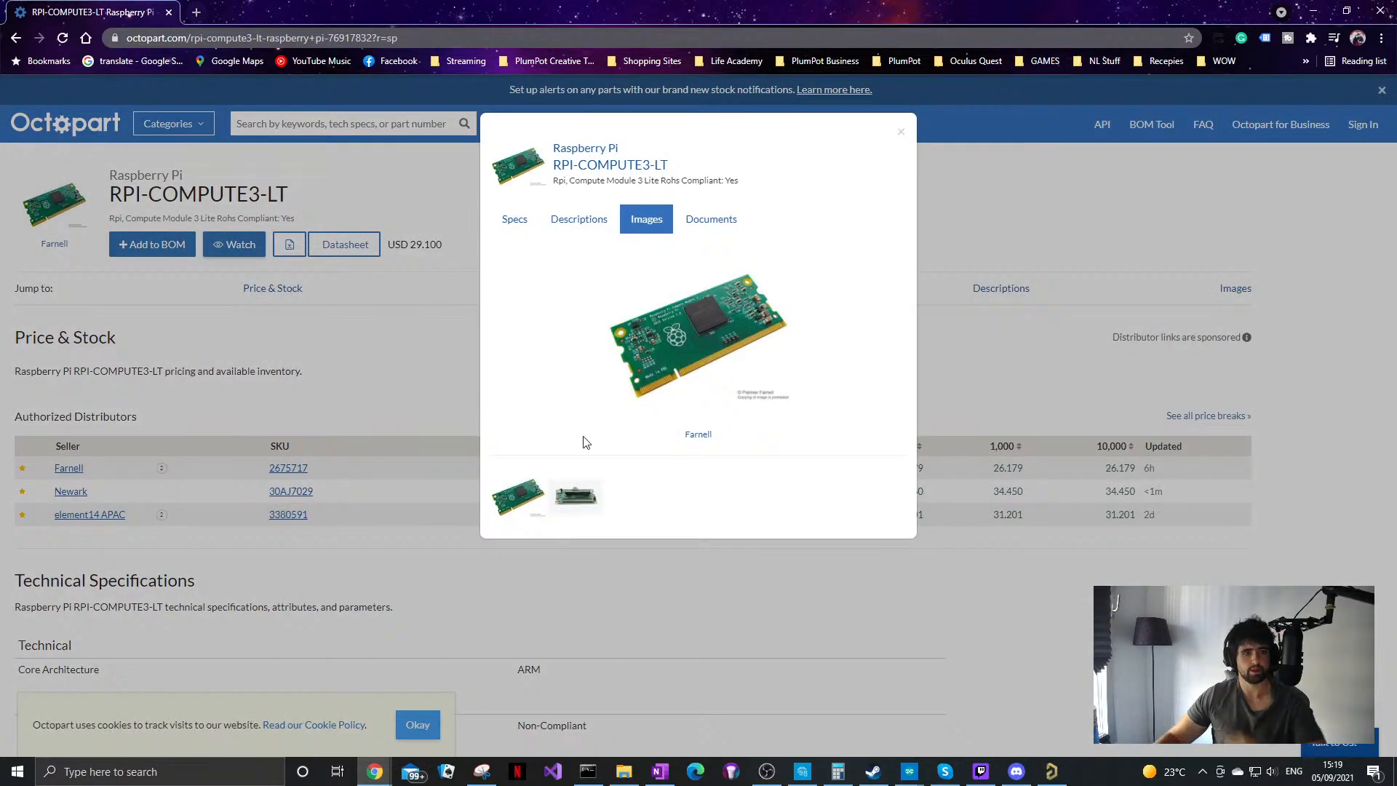
click(577, 496)
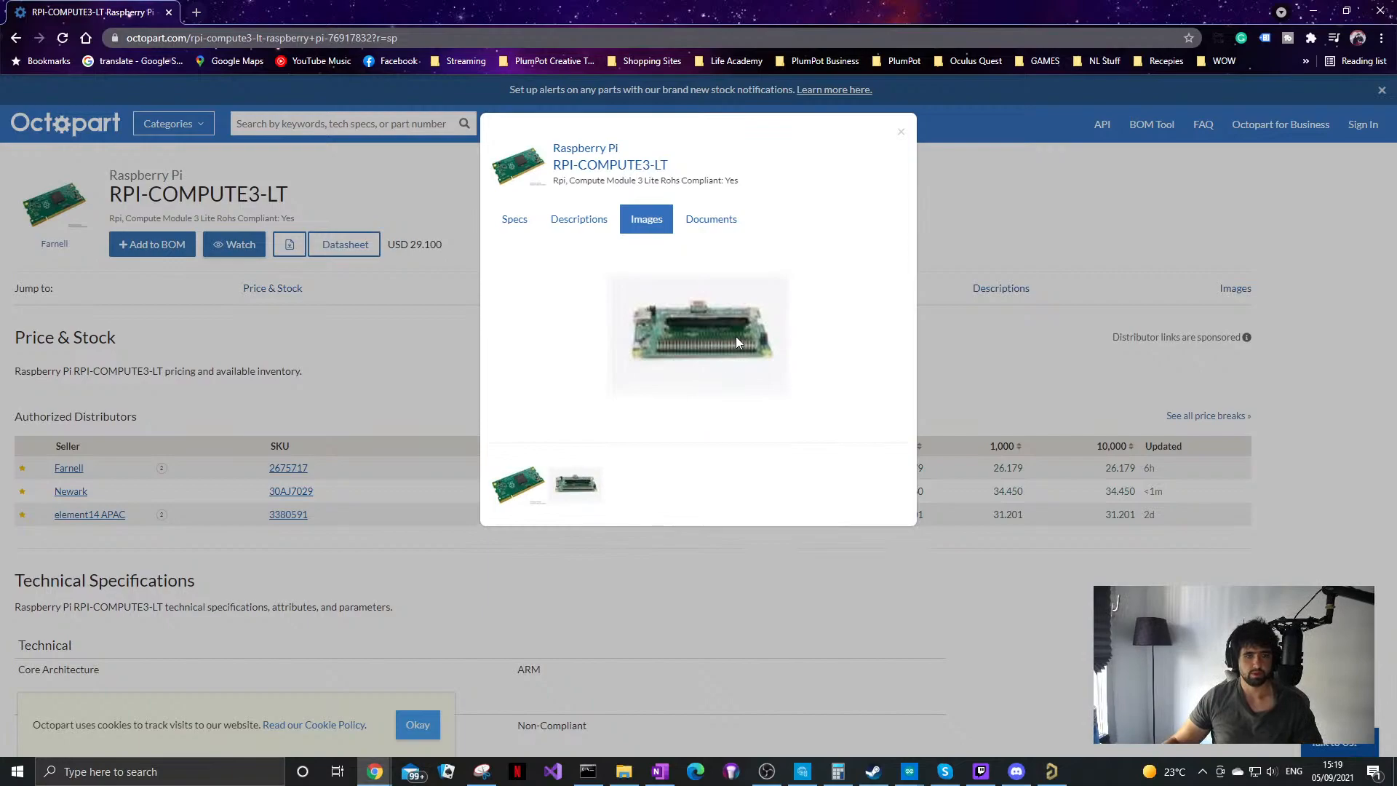
click(980, 308)
scroll(351, 524, down, 3)
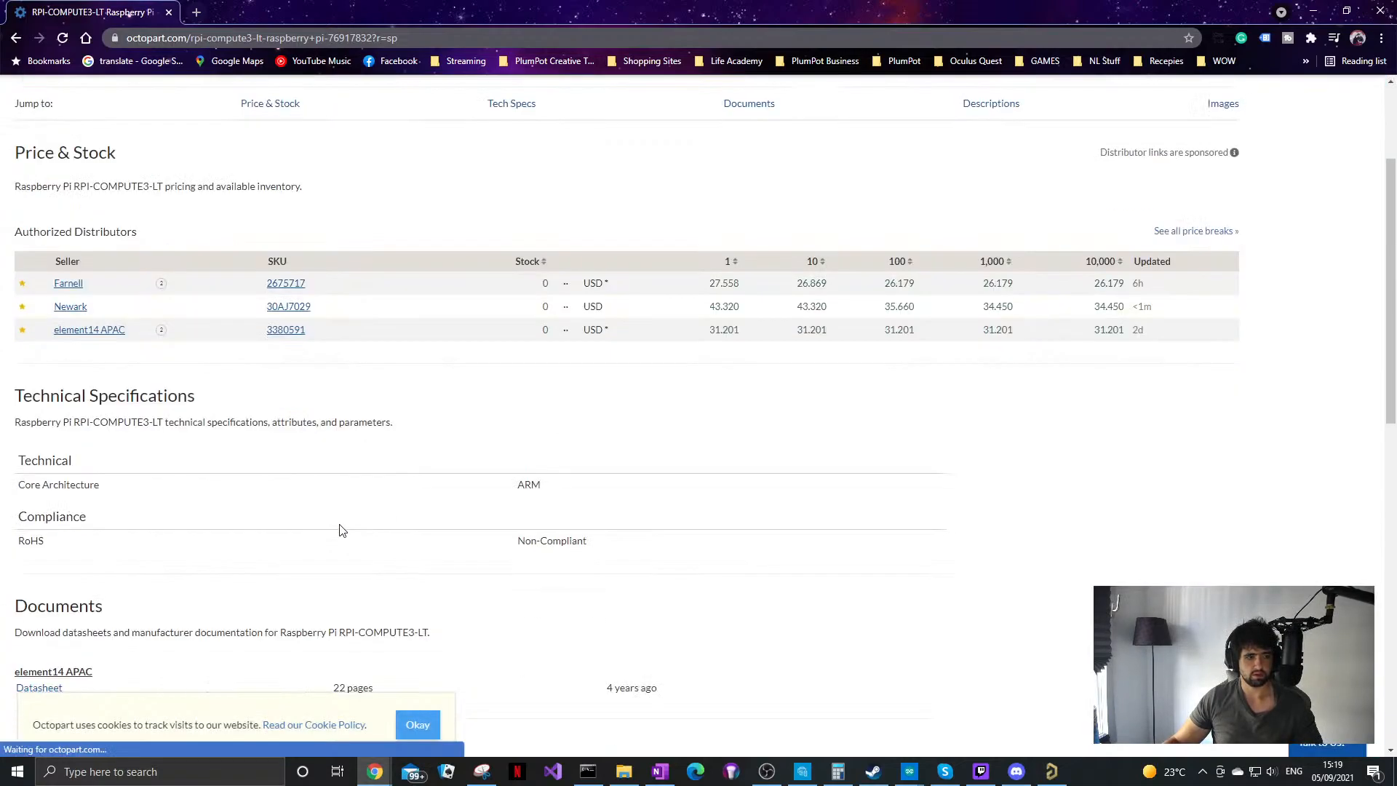
scroll(286, 546, up, 3)
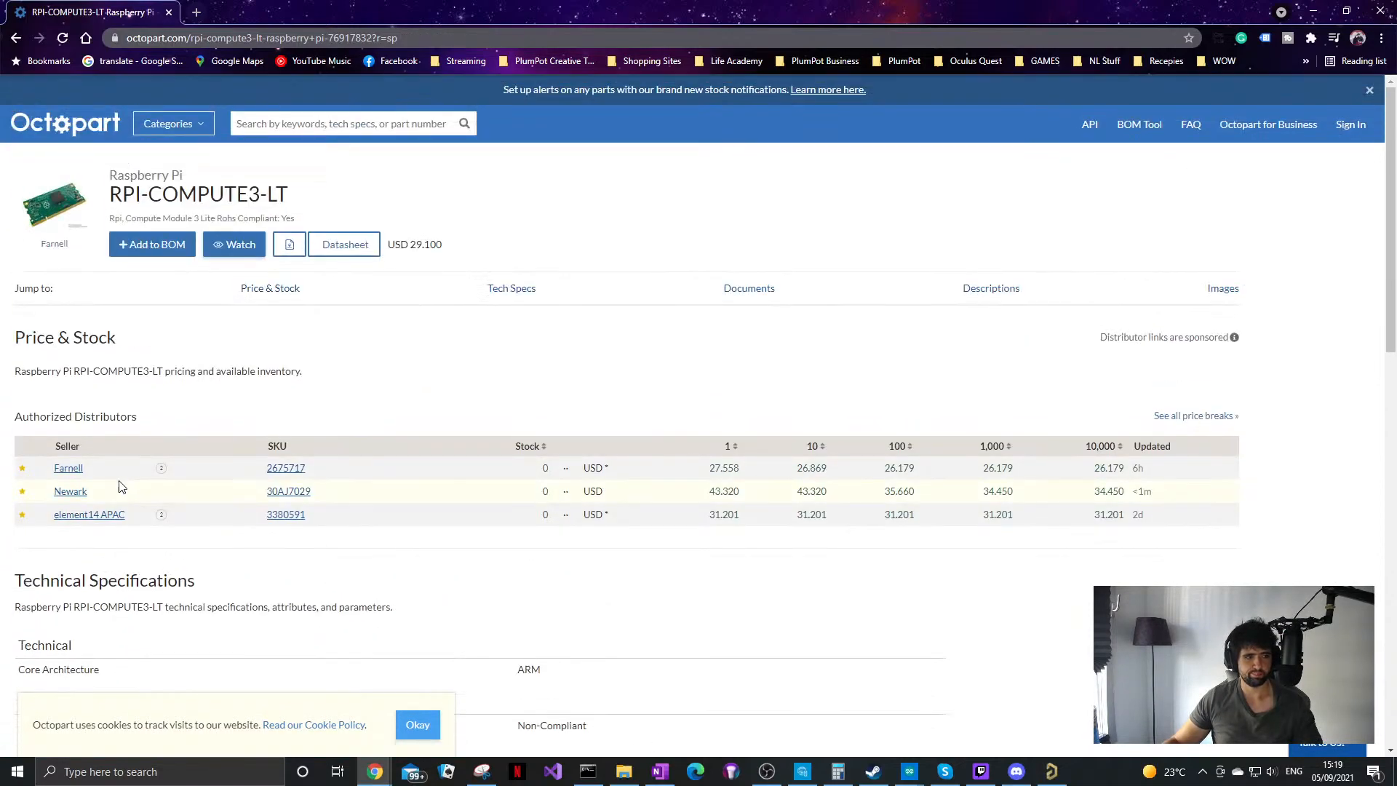
Step: Copy the part number, search the web for "RPI-COMPUTE3-LT rs components" in a new tab, and open the RS Compute Module 3 Lite result
triple_click(120, 197)
key(ctrl+c)
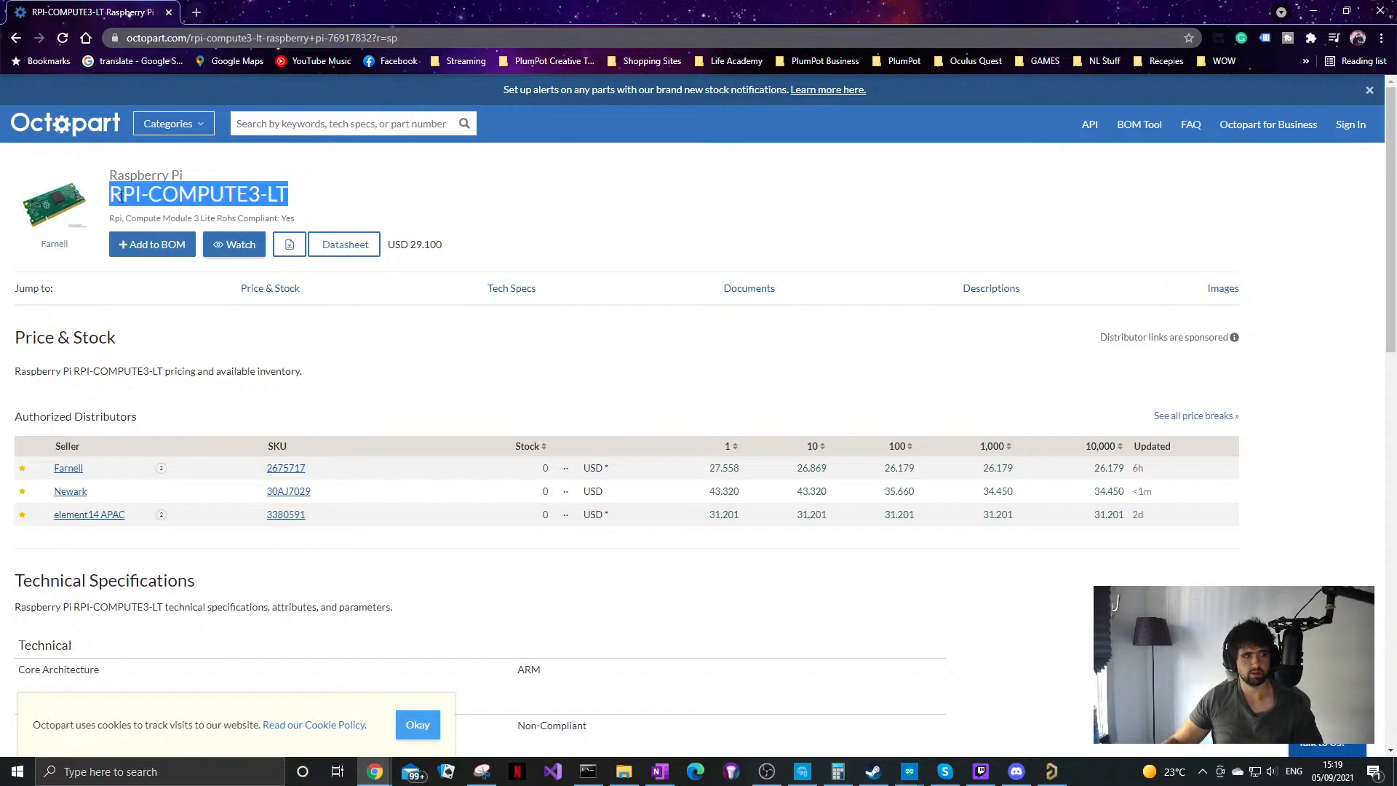
click(196, 12)
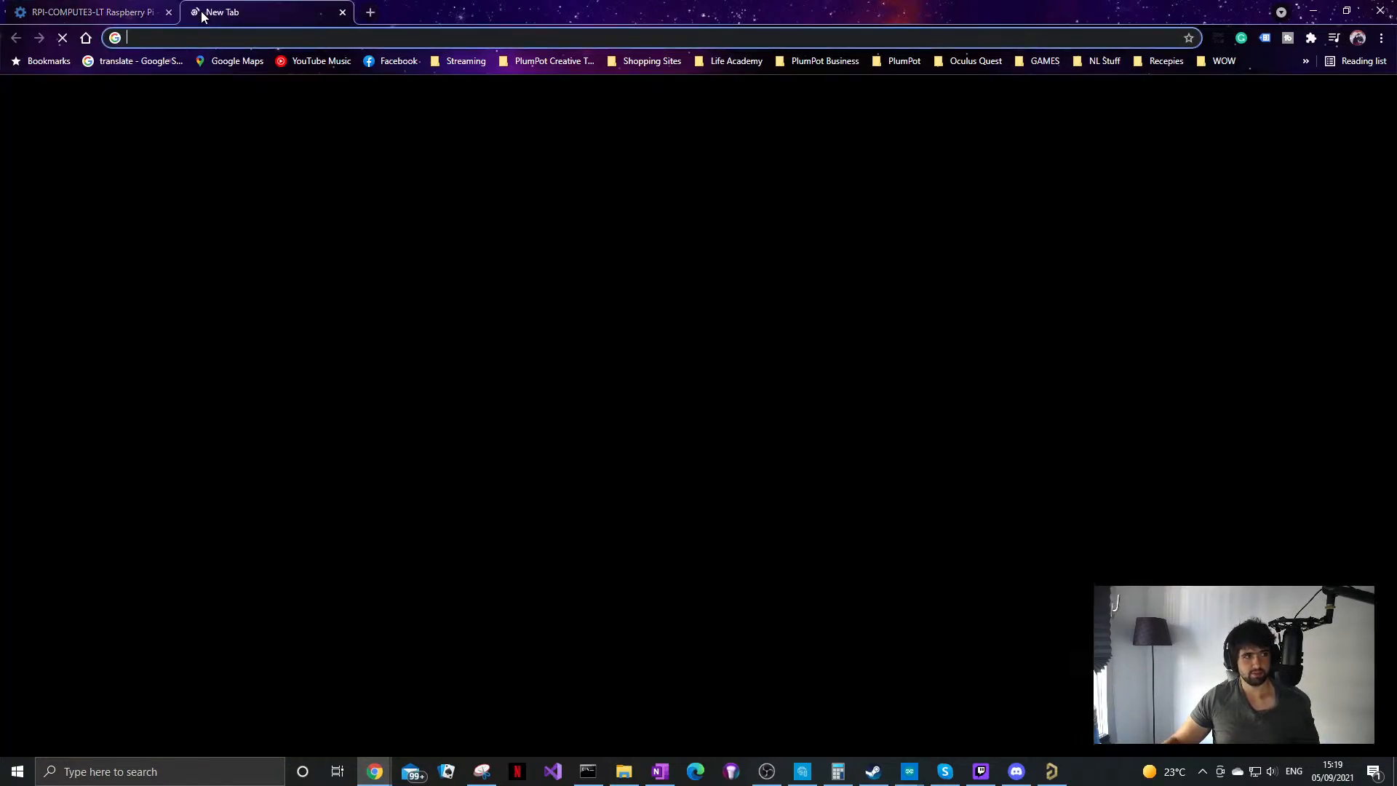
key(ctrl+v)
text(rs c)
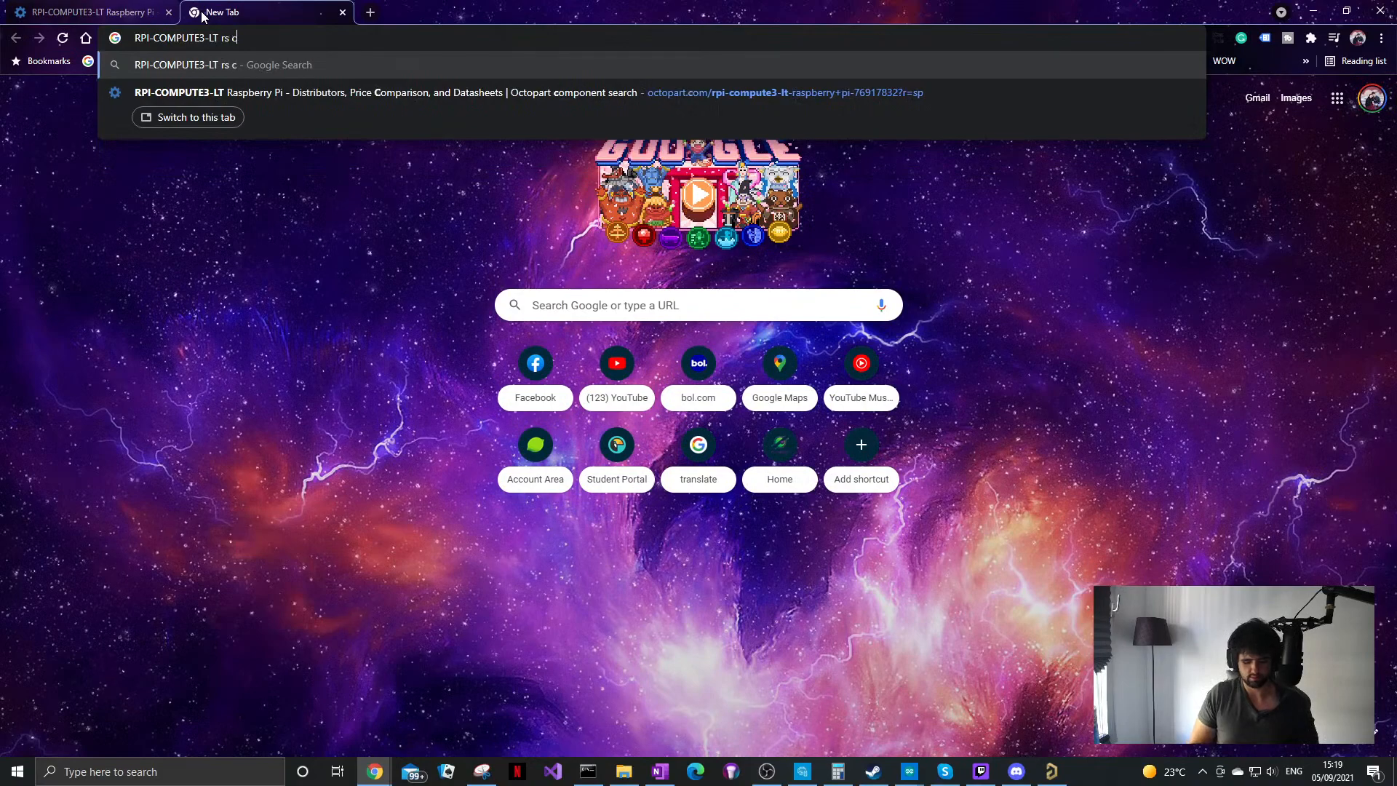
text(omponents)
key(Return)
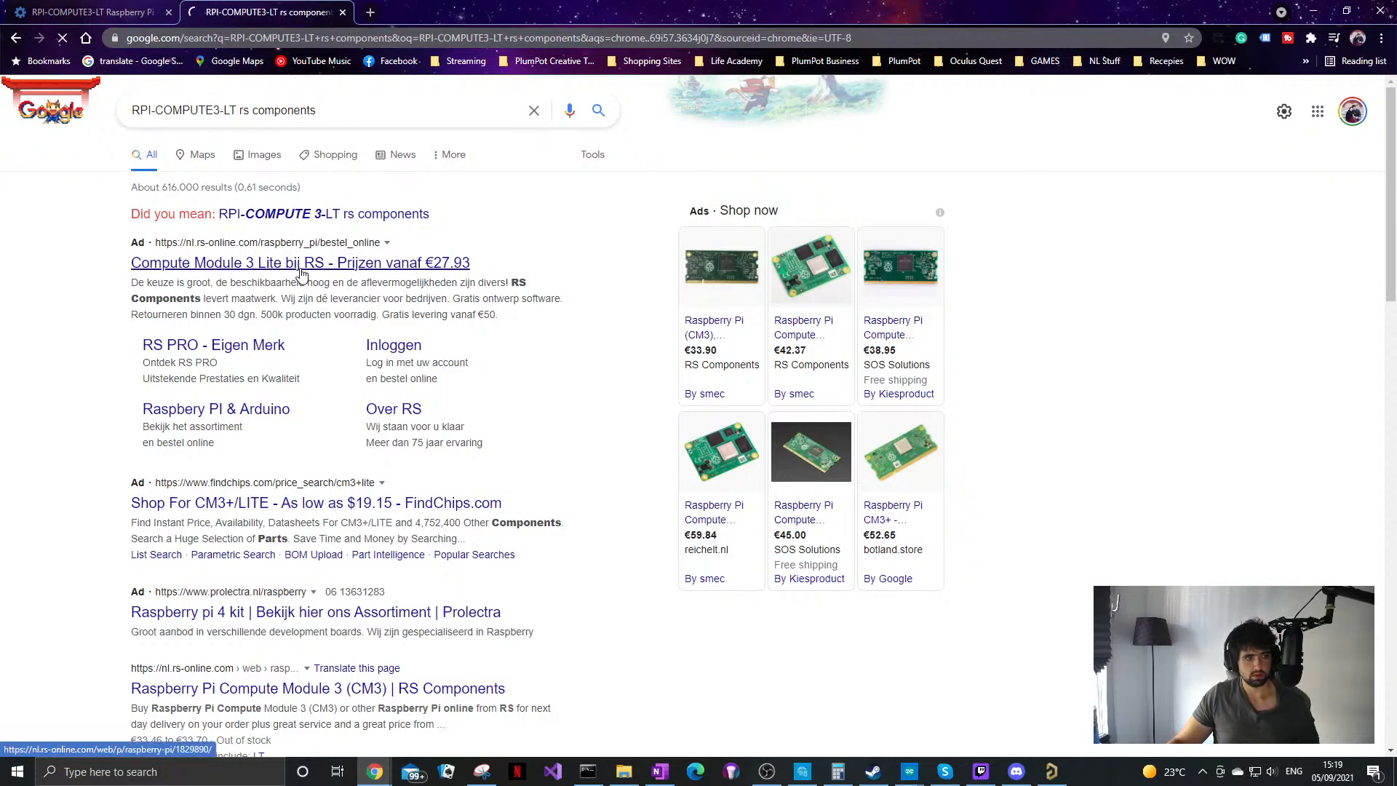
drag(995, 374, 935, 377)
click(977, 459)
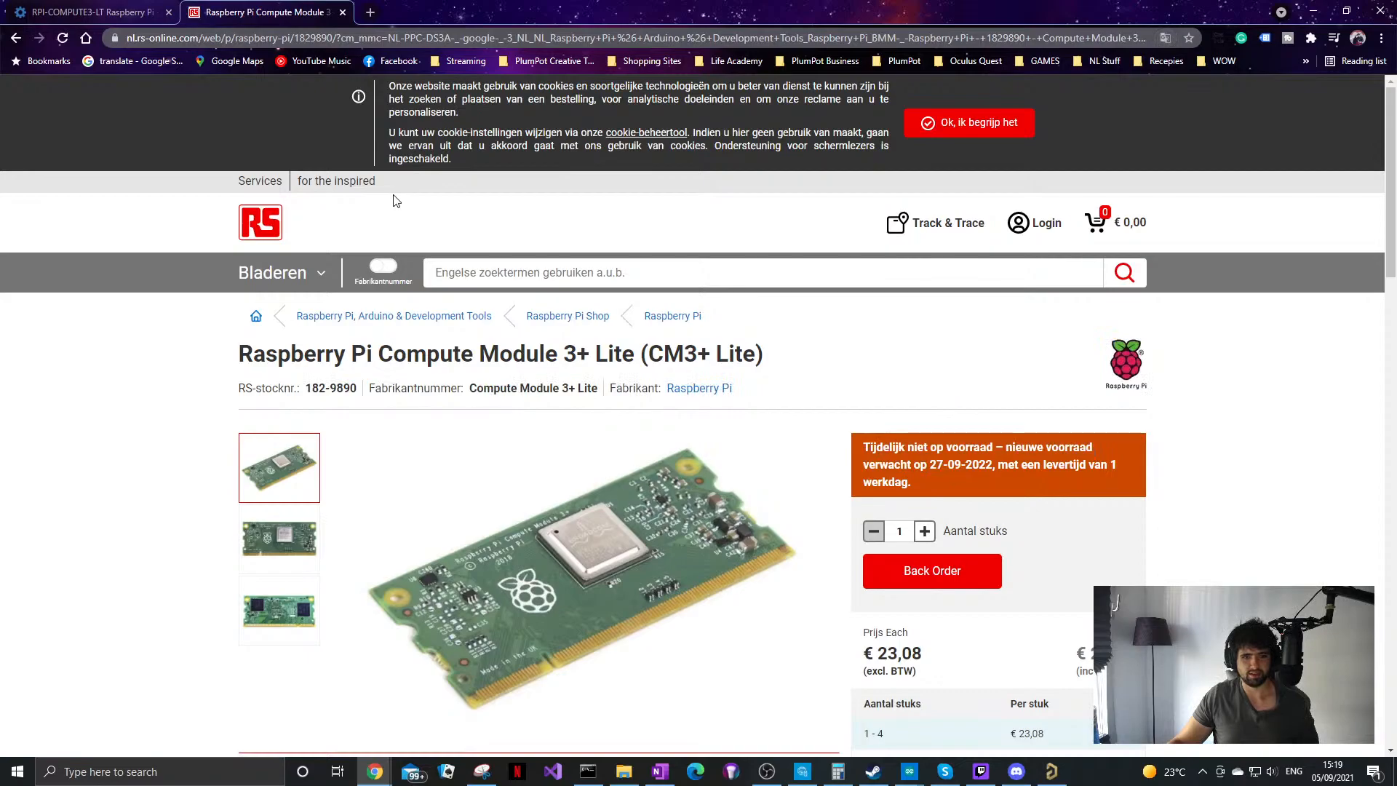
Step: Return to the search results and open the RS page for the Compute Module 3+ Lite to check its stock date
click(16, 38)
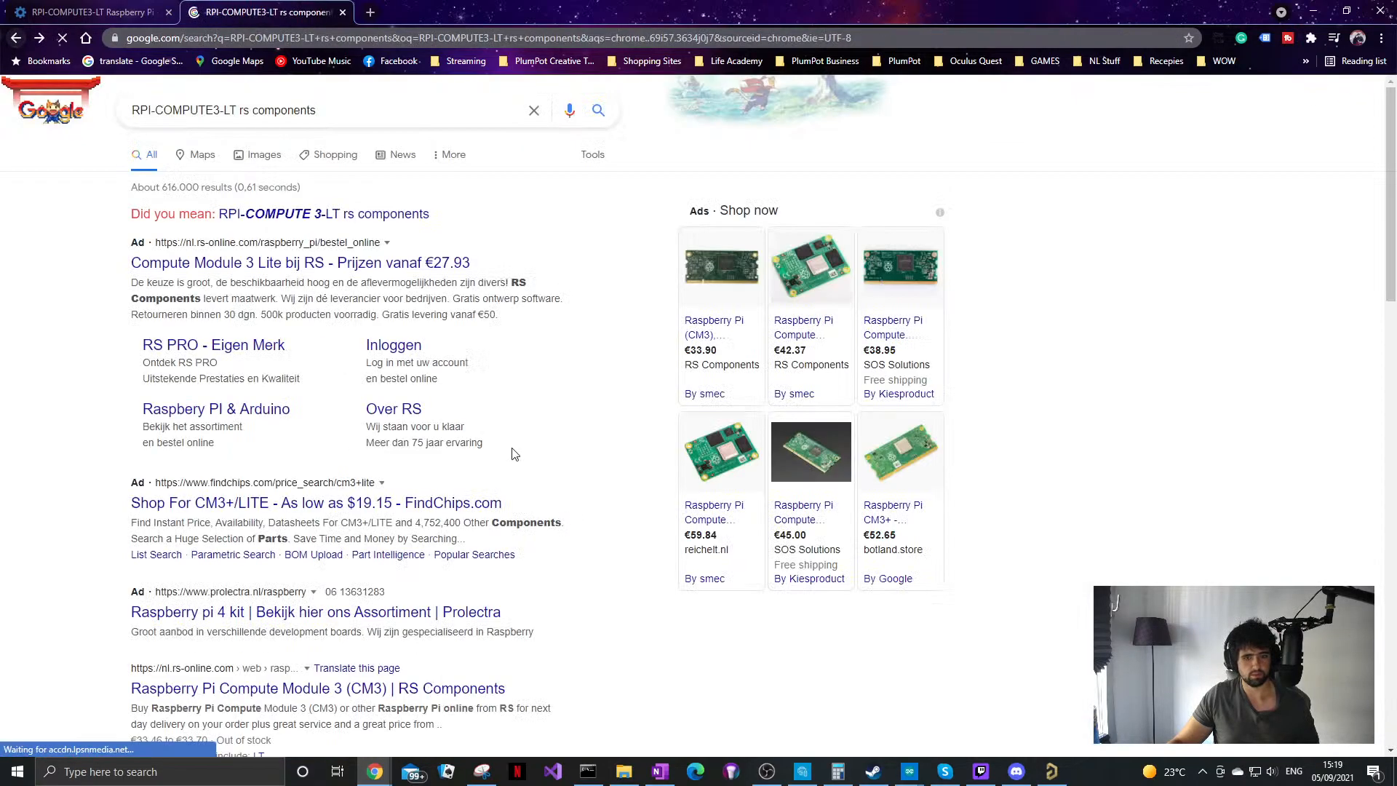
scroll(518, 415, down, 5)
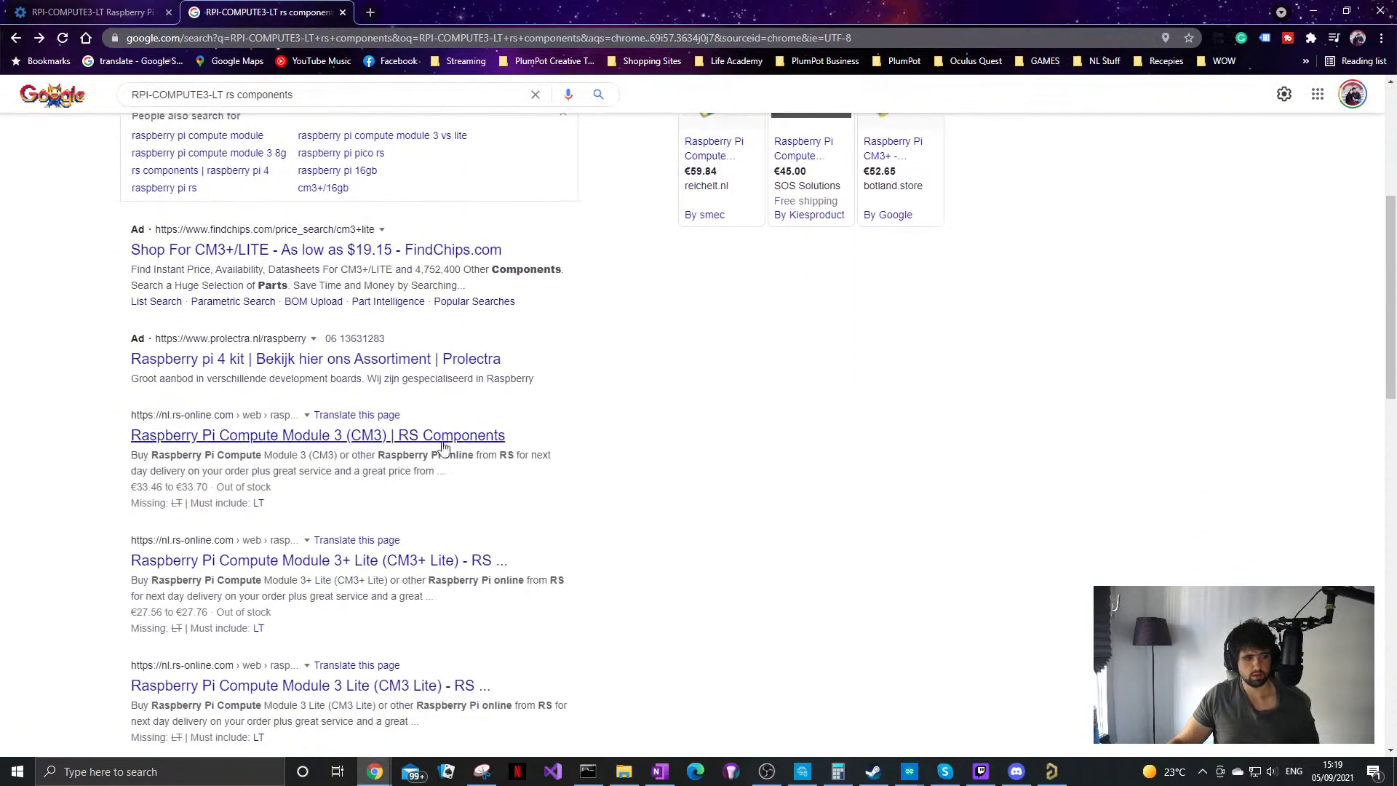
click(323, 371)
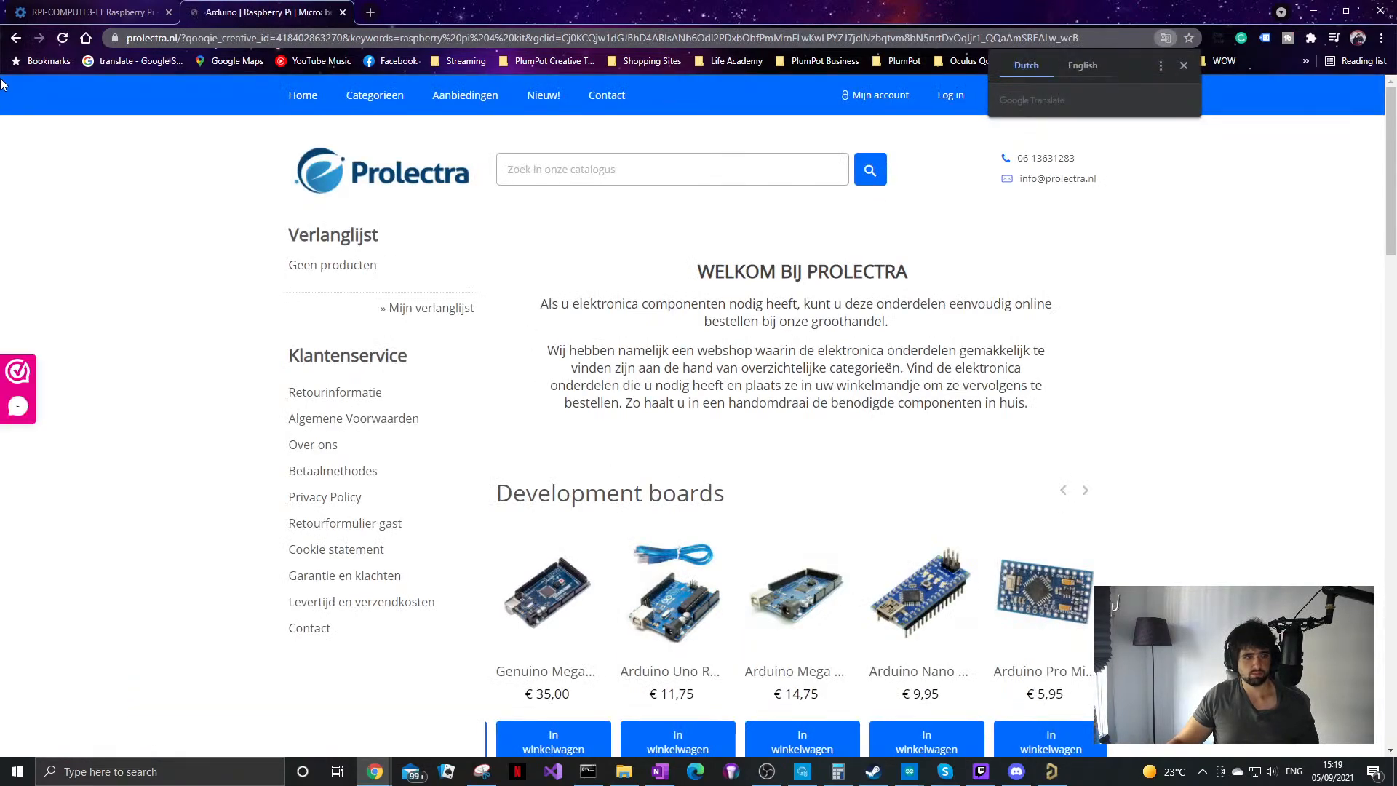
click(15, 38)
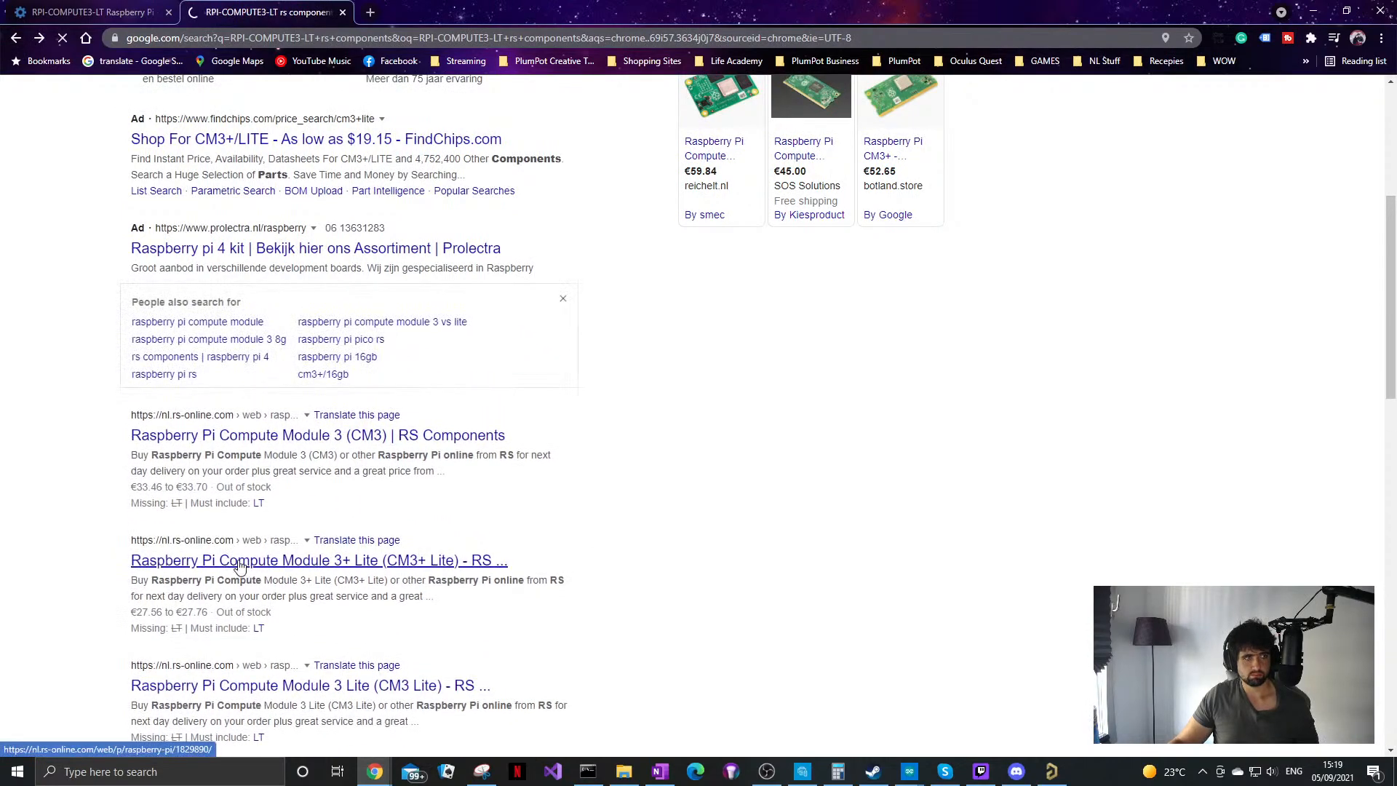
click(240, 566)
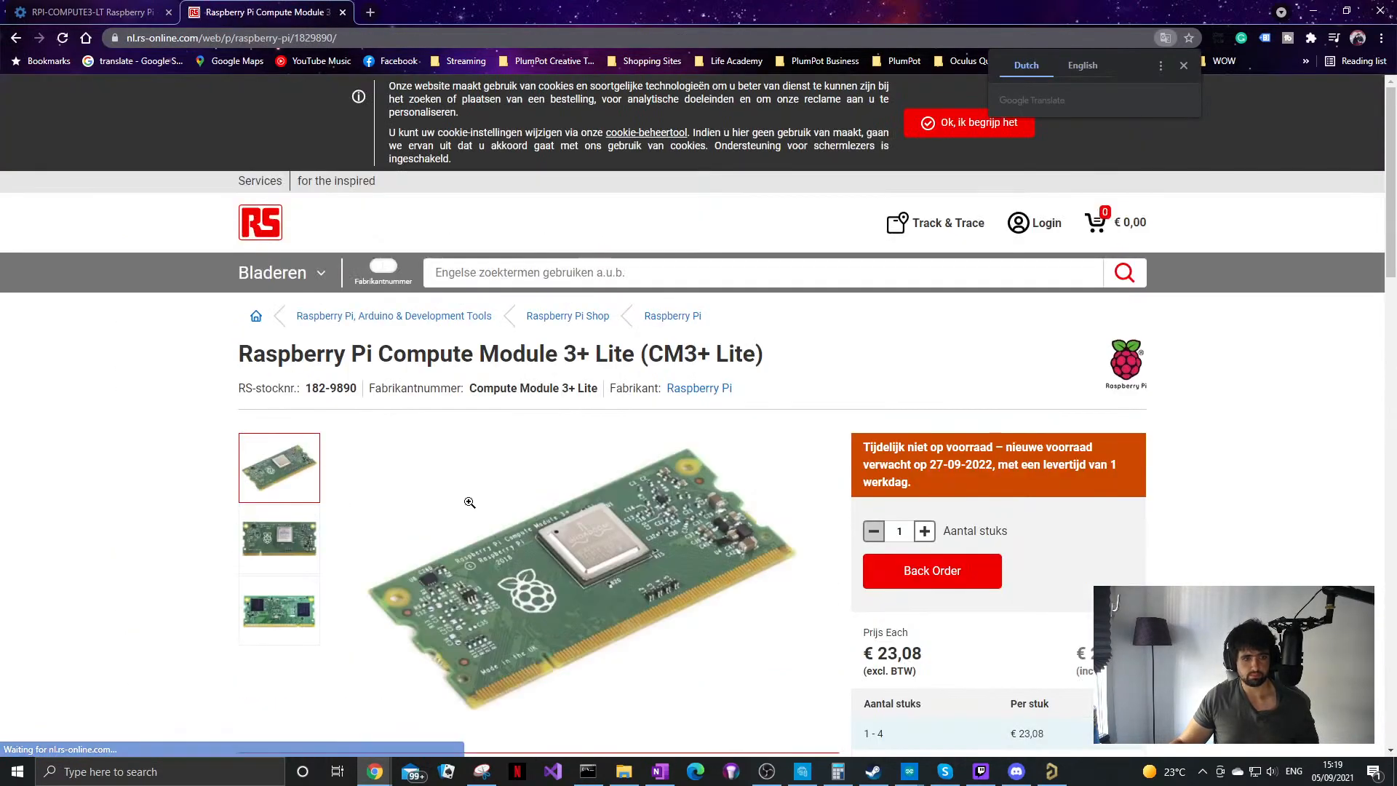
drag(920, 464, 994, 465)
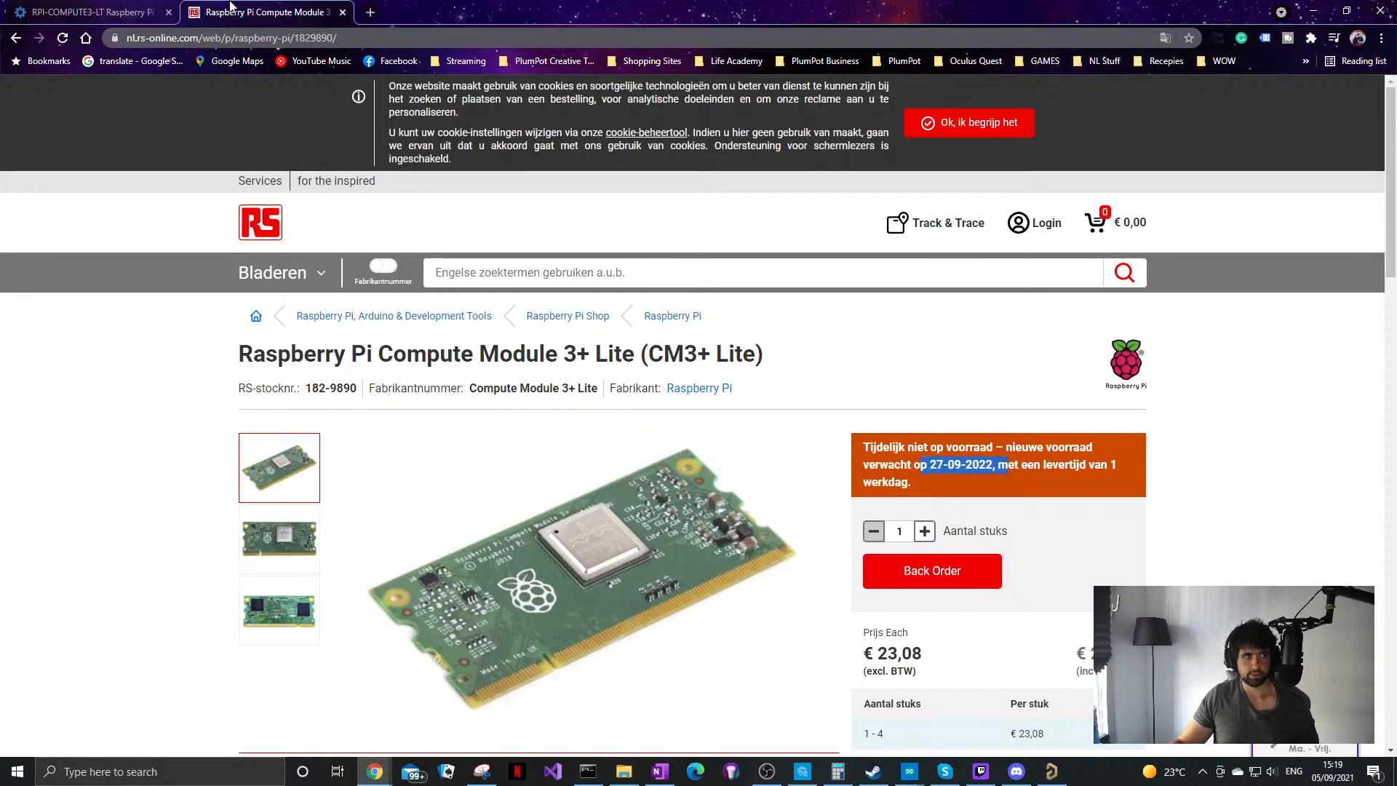
Step: Switch to the SOS Solutions browser window and check the delivery date on the Raspberry Pi Compute Module 4 / 2GB - WiFi page
click(149, 10)
key(alt+Tab)
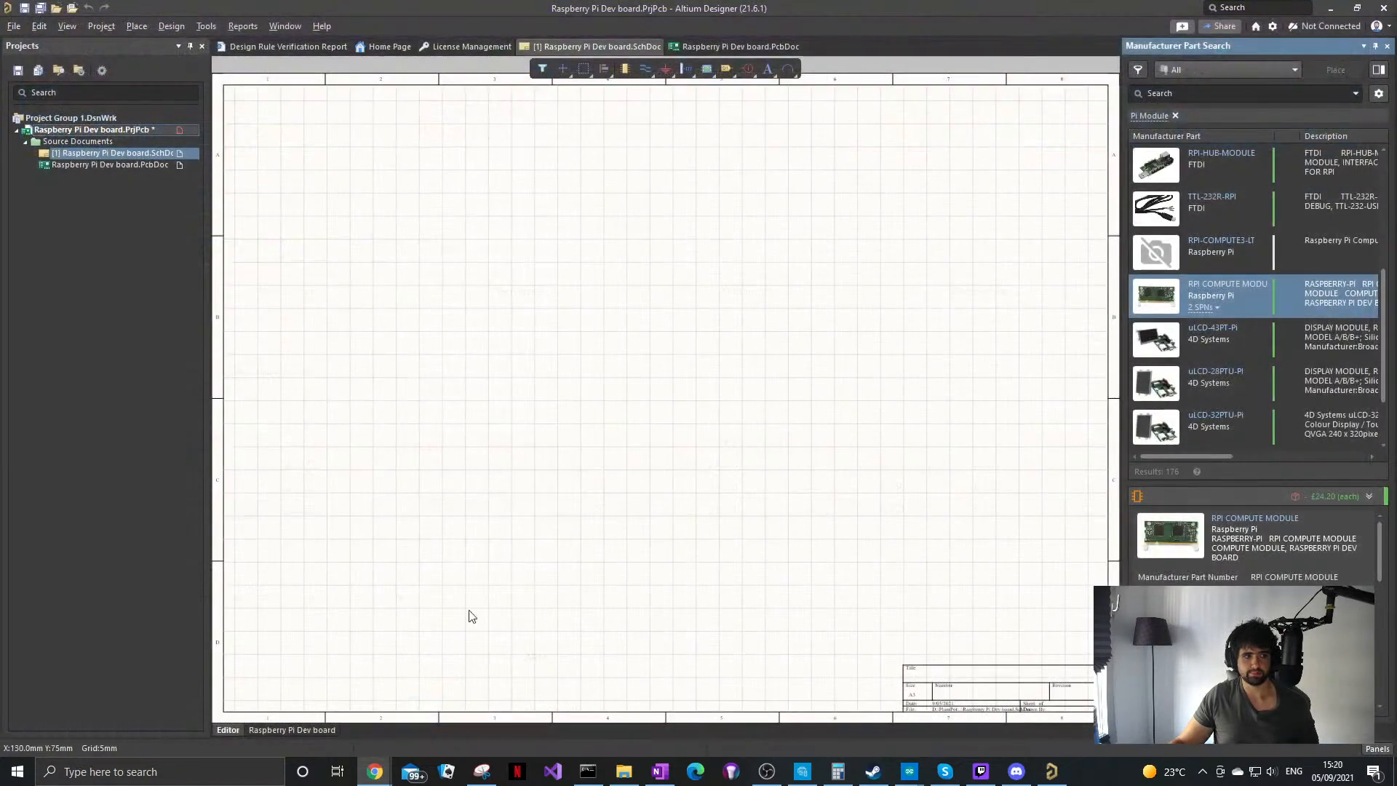
mouse_move(373, 770)
click(425, 695)
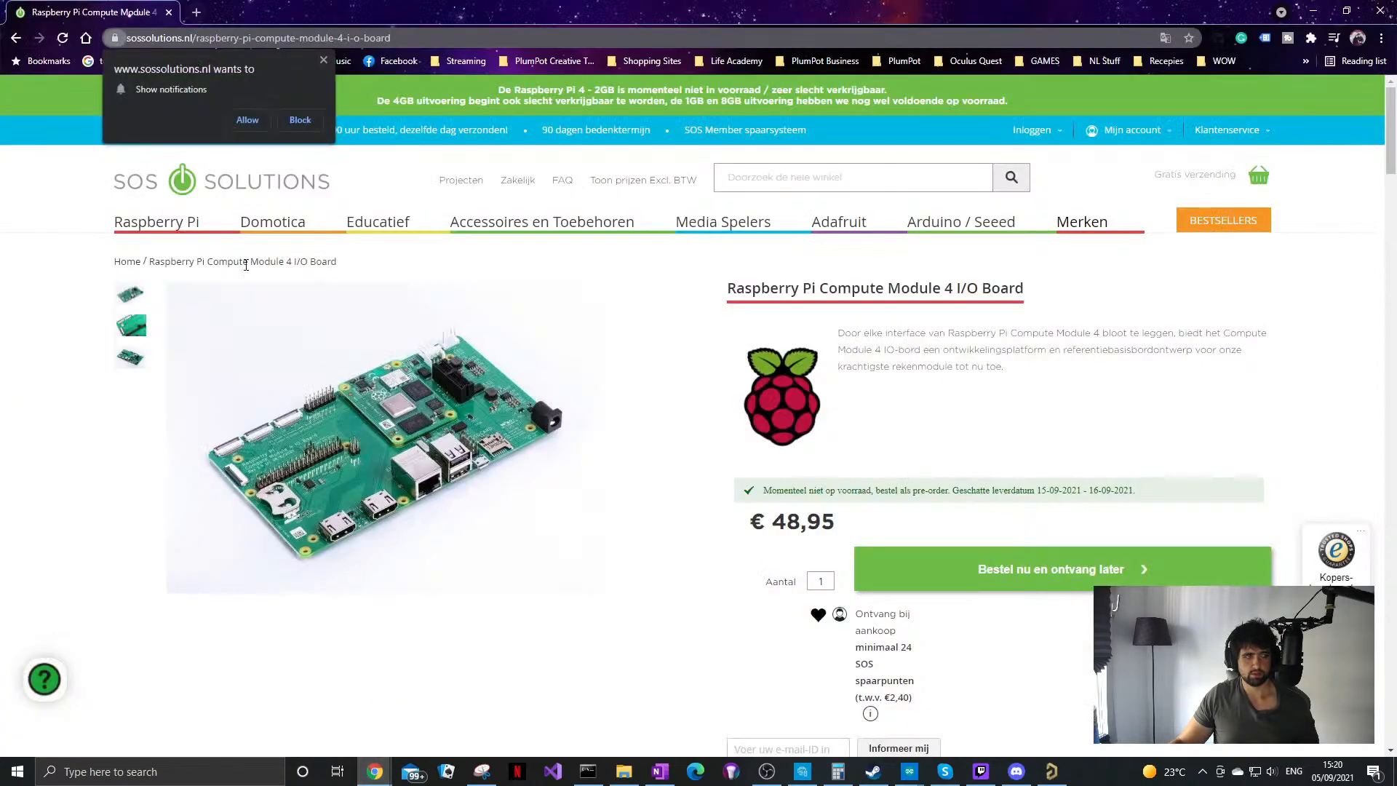
click(16, 37)
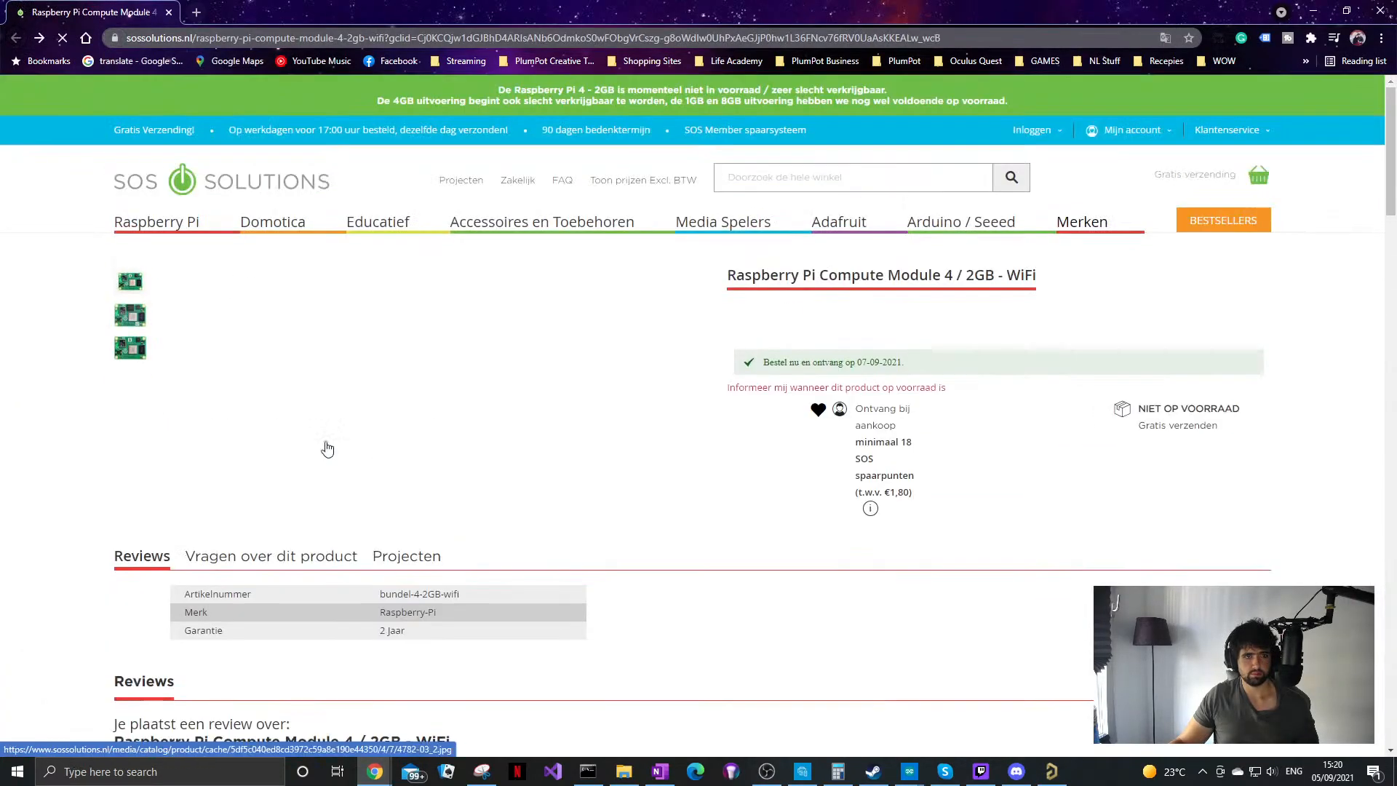
drag(800, 478, 881, 478)
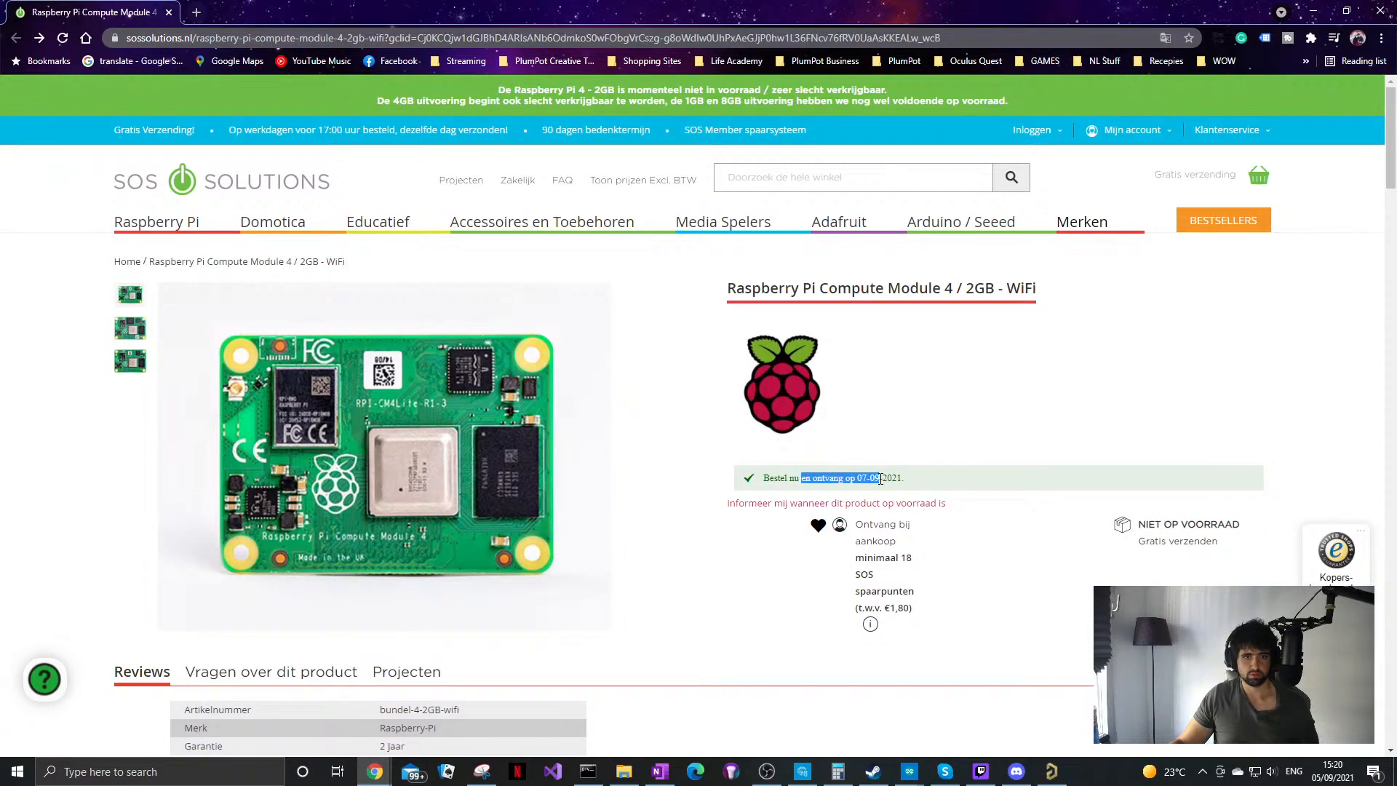
double_click(879, 559)
click(787, 601)
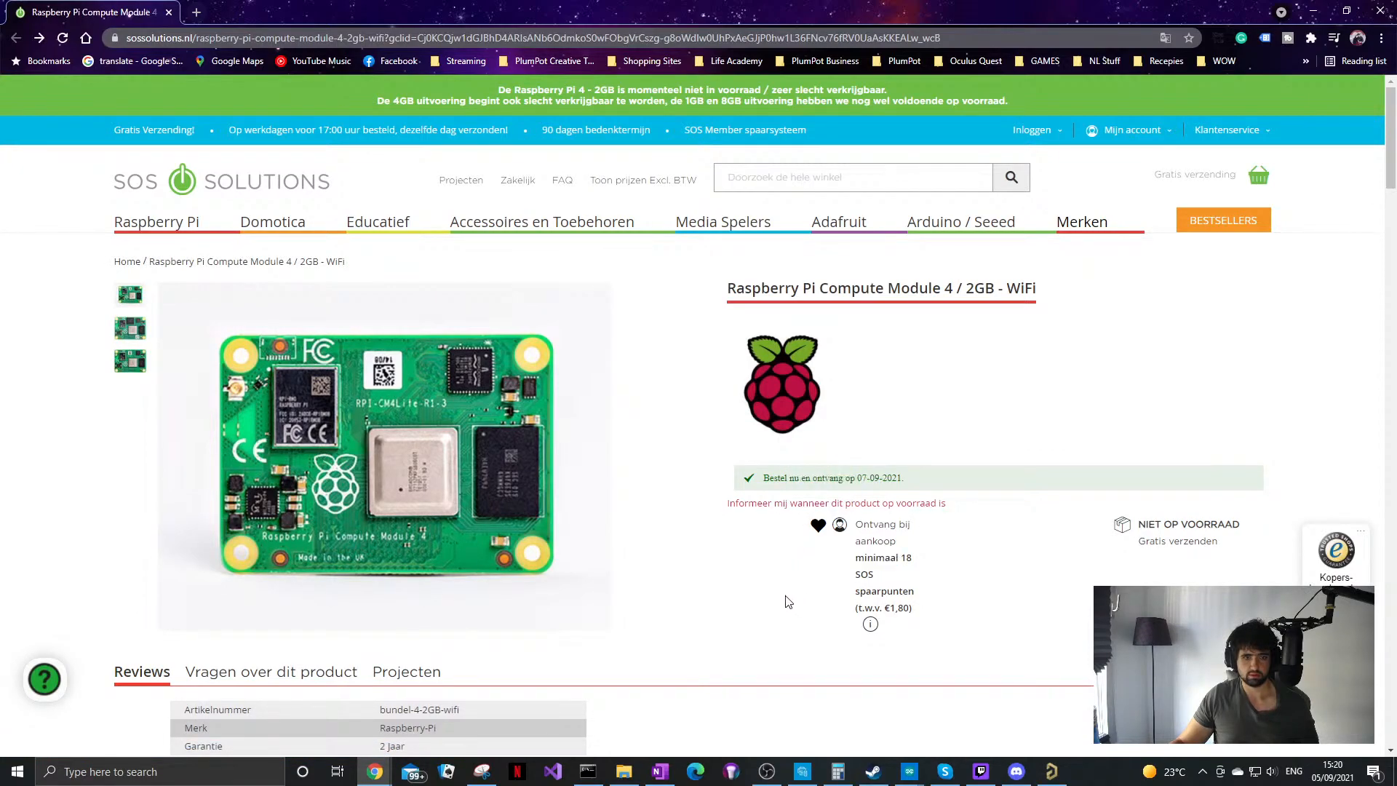
Step: Look through the SOS Solutions Compute Module 4 product images and the comparable products listed below
click(130, 331)
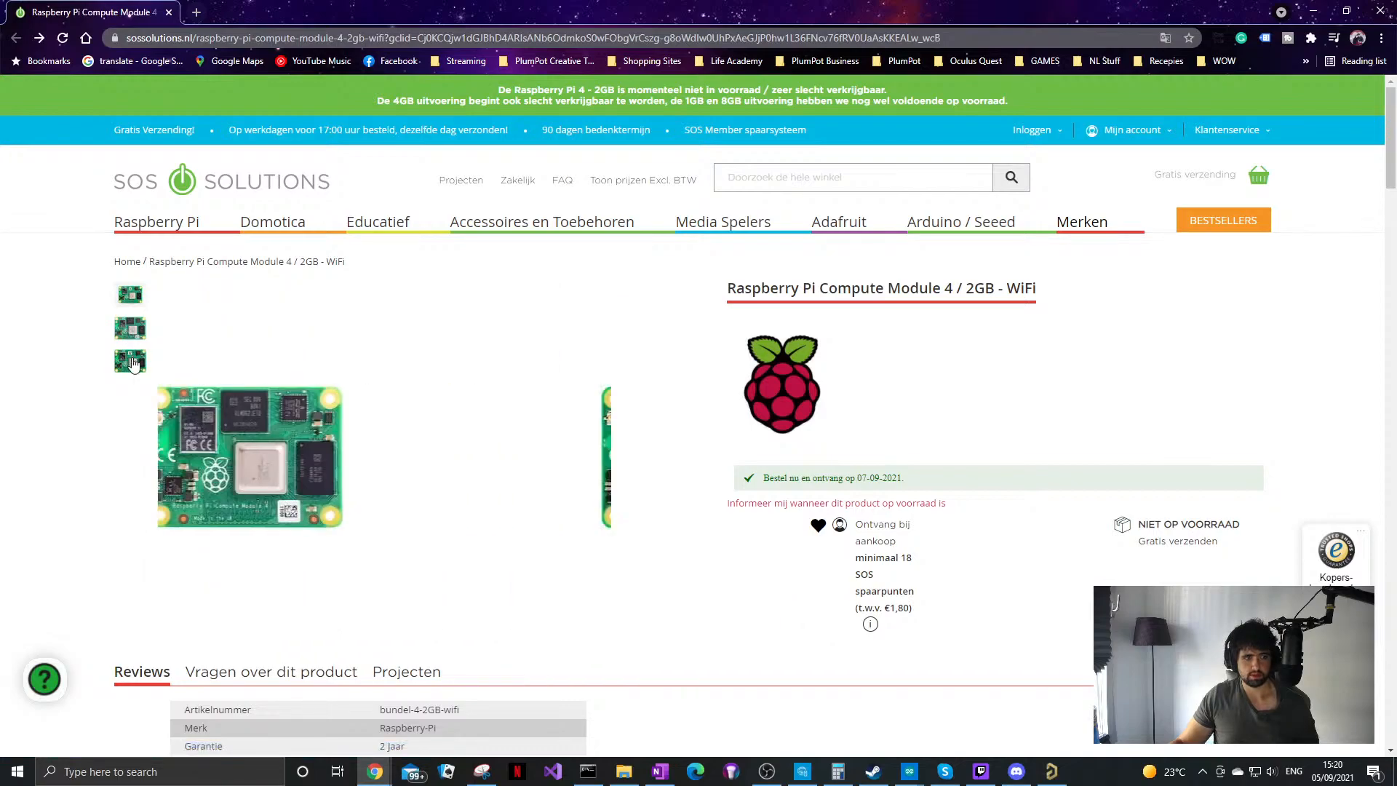
scroll(356, 433, down, 8)
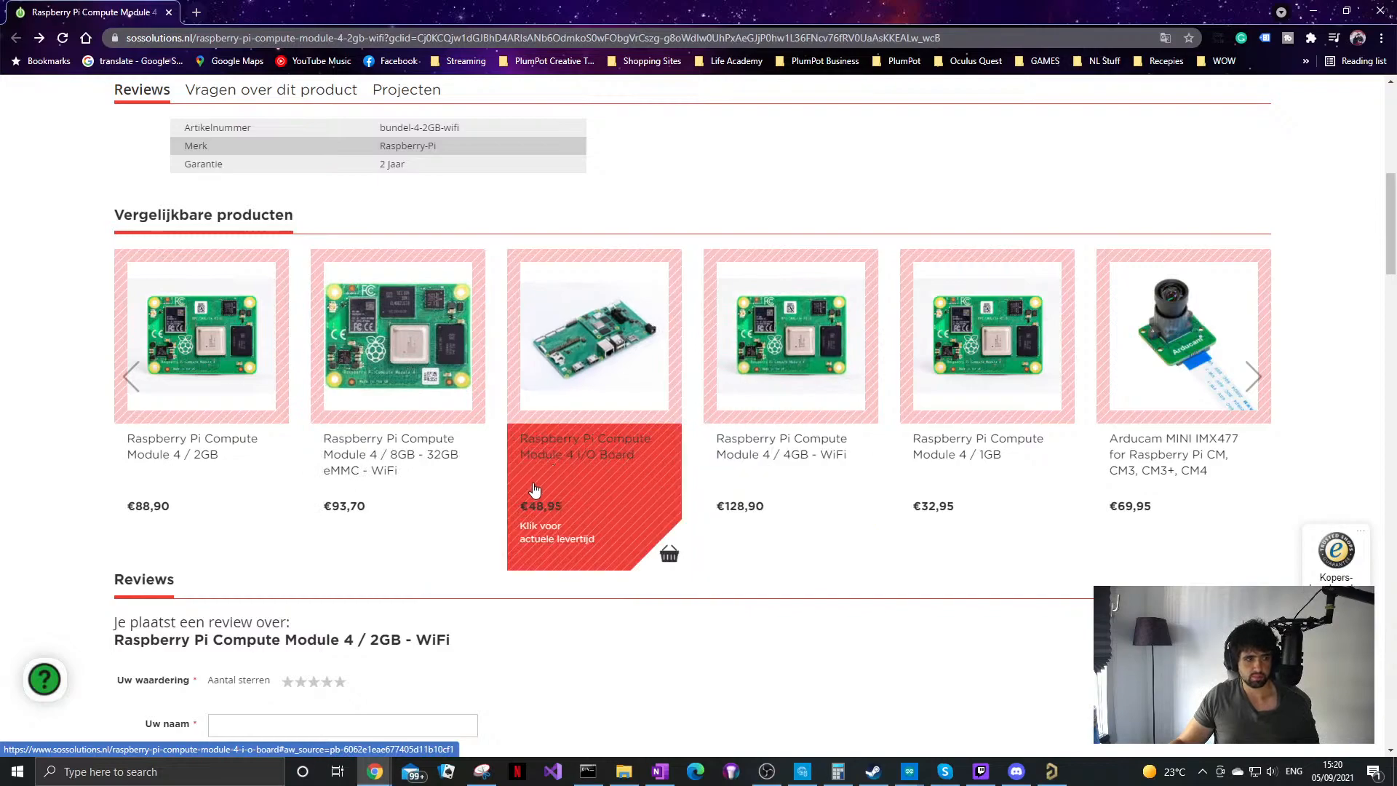
scroll(379, 482, up, 7)
scroll(380, 482, up, 1)
Step: Copy the product title "Raspberry Pi Compute Module 4 / 2GB - WiFi" and search the web for it in a new tab
drag(728, 288, 1054, 299)
key(ctrl+c)
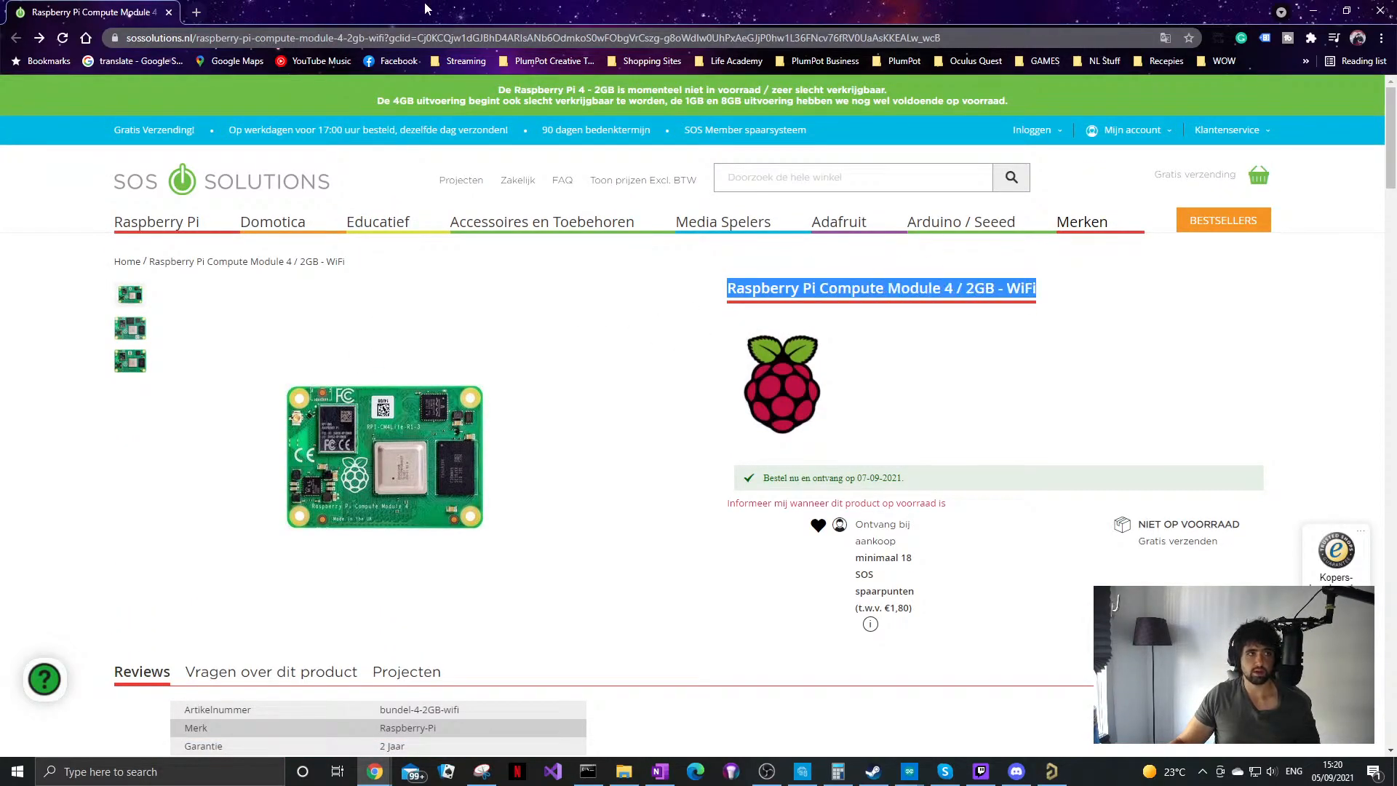
click(194, 13)
key(ctrl+v)
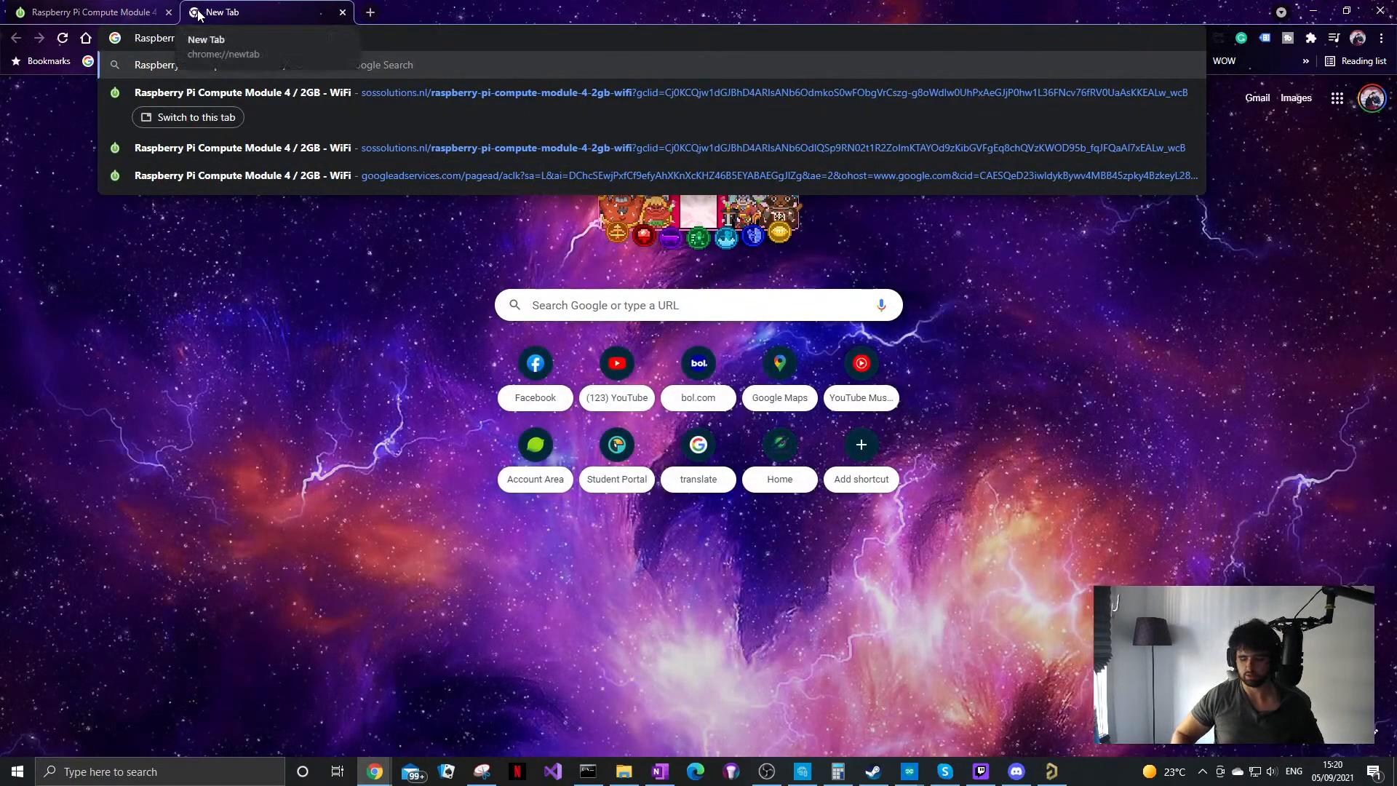
key(Return)
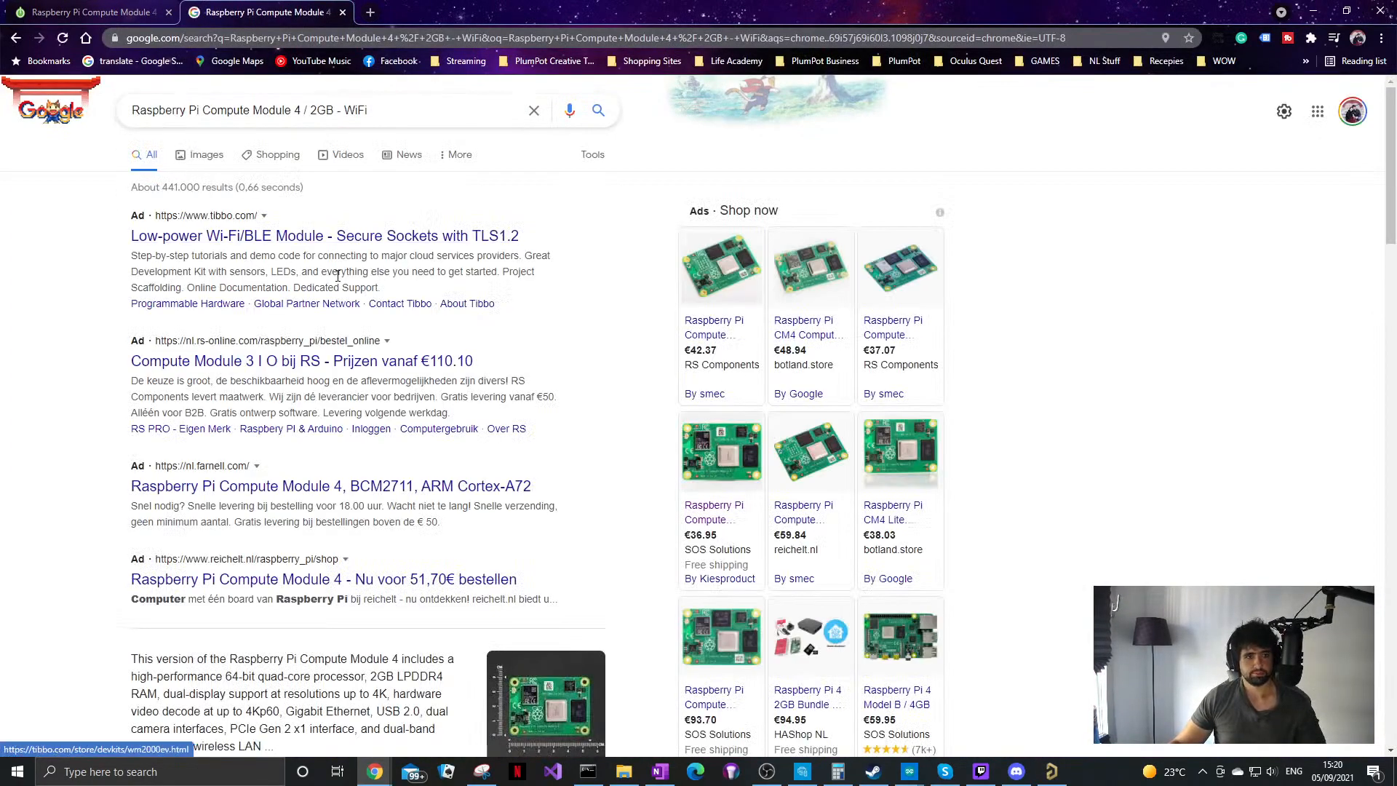
Step: Open the RS result for Compute Module 4 (CM4) with WiFi 2GB Lite in its own tab, plus the SOS Solutions 2GB result
scroll(247, 437, down, 10)
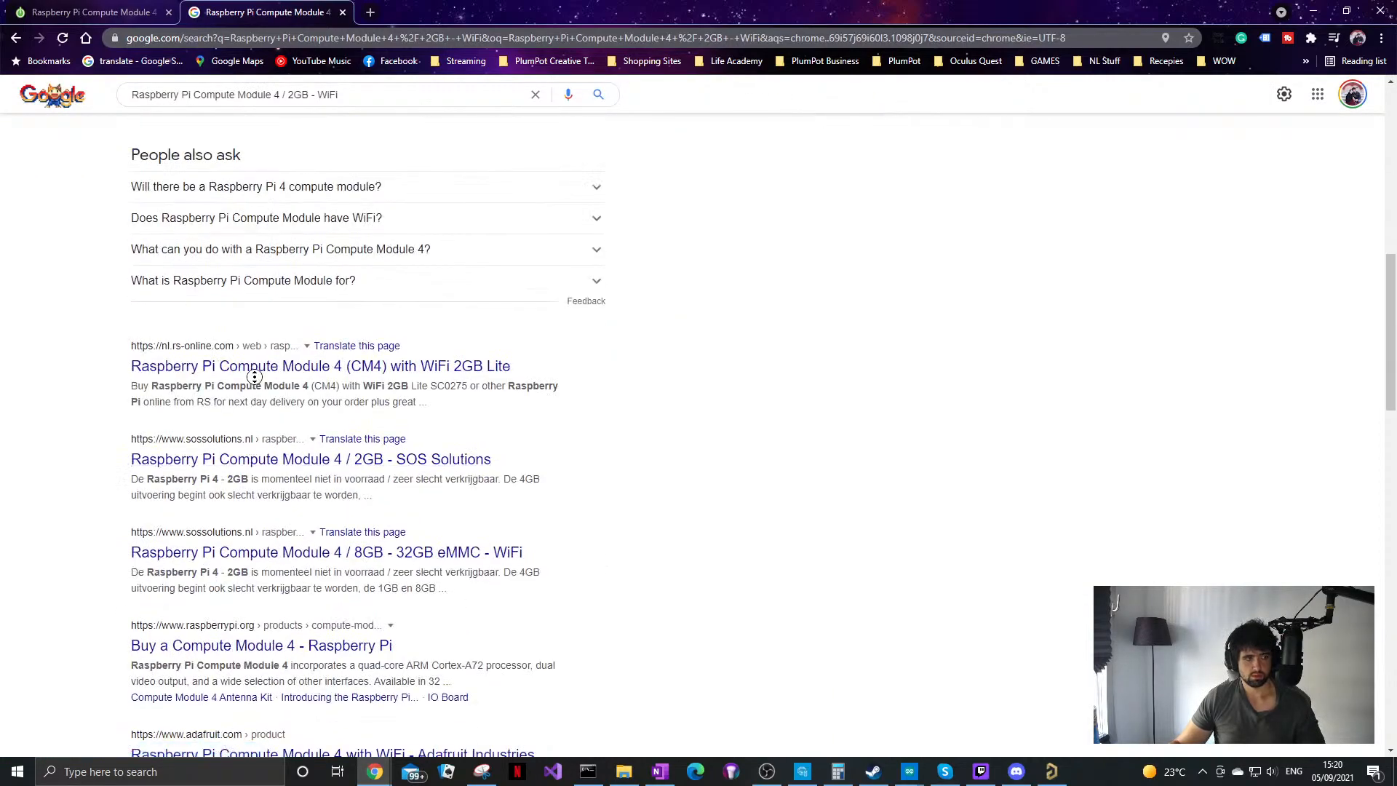
middle_click(251, 374)
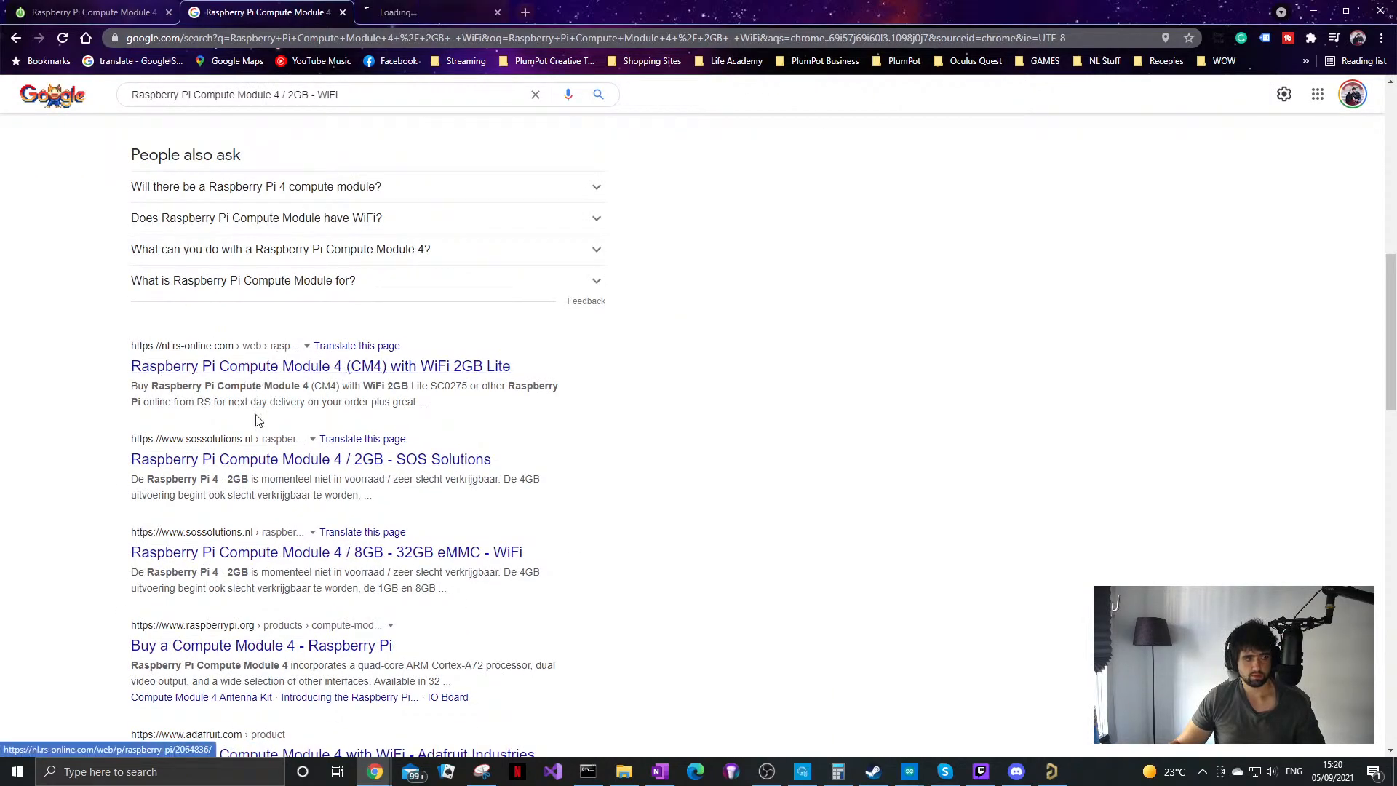
click(267, 464)
click(456, 10)
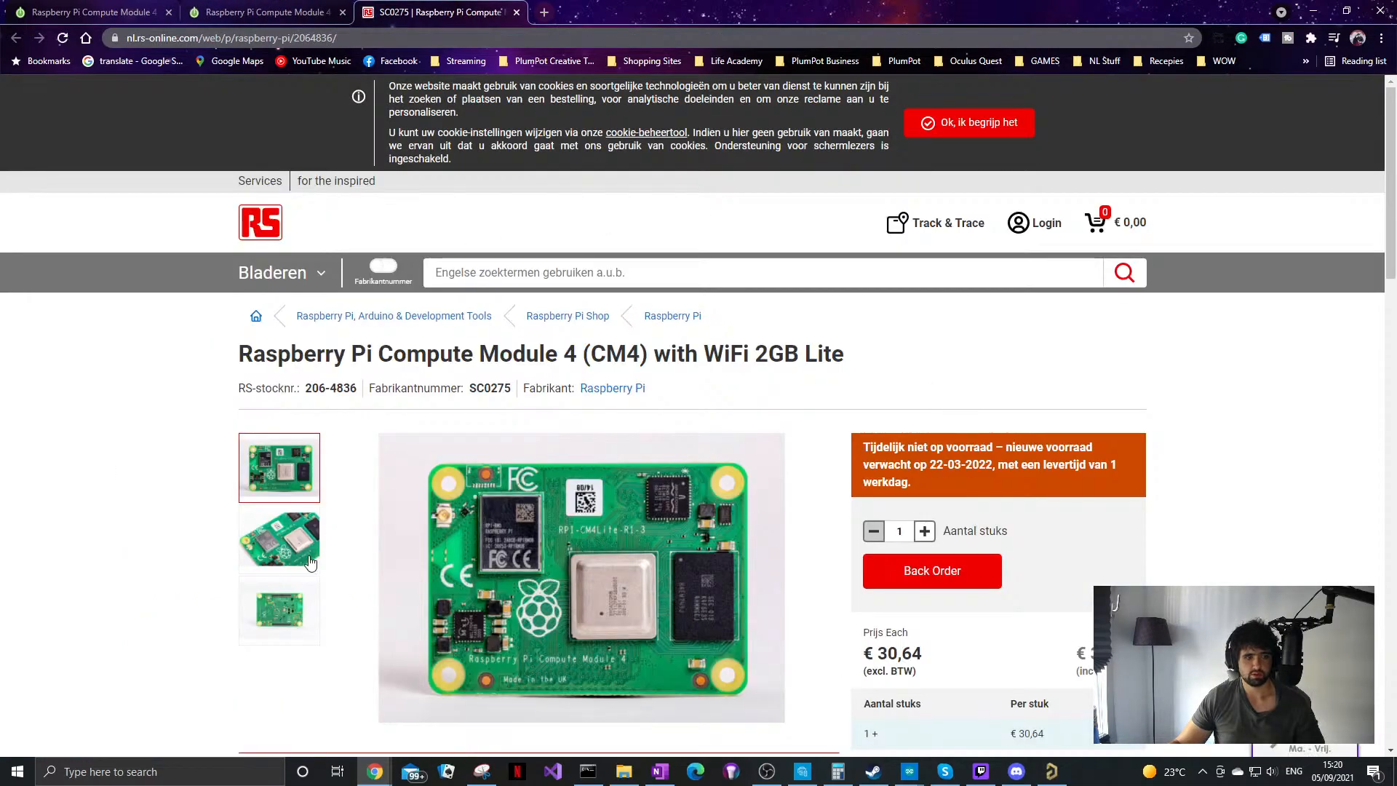
Step: Examine the front, angled and underside images of the CM4 with WiFi 2GB Lite, including its board connectors
click(279, 608)
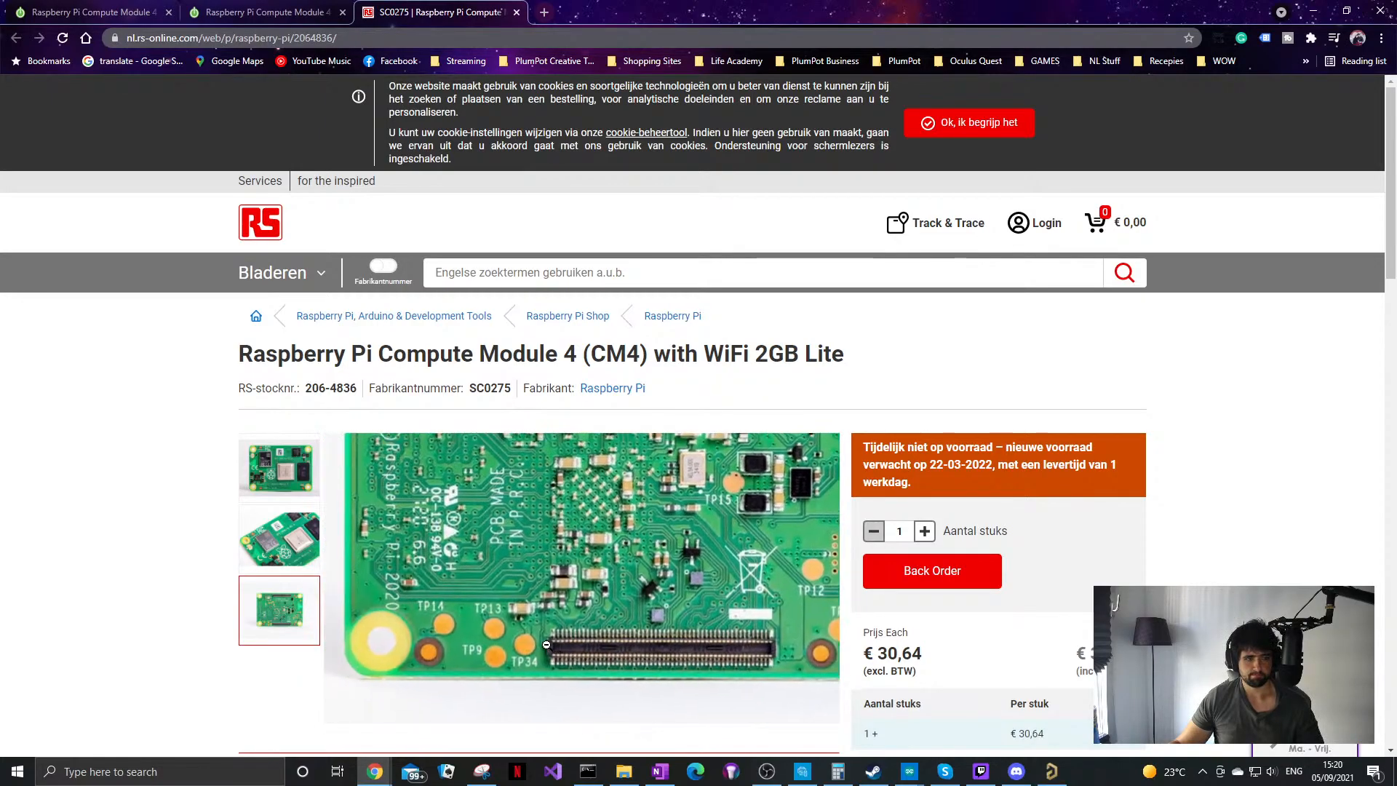
click(319, 543)
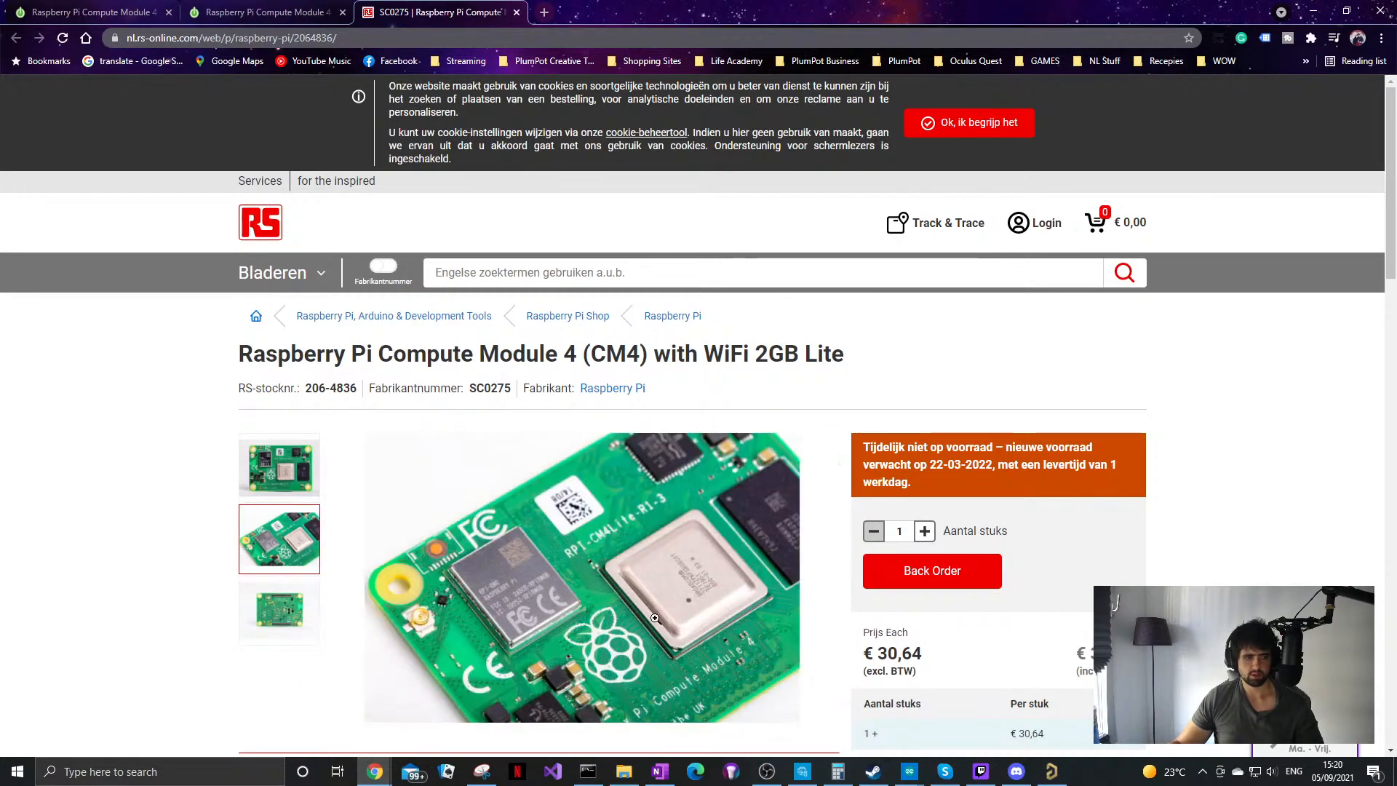
click(306, 501)
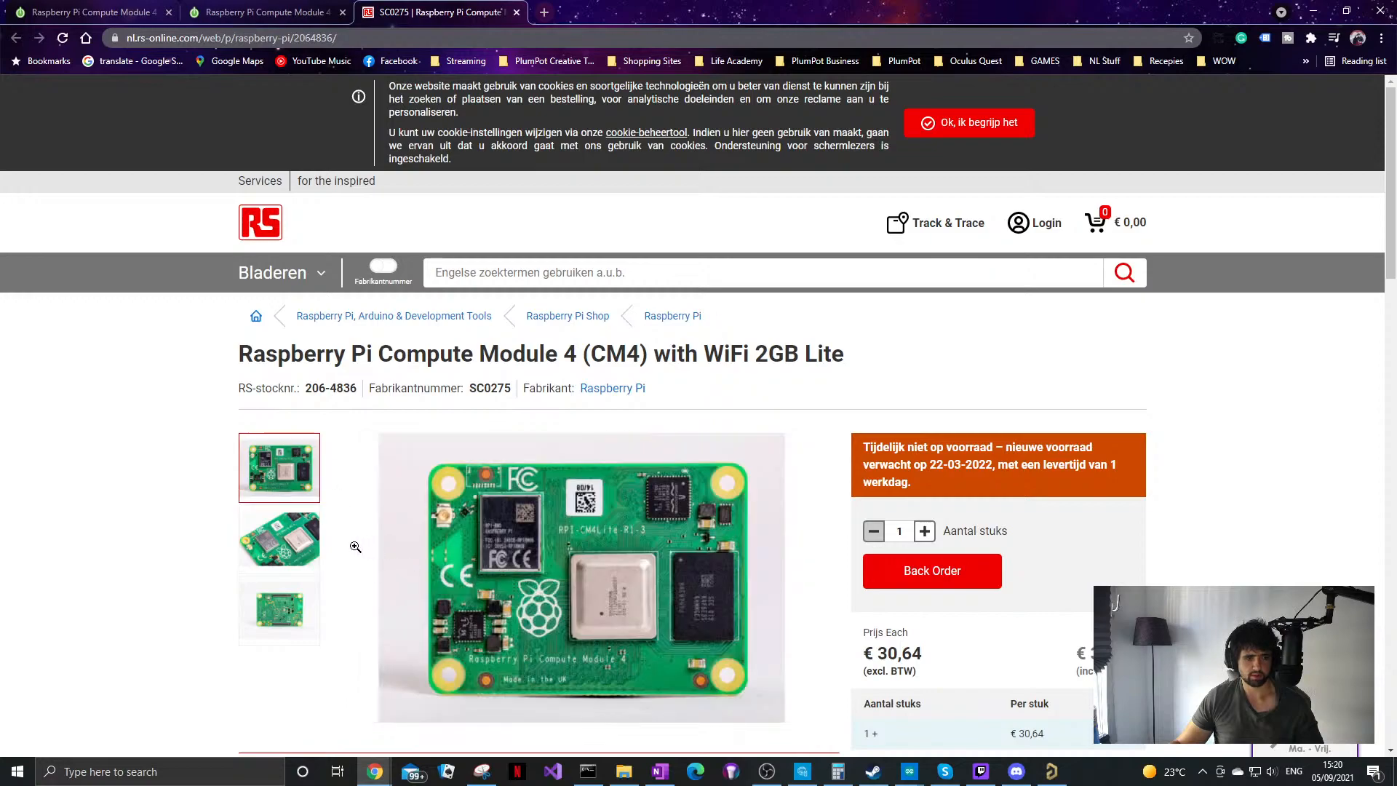
click(298, 614)
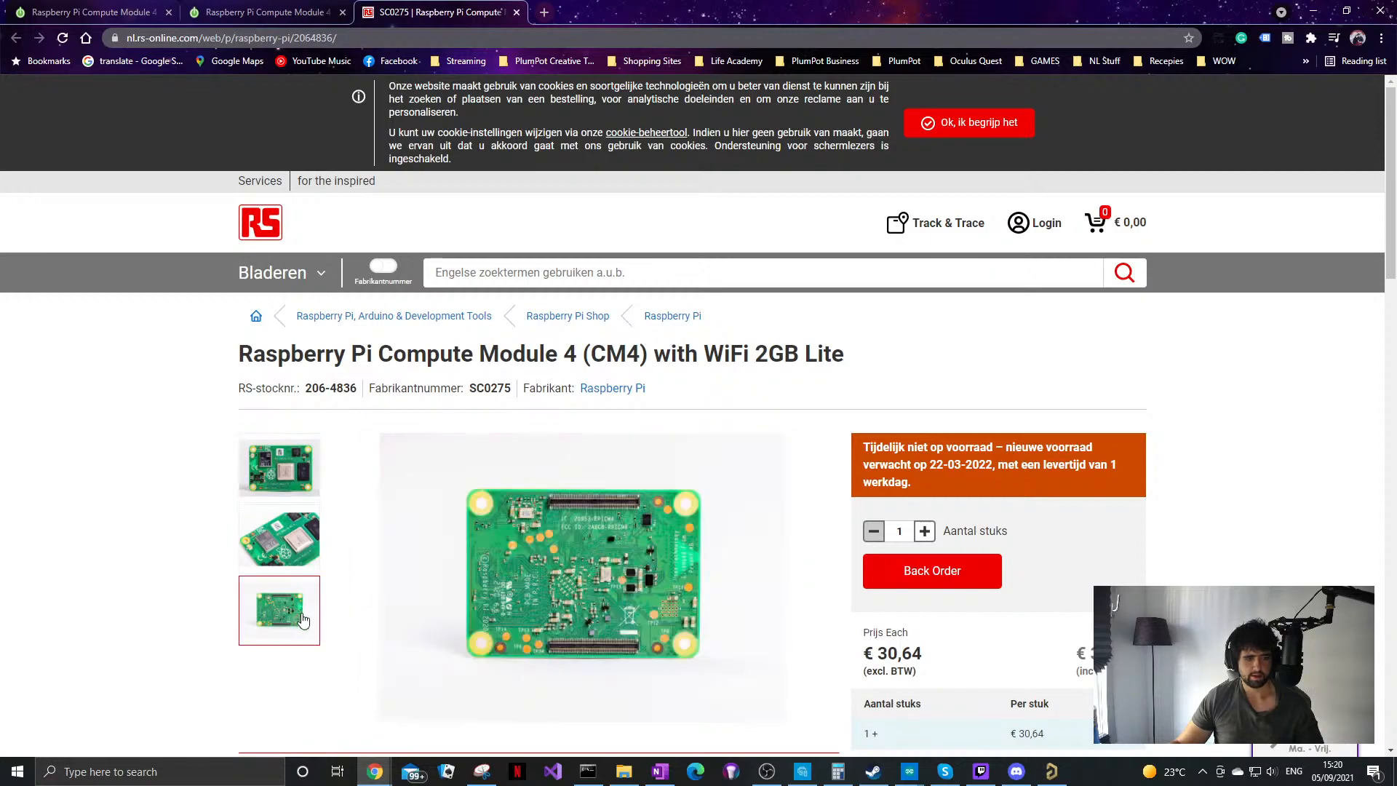
click(262, 547)
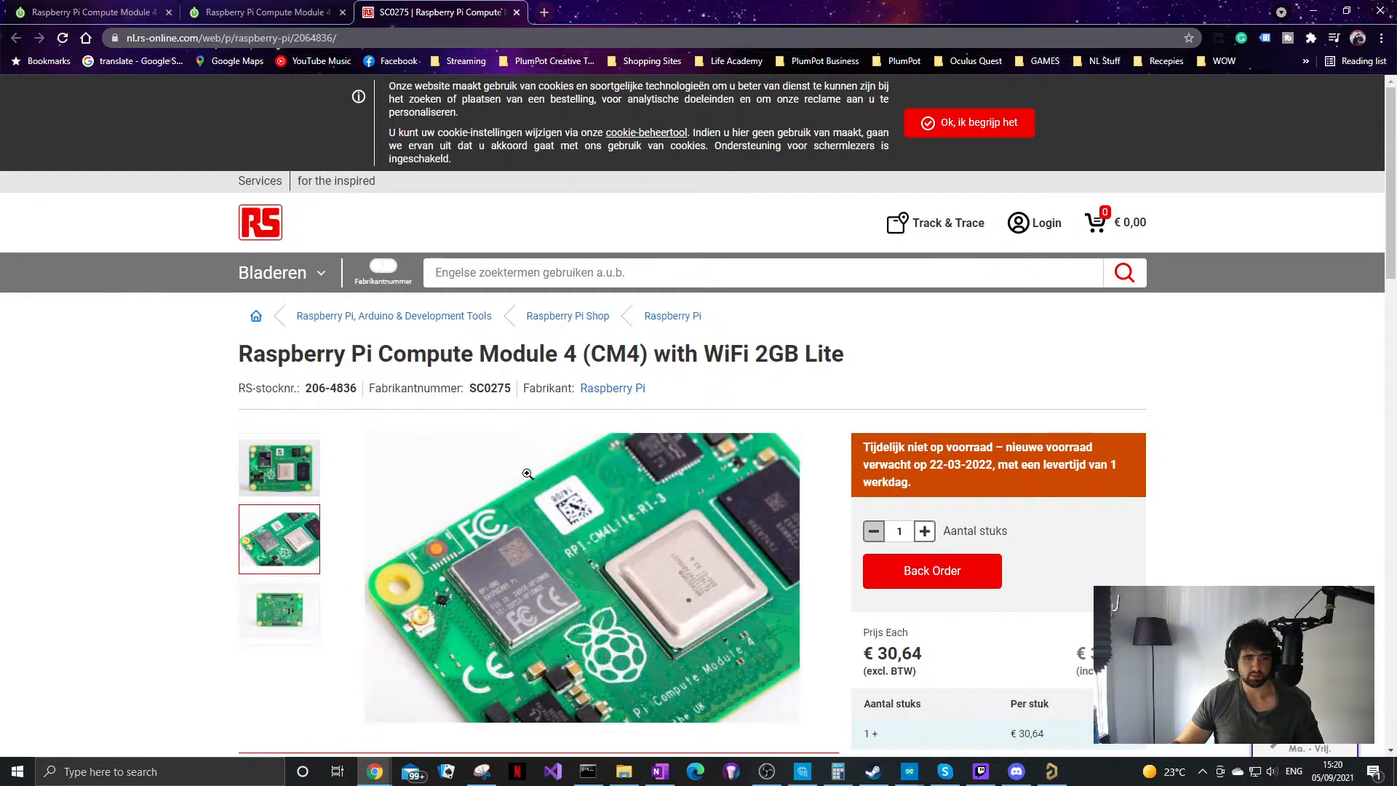
click(665, 597)
click(265, 498)
Step: Review the RS page's CM4 price, datasheet link and product description, and briefly check the neighbouring SOS Solutions tab
scroll(527, 500, down, 3)
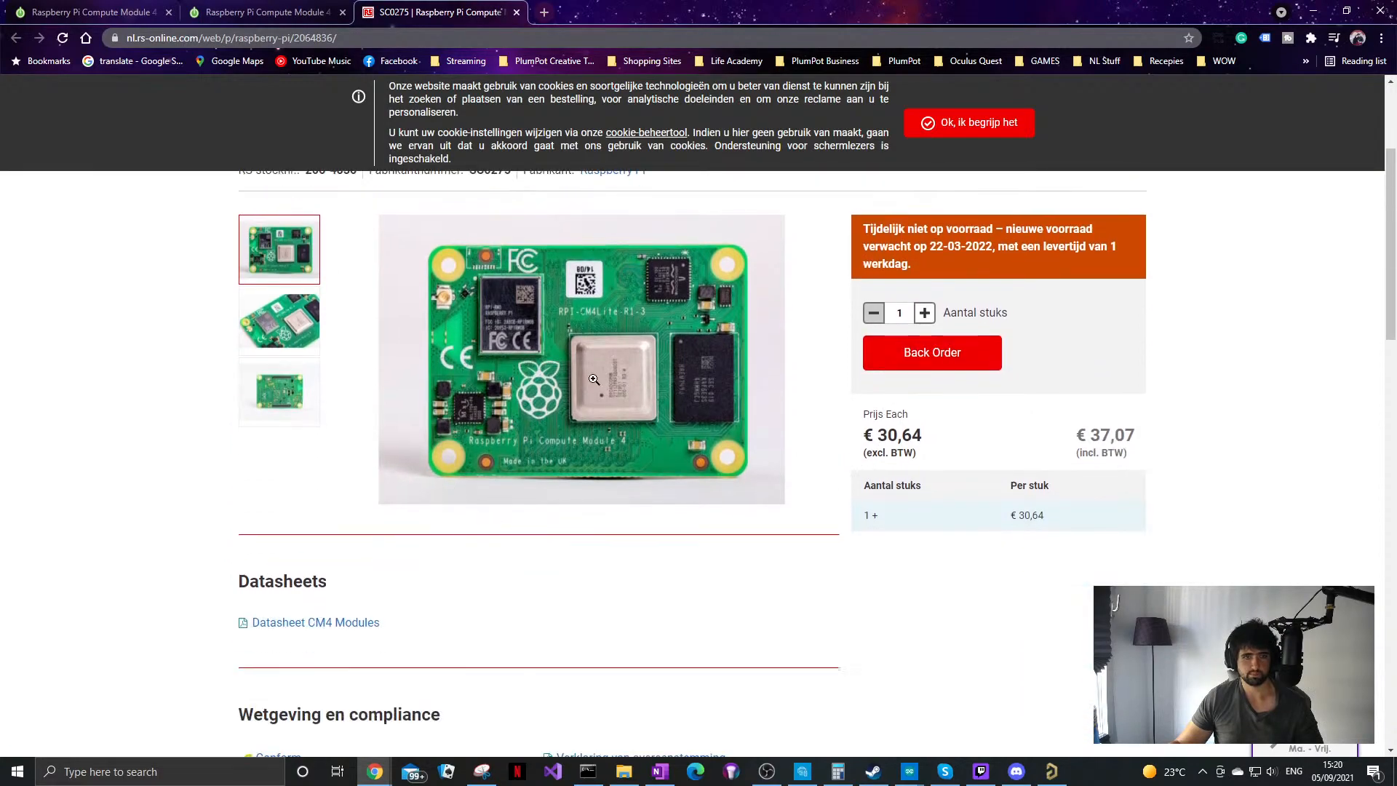
scroll(677, 400, down, 5)
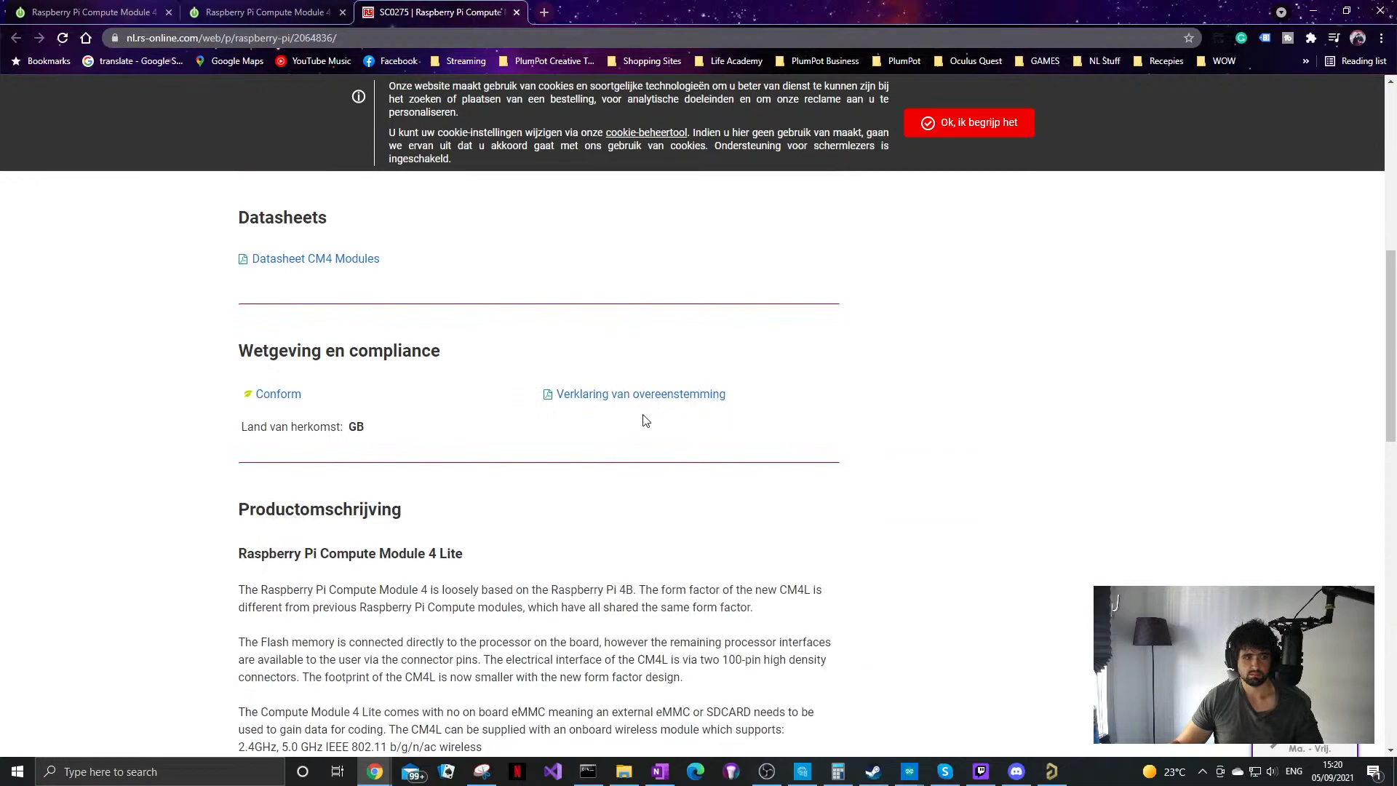
scroll(643, 420, up, 9)
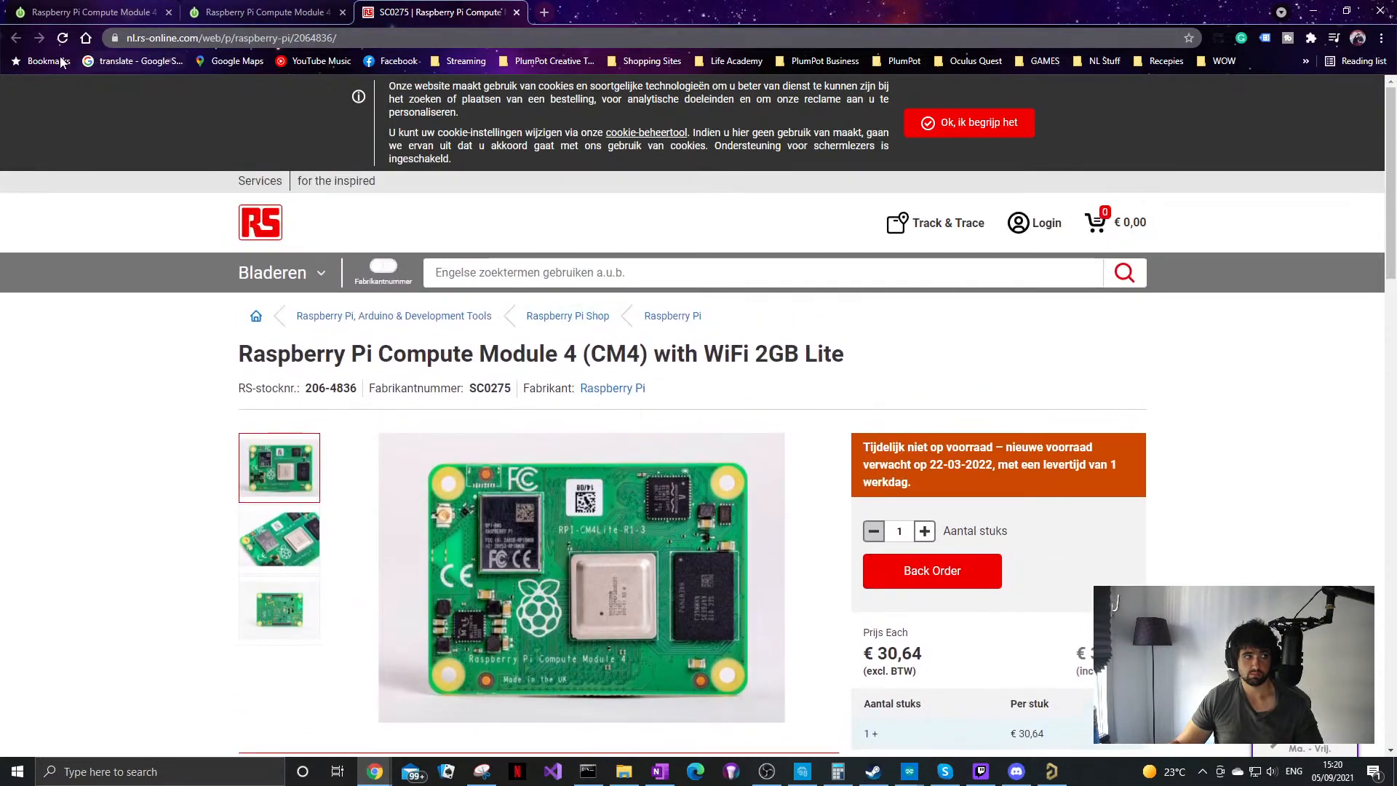
click(285, 11)
click(404, 12)
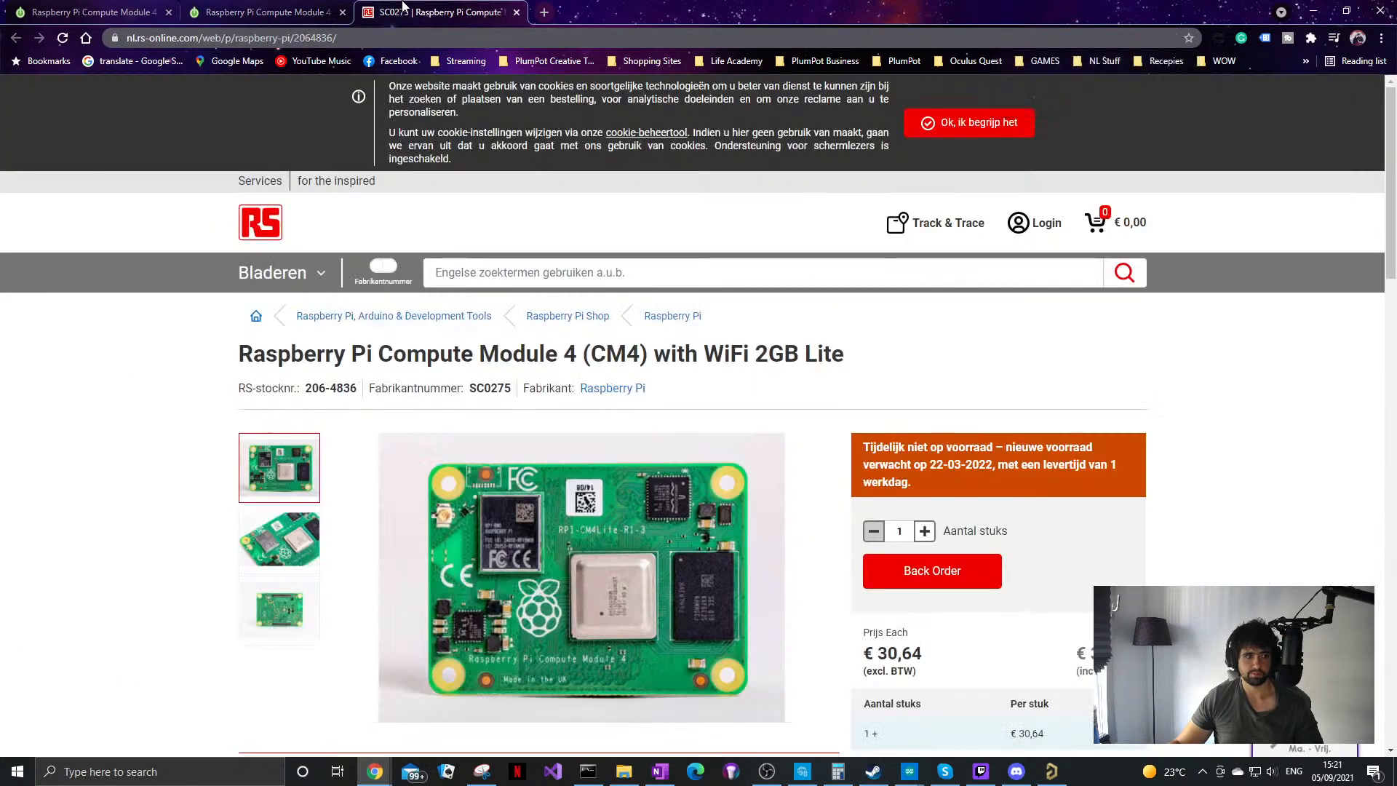
Step: Copy "Raspberry Pi Compute Module 4" from the RS product title and run a manufacturer part search for it in Altium Designer
drag(236, 358, 580, 341)
key(ctrl+c)
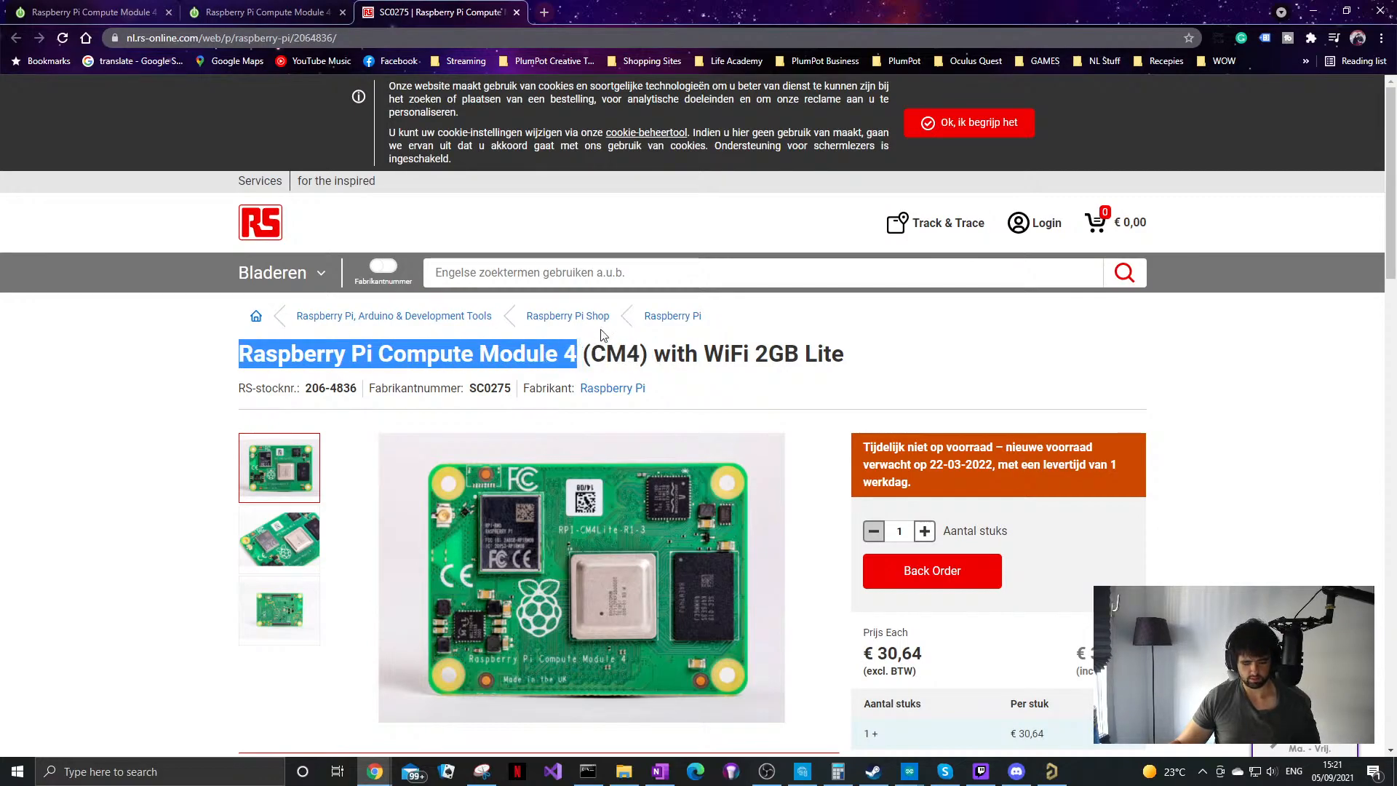
key(alt+Tab)
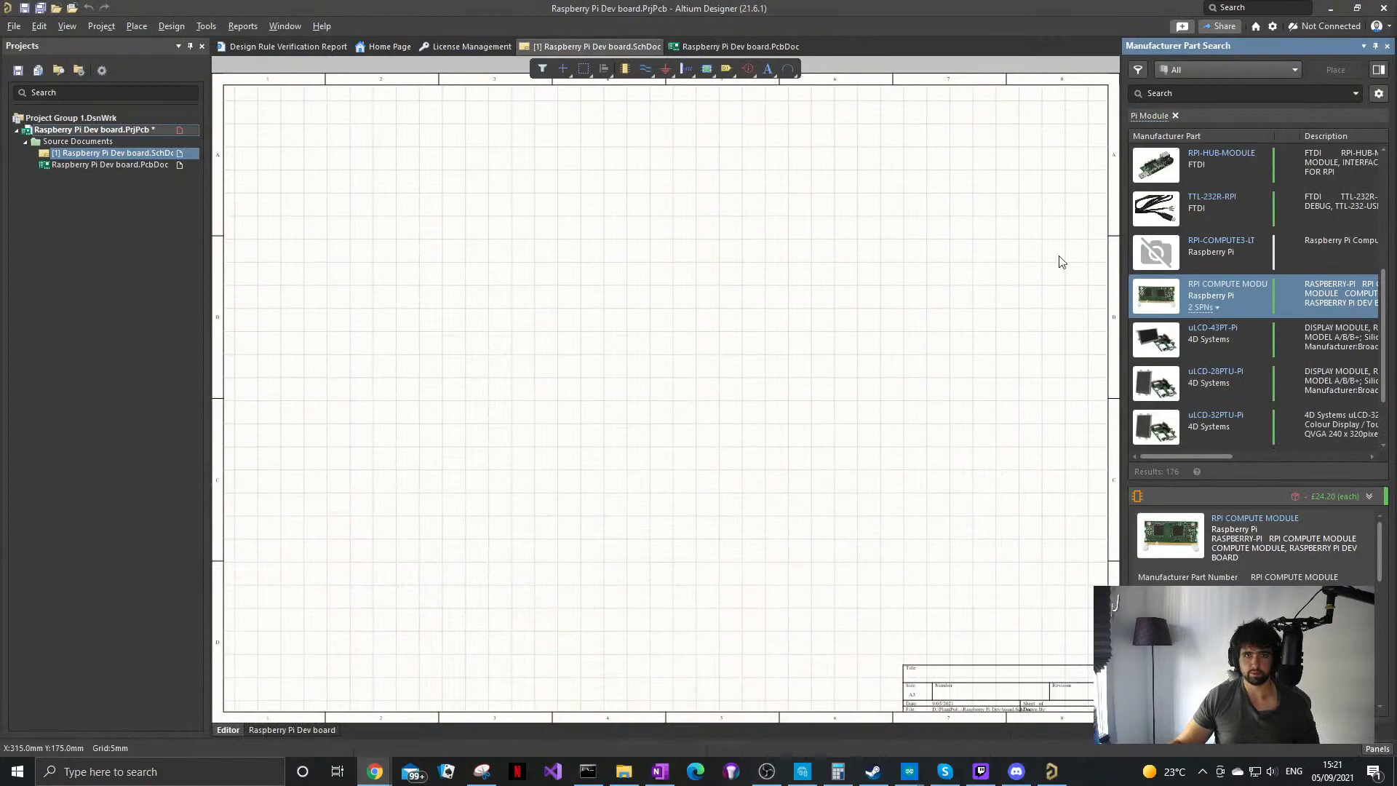
click(1177, 93)
key(ctrl+v)
key(Return)
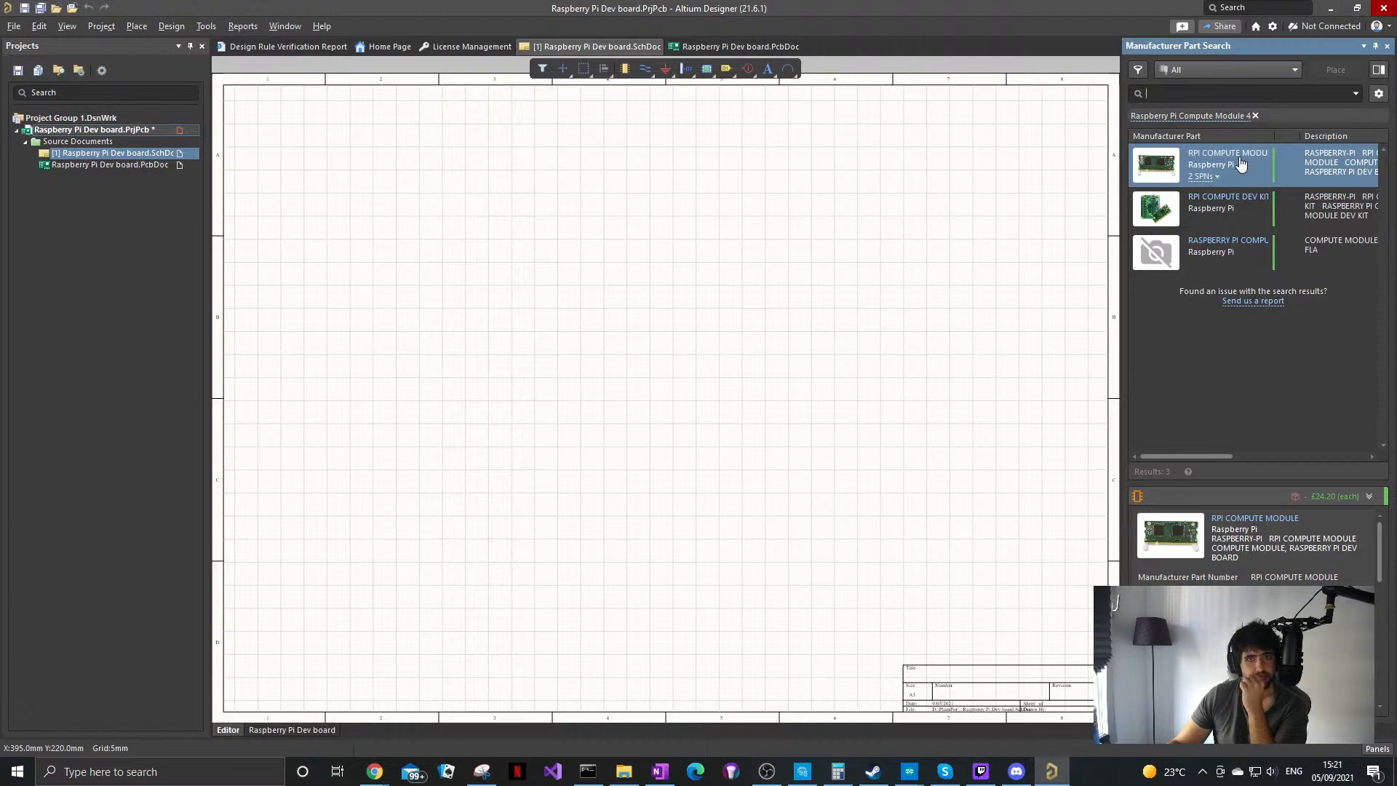
Step: Broaden the manufacturer part search by shortening the term to "Raspberry Pi Compute Module"
click(1241, 118)
key(BackSpace)
key(Return)
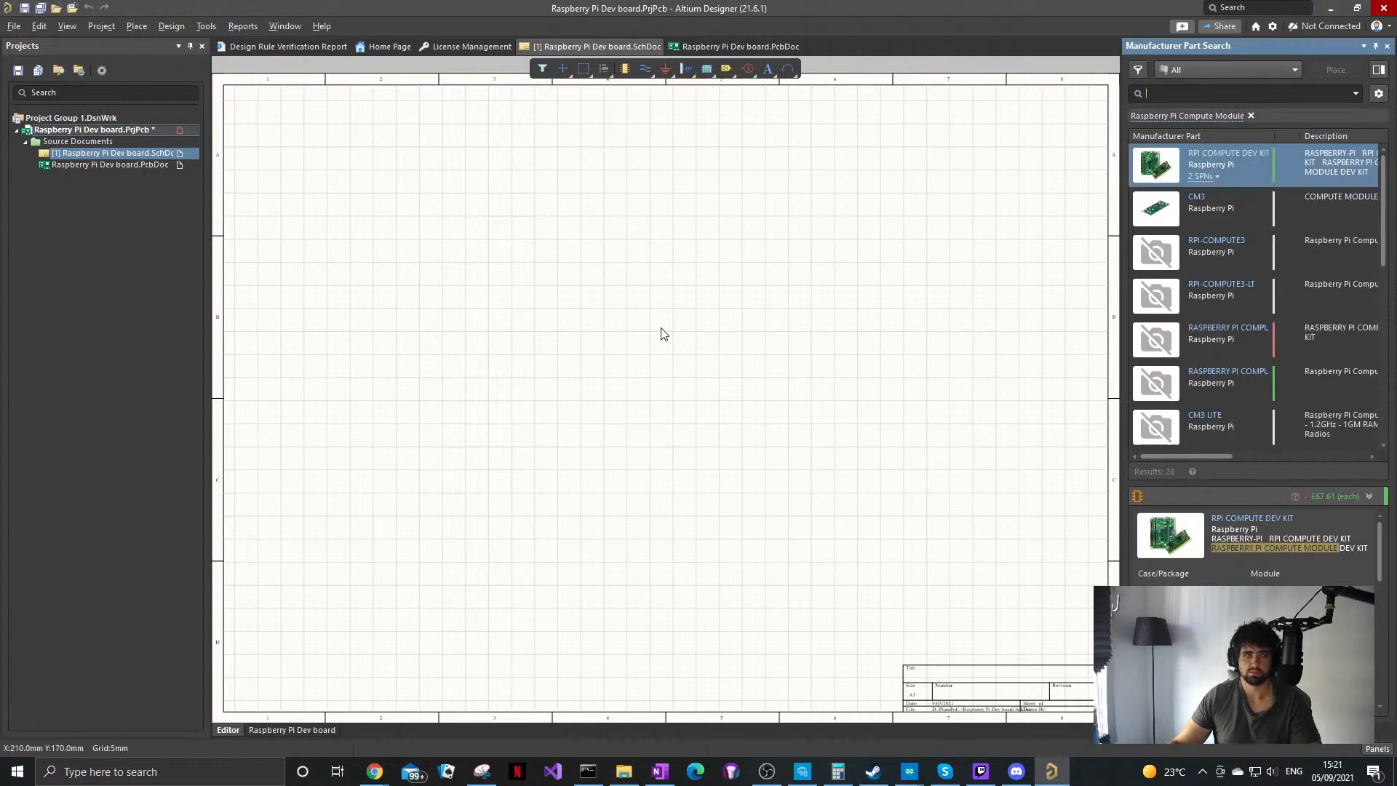
Step: Open File Explorer at the D: drive and move its window off the Altium screen
click(624, 771)
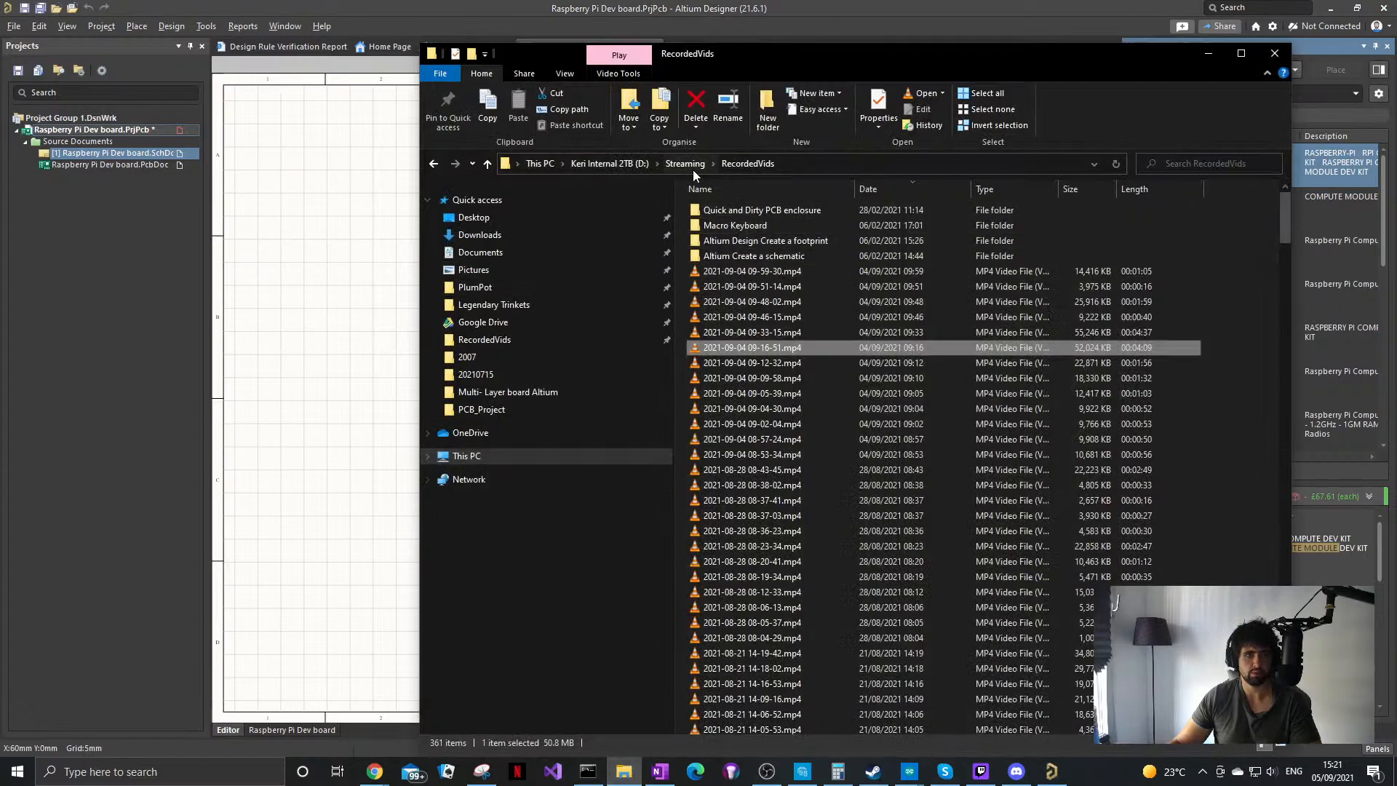
click(486, 456)
double_click(973, 418)
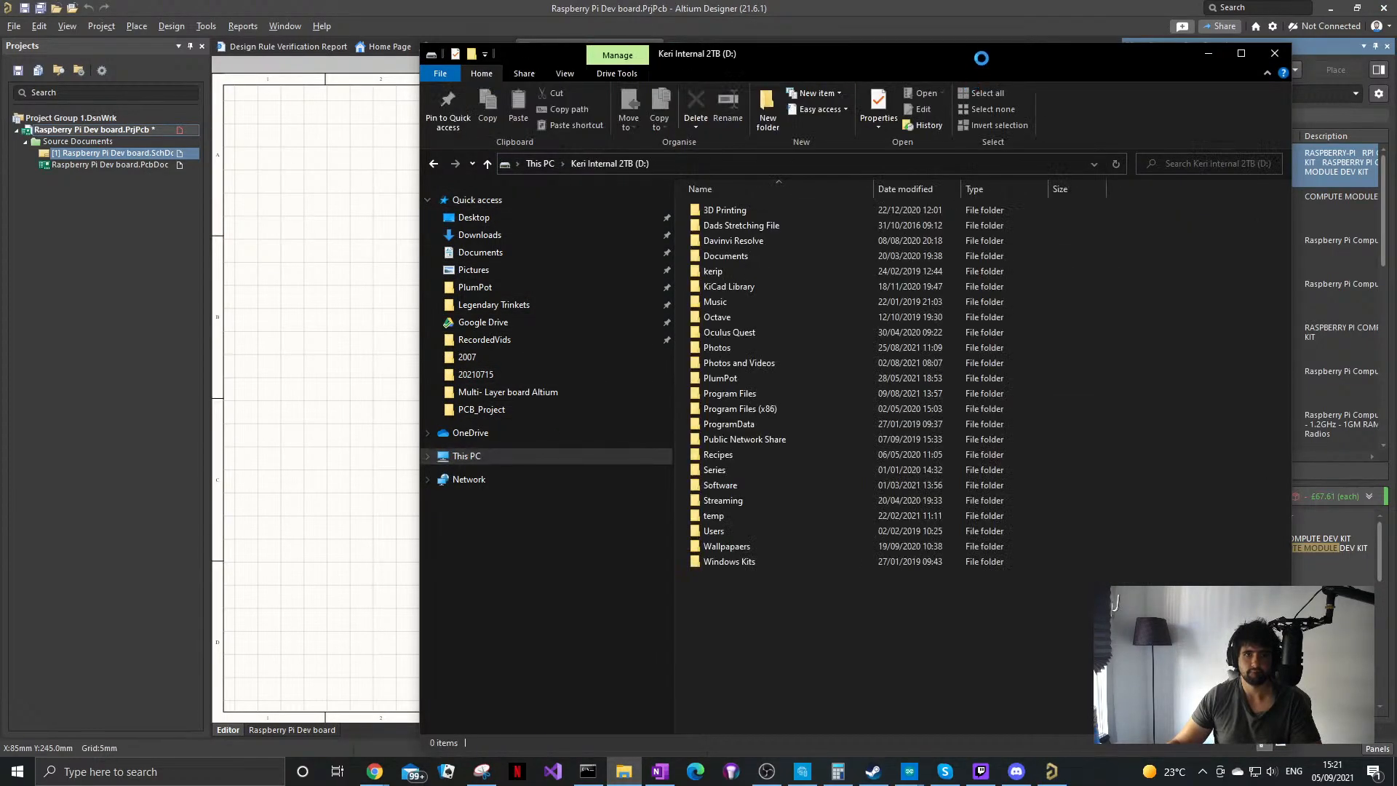
drag(979, 59, 1395, 67)
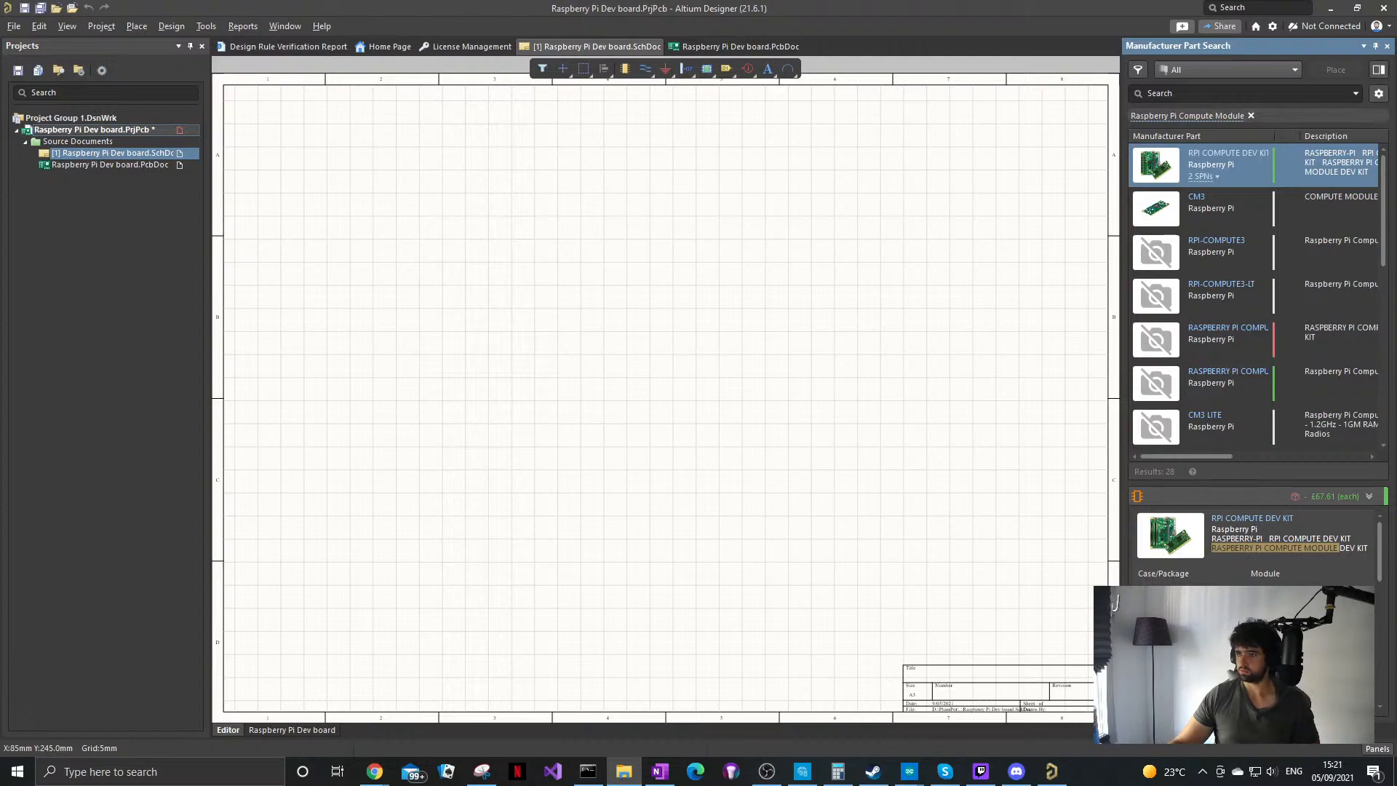
Step: Check the recent documents for the folder that holds the existing PlumPot library files
click(14, 25)
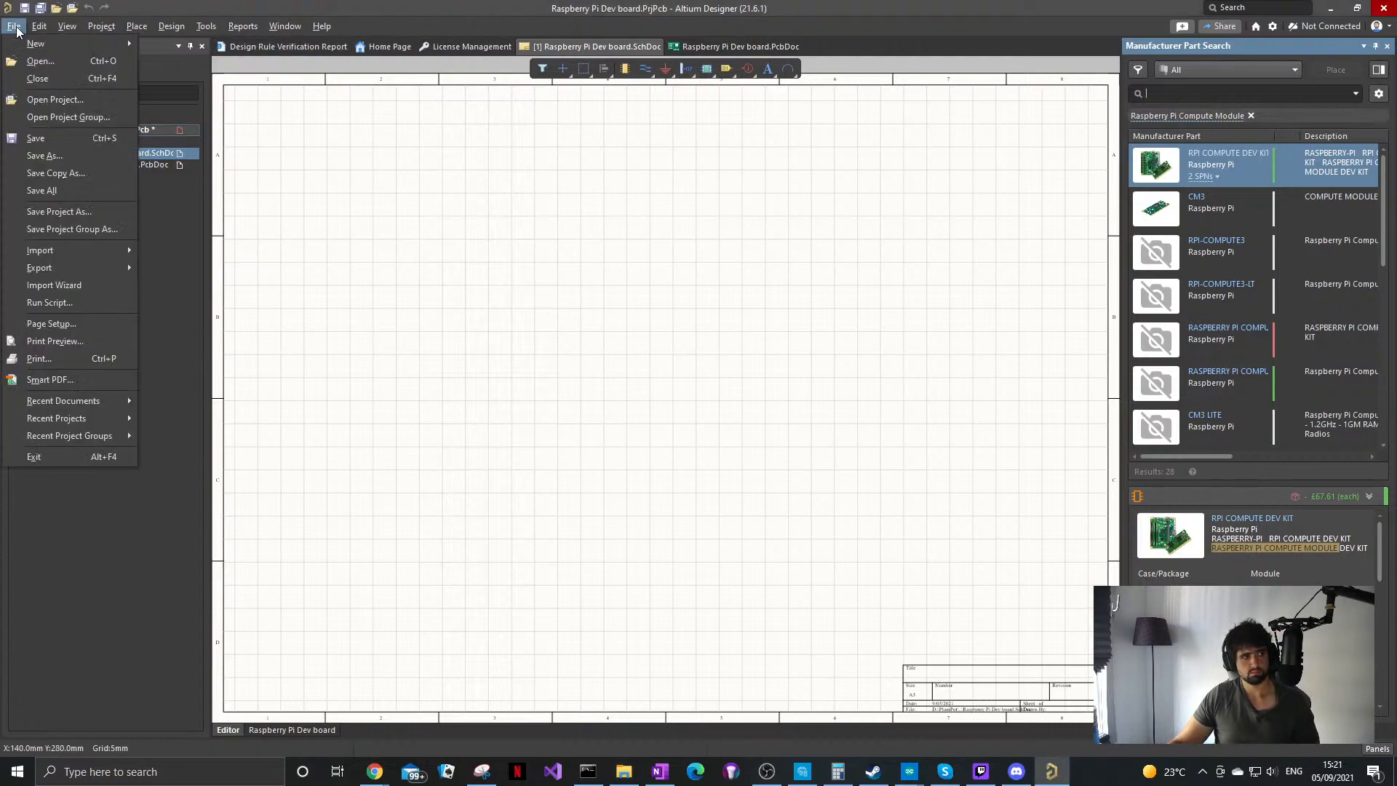
mouse_move(111, 406)
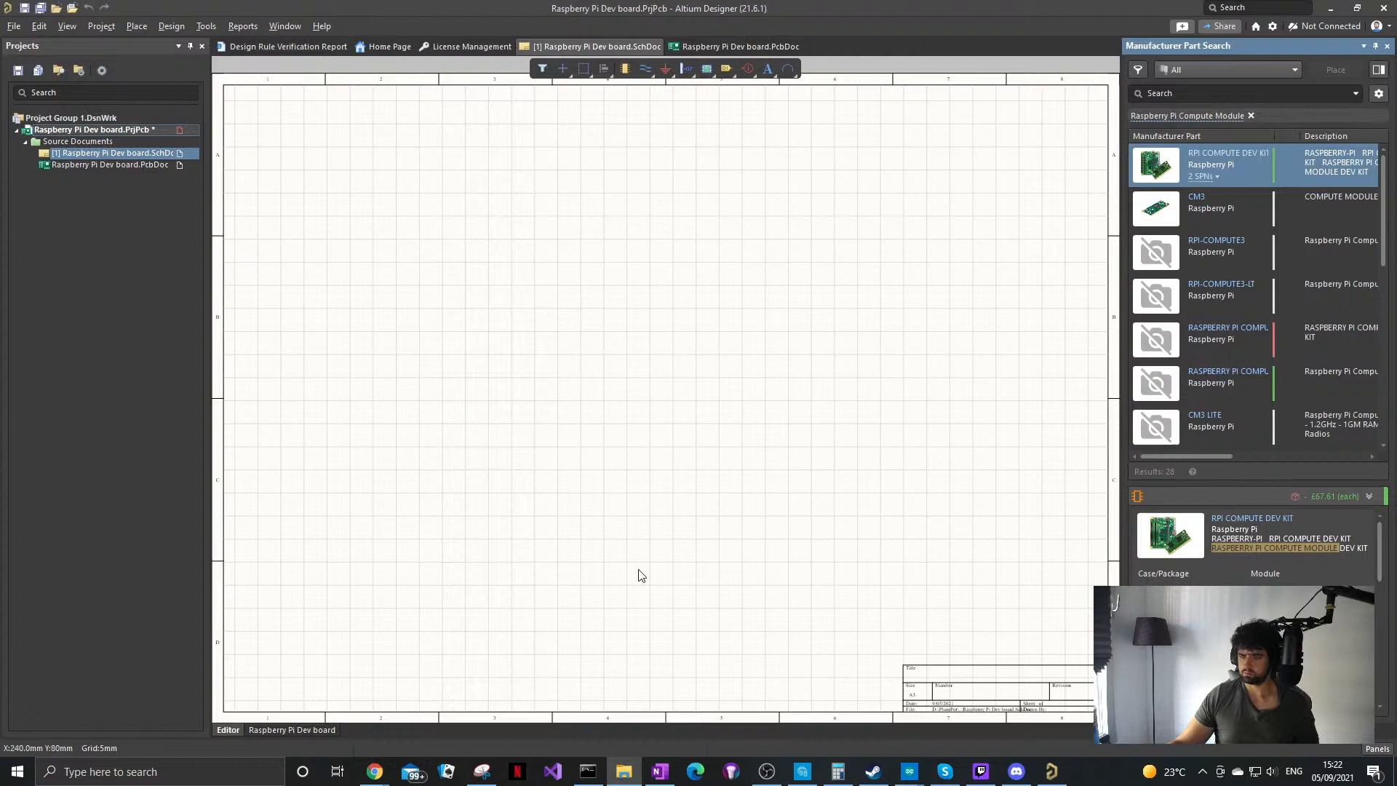
click(14, 26)
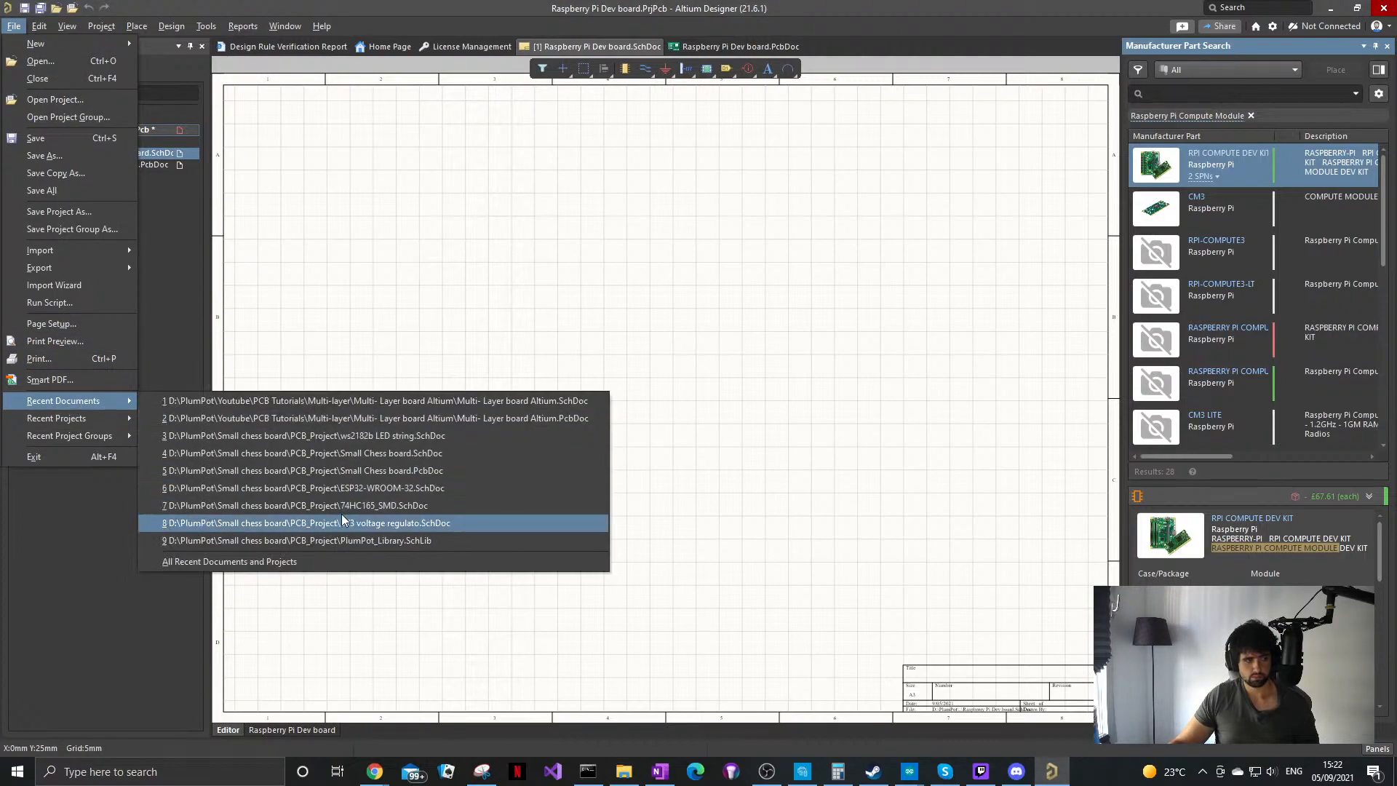
Step: Open PlumPot_Library.PcbLib and PlumPot_Library.SchLib from File Explorer as free documents in Altium Designer and display the PCB library
key(alt+Tab)
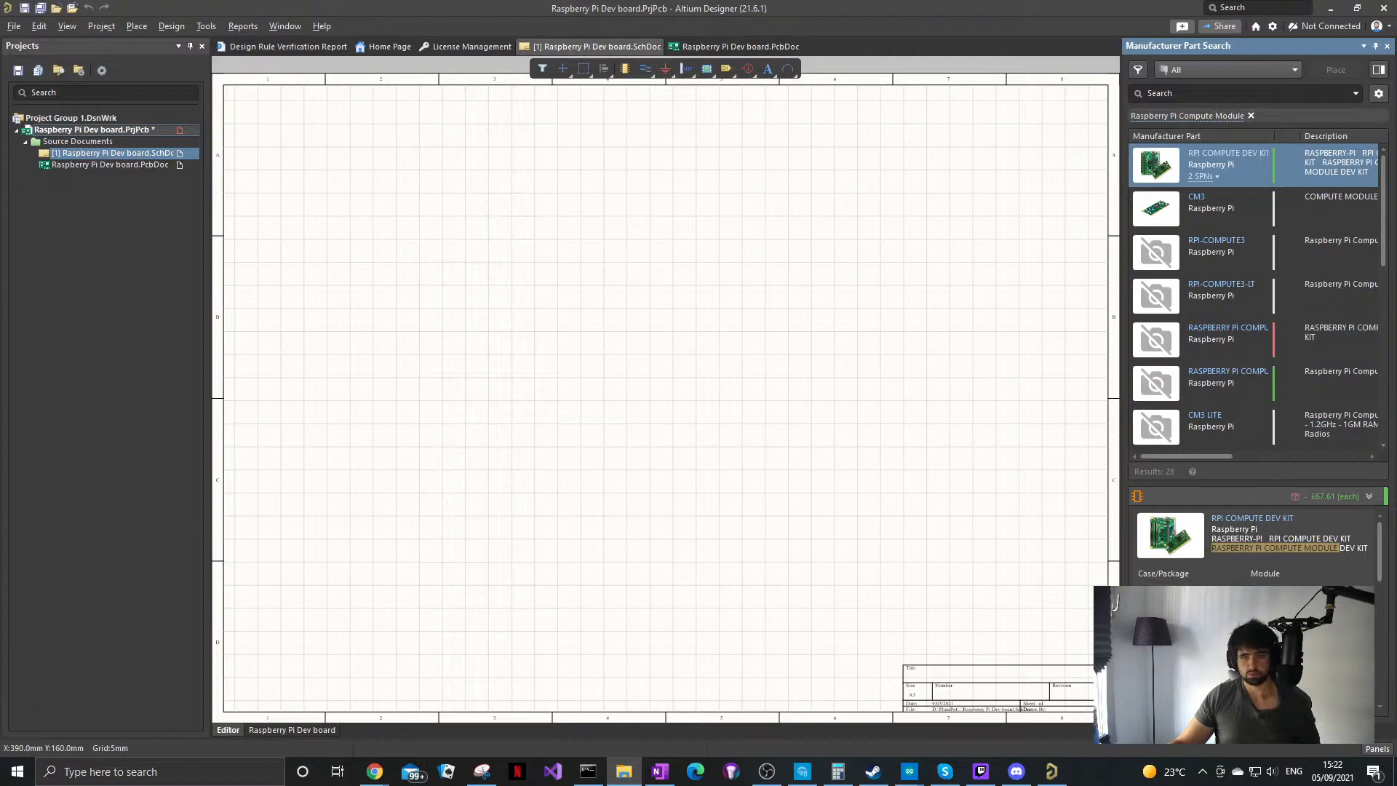
drag(190, 252, 93, 207)
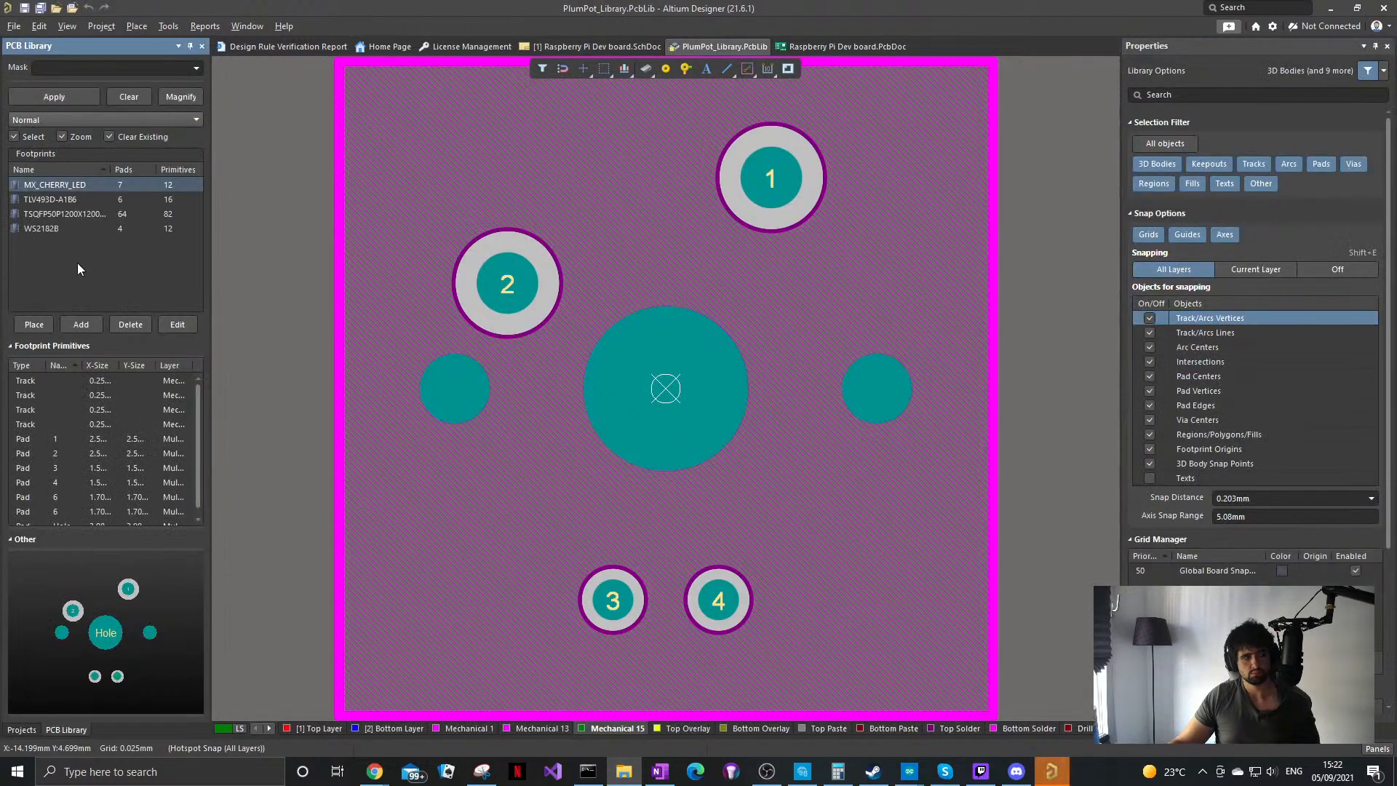
click(22, 730)
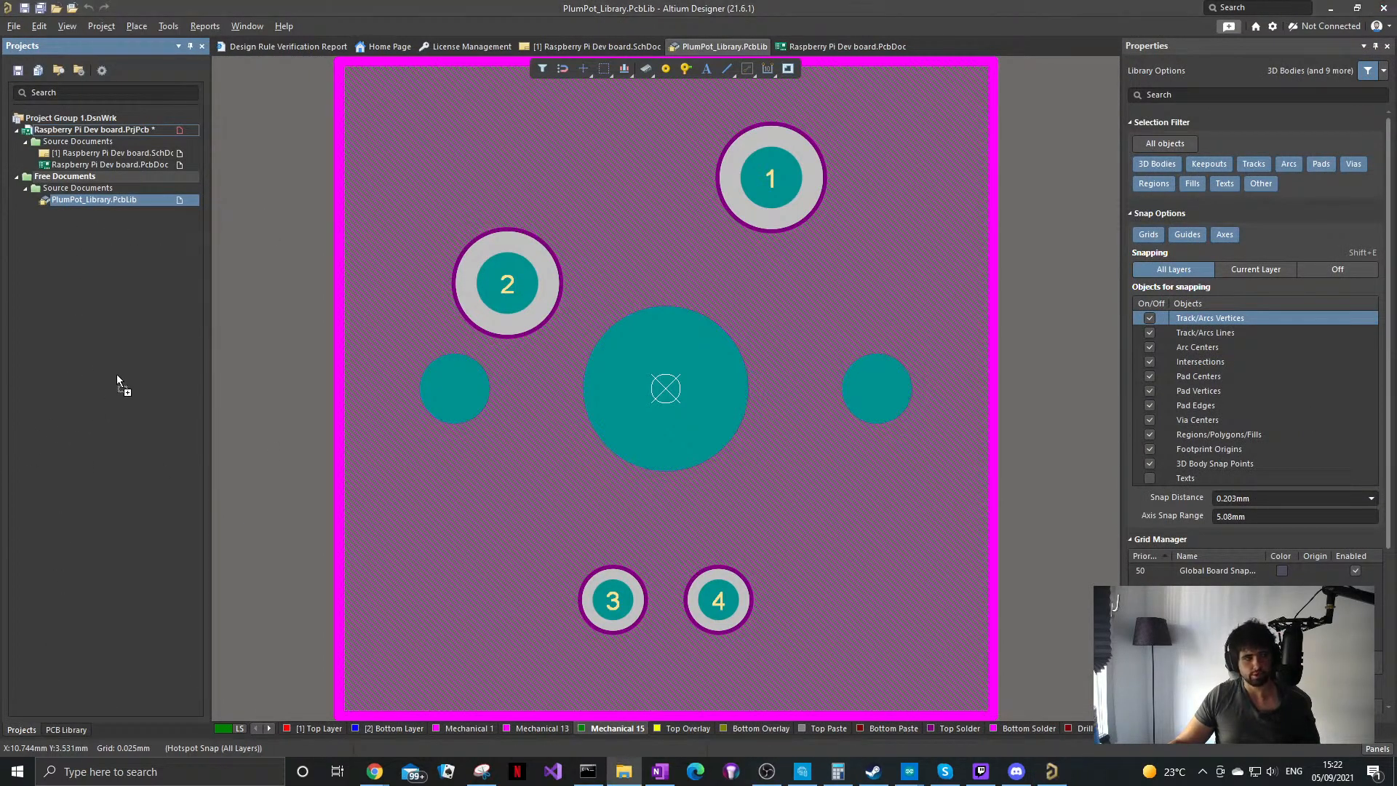
drag(127, 221, 134, 227)
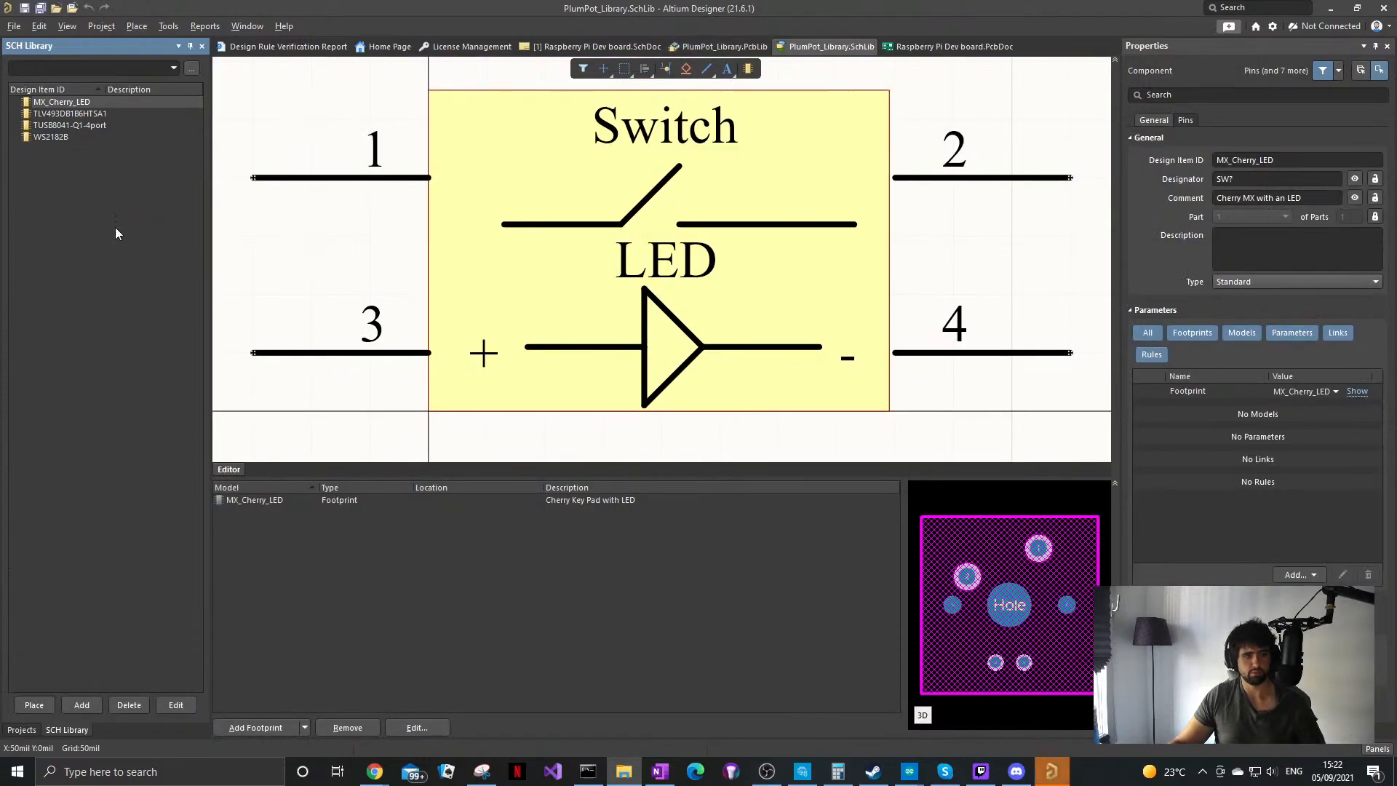
click(22, 730)
double_click(84, 200)
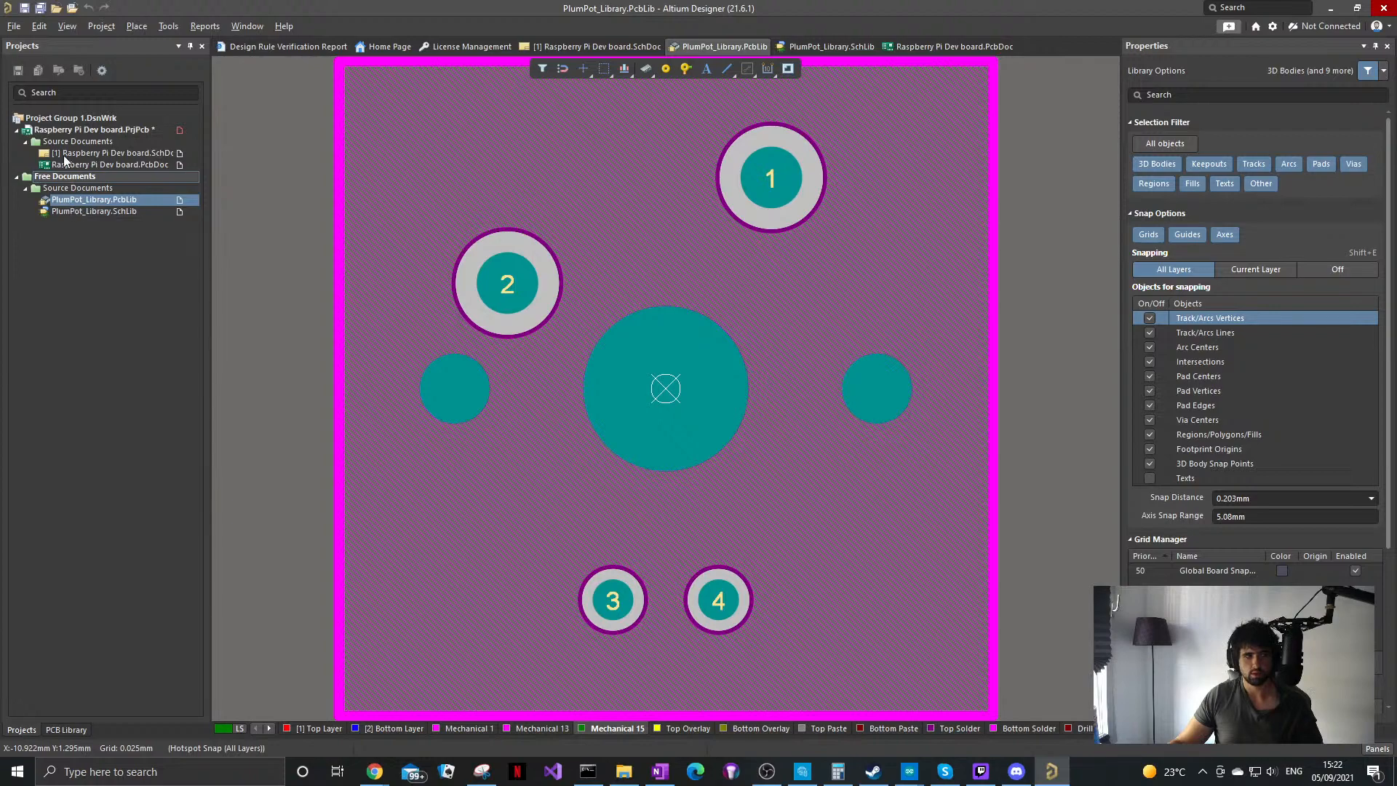
Step: Look over the Raspberry Pi Dev board PCB document, then return to its schematic and check which component libraries are available
double_click(87, 165)
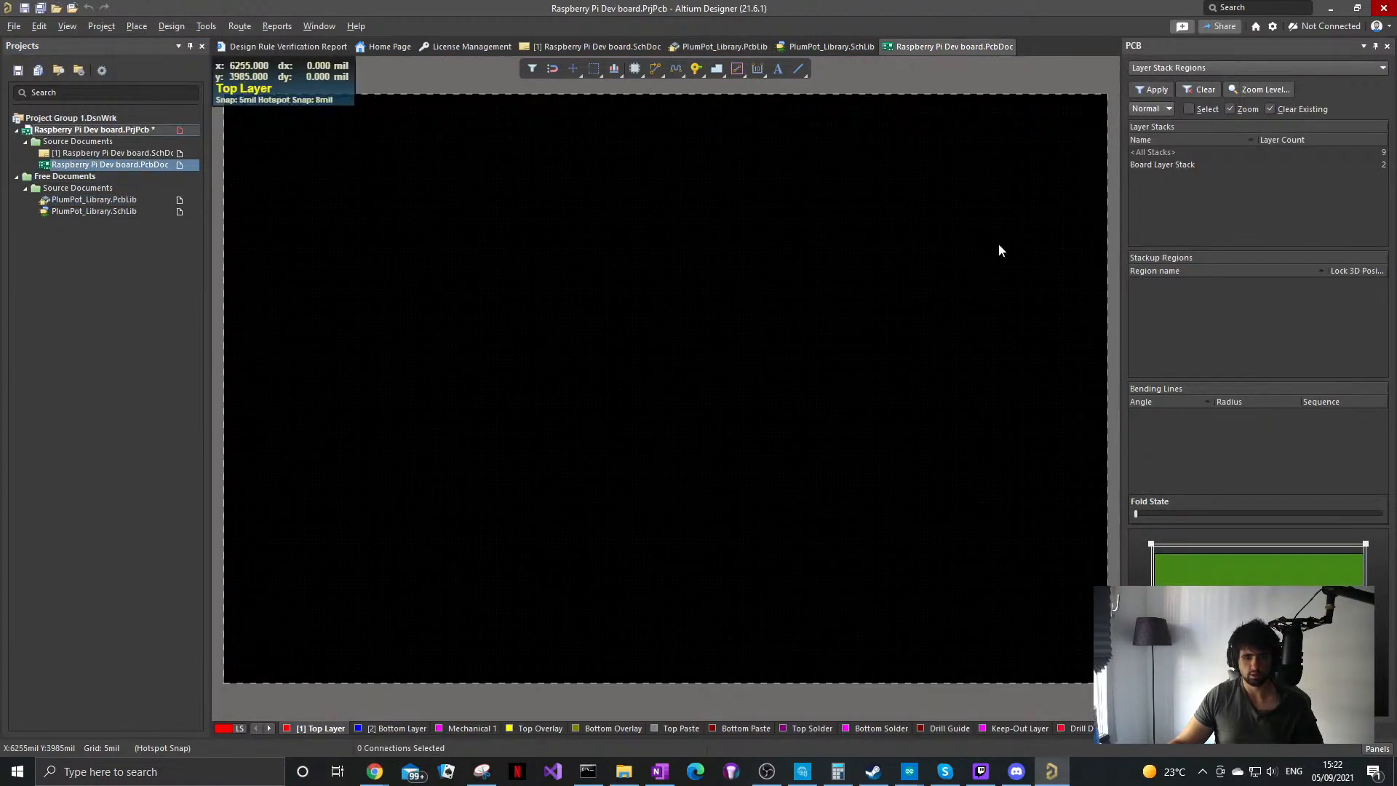
right_click(988, 235)
click(142, 165)
click(138, 153)
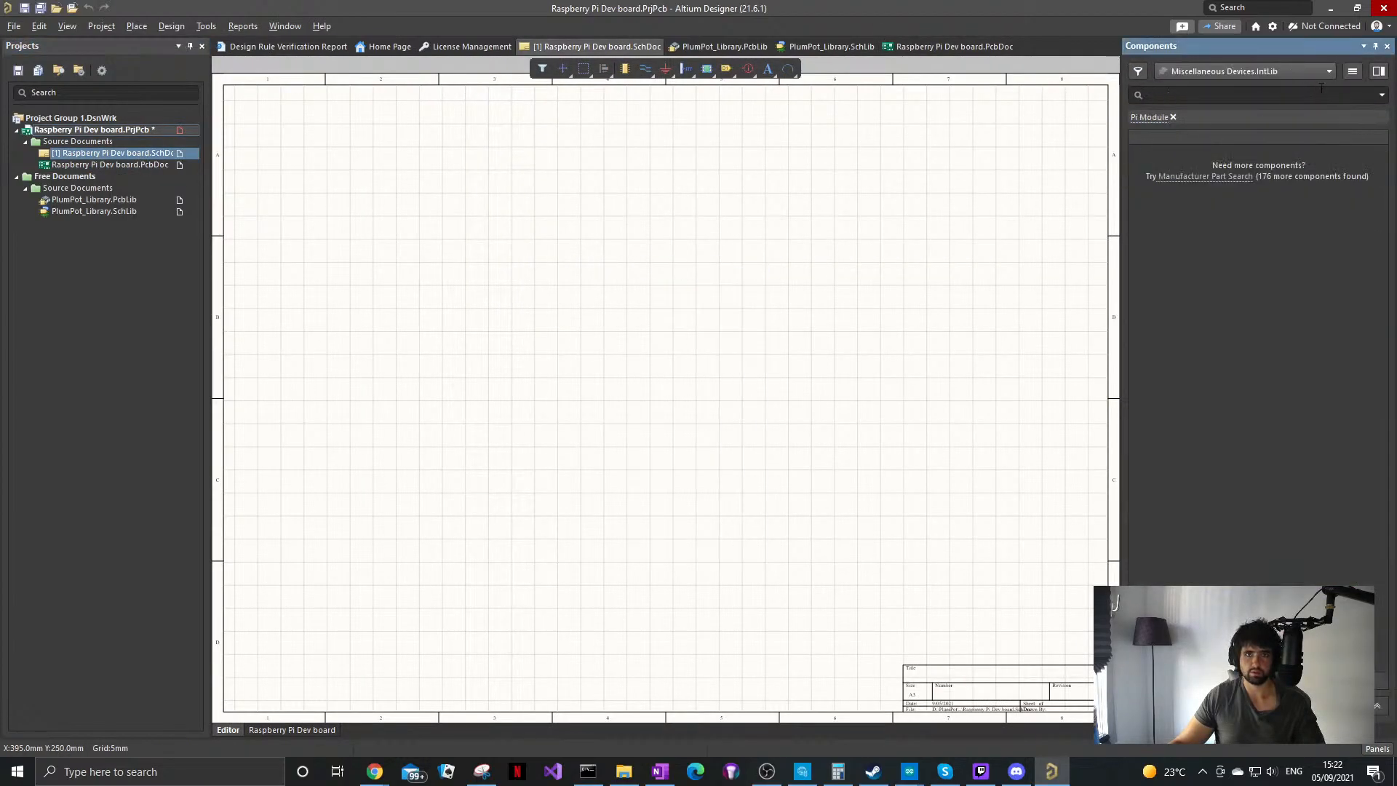
click(1328, 71)
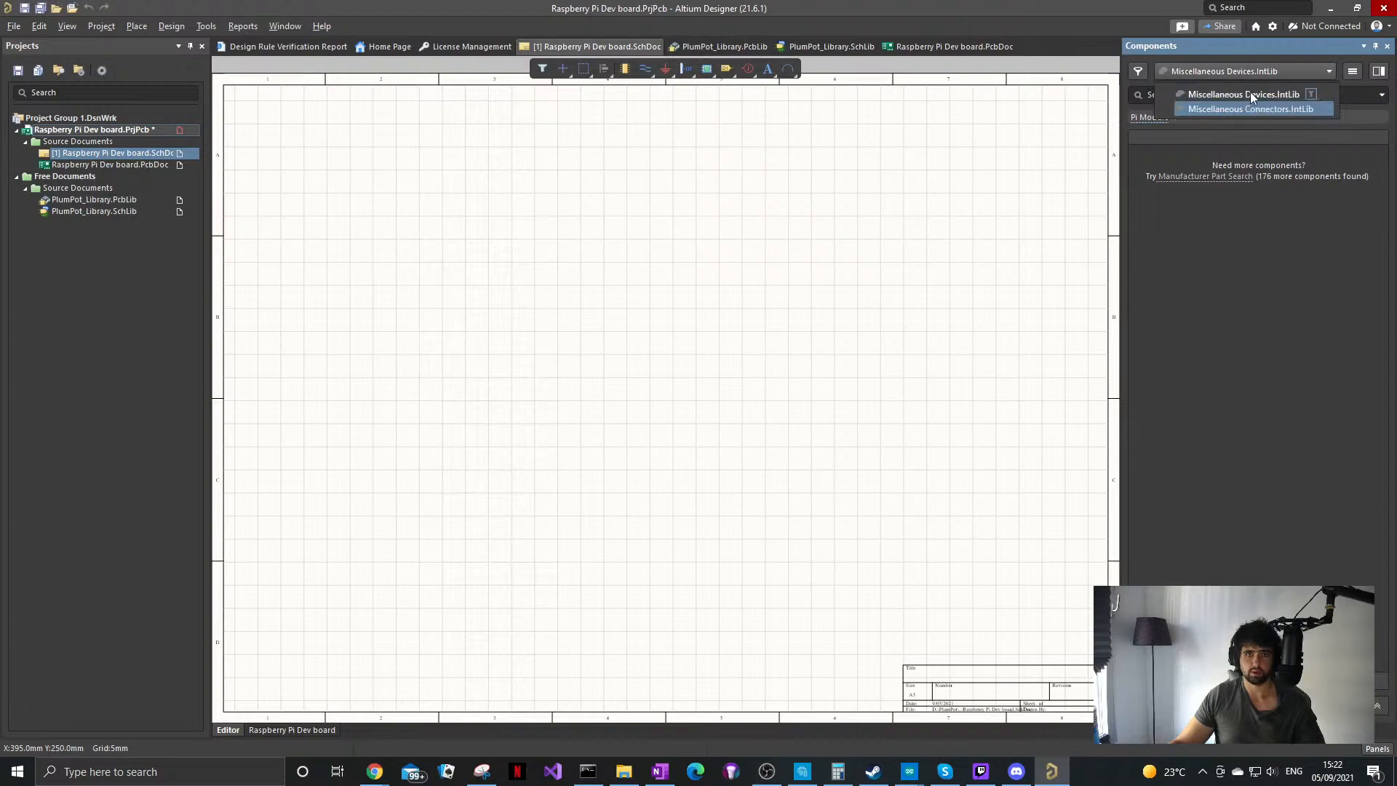
click(118, 201)
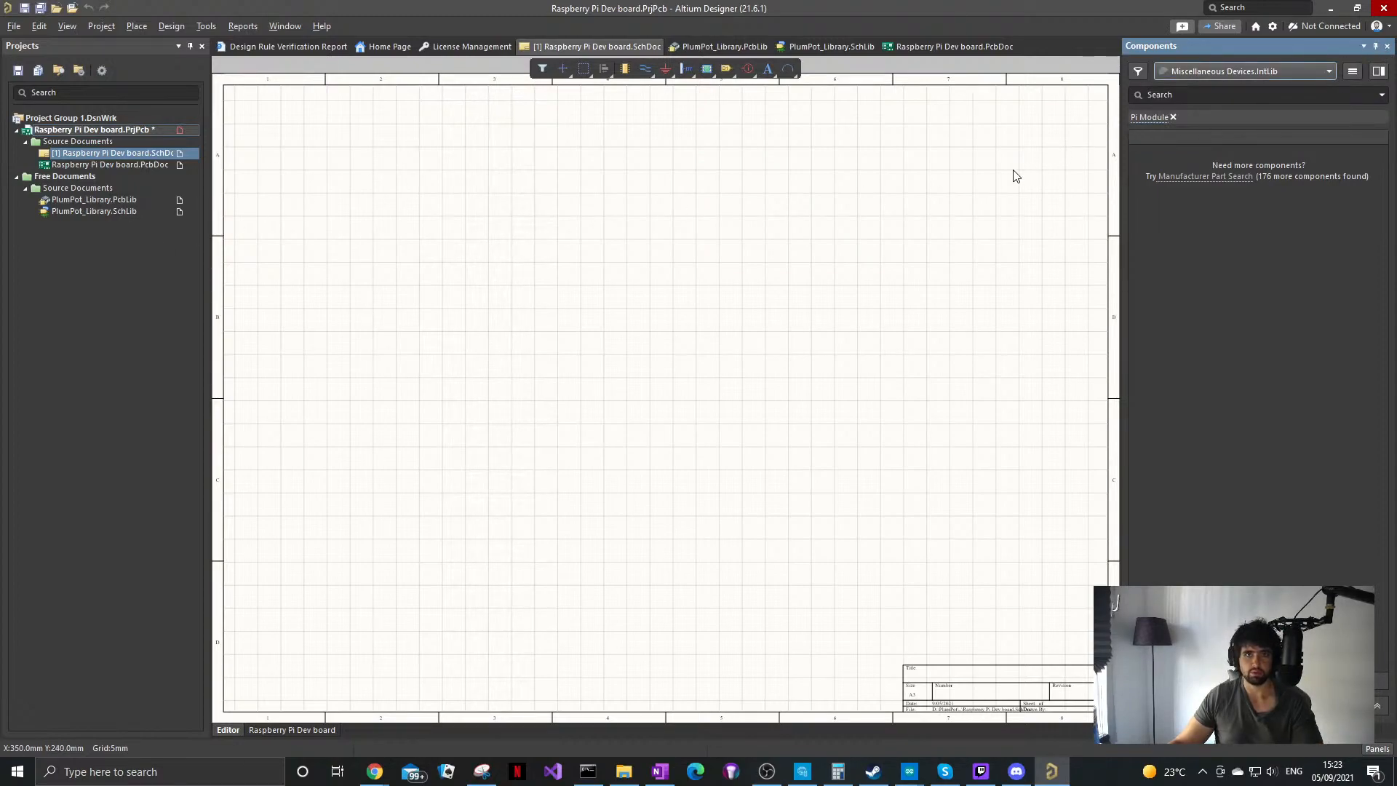
Step: Move both PlumPot library files from the free documents into the Raspberry Pi Dev board project and expand its Libraries folder
drag(94, 199, 85, 143)
drag(89, 208, 85, 133)
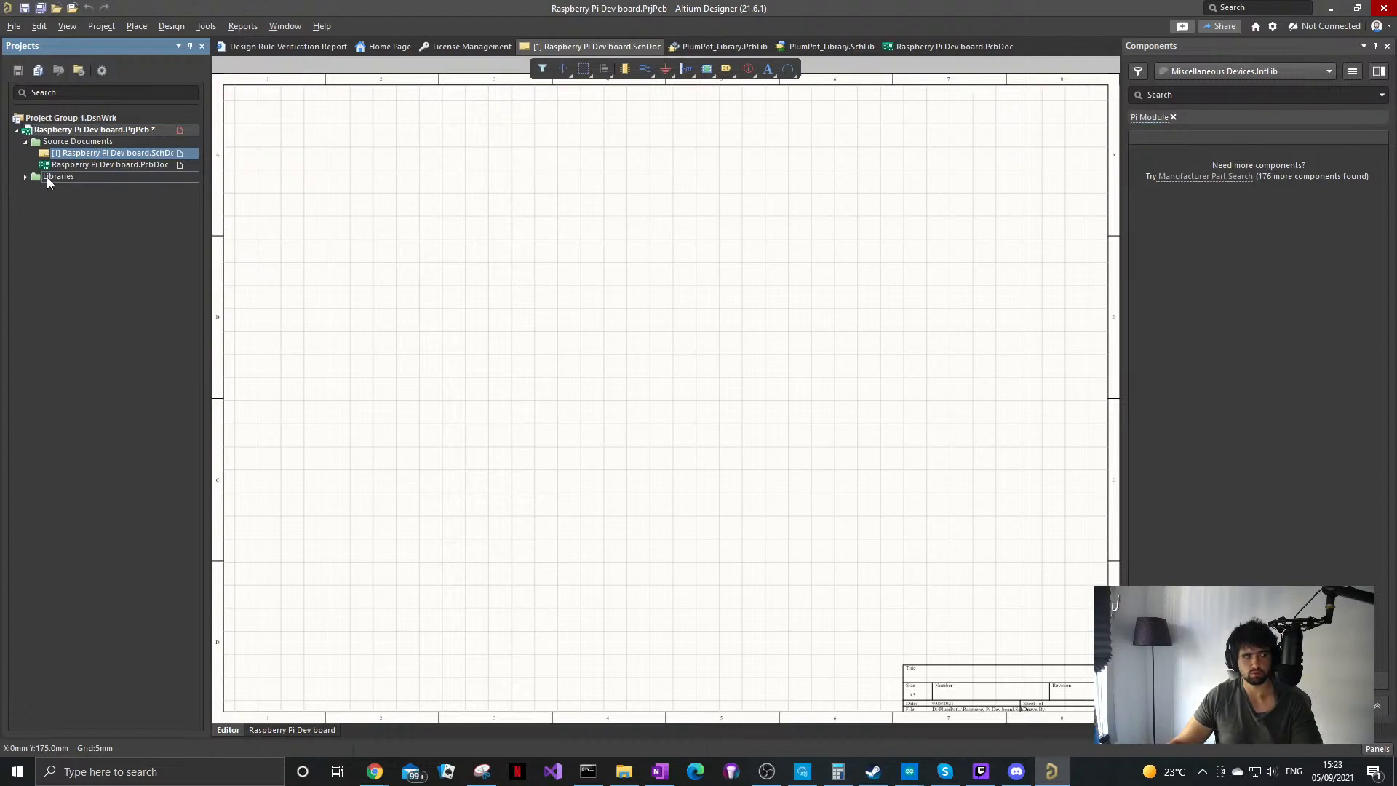
click(26, 176)
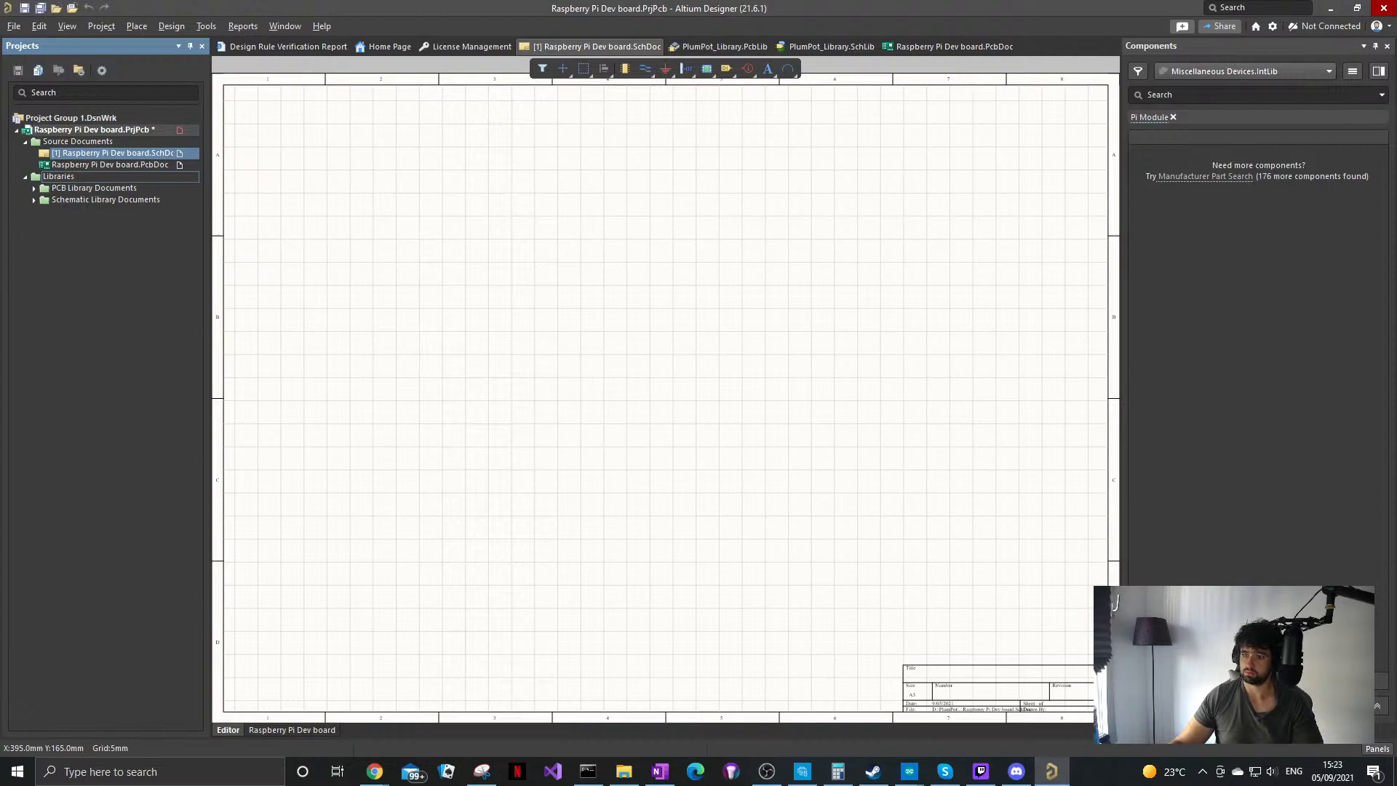
Step: Switch to Chrome, bring the PCF8575 IO expander search results onto the main screen and open the Arduino Project Hub article on it
key(alt+Tab)
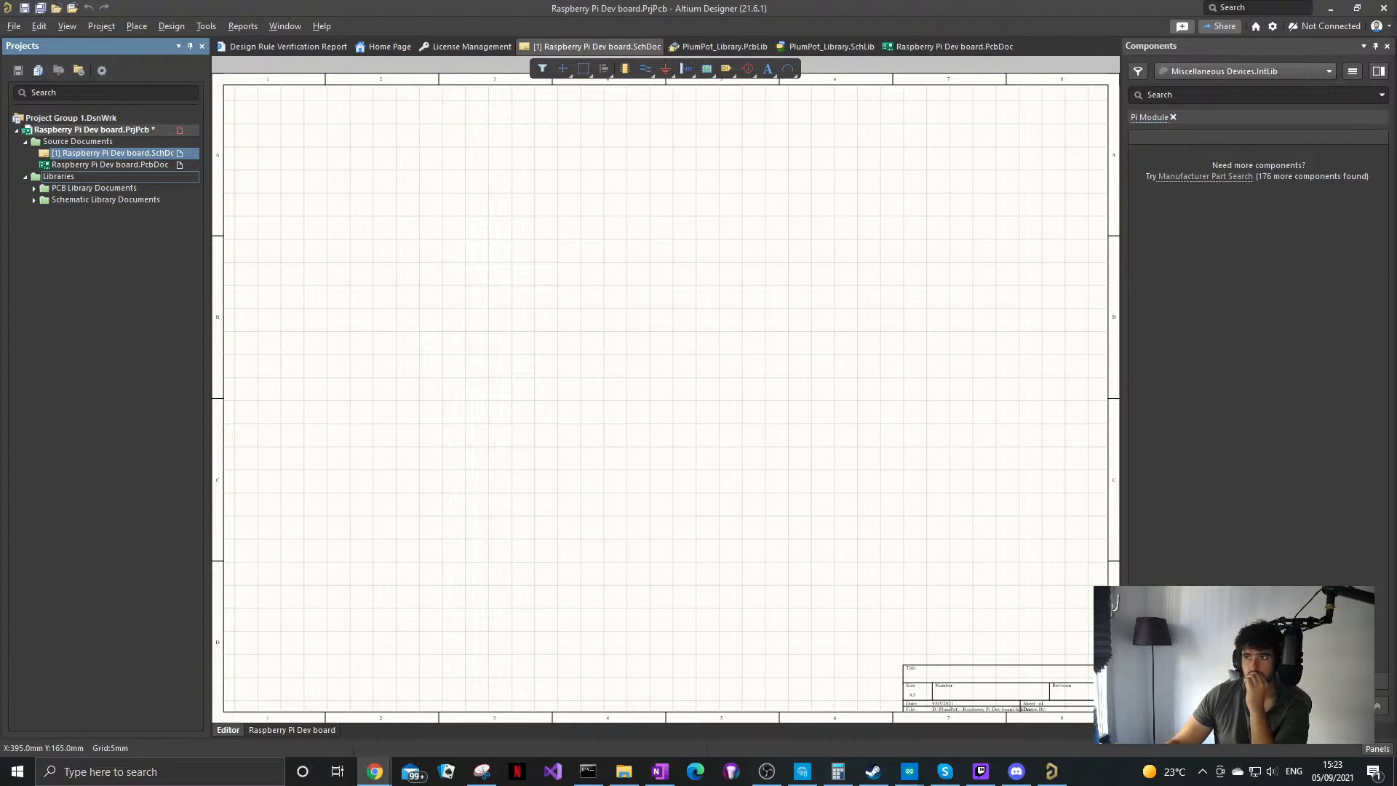
key(alt+Tab)
drag(1039, 204, 704, 185)
double_click(685, 173)
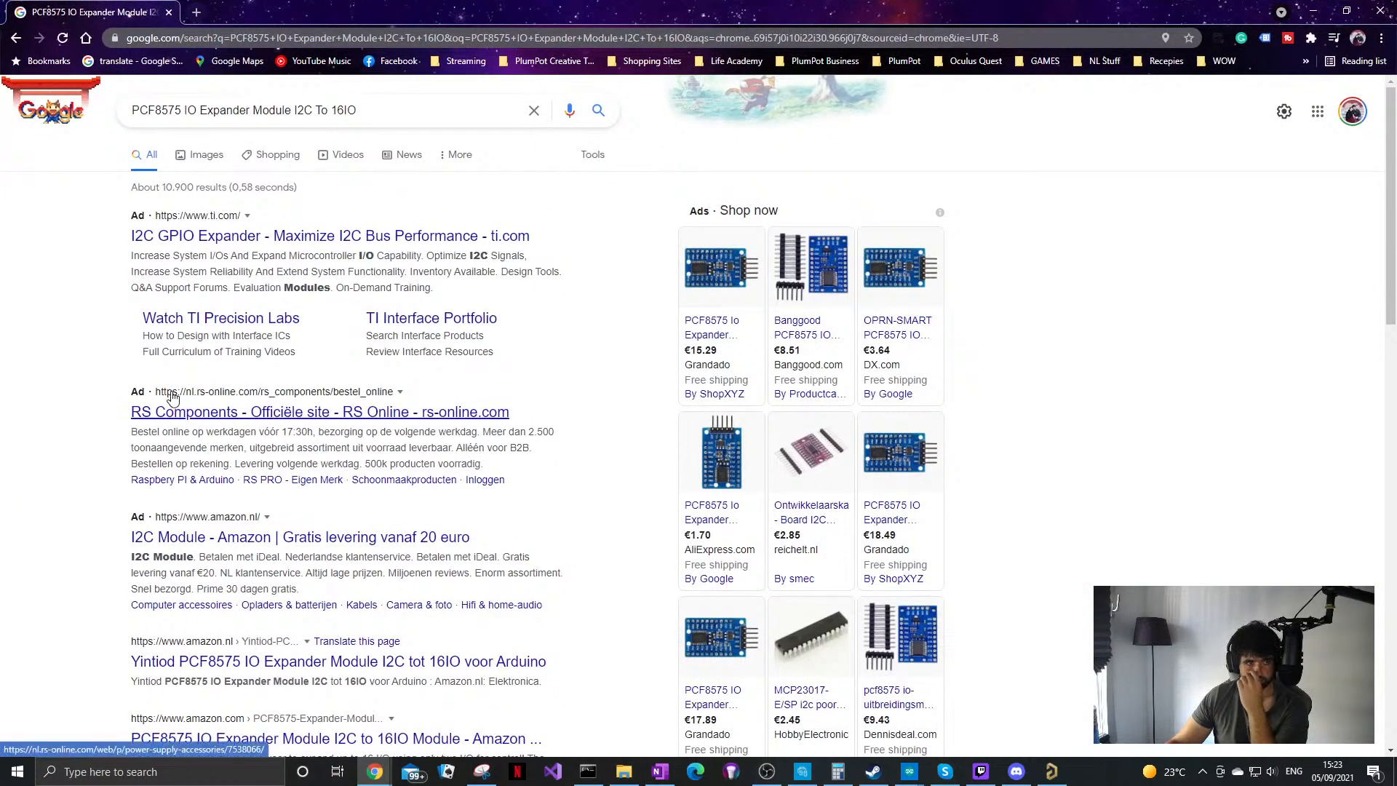
scroll(304, 497, down, 3)
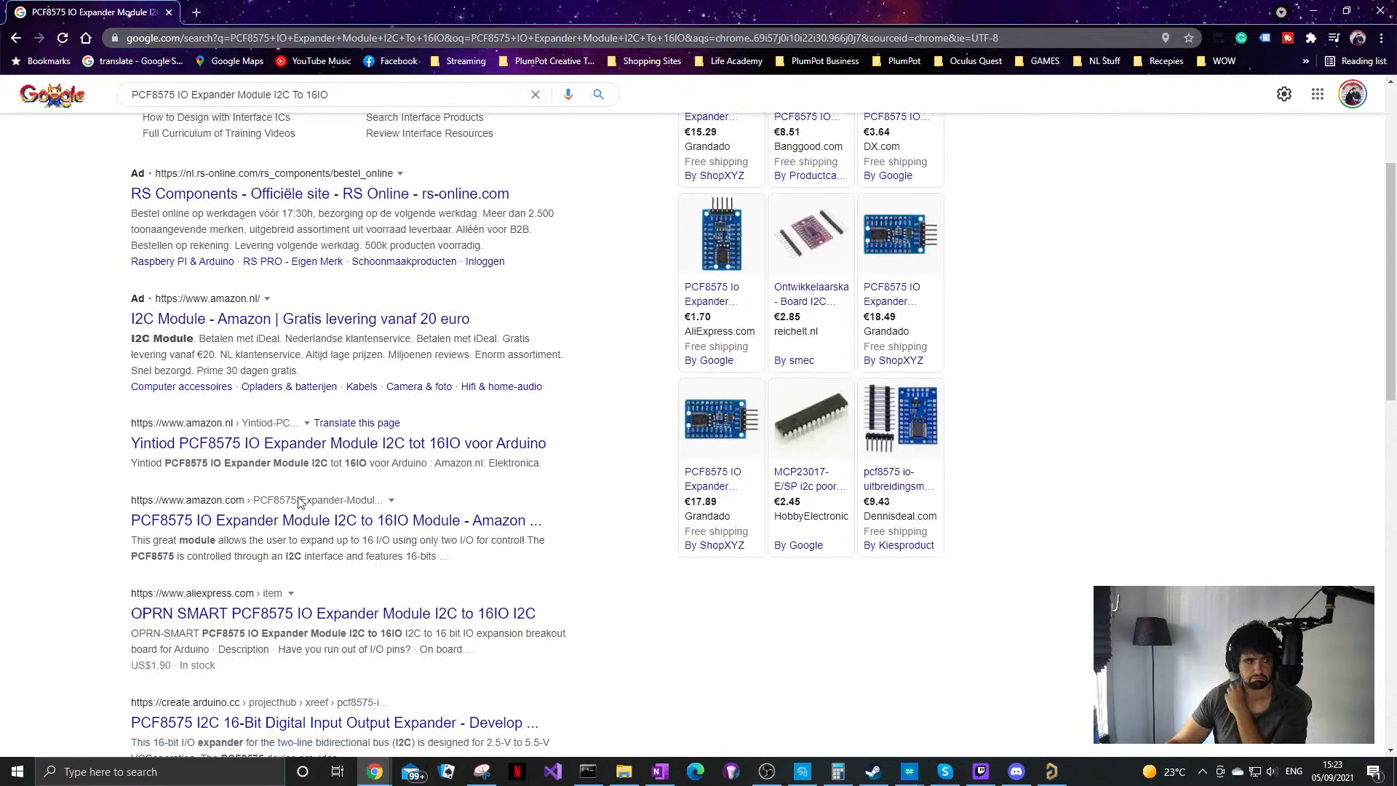
scroll(245, 624, down, 1)
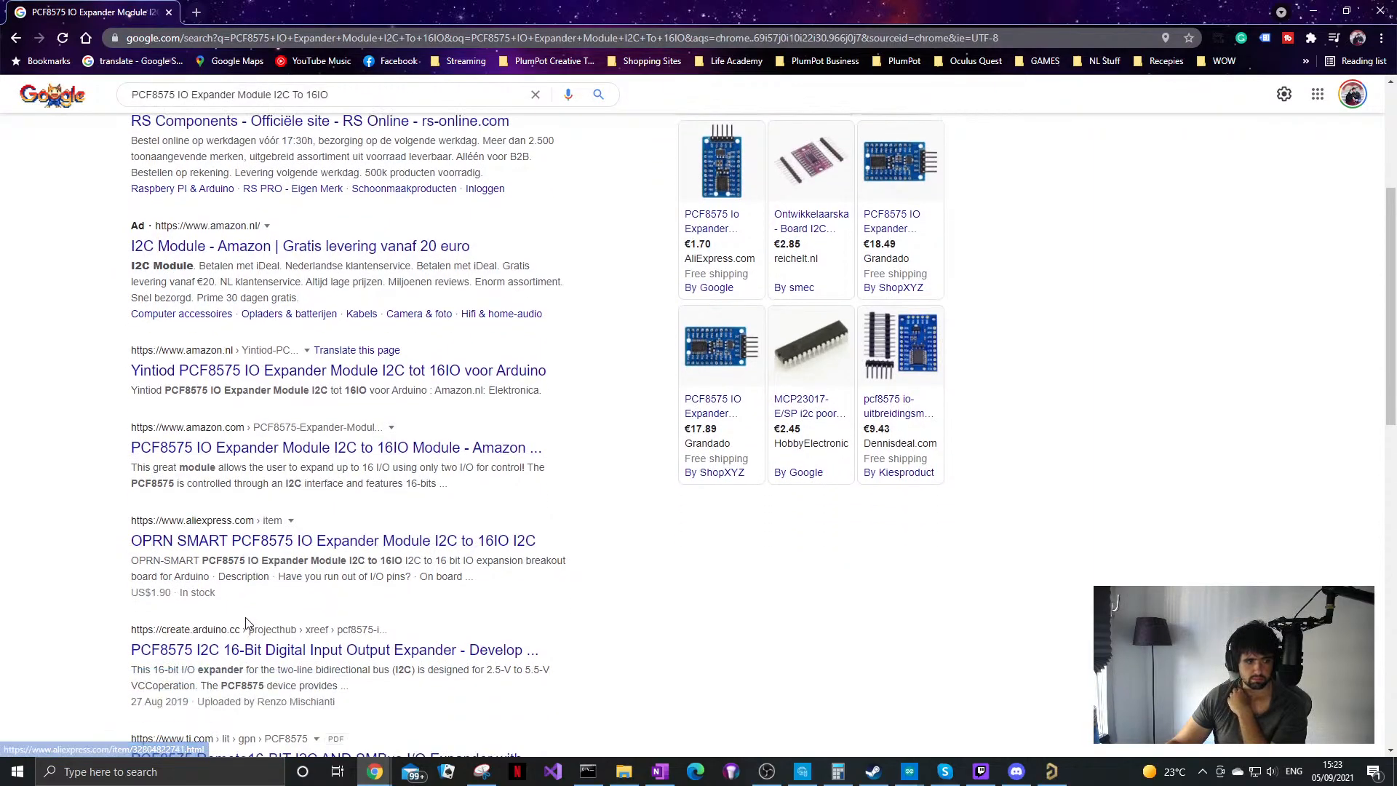
scroll(245, 623, down, 3)
click(240, 364)
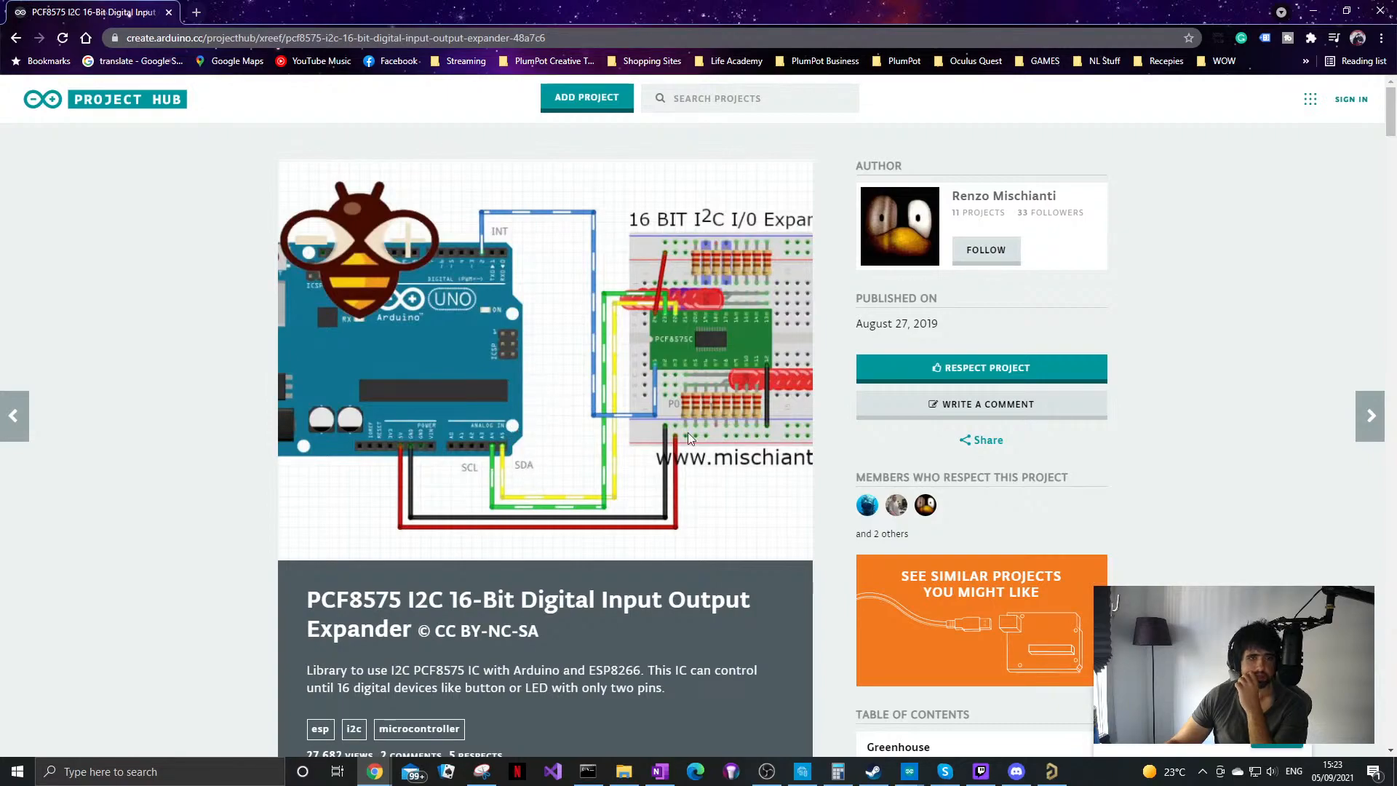
Step: Examine the PCF8575 16-bit expander article's wiring diagram, description and components section
scroll(594, 556, down, 2)
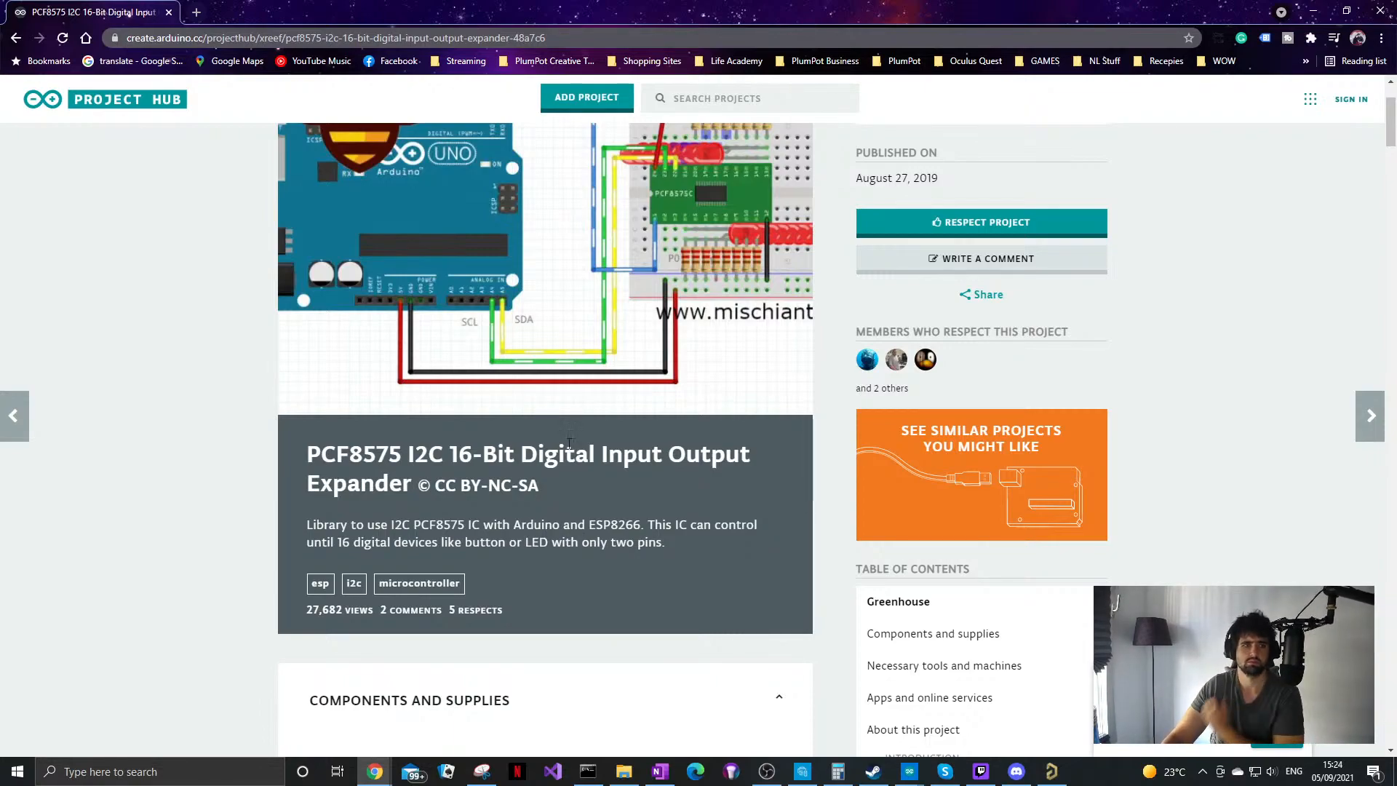
scroll(675, 279, up, 2)
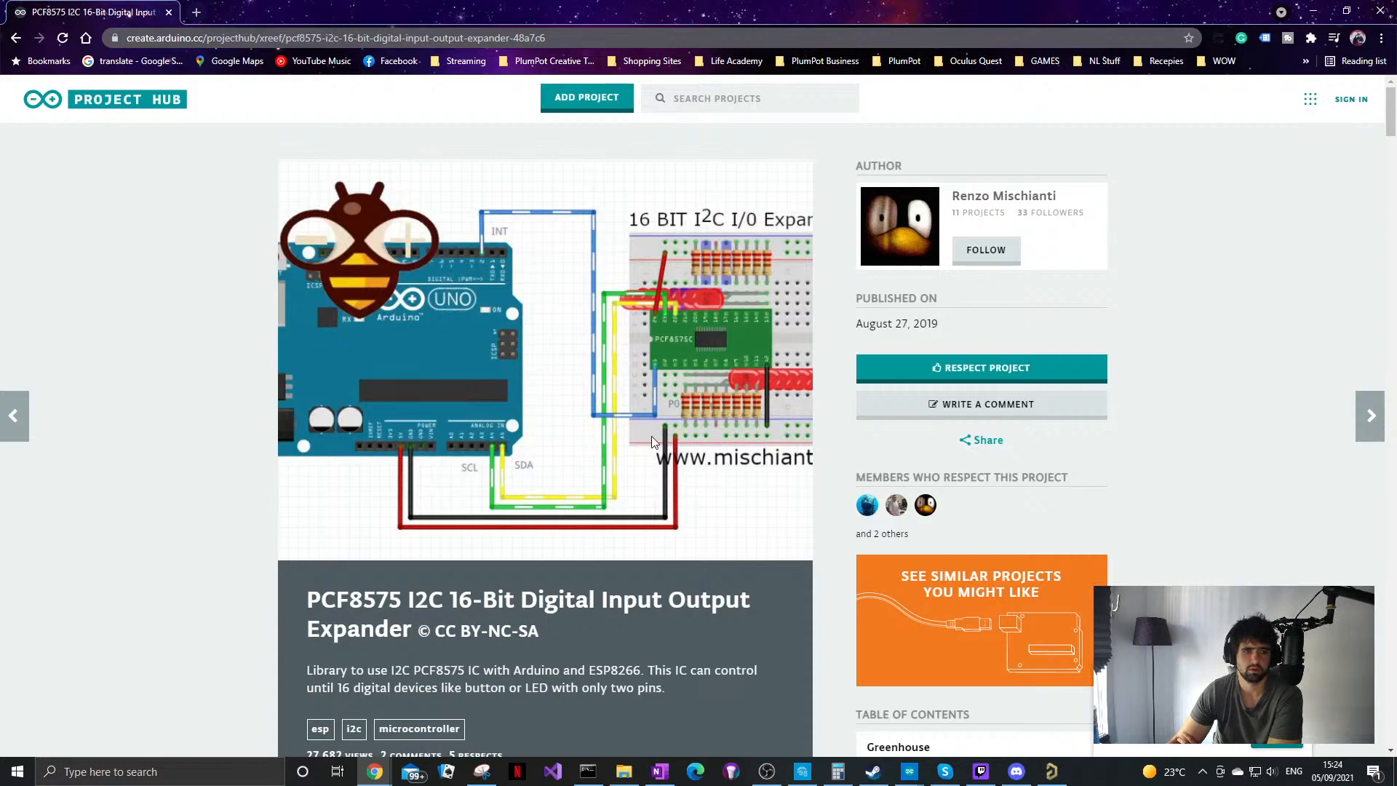
scroll(490, 711, down, 2)
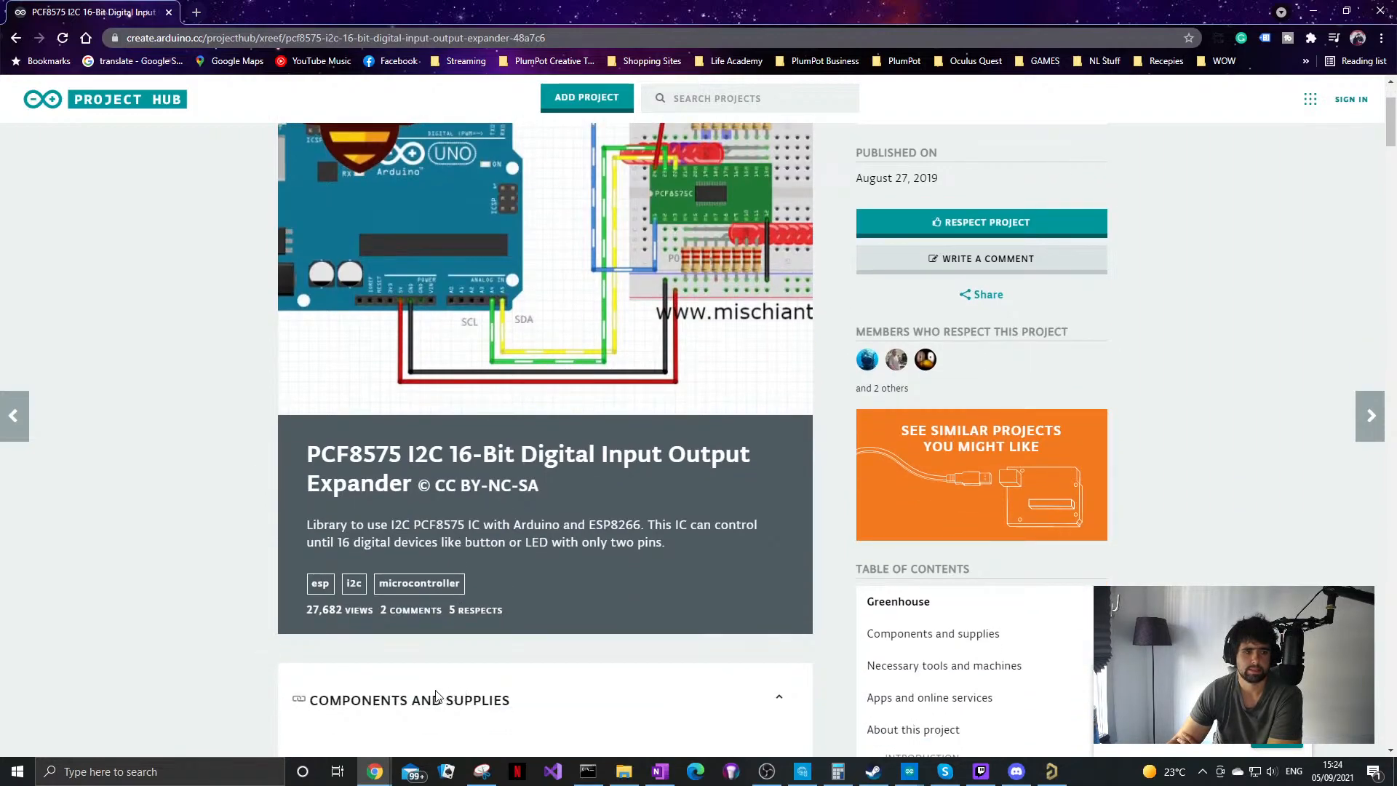
scroll(513, 560, down, 2)
scroll(509, 557, up, 2)
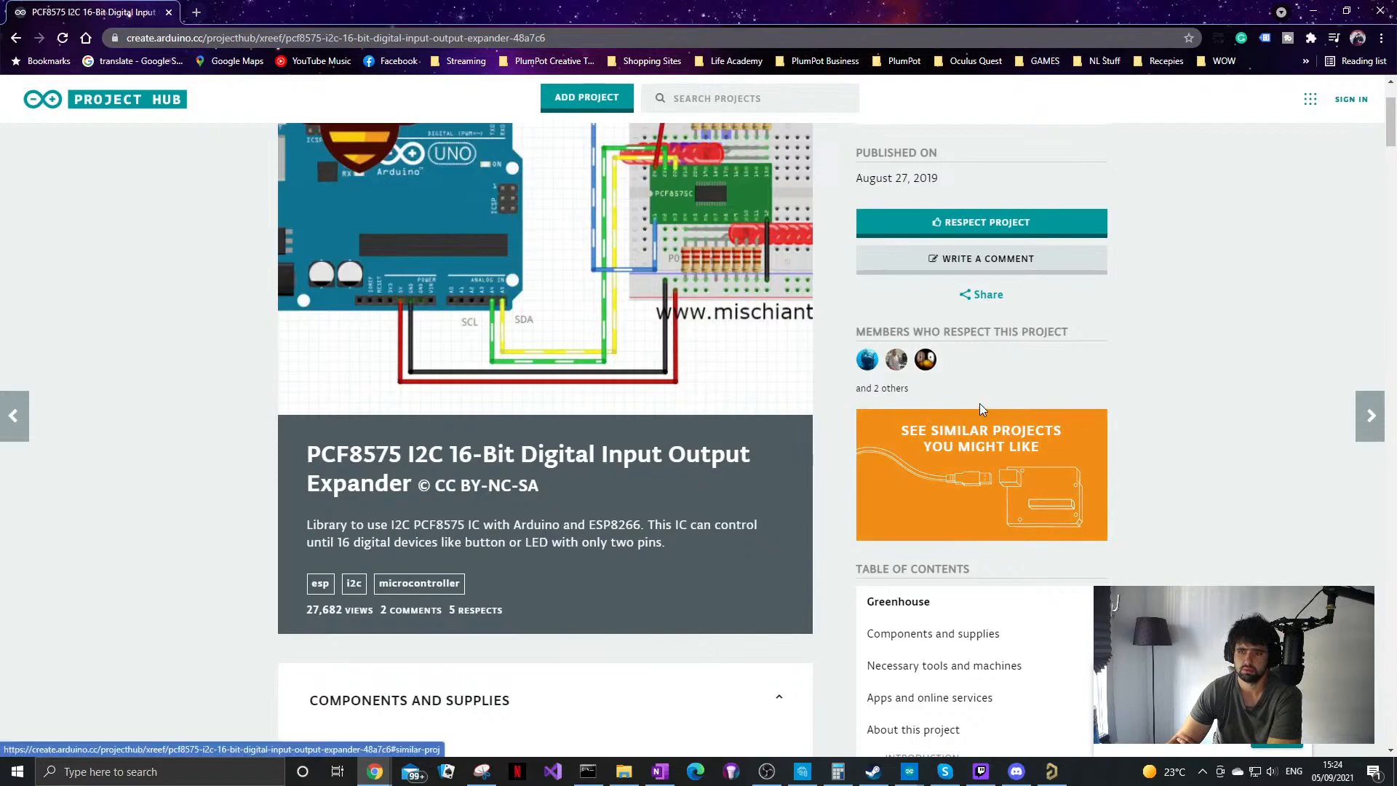
scroll(571, 435, up, 2)
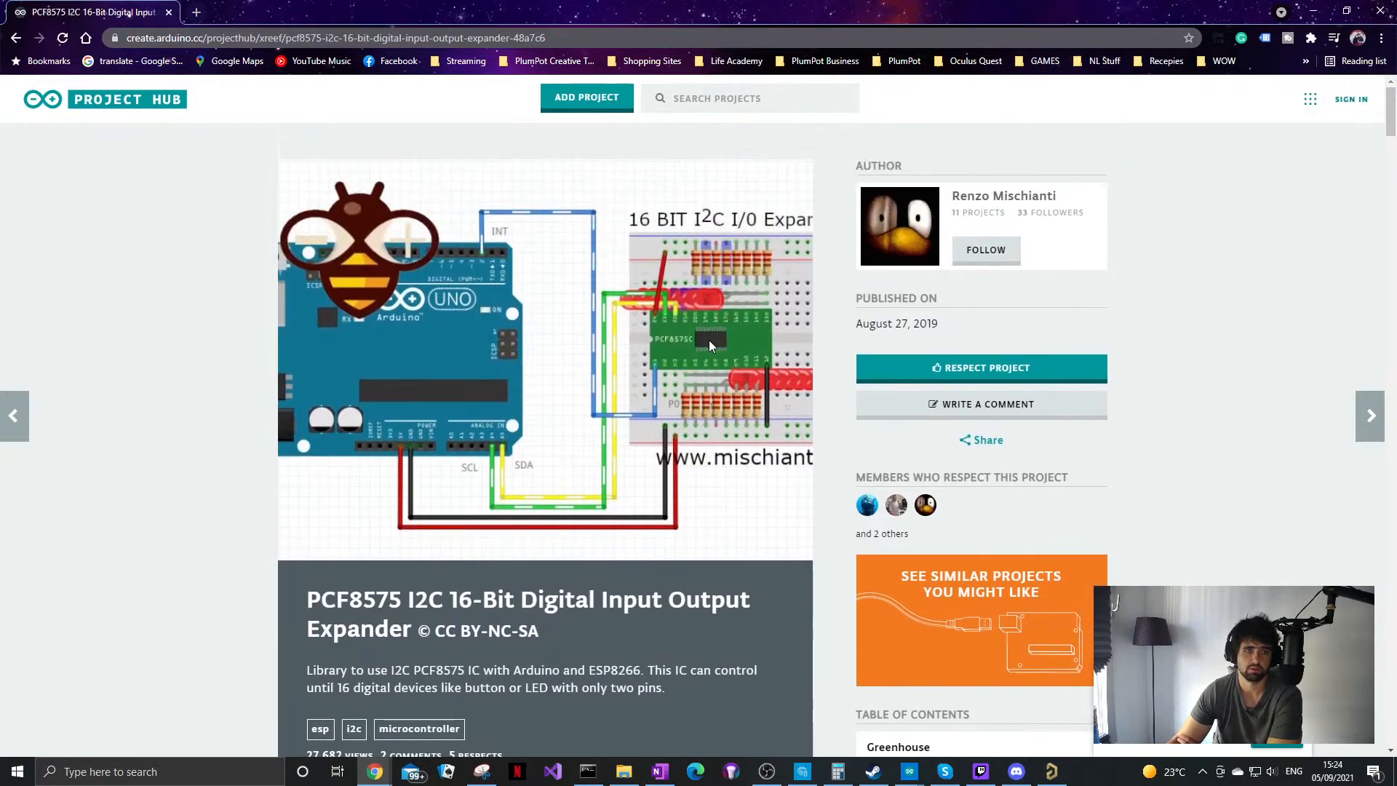
scroll(579, 452, down, 4)
scroll(579, 452, up, 4)
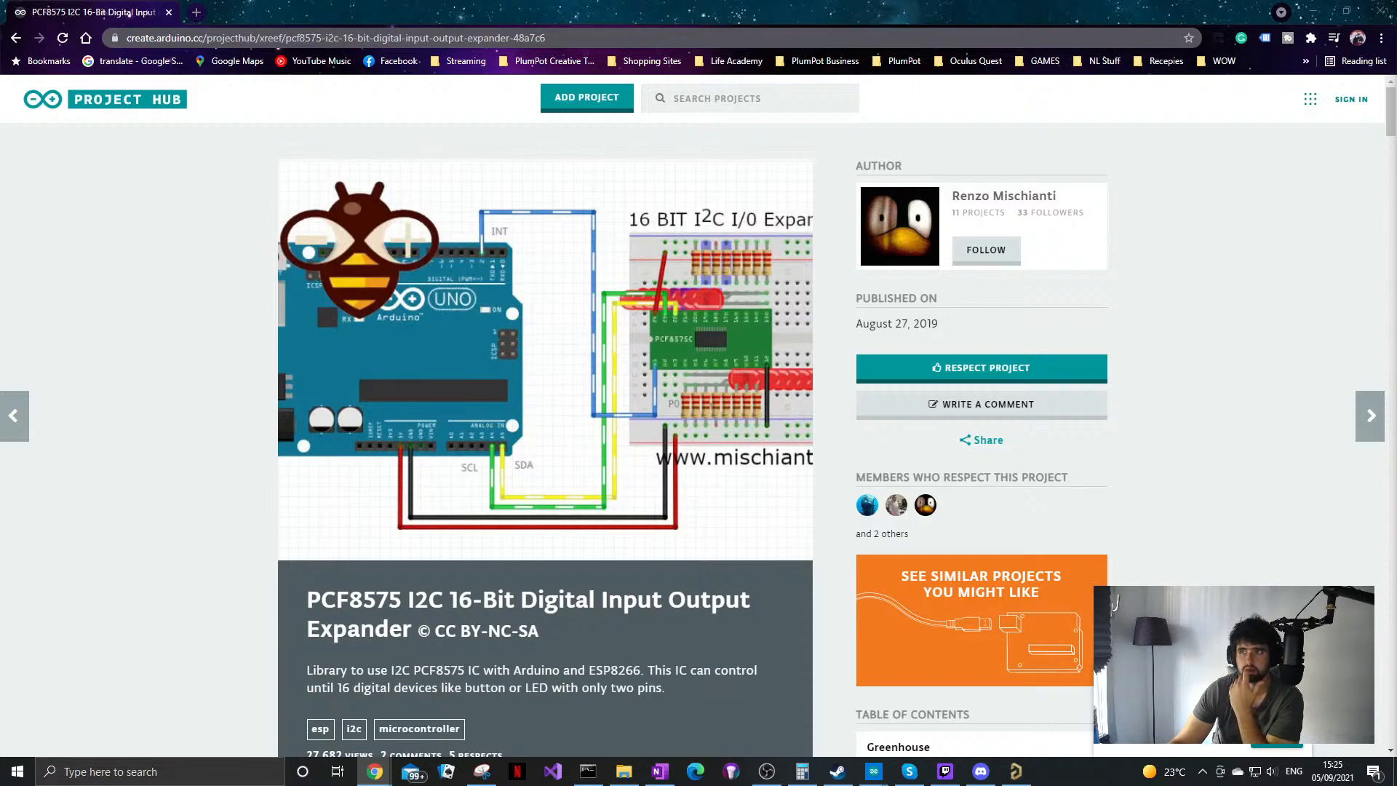
Step: Bring over the browser window with the gpib image search, browse its connector and adapter pictures, and move the window away
drag(1393, 204, 767, 183)
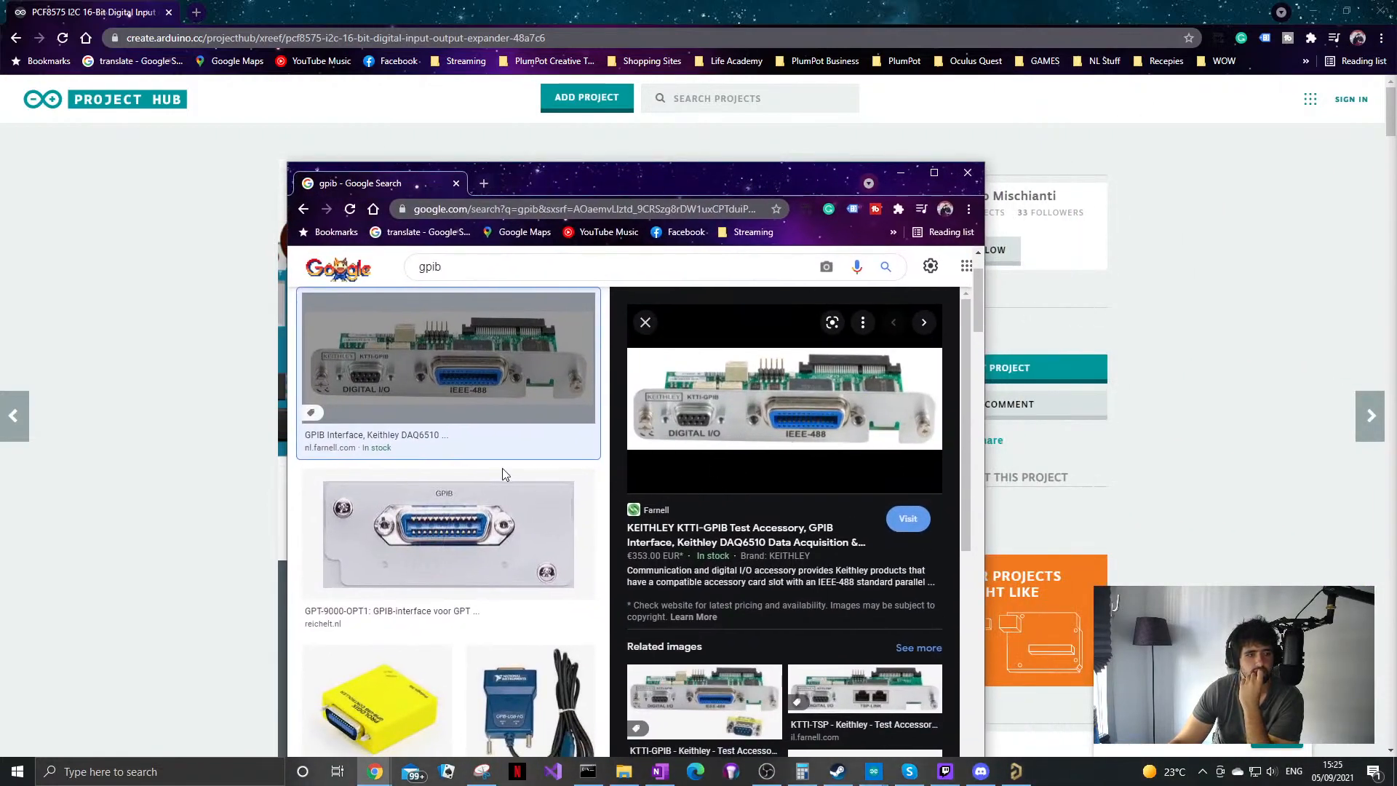
scroll(448, 495, down, 10)
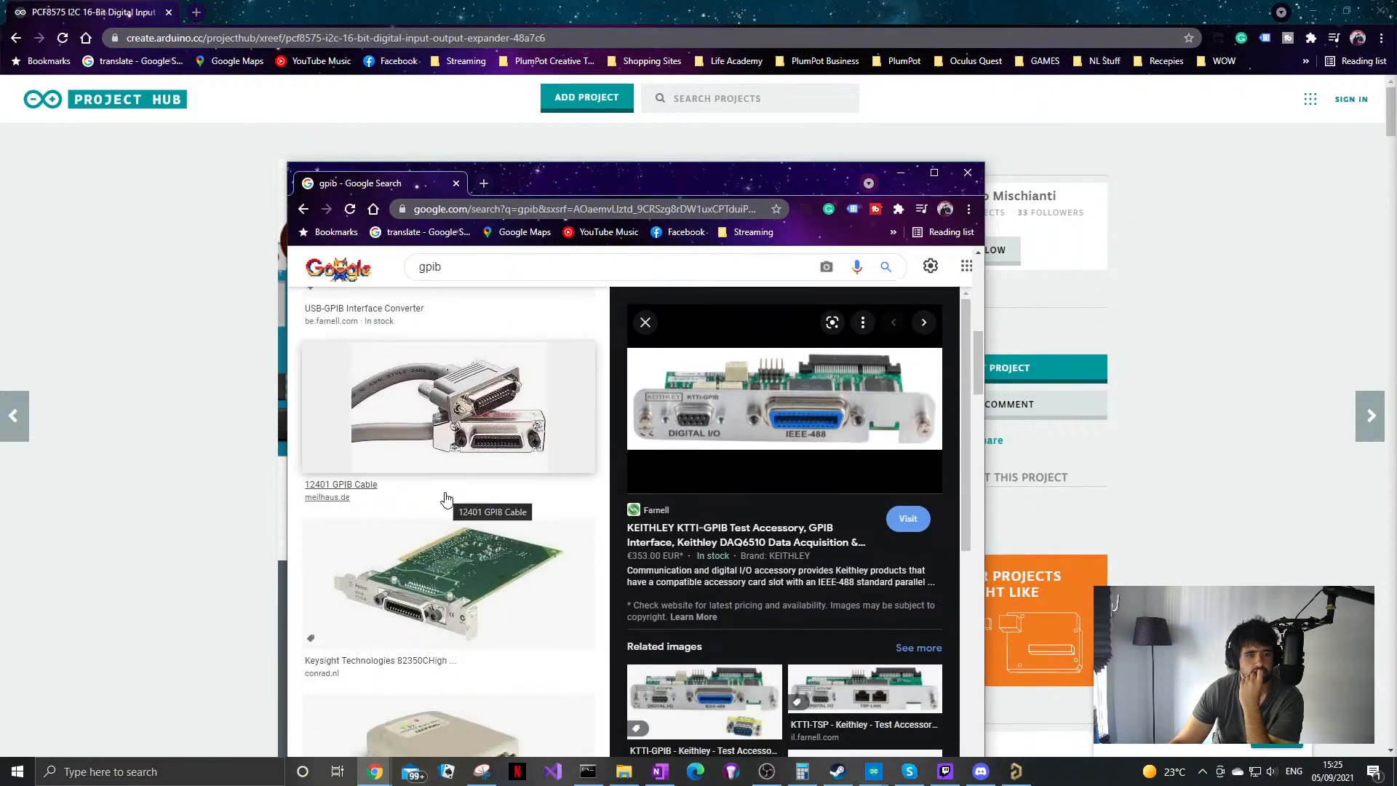
scroll(448, 509, down, 4)
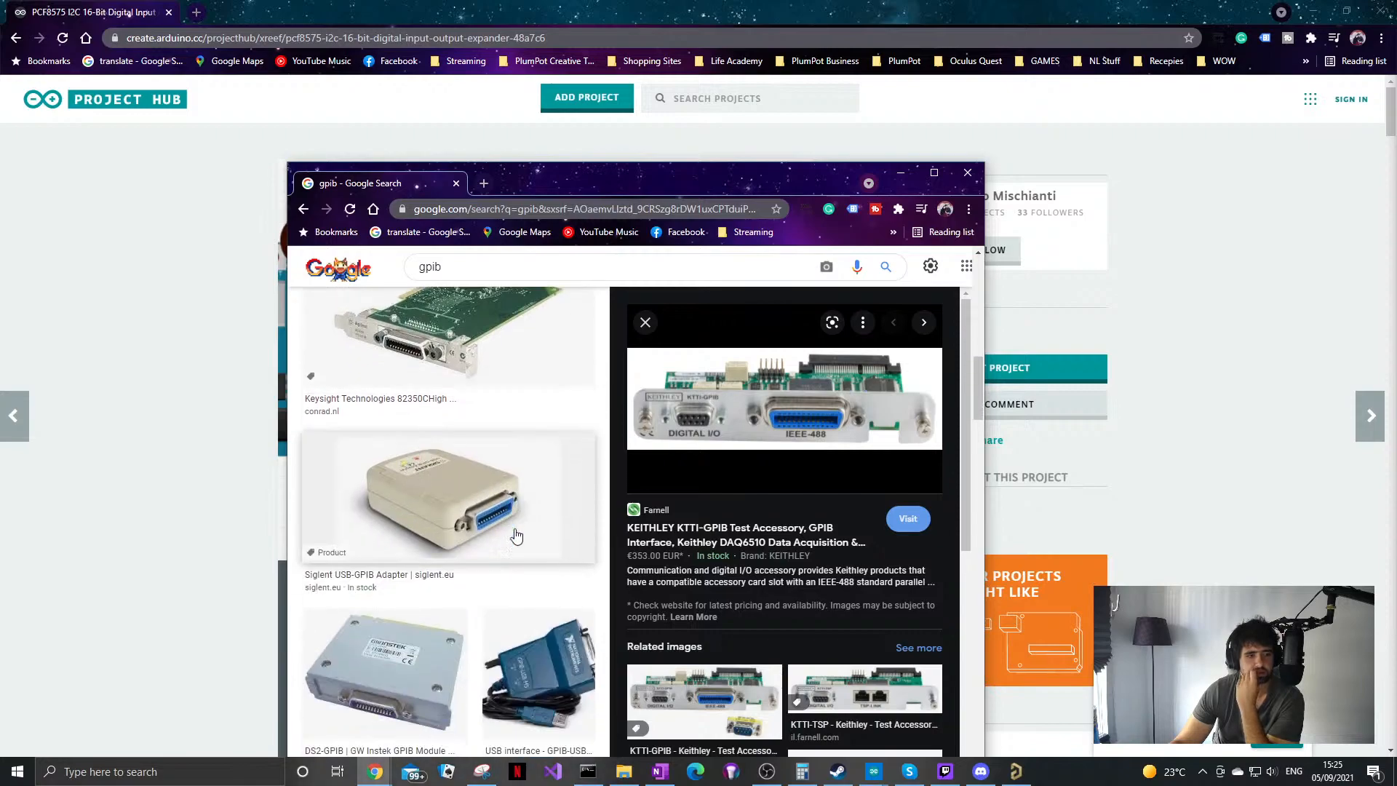
scroll(513, 542, down, 5)
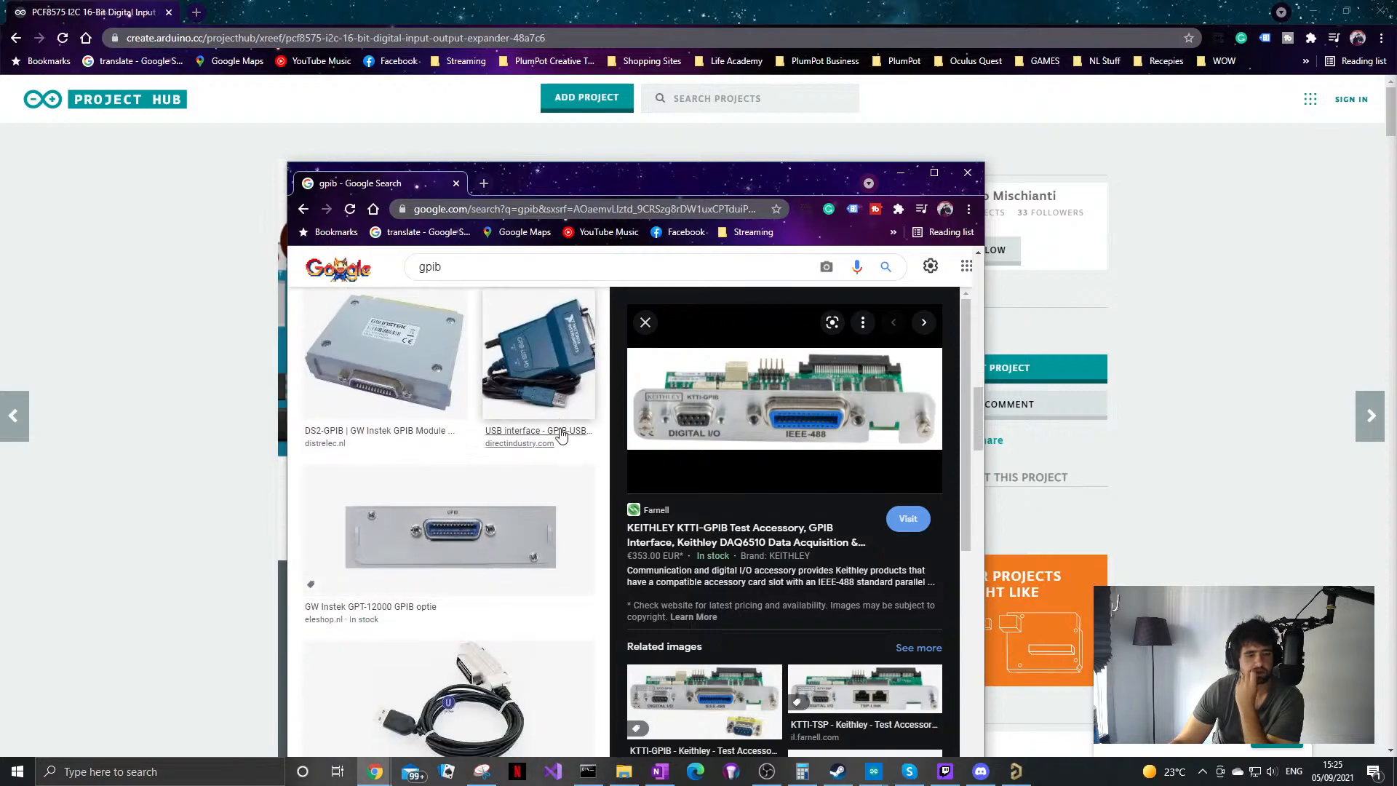
scroll(533, 509, down, 8)
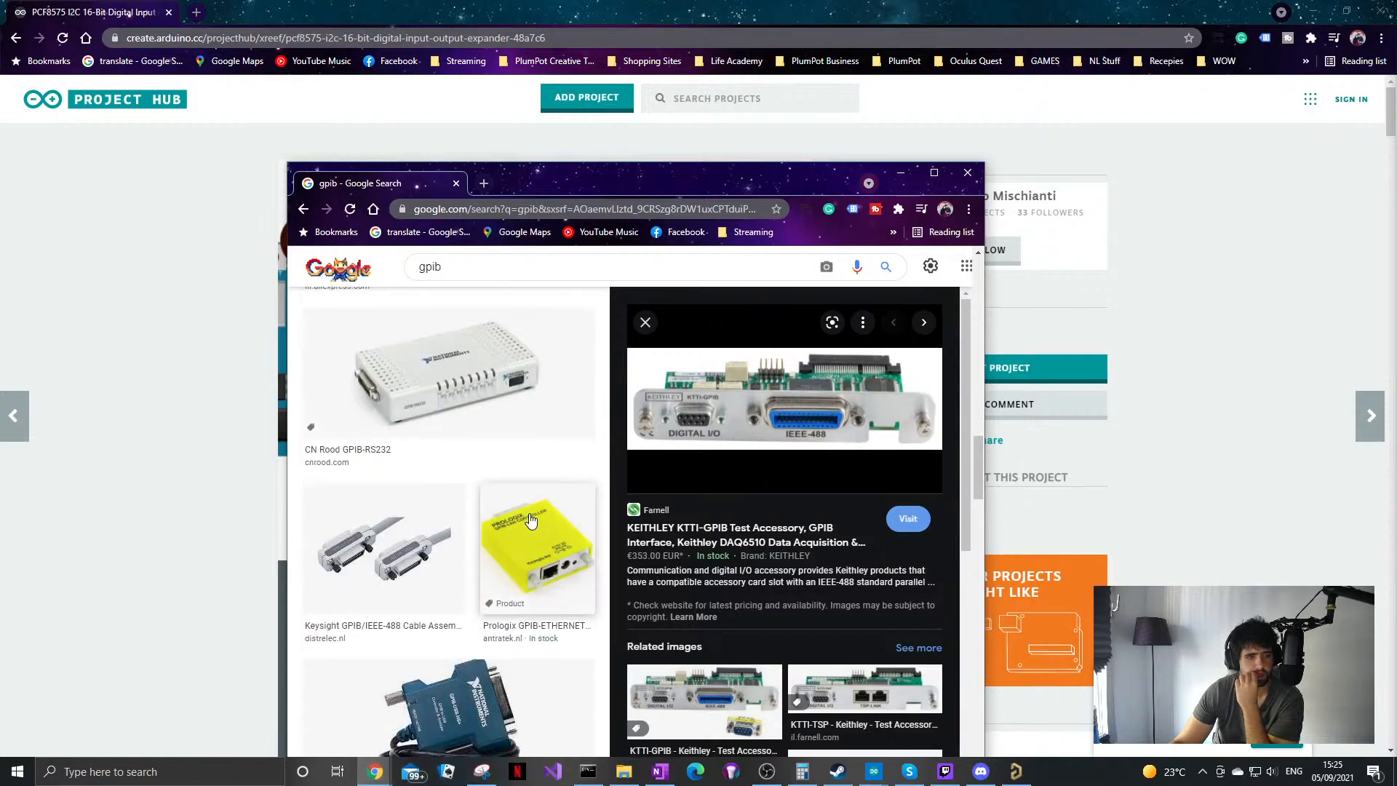
scroll(429, 533, down, 4)
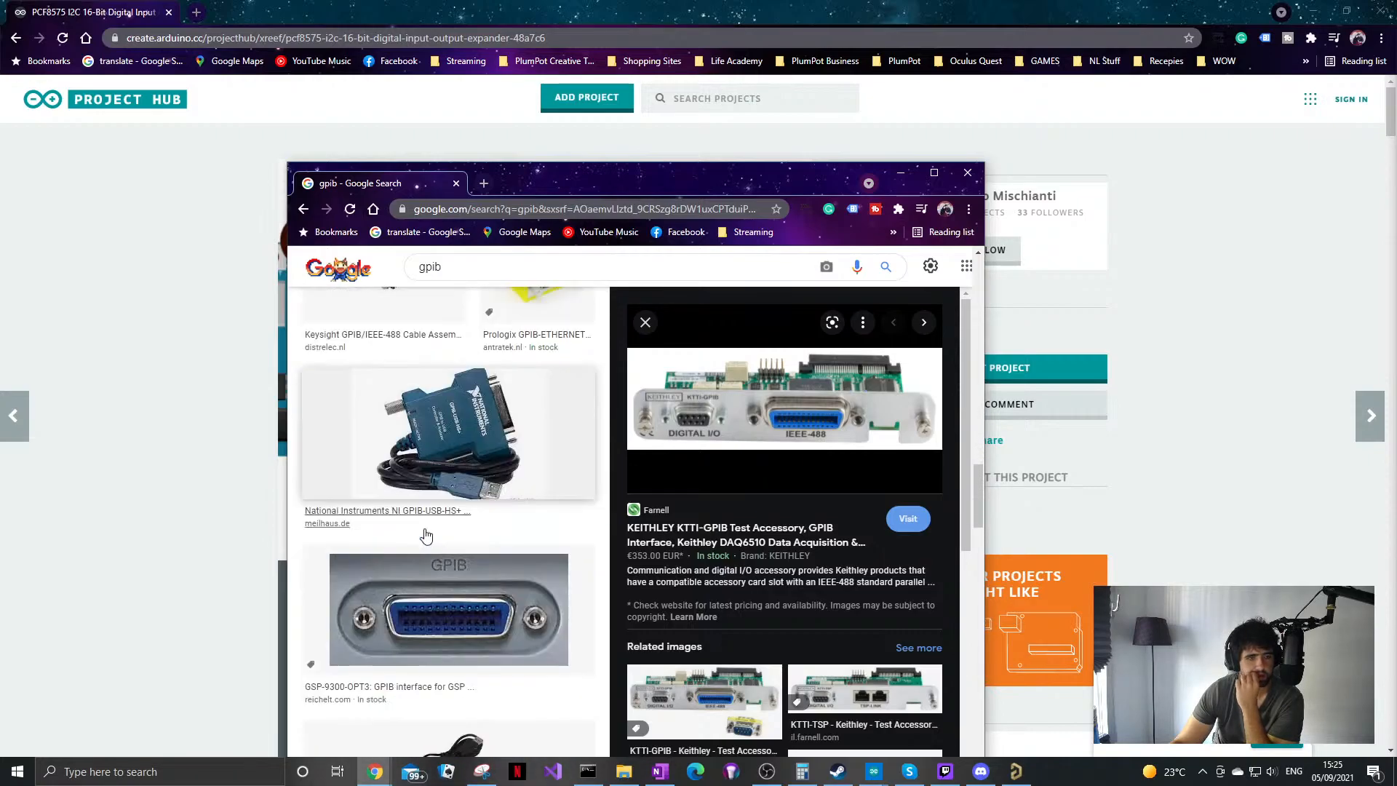
scroll(561, 460, up, 12)
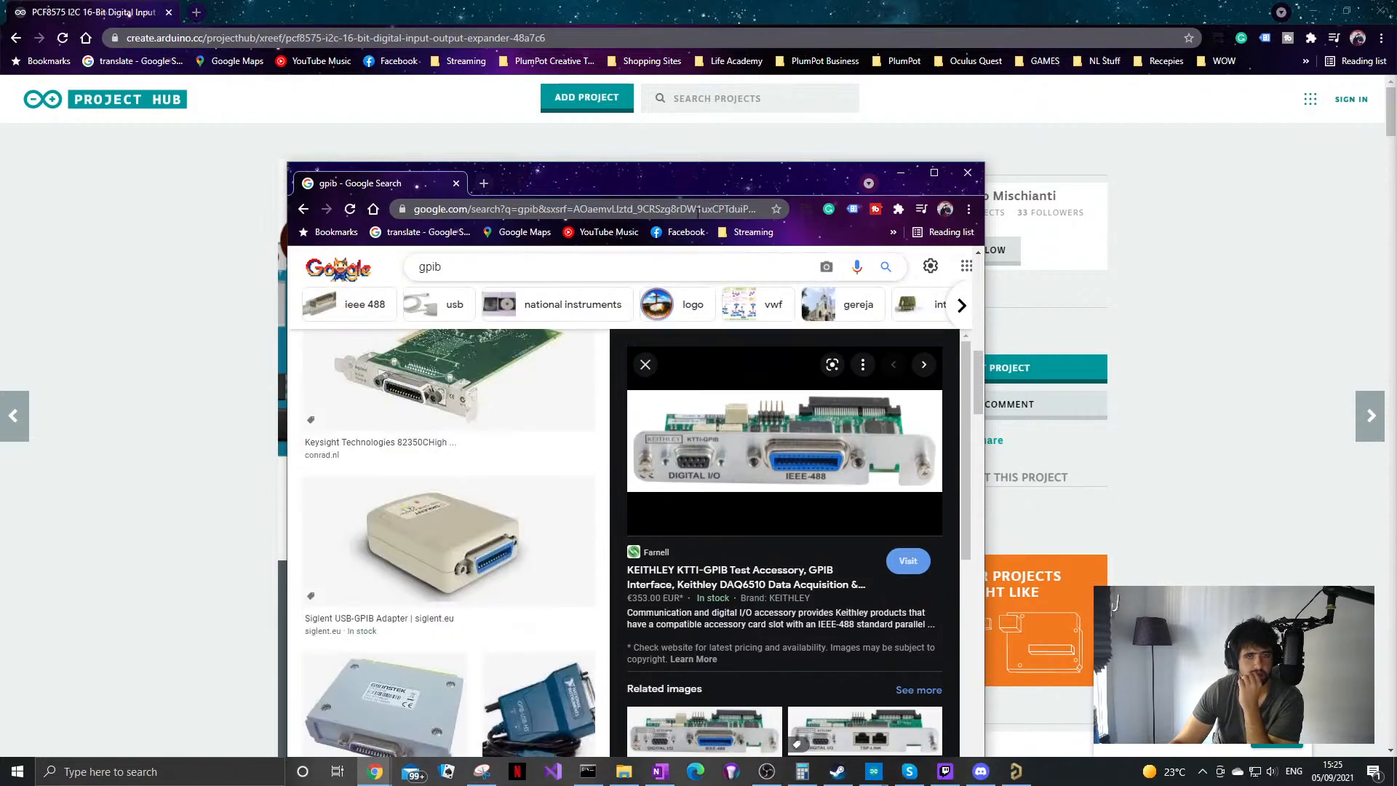
drag(747, 159, 884, 156)
click(1057, 150)
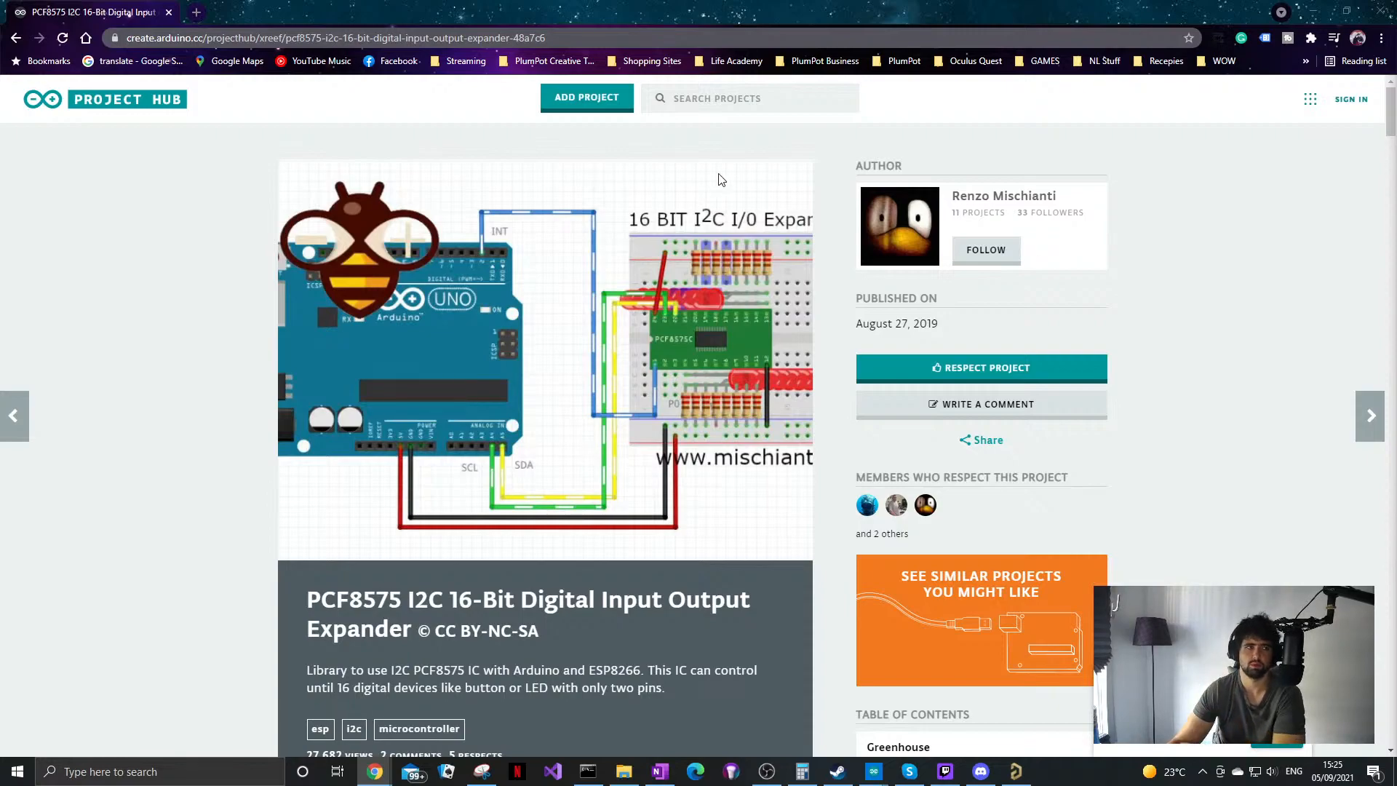
Step: Return to Altium Designer and expand the project's PCB and schematic library folders
click(1313, 10)
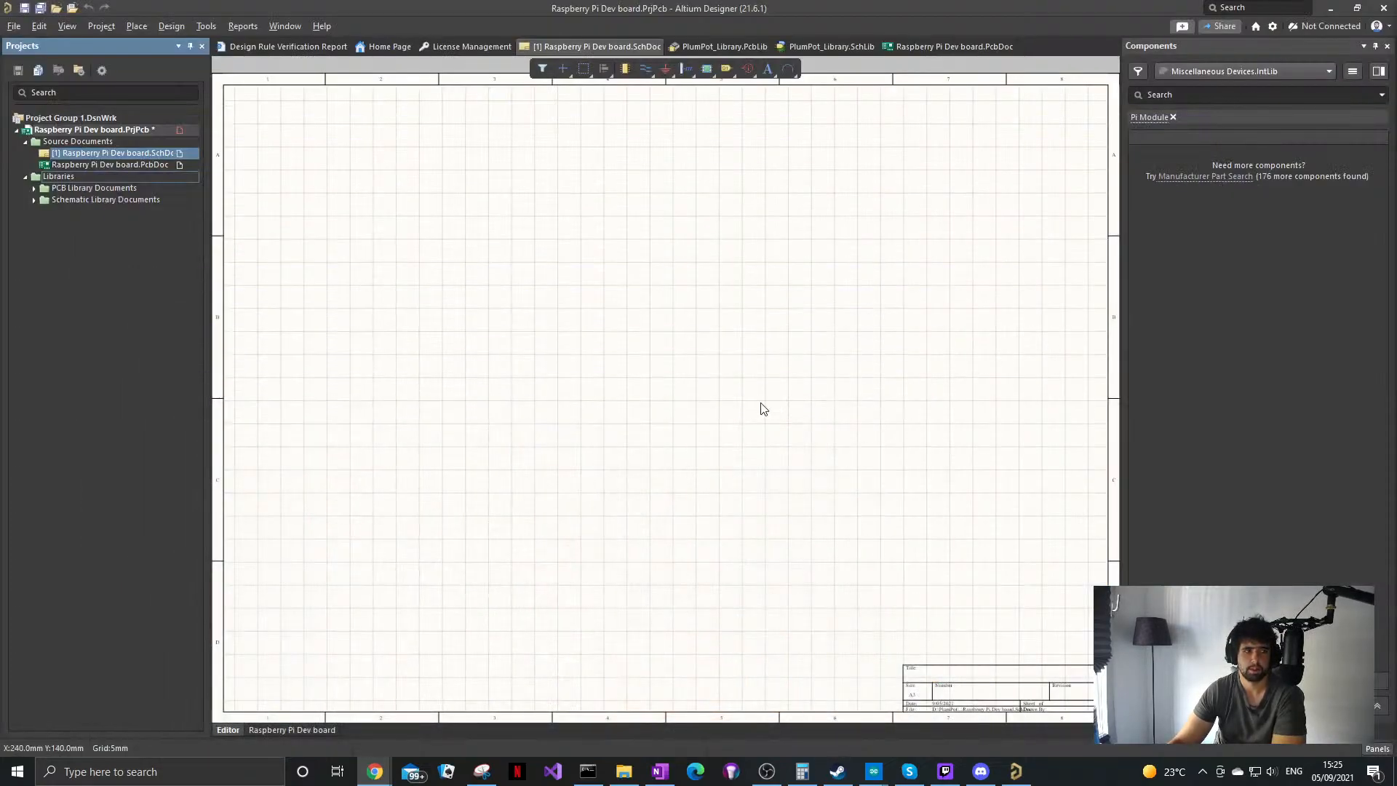
click(34, 187)
click(33, 211)
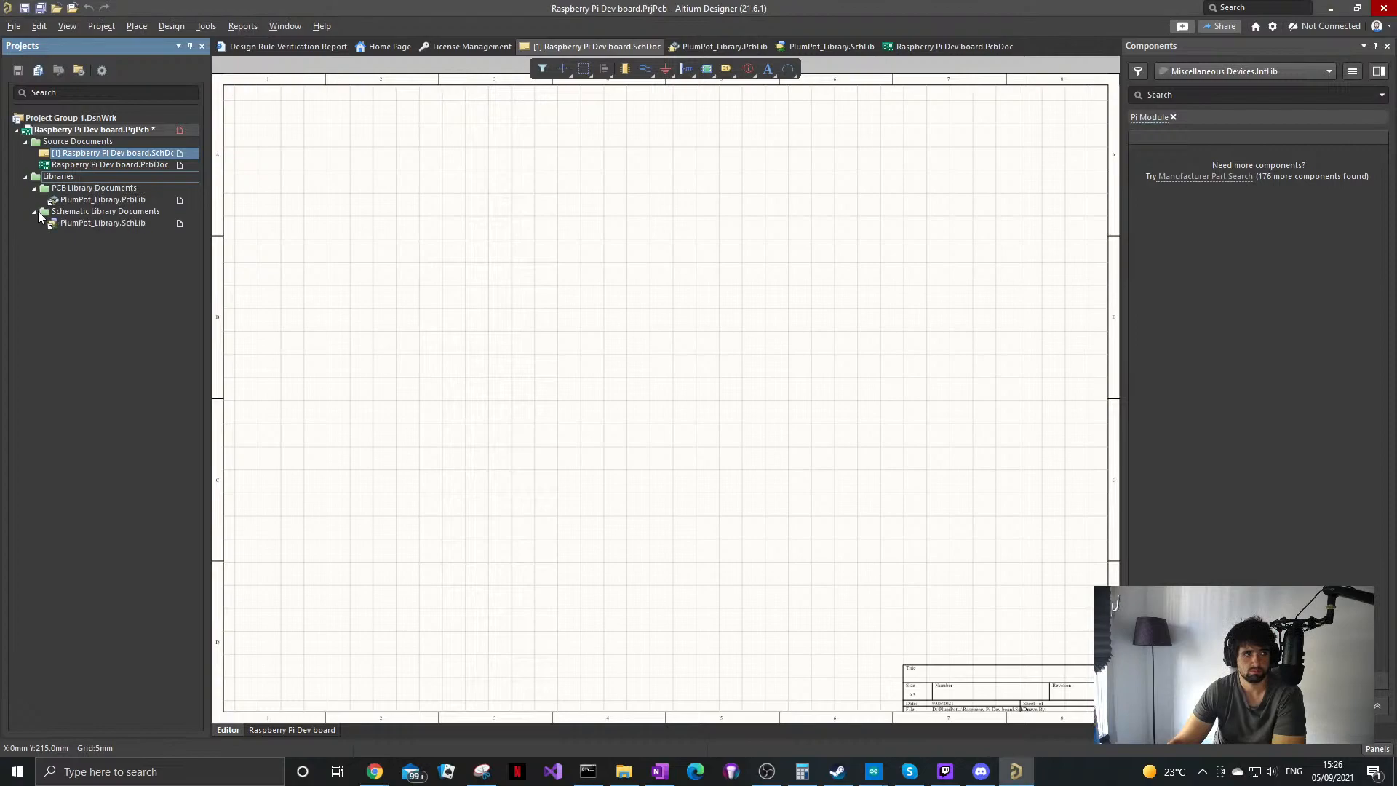
Step: Open PlumPot_Library.SchLib from the project and show its list of schematic components
double_click(102, 222)
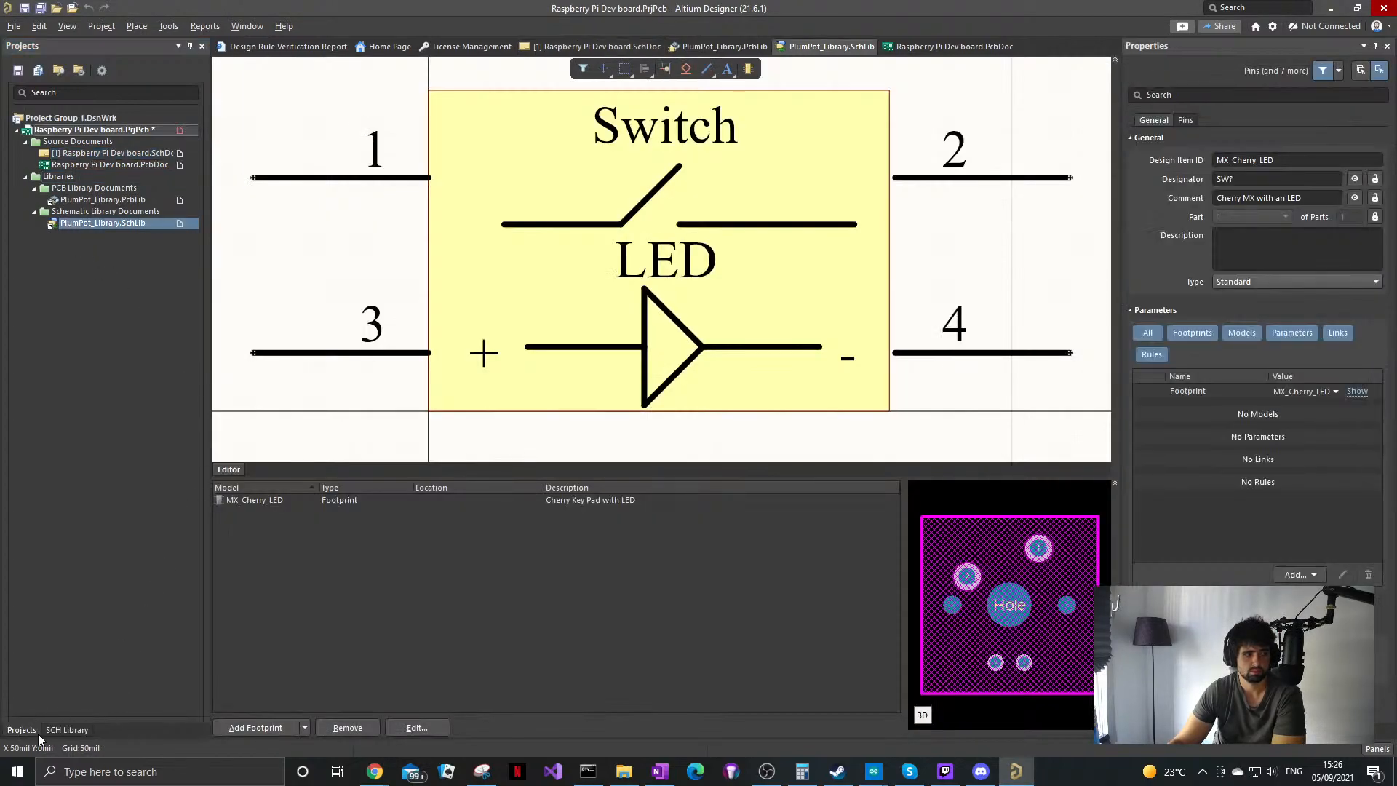
click(57, 730)
right_click(99, 243)
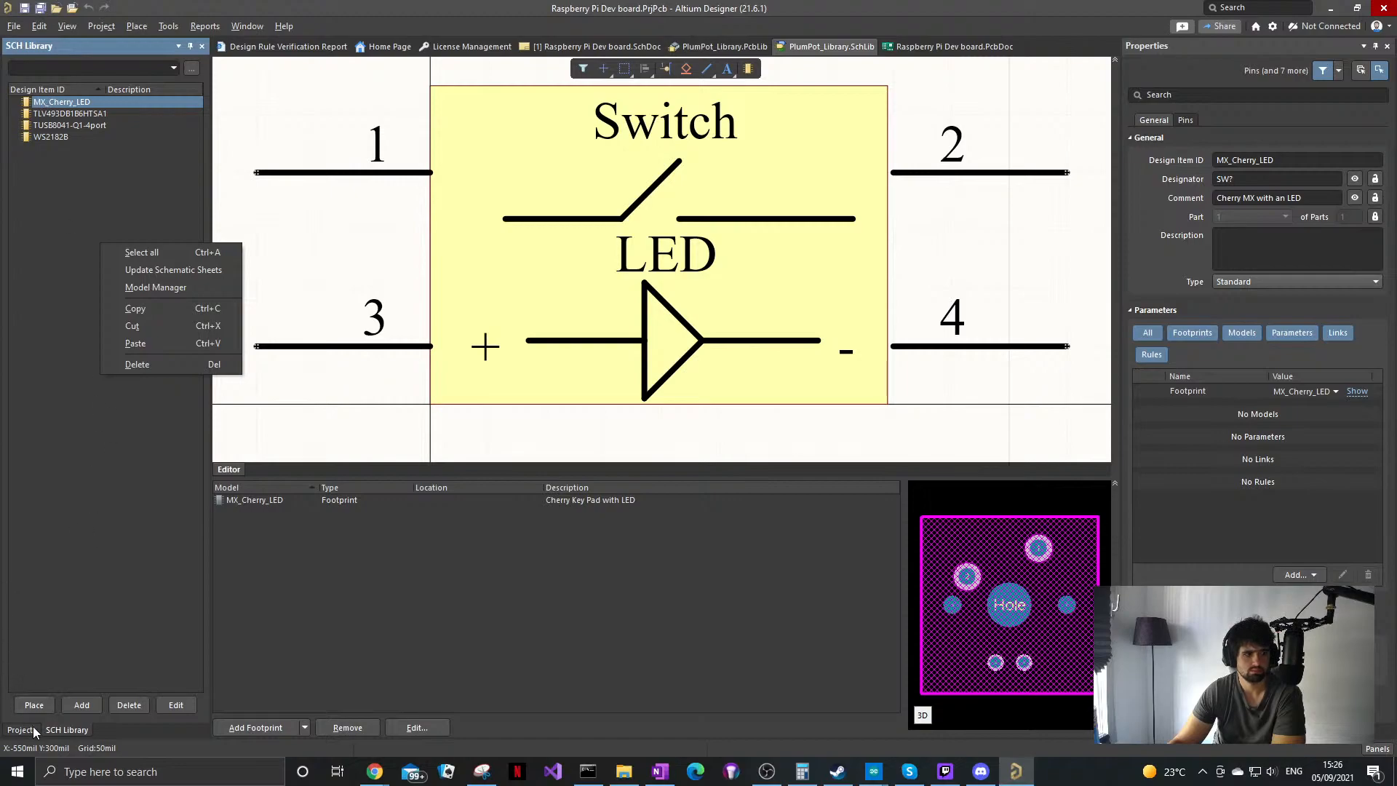
Step: Add a new component with the design item ID "Pi Comp Module" to the schematic library
click(82, 704)
click(81, 704)
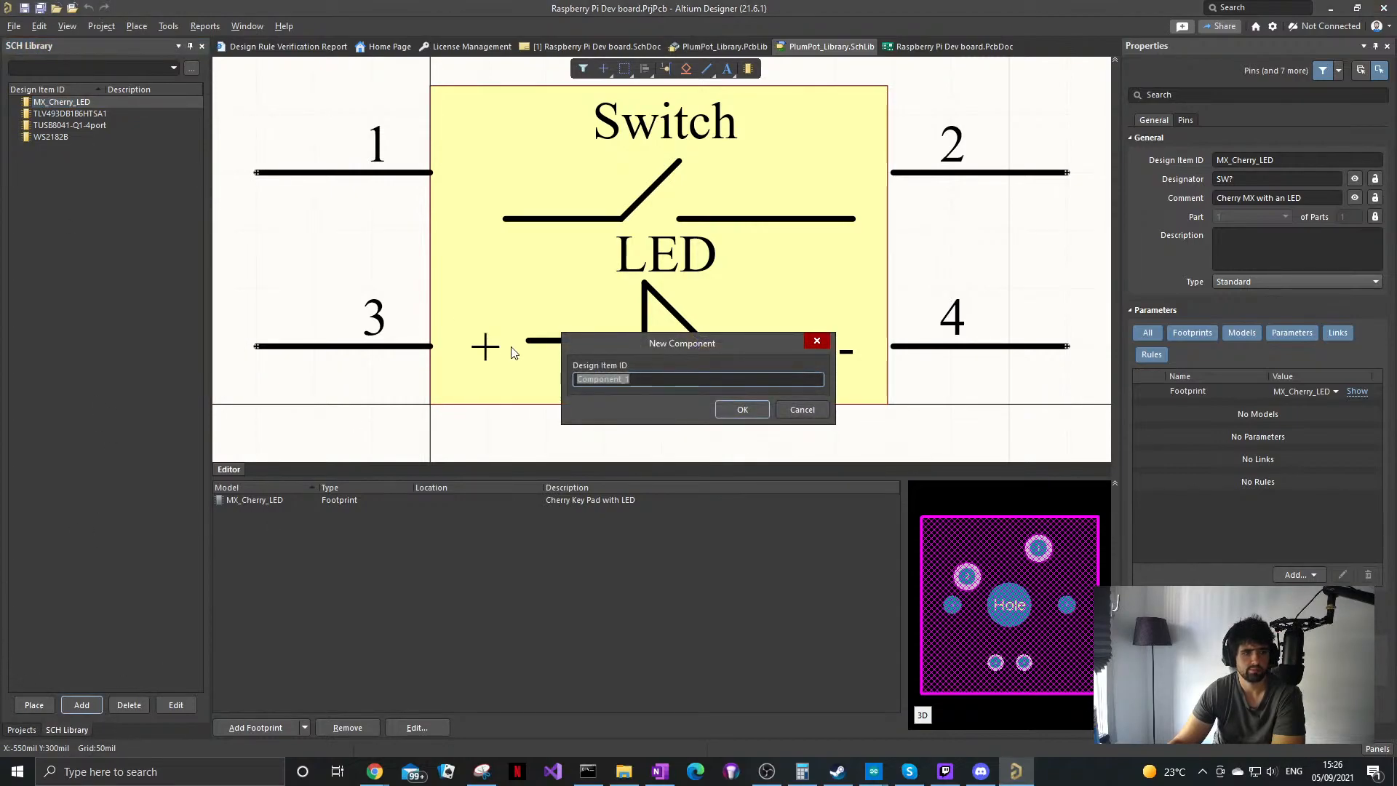
text(Pi Mod)
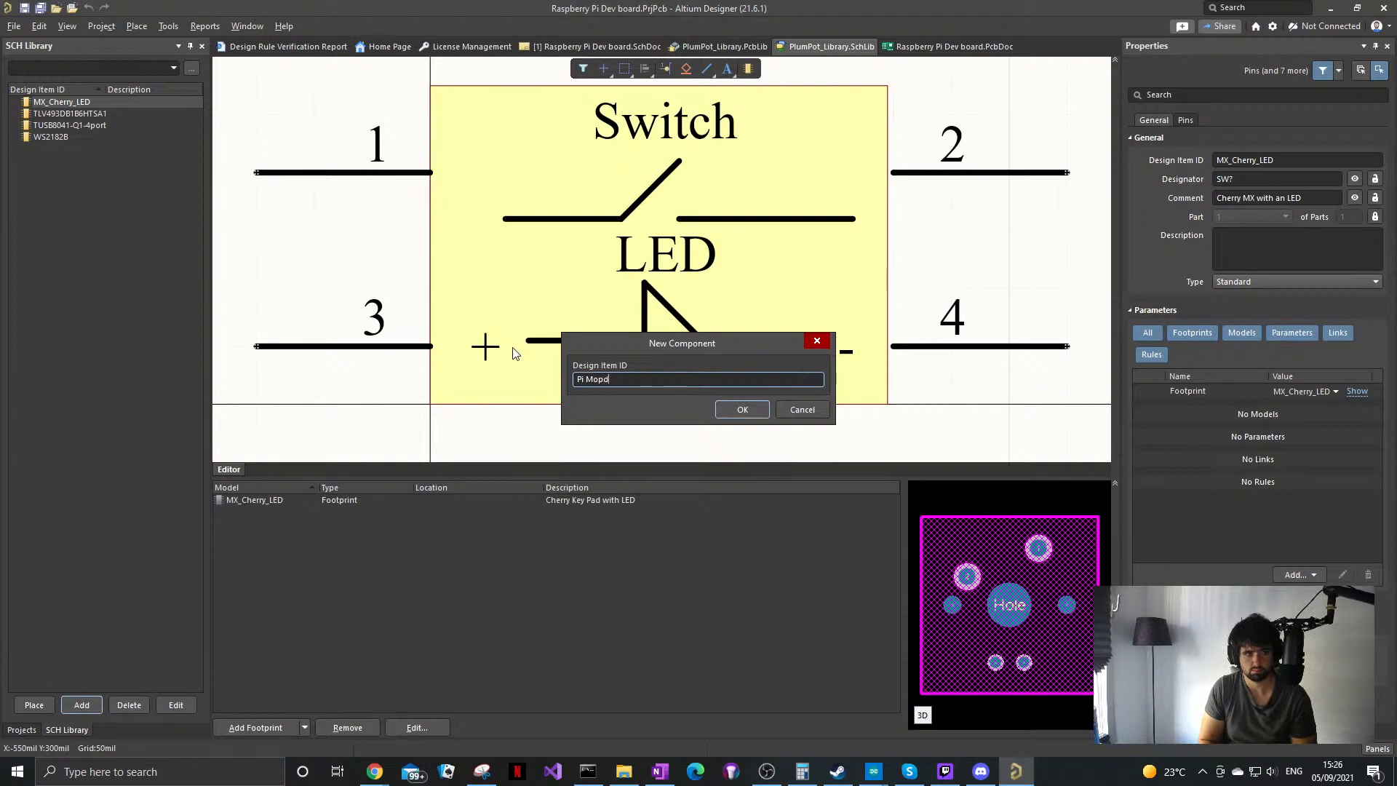
text(ule)
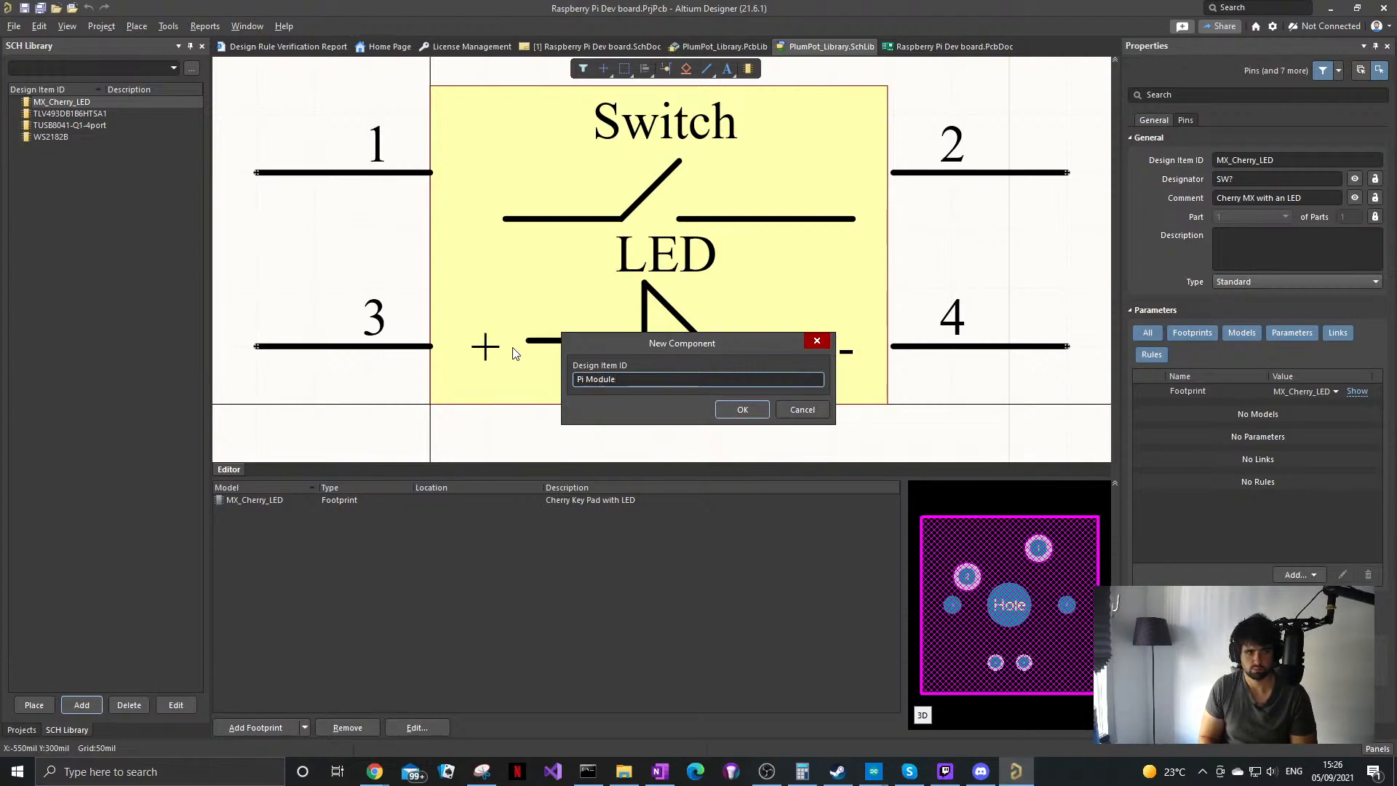
key(ctrl+Left)
text(Comp)
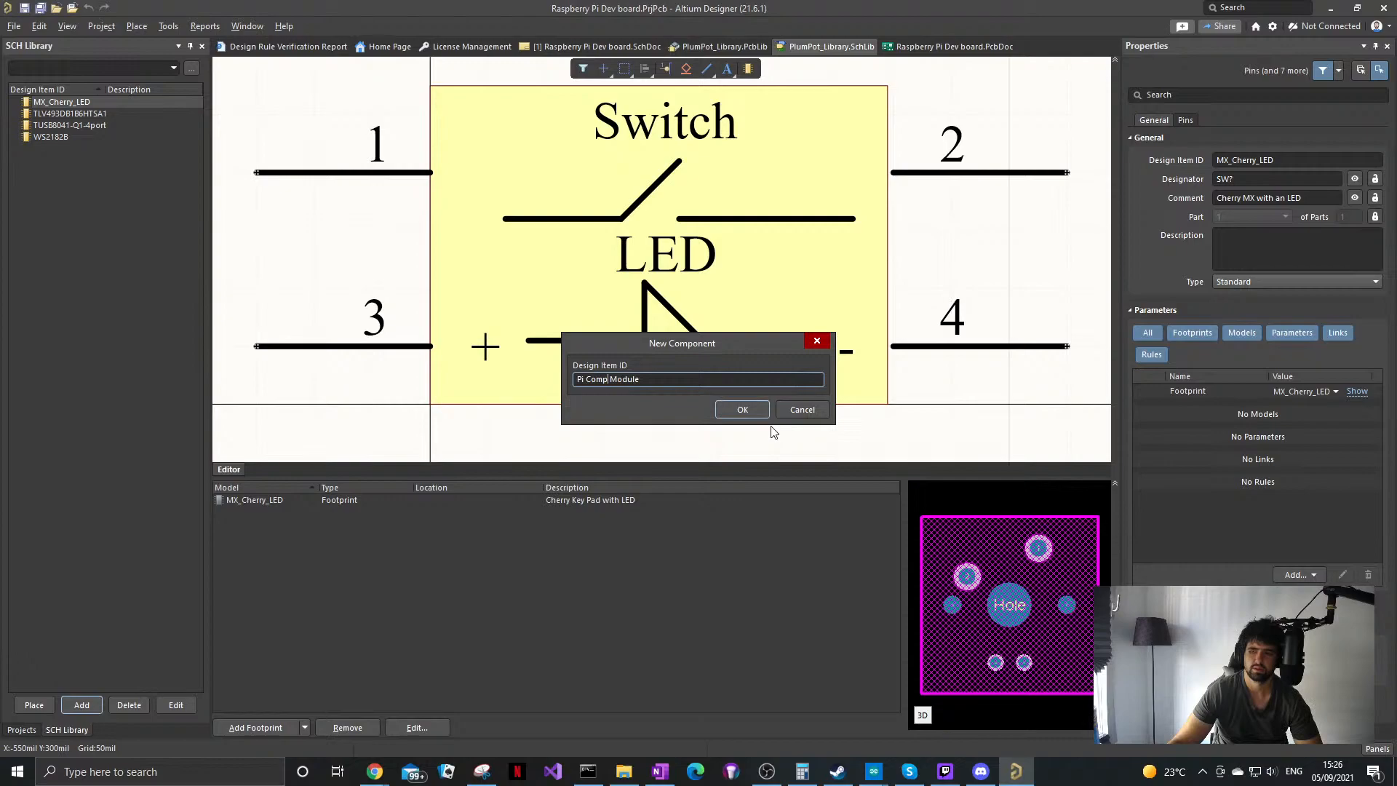
click(756, 407)
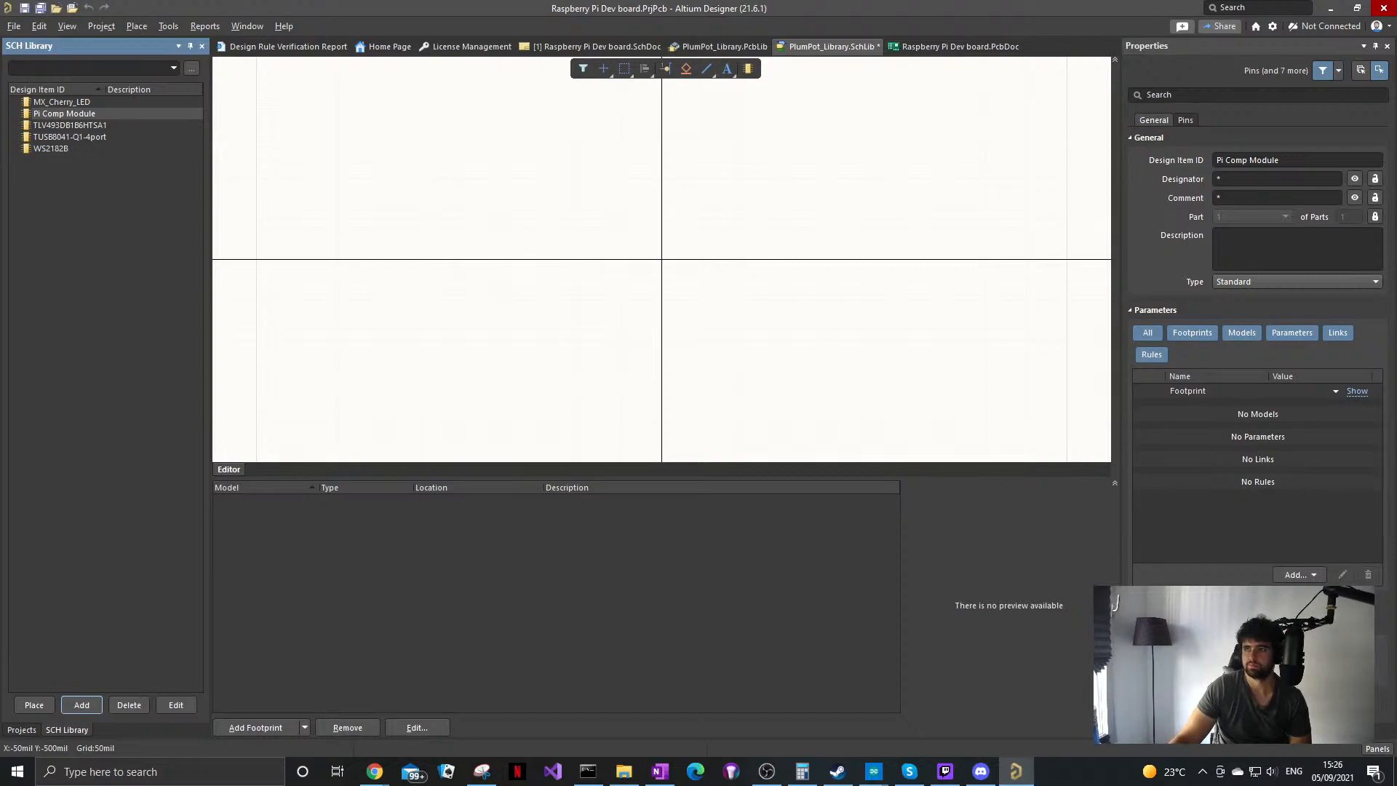
Step: Switch to the RS product page for the Raspberry Pi Compute Module in Chrome and open the "Datasheet CM4 Modules" PDF
mouse_move(374, 771)
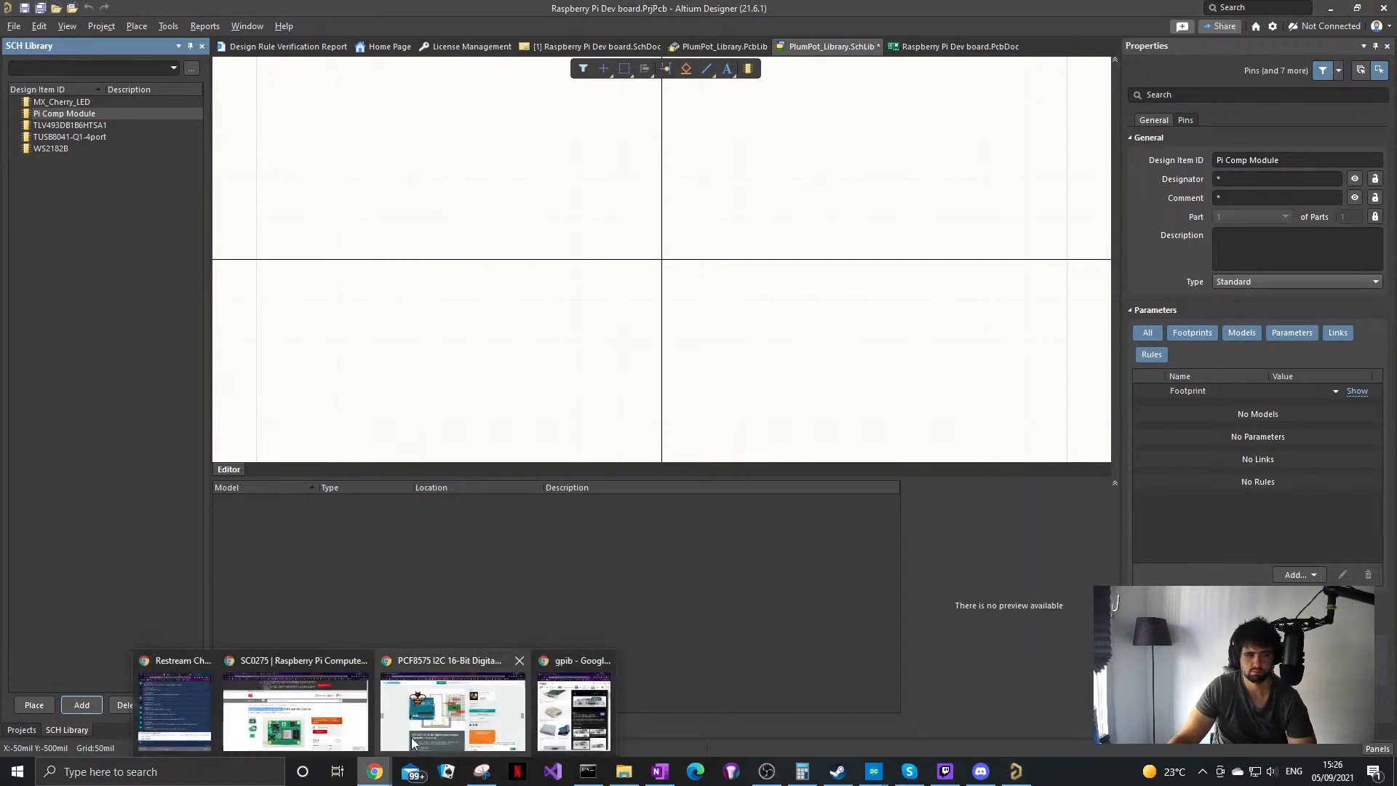
click(337, 712)
scroll(557, 510, down, 9)
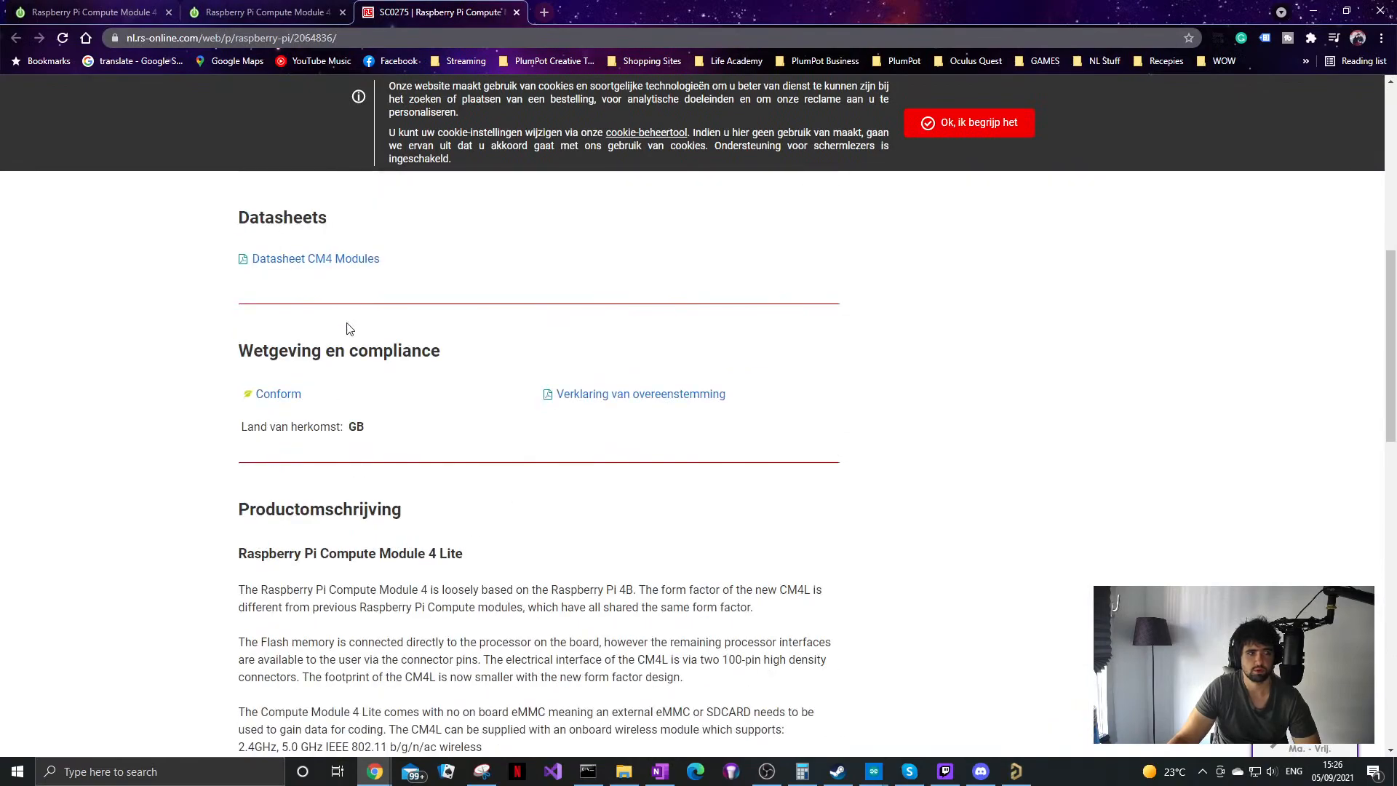
click(345, 260)
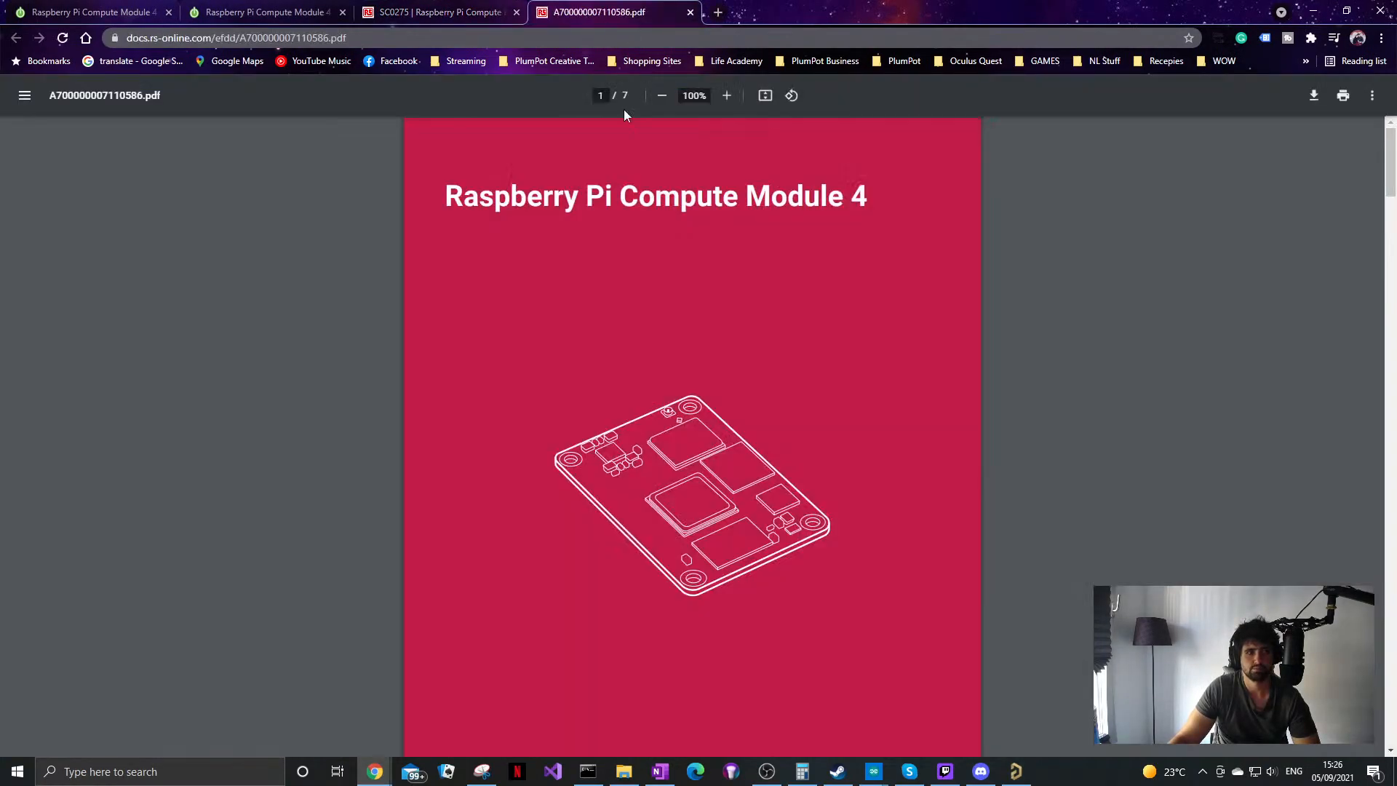
Step: Examine the CM4 product brief for pin information, covering its specification, physical specifications, pricing and photo pages
scroll(577, 320, down, 5)
scroll(580, 320, down, 15)
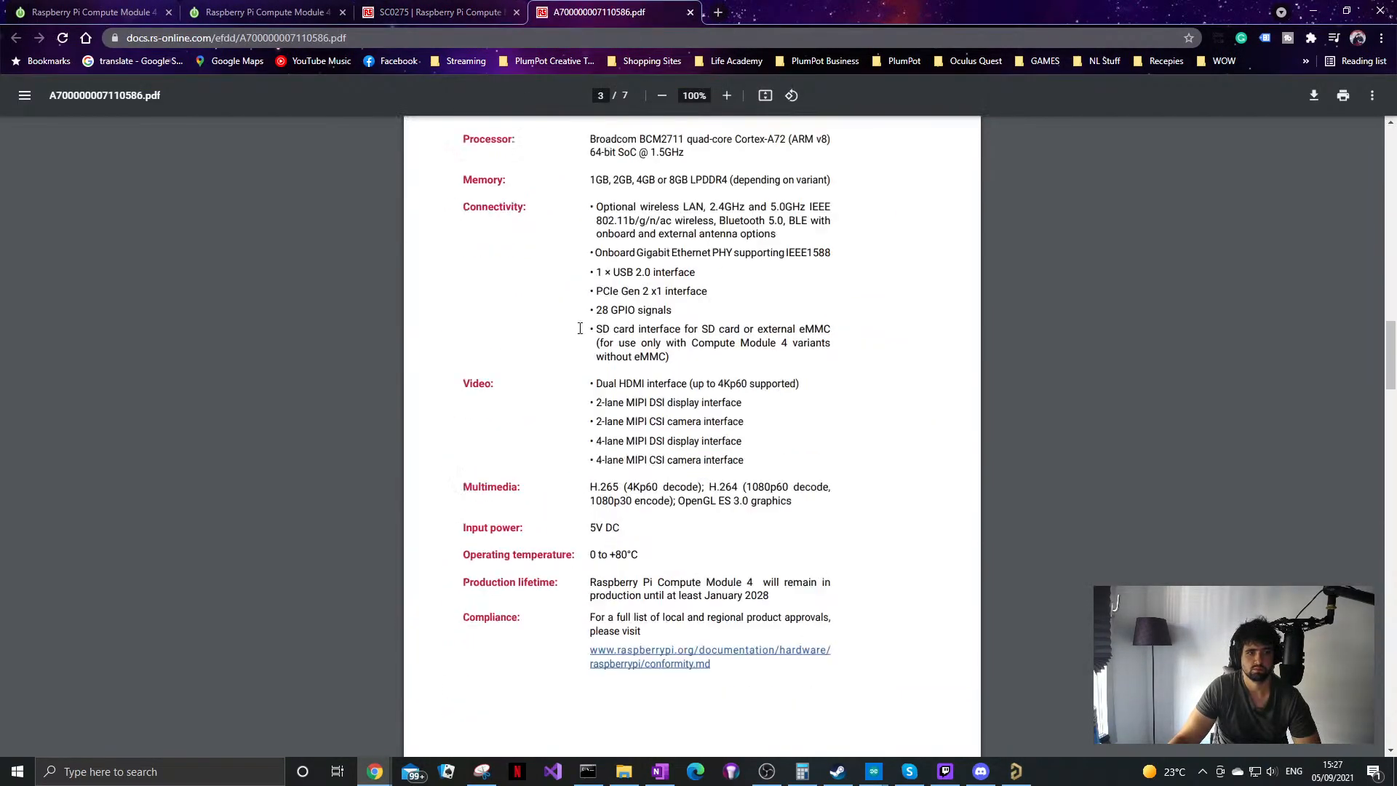
scroll(581, 333, up, 1)
scroll(580, 333, down, 14)
scroll(580, 320, up, 4)
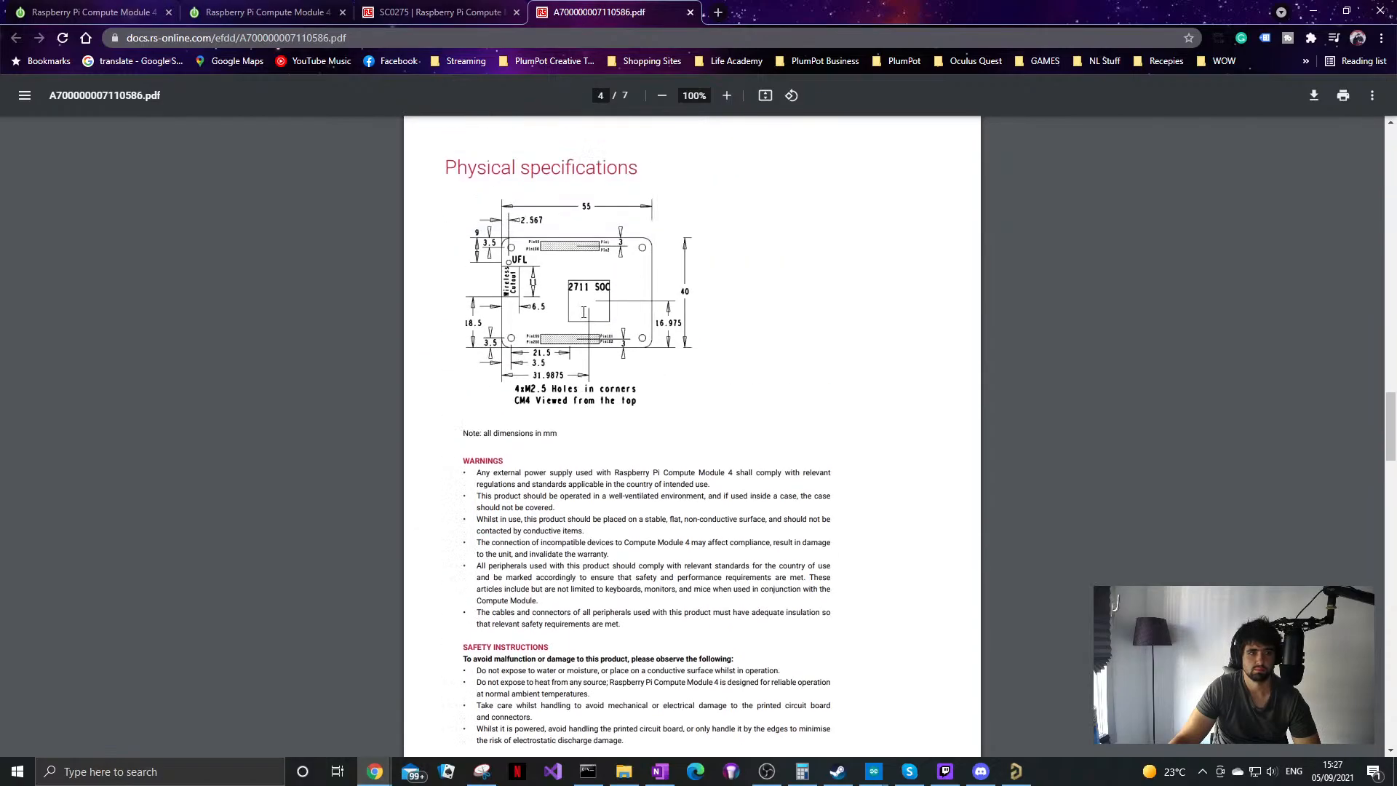
scroll(580, 309, down, 10)
scroll(550, 458, up, 2)
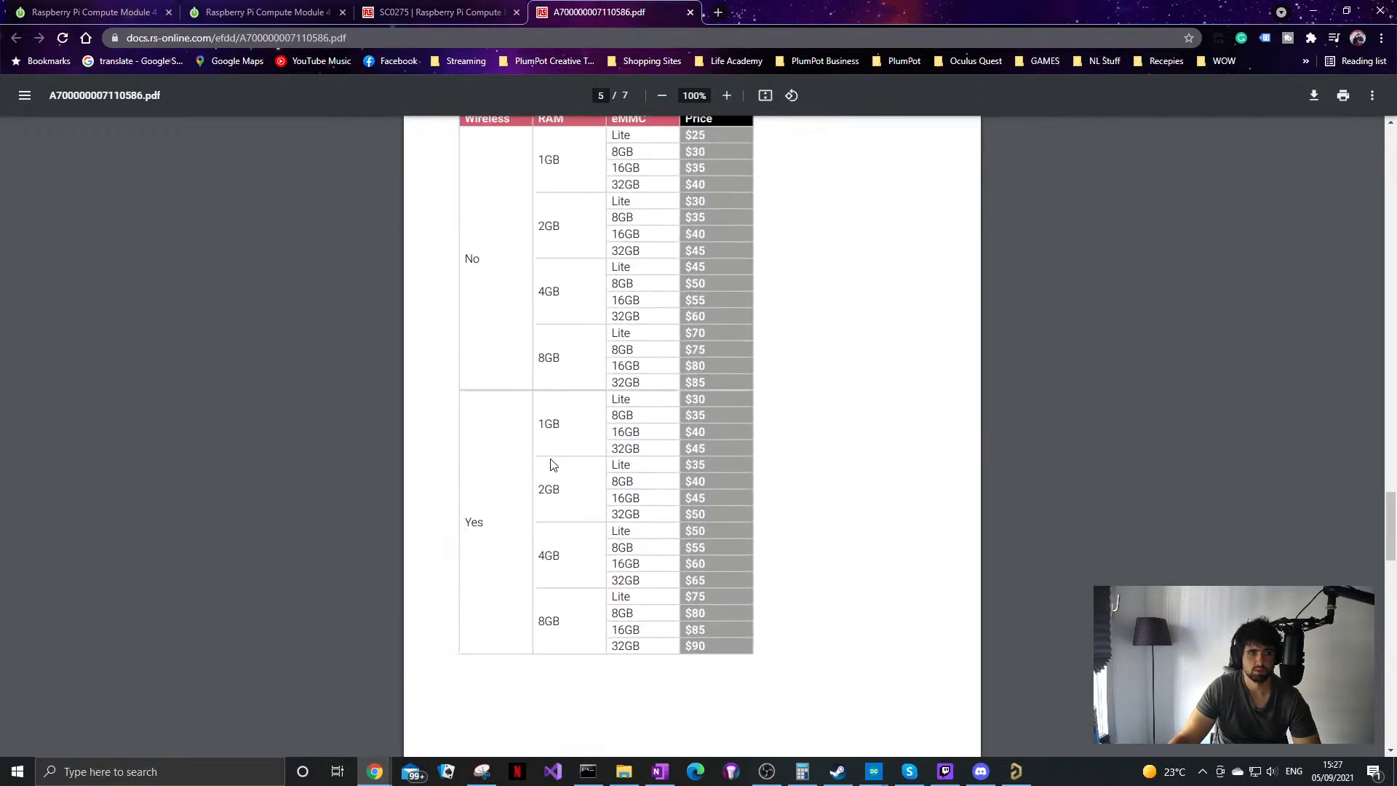
scroll(550, 466, down, 10)
scroll(550, 467, down, 6)
scroll(552, 469, up, 5)
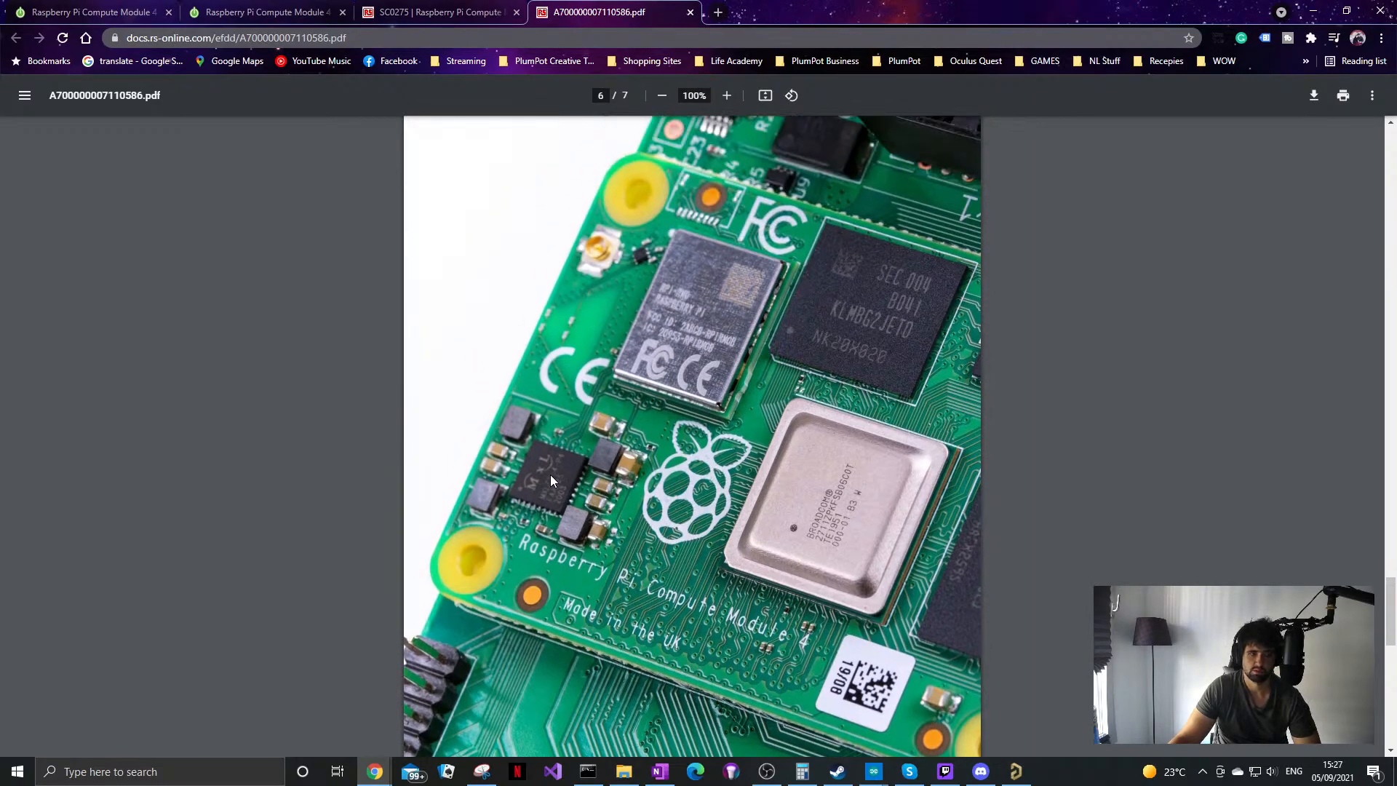
scroll(550, 475, down, 10)
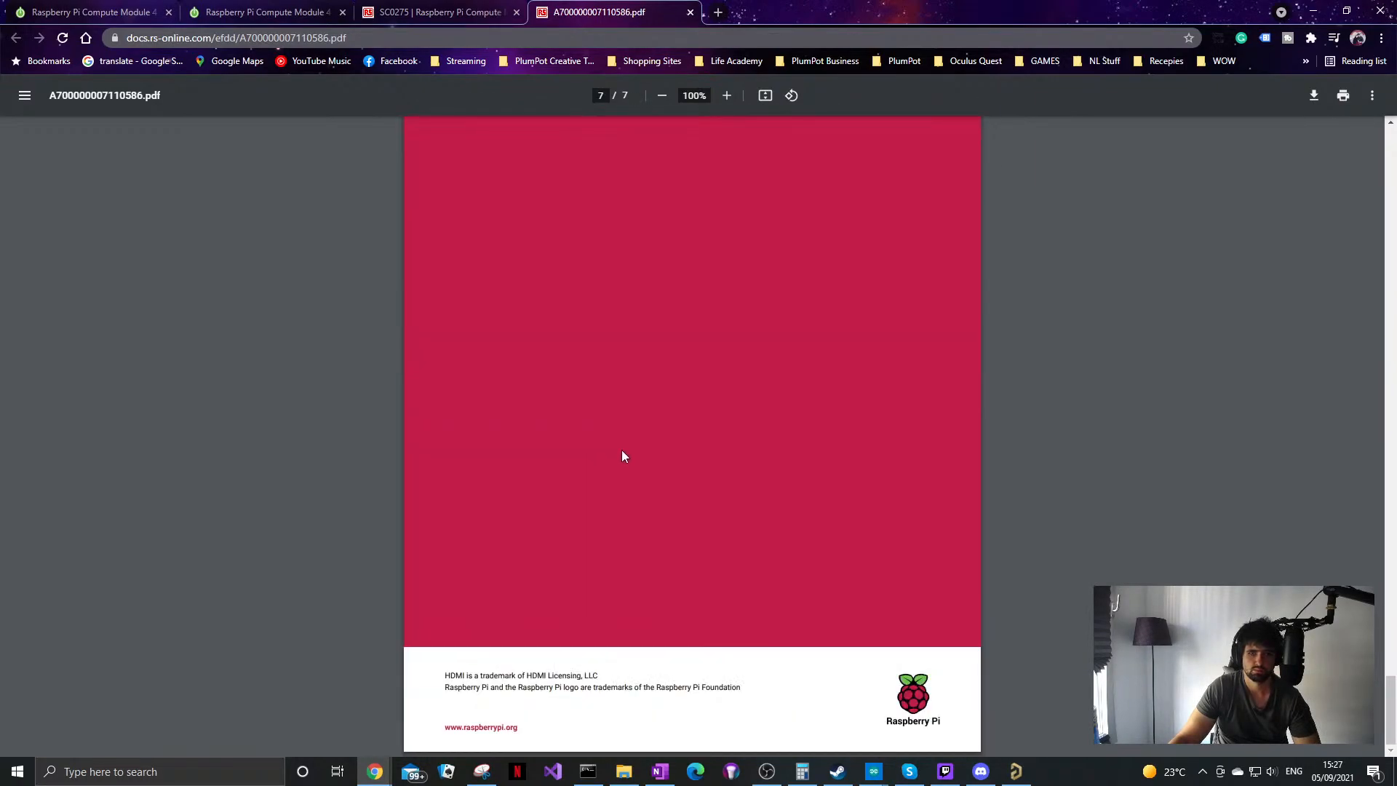
Step: Go back to the brief's Compliance section, try to open its conformity.md documentation link and return to the PDF
scroll(622, 449, up, 20)
scroll(618, 447, up, 15)
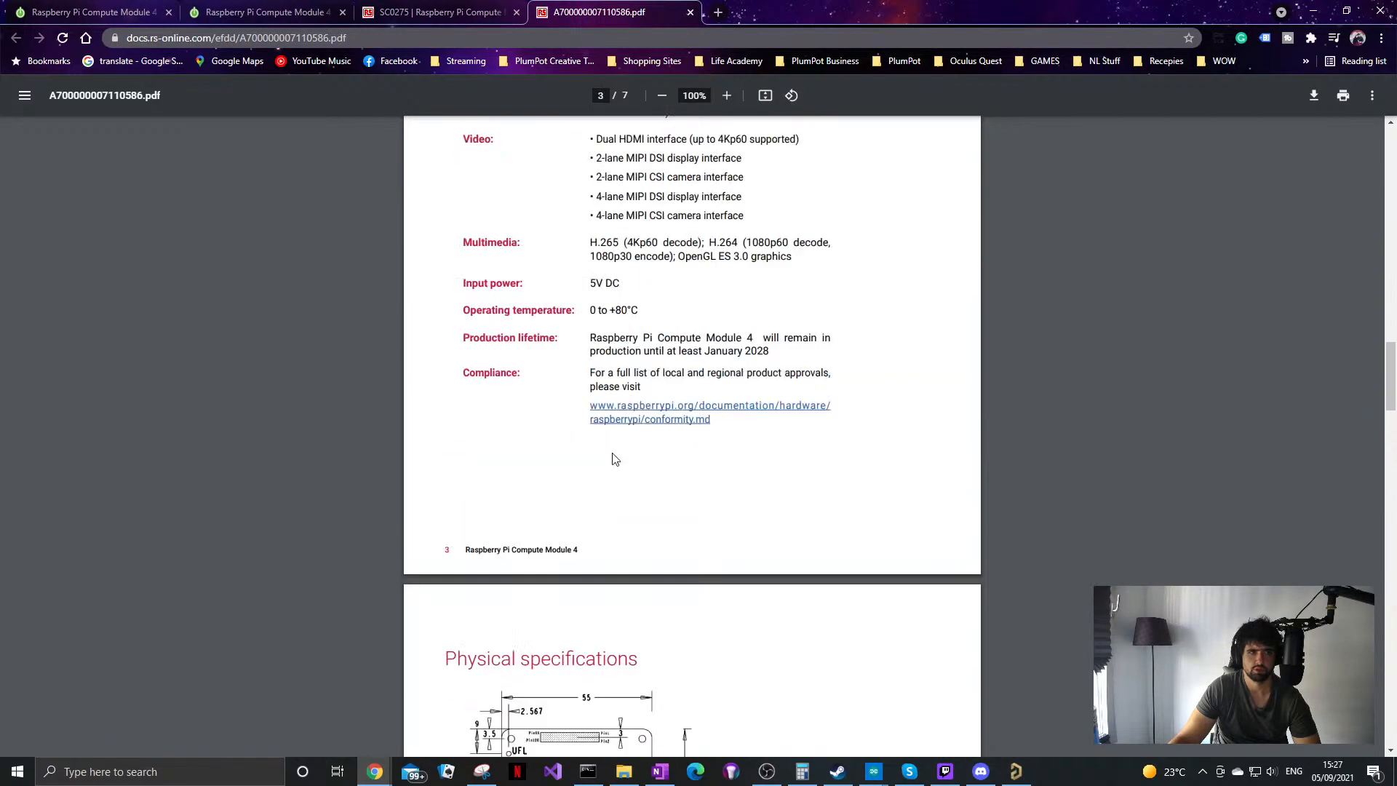
scroll(614, 444, up, 7)
scroll(613, 458, down, 5)
click(653, 565)
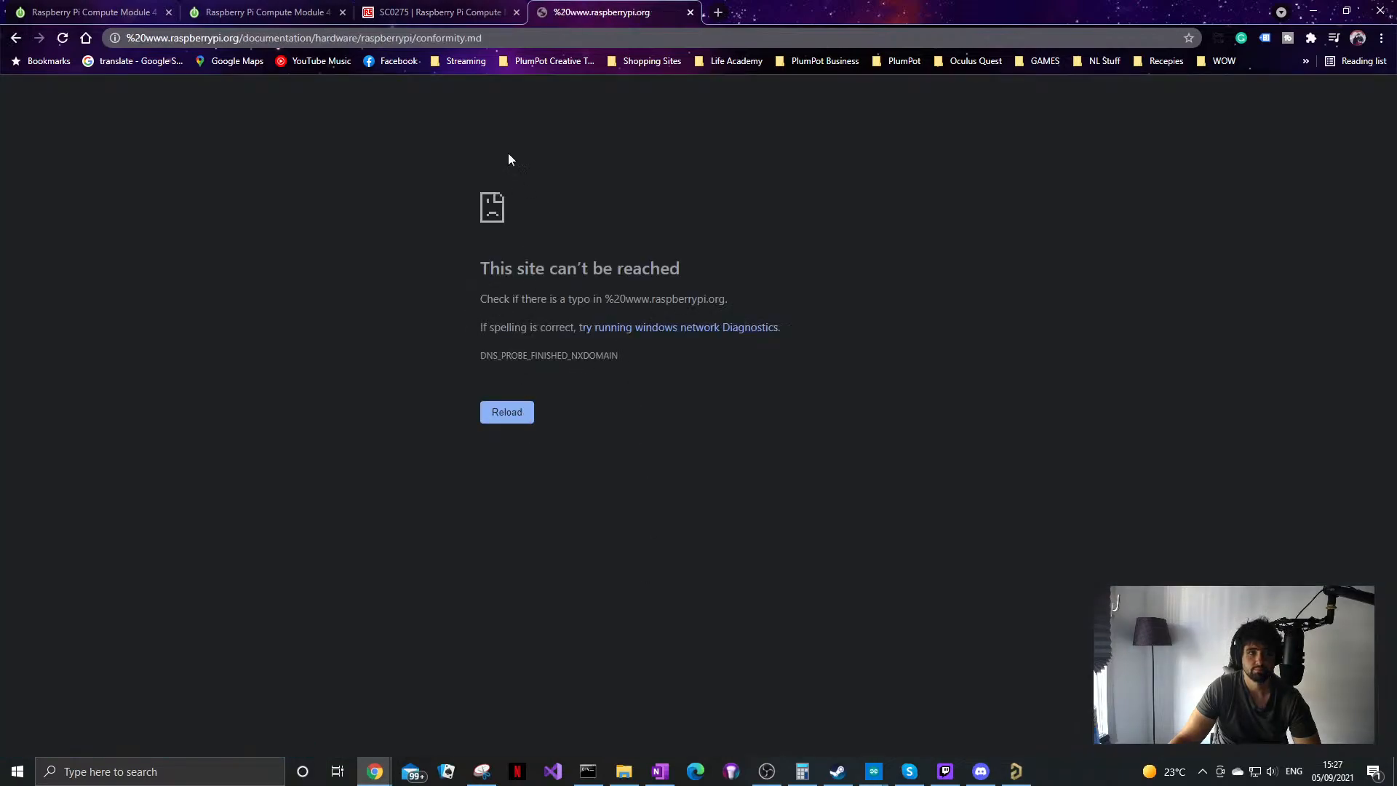
click(15, 38)
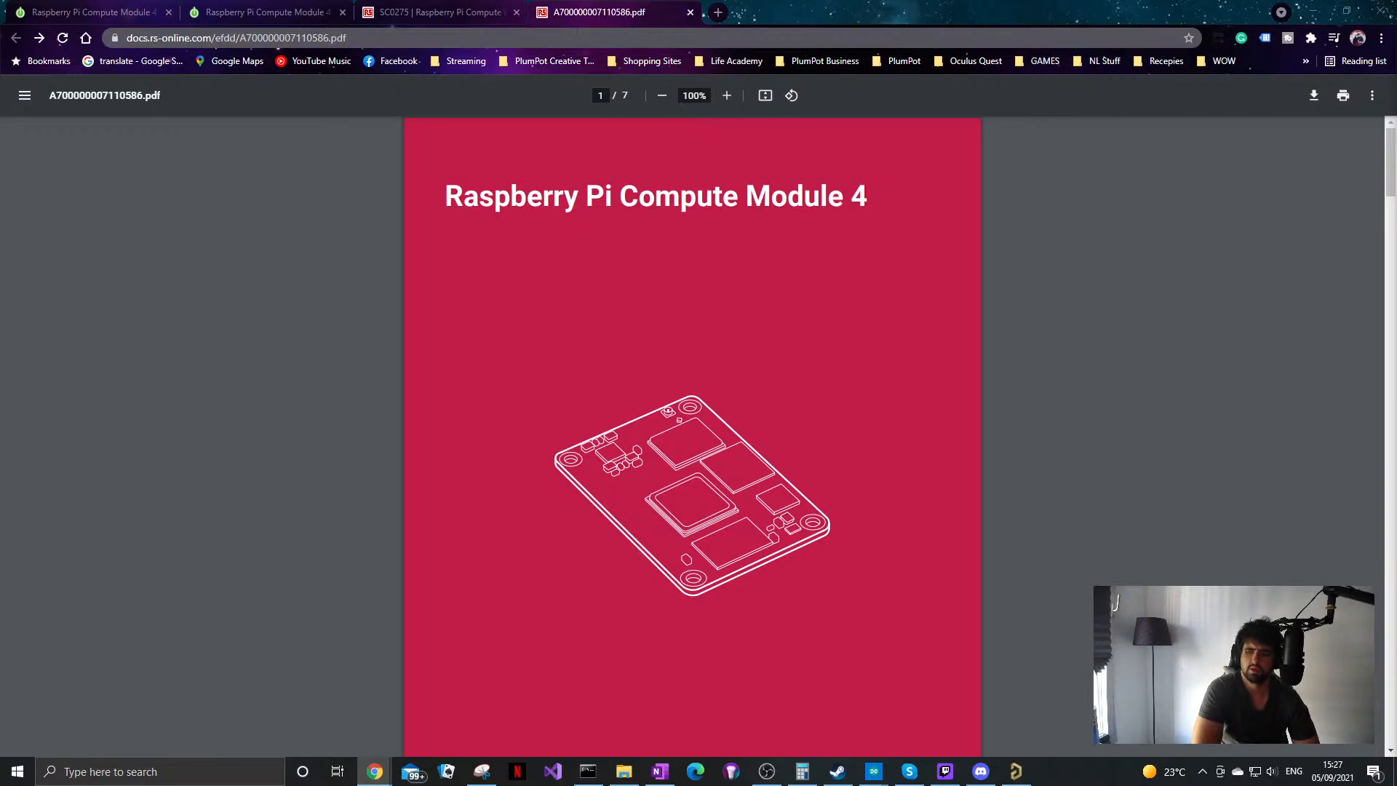
Step: Examine the whole Compute Module 4 brief once more for connector and pin details, through to its last page
scroll(936, 584, down, 10)
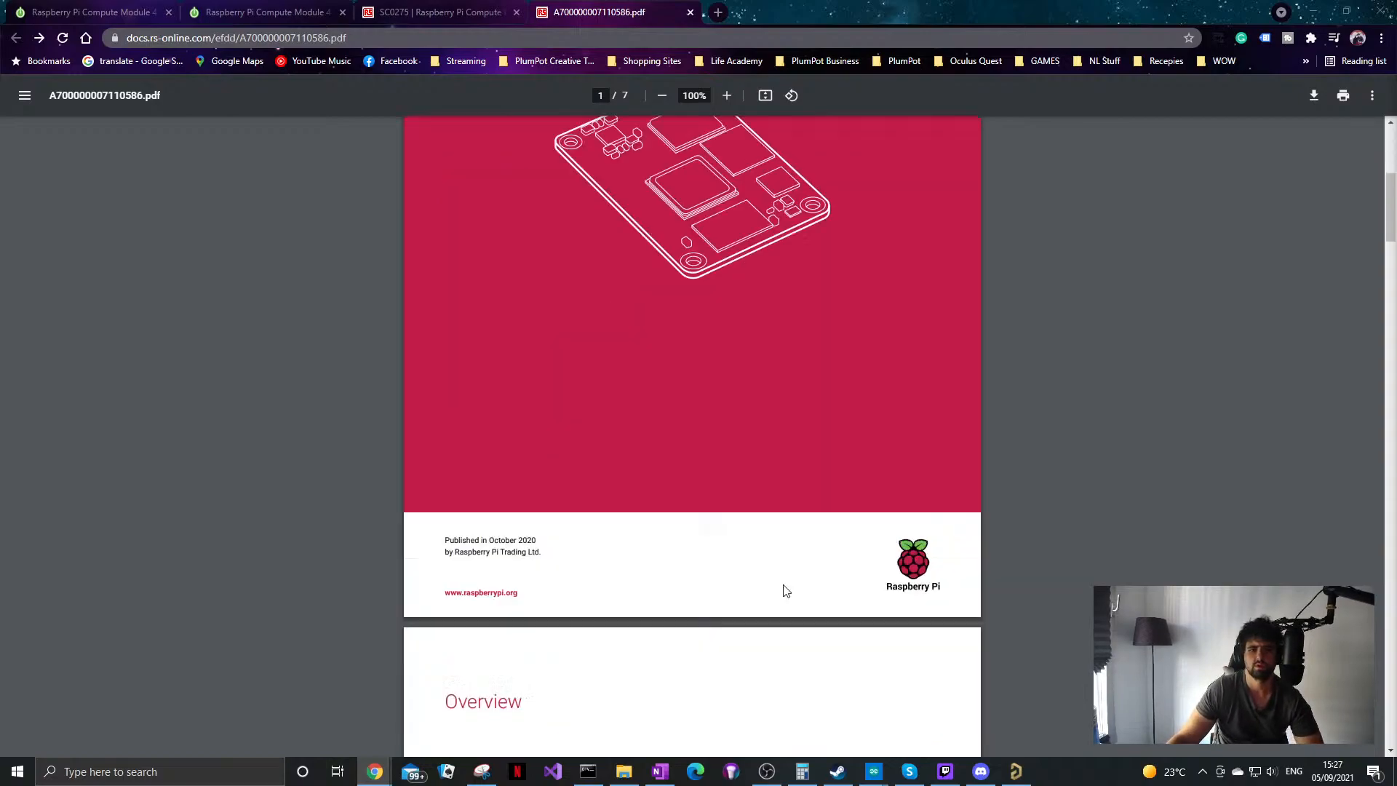
scroll(780, 586, down, 15)
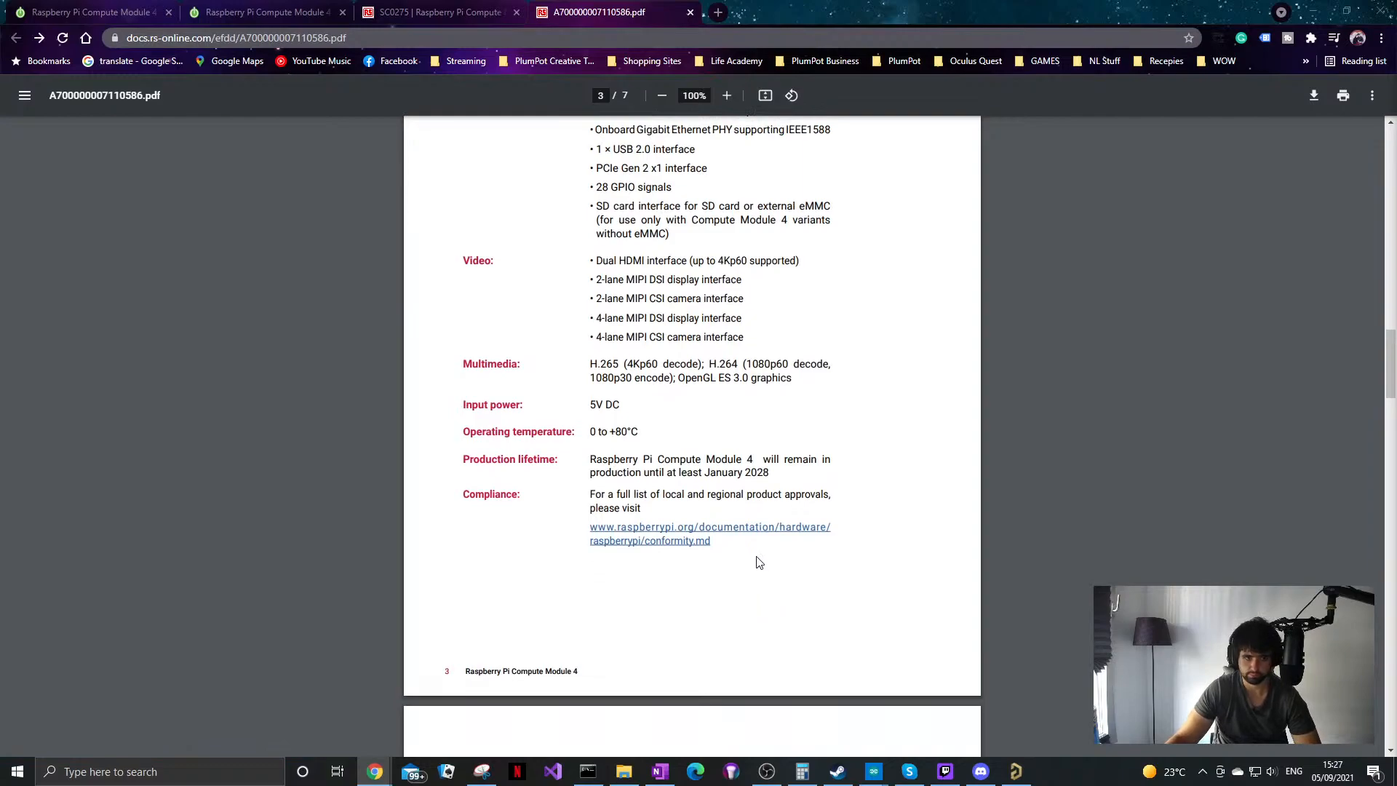
scroll(596, 630, down, 7)
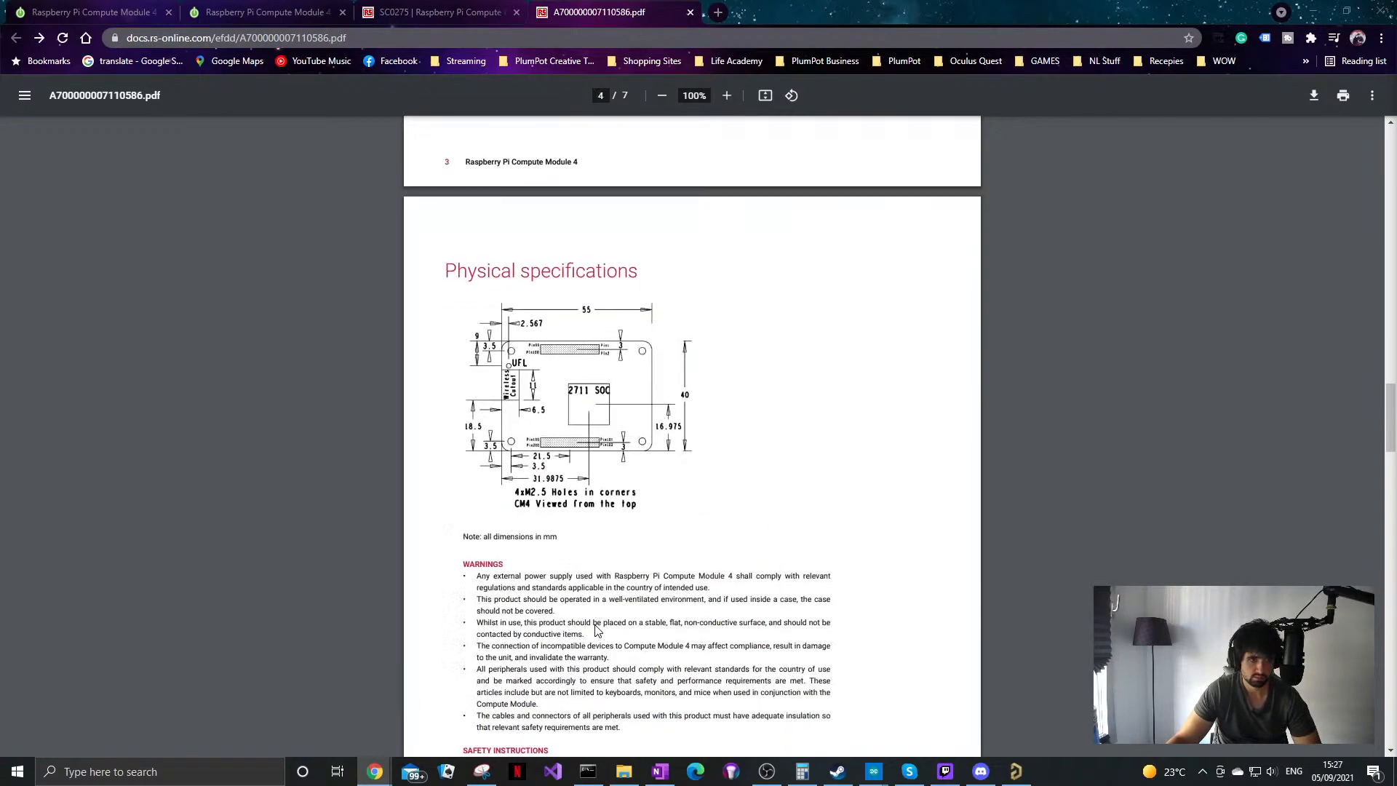
scroll(595, 630, down, 6)
scroll(595, 630, down, 7)
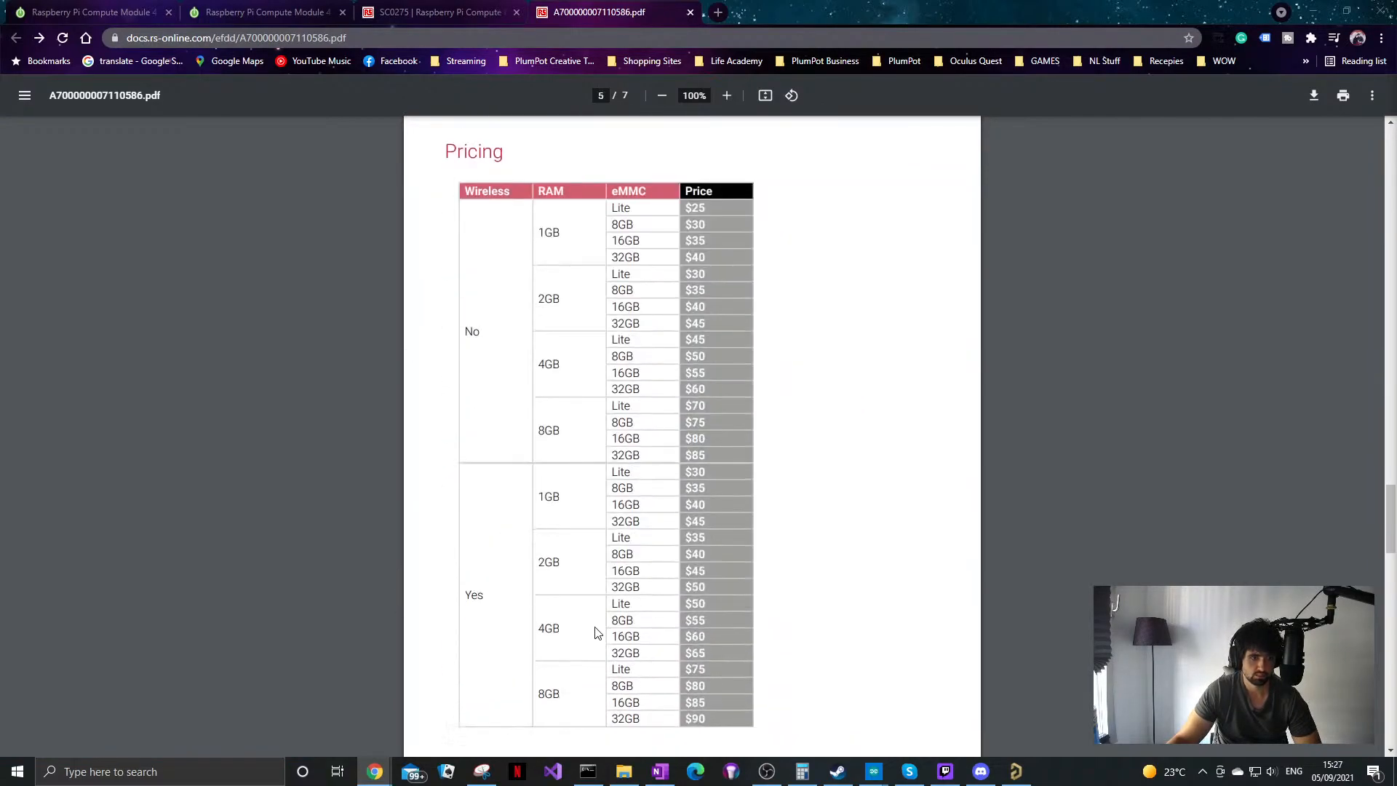
scroll(591, 640, down, 5)
scroll(595, 643, down, 7)
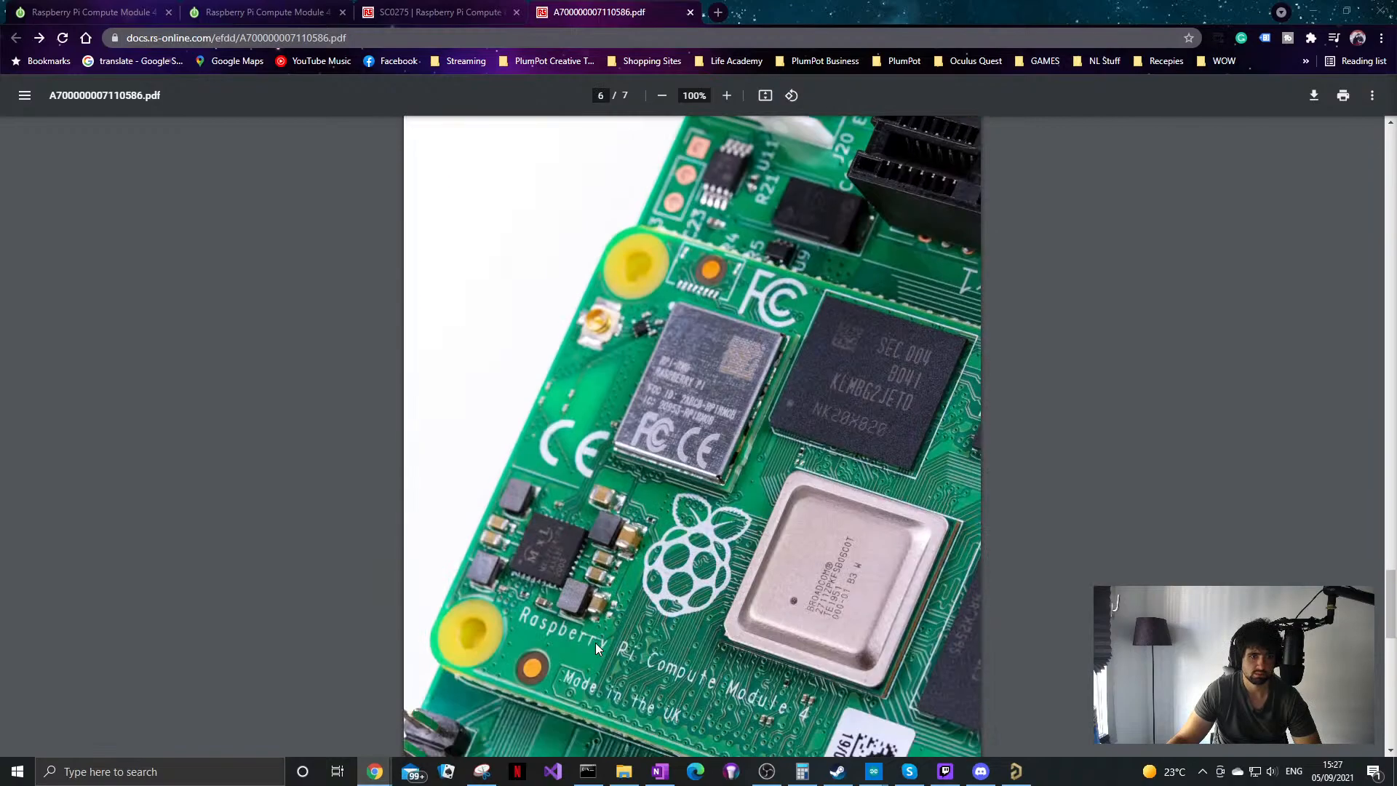
scroll(699, 618, down, 11)
scroll(700, 620, down, 3)
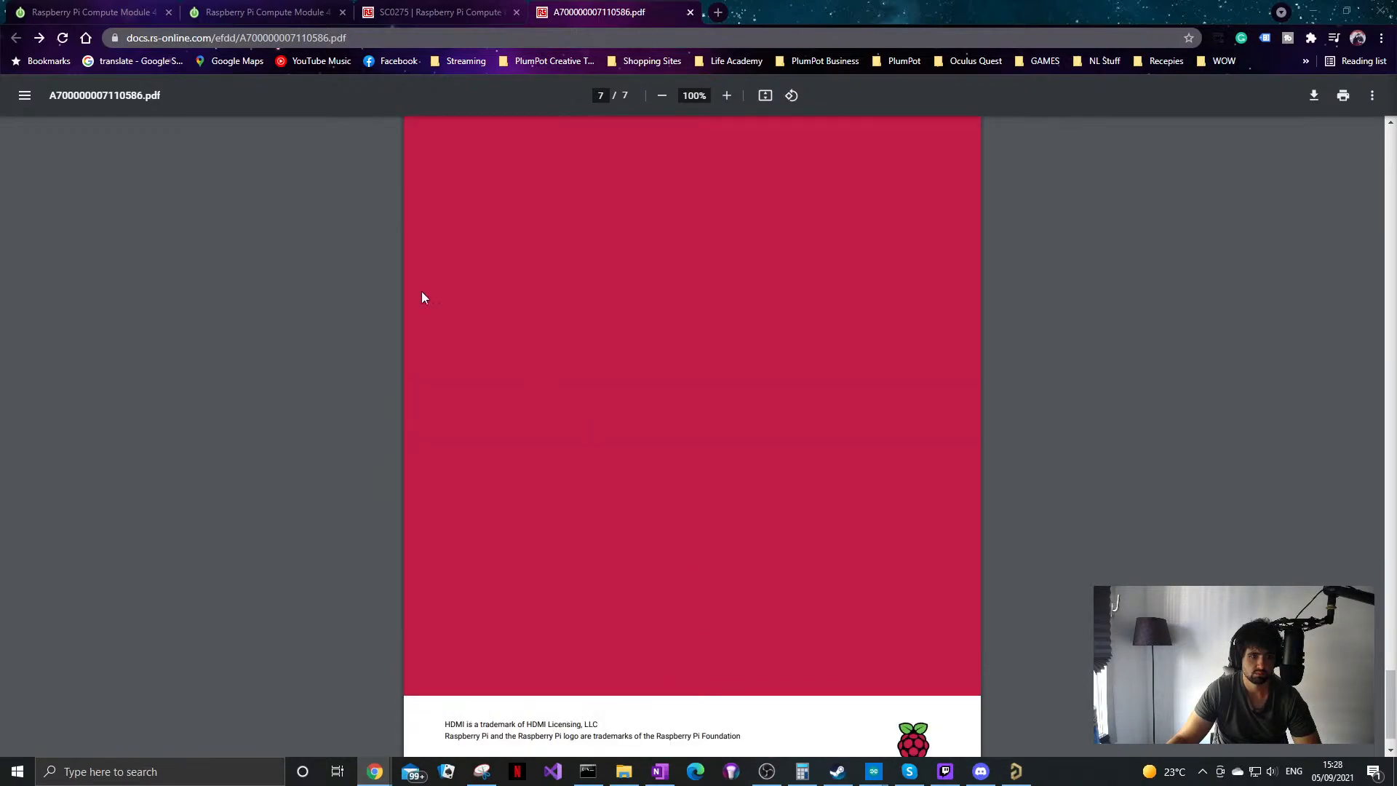
Step: Return to the RS product page and select the product name "Raspberry Pi Compute Module 4 (CM4)" in its specifications table
click(451, 12)
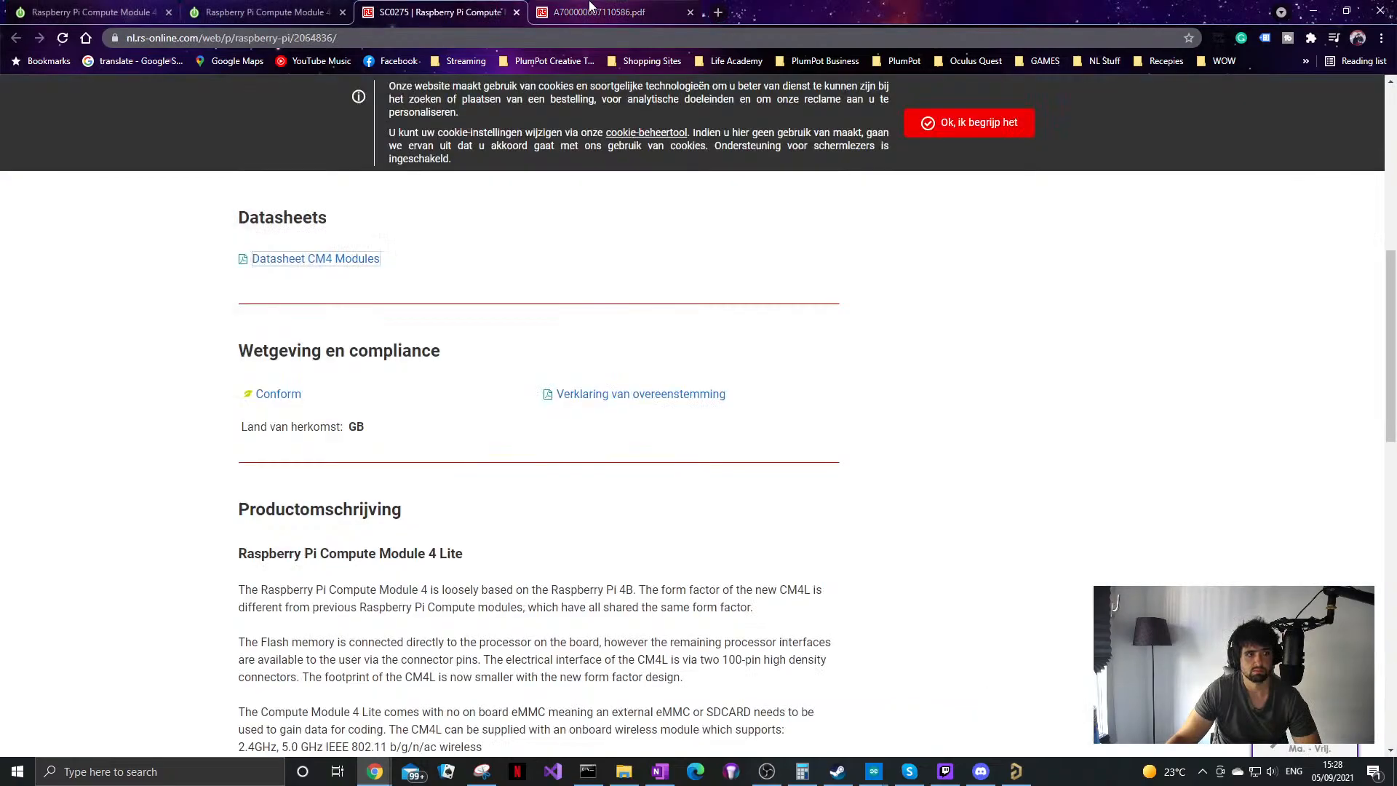
click(608, 9)
click(466, 9)
click(546, 9)
click(443, 10)
scroll(424, 439, up, 5)
scroll(425, 465, down, 15)
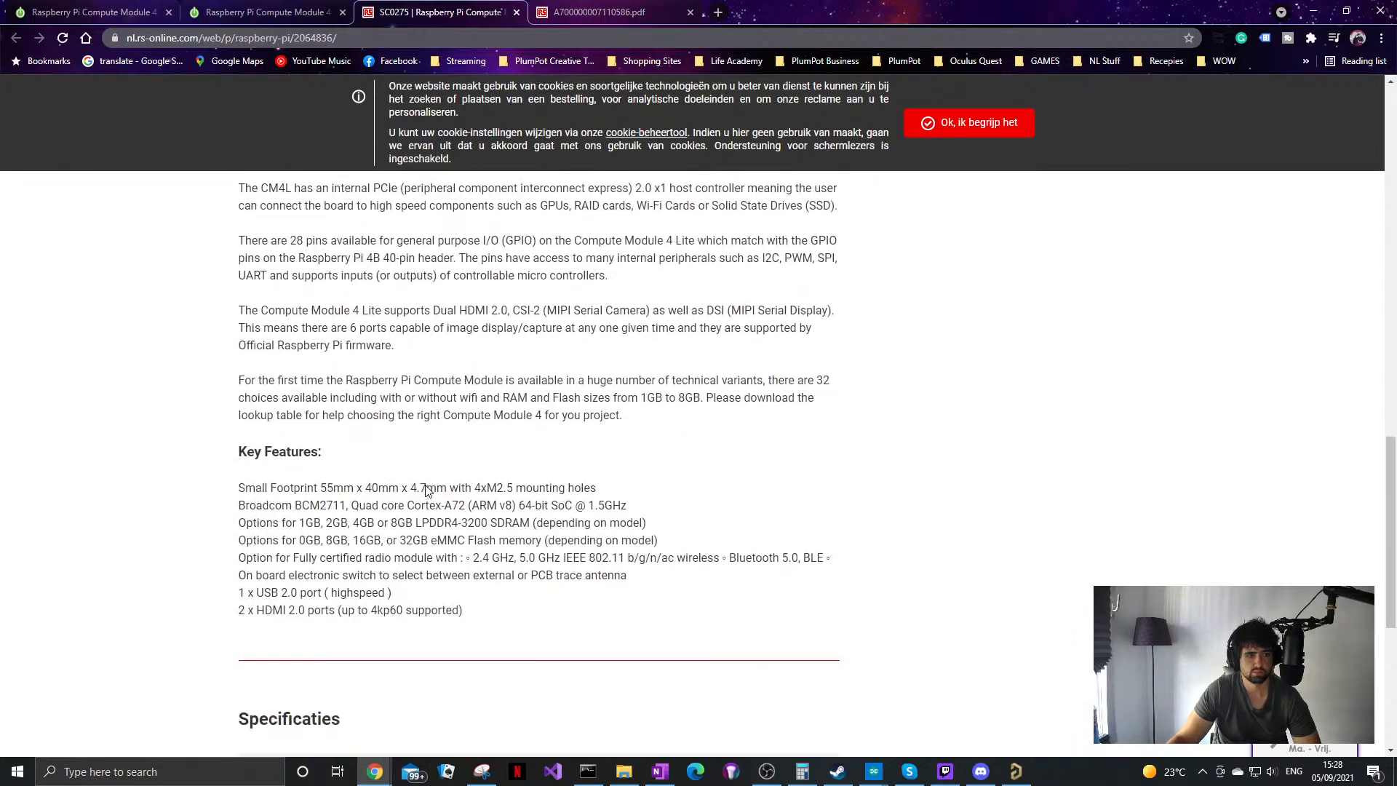
drag(550, 473, 722, 472)
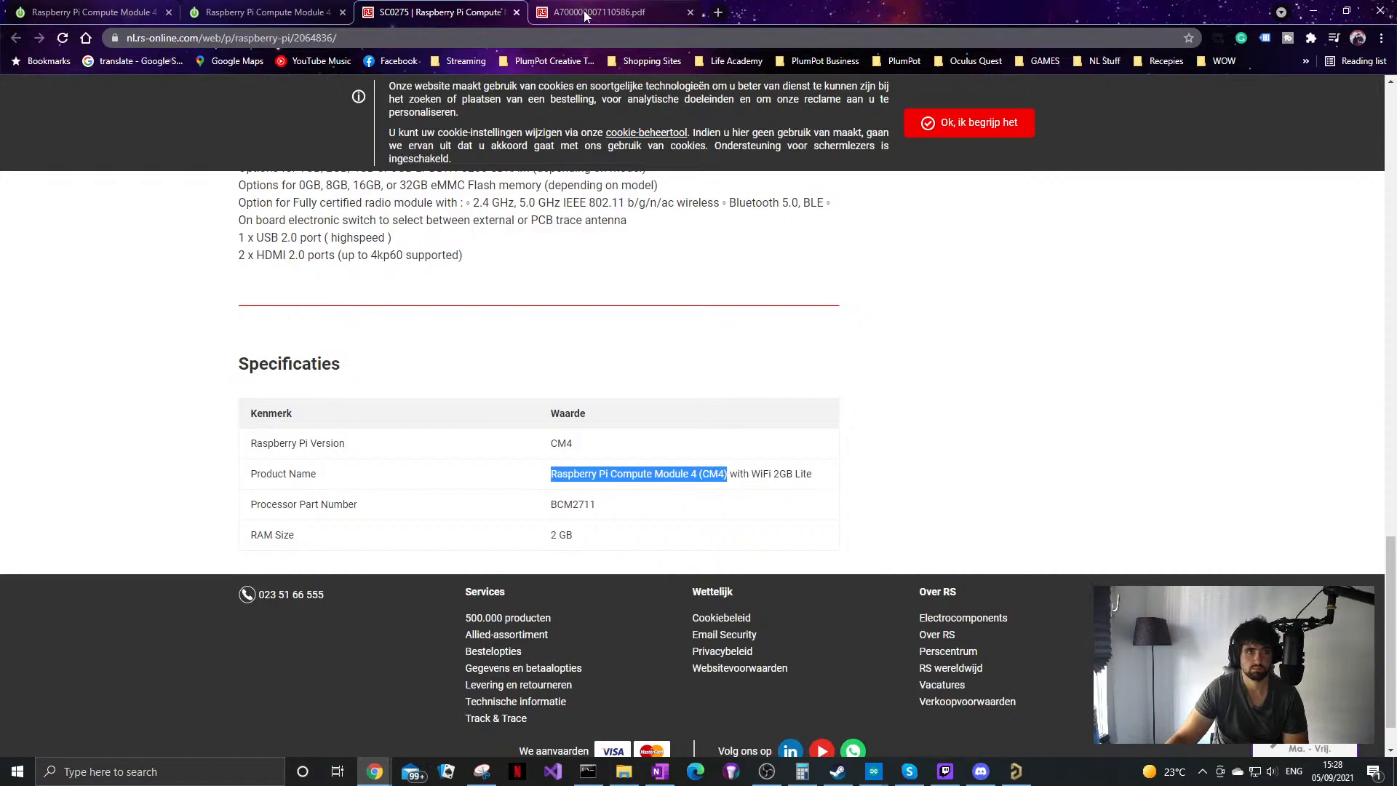
Step: Search the web for "Raspberry Pi Compute Module 4 (CM4) pin out" in the PDF's tab and open the official Compute Module 4 datasheet
click(582, 12)
key(ctrl+v)
text(pin out)
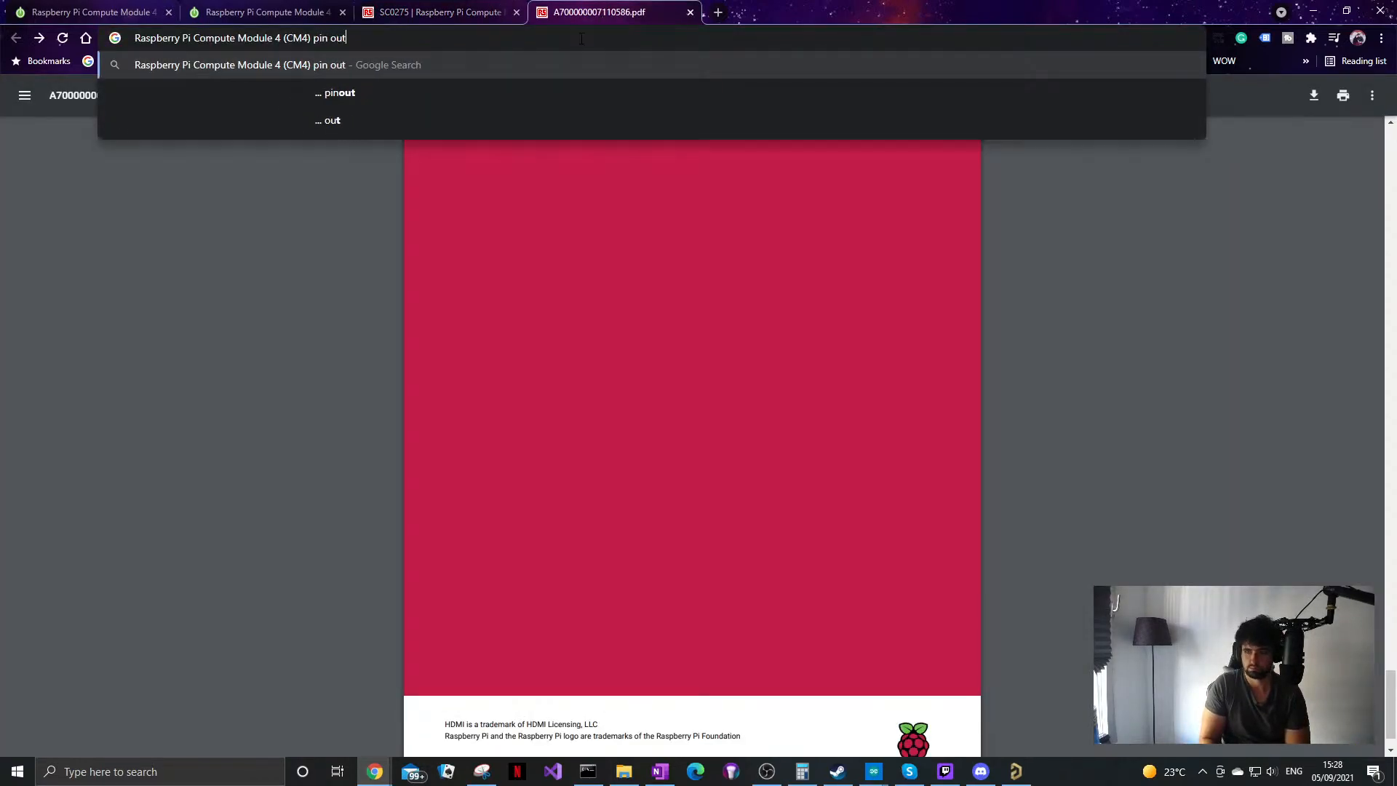
key(Return)
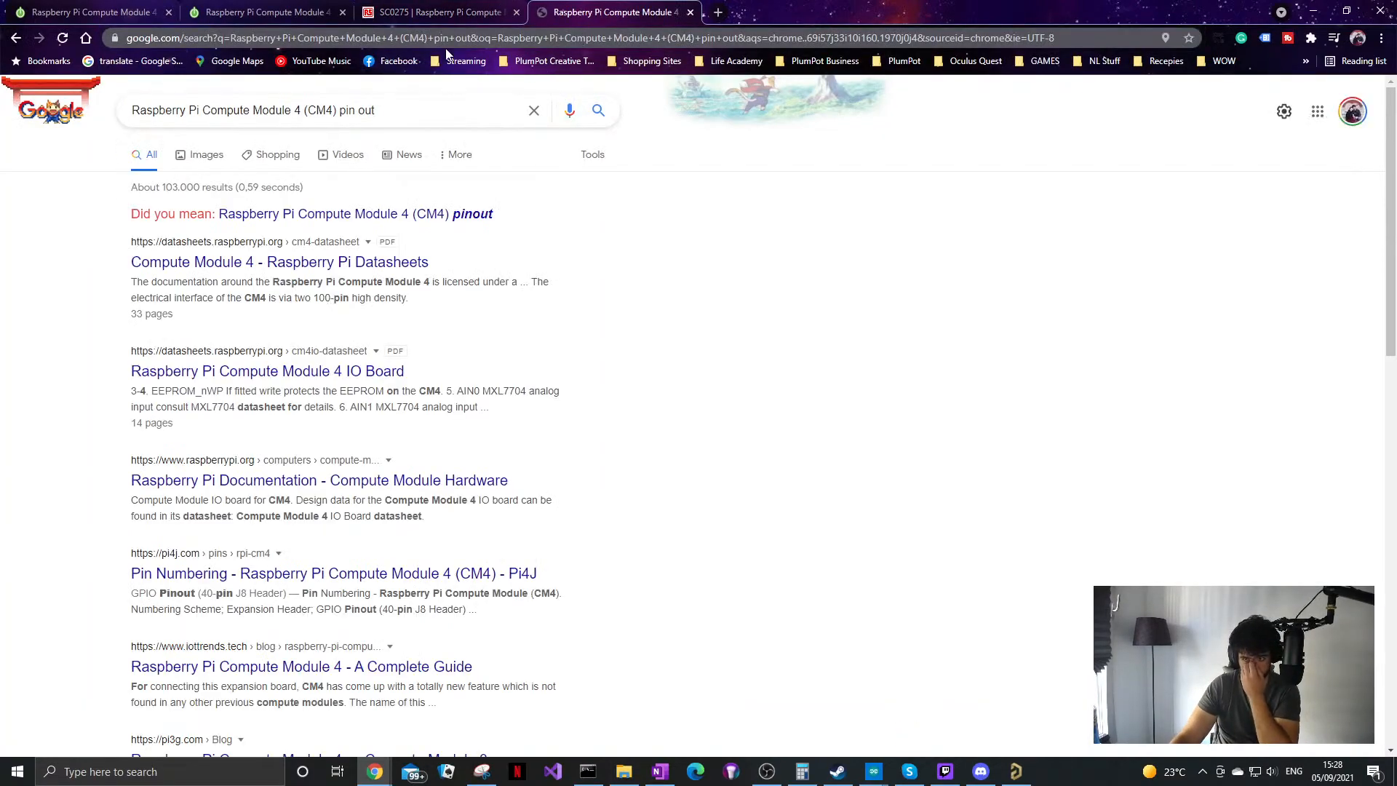
click(270, 263)
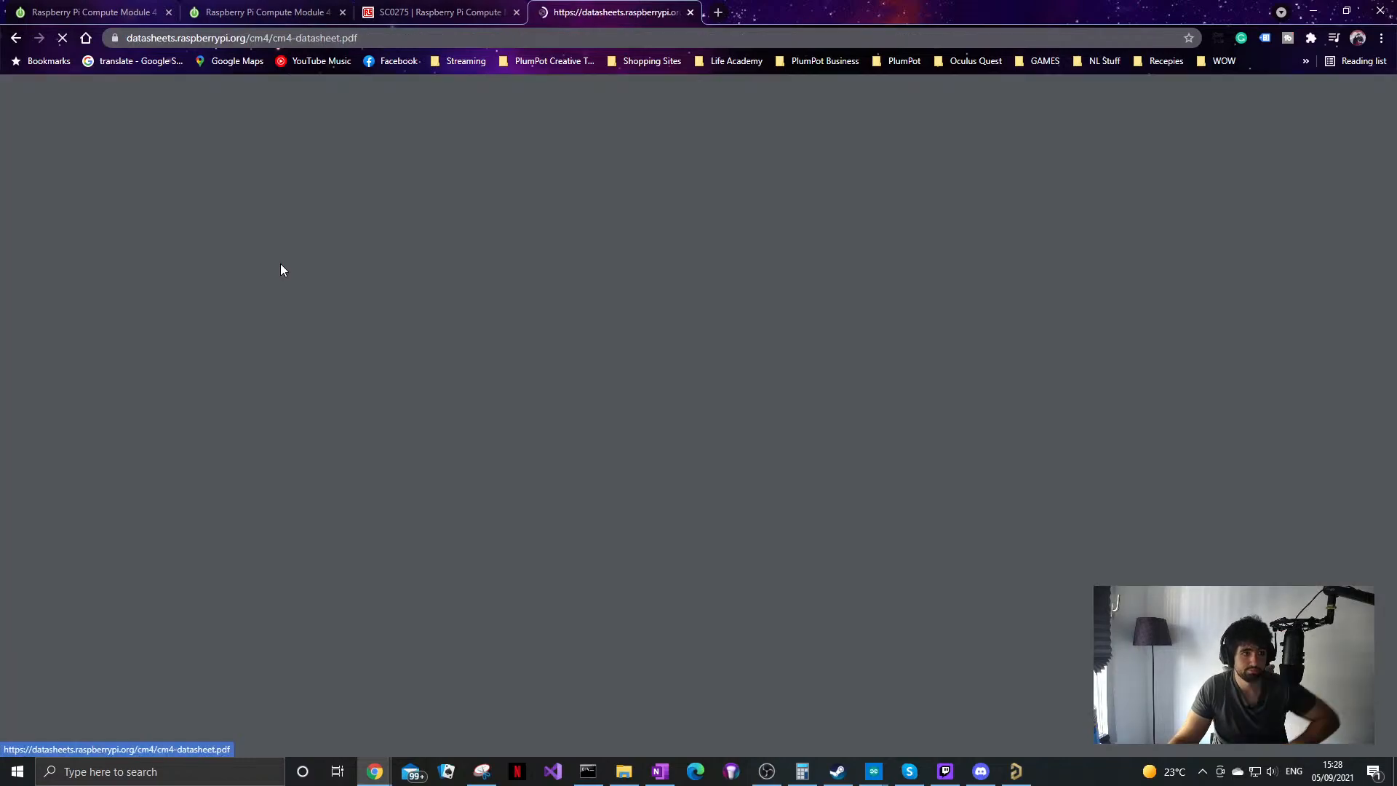
Step: Examine the datasheet's opening chapters up to section 2.2 Ethernet, enlarging the Ethernet interface schematic in Figure 2
scroll(282, 248, down, 20)
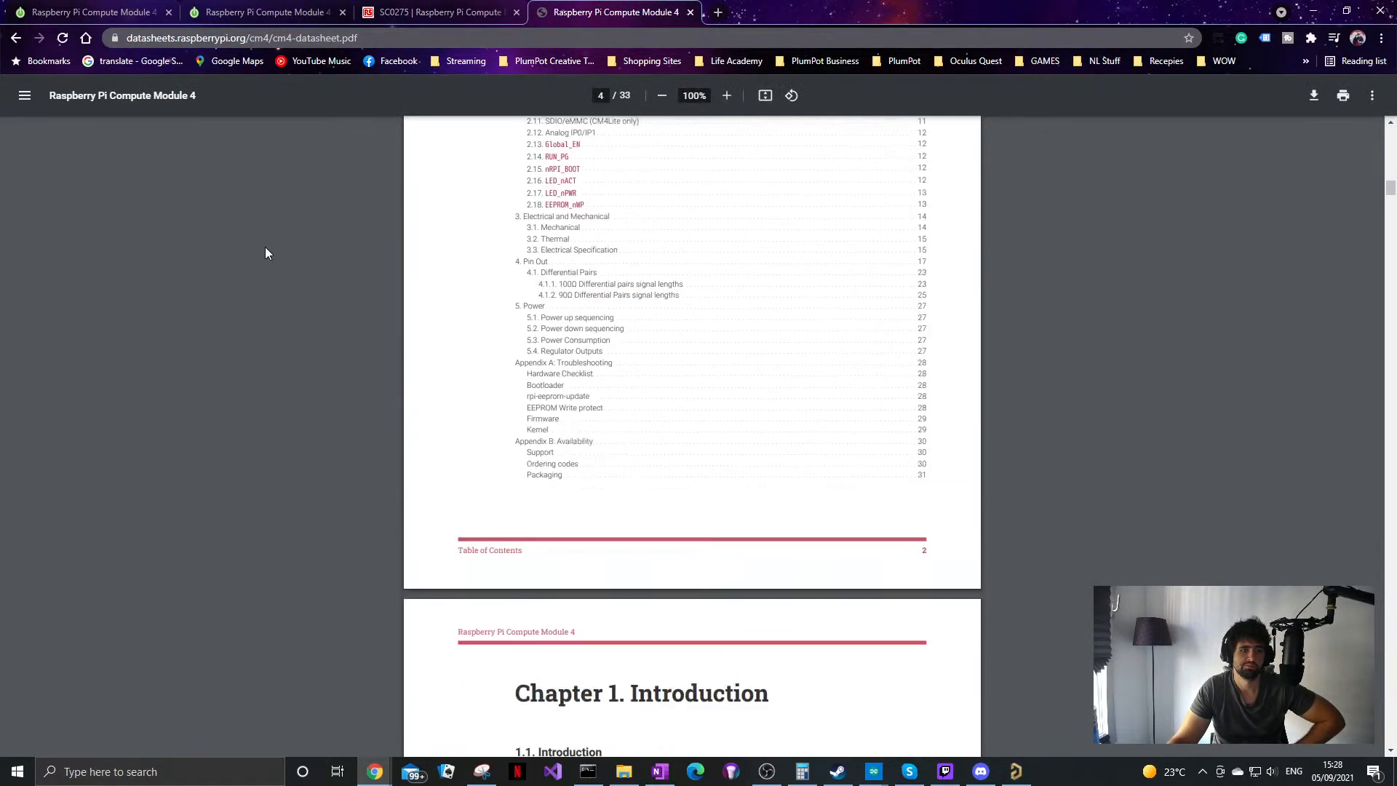
scroll(264, 247, down, 20)
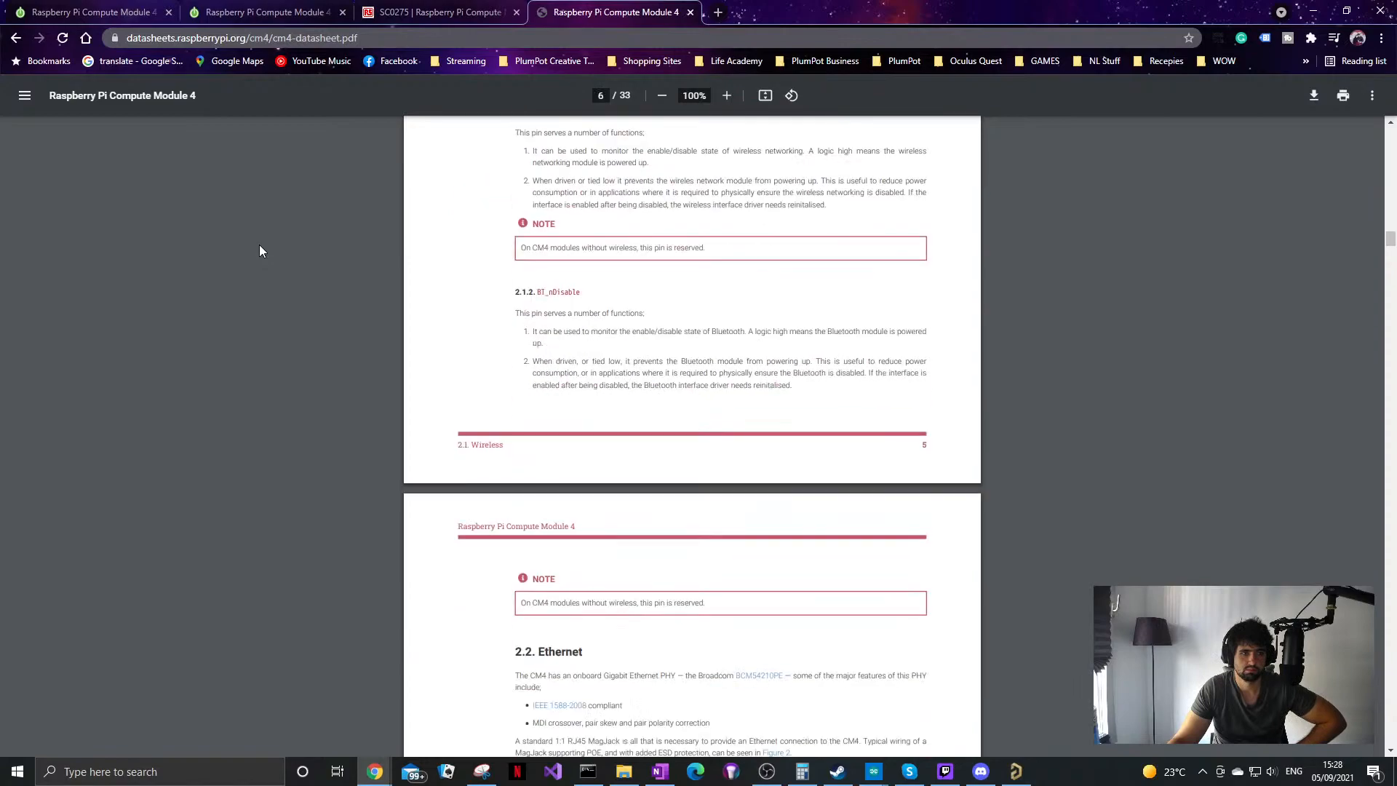
scroll(261, 250, down, 3)
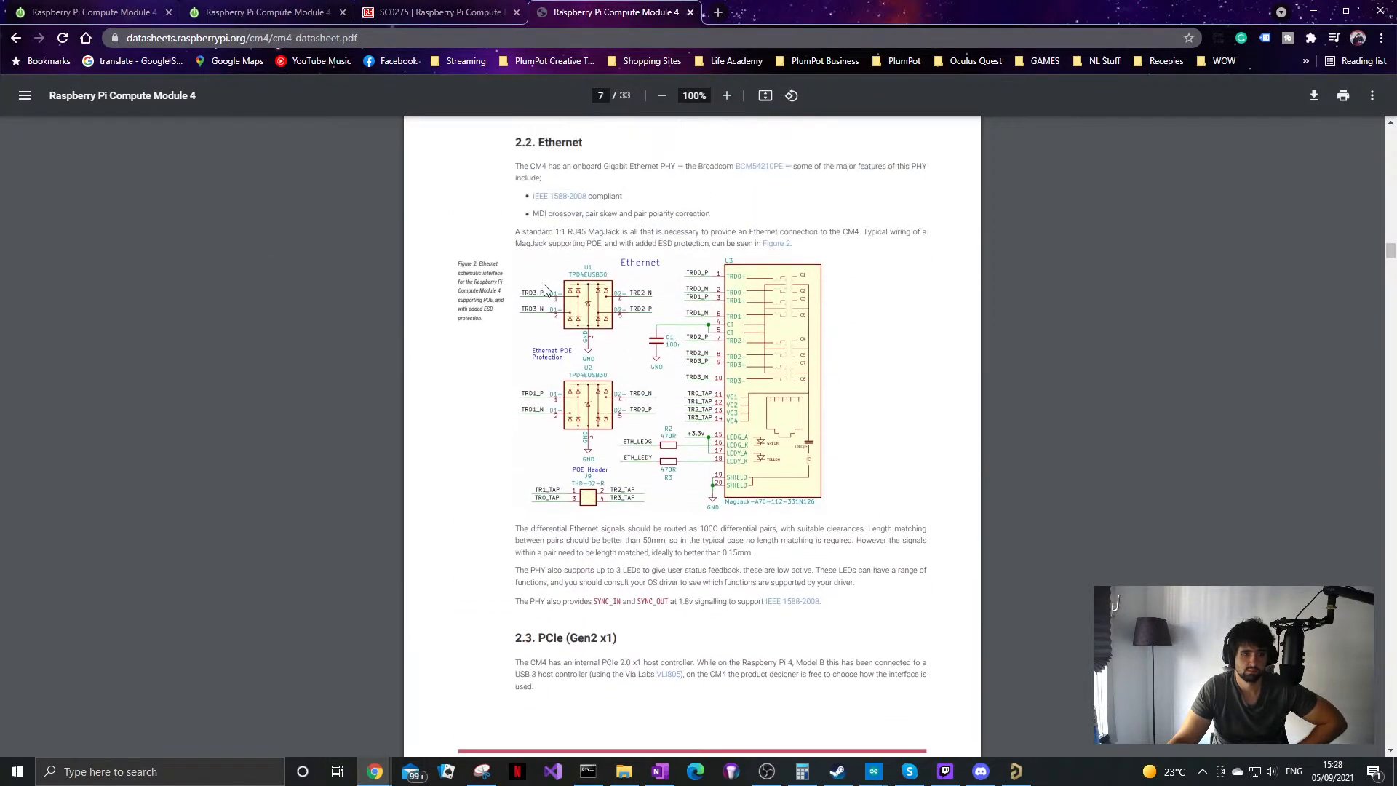
scroll(521, 320, up, 20)
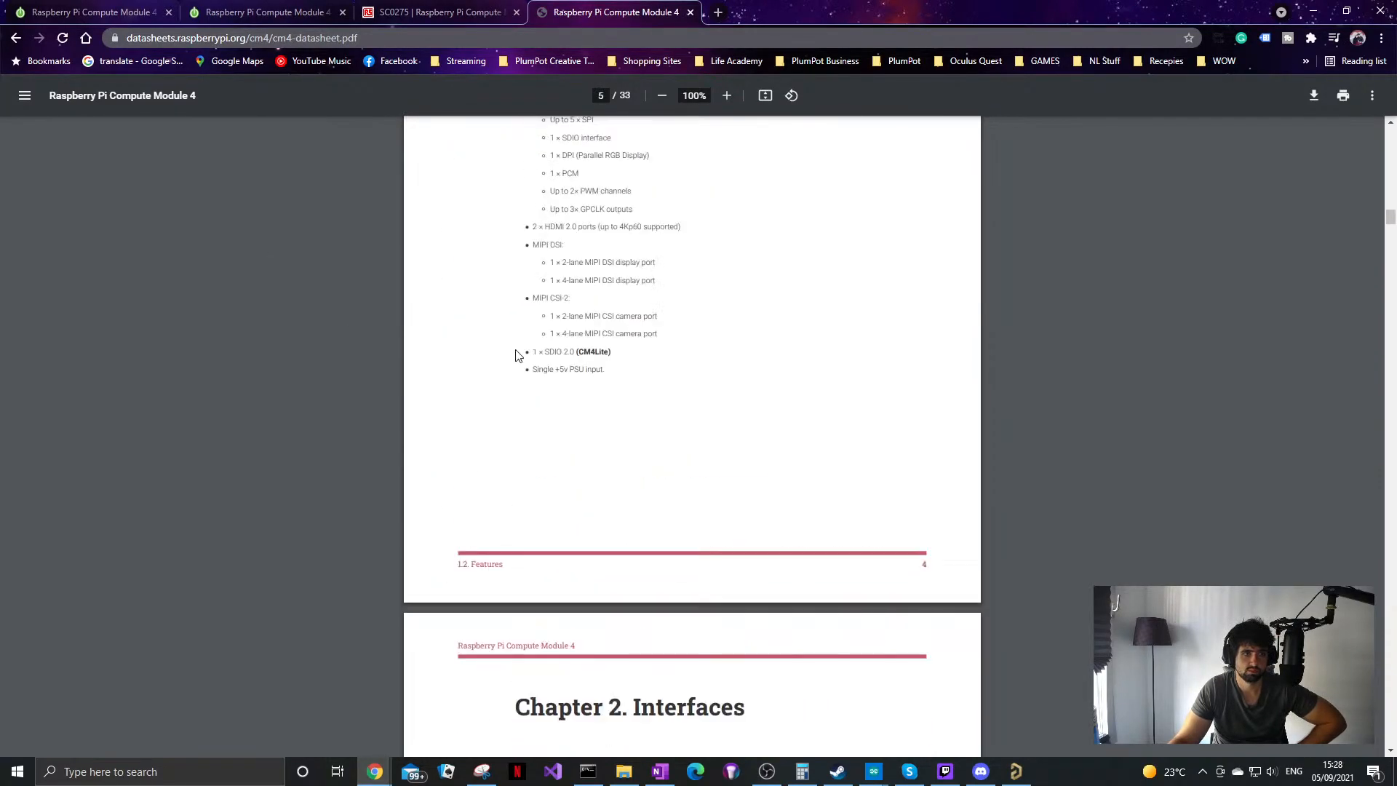
scroll(510, 352, down, 3)
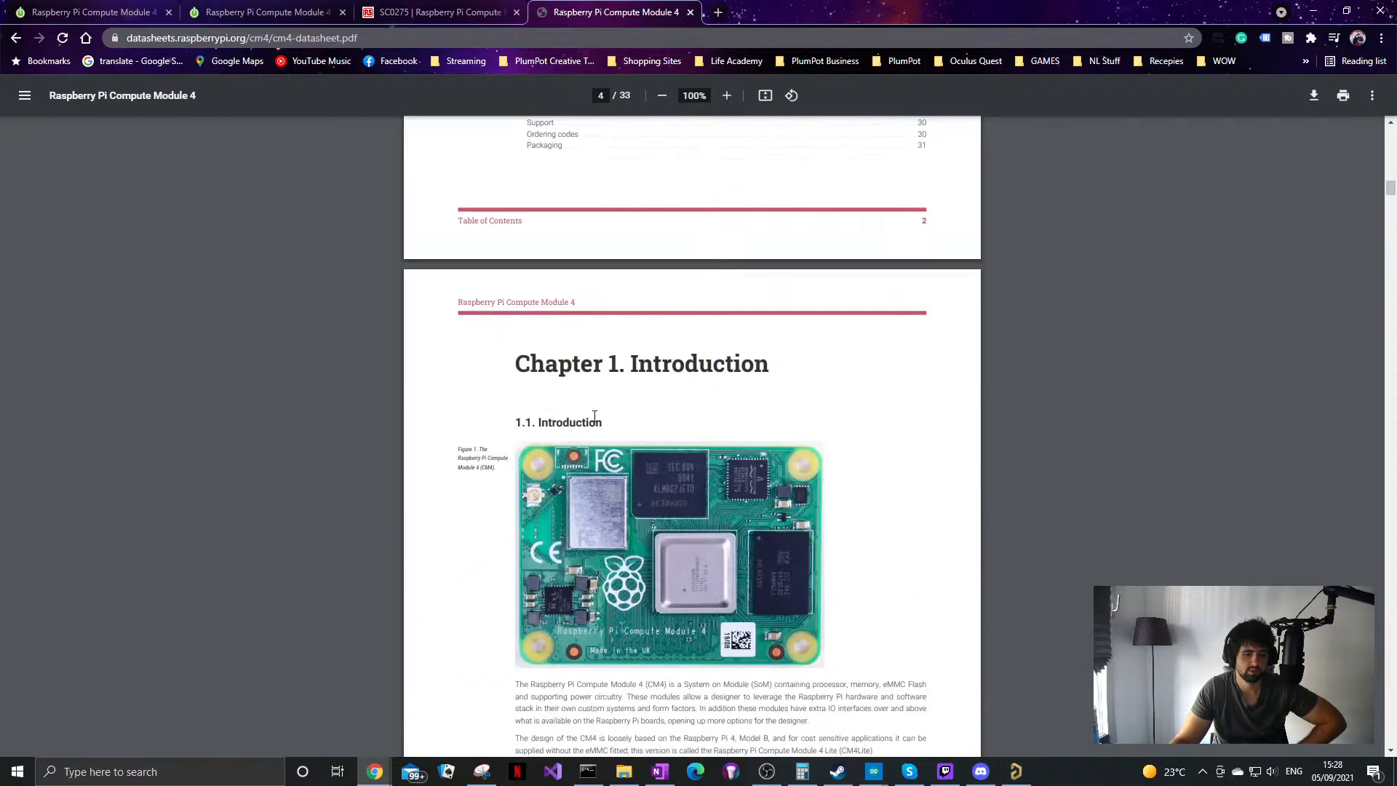
scroll(594, 420, down, 20)
scroll(660, 497, down, 16)
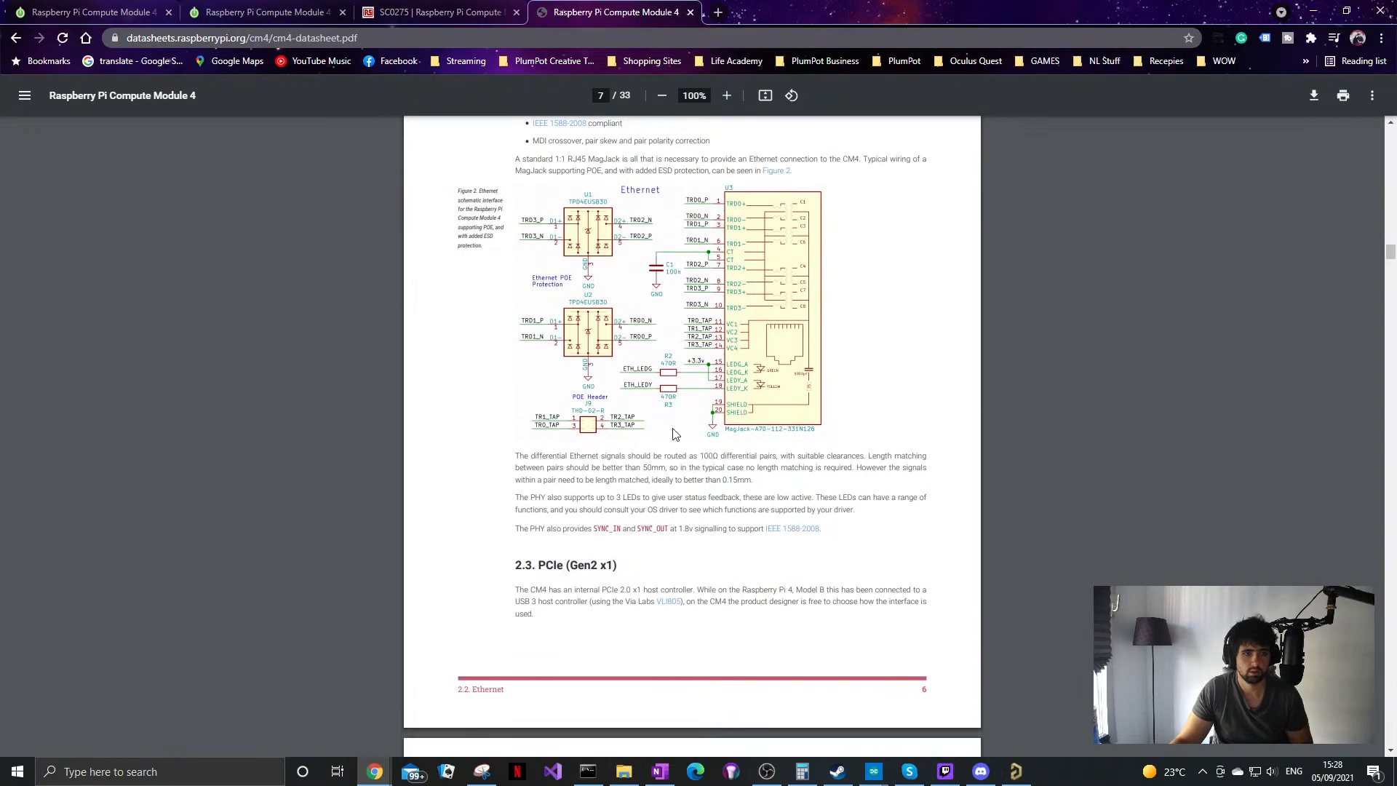
ctrl+scroll(671, 437, up, 3)
scroll(626, 463, up, 6)
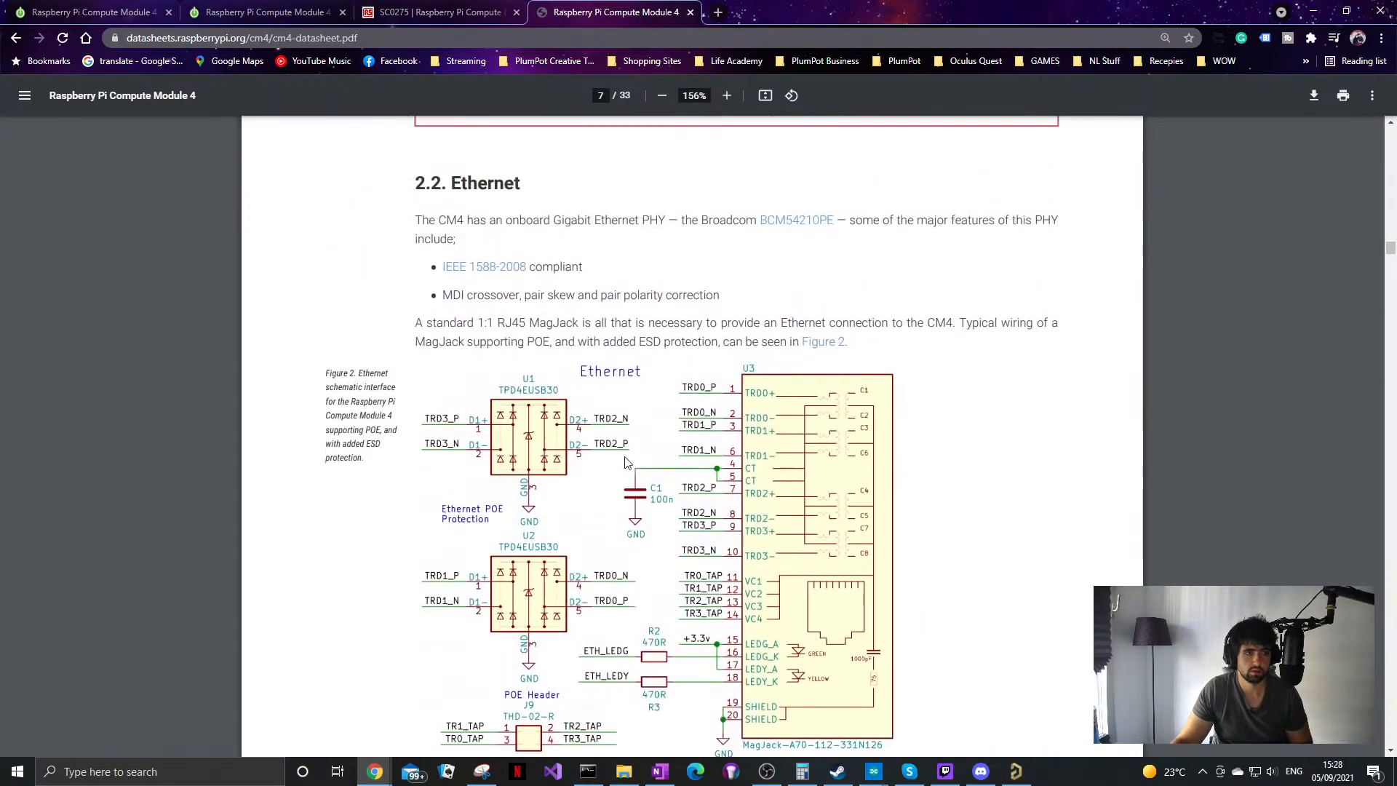
scroll(625, 463, up, 1)
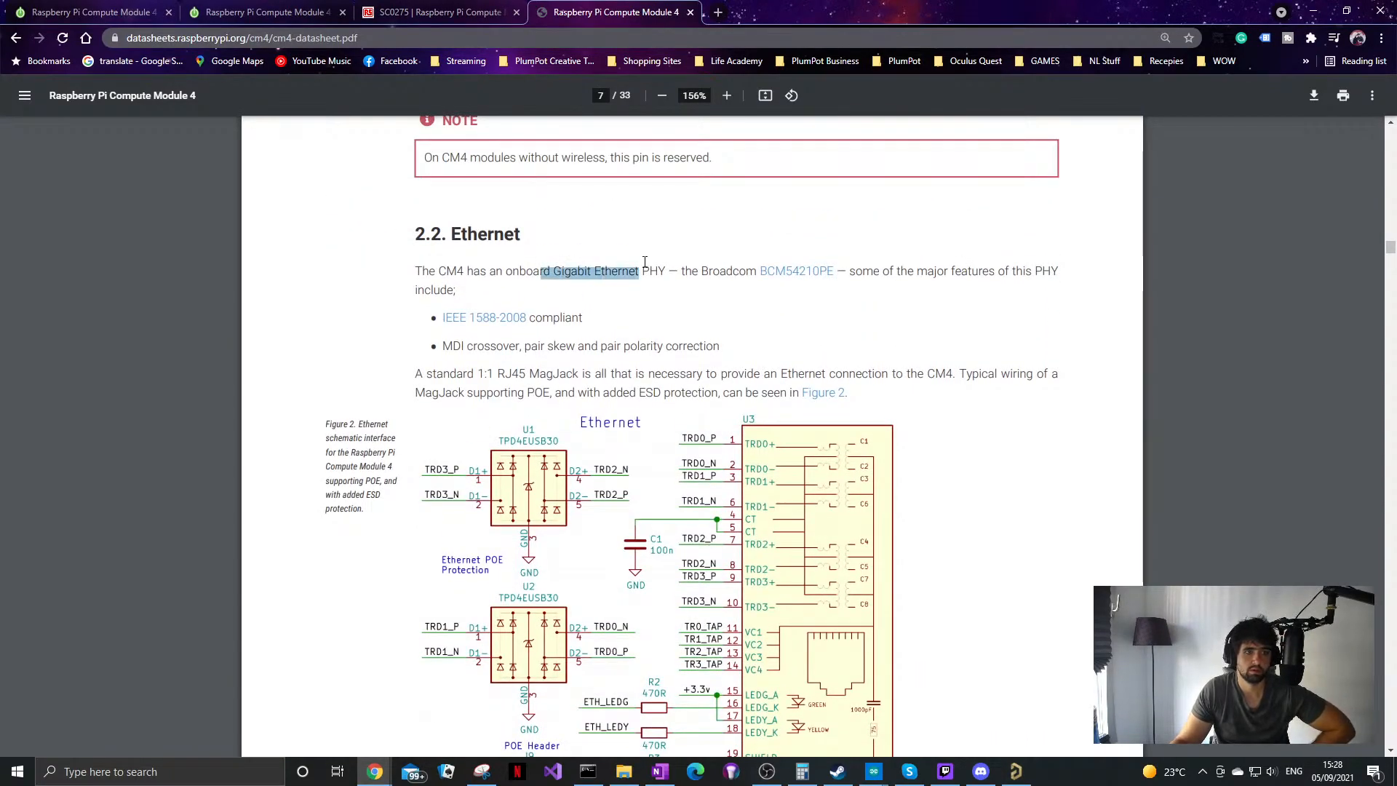
Step: Examine the datasheet's interface sections from PCIe and USB 2.0 through the GPIO alternative function tables to Dual HDMI 2.0
scroll(684, 330, down, 20)
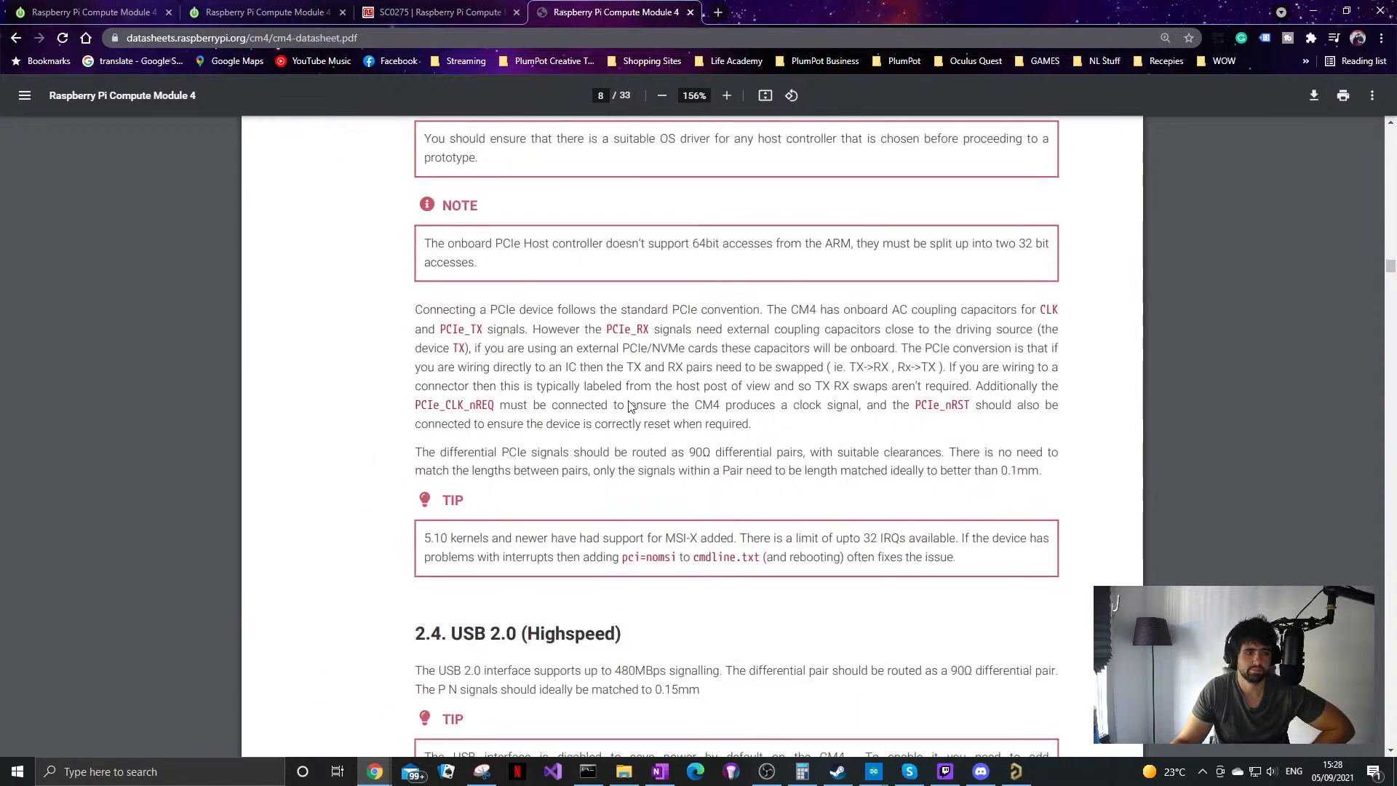
scroll(552, 370, down, 4)
scroll(467, 386, up, 1)
scroll(467, 385, down, 2)
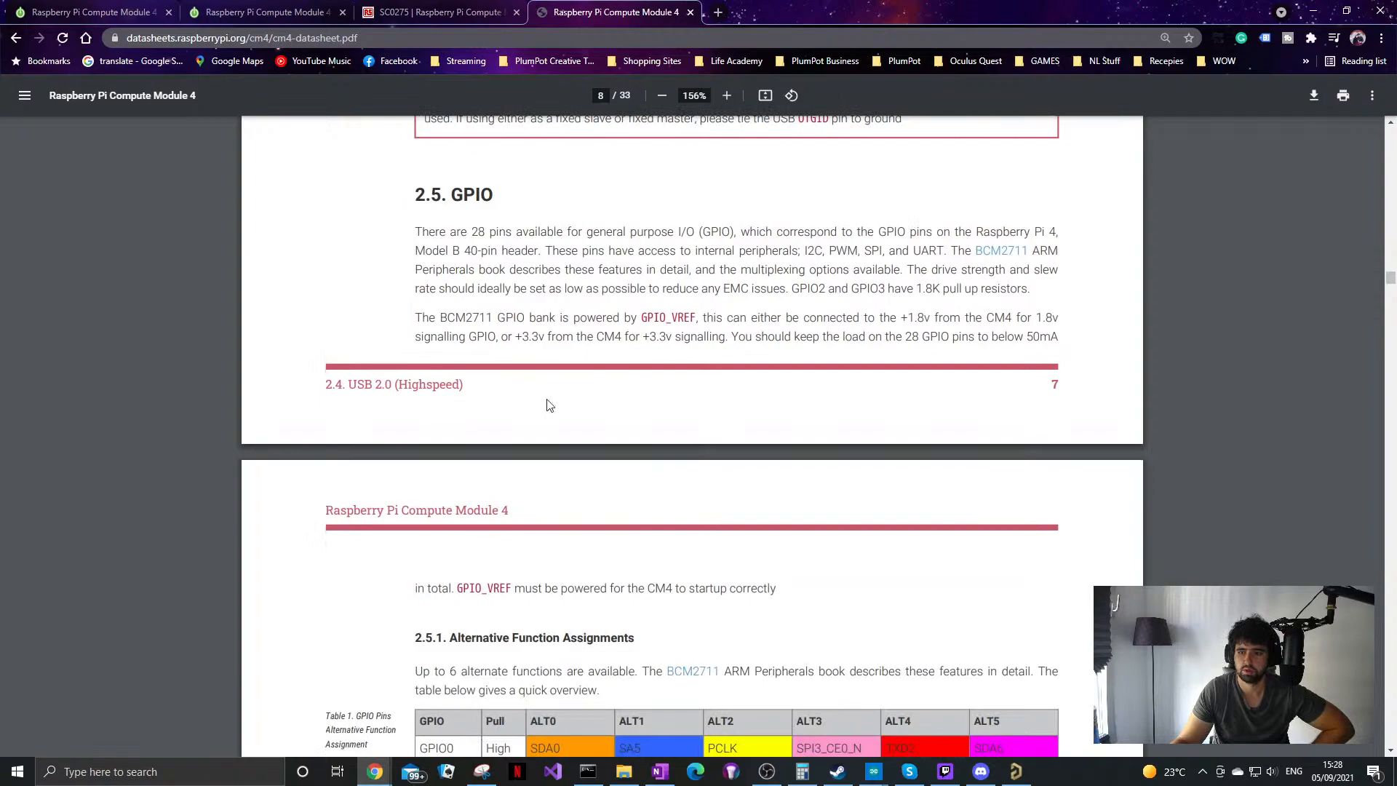
scroll(485, 408, down, 5)
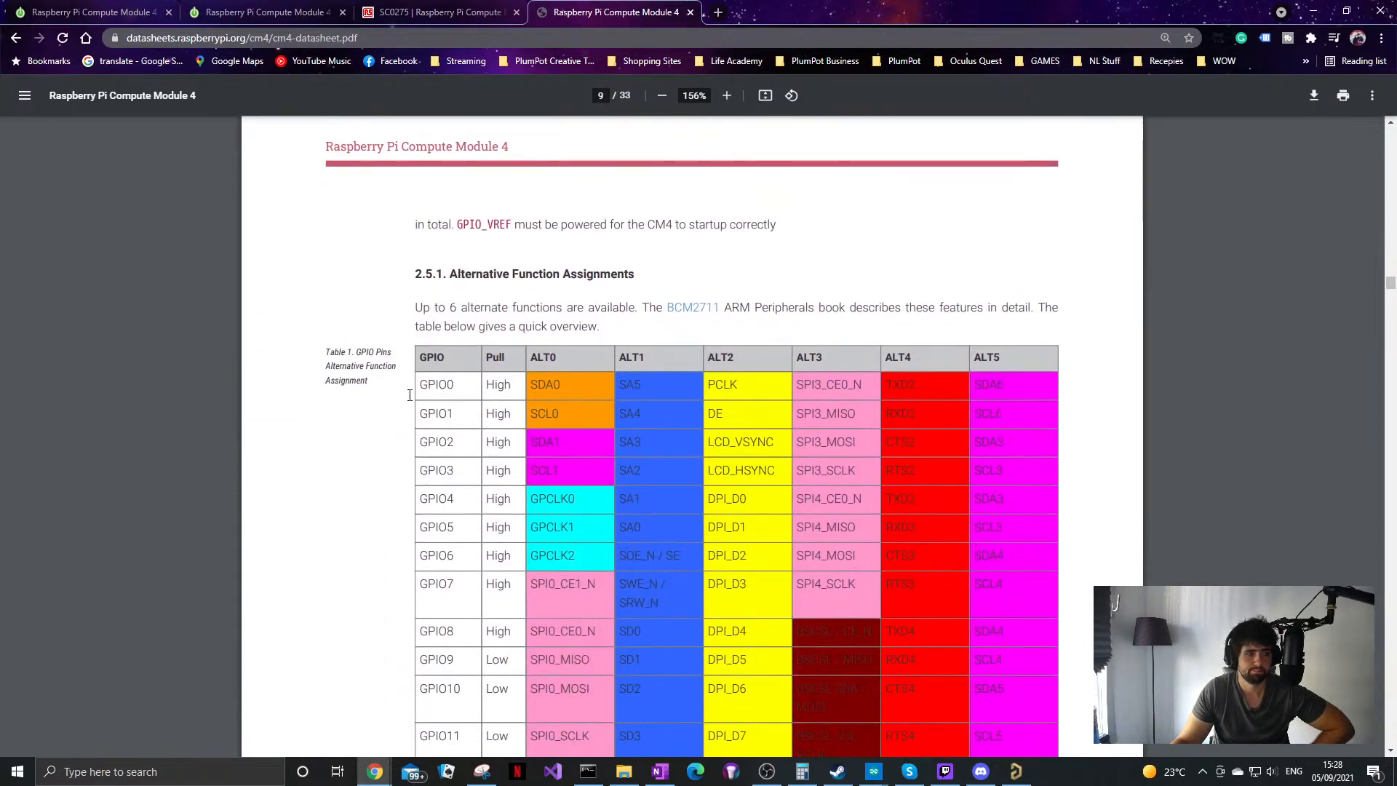
scroll(435, 328, down, 20)
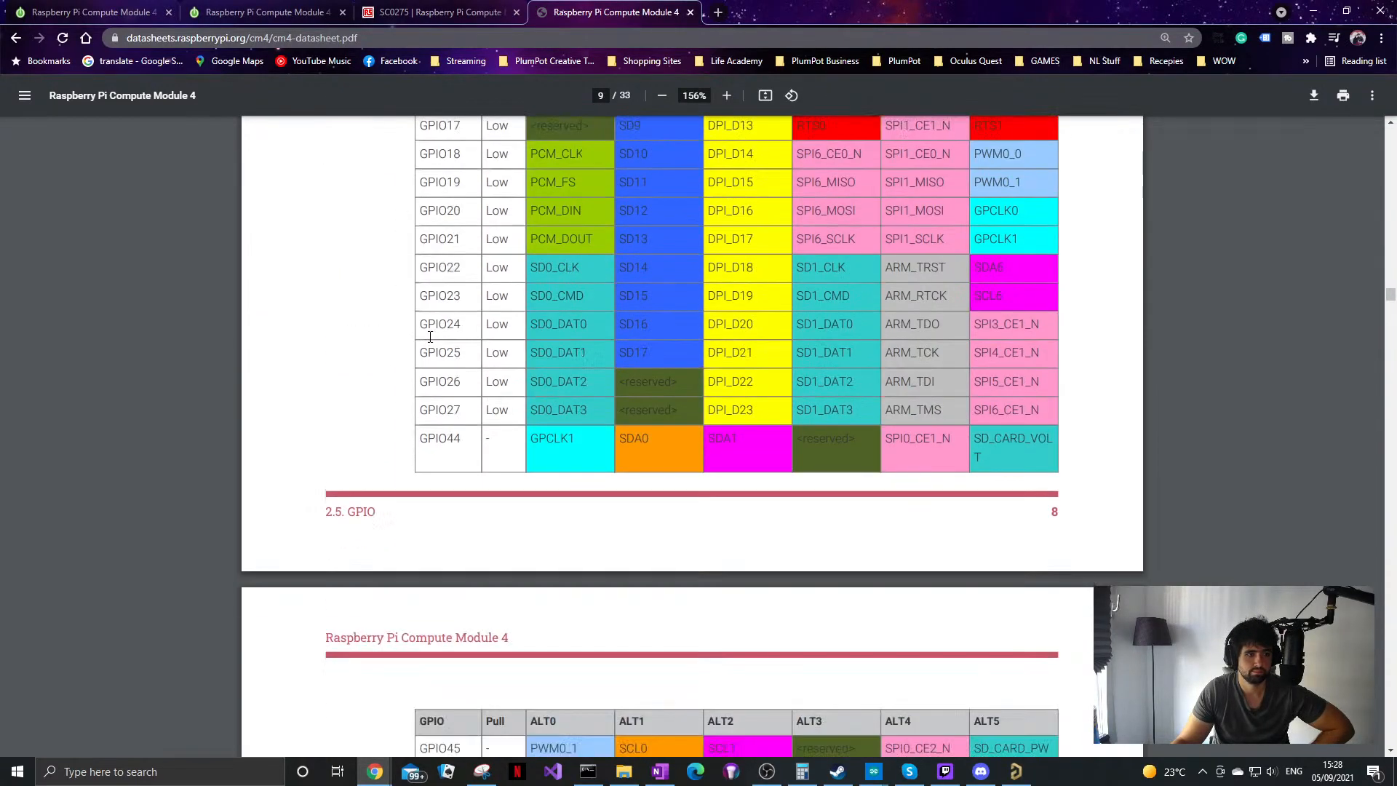
scroll(430, 336, down, 20)
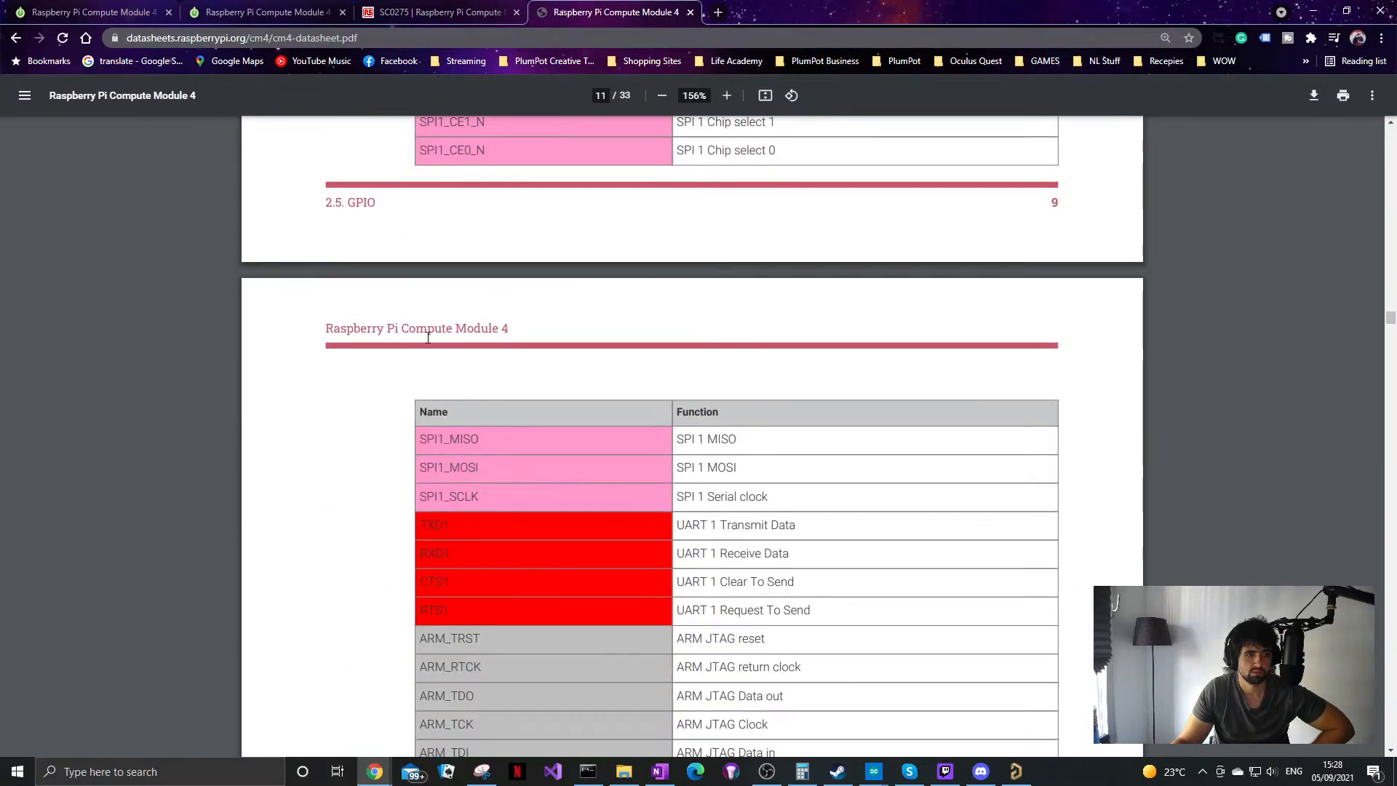
scroll(428, 336, down, 7)
scroll(427, 339, up, 12)
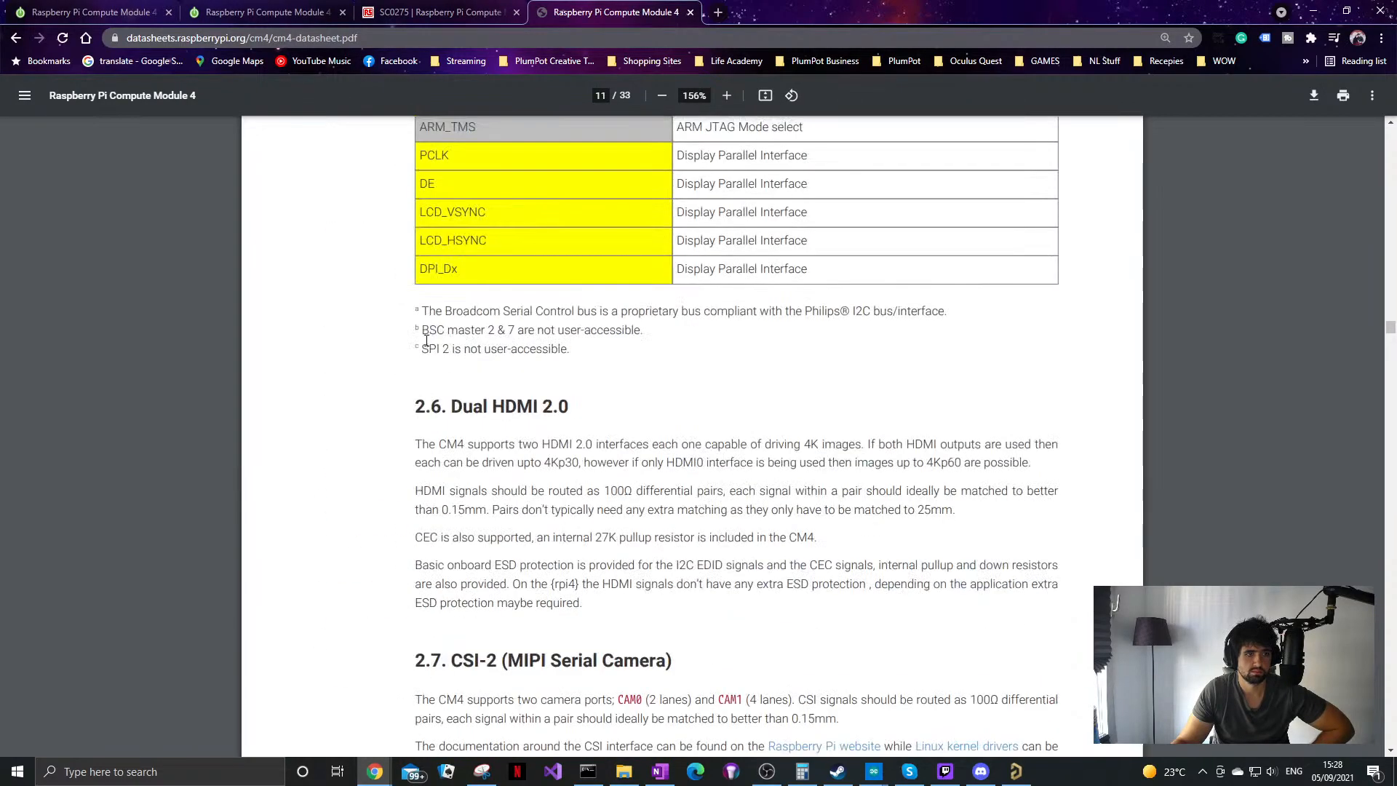
drag(582, 442, 560, 509)
Step: Read on from the CSI-2 camera section through the CM4Lite SD card interface to the maximum ratings and DC characteristics tables
scroll(386, 517, down, 12)
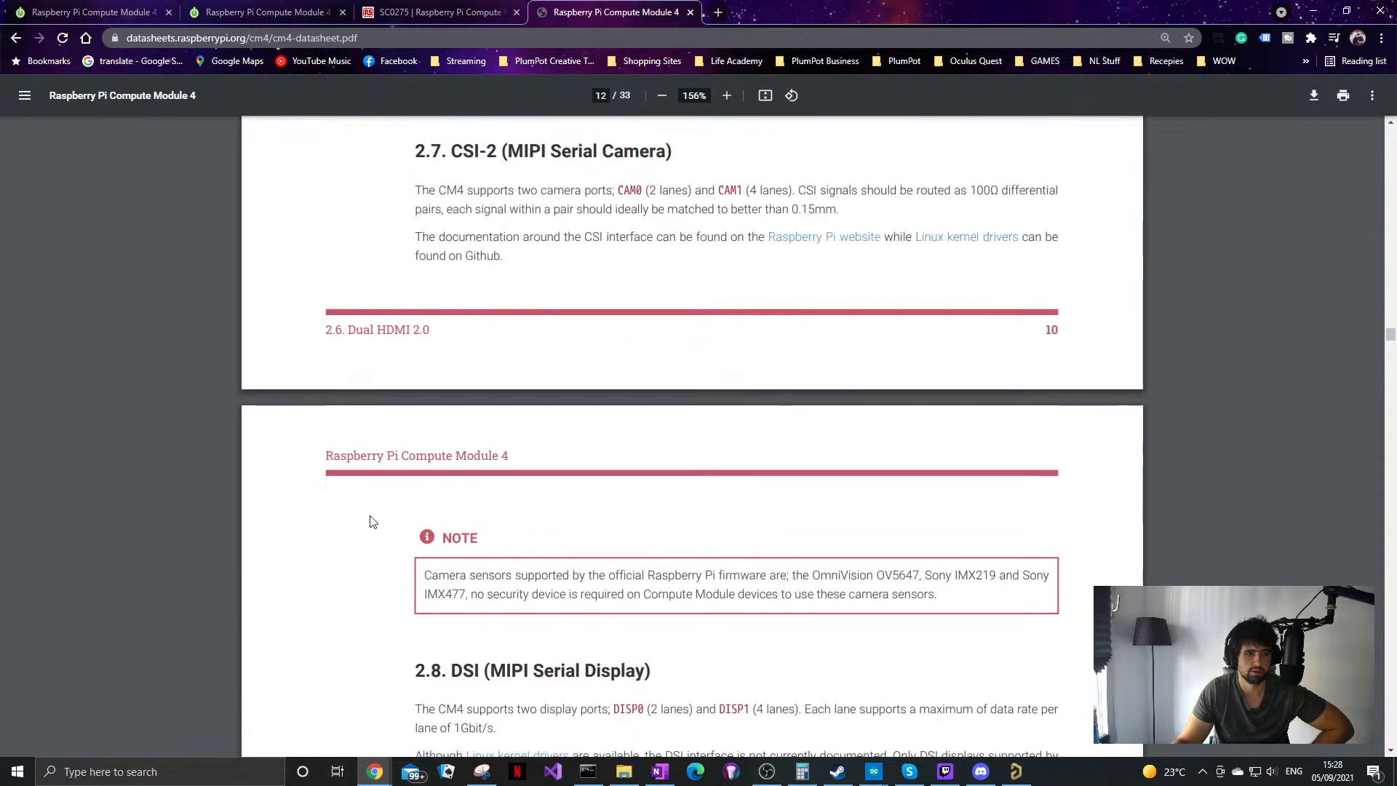
scroll(371, 465, down, 5)
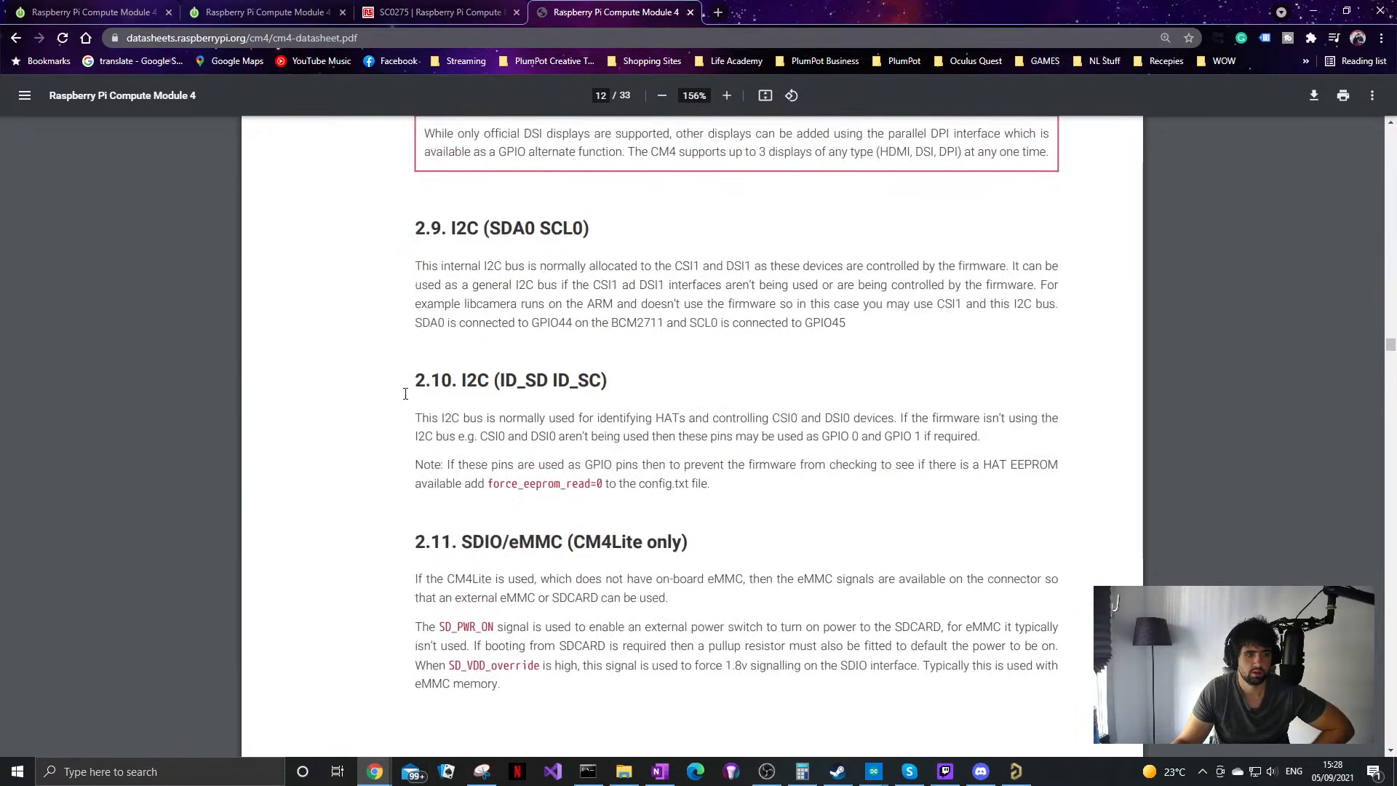
scroll(405, 394, down, 10)
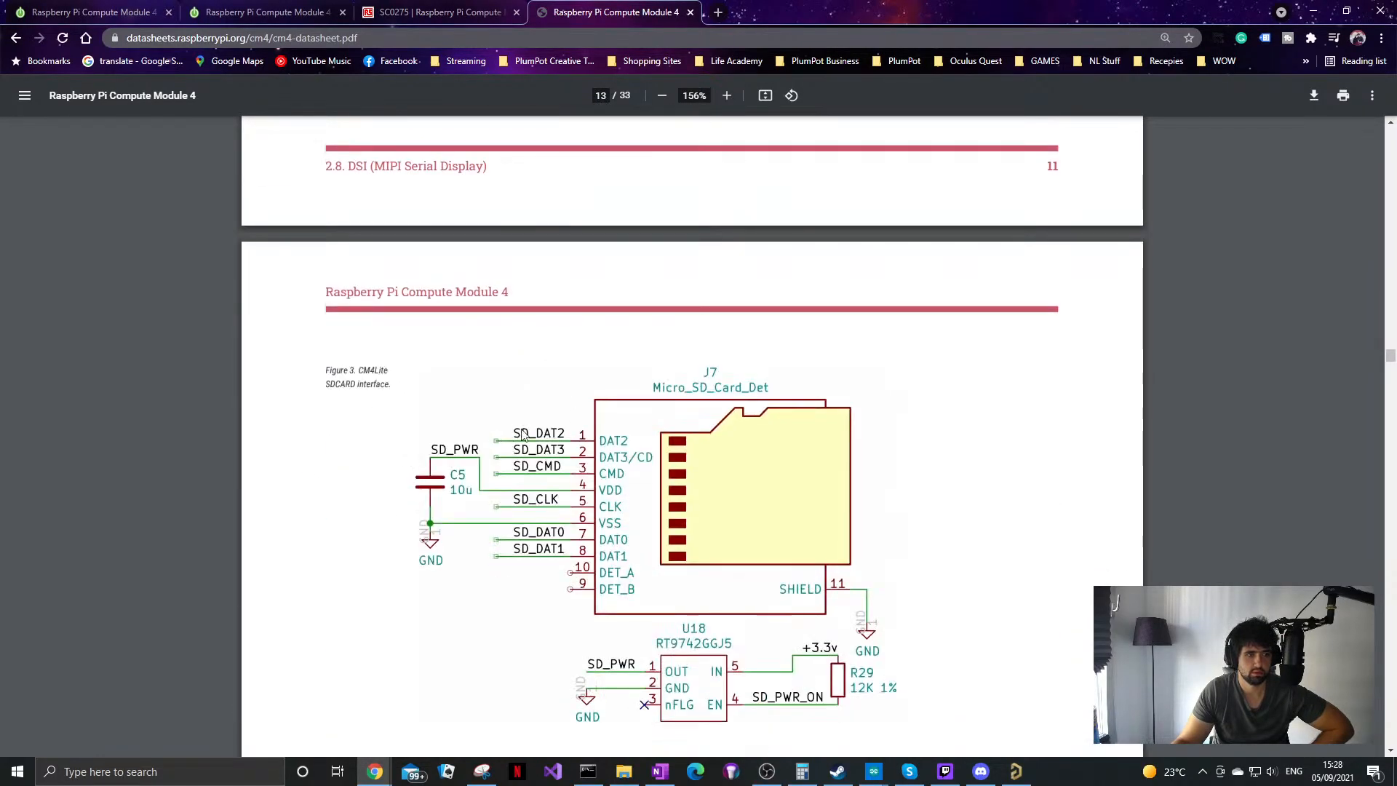
scroll(542, 430, down, 7)
scroll(436, 378, down, 9)
scroll(427, 380, down, 16)
scroll(421, 385, down, 20)
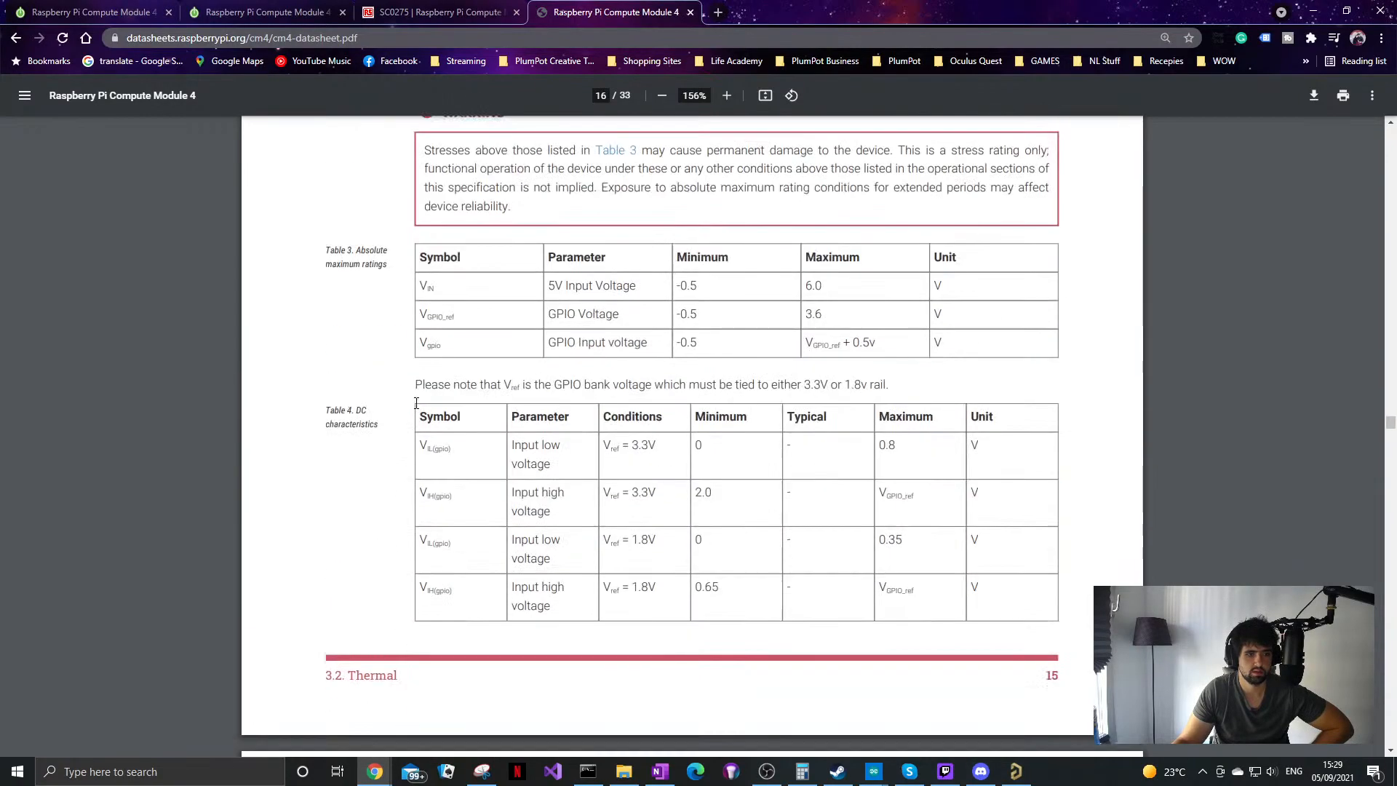
Step: Examine the Chapter 4 Pin Out table of the Compute Module 4 from pin 1 through pin 200
scroll(405, 445, down, 20)
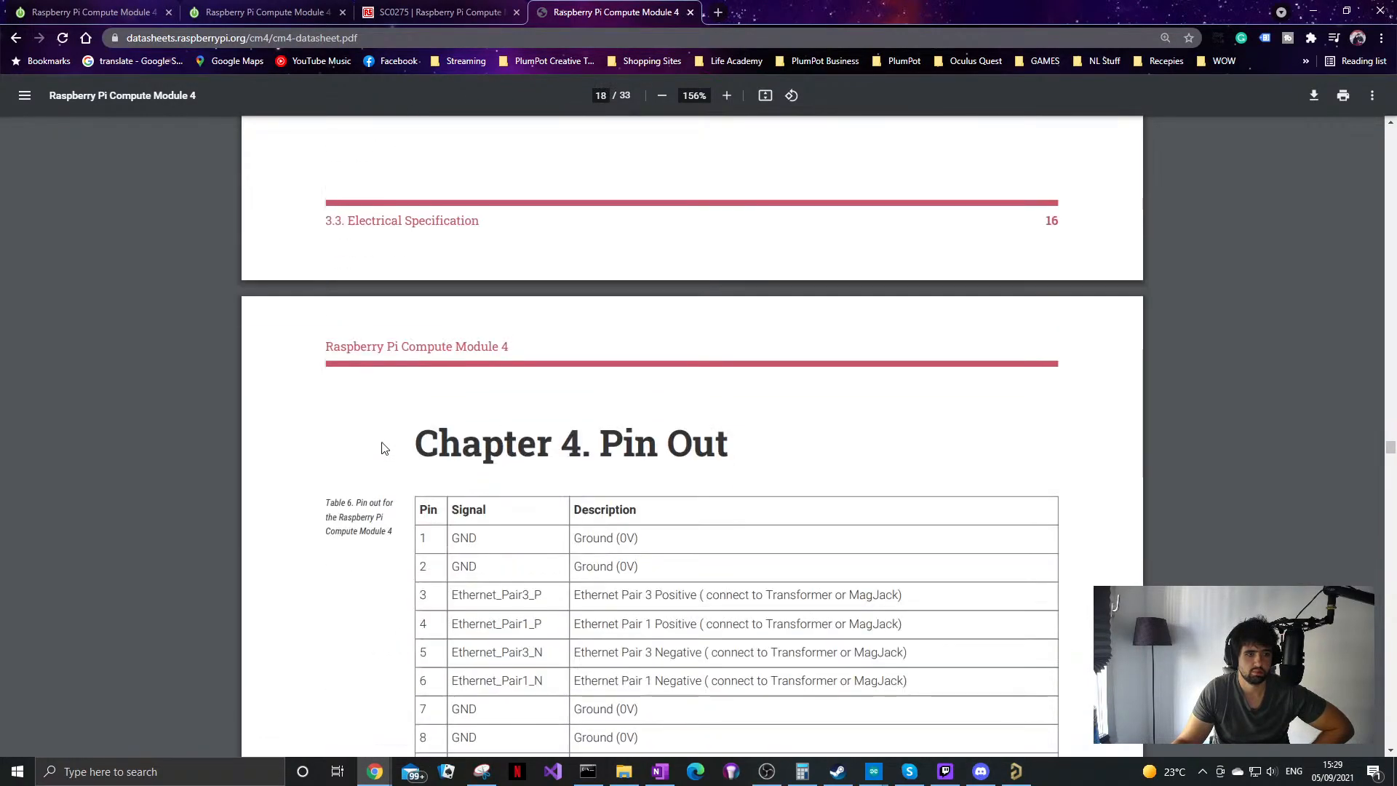
scroll(381, 449, down, 4)
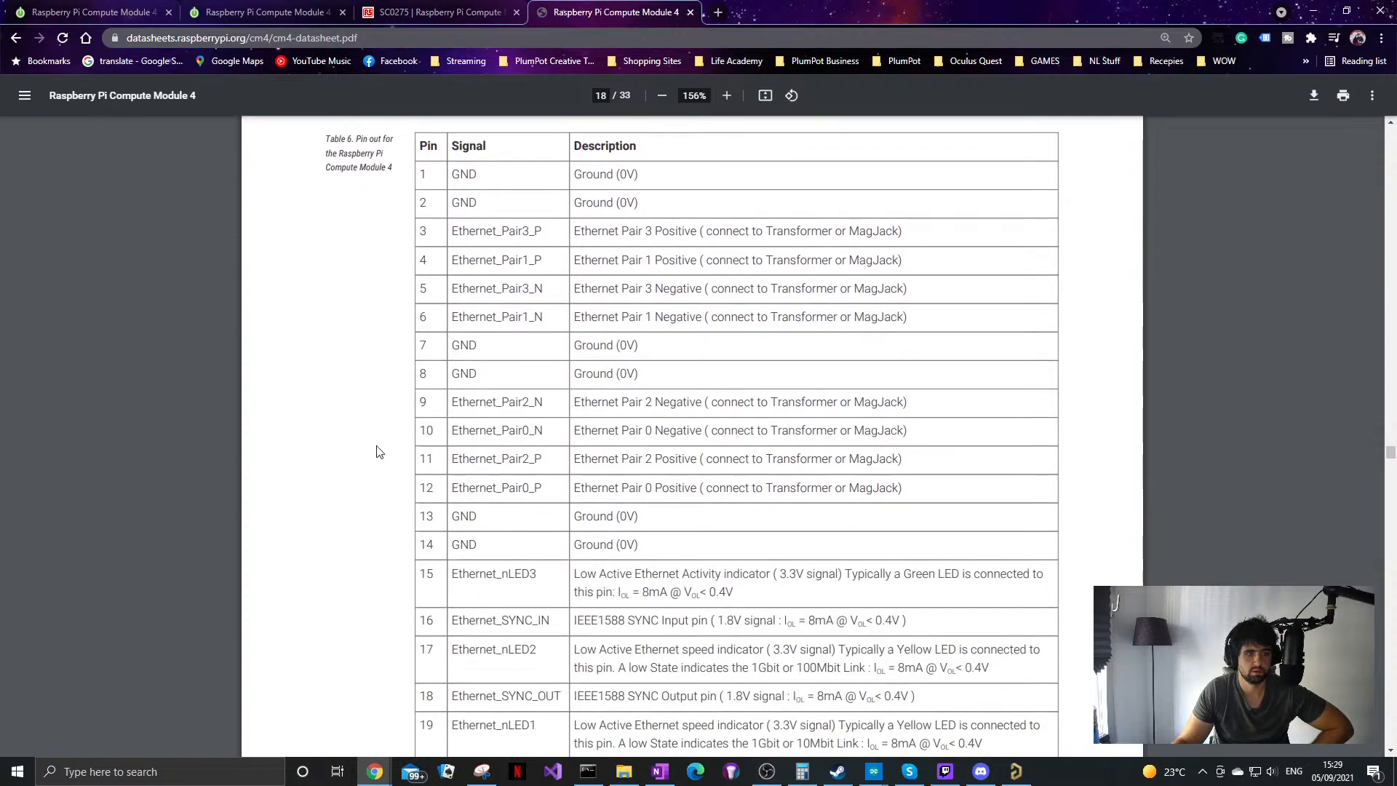
scroll(371, 452, down, 18)
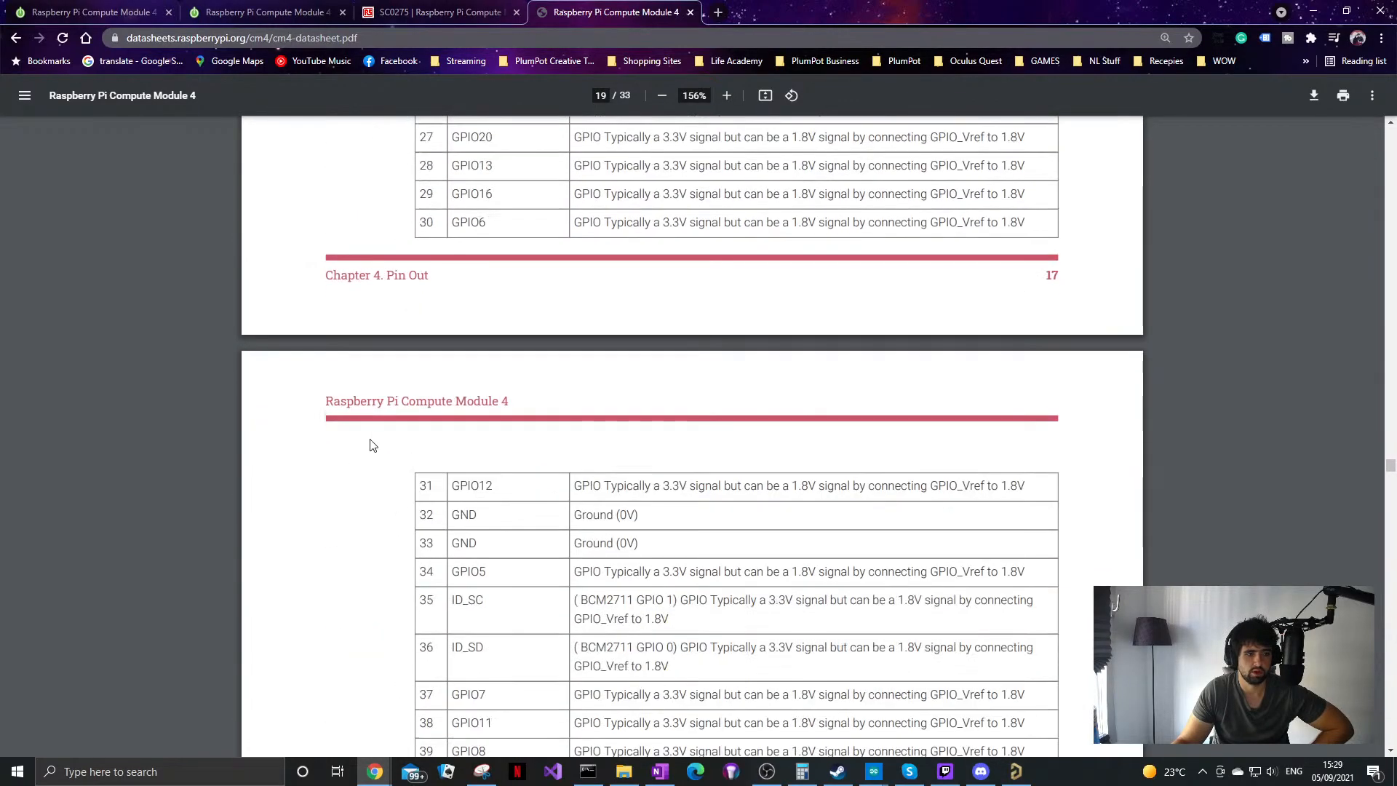
scroll(480, 368, down, 20)
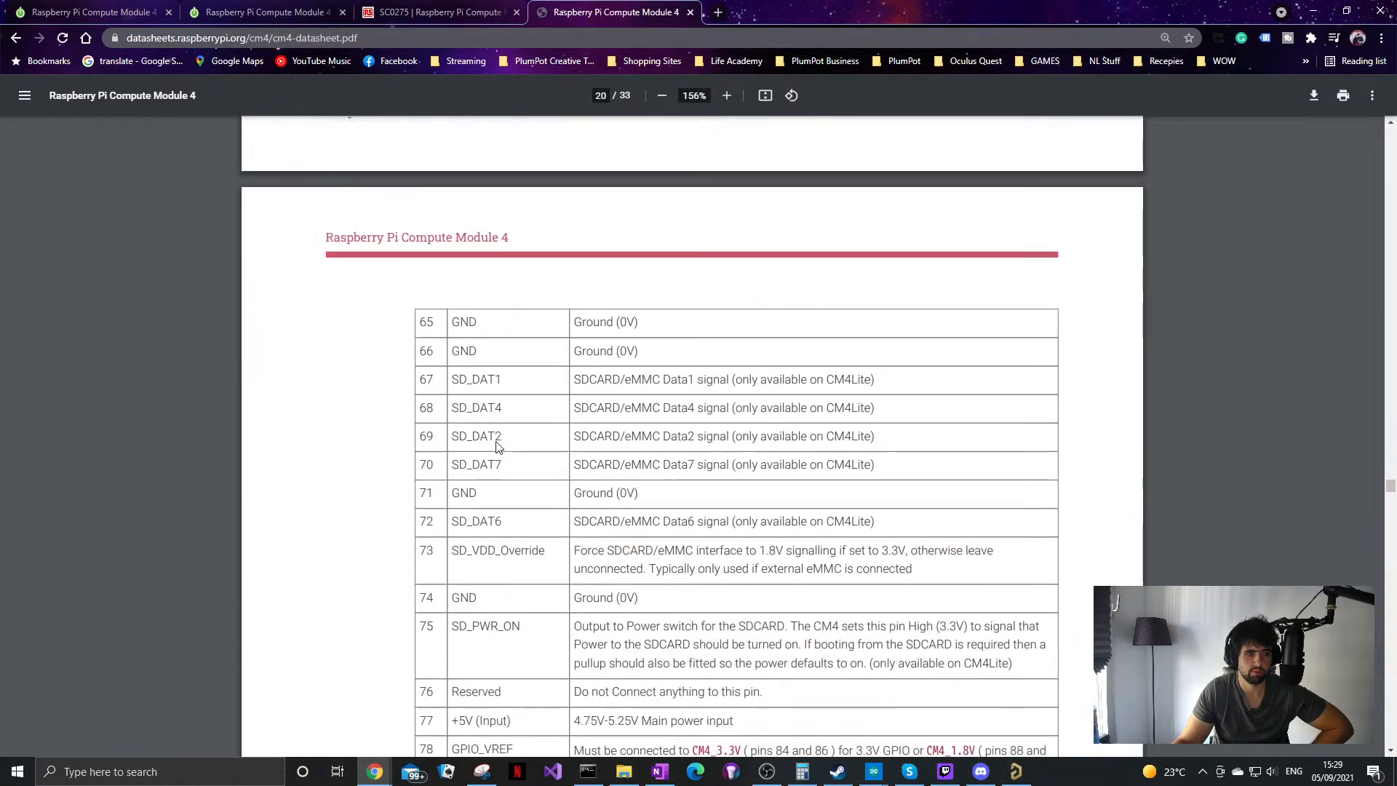
scroll(494, 448, down, 20)
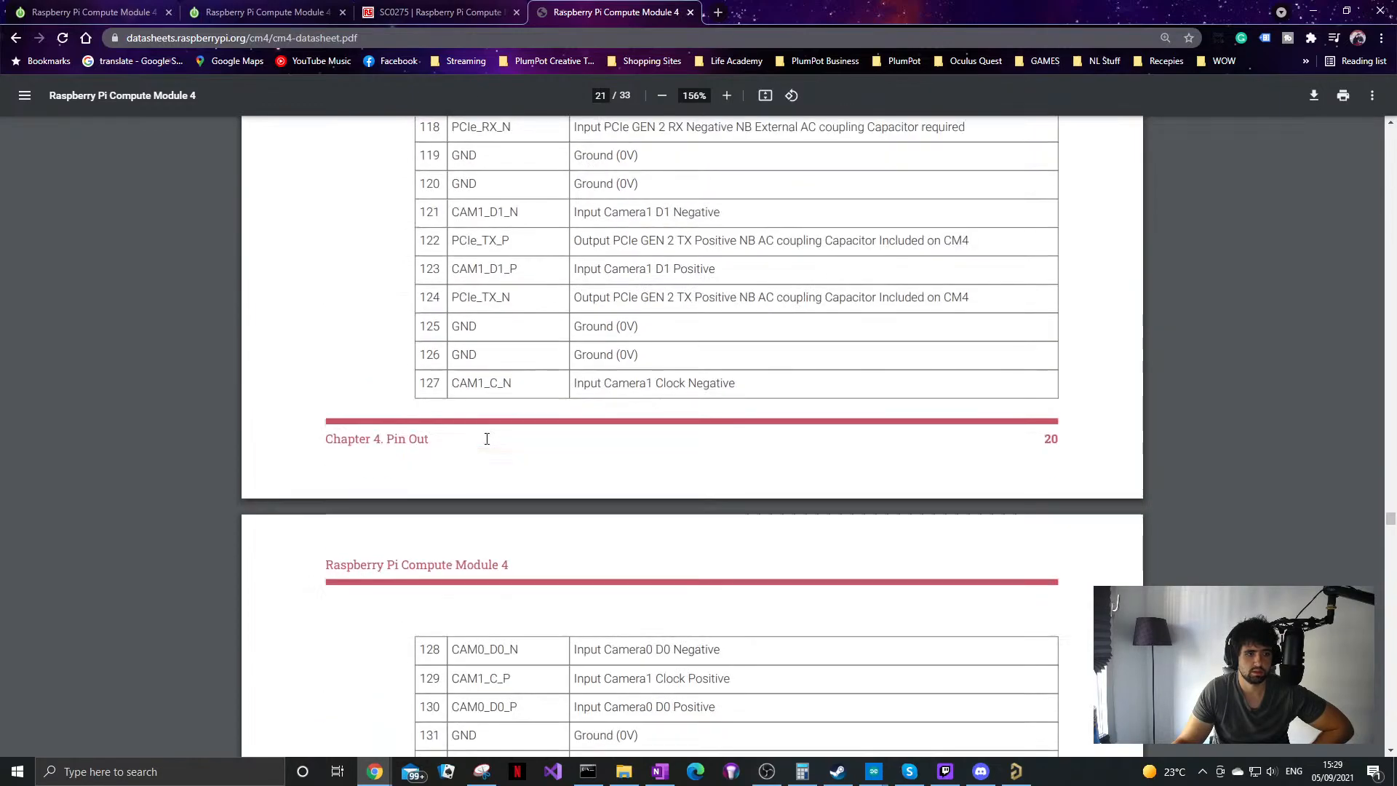
scroll(485, 446, down, 20)
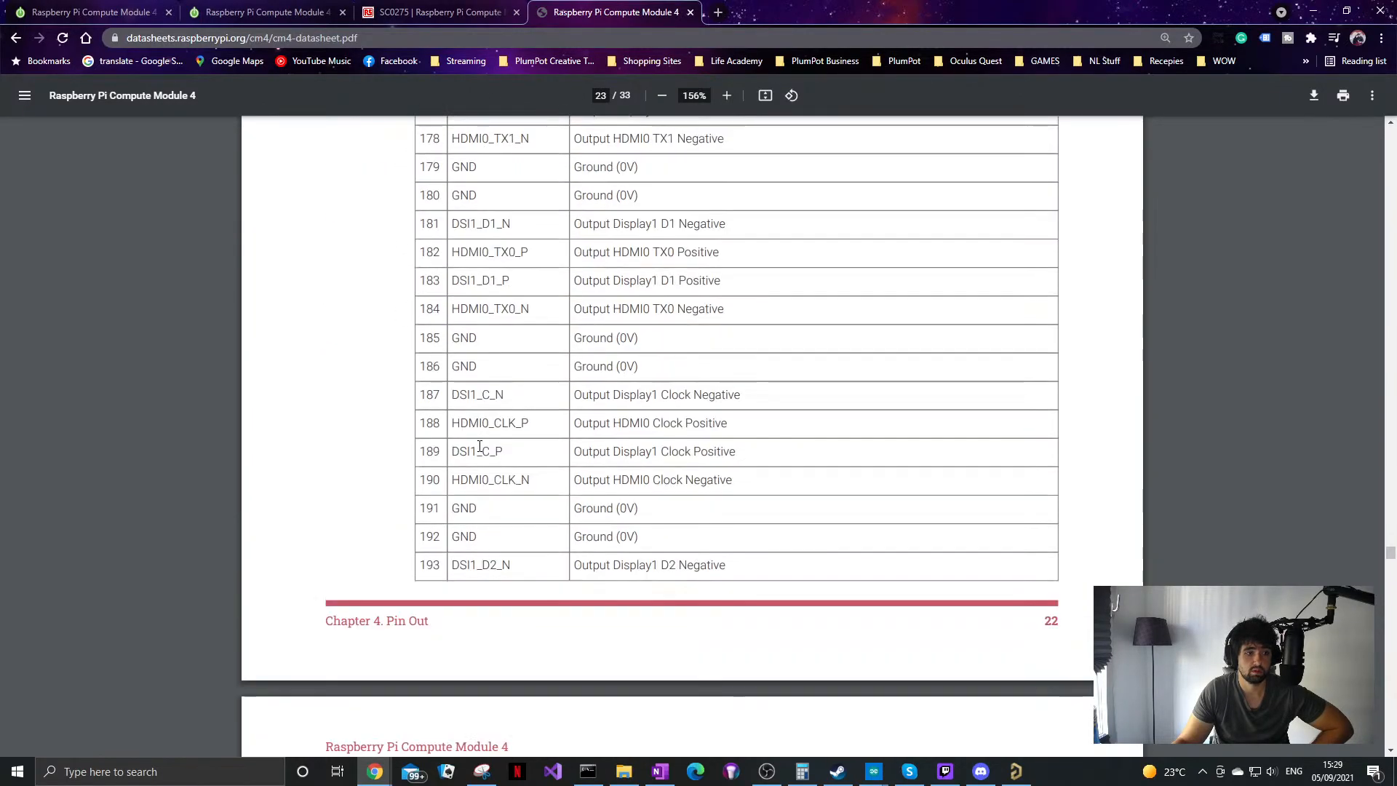
scroll(478, 446, down, 7)
scroll(666, 374, up, 8)
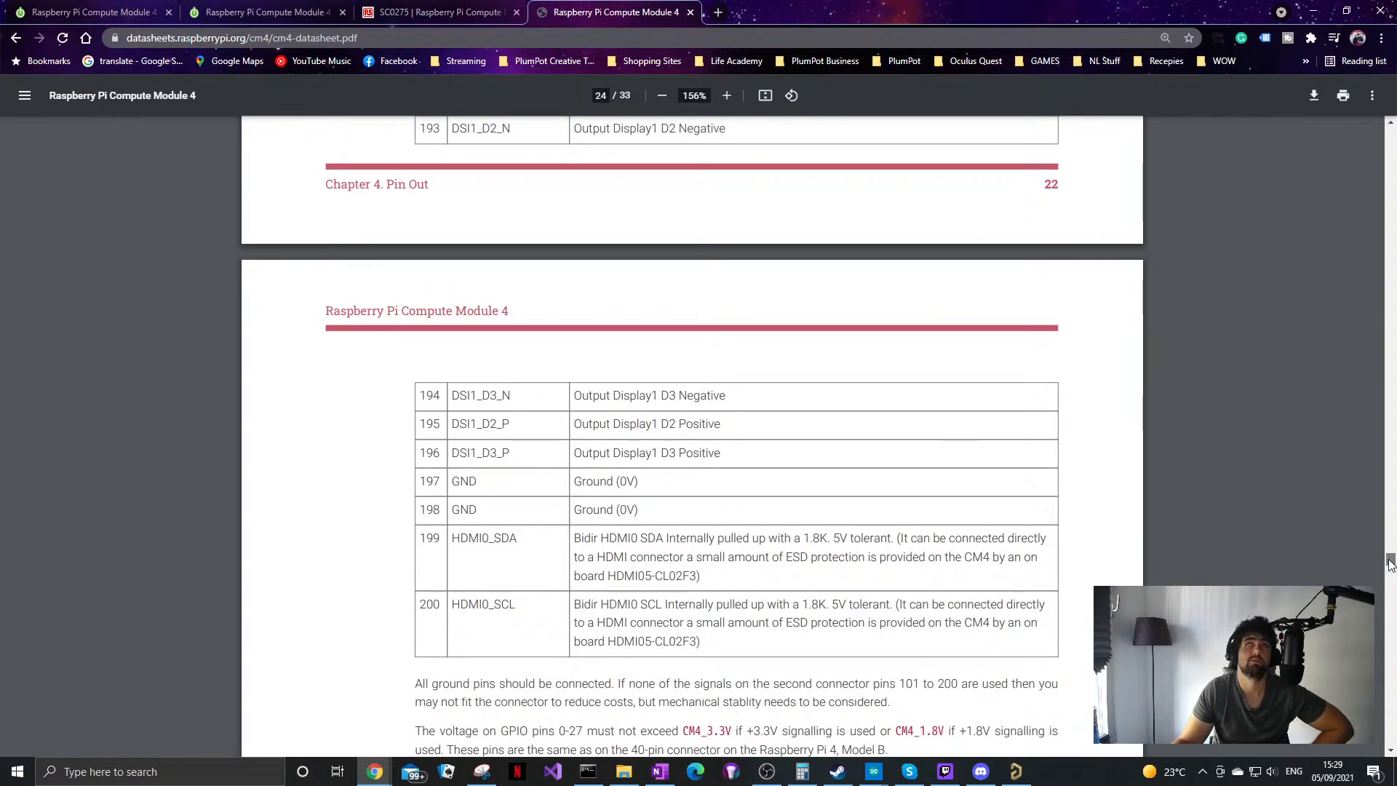
Step: Go back to the datasheet's table of contents and review it with the Introduction and Wireless sections
drag(1389, 562, 1379, 178)
right_click(1379, 178)
click(1384, 189)
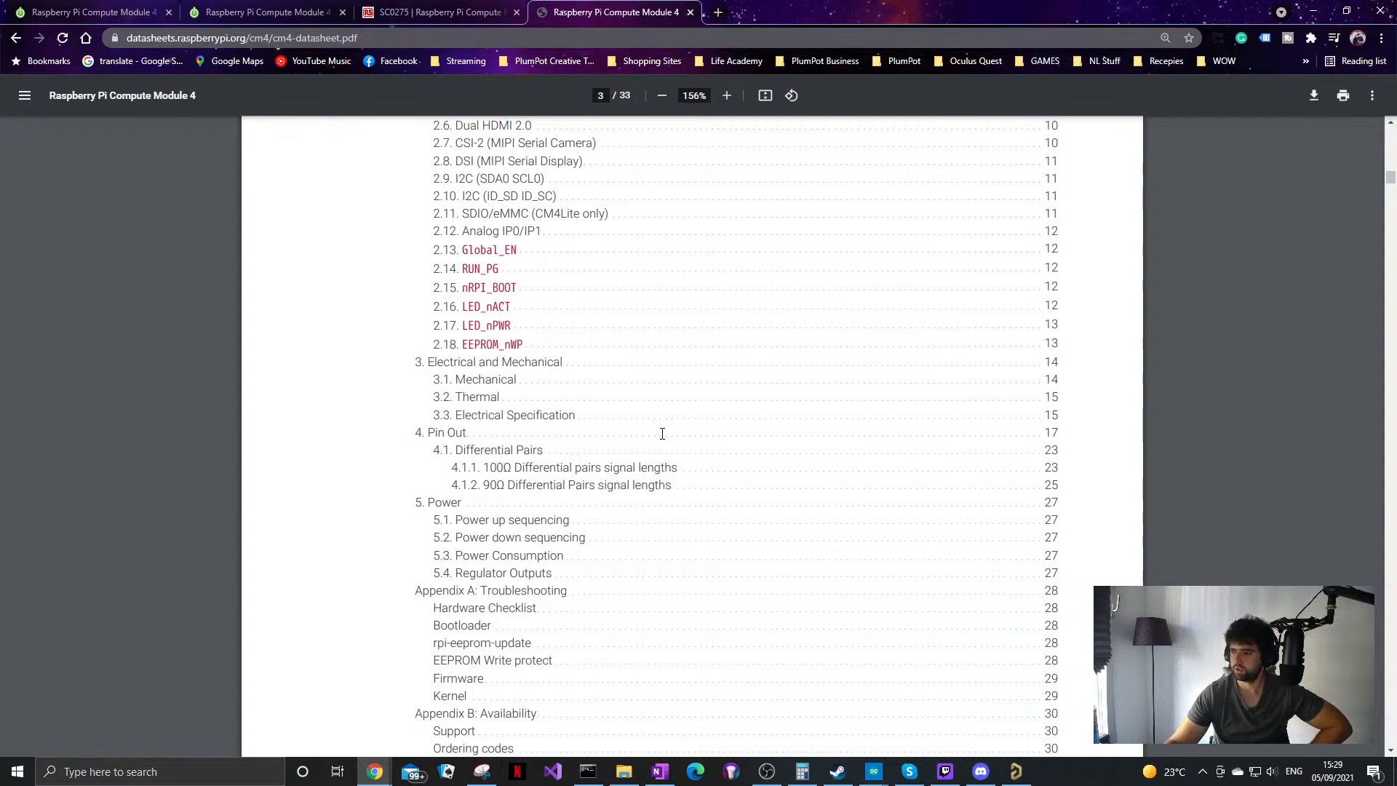
scroll(468, 467, down, 12)
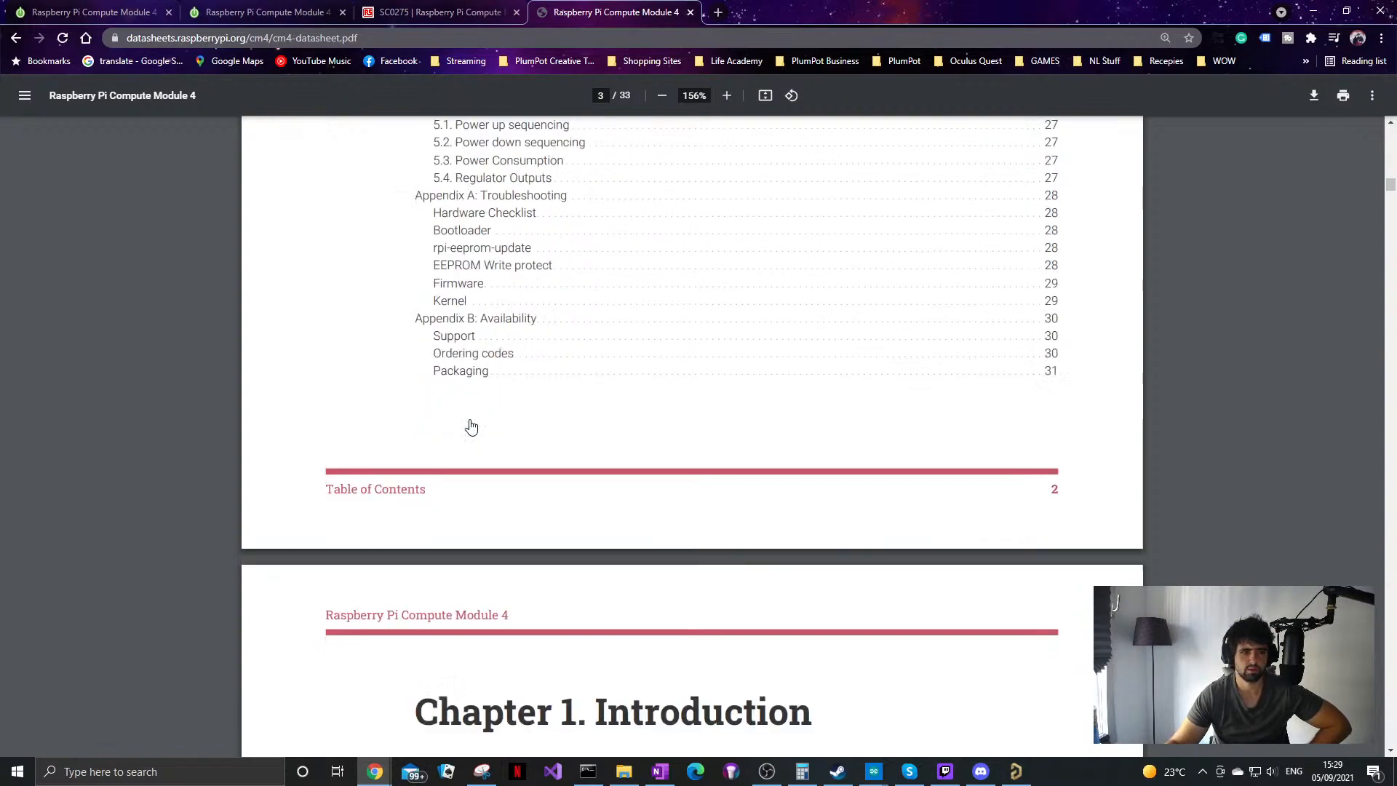
scroll(552, 504, down, 20)
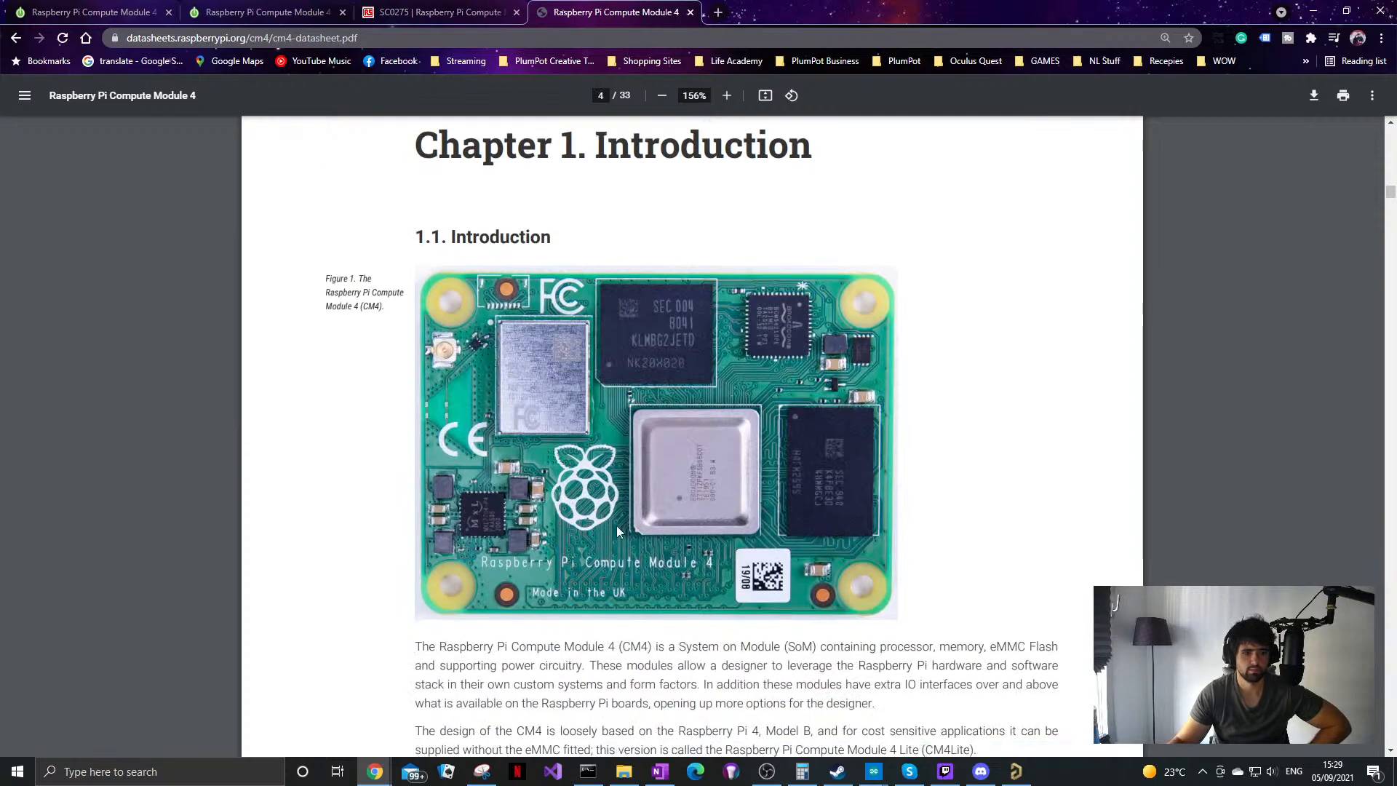
scroll(1047, 324, down, 10)
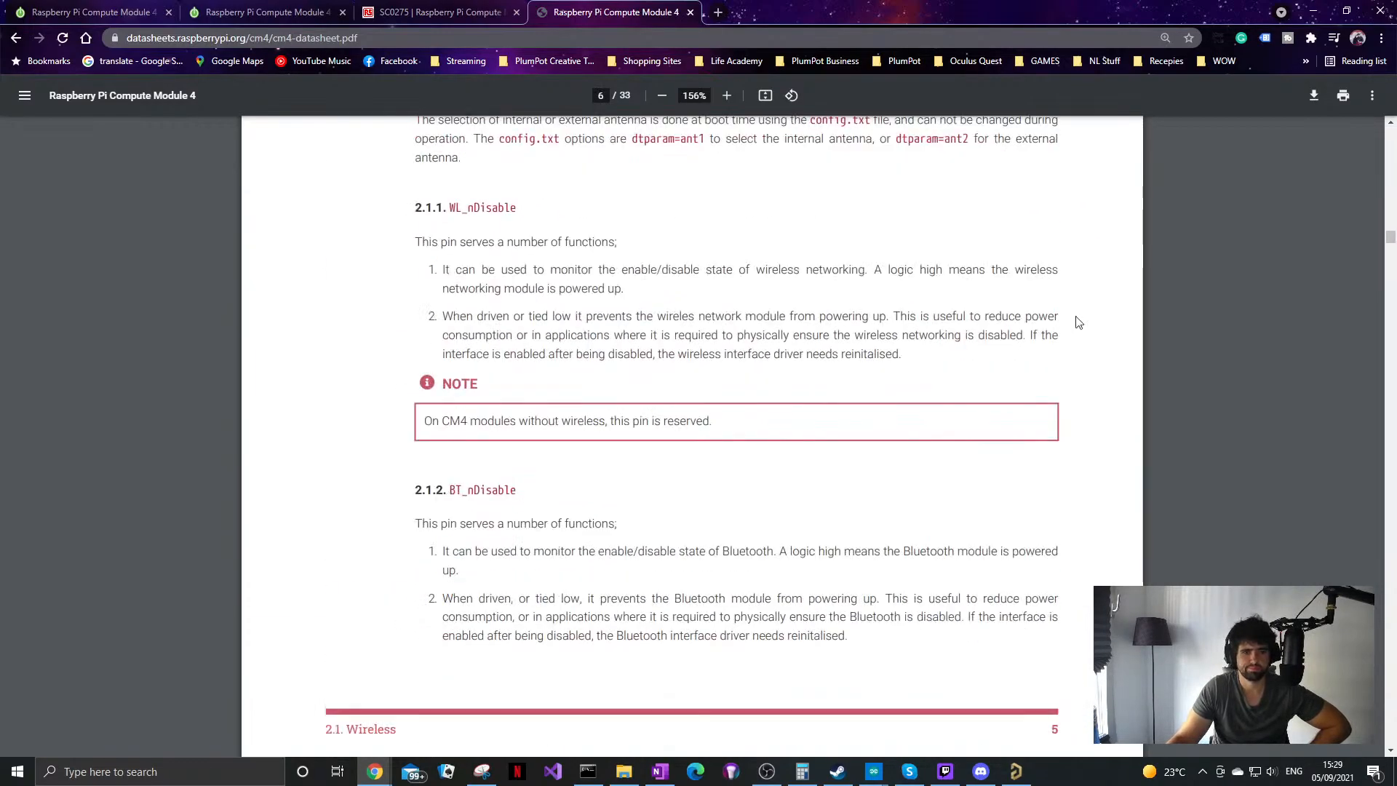
Step: Jump to the datasheet's last page and look backwards through it to the start of the Chapter 4 Pin Out table
drag(1388, 246, 1390, 742)
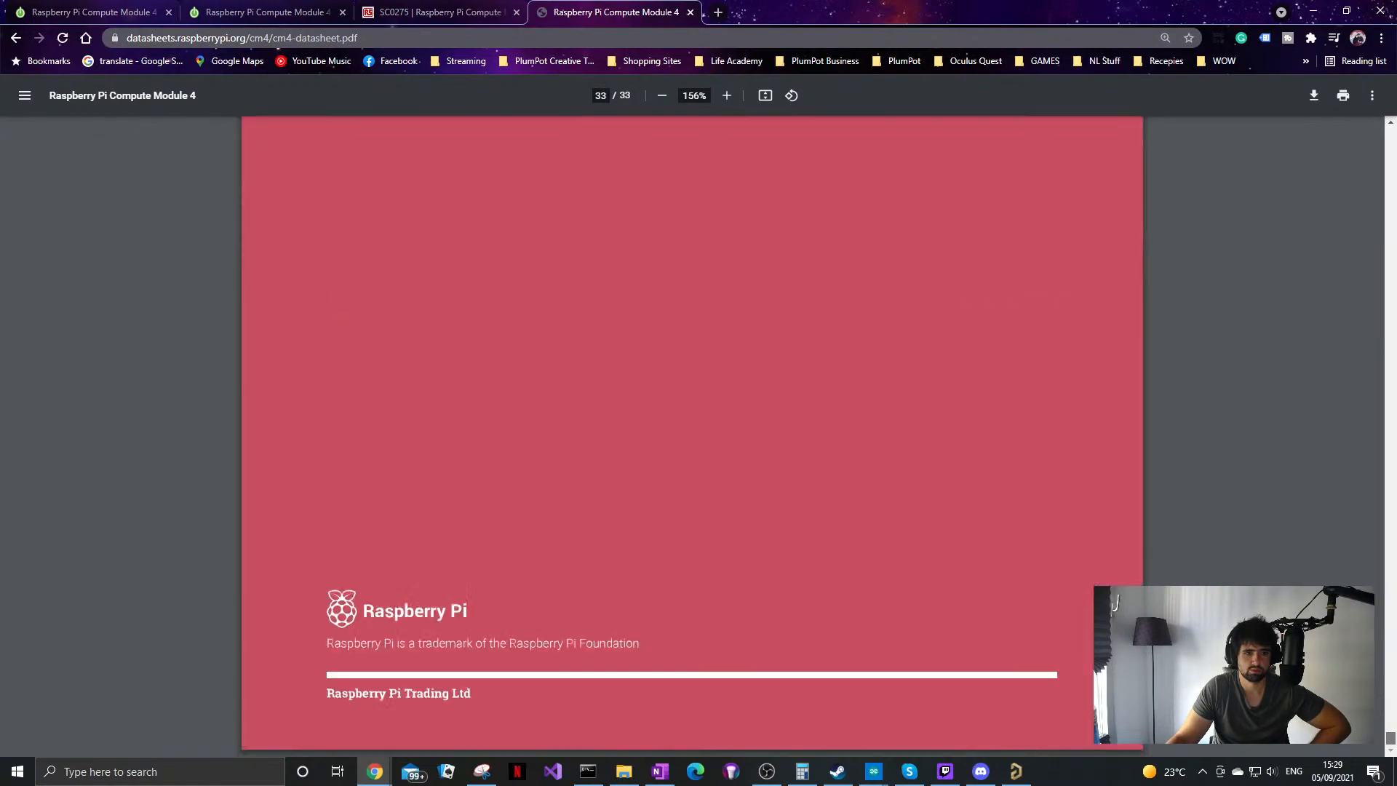
scroll(892, 518, up, 20)
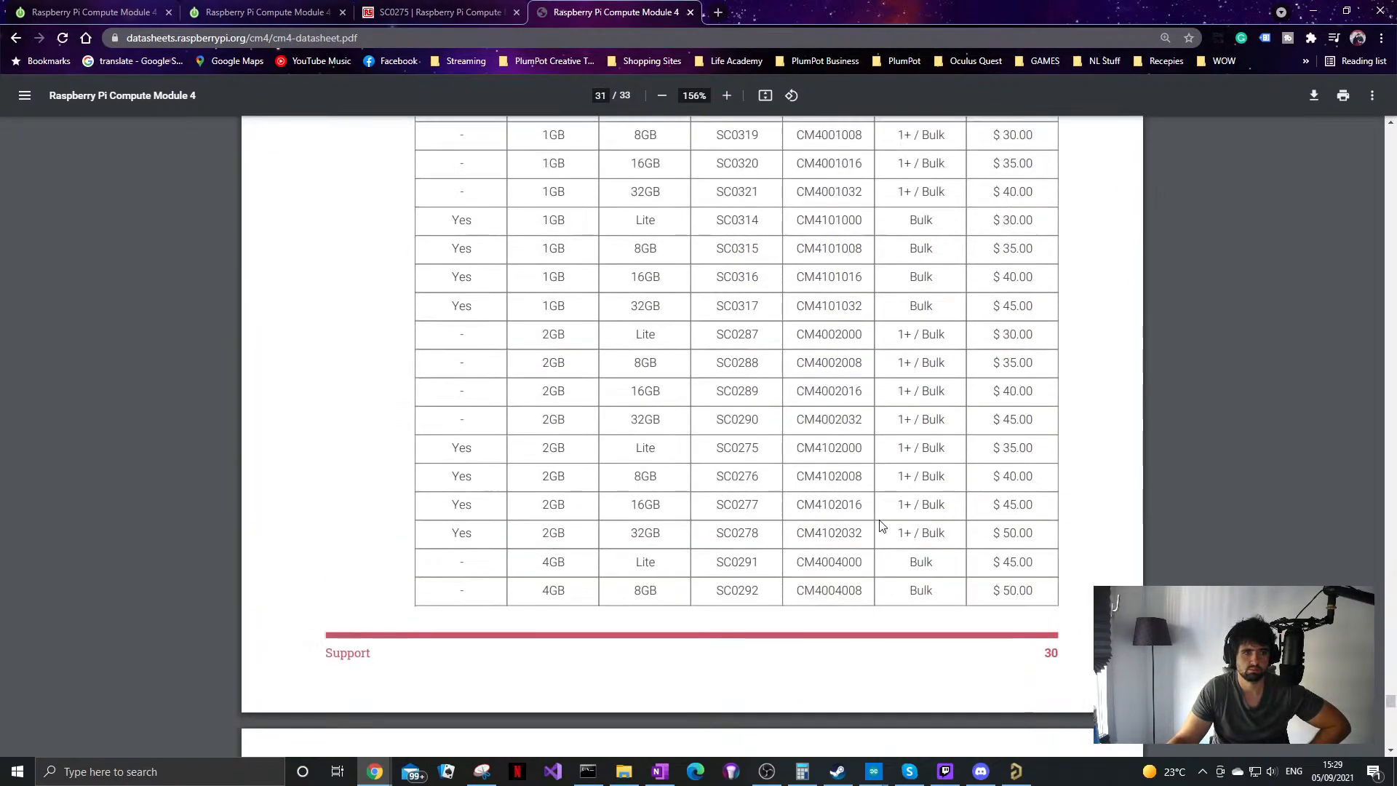
scroll(881, 519, up, 20)
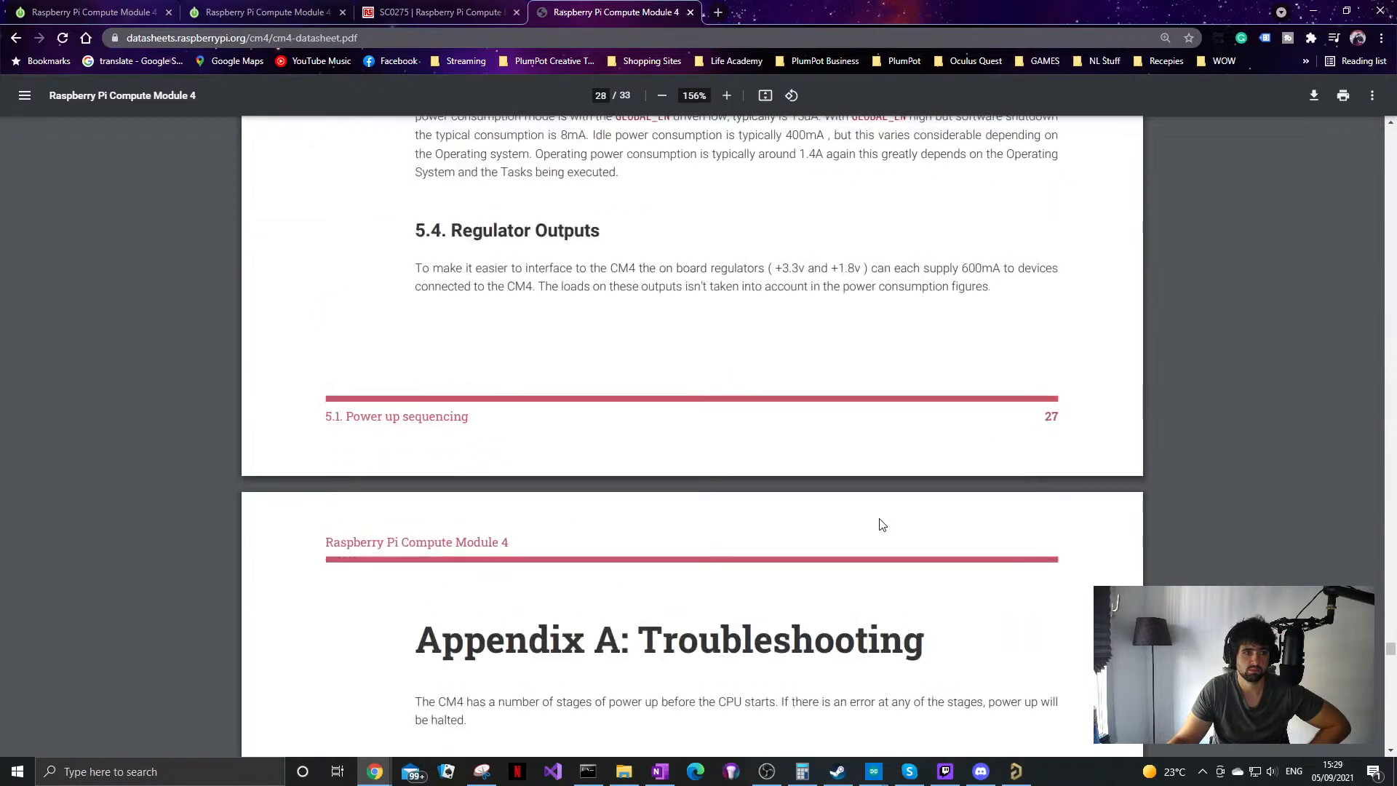
scroll(880, 524, up, 20)
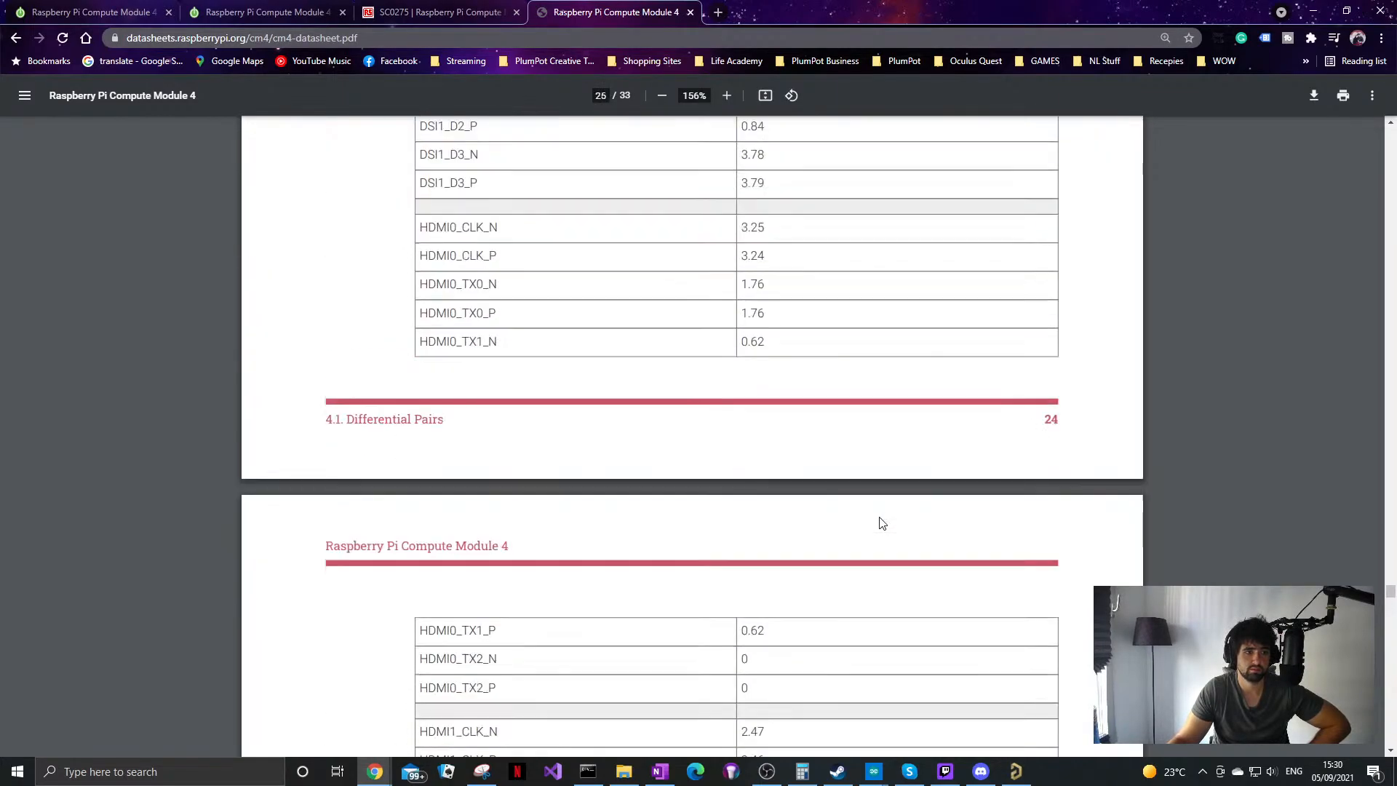
scroll(881, 522, up, 10)
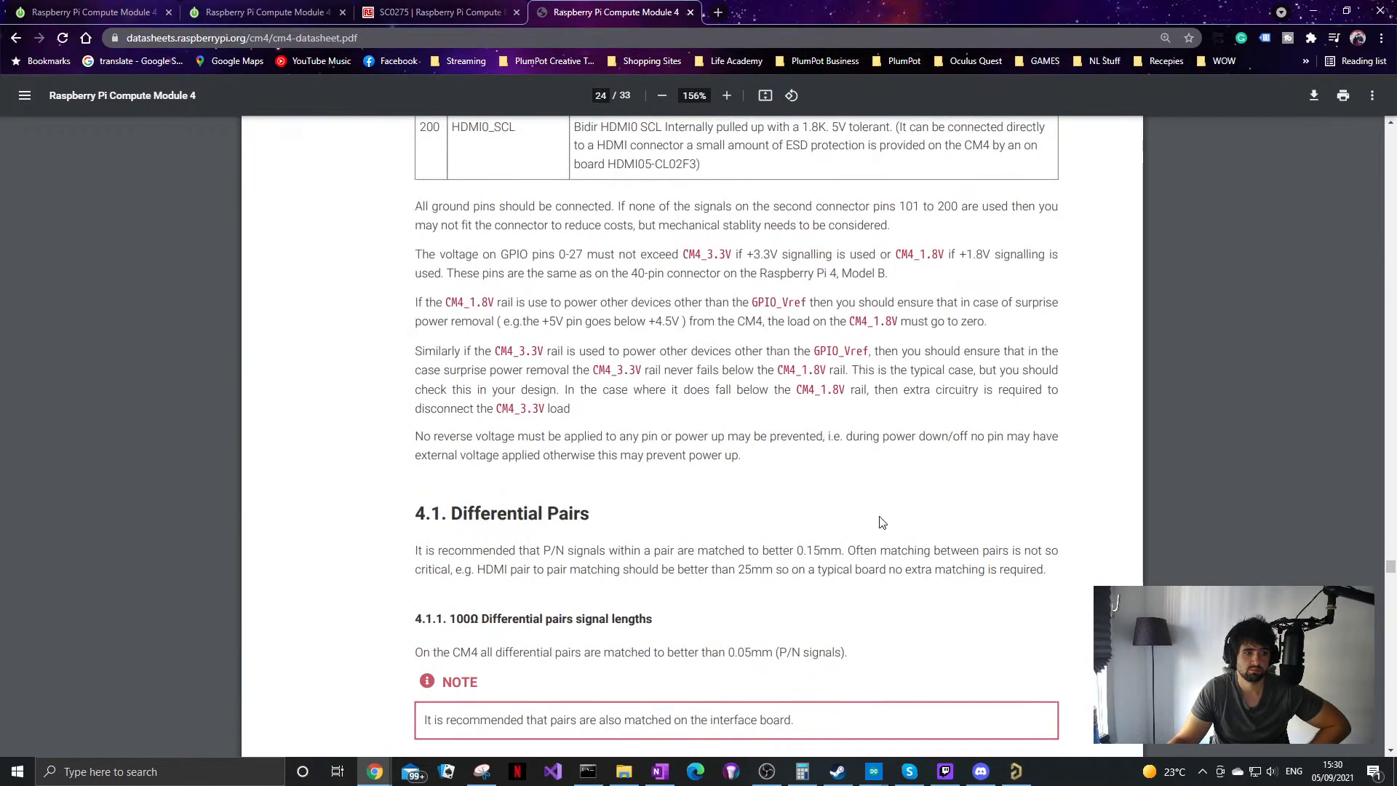
scroll(881, 522, up, 20)
scroll(882, 510, up, 20)
scroll(880, 505, up, 15)
scroll(881, 510, down, 4)
scroll(873, 502, down, 4)
scroll(860, 483, up, 2)
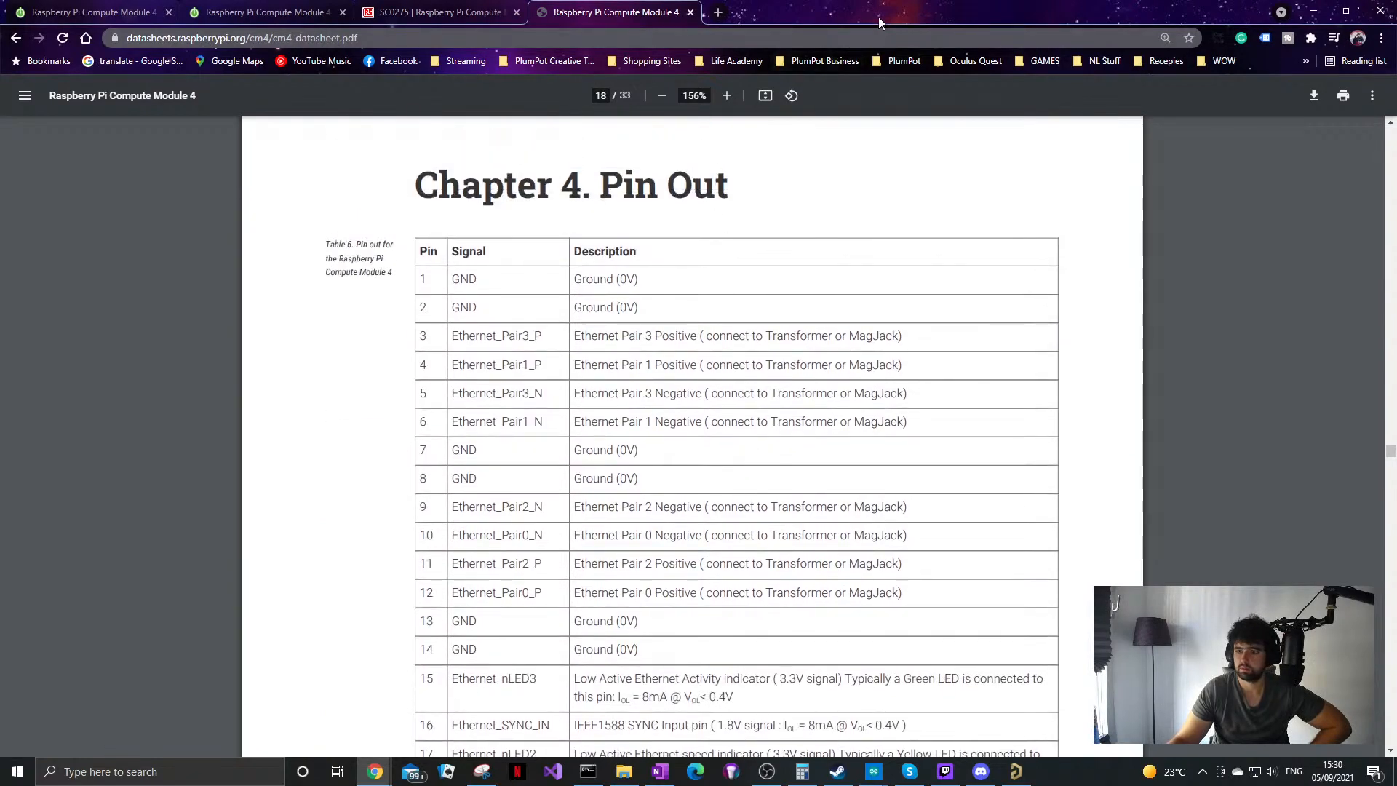
Step: Return to Altium Designer and place a rectangle about 550 by 550 mil from the origin as the Pi Comp Module symbol body
drag(886, 6, 1396, 10)
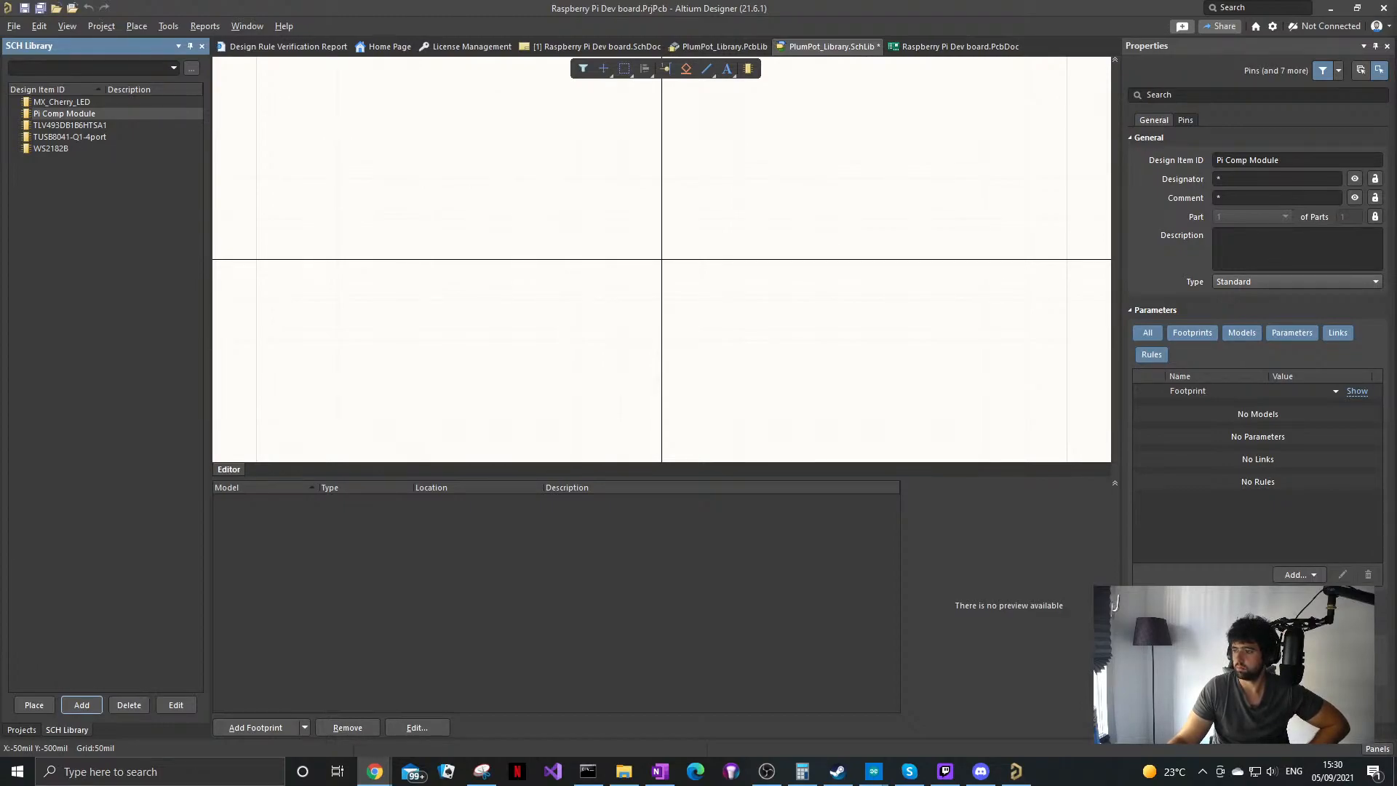
scroll(655, 362, up, 1)
scroll(676, 327, down, 1)
scroll(676, 329, up, 5)
scroll(673, 333, down, 2)
key(p)
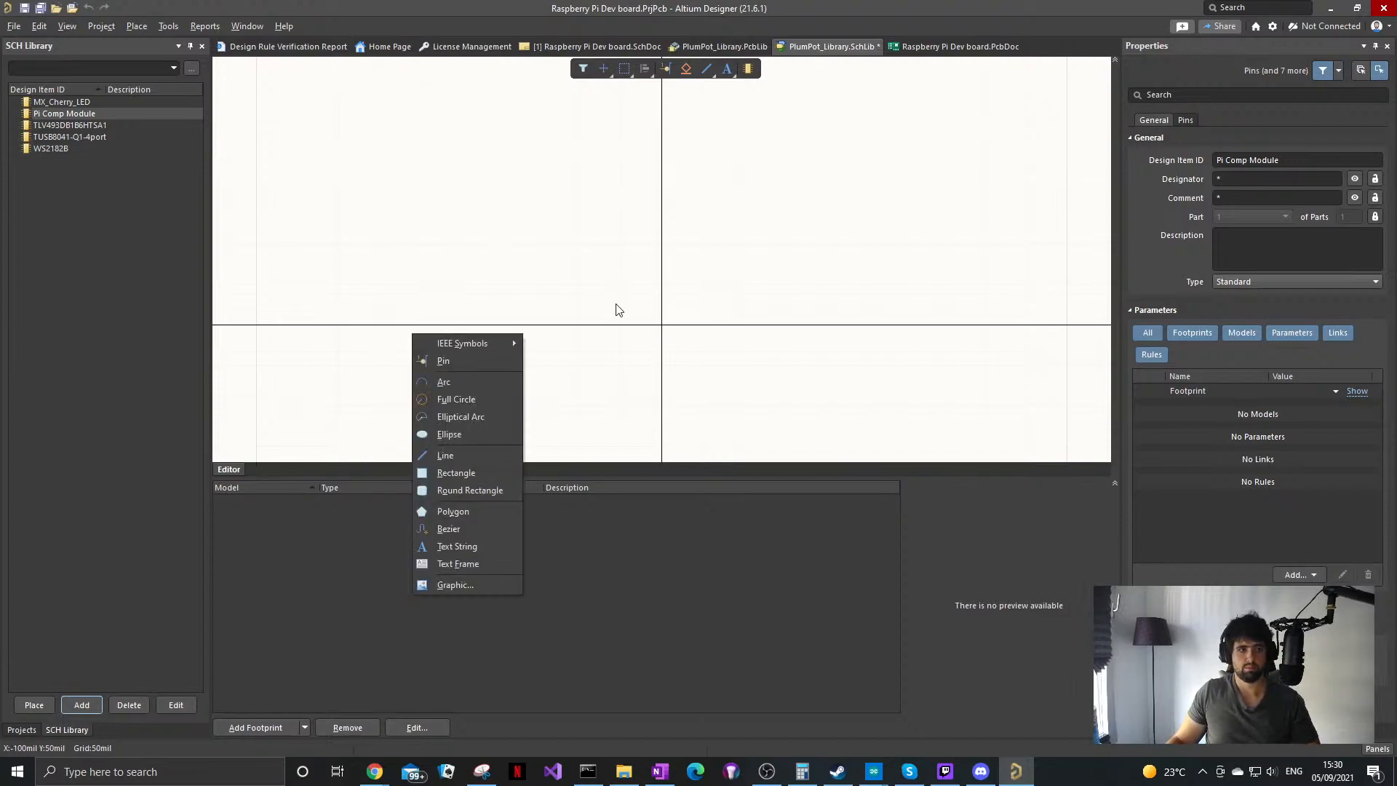
click(465, 473)
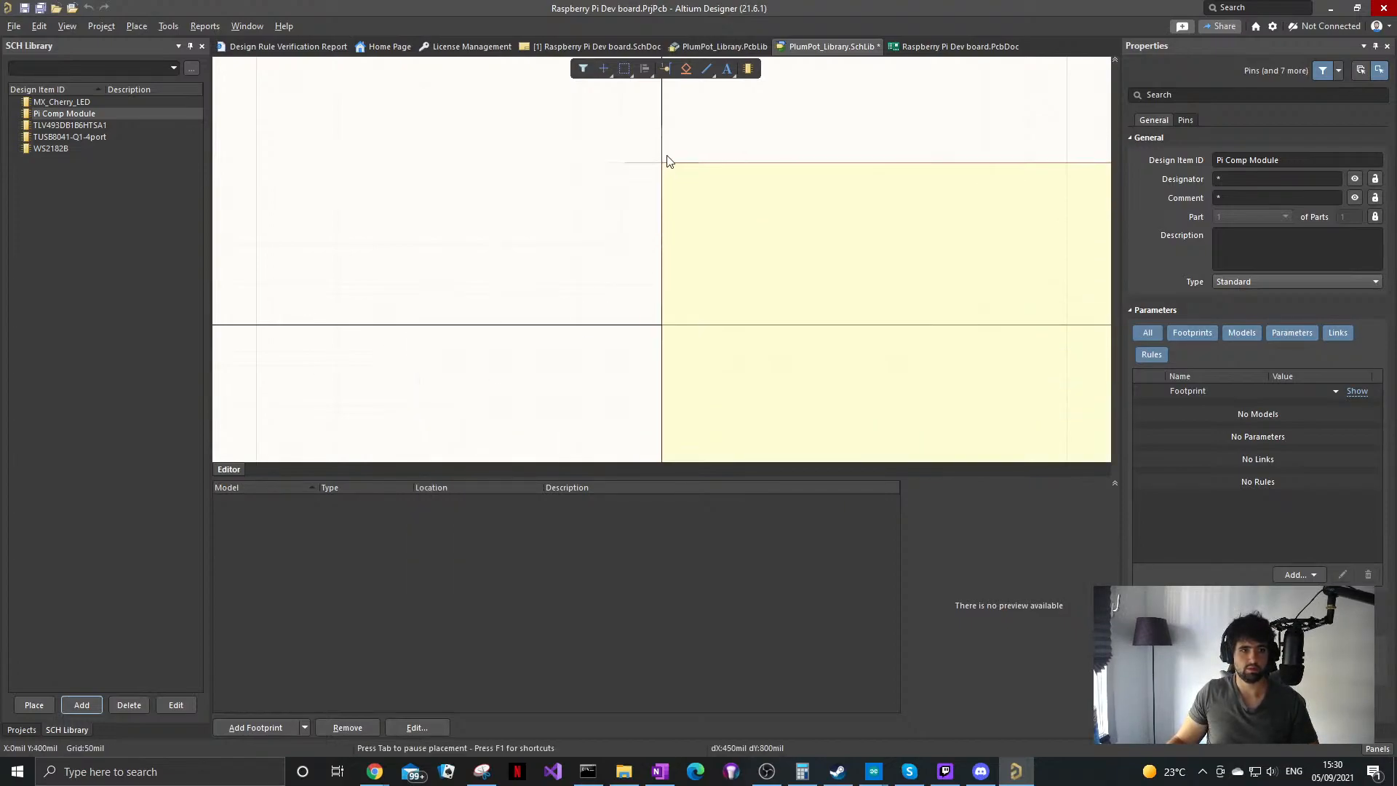
click(661, 102)
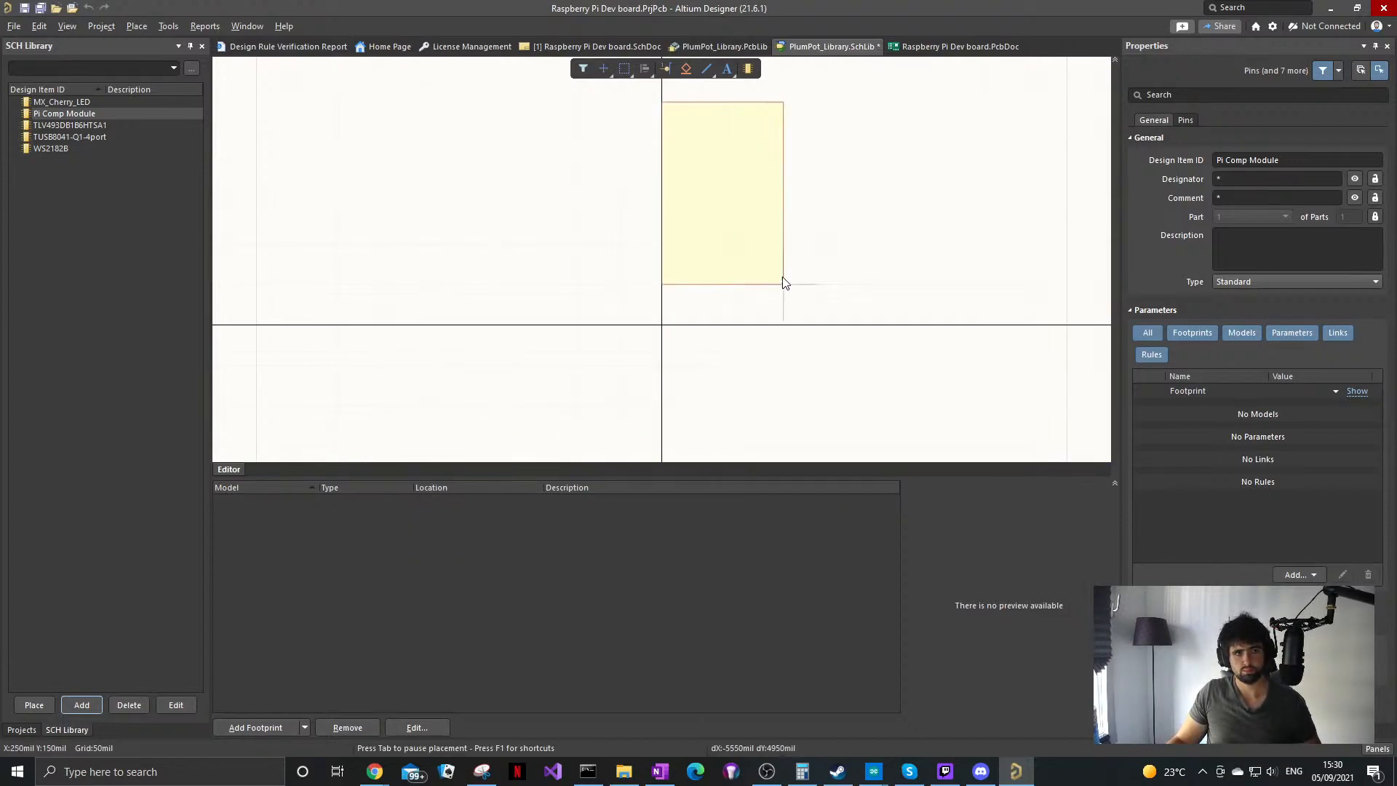
click(884, 325)
right_click(873, 282)
scroll(859, 219, down, 1)
ctrl+scroll(852, 202, down, 3)
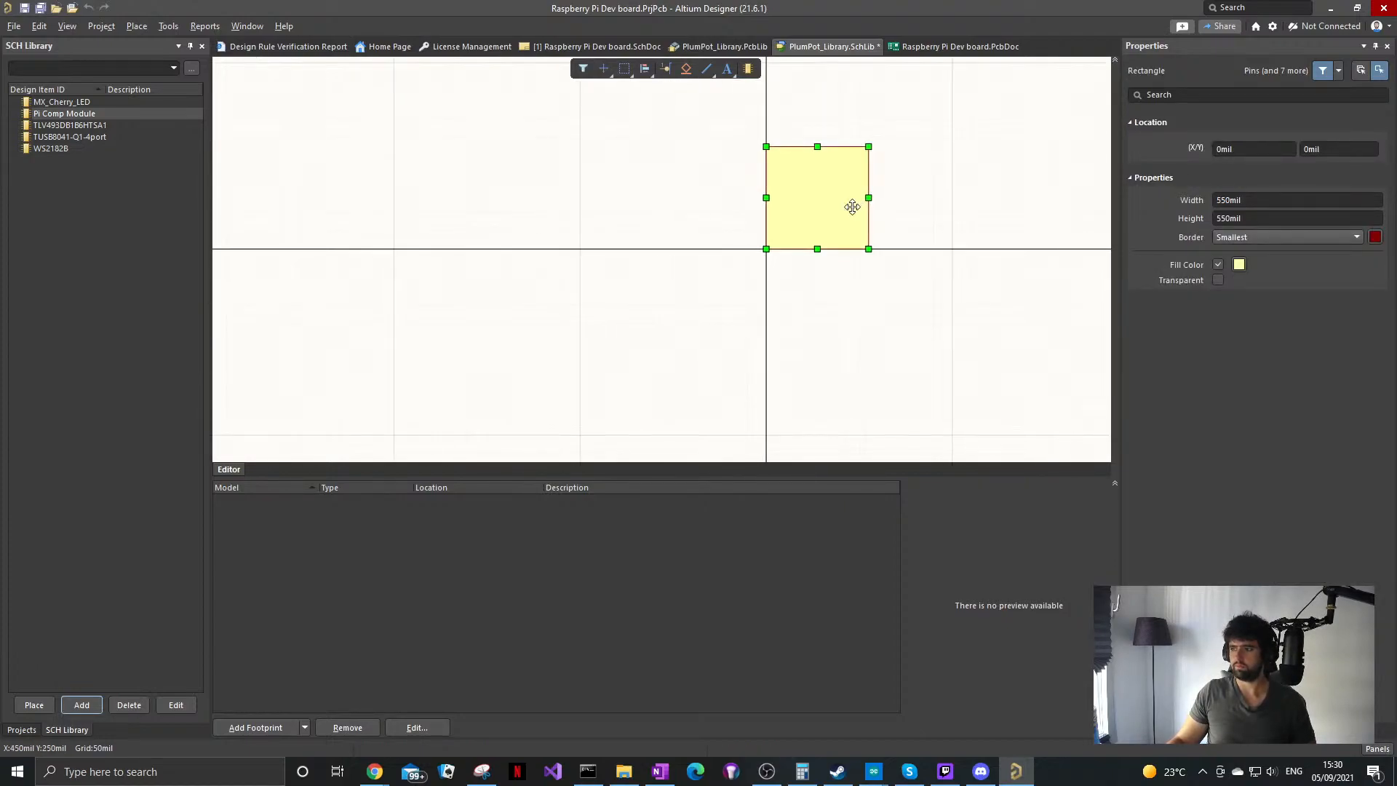
ctrl+scroll(647, 262, down, 3)
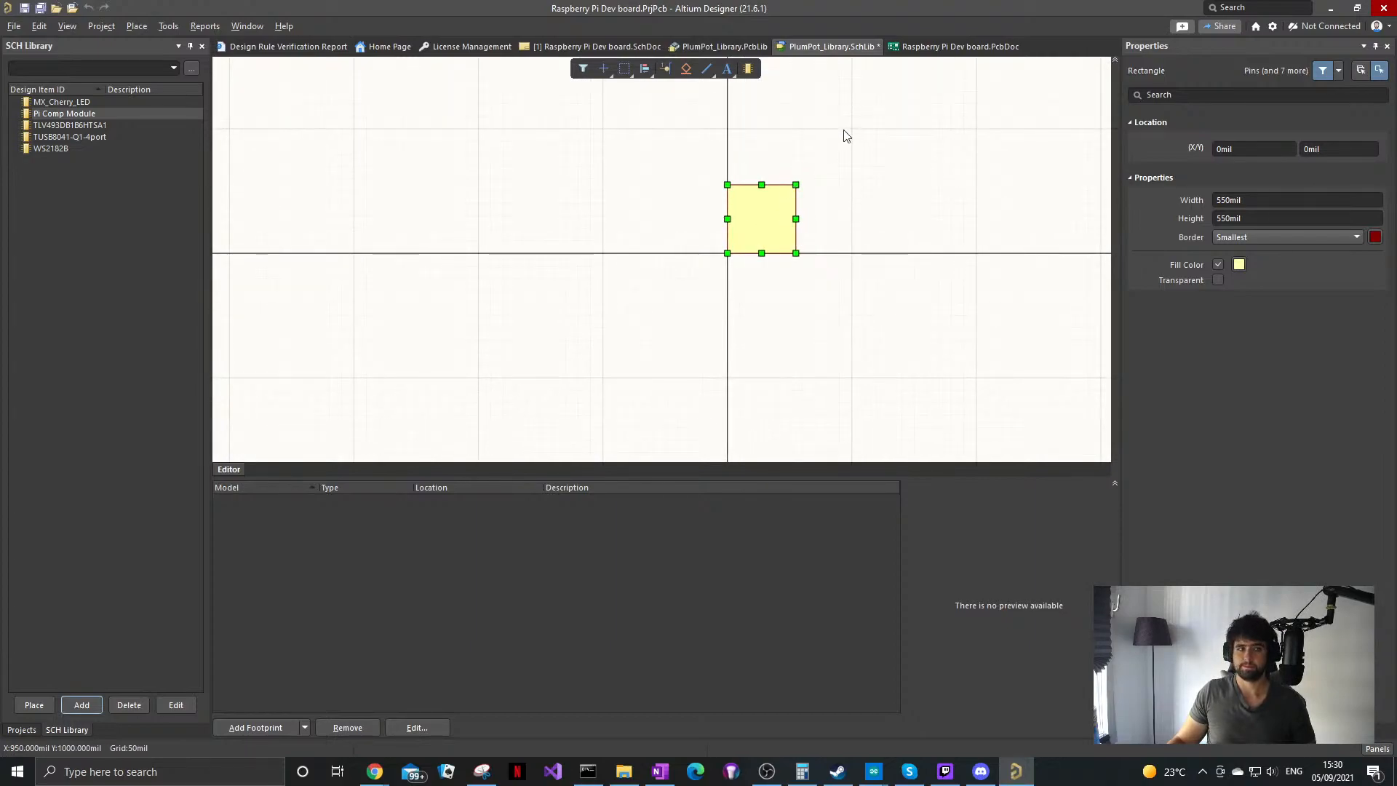
Step: Enlarge the symbol's rectangle from its upper corner to about 1200 mil wide and 1250 mil high, keeping its origin corner fixed
click(798, 187)
click(795, 191)
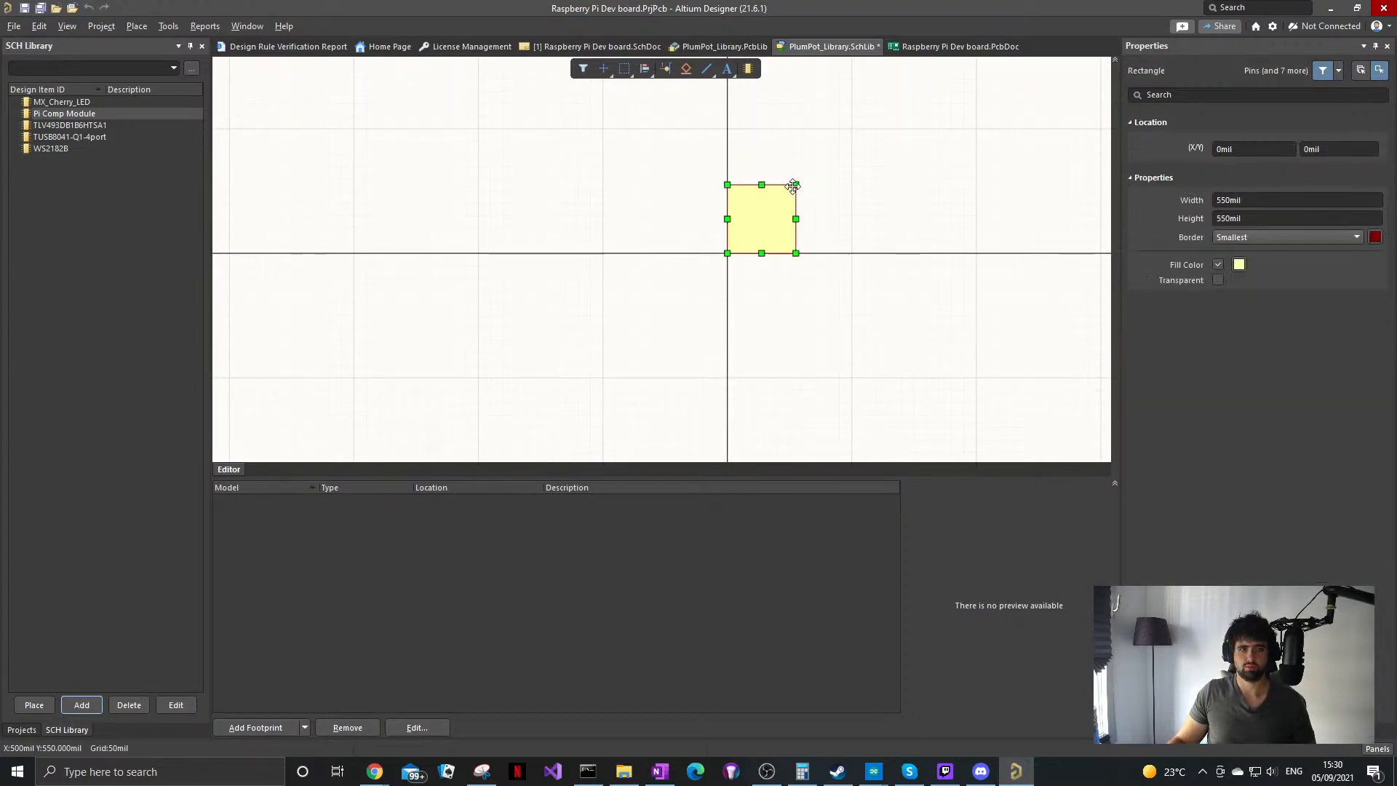
drag(796, 184, 878, 97)
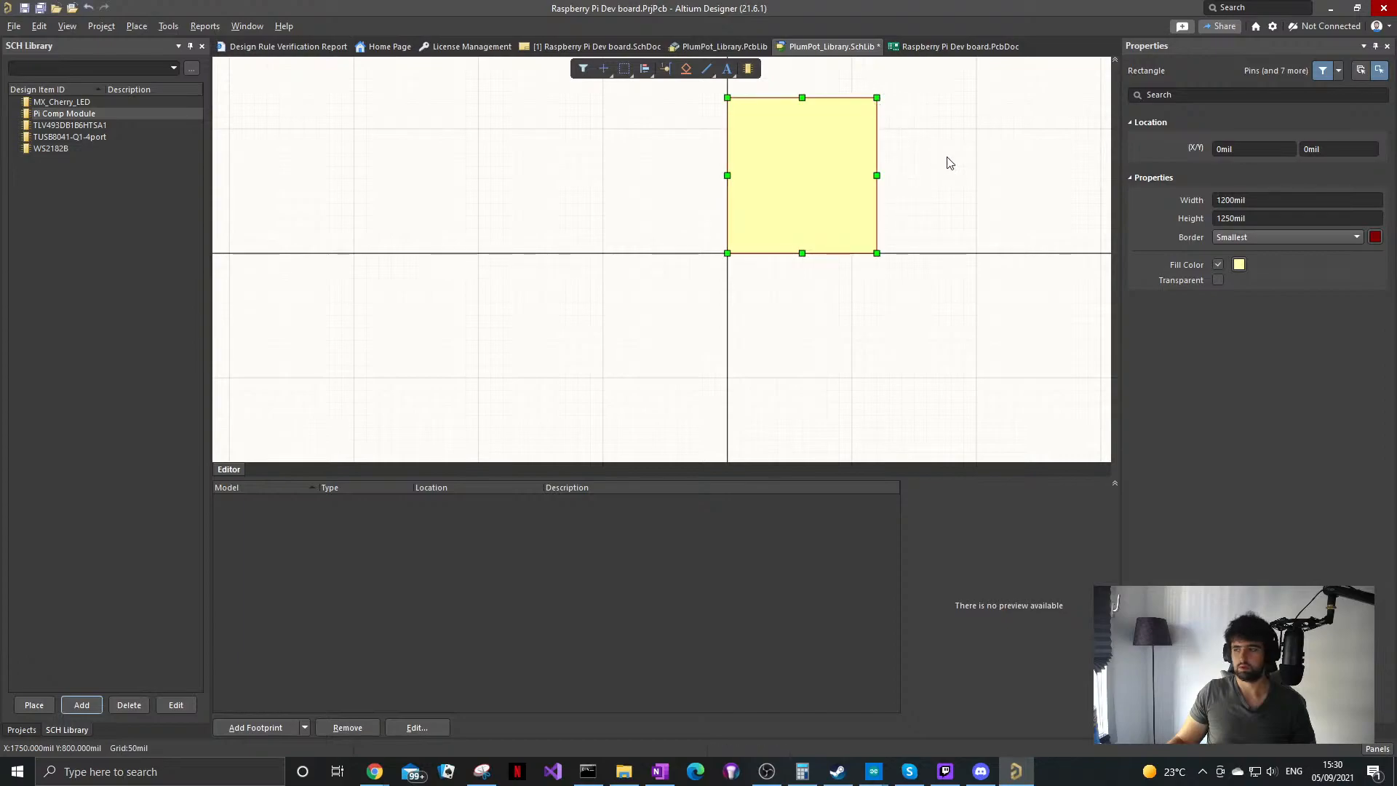
ctrl+scroll(947, 163, down, 1)
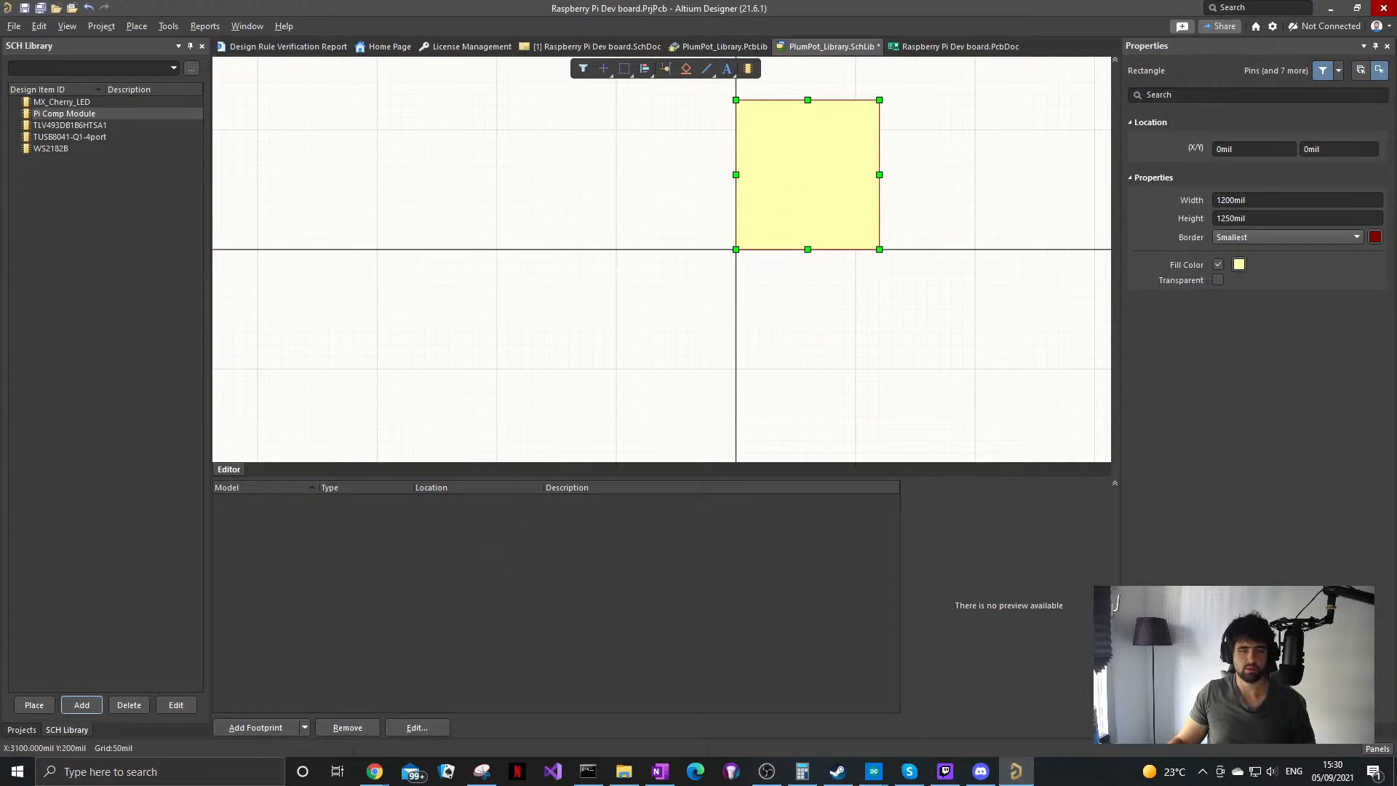
Step: Switch to the datasheet in Chrome and examine the Chapter 4 Pin Out table from pin 1 through pin 92
click(374, 771)
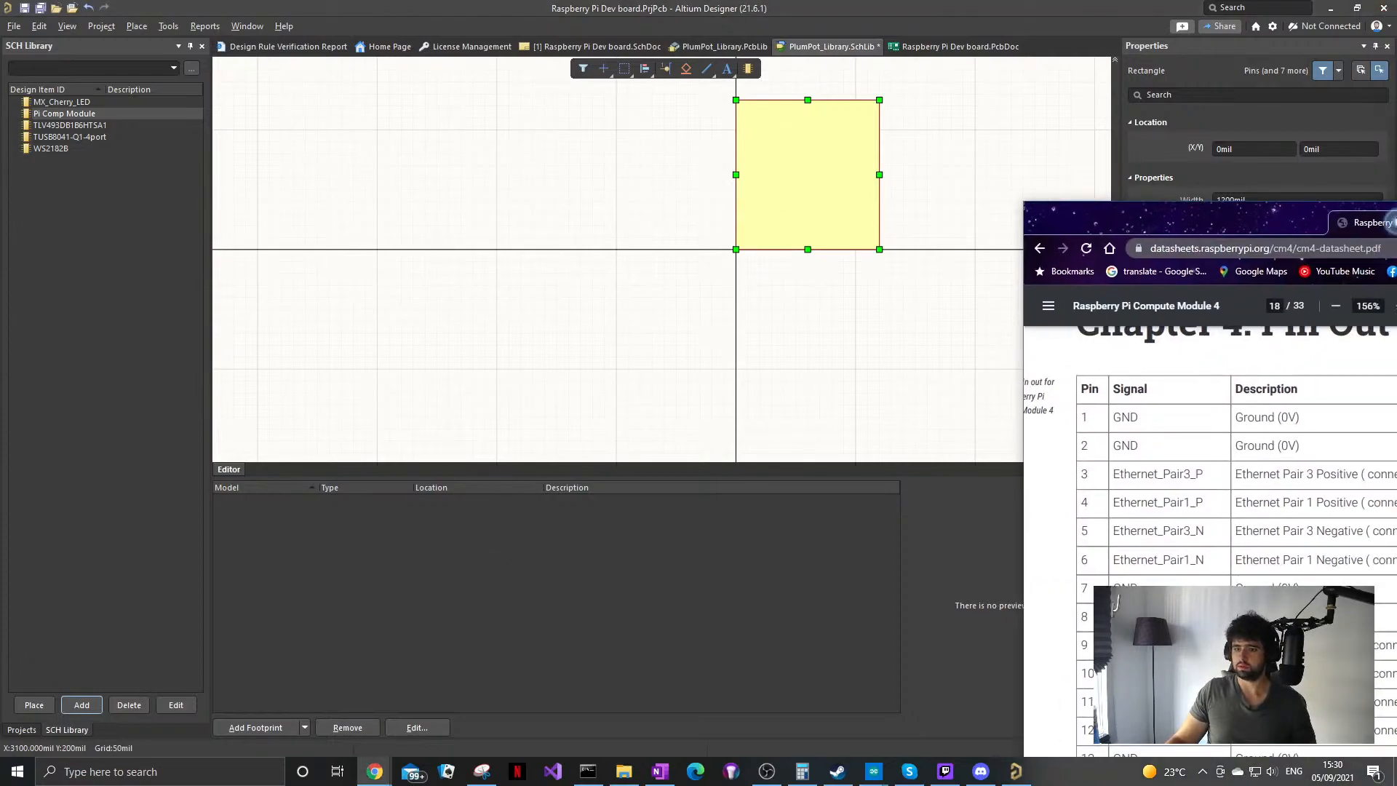
double_click(828, 59)
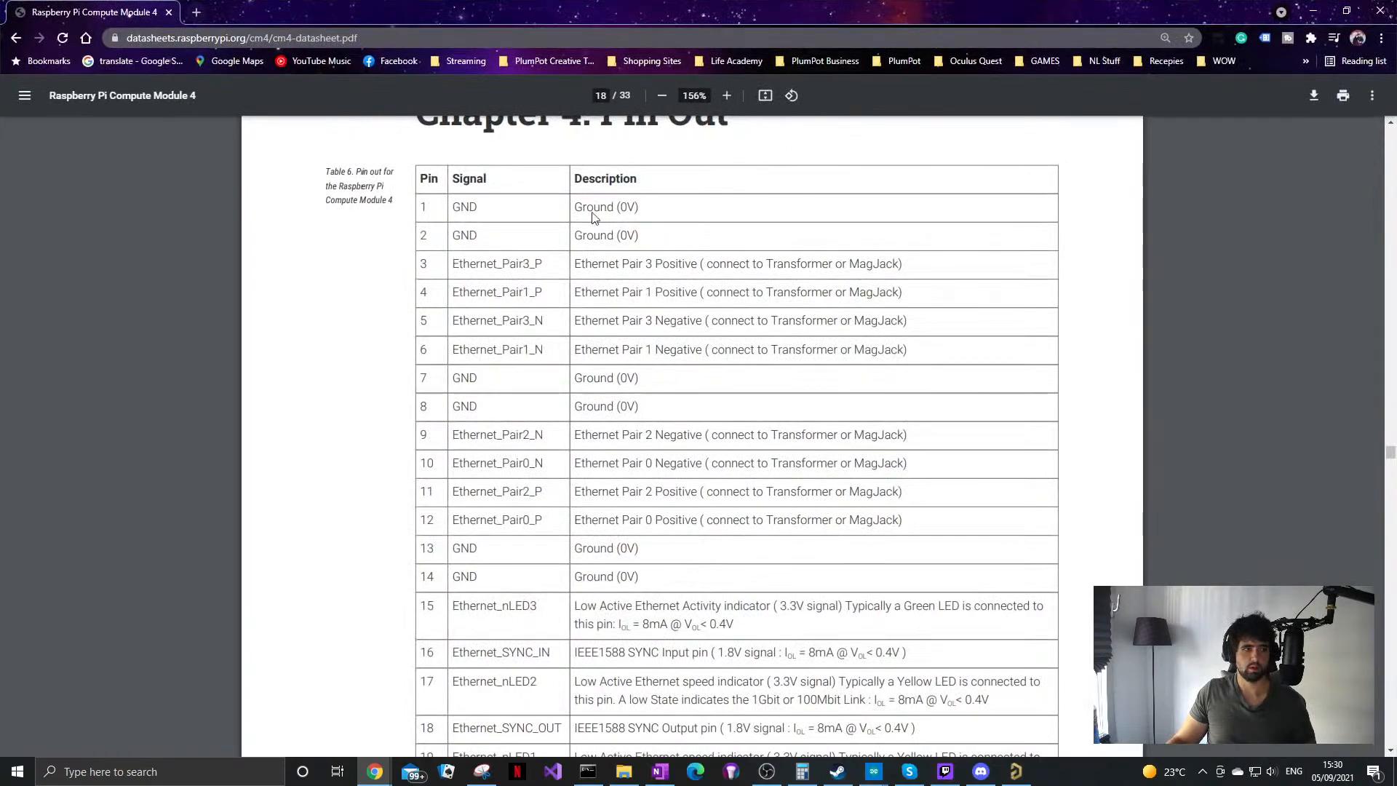
drag(475, 229, 477, 238)
scroll(466, 340, down, 1)
drag(452, 314, 477, 320)
scroll(446, 420, down, 1)
scroll(444, 423, down, 12)
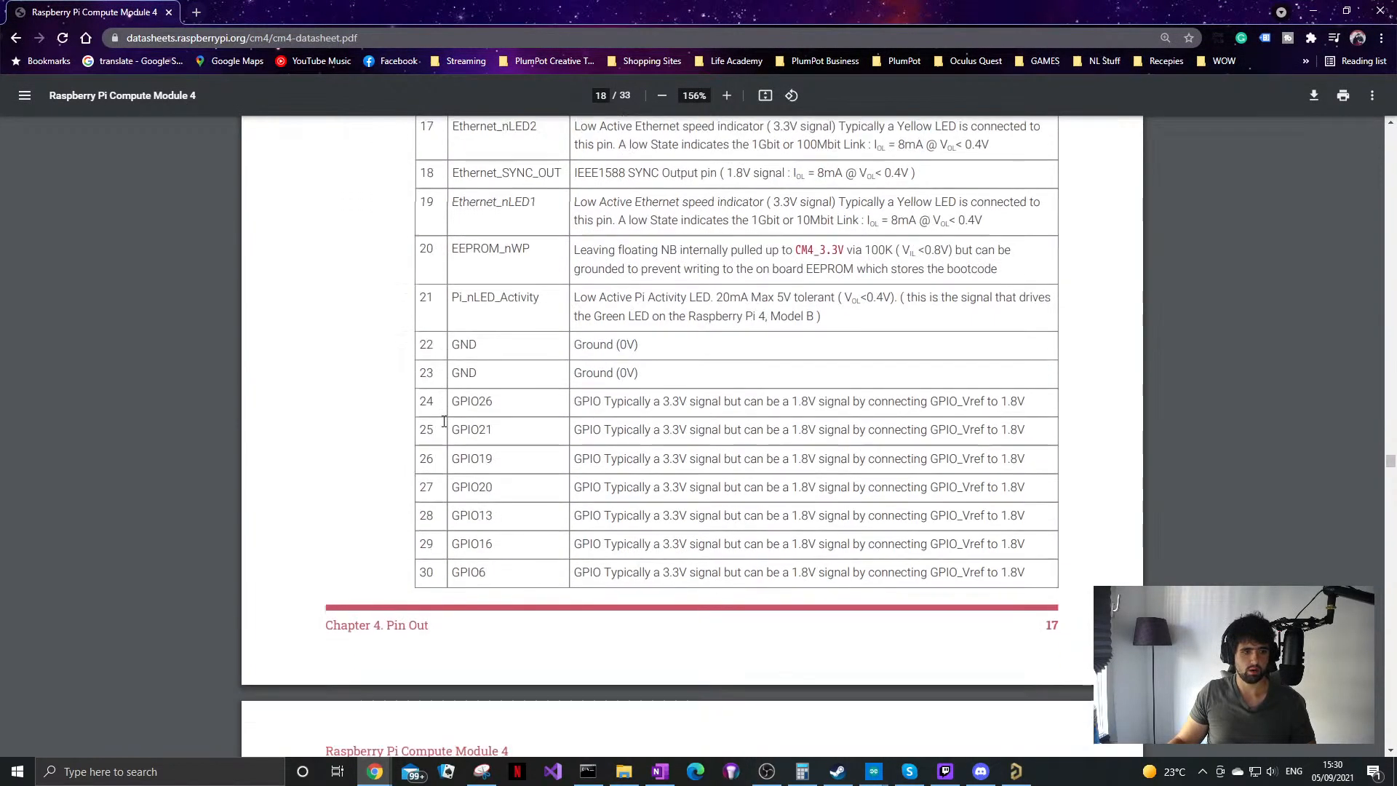
scroll(440, 418, down, 2)
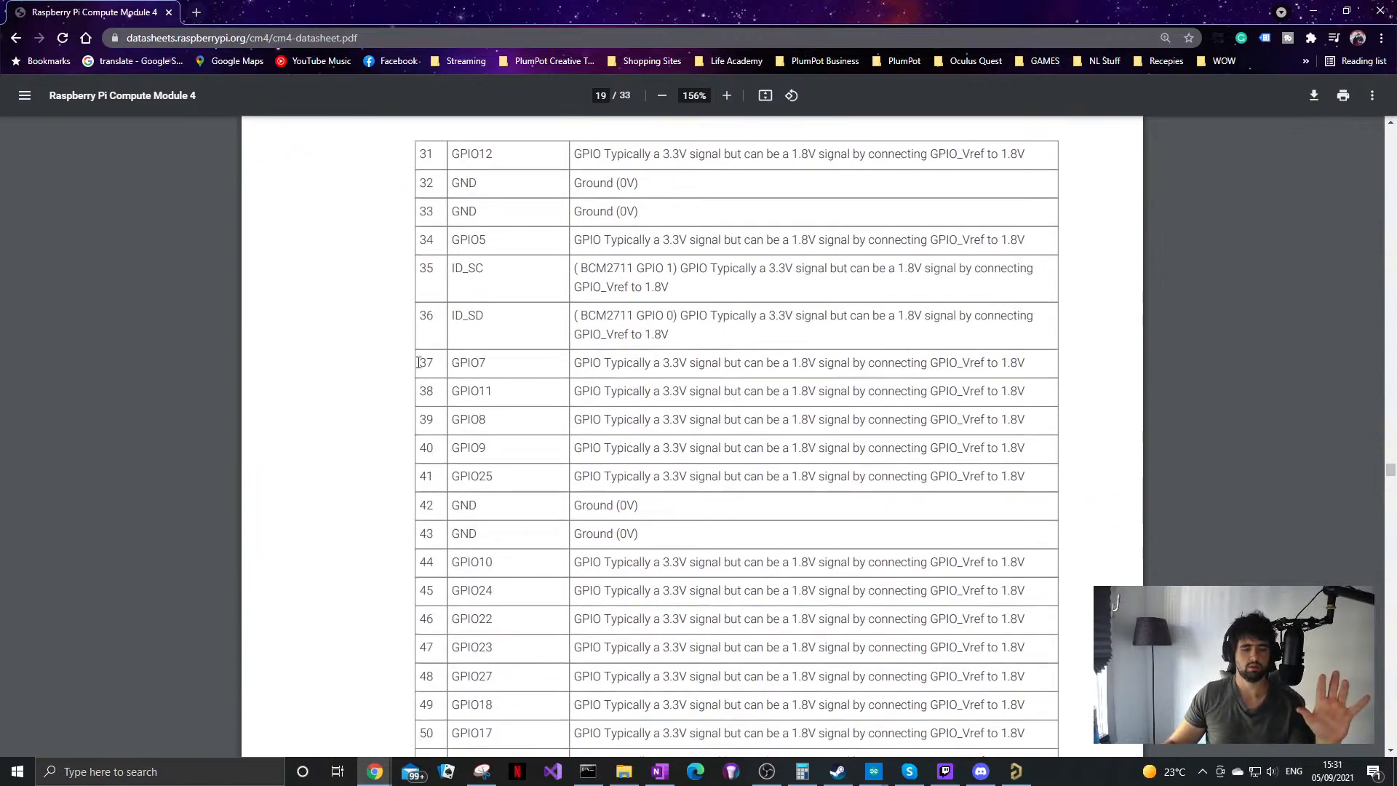
scroll(424, 397, down, 3)
scroll(421, 398, down, 4)
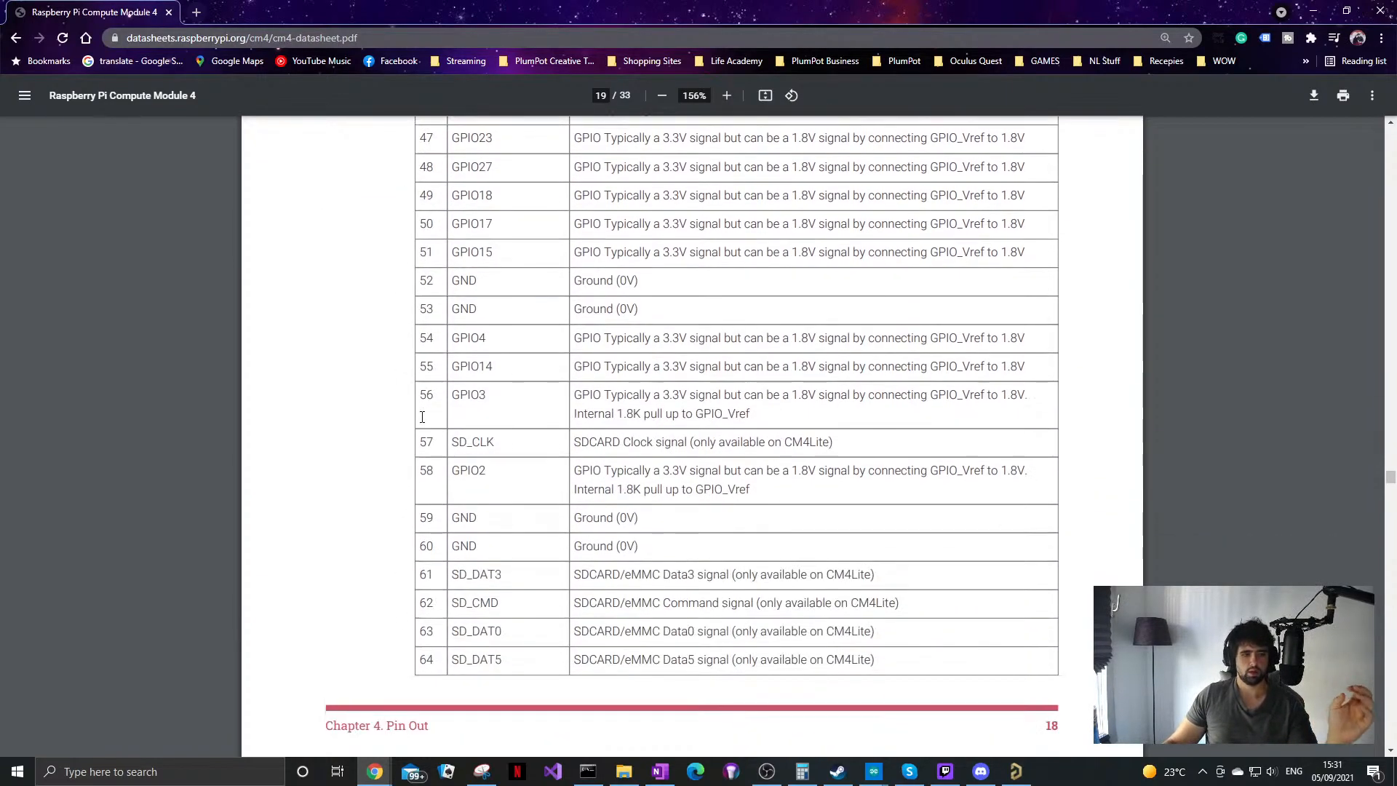
scroll(423, 429, down, 18)
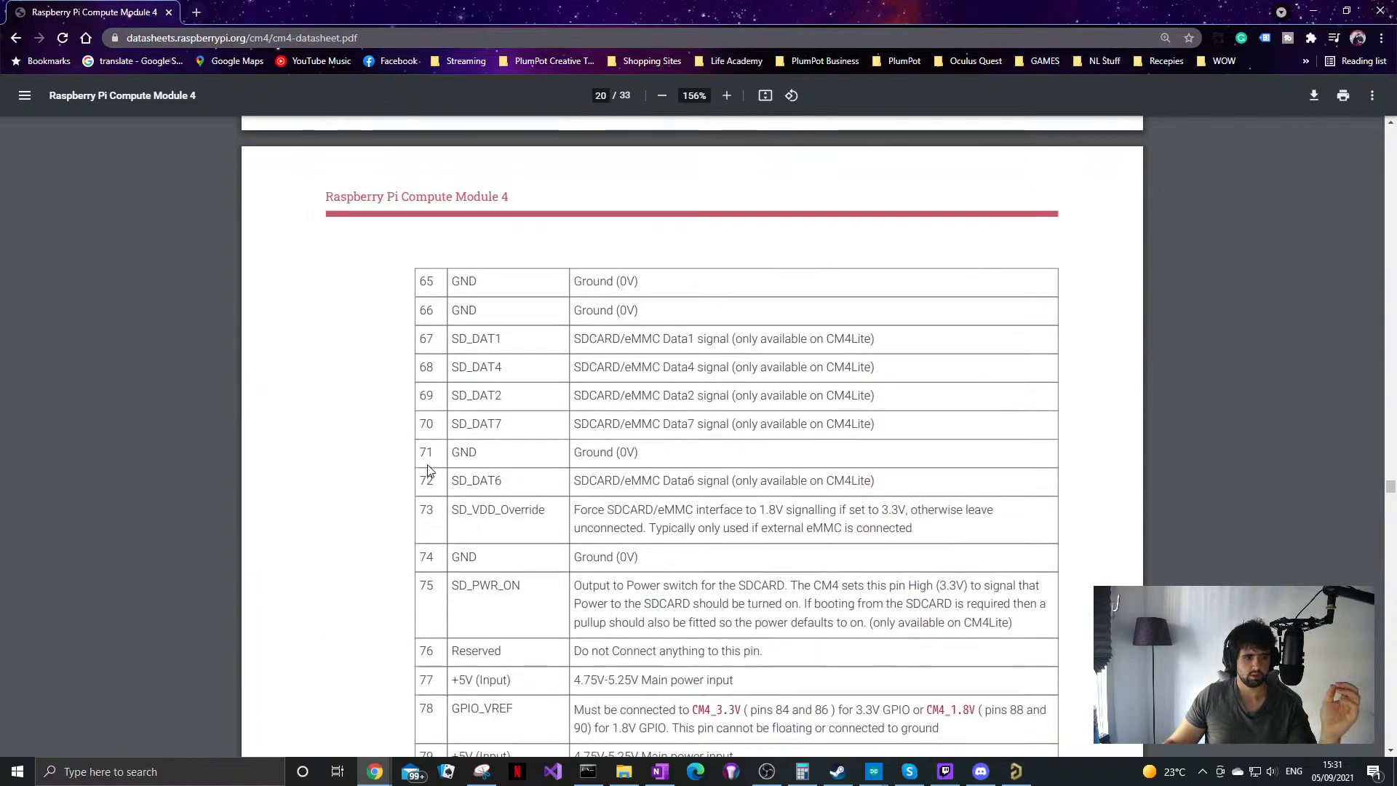
scroll(428, 459, up, 3)
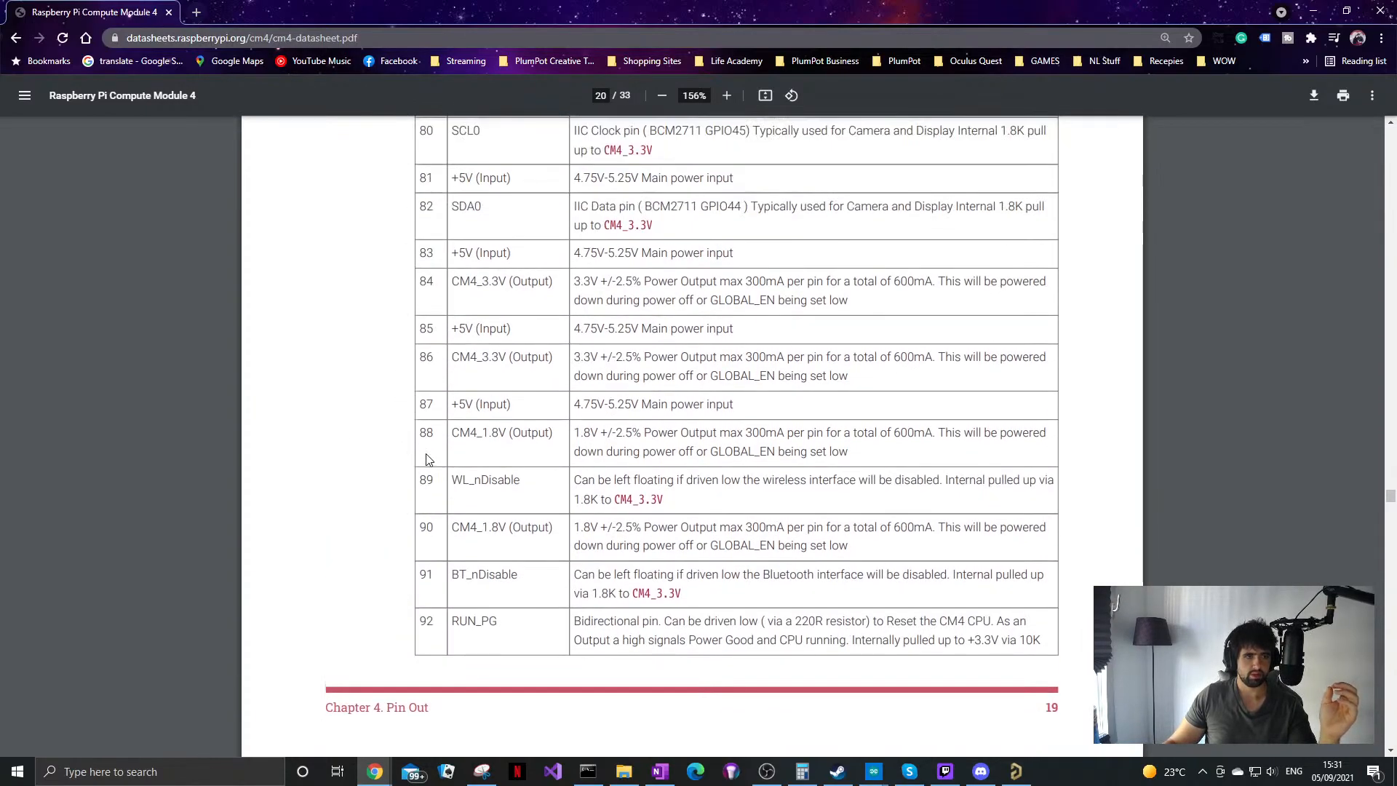
Step: Look back through the datasheet to the maximum ratings and DC characteristics tables and return to the start of the Pin Out table
scroll(428, 459, up, 20)
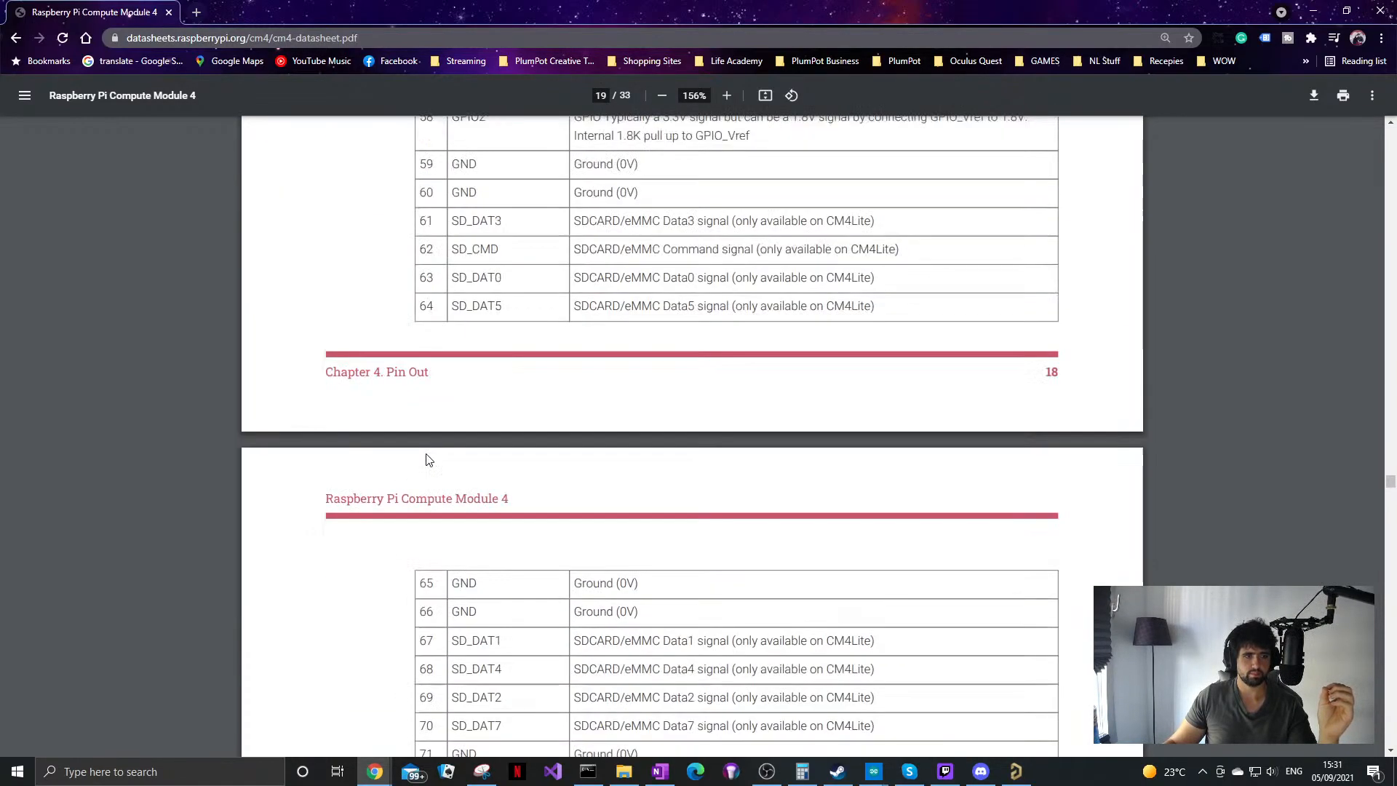
scroll(428, 459, up, 20)
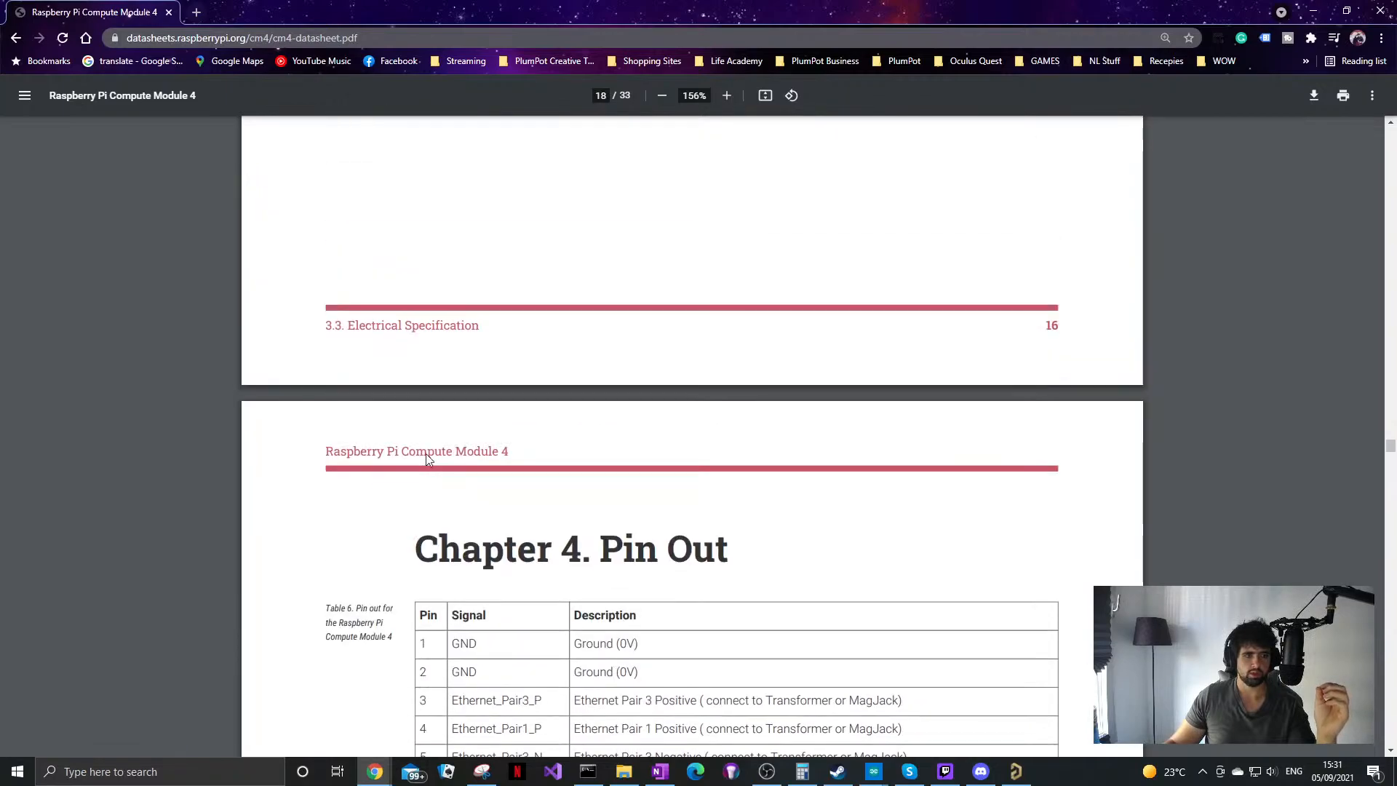
scroll(427, 459, up, 20)
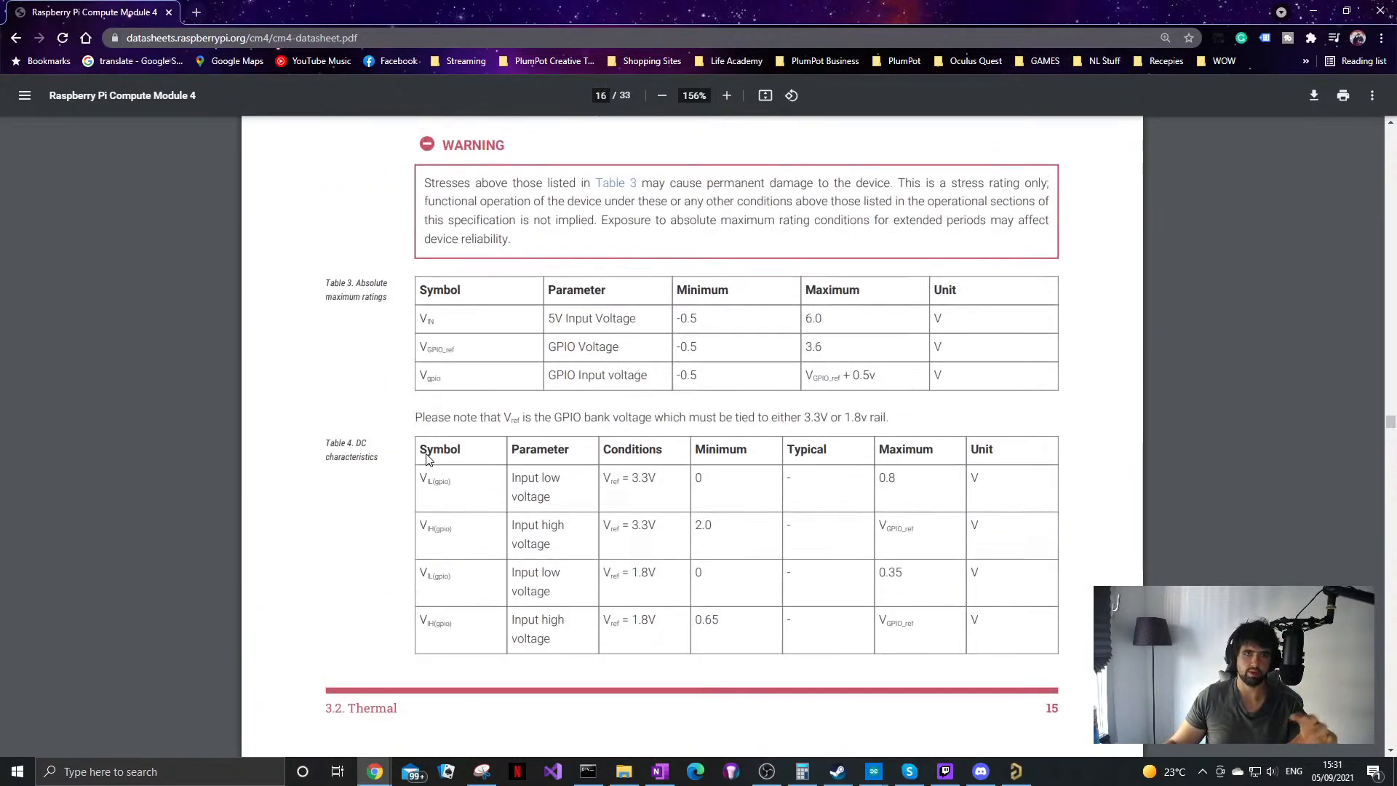
scroll(547, 402, up, 10)
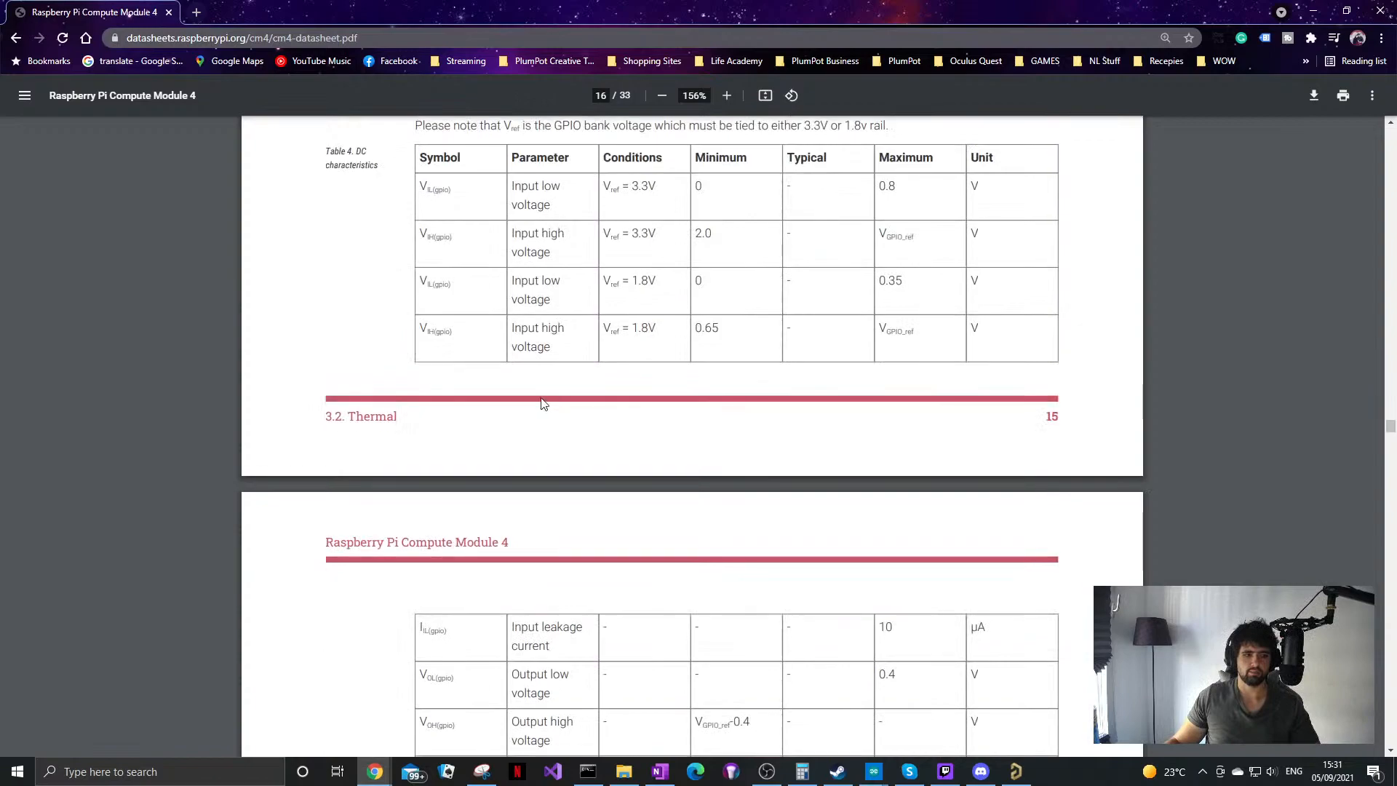
scroll(494, 425, down, 20)
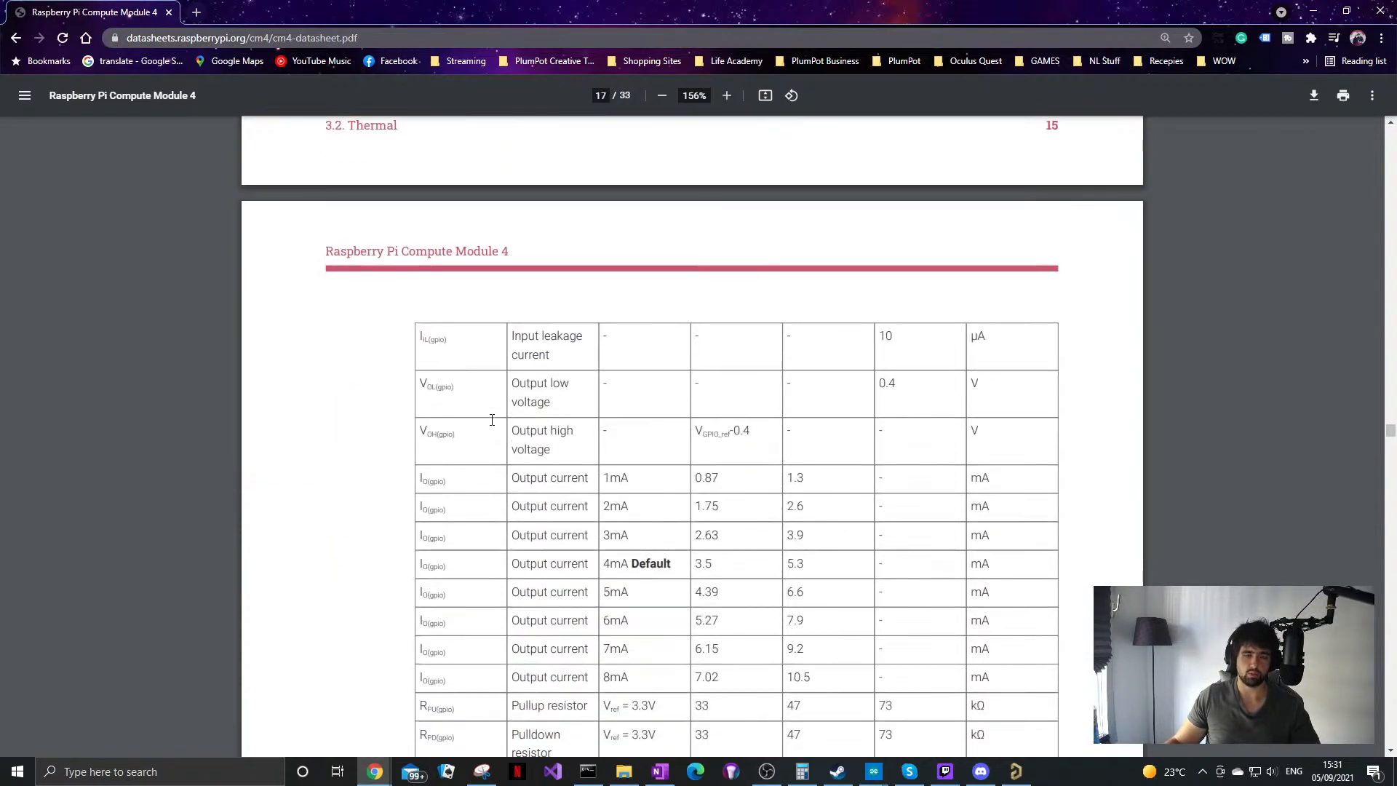
scroll(483, 412, down, 4)
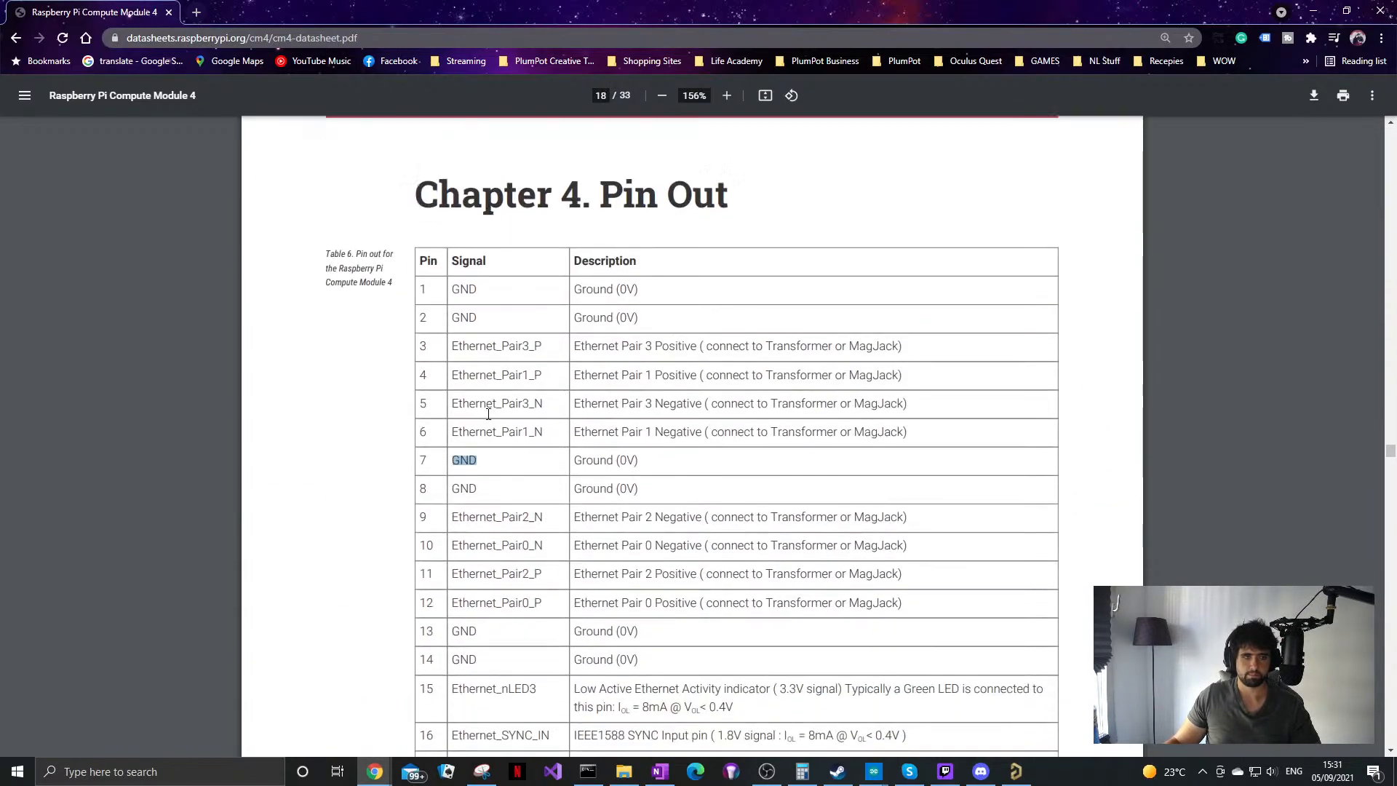
Step: Return to Altium Designer, open the Raspberry Pi Dev board schematic and search the Miscellaneous Devices library for "Op amp"
drag(757, 6, 1396, 218)
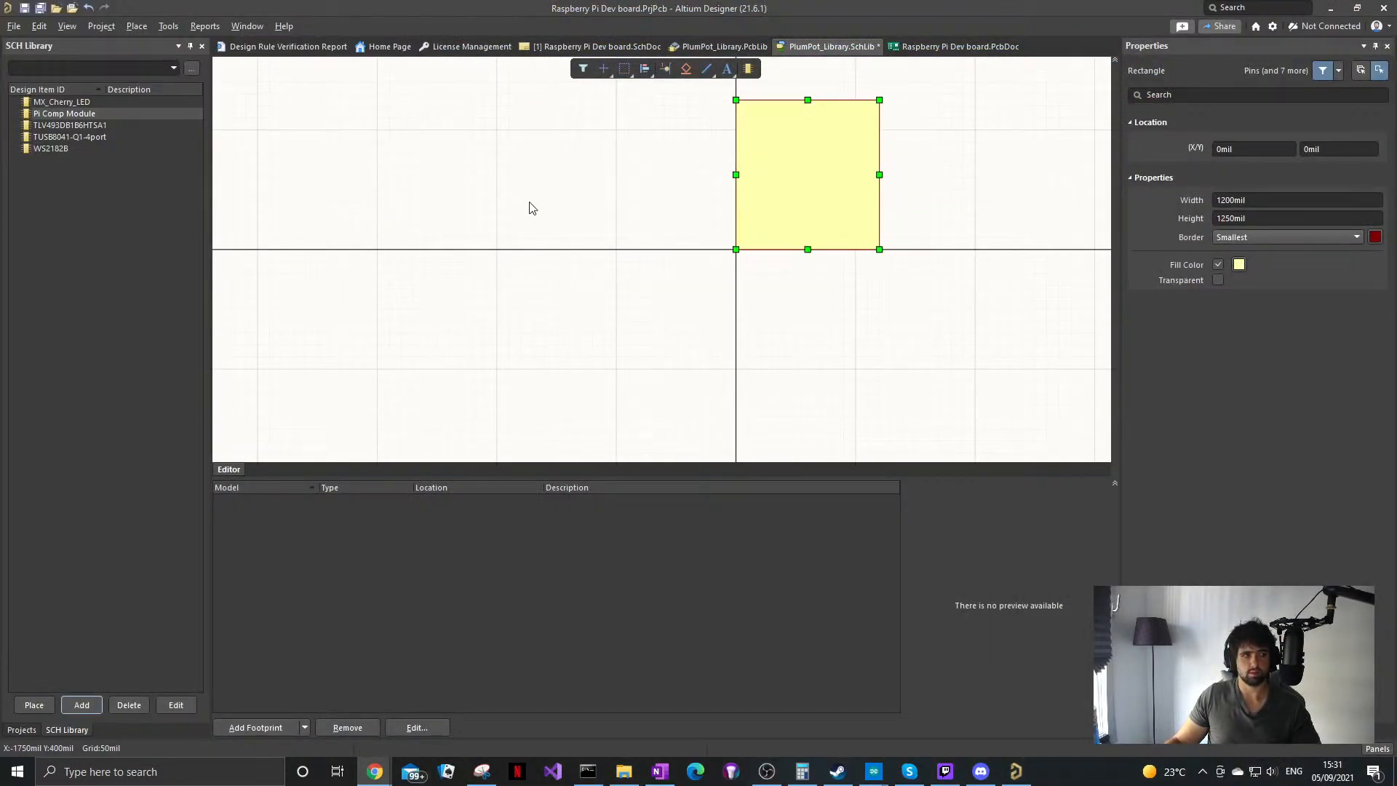
click(21, 729)
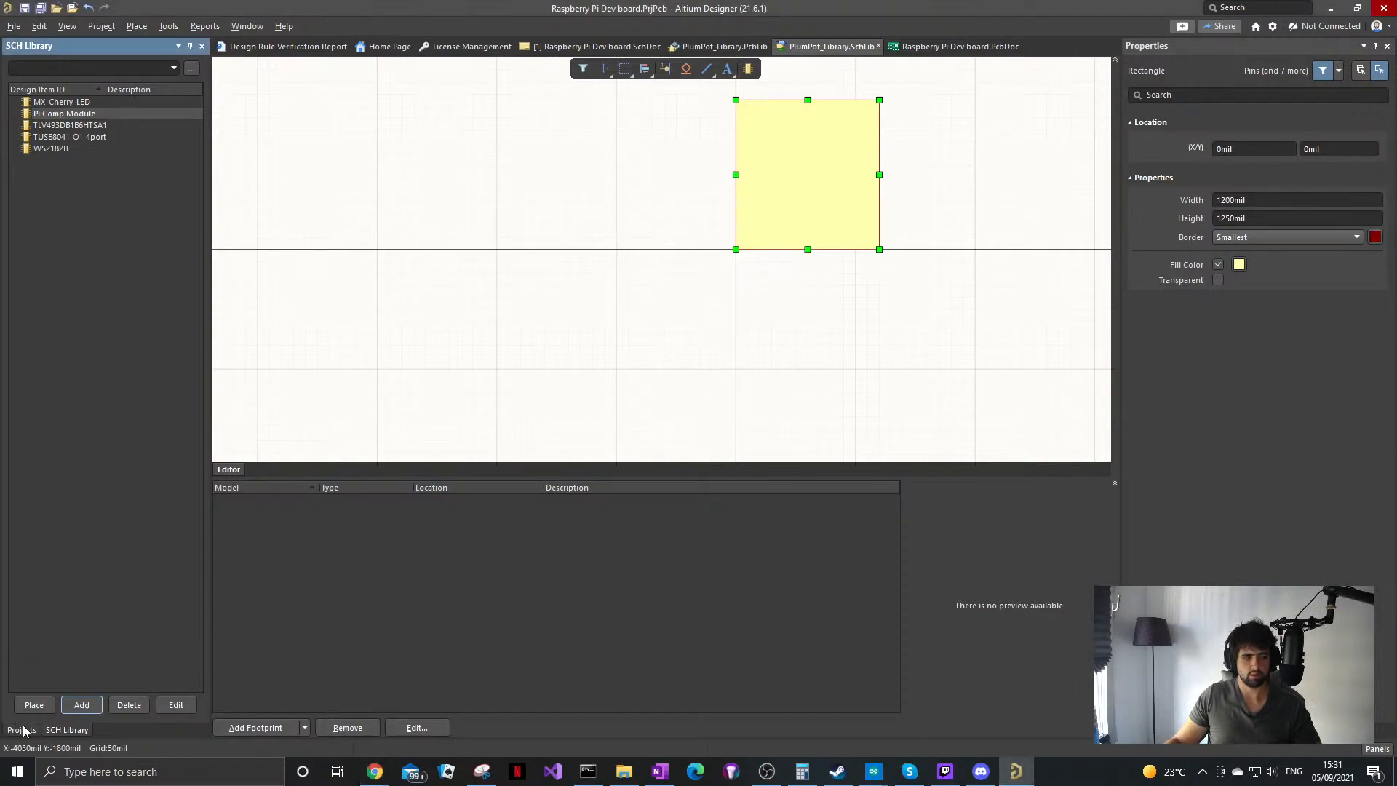
click(114, 153)
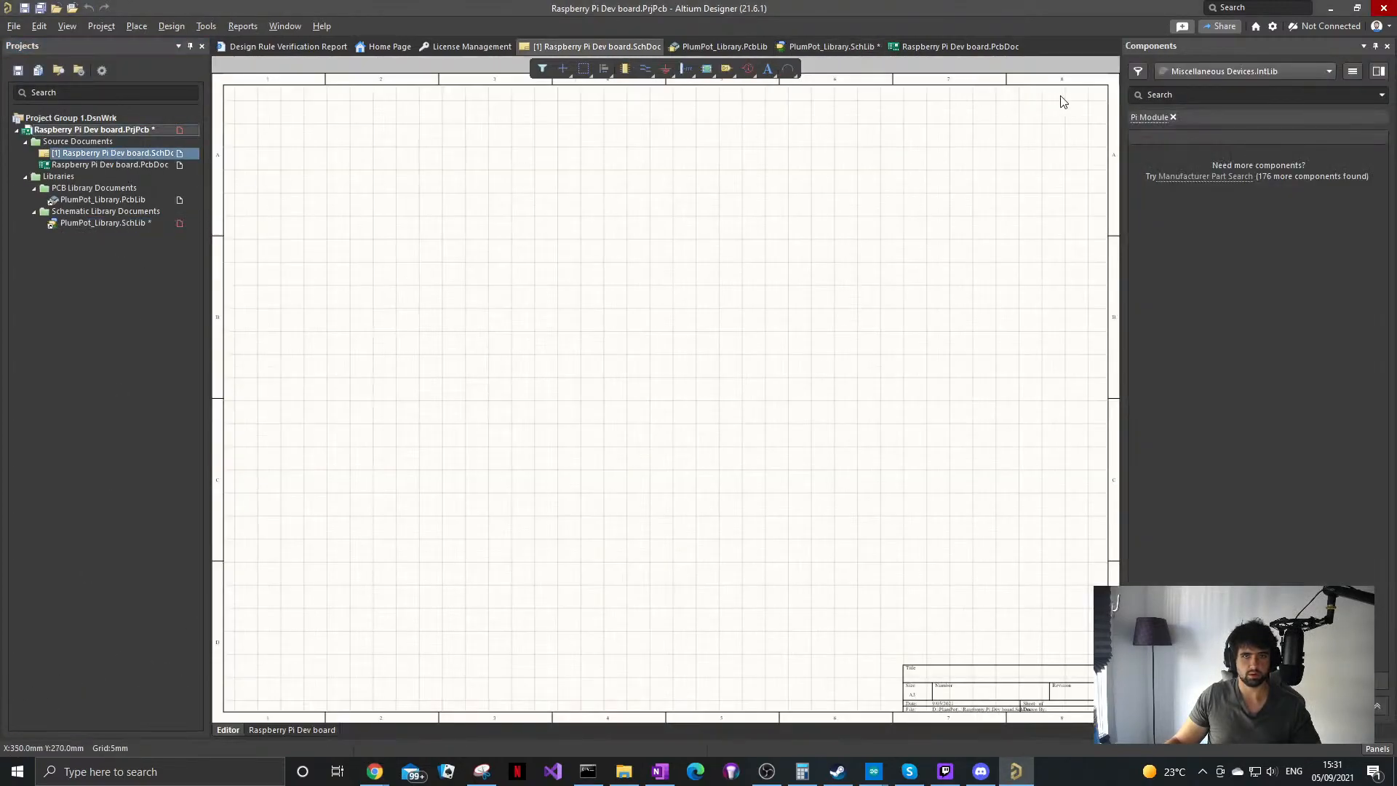
click(1242, 95)
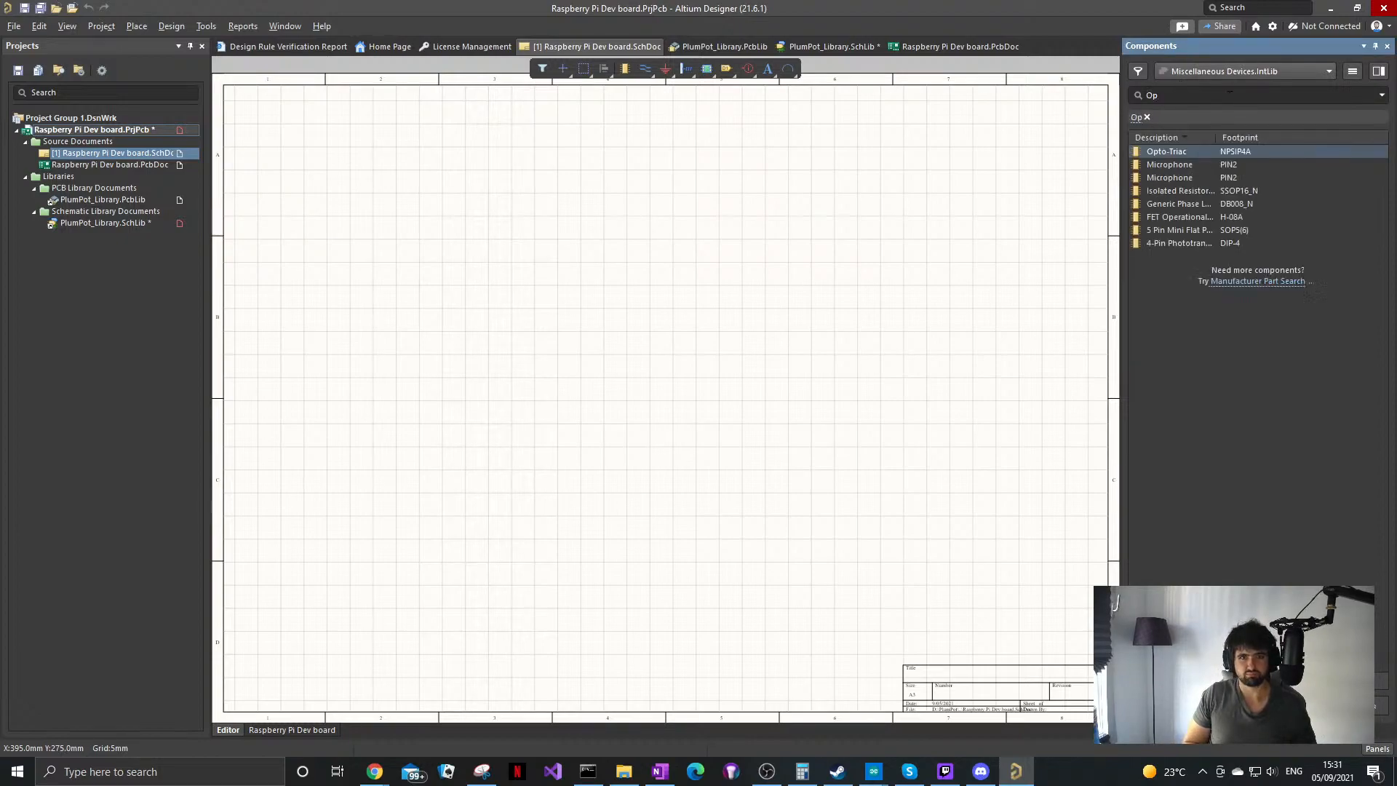
click(1147, 116)
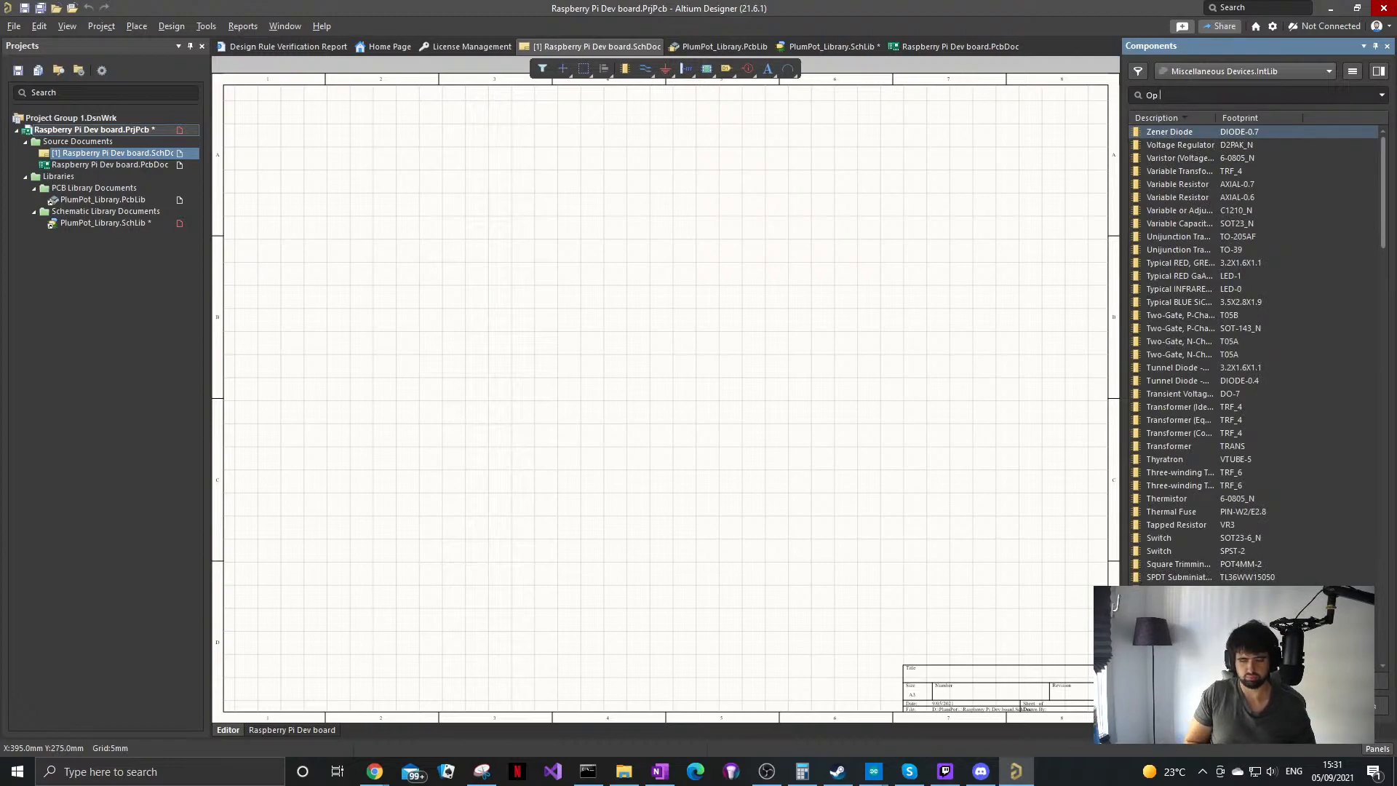
text(Op amp)
key(Return)
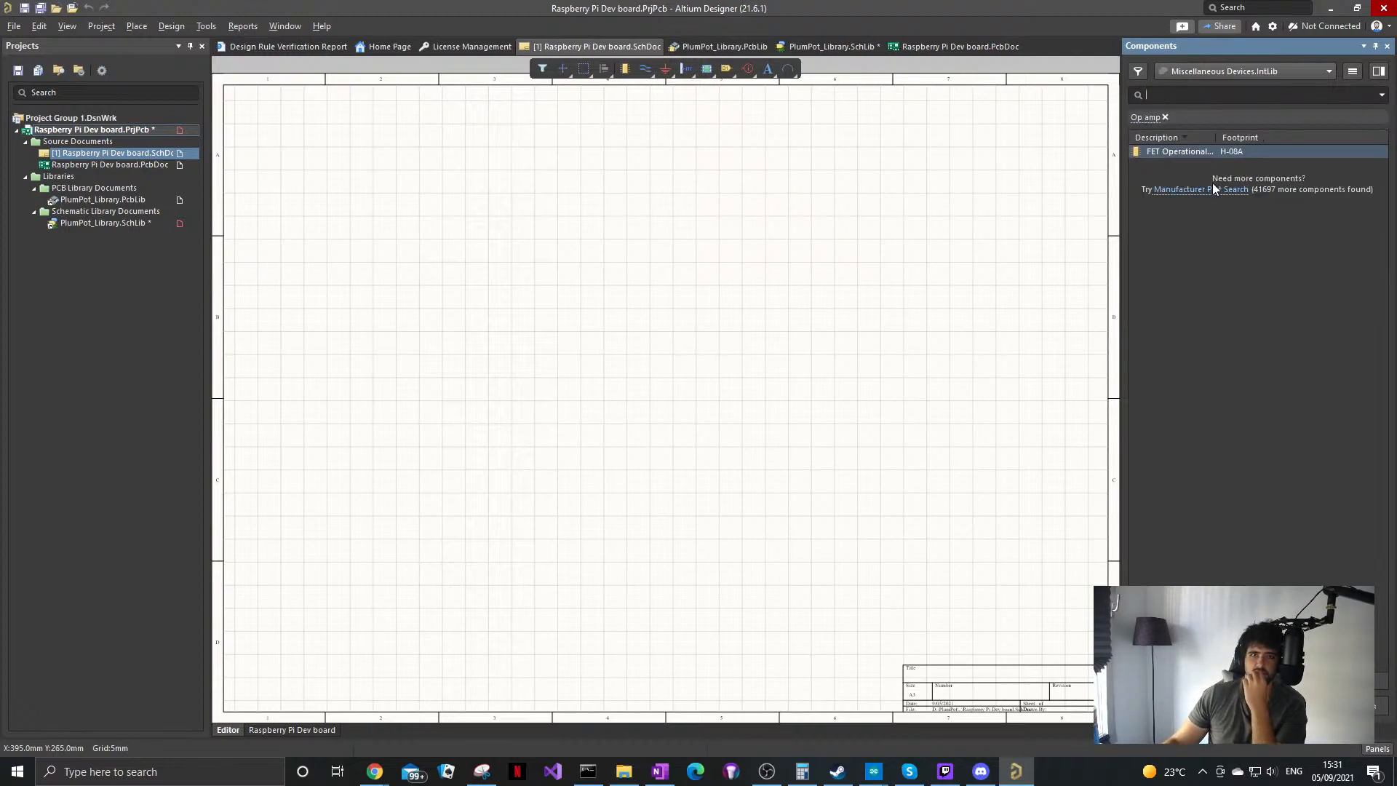
Step: Extend the op amp search to manufacturer parts and inspect the details and models of the LM224J
click(1219, 193)
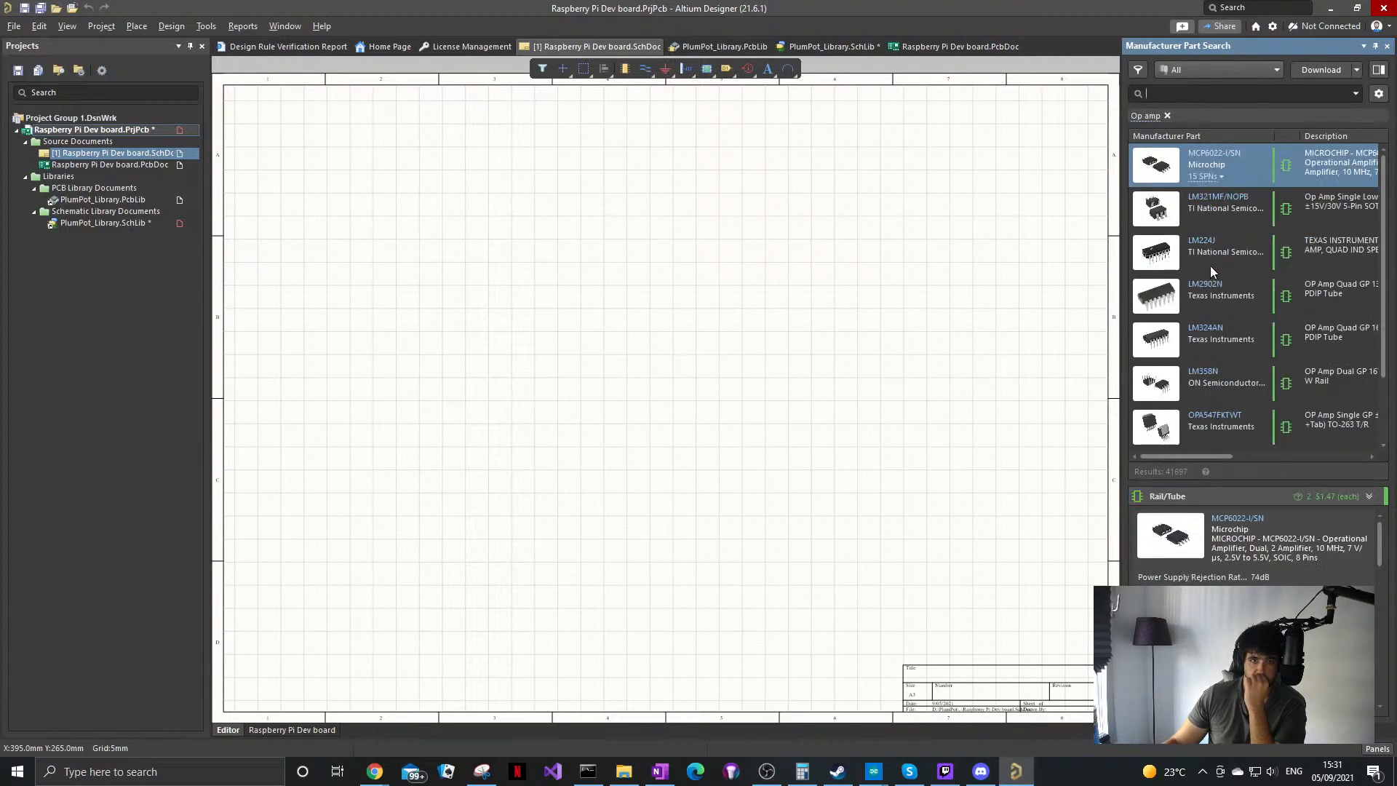
click(1237, 265)
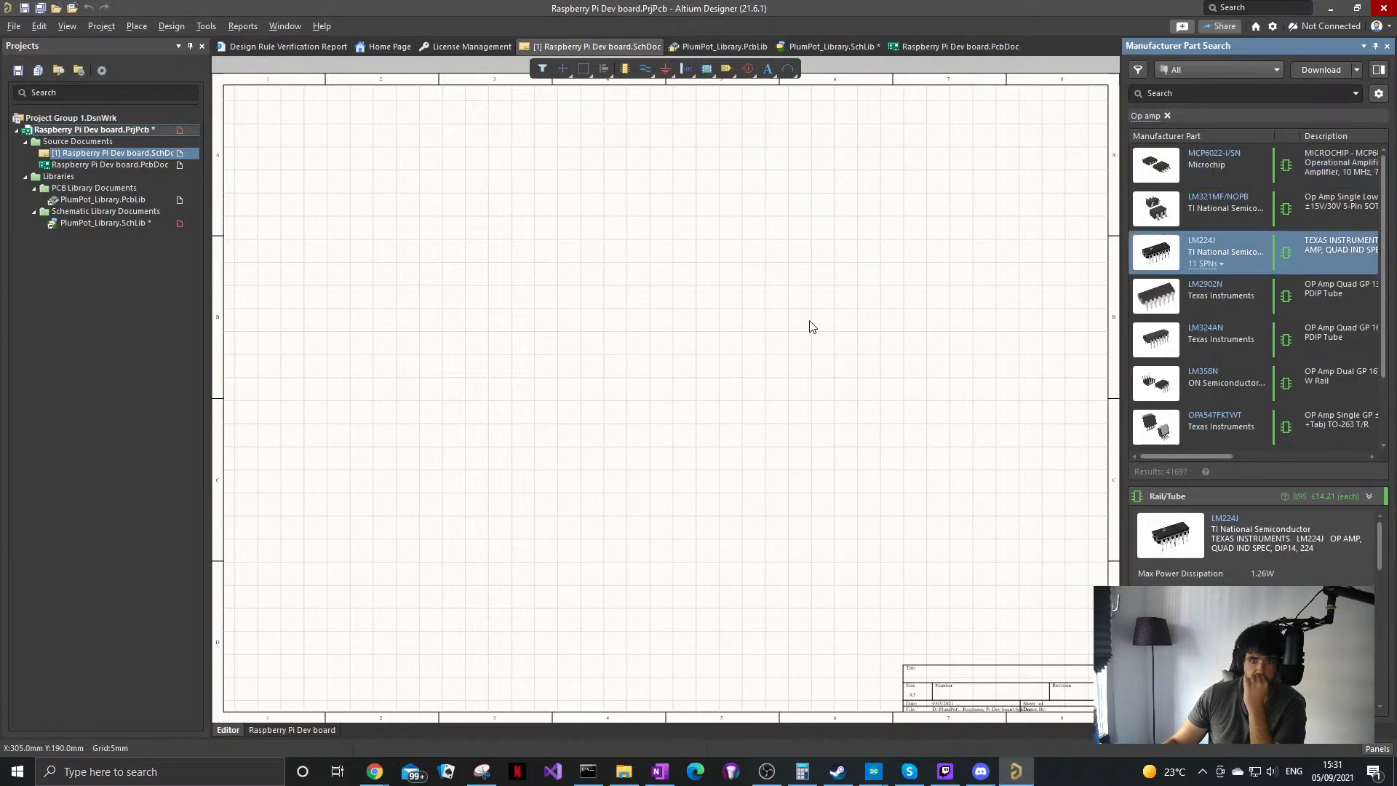
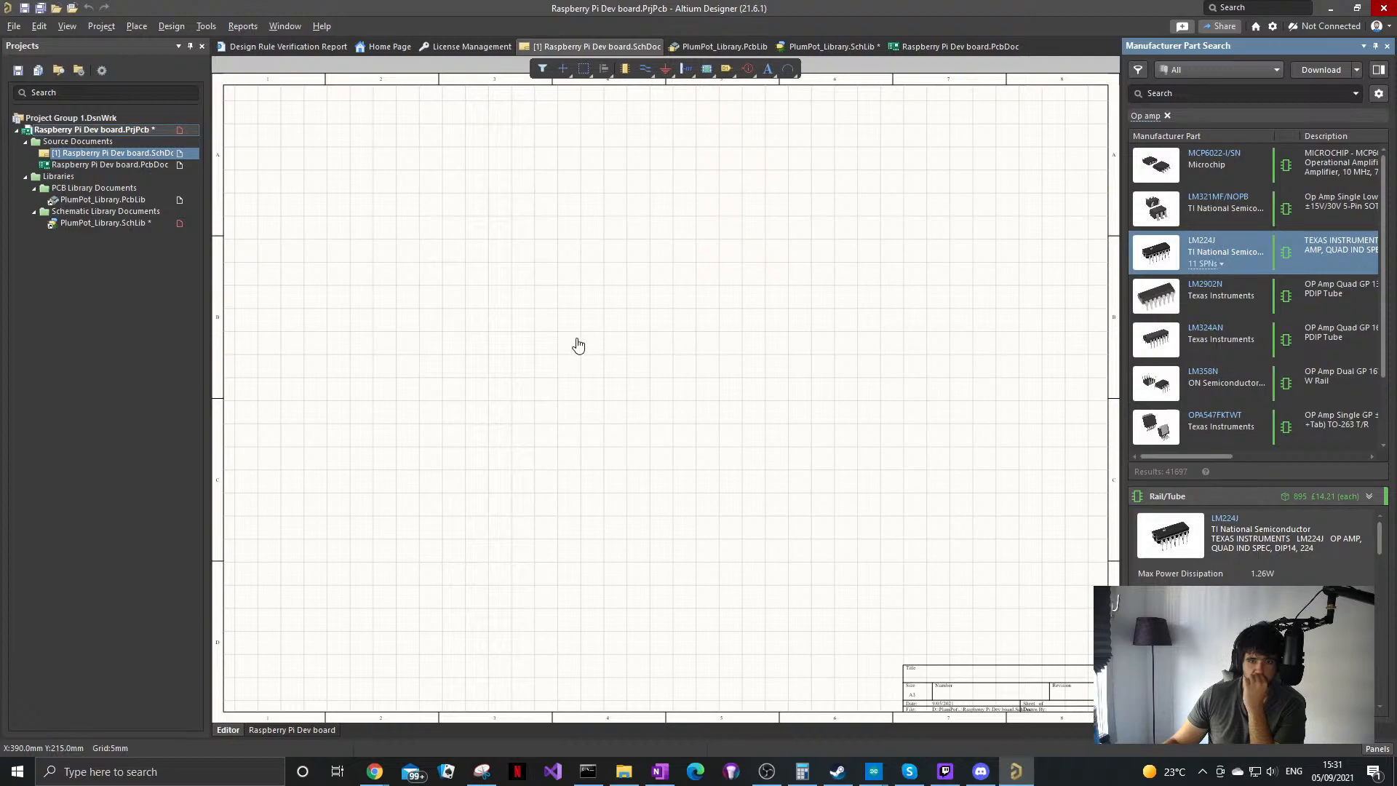
scroll(1251, 538, down, 3)
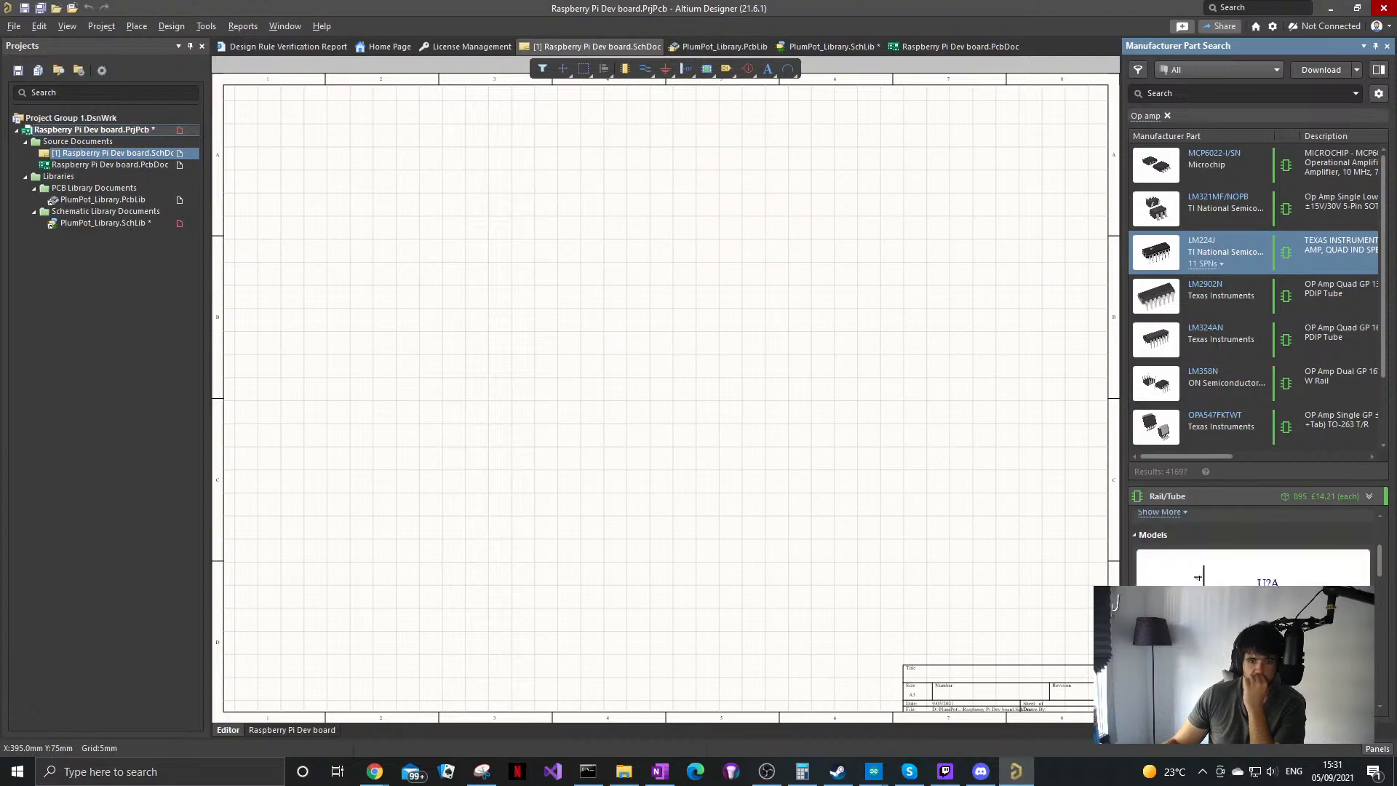
scroll(1251, 611, up, 3)
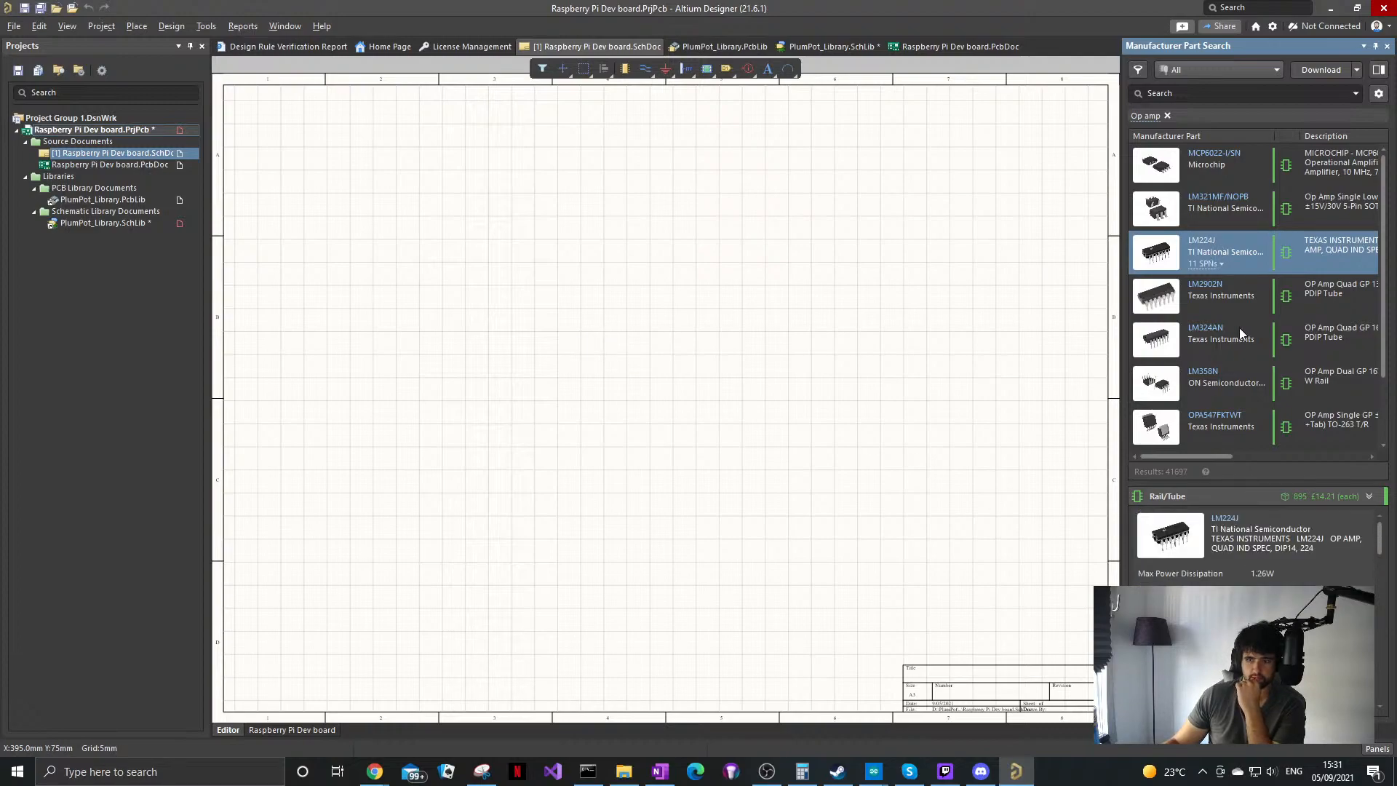
Step: Place the LM224J op amp from the manufacturer parts onto the middle of the schematic sheet
drag(1237, 240, 753, 321)
scroll(759, 355, up, 1)
ctrl+scroll(759, 355, up, 4)
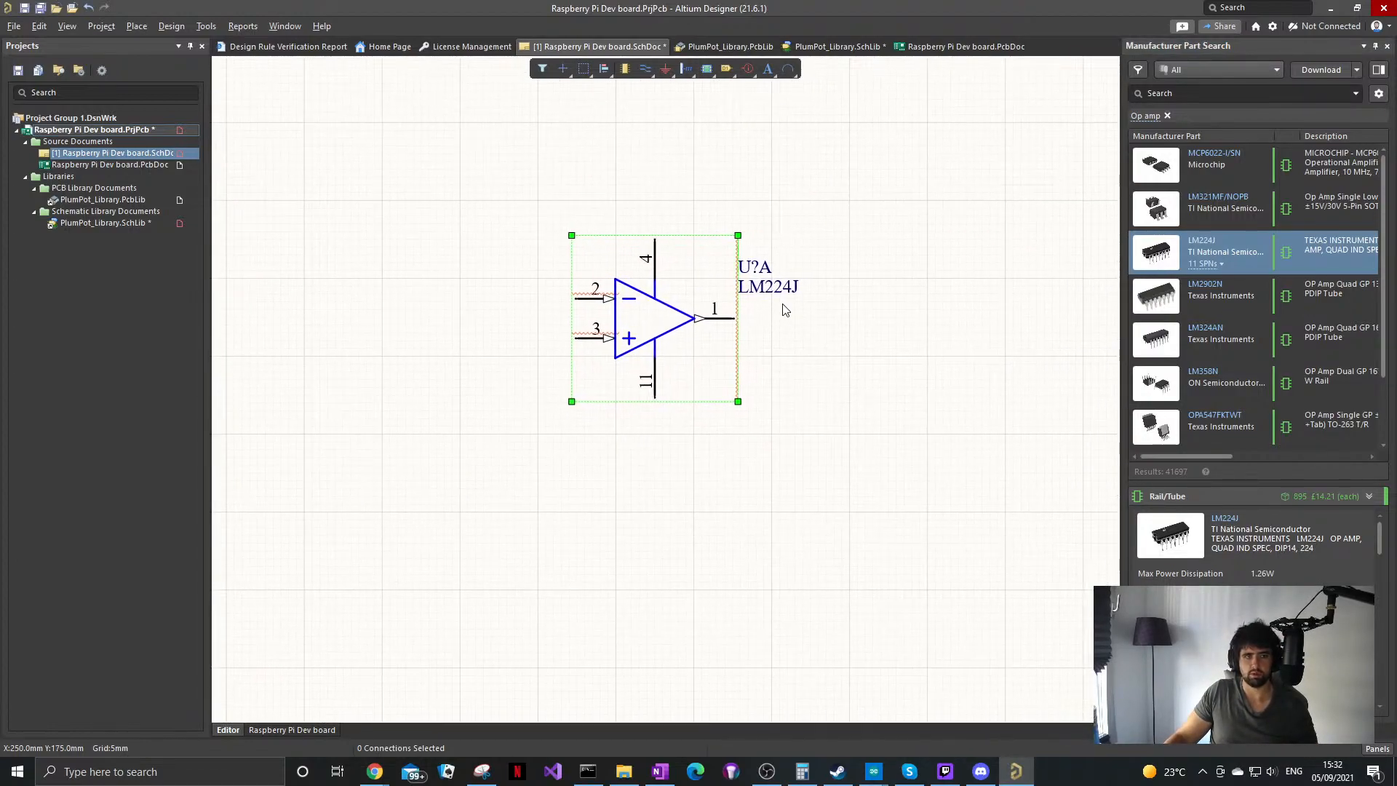
Step: Duplicate the LM224J op amp to place its second part, U?B, beside and below the first
shift+drag(653, 325, 885, 368)
ctrl+scroll(969, 418, down, 1)
middle_drag(970, 417, 959, 412)
right_drag(959, 413, 818, 325)
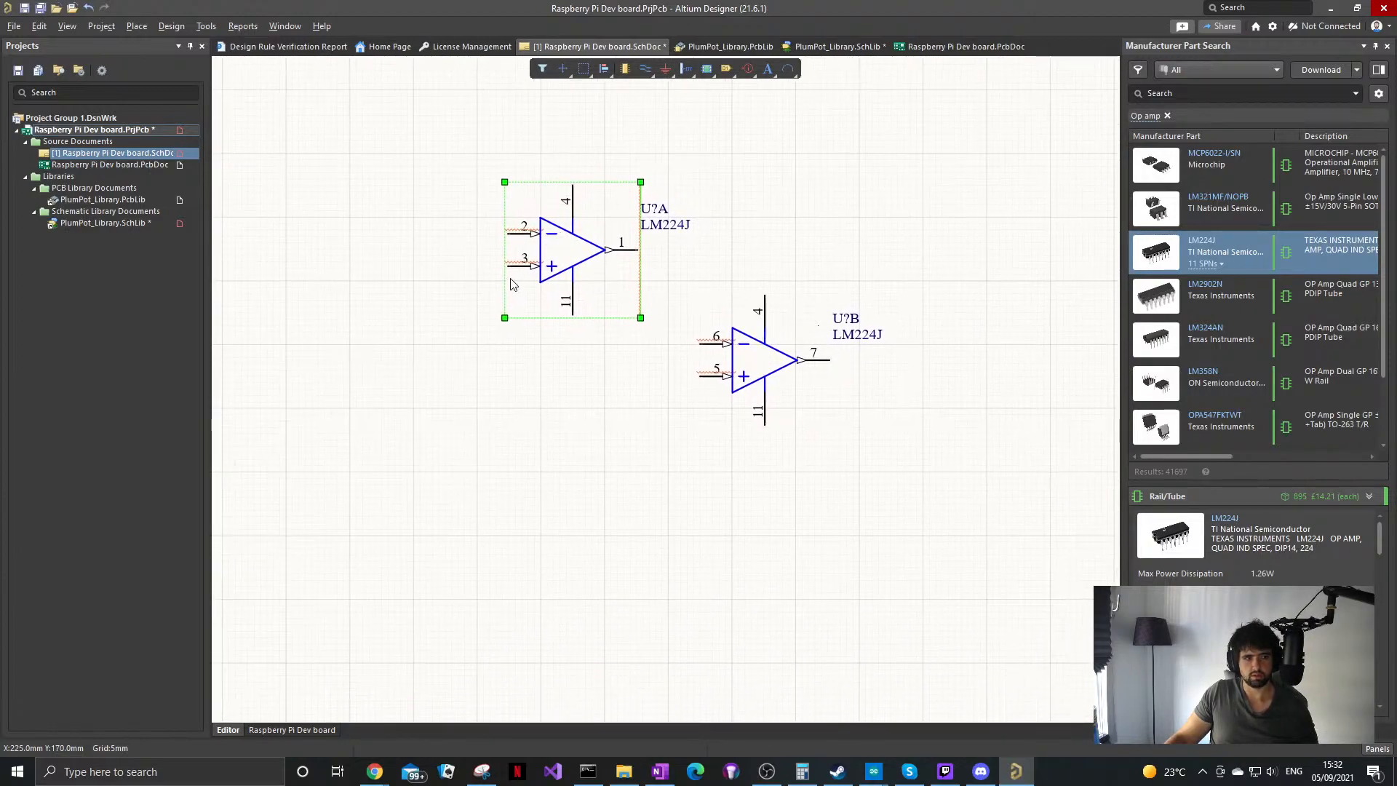
Step: Duplicate the LM224J op amp to place its parts U?C and U?D, and delete the surplus extra U?A copy
shift+drag(747, 363, 287, 271)
shift+drag(300, 215, 372, 115)
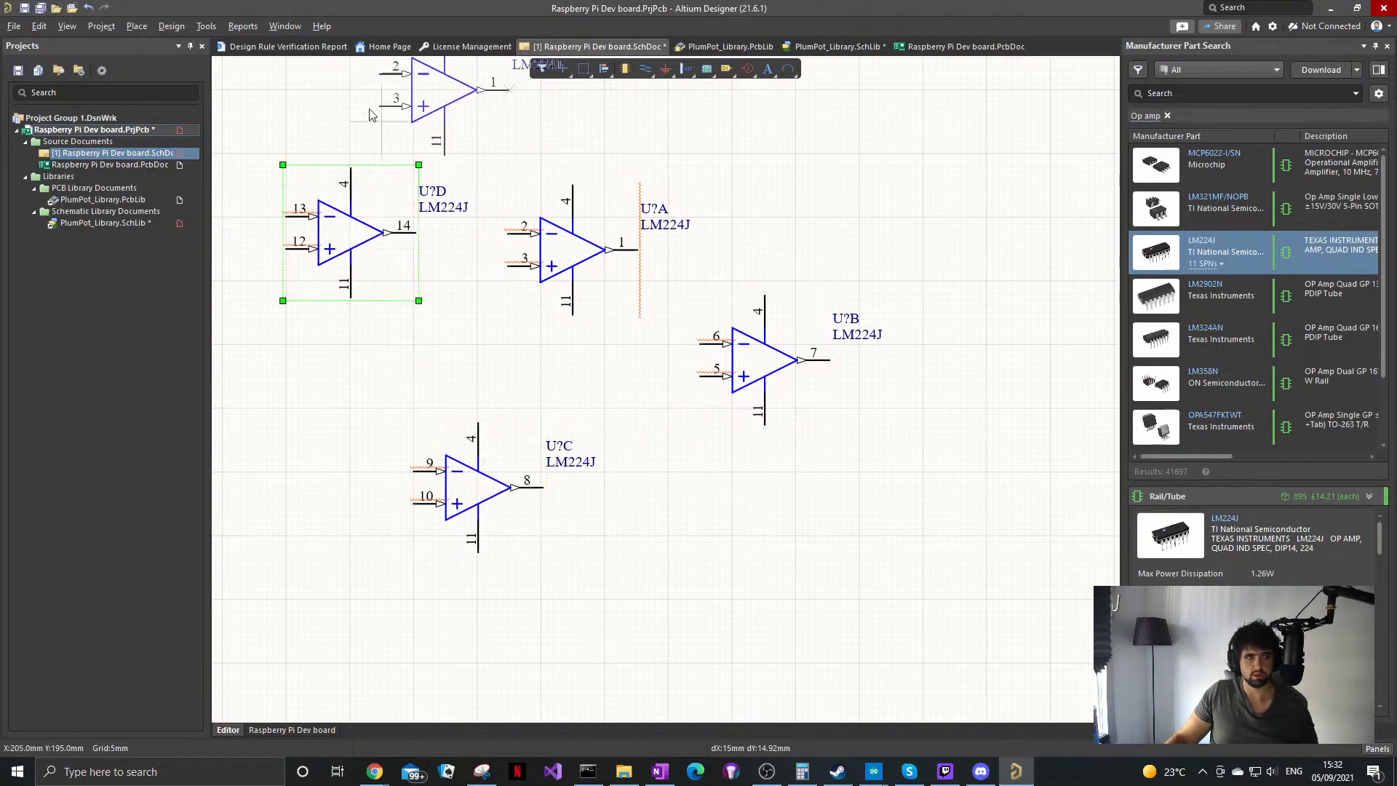
click(511, 221)
ctrl+scroll(503, 220, down, 1)
right_drag(464, 326, 472, 467)
click(462, 256)
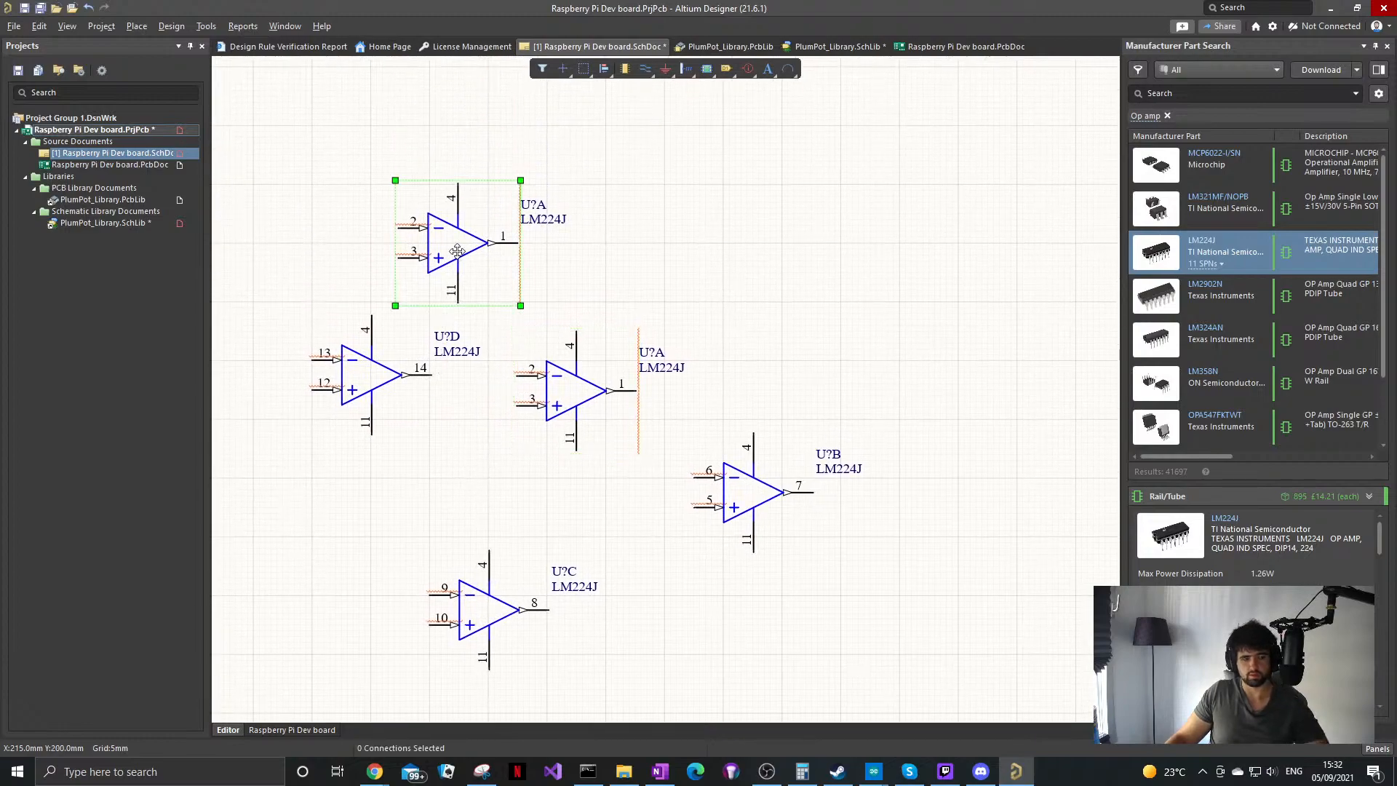
key(Delete)
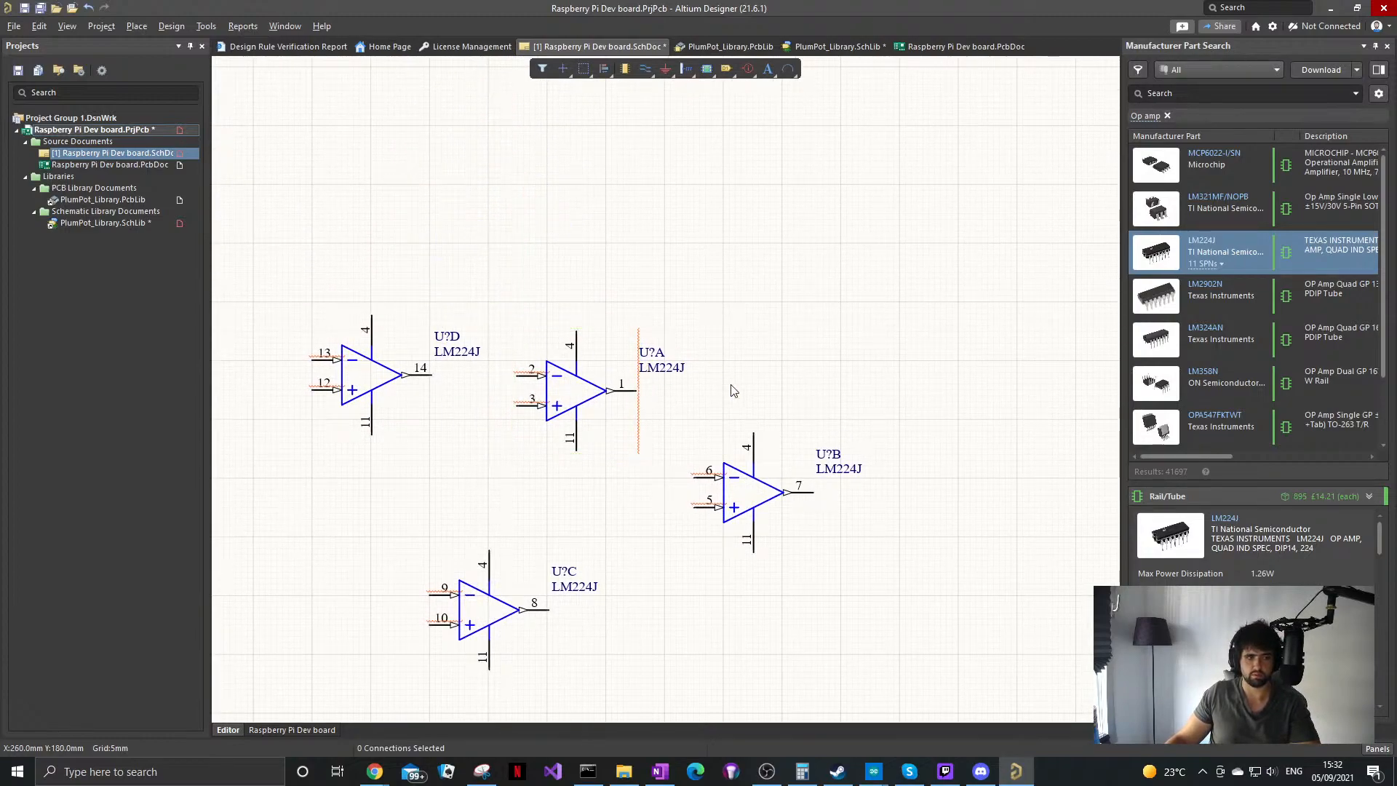
Step: Arrange the four LM224J parts in a two-by-two grid, with U?D and U?A above U?C and U?B
click(525, 391)
drag(525, 390, 583, 362)
click(747, 489)
drag(747, 489, 718, 518)
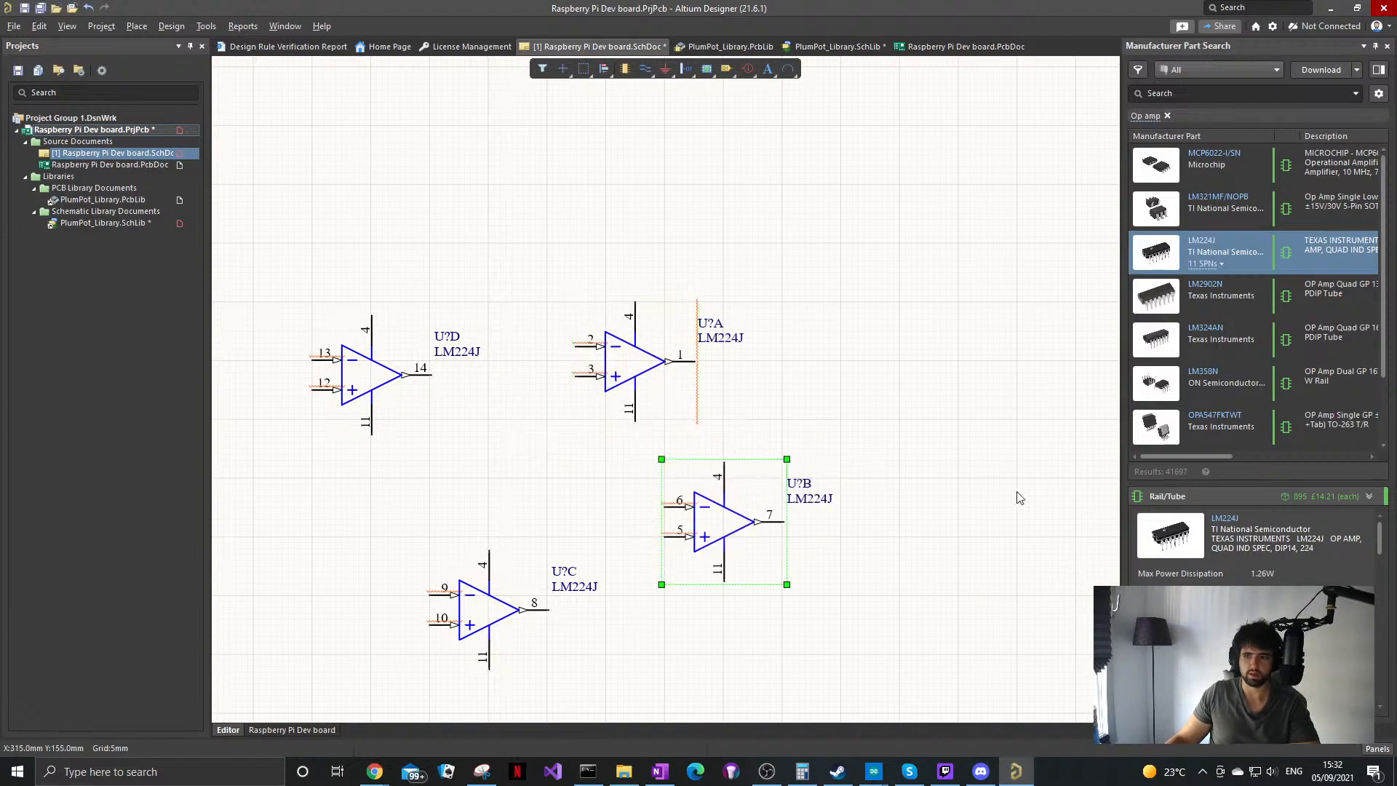
click(391, 376)
drag(391, 376, 448, 347)
drag(637, 389, 666, 389)
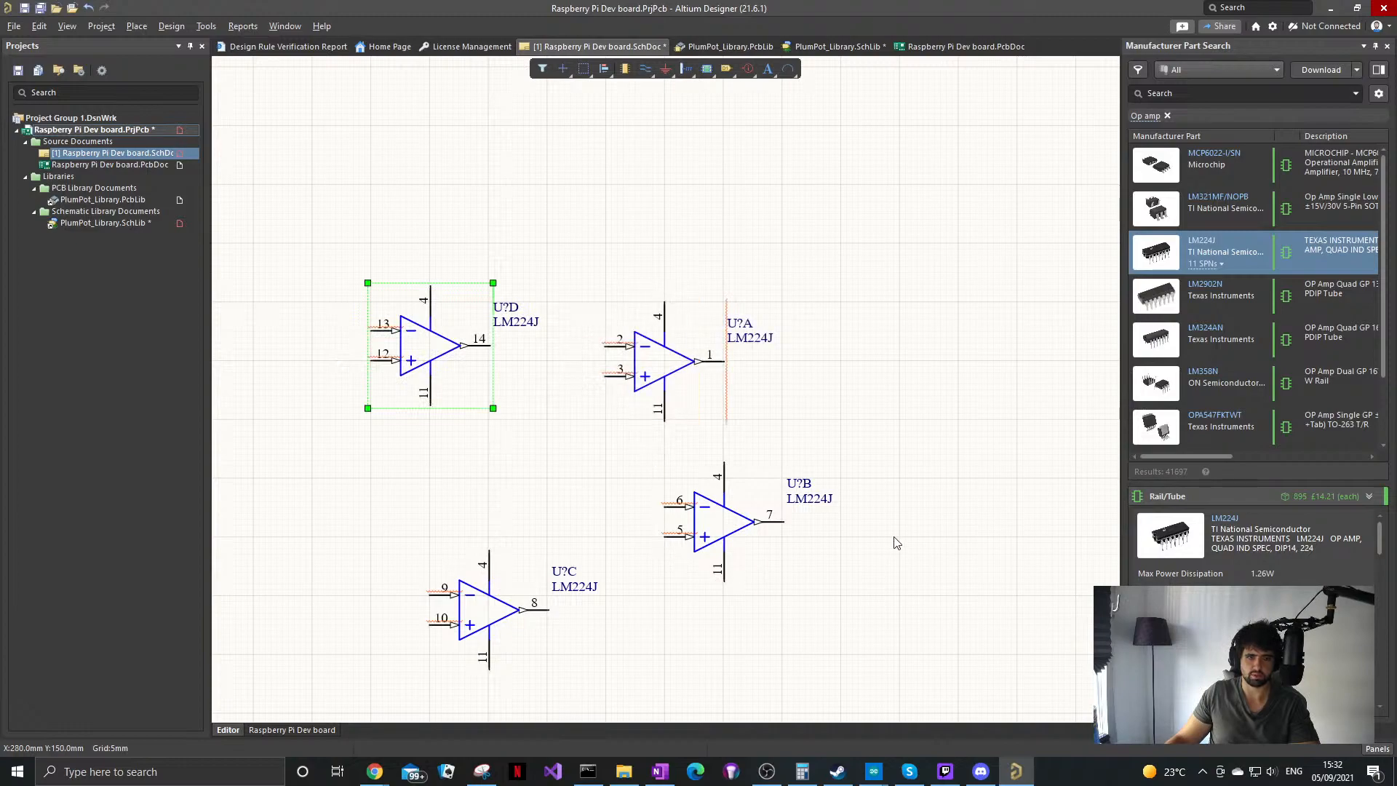
drag(467, 613, 408, 525)
drag(684, 527, 630, 529)
drag(730, 524, 667, 584)
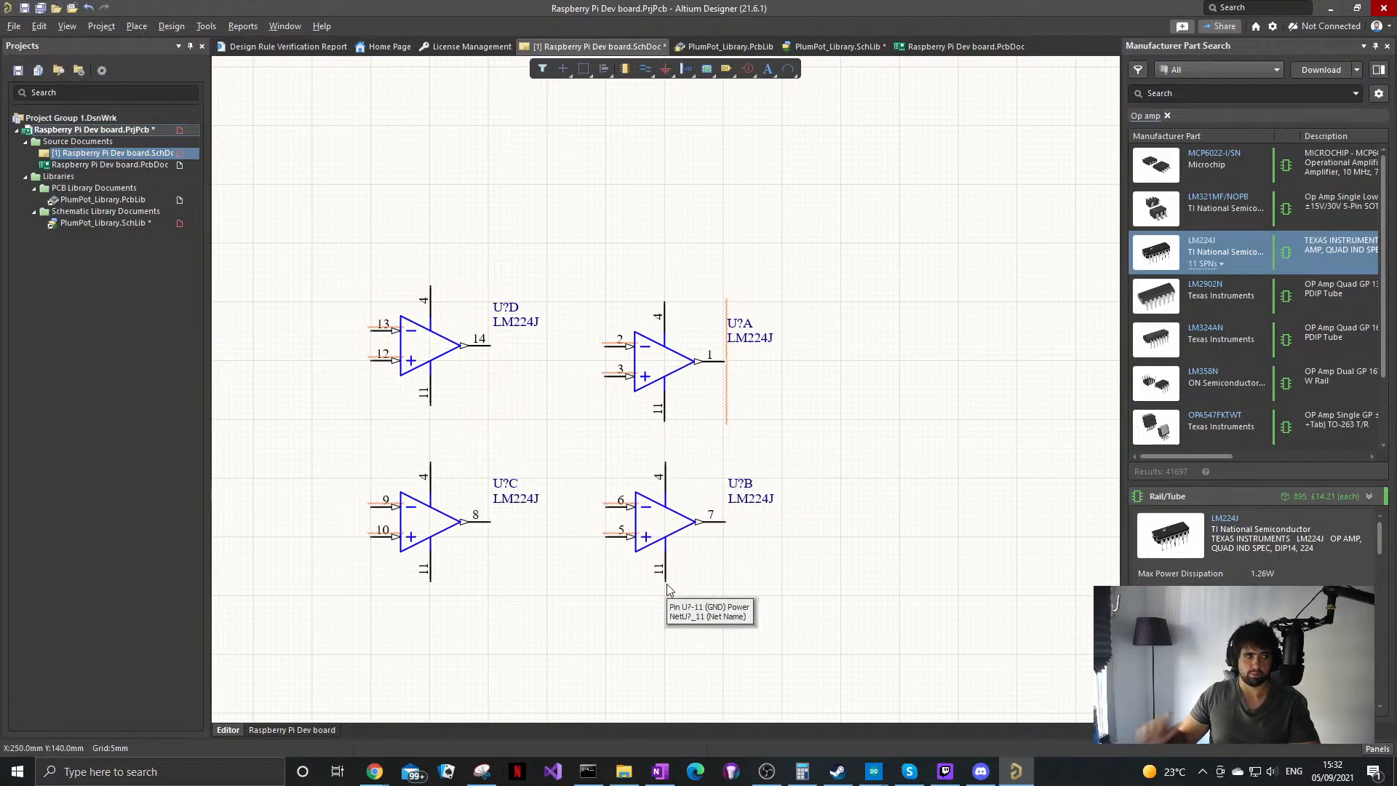
Step: Delete all four LM224J parts from the schematic and reopen the PlumPot_Library.SchLib schematic library
drag(804, 310, 348, 587)
key(Delete)
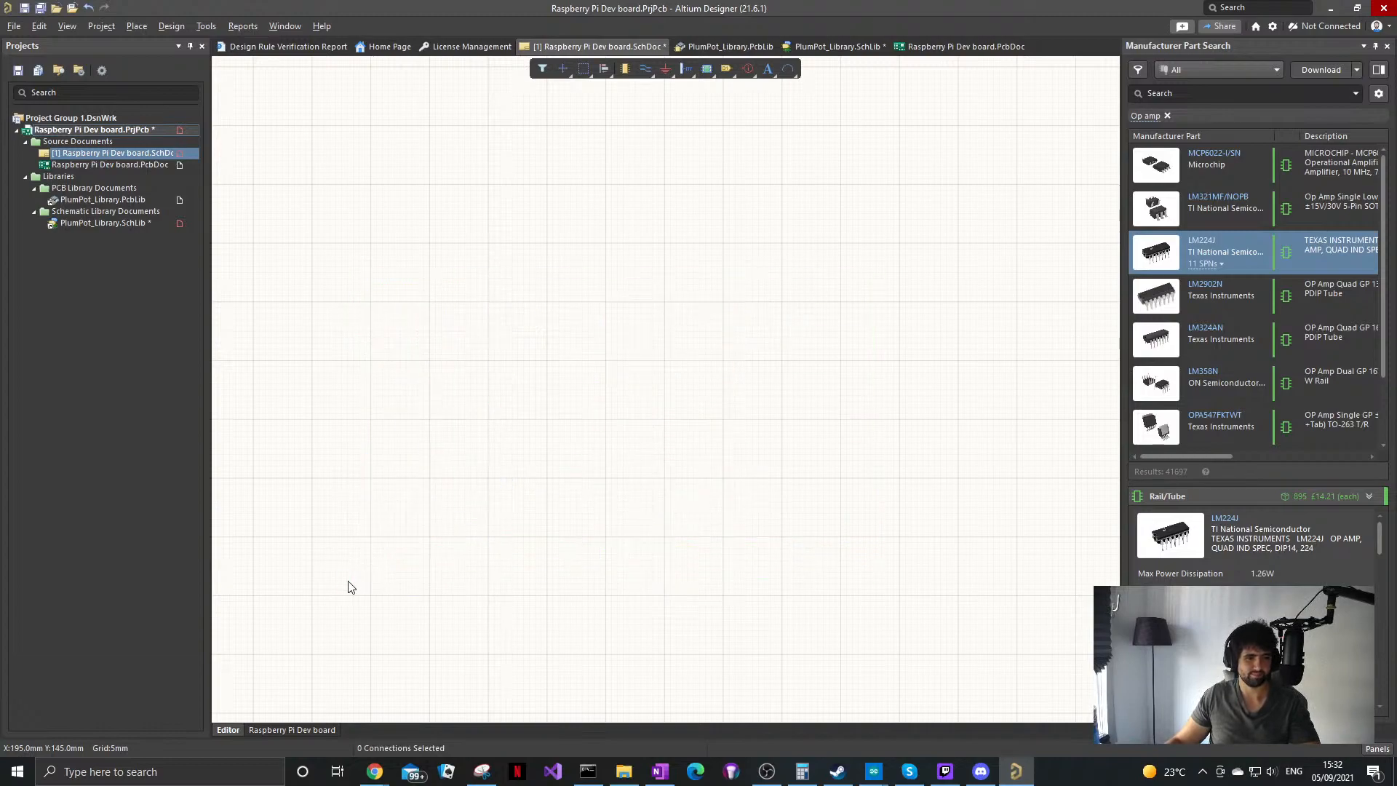
double_click(106, 165)
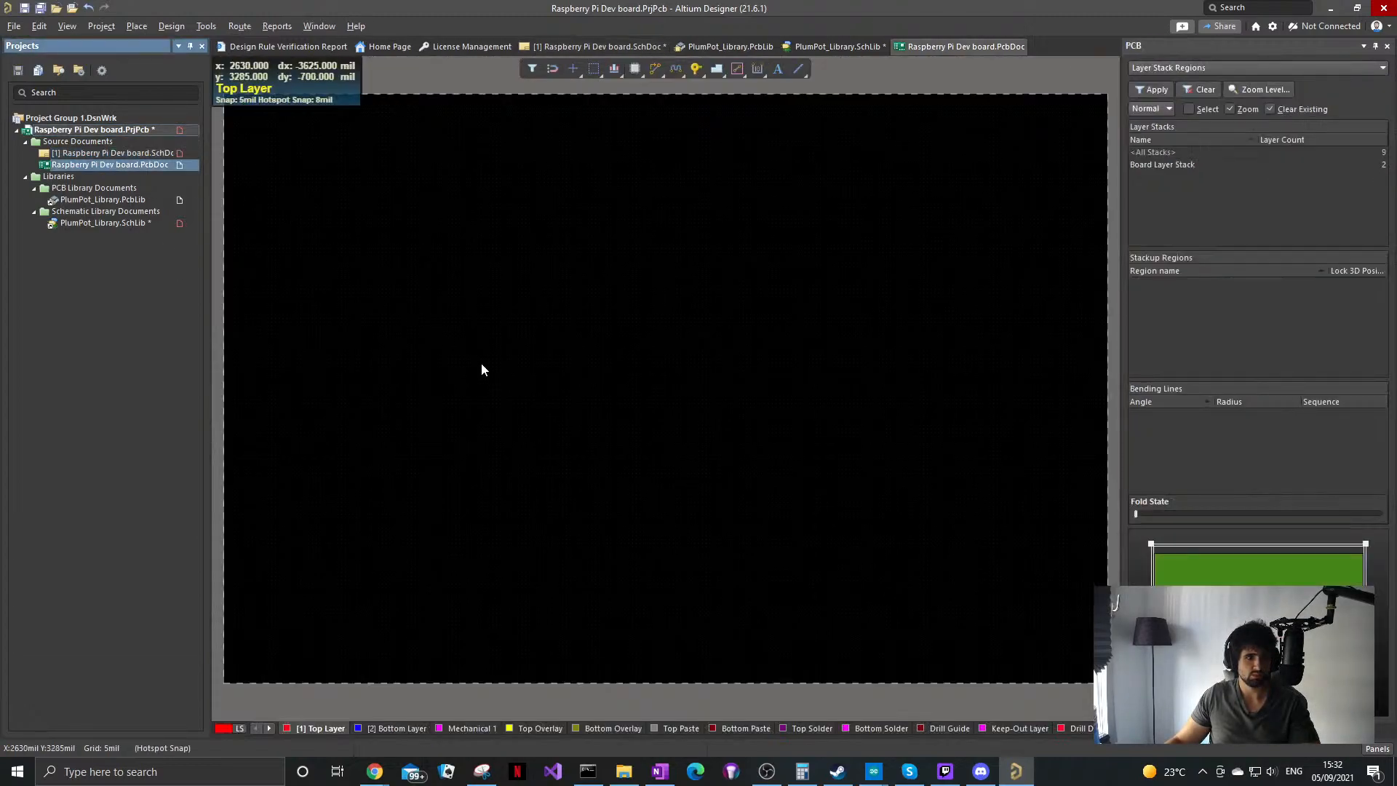
double_click(102, 221)
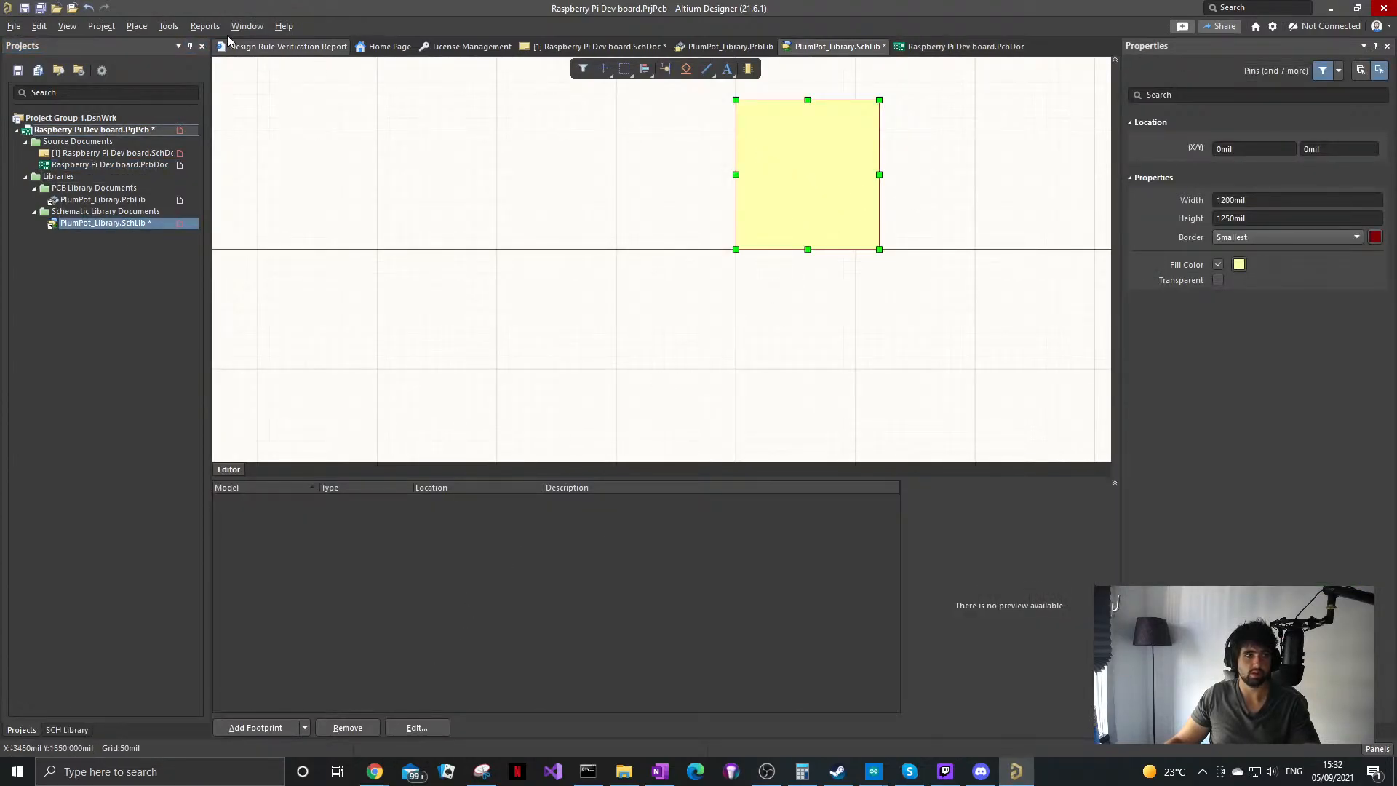
click(168, 27)
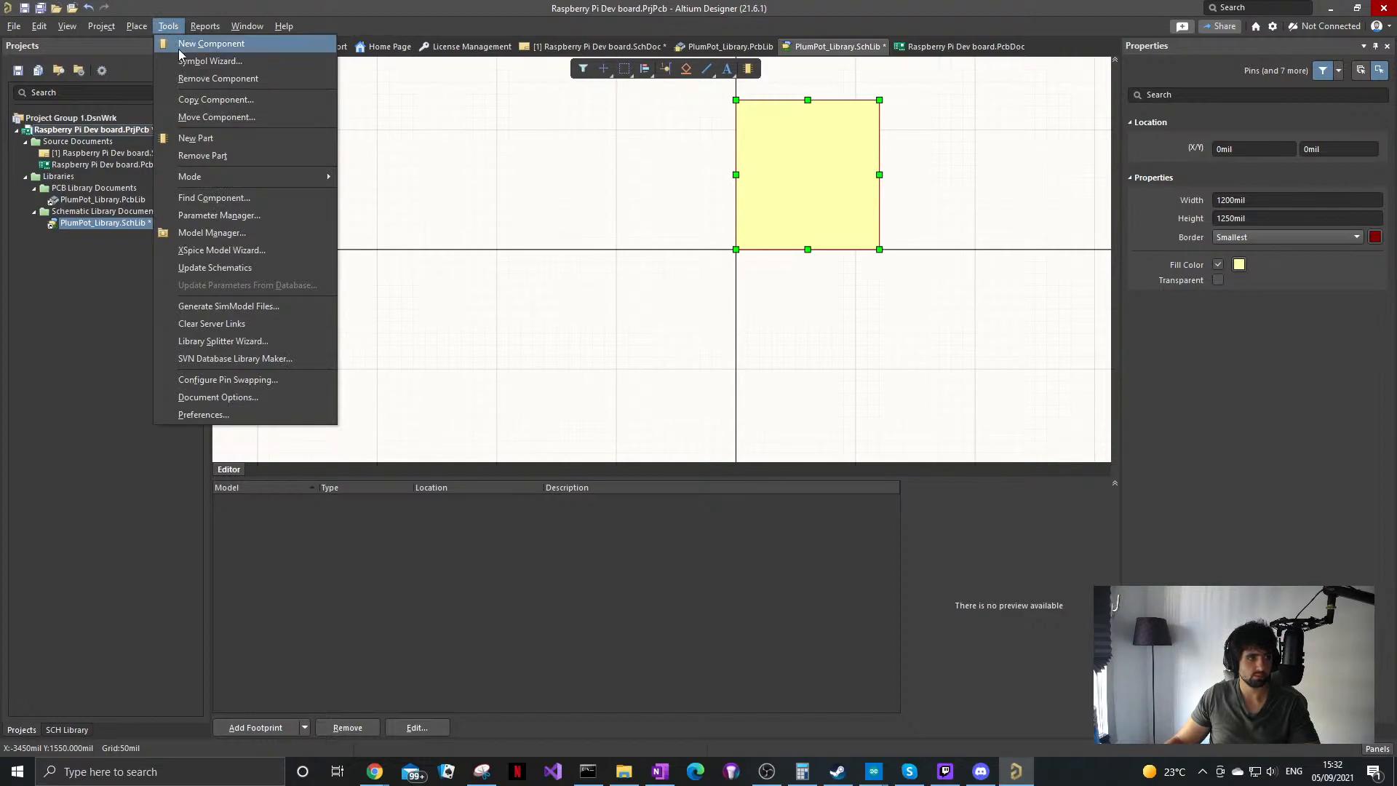
click(670, 191)
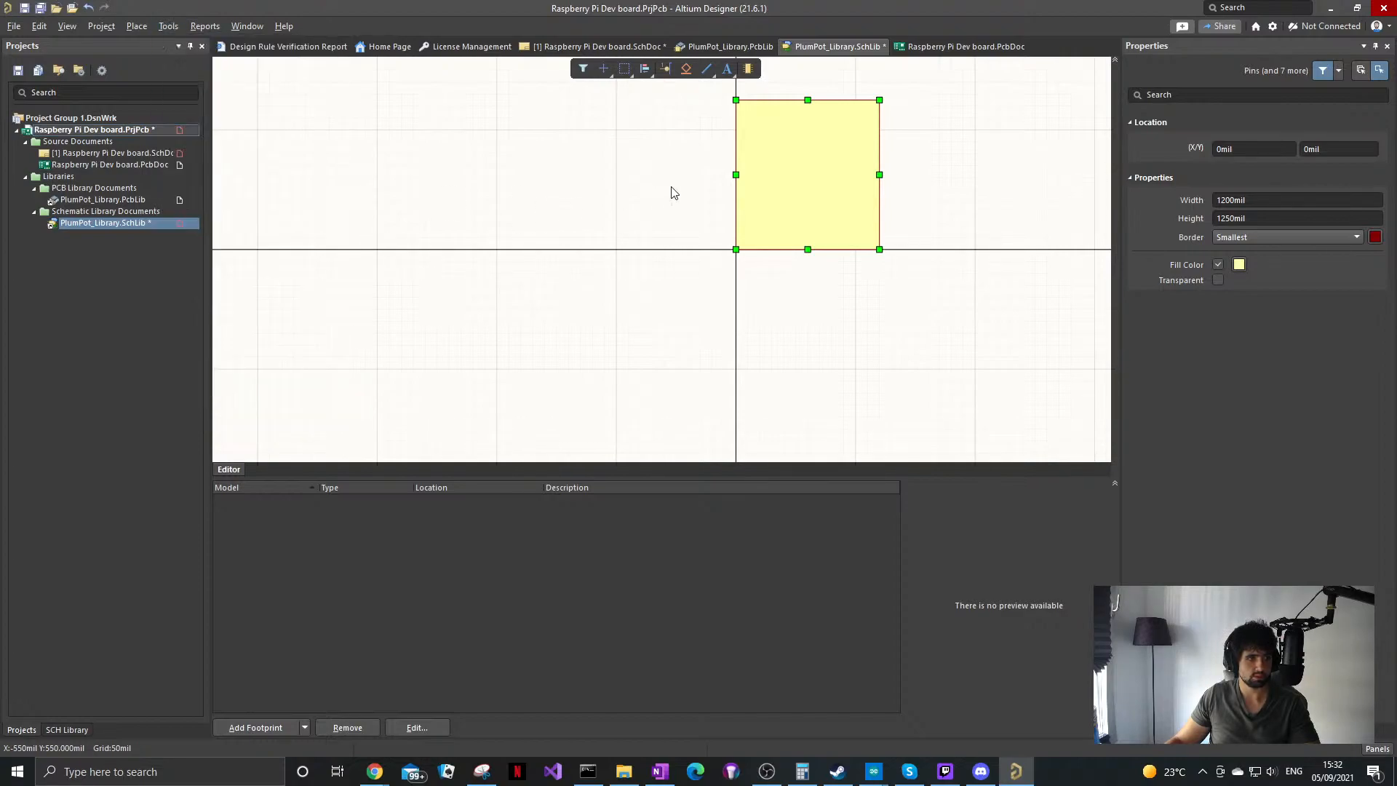
Step: Place a pin on the left edge of the Pi Comp Module rectangle at 0, 1150 mil, rotated 180 degrees to point outward
ctrl+scroll(820, 181, down, 3)
right_drag(820, 181, 686, 244)
ctrl+scroll(681, 237, up, 2)
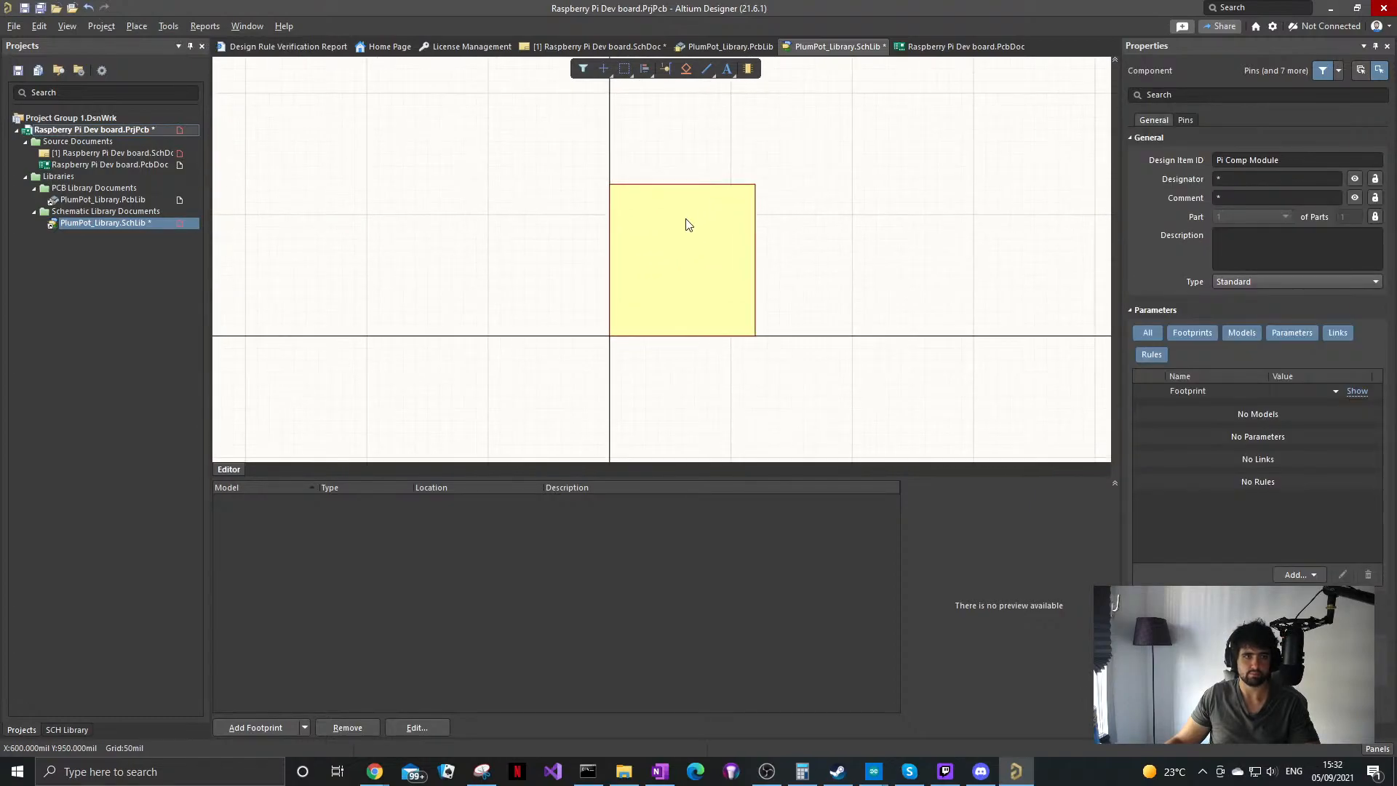
key(p)
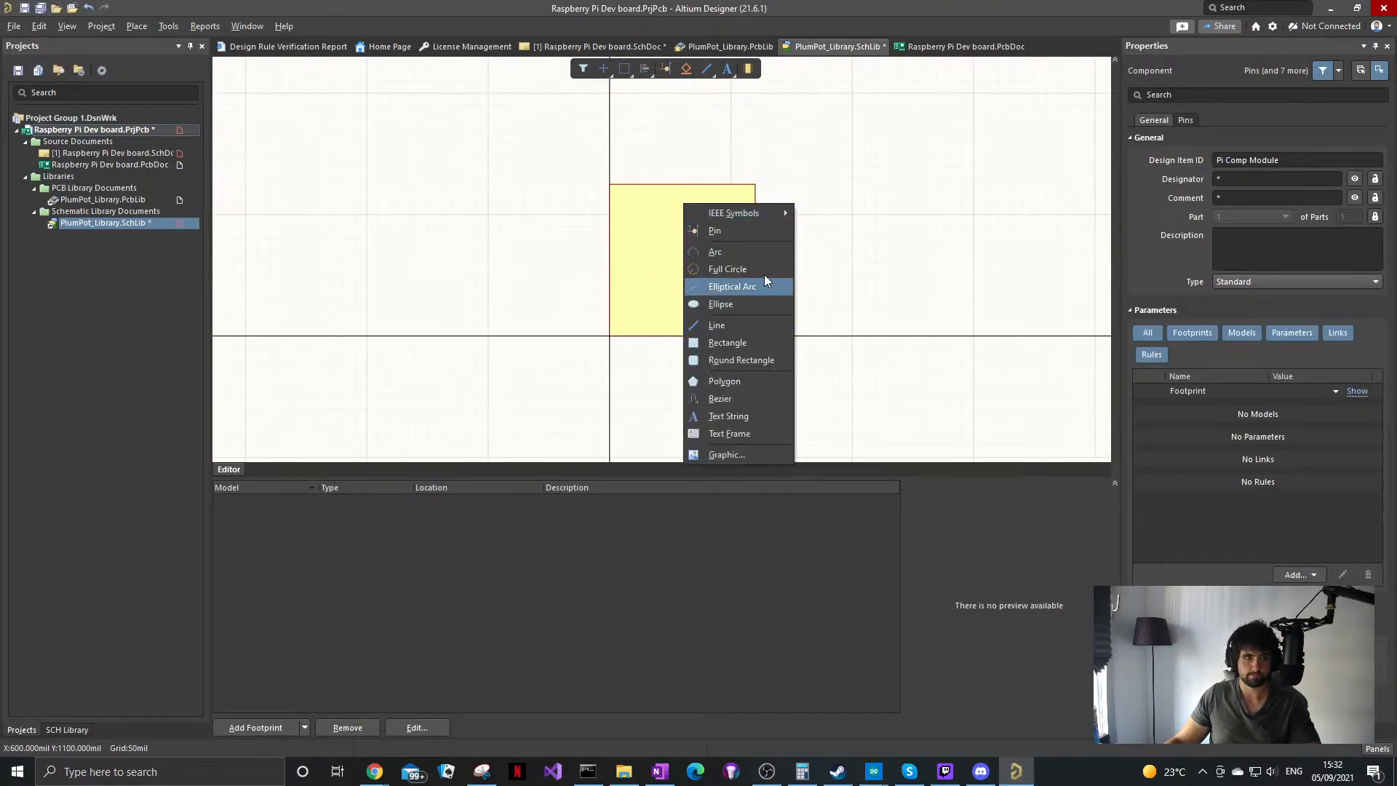
click(760, 231)
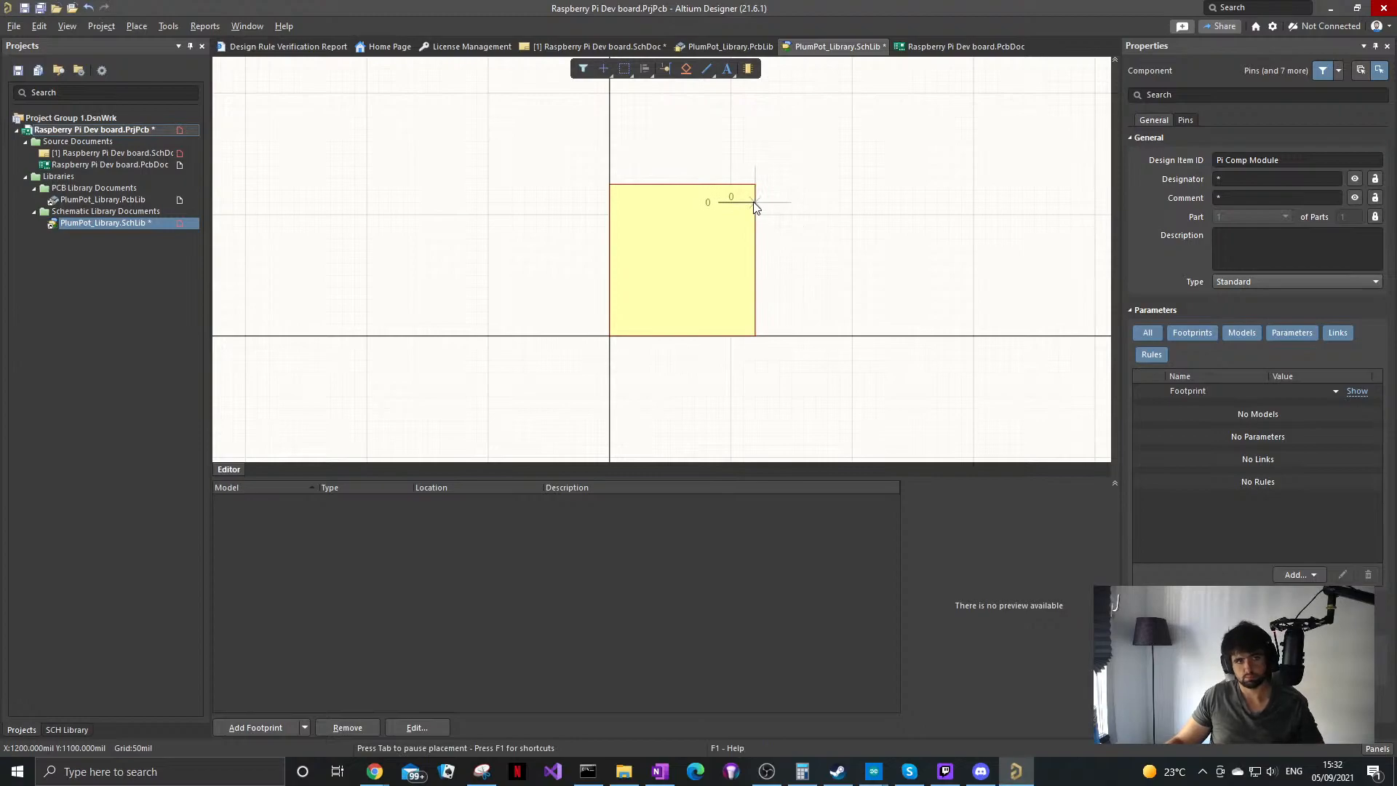
ctrl+scroll(789, 200, up, 2)
ctrl+scroll(789, 200, up, 1)
click(795, 205)
key(Escape)
drag(758, 205, 369, 195)
key(space)
key(space)
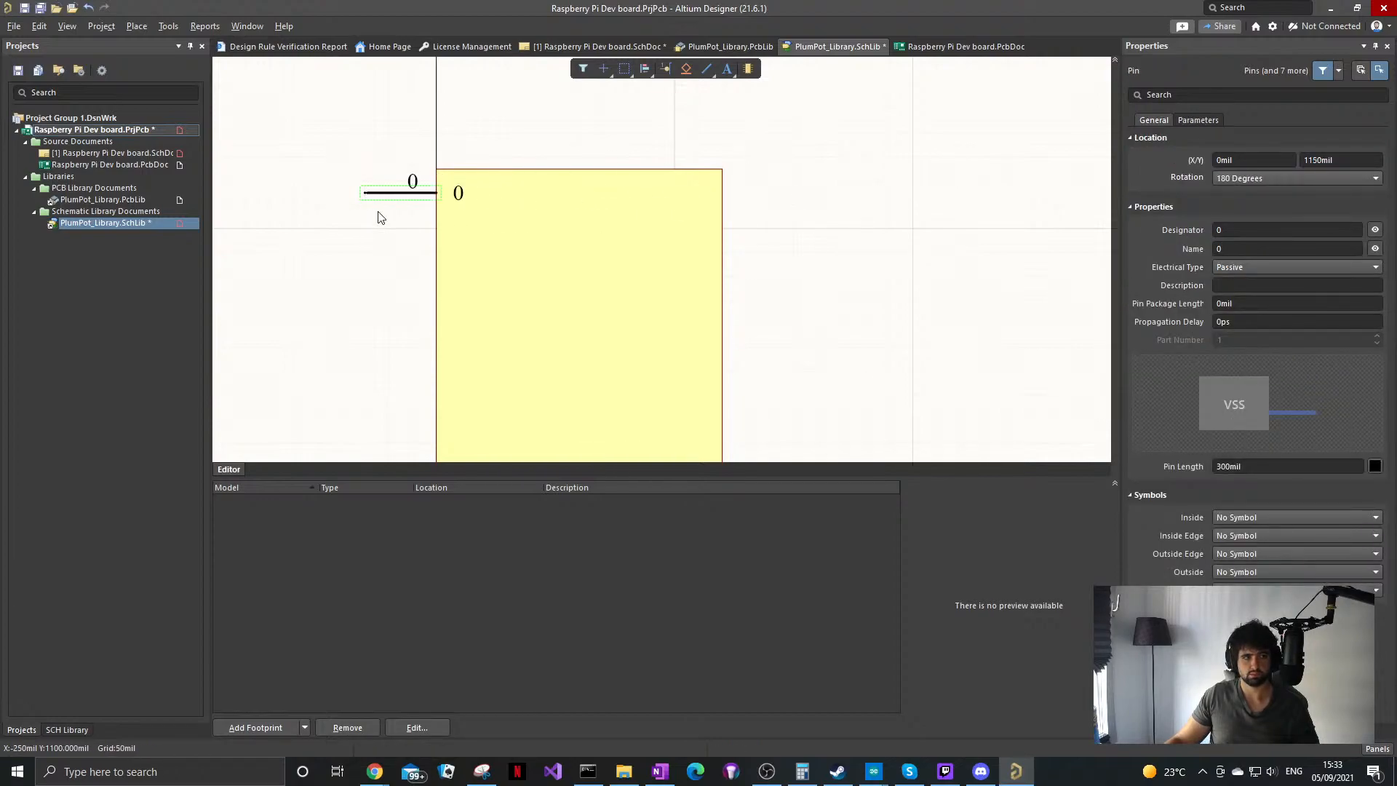
Step: Set the new pin's designator to 1 and its name to GND
click(1239, 249)
click(1208, 230)
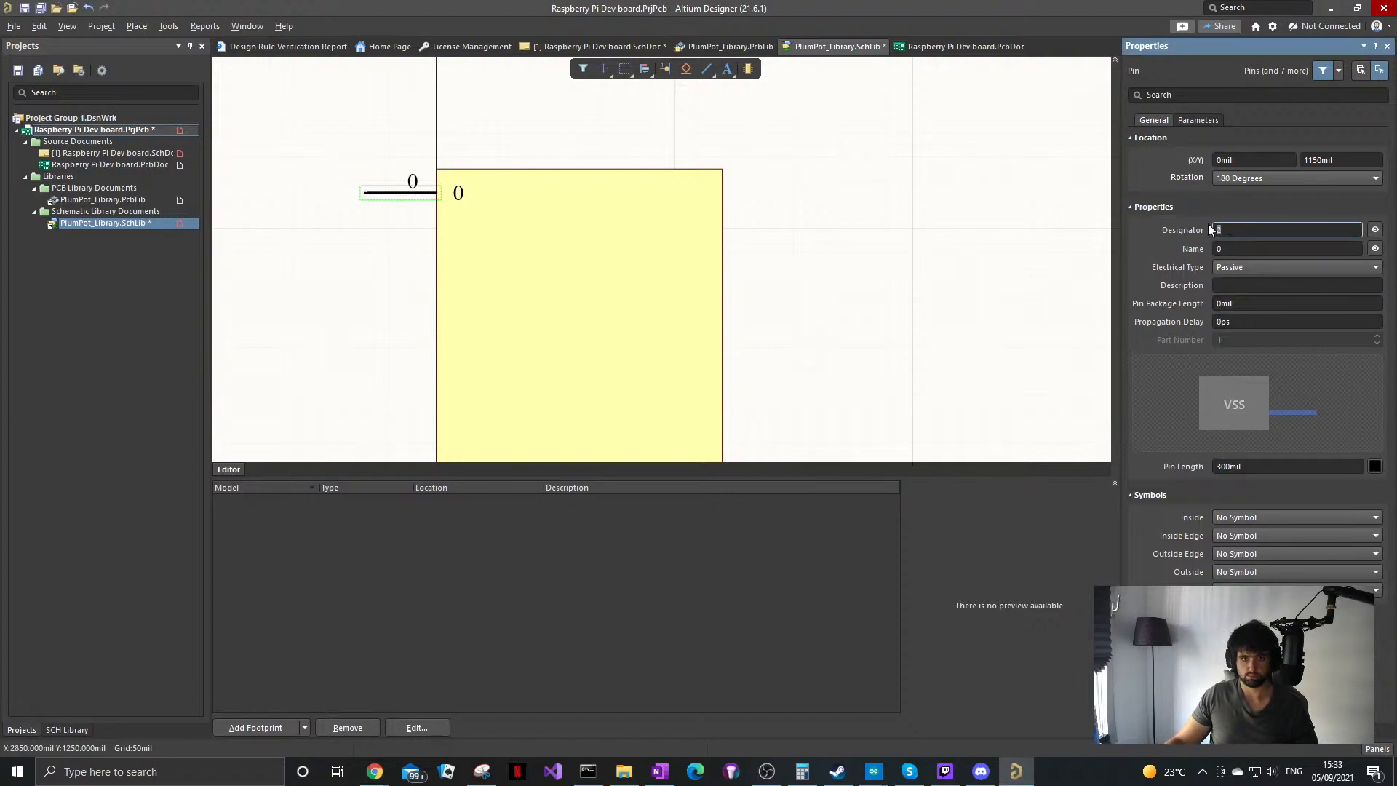
text(1)
click(1255, 248)
text(GND)
click(755, 249)
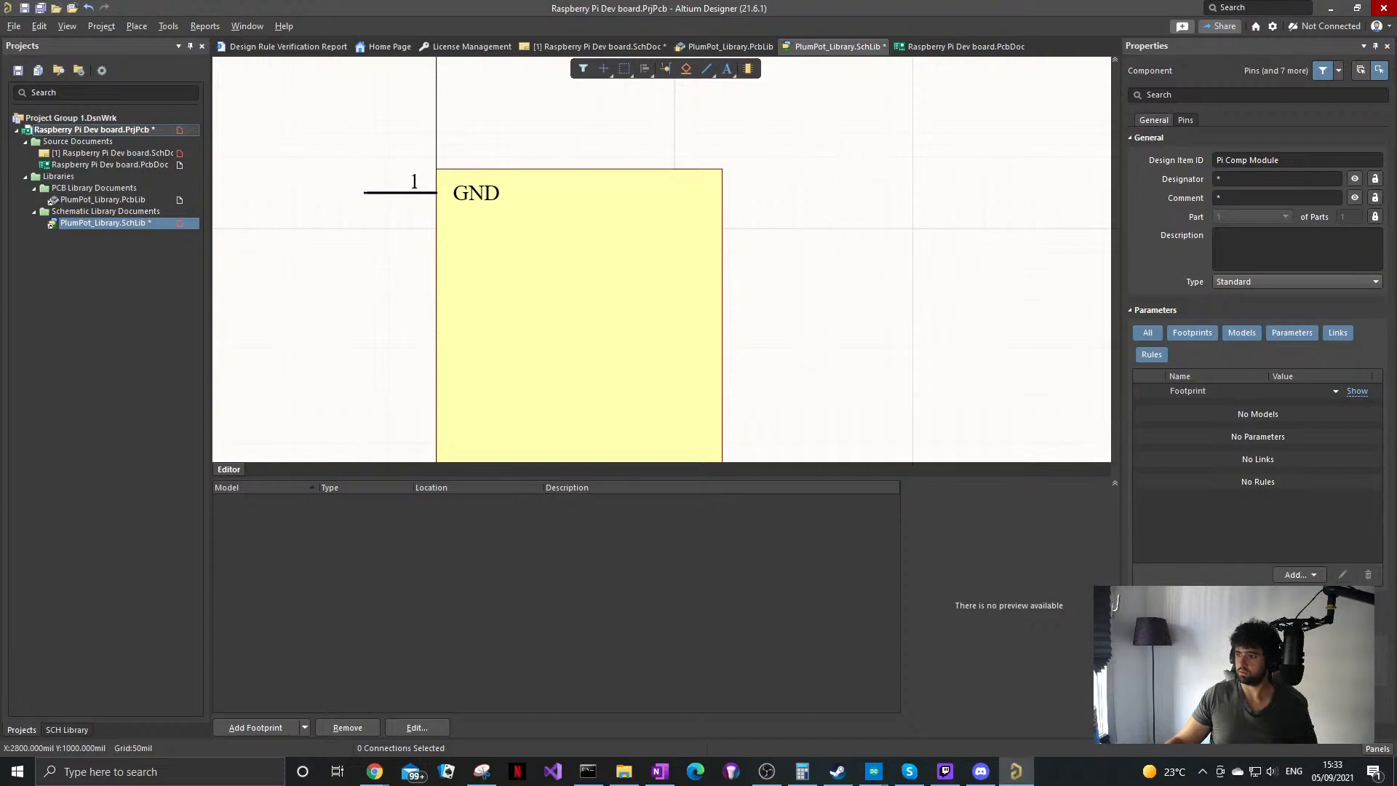
Step: Copy the GND pin and position the copy below it on the rectangle's left edge, at 0, 1000 mil
click(396, 200)
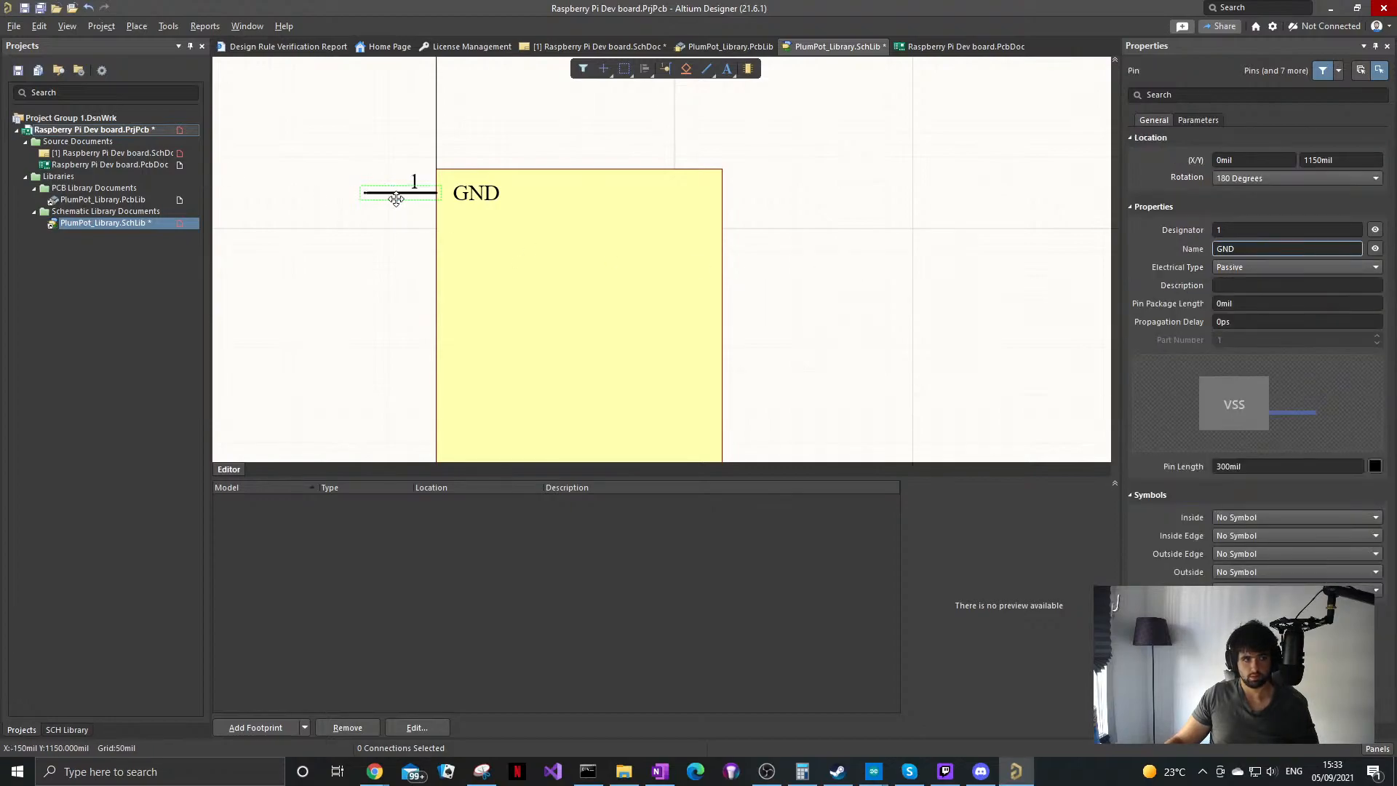
key(ctrl+c)
key(ctrl+v)
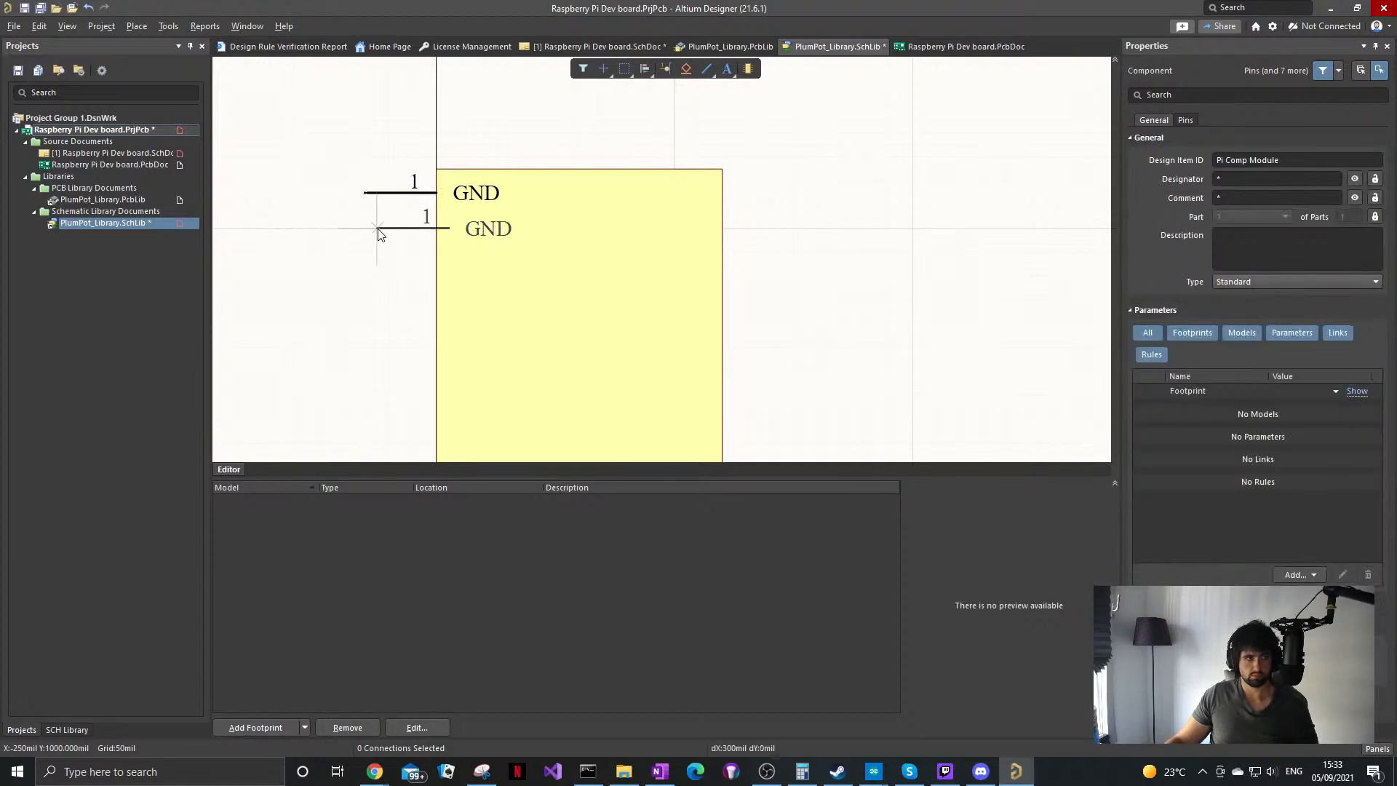
click(365, 222)
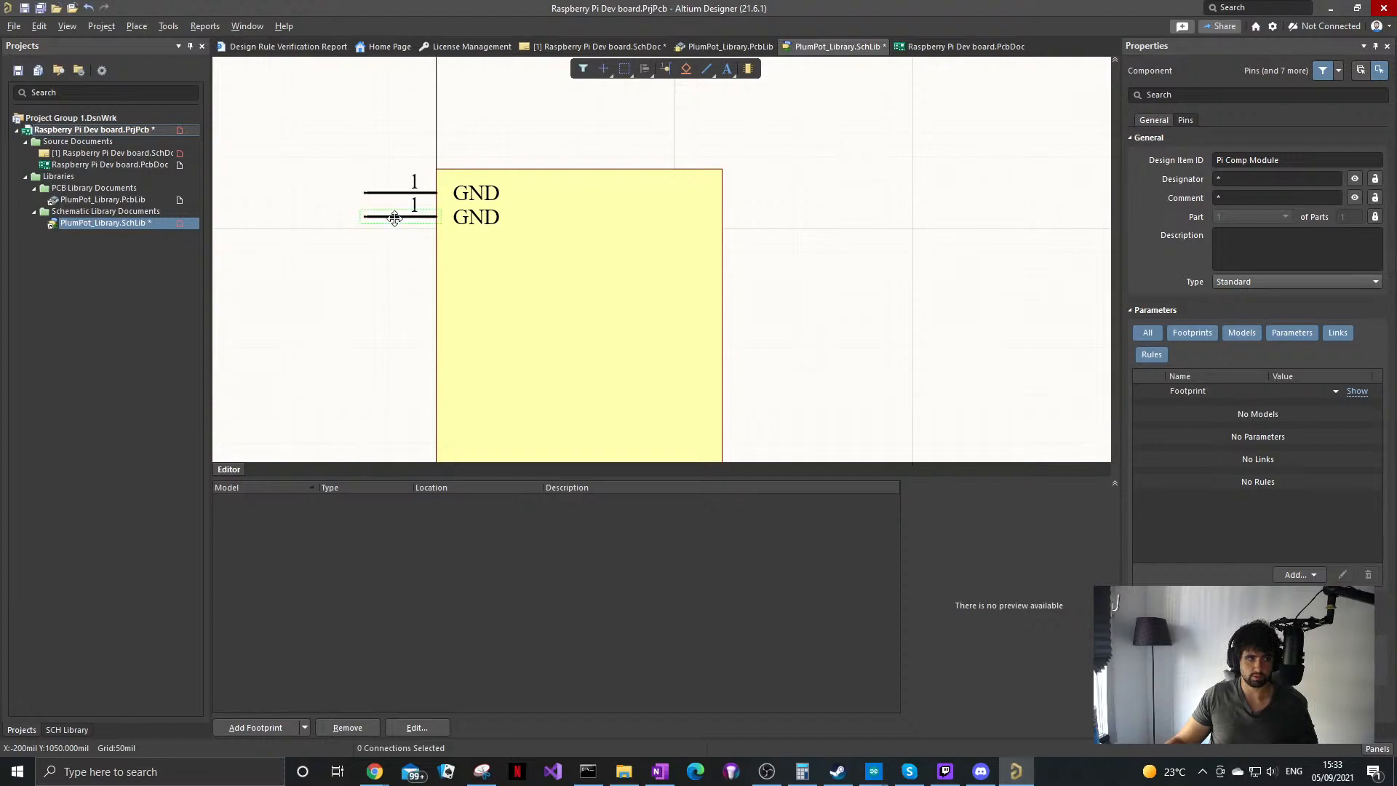
click(393, 217)
mouse_move(393, 217)
mouse_down()
mouse_move(366, 223)
mouse_move(394, 228)
mouse_up()
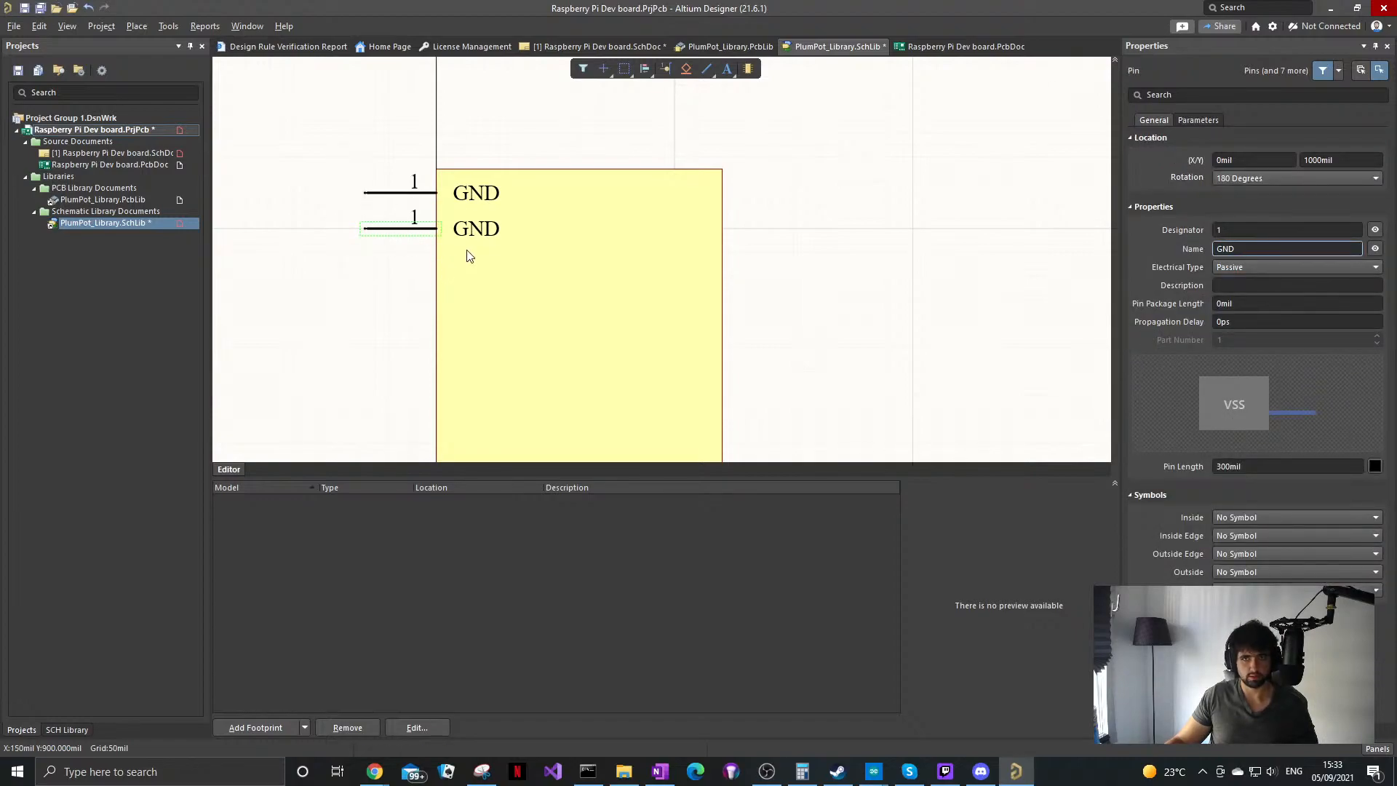
Step: Duplicate the second GND pin twice down the left edge, at heights of 850 mil and 700 mil
click(407, 259)
click(393, 227)
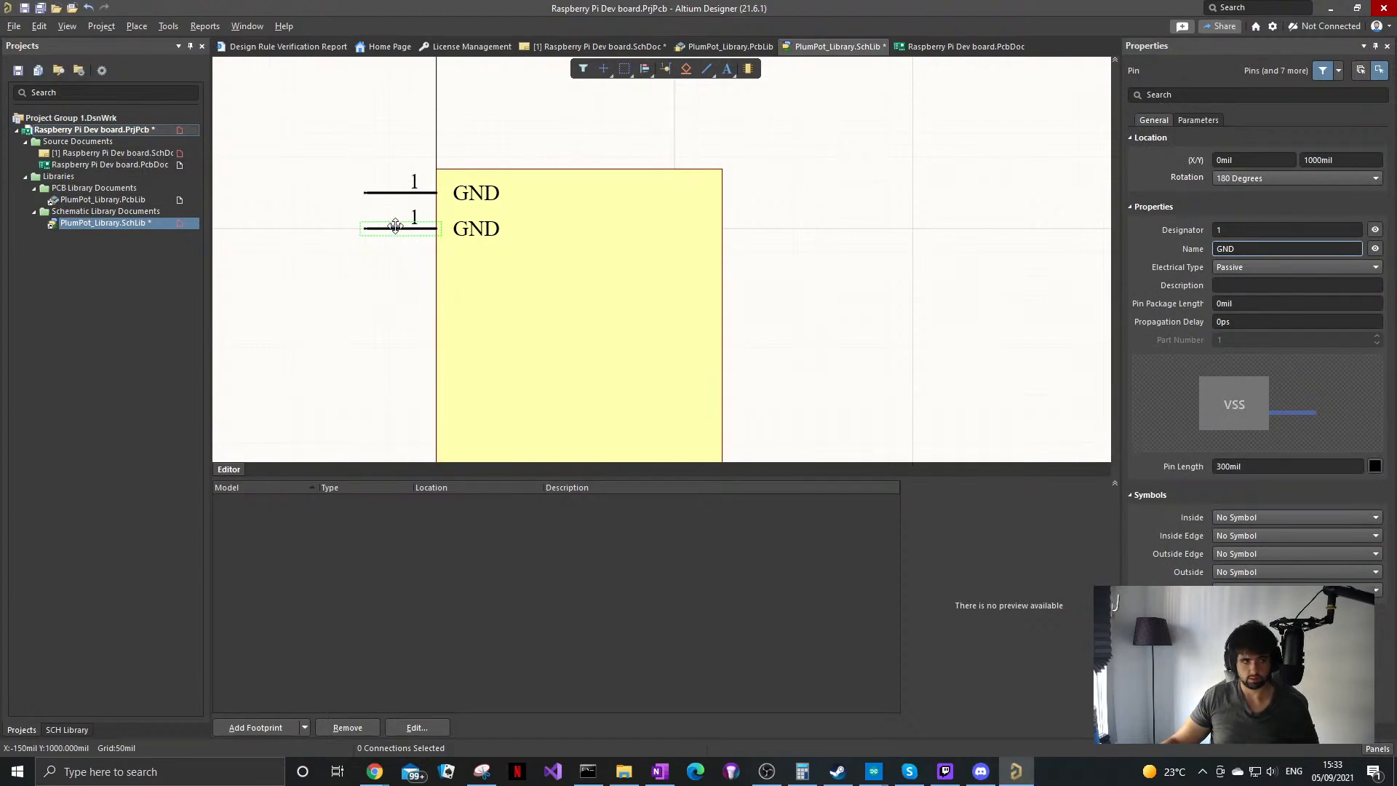
shift+drag(401, 232, 371, 302)
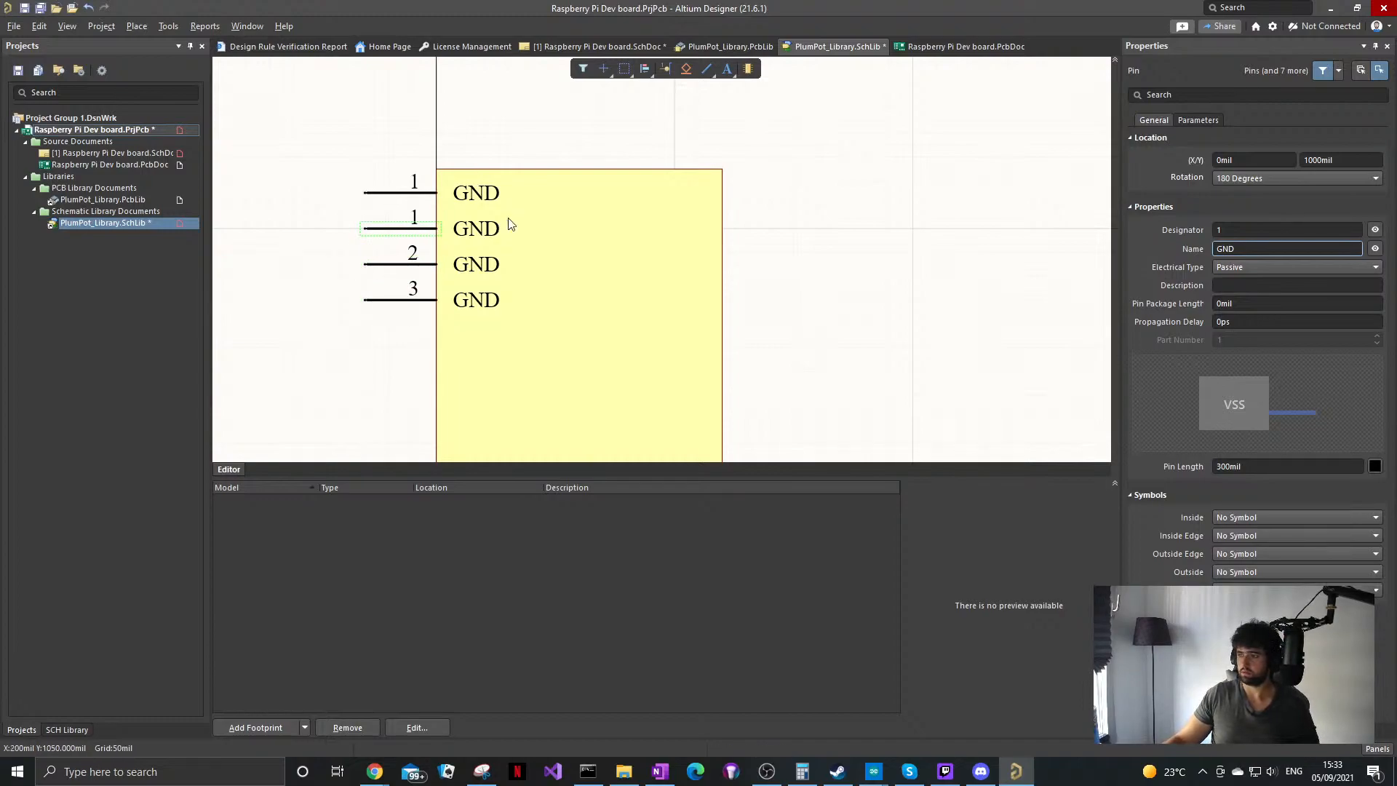
Step: Set the designators of the second, third and fourth GND pins to 2, 7 and 8
click(1217, 231)
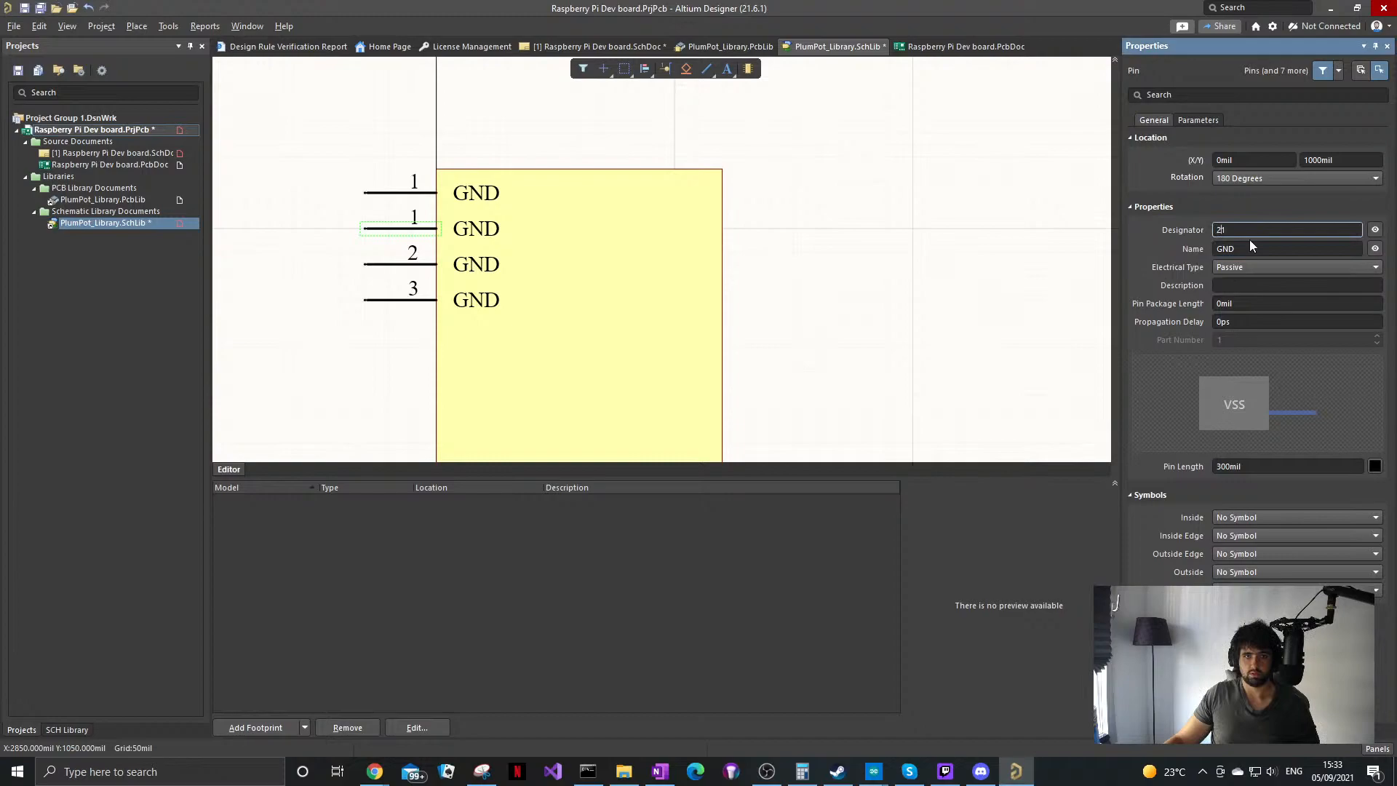
text(2)
key(Delete)
click(408, 264)
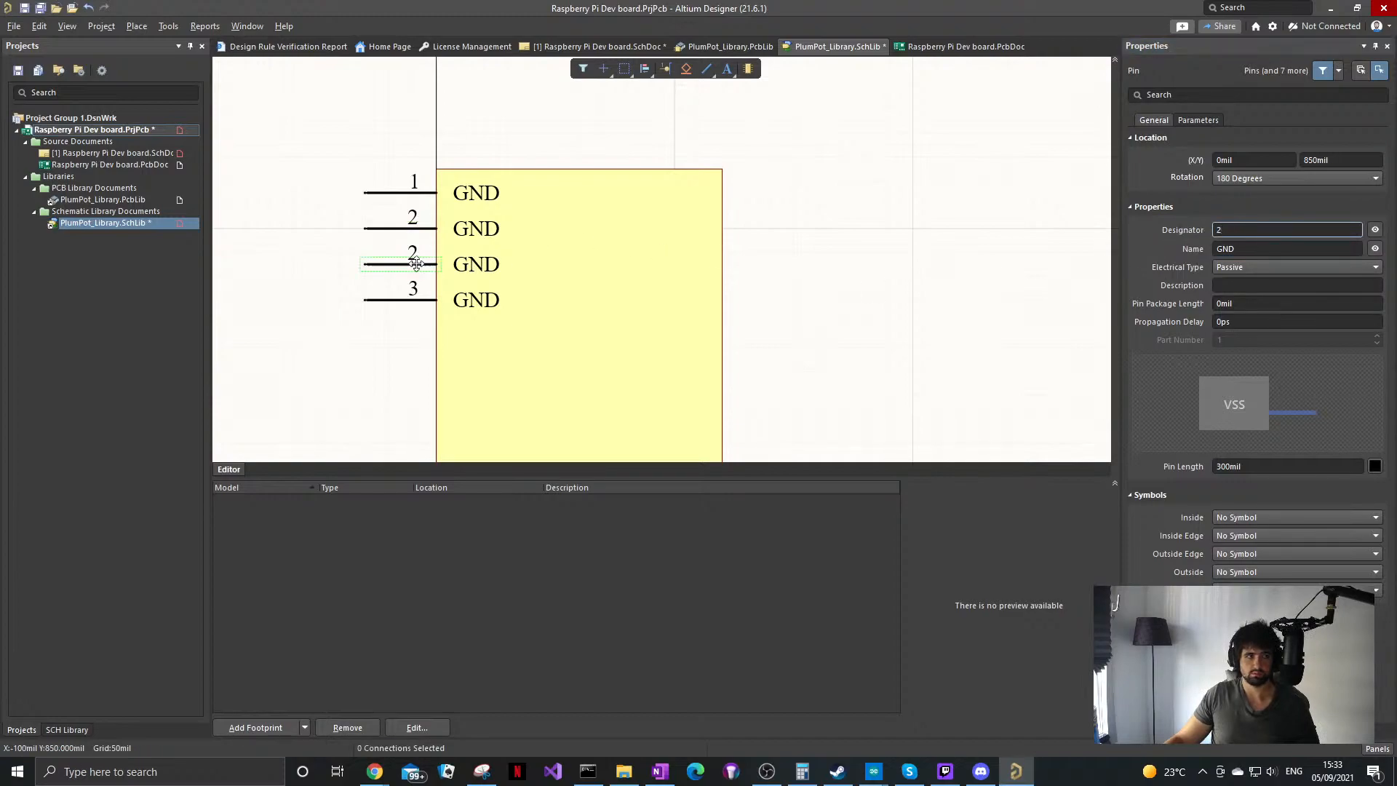
click(1232, 230)
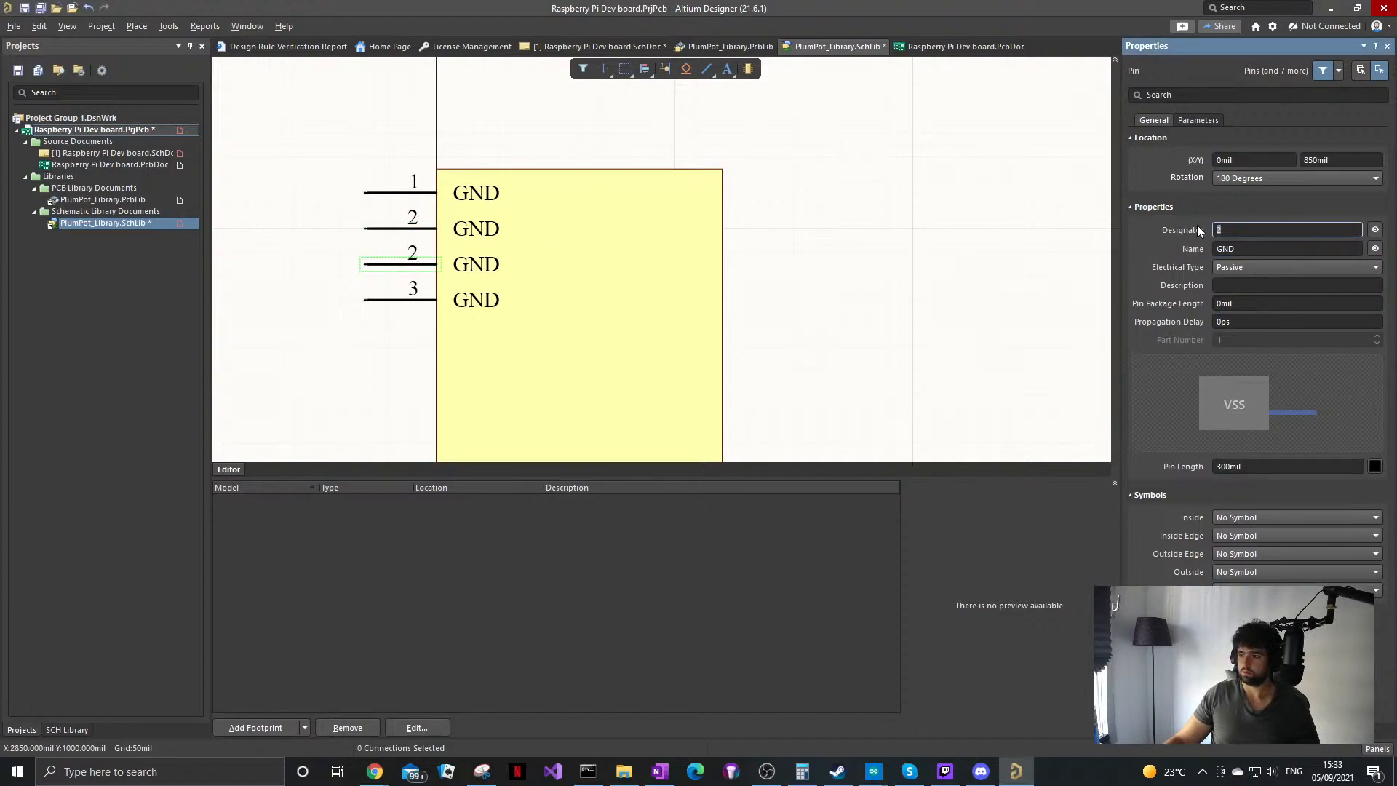
text(7)
click(400, 299)
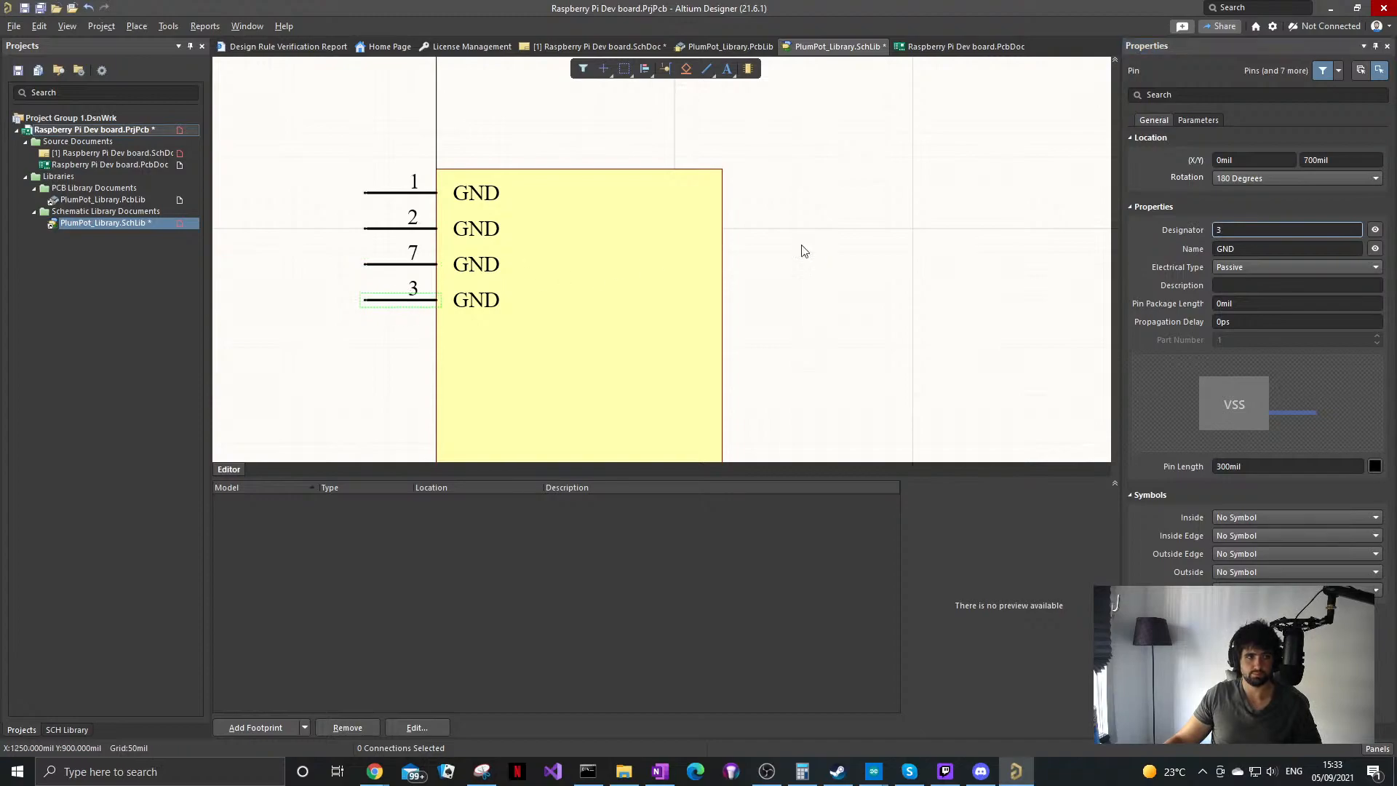
double_click(1238, 231)
text(8)
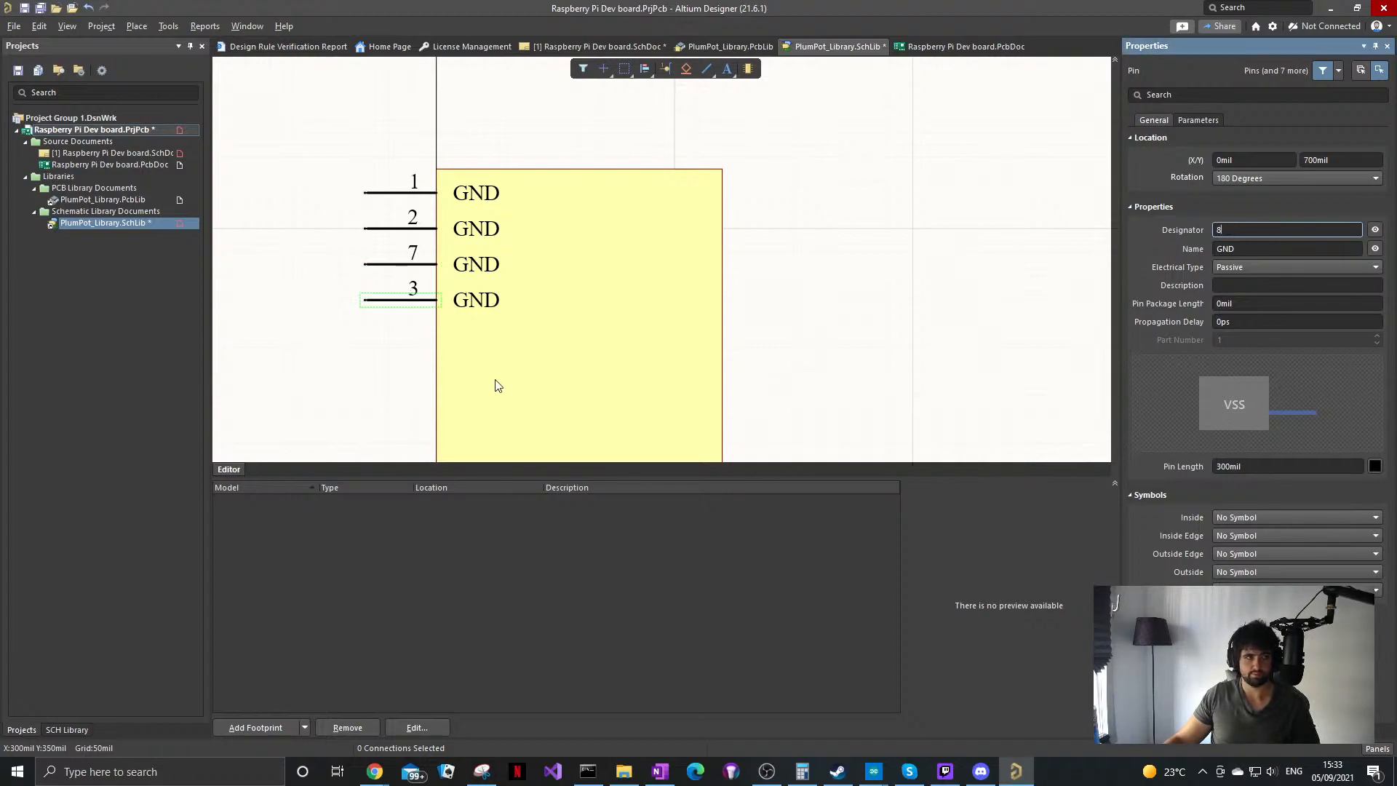
Step: Add two more GND pin copies below pin 8 on the left edge, at heights of 550 mil and 400 mil
click(466, 294)
key(ctrl+c)
key(ctrl+v)
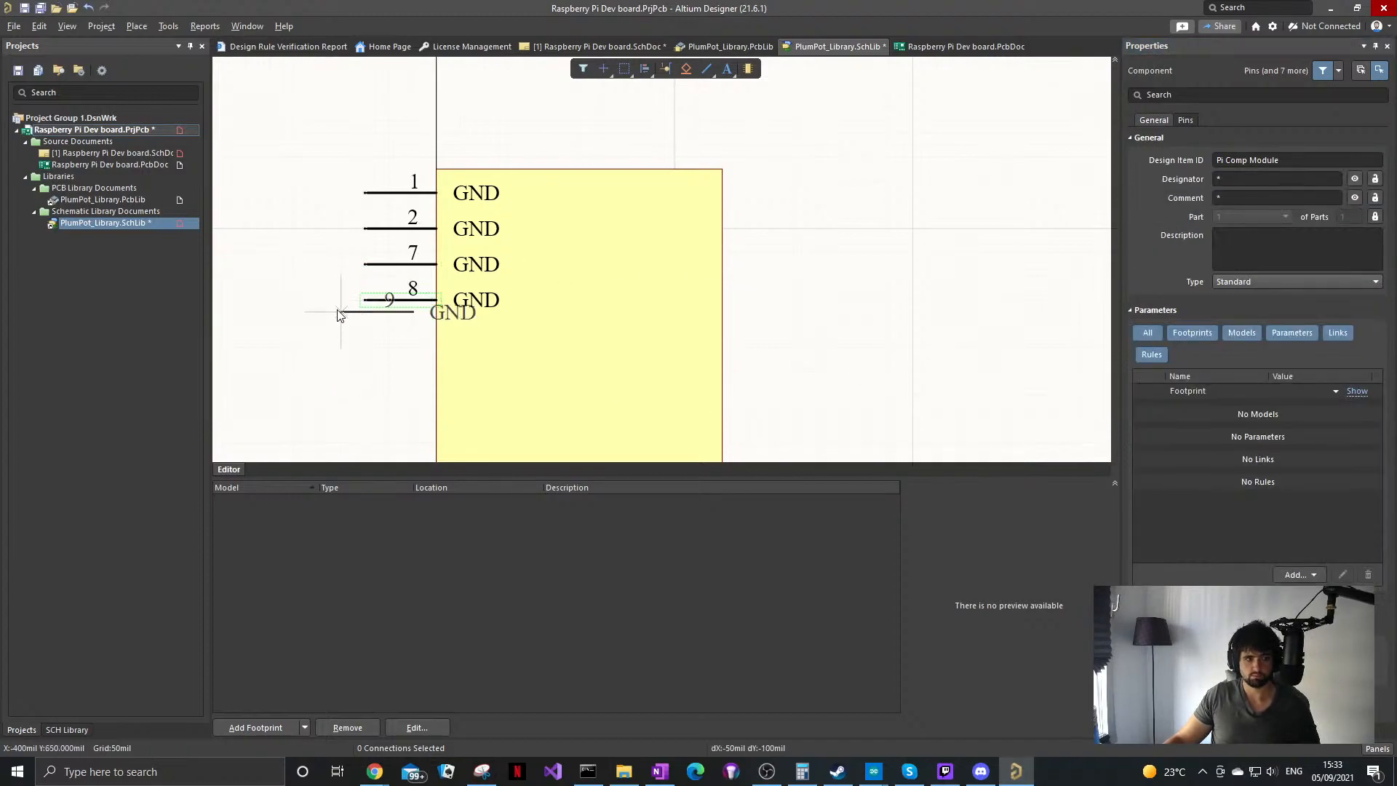
click(364, 336)
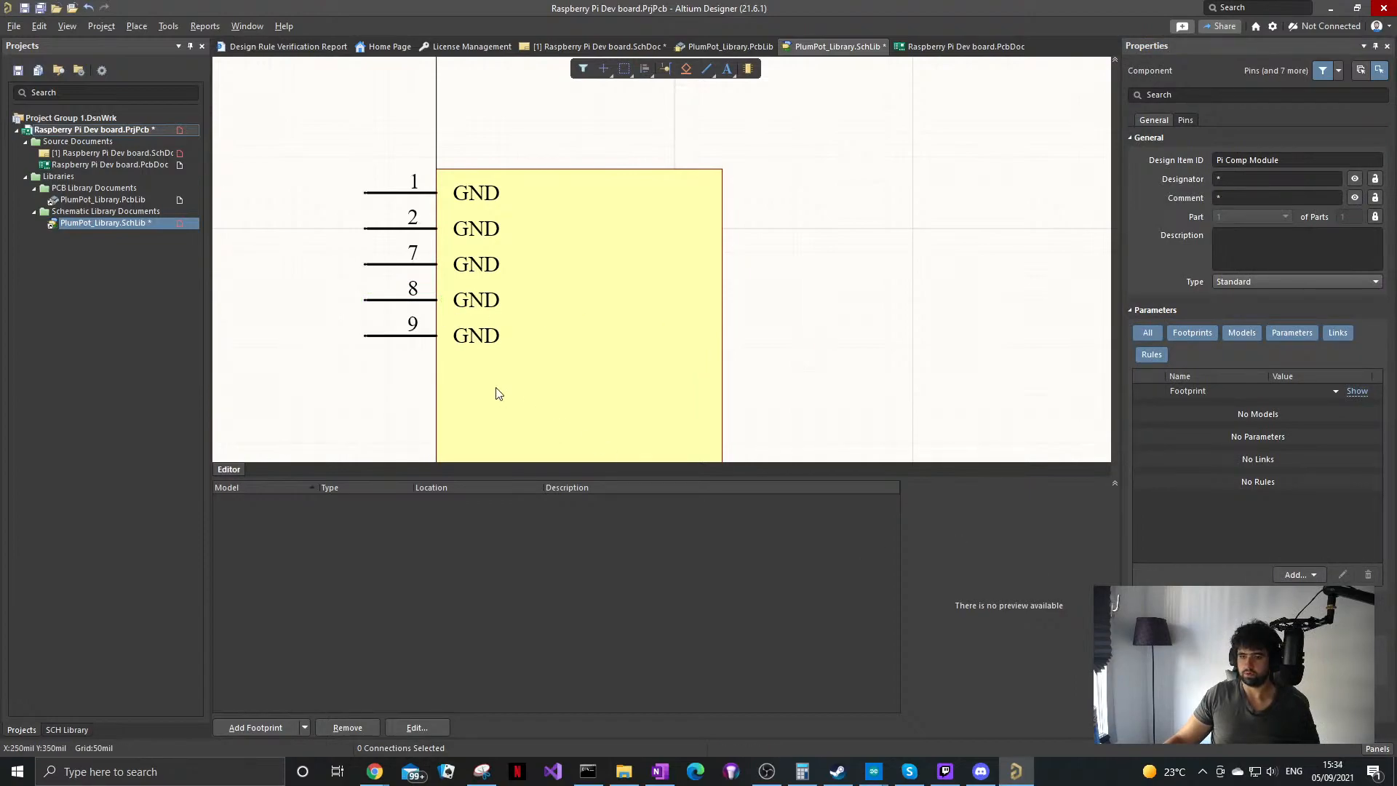
click(414, 337)
key(ctrl+c)
key(ctrl+v)
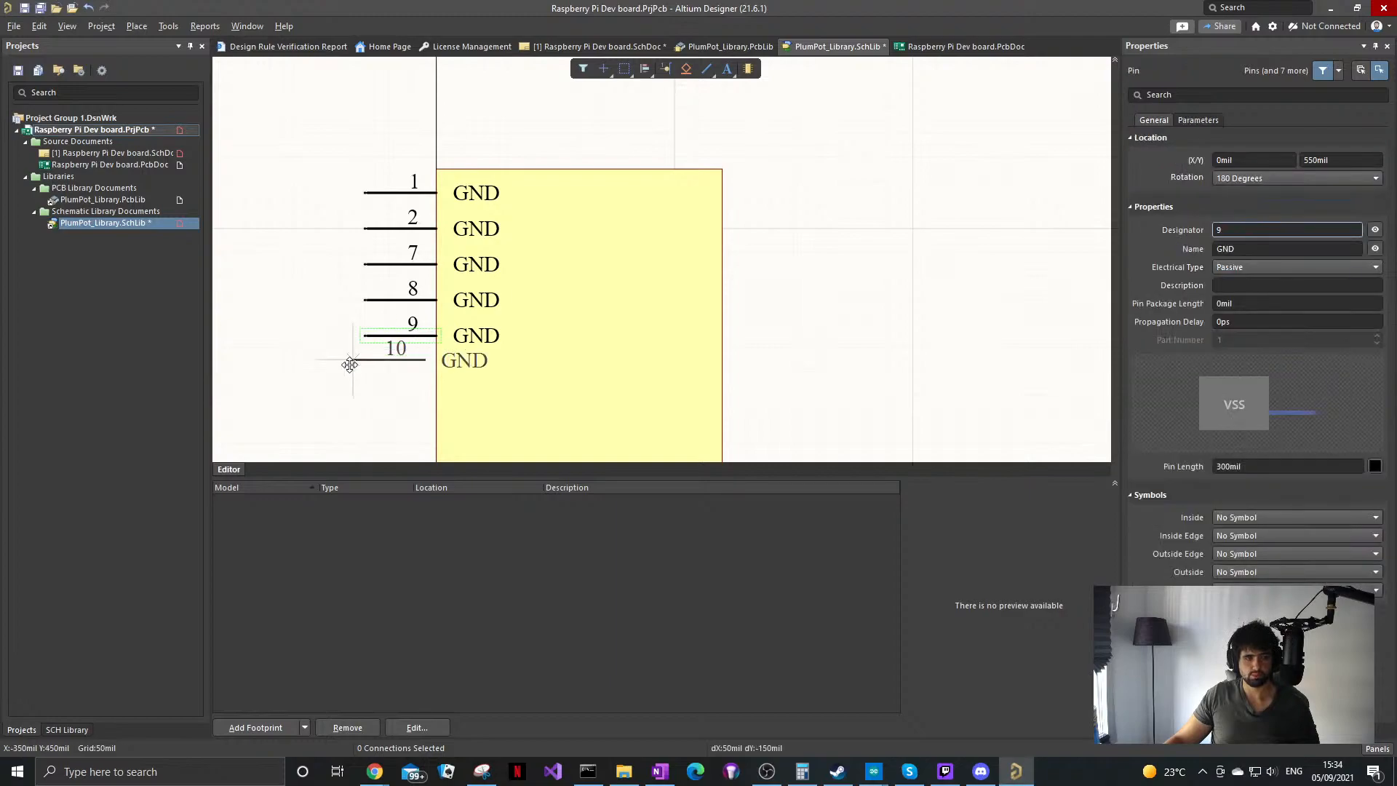
click(367, 367)
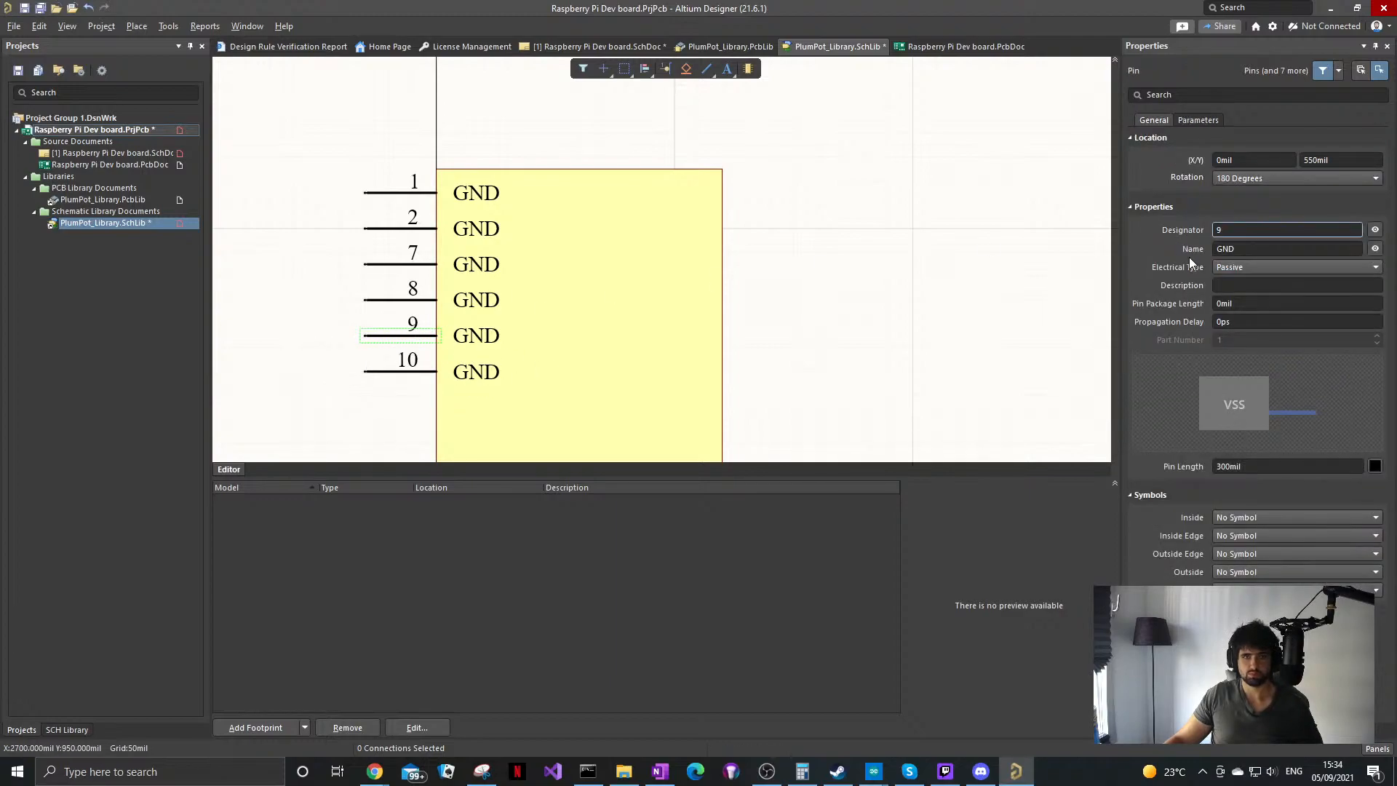
Step: Set the designators of the two lowest GND pins to 13 and 14
click(1229, 230)
text(13)
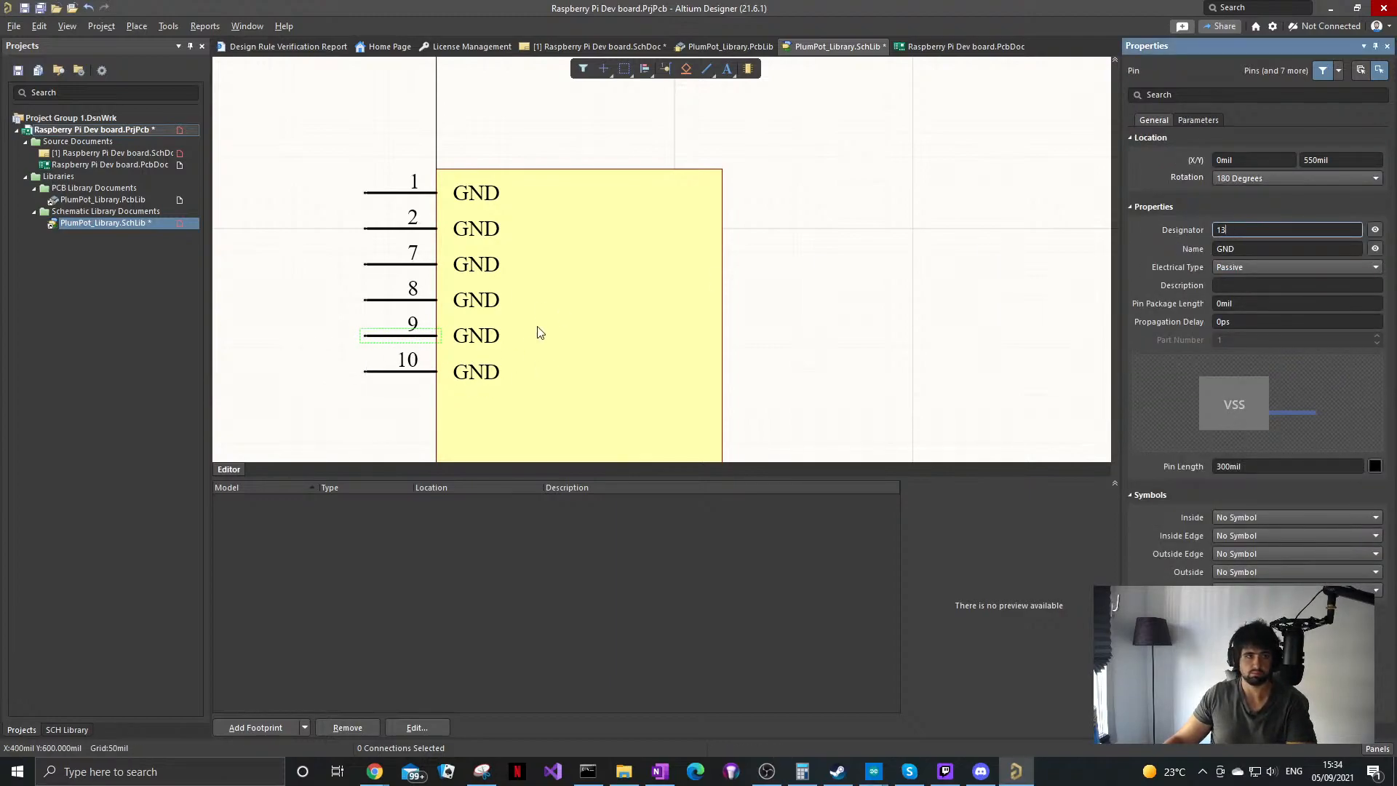
key(Return)
click(439, 362)
click(1192, 231)
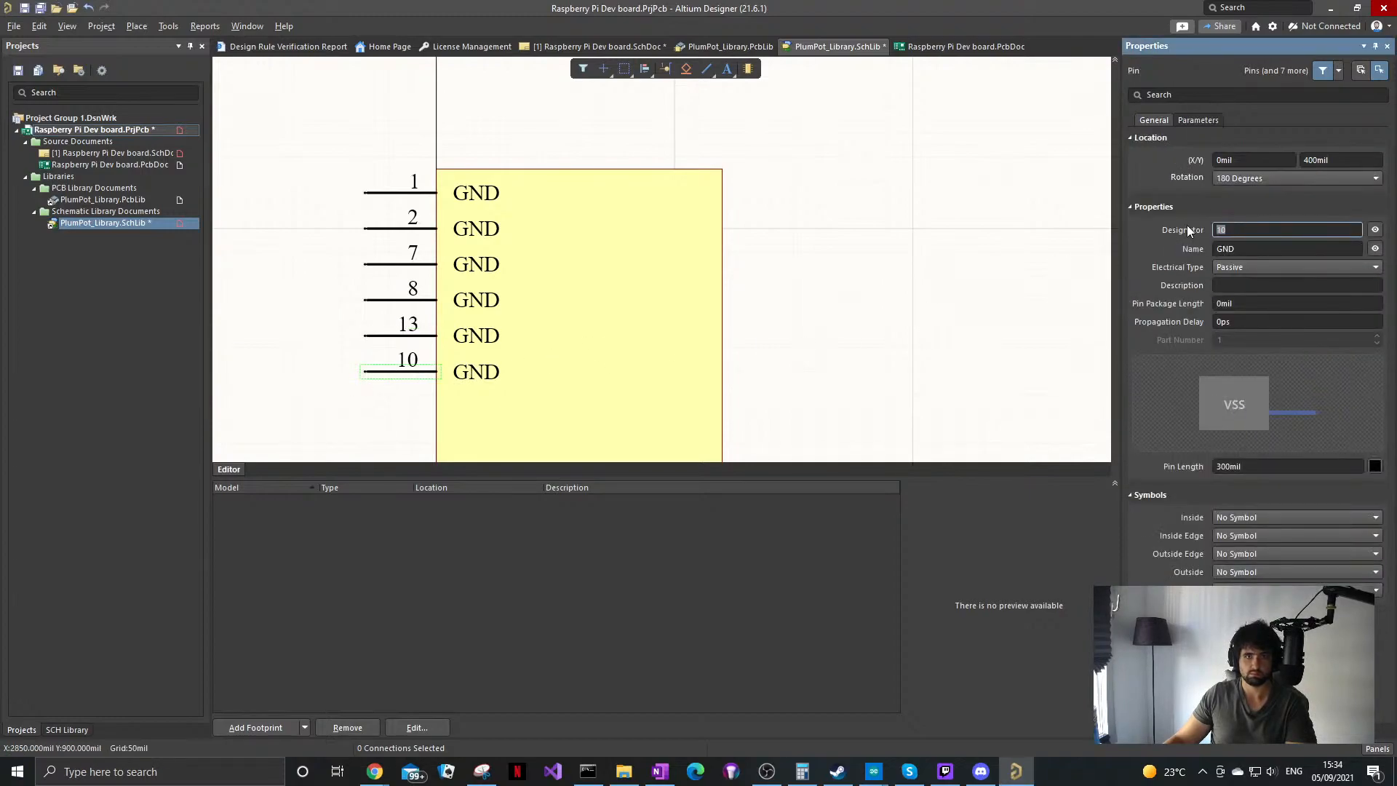
key(Return)
click(883, 292)
ctrl+scroll(712, 323, down, 1)
right_drag(714, 312, 737, 208)
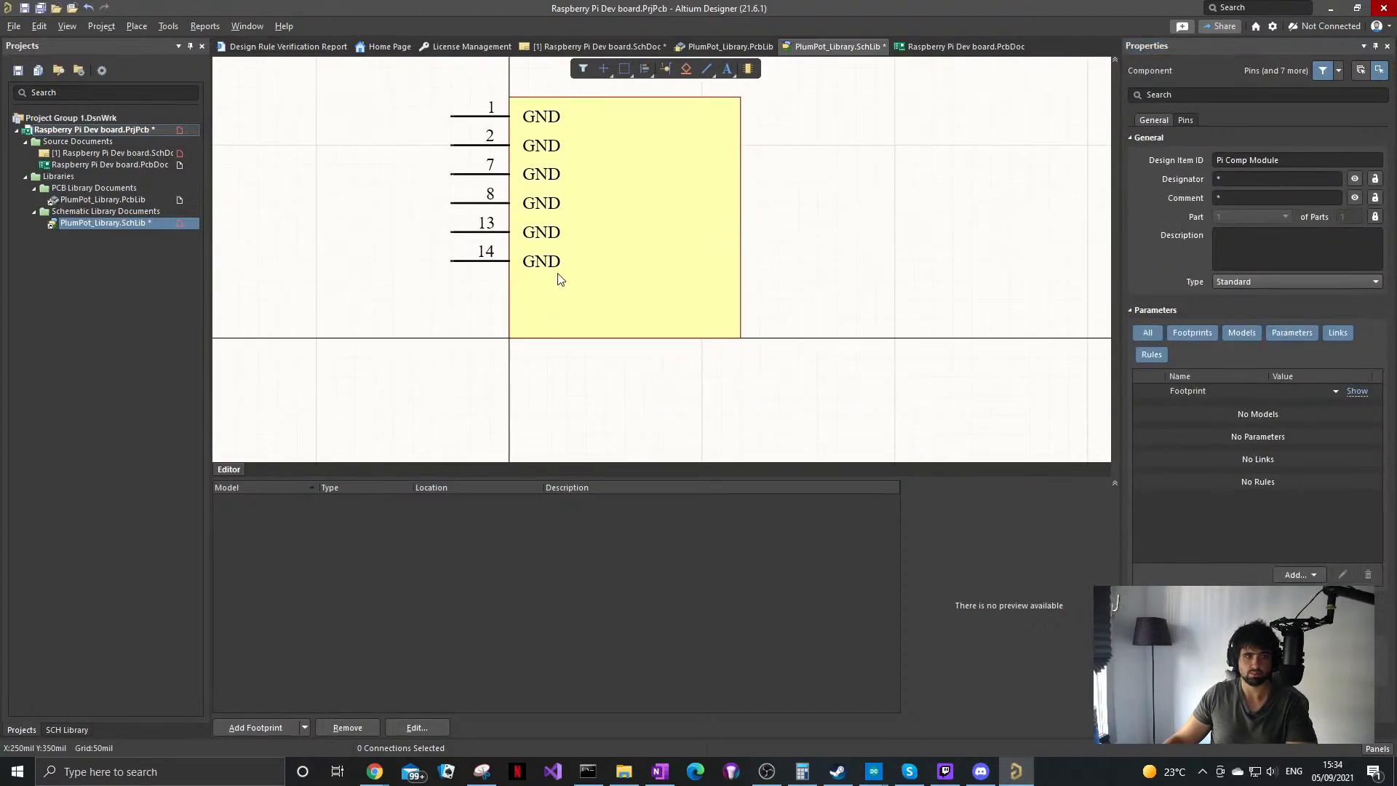
Step: Add two more GND pin copies below pin 14 on the left edge, at heights of 250 mil and 100 mil
shift+drag(465, 261, 448, 289)
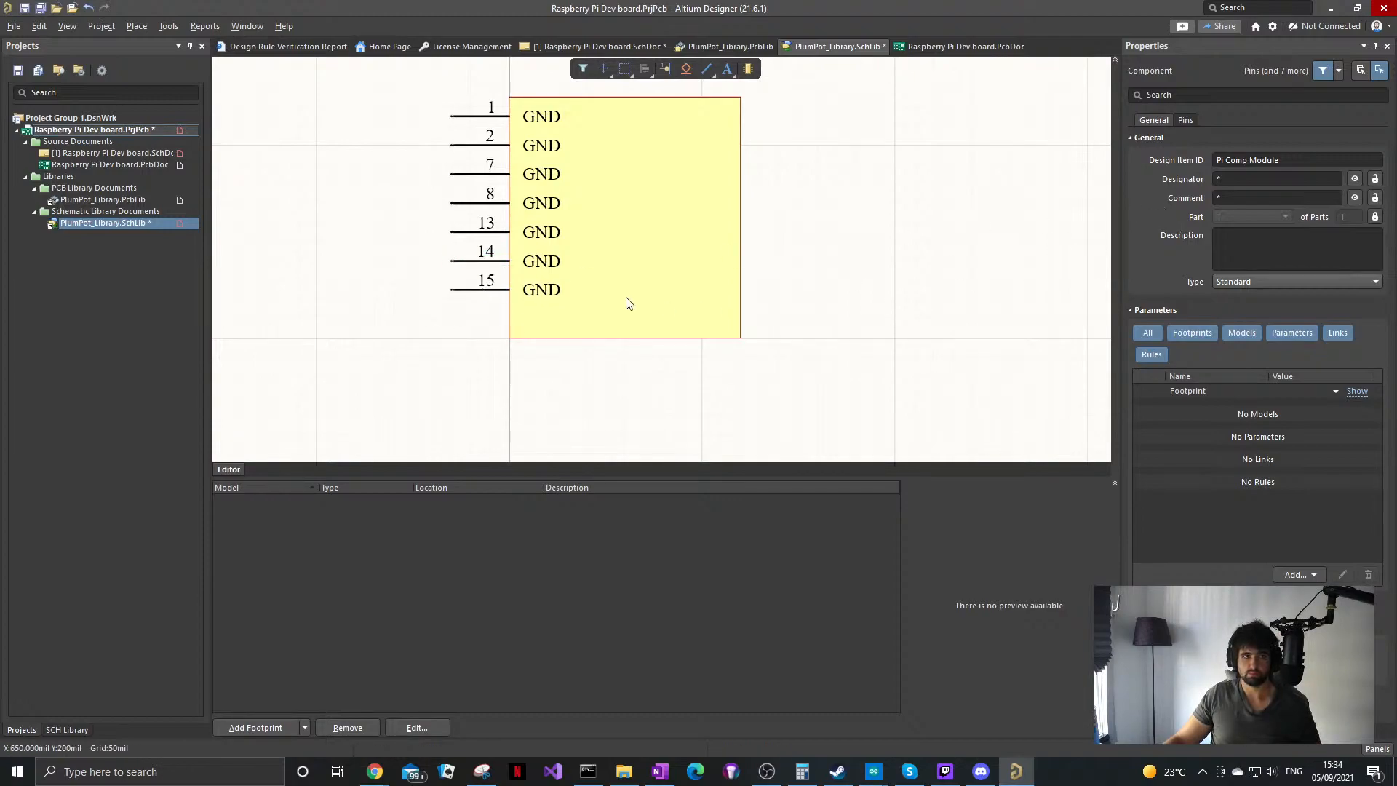
click(463, 289)
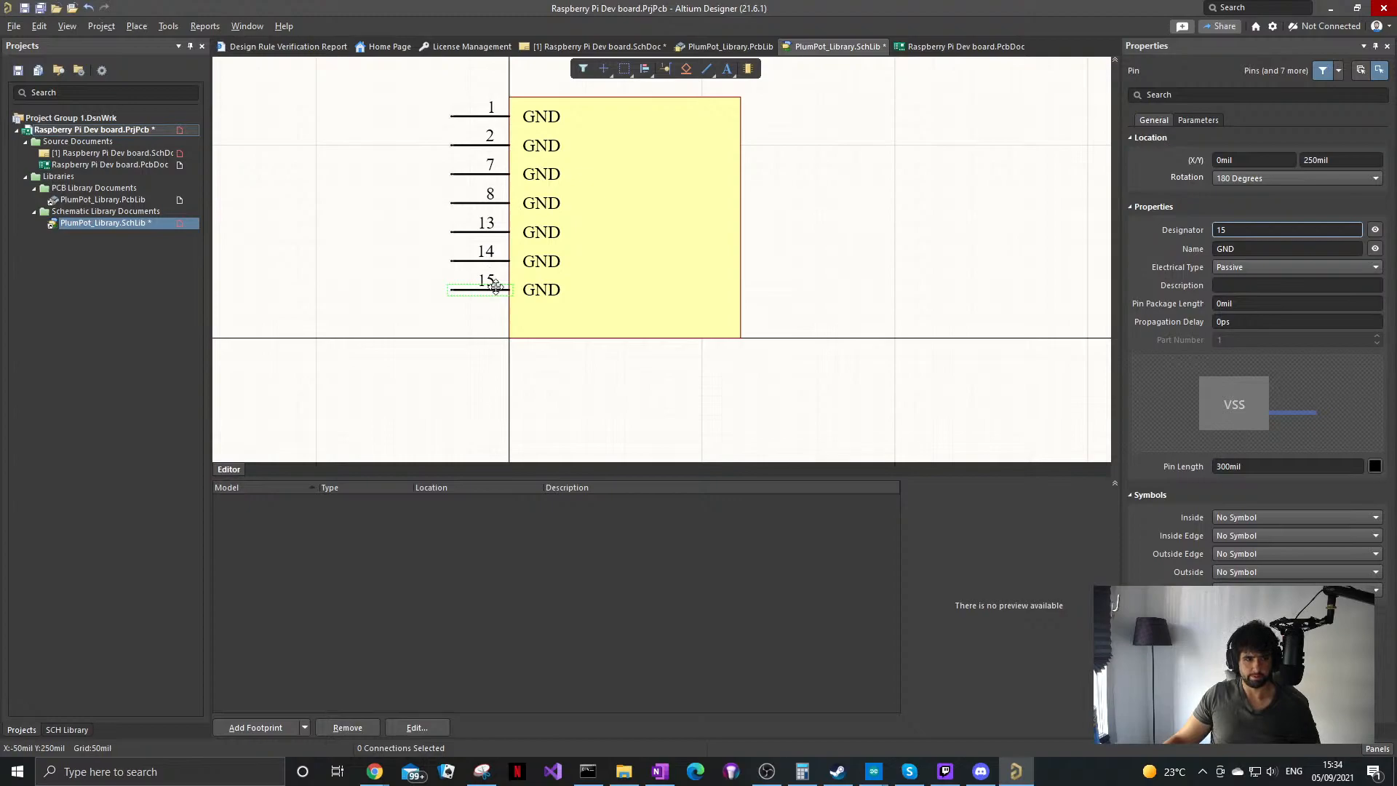
shift+drag(445, 286, 455, 319)
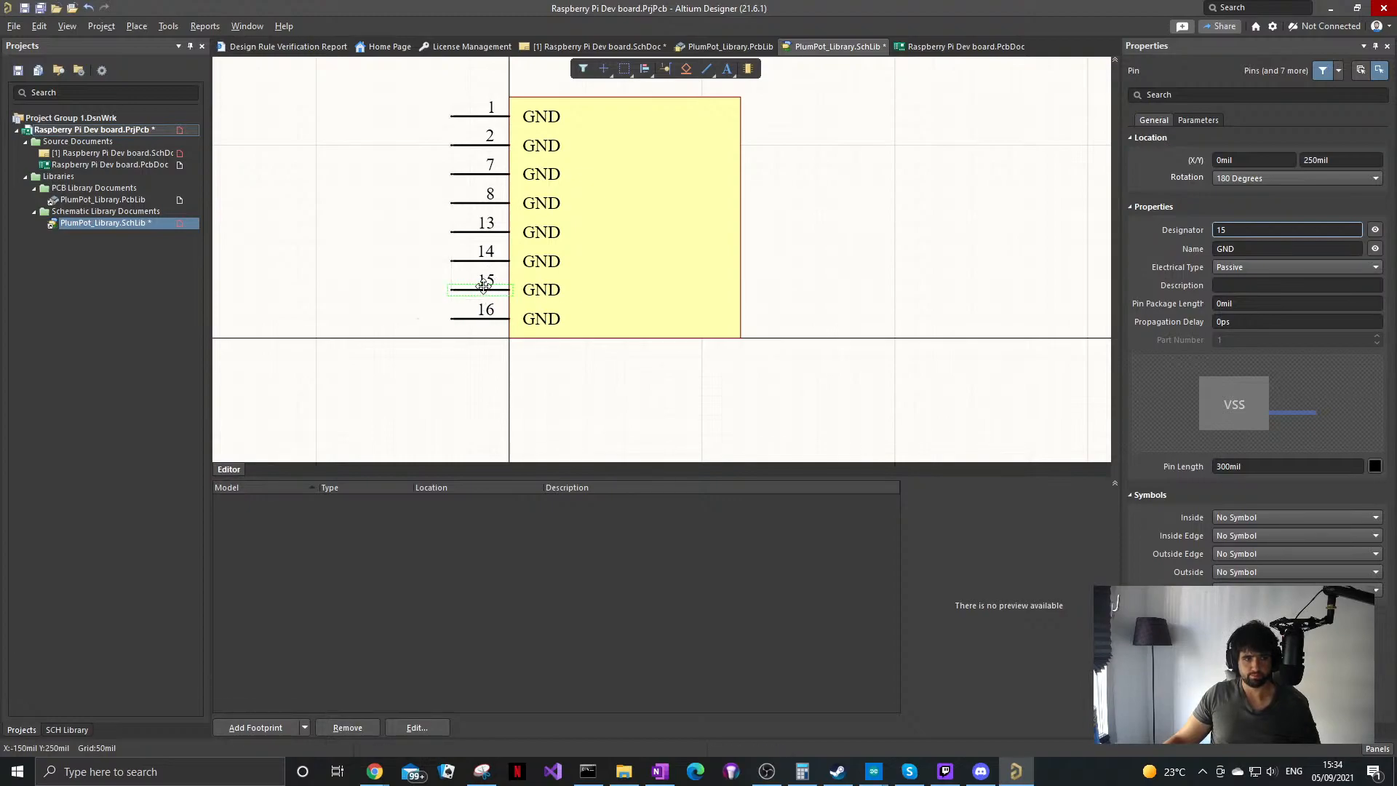
Step: Set the designators of the two lowest GND pins on the left edge to 22 and 23
double_click(1229, 229)
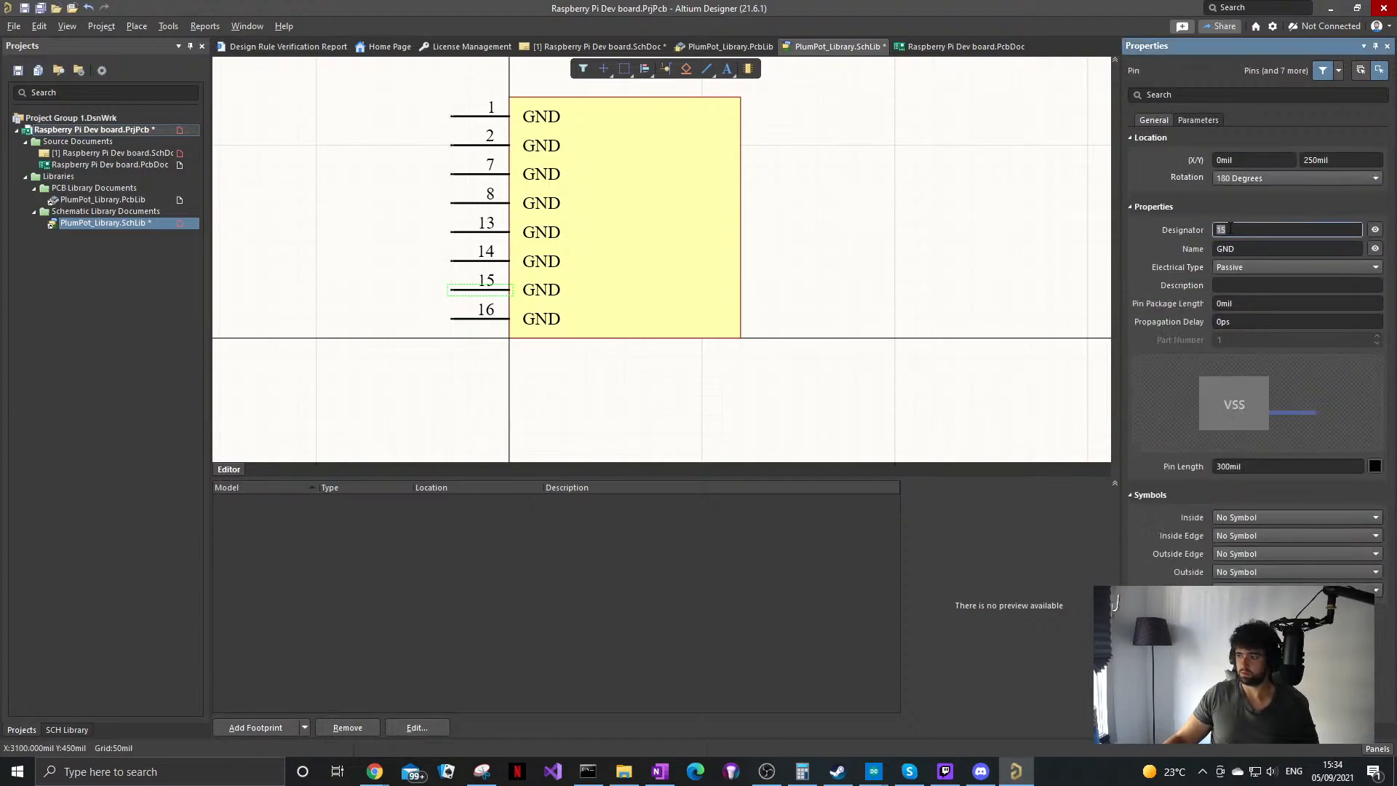
text(22)
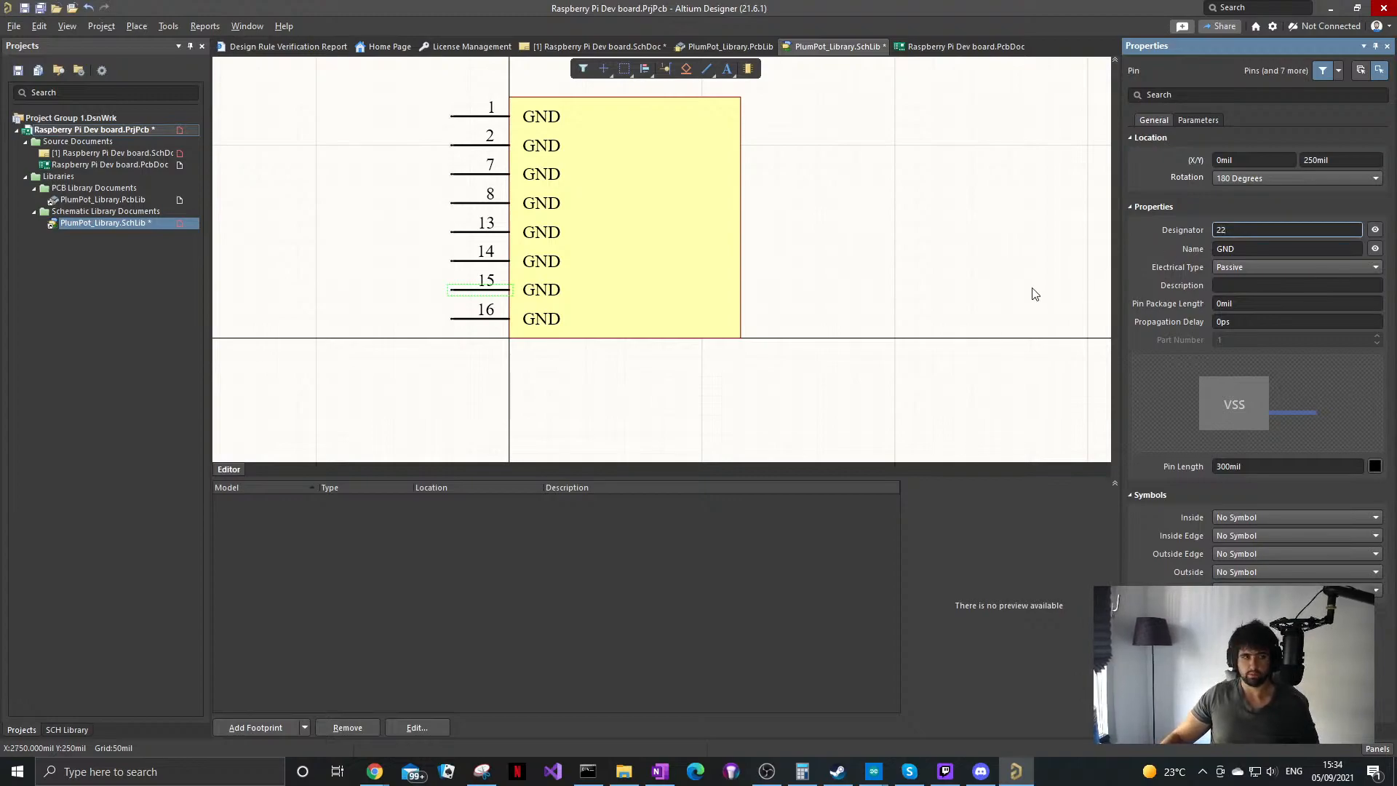
click(468, 321)
click(1213, 231)
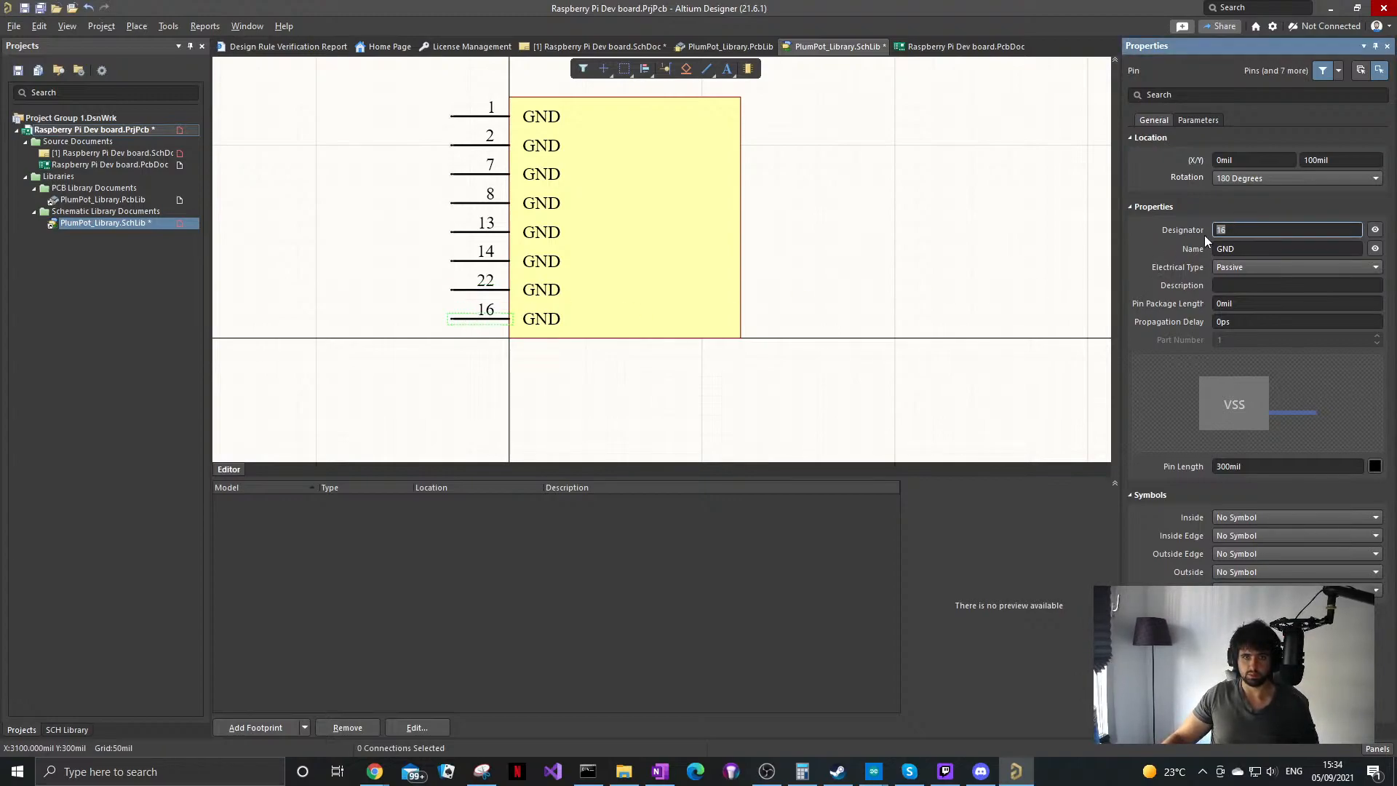
text(23)
key(Return)
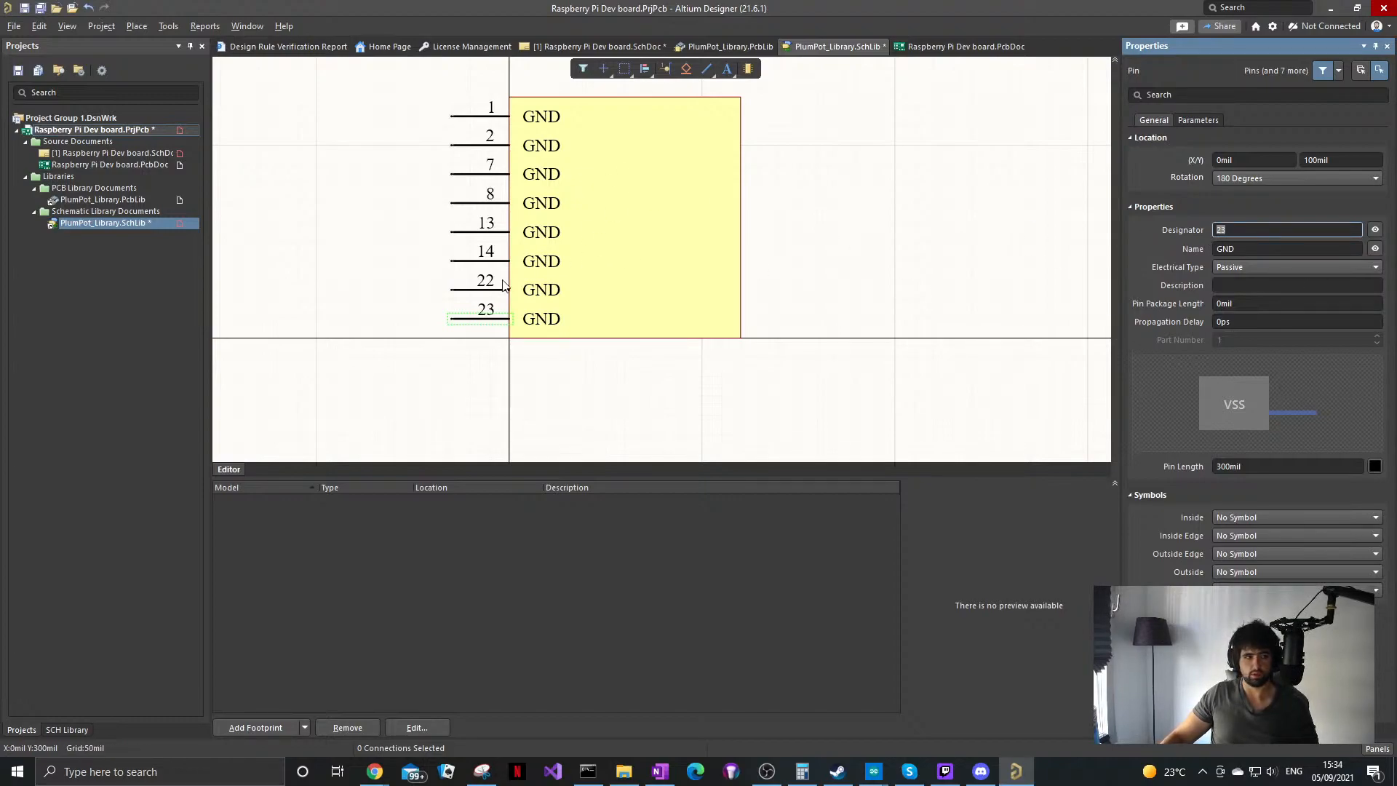
Step: Copy pin 23 to the right edge of the body at 1150 mil height, rotated to 0 degrees so it points outward
shift+drag(480, 316, 683, 125)
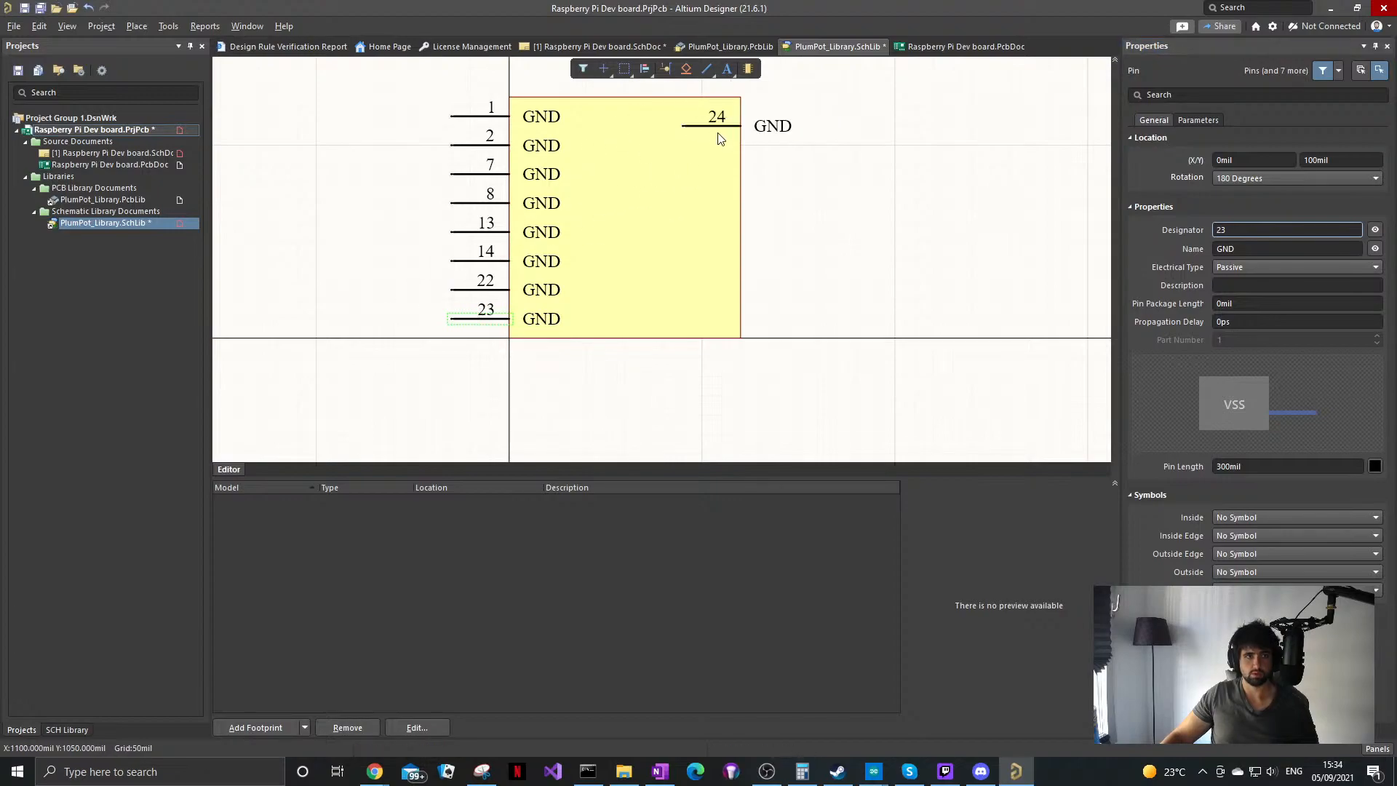
ctrl+scroll(720, 137, up, 2)
click(672, 126)
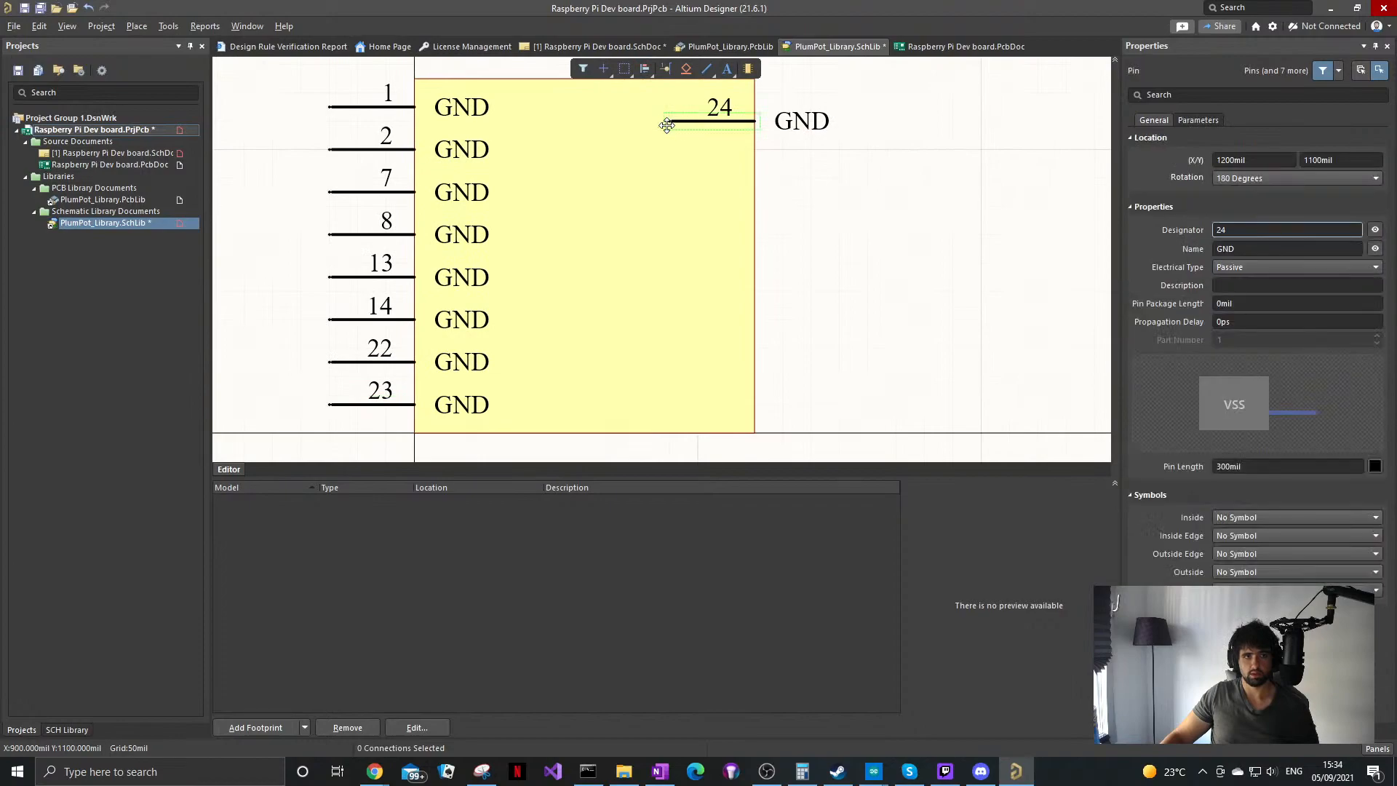
drag(668, 121, 847, 113)
key(space)
right_drag(840, 145, 836, 205)
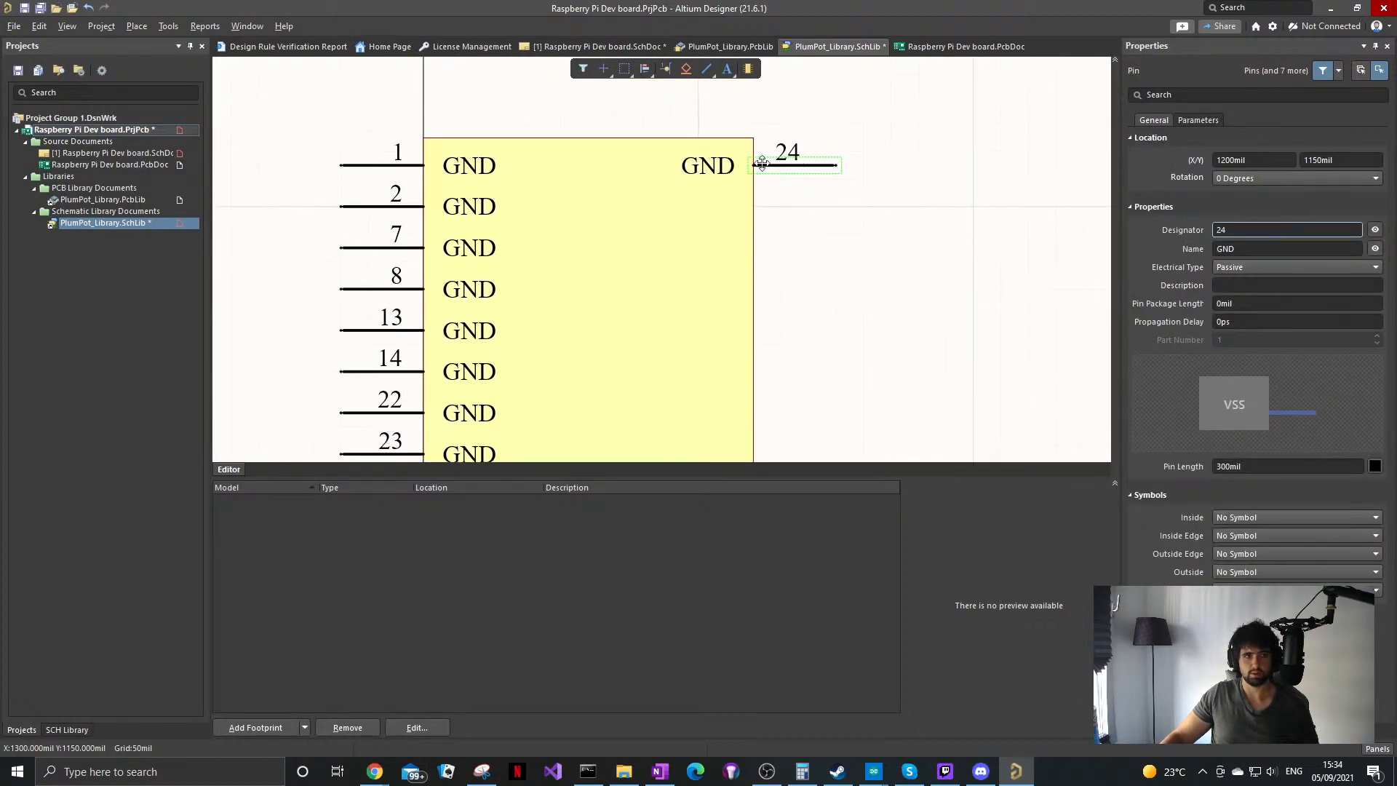
Step: Place seven more GND pins down the right edge at 150 mil spacing, ending at a height of 100 mil
key(p)
key(p)
click(837, 206)
click(837, 247)
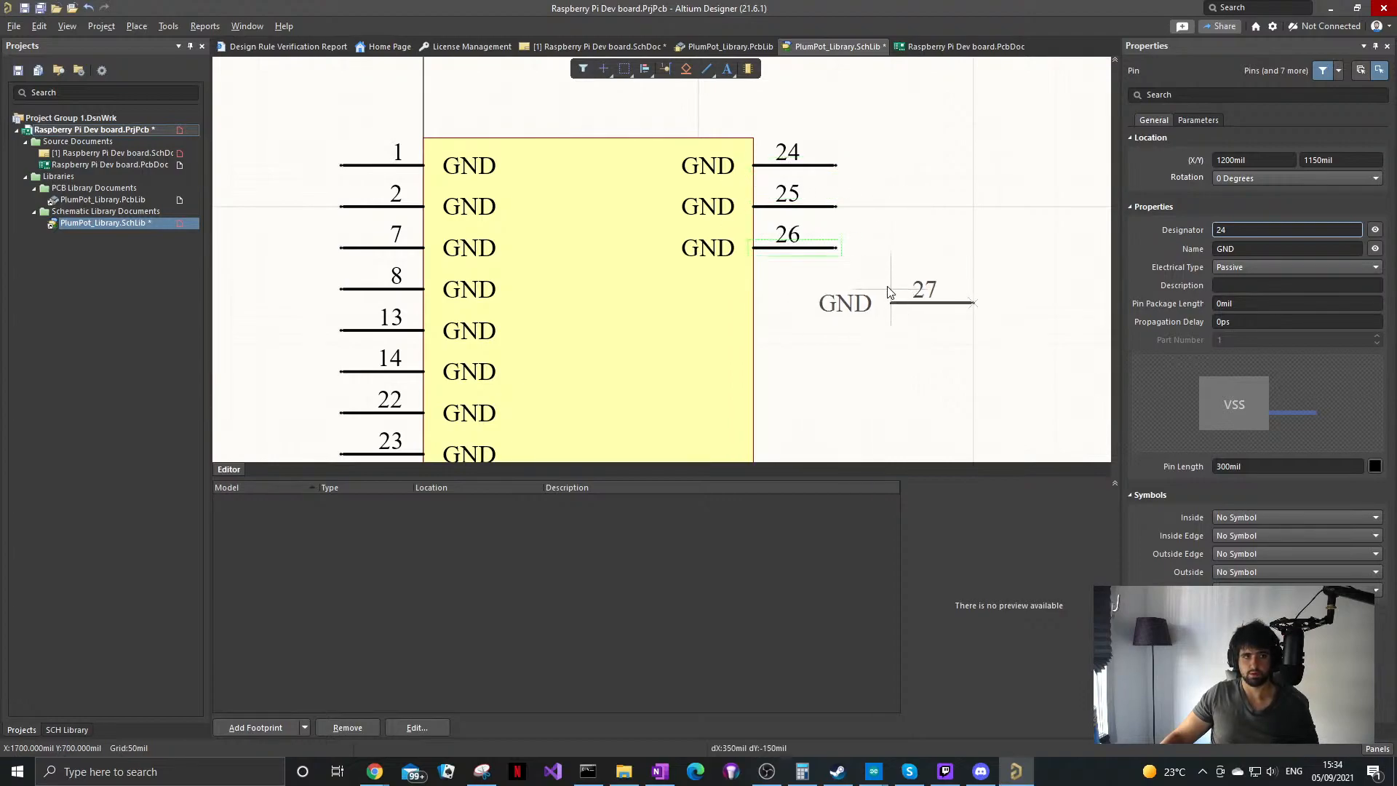
click(837, 288)
ctrl+scroll(837, 291, down, 2)
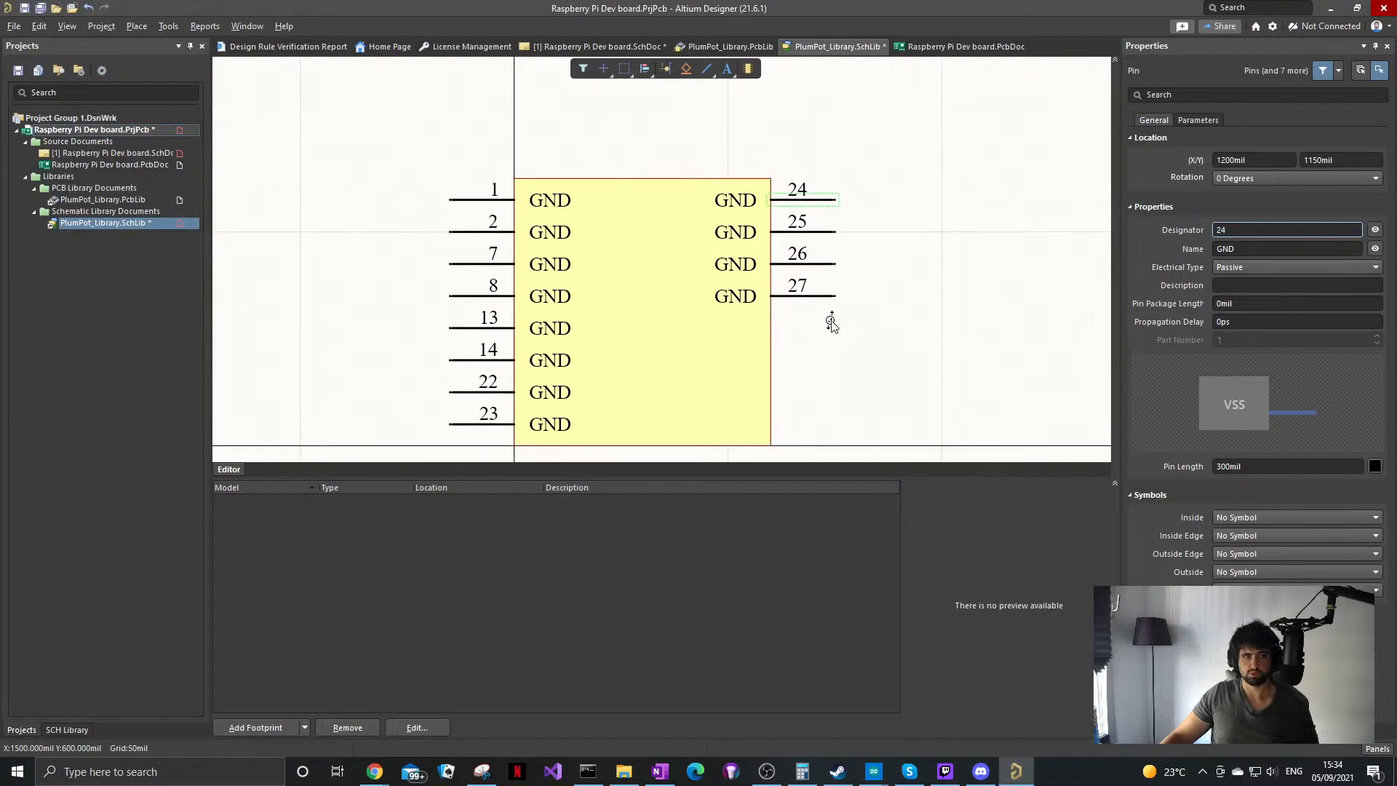
click(836, 254)
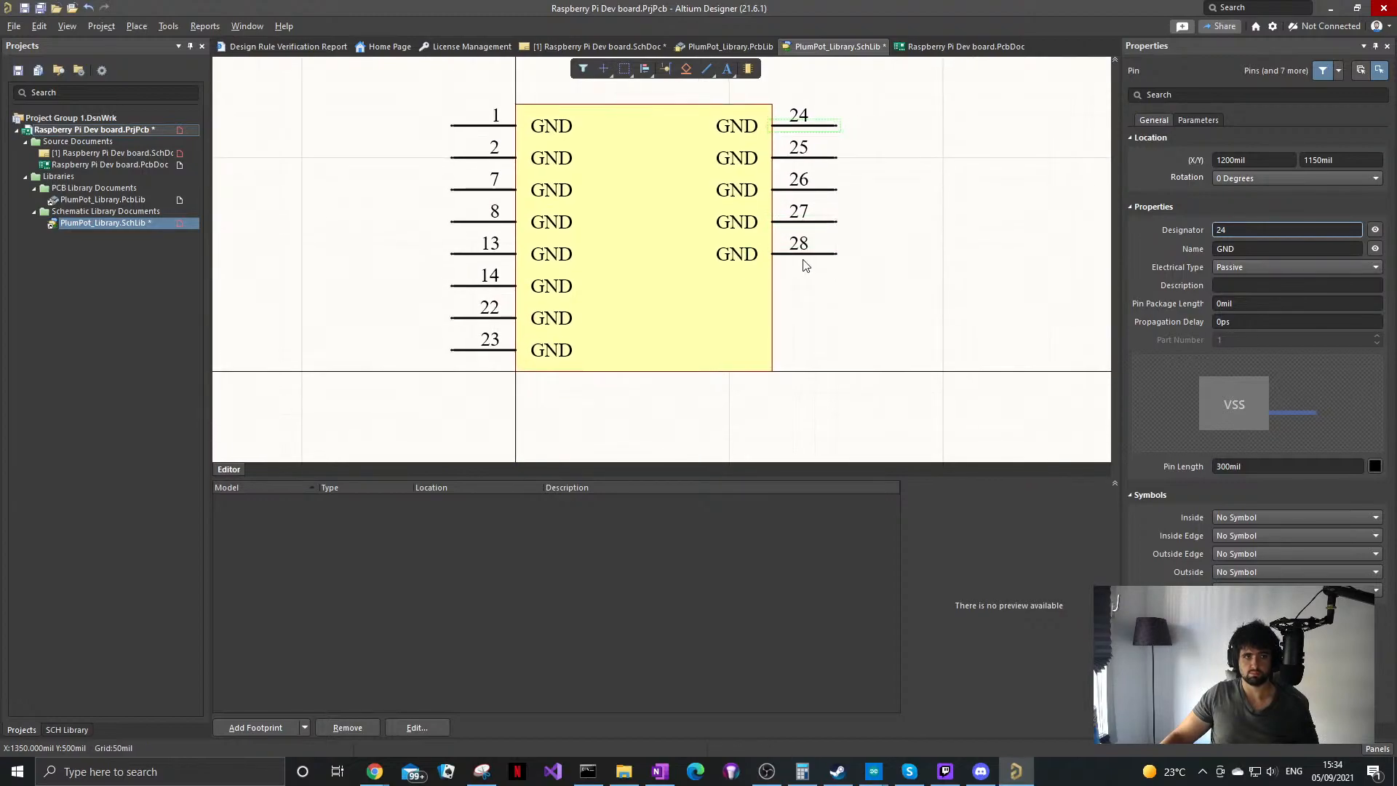
click(836, 287)
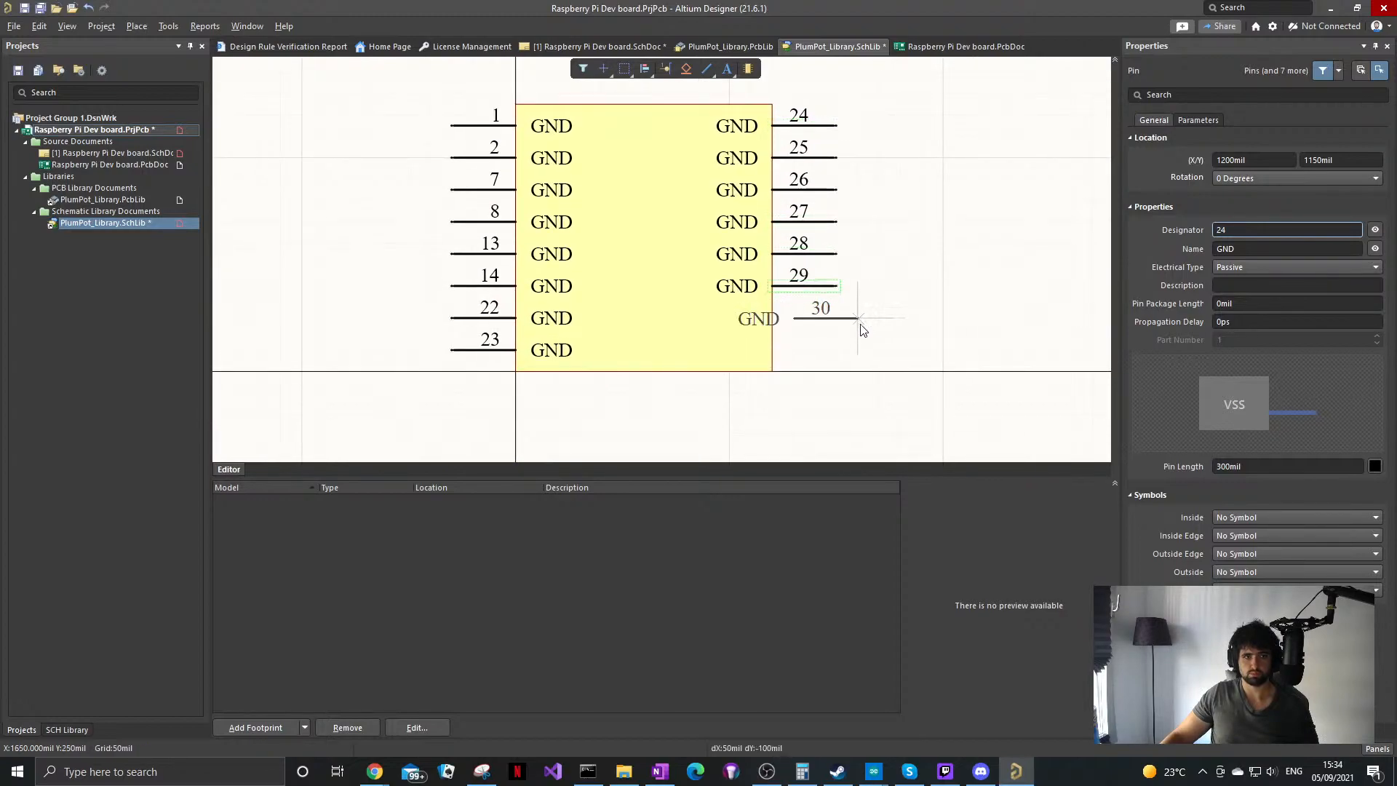
click(836, 318)
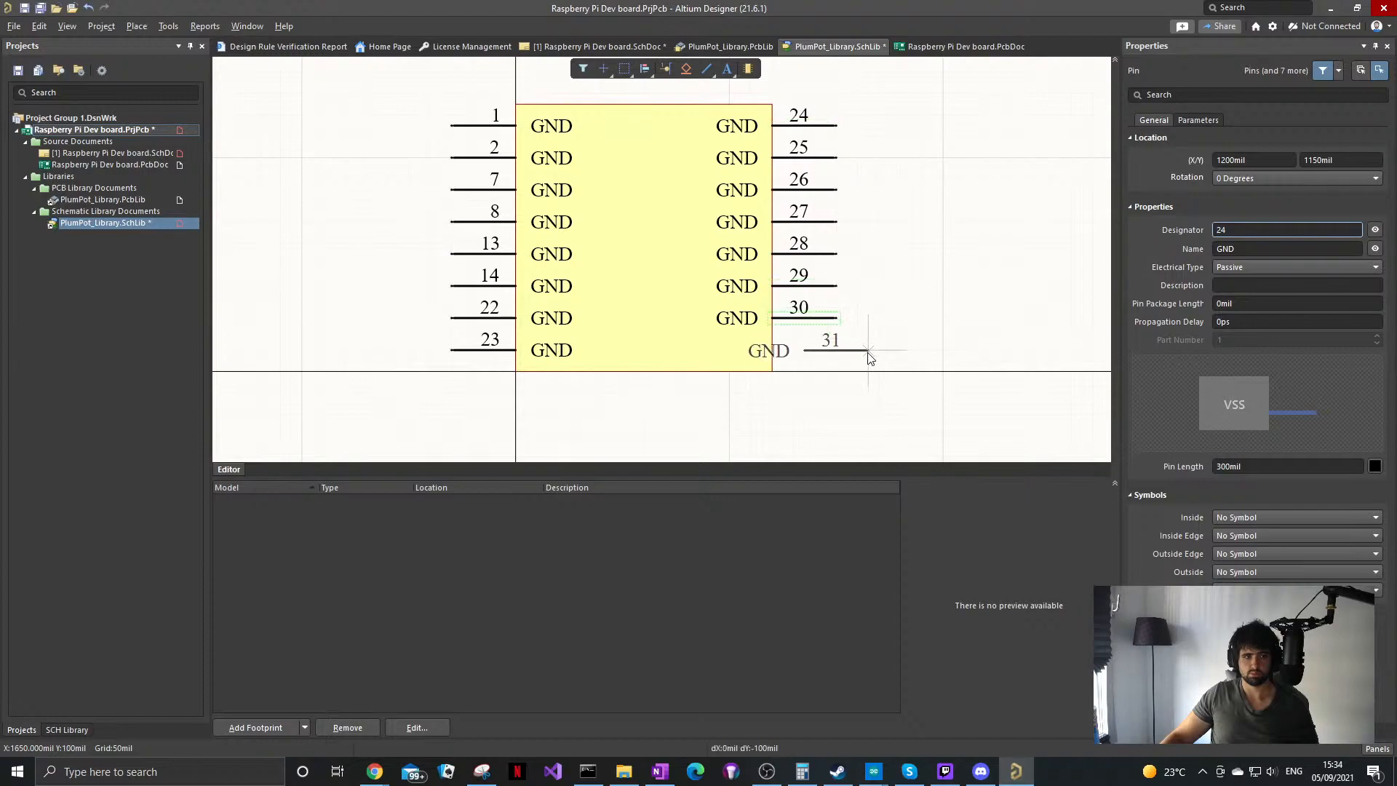
click(837, 350)
key(Escape)
Step: Set the designators of the top two GND pins on the right edge to 32 and 33
click(902, 289)
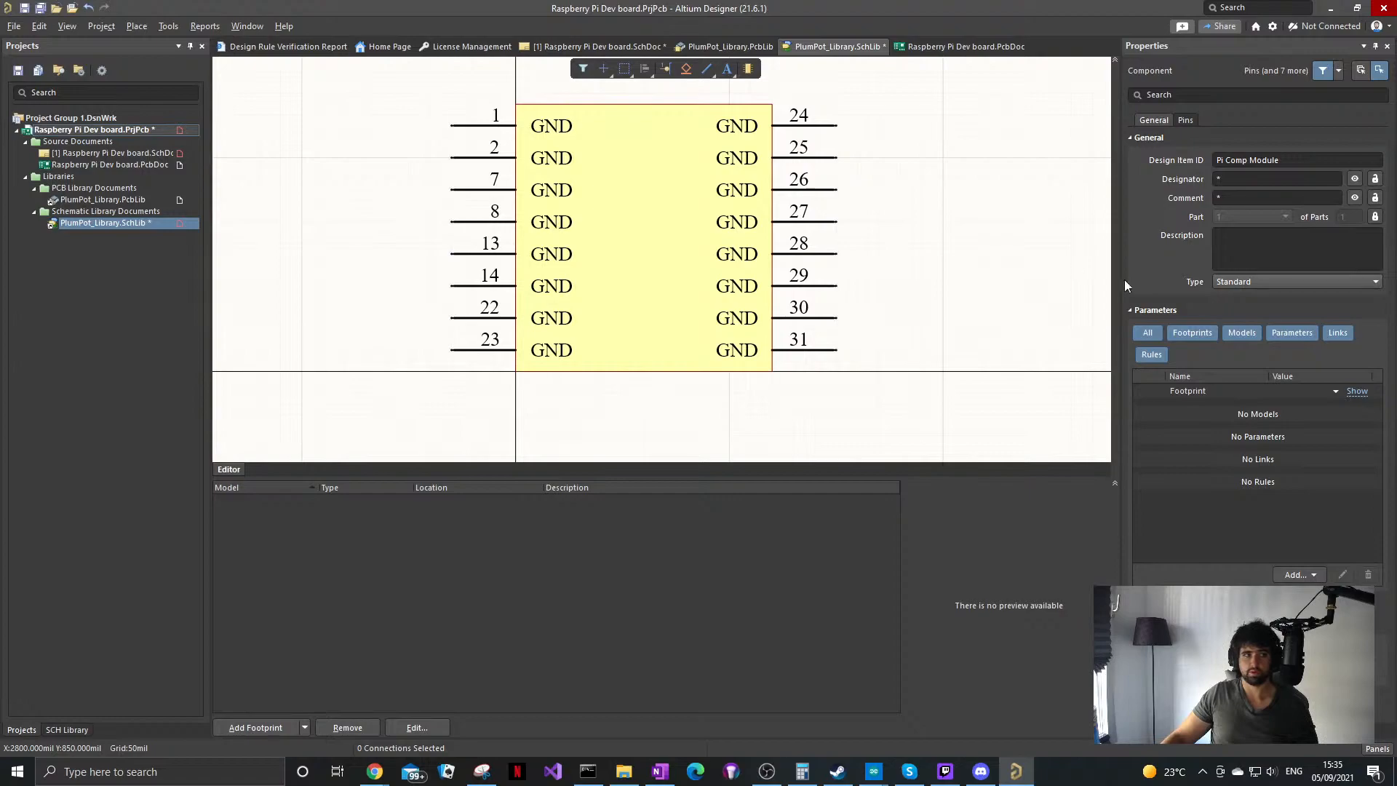
double_click(1229, 230)
text(32)
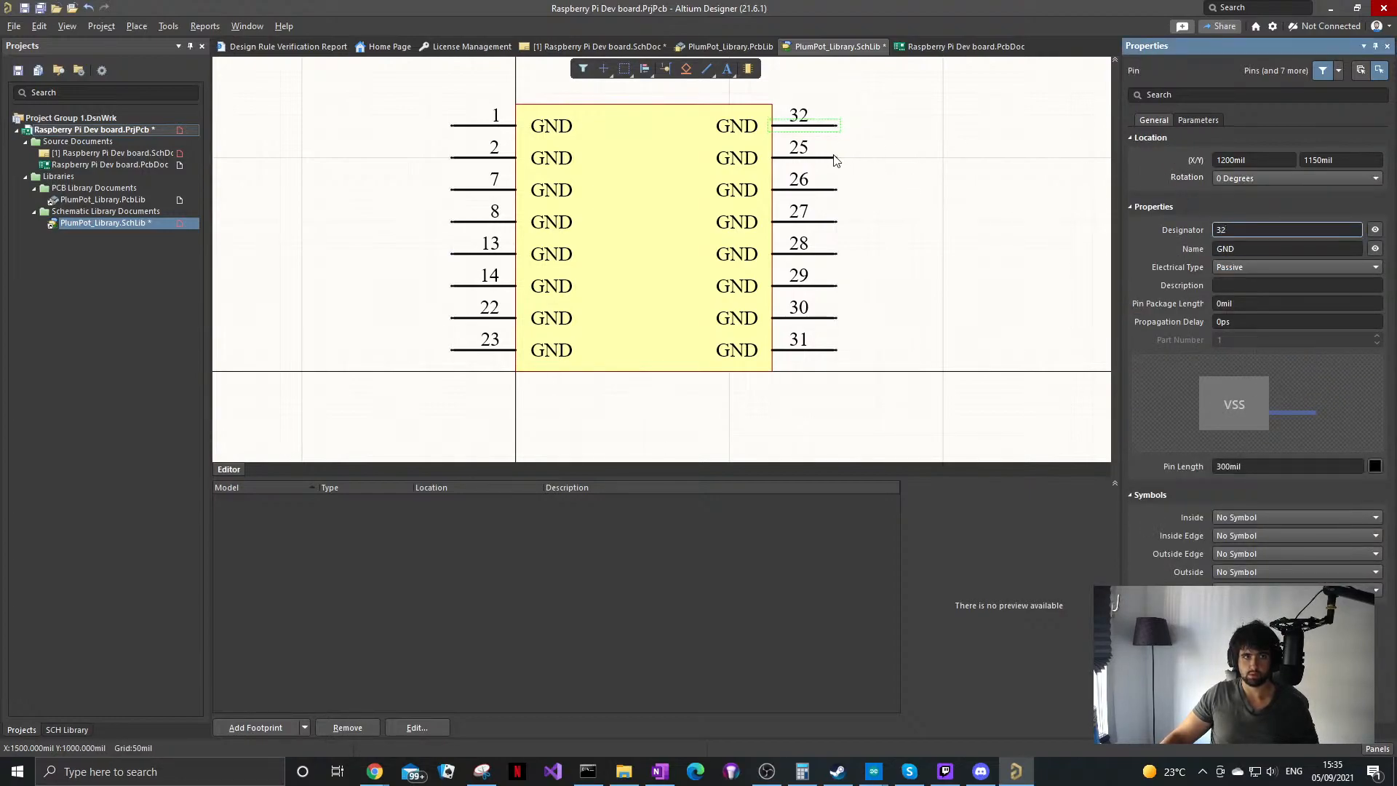
click(834, 158)
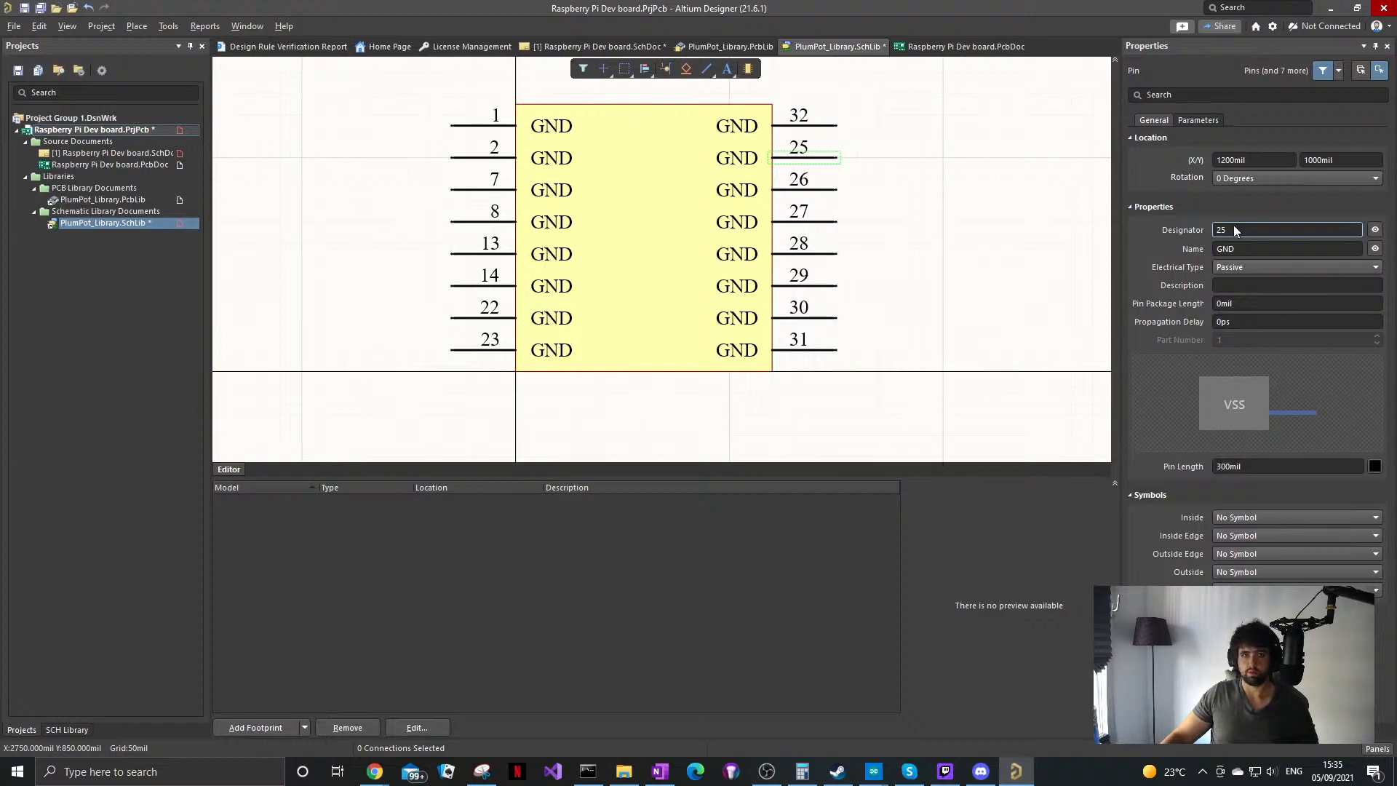
key(Tab)
text(3)
key(Return)
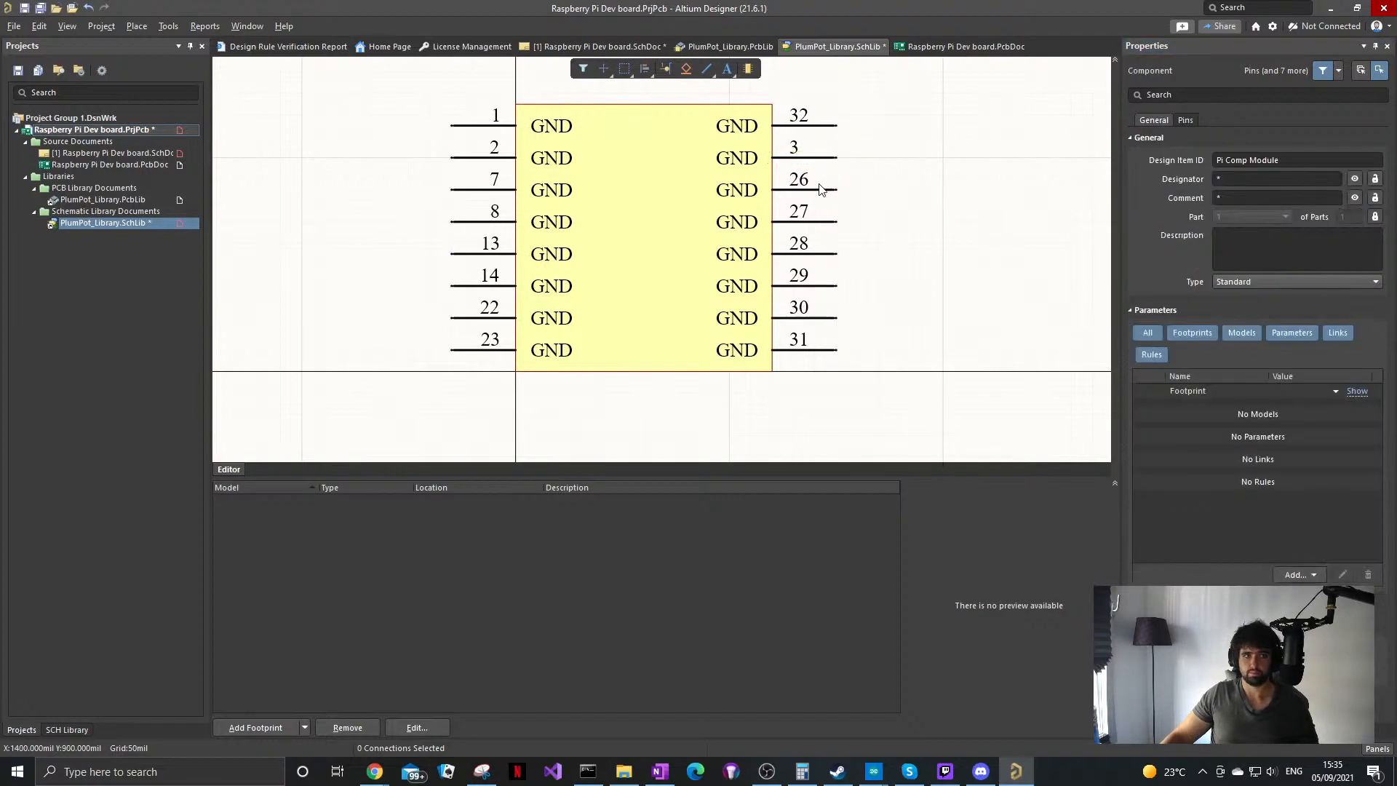
click(1239, 229)
text(3)
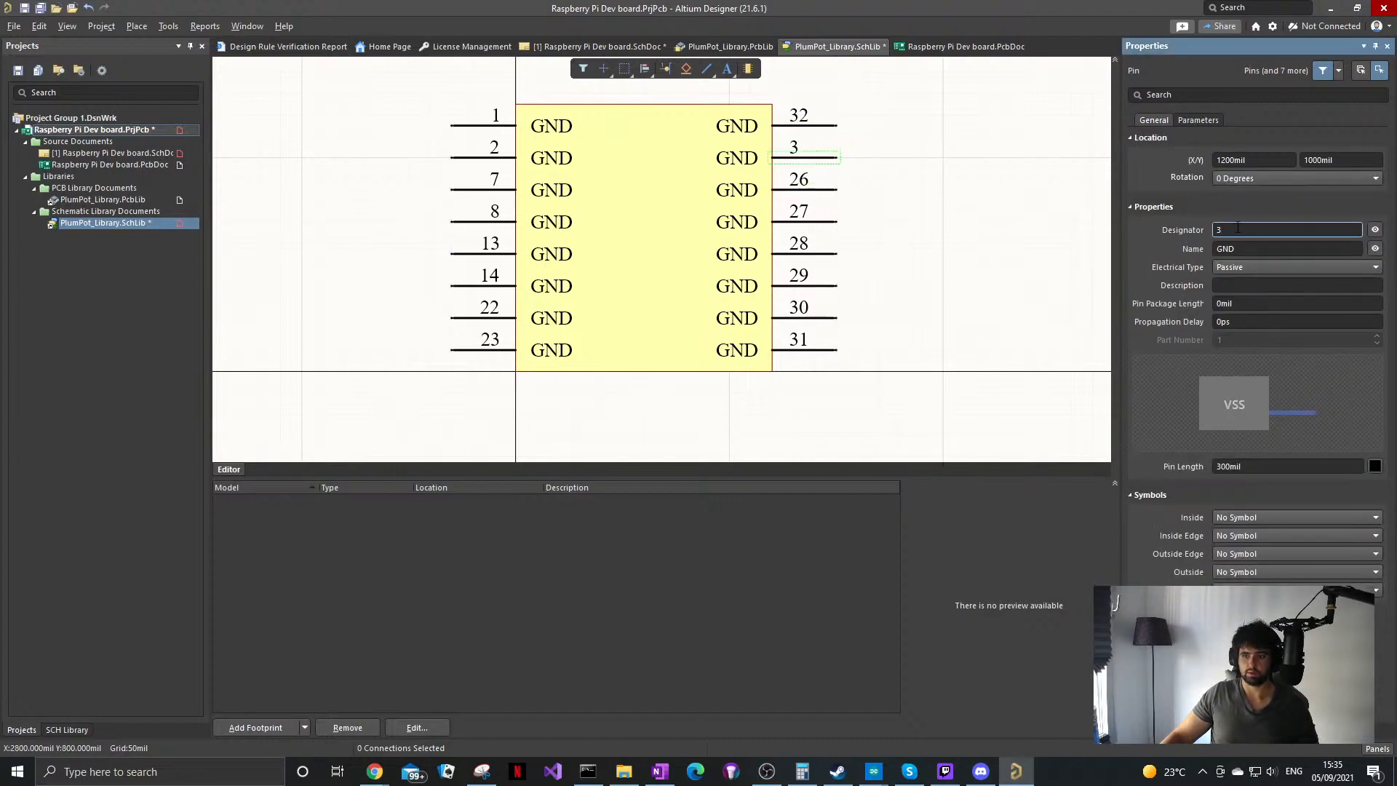
click(995, 224)
Step: Set the designators of the third and fourth GND pins on the right edge to 42 and 43
click(818, 190)
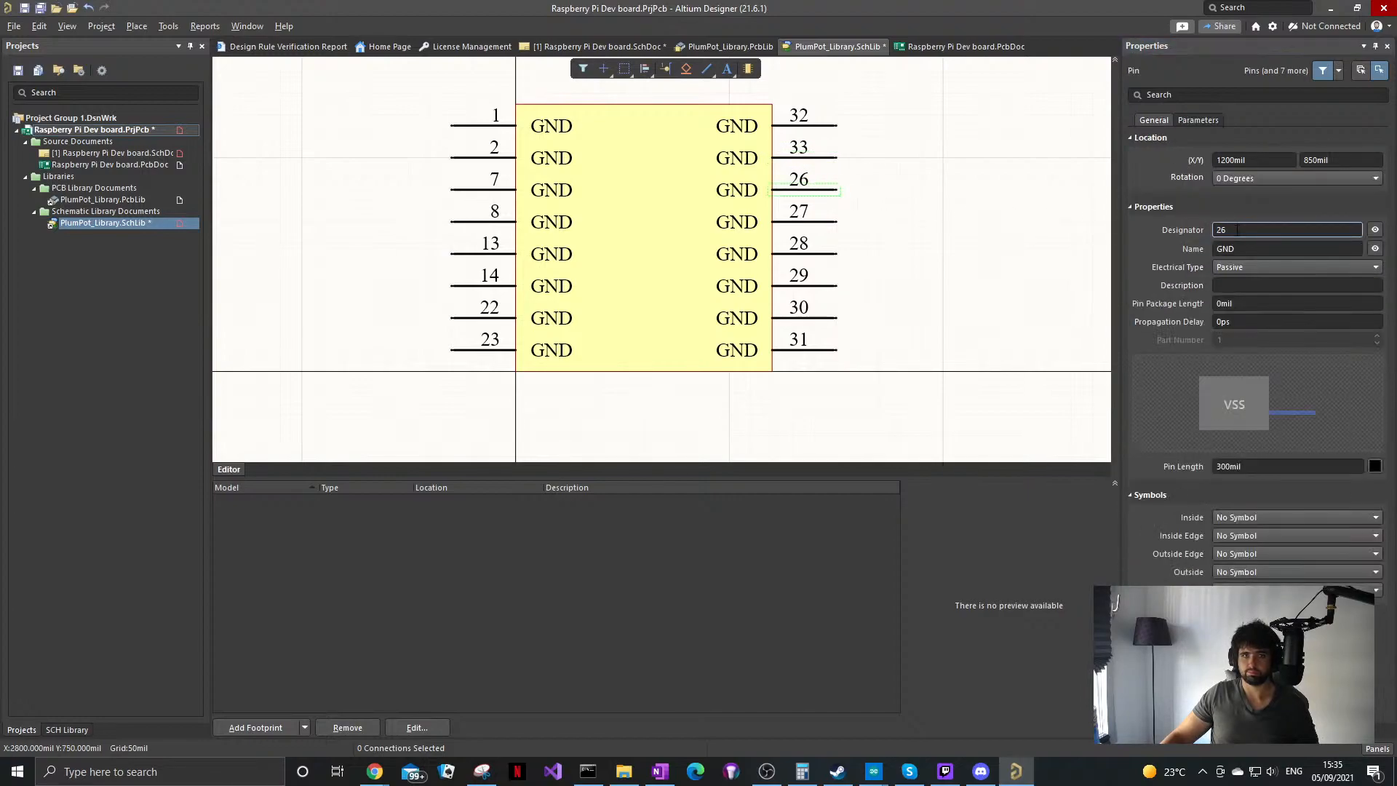
key(Tab)
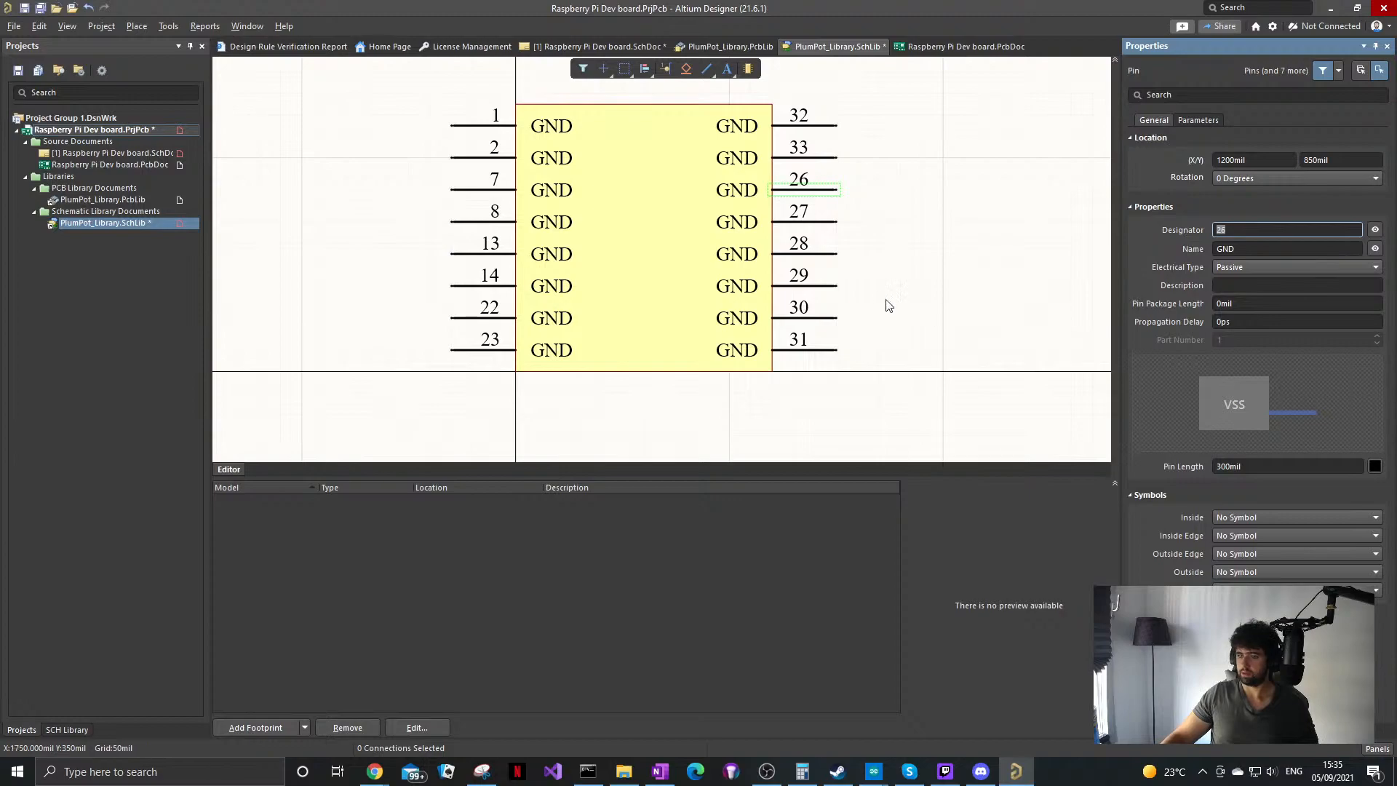
text(42)
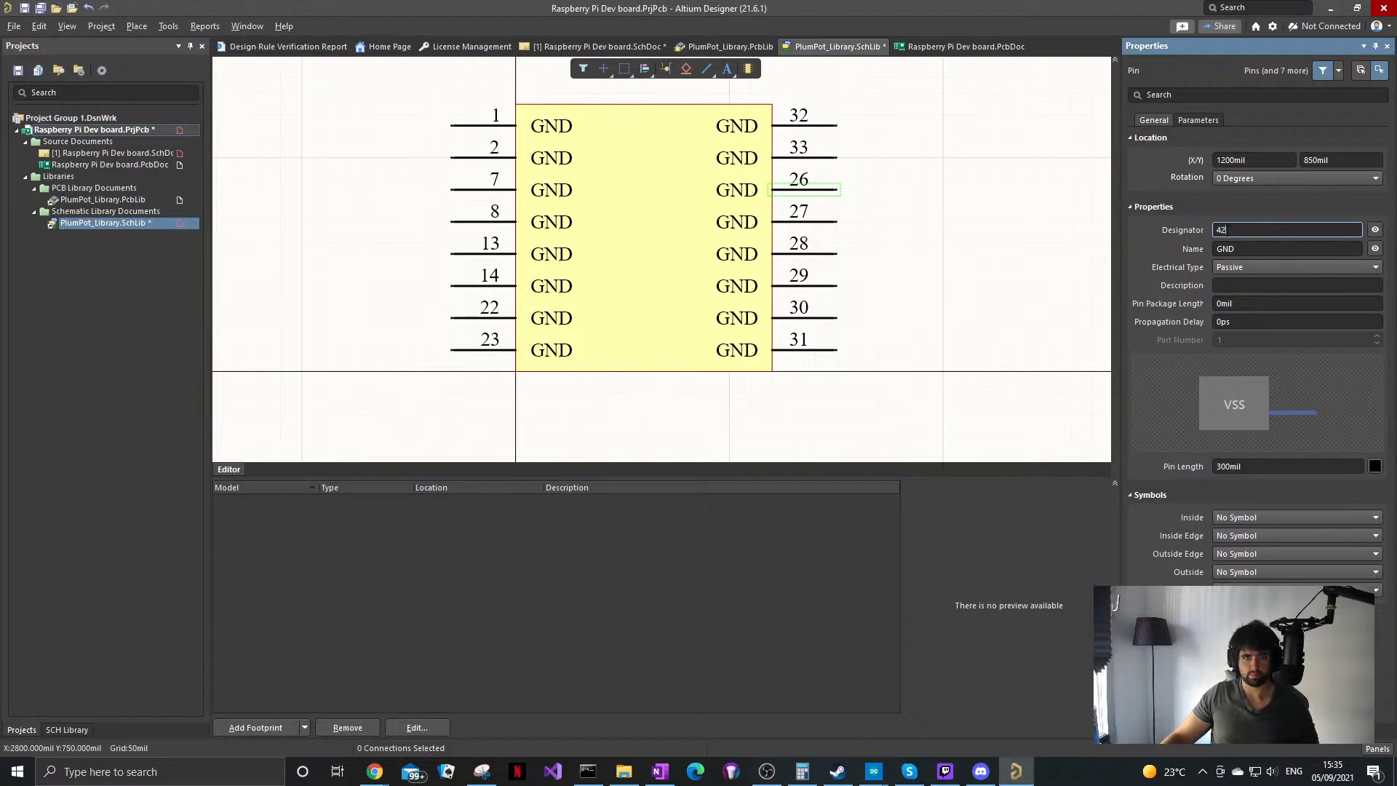
click(826, 222)
click(1249, 229)
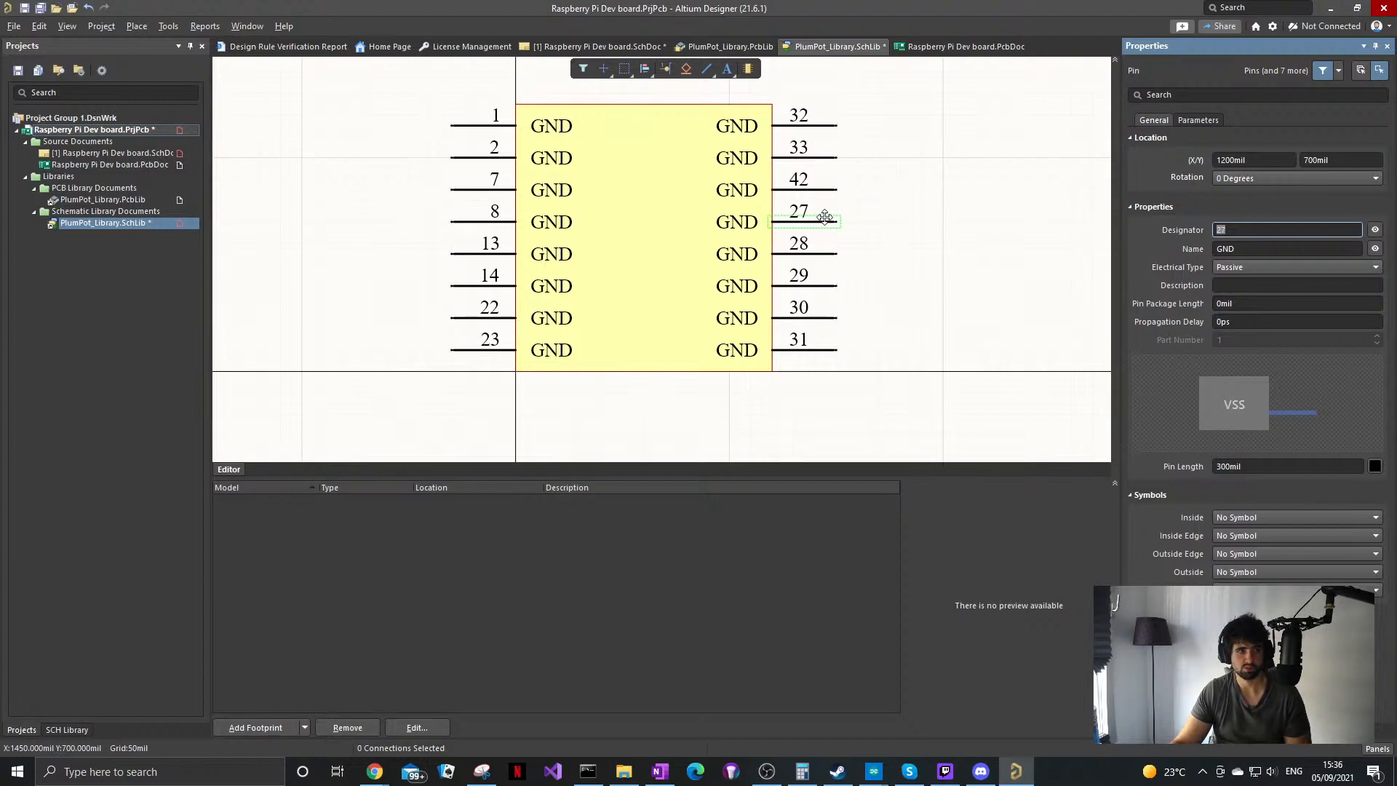
key(Tab)
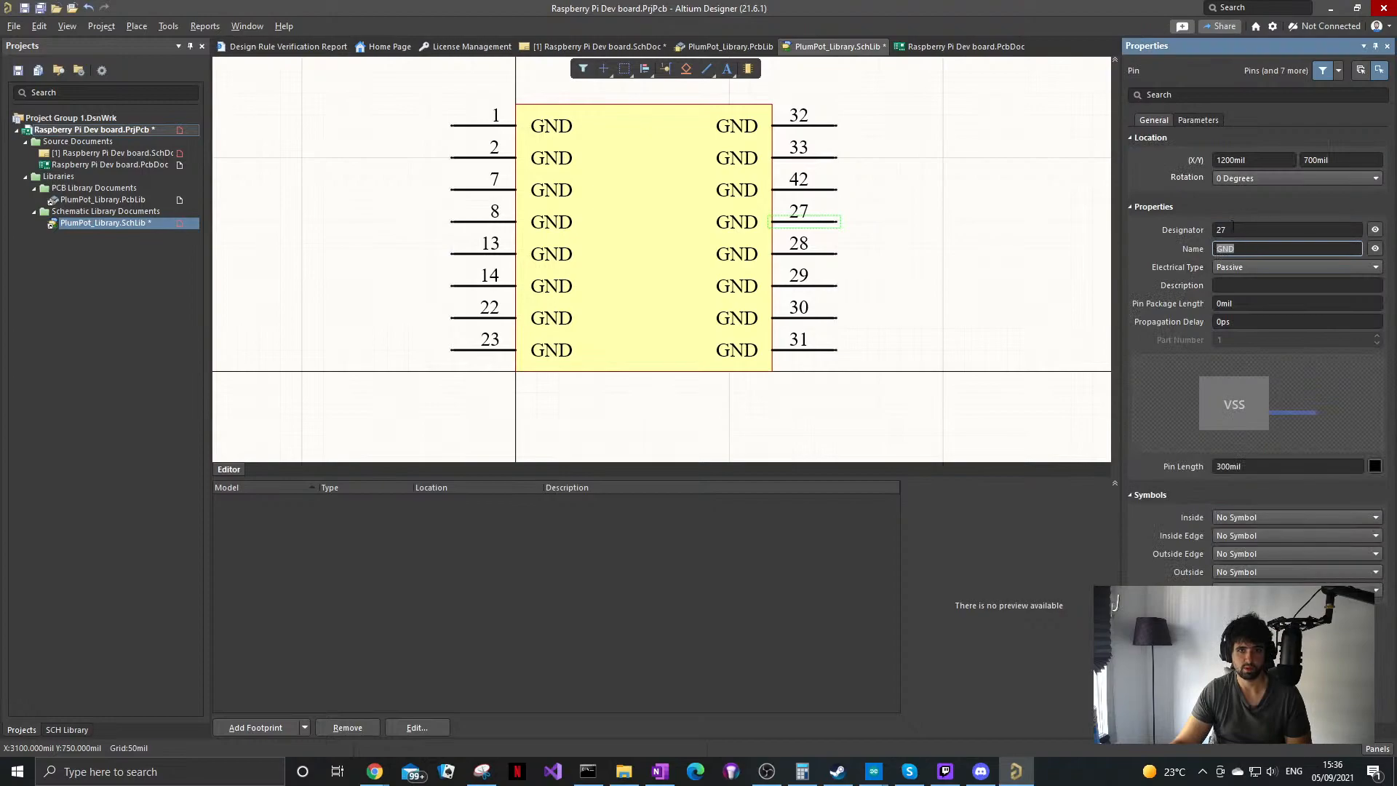
key(shift+Tab)
text(43)
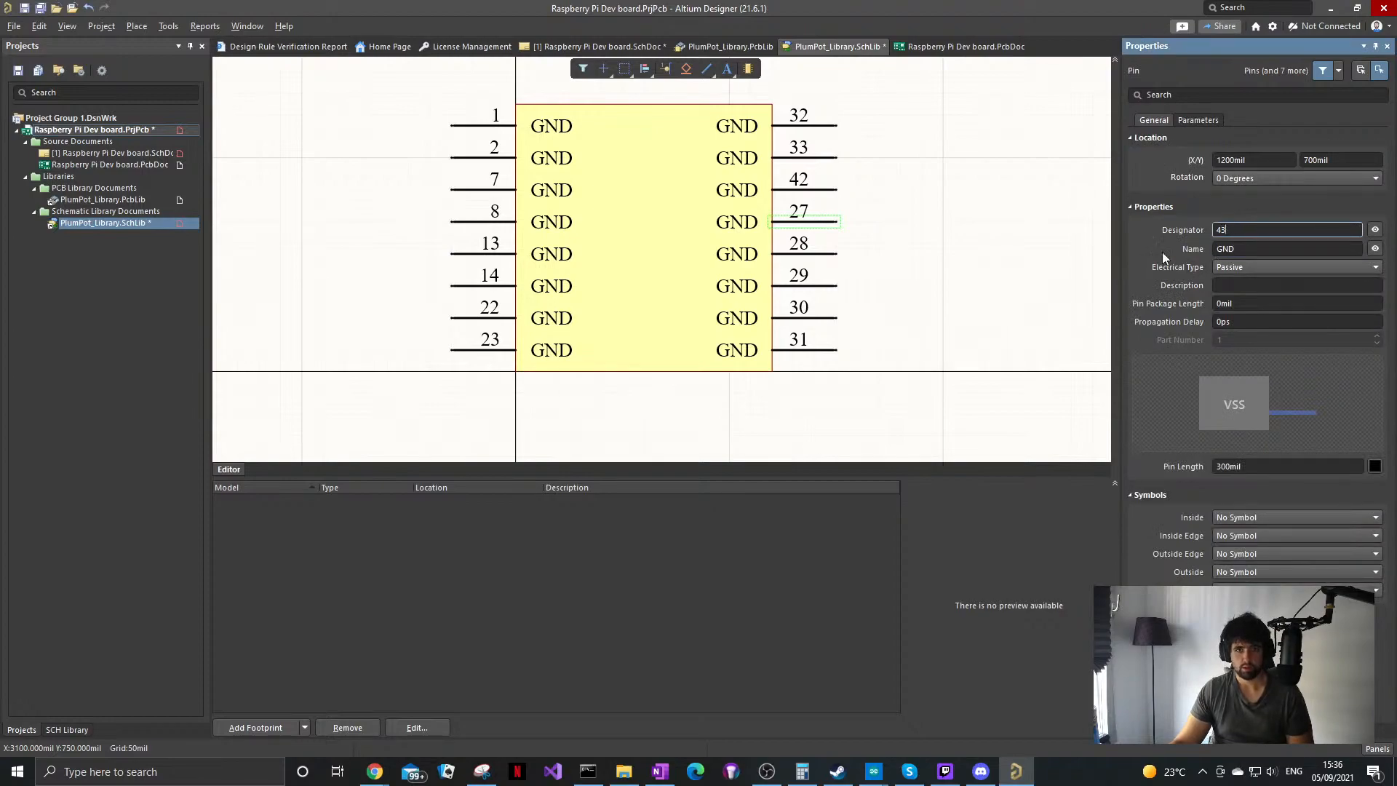
Step: Set the designators of the fifth and sixth GND pins on the right edge to 52 and 53
click(809, 249)
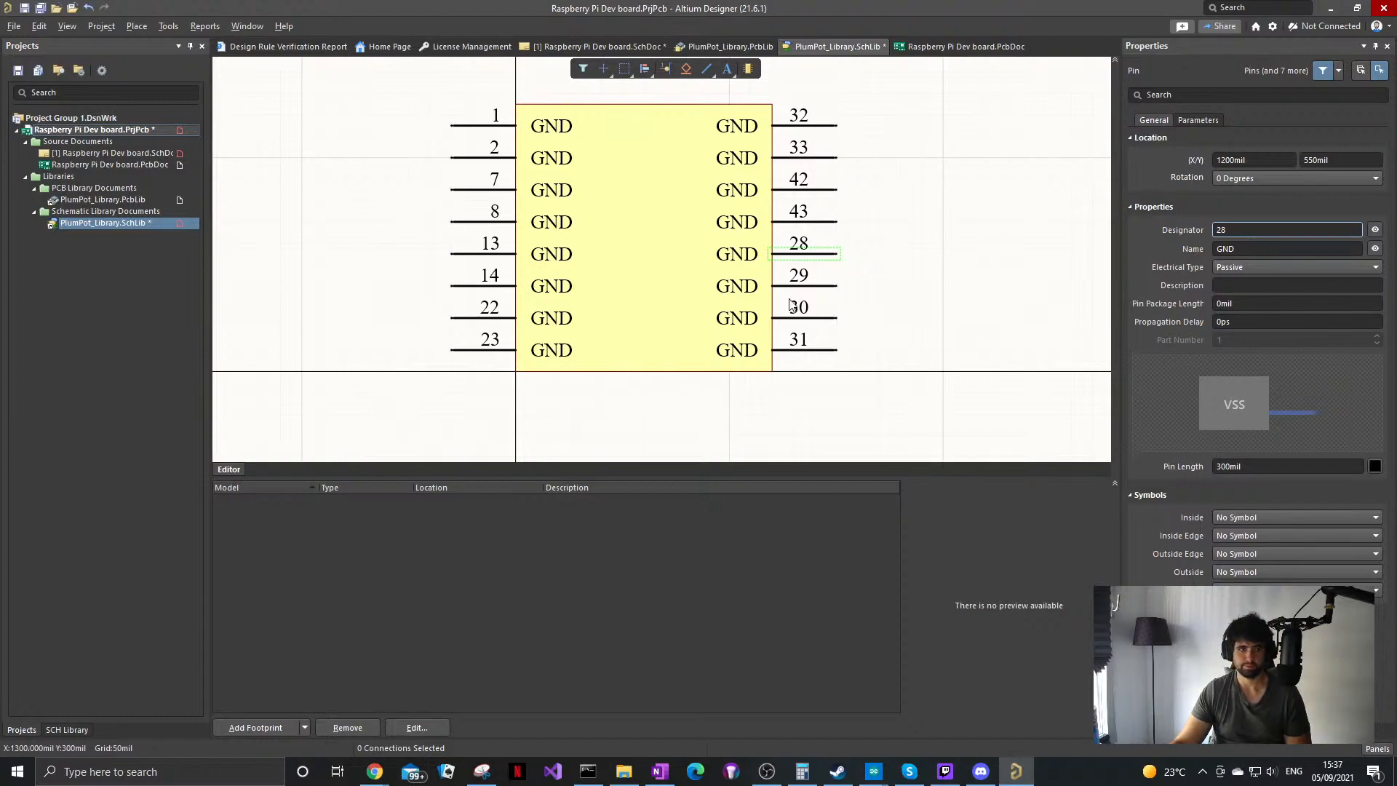
double_click(1220, 230)
text(52)
click(832, 312)
click(827, 285)
double_click(1225, 230)
text(53)
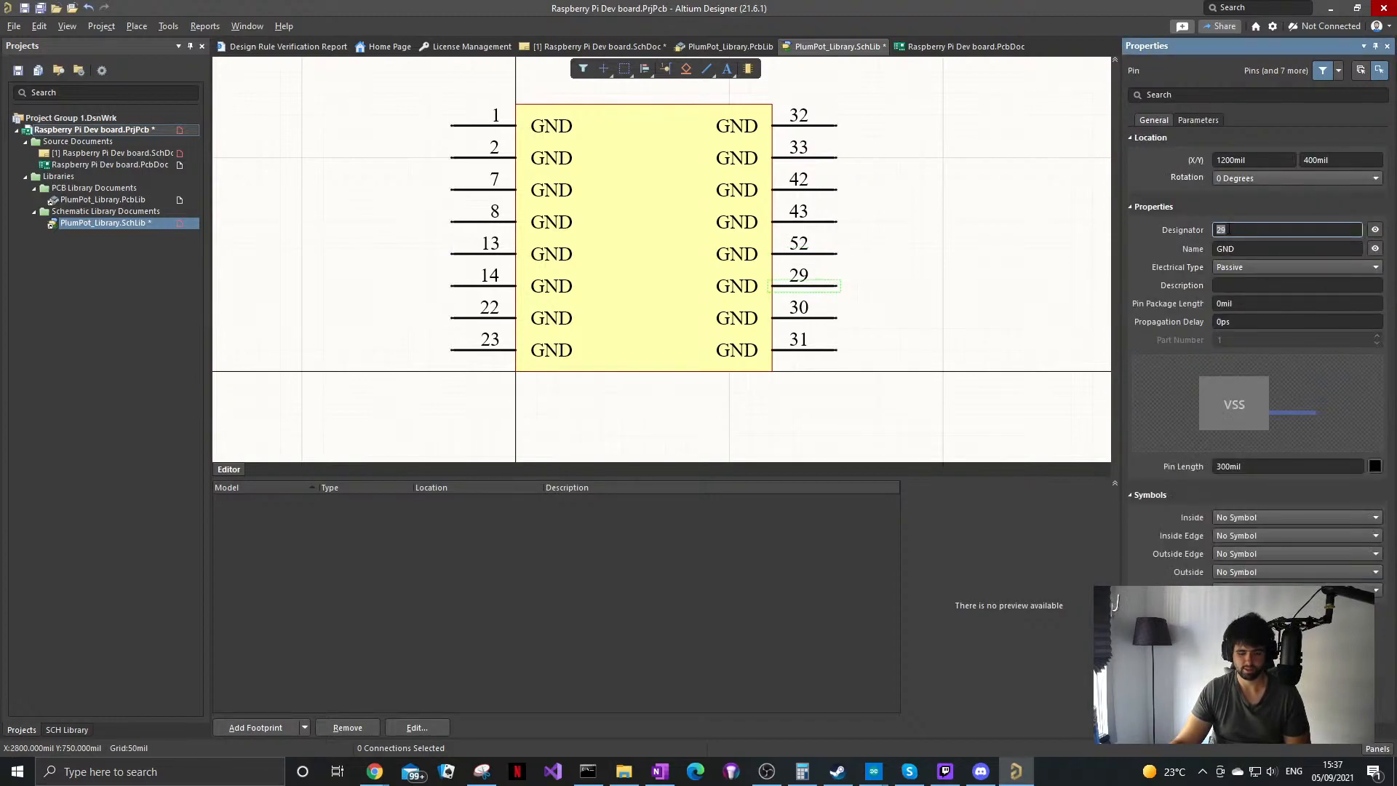
click(905, 301)
Step: Set the designators of the two lowest GND pins on the right edge to 59 and 60
click(833, 320)
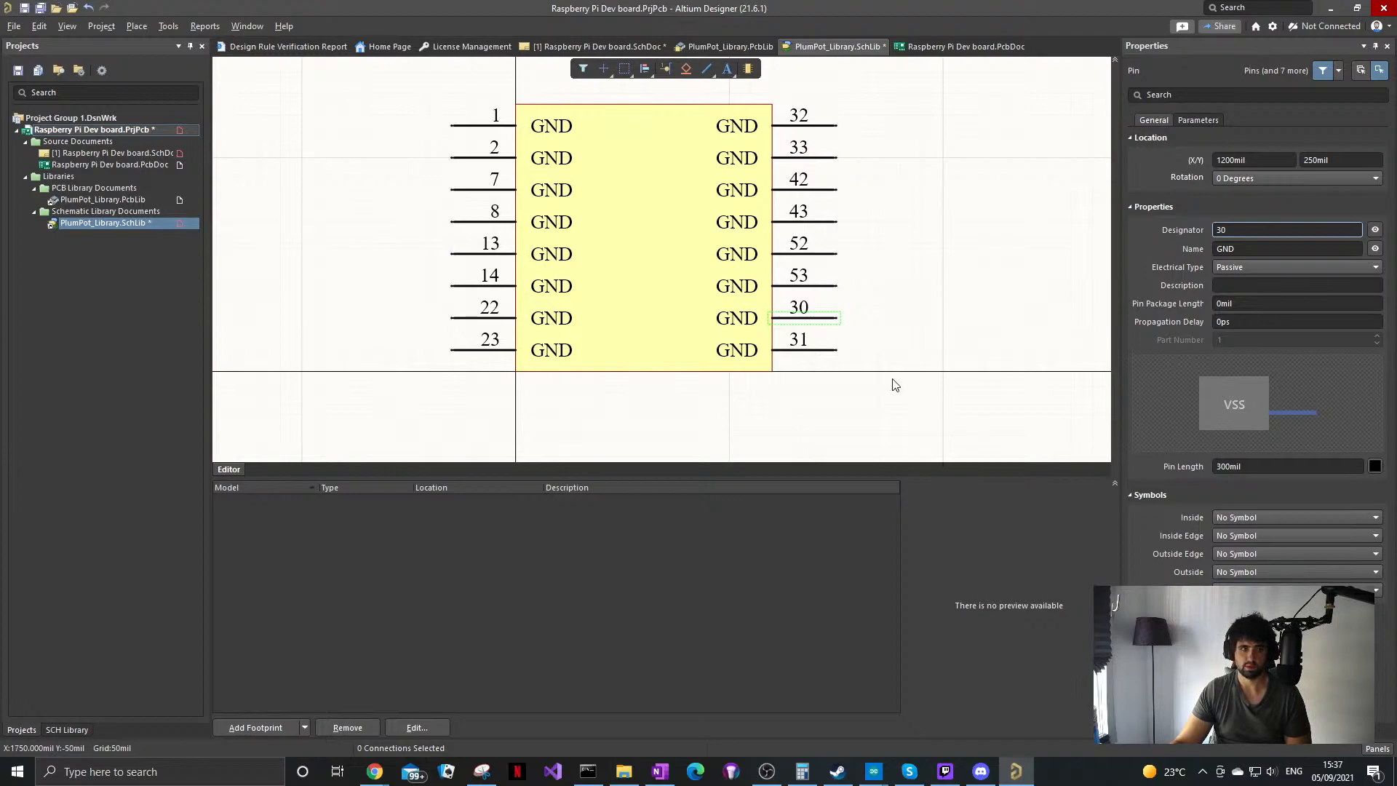
click(1267, 229)
key(BackSpace)
key(BackSpace)
text(59)
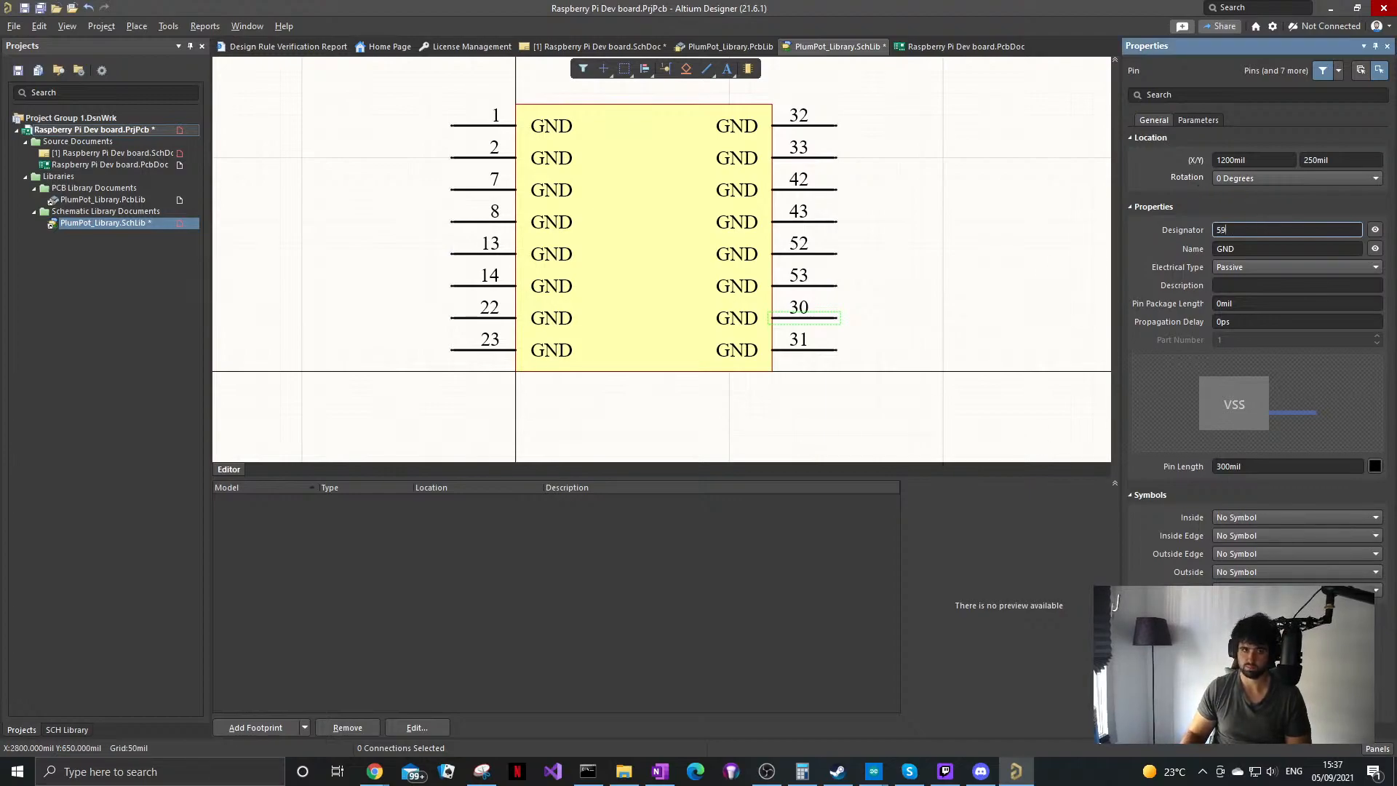
key(Return)
click(813, 350)
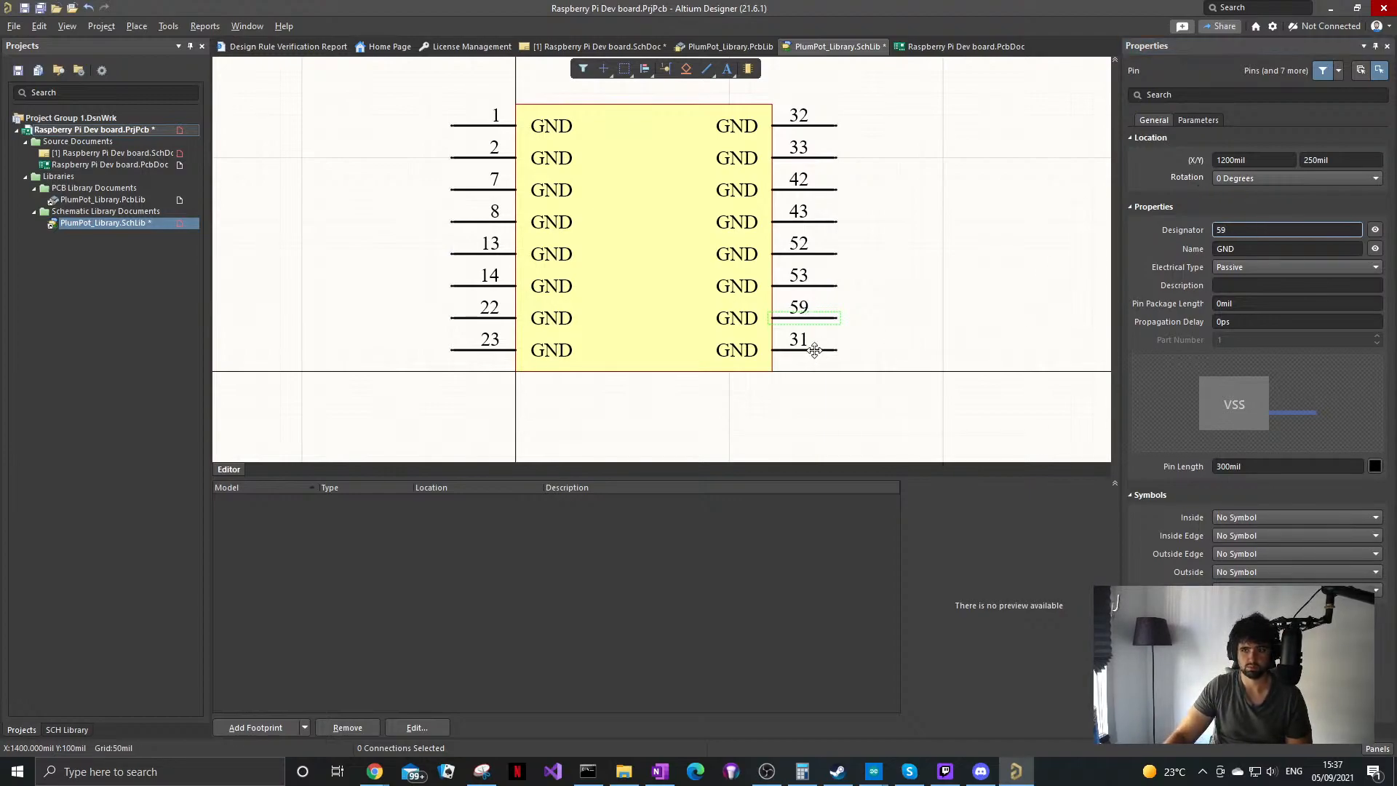
click(1233, 233)
key(BackSpace)
key(BackSpace)
text(60)
key(Return)
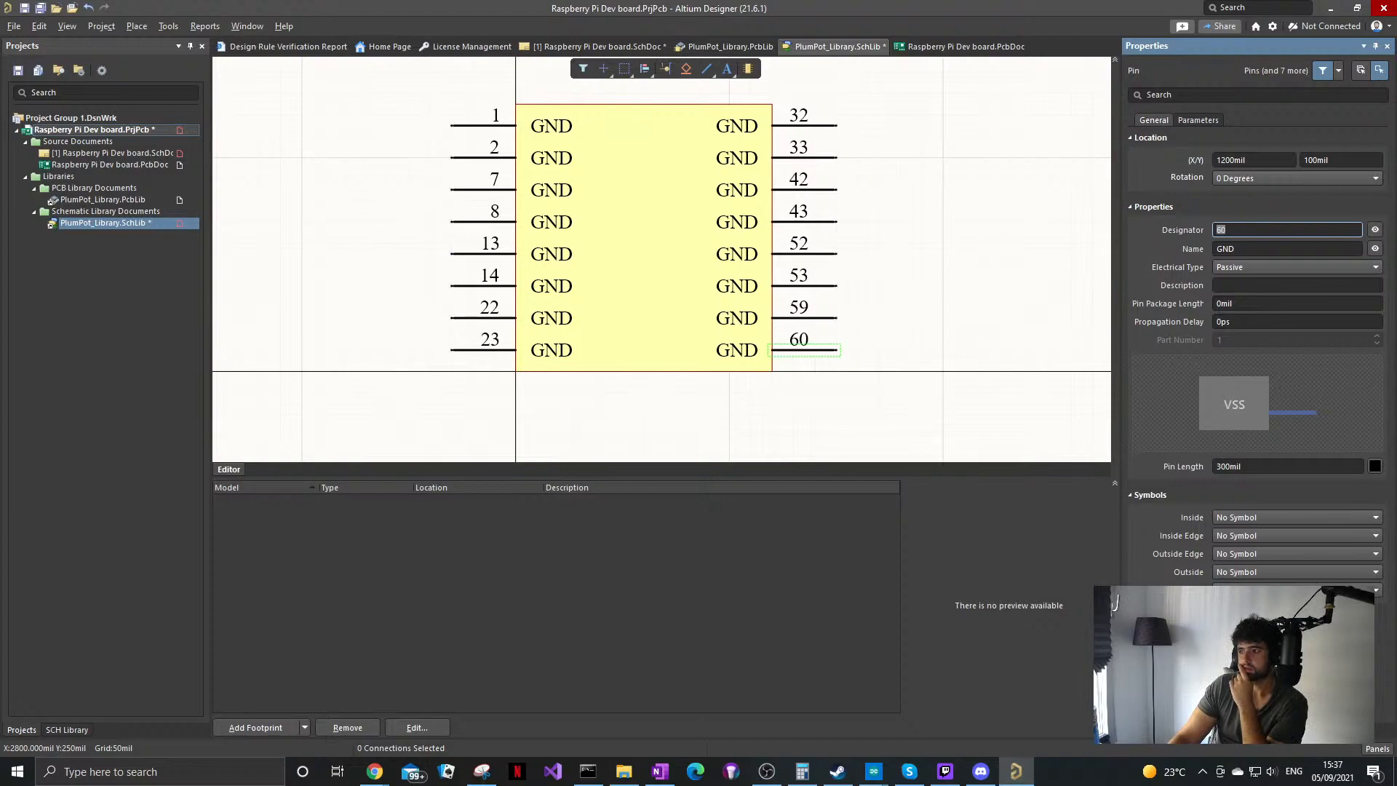
Step: Extend the symbol body rectangle upward to a height of 1600 mil
ctrl+scroll(978, 313, down, 2)
right_drag(978, 312, 879, 393)
click(725, 241)
drag(726, 241, 725, 183)
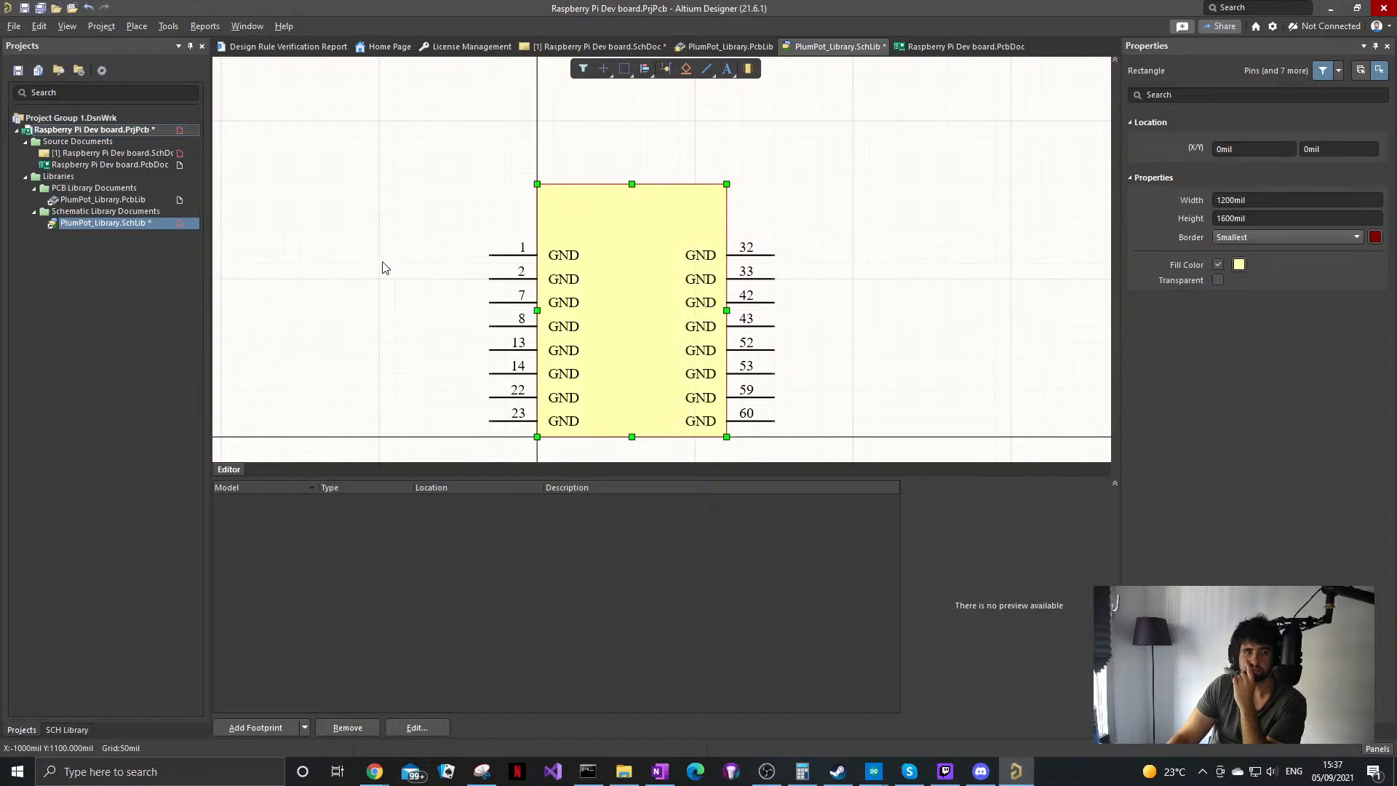
Step: Move the GND pins up about 350 mil so pin 1 sits just below the body's top edge
click(499, 426)
drag(518, 437, 465, 211)
drag(499, 255, 491, 198)
Step: Move pins 32 and 33 to the left edge below pin 23, rotated 180 degrees, at heights of 300 mil and 150 mil
drag(770, 425, 491, 389)
click(832, 200)
key(space)
key(space)
drag(757, 223, 511, 416)
key(space)
key(space)
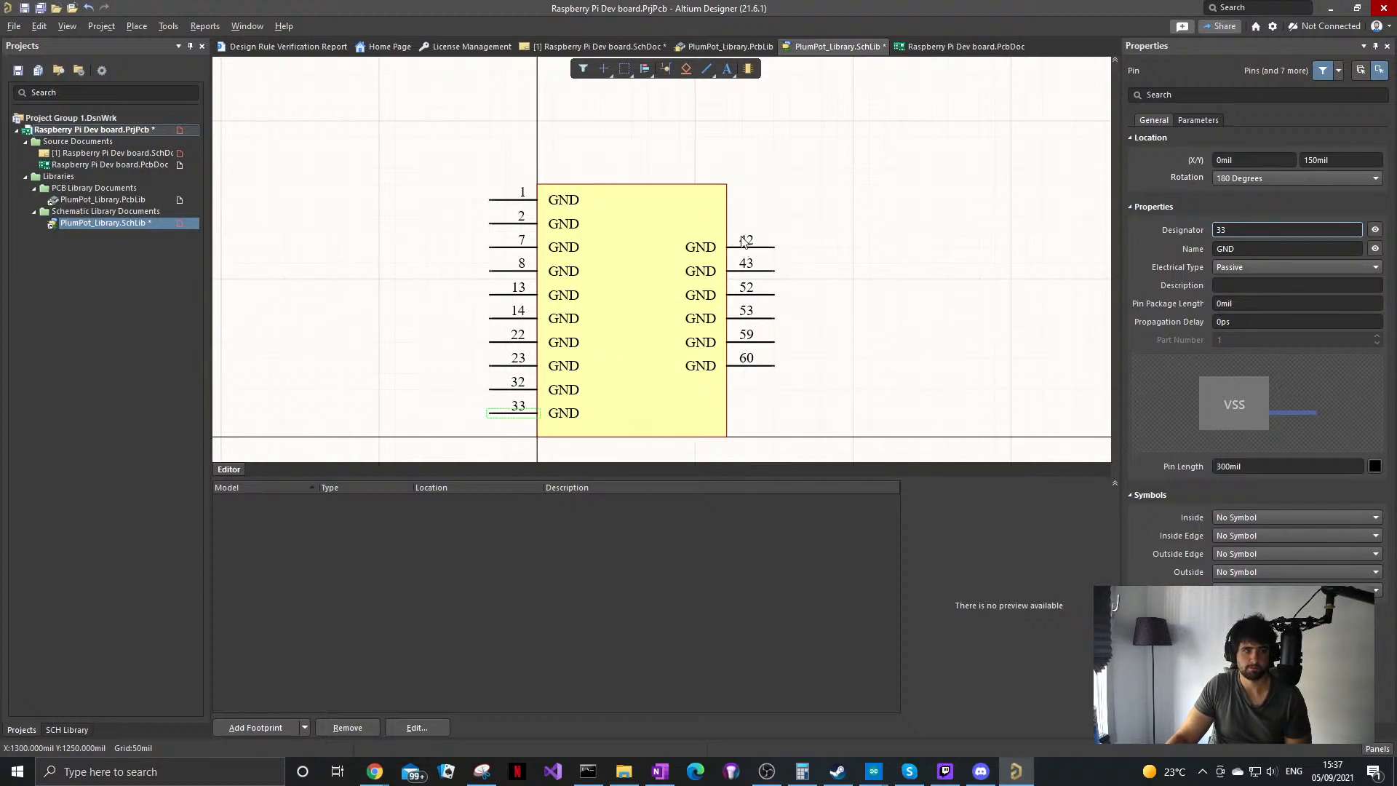
Step: Shift pins 42, 43, 52, 53, 59 and 60 up the right edge so pin 42 lines up with pin 1
drag(761, 246, 774, 200)
drag(775, 270, 777, 224)
drag(772, 296, 776, 248)
drag(772, 320, 774, 271)
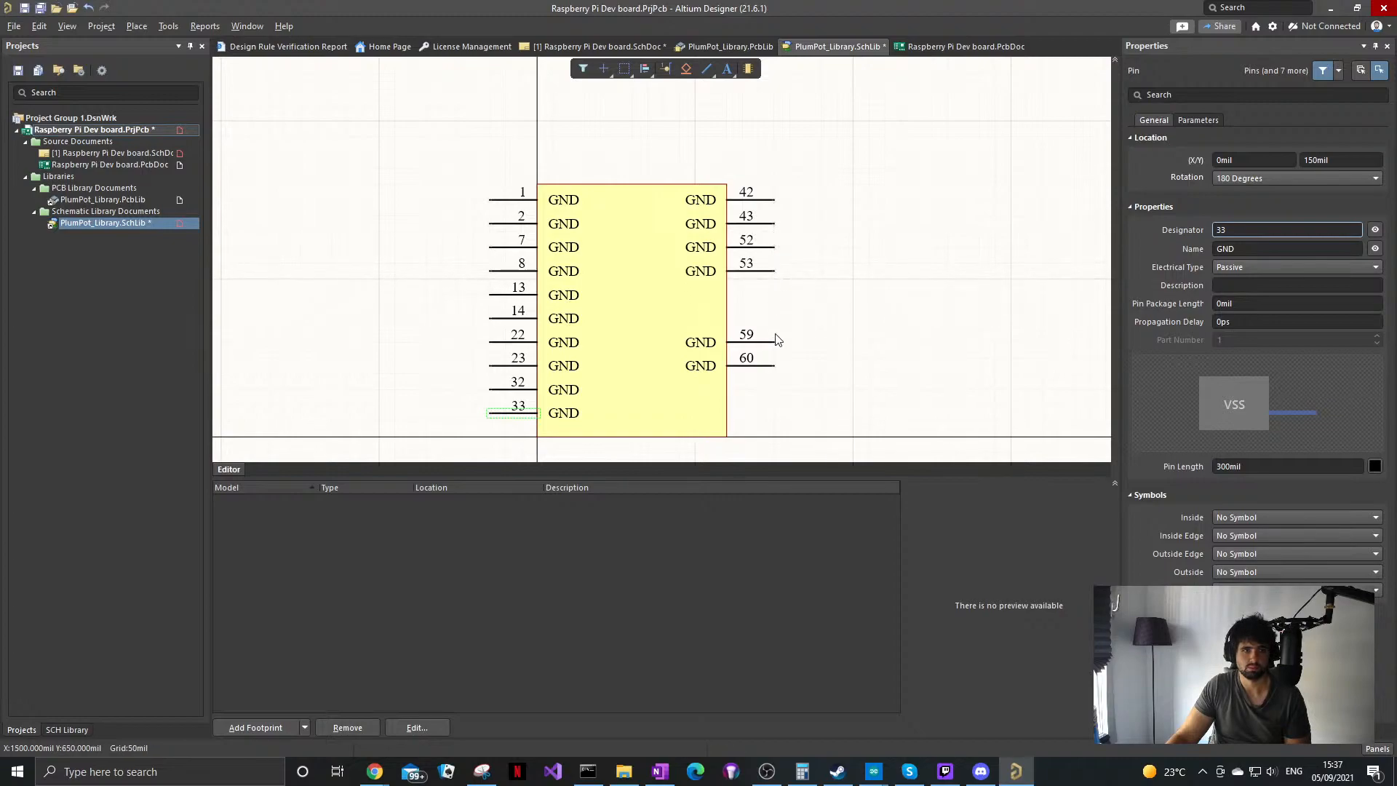
drag(775, 345, 773, 294)
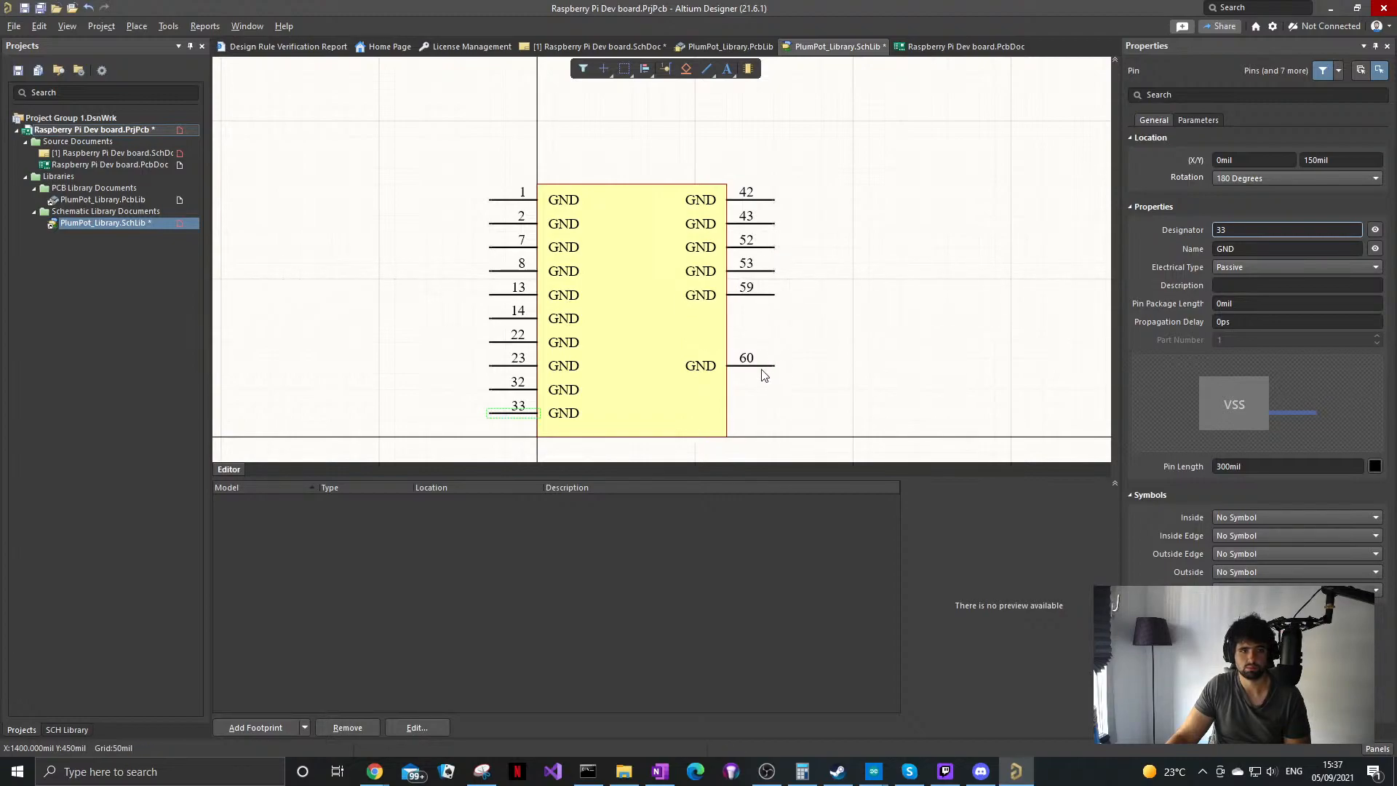
click(765, 371)
drag(766, 369, 773, 321)
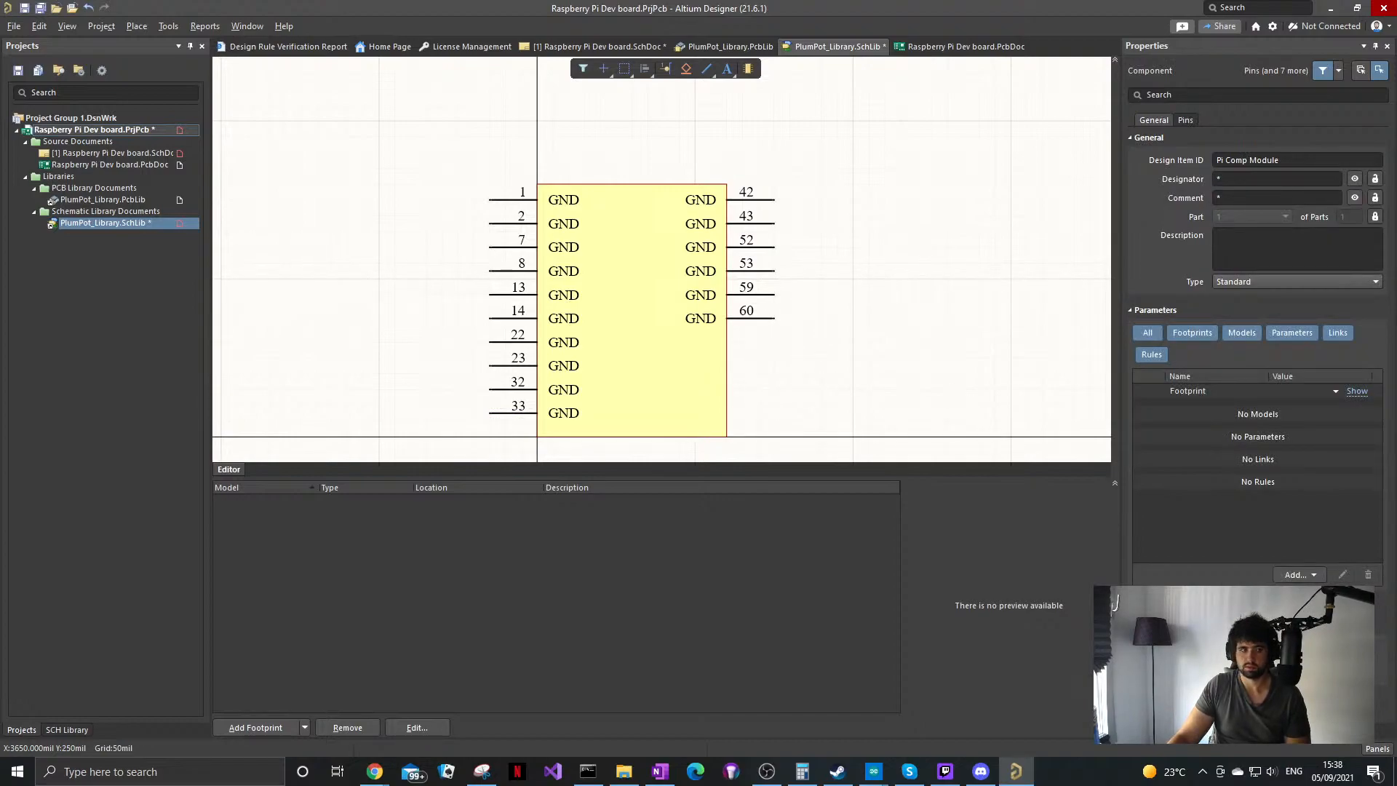
Step: Place another GND pin directly below pin 60 on the right edge, level with pin 22
key(p)
key(p)
click(775, 345)
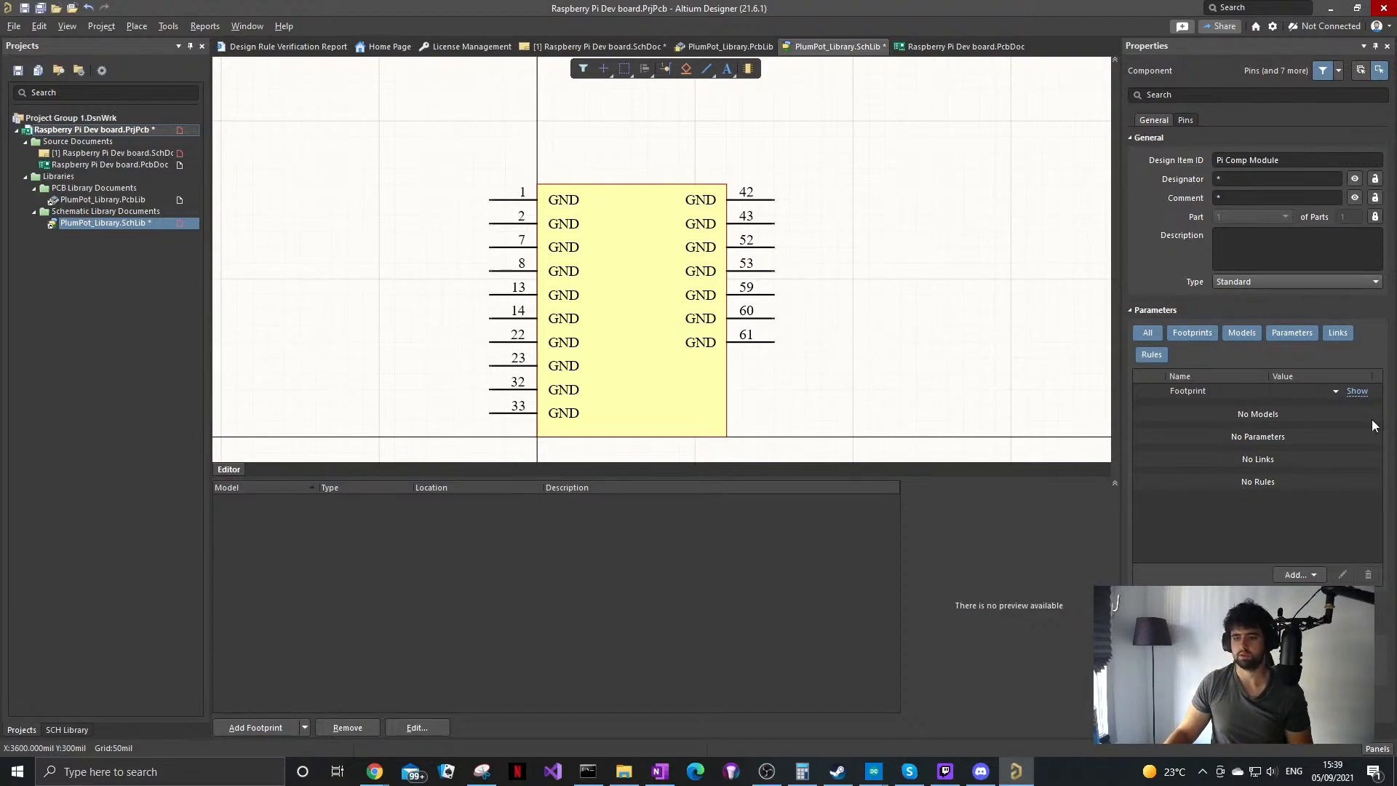
Step: Change the designator of GND pin 61 to 65 and duplicate the pin directly below as pin 66
click(751, 343)
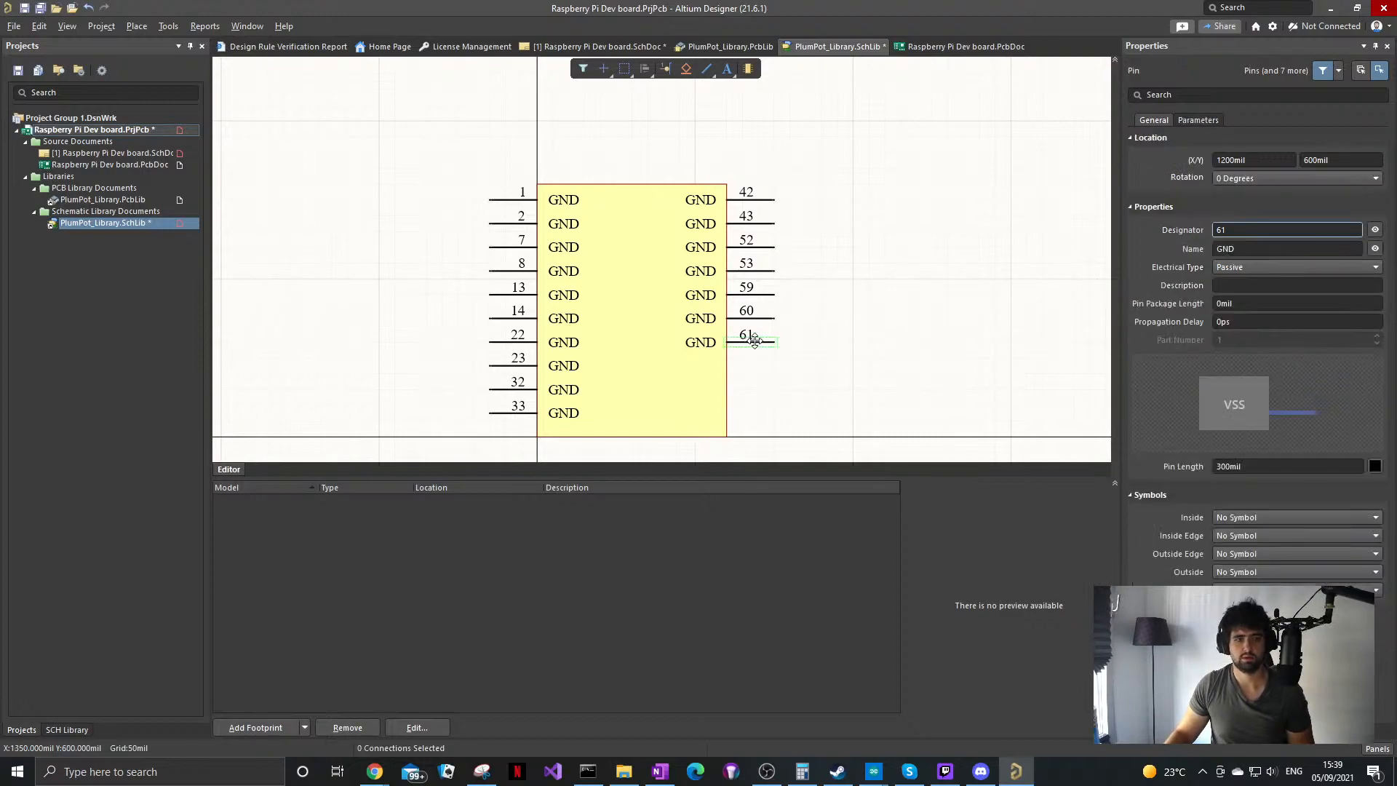
click(1240, 229)
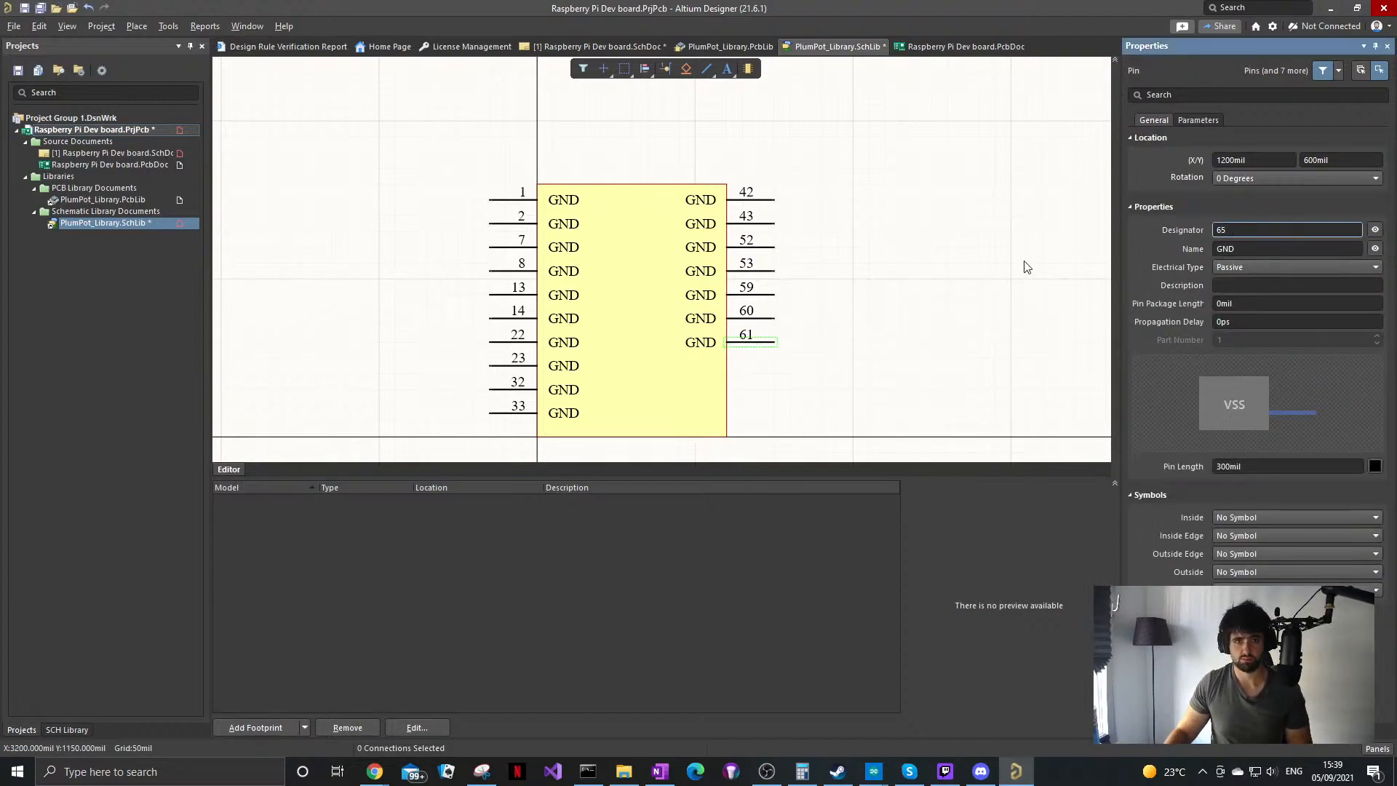
click(921, 279)
mouse_move(763, 342)
shift+mouse_down()
mouse_move(807, 367)
mouse_move(756, 363)
shift+mouse_up()
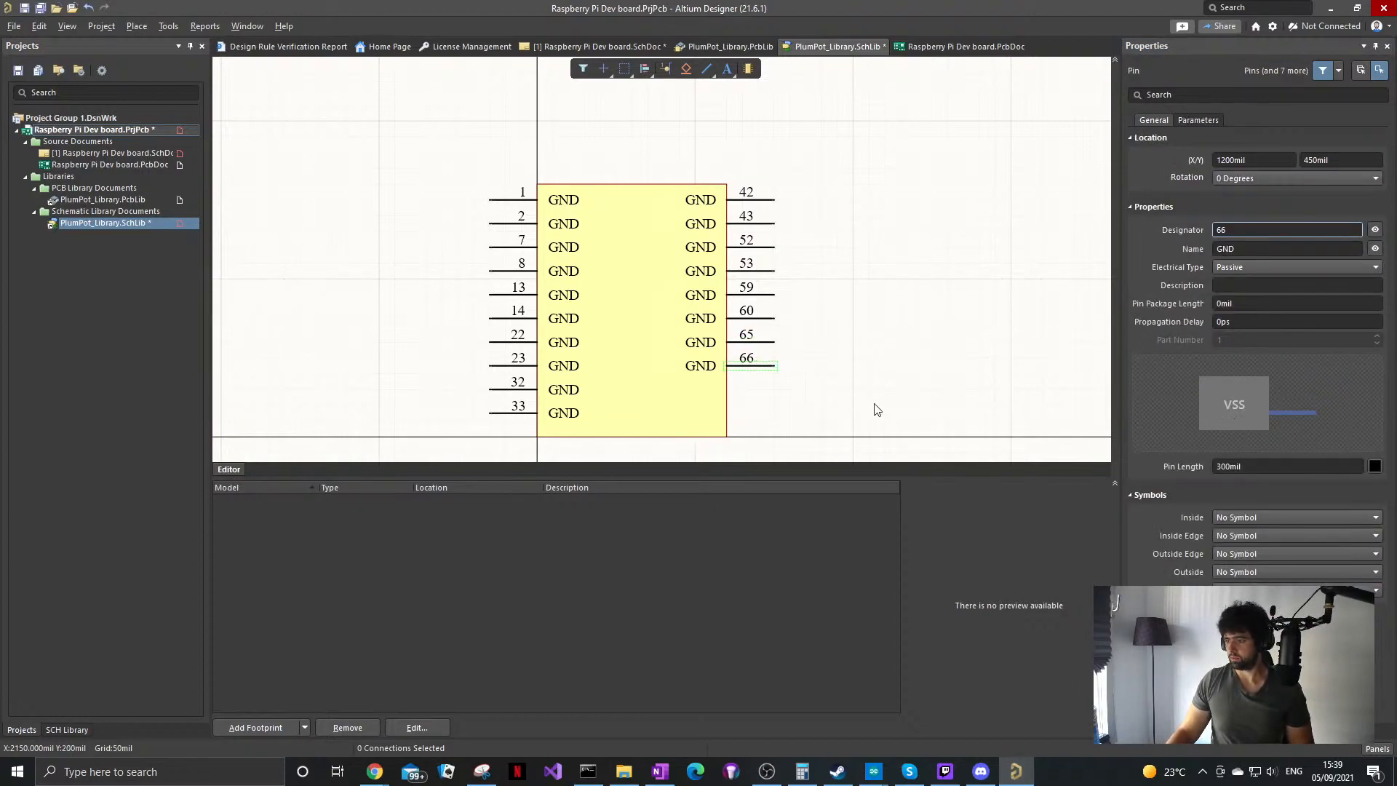
Step: Duplicate GND pin 66 directly below itself and set the copy's designator to 71
mouse_move(760, 366)
shift+mouse_down()
mouse_move(786, 393)
mouse_move(753, 393)
shift+mouse_up()
click(754, 393)
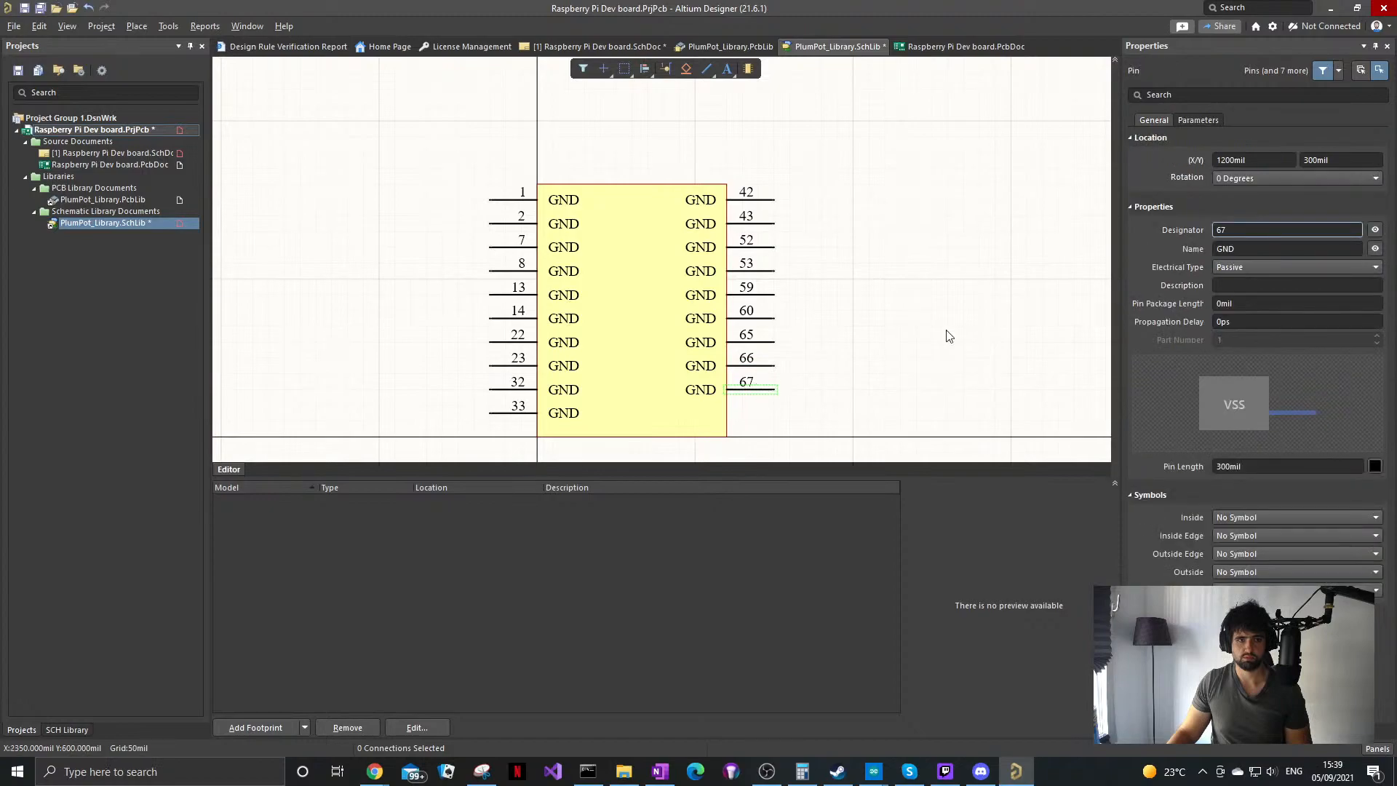
click(1238, 230)
text(7)
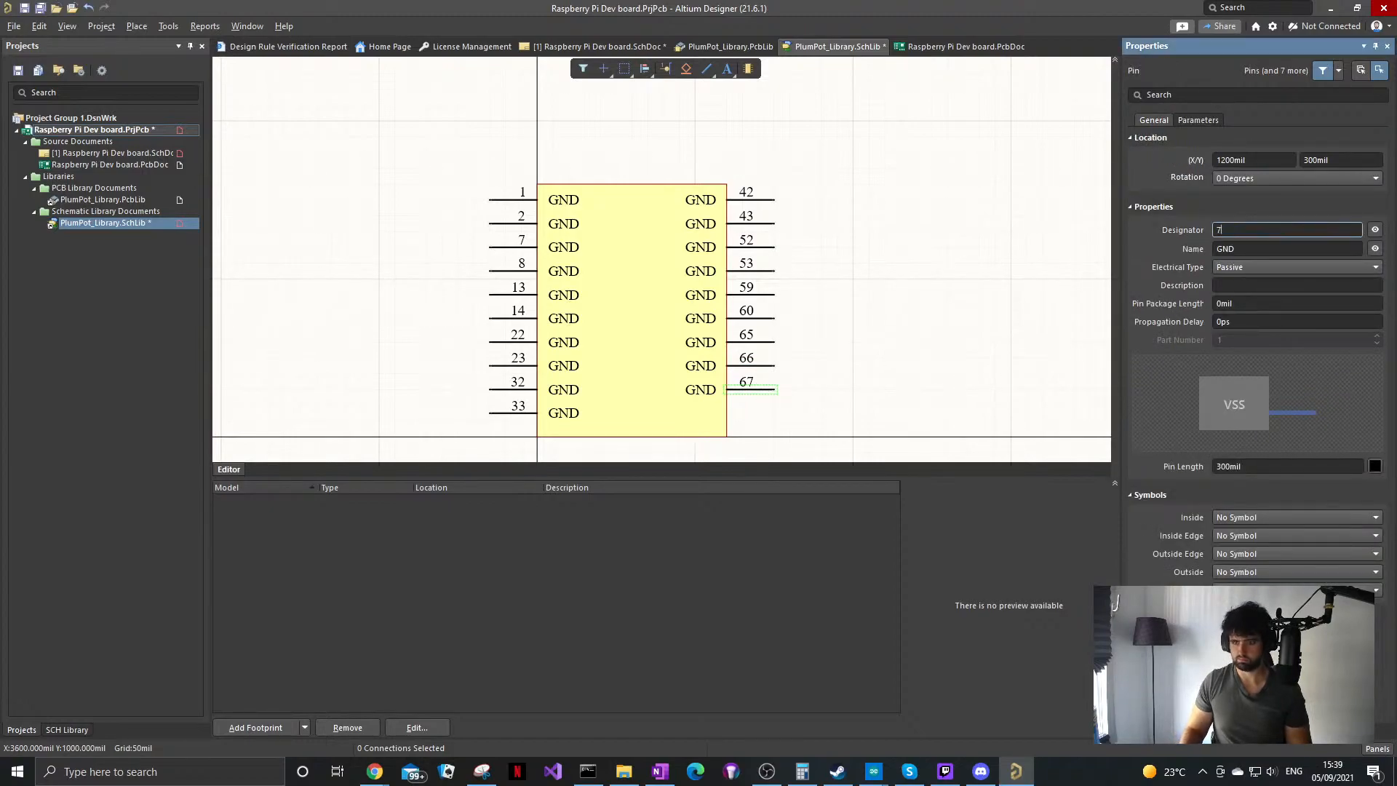
text(1)
key(Return)
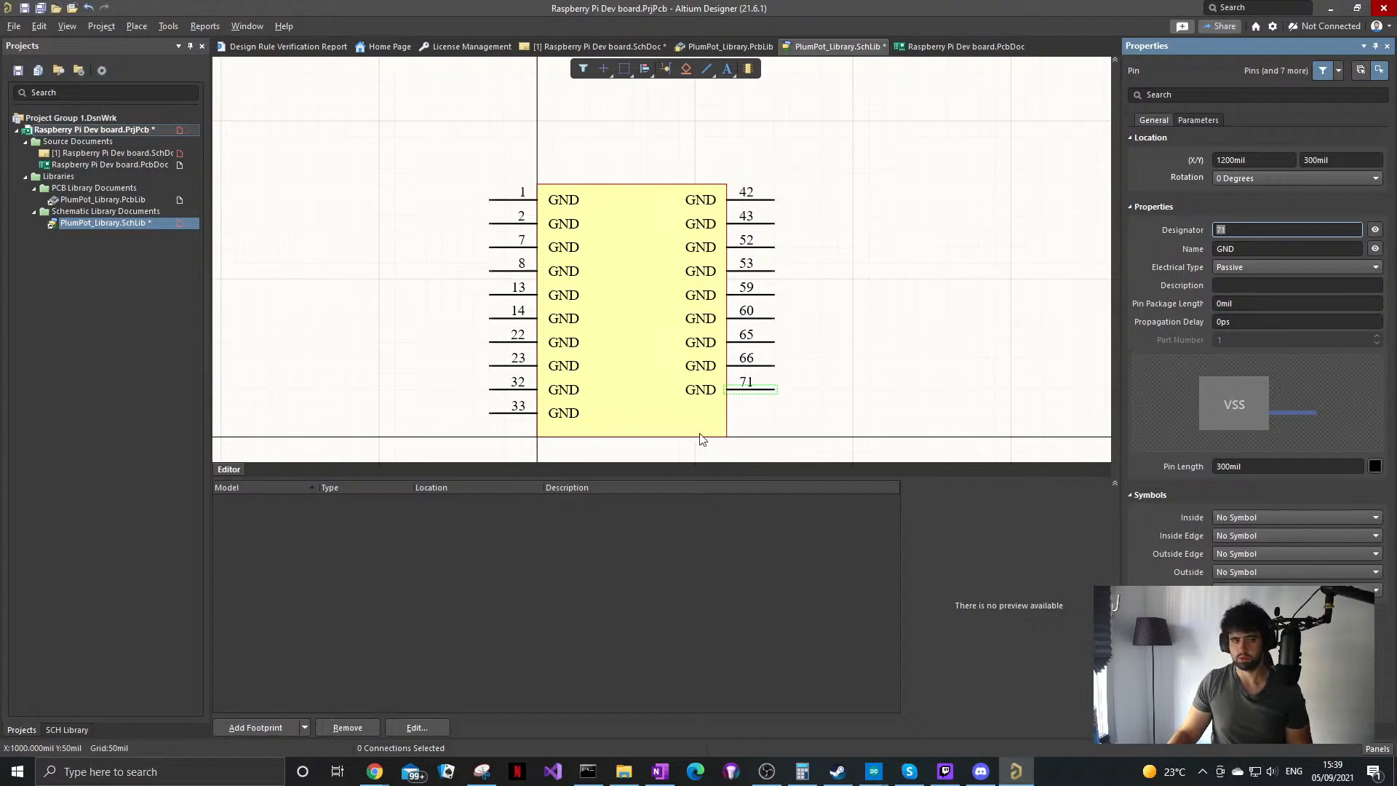
Step: Duplicate GND pin 71 directly below itself and set the copy's designator to 74
shift+drag(755, 391, 772, 416)
double_click(751, 412)
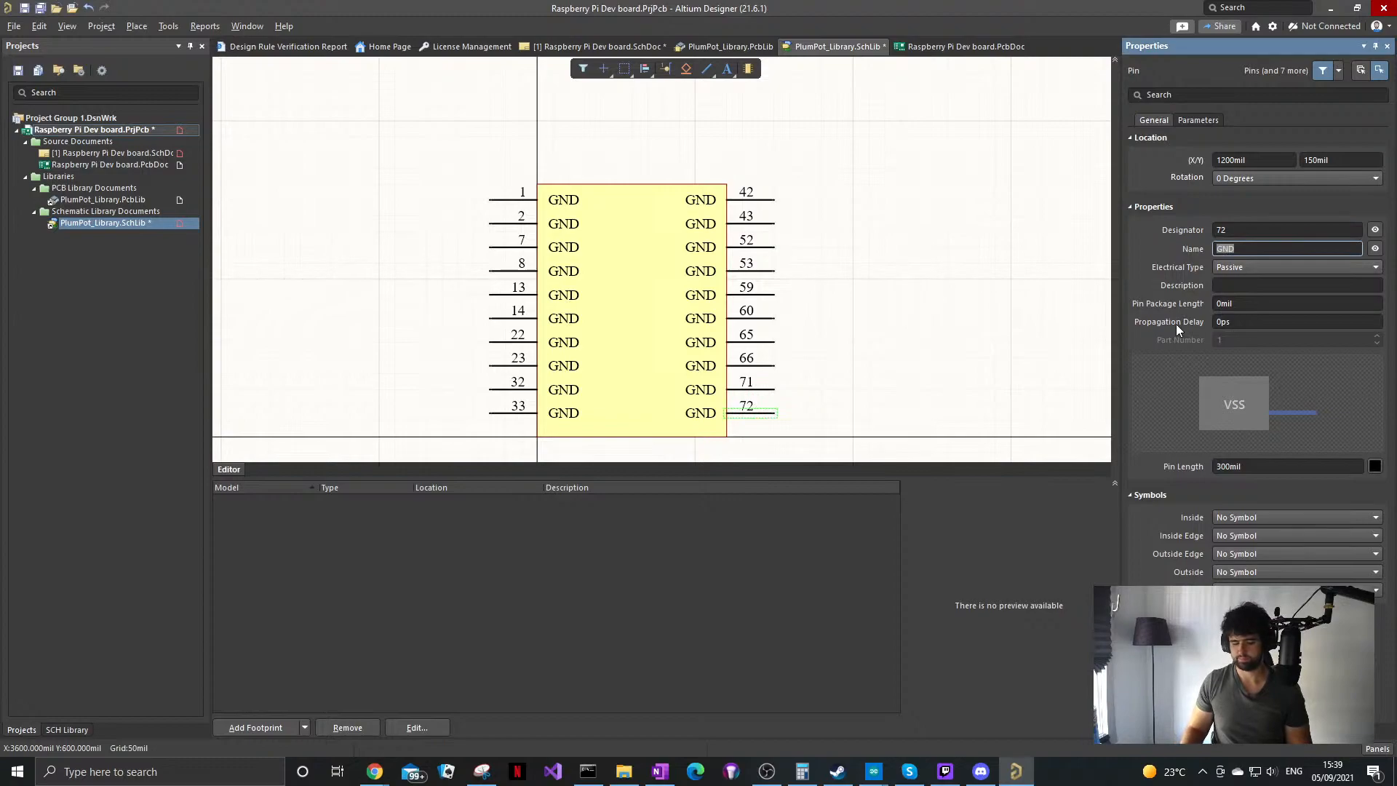
key(shift+Tab)
text(74)
key(Return)
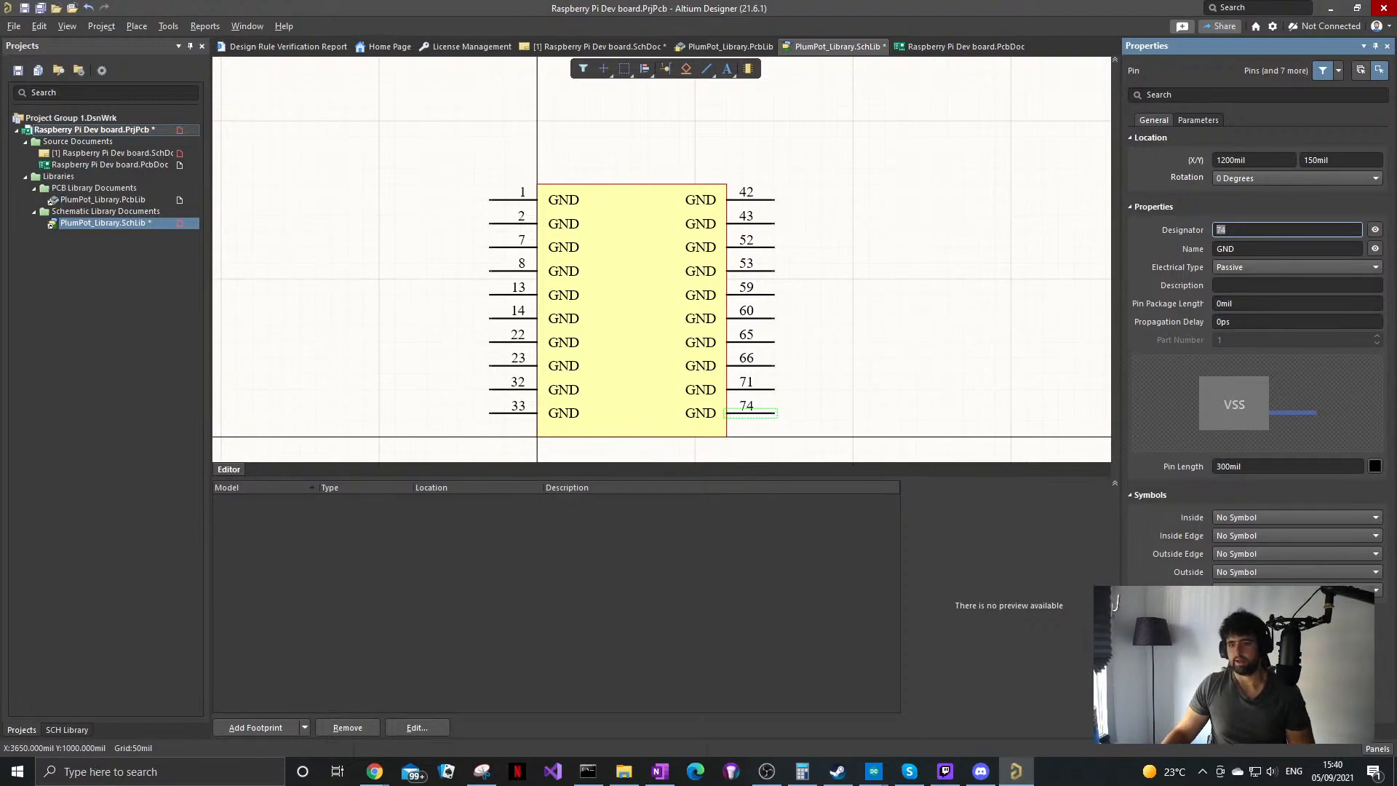
Step: Switch to the browser and look through the Compute Module 4 datasheet's pinout tables for the remaining GND pins, moving the window aside when done
key(alt+Tab)
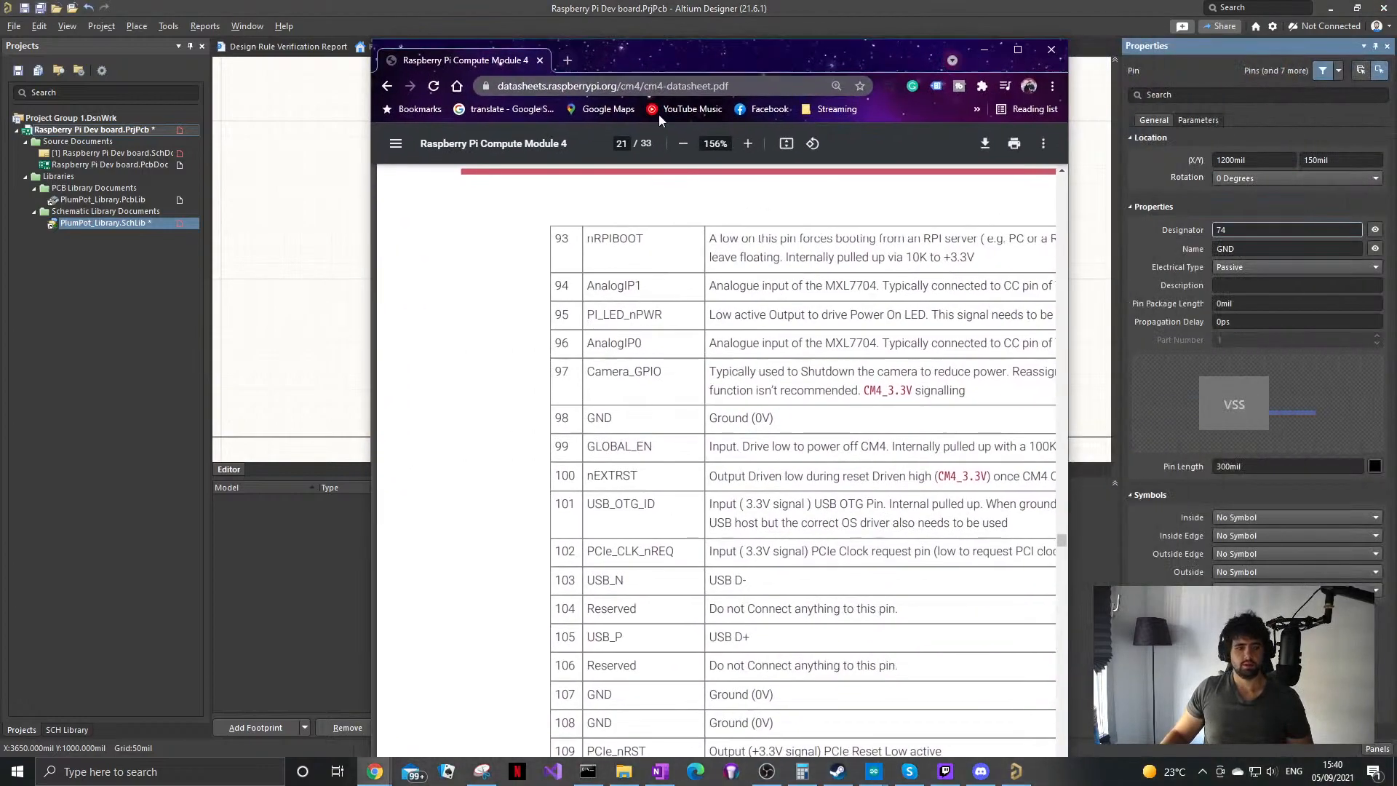
scroll(630, 416, down, 15)
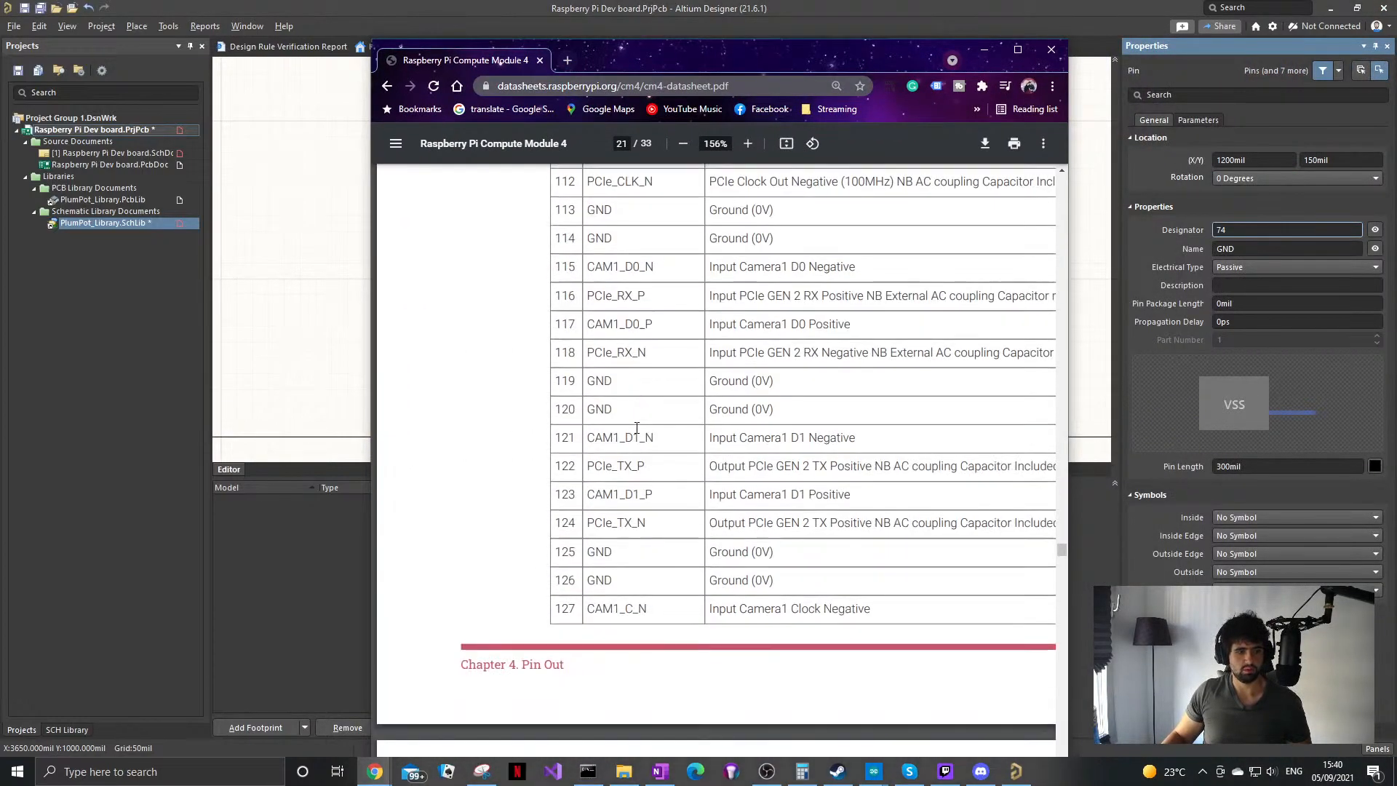
scroll(641, 435, down, 5)
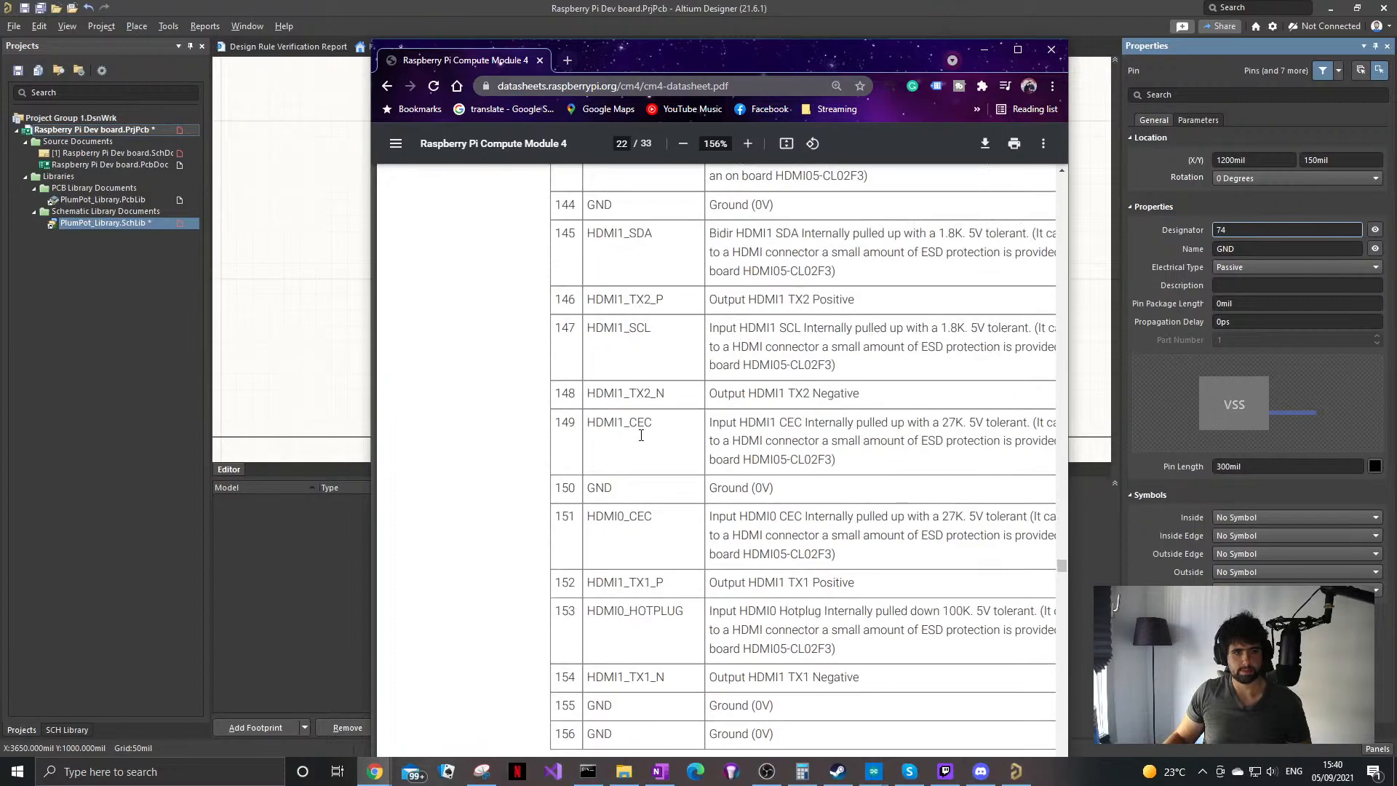
scroll(641, 434, down, 2)
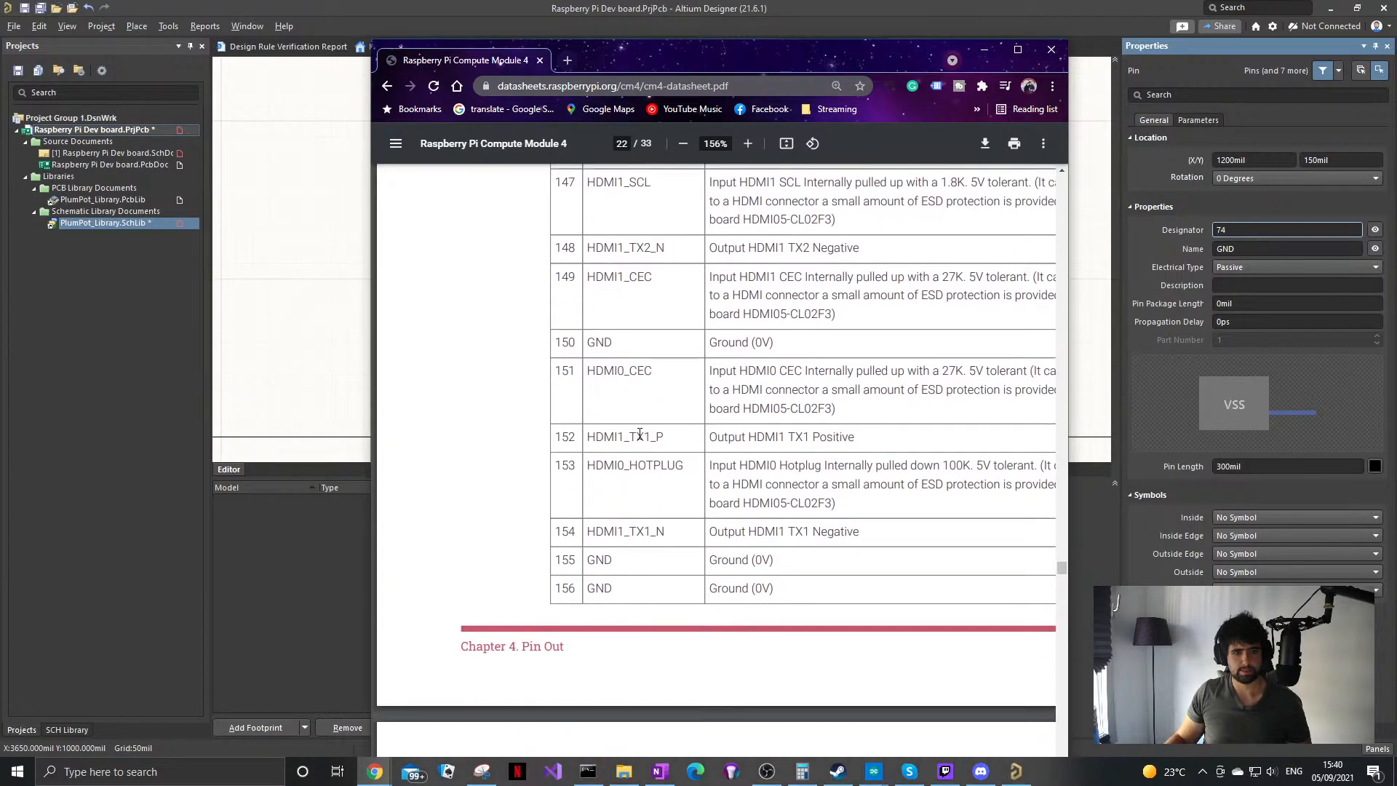
scroll(640, 434, up, 10)
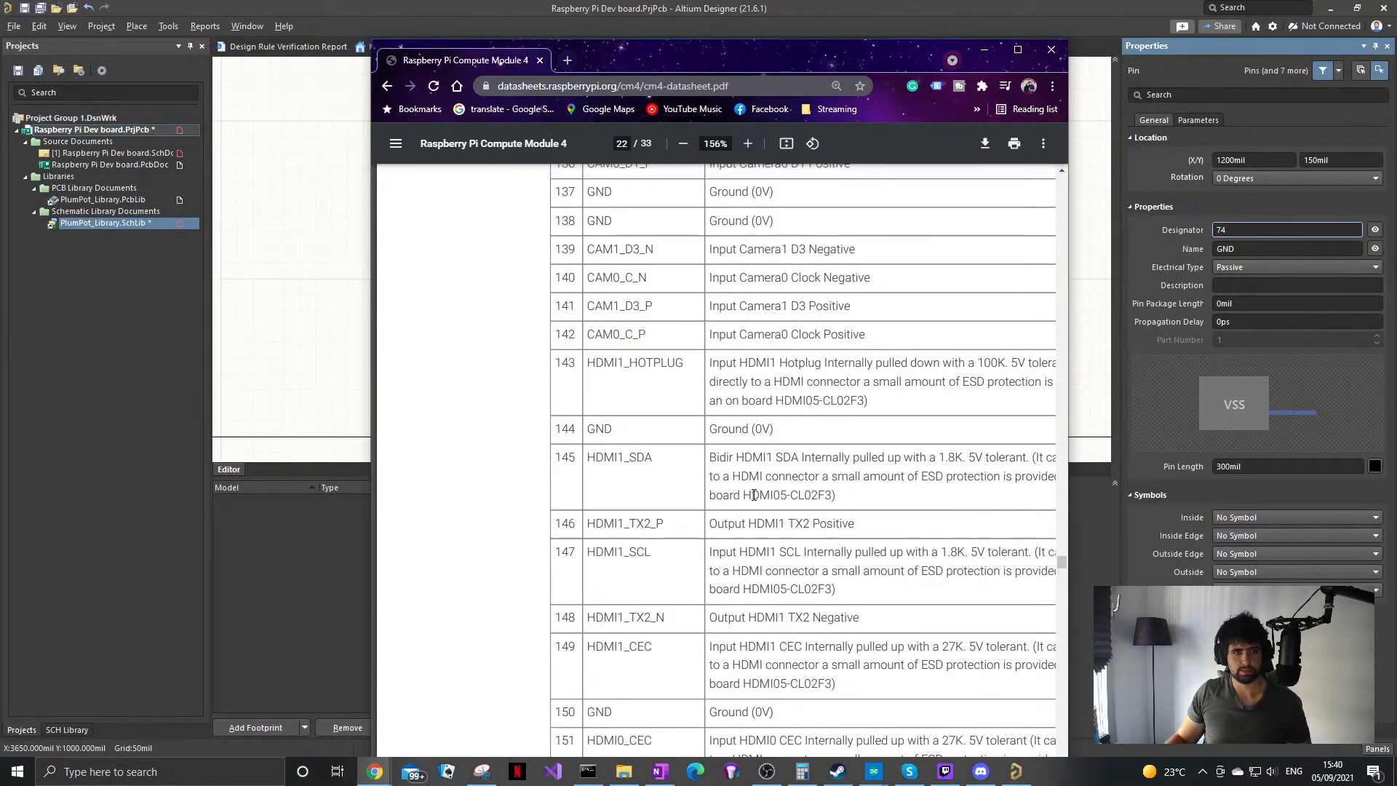
scroll(754, 495, up, 6)
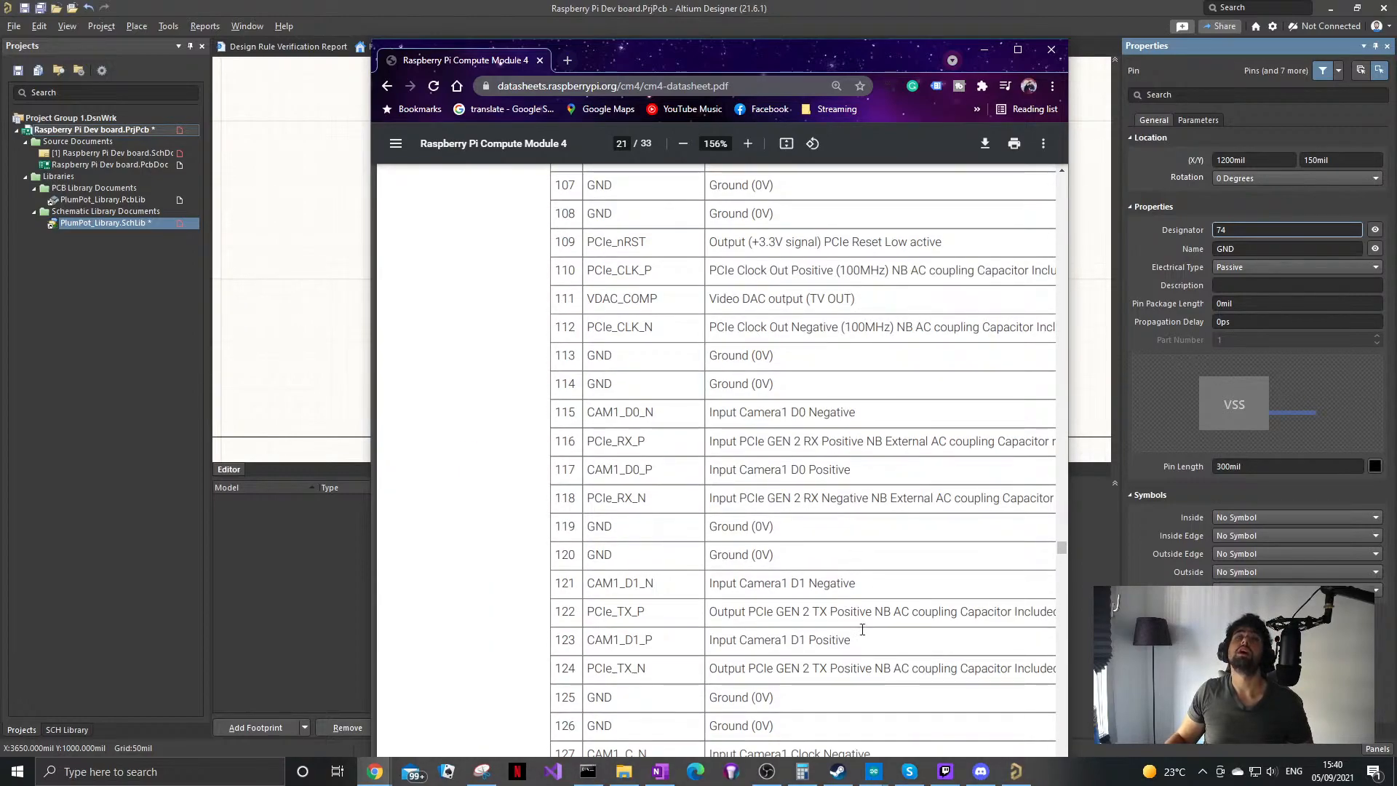
scroll(768, 678, up, 10)
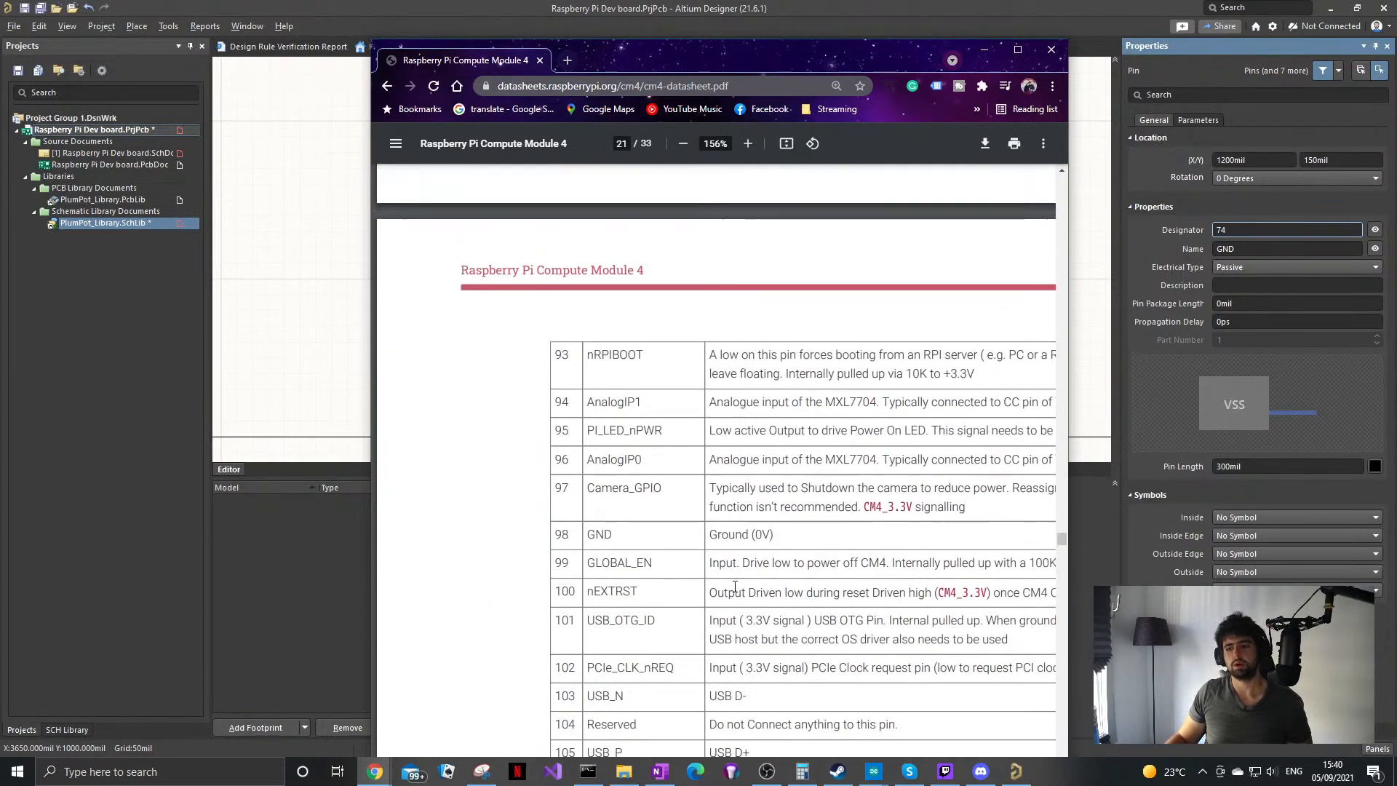
scroll(734, 586, up, 8)
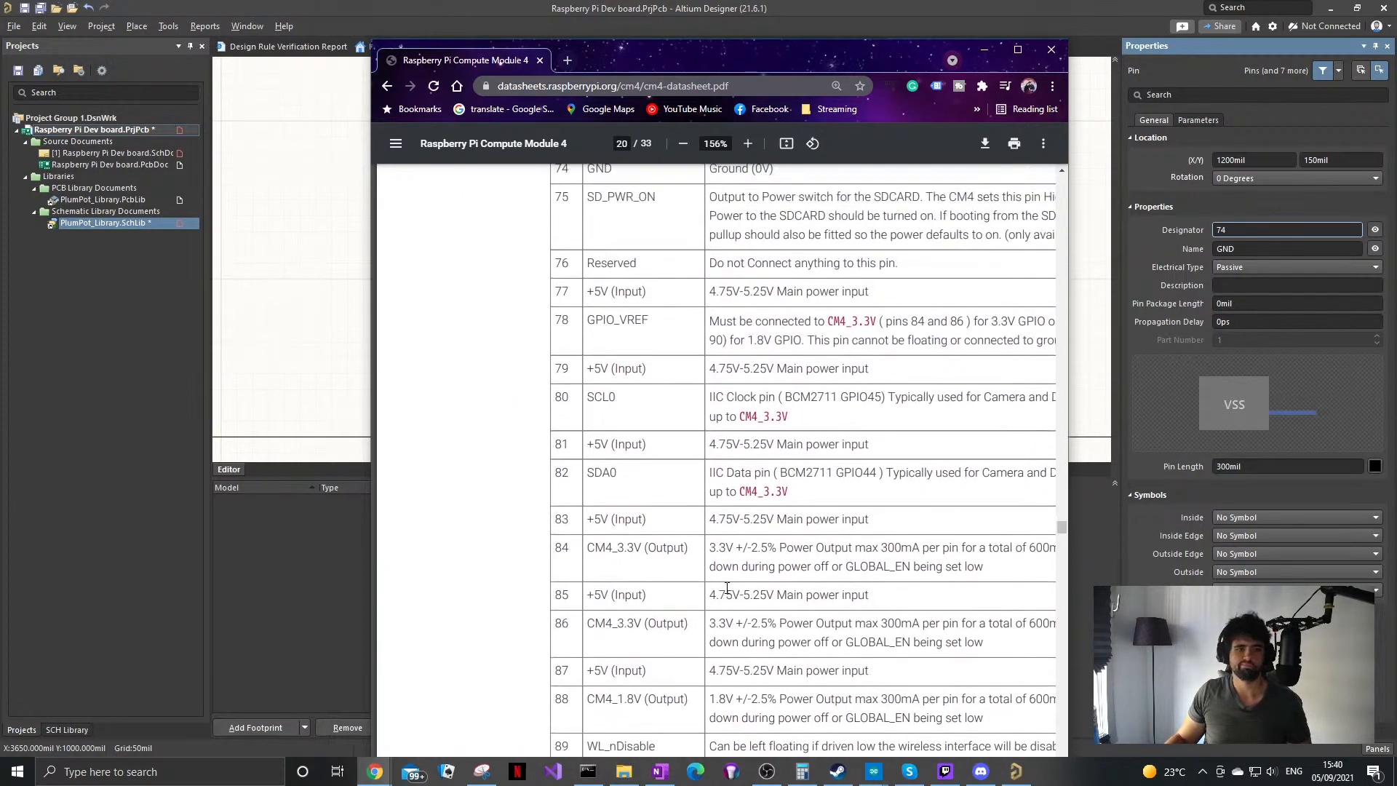
scroll(720, 566, up, 8)
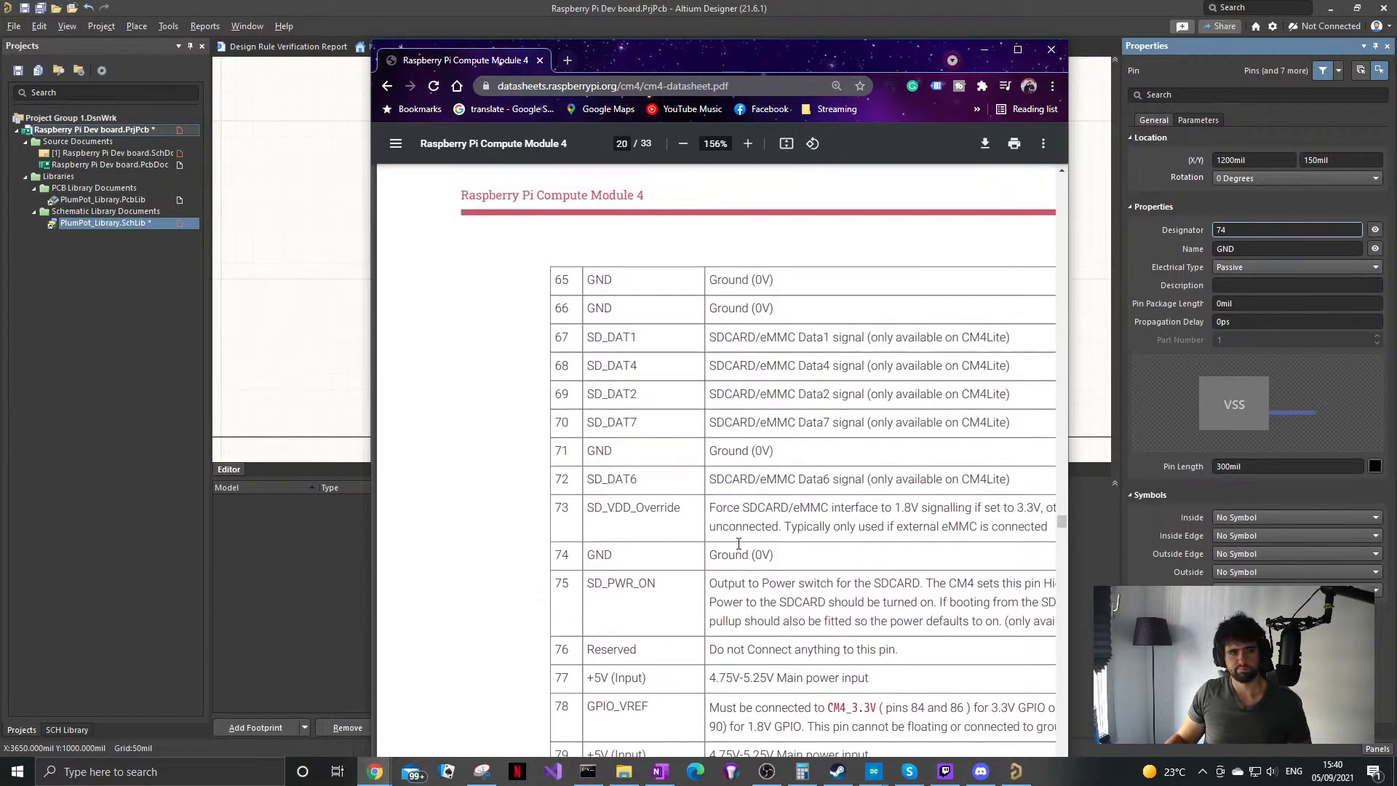
scroll(738, 543, down, 6)
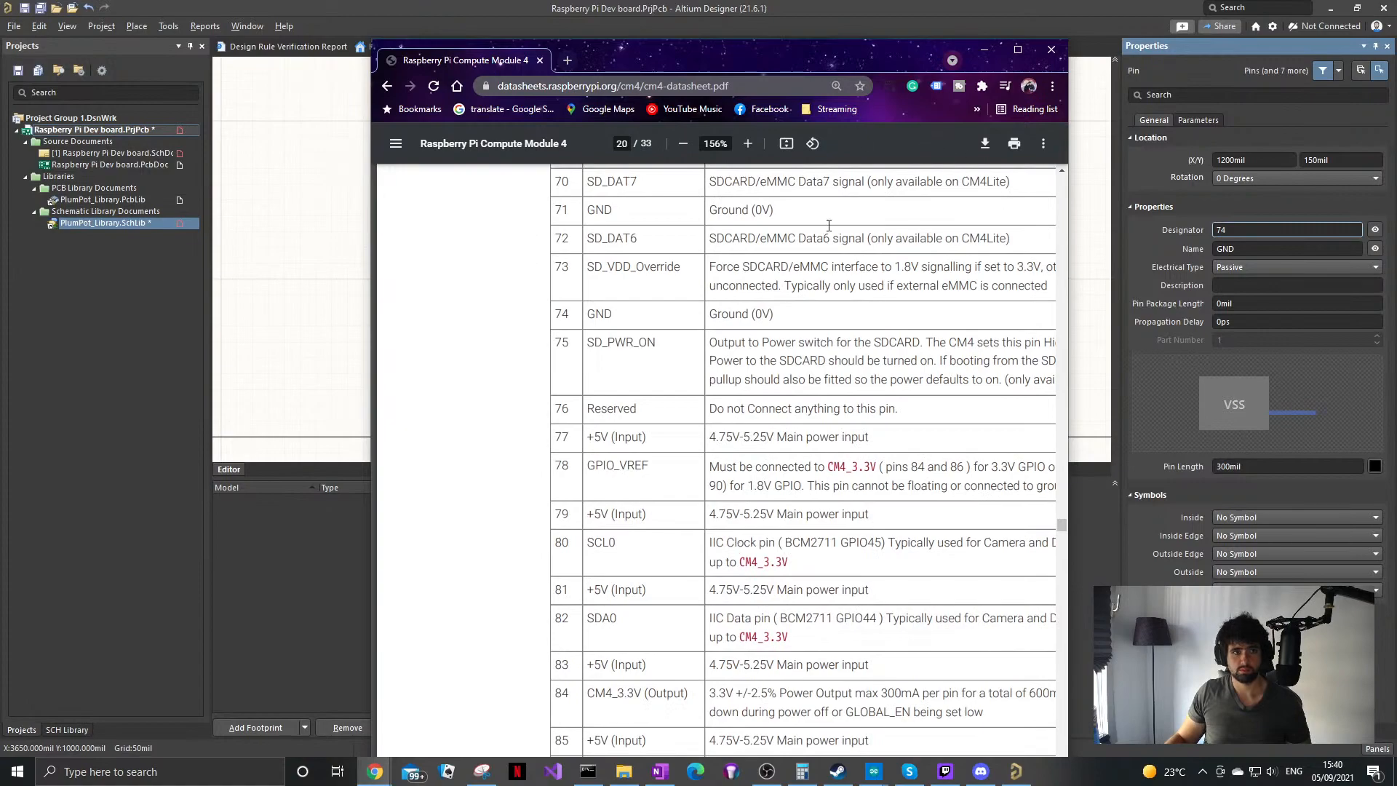
scroll(843, 188, up, 2)
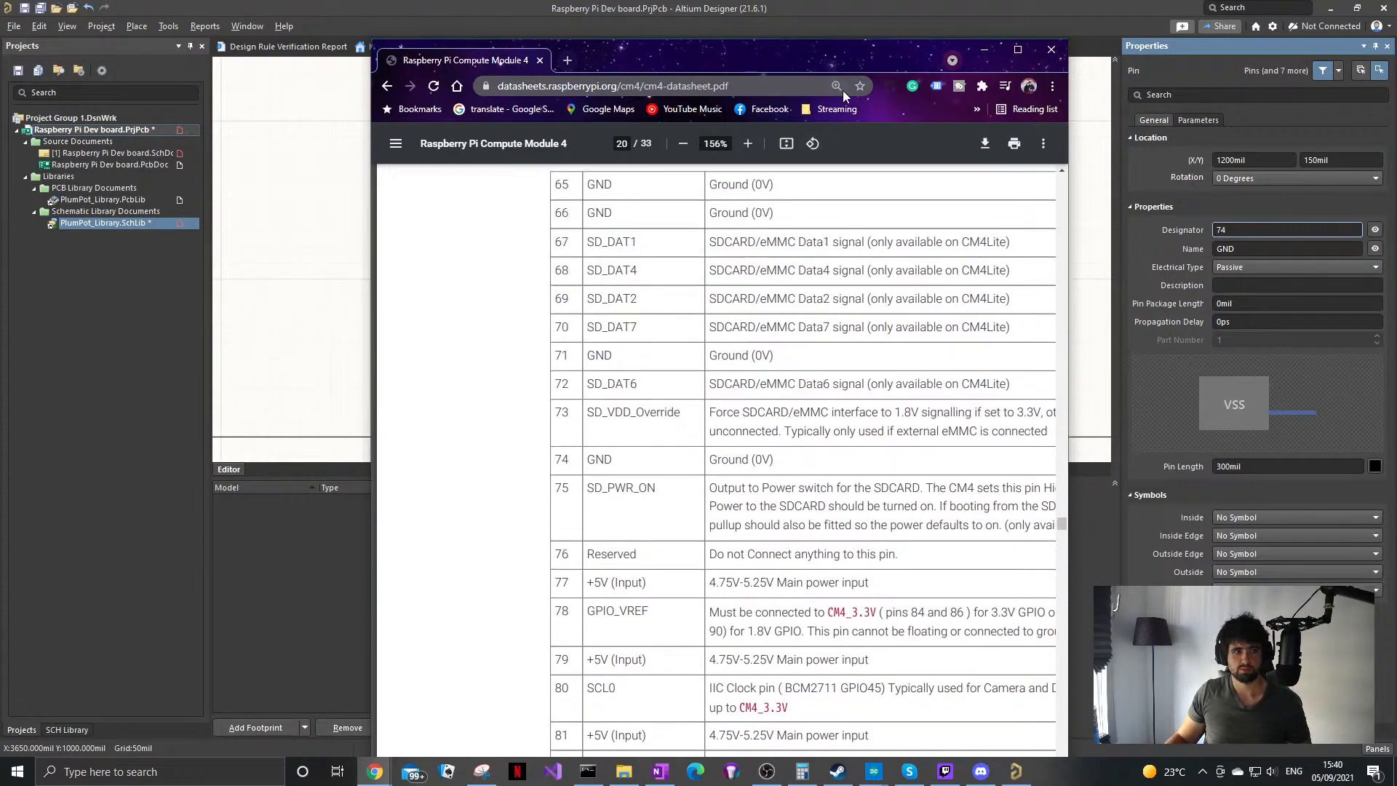
drag(844, 57, 1396, 109)
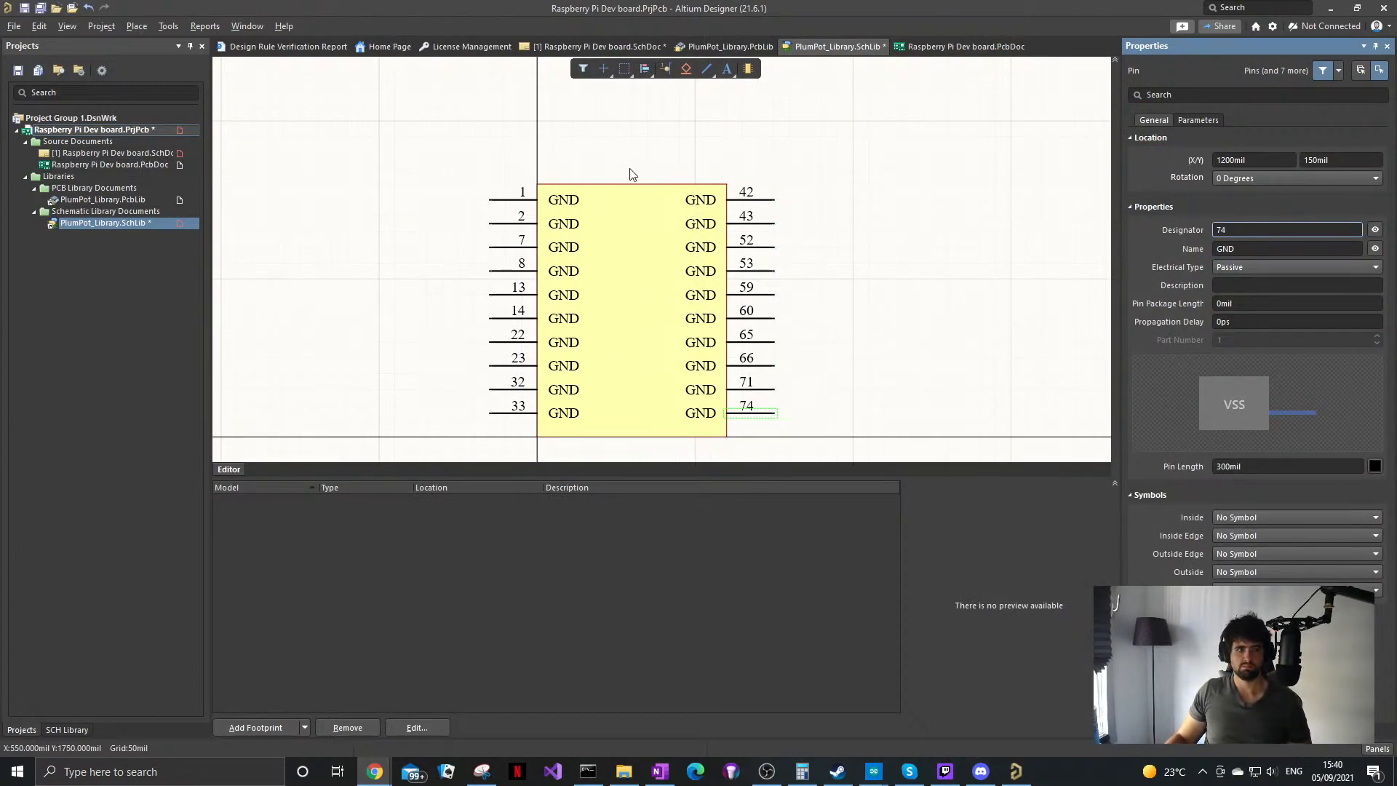
Step: Extend the symbol's rectangle upward and move the left-hand GND pins 1 to 33 up to its new top edge
click(655, 215)
scroll(689, 220, up, 1)
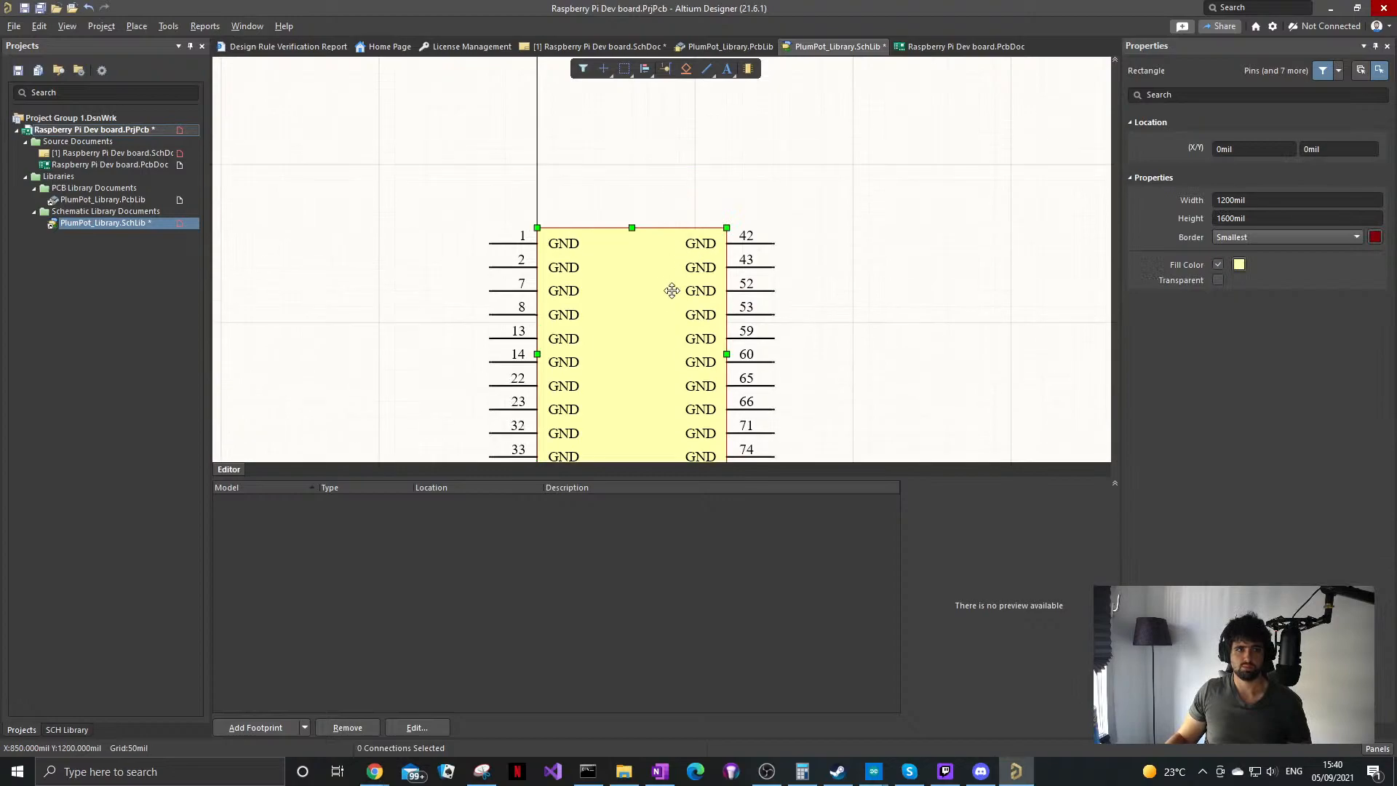
drag(727, 228, 727, 109)
click(490, 231)
ctrl+scroll(495, 222, down, 2)
drag(510, 206, 463, 446)
drag(494, 241, 490, 142)
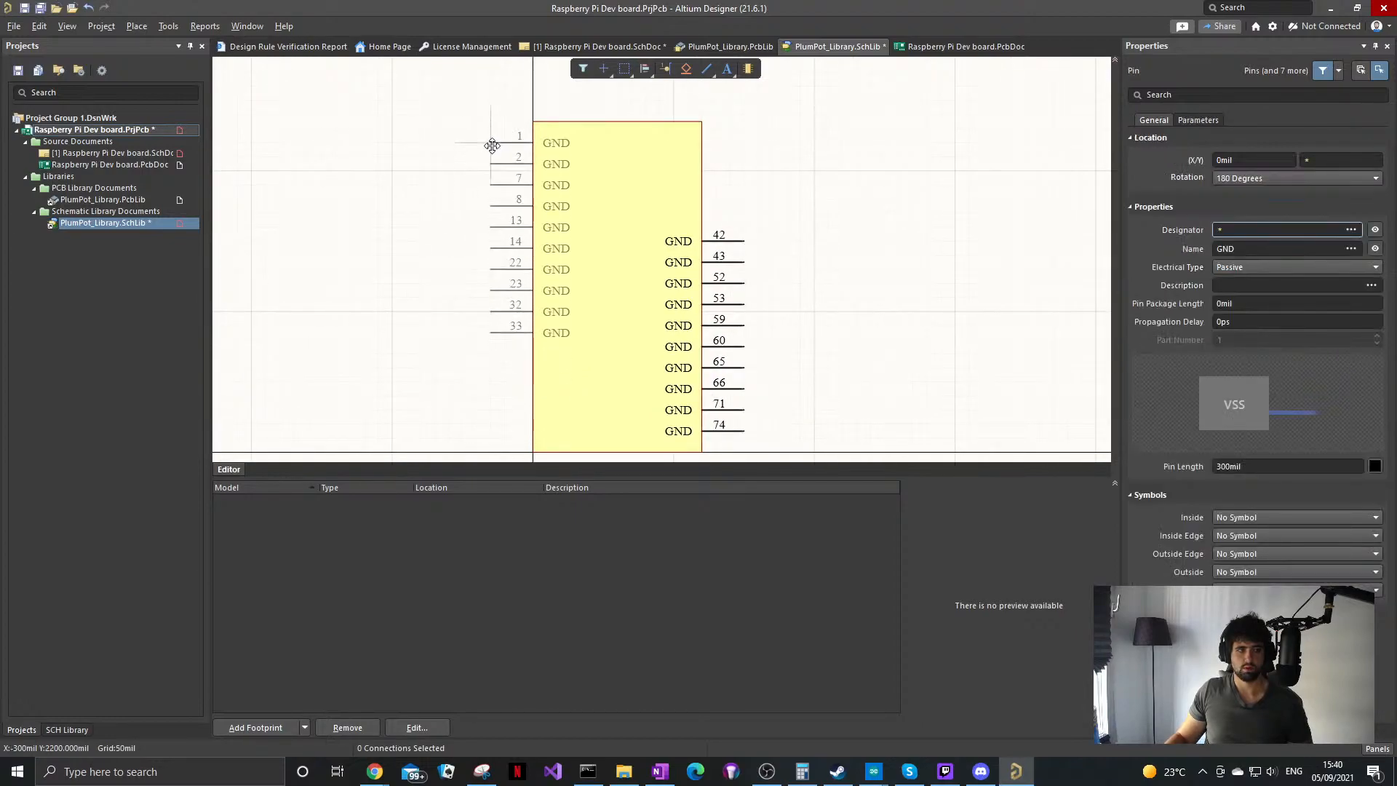
Step: Move GND pins 42 to 59 to the left side below pin 33, rotated outward, and shift pins 60 to 74 to the top of the right side
drag(780, 226, 716, 440)
drag(739, 238, 493, 395)
key(space)
key(space)
key(space)
key(space)
key(space)
key(space)
drag(787, 188, 496, 438)
key(space)
key(space)
mouse_move(771, 234)
mouse_down()
mouse_move(715, 336)
mouse_move(765, 238)
mouse_move(744, 225)
mouse_up()
click(886, 251)
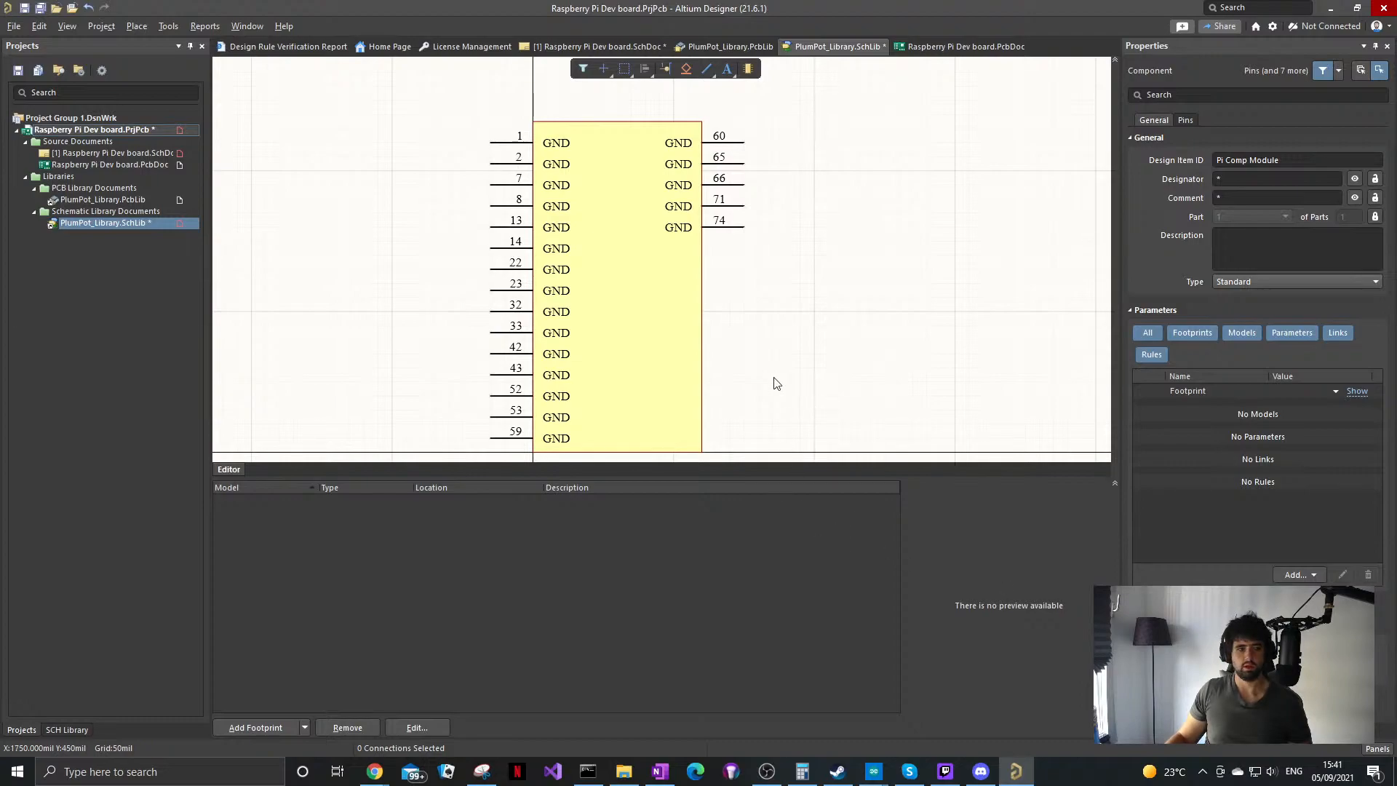
Step: Place a new GND pin below pin 74 on the right side and set its designator to 98
key(p)
key(p)
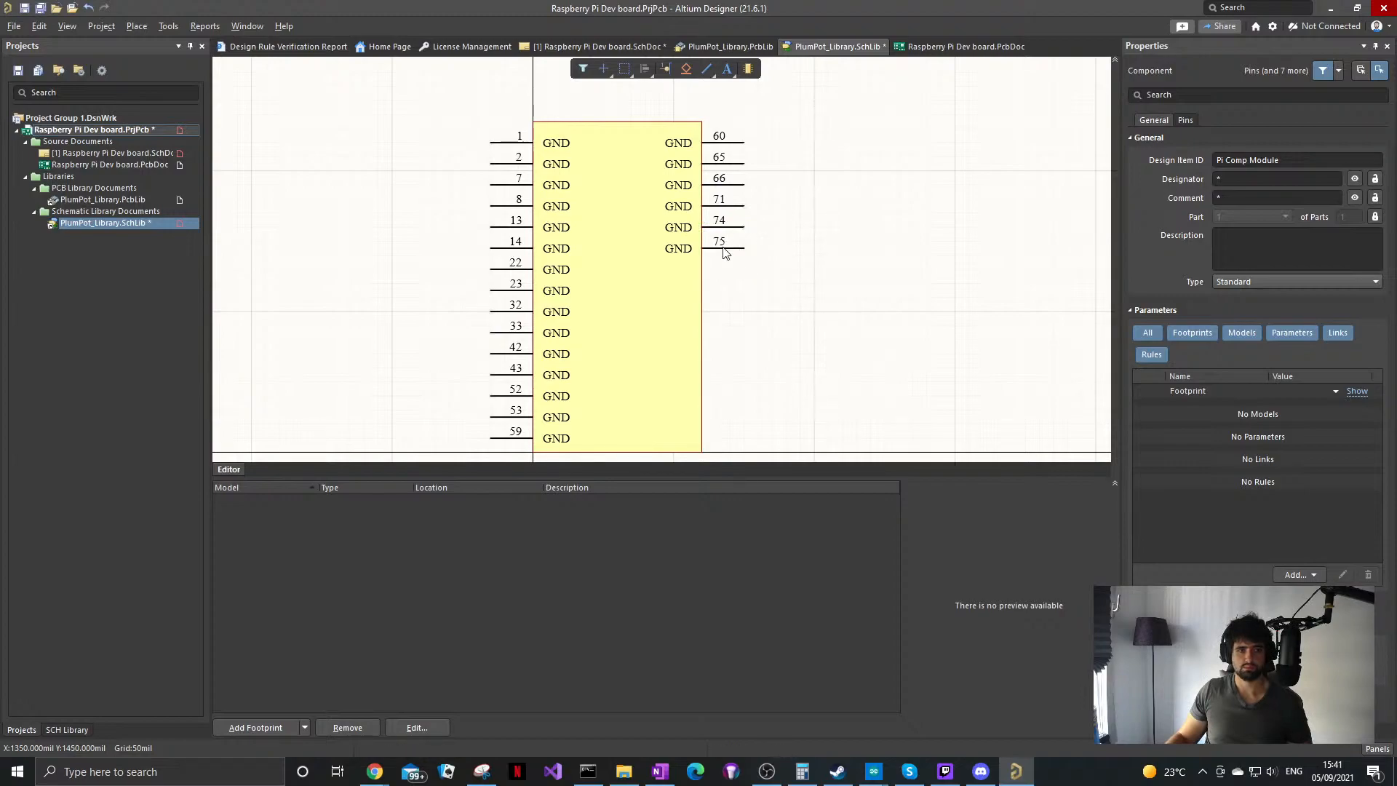
key(Tab)
click(1251, 230)
text(98)
key(Return)
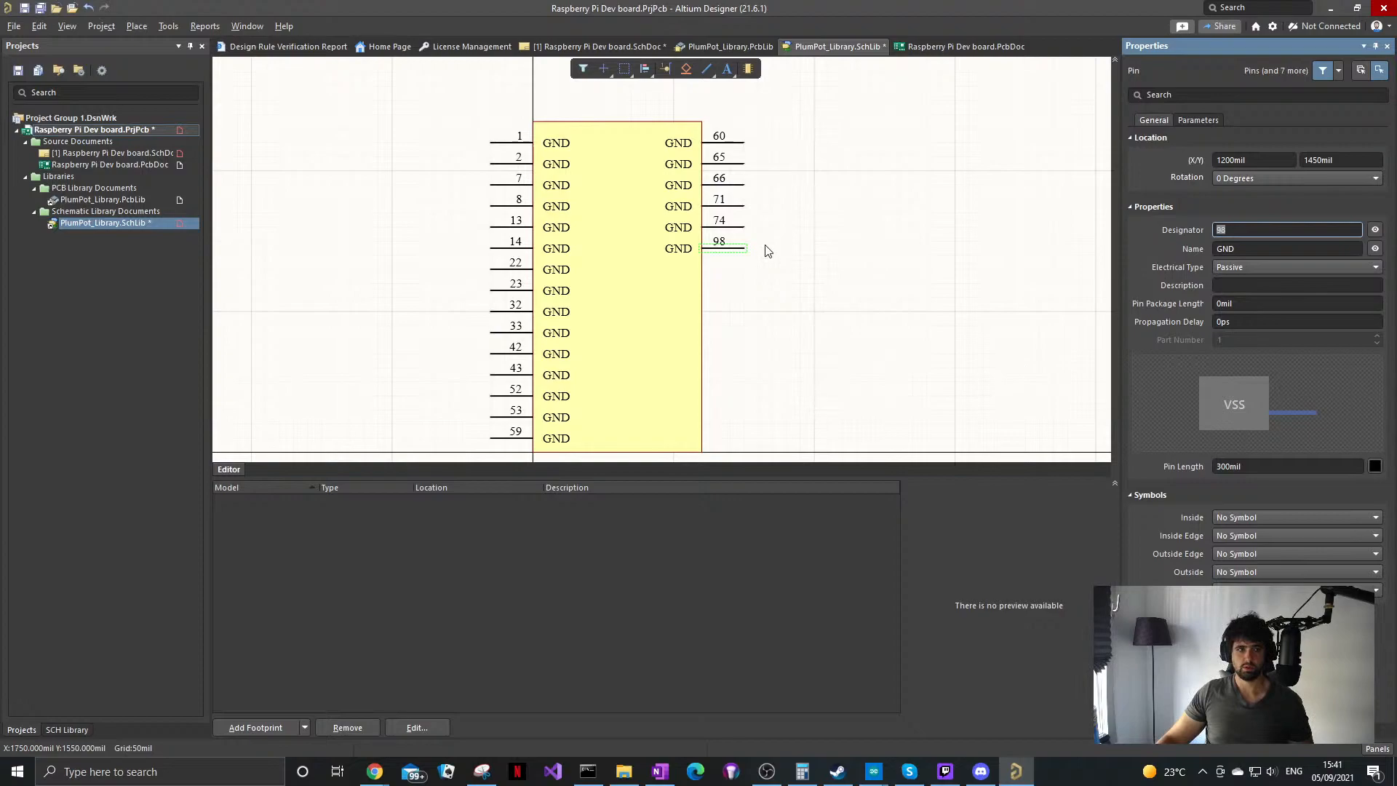
Step: Add a GND pin below pin 98 with designator 107 and duplicate it below as pin 108
click(742, 248)
click(742, 269)
key(Escape)
click(734, 269)
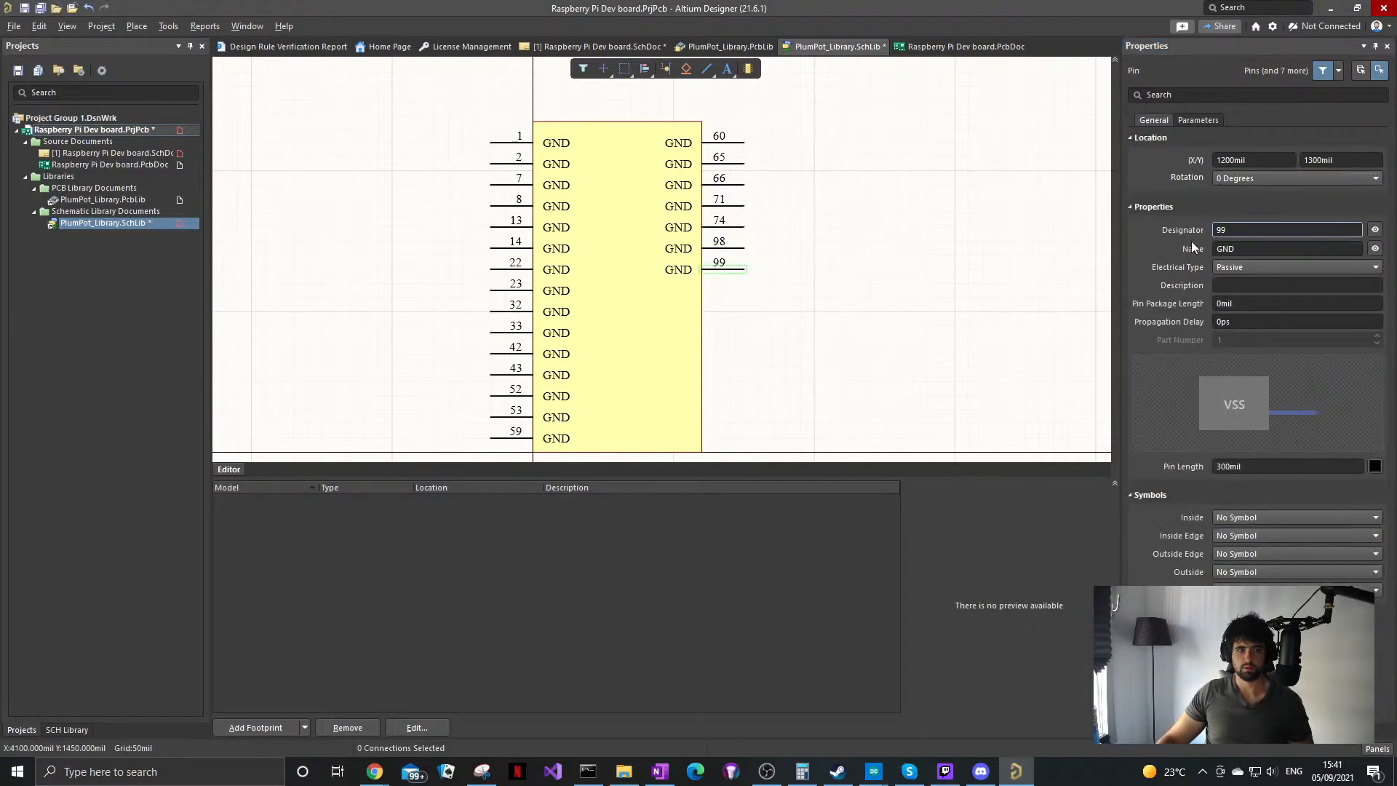
click(1236, 229)
text(107)
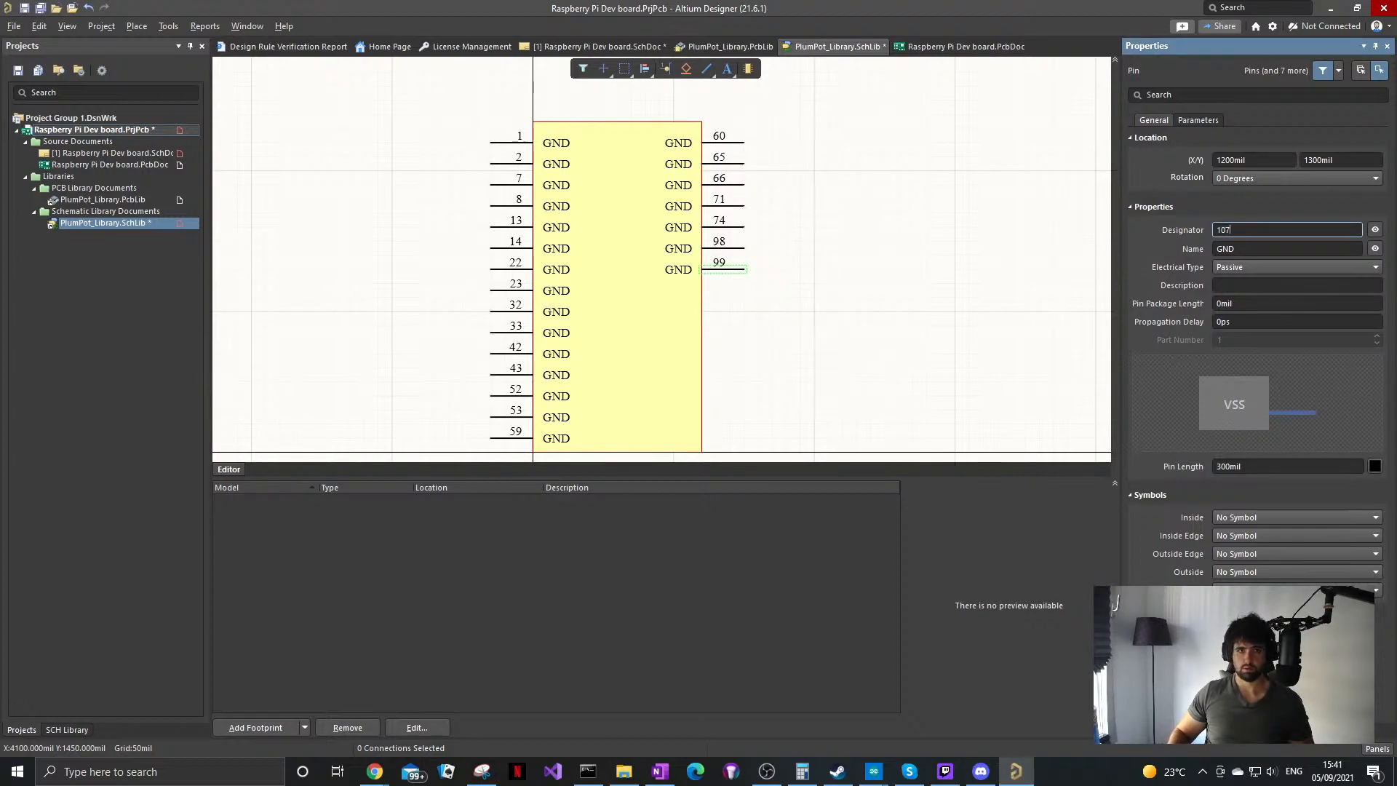
key(Return)
shift+drag(729, 268, 743, 291)
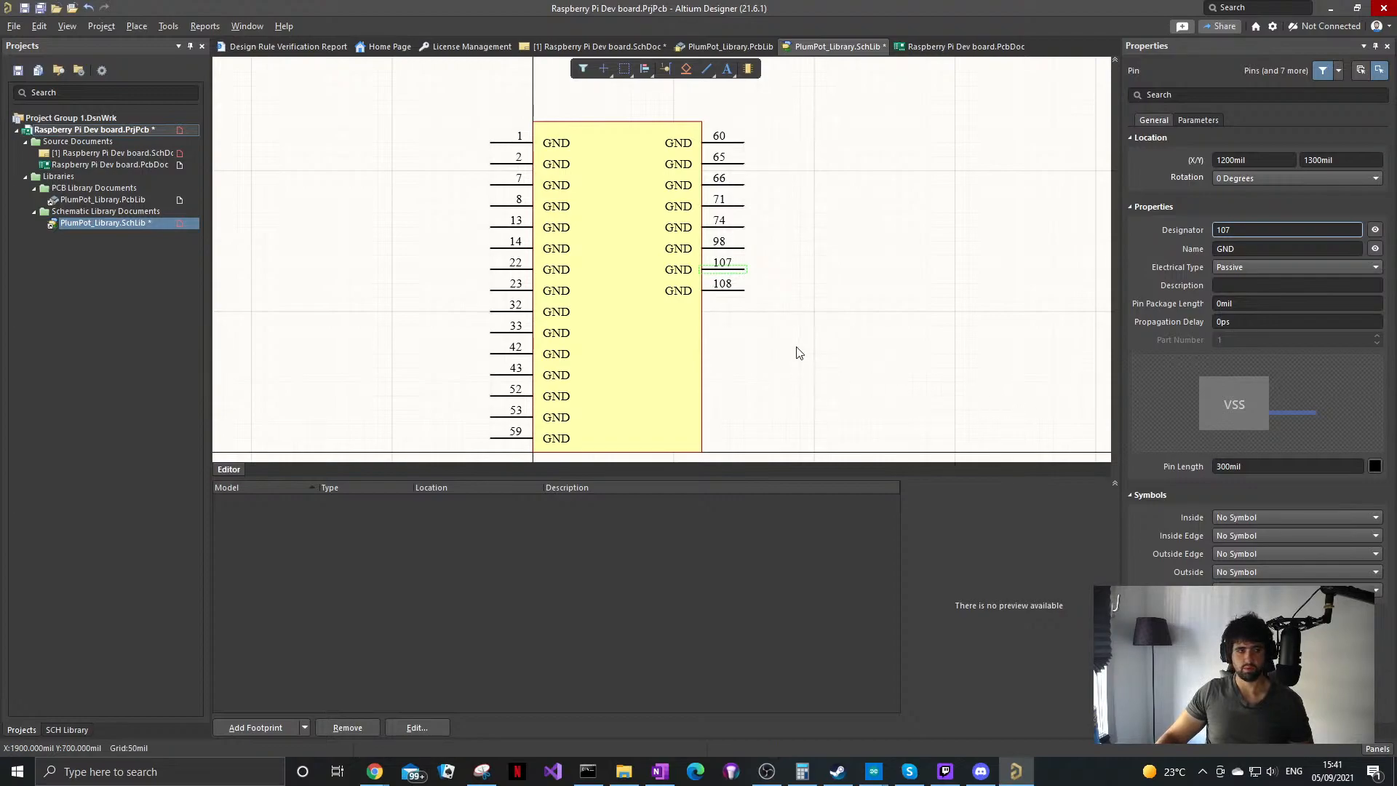
Step: Duplicate GND pin 108 below, set the copy's designator to 113, and duplicate that one below as pin 114
click(731, 291)
shift+drag(731, 291, 741, 314)
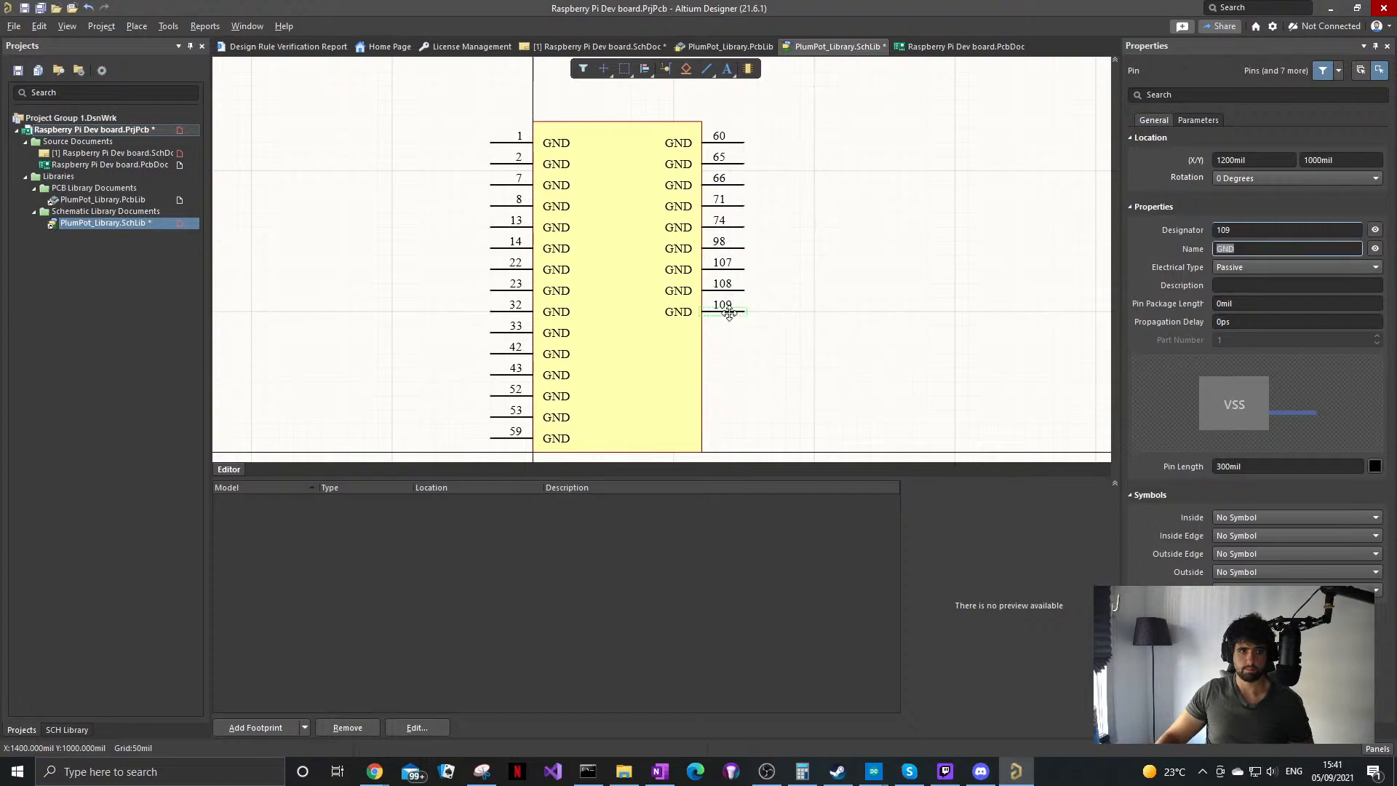
click(1235, 230)
text(113)
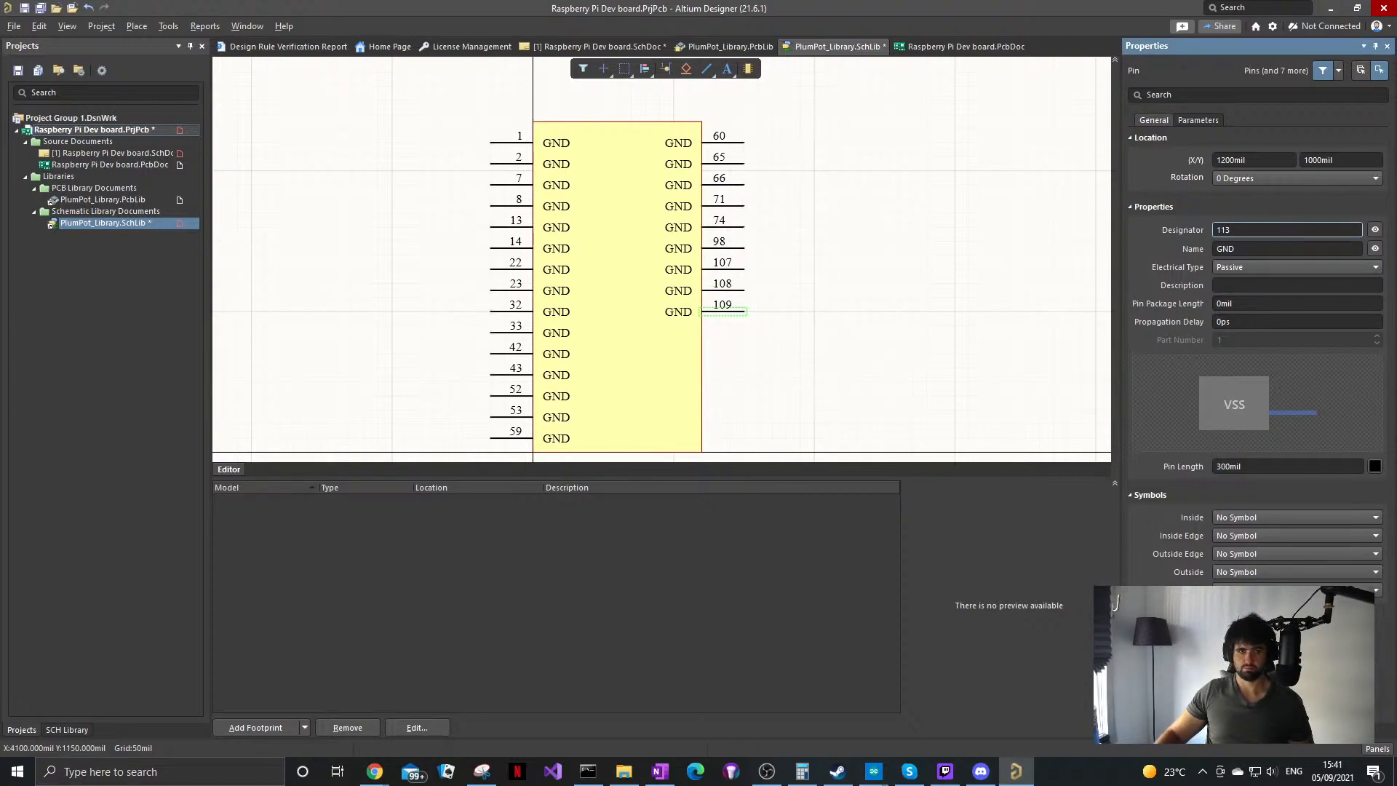
click(742, 332)
shift+drag(734, 313, 743, 334)
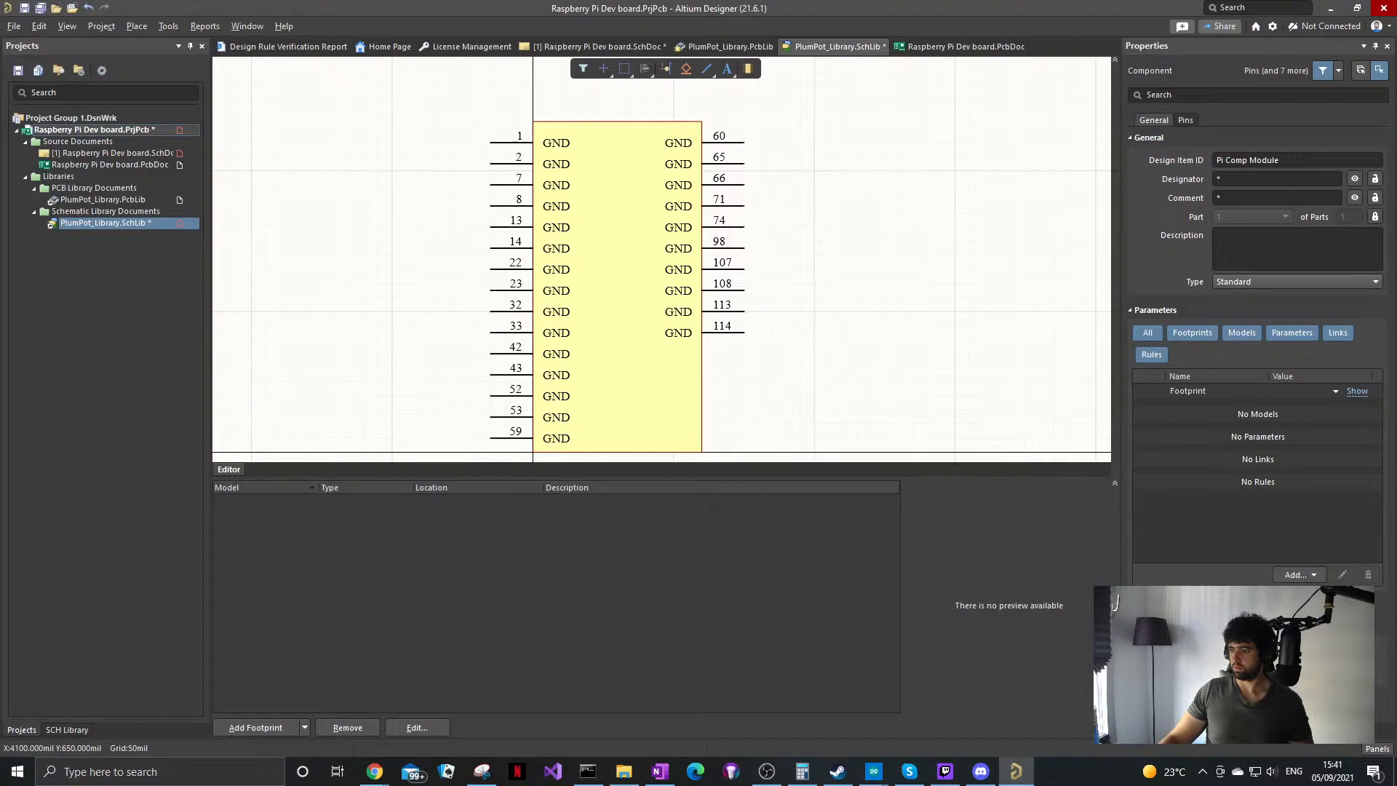
Step: Duplicate GND pin 114 below, set the copy's designator to 119, and duplicate that one below as pin 120
shift+drag(731, 339, 745, 355)
click(736, 352)
click(1235, 231)
key(BackSpace)
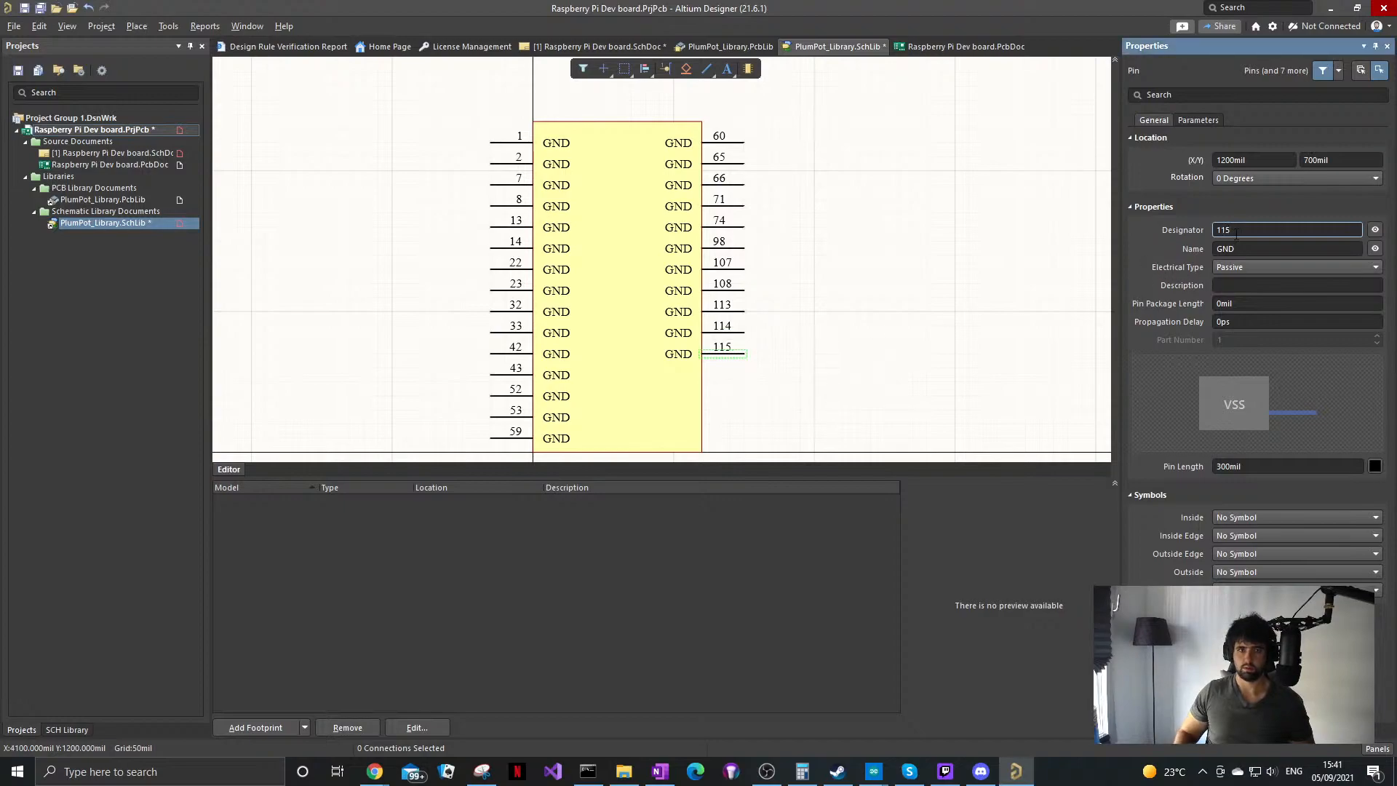
text(9)
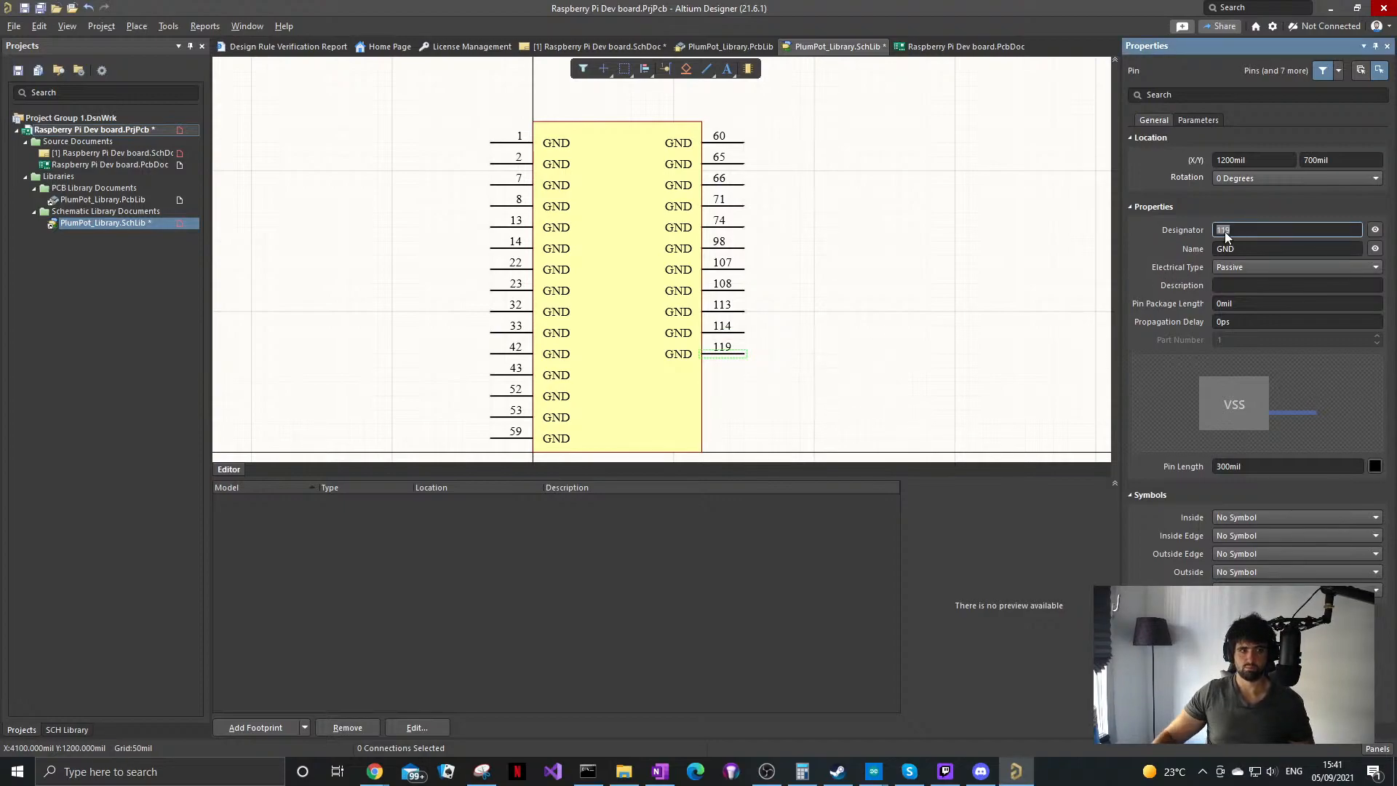
key(Return)
mouse_move(734, 353)
shift+mouse_down()
mouse_move(759, 383)
mouse_move(743, 375)
shift+mouse_up()
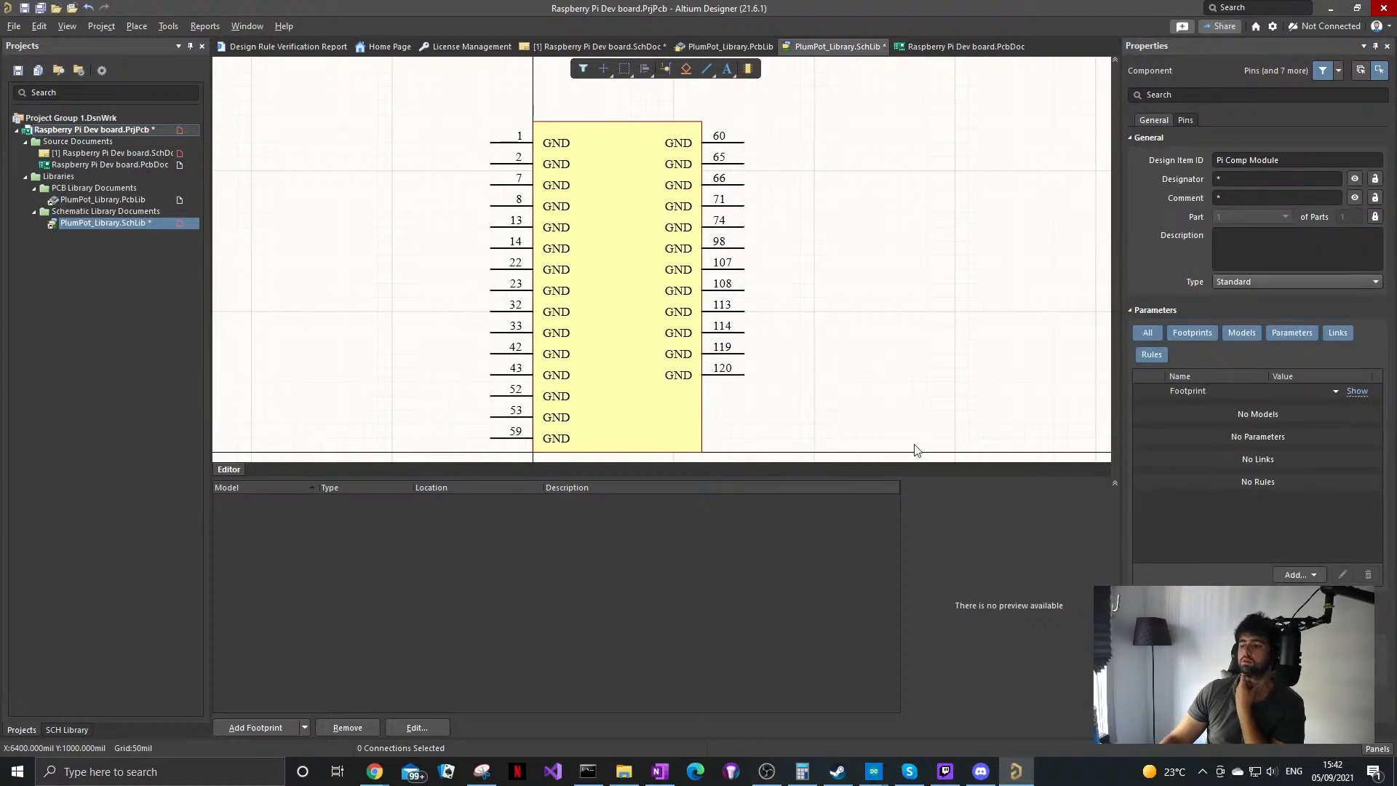
Step: Duplicate GND pin 120 below, set the copy's designator to 125, and duplicate that one below as pin 126
click(723, 371)
drag(742, 374, 739, 398)
double_click(1244, 230)
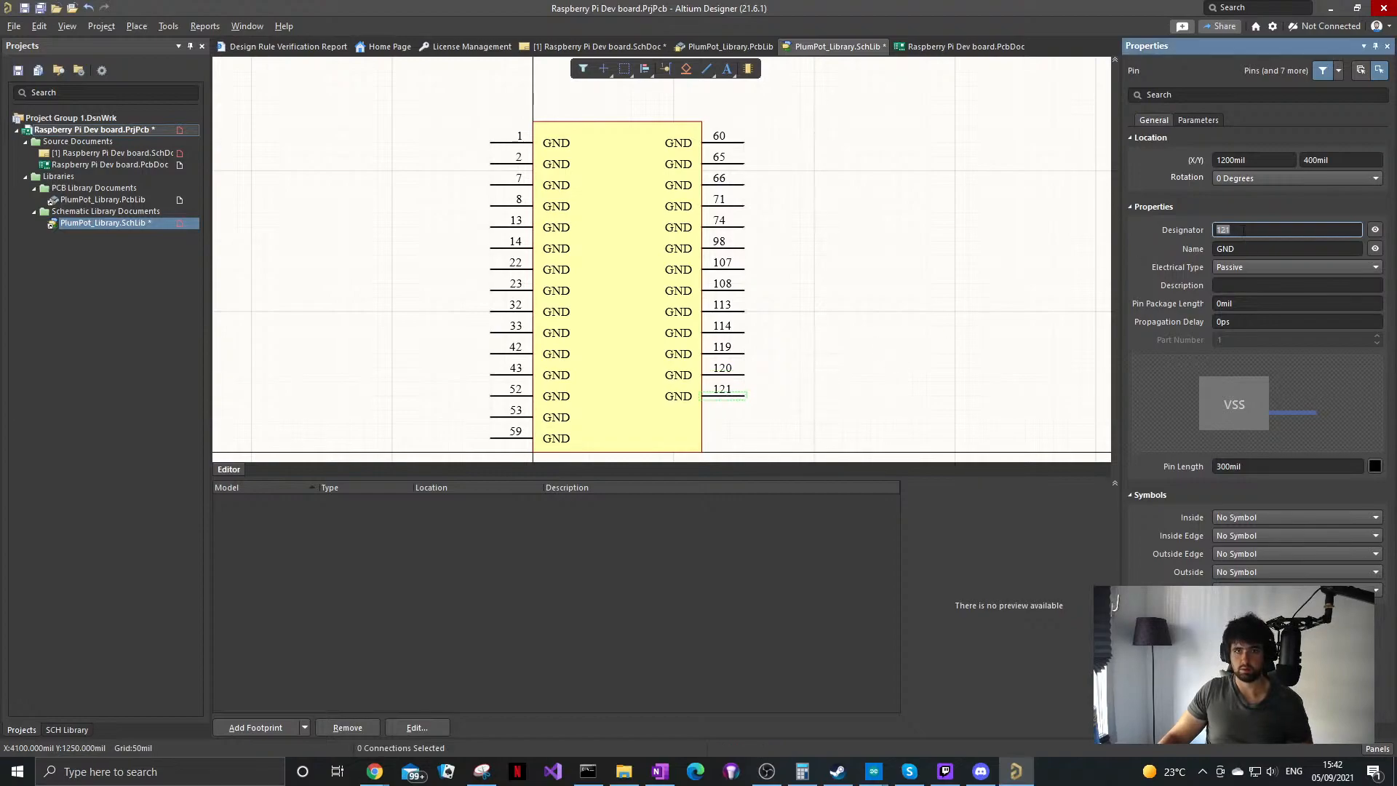
click(1243, 229)
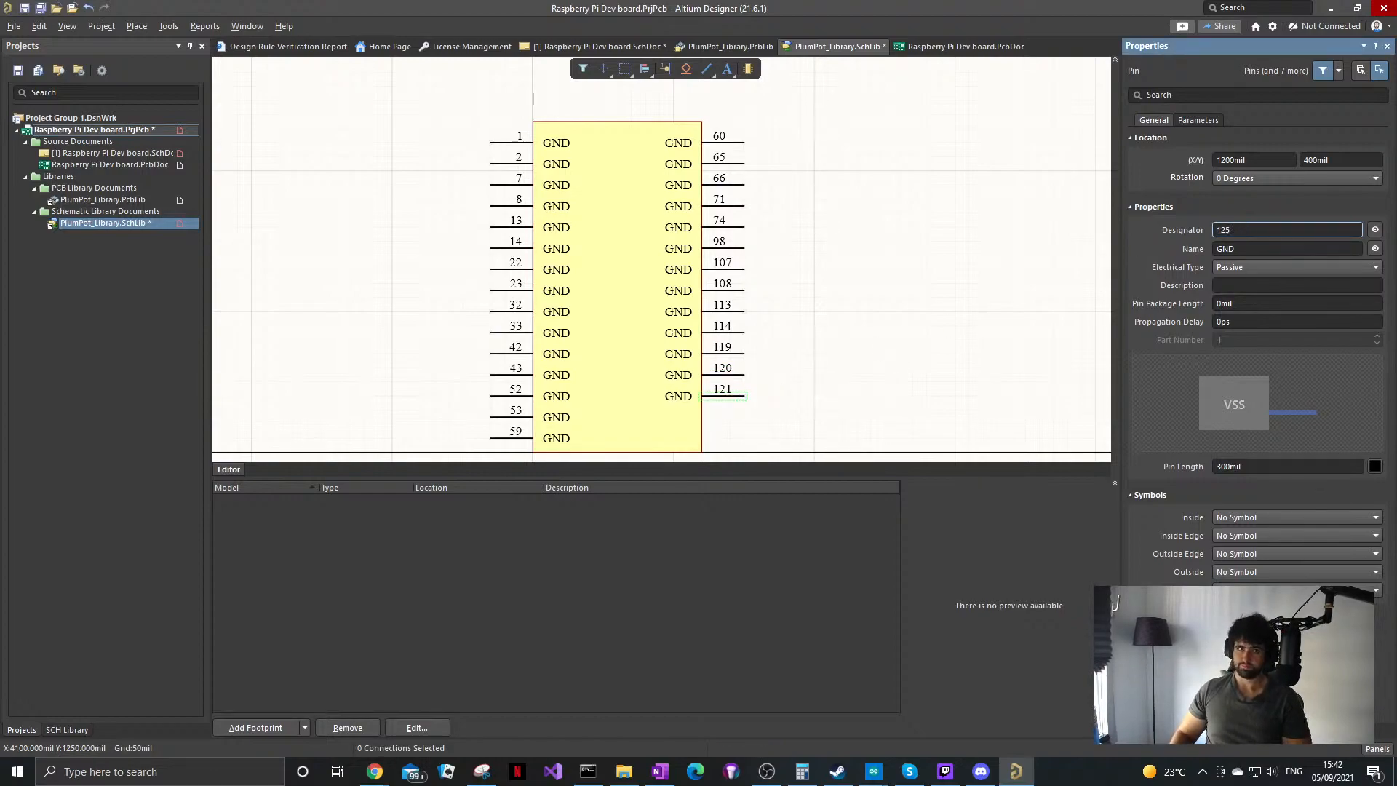
mouse_move(724, 401)
shift+mouse_down()
mouse_move(755, 424)
mouse_move(742, 418)
shift+mouse_up()
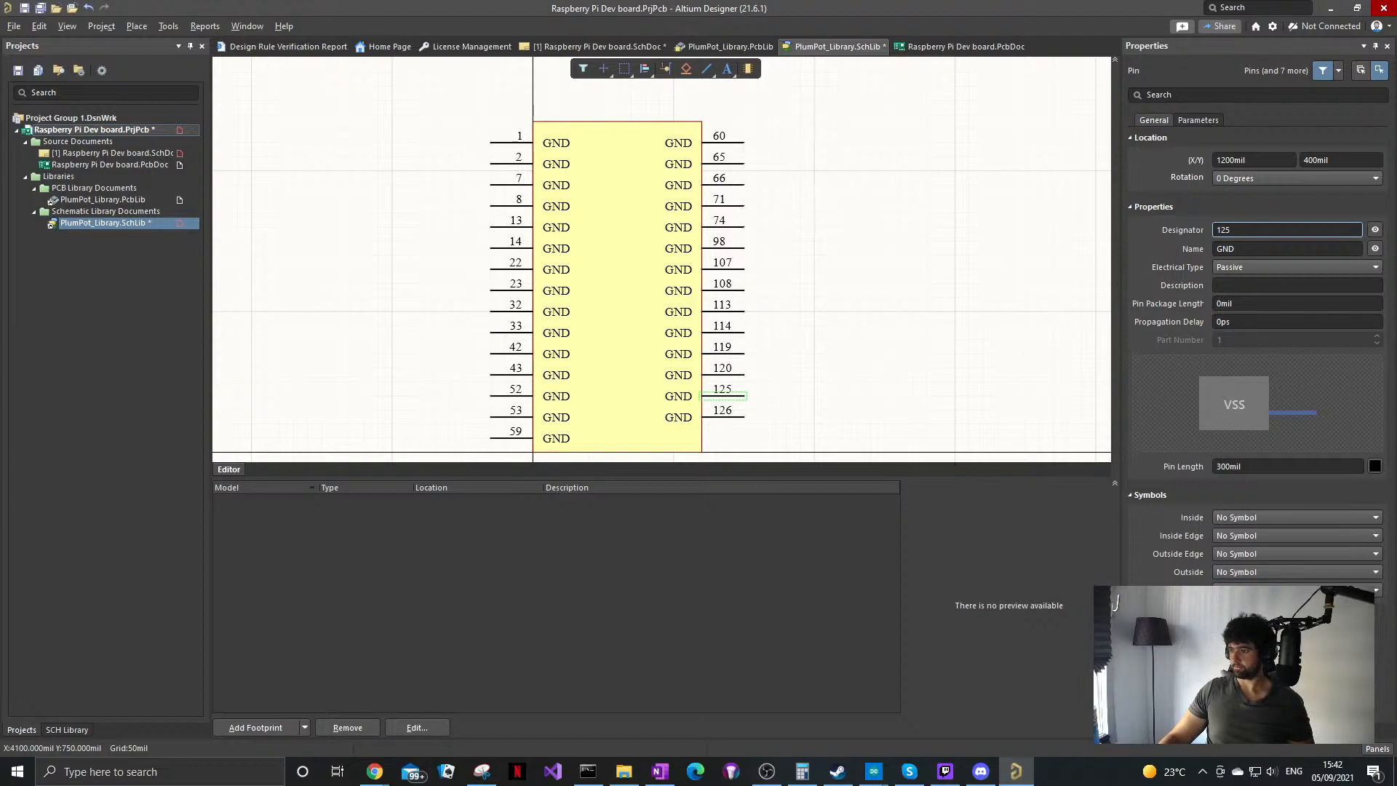
Step: Duplicate GND pin 126 below and set the copy's designator to 131
mouse_move(728, 416)
shift+mouse_down()
mouse_move(763, 433)
mouse_move(739, 439)
shift+mouse_up()
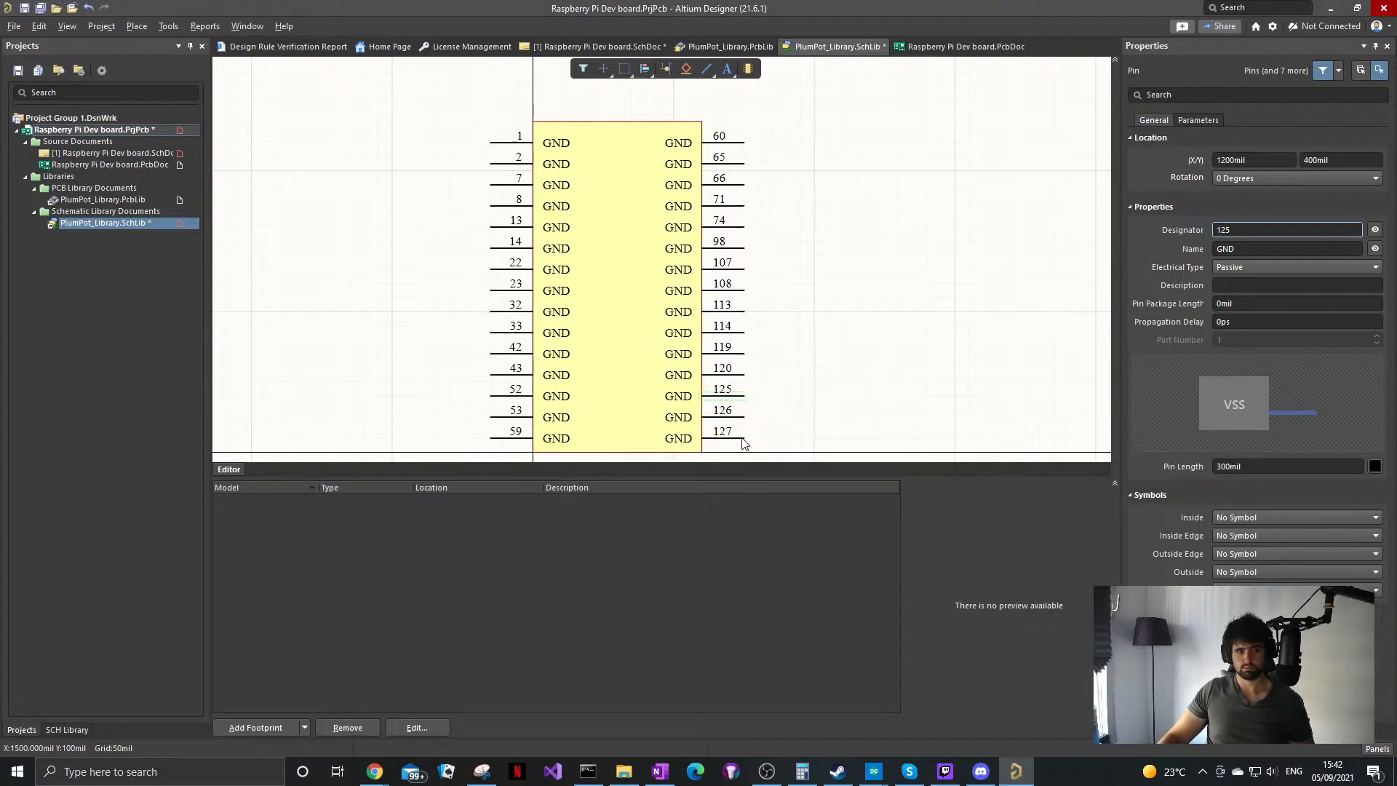
click(1252, 229)
text(131)
key(Return)
click(832, 162)
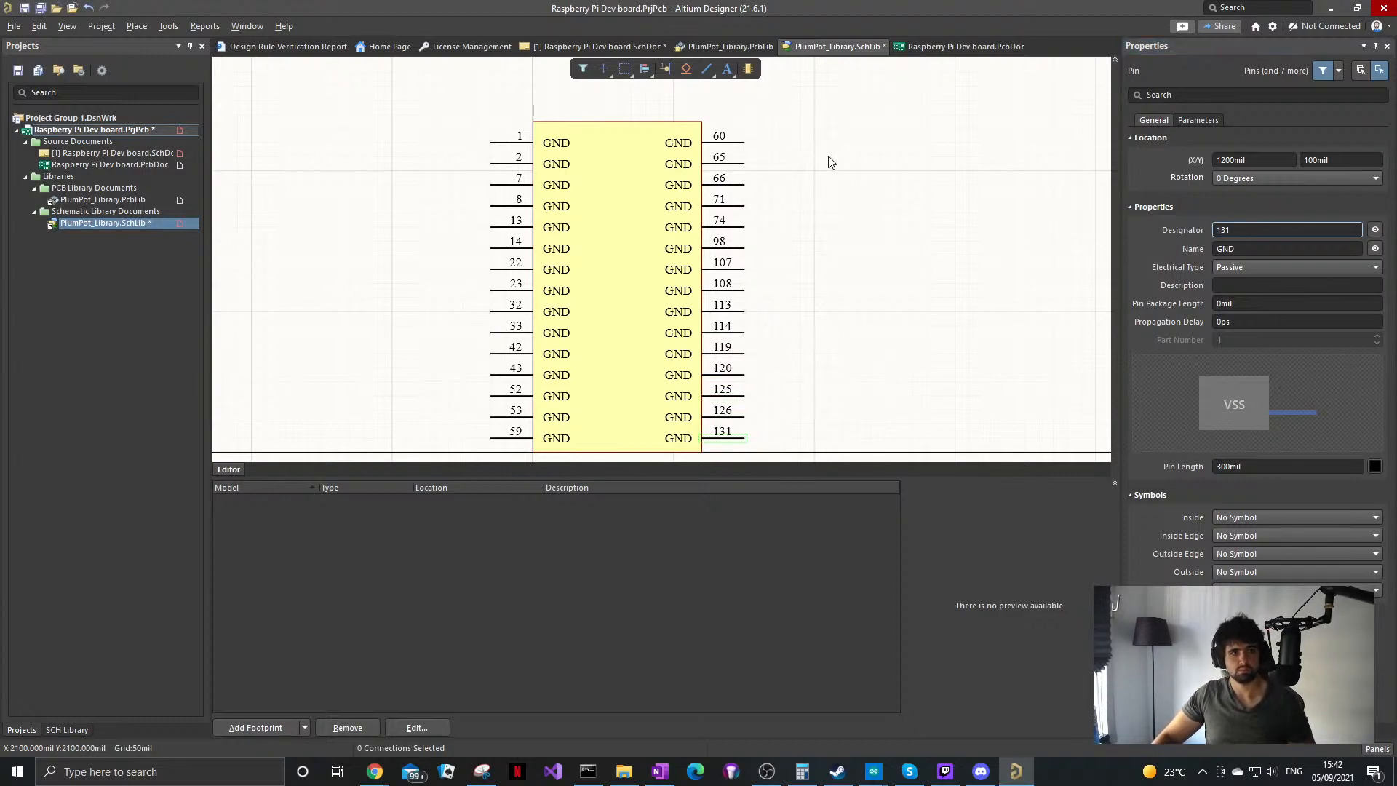
Step: Stretch the symbol body upward to a height of 3400 mil
ctrl+scroll(826, 148, down, 2)
click(719, 134)
ctrl+scroll(800, 145, down, 1)
scroll(801, 206, up, 1)
ctrl+scroll(779, 254, up, 2)
drag(784, 259, 785, 114)
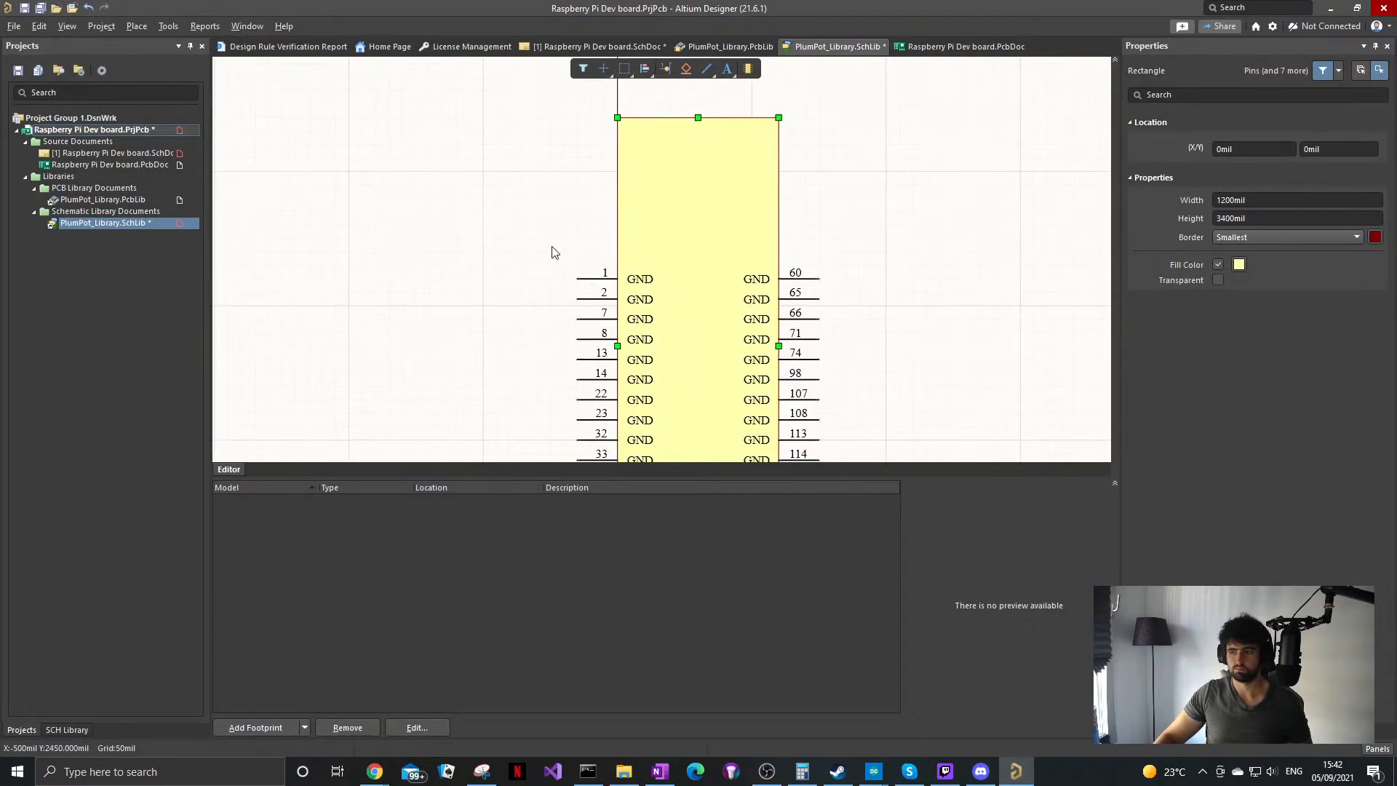
Step: Move the left column of GND pins, 1 to 59, up to the upper end of the symbol body
scroll(575, 182, down, 1)
ctrl+scroll(616, 175, down, 1)
ctrl+scroll(615, 174, down, 1)
scroll(614, 150, down, 1)
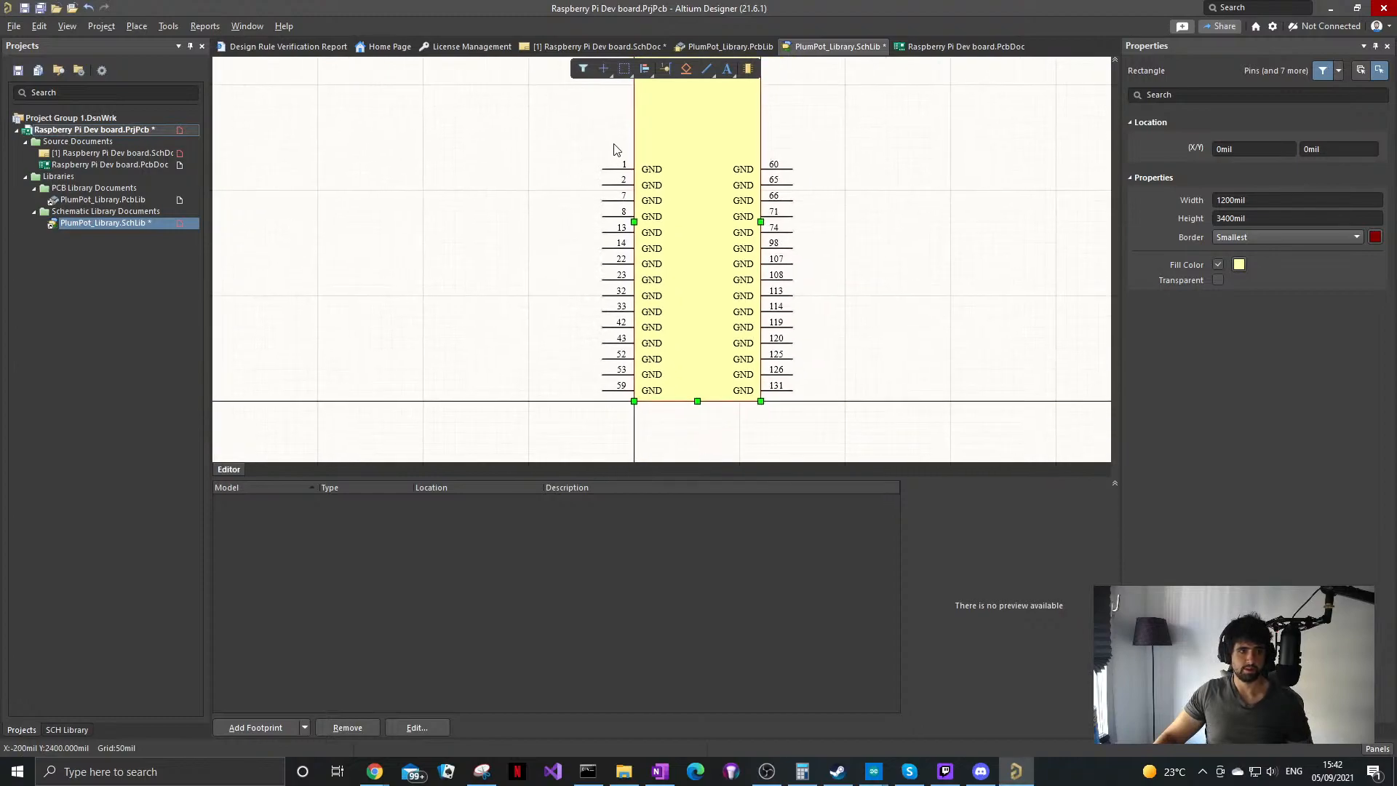
drag(586, 388, 584, 393)
ctrl+scroll(612, 207, down, 1)
right_drag(612, 206, 583, 304)
ctrl+scroll(582, 304, up, 2)
drag(601, 283, 601, 149)
Step: Move GND pins 60 to 107 from the right side to the left side below pin 59, flipped horizontally
ctrl+scroll(880, 281, down, 1)
right_drag(880, 281, 898, 195)
drag(887, 174, 639, 393)
key(x)
drag(890, 258, 832, 97)
key(x)
shift+click(662, 446)
click(660, 453)
click(651, 443)
key(x)
Step: Move the remaining right-side GND pins, 108 to 131, up to the upper end of the symbol body
scroll(808, 240, up, 1)
ctrl+scroll(851, 251, down, 1)
drag(858, 262, 820, 377)
drag(820, 307, 830, 125)
click(858, 286)
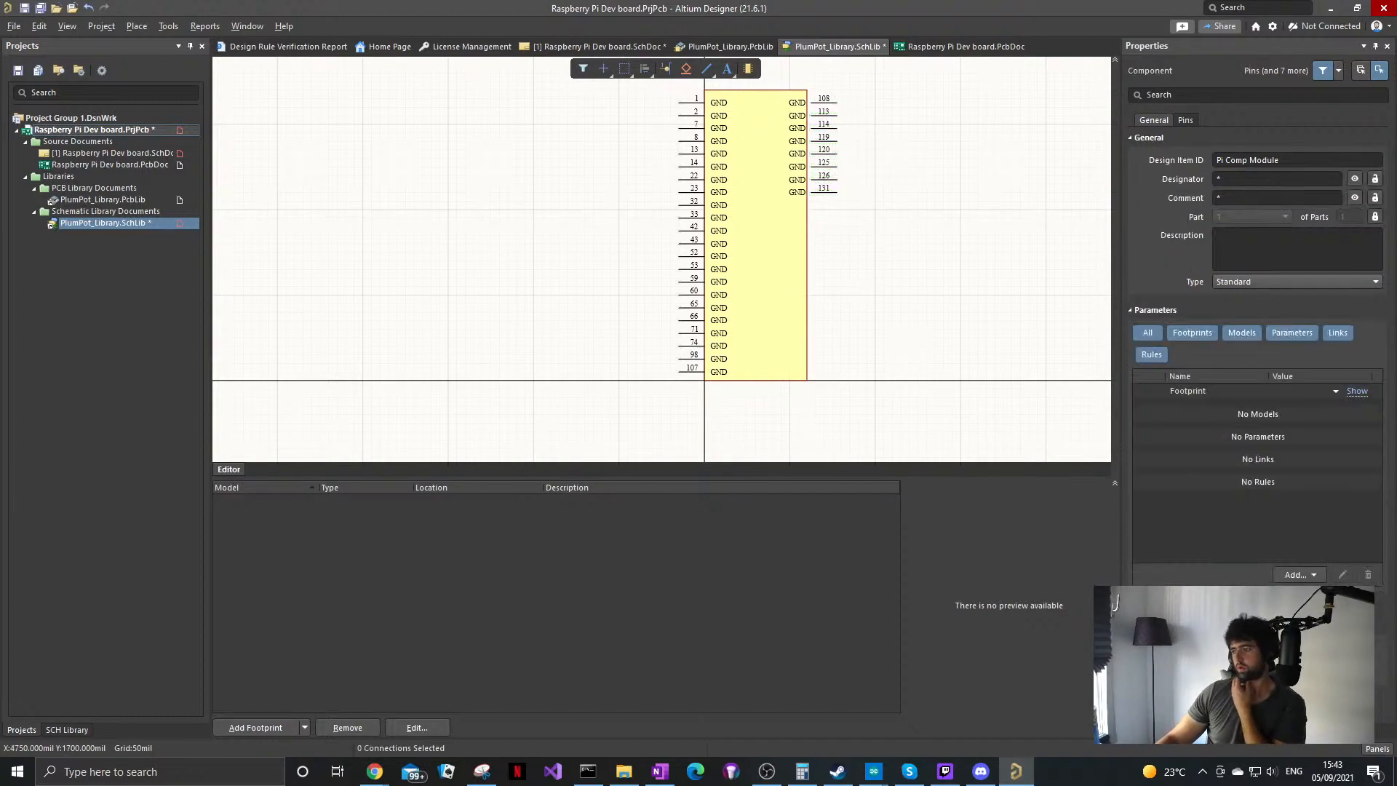
scroll(824, 221, up, 1)
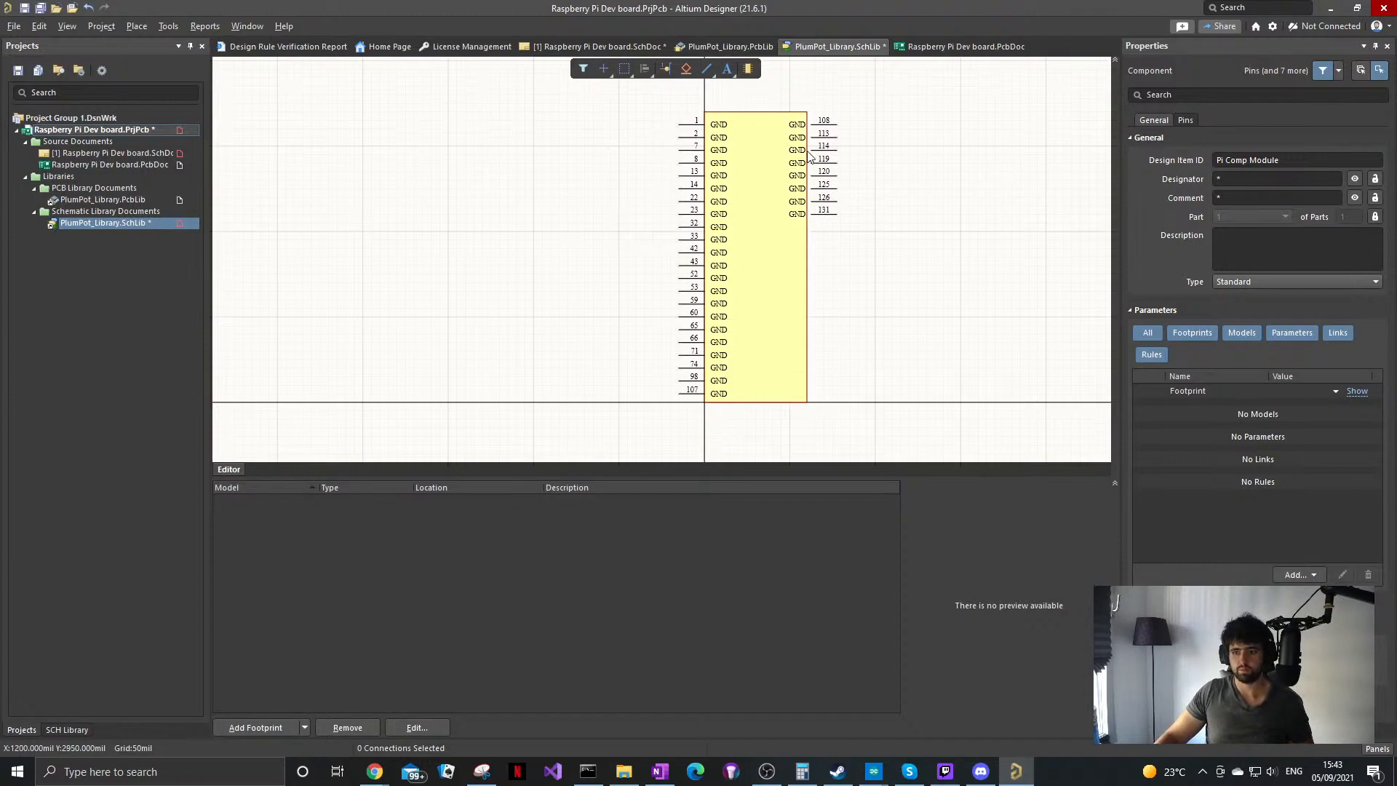
Step: Place GND pin 132 below pin 131 and duplicate it below as pin 133 against the body's right edge
key(p)
key(p)
click(837, 226)
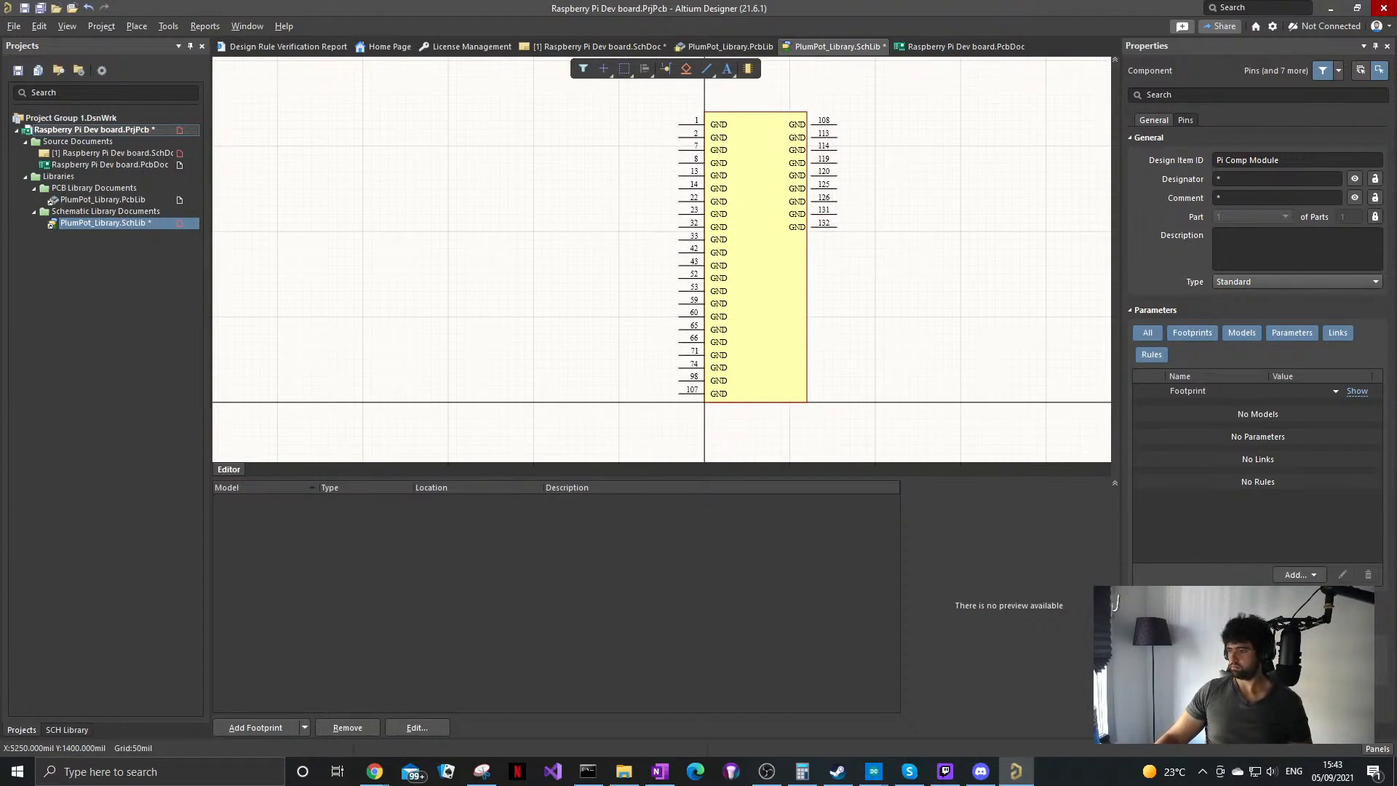
click(828, 226)
mouse_move(828, 227)
shift+mouse_down()
mouse_move(837, 243)
mouse_move(795, 219)
mouse_move(806, 225)
shift+mouse_up()
click(864, 274)
ctrl+scroll(849, 257, up, 3)
scroll(810, 228, up, 1)
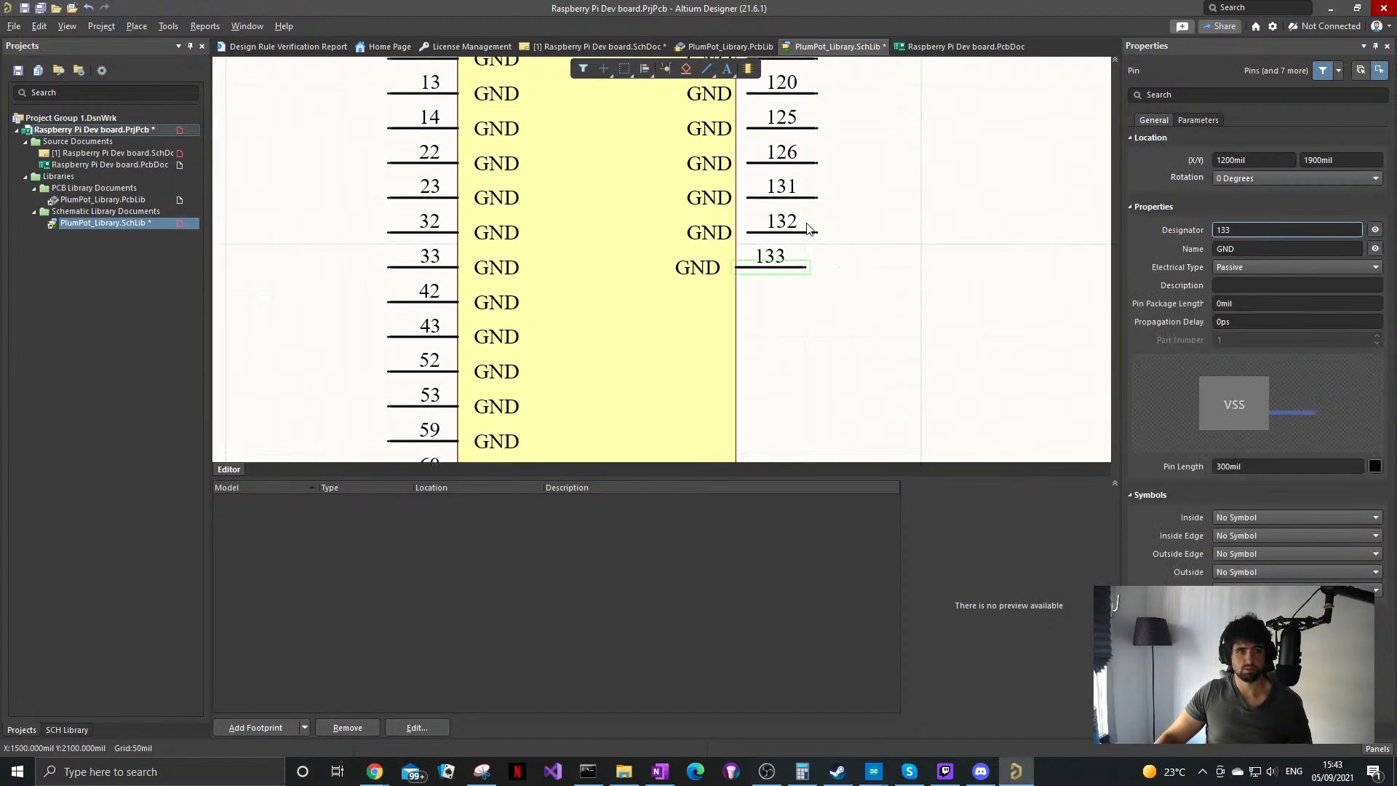
Step: Move GND pins 108 to 132 against the body's right edge at X 1200 mil, in line with pin 133
scroll(810, 228, up, 2)
click(800, 310)
ctrl+scroll(902, 288, down, 1)
right_drag(903, 288, 874, 405)
drag(851, 169, 797, 417)
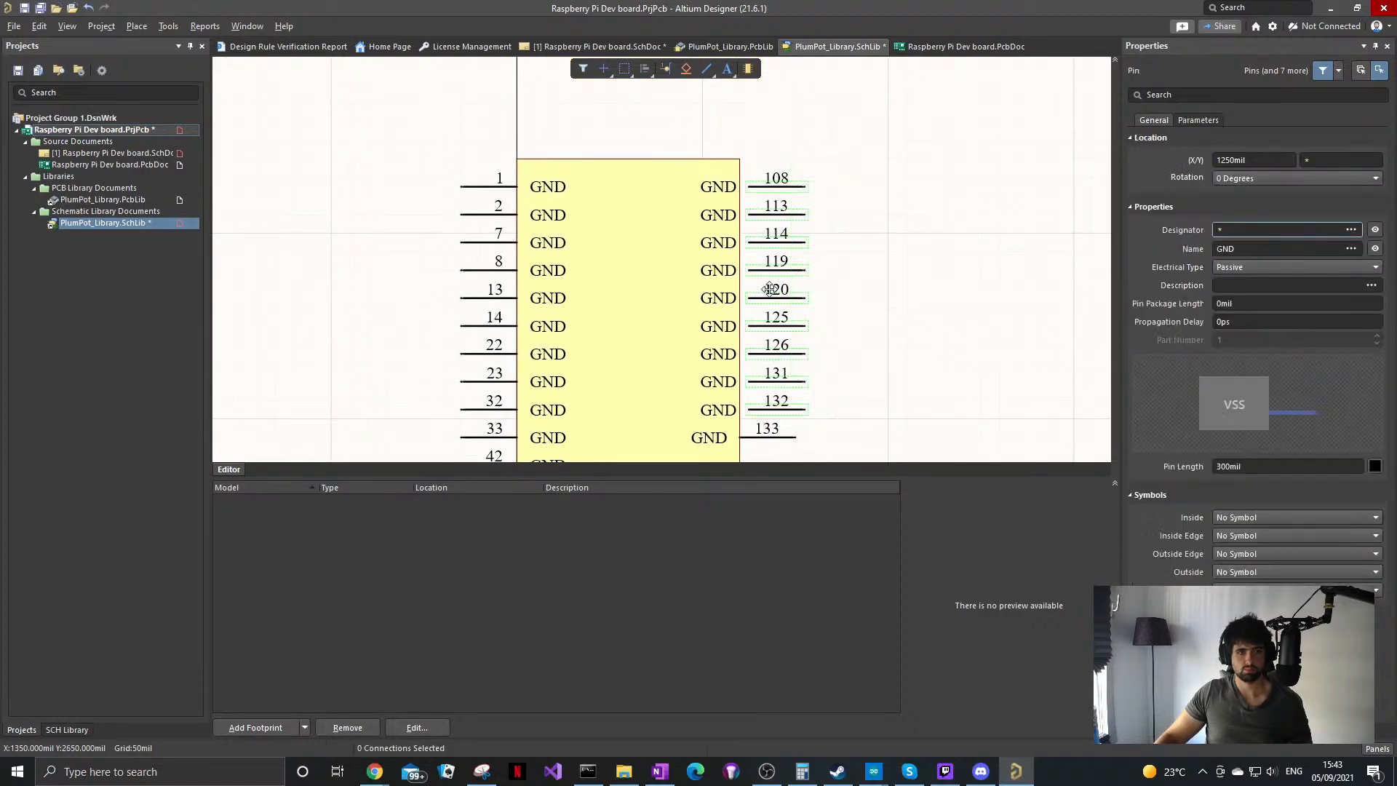
drag(804, 187, 793, 191)
scroll(829, 342, down, 2)
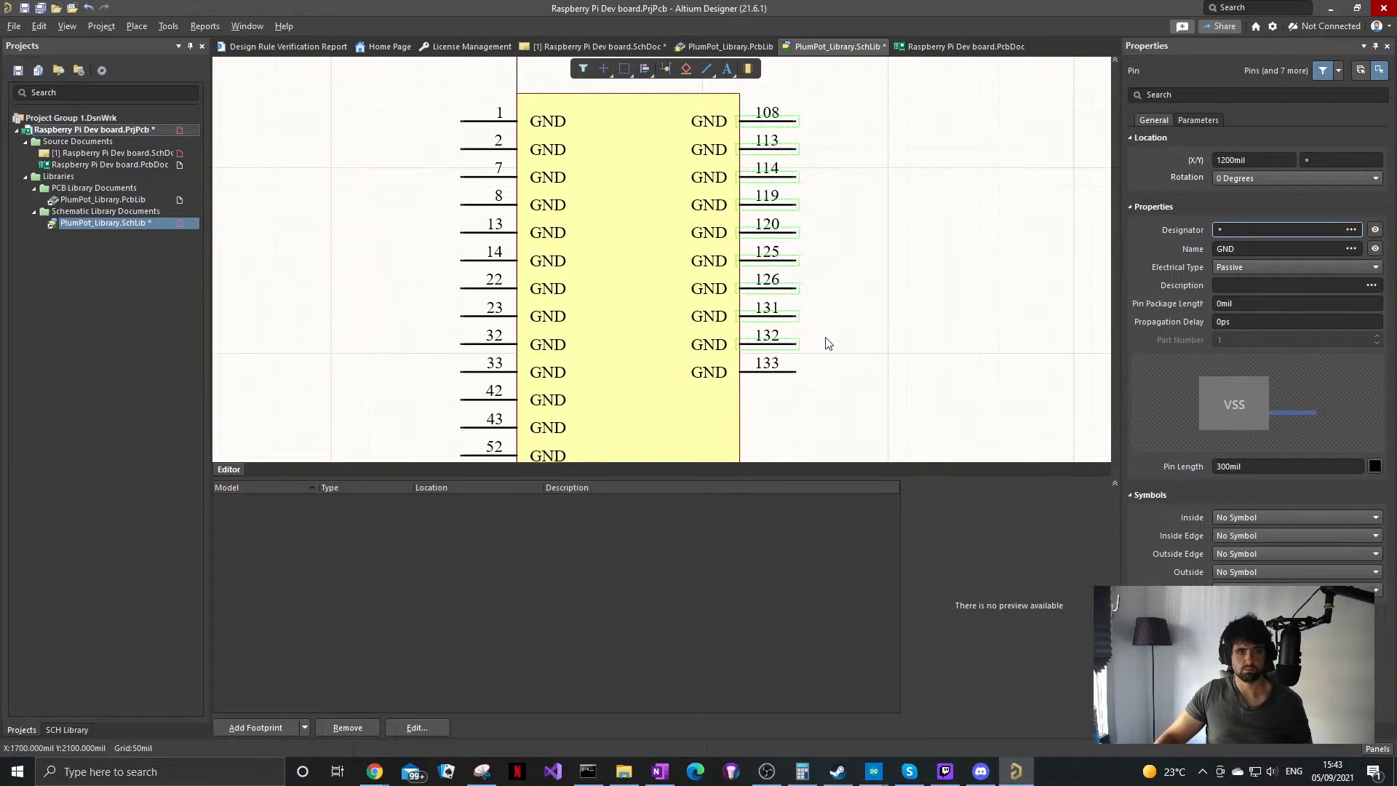
scroll(782, 379, down, 1)
ctrl+scroll(808, 335, up, 1)
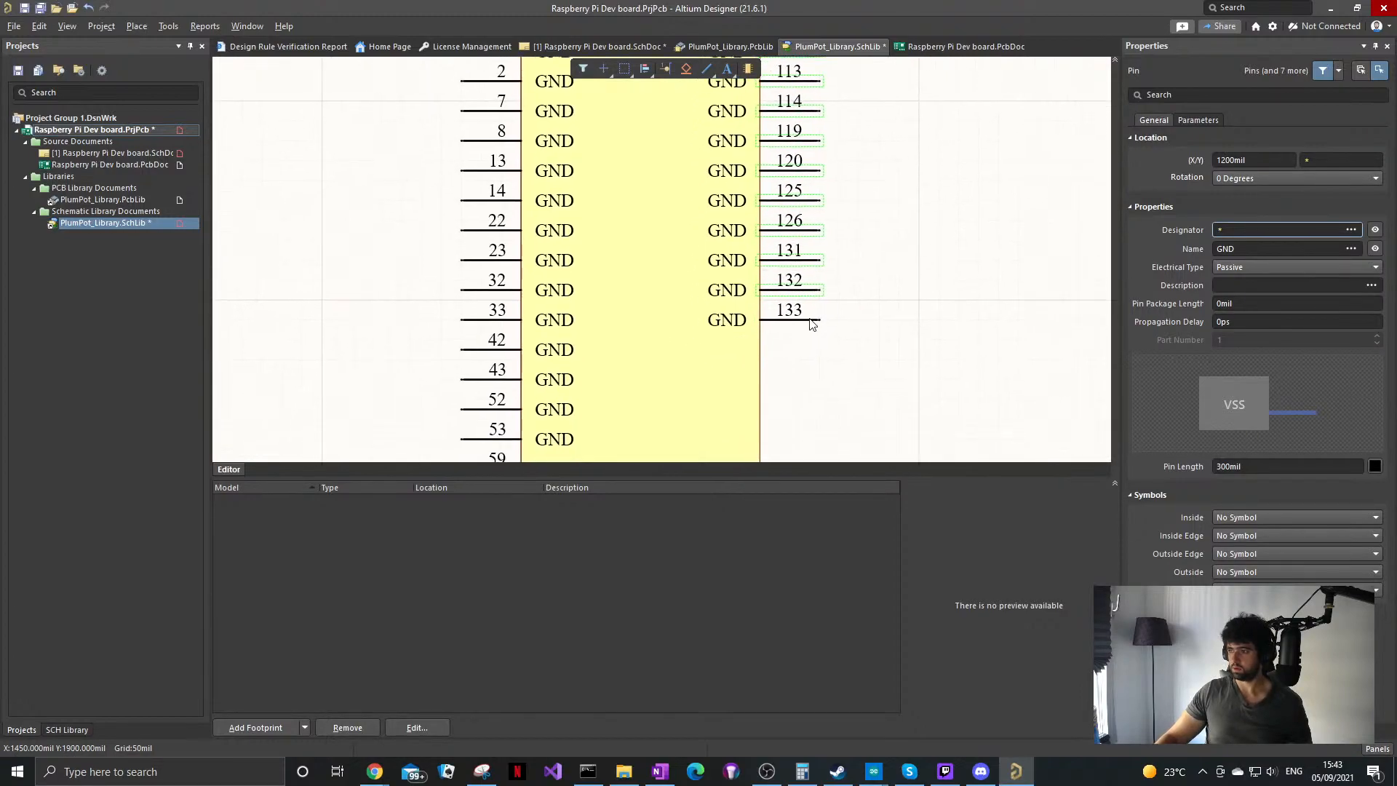
Step: Set the designator of GND pin 133 to 137 and duplicate the pin below as pin 138
click(793, 333)
click(792, 321)
click(1235, 230)
key(BackSpace)
text(7)
key(Return)
click(809, 320)
key(ctrl+c)
key(ctrl+v)
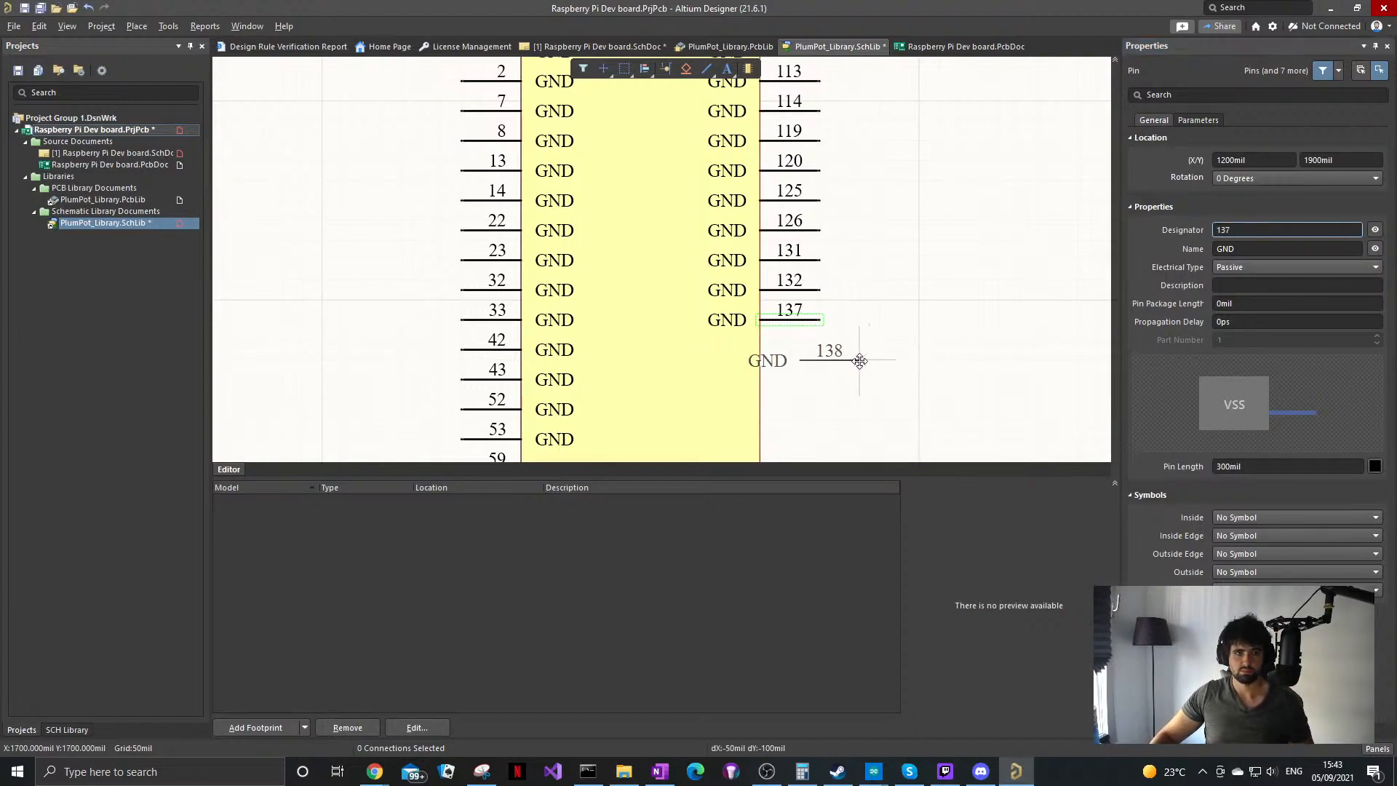
click(820, 350)
click(901, 349)
ctrl+scroll(902, 359, down, 1)
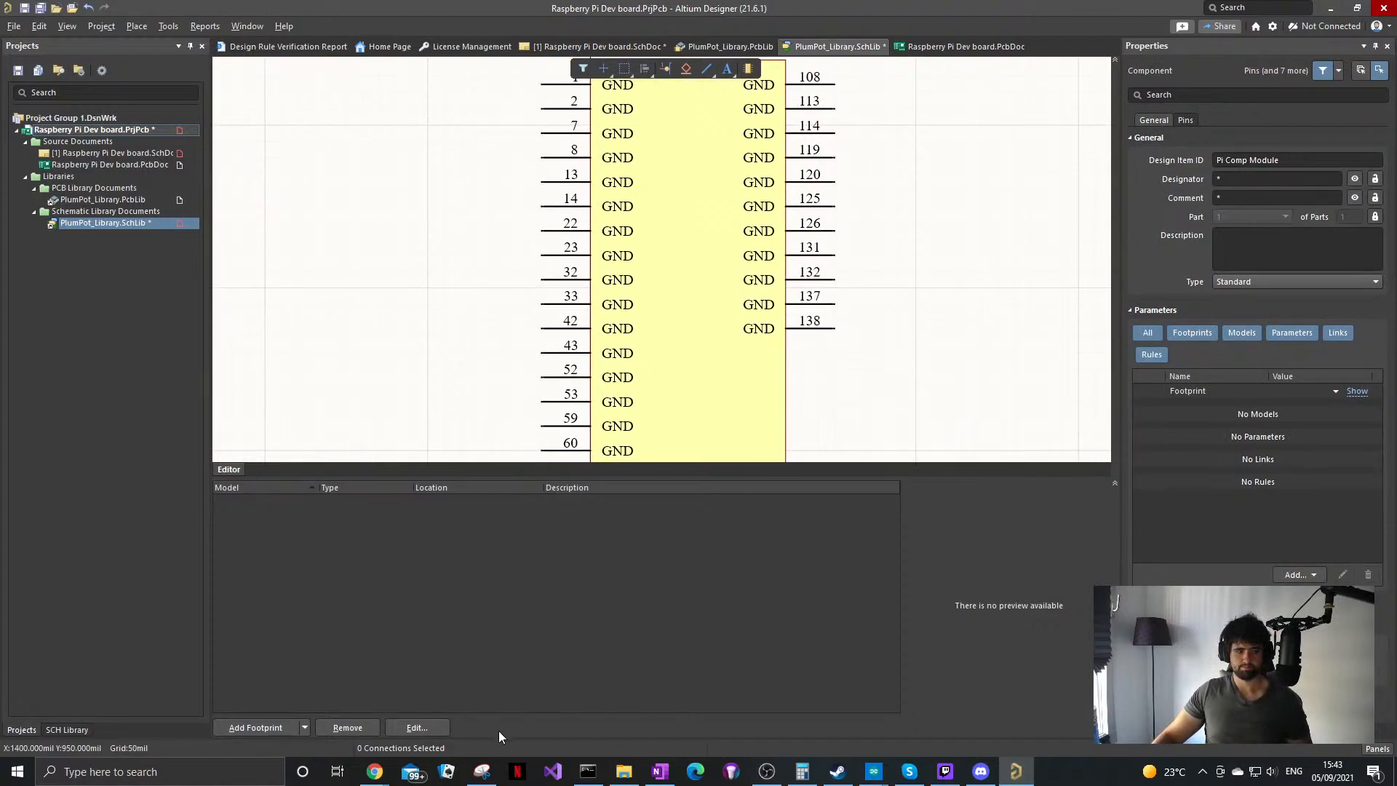
Step: Switch to Chrome and close the window with the PCF8575 Arduino project page
mouse_move(382, 776)
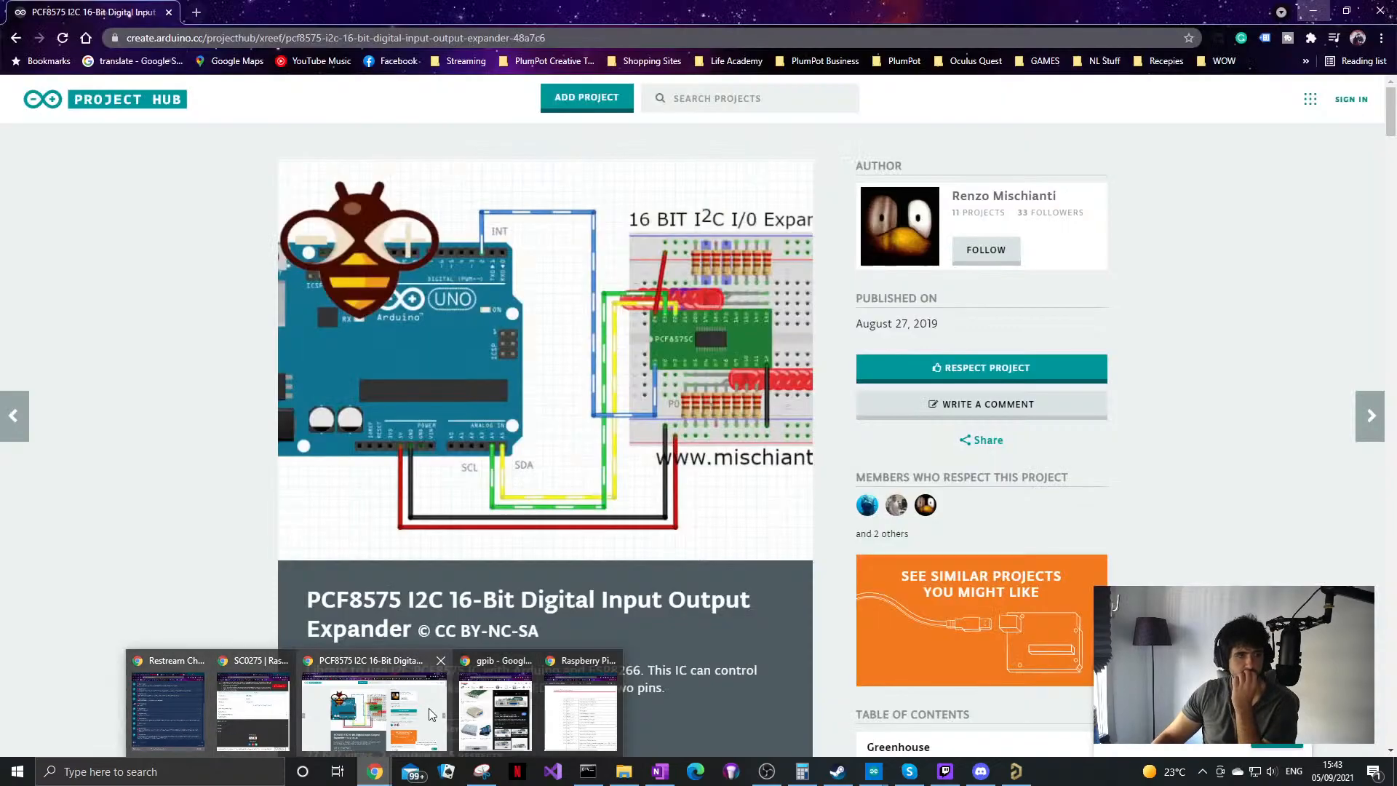
click(429, 709)
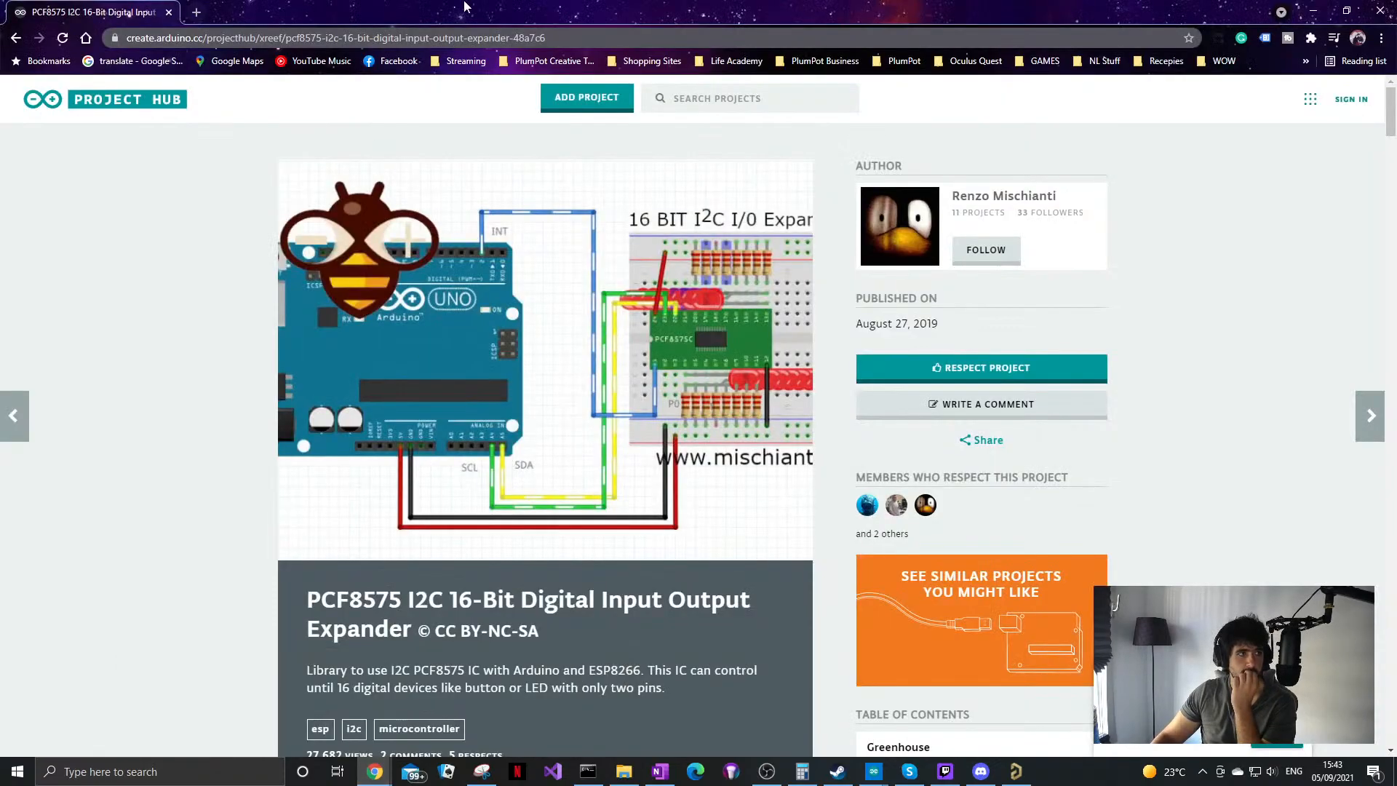
click(1382, 9)
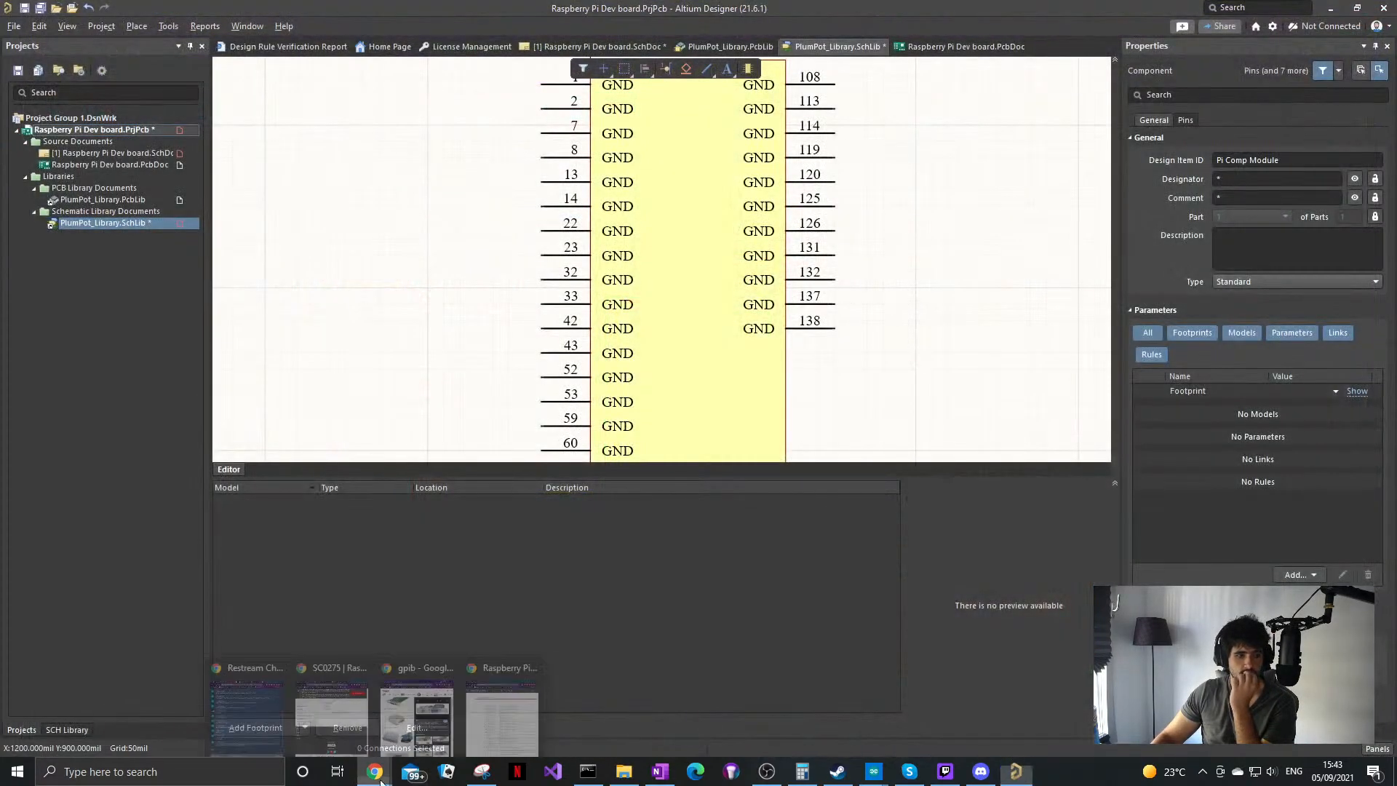
Step: Examine the board connector in the enlarged Compute Module photo on the RS product page in Chrome, and minimize that window
mouse_move(375, 771)
mouse_move(484, 727)
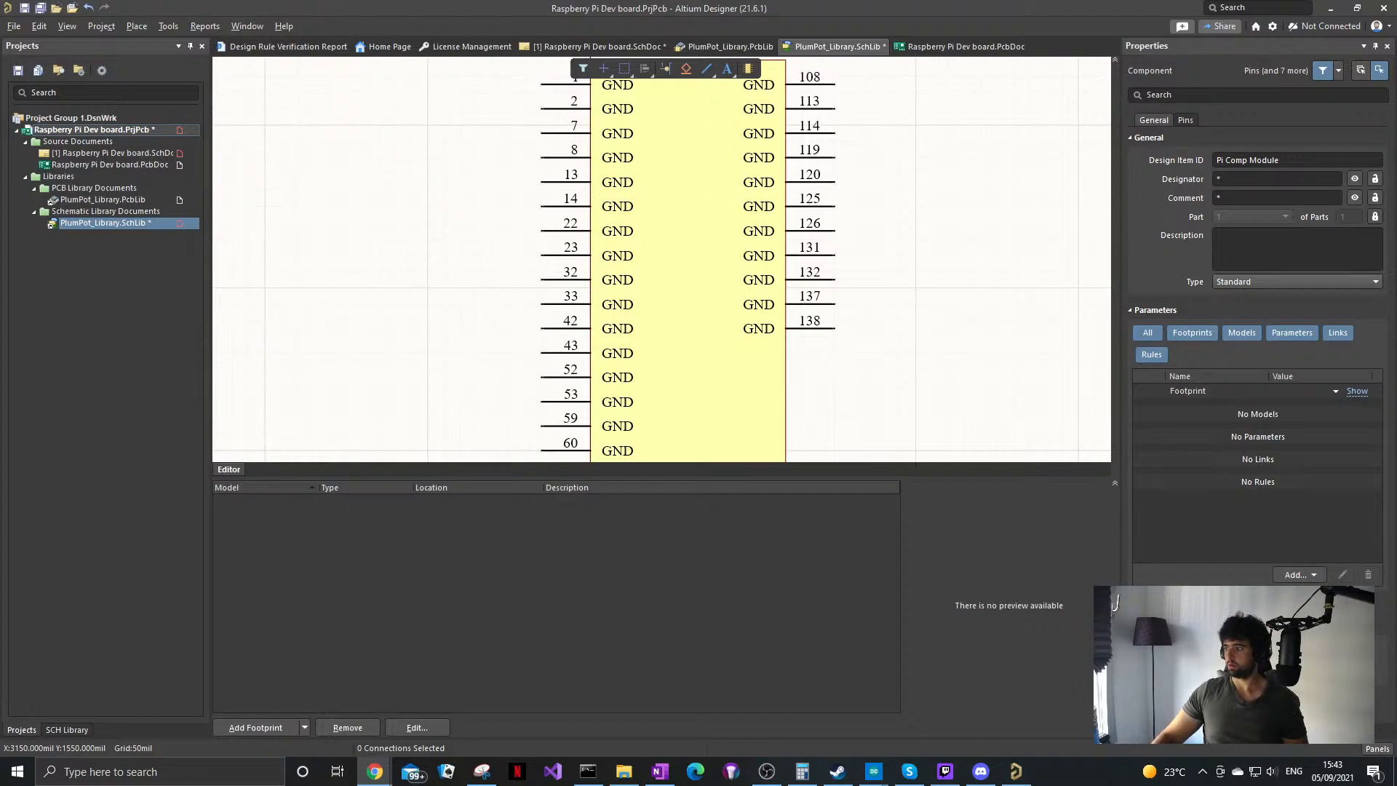
drag(1395, 244, 647, 166)
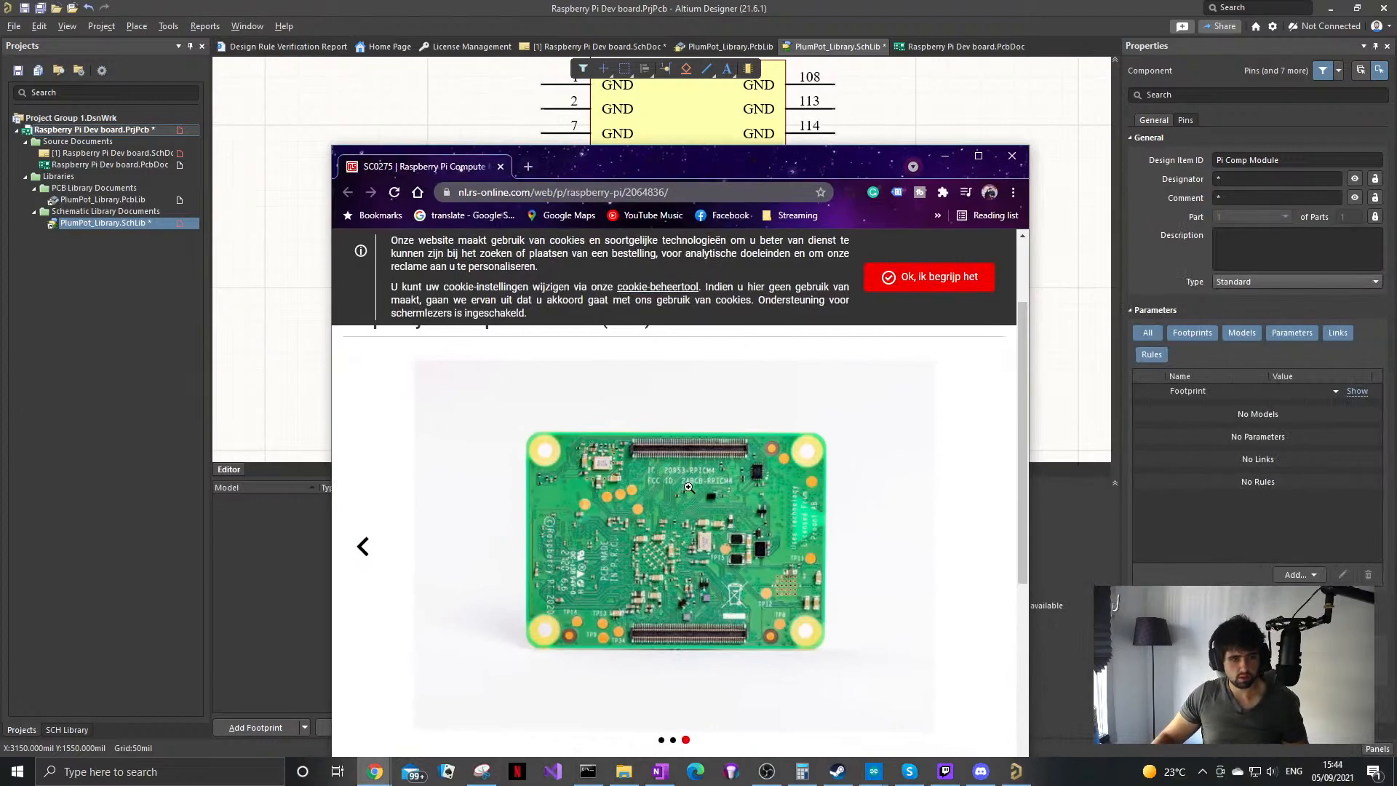
click(688, 486)
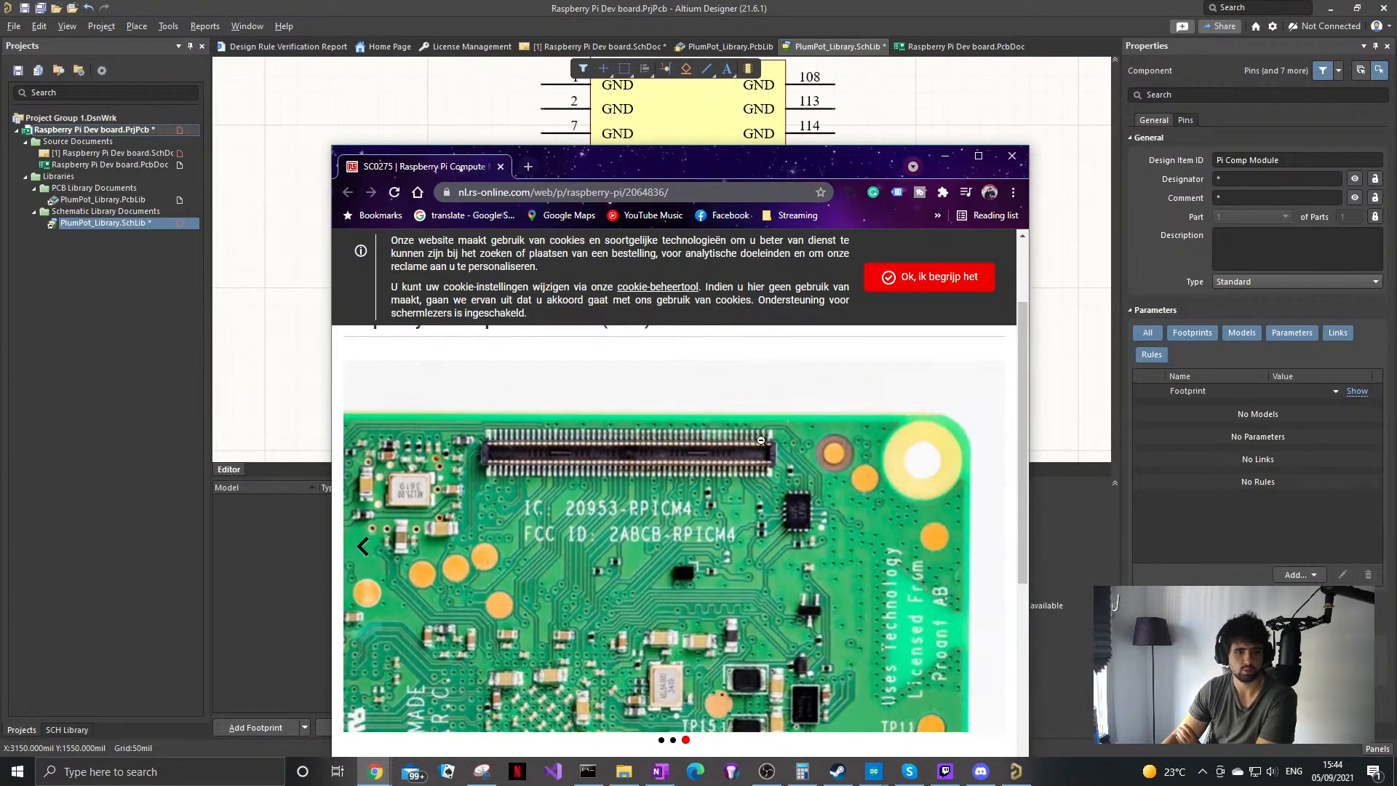
click(747, 441)
click(697, 468)
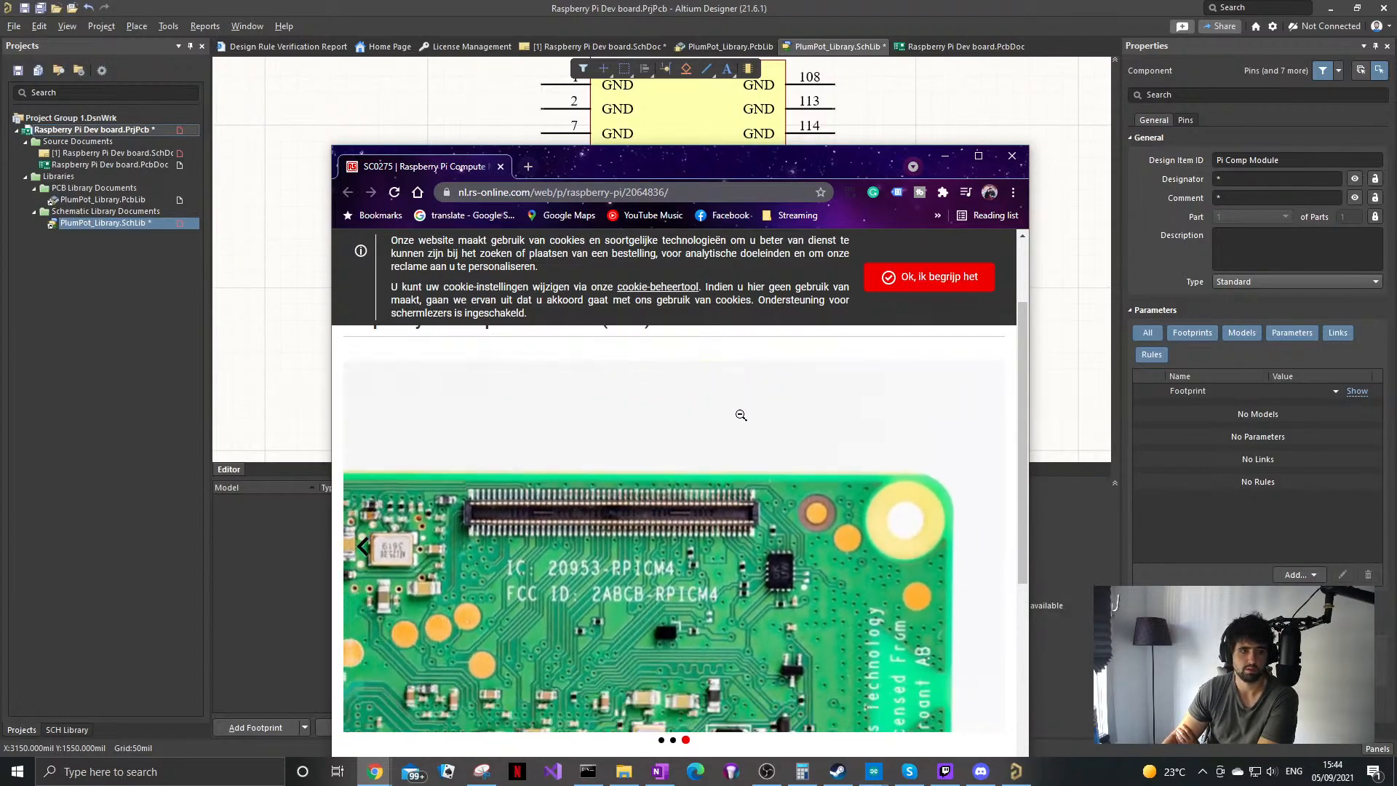
click(944, 156)
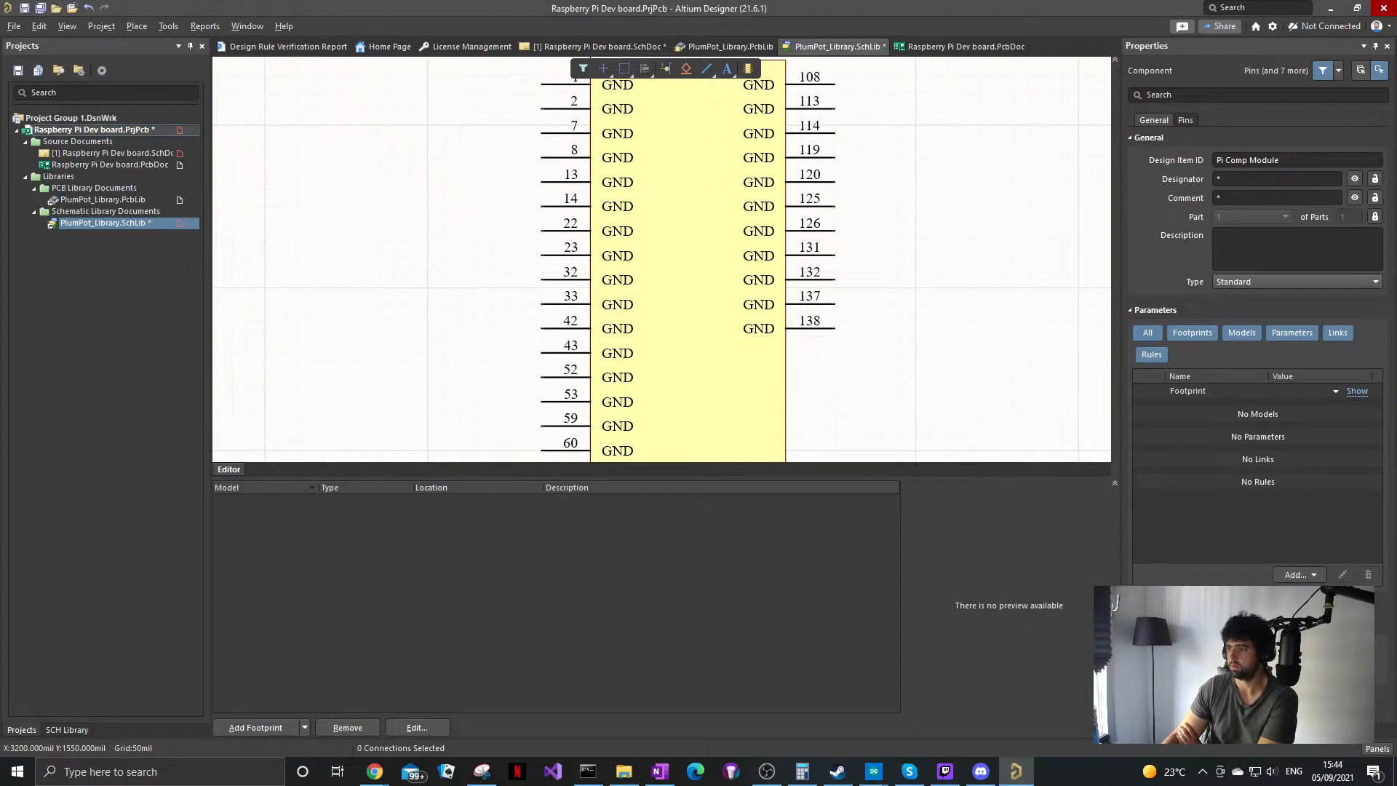
Step: Duplicate GND pin 138 below in the Altium symbol and set the copy's designator to 144
click(816, 331)
mouse_move(814, 332)
shift+mouse_down()
mouse_move(832, 359)
mouse_move(814, 347)
shift+mouse_up()
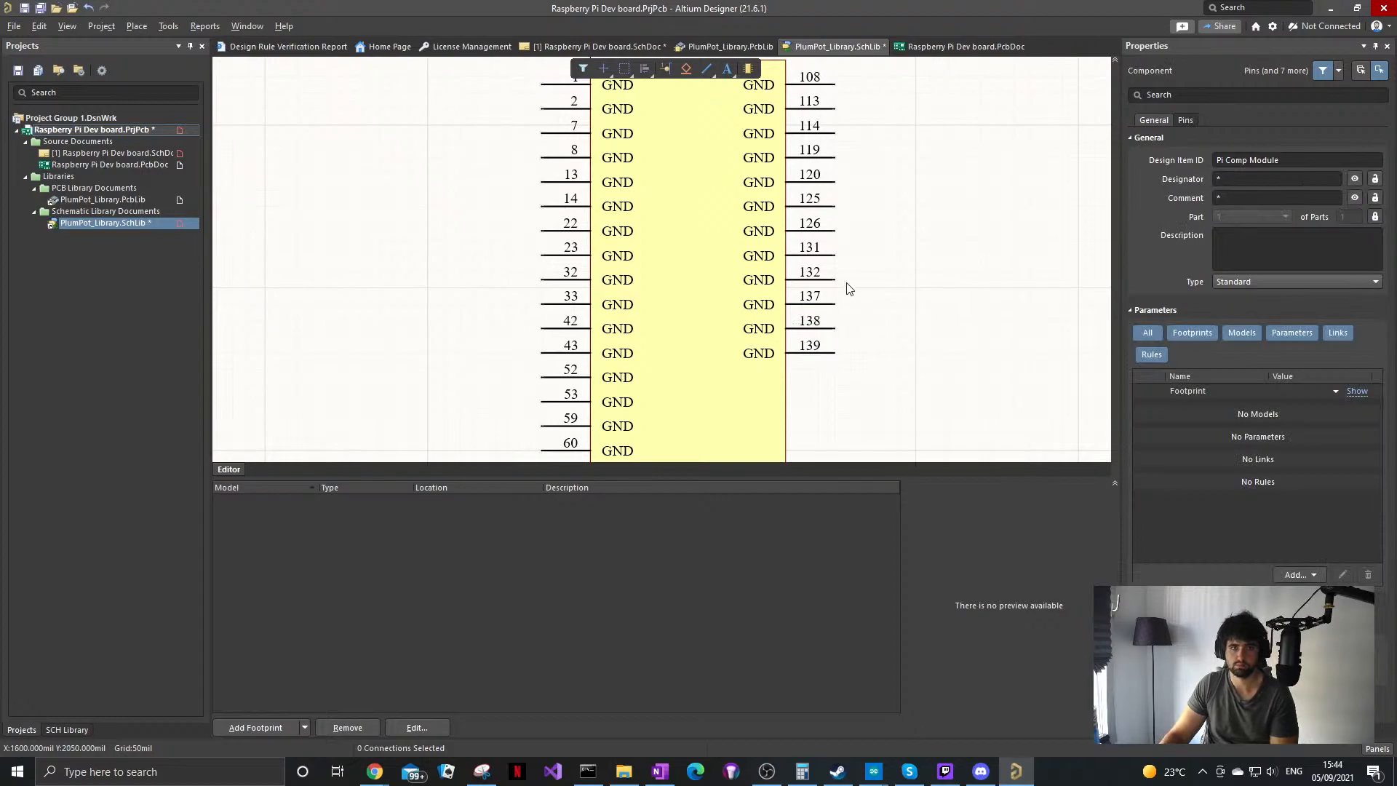
click(792, 354)
double_click(1237, 229)
text(144)
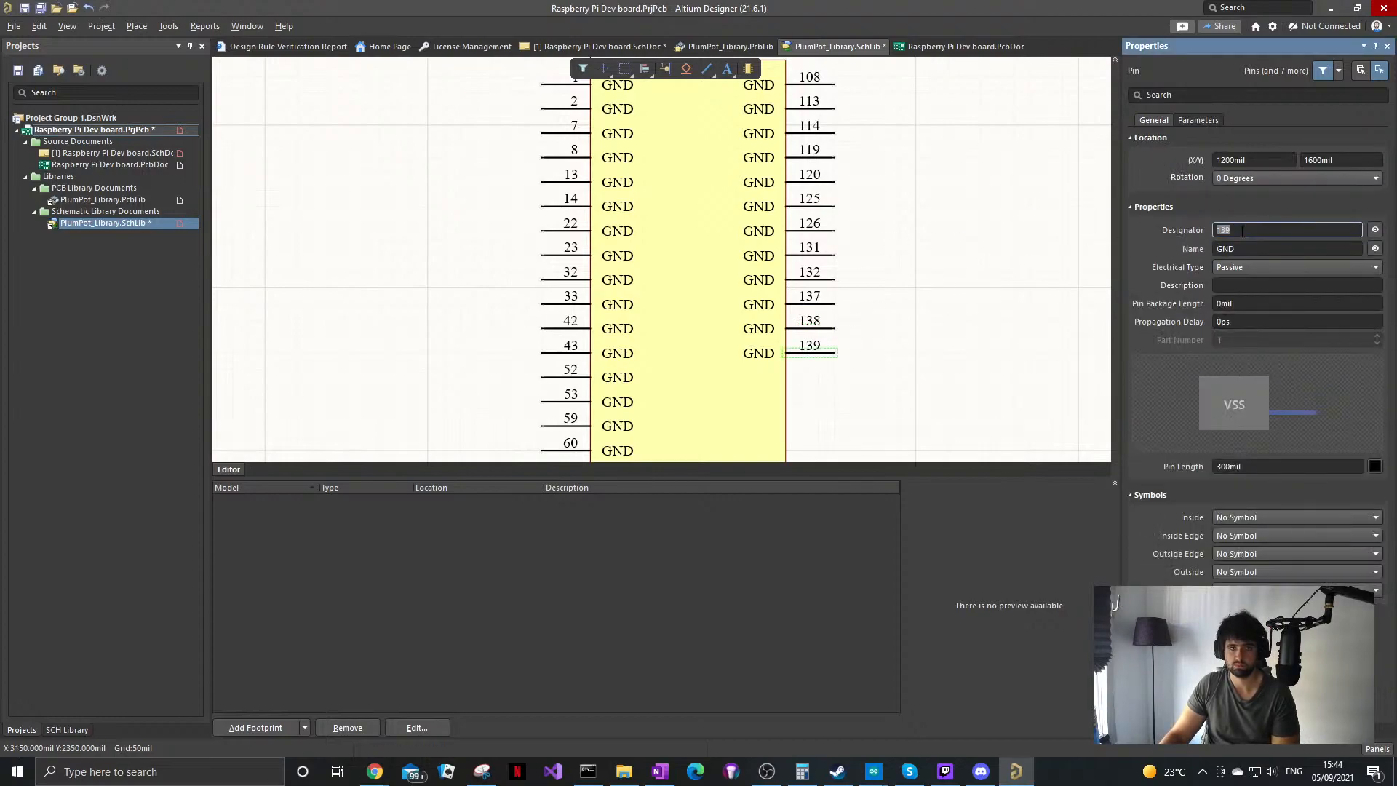
key(Return)
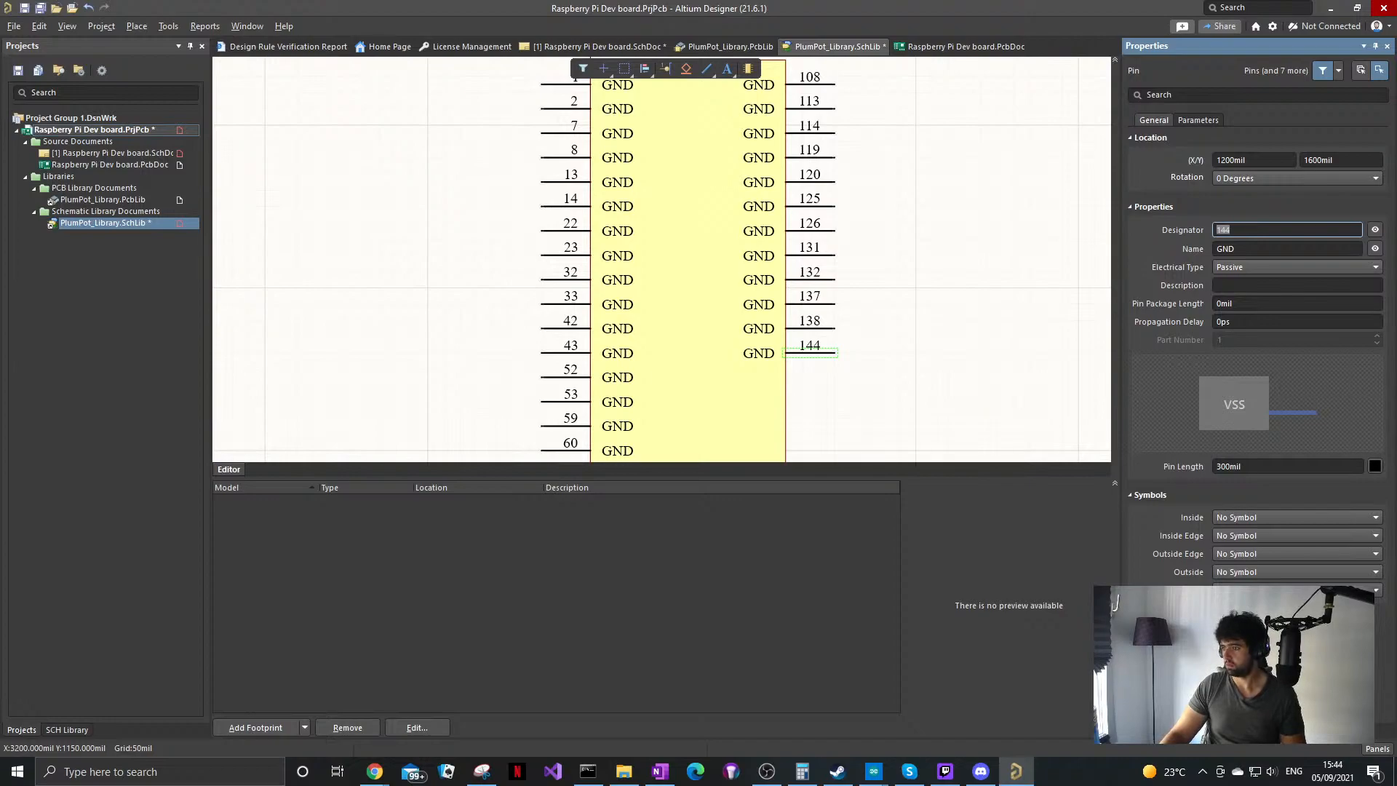
click(855, 374)
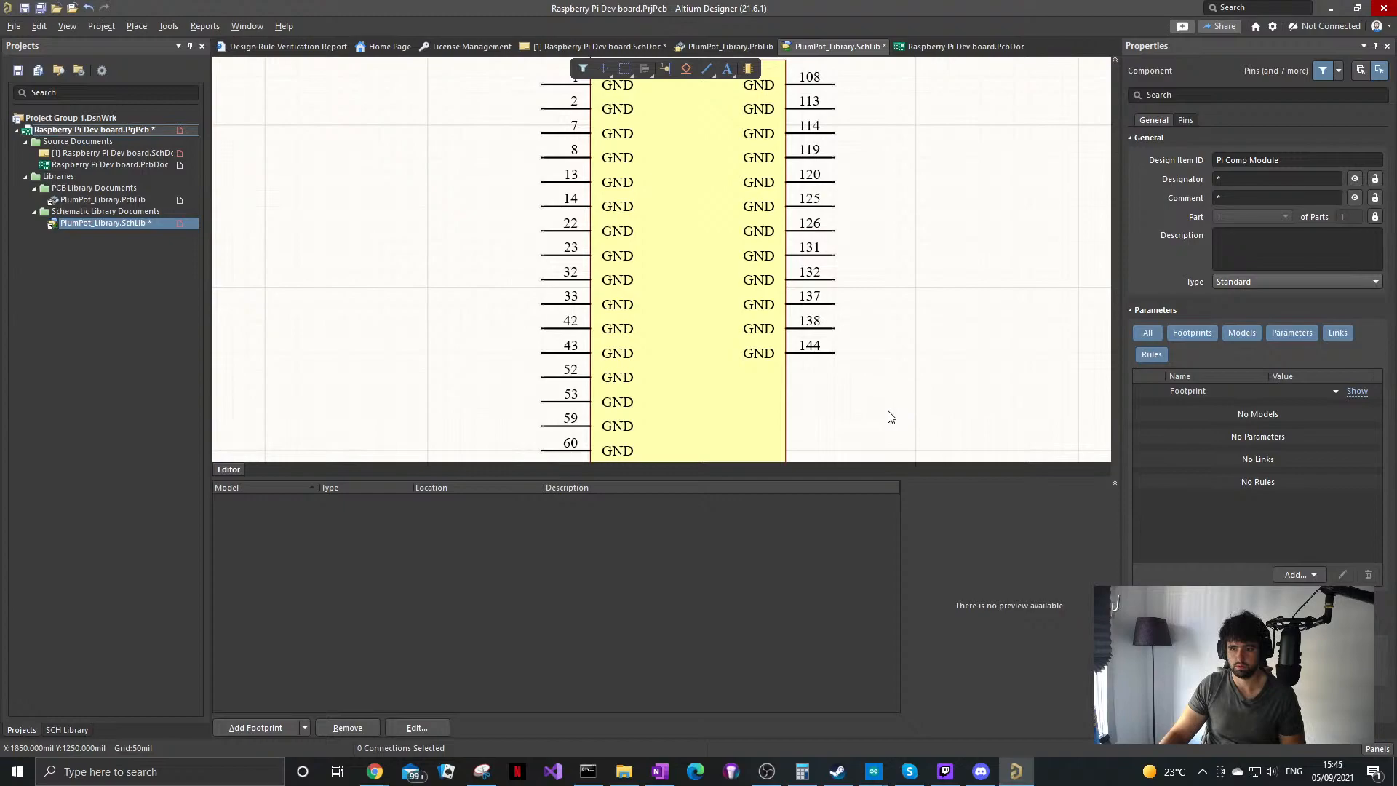
Step: Place a new GND pin below pin 144 and set its designator to 150
key(p)
key(p)
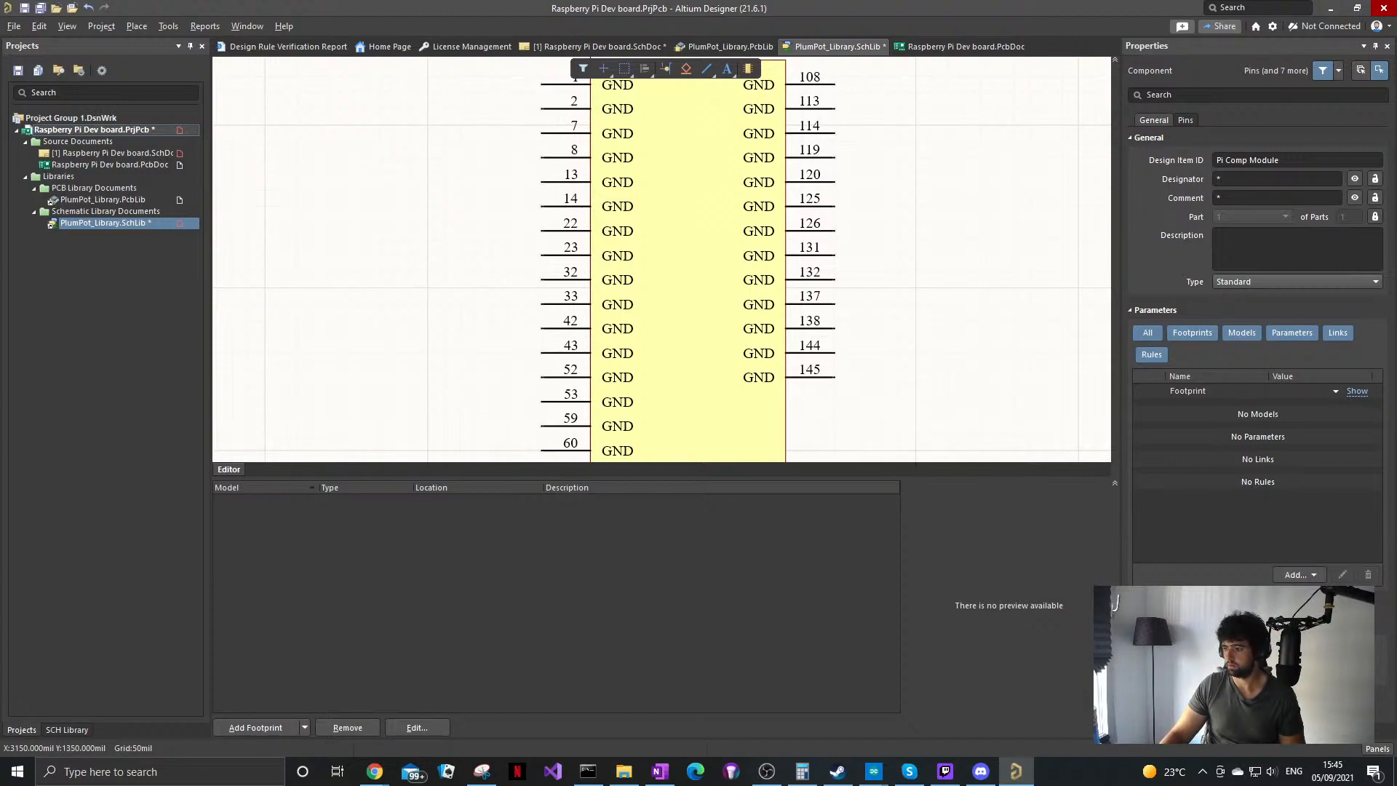
double_click(793, 379)
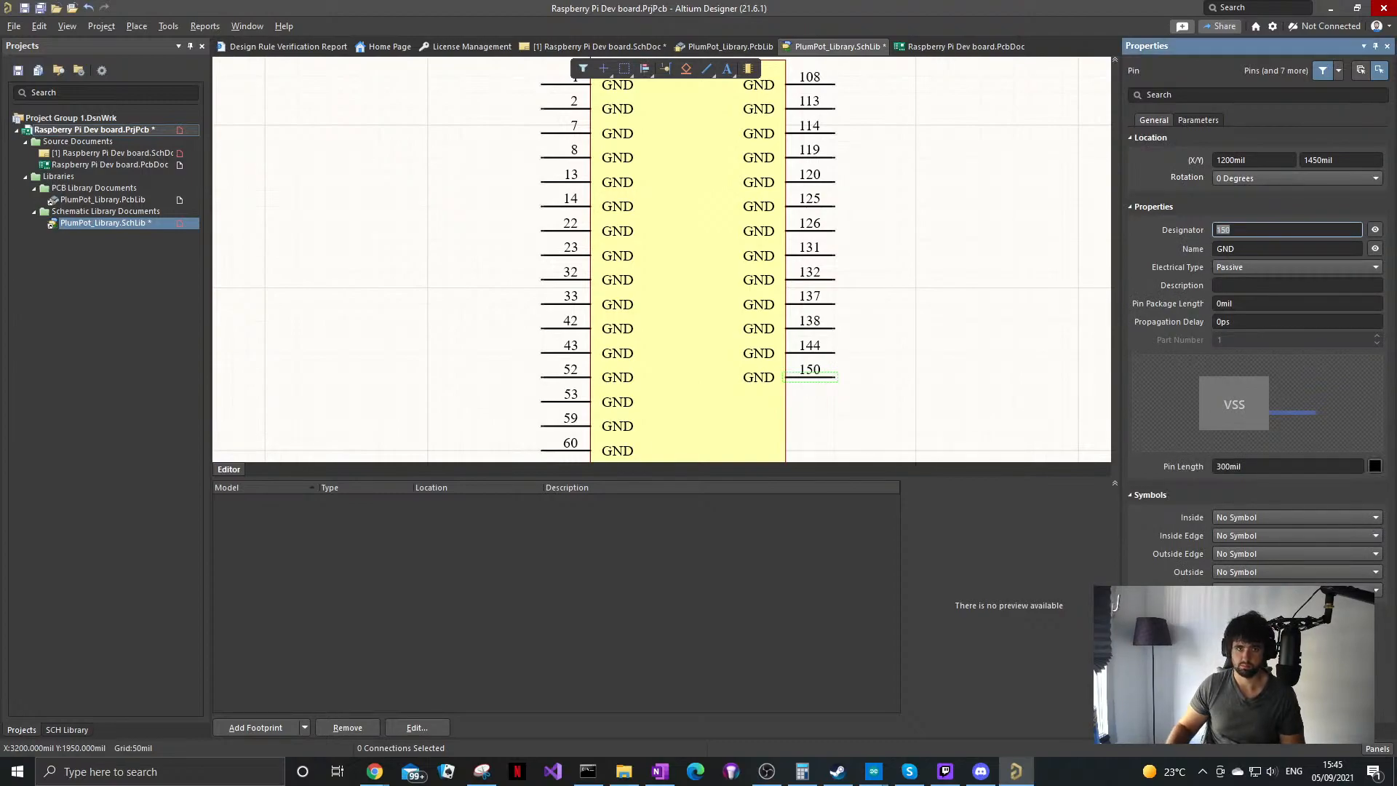
Step: Duplicate GND pin 150 below, set the copy's designator to 155, and duplicate that one below as pin 156
shift+drag(813, 379, 836, 403)
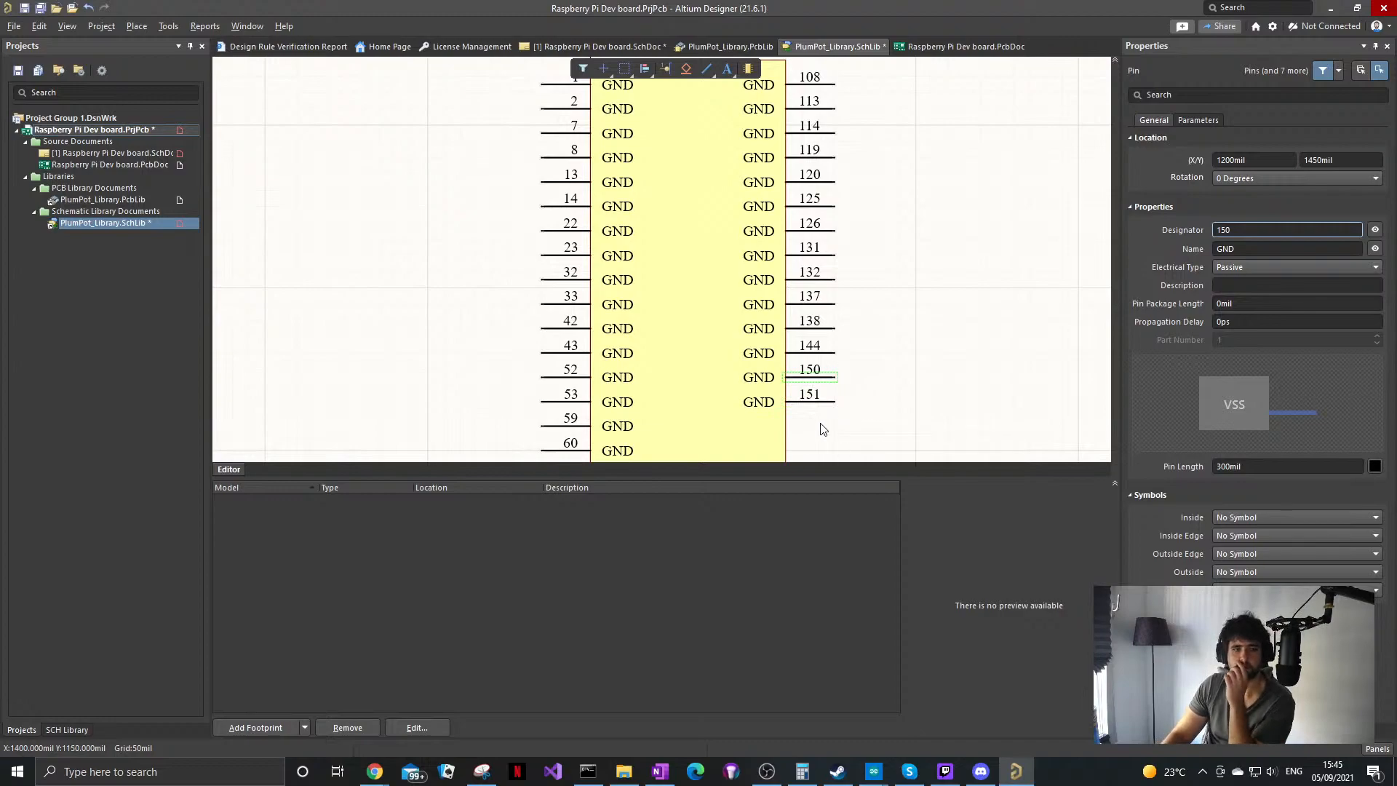
click(812, 406)
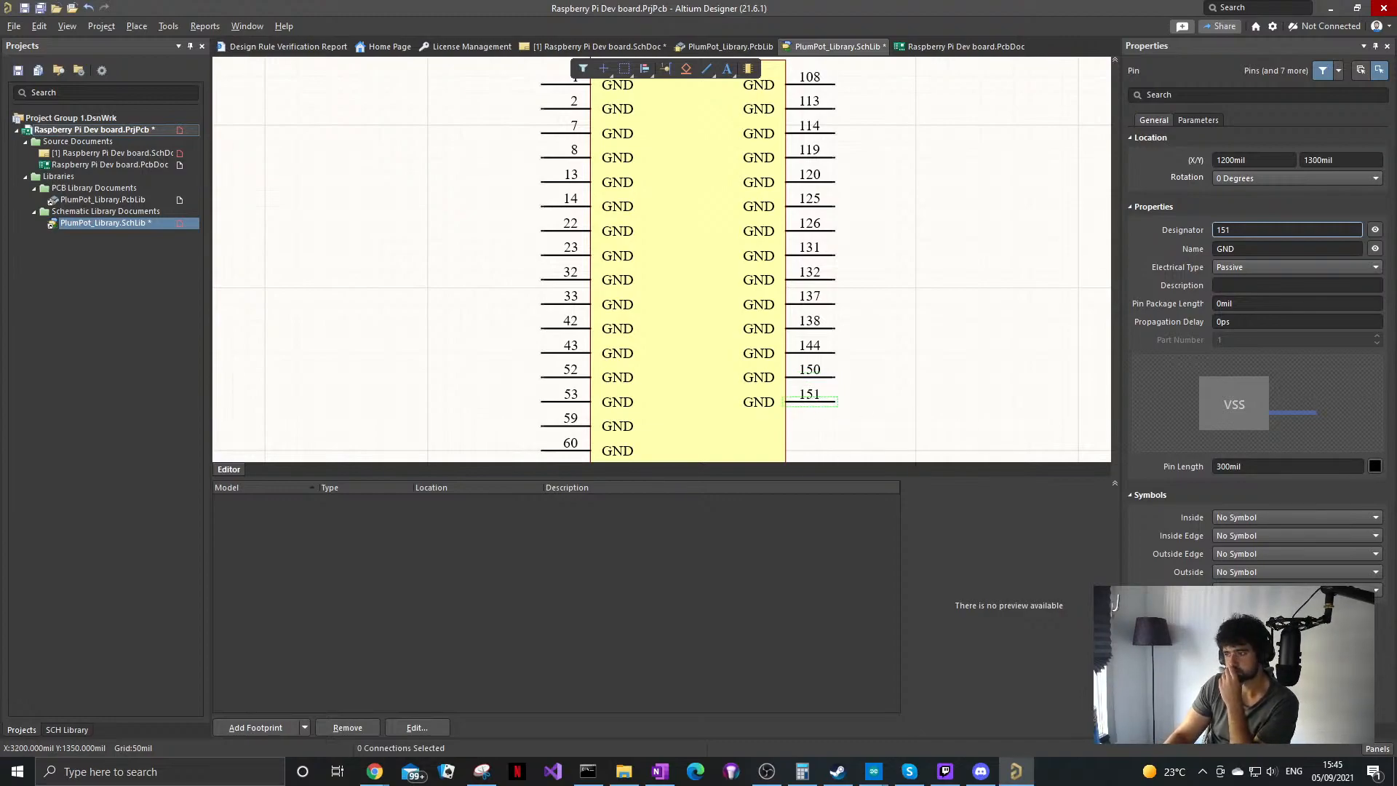
click(1242, 230)
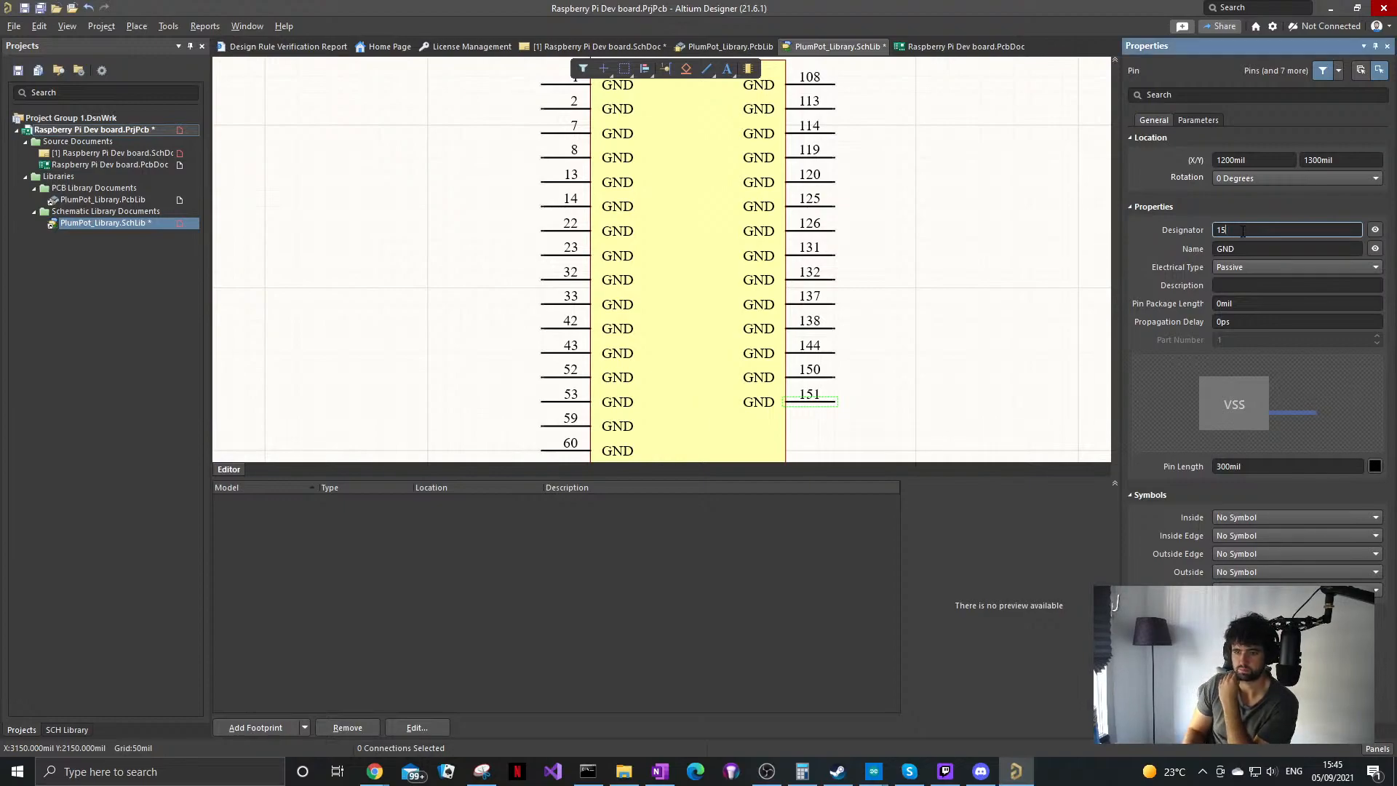
shift+drag(824, 400, 835, 427)
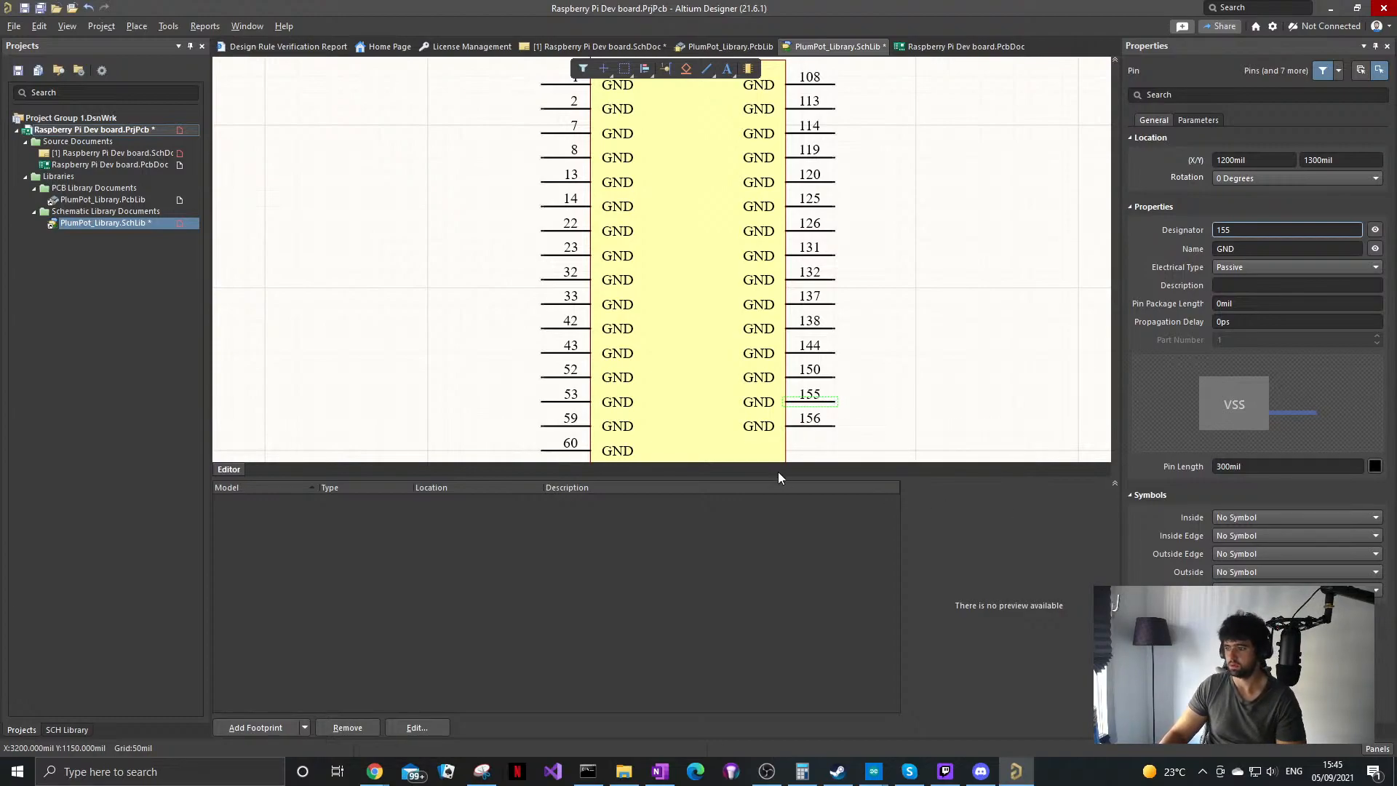
Step: Duplicate GND pin 156 below, set the copy's designator to 161, and duplicate that one below as pin 162
scroll(824, 439, down, 3)
mouse_move(833, 318)
shift+mouse_down()
mouse_move(864, 346)
mouse_move(833, 344)
shift+mouse_up()
click(812, 342)
click(1249, 228)
click(1249, 229)
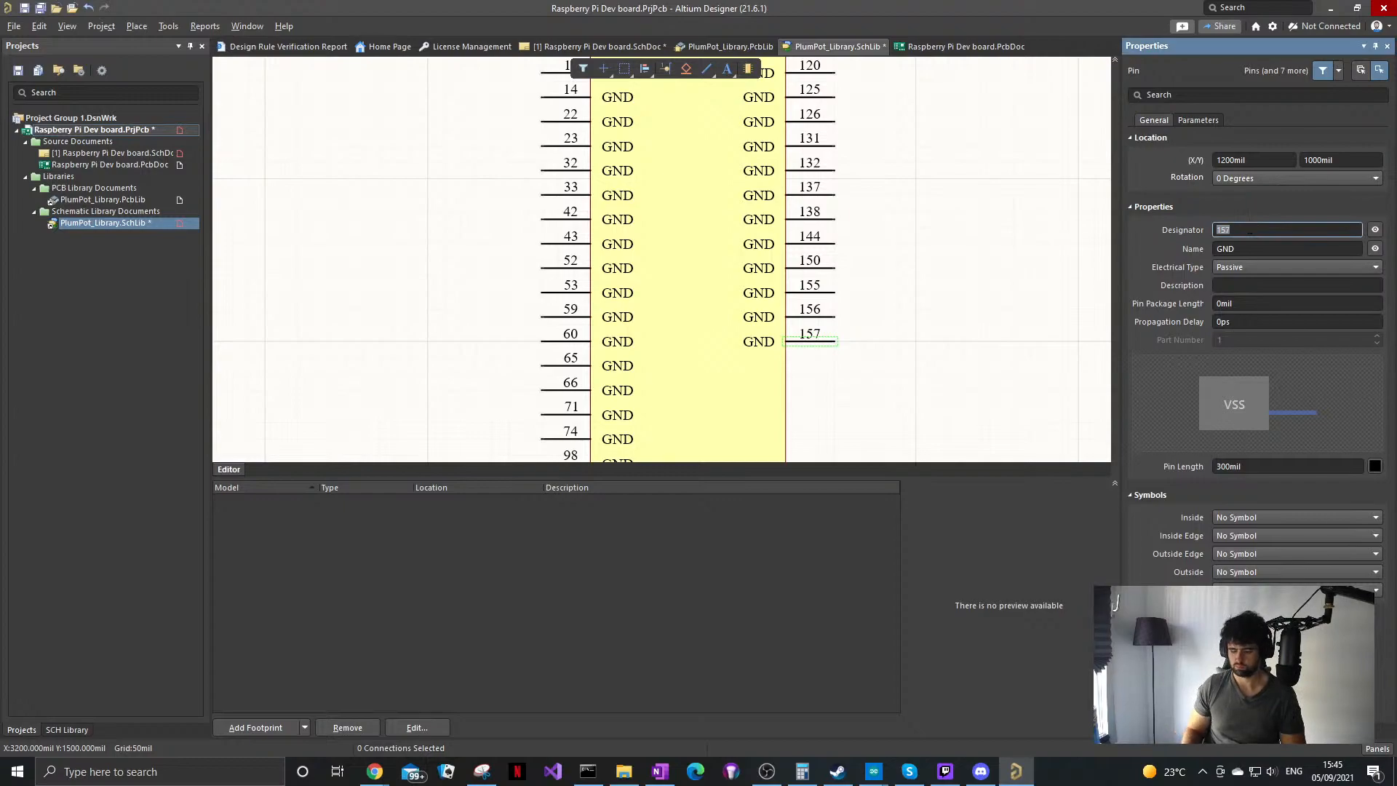
click(950, 327)
shift+drag(822, 338, 835, 366)
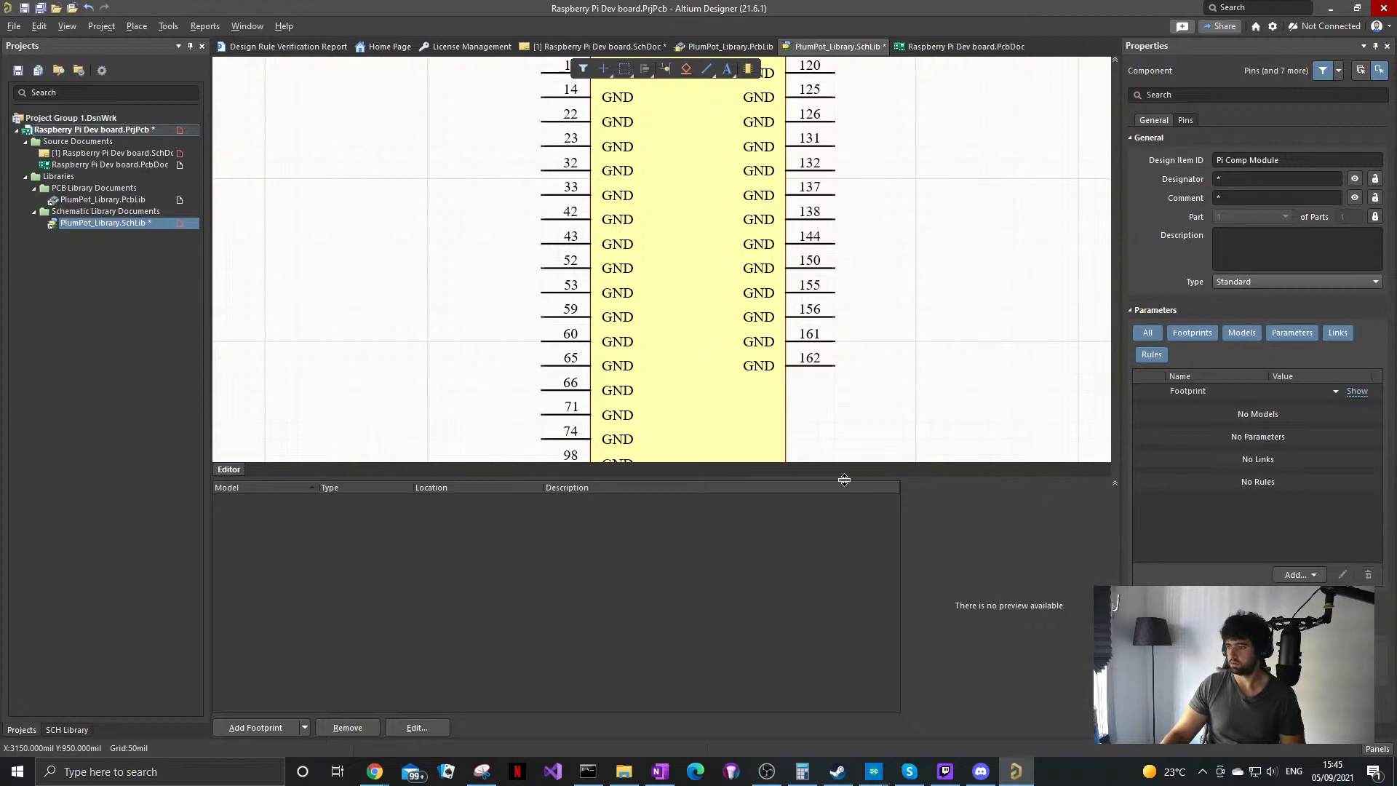
Step: Duplicate GND pin 162 below, set the copy's designator to 167, and duplicate that one below as pin 168
click(822, 366)
mouse_move(822, 366)
shift+mouse_down()
mouse_move(848, 386)
mouse_move(822, 391)
shift+mouse_up()
click(1238, 230)
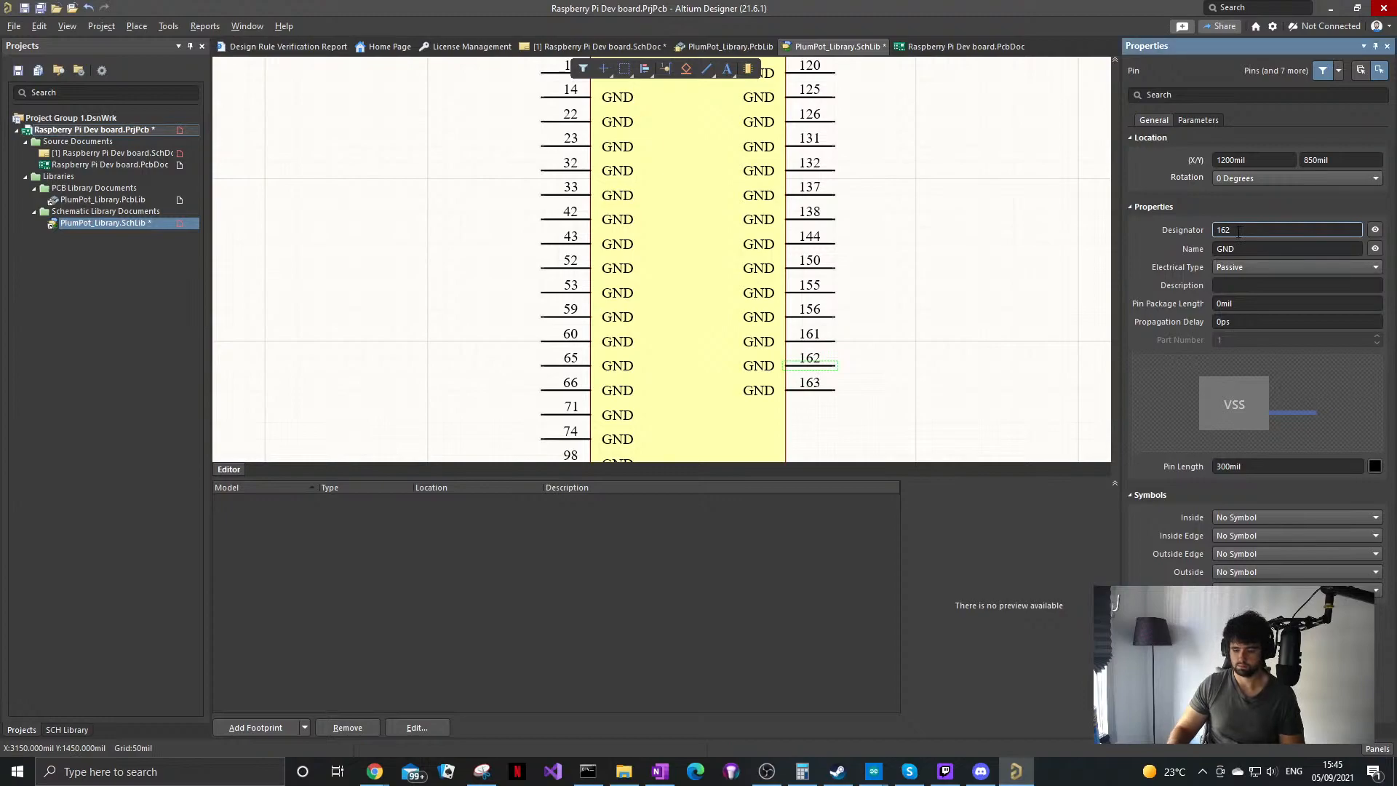
click(879, 395)
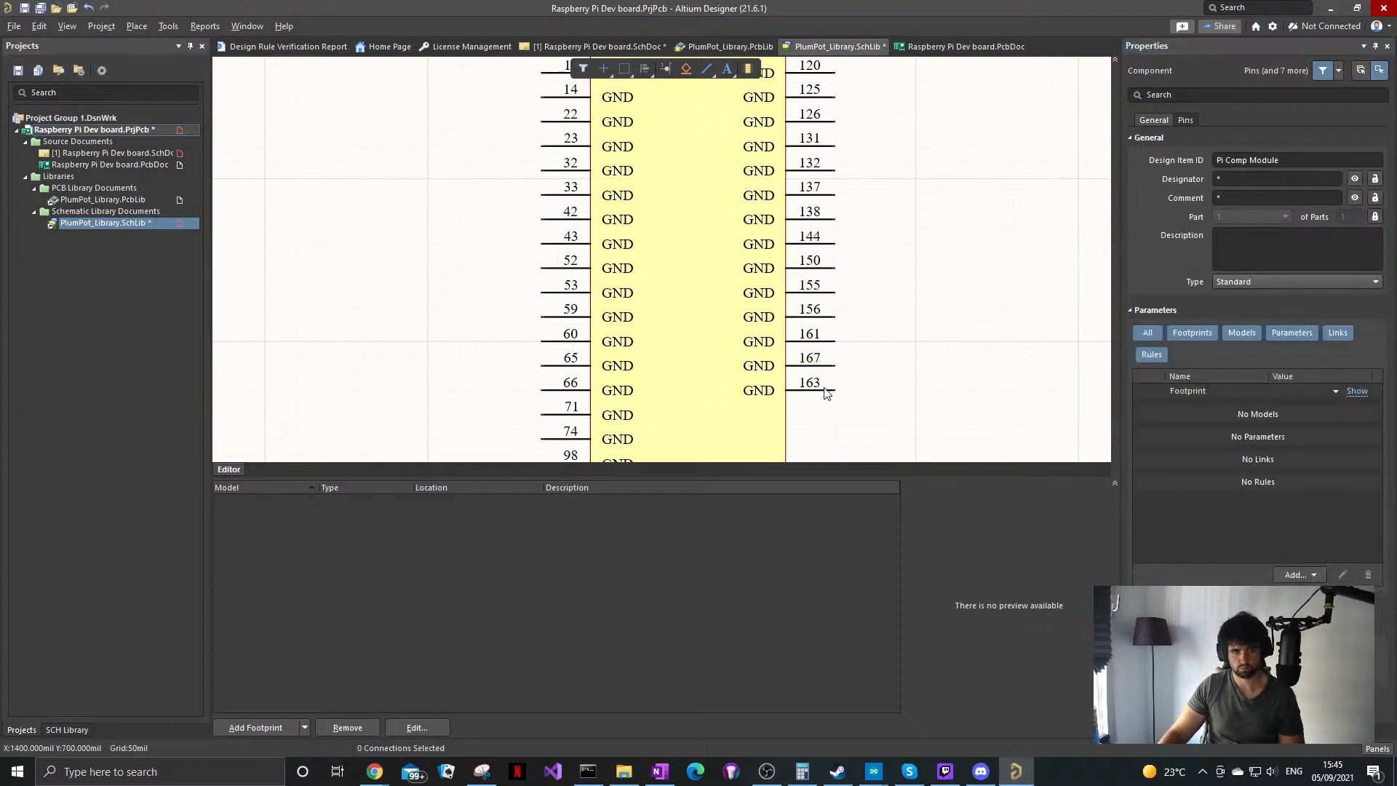
click(823, 393)
click(1252, 230)
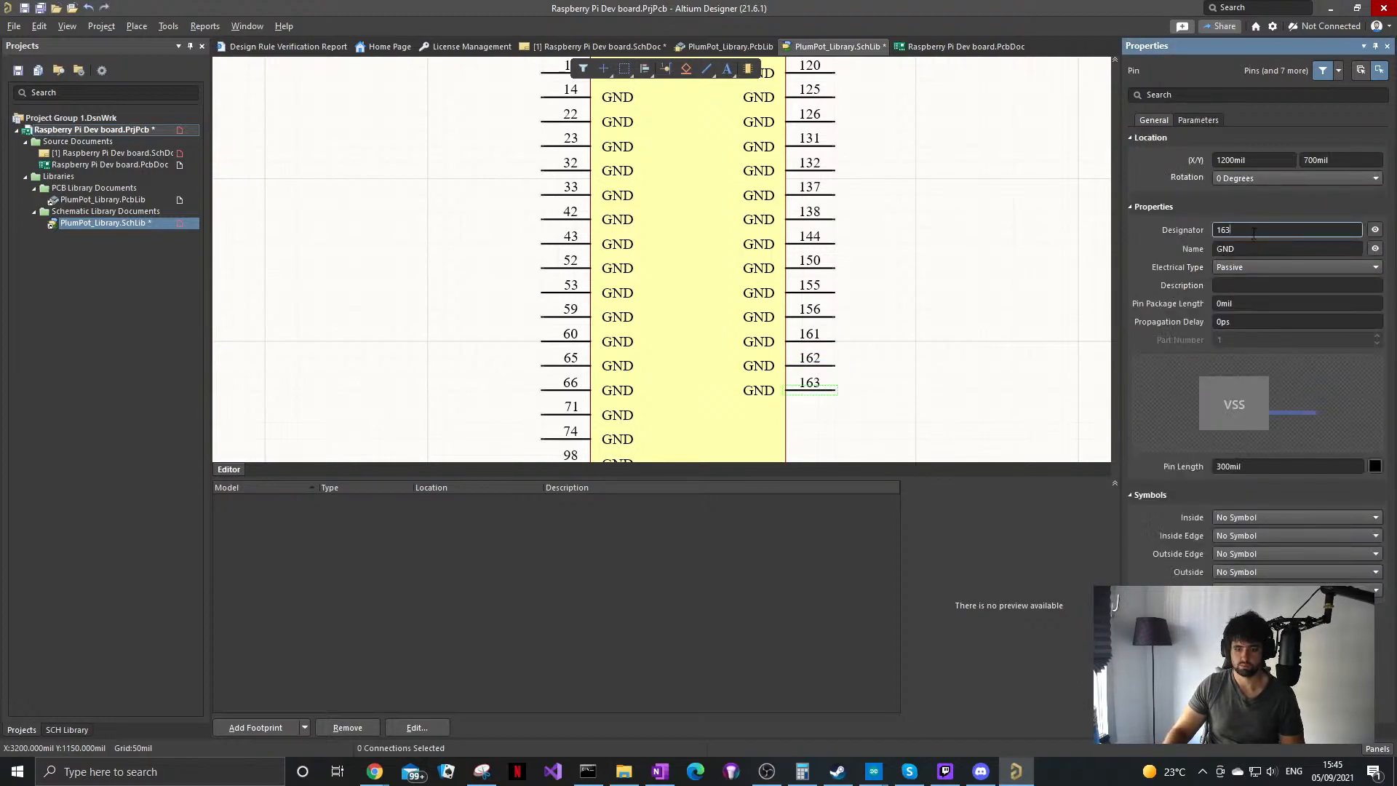
mouse_move(835, 391)
shift+mouse_down()
mouse_move(860, 415)
mouse_move(837, 413)
shift+mouse_up()
scroll(967, 381, down, 2)
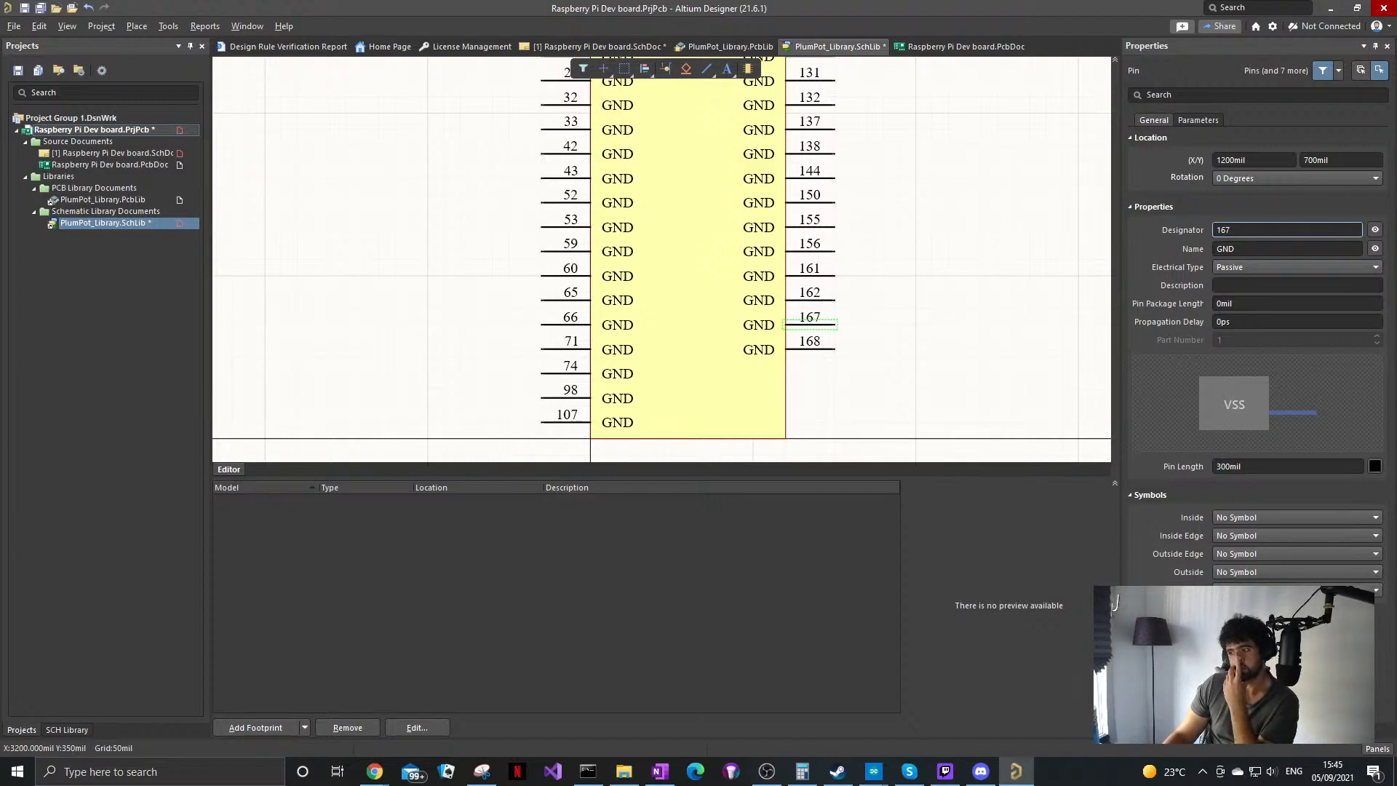
Step: Duplicate GND pin 168 below, set the copy's designator to 173, and duplicate that one below as pin 174
click(822, 348)
shift+drag(822, 348, 840, 381)
click(810, 371)
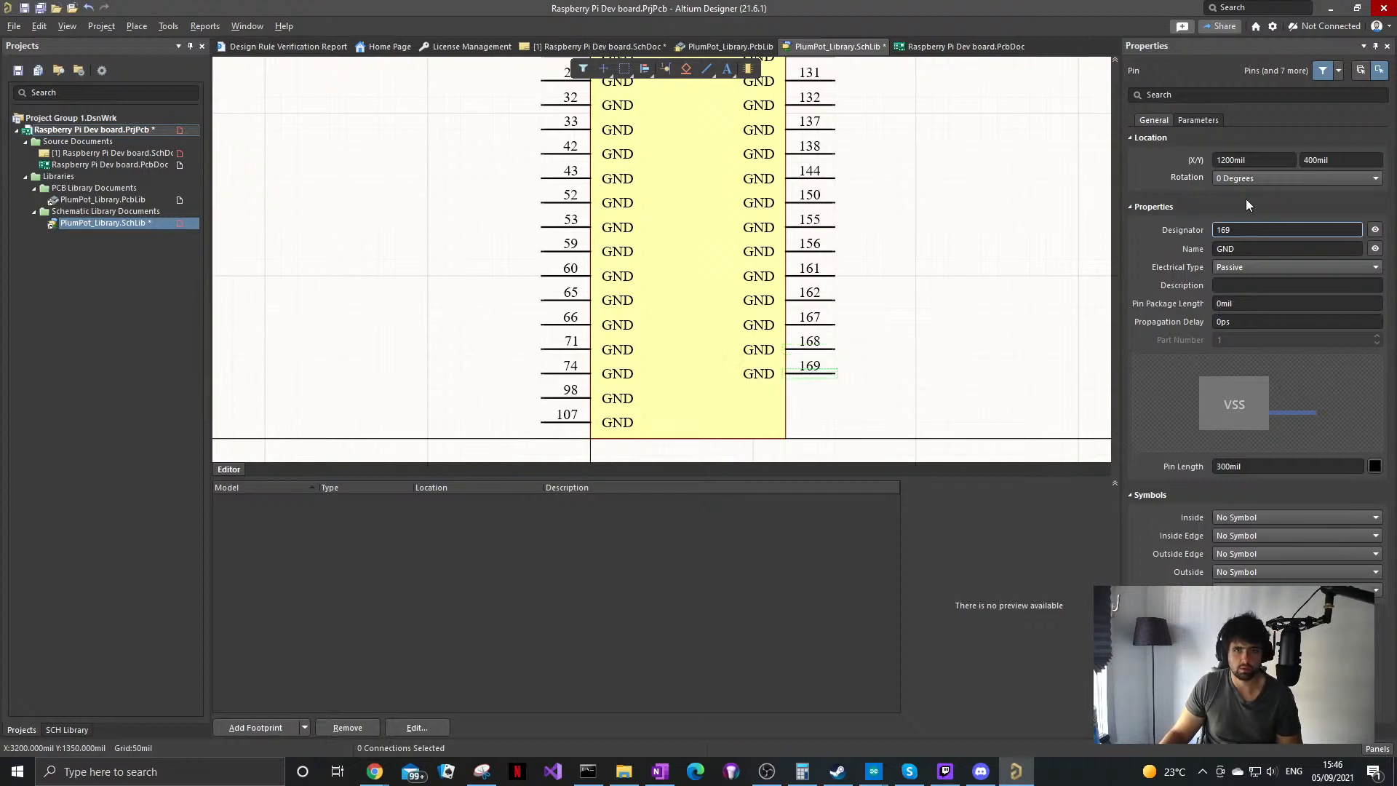
double_click(1222, 231)
text(173)
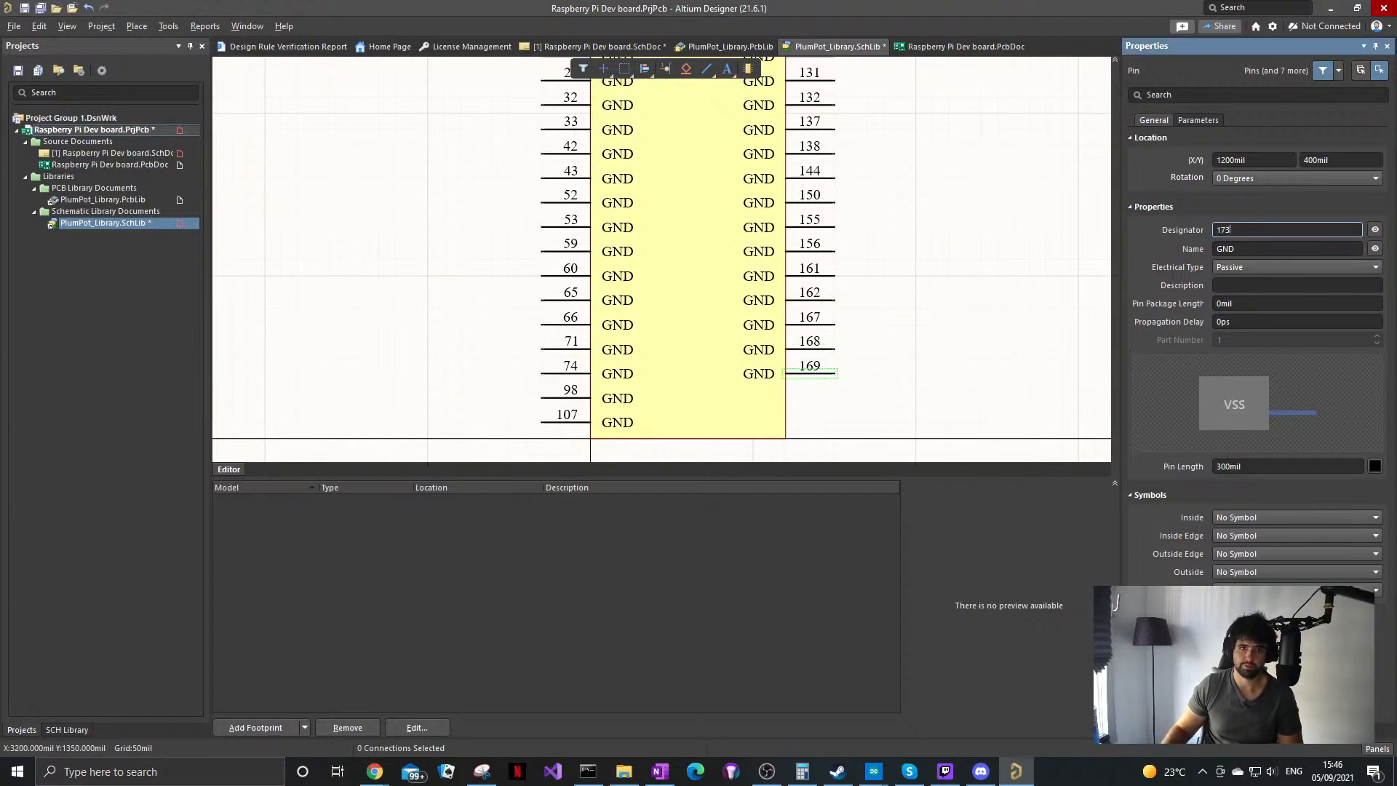
shift+drag(813, 370, 830, 396)
click(863, 414)
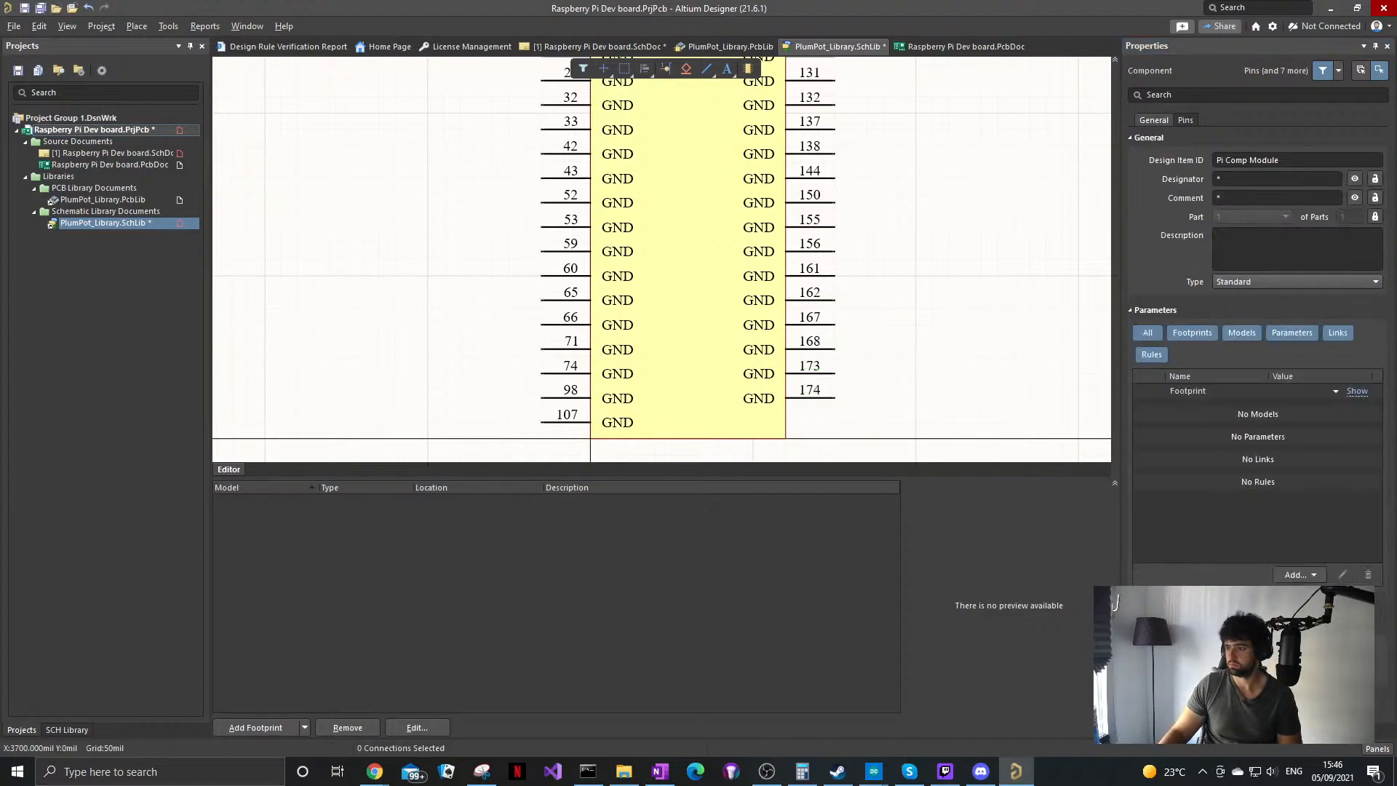
Step: Duplicate GND pin 174 below and set the copy's designator to 179
click(810, 402)
shift+drag(812, 401, 832, 423)
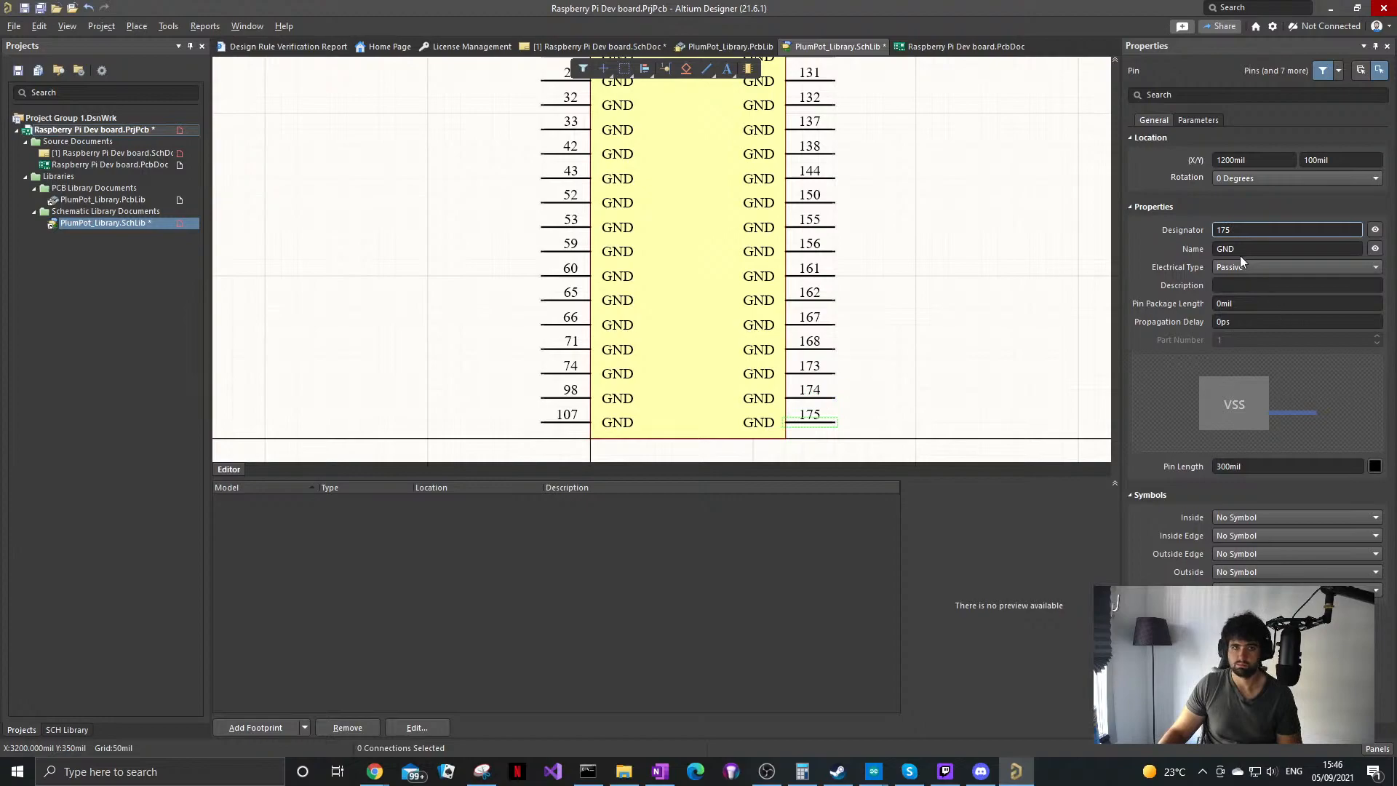
click(1246, 228)
key(BackSpace)
text(9)
key(Return)
Step: Extend the symbol body upward to make free space above pins 1 and 108
ctrl+scroll(838, 271, down, 4)
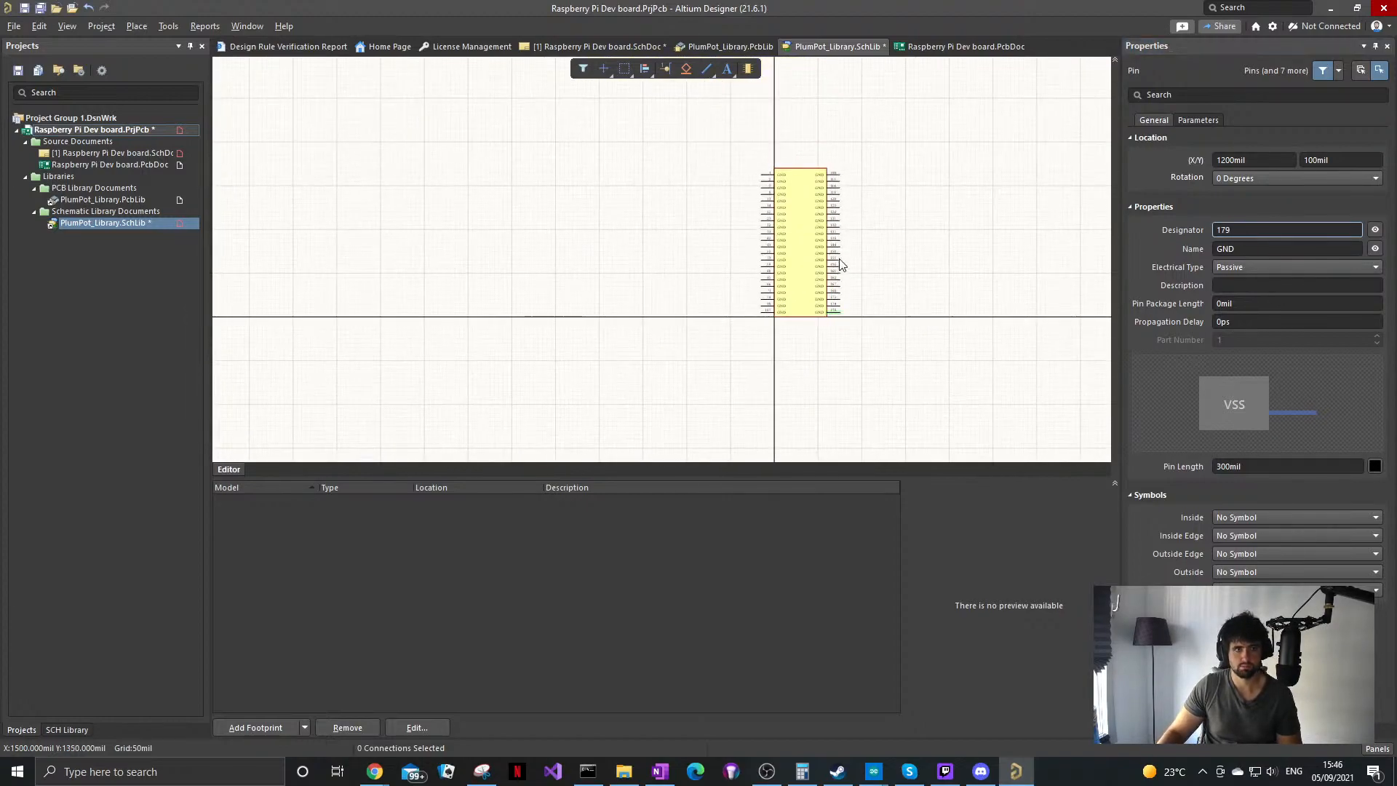
ctrl+scroll(829, 225, up, 4)
ctrl+scroll(827, 219, up, 3)
scroll(769, 177, up, 2)
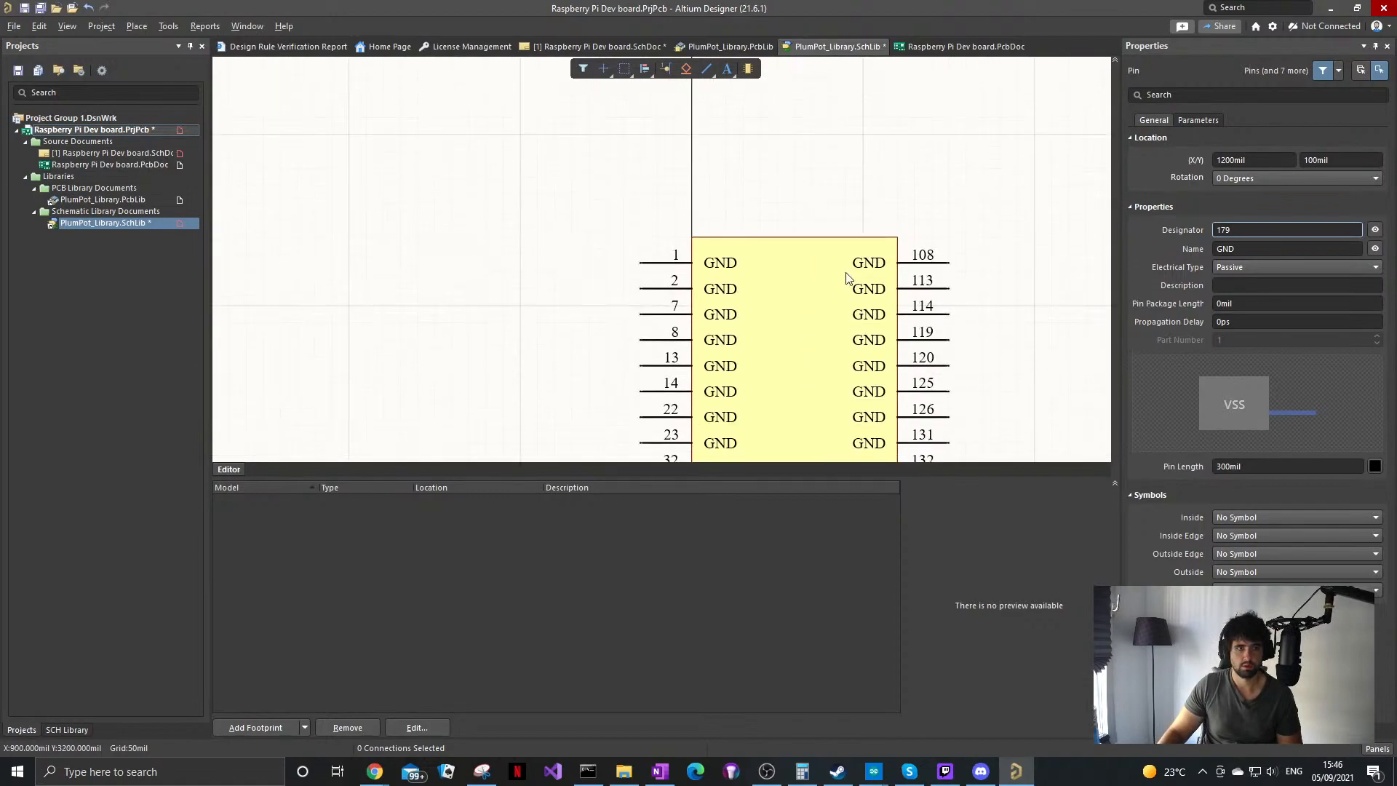
click(891, 243)
drag(896, 236, 897, 142)
click(945, 231)
Step: Move the GND pins 1 to 107 together up along the body's left edge, with pin 1 just below the top edge
scroll(664, 230, down, 1)
scroll(664, 223, down, 1)
drag(664, 192, 600, 354)
ctrl+scroll(547, 283, down, 4)
scroll(546, 282, down, 1)
ctrl+scroll(556, 295, up, 4)
scroll(614, 281, up, 3)
scroll(615, 281, up, 4)
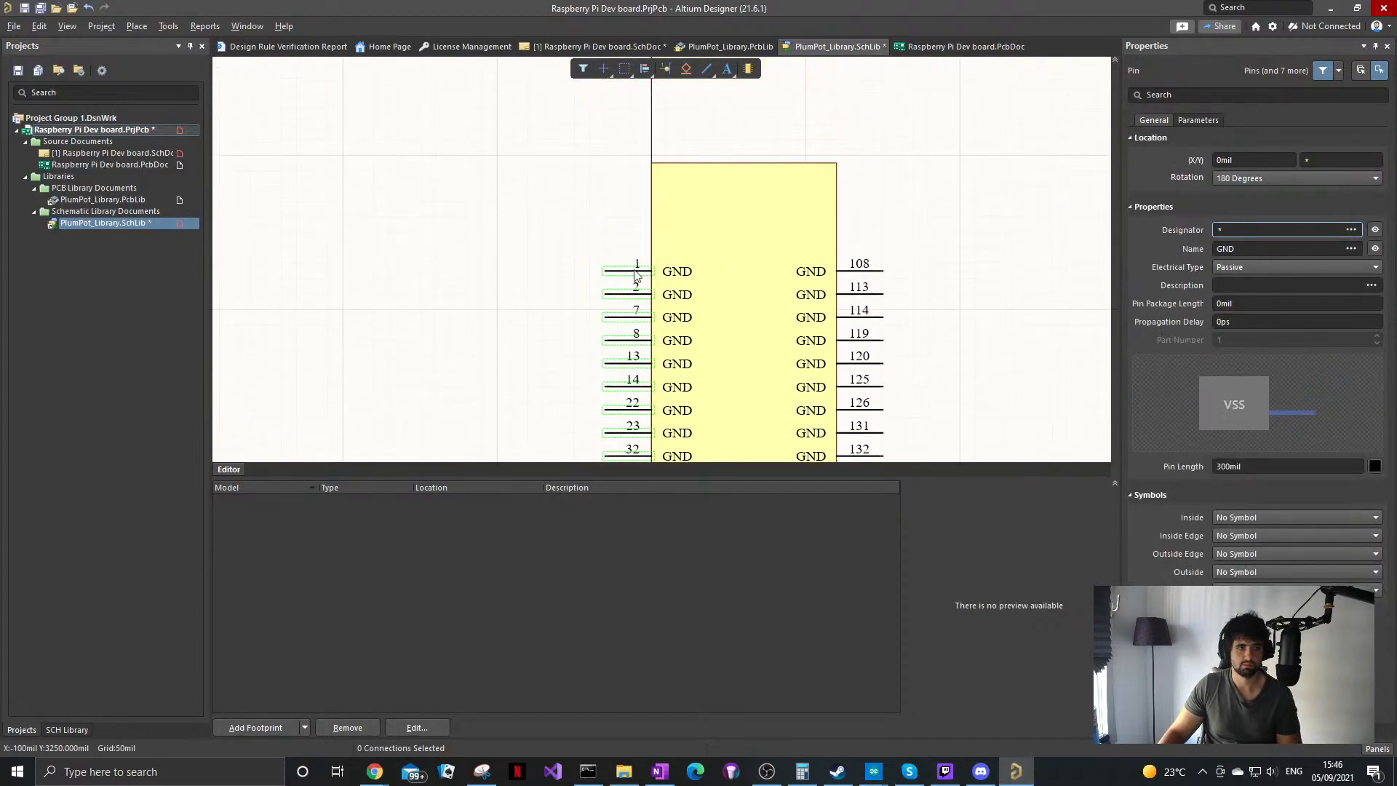
drag(626, 273, 611, 188)
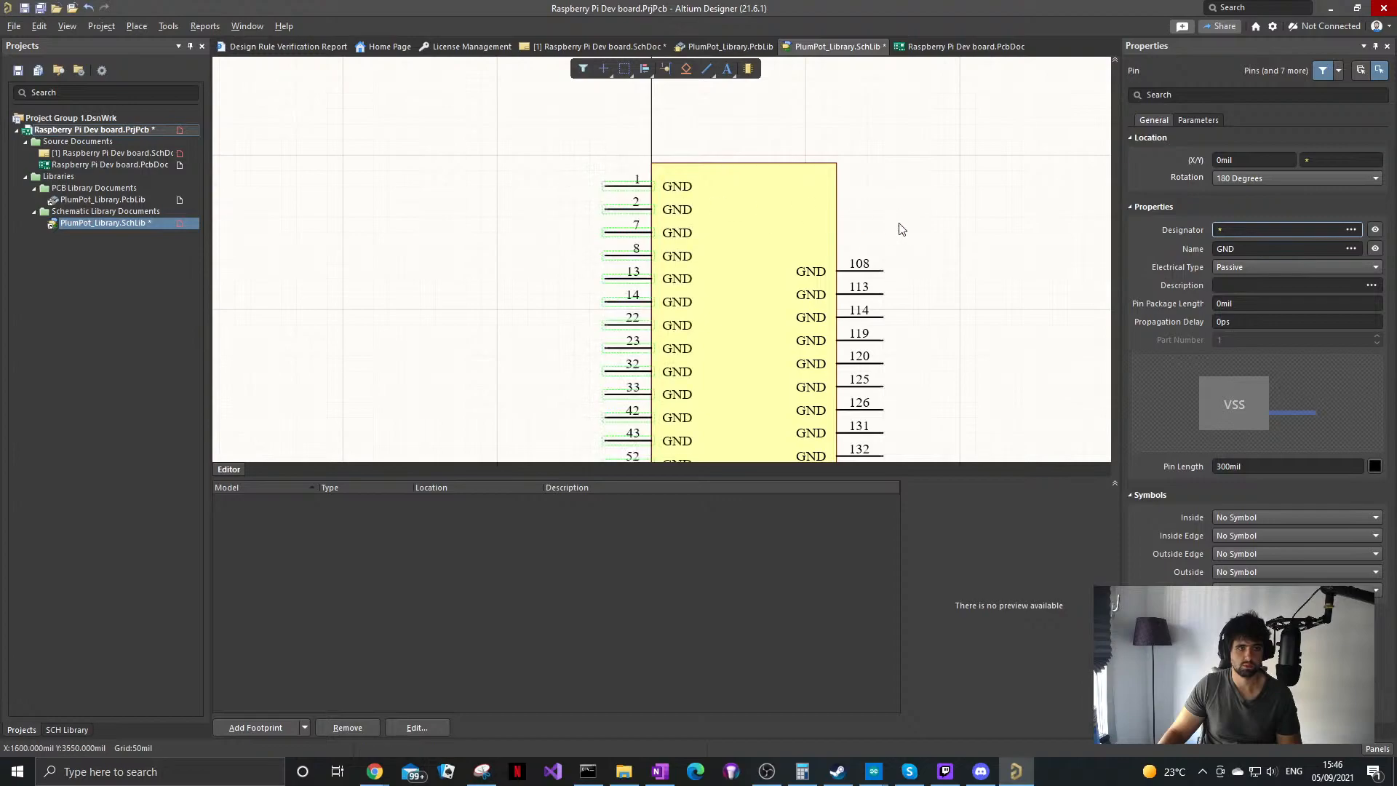
Step: Move GND pins 108, 113, 114 and 119 to the body's left edge below pin 107, mirrored to face outward
ctrl+scroll(902, 231, down, 1)
ctrl+scroll(873, 146, down, 3)
drag(890, 138, 732, 293)
key(space)
ctrl+scroll(710, 341, up, 5)
ctrl+scroll(770, 283, down, 3)
right_drag(835, 294, 678, 431)
drag(782, 159, 524, 402)
ctrl+scroll(657, 376, up, 4)
key(x)
key(x)
key(x)
ctrl+scroll(866, 415, down, 2)
ctrl+scroll(882, 432, down, 2)
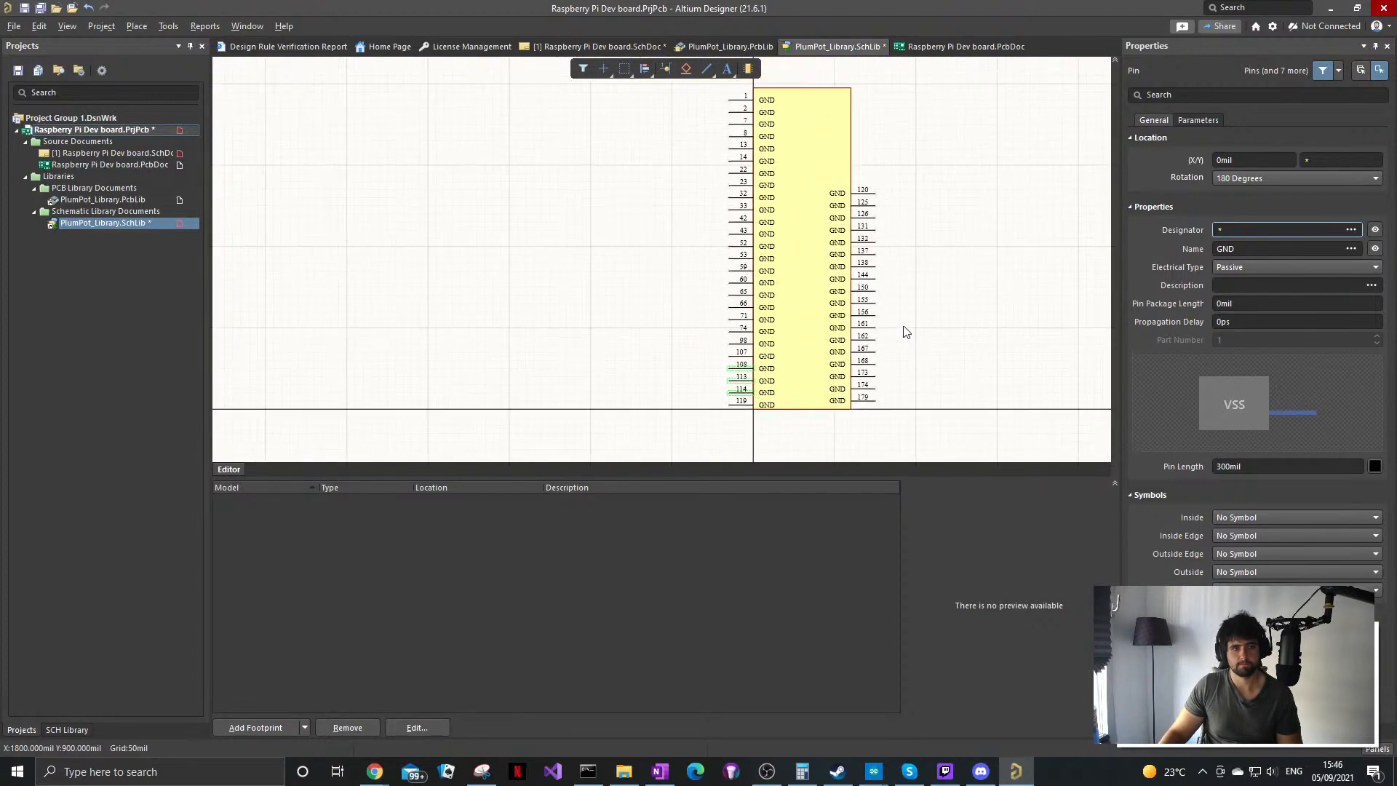
Step: Move the GND pins 120 to 179 together up the body's right edge so pin 120 lines up with pin 1
drag(929, 172, 863, 406)
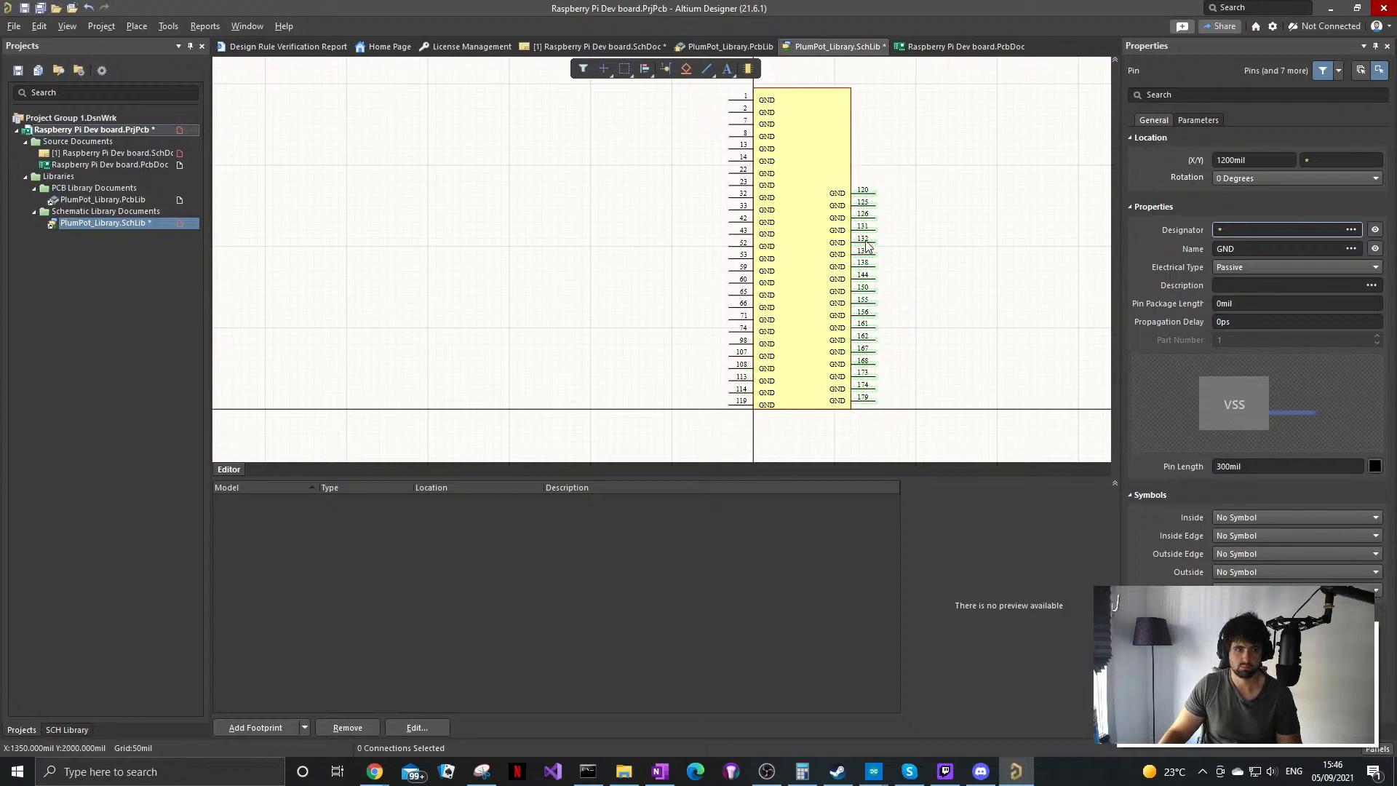
scroll(877, 291, up, 2)
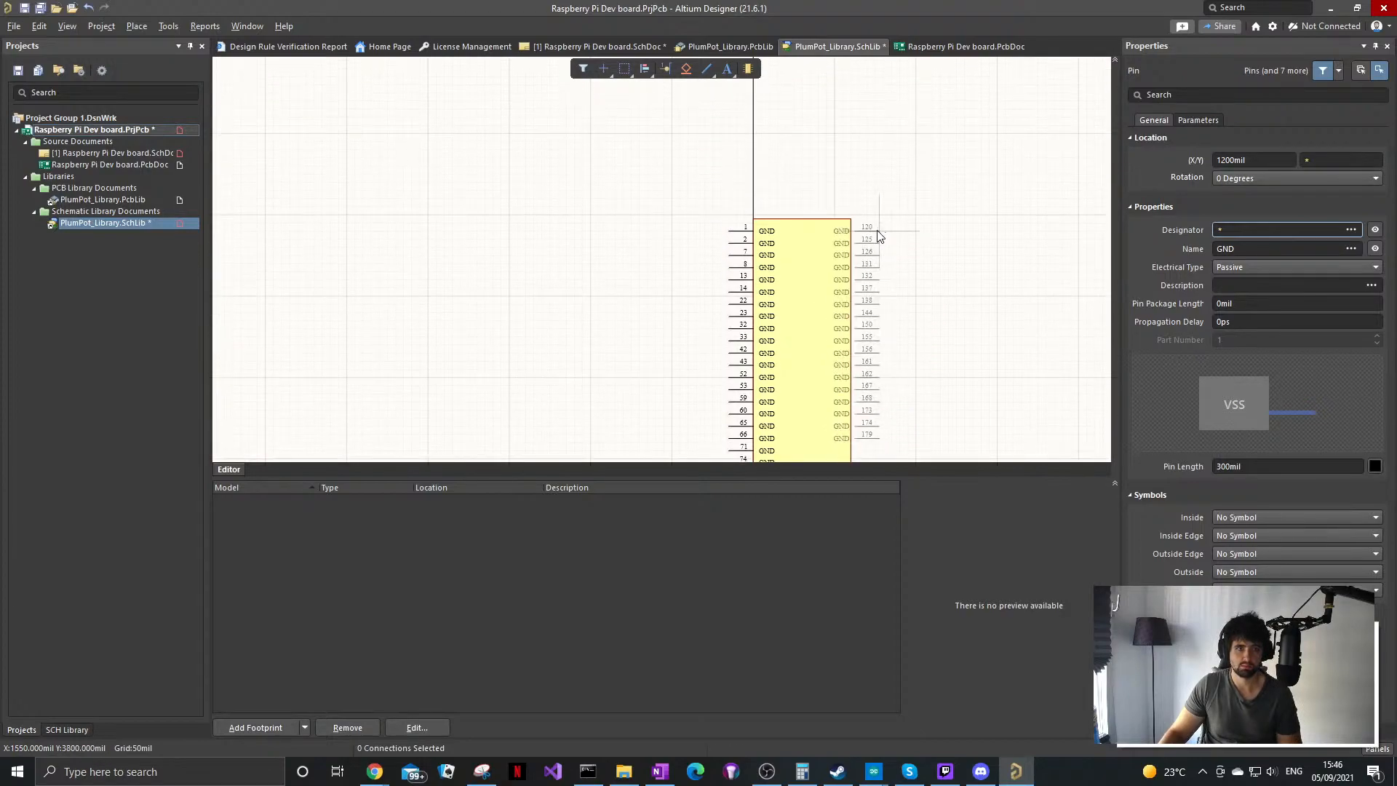
ctrl+scroll(866, 218, up, 3)
click(992, 193)
Step: Place a new GND pin 180 on the body's right edge directly below pin 179
scroll(951, 303, down, 10)
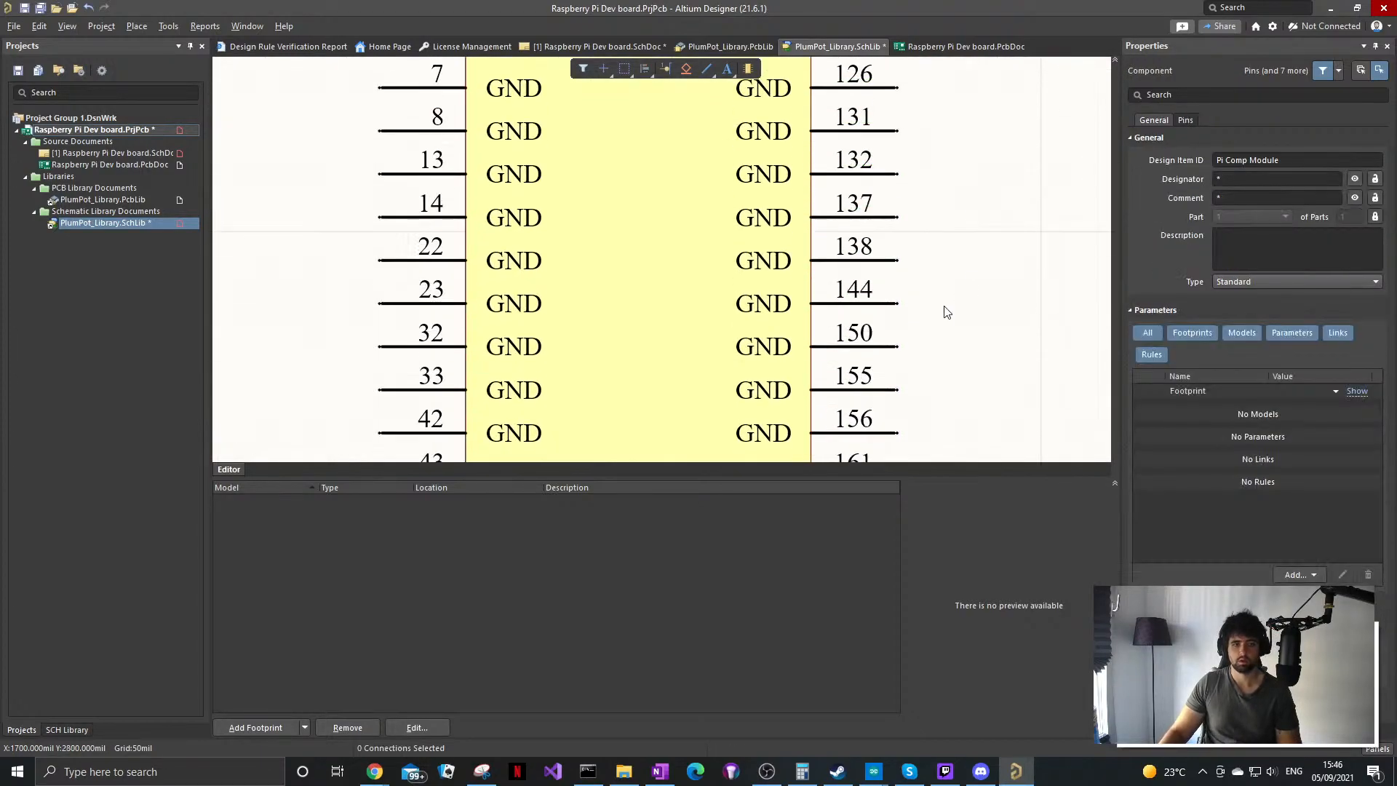
scroll(863, 301, down, 3)
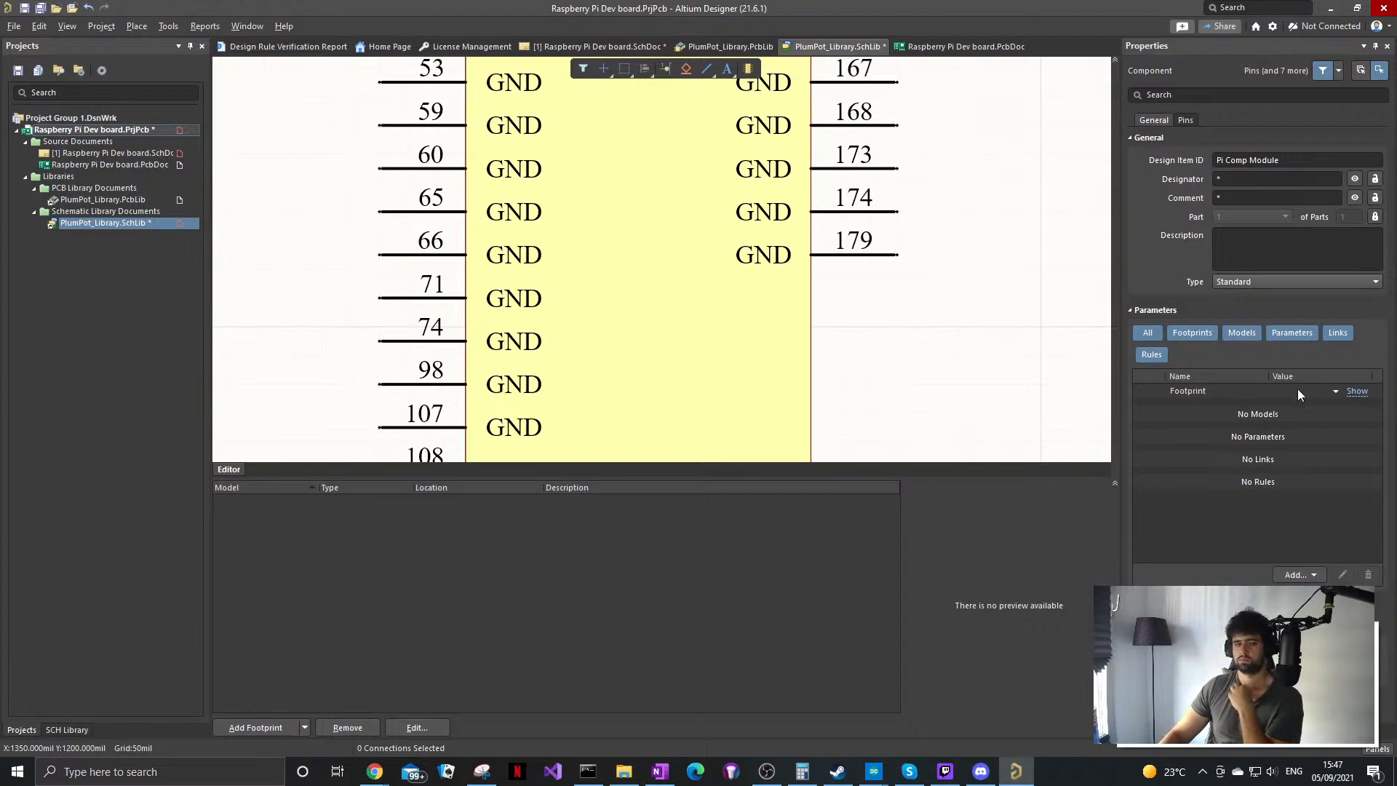
key(p)
key(p)
click(881, 293)
key(Escape)
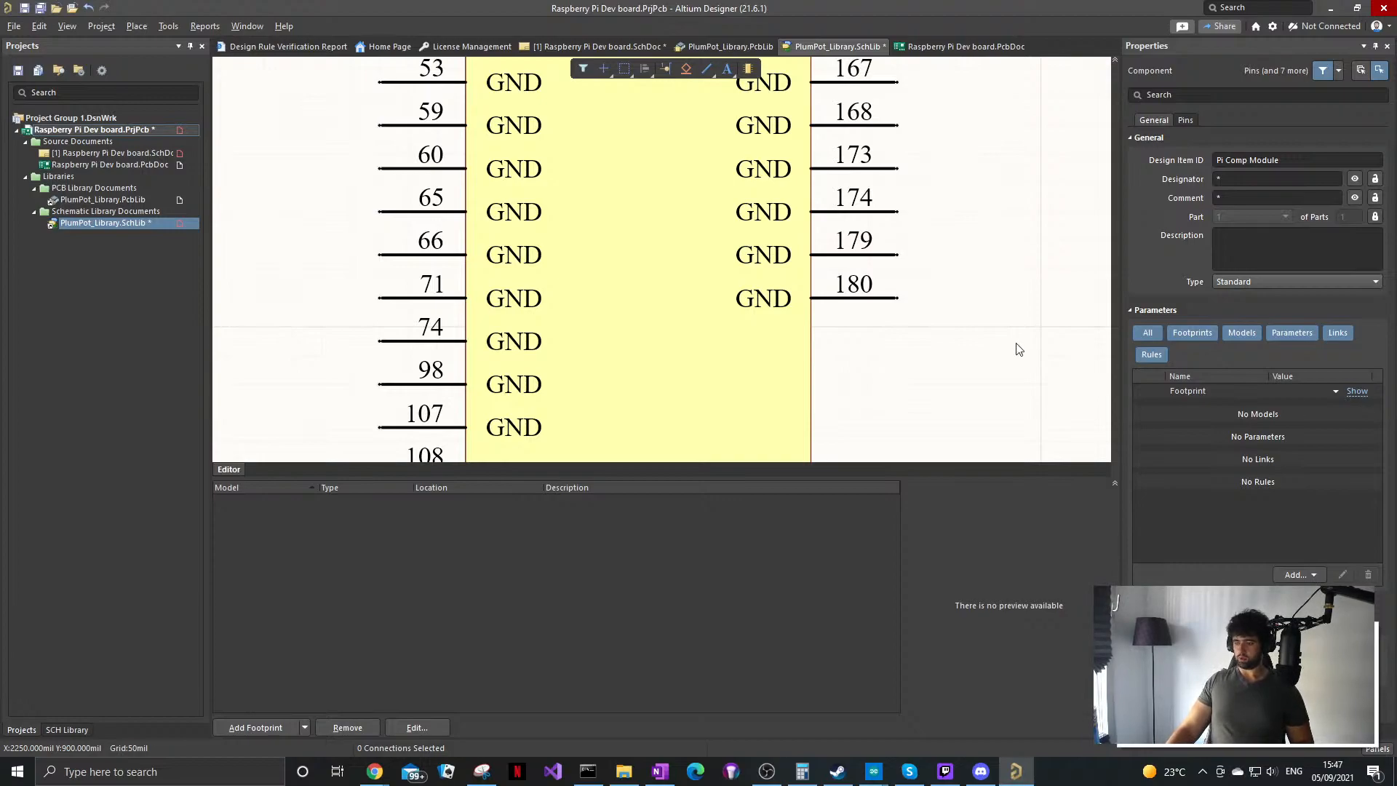
Step: Duplicate GND pin 180 below, set the copy's designator to 191, and duplicate that one below as pin 192
shift+drag(875, 299, 896, 341)
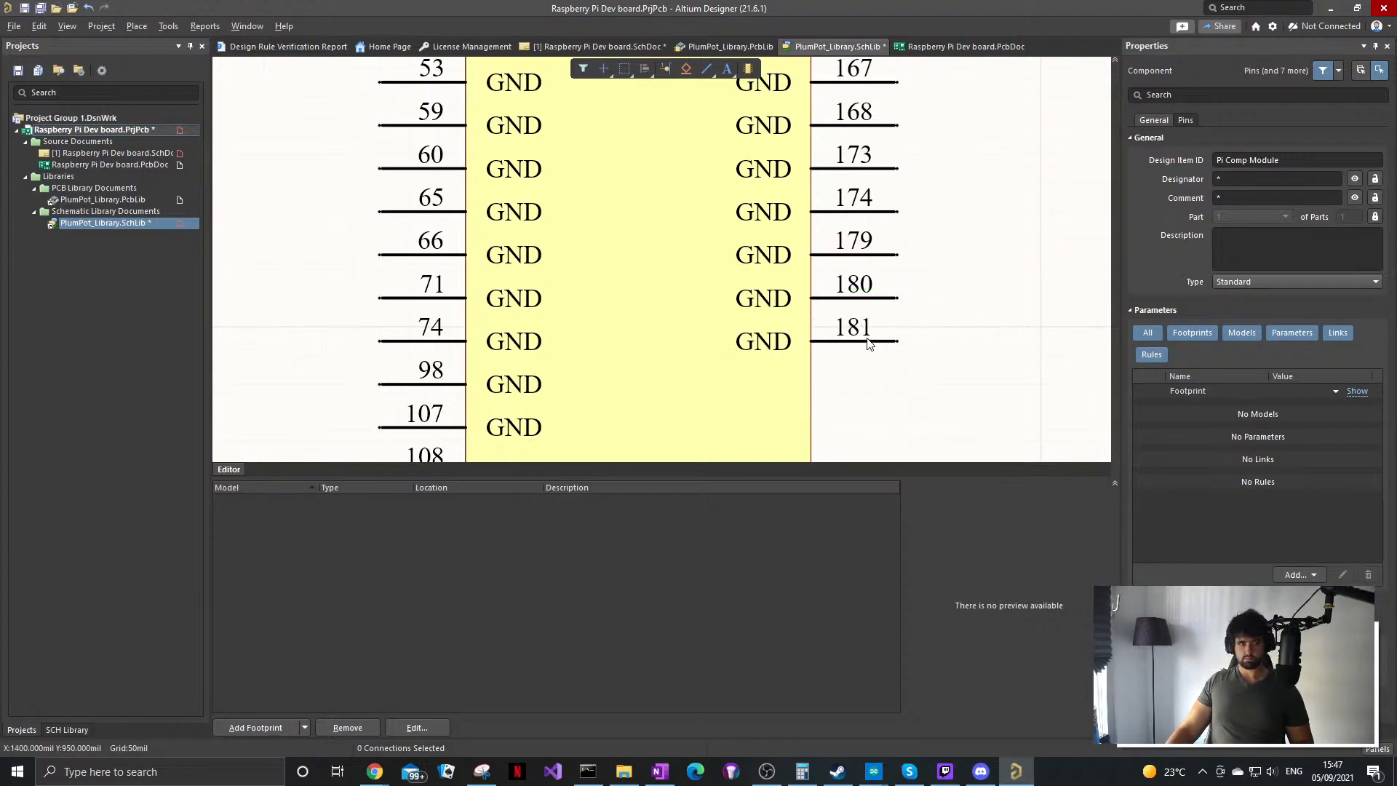
click(870, 342)
click(1264, 229)
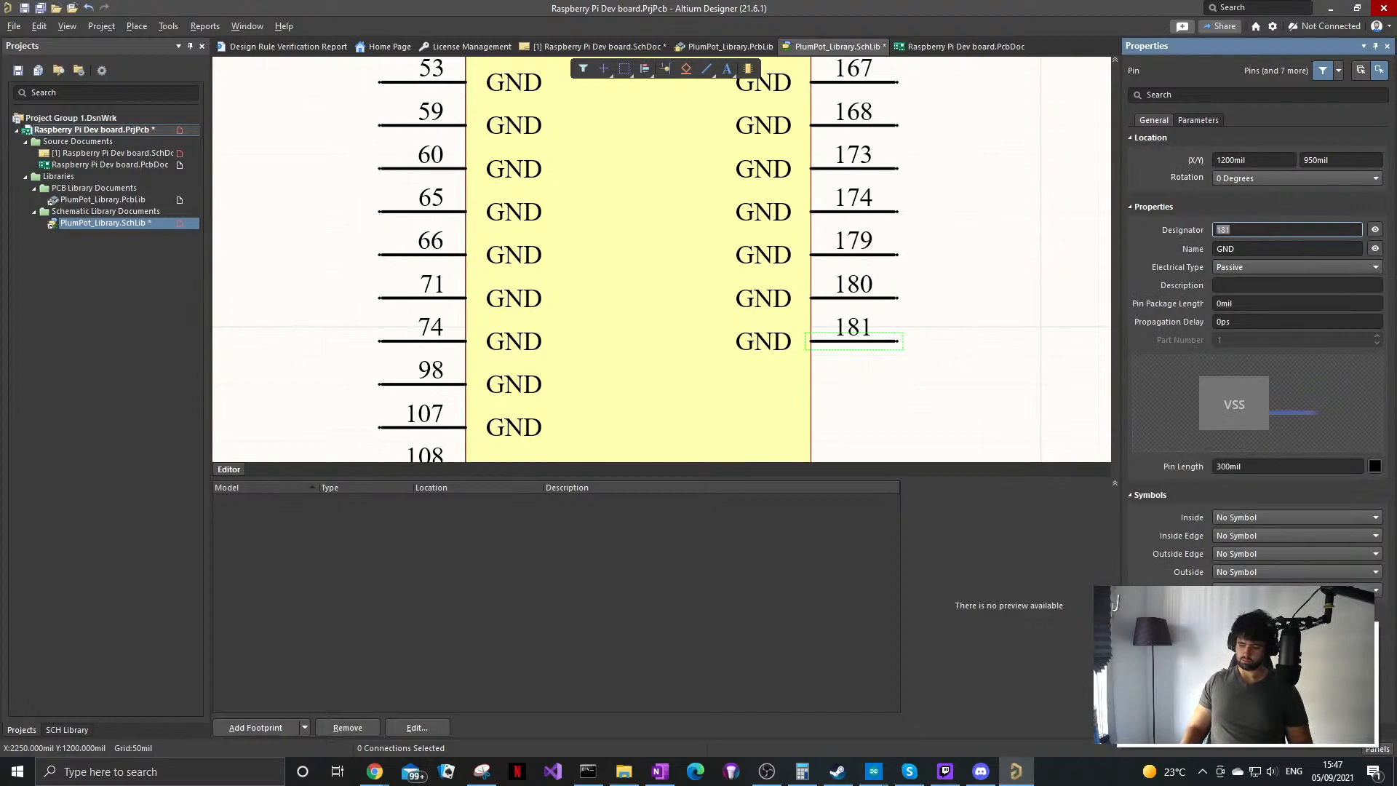
shift+drag(858, 334, 897, 384)
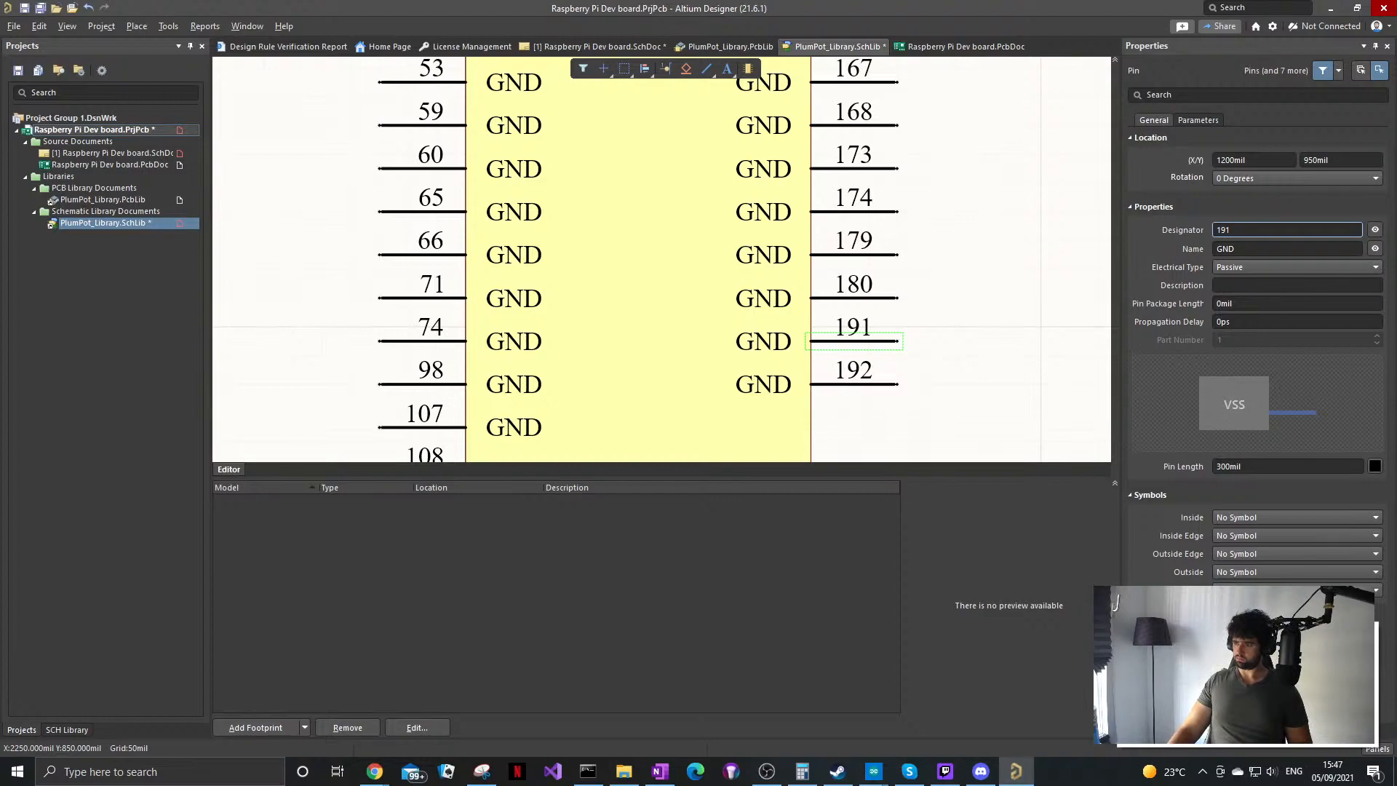
Step: Duplicate GND pin 192 below, set the copy's designator to 197, and duplicate that one below as pin 198
shift+drag(866, 397, 911, 412)
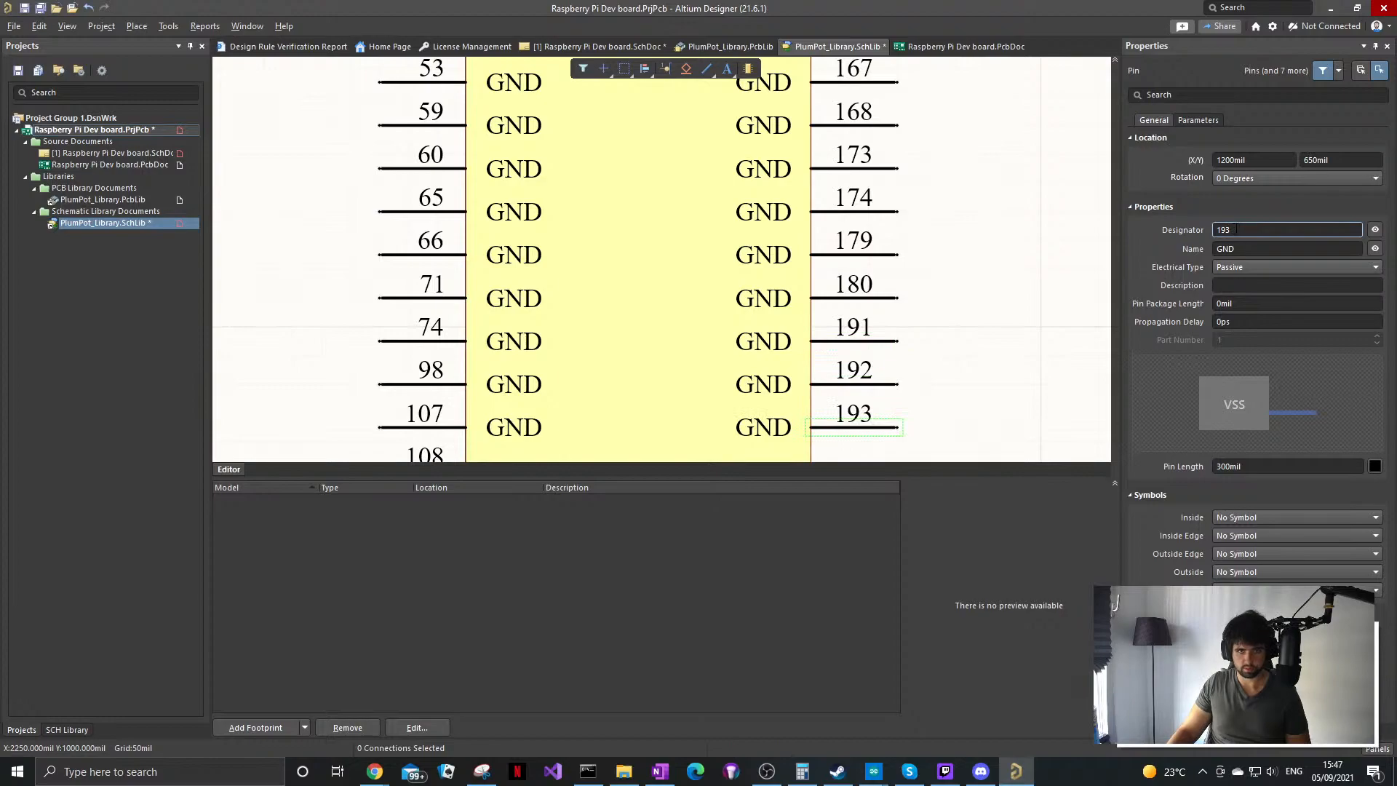
double_click(1235, 229)
text(197)
click(1060, 296)
scroll(931, 451, down, 3)
shift+drag(948, 469, 897, 254)
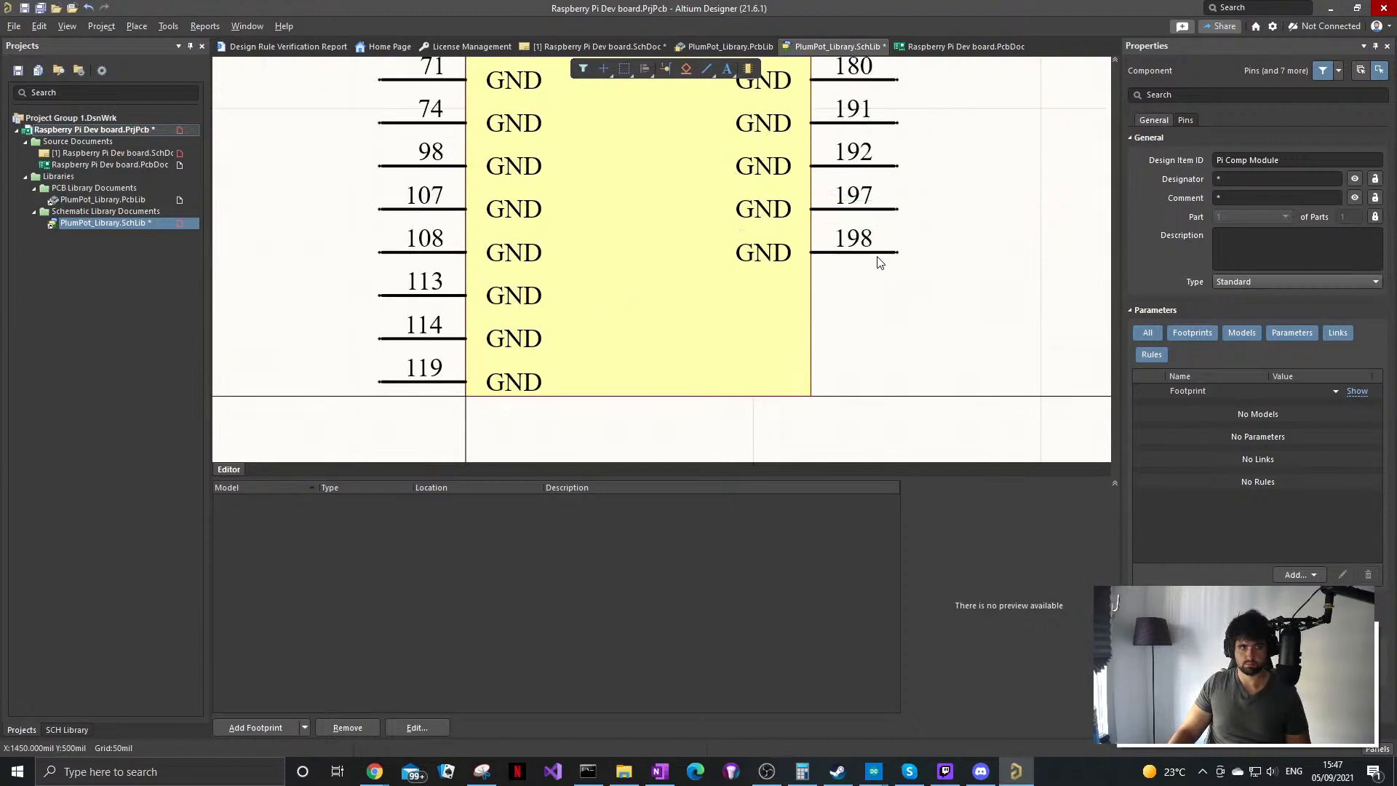
Step: Move the whole right-hand GND pin column, 120 to 198, down so pin 198 lines up with pin 119
ctrl+scroll(844, 352, down, 3)
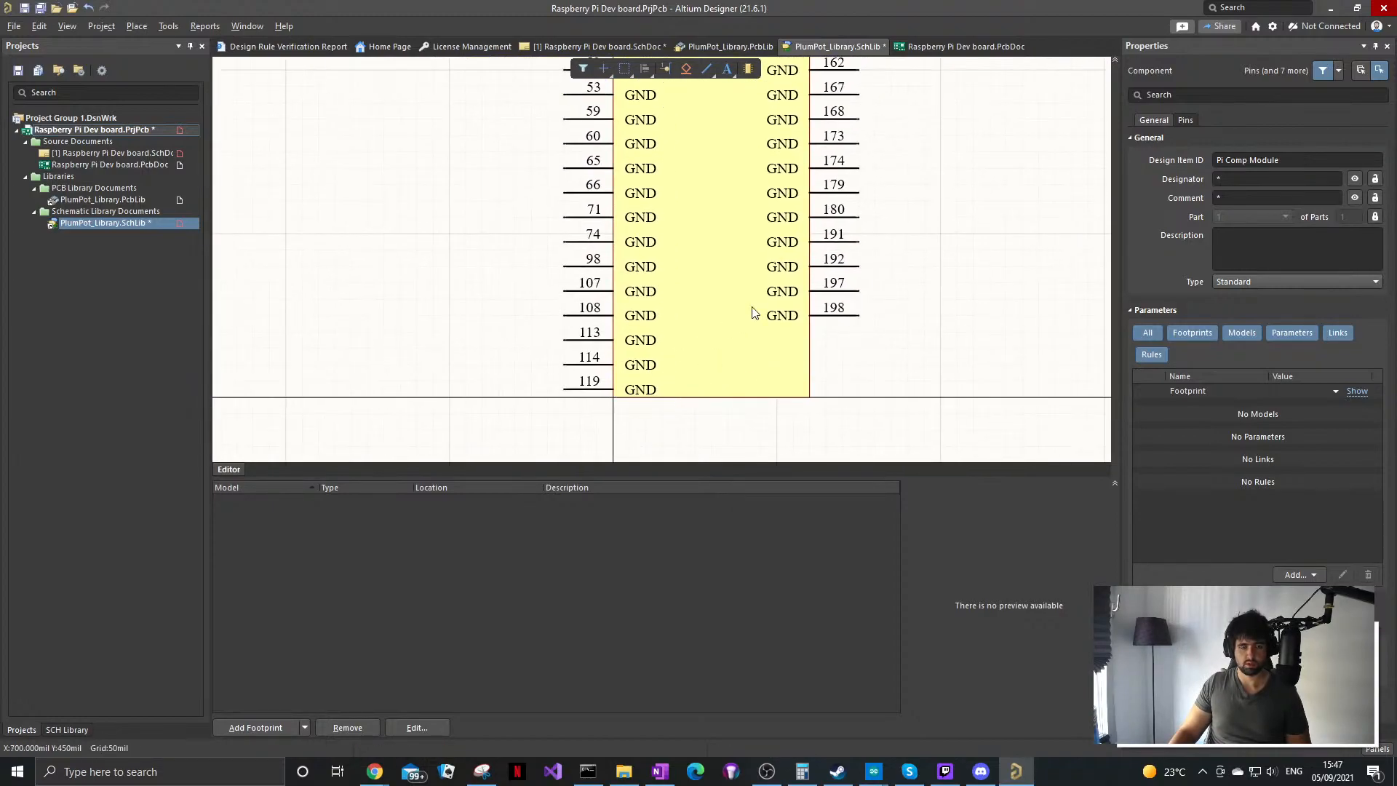
ctrl+scroll(816, 277, down, 4)
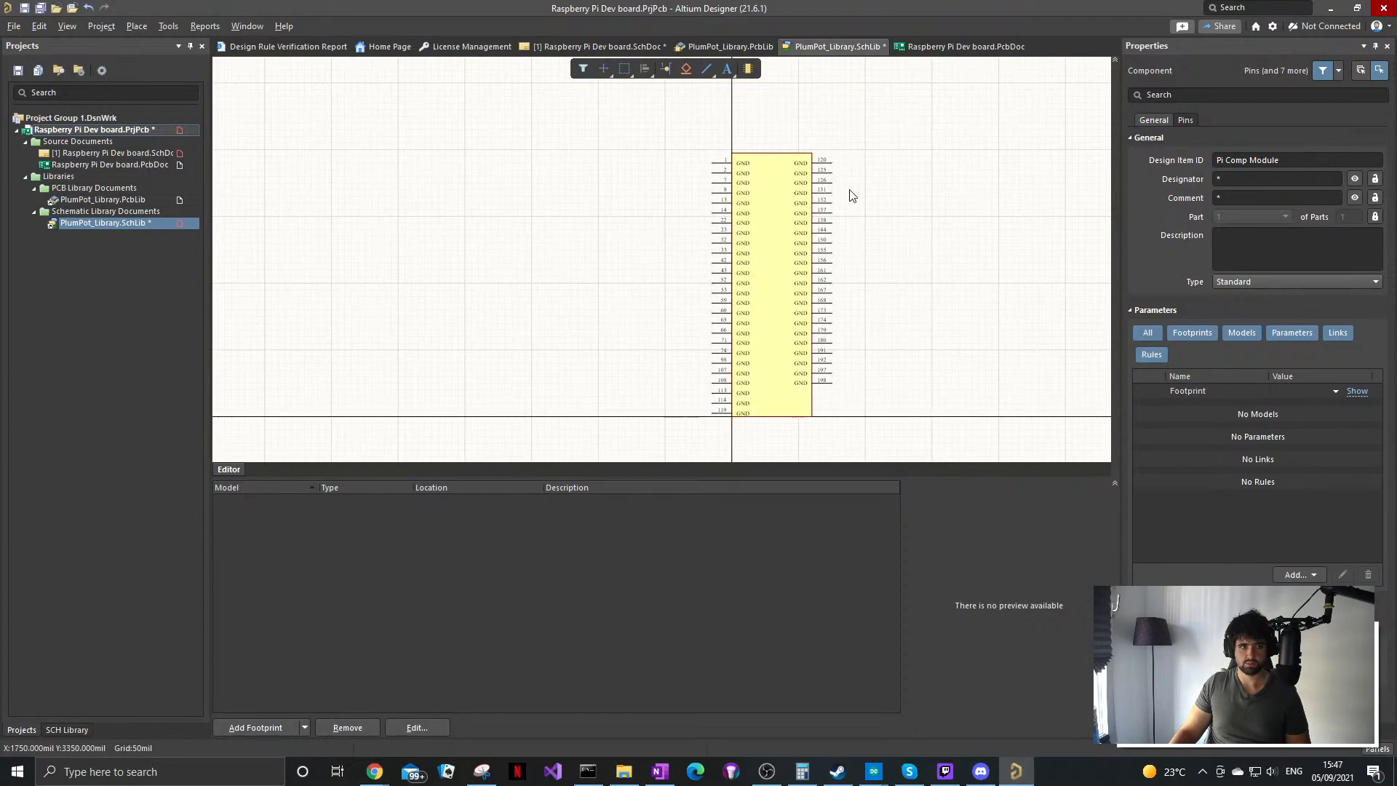
drag(856, 159, 826, 394)
ctrl+scroll(786, 398, up, 2)
mouse_move(785, 400)
middle_down()
mouse_move(764, 407)
mouse_move(783, 408)
middle_up()
drag(837, 395, 858, 430)
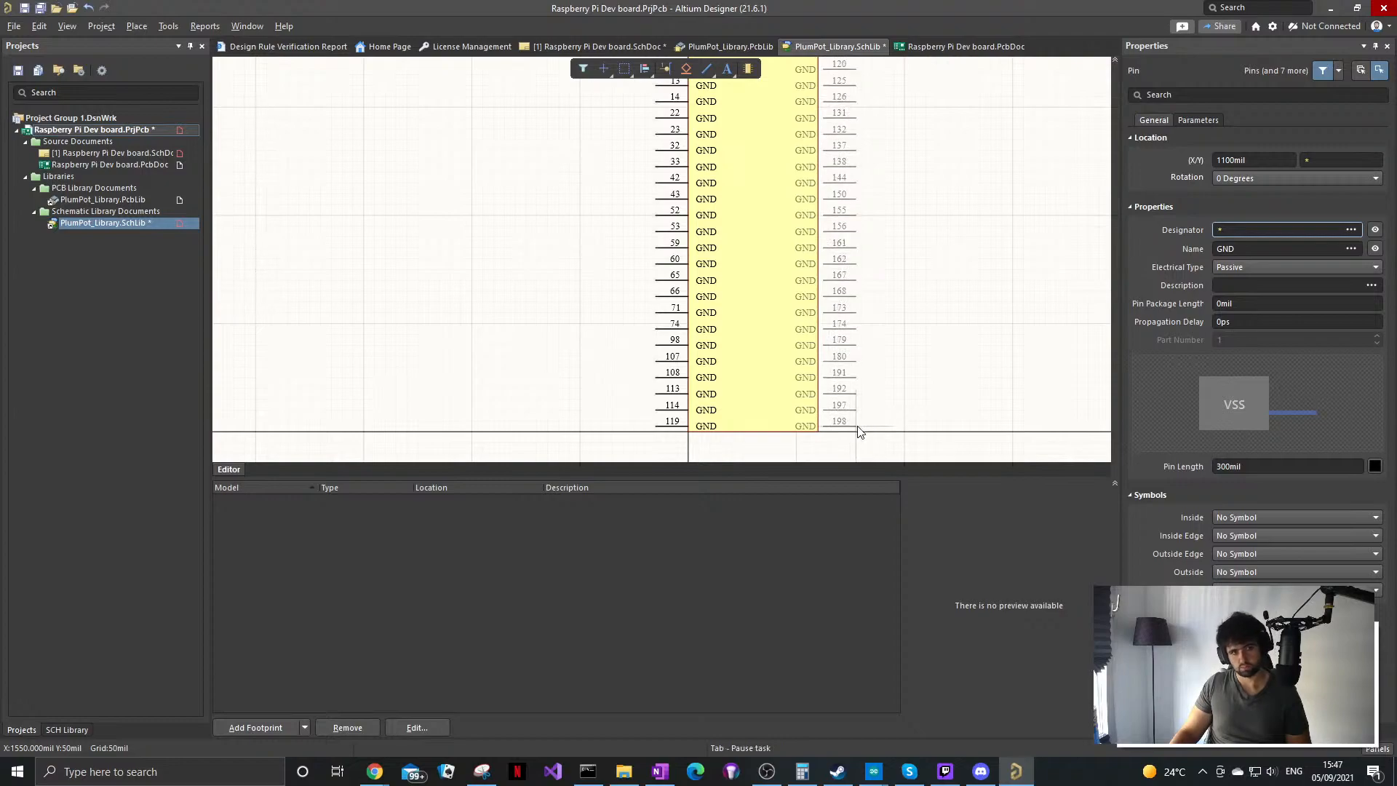
ctrl+scroll(543, 368, down, 1)
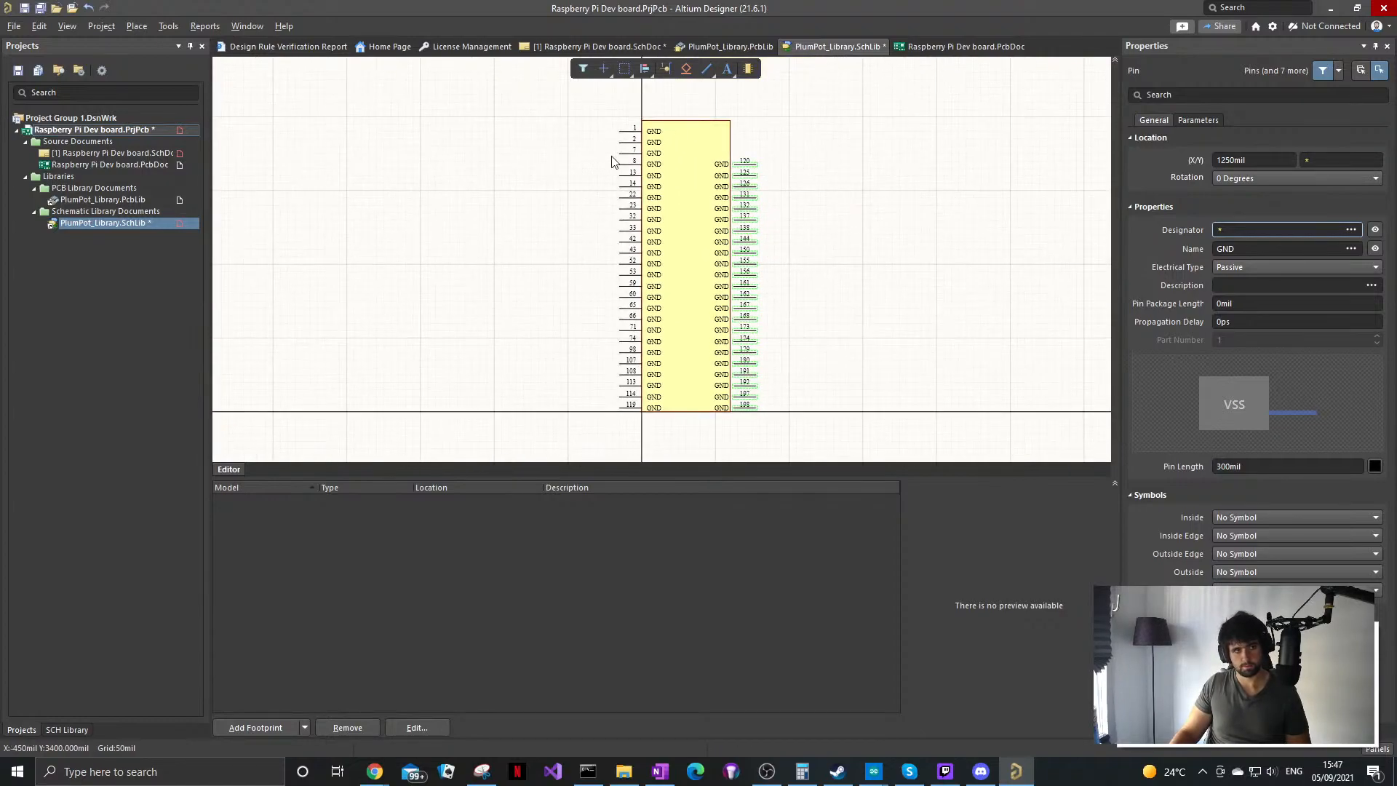
Step: Move GND pin 113 from the left column to the body's right edge above pin 120, mirrored to face outward
mouse_move(625, 416)
mouse_down()
mouse_move(612, 381)
mouse_move(722, 162)
mouse_move(705, 156)
mouse_move(748, 144)
mouse_move(652, 250)
mouse_move(614, 361)
mouse_move(674, 315)
mouse_move(574, 427)
mouse_move(574, 414)
mouse_move(625, 412)
mouse_up()
key(x)
ctrl+scroll(749, 144, up, 4)
ctrl+scroll(614, 362, down, 3)
ctrl+scroll(574, 422, up, 4)
drag(661, 355, 997, 245)
click(586, 358)
ctrl+scroll(829, 175, down, 3)
ctrl+scroll(835, 172, up, 3)
ctrl+scroll(843, 255, up, 3)
ctrl+scroll(998, 249, down, 5)
ctrl+scroll(1041, 350, up, 3)
ctrl+scroll(902, 262, down, 3)
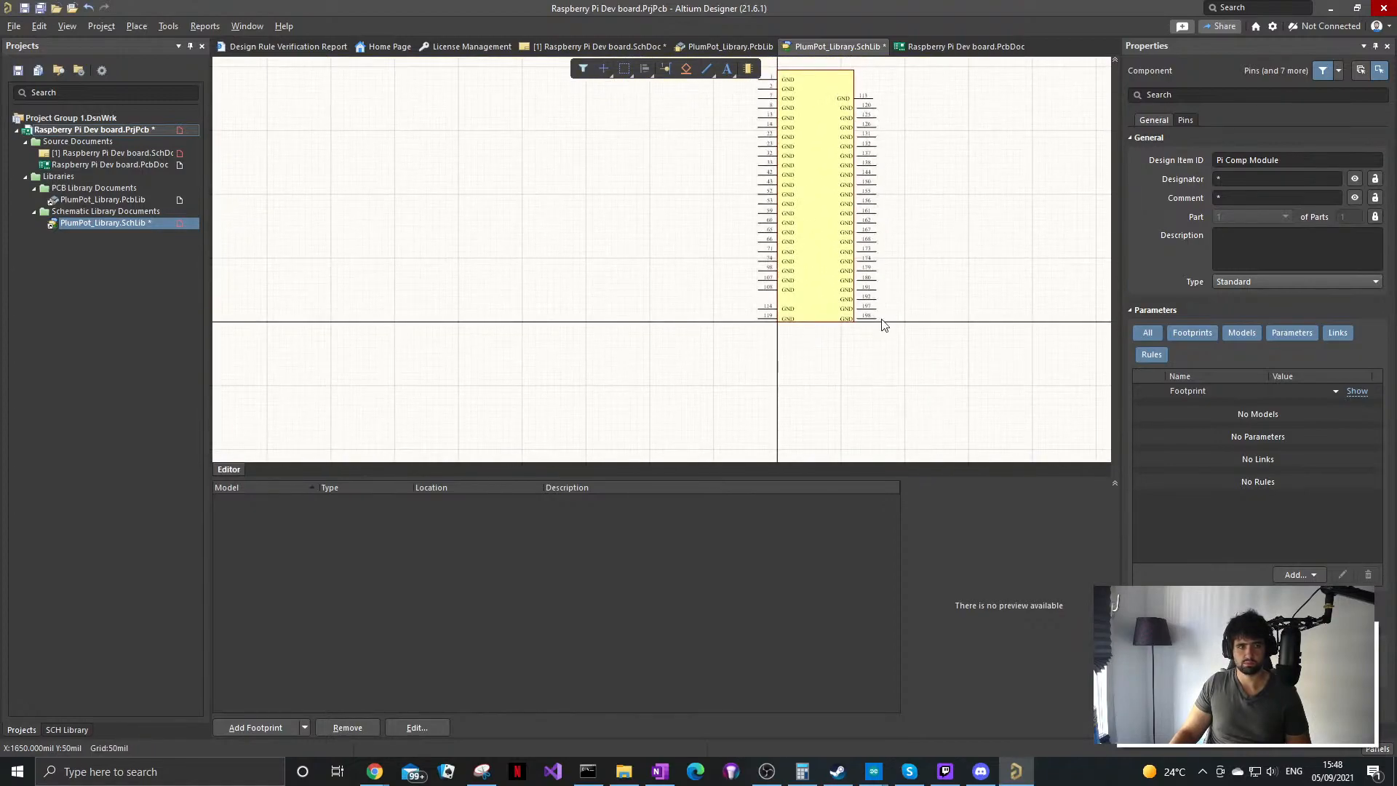
drag(883, 323, 859, 128)
ctrl+scroll(864, 109, up, 5)
click(940, 149)
Step: Move the left-hand GND pins 1 to 108 down one pitch to close the gap above pin 114
ctrl+scroll(929, 210, down, 4)
ctrl+scroll(756, 390, up, 1)
scroll(755, 390, down, 4)
ctrl+scroll(787, 309, up, 2)
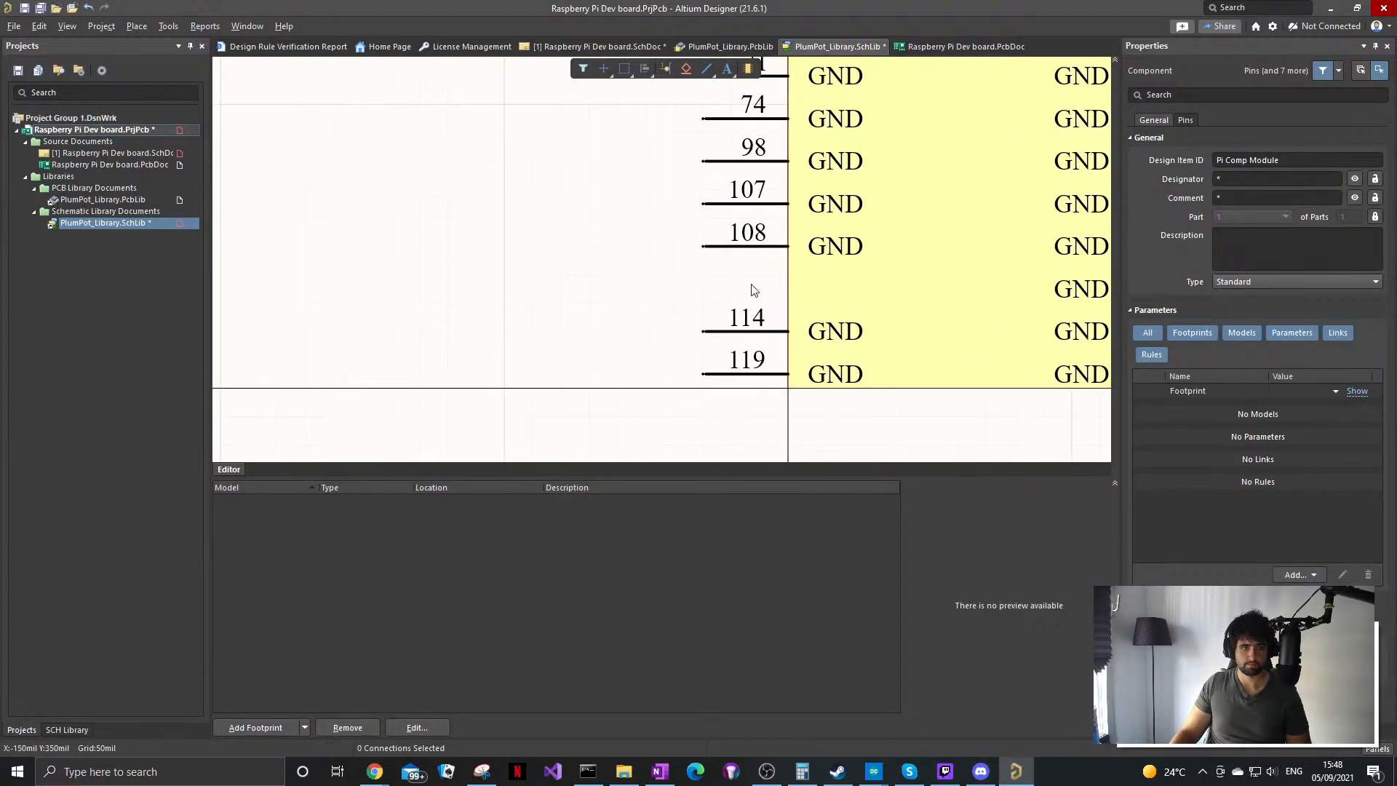
ctrl+scroll(736, 305, down, 5)
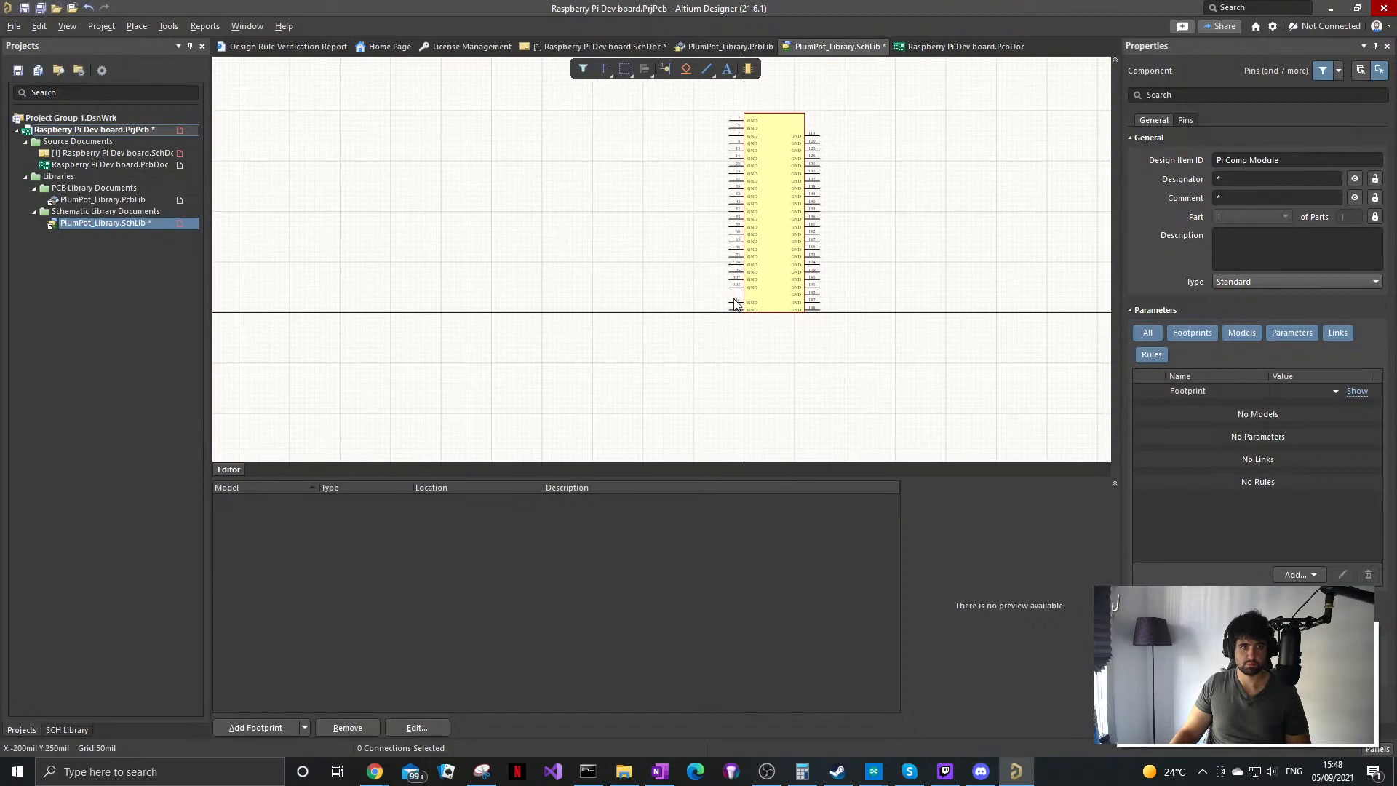
drag(735, 294, 723, 115)
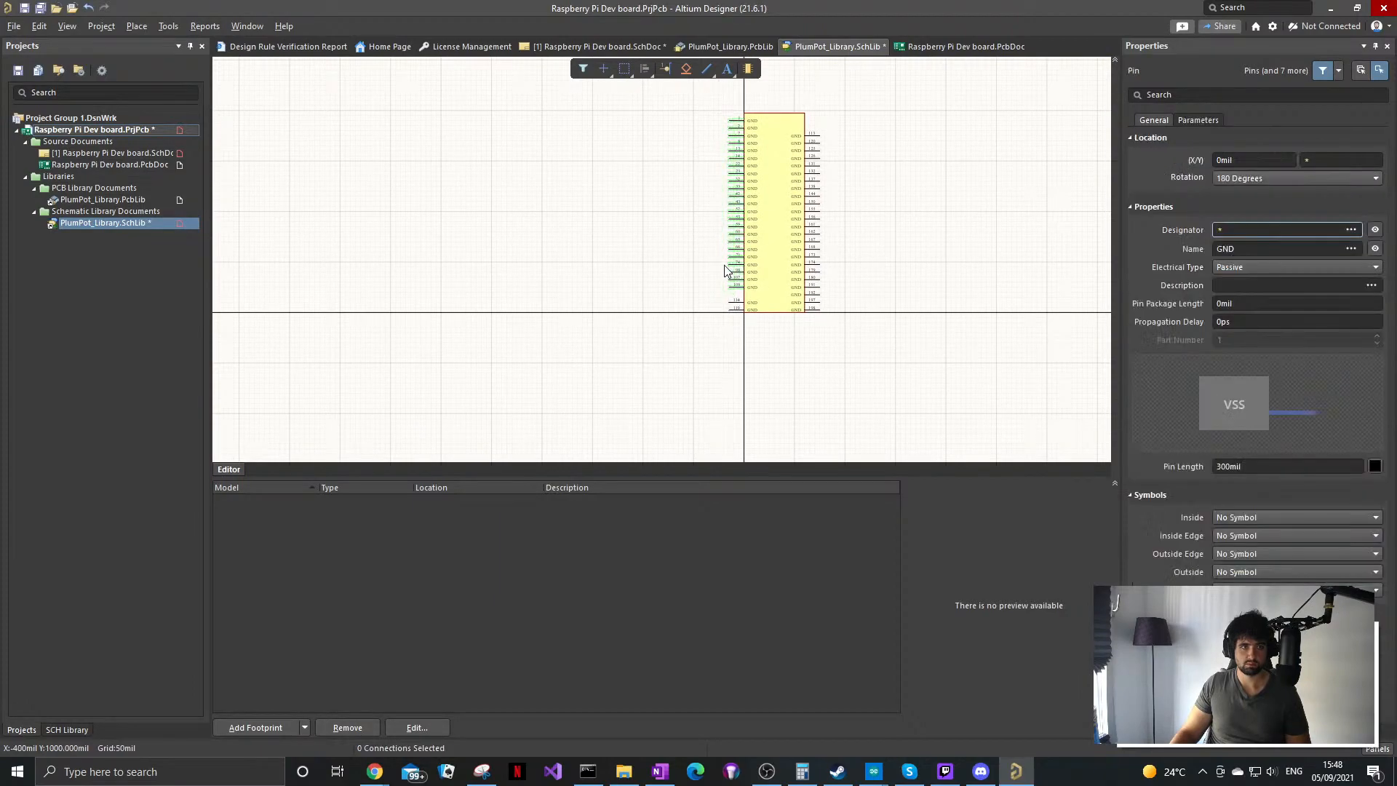
ctrl+scroll(729, 279, up, 3)
drag(743, 309, 726, 332)
ctrl+scroll(725, 332, up, 3)
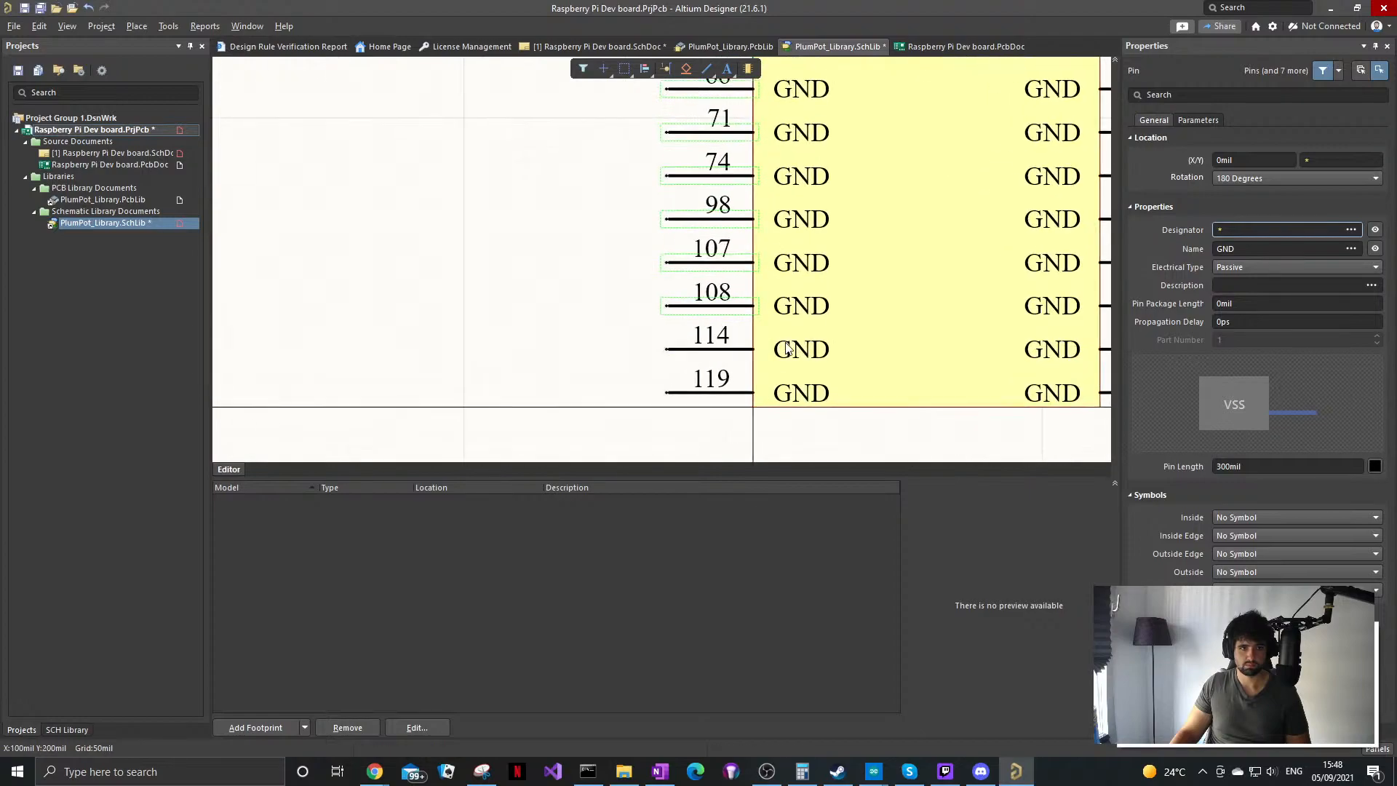
drag(669, 364, 670, 351)
ctrl+scroll(669, 351, down, 5)
ctrl+scroll(764, 279, up, 2)
mouse_move(764, 279)
right_down()
mouse_move(781, 248)
mouse_move(768, 230)
mouse_move(756, 325)
mouse_move(764, 269)
mouse_move(757, 298)
mouse_move(747, 219)
mouse_move(744, 269)
right_up()
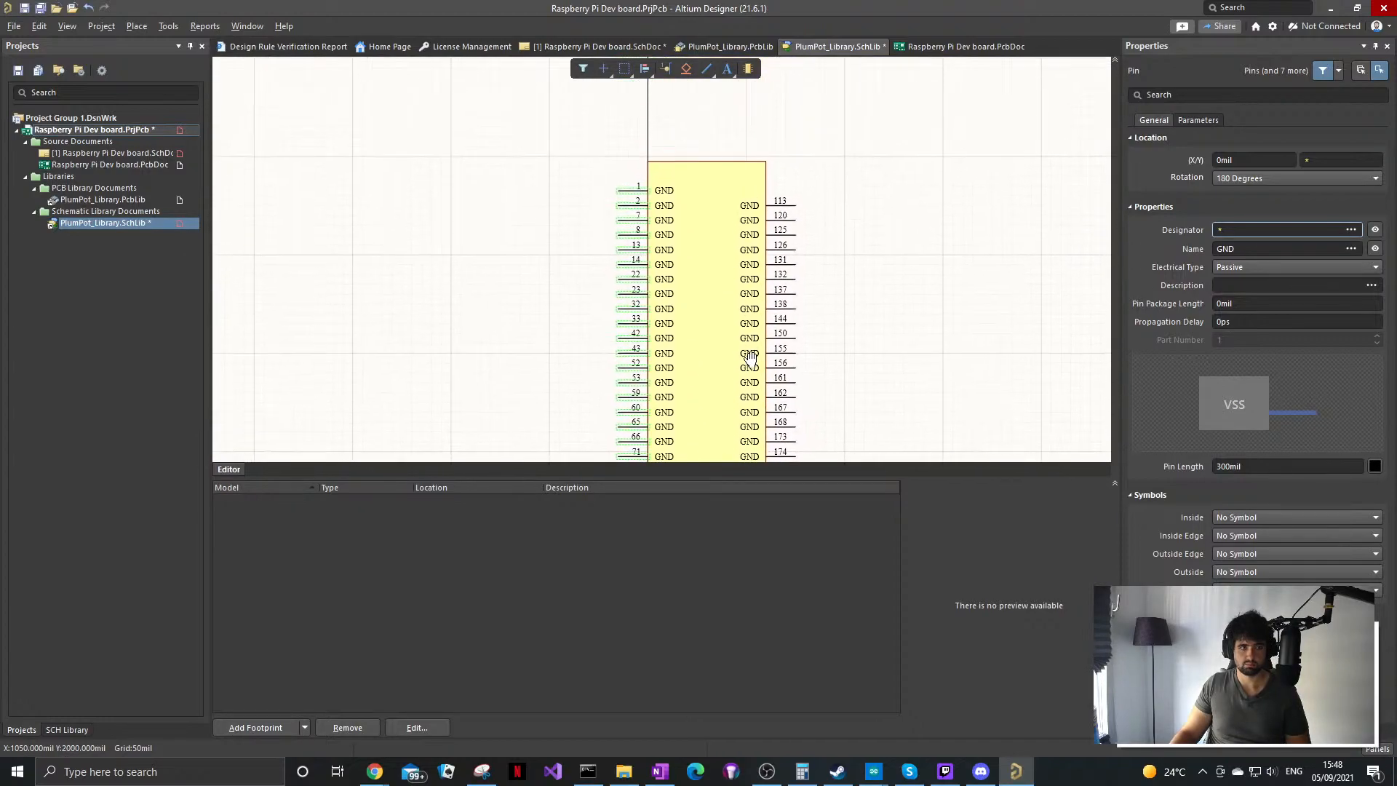
Step: Lower the top edge of the symbol body to just above GND pin 1 and save the schematic library
ctrl+scroll(723, 187, up, 3)
click(720, 156)
drag(685, 140, 684, 174)
ctrl+scroll(846, 231, down, 5)
ctrl+scroll(836, 211, up, 5)
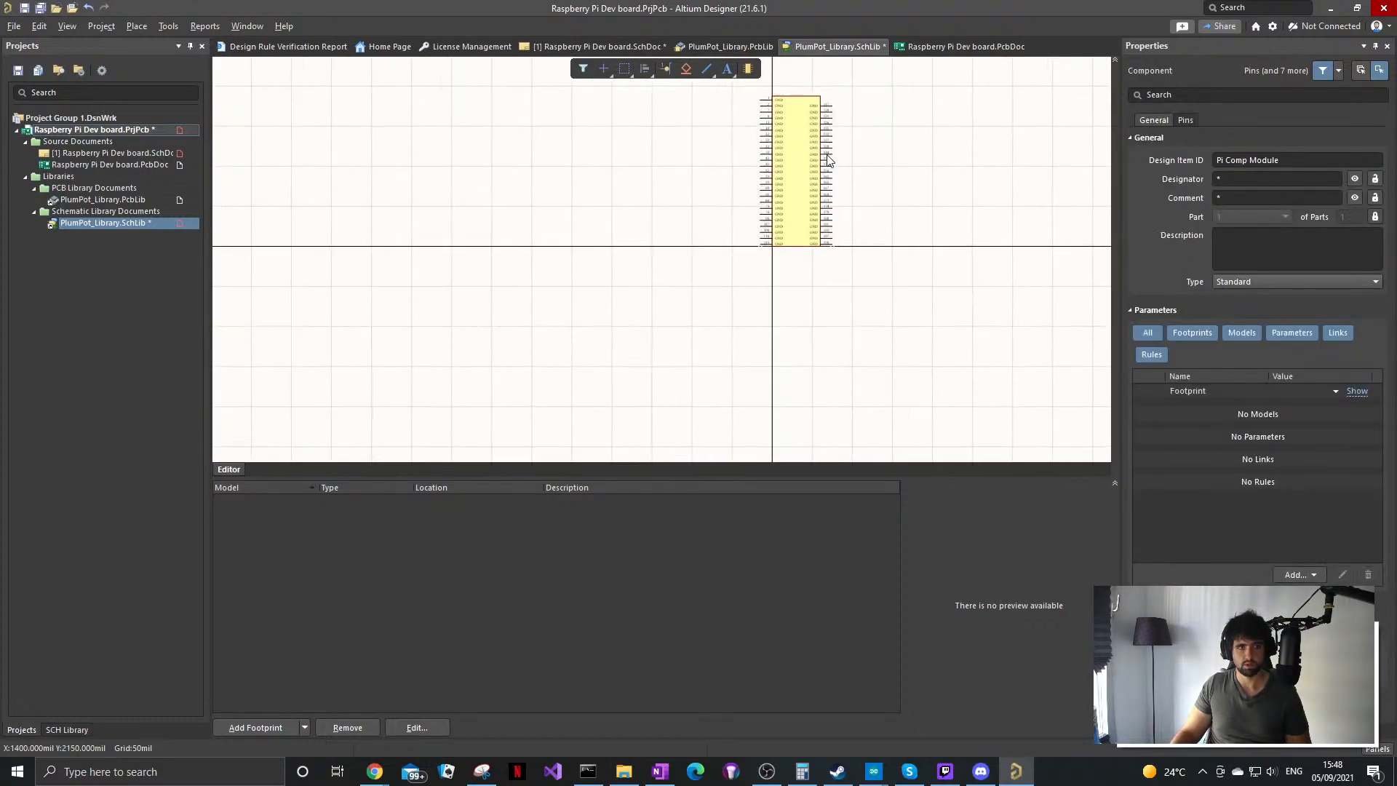
click(25, 8)
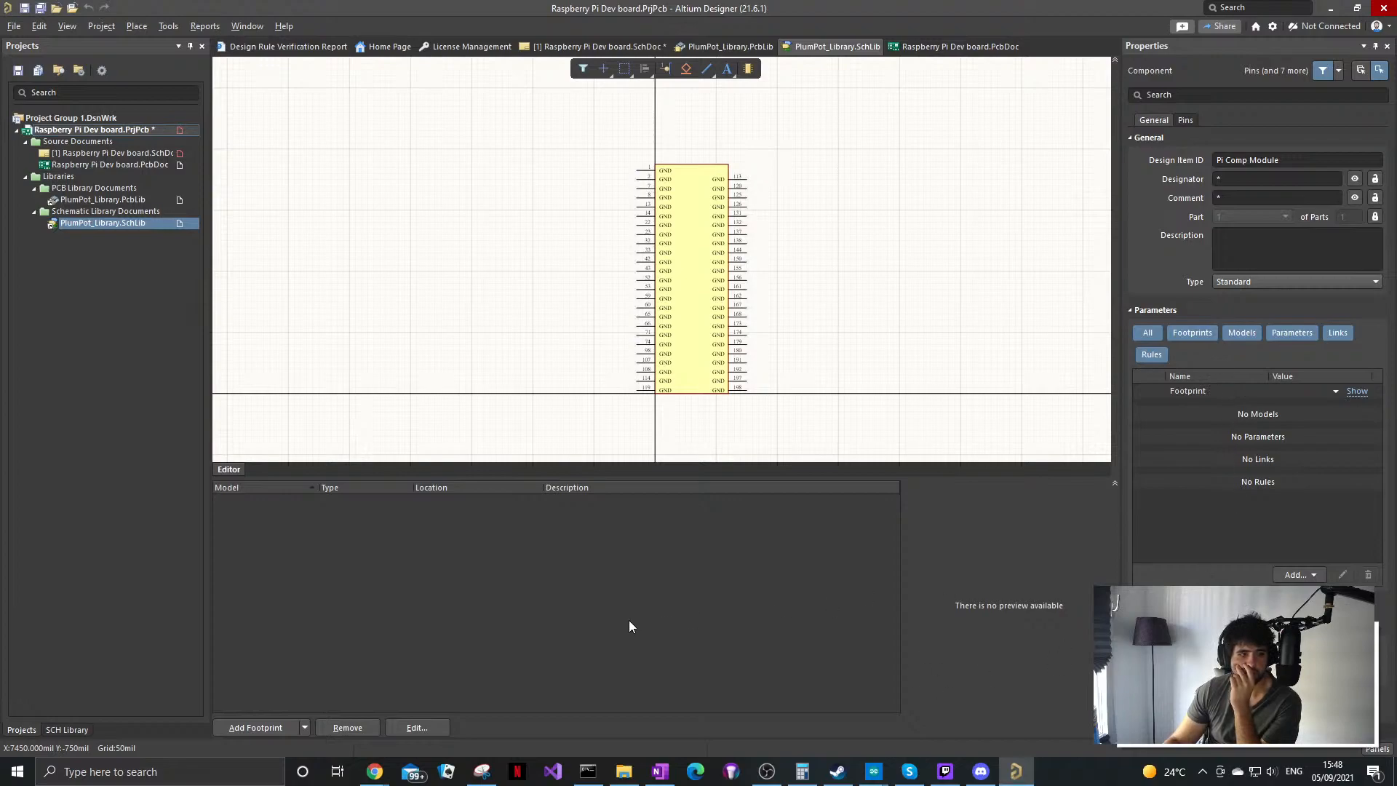
Step: Add a new part to the Pi Comp Module component and save the schematic library
click(306, 727)
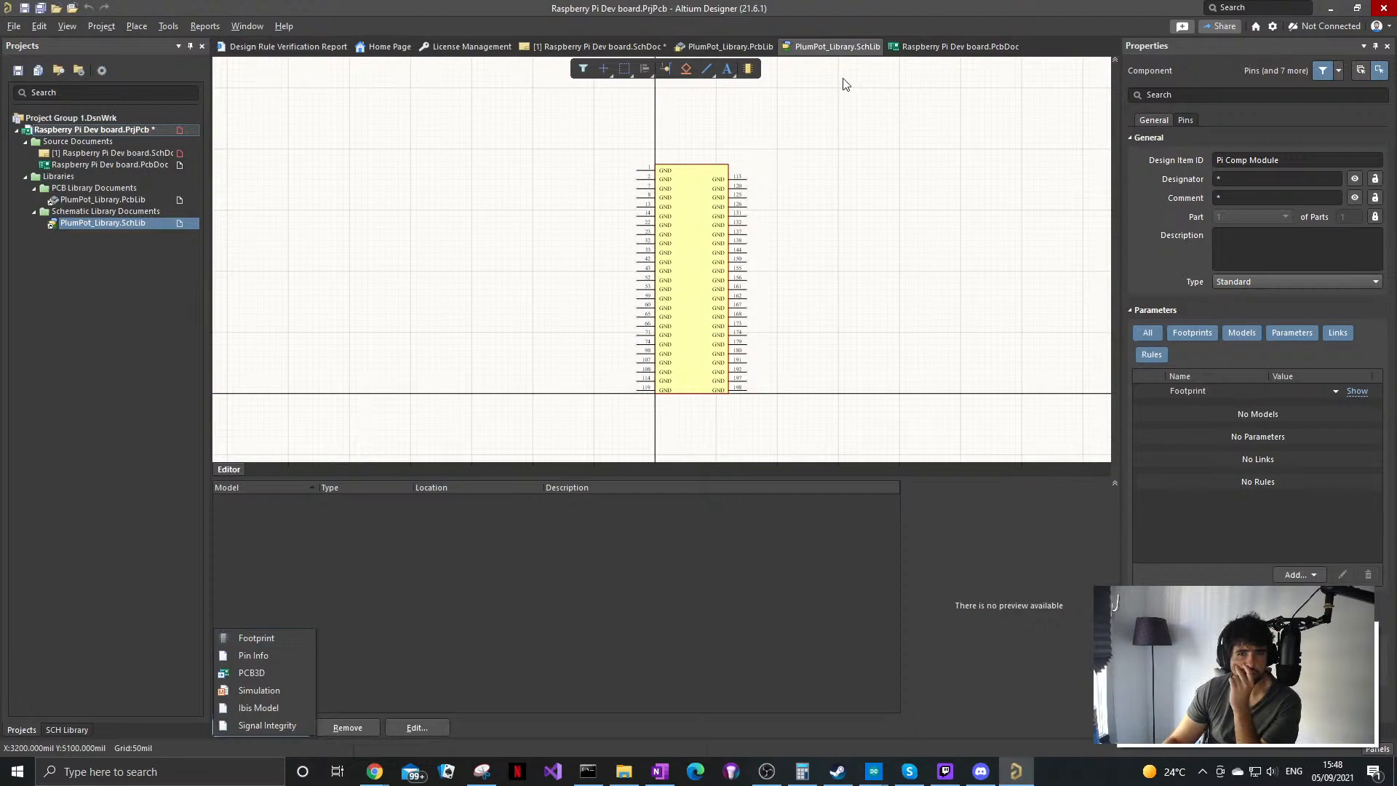
right_click(820, 48)
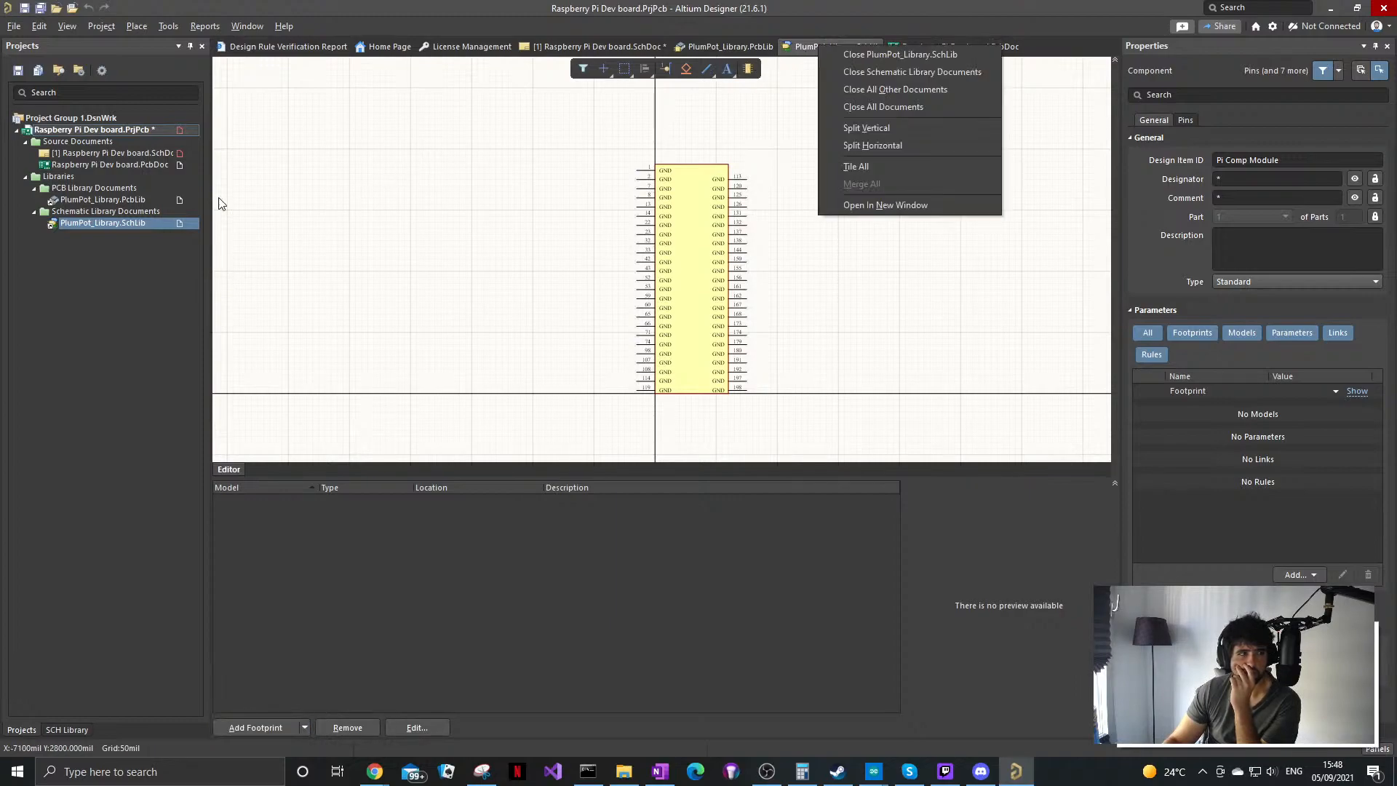
click(168, 29)
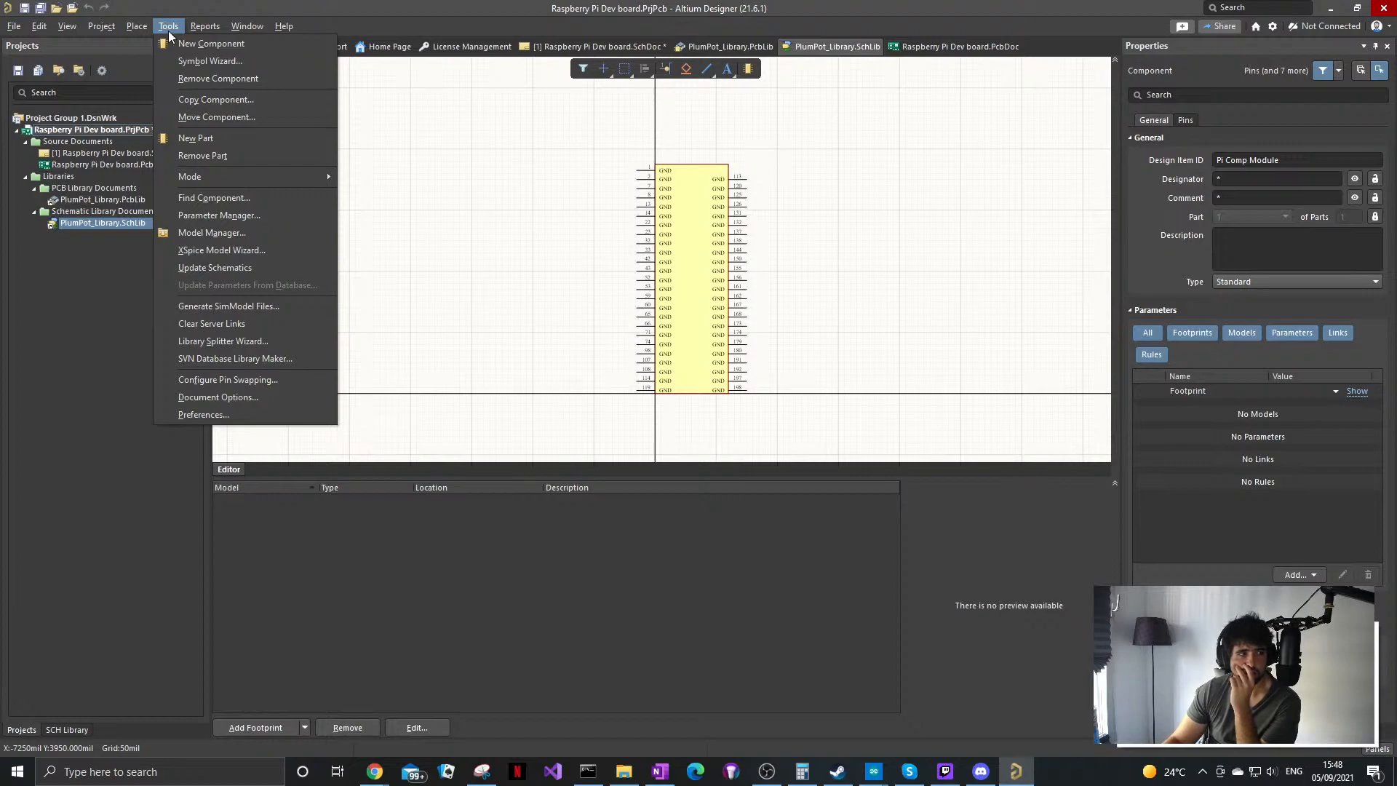
click(211, 138)
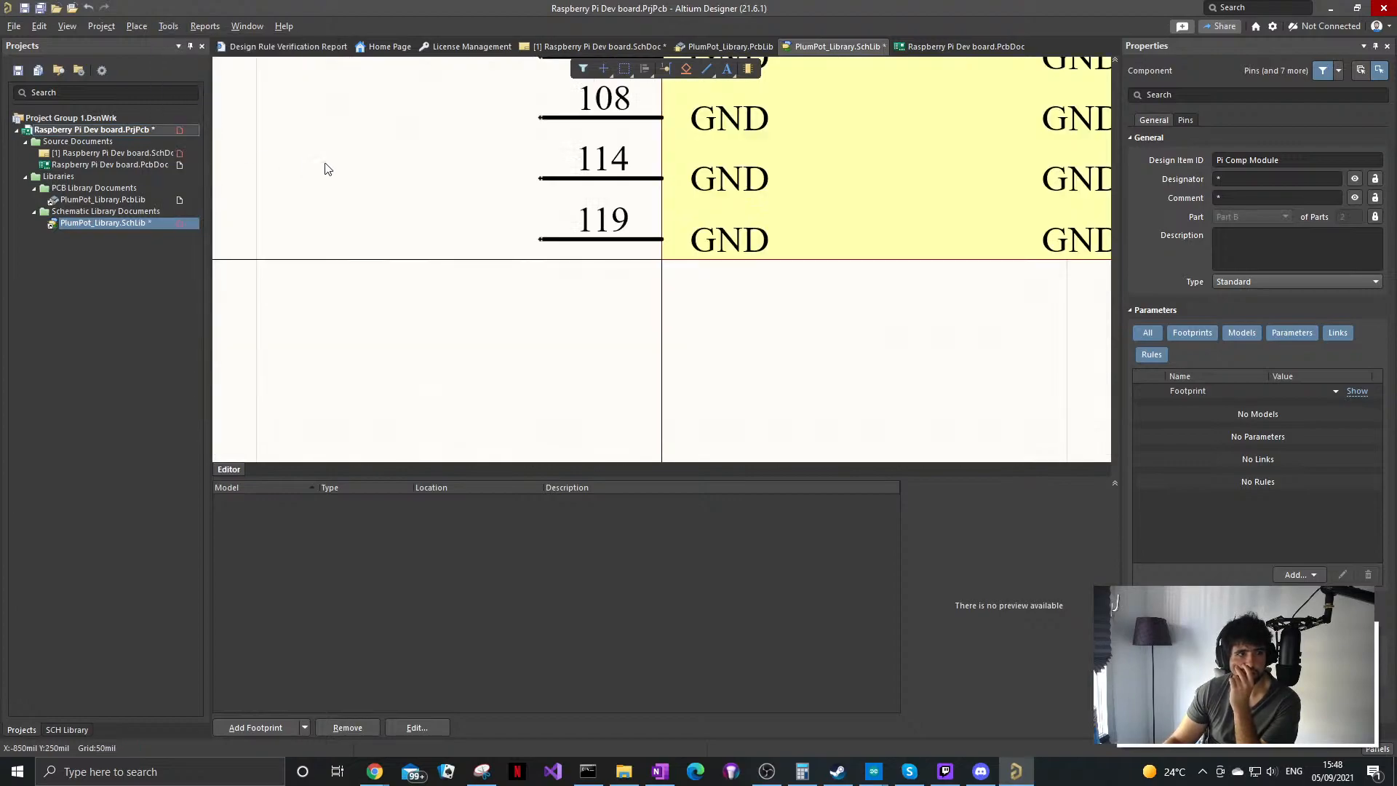
ctrl+scroll(568, 218, down, 8)
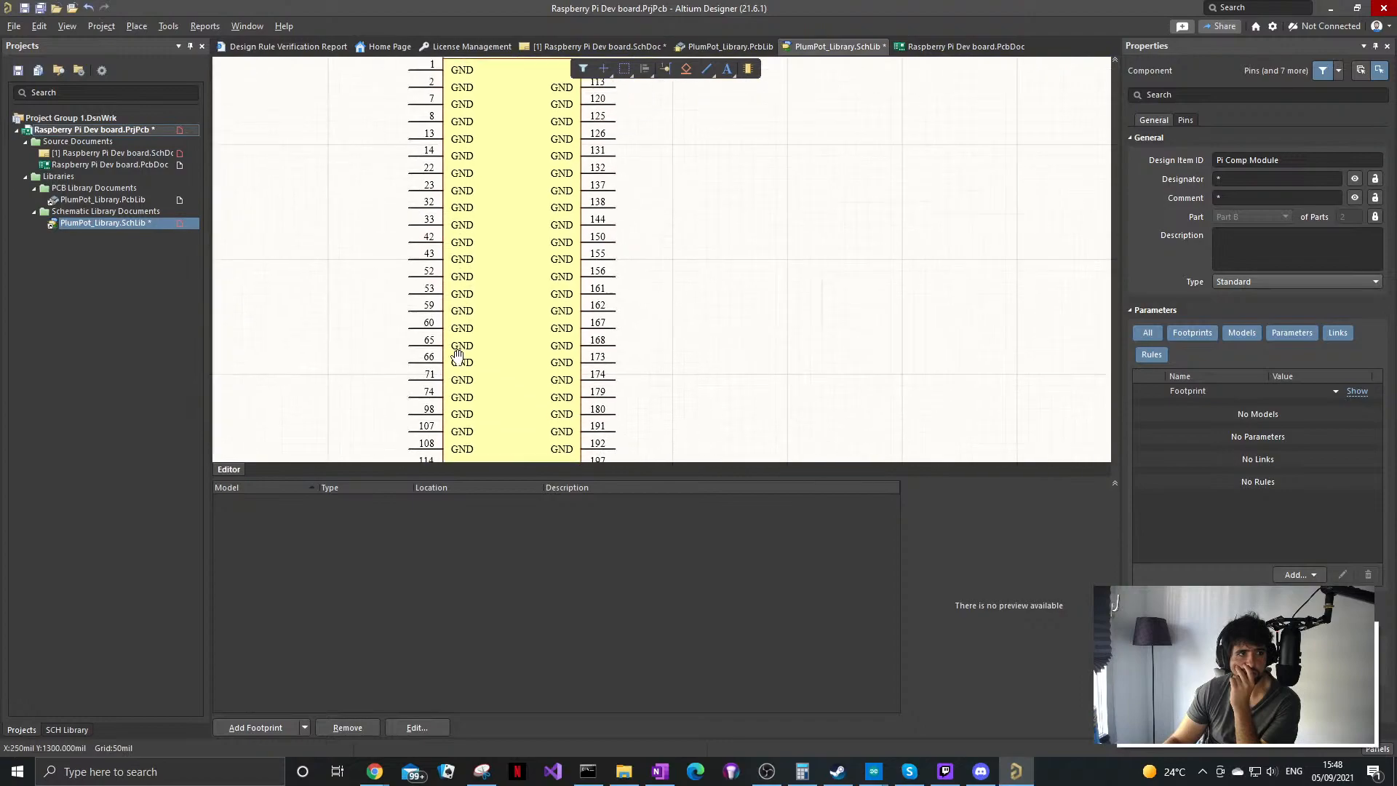
click(25, 8)
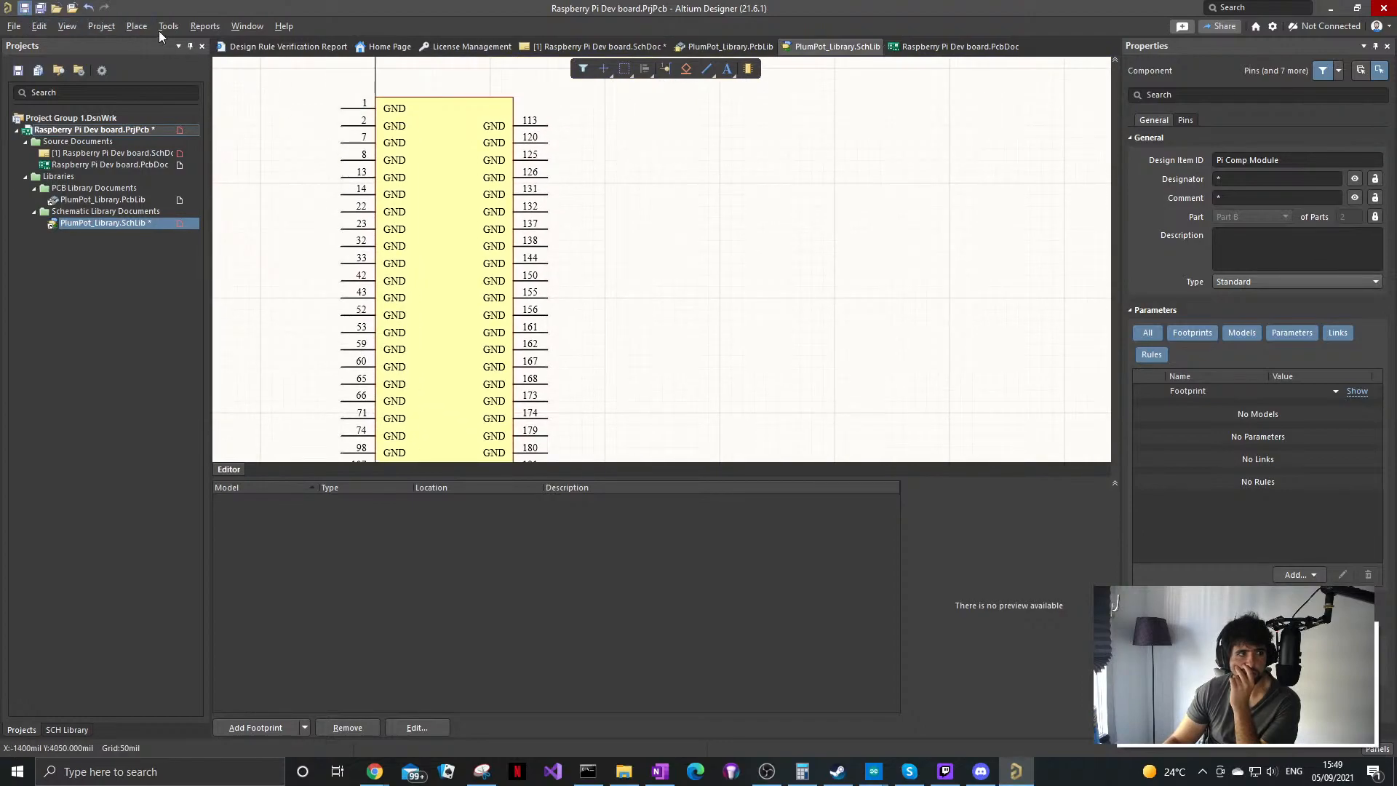
click(168, 26)
mouse_move(227, 177)
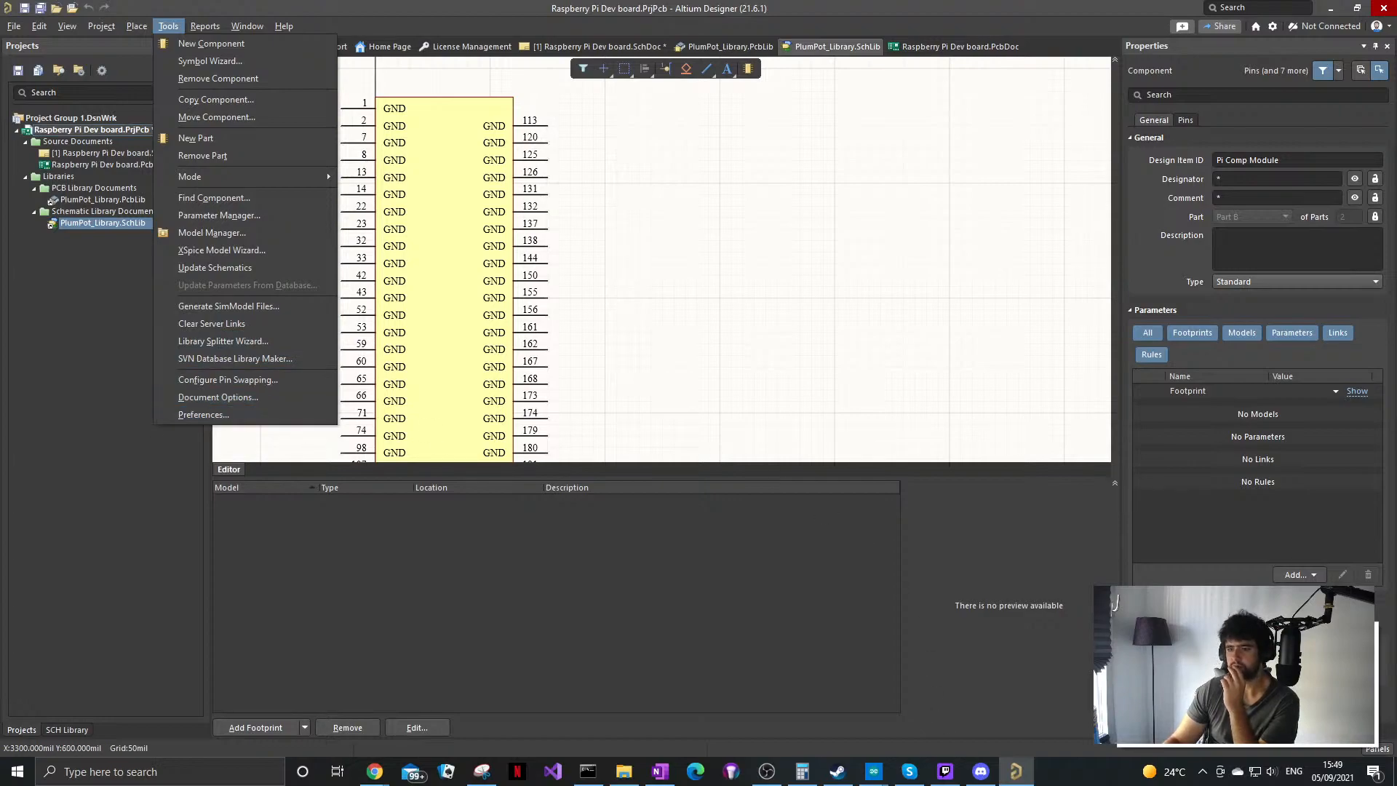
key(alt+Tab)
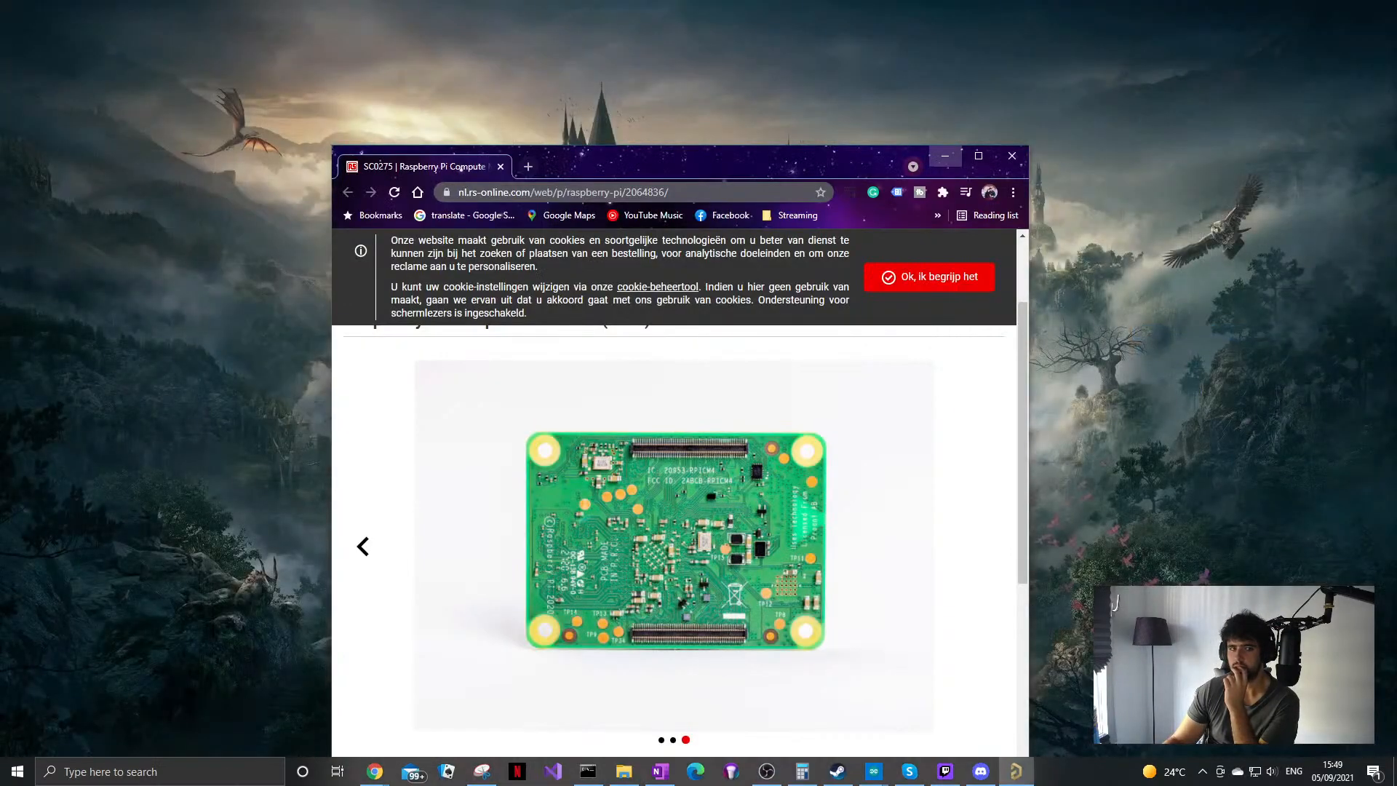
key(alt+Tab)
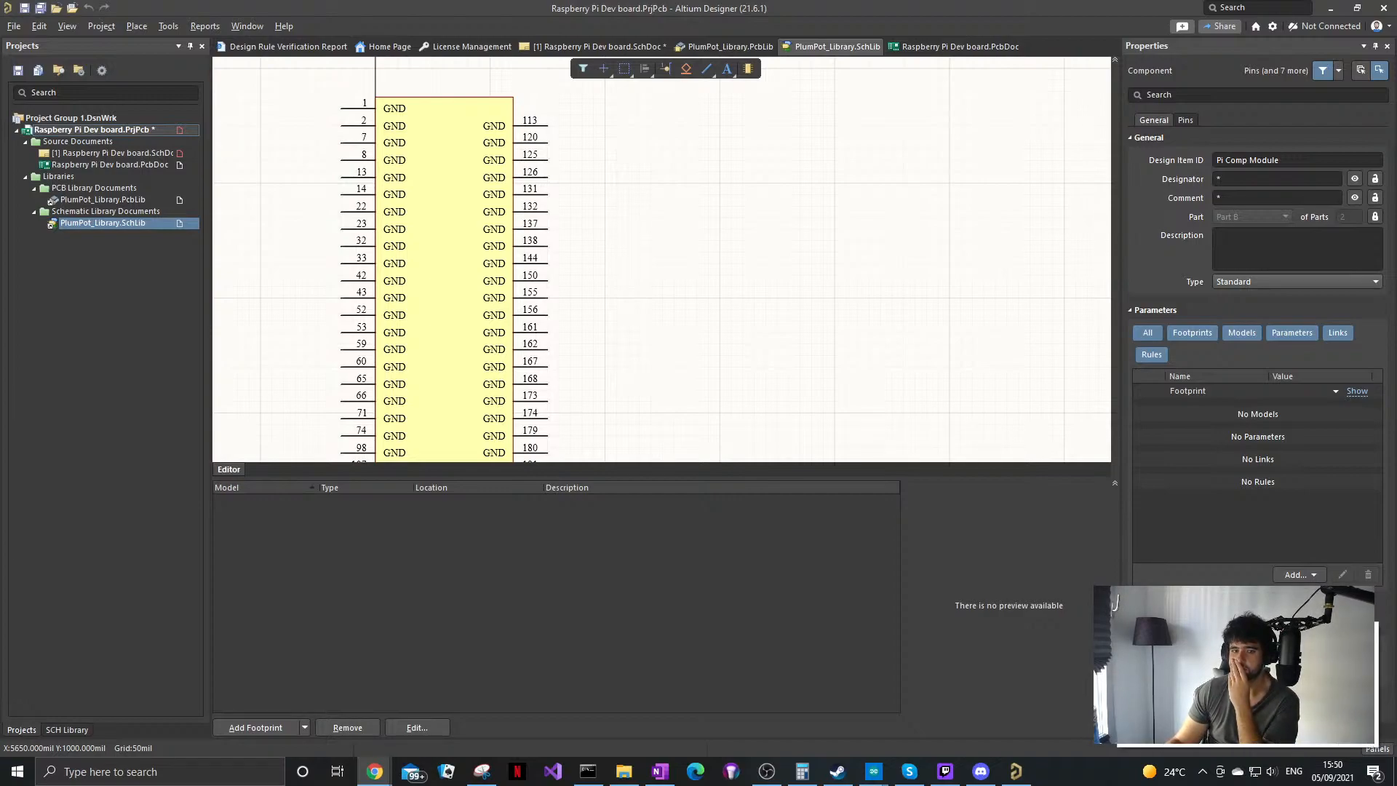
key(alt+Tab)
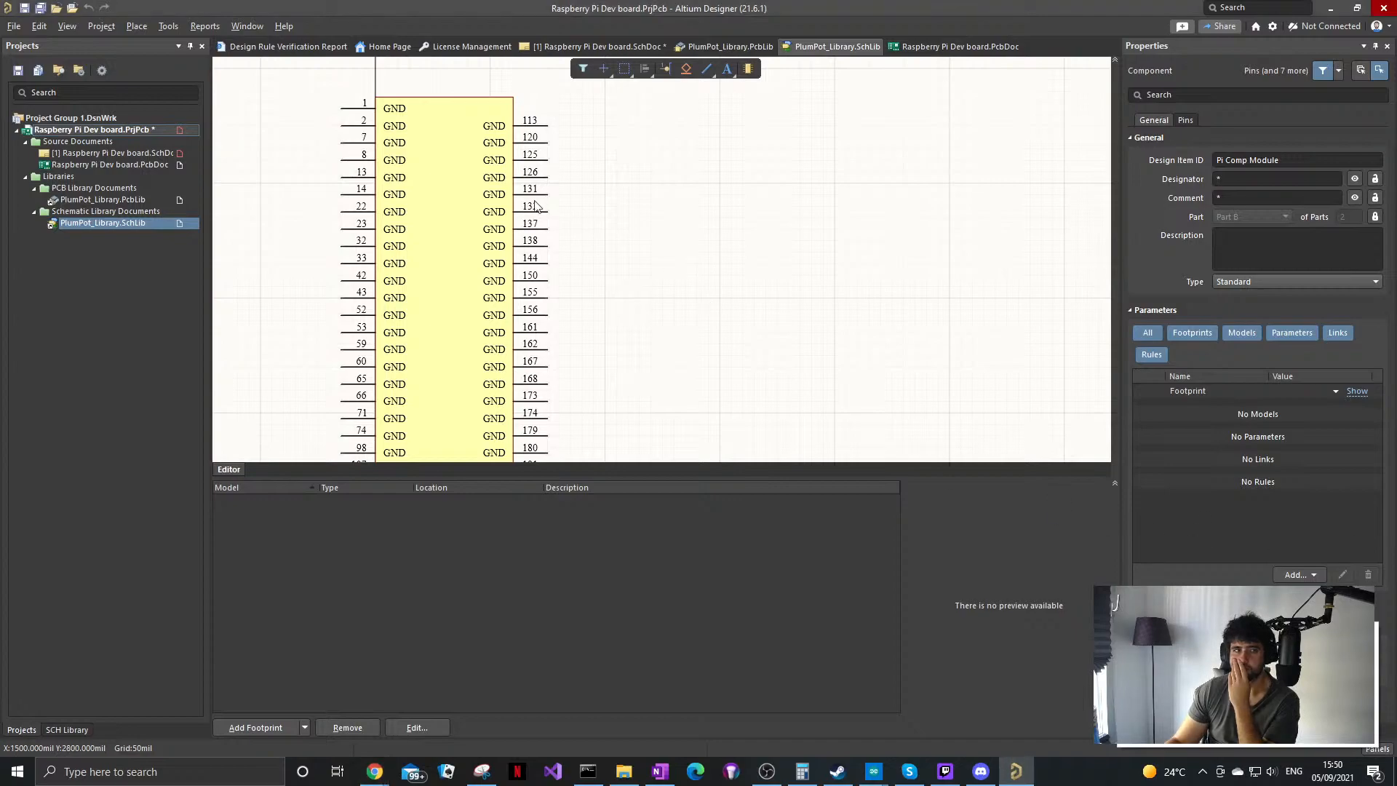
right_click(480, 146)
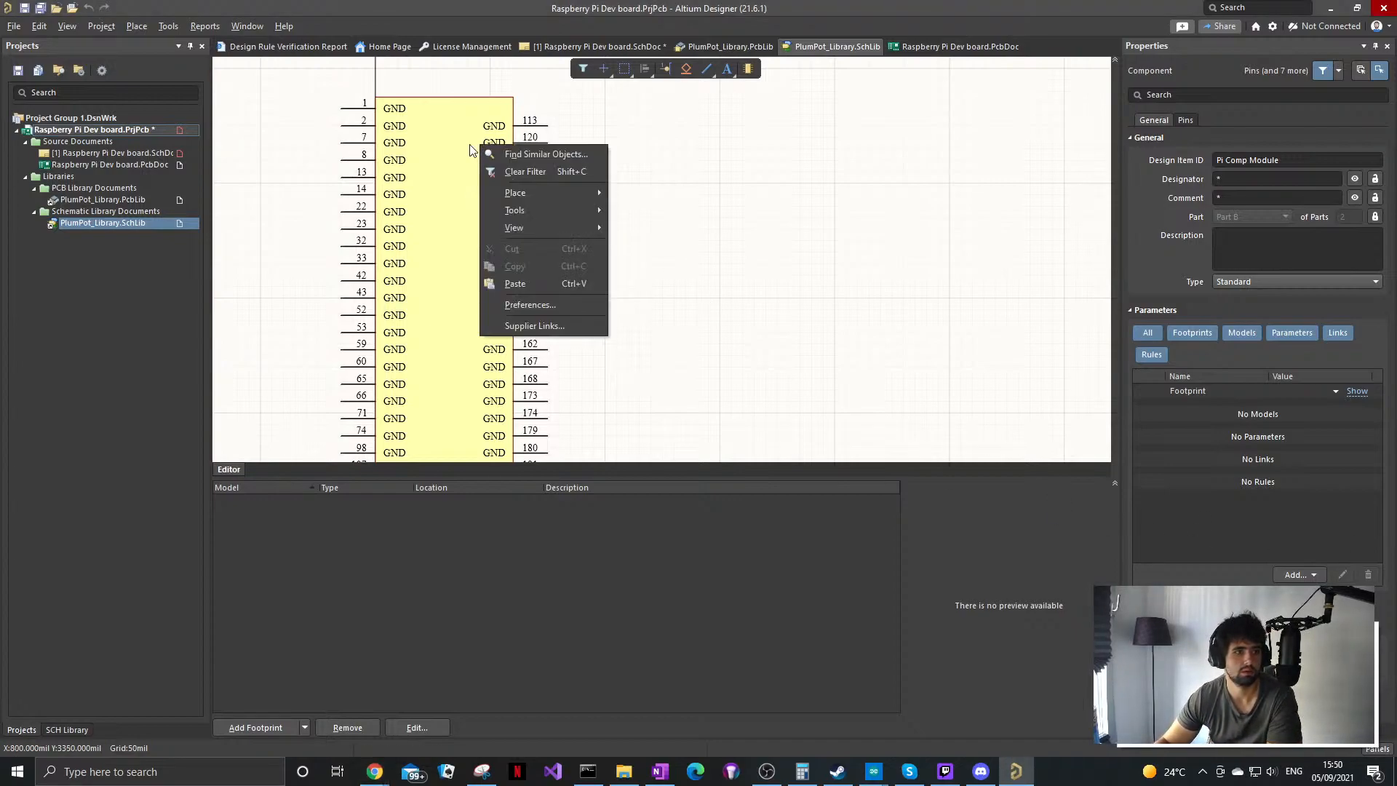
Step: Unlock the component's part selection, switch to Part A to check it, and return to the empty Part B
click(1308, 215)
click(1374, 217)
click(1374, 217)
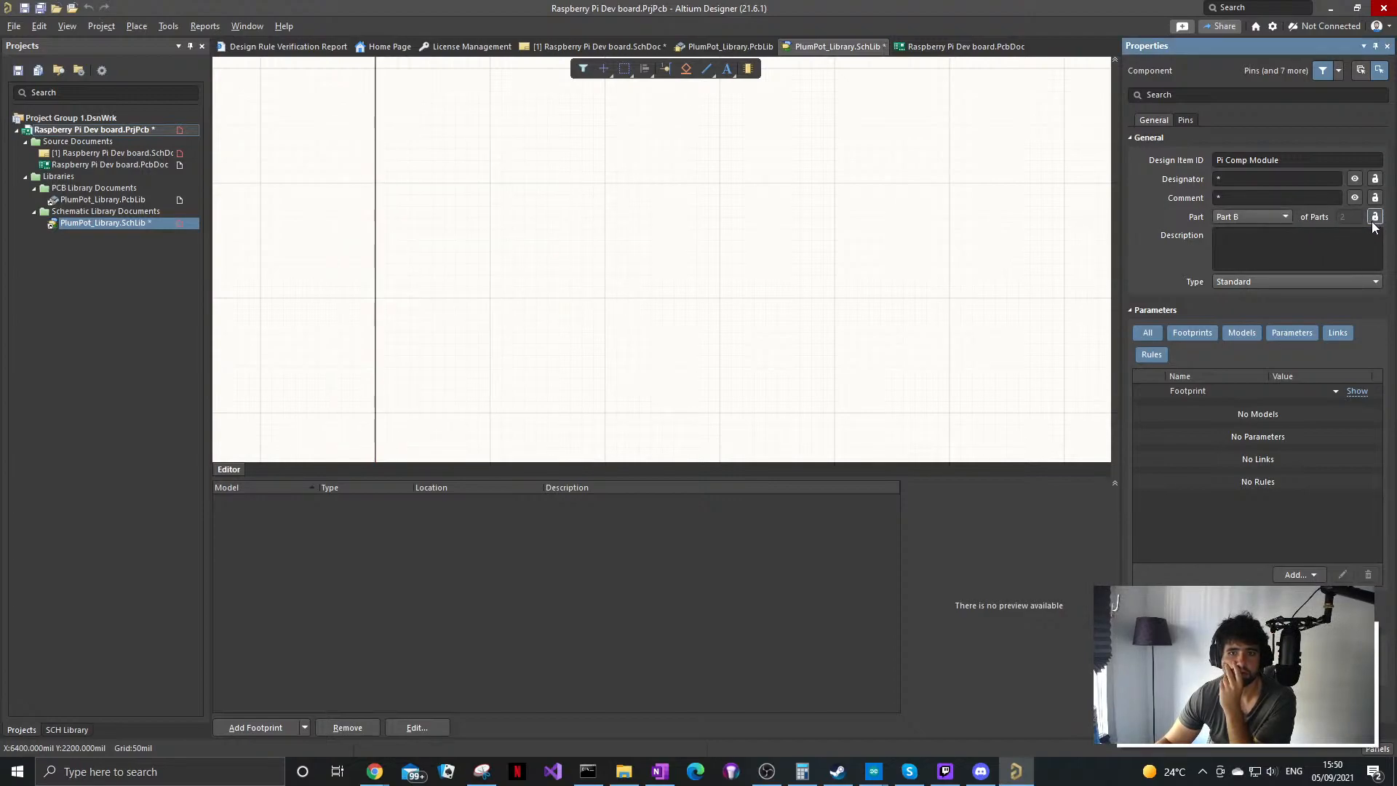
click(1245, 217)
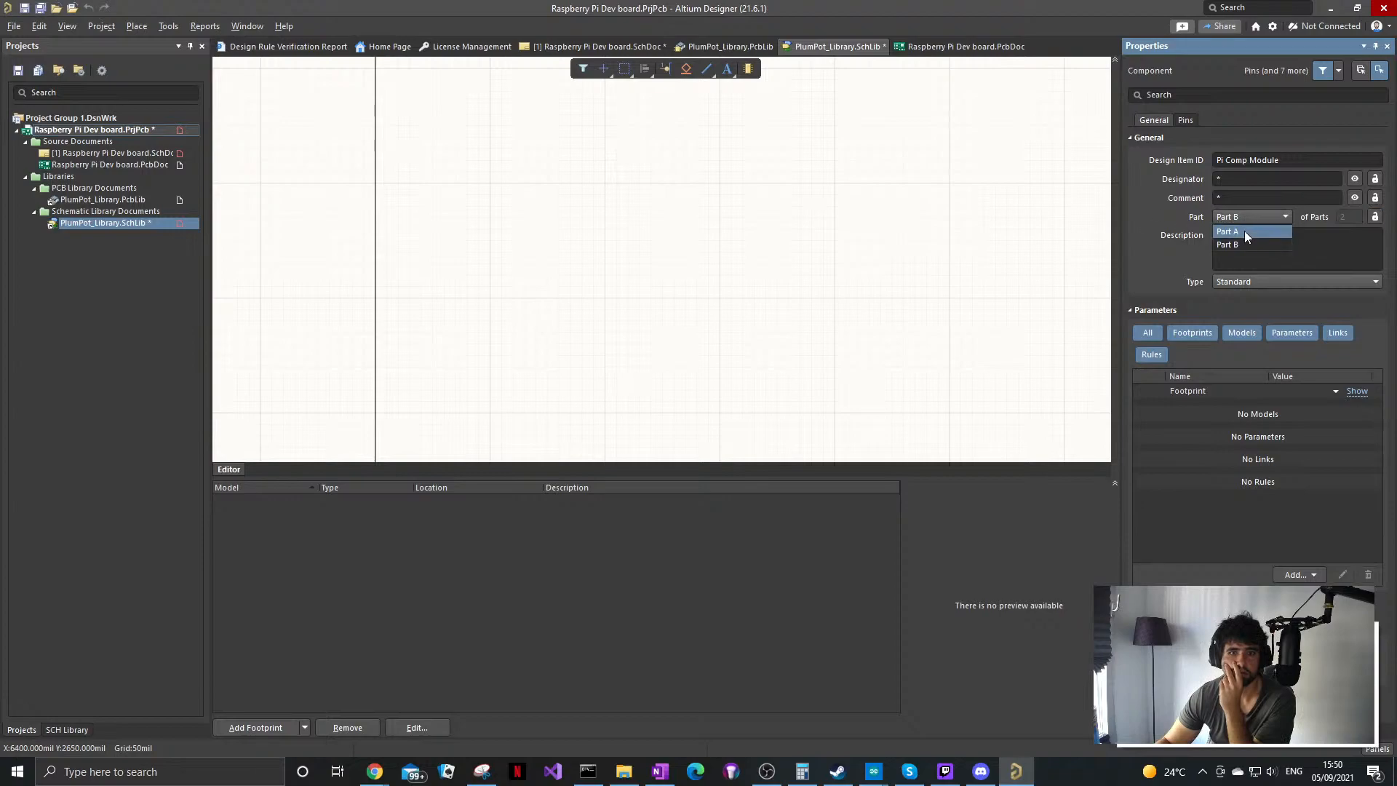
click(1243, 228)
click(1272, 216)
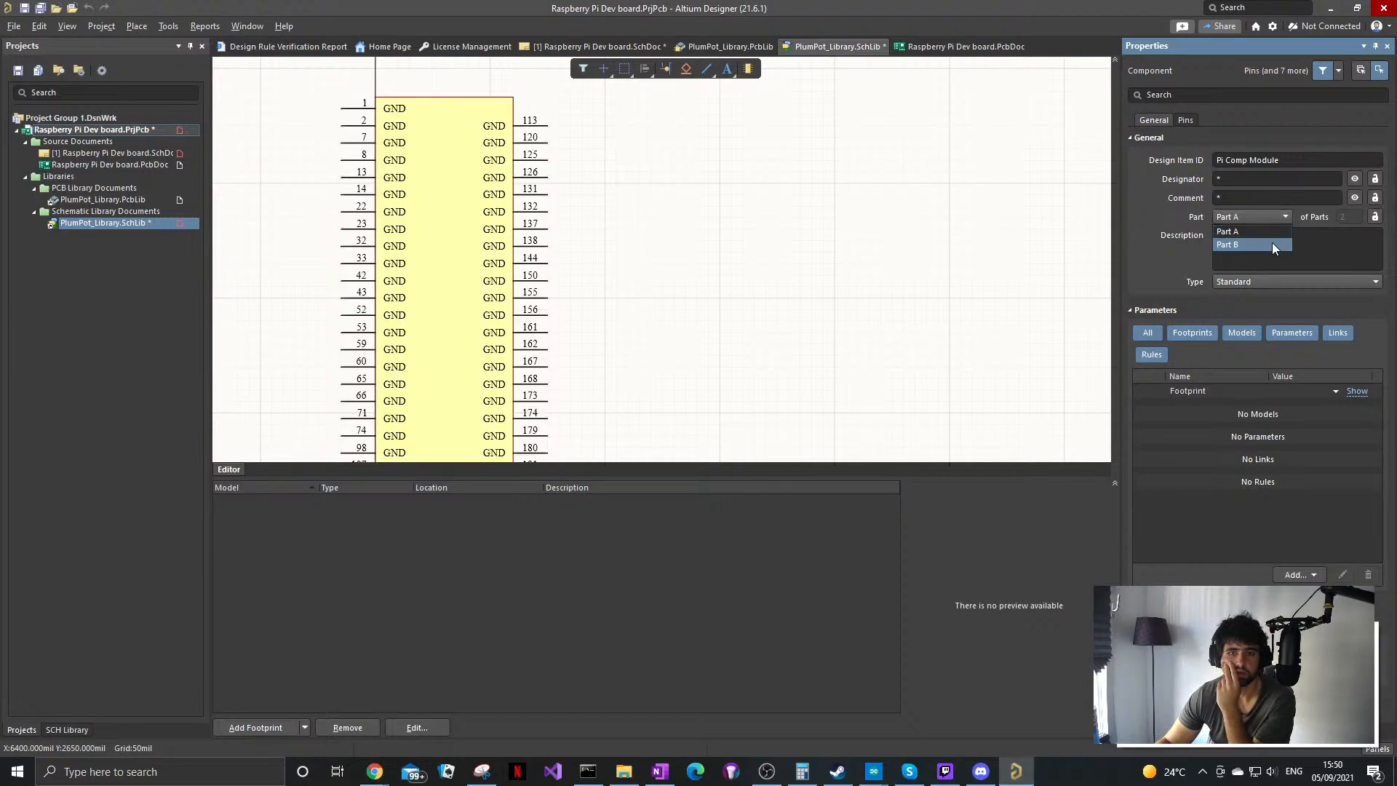
click(1272, 243)
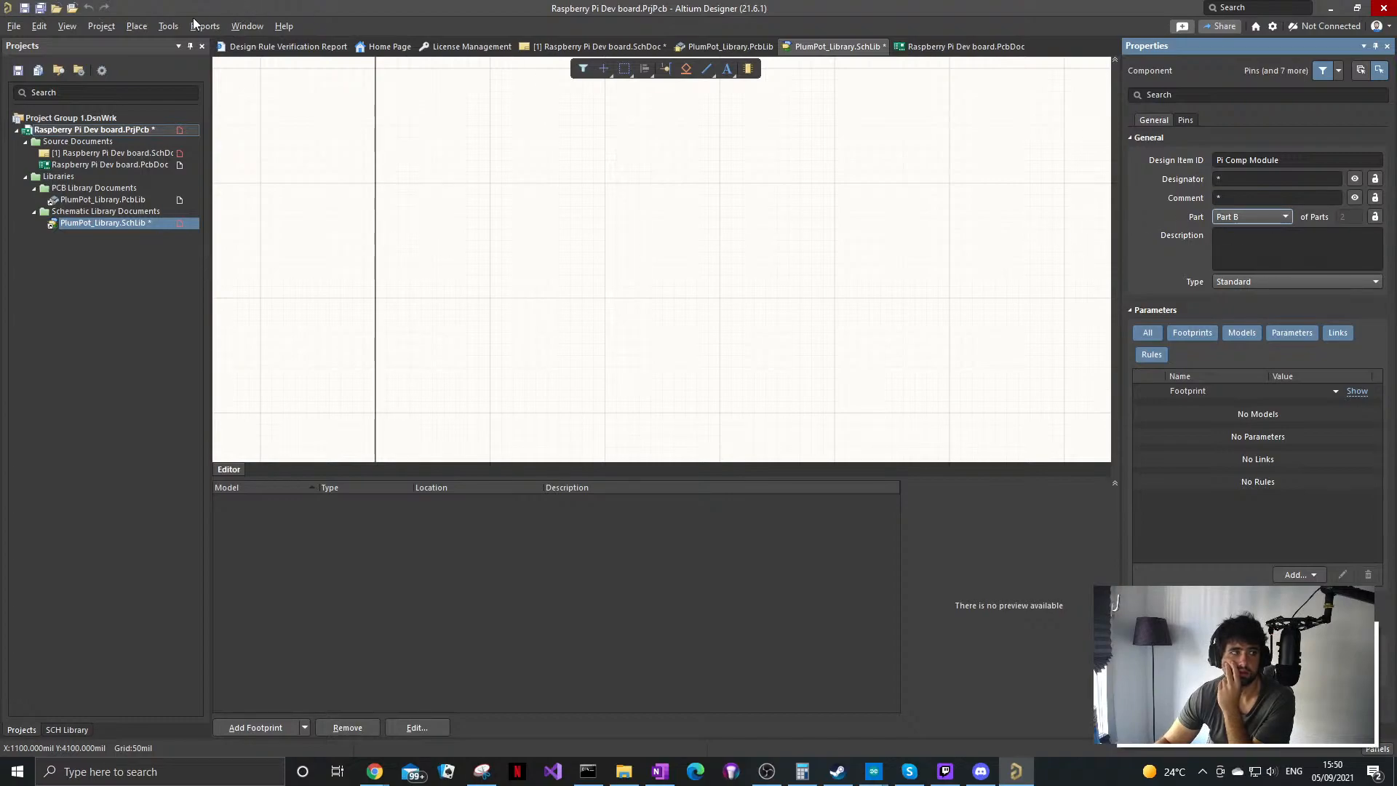
Step: Lock the part selection on Part B and save the schematic library
click(168, 25)
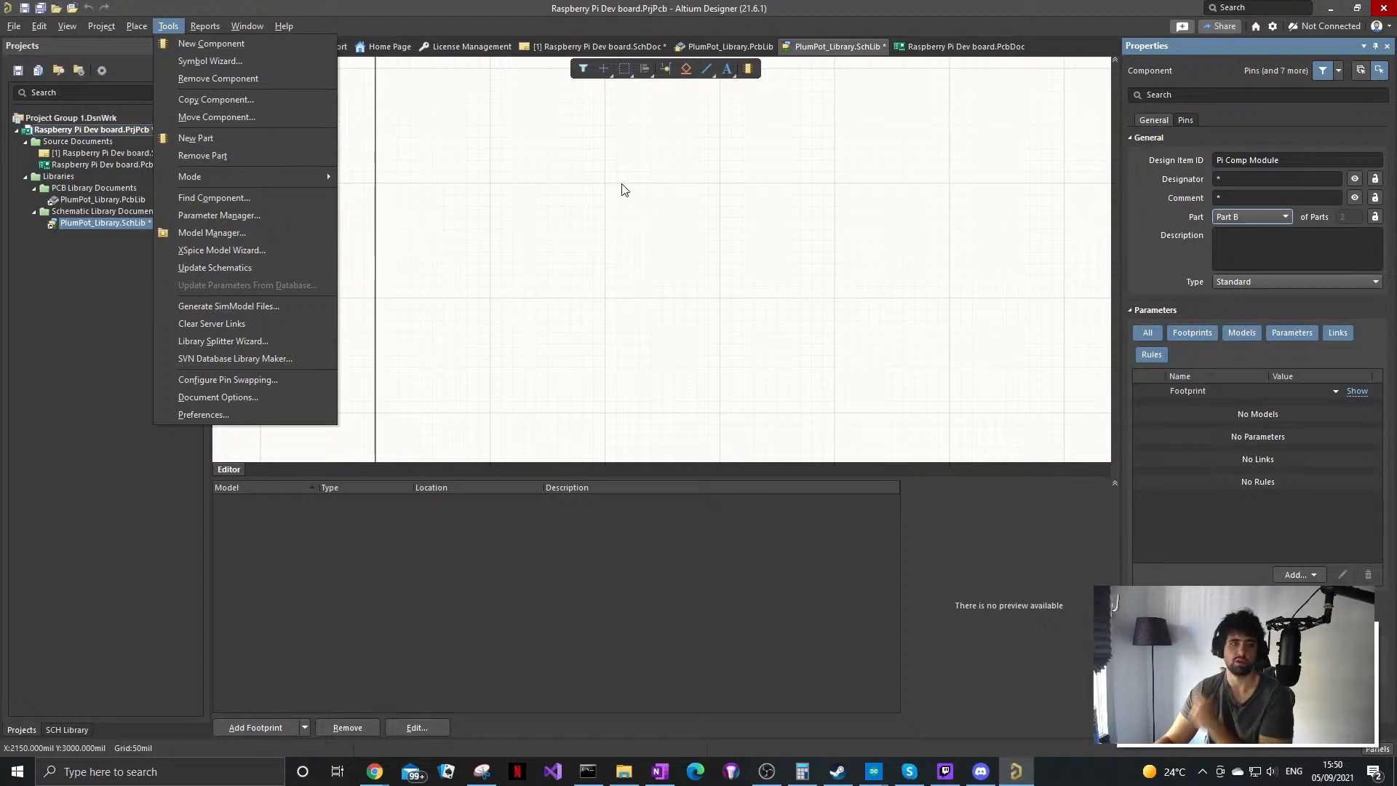
click(624, 312)
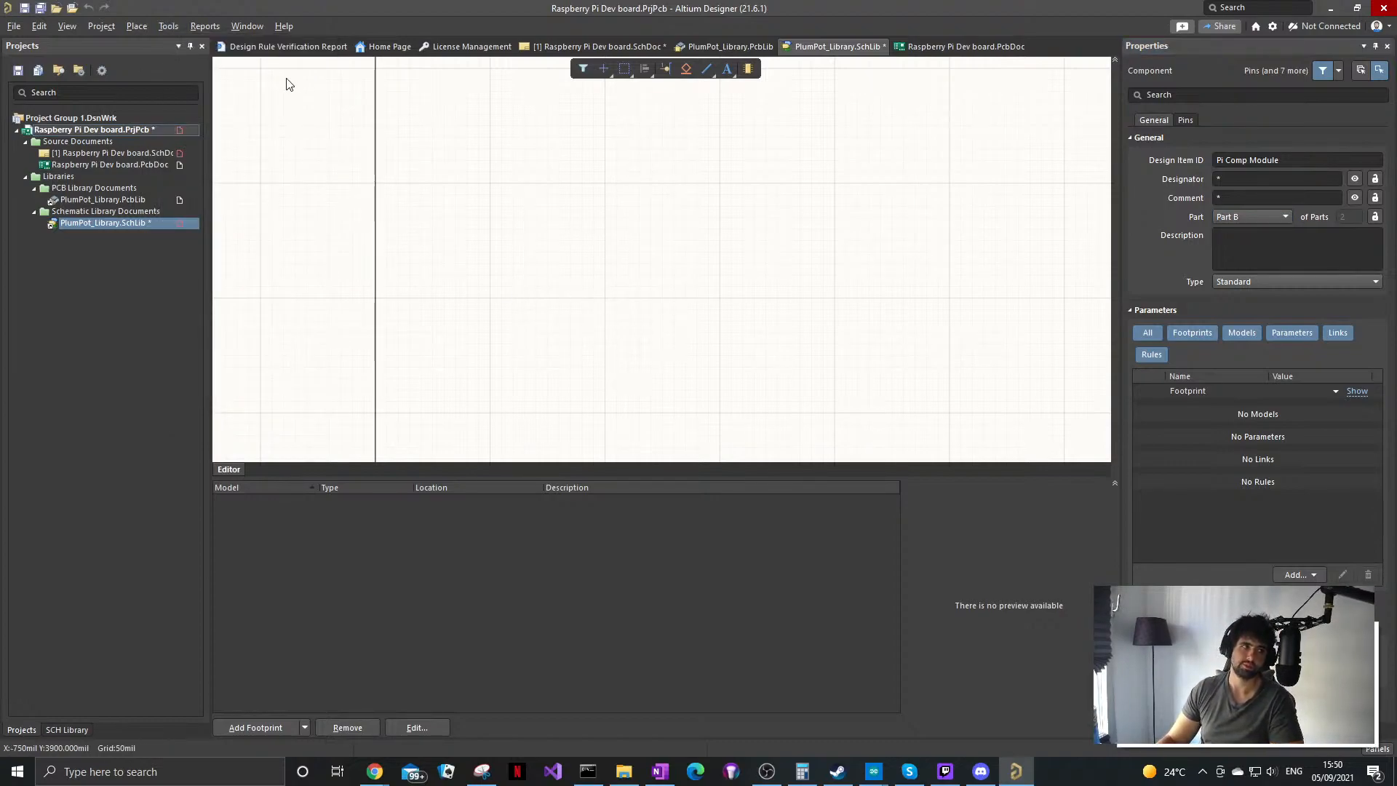
click(1375, 217)
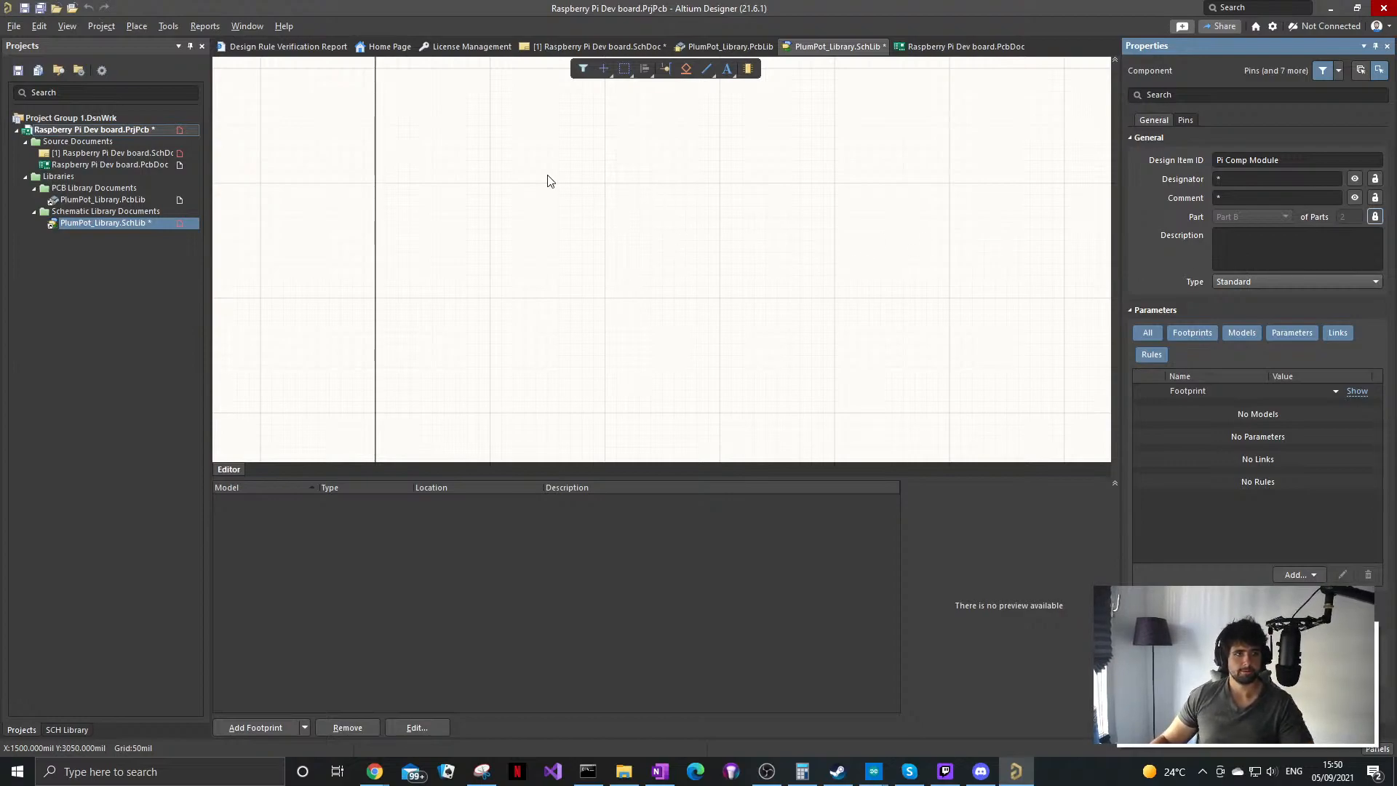
ctrl+scroll(655, 212, down, 2)
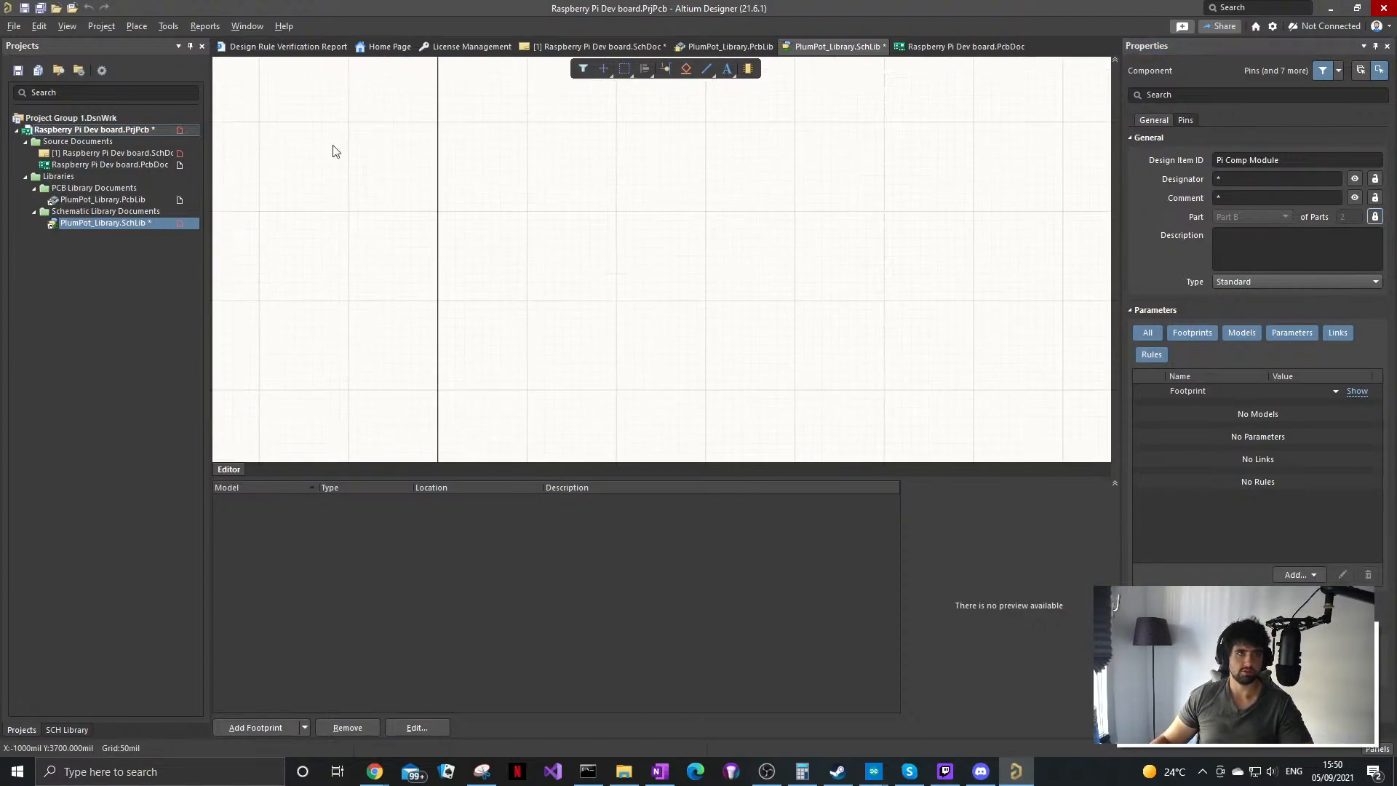
click(24, 8)
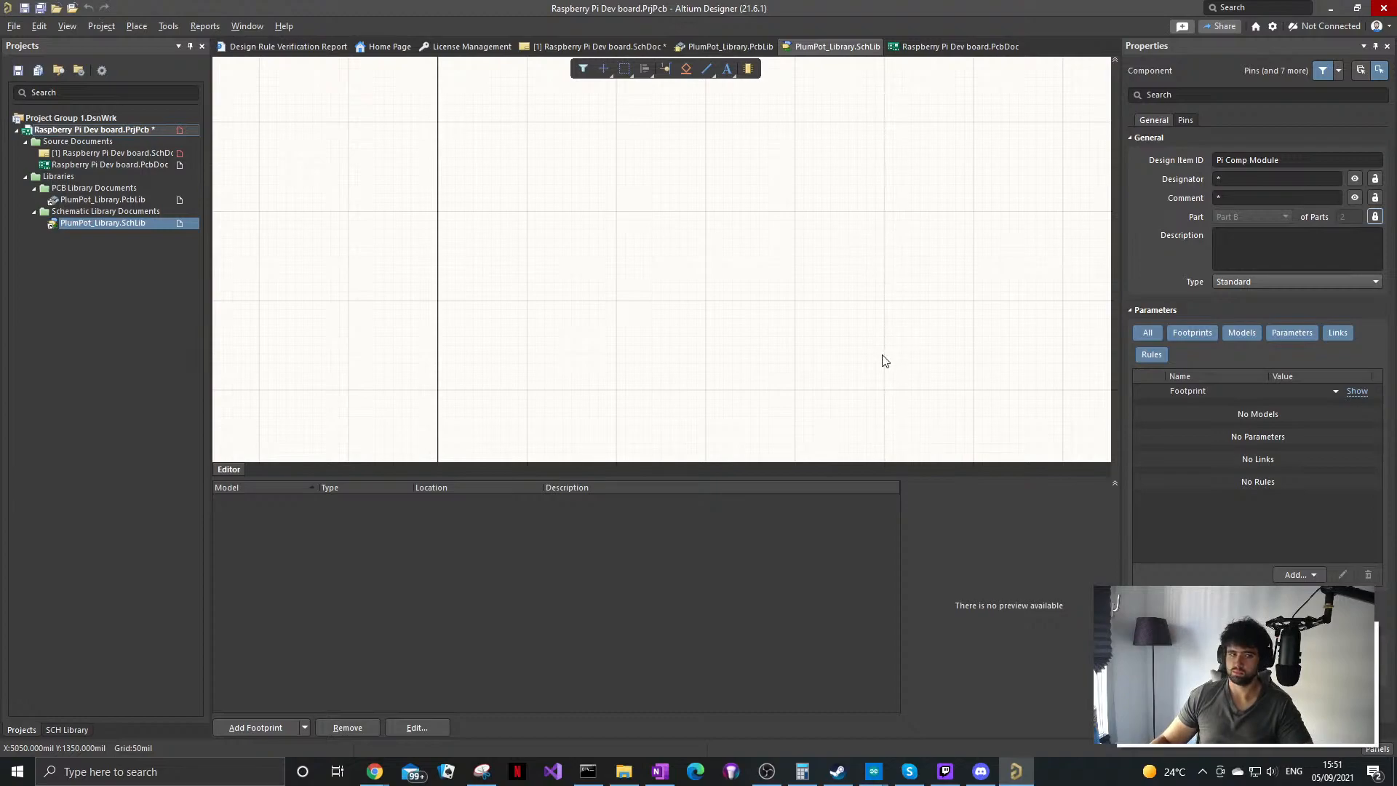
Step: Draw a rectangle body for Part B from the origin, about 1750 mil wide and 2450 mil high
right_click(587, 275)
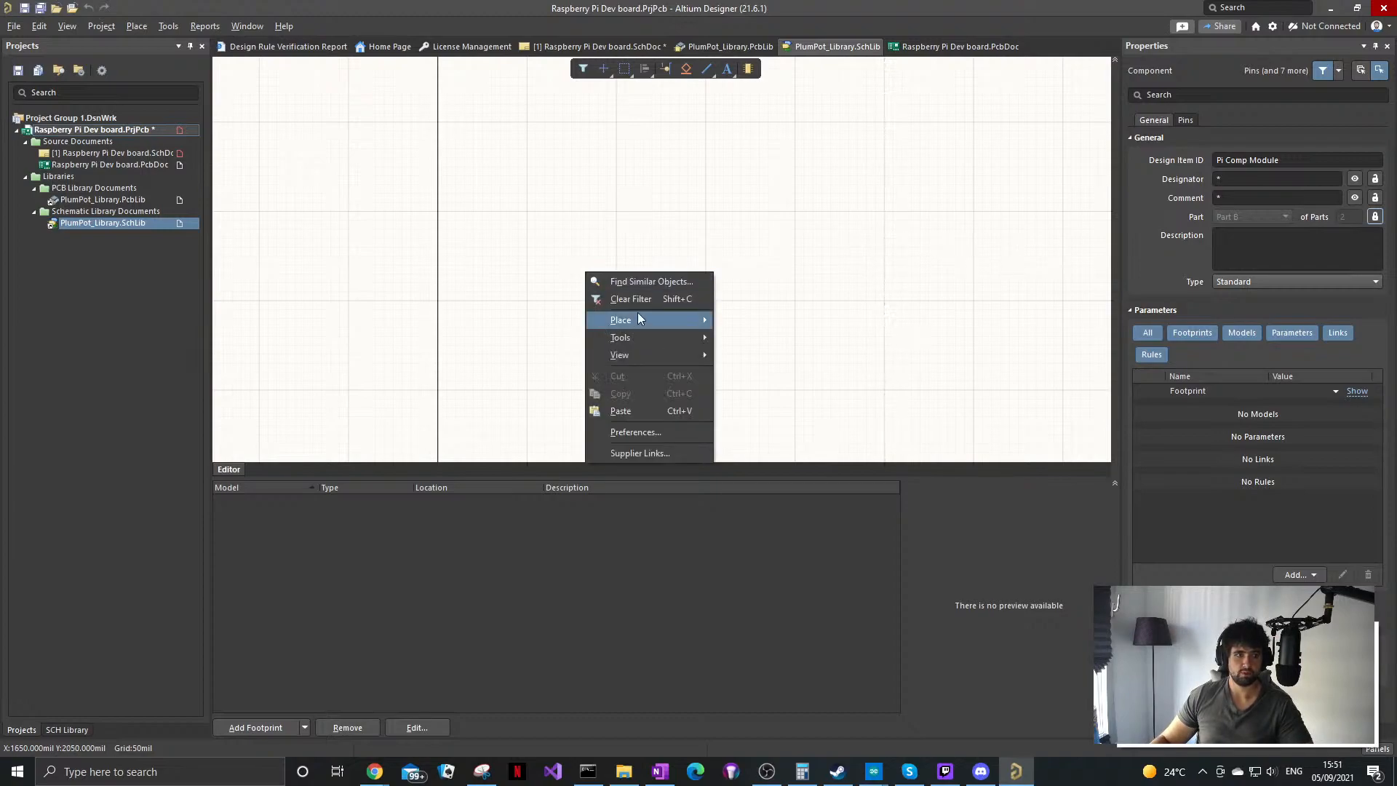
mouse_move(653, 318)
click(771, 449)
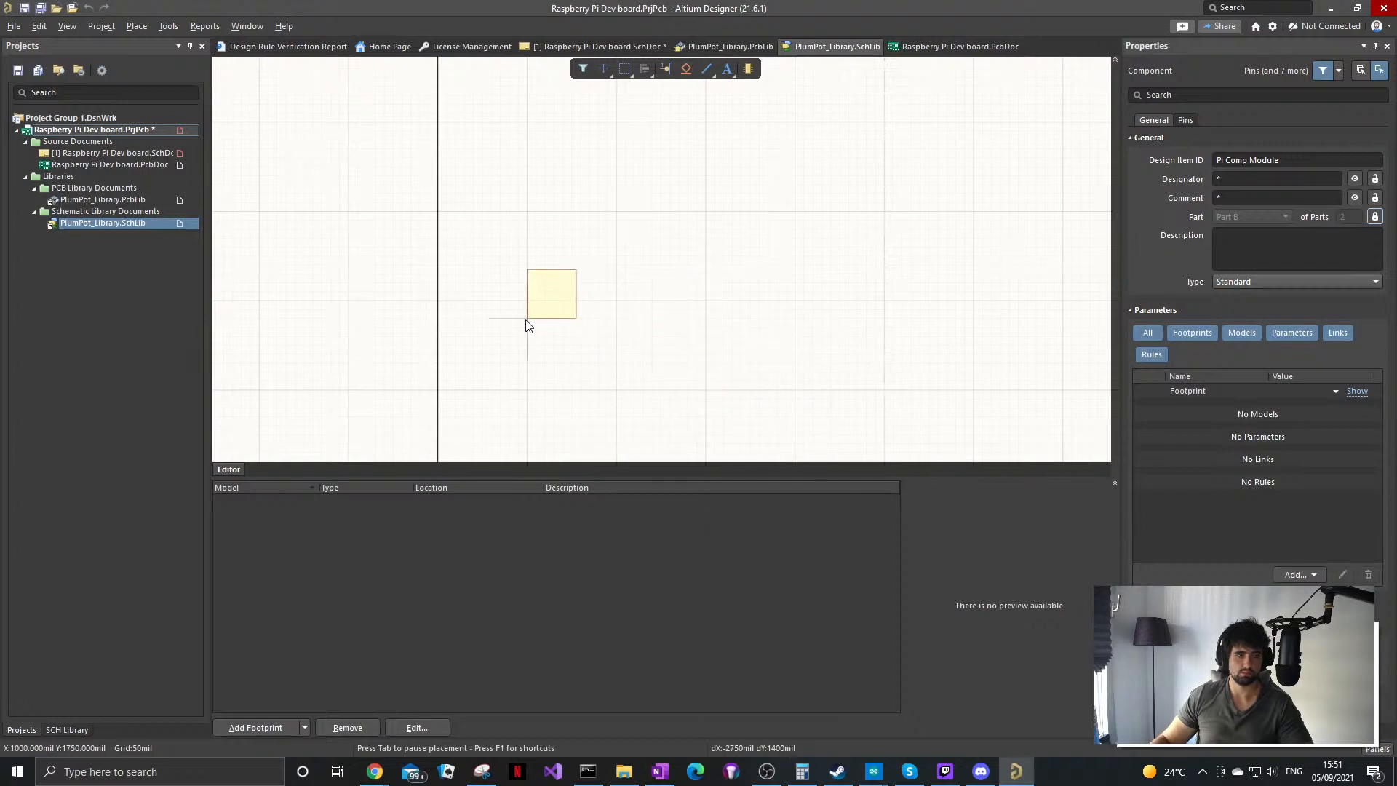
scroll(440, 253, down, 5)
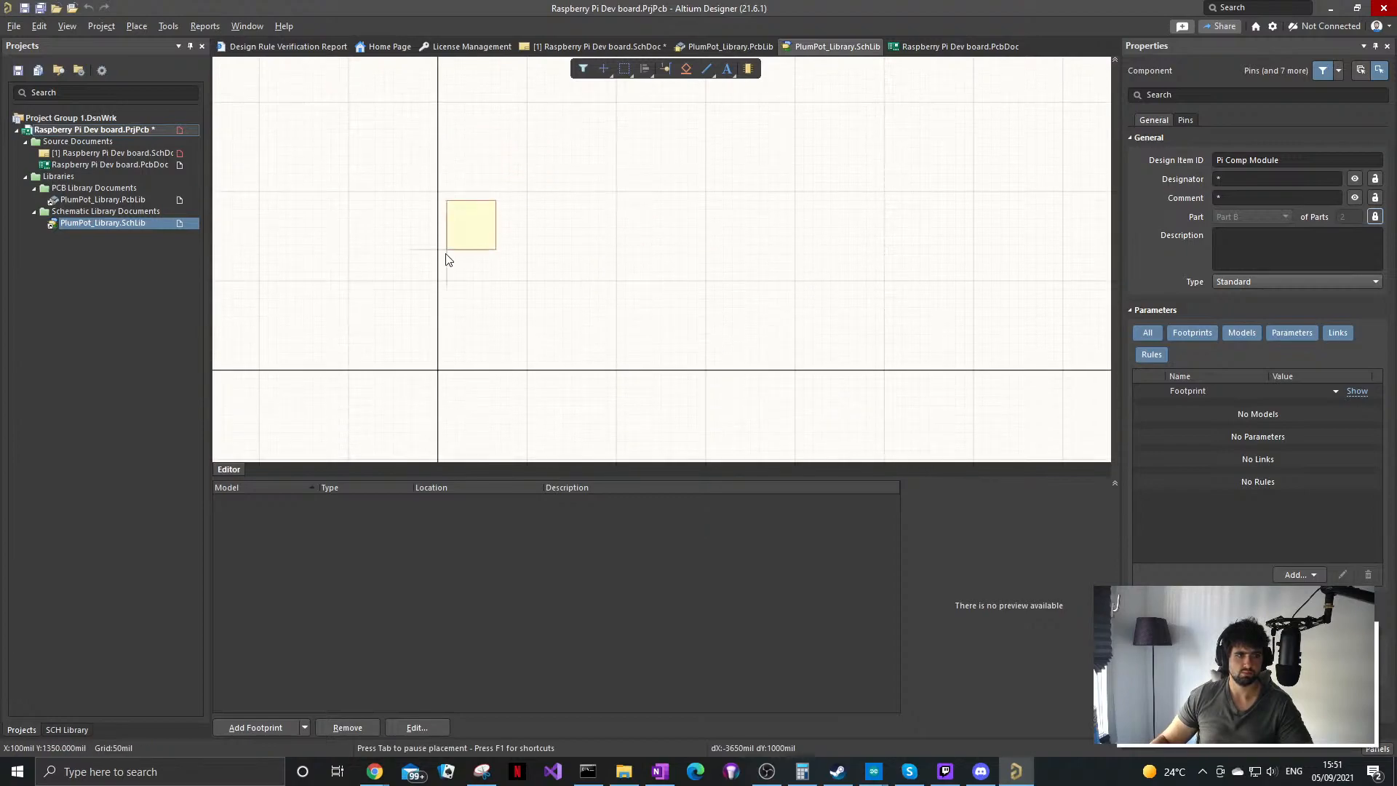
click(437, 370)
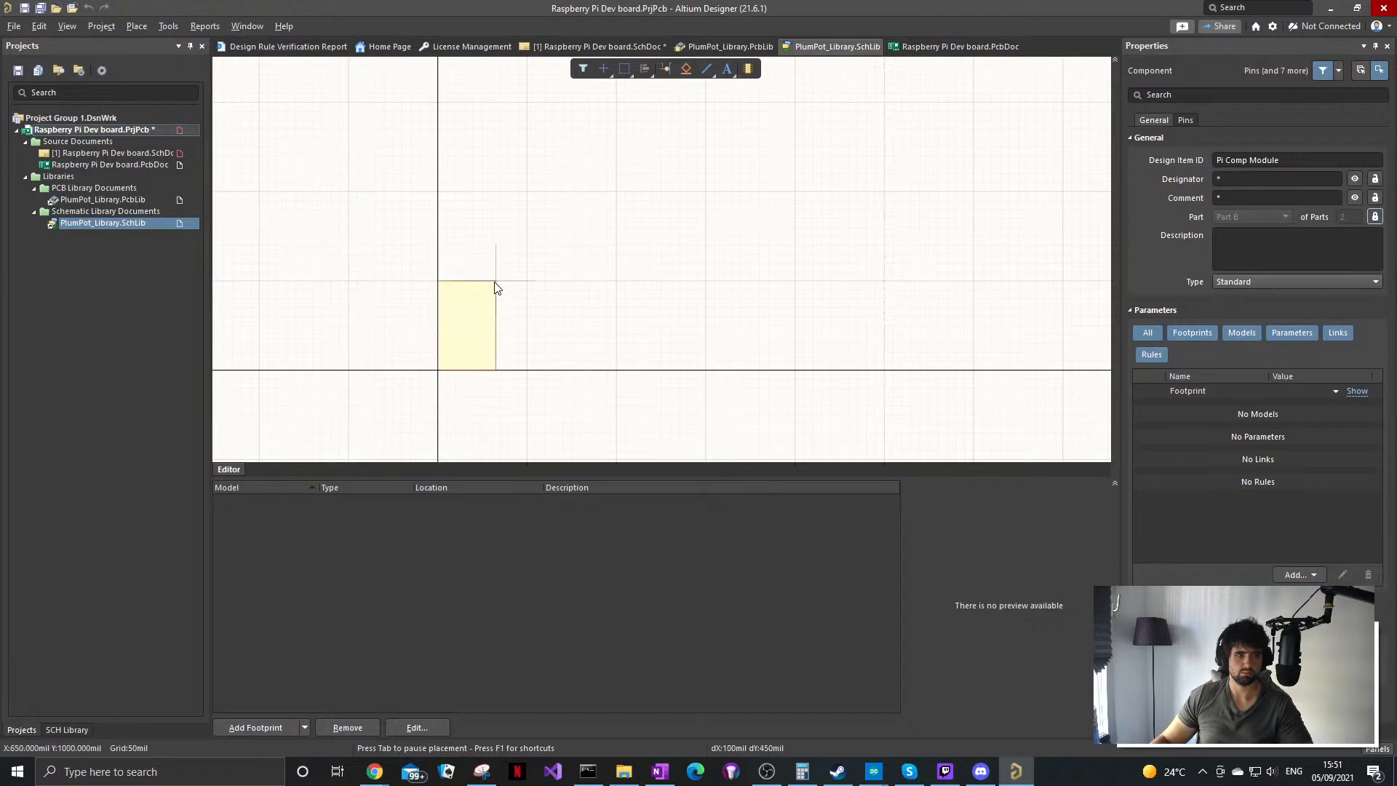
click(594, 152)
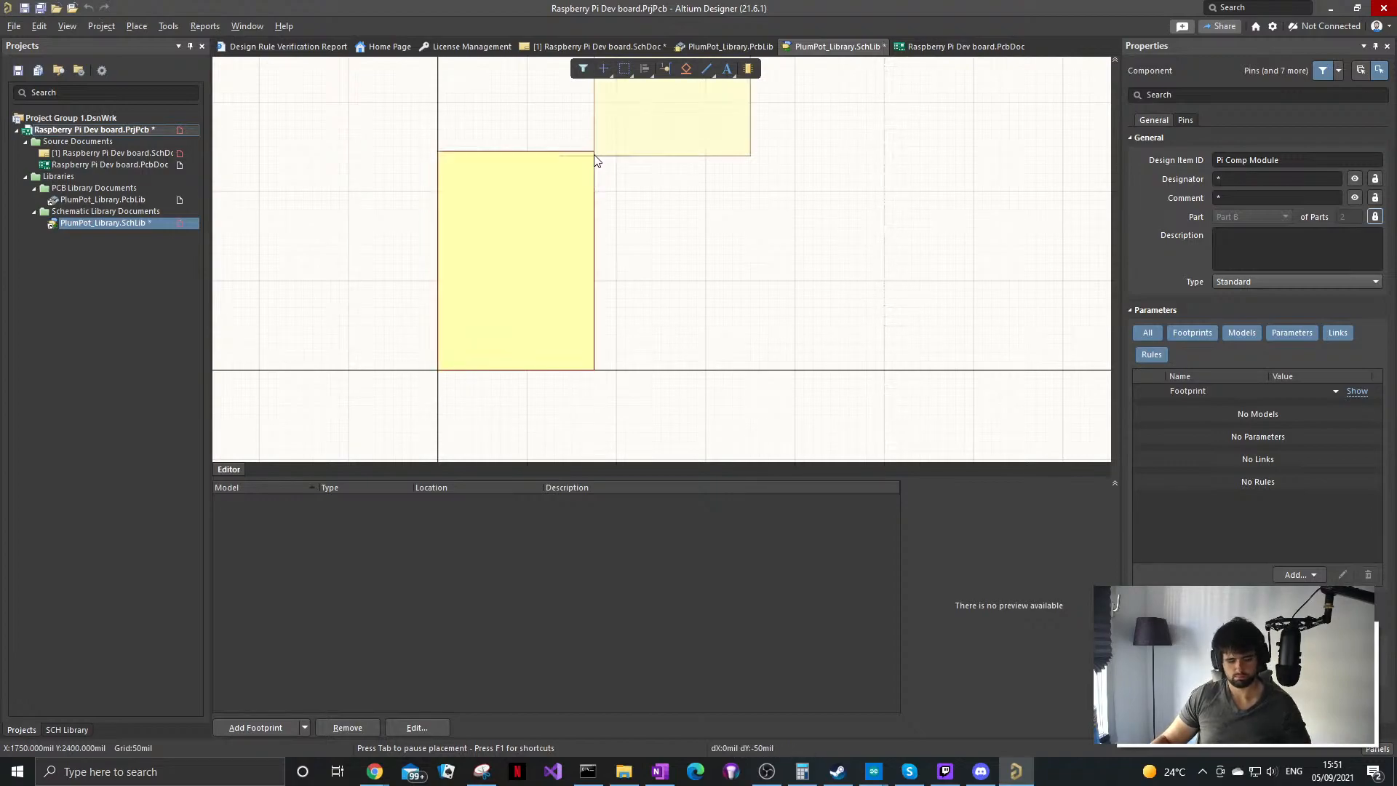
right_click(598, 171)
click(692, 191)
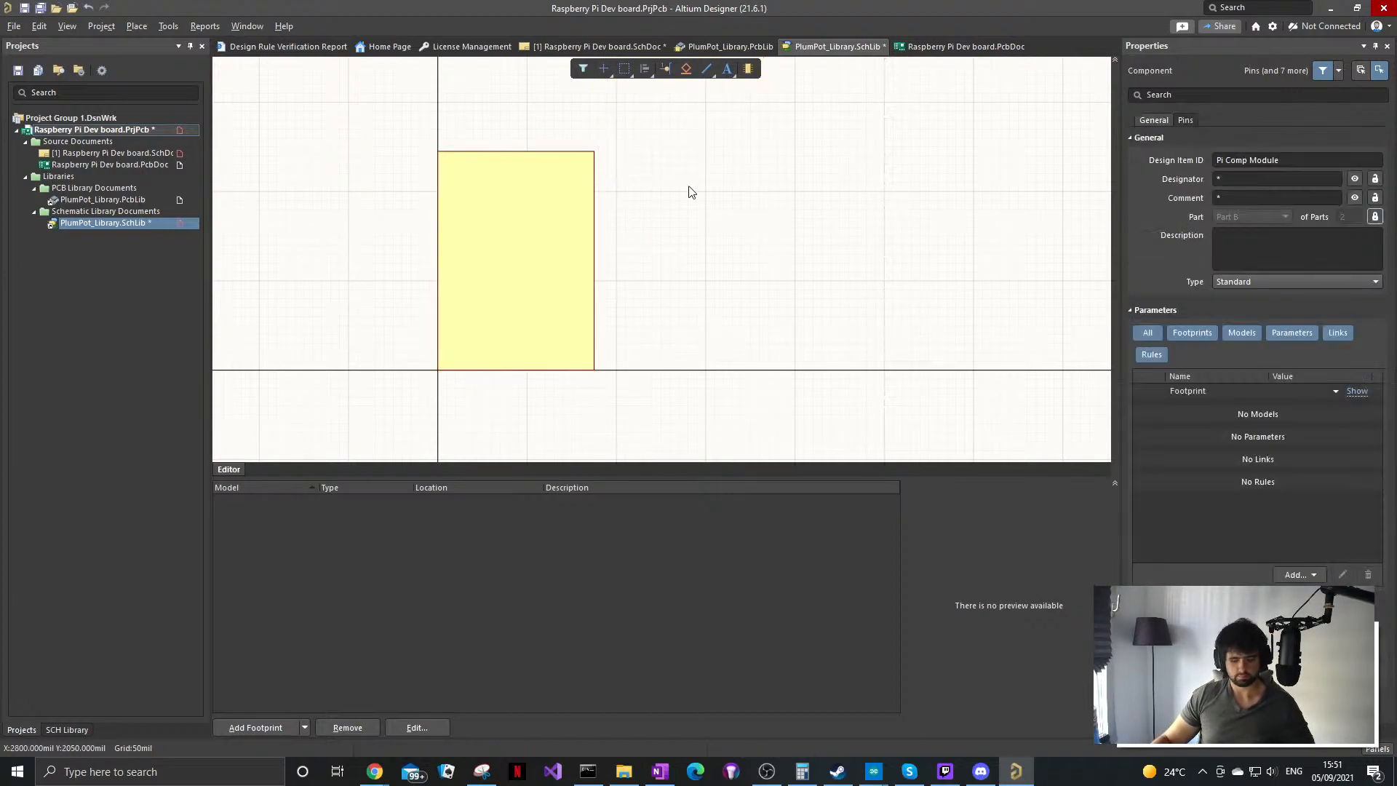
Step: Place one pin, 199, on the right edge of the Part B body near its top, at X 1750 mil, Y 2300 mil
right_click(690, 190)
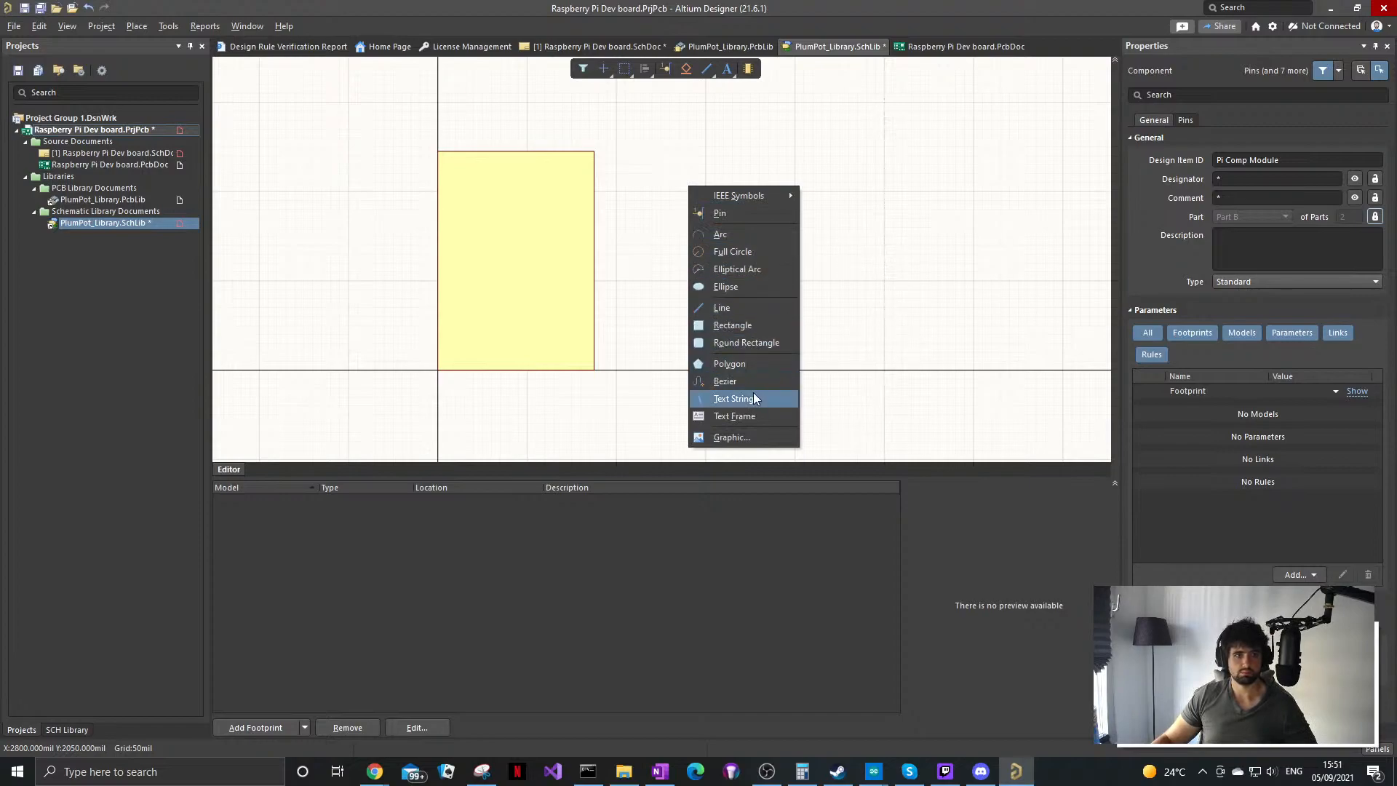
click(720, 213)
ctrl+scroll(589, 172, up, 2)
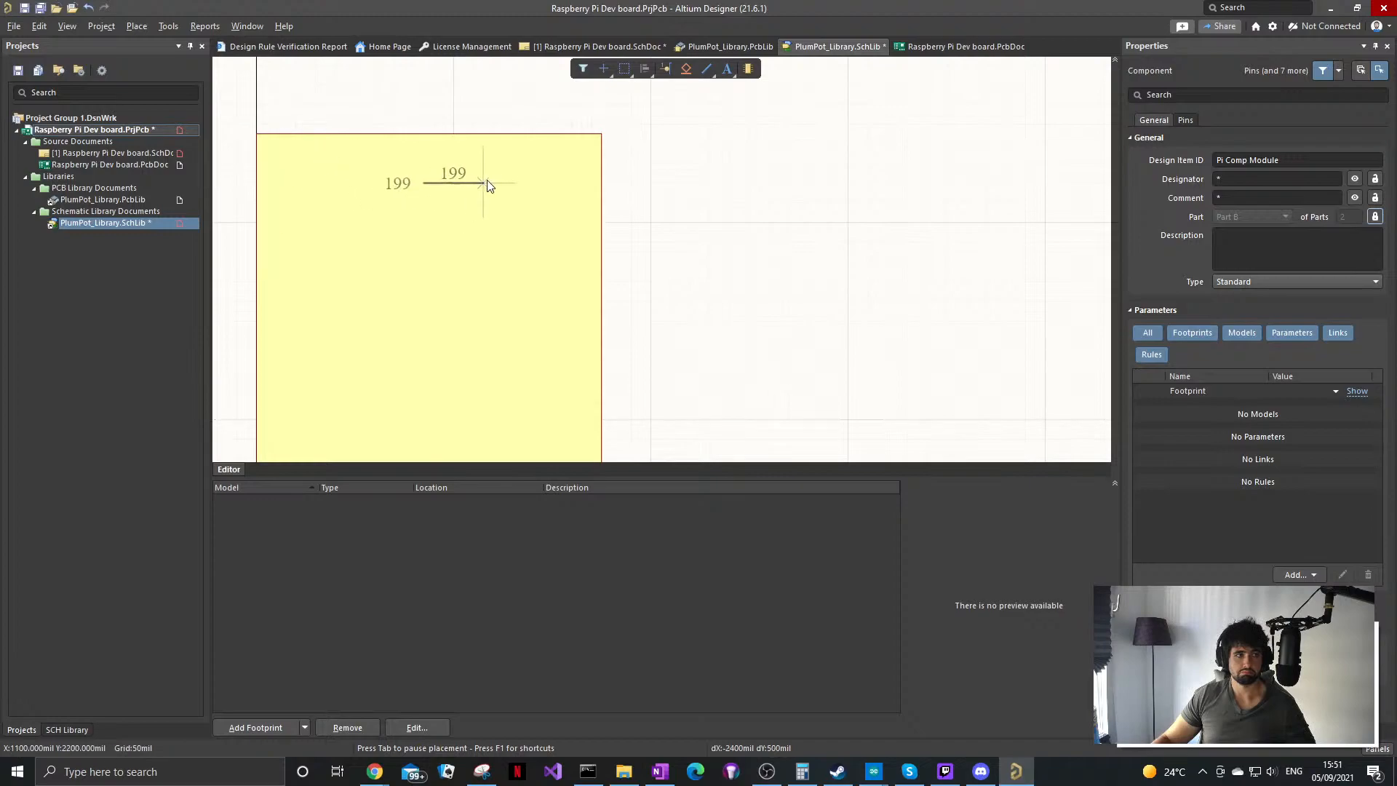
click(661, 163)
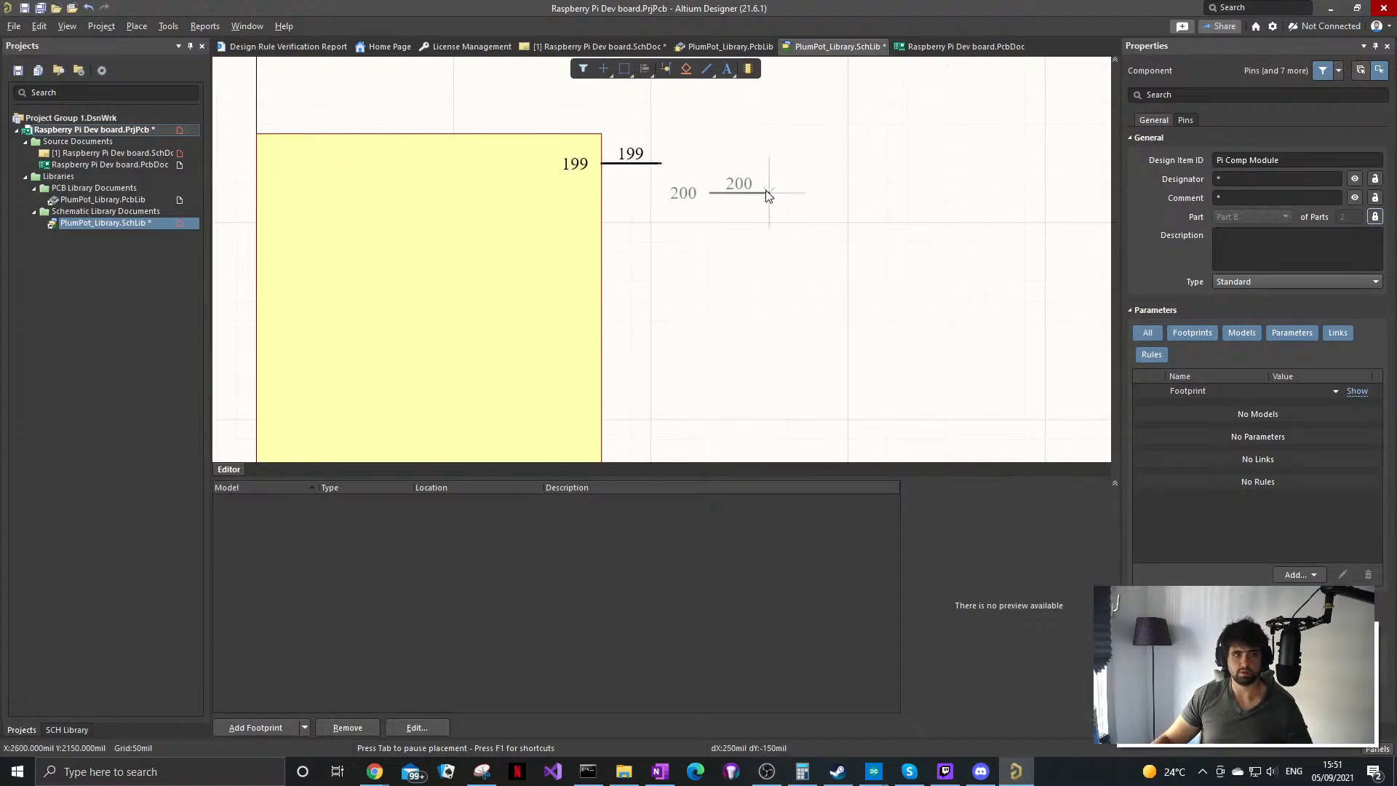
key(Escape)
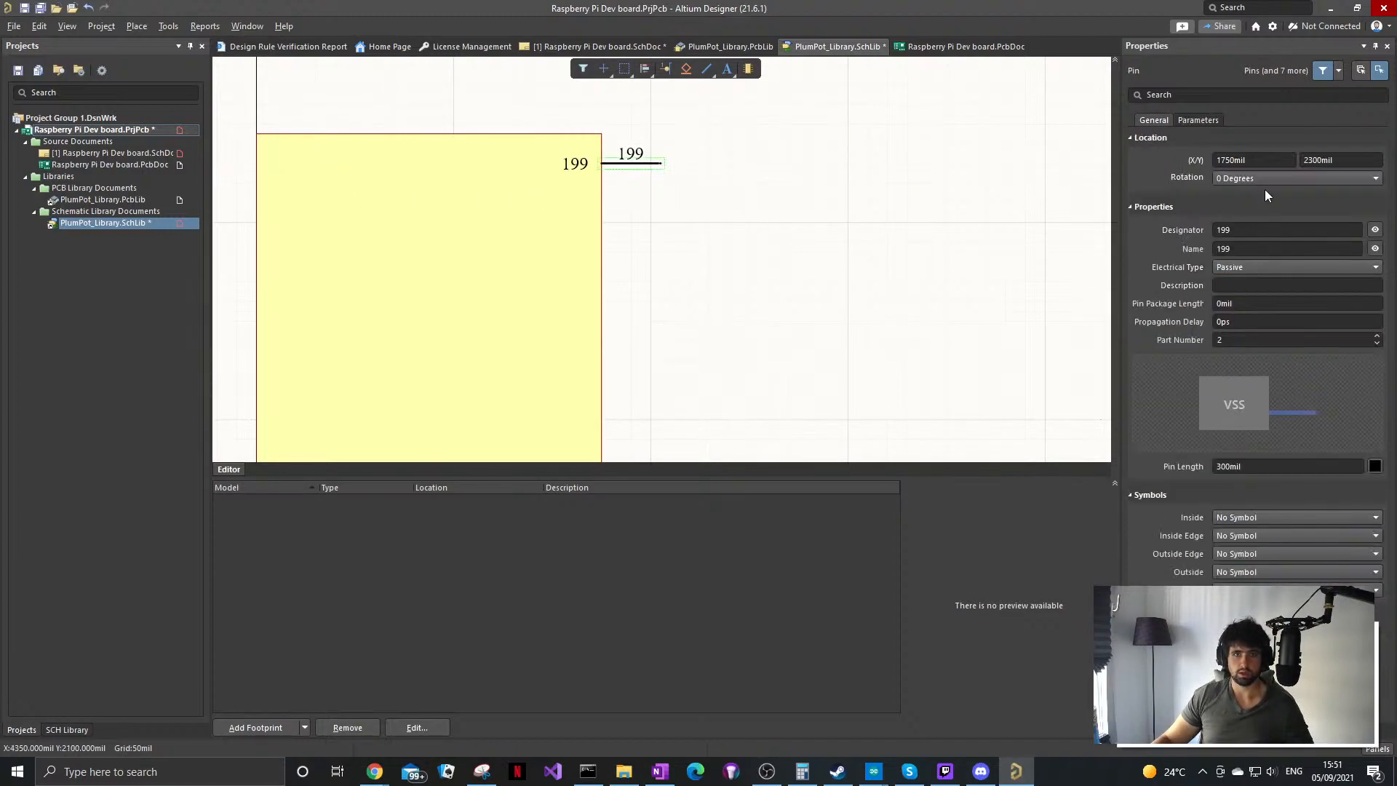
click(517, 248)
click(1055, 216)
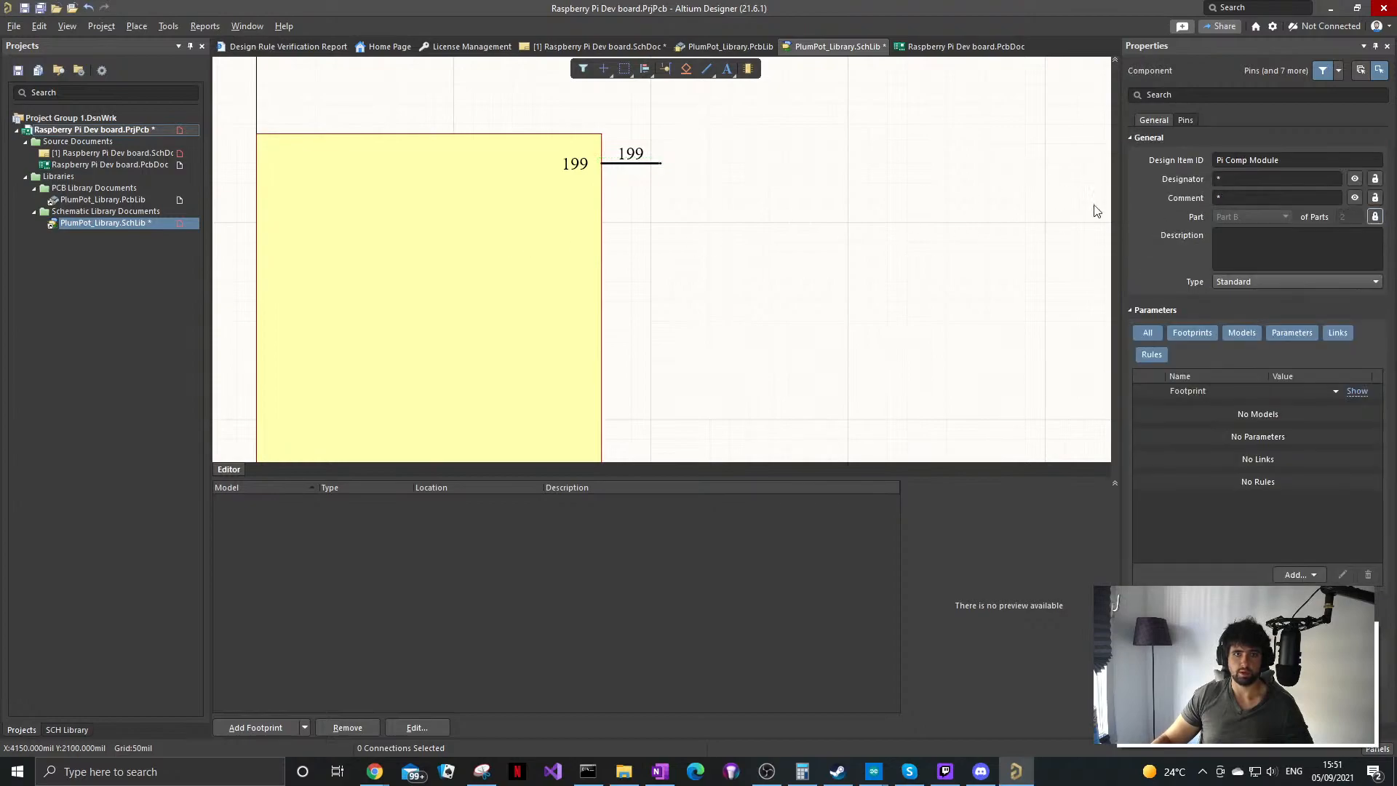
Step: Switch the component back to Part A and examine the lower end of its GND pin columns
click(1285, 216)
click(1263, 227)
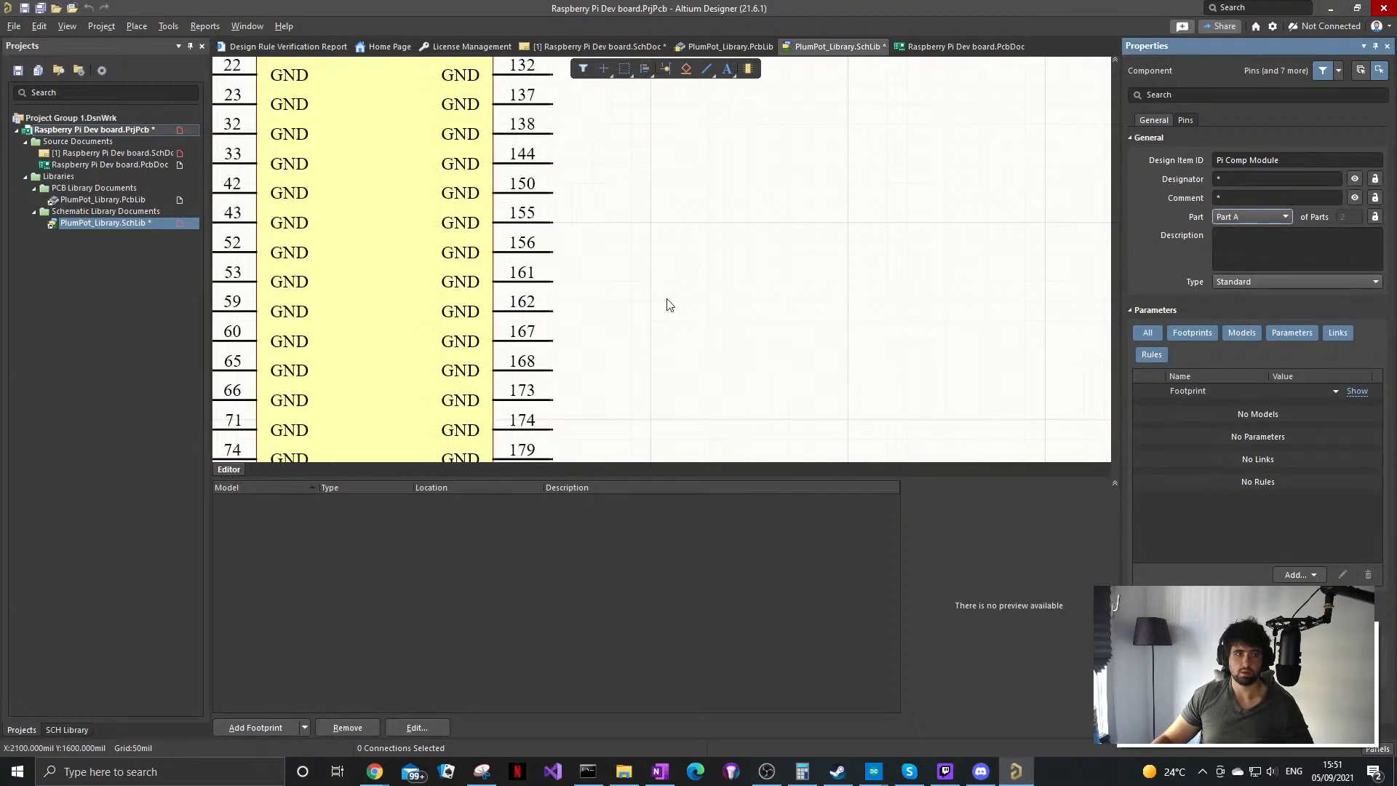
scroll(617, 333, down, 4)
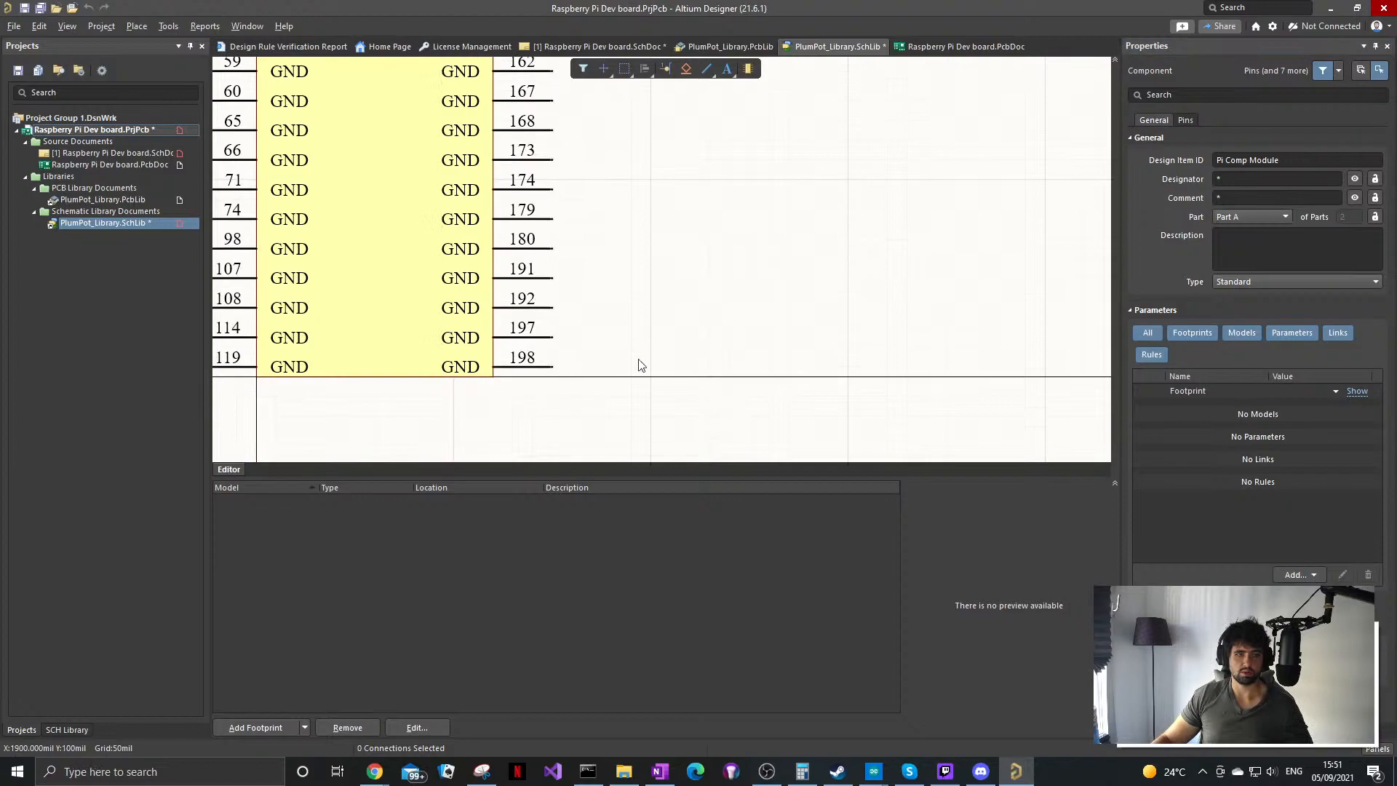
Step: Switch the component to Part B, lock the part selection and set the component's designator to U
click(1272, 216)
click(1264, 243)
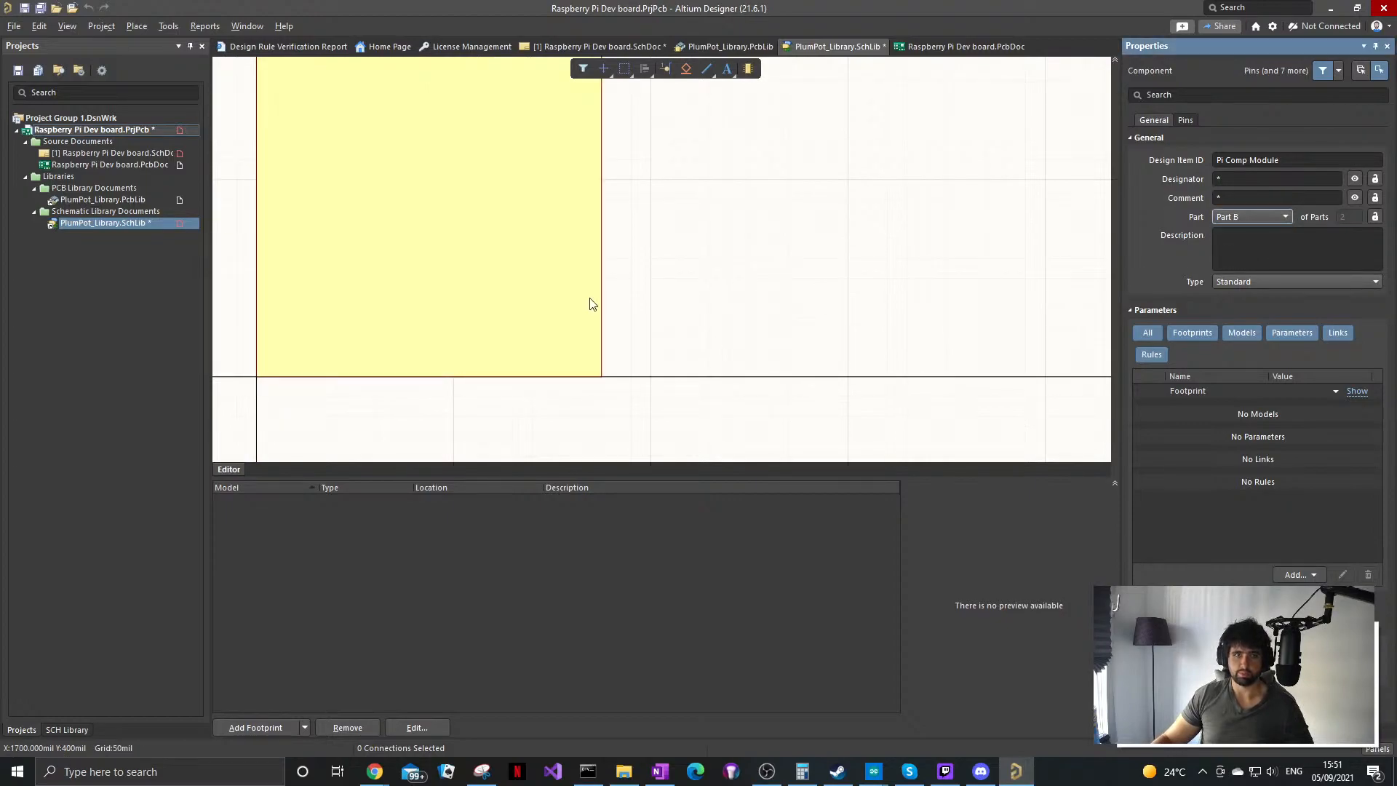
ctrl+scroll(713, 140, down, 2)
ctrl+scroll(713, 140, down, 3)
ctrl+scroll(642, 305, up, 3)
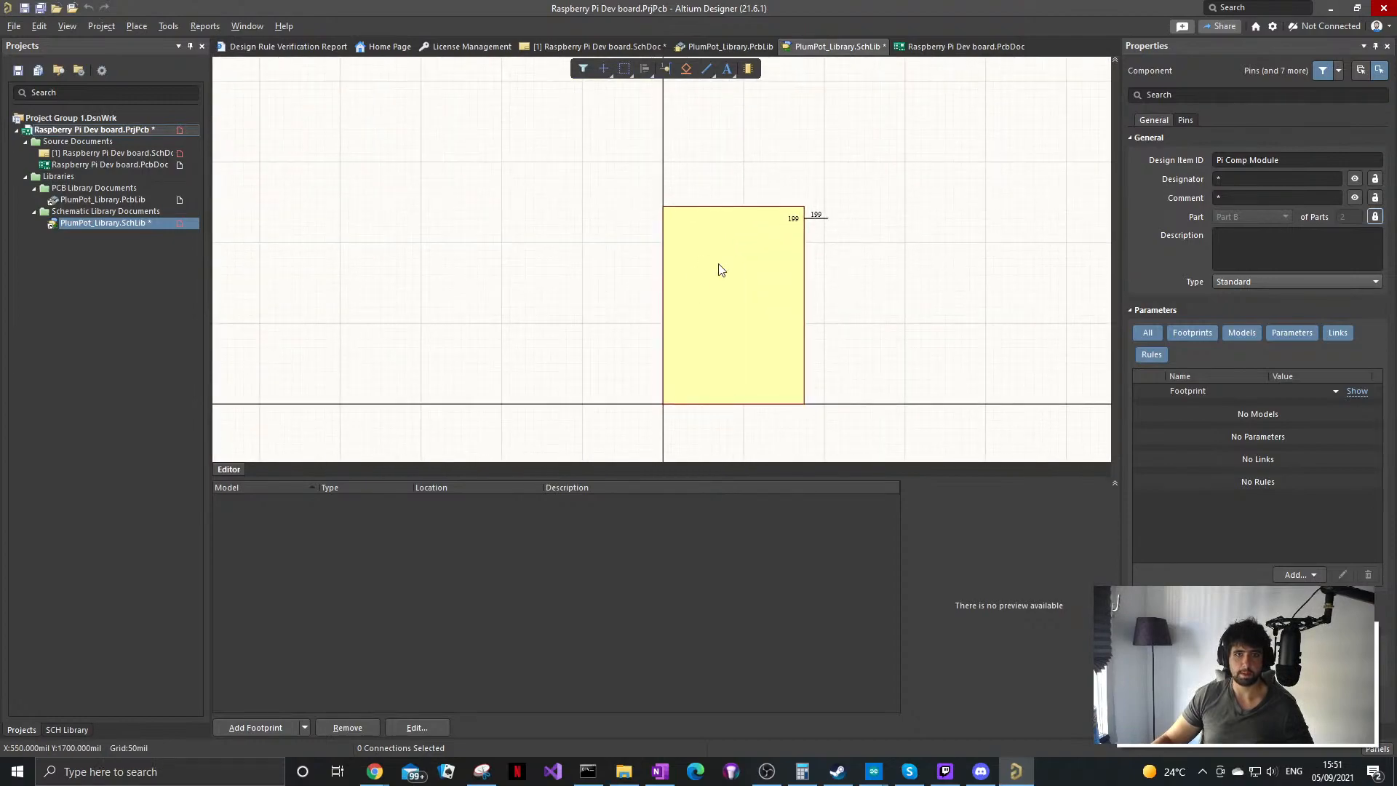
click(1226, 178)
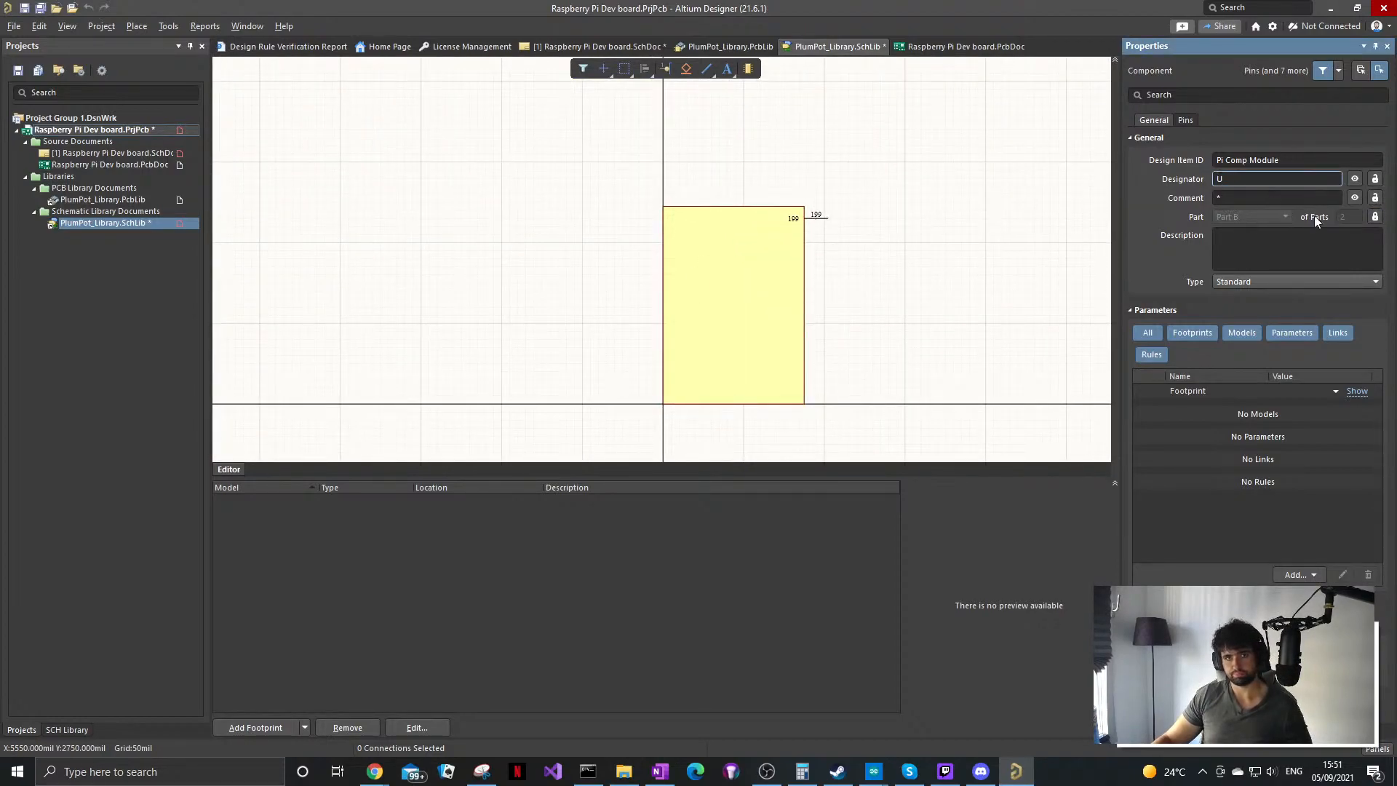
key(Return)
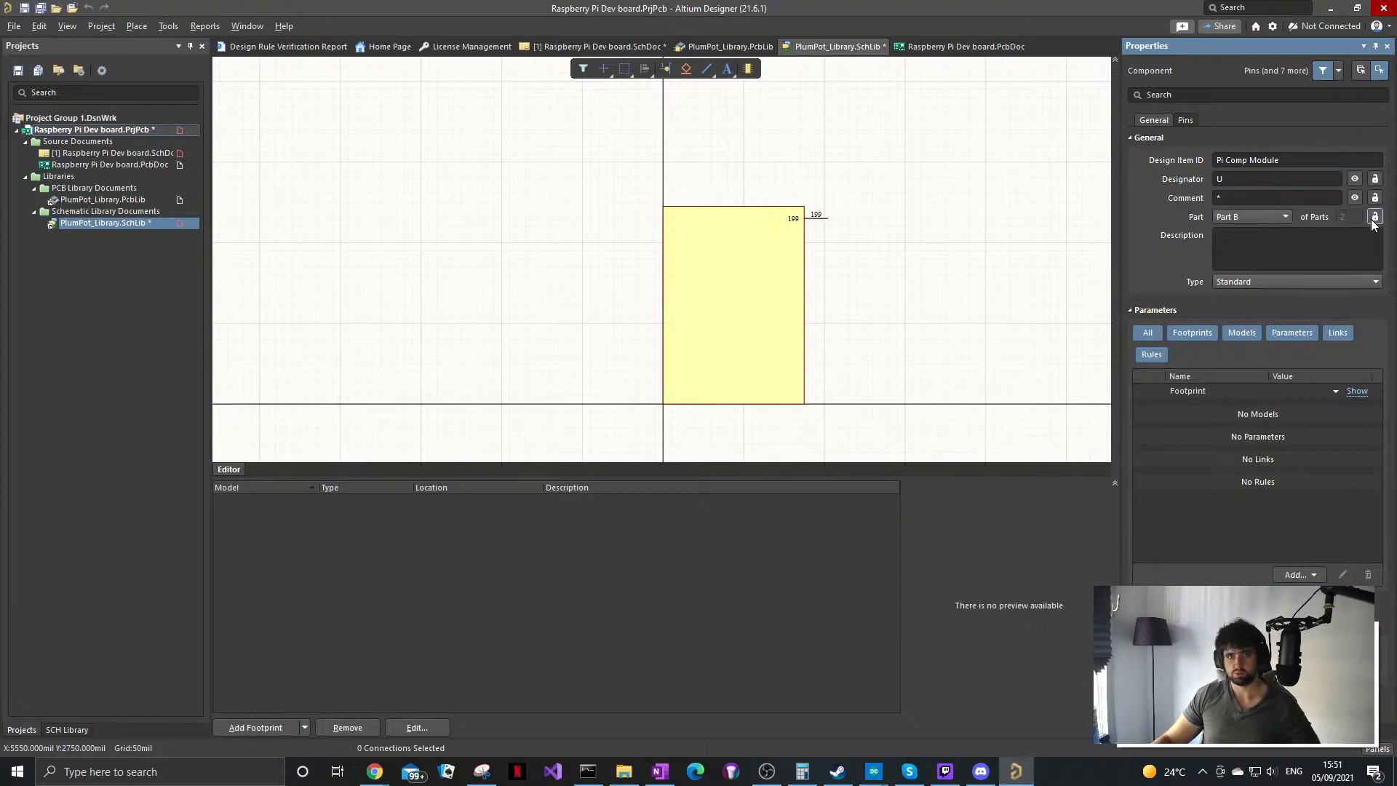
Step: View Part A's GND pins, return to Part B and lock the part selection again
click(1254, 216)
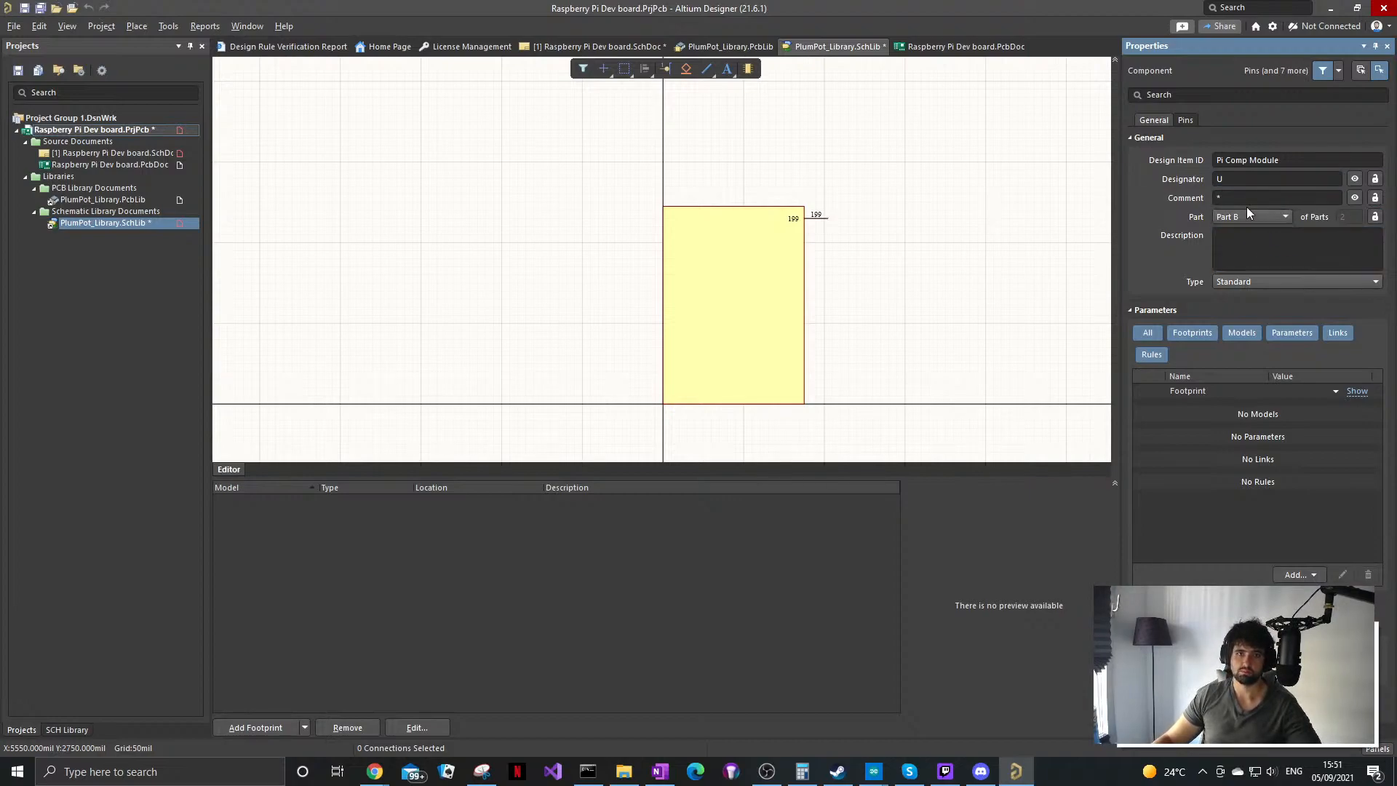
click(1251, 232)
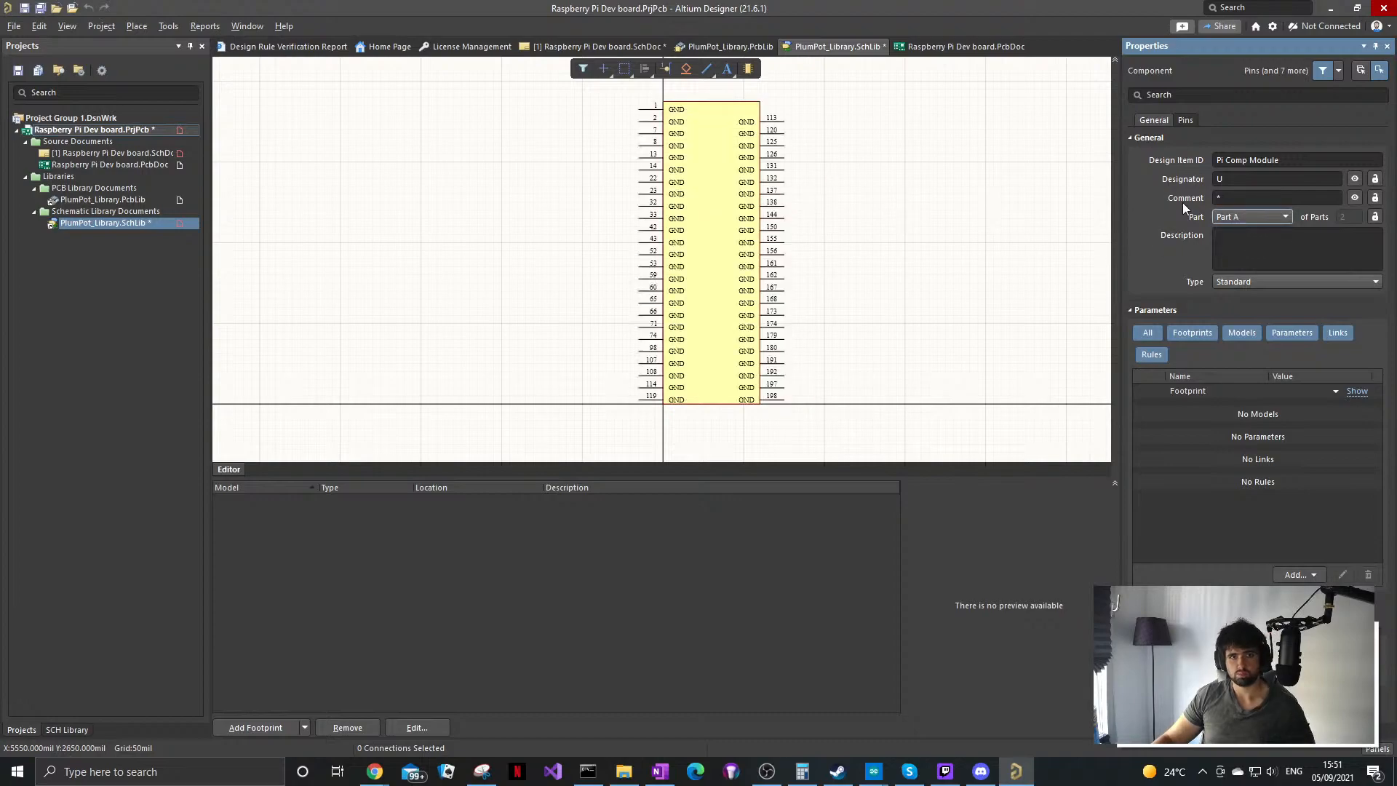
click(1270, 222)
click(1289, 243)
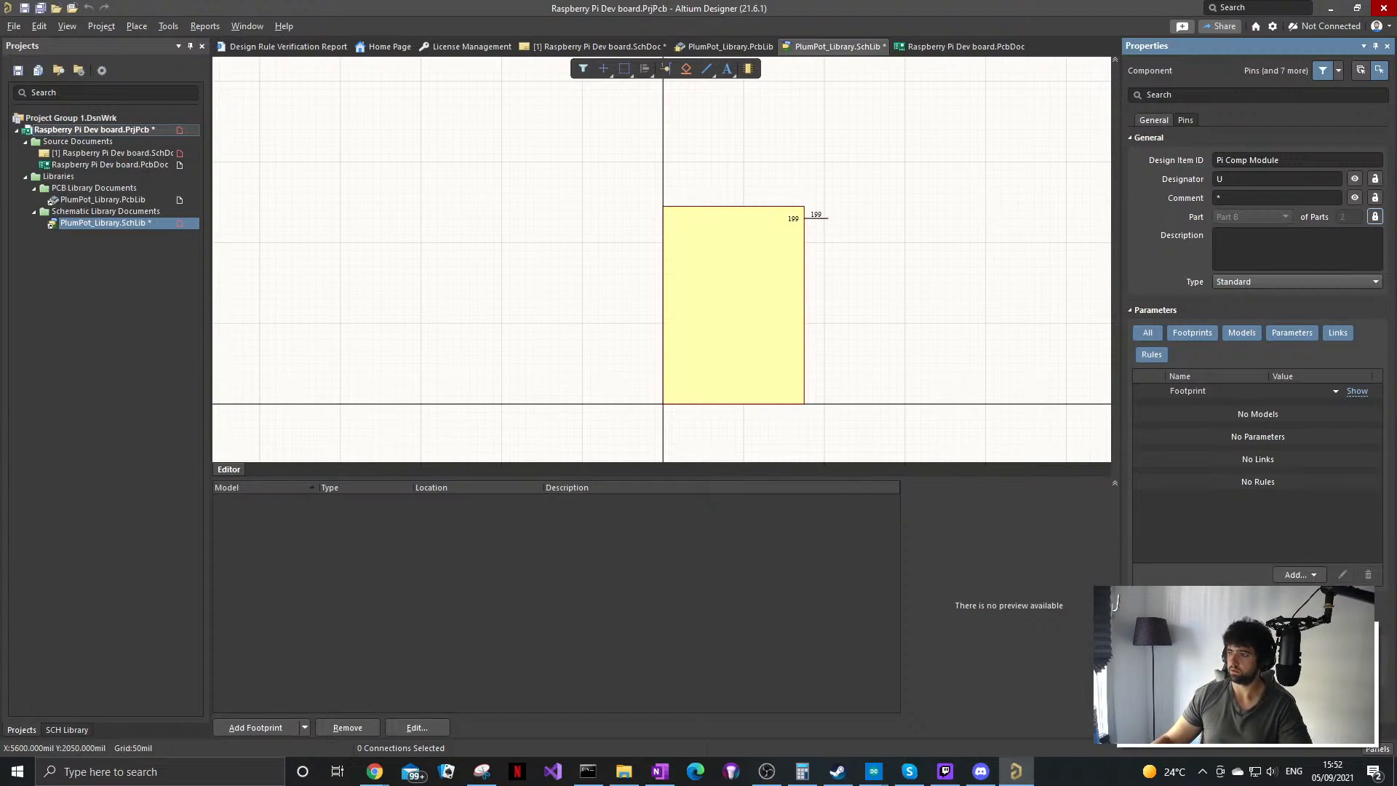
Step: Name pin 199 of Part B "+5V (Input)"
key(alt+Tab)
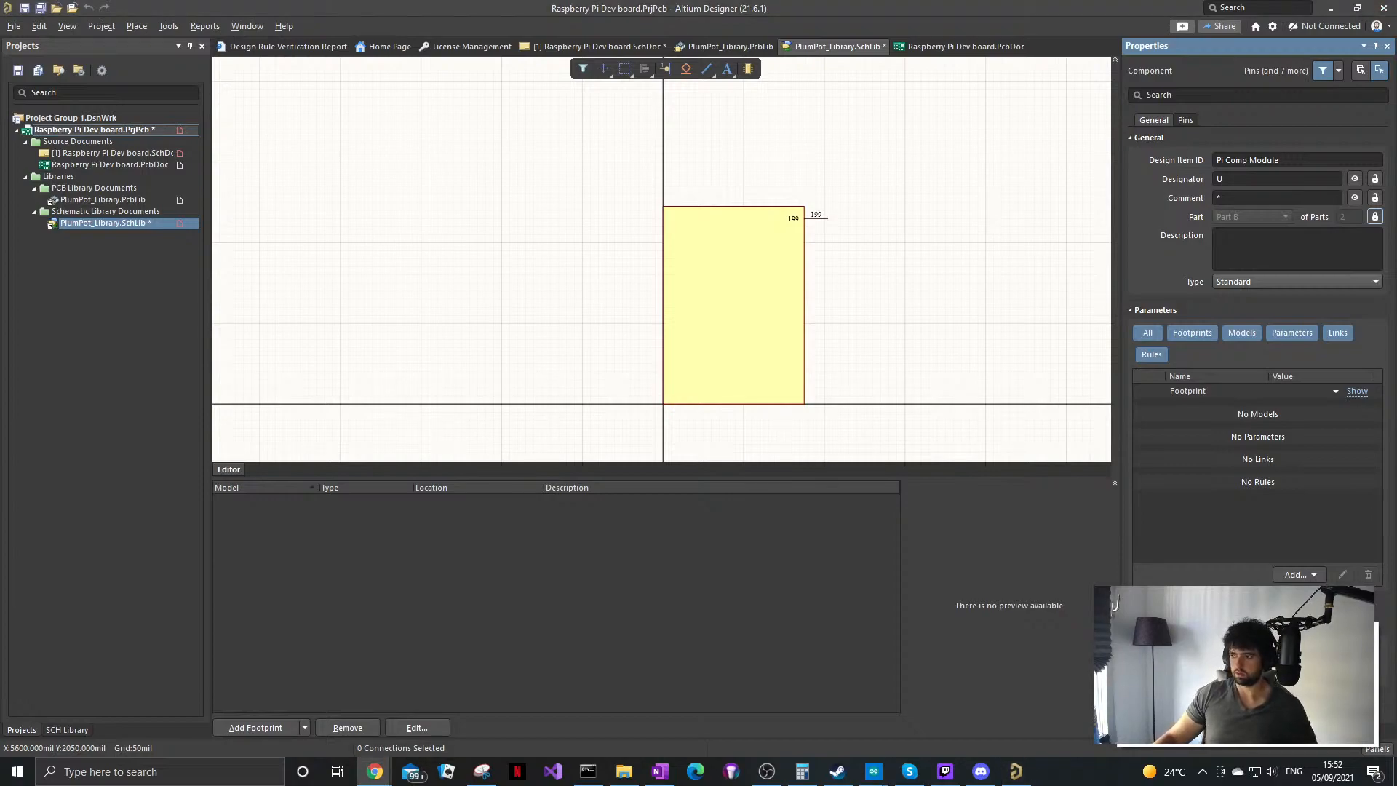
click(816, 217)
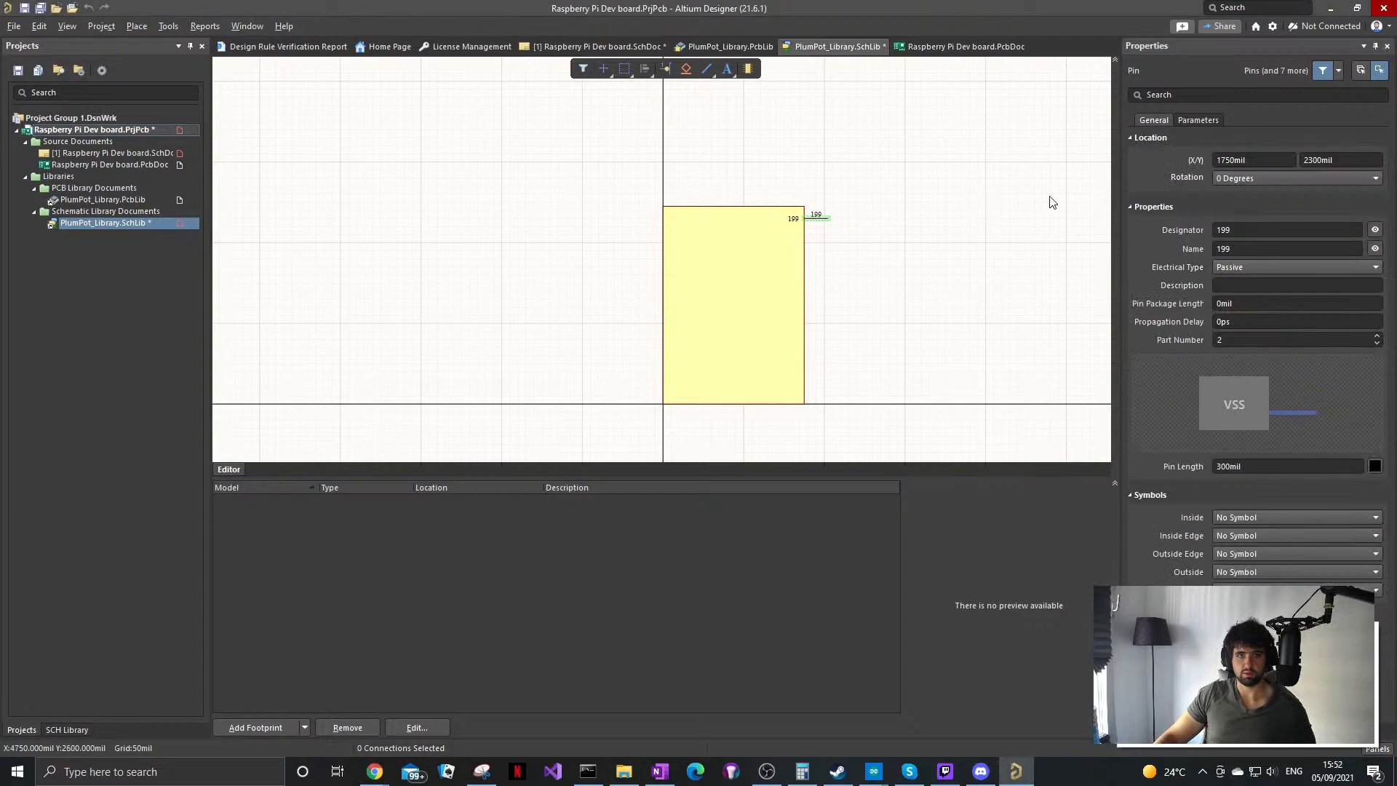
click(1250, 246)
text(+5V (Input))
click(1011, 282)
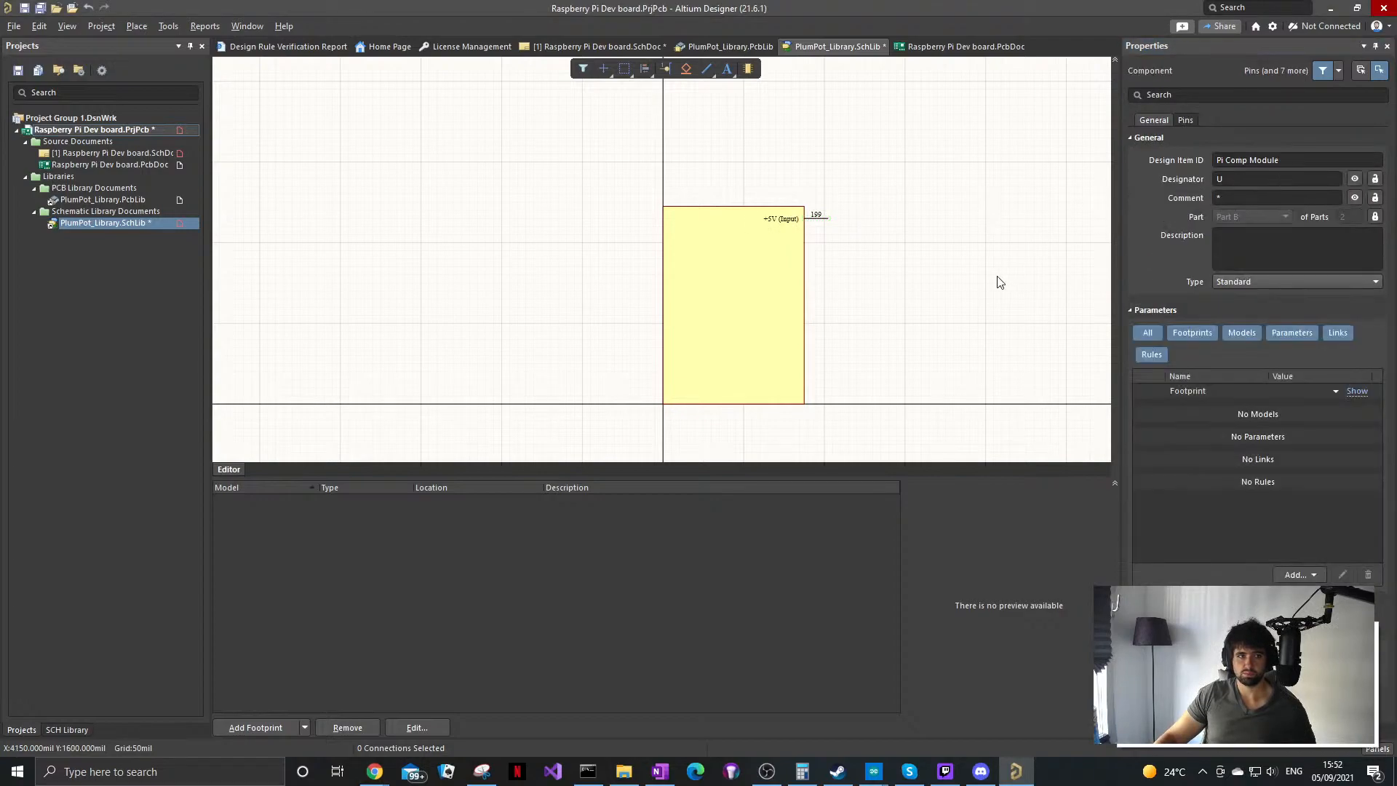
Step: Move pin 199 to the left edge of the Part B body at X 0 mil, Y 2300 mil, rotated 180 degrees
click(817, 217)
drag(822, 219, 627, 218)
key(space)
key(space)
middle_drag(661, 217, 660, 216)
drag(574, 221, 599, 222)
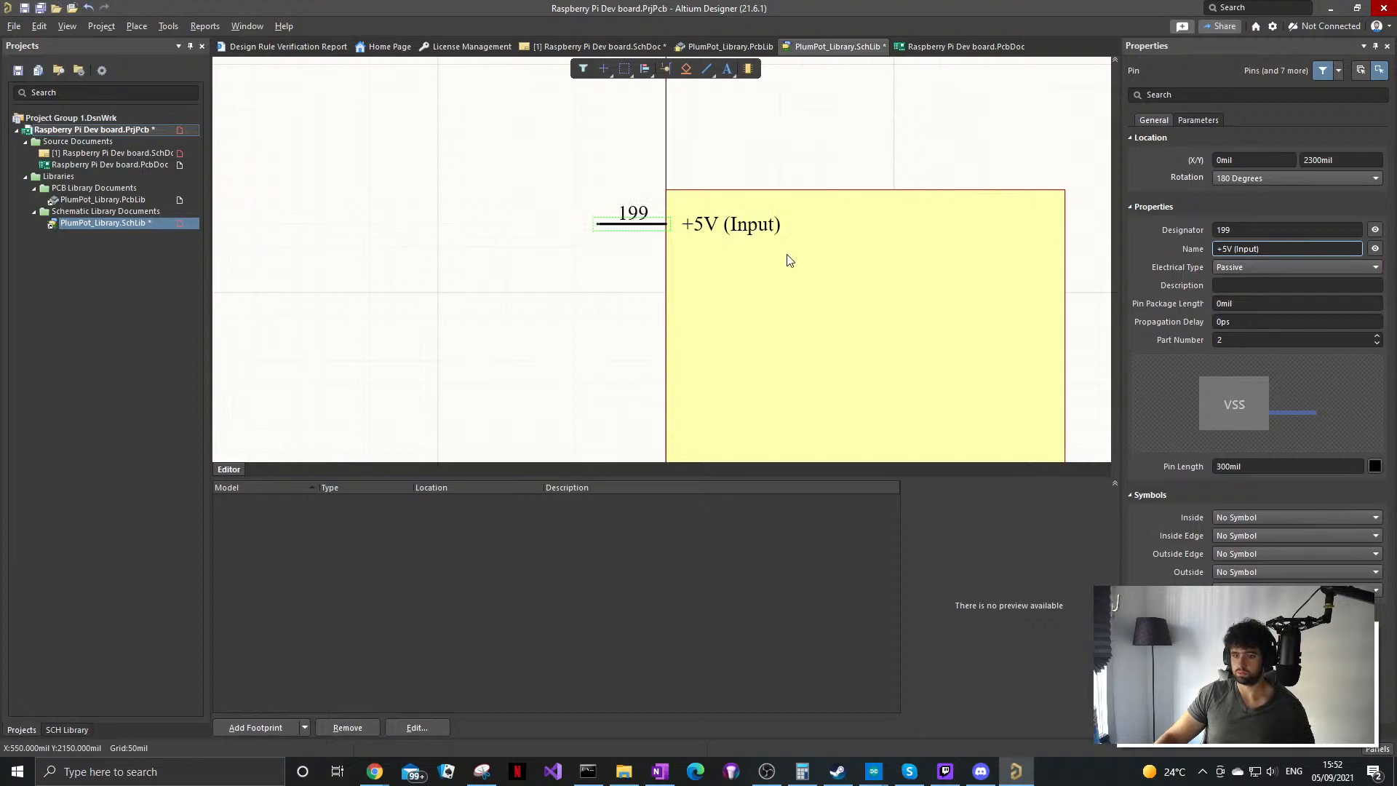
Step: Set the designator of the +5V (Input) pin on the Part B body to 77
click(760, 251)
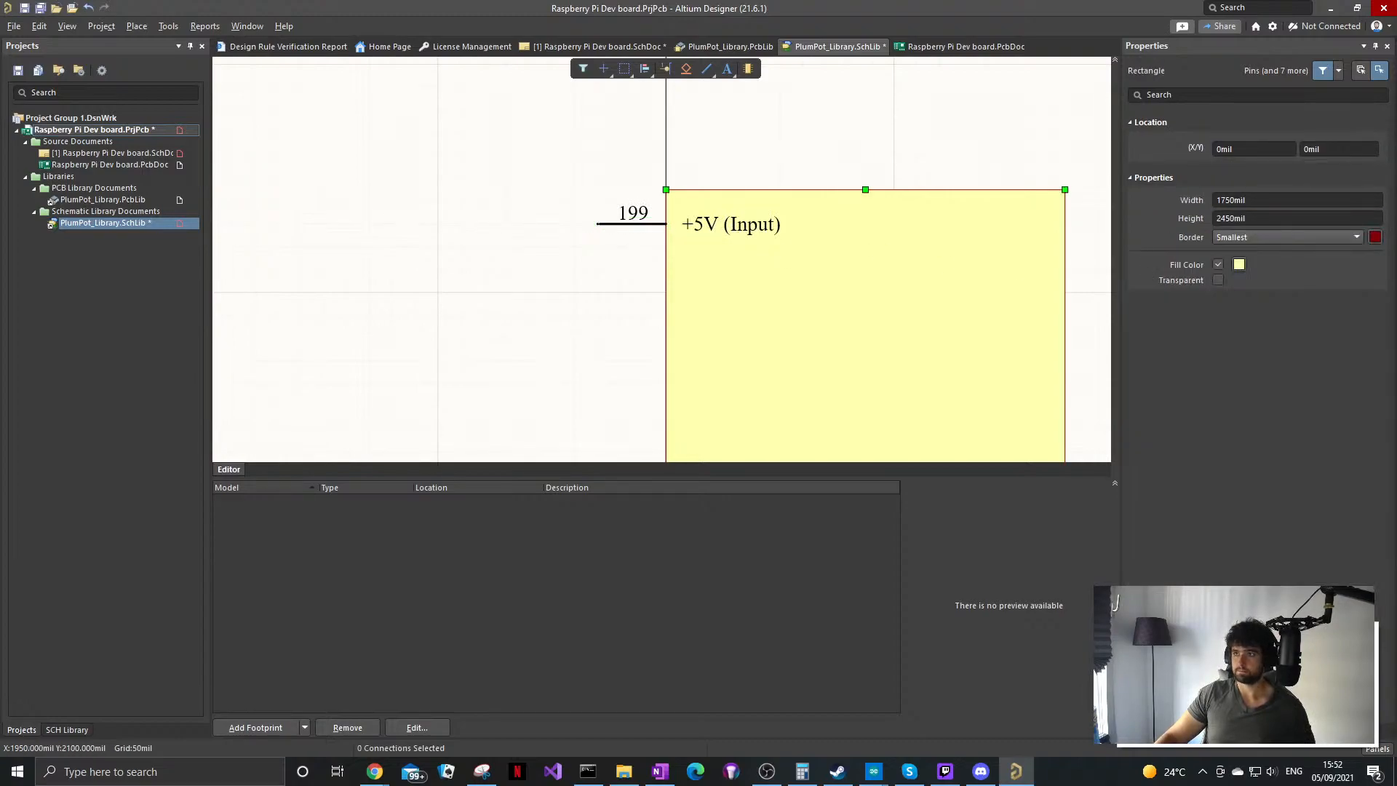
key(alt+Tab)
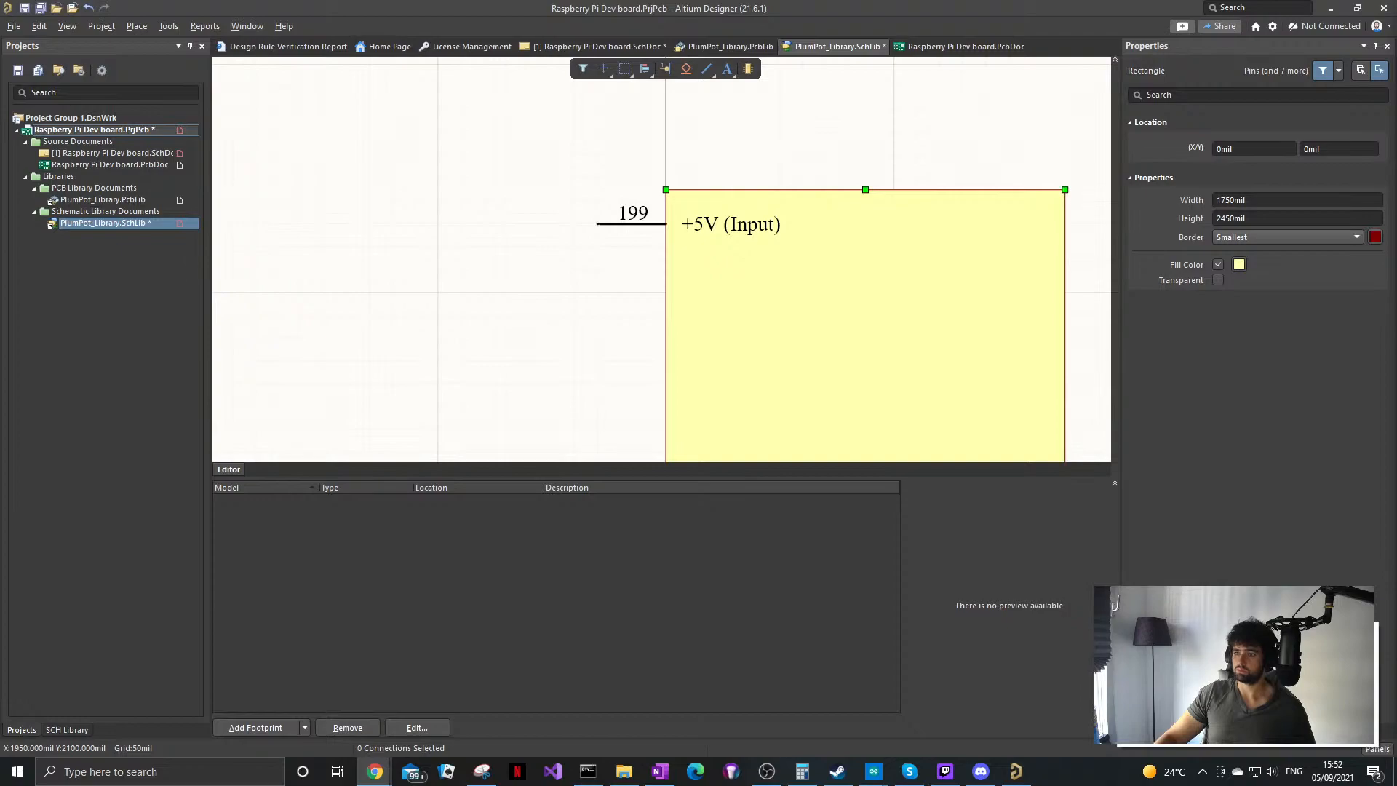
key(alt+Tab)
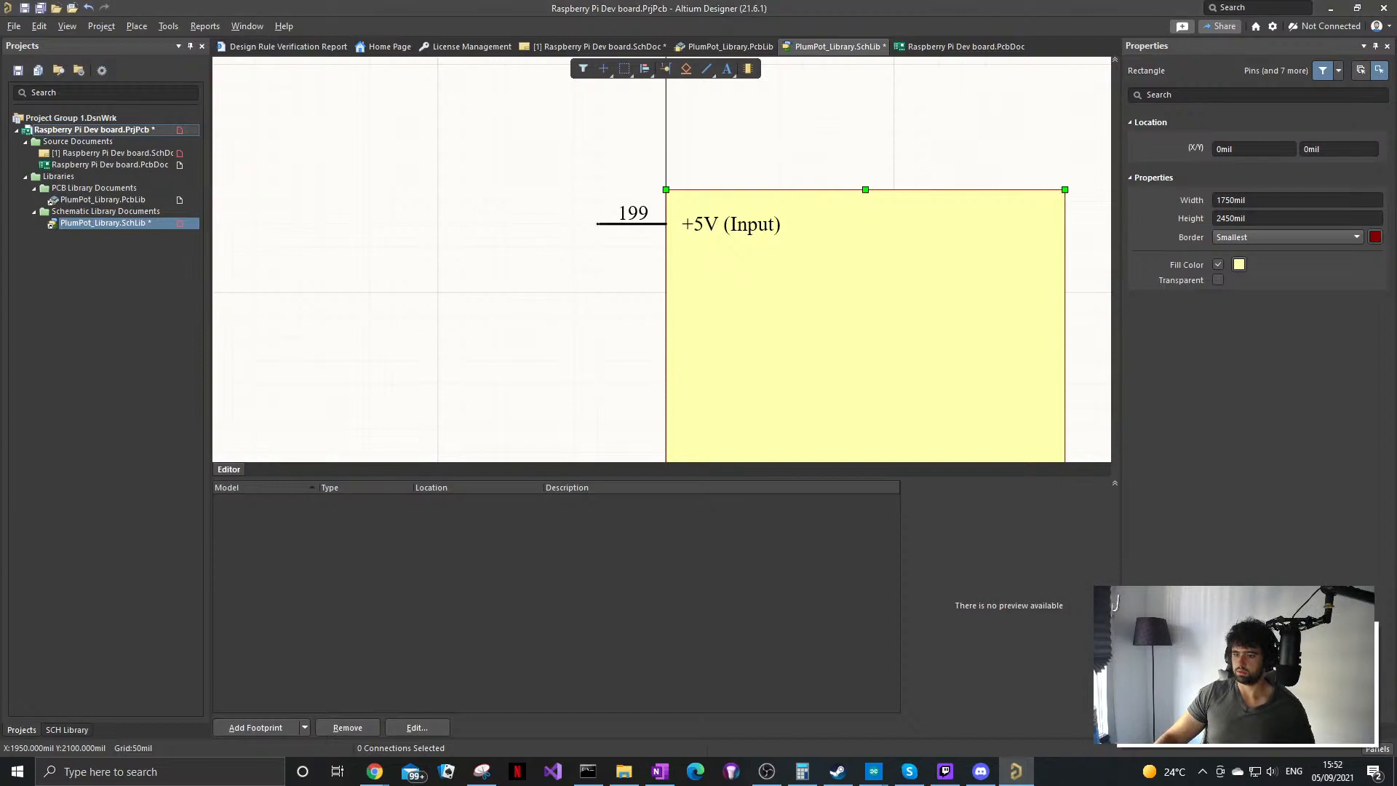
key(super+d)
key(super+d)
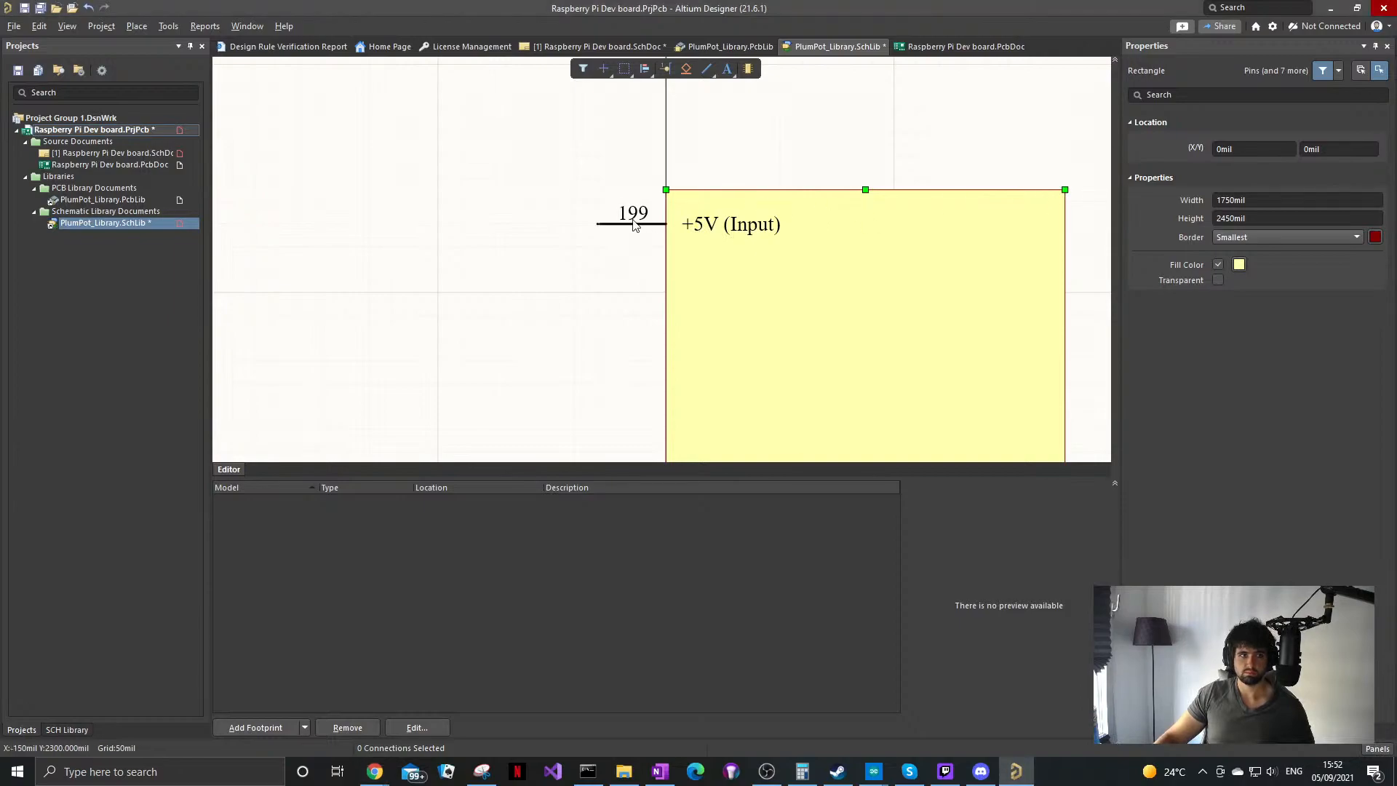
click(632, 223)
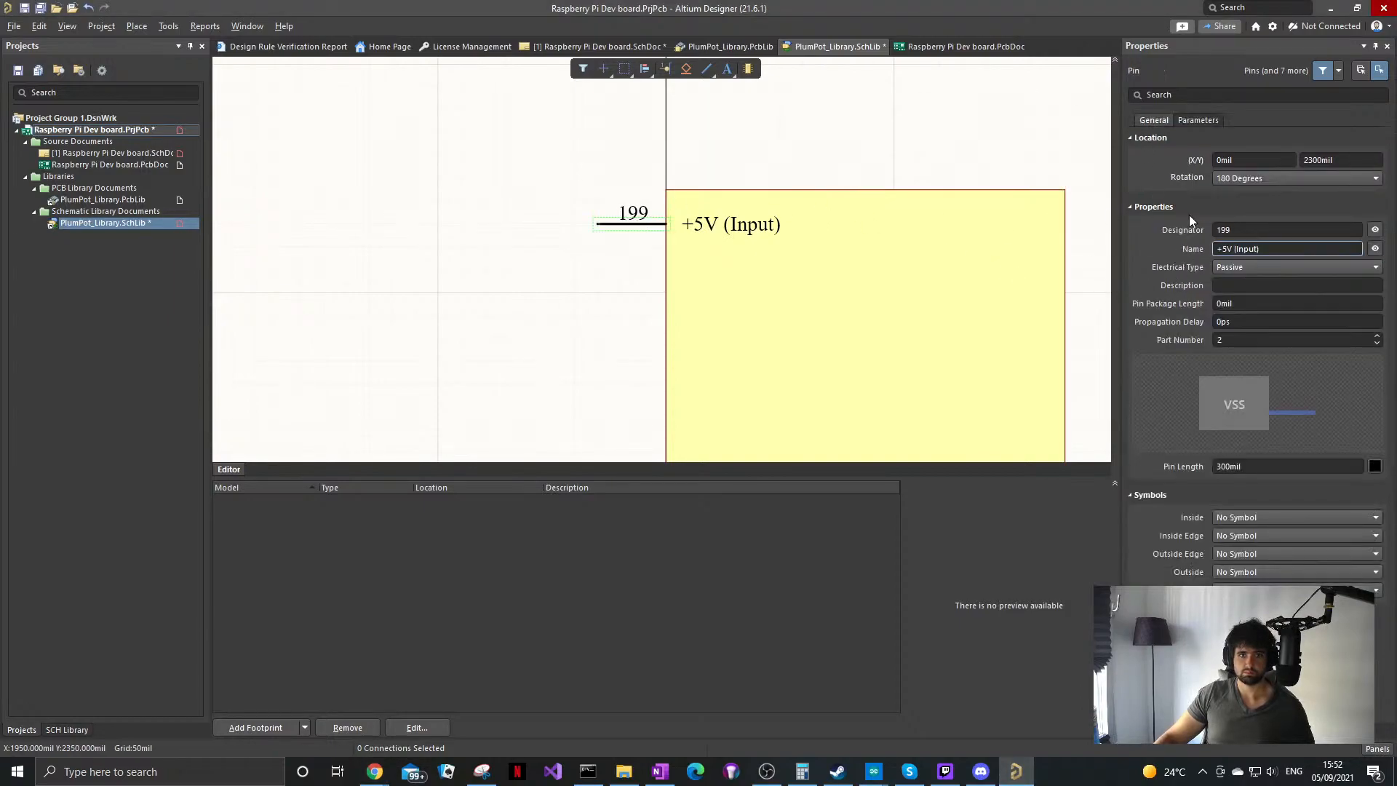
click(1242, 230)
text(77)
key(Return)
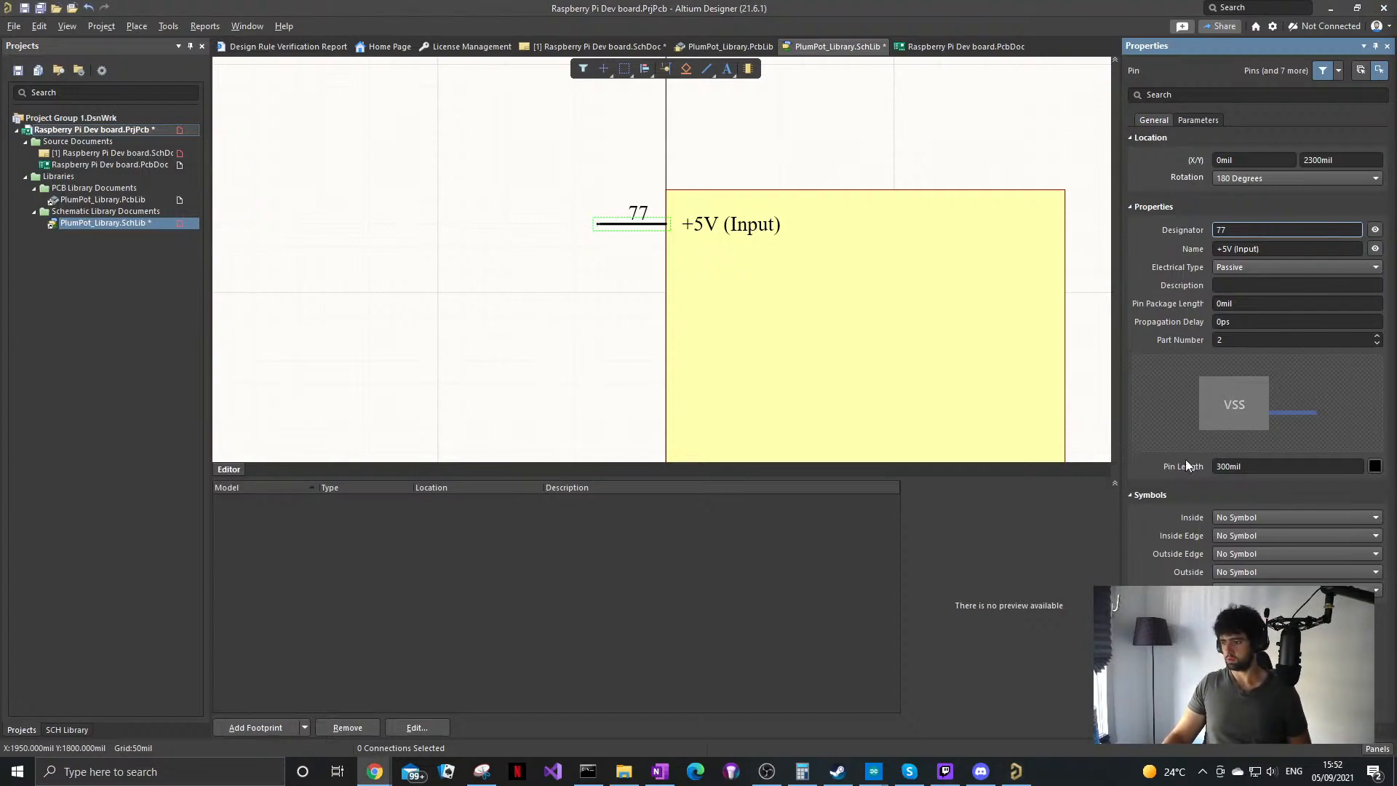
Step: Place a matching +5V (Input) pin, 78, 150 mil below pin 77 on the body's left edge
key(p)
key(p)
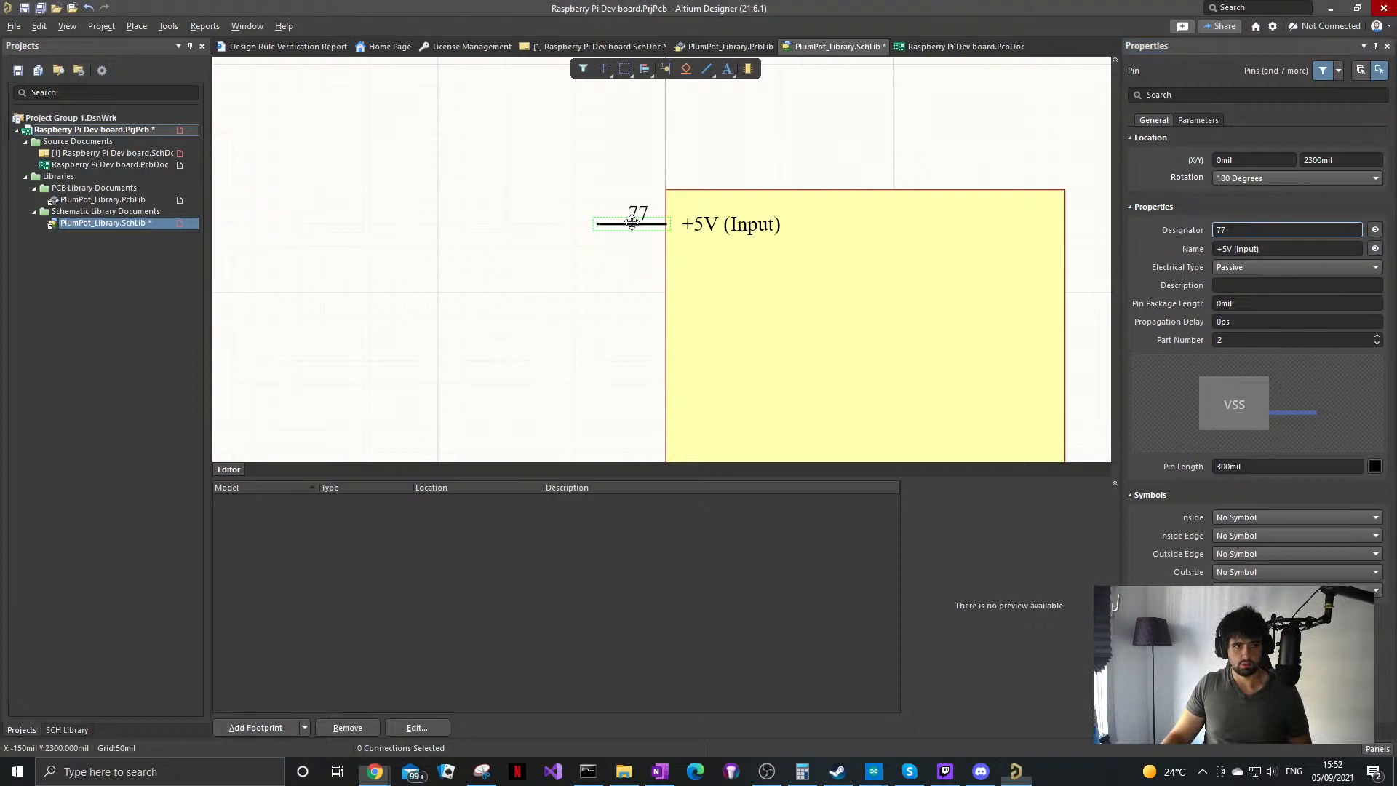
click(597, 258)
key(Escape)
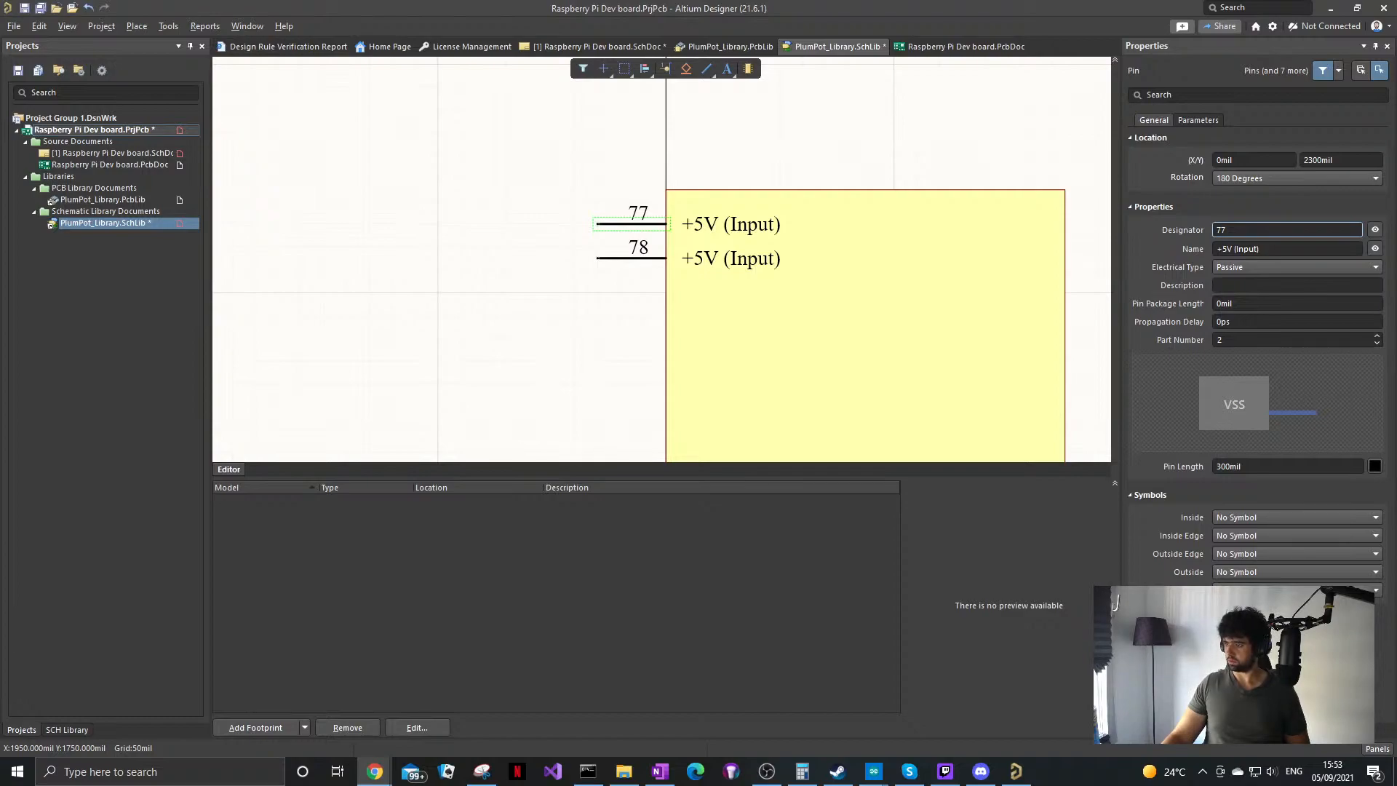
Step: Copy pin 78 and place +5V (Input) pins 79, 80 and 81 below it at 150 mil spacing
ctrl+scroll(764, 290, down, 4)
click(794, 192)
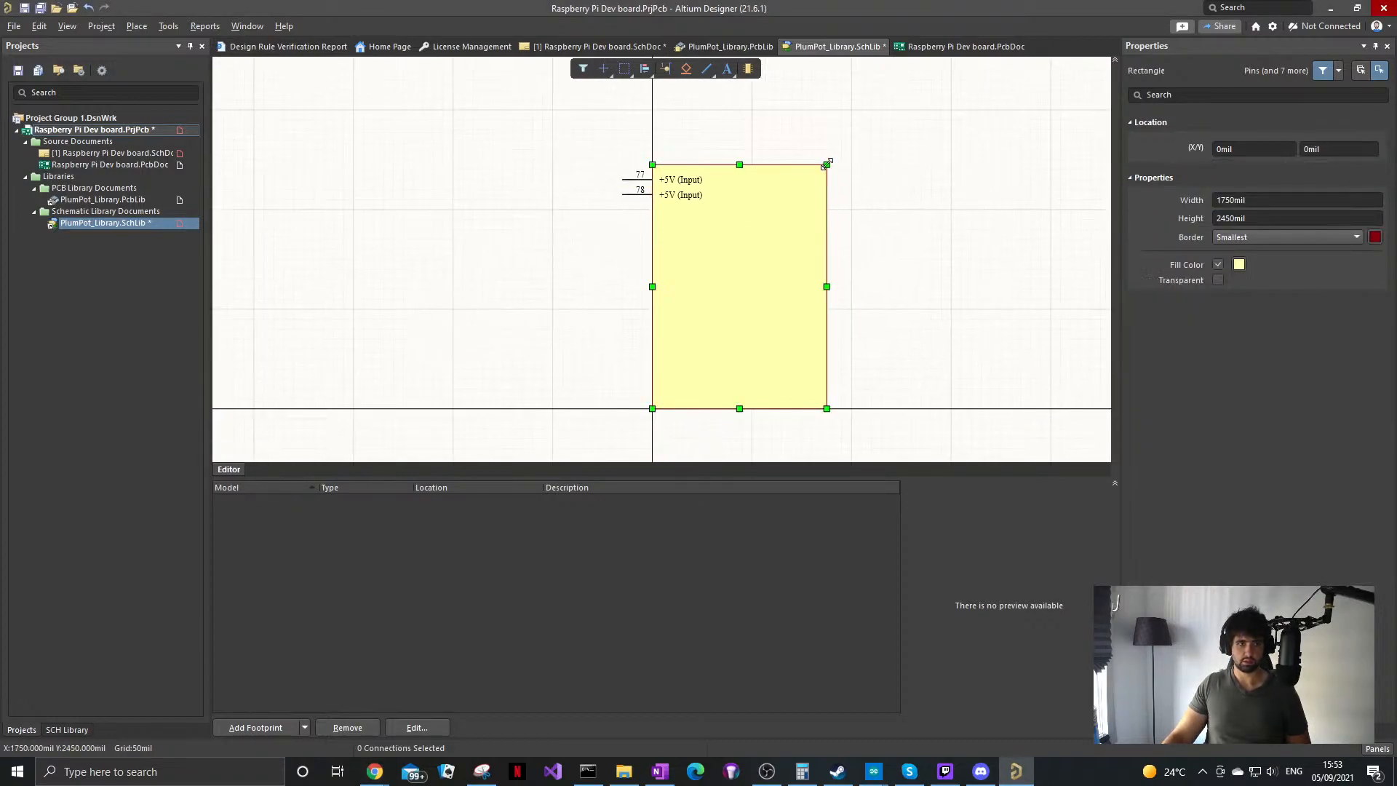
click(635, 193)
key(ctrl+c)
key(ctrl+v)
click(622, 210)
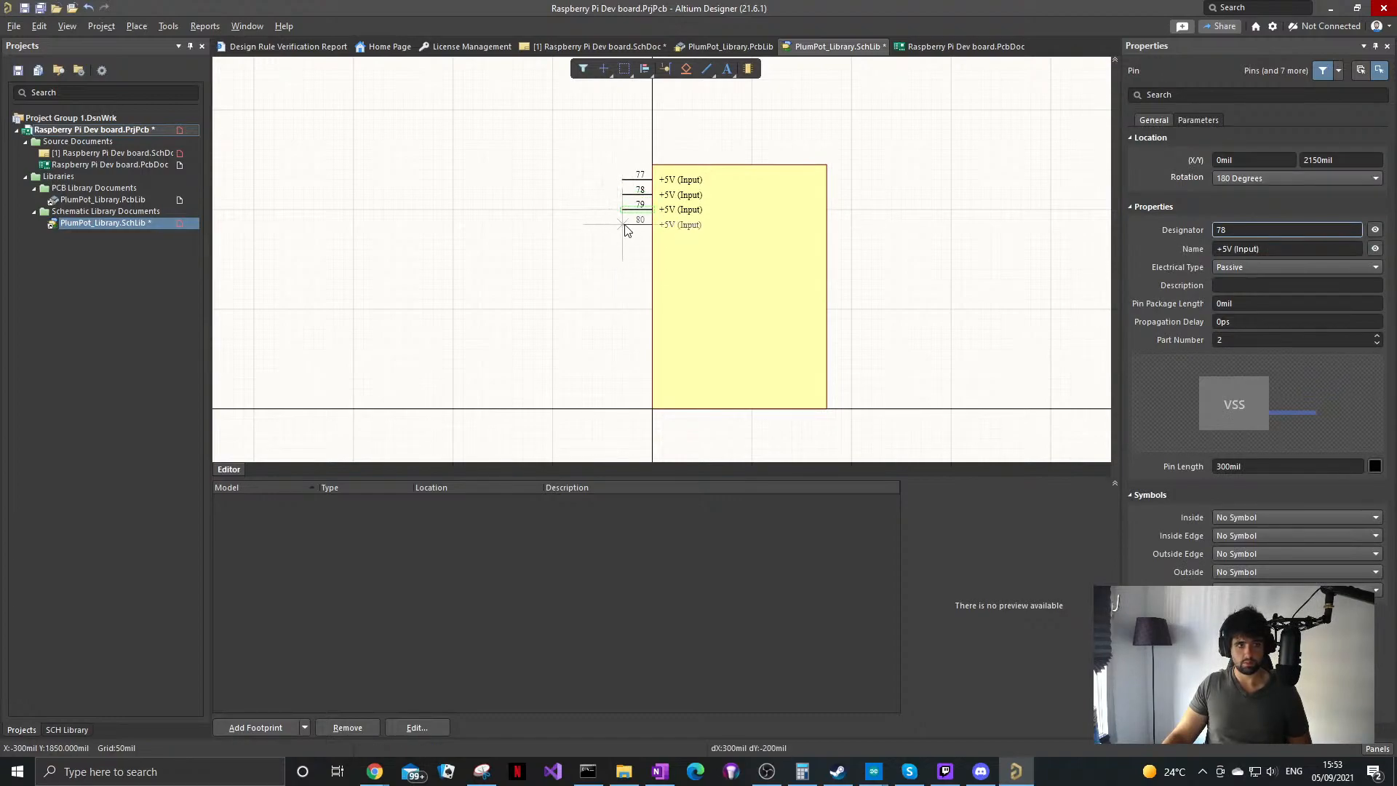
click(622, 225)
click(622, 240)
key(Escape)
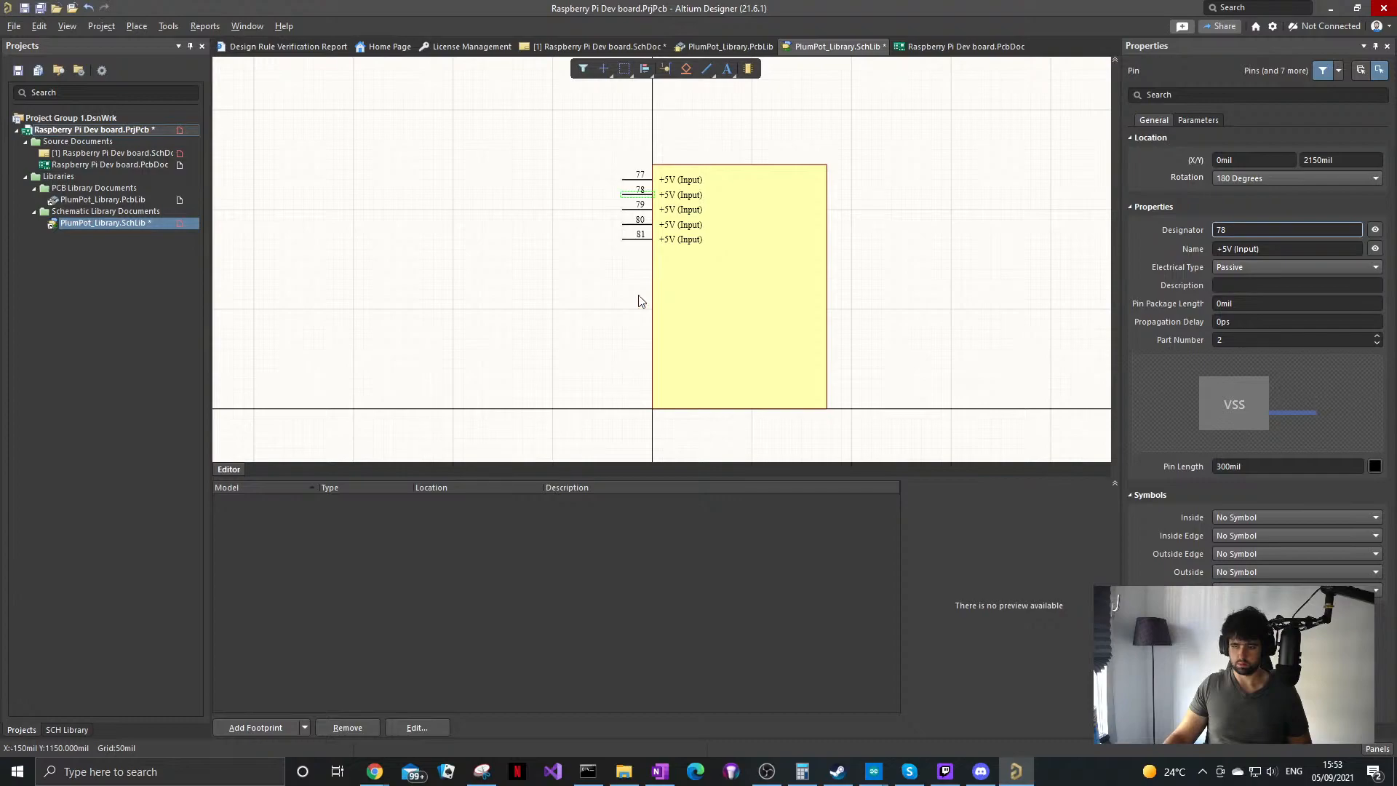
Step: Place +5V (Input) pin 82 directly below pin 81, at X 0 mil, Y 1550 mil
key(p)
key(p)
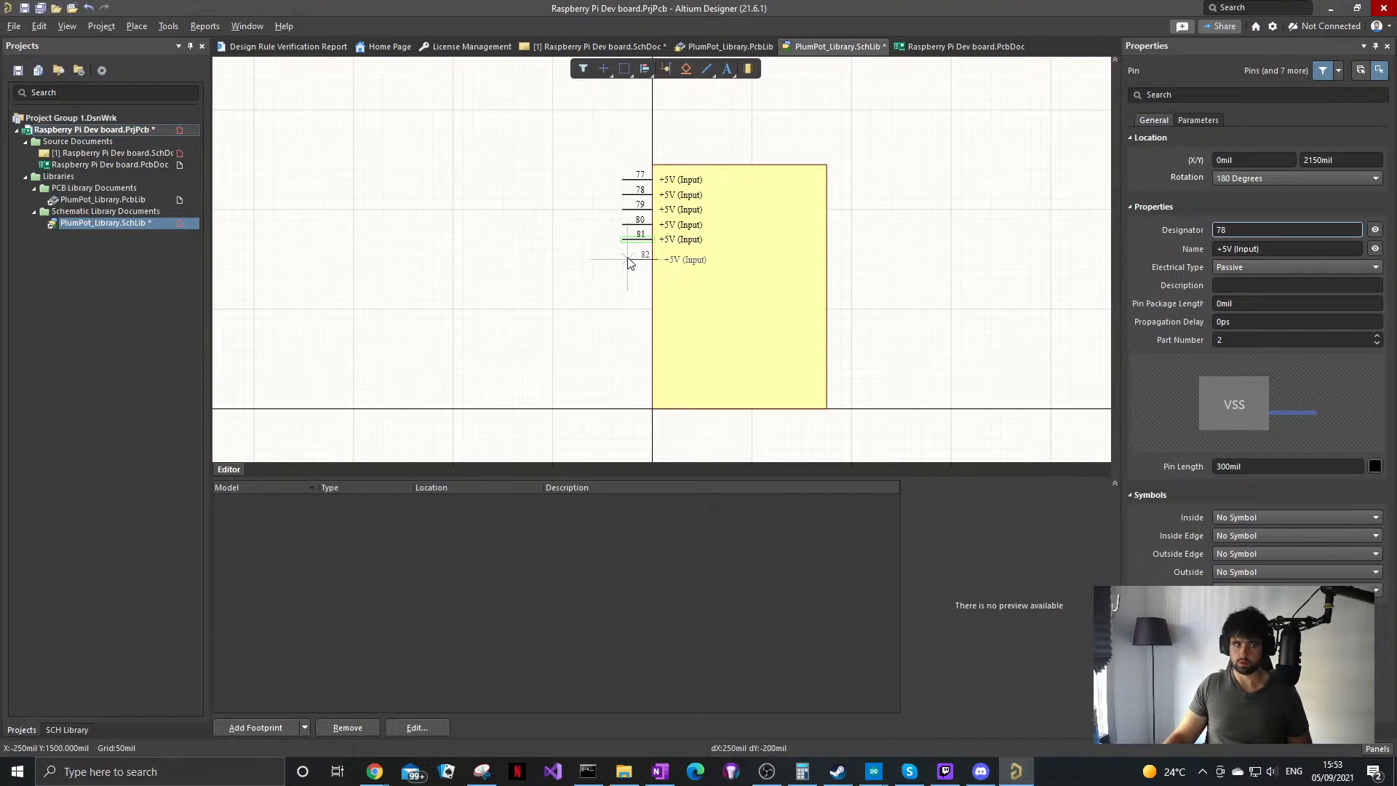
ctrl+scroll(630, 262, up, 4)
click(596, 281)
key(Escape)
ctrl+scroll(702, 182, down, 4)
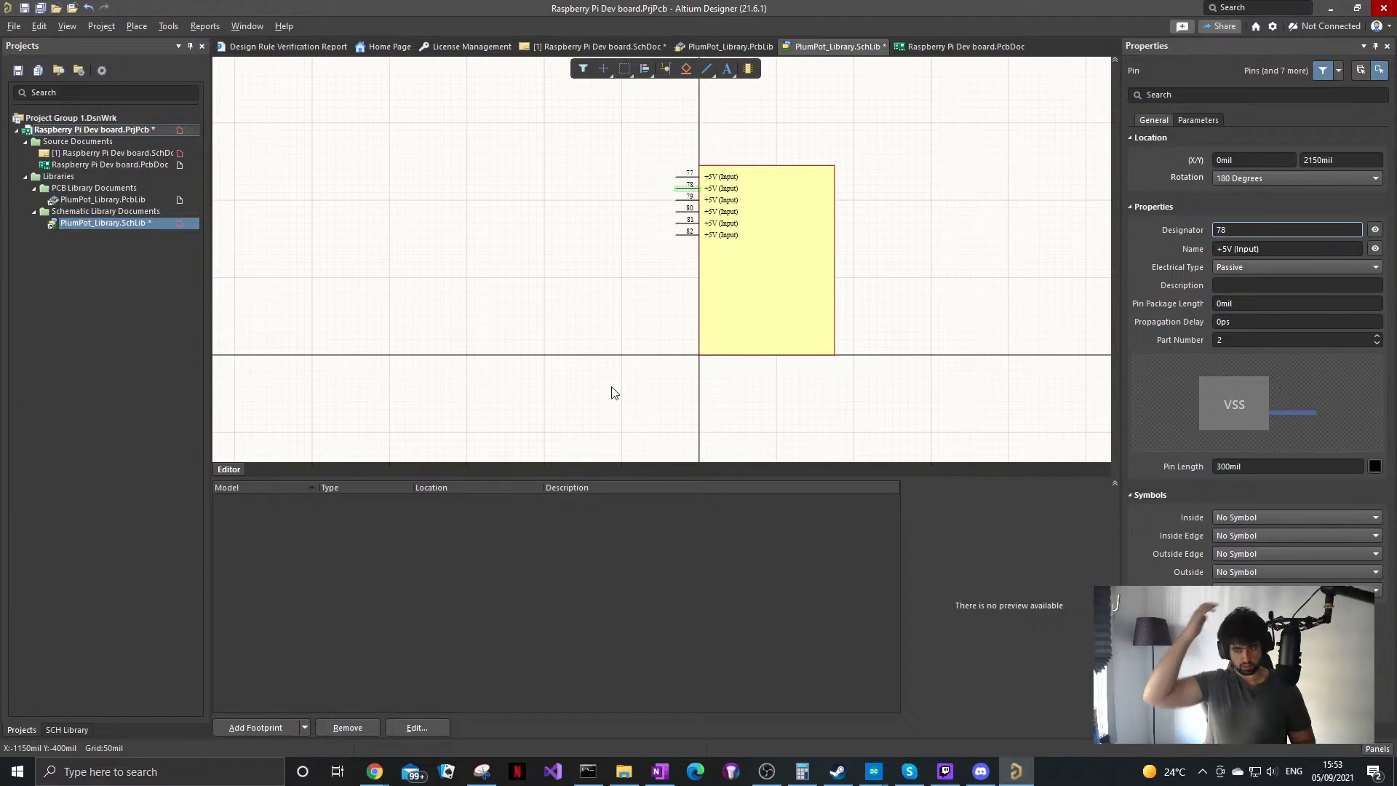
click(129, 26)
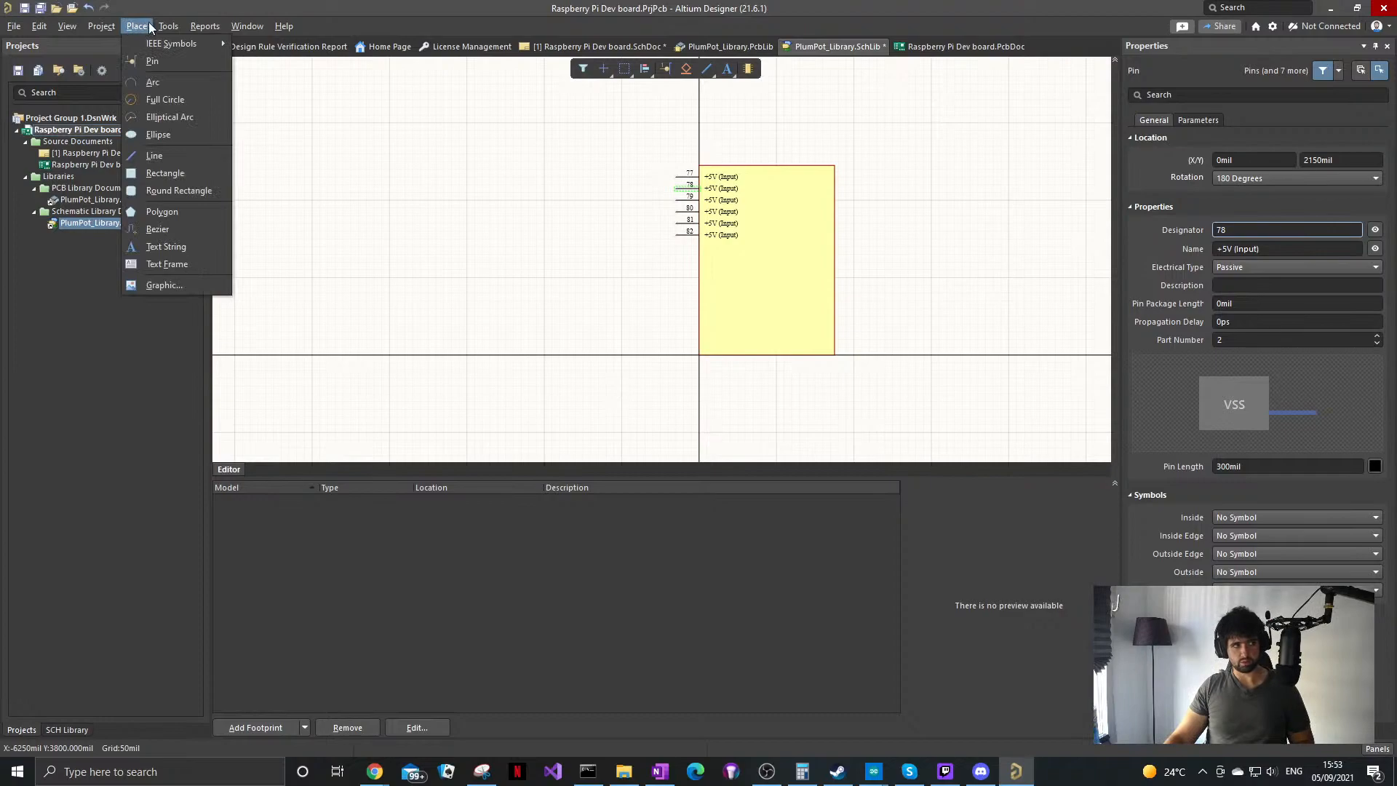
mouse_move(172, 27)
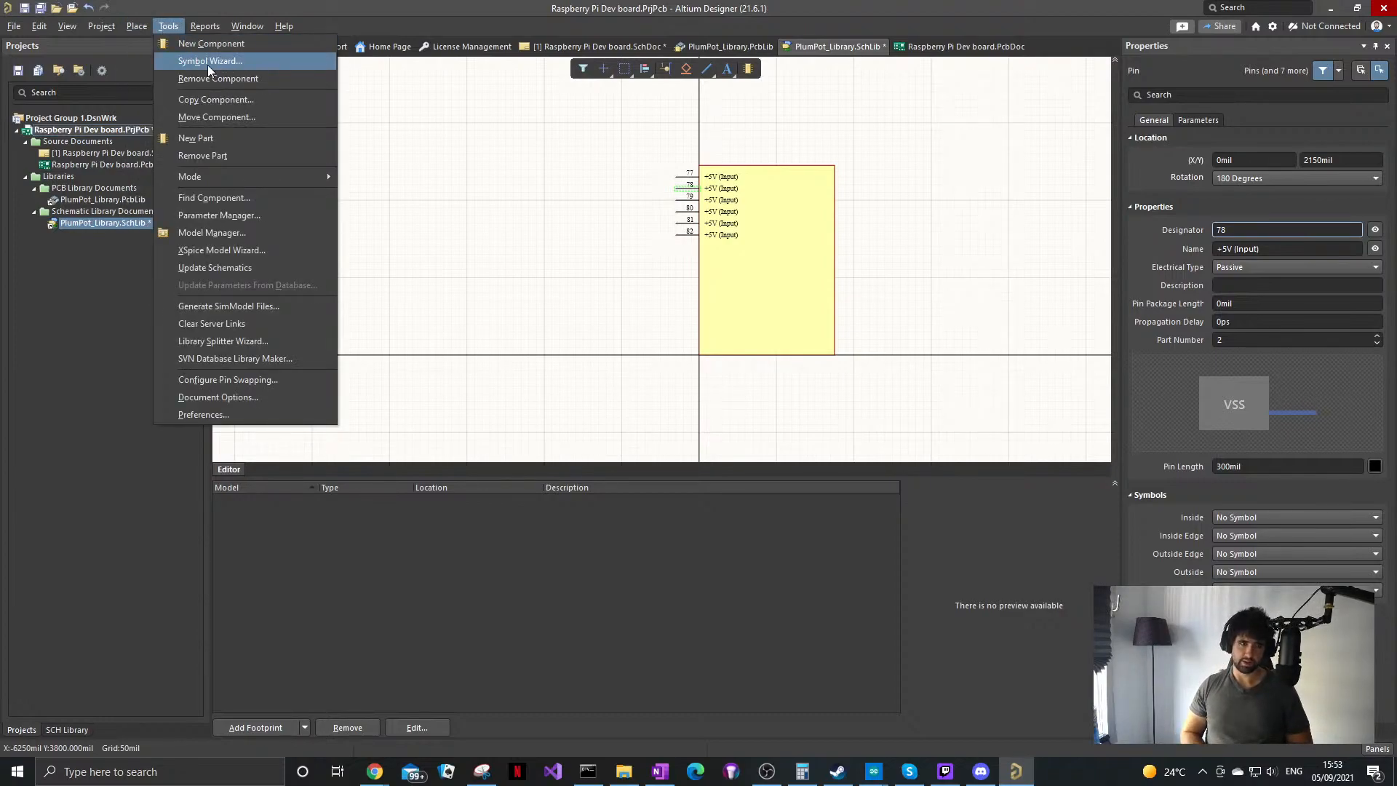
click(552, 274)
Step: Try pasting another copy of the +5V (Input) pin below pin 82 and undo the paste
drag(686, 251, 666, 162)
key(ctrl+v)
click(656, 299)
ctrl+scroll(643, 304, up, 2)
key(ctrl+z)
click(698, 252)
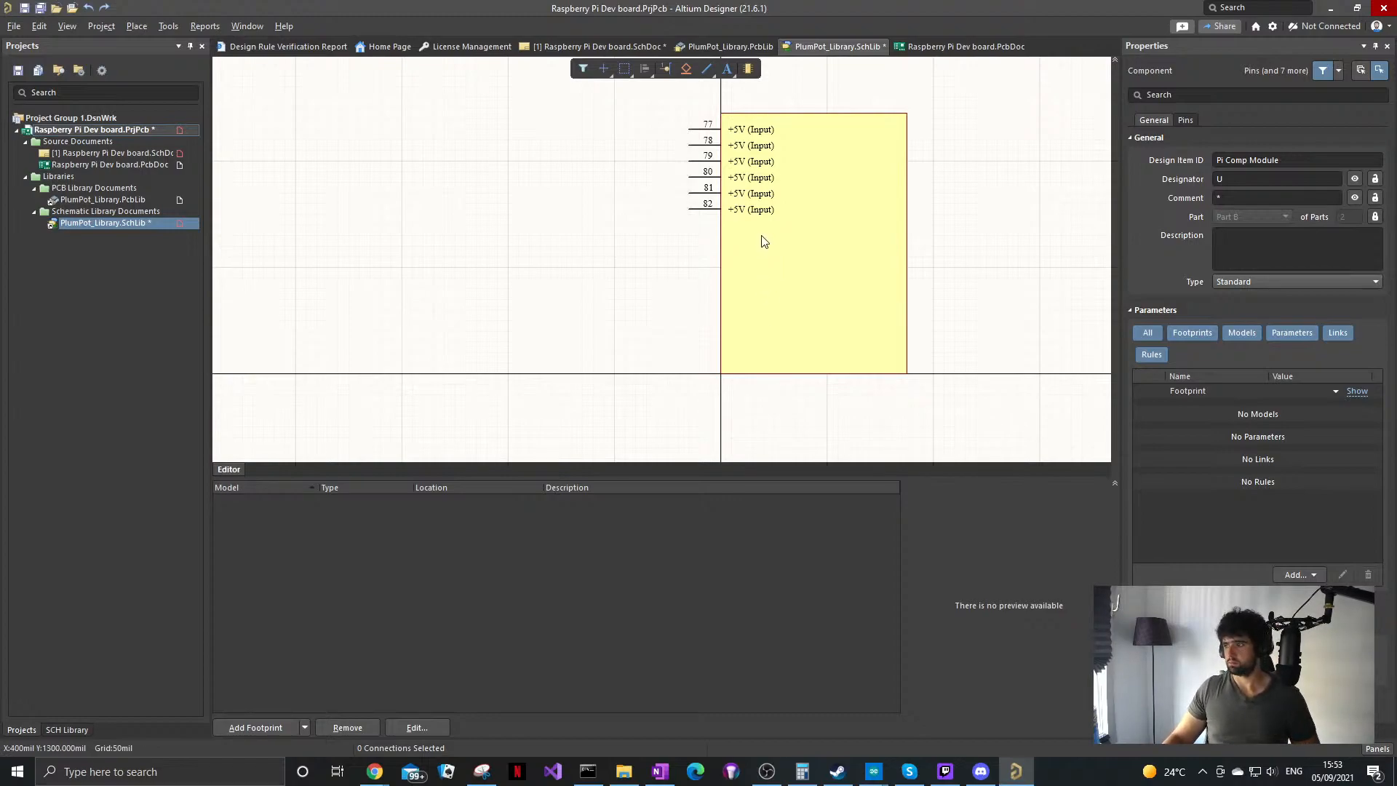
click(697, 208)
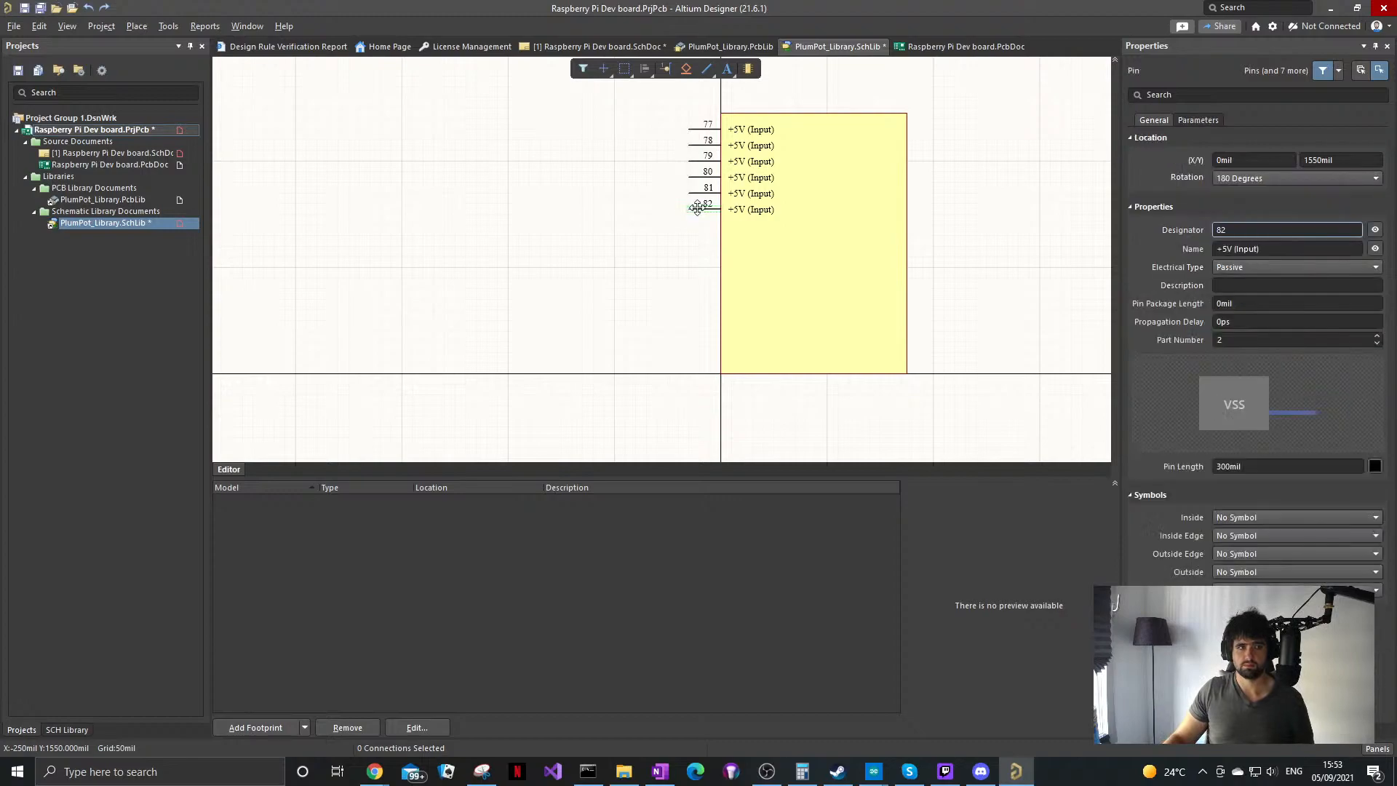
click(718, 277)
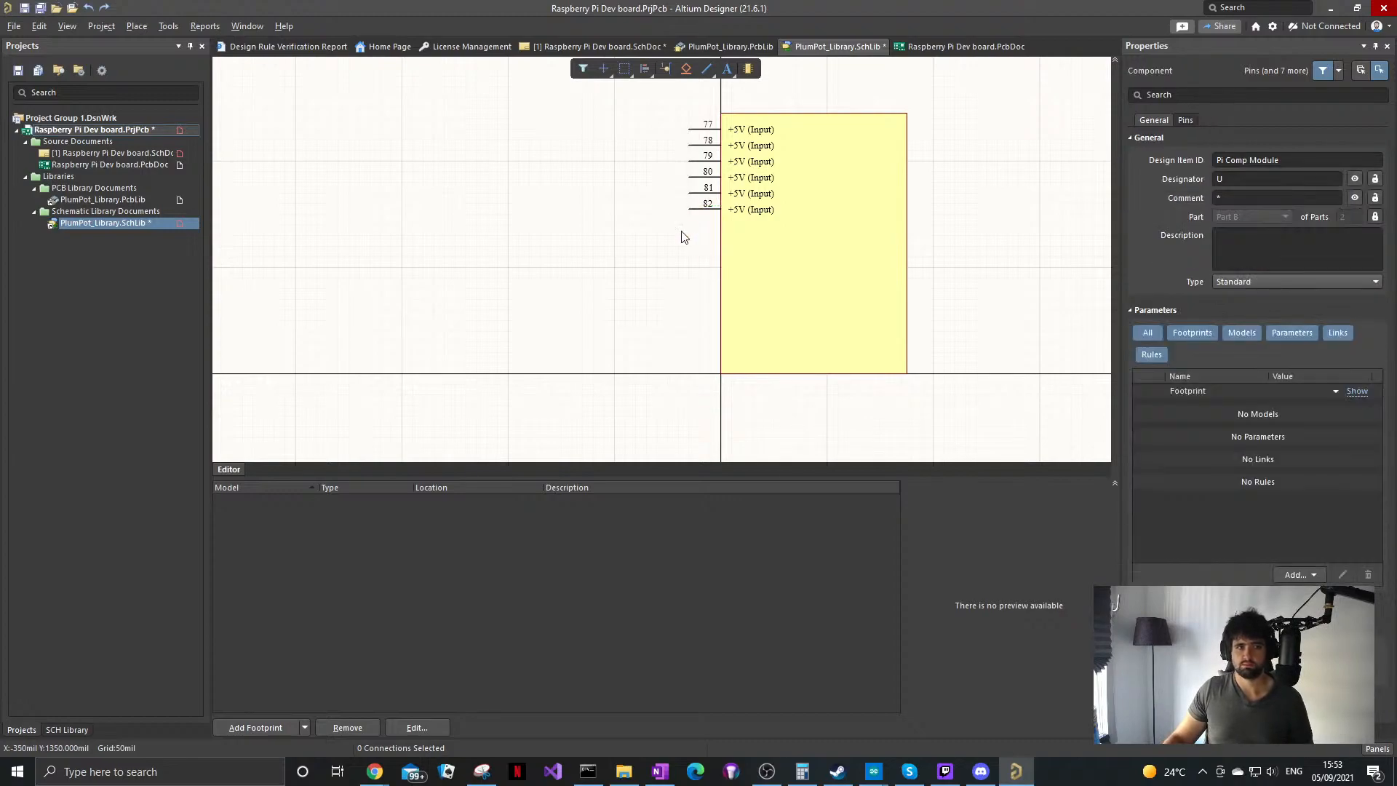
click(709, 138)
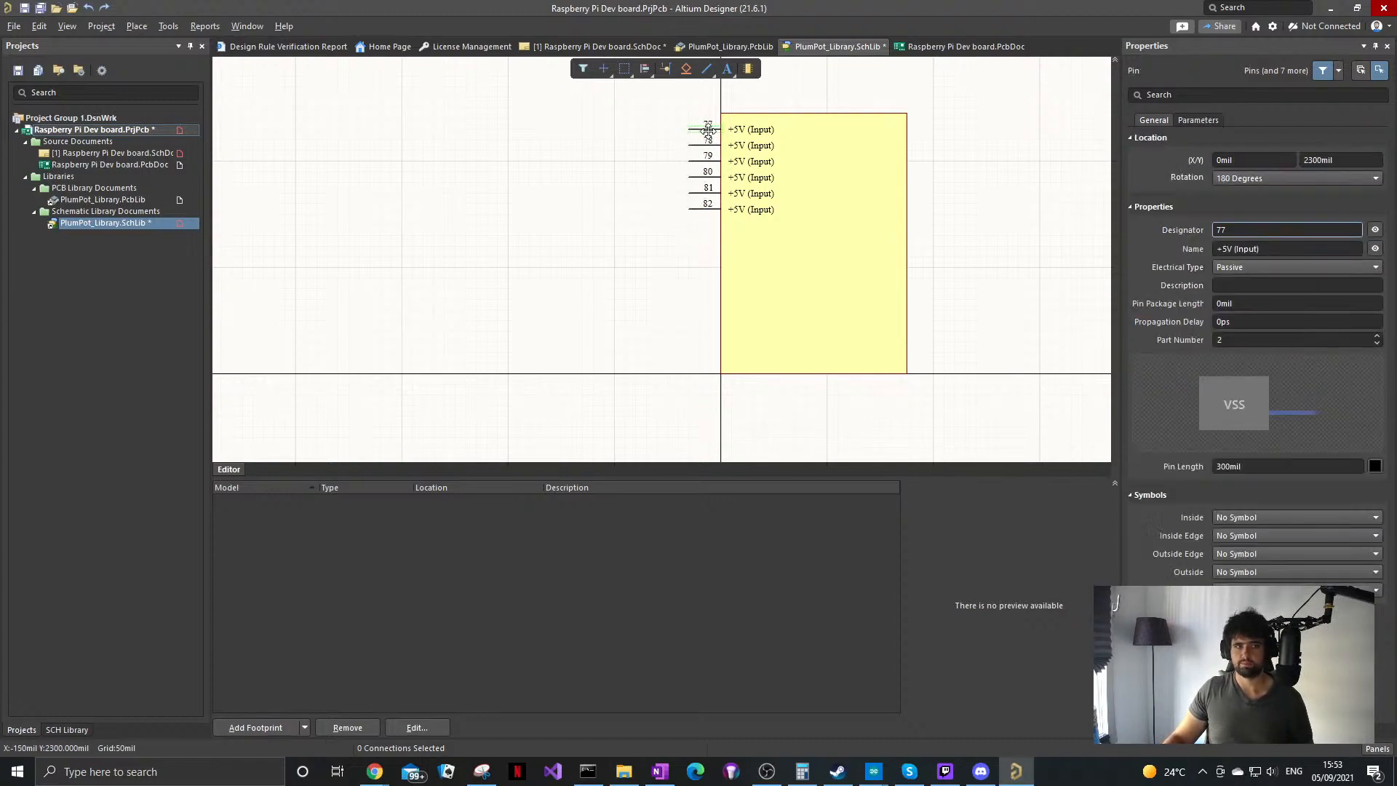
click(795, 216)
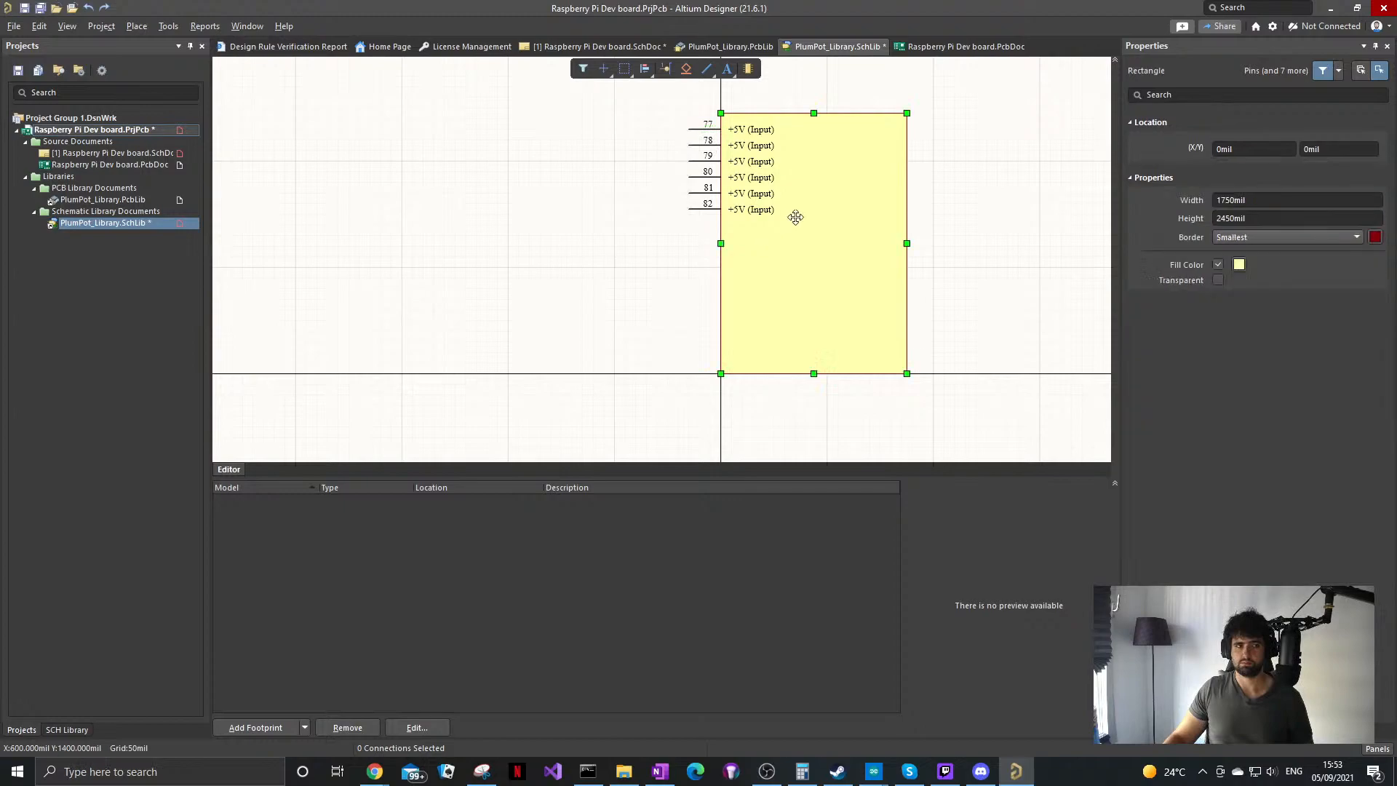
Step: Move pins 77 to 82 down together to put pin 77 at Y 850 mil, and shrink the body to 550 mil wide and 950 mil high
click(705, 251)
drag(712, 241, 688, 116)
drag(702, 207, 689, 362)
click(779, 212)
drag(907, 113, 781, 271)
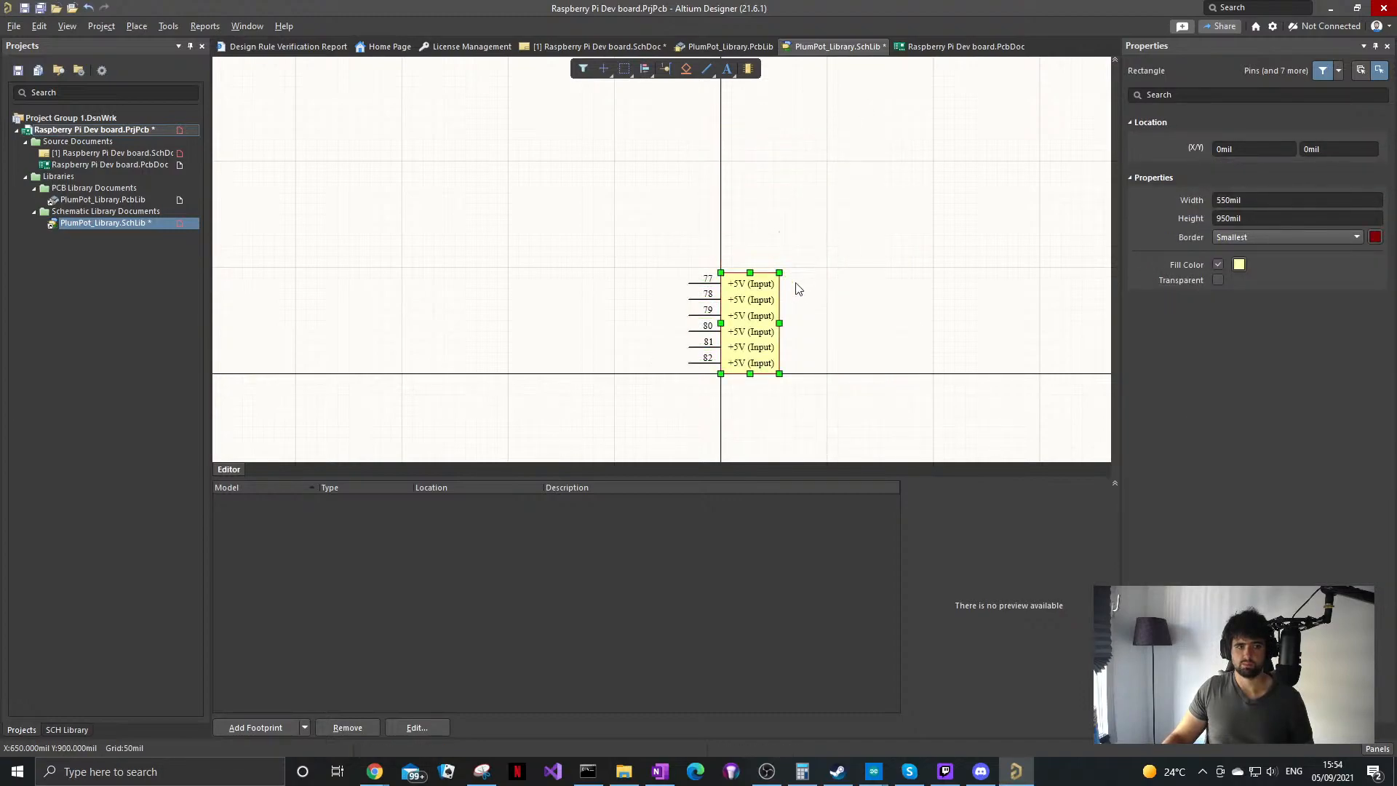
Step: Check the properties of +5V (Input) pins 77 and 78, including their designators
click(704, 284)
ctrl+scroll(704, 283, up, 3)
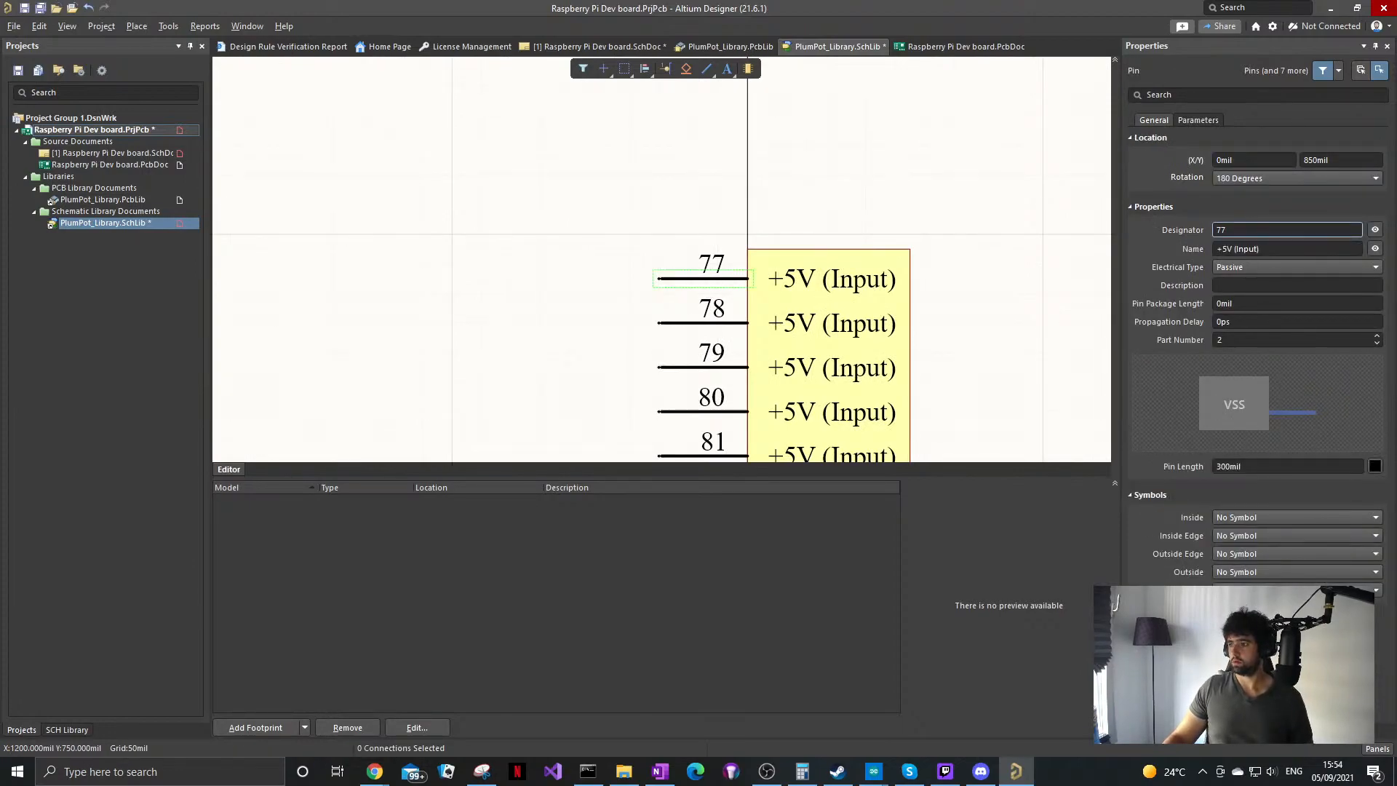
click(718, 323)
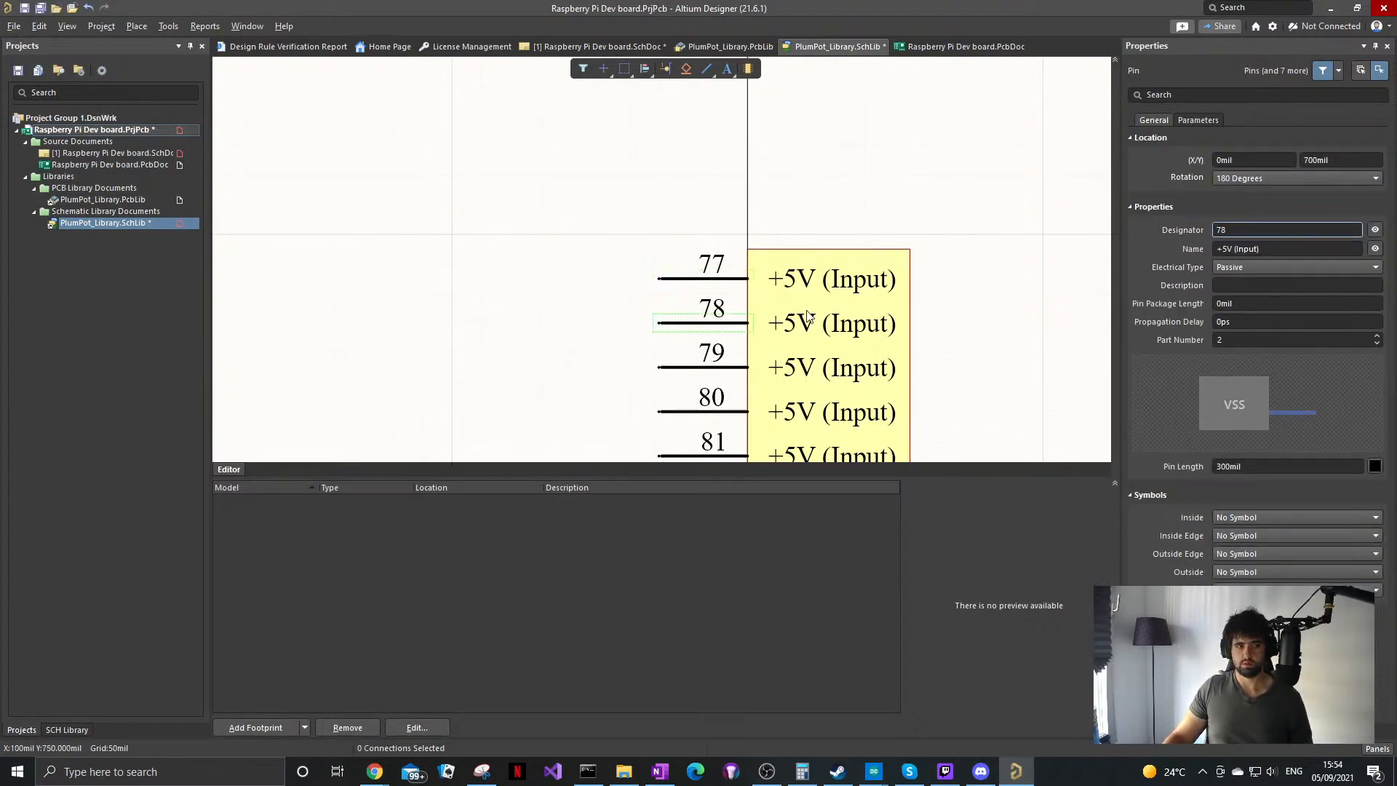
click(1239, 231)
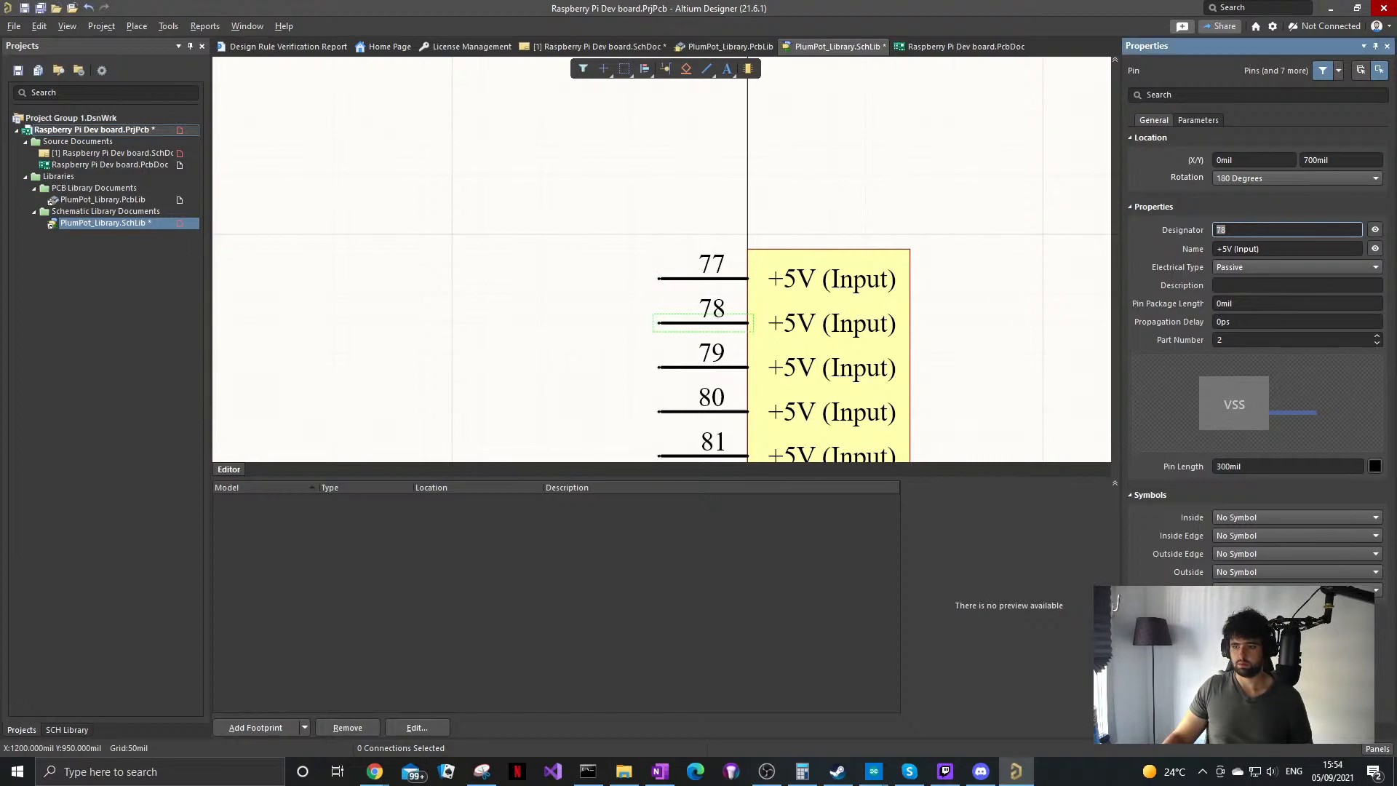
key(alt+Tab)
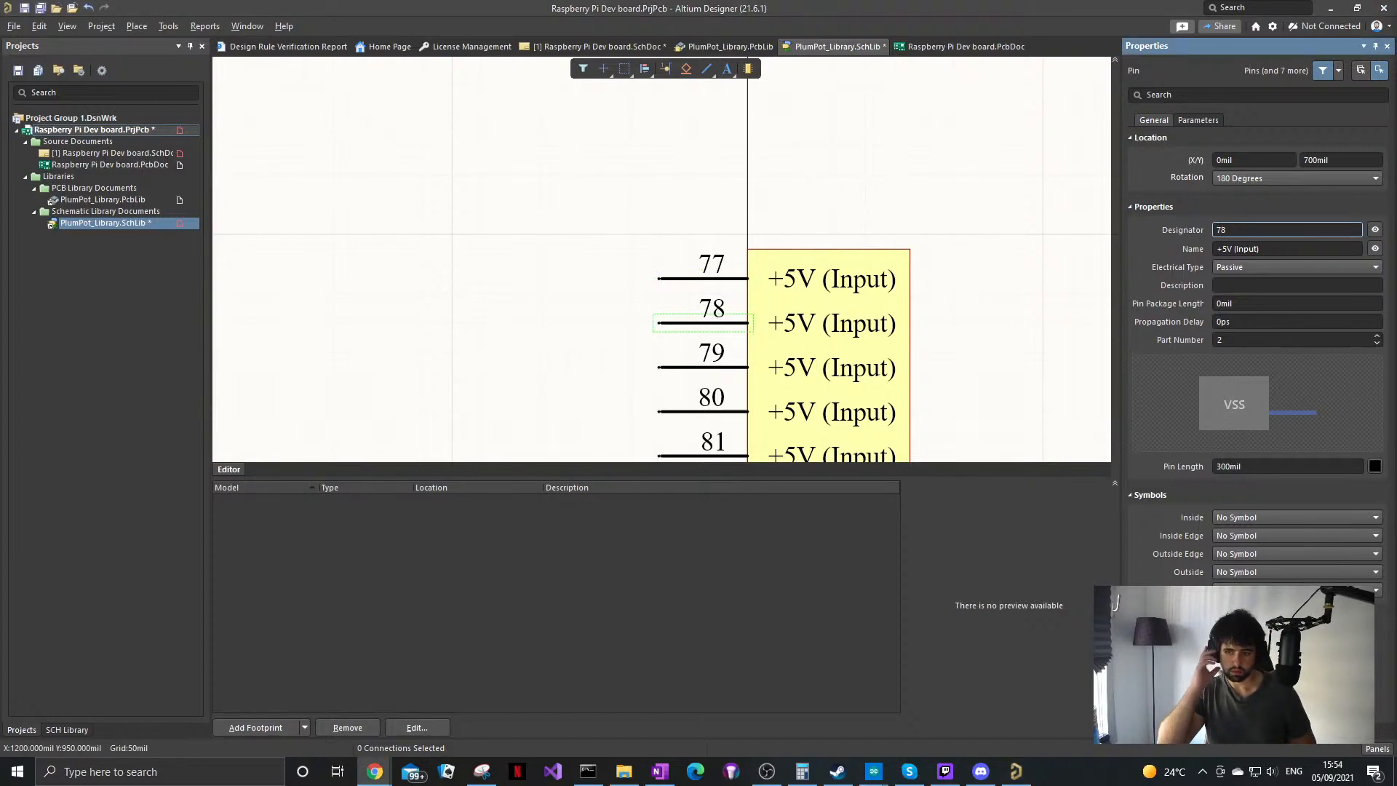
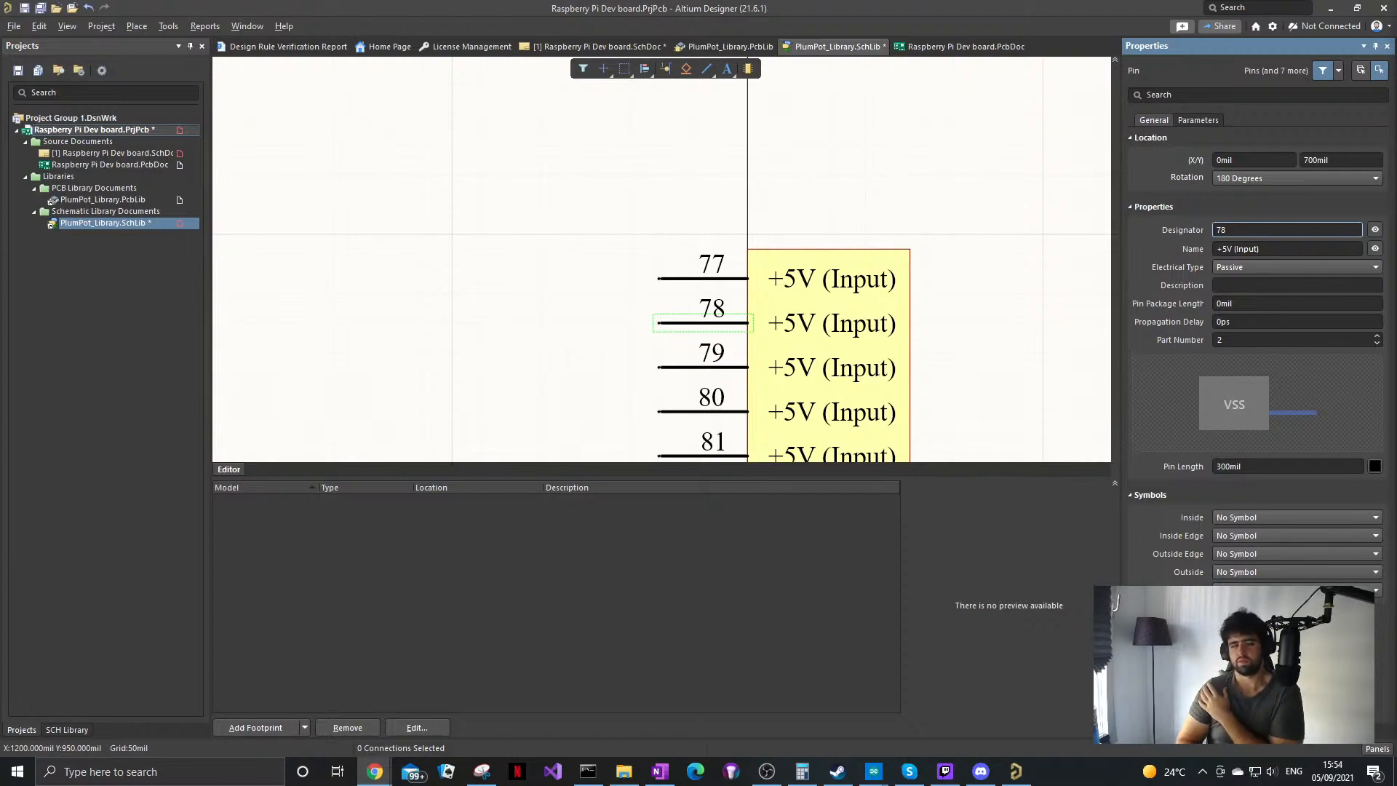
ctrl+scroll(622, 198, down, 4)
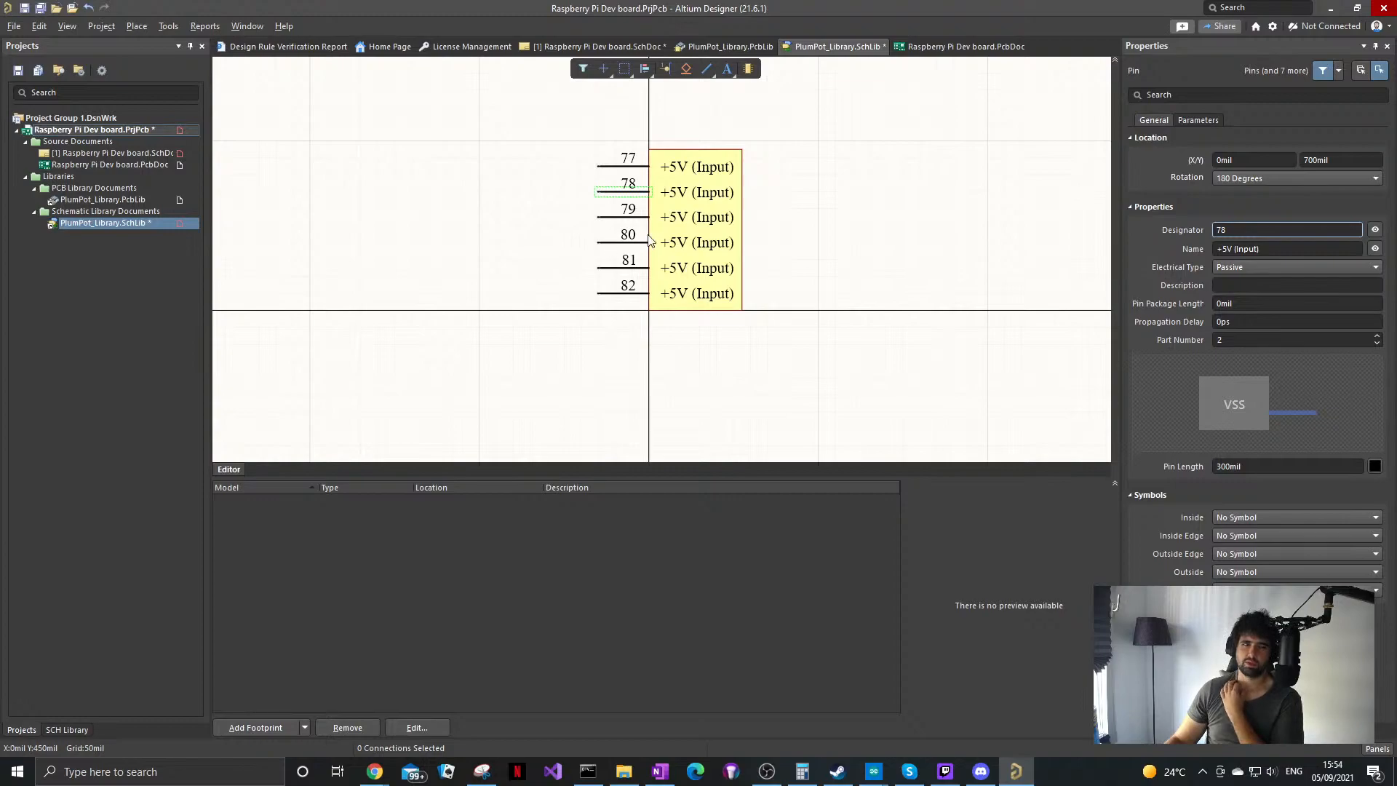
click(623, 170)
click(624, 168)
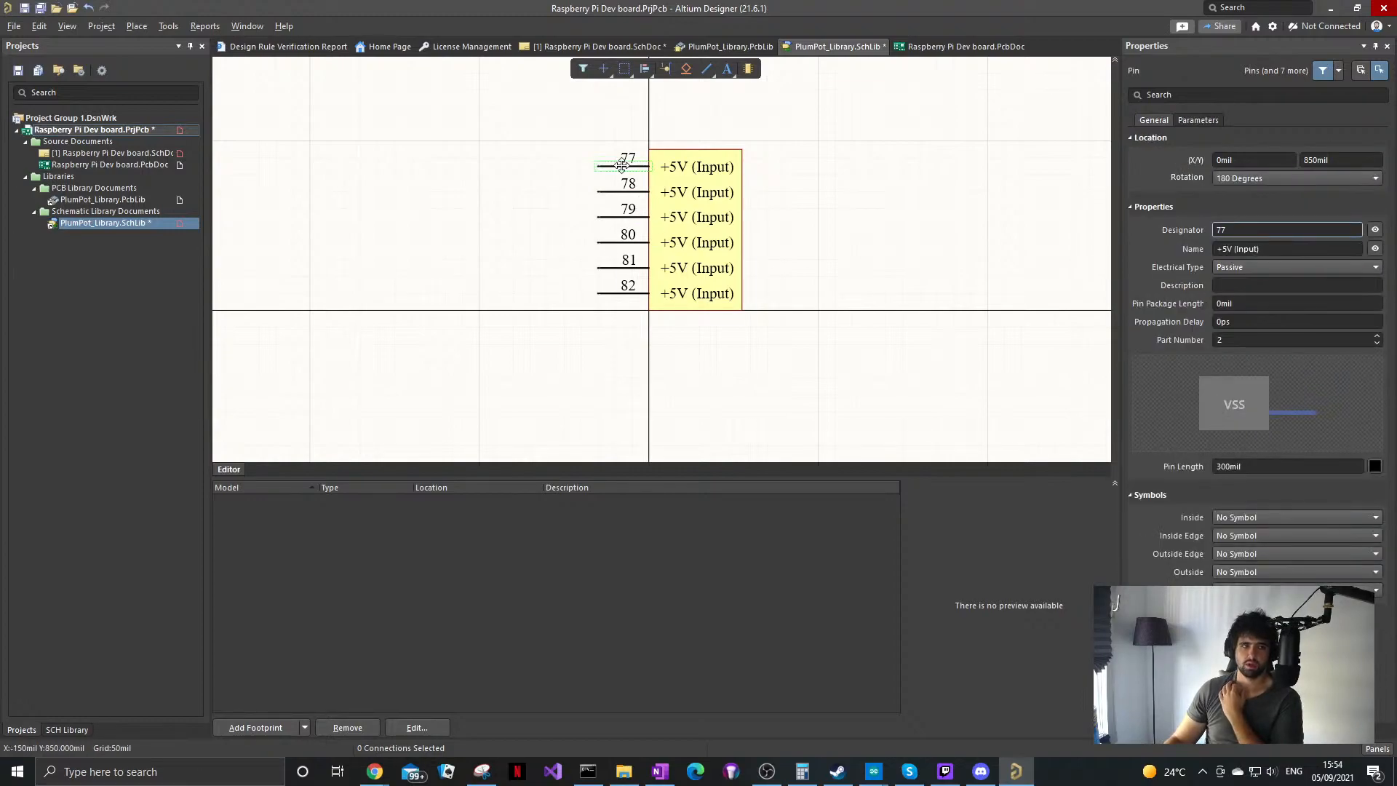
right_click(624, 167)
mouse_move(692, 210)
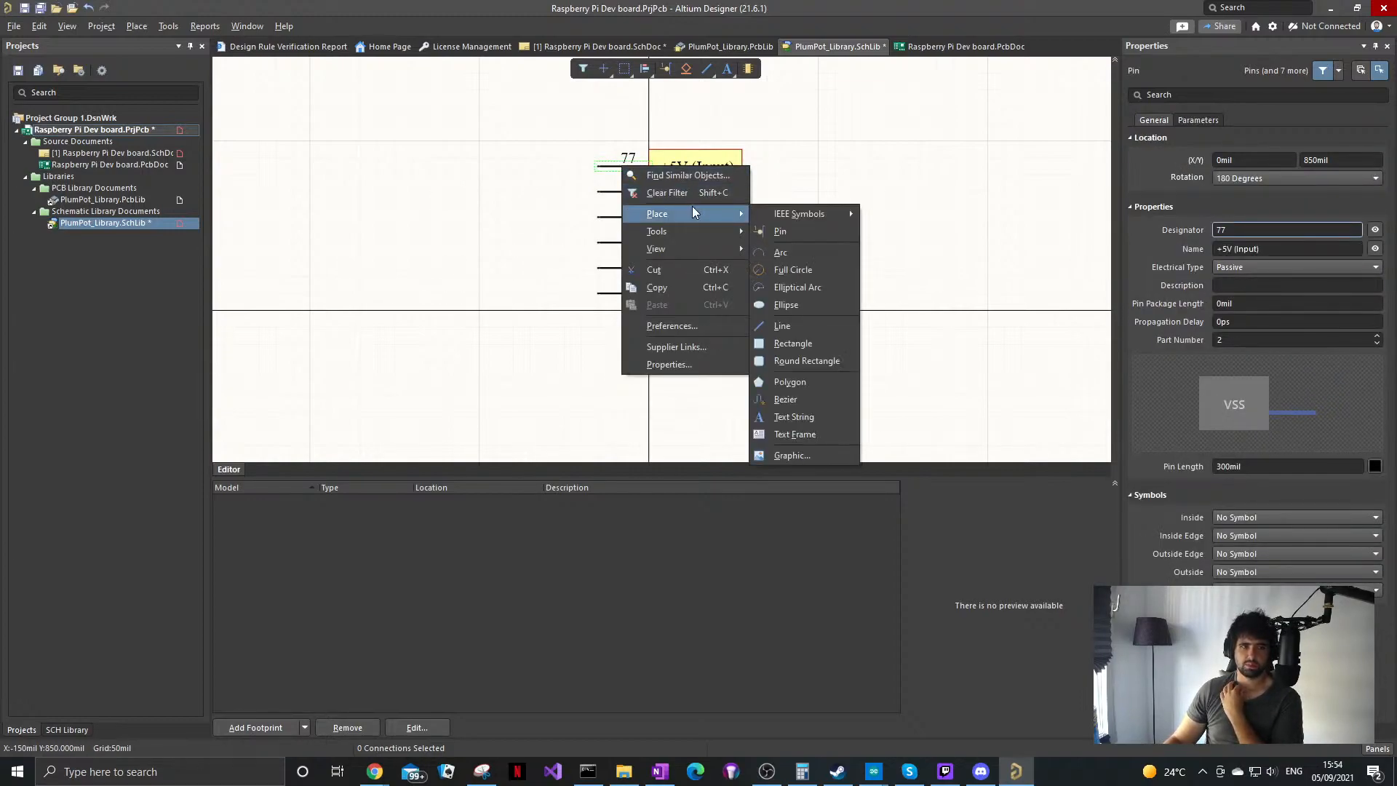
mouse_move(848, 212)
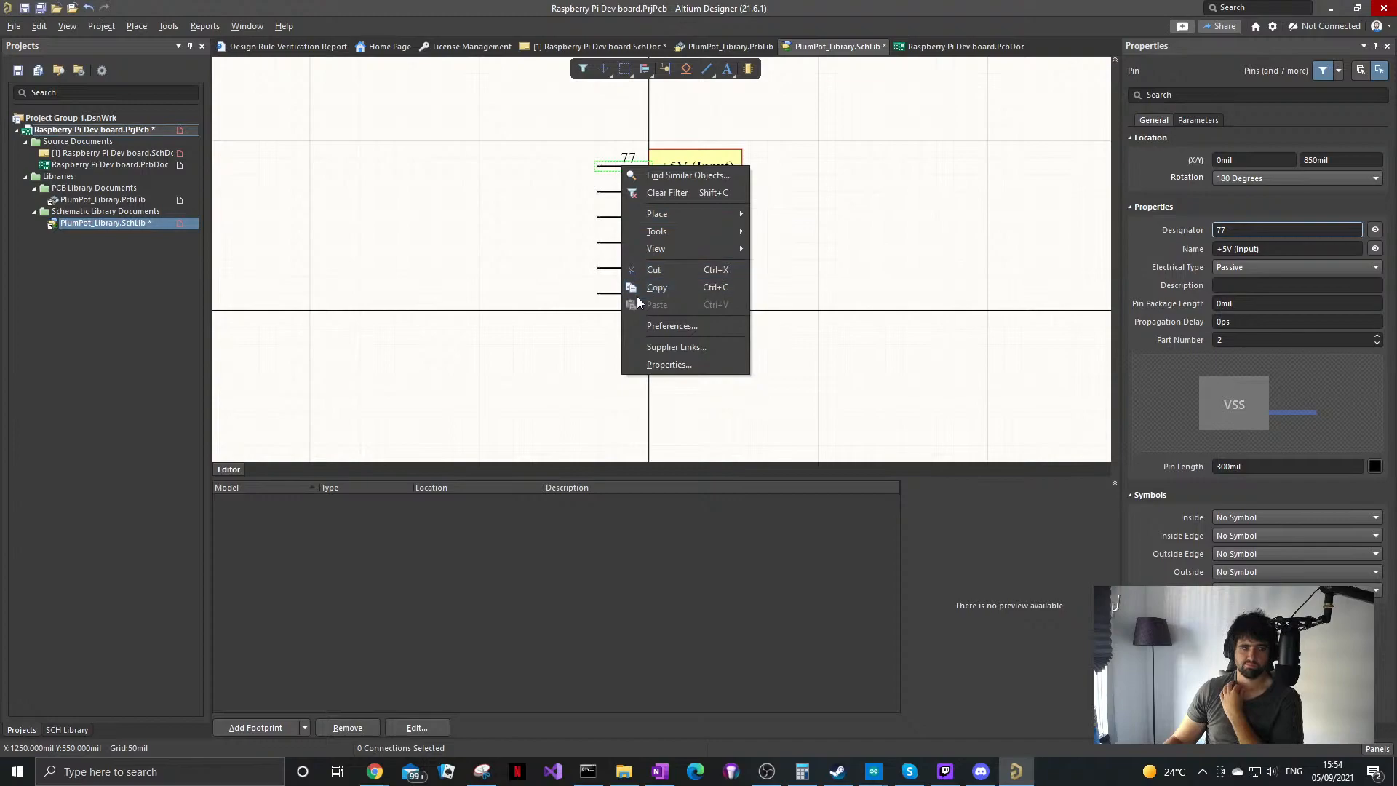
click(470, 259)
click(469, 258)
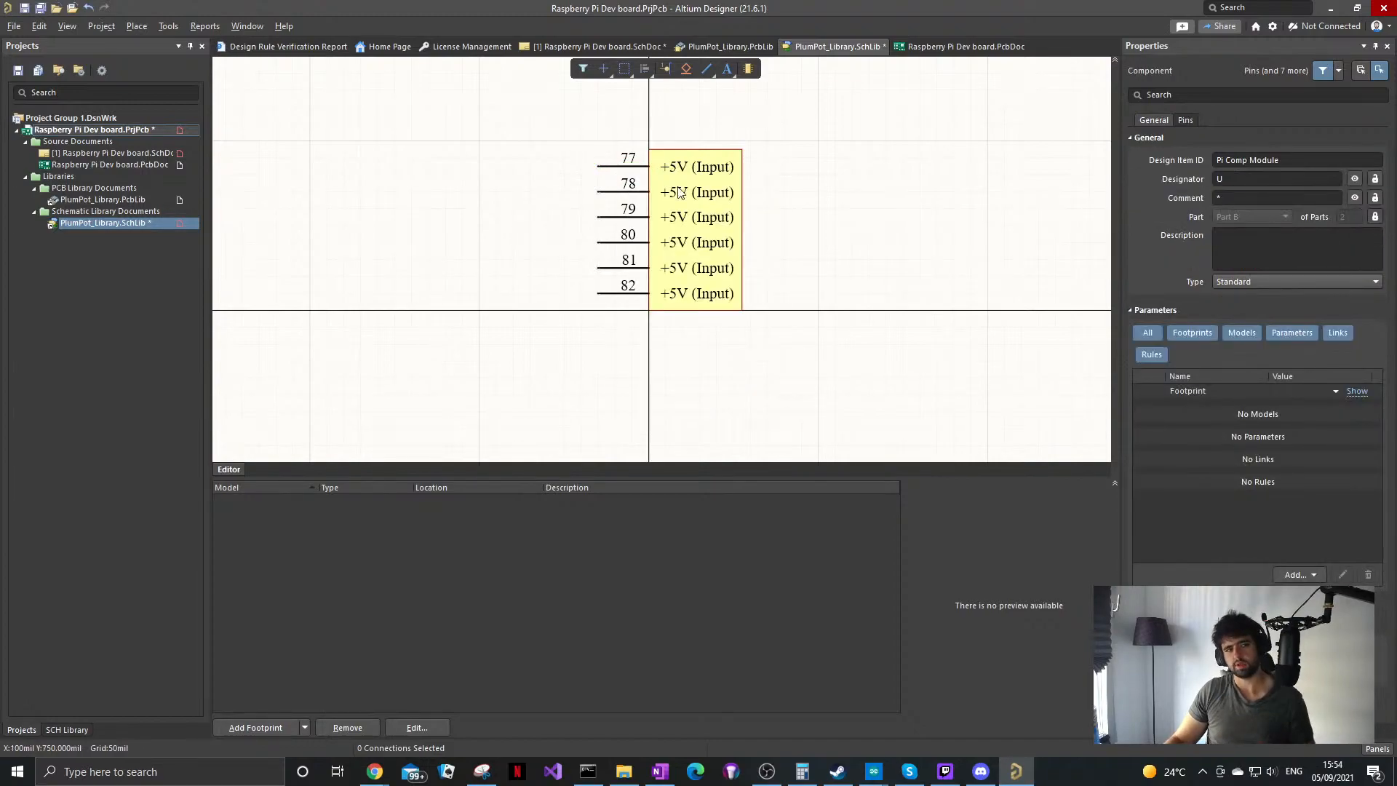
drag(622, 312, 547, 178)
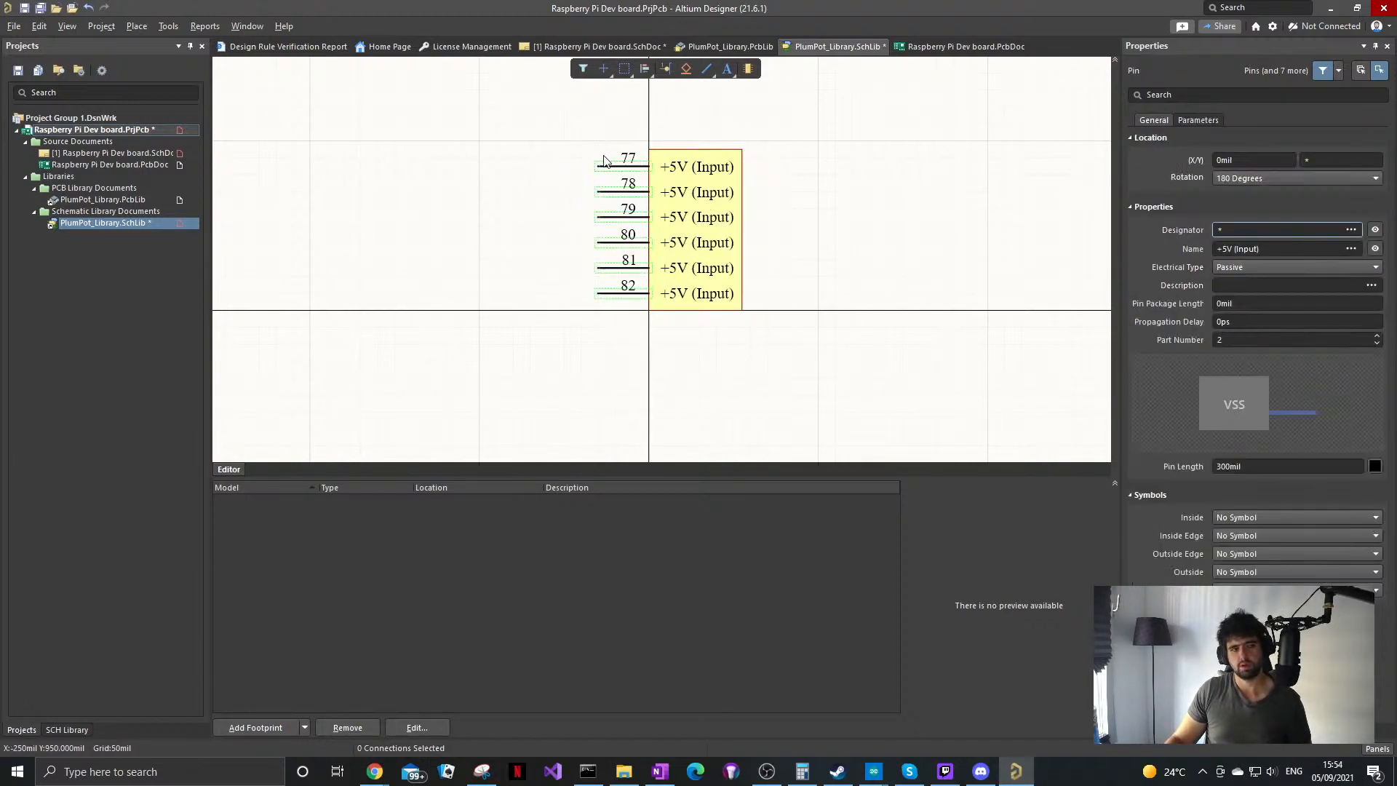
click(652, 169)
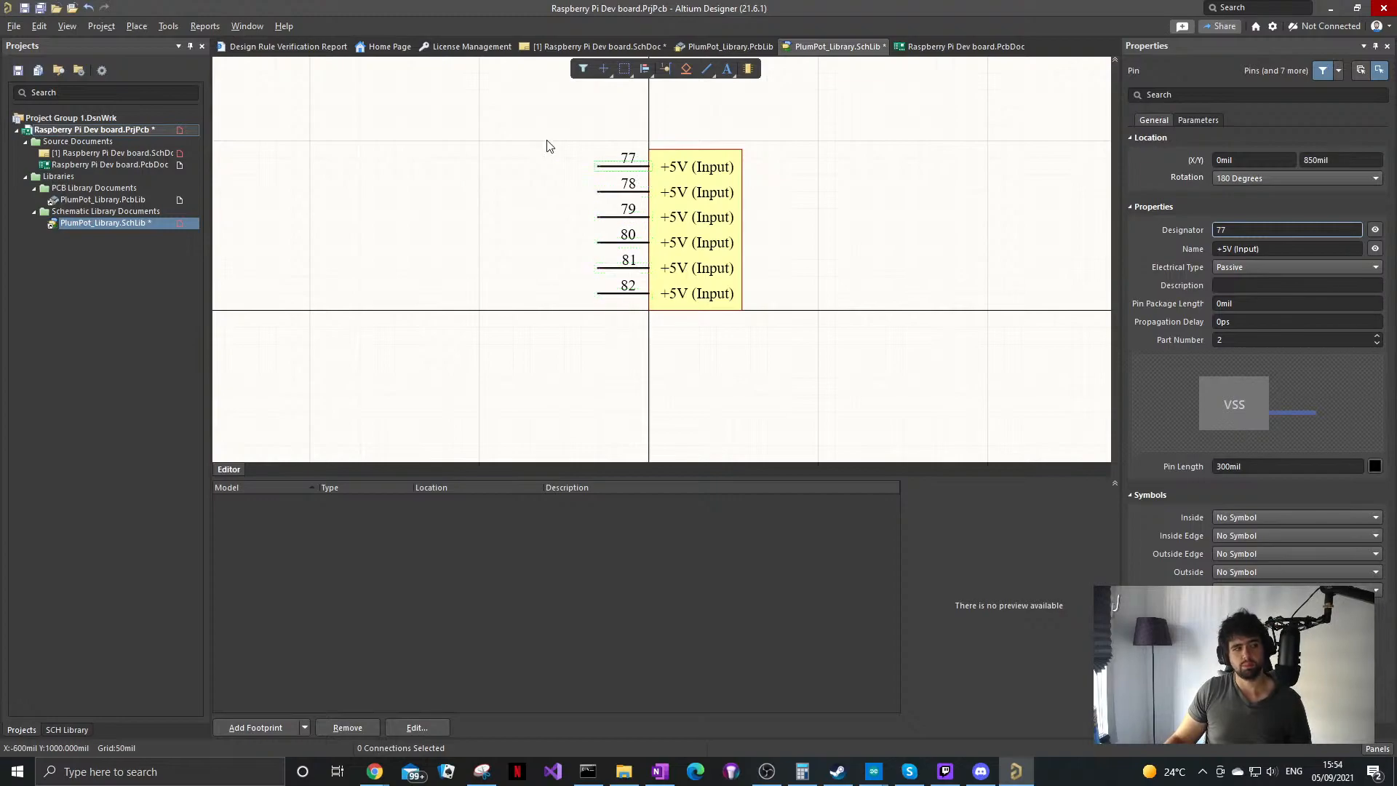
right_click(561, 192)
click(526, 234)
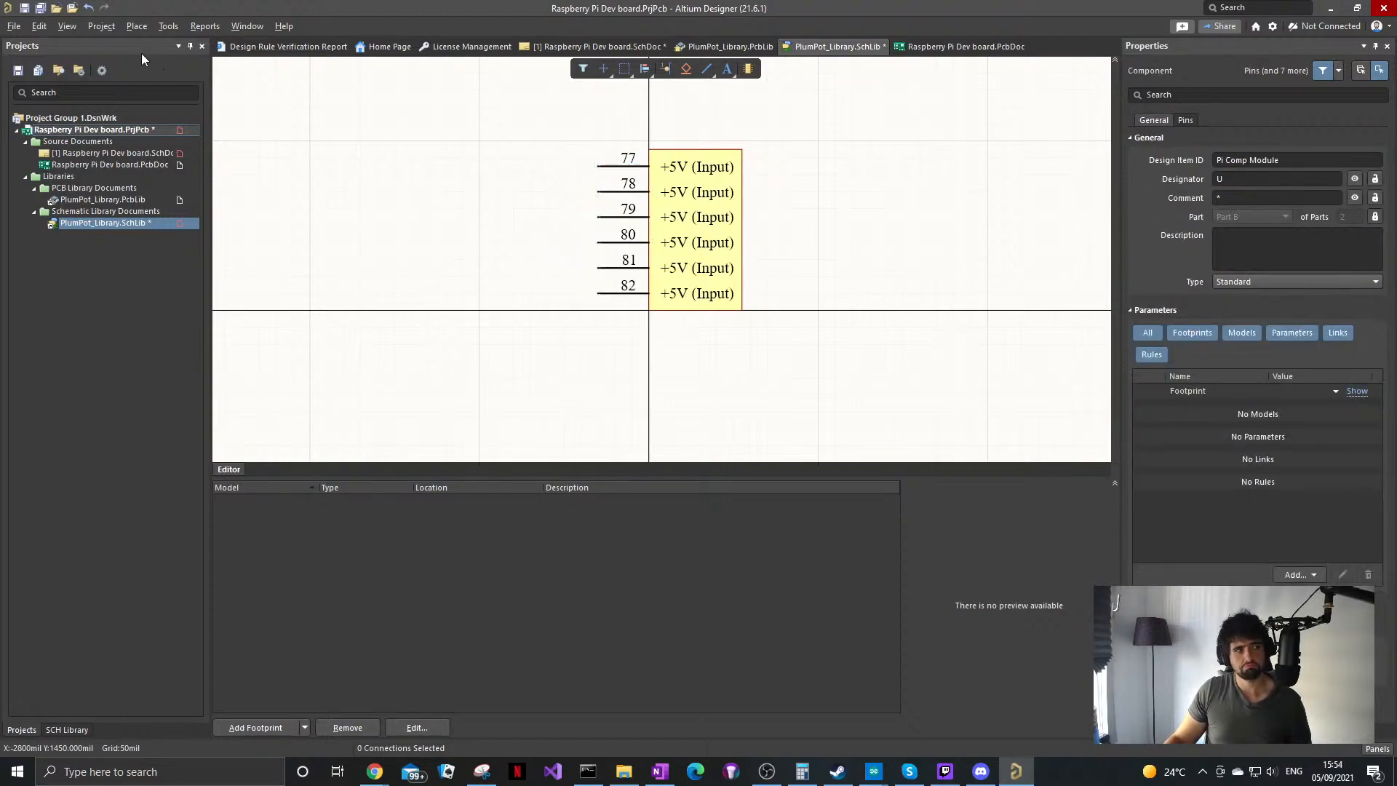
click(39, 27)
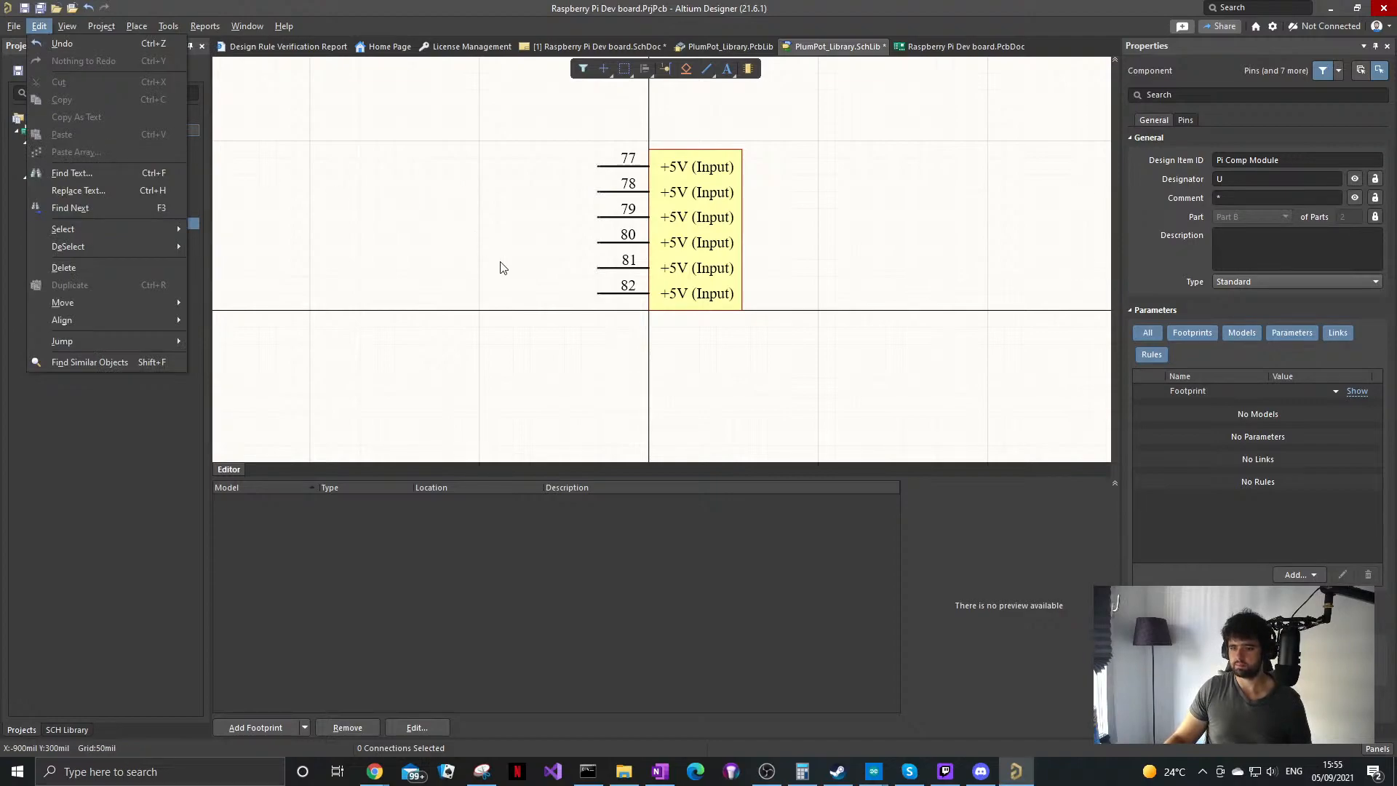
Step: Copy +5V (Input) pin 77 and paste it beside the body as an array of 8 items at 100 mil vertical spacing
click(613, 166)
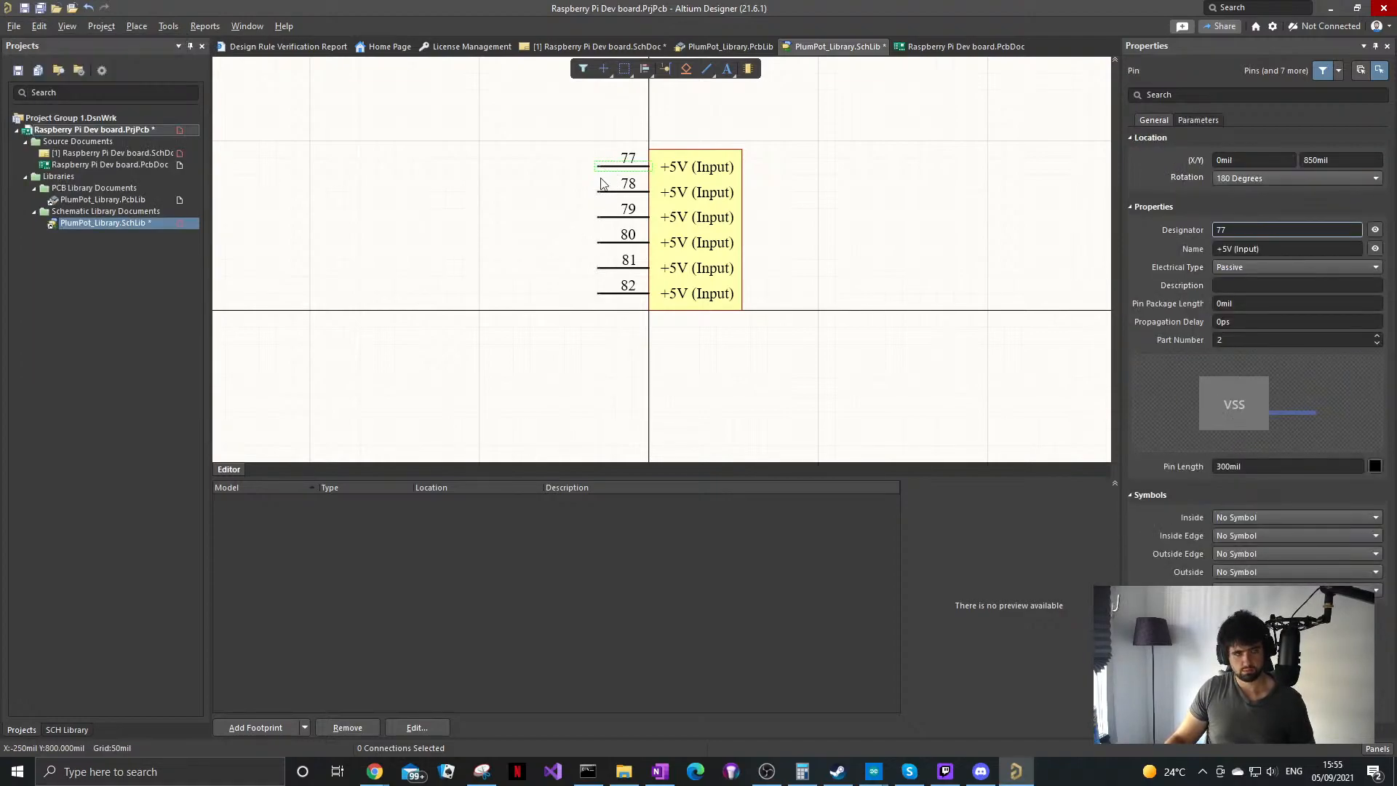
click(526, 158)
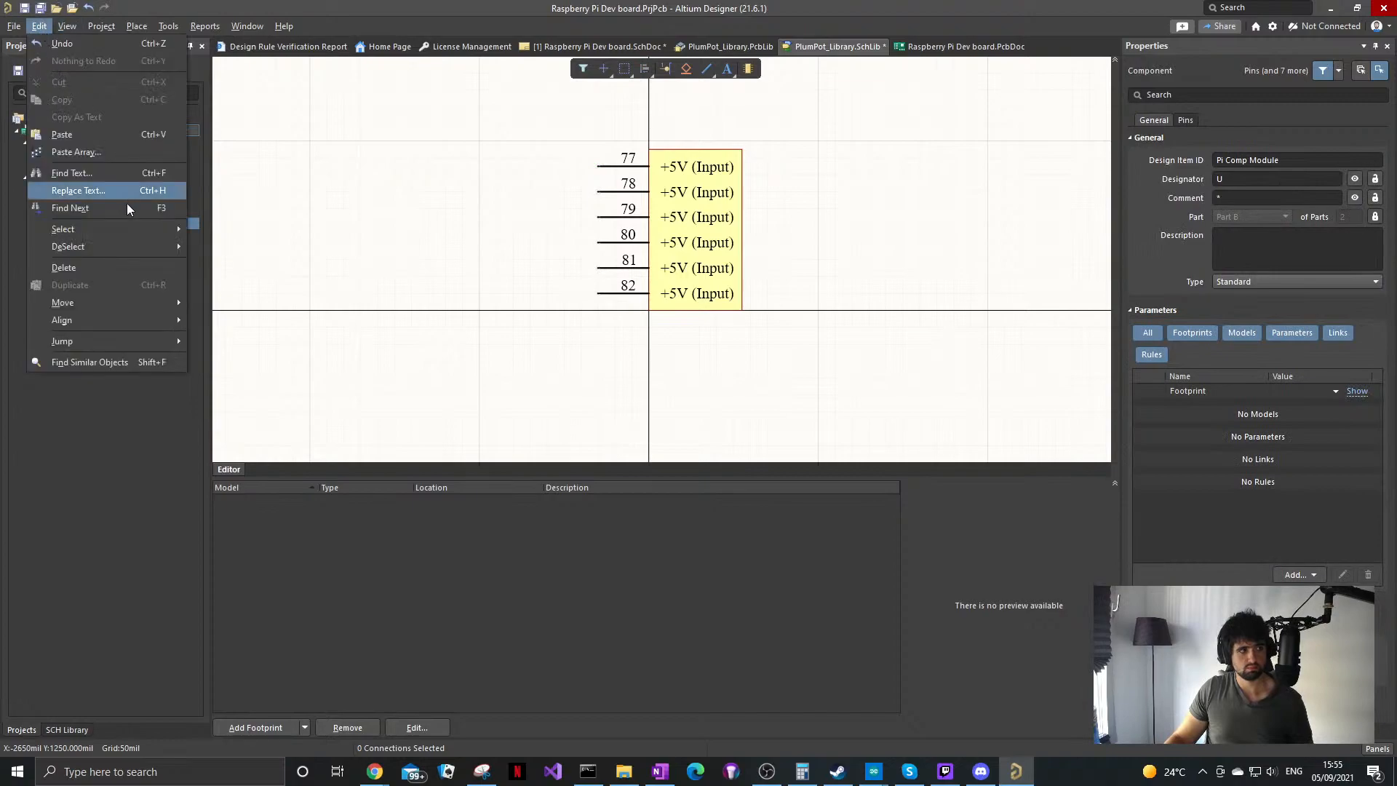
click(109, 152)
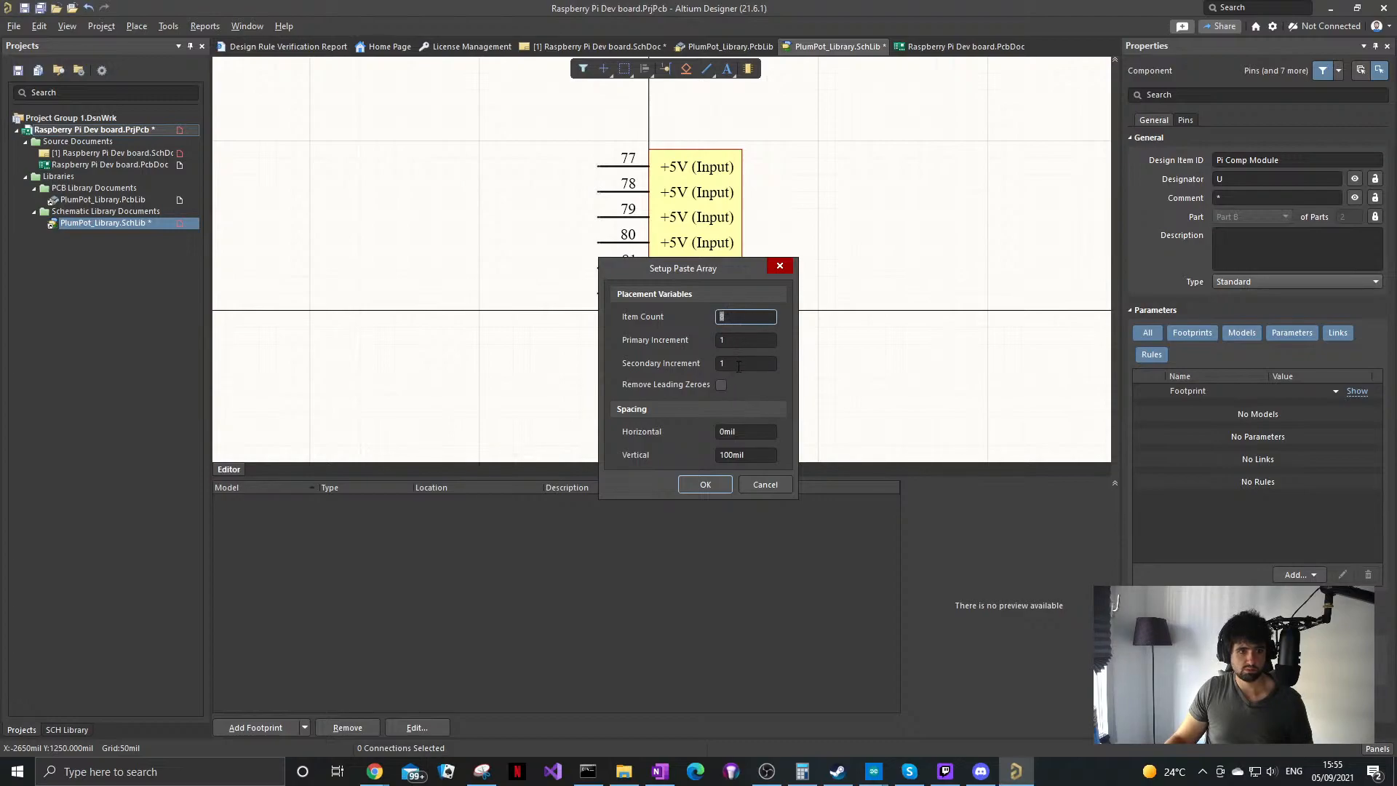
key(Tab)
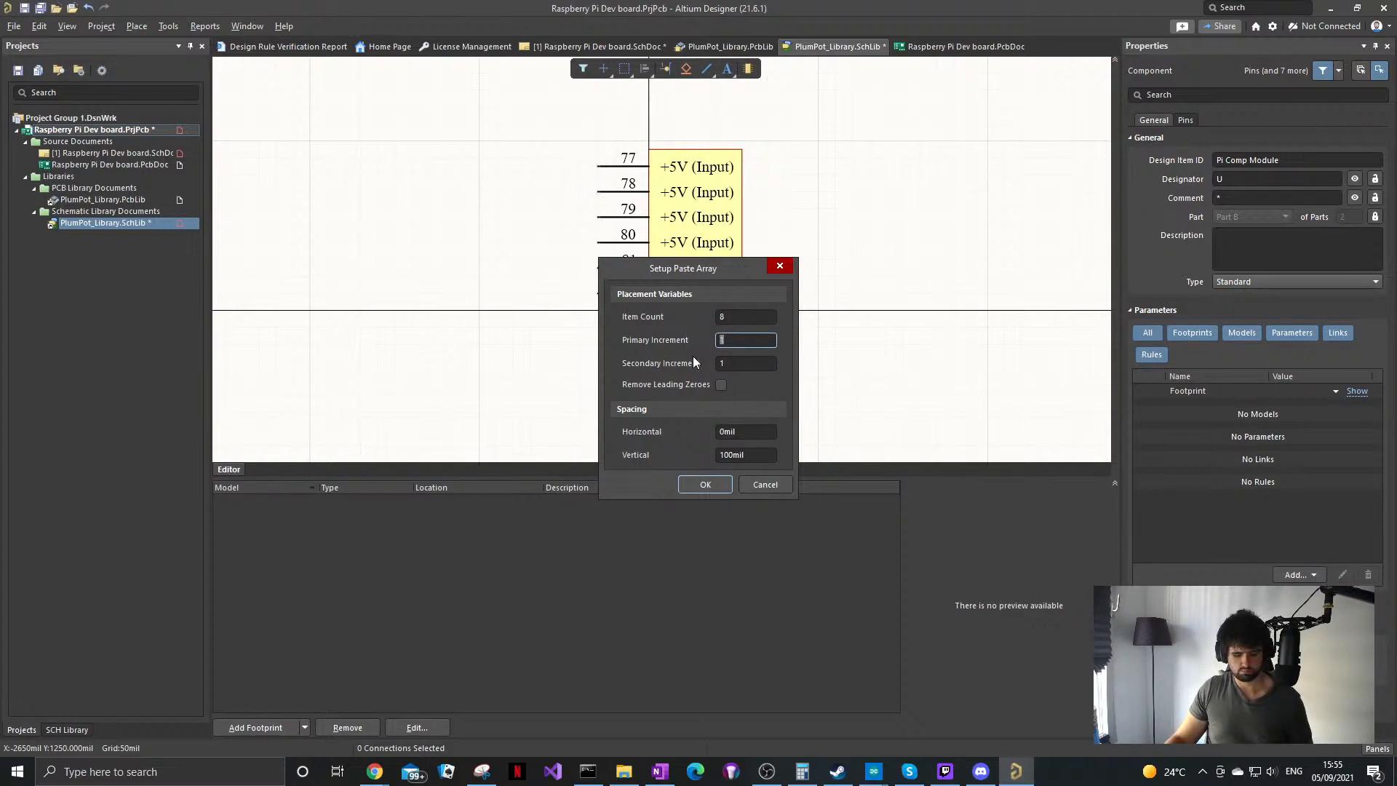
click(705, 484)
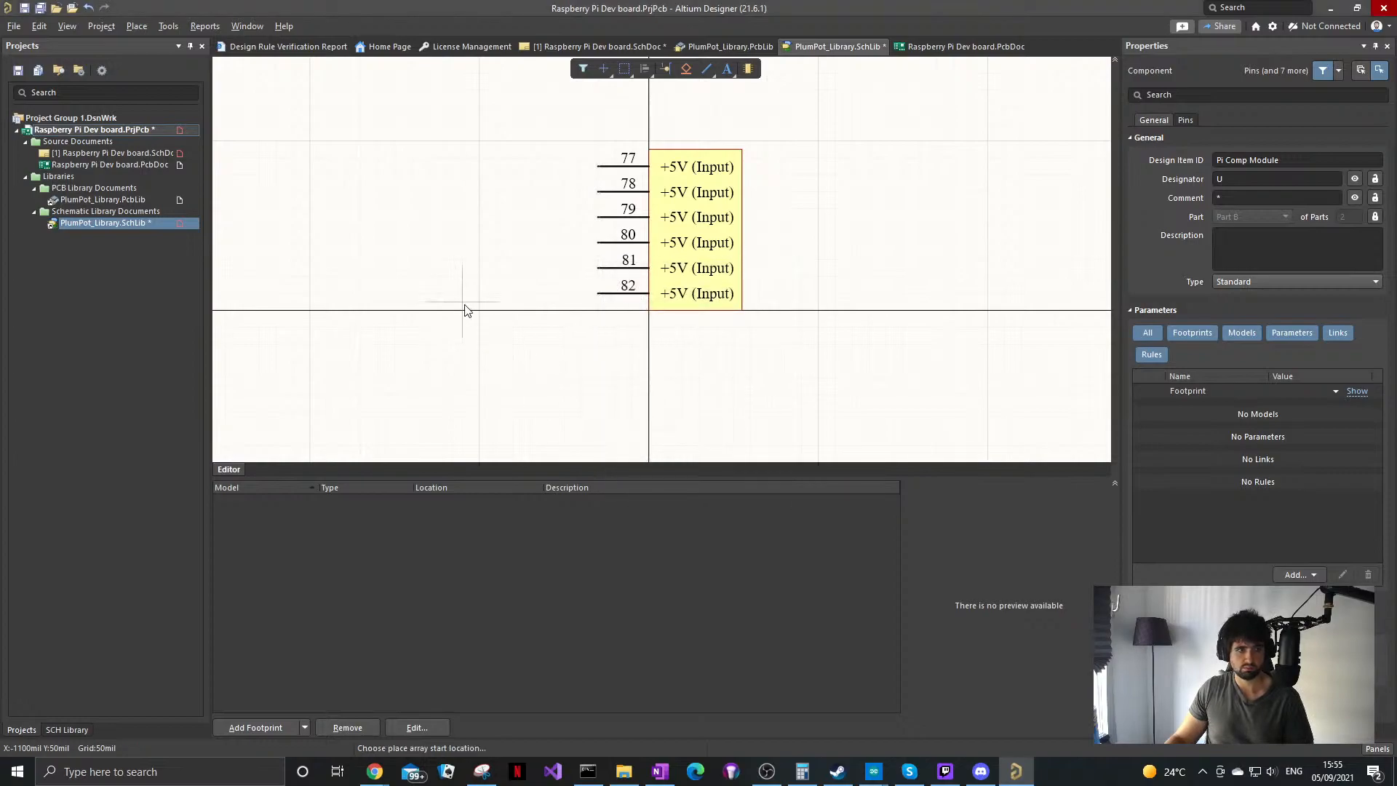
scroll(483, 305, down, 1)
ctrl+scroll(492, 303, down, 5)
click(493, 303)
ctrl+scroll(492, 298, up, 3)
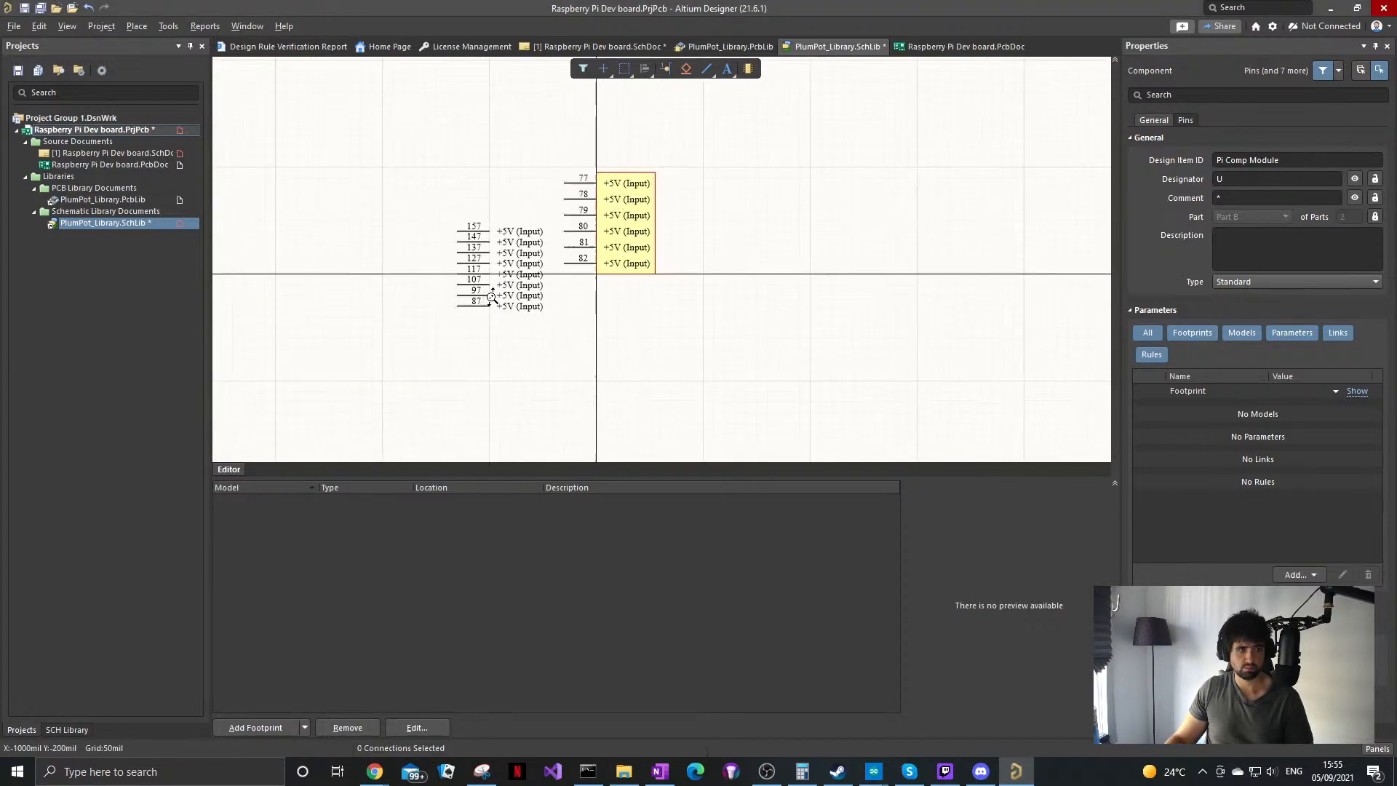
Step: Delete the whole array of pasted +5V (Input) pins, numbered 87 to 157
ctrl+scroll(492, 296, up, 2)
middle_drag(539, 272, 539, 274)
right_drag(539, 273, 515, 280)
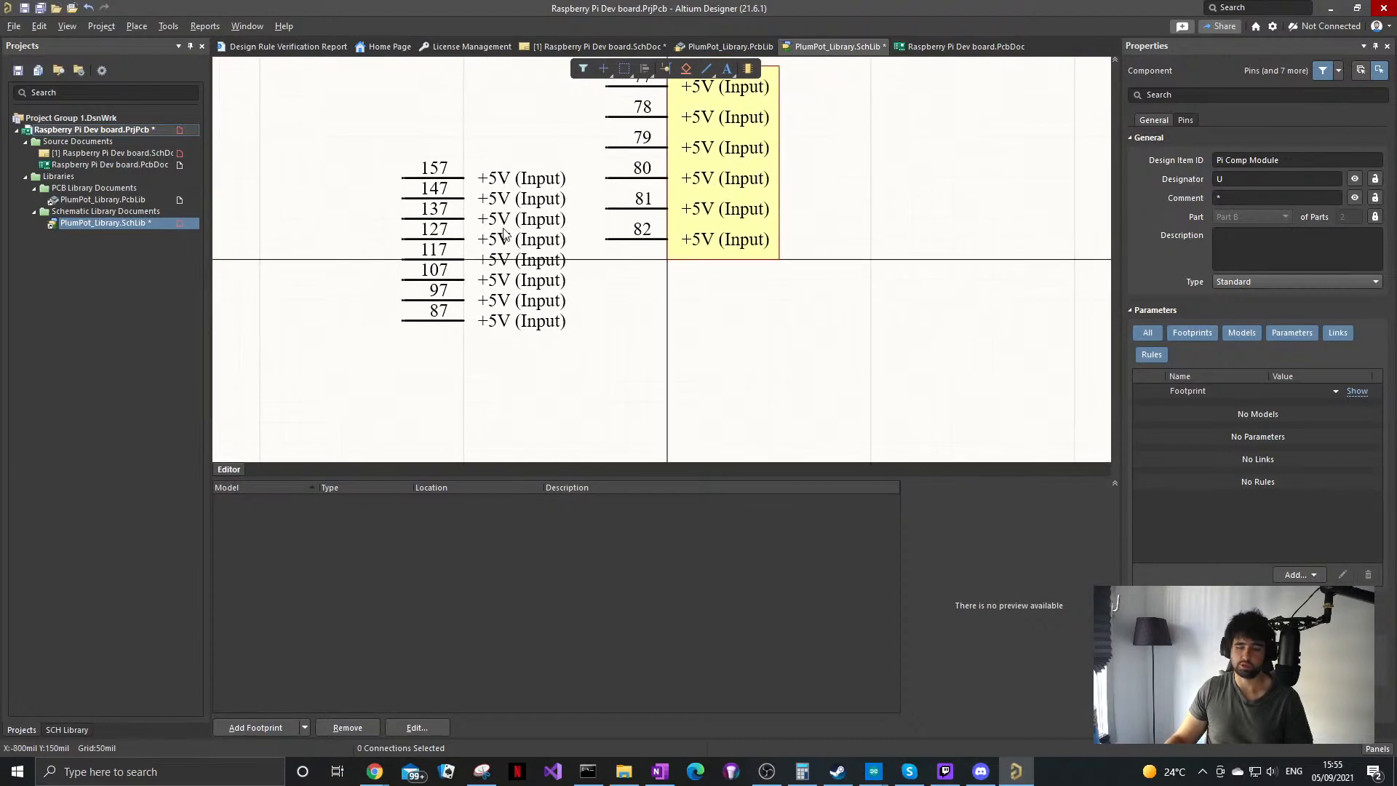
drag(440, 384, 355, 133)
middle_drag(473, 139, 475, 159)
right_drag(475, 159, 436, 216)
key(Delete)
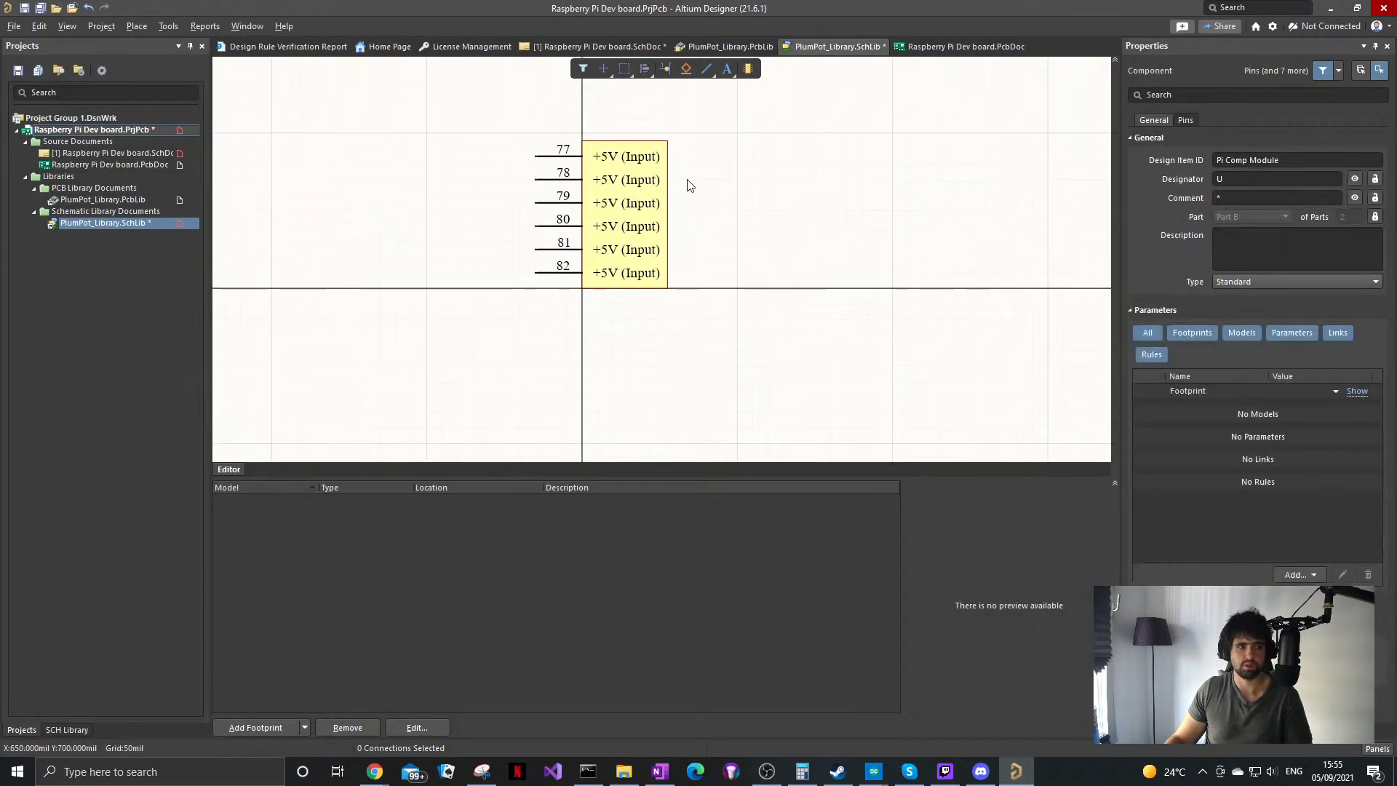
Step: Copy pin 82, place the copy beside the body at X 1400 mil, Y 500 mil, and set its designator to 1
click(554, 274)
key(ctrl+c)
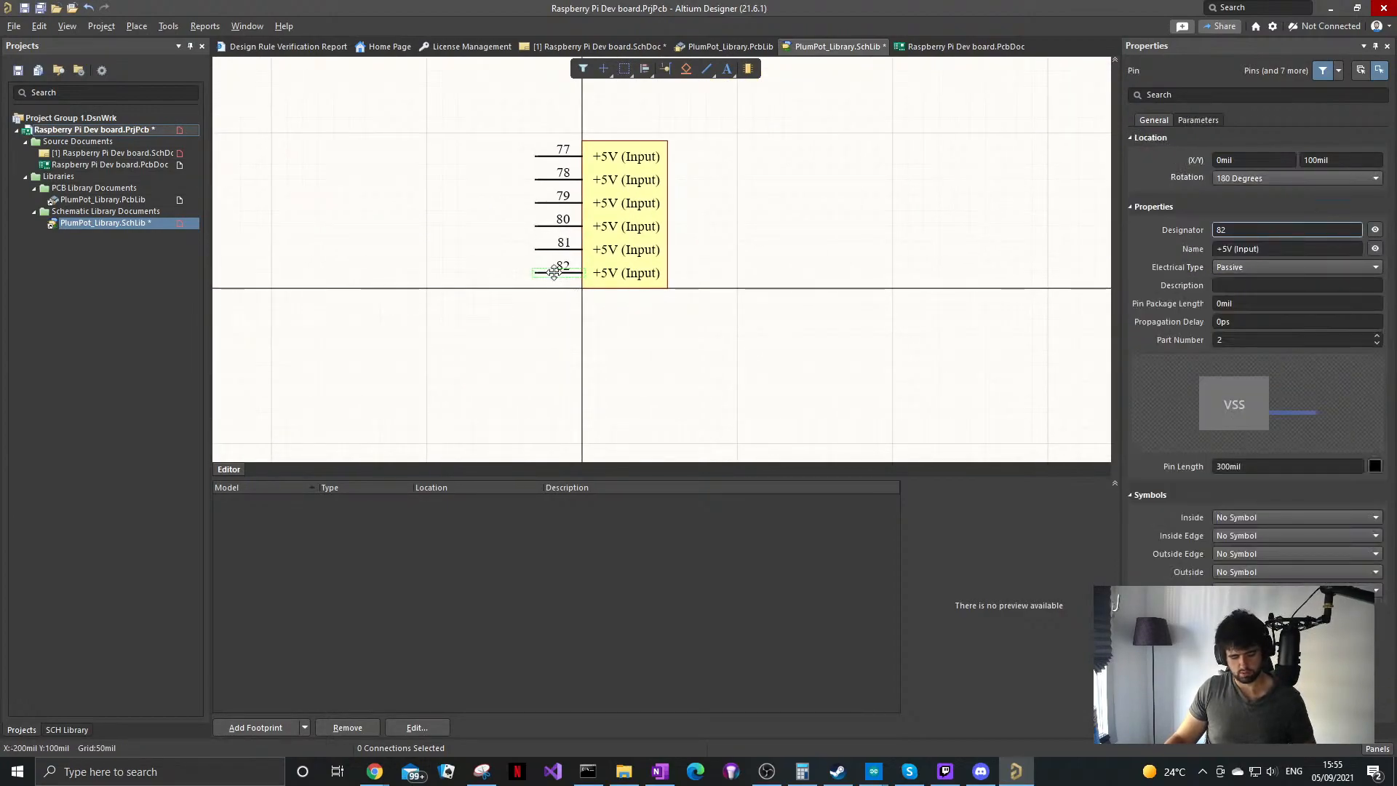
key(ctrl+v)
click(753, 212)
double_click(1286, 229)
text(1)
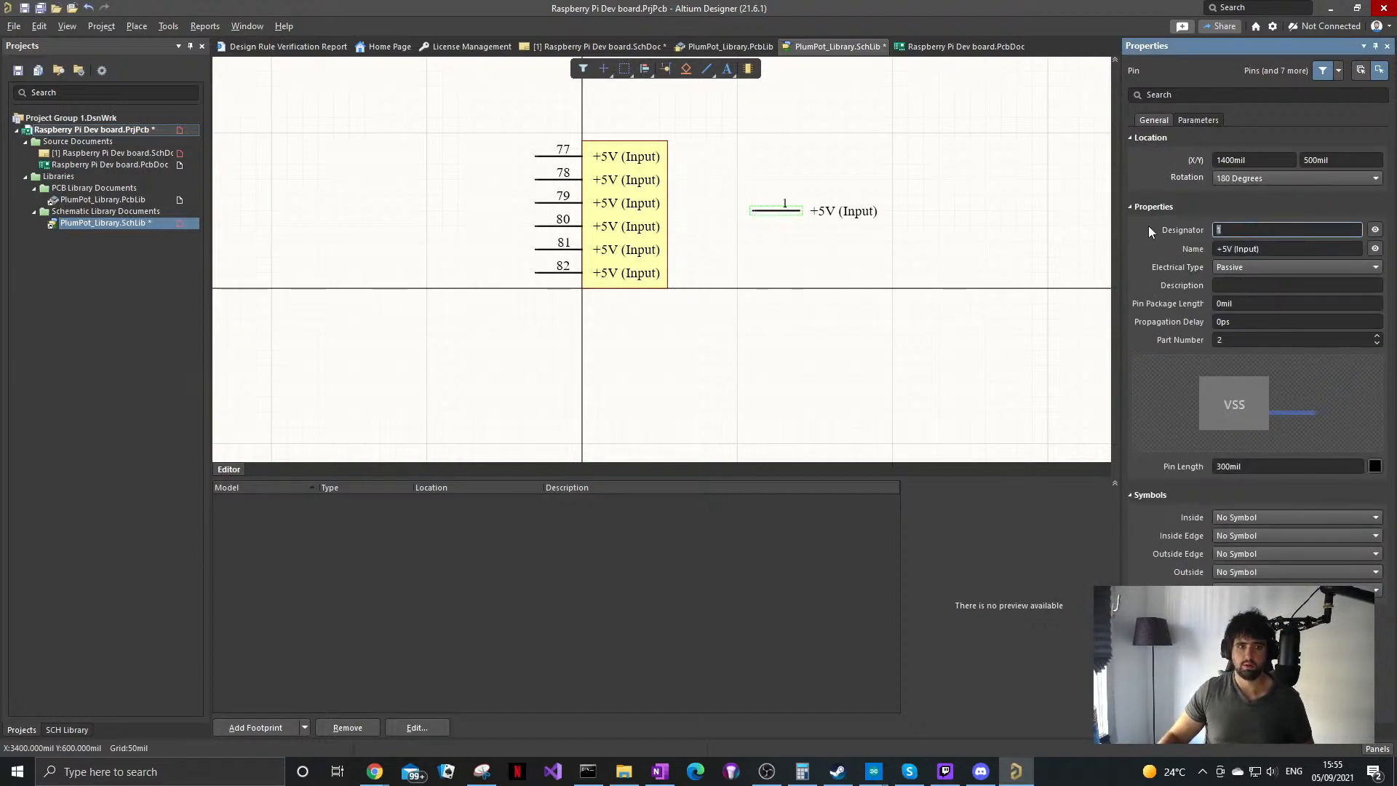
click(864, 222)
click(802, 209)
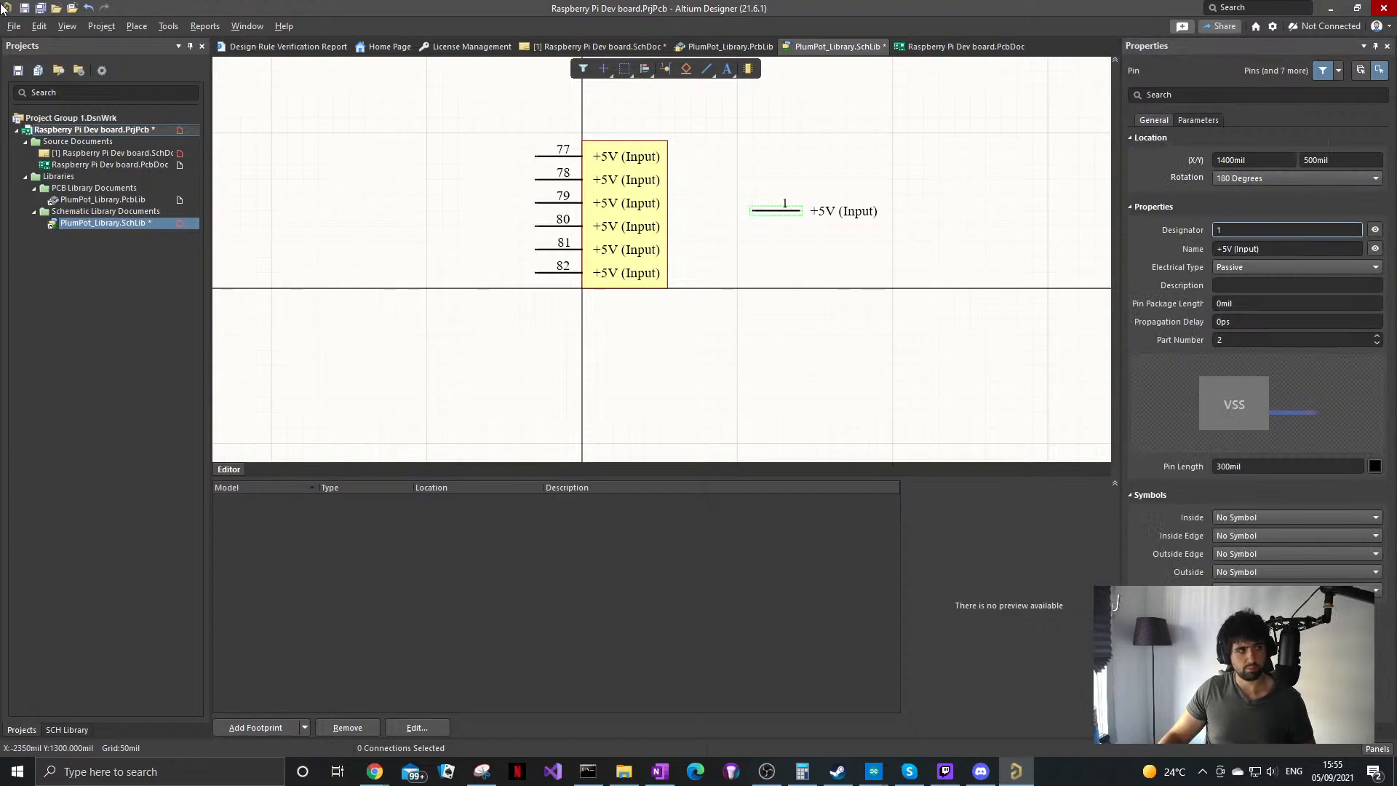
Step: Paste an array of +5V (Input) pins numbered from 2 to 71 at 100 mil vertical spacing, overlapping pin 1
click(39, 26)
click(66, 153)
key(Tab)
click(736, 315)
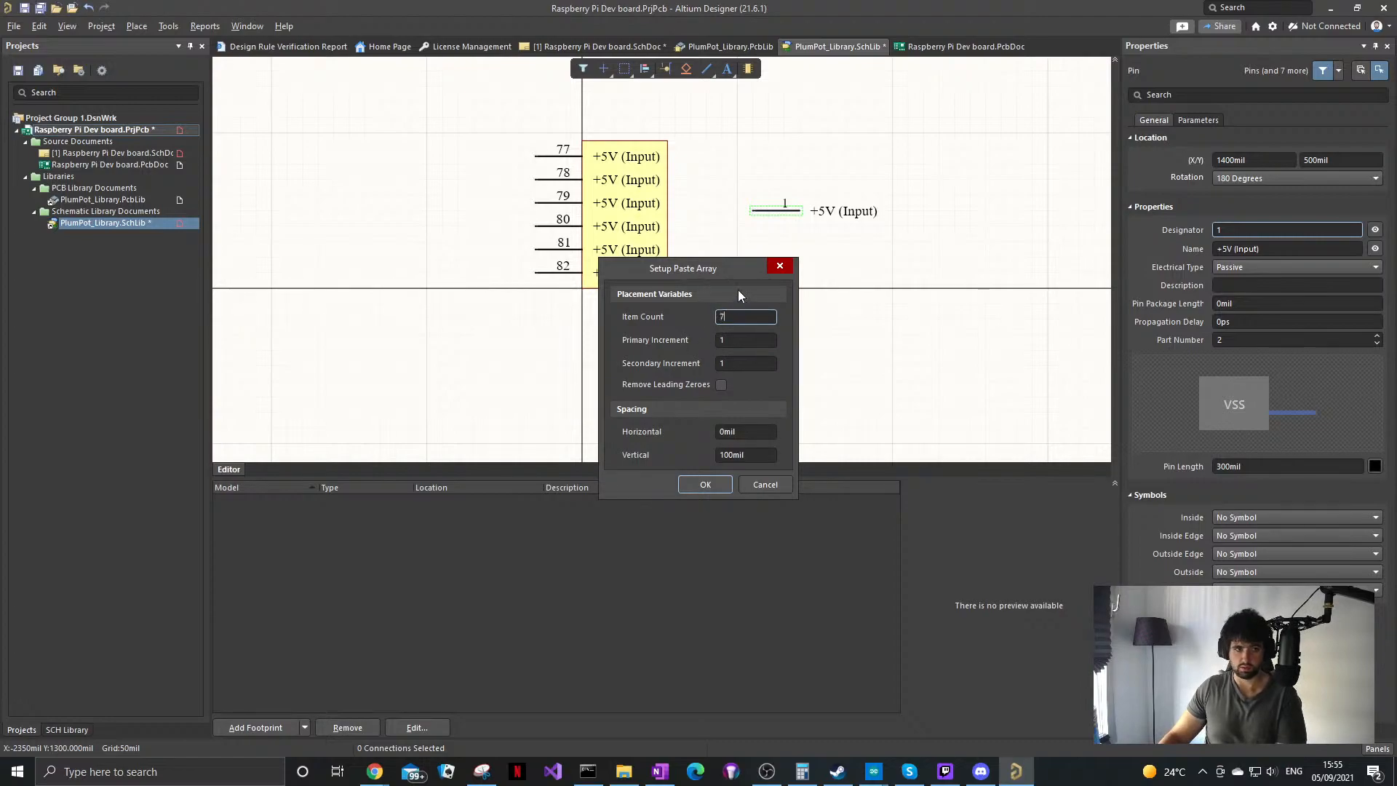
click(709, 485)
click(831, 281)
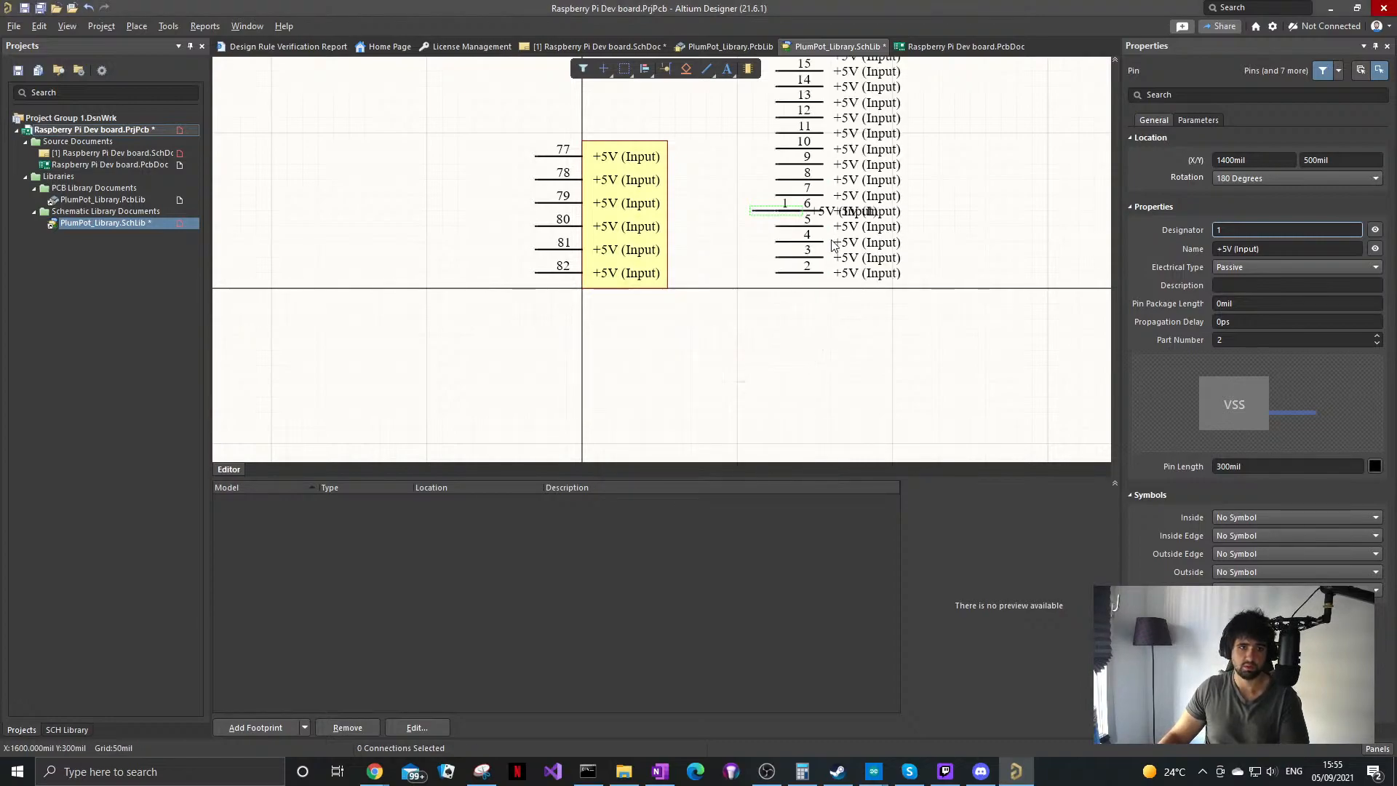
Step: Delete the overlapping +5V (Input) pin 1 from beside the array
ctrl+scroll(829, 242, down, 2)
right_drag(829, 243, 759, 410)
right_drag(786, 172, 736, 364)
right_drag(729, 186, 734, 92)
right_drag(754, 349, 764, 61)
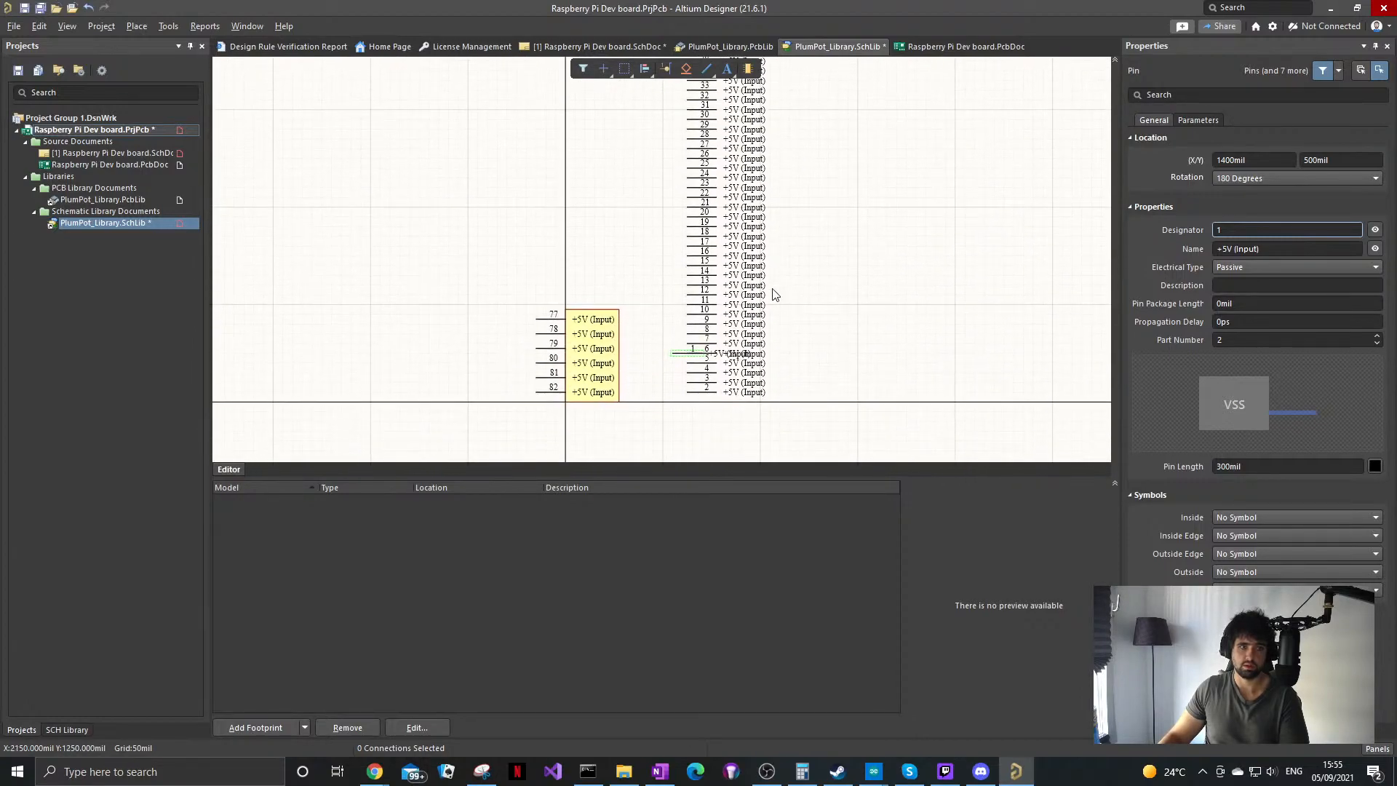
click(692, 358)
ctrl+scroll(684, 356, up, 2)
click(678, 357)
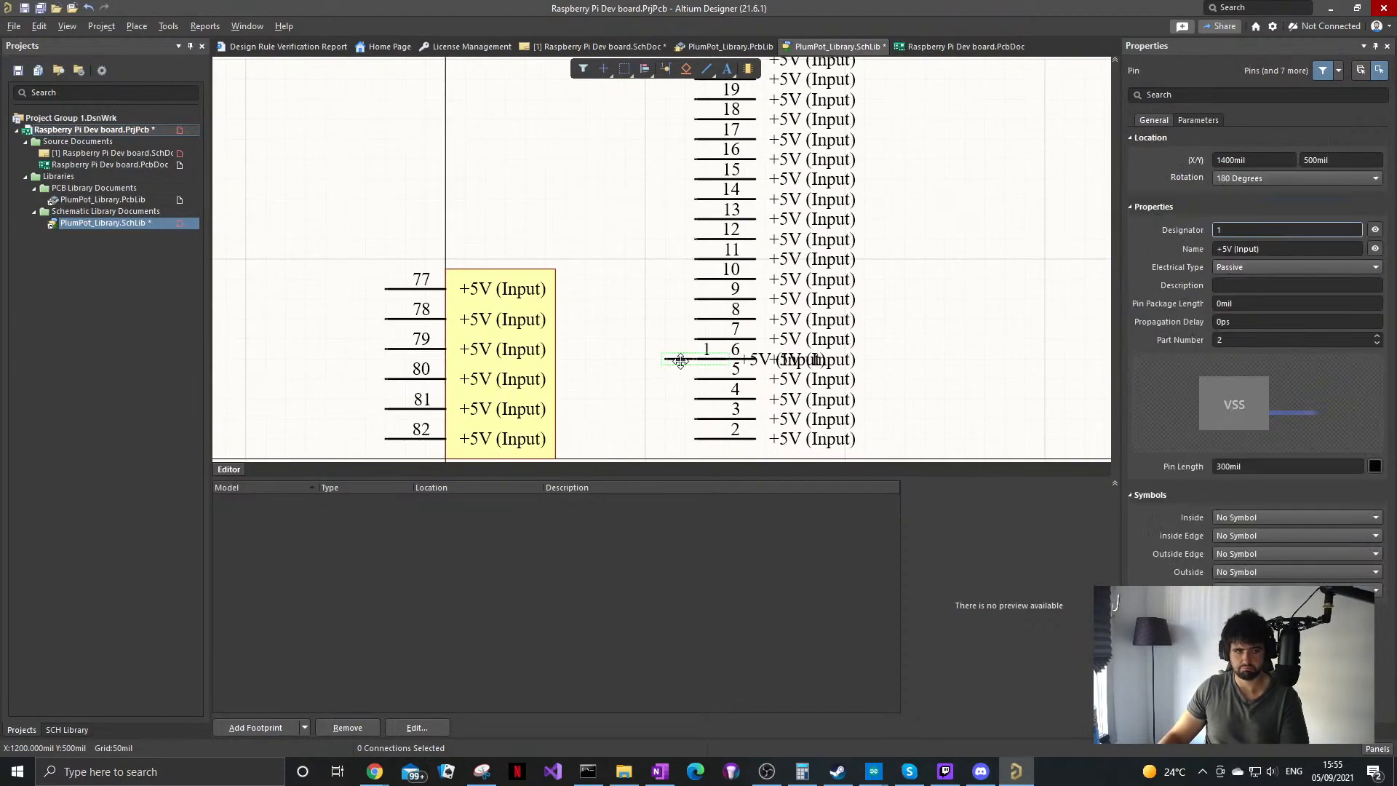
key(Delete)
Step: Examine the designator numbering along the pasted pin array up to its upper end
ctrl+scroll(867, 227, down, 3)
right_drag(867, 240, 789, 342)
right_drag(796, 61, 666, 452)
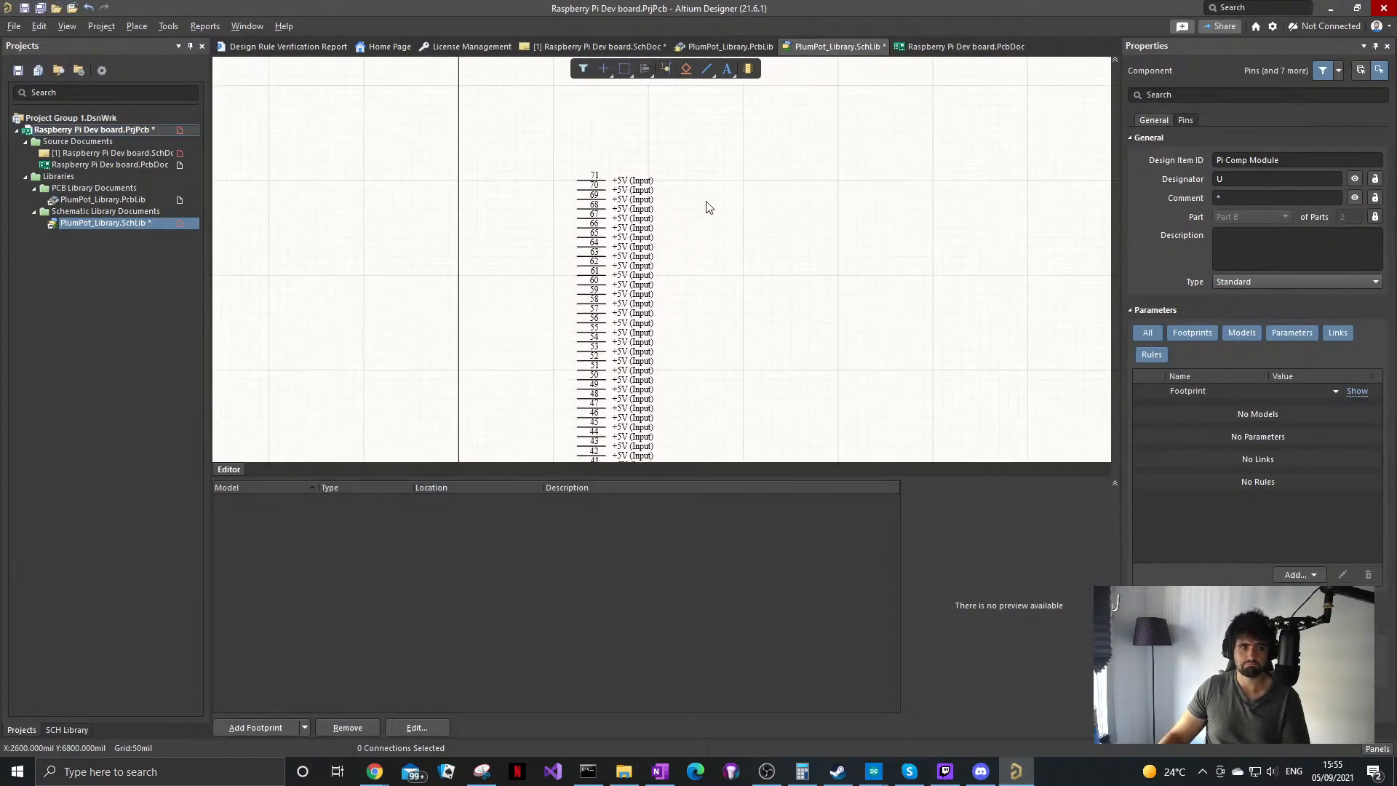
ctrl+scroll(702, 204, down, 1)
ctrl+scroll(626, 211, up, 2)
right_drag(622, 224, 621, 231)
ctrl+scroll(677, 197, down, 1)
ctrl+scroll(695, 156, up, 2)
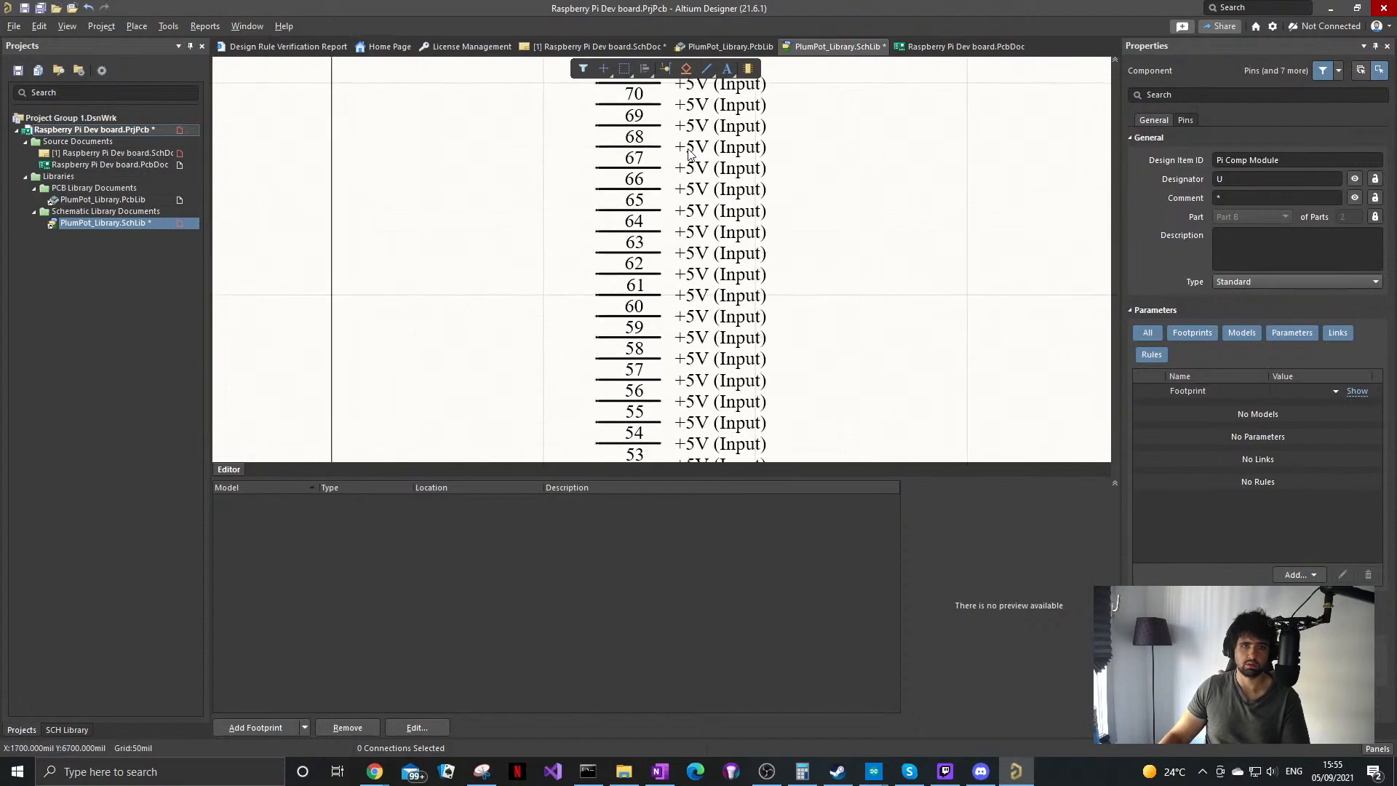
Step: Delete all the array pins beside the body, keeping only +5V (Input) pins 77 to 82
ctrl+scroll(683, 211, down, 2)
middle_drag(684, 213, 684, 269)
right_drag(683, 269, 667, 141)
middle_drag(669, 156, 667, 286)
drag(740, 291, 738, 295)
click(652, 352)
key(Delete)
ctrl+scroll(714, 247, down, 1)
right_drag(714, 247, 717, 417)
right_drag(732, 287, 739, 240)
drag(747, 141, 688, 398)
click(689, 397)
key(Delete)
ctrl+scroll(644, 432, up, 5)
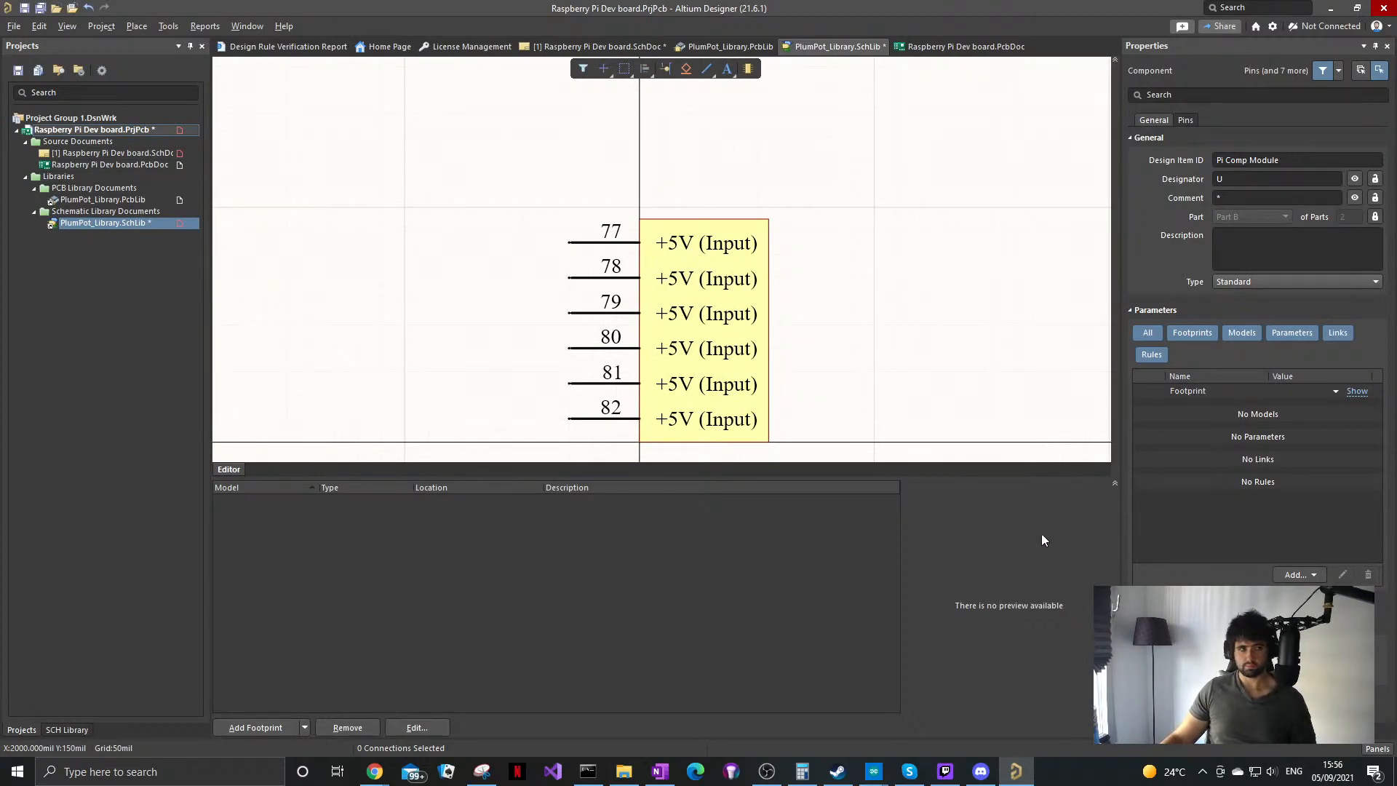
Step: Renumber +5V (Input) pins 80 and 81 of Part B as 81 and 83
click(615, 348)
click(1238, 232)
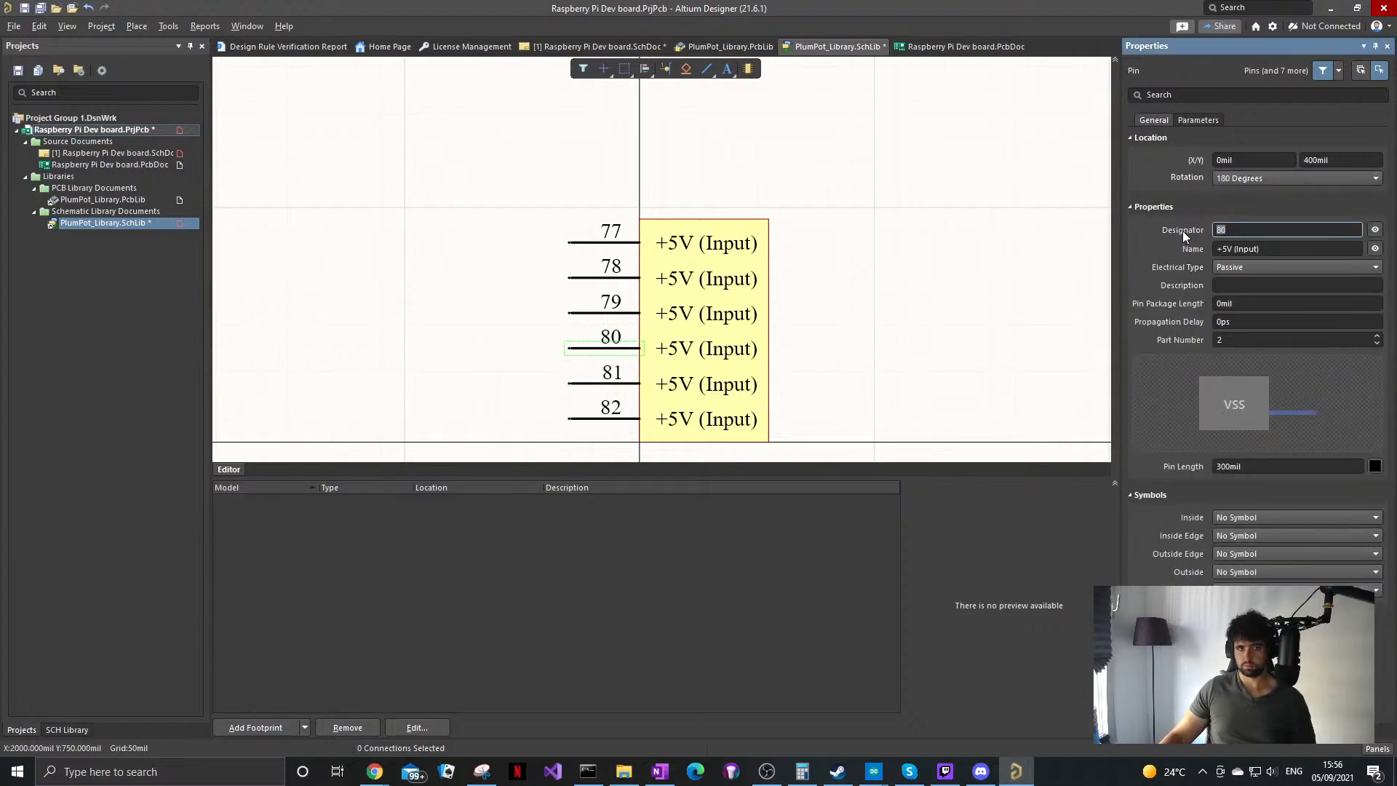
text(81)
key(Return)
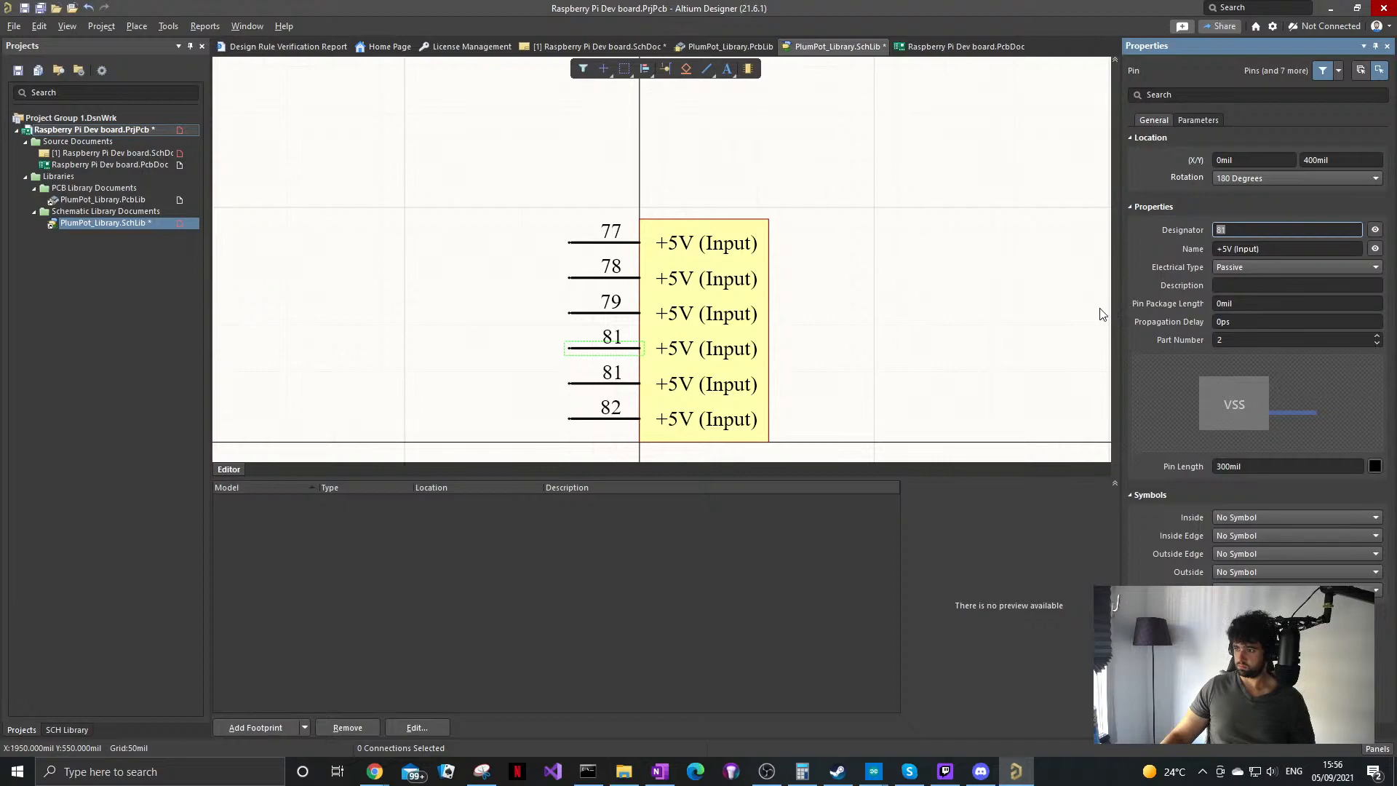
click(595, 383)
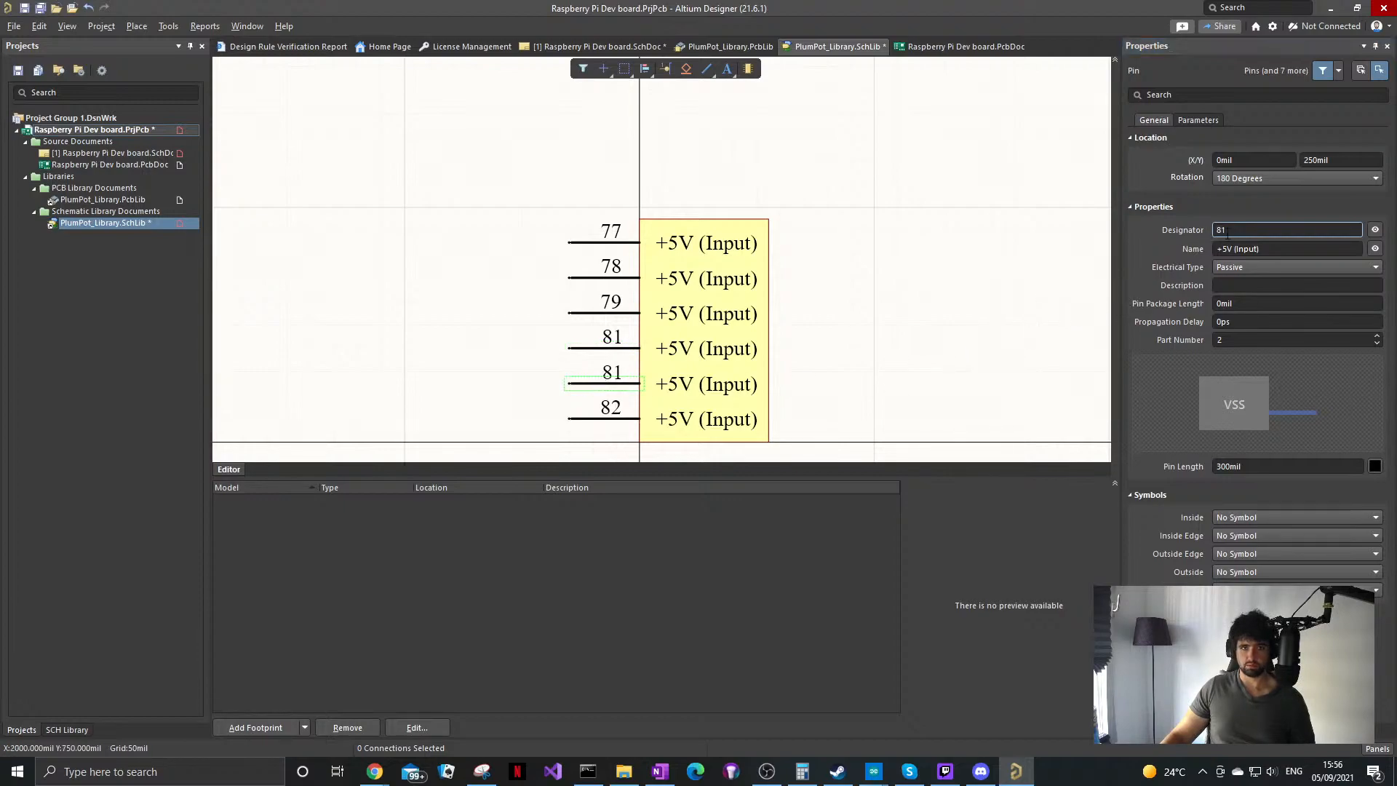
double_click(1210, 230)
text(83)
key(Return)
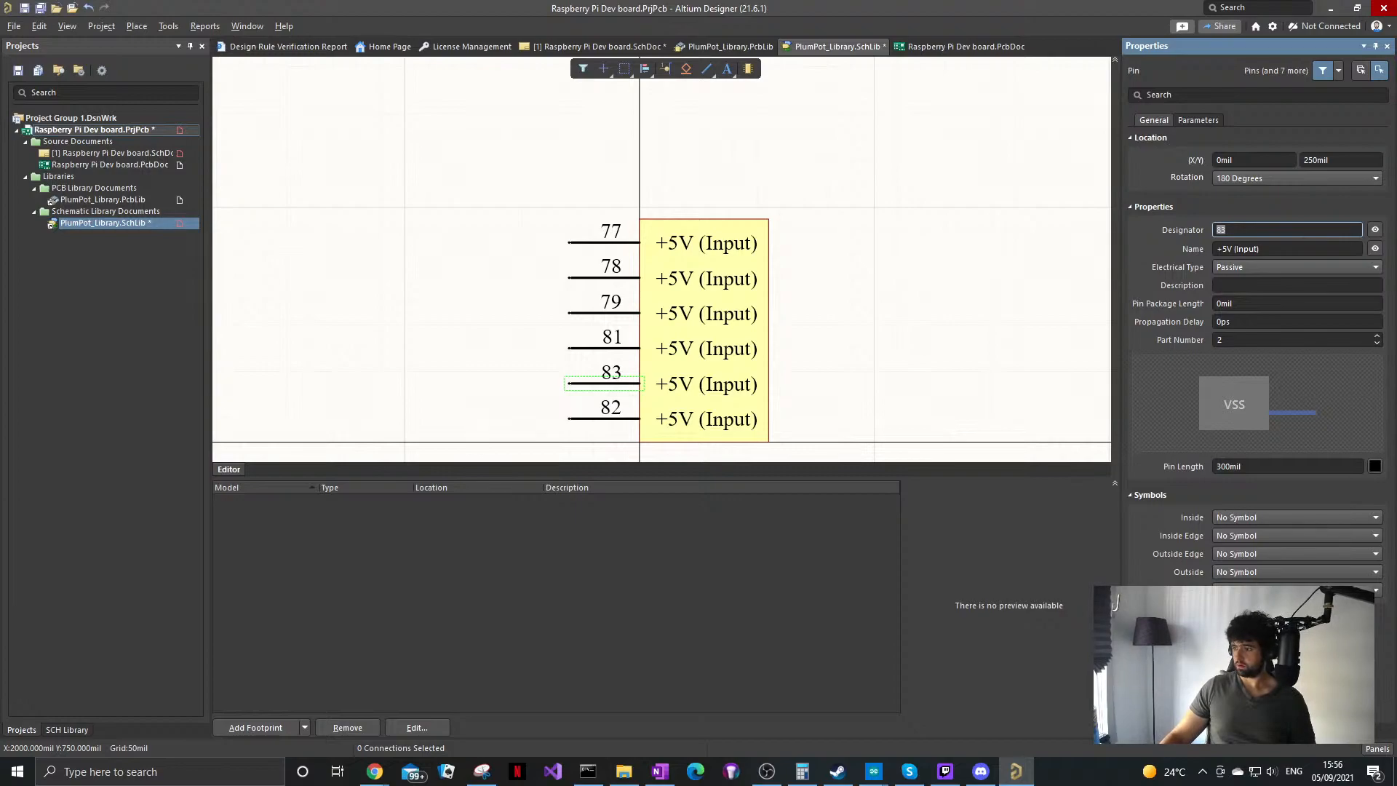
Step: Delete +5V (Input) pin 78 and move pins 79, 81, 83 and 82 up one position each to close the gap
key(alt+Tab)
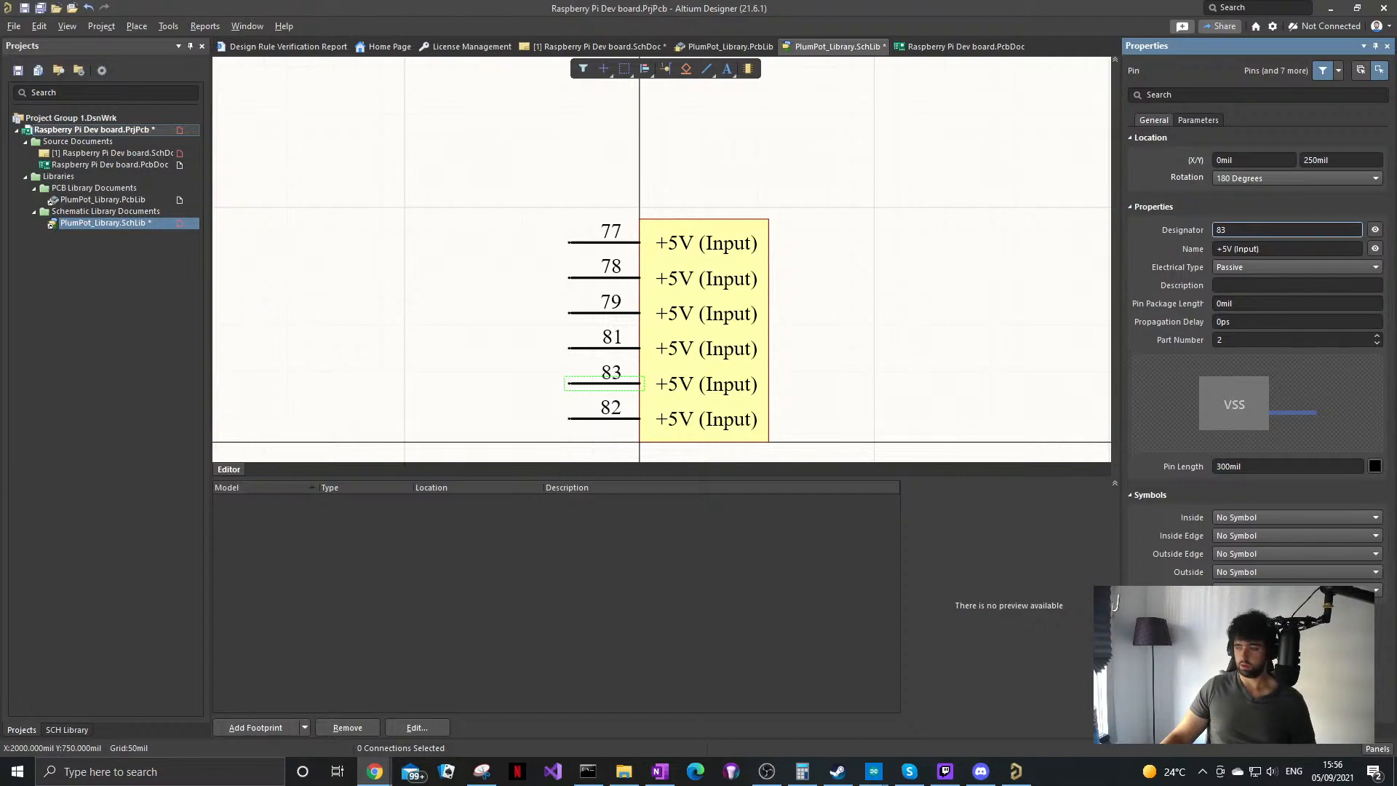
click(602, 277)
double_click(1226, 230)
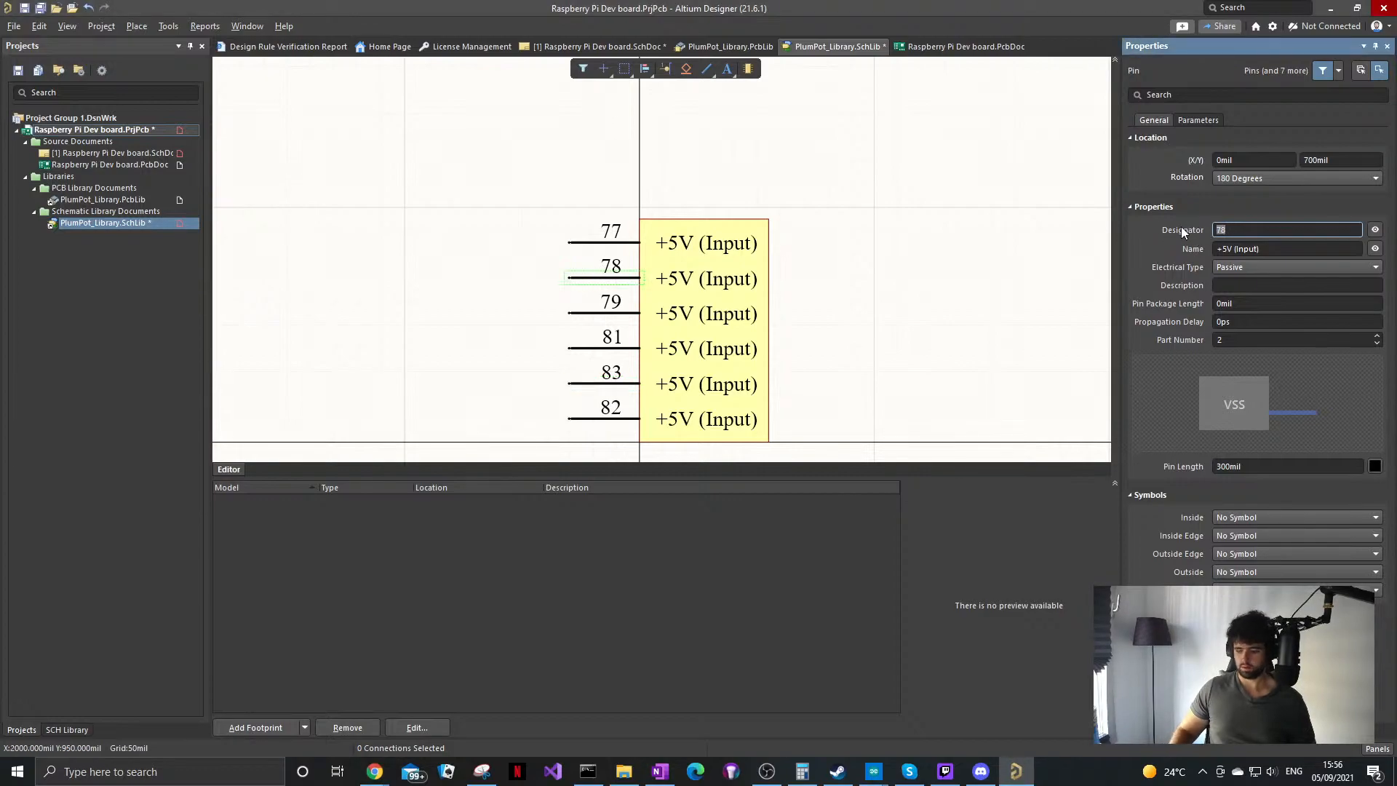
click(547, 281)
click(586, 312)
drag(571, 320, 570, 288)
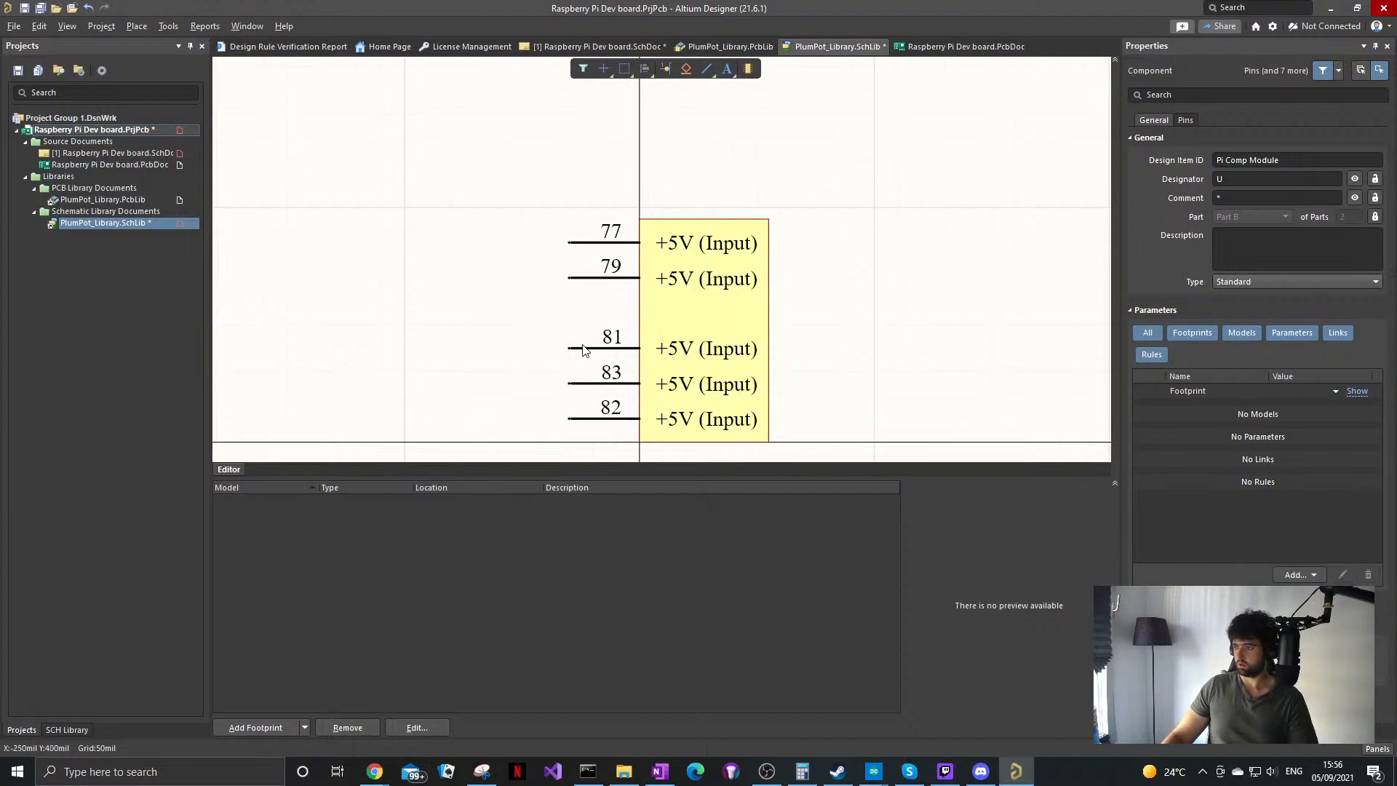
mouse_move(586, 355)
mouse_down()
mouse_move(566, 352)
mouse_move(573, 315)
mouse_up()
drag(589, 389, 572, 359)
drag(569, 419, 573, 385)
Step: Set the designator of the lowest +5V (Input) pin to 85
click(579, 384)
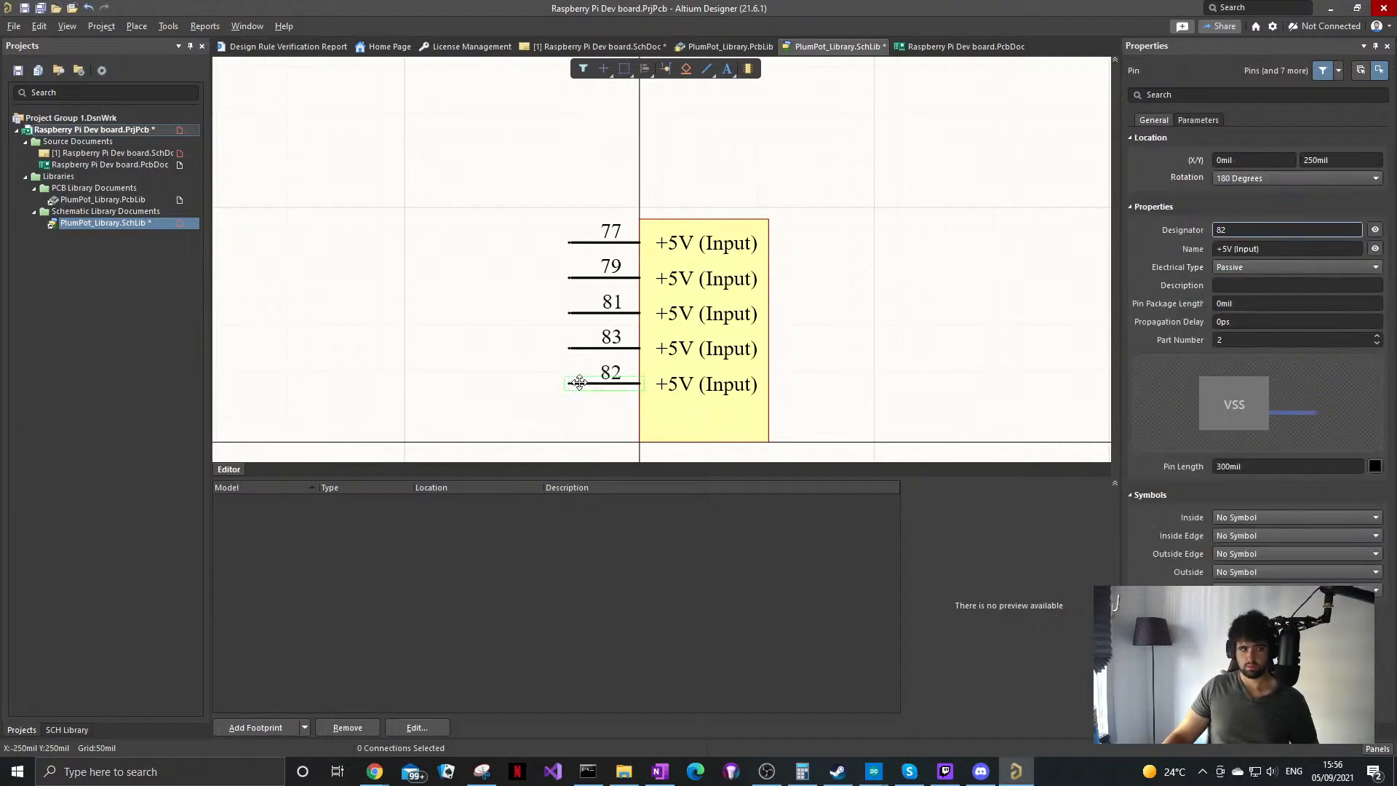
click(1233, 232)
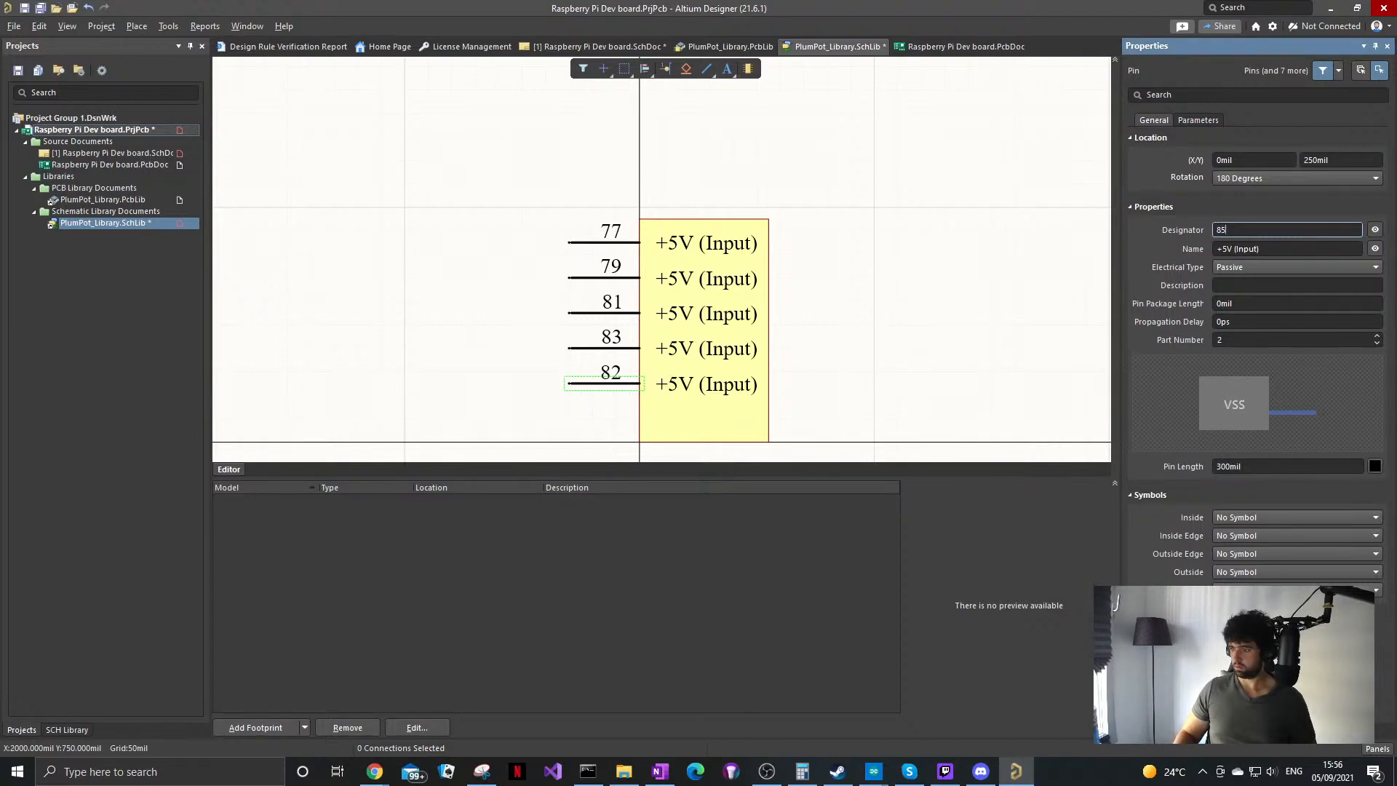
key(Return)
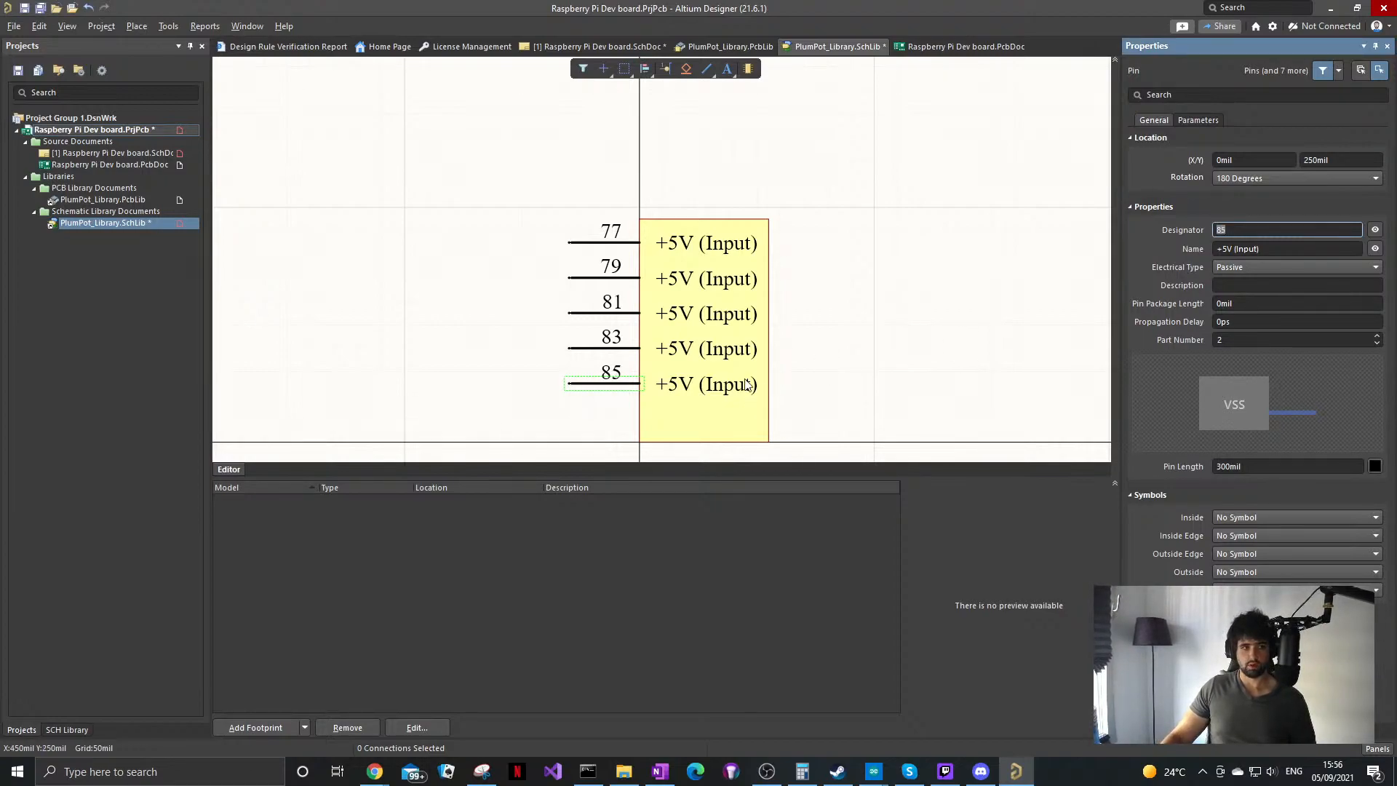
Step: Paste another +5V (Input) pin below pin 85, set its designator to 87, and save the library
key(ctrl+v)
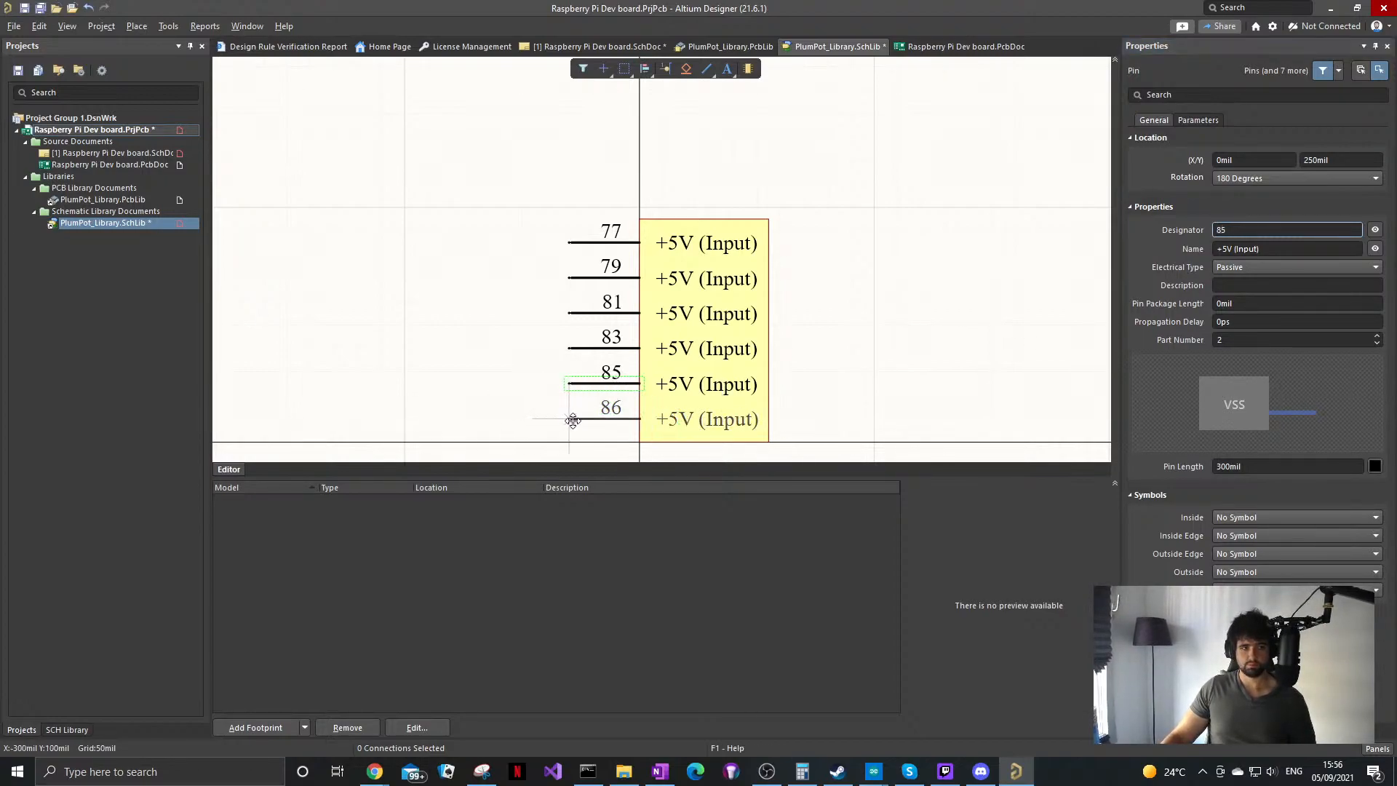
click(569, 419)
click(608, 420)
double_click(1229, 230)
text(87)
key(Return)
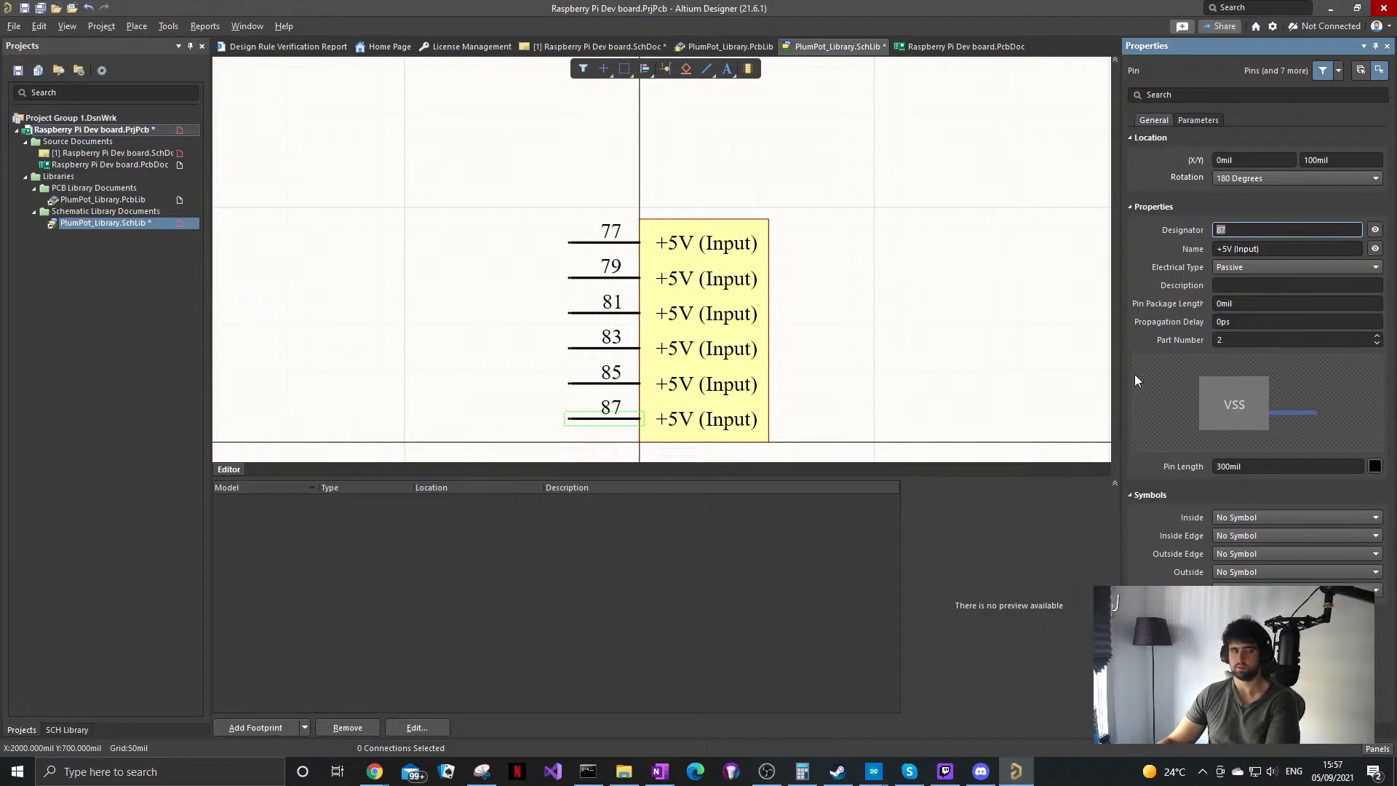
click(793, 195)
click(39, 8)
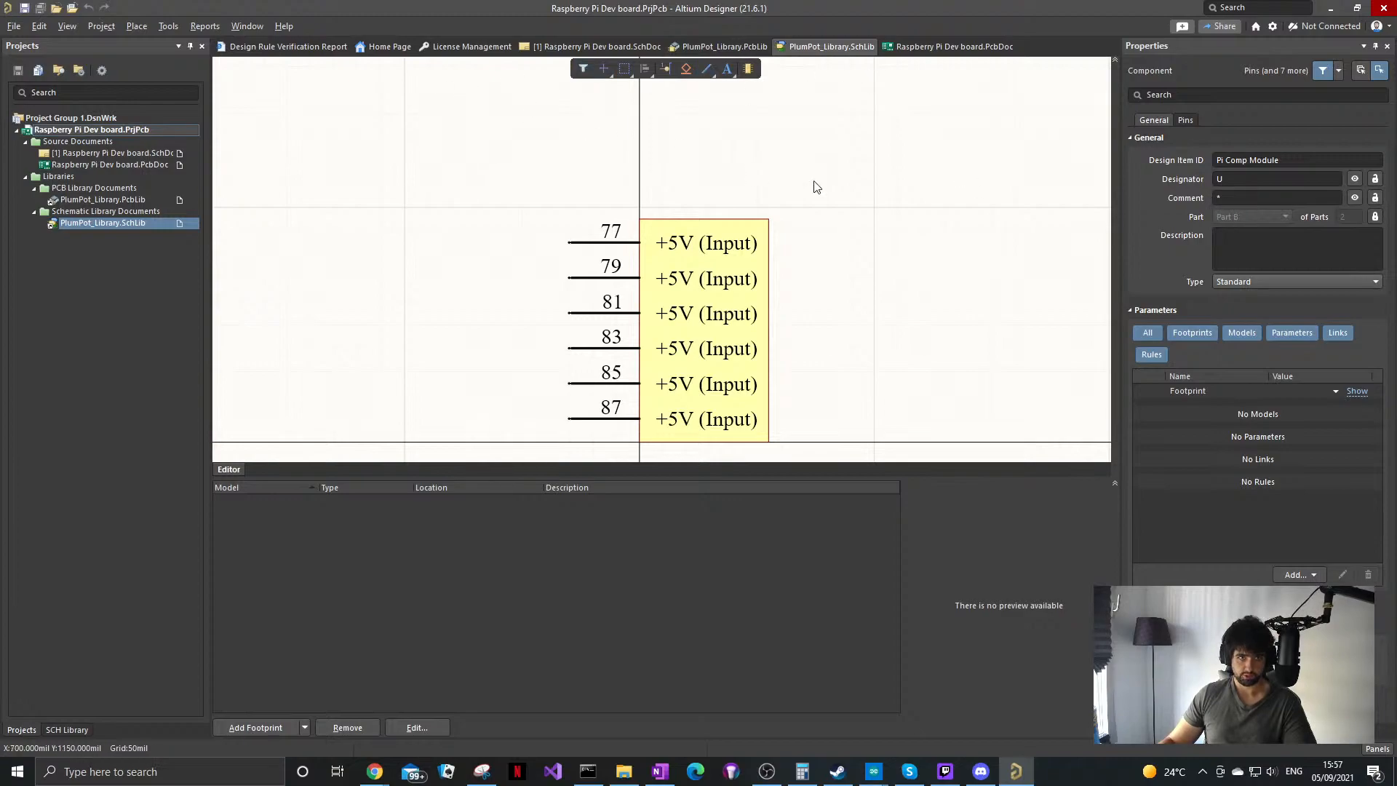
Step: Unlock the component's part selection and review the symbols of Part A and Part B
click(1374, 217)
click(1283, 217)
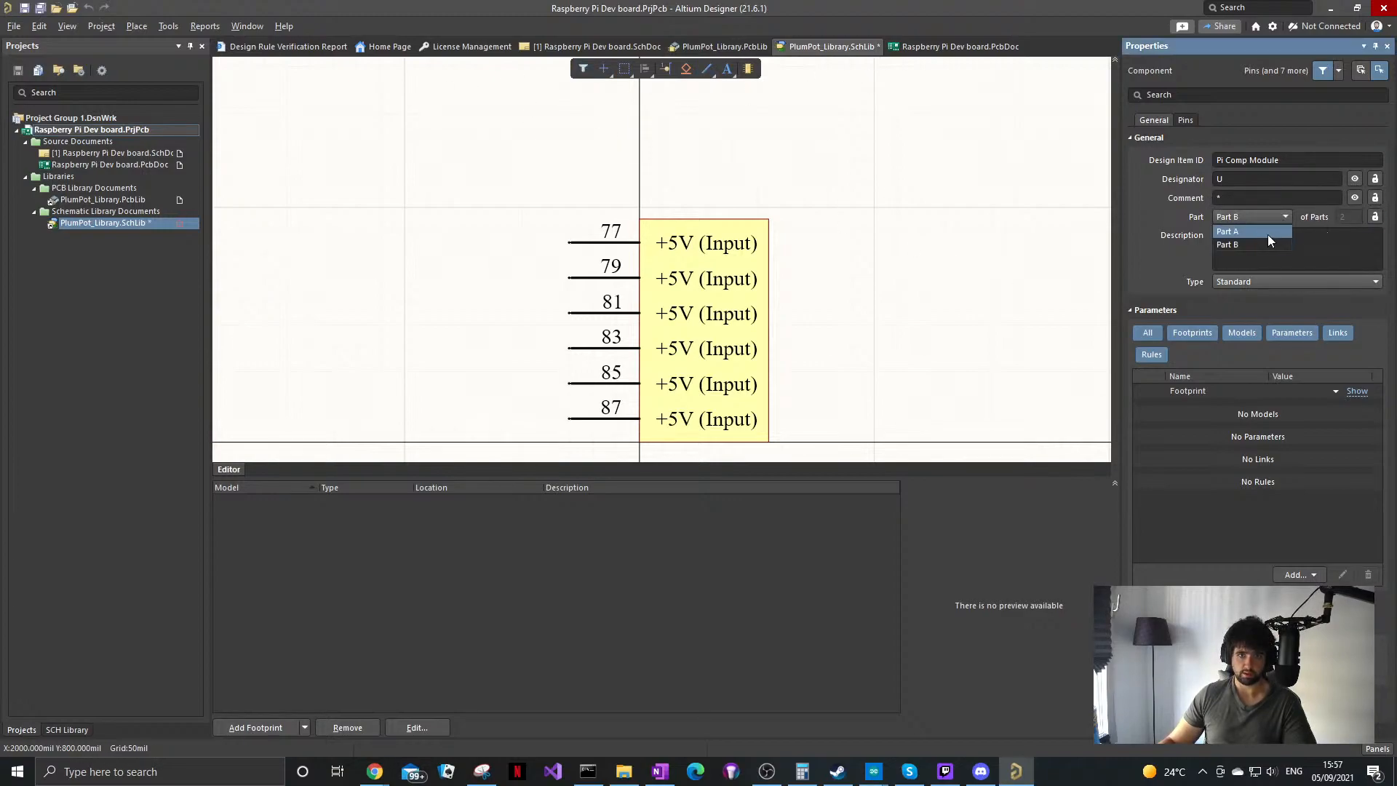
click(1268, 234)
middle_drag(701, 333, 701, 382)
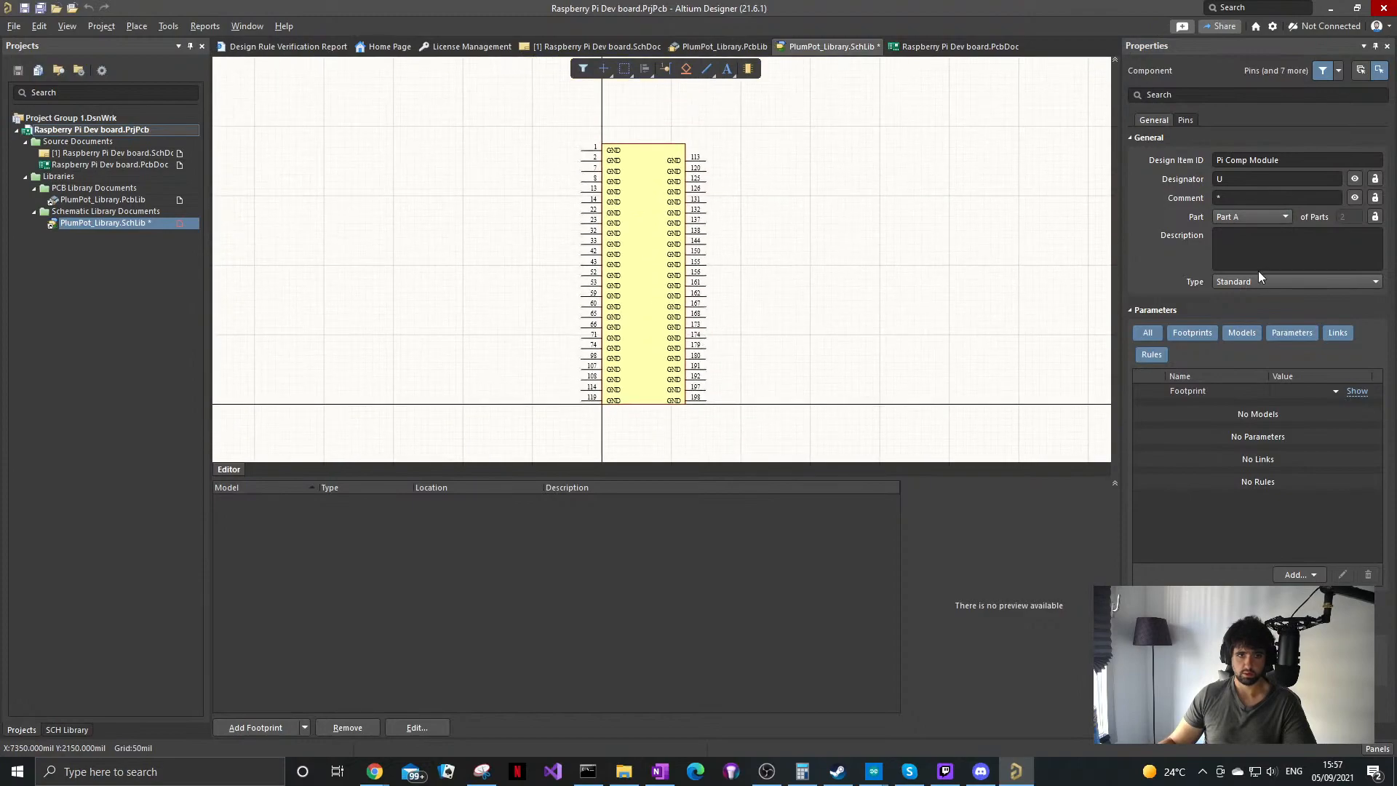
click(1254, 248)
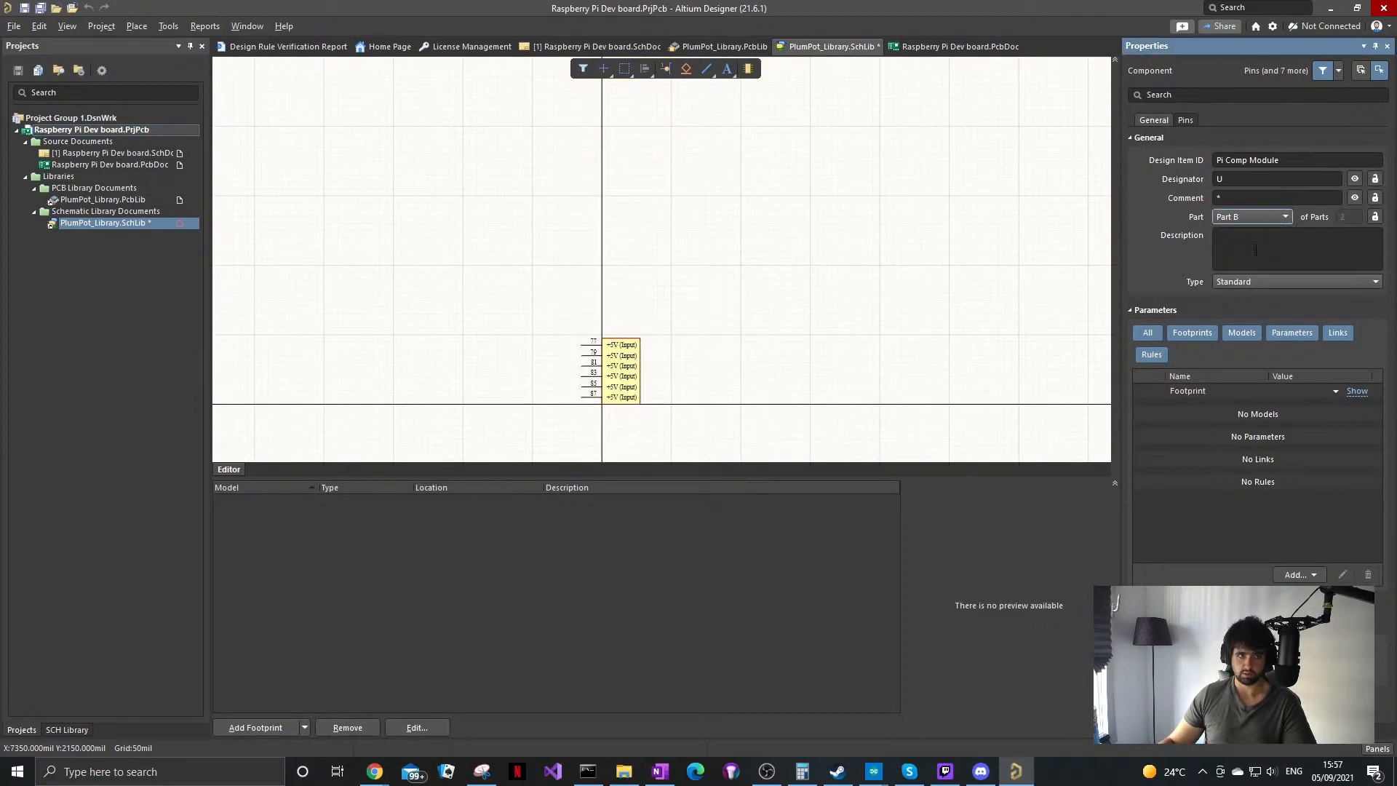
ctrl+scroll(639, 385, up, 3)
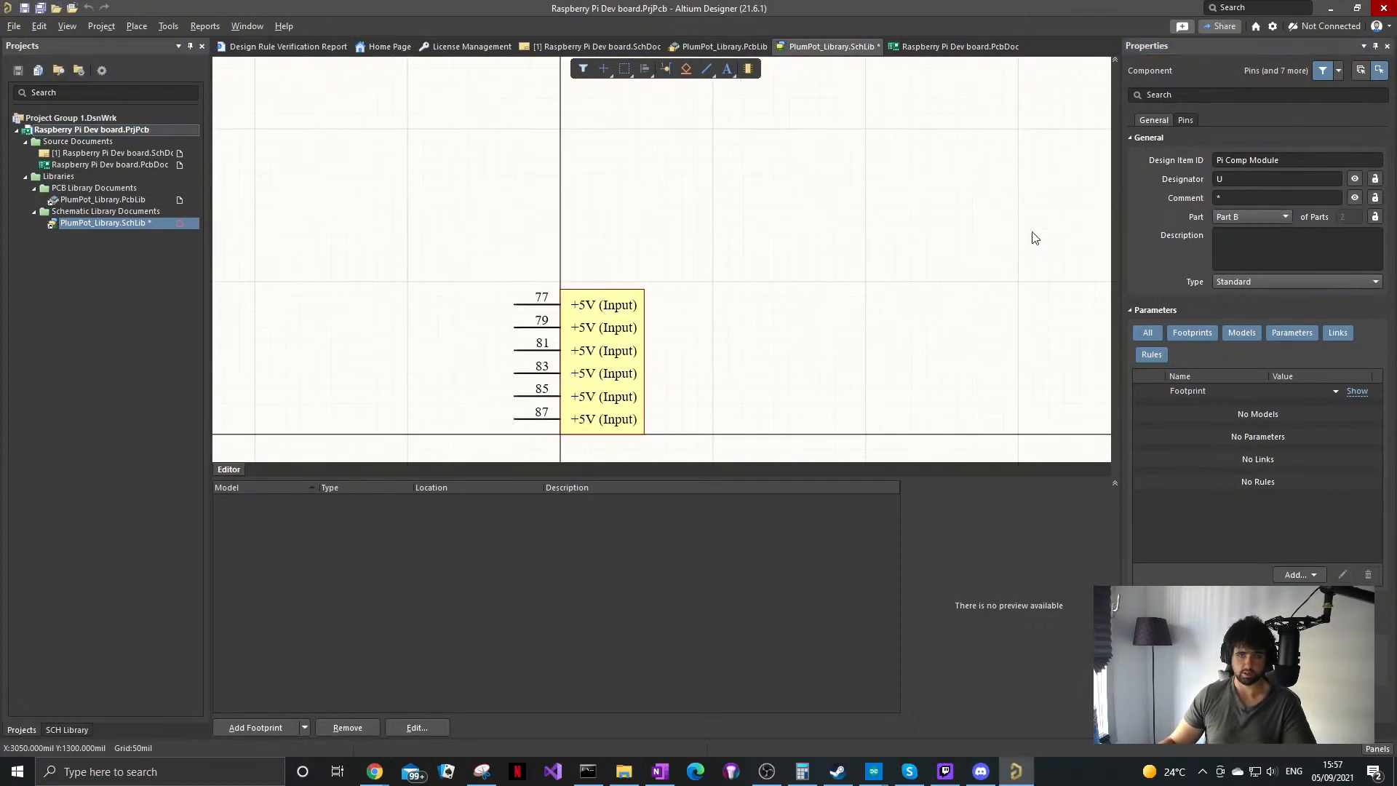
Step: Add a new part to the Pi Comp Module component
click(163, 26)
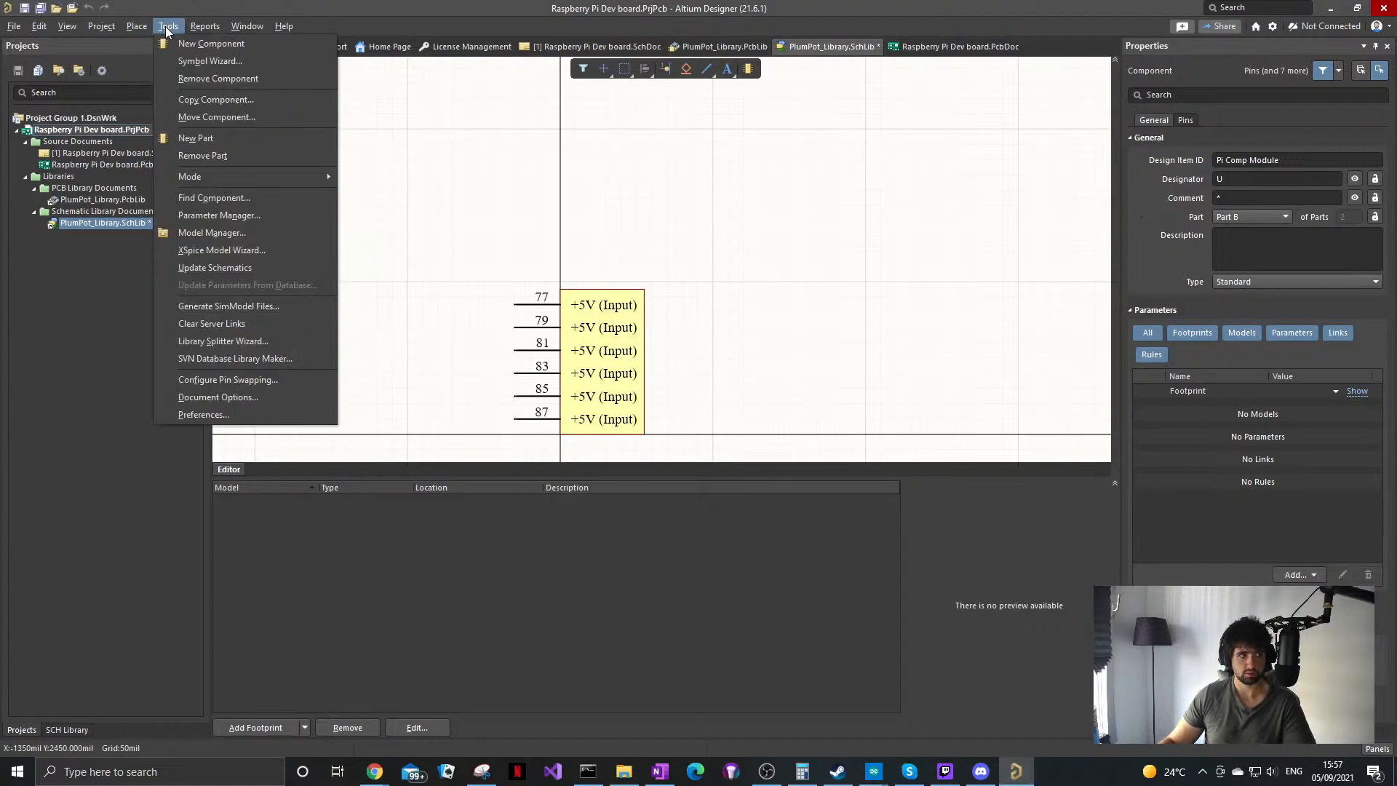
click(227, 137)
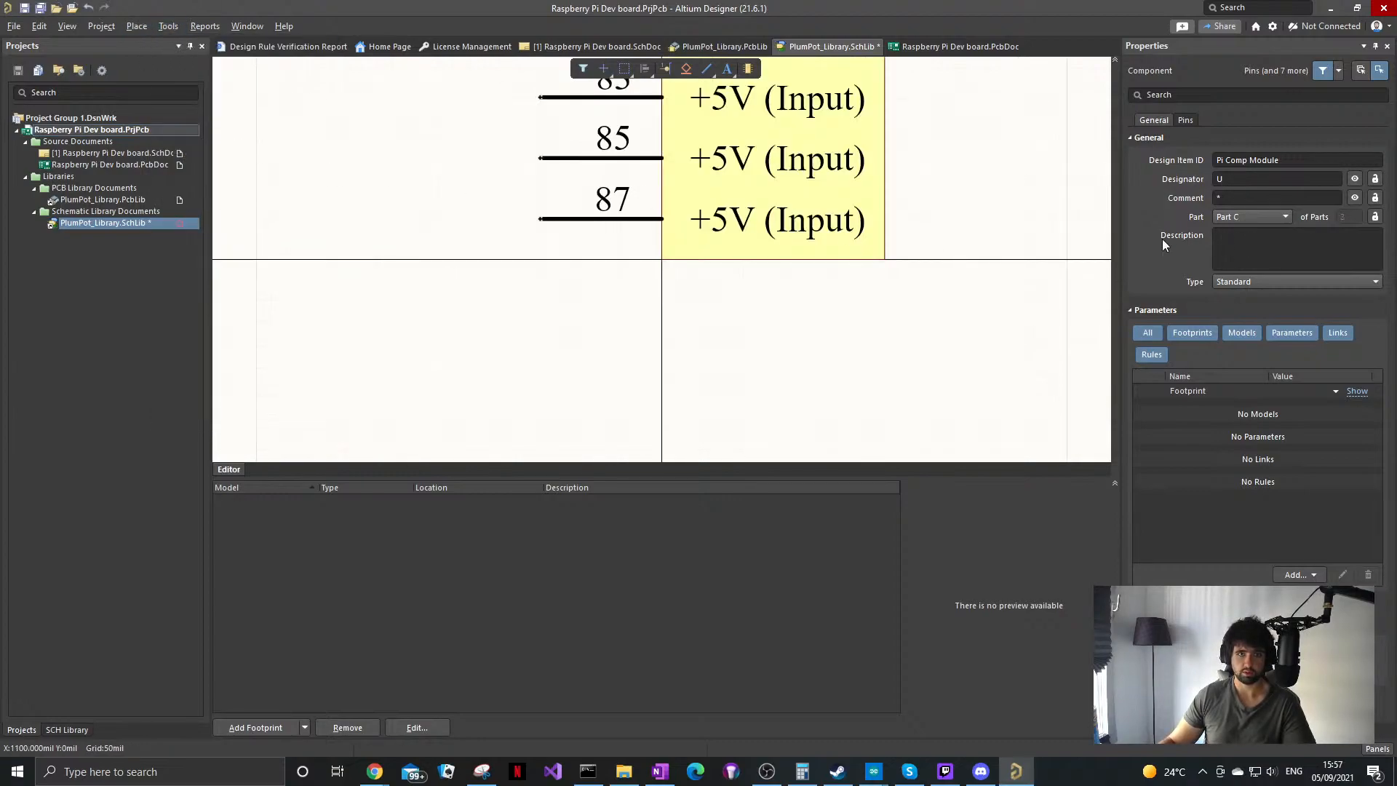
ctrl+scroll(867, 178, down, 5)
right_drag(867, 178, 727, 306)
Step: Make Part C the active part, checking Part A on the way, and lock the part selection
click(1249, 220)
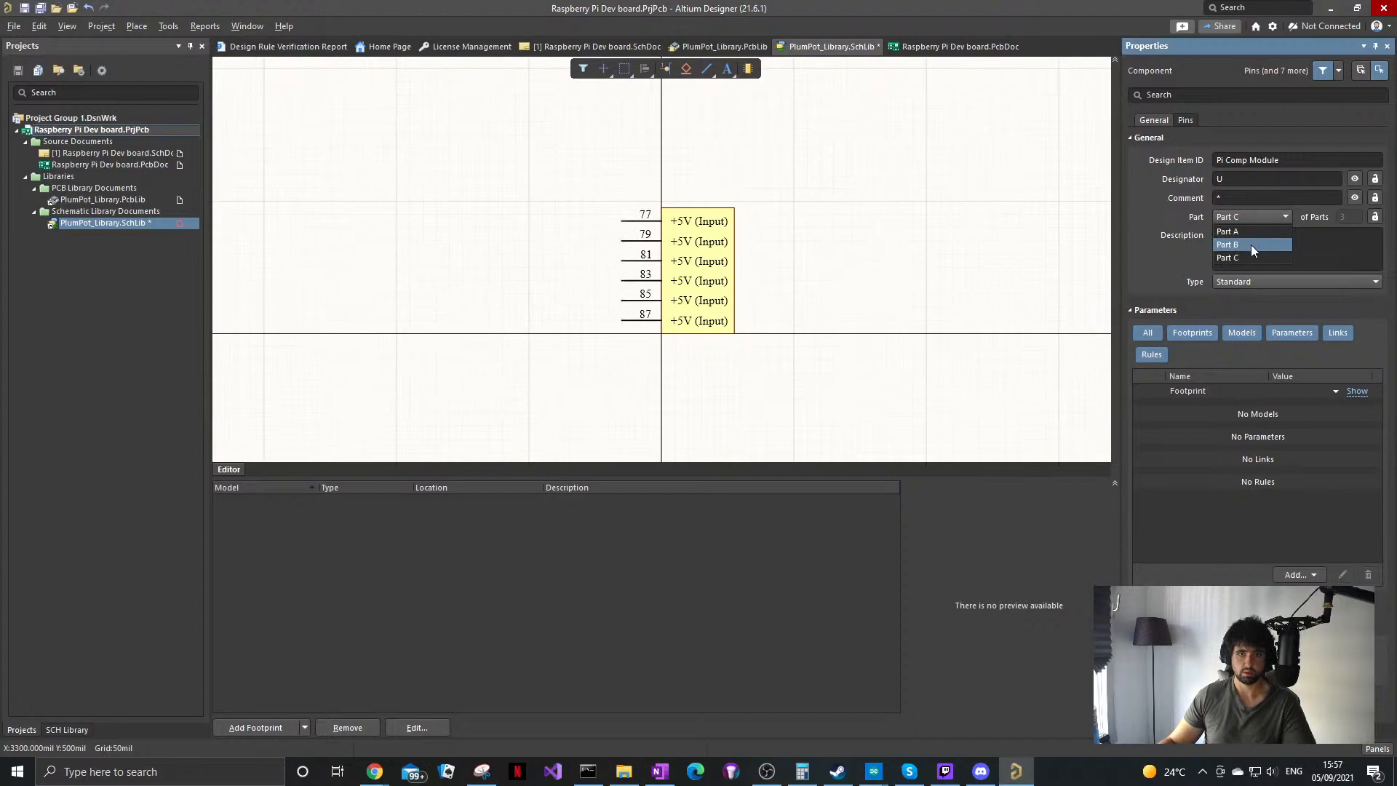
click(1236, 219)
click(1238, 231)
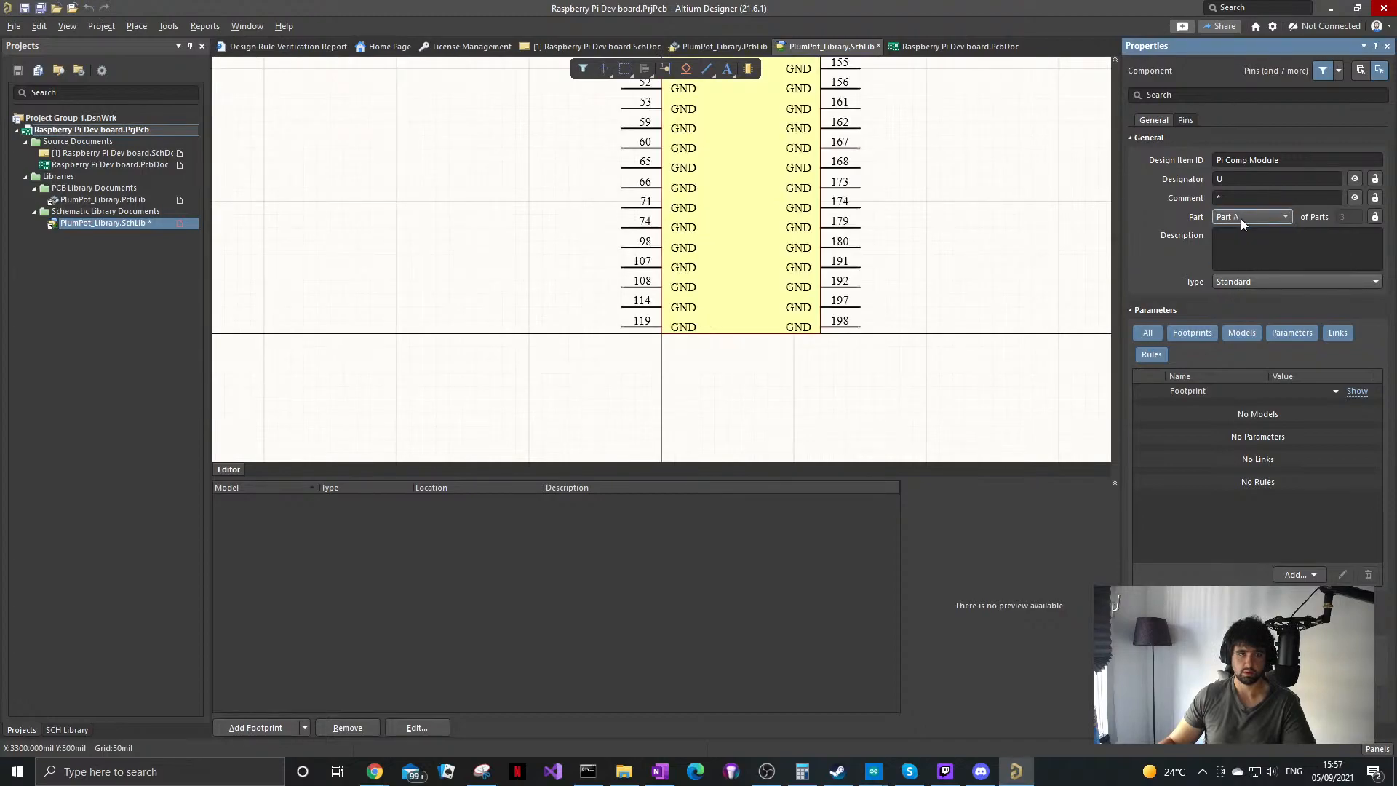
click(1240, 218)
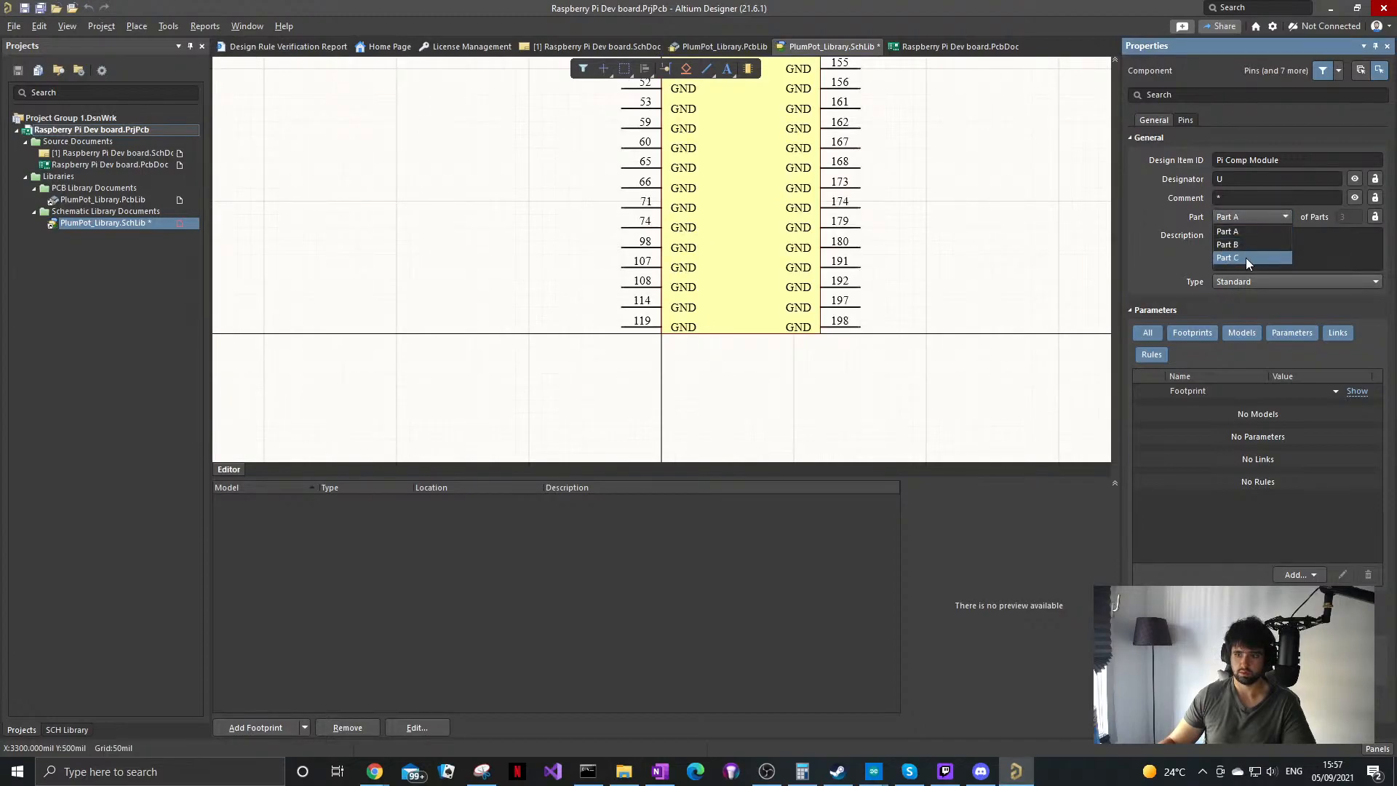
click(1240, 258)
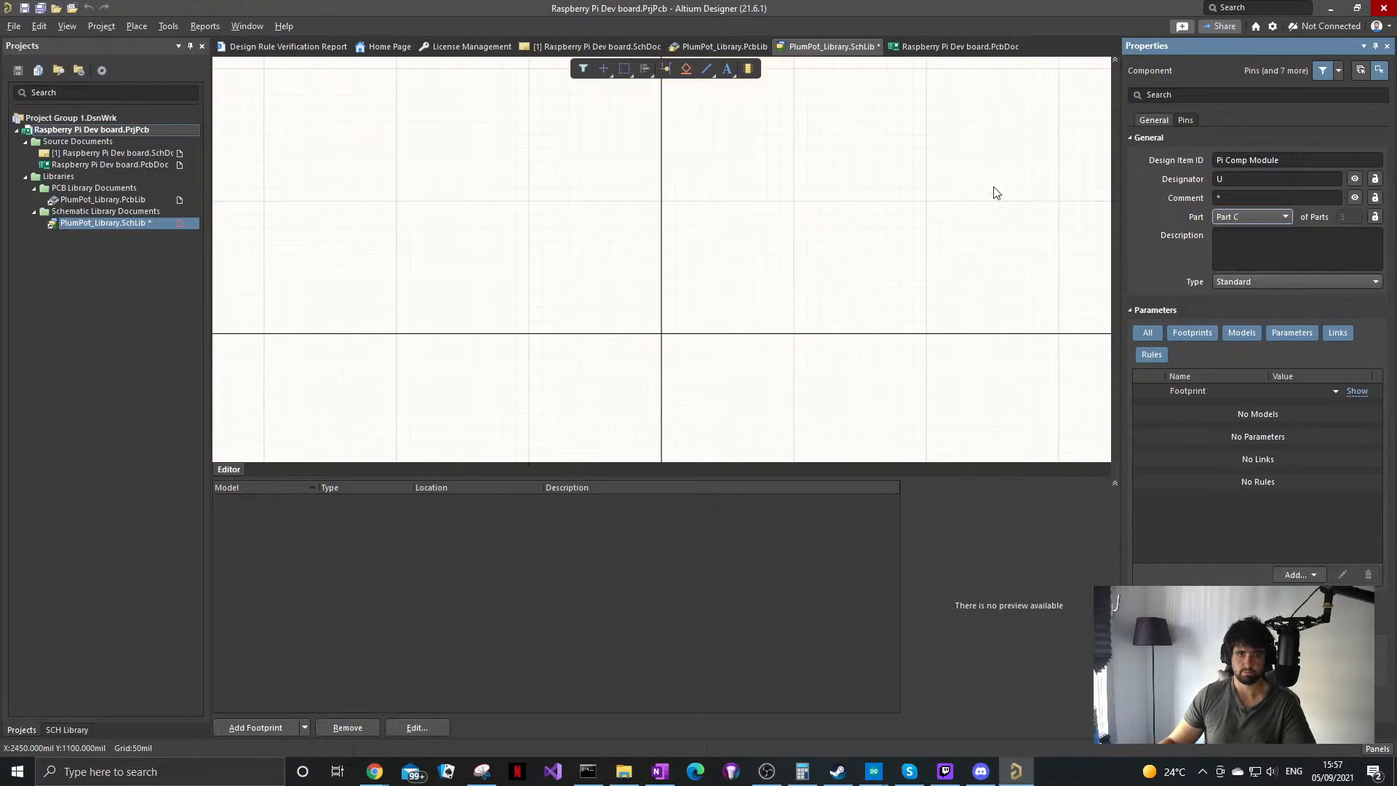
click(1374, 218)
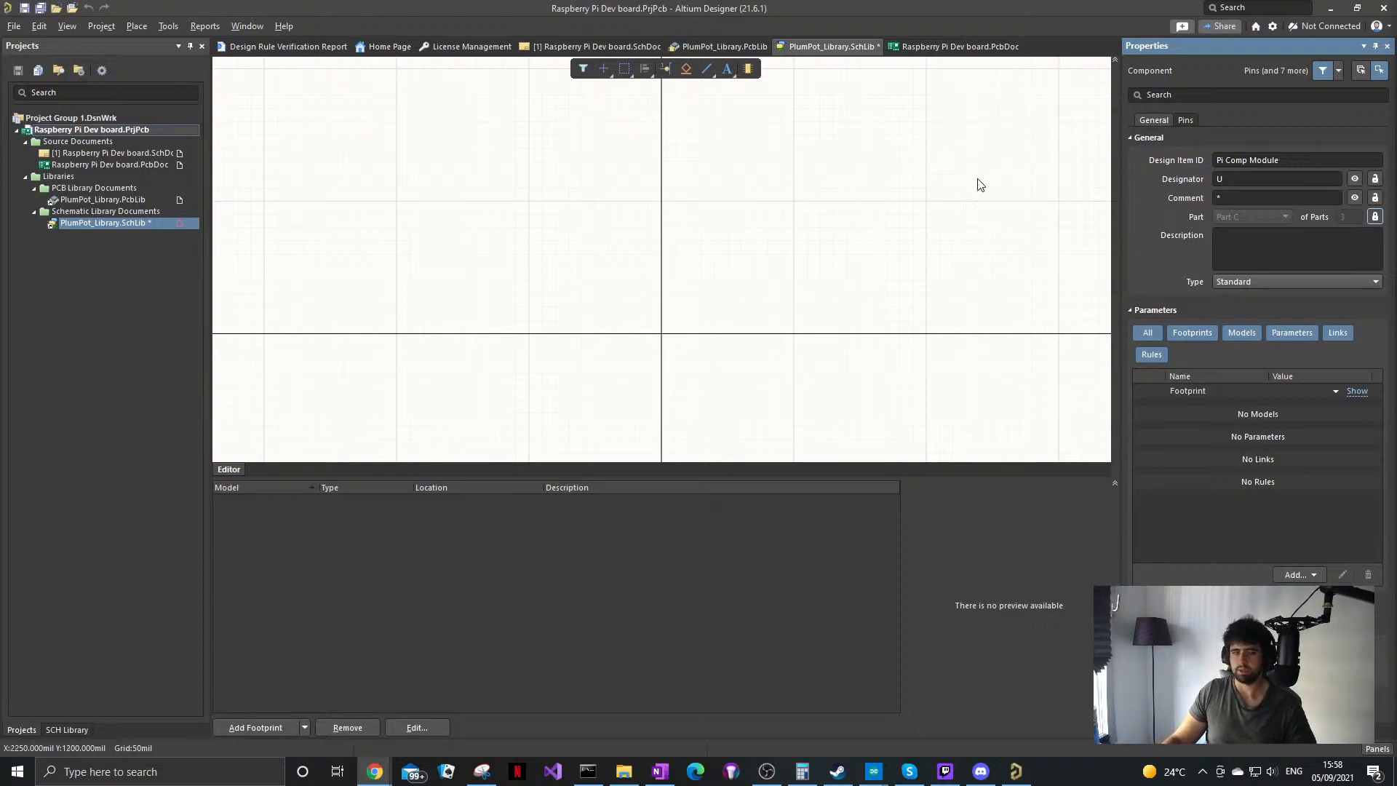
Step: Draw a body rectangle for Part C about 2050 mil wide and 2550 mil high, with its lower-left corner at the origin
ctrl+scroll(778, 193, down, 1)
right_drag(784, 204, 657, 243)
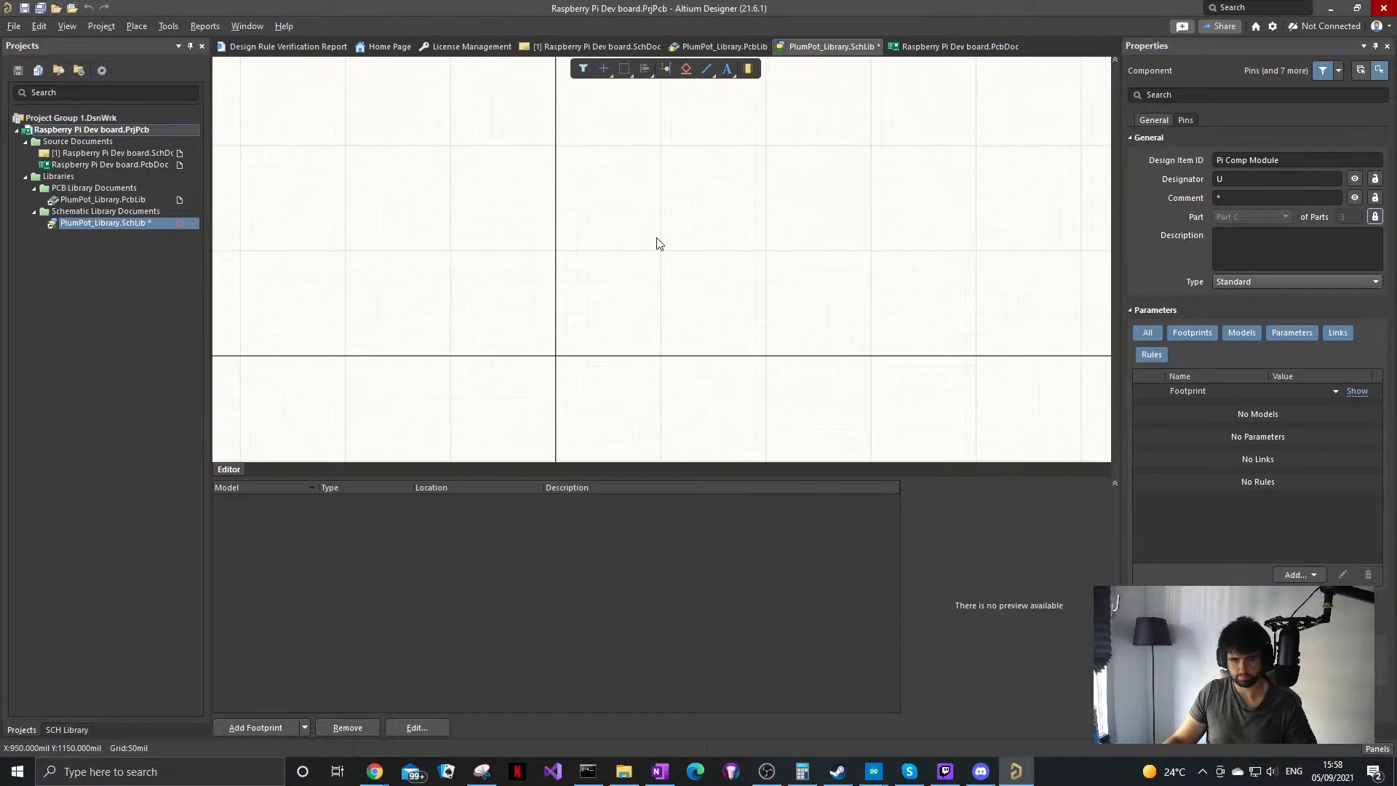
key(p)
click(709, 369)
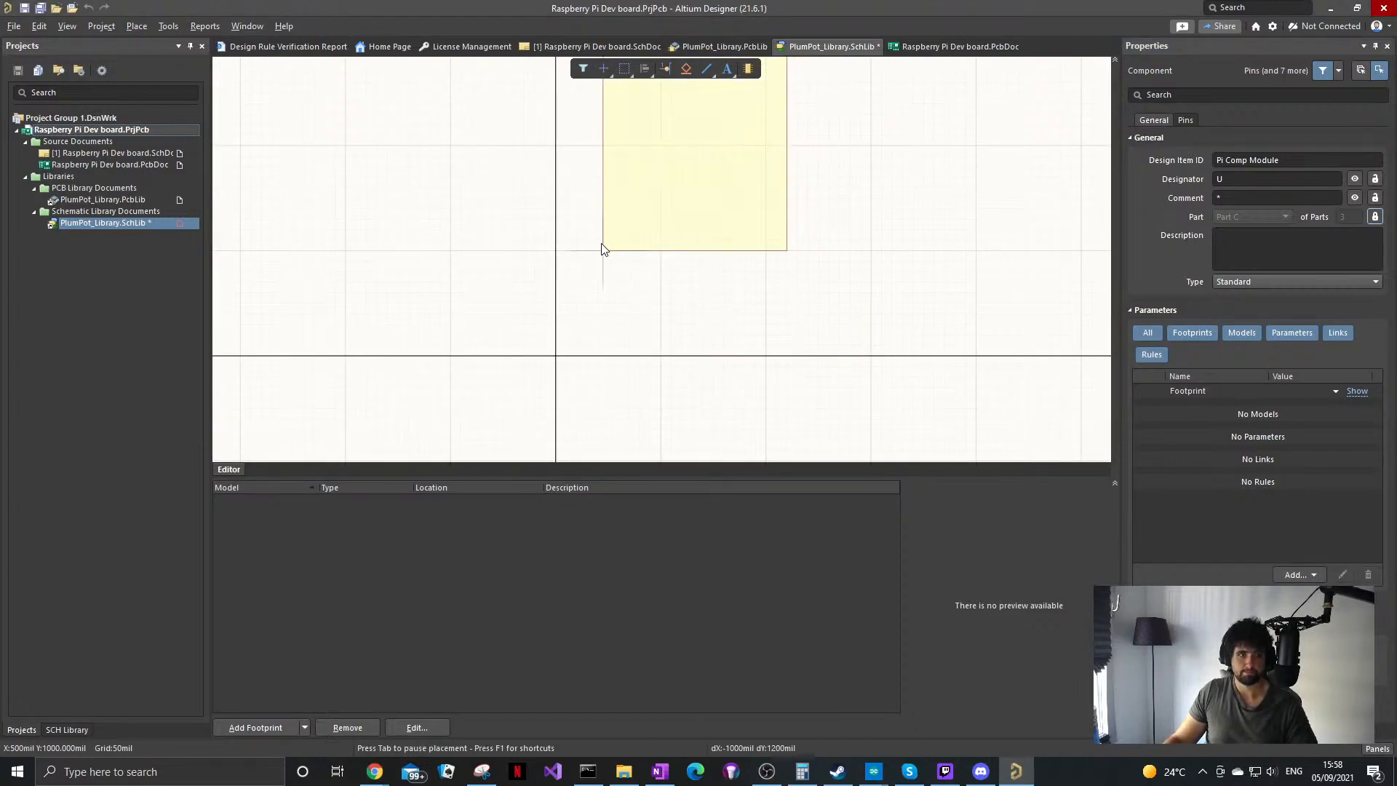
click(557, 357)
ctrl+scroll(755, 174, down, 1)
scroll(754, 174, up, 1)
click(767, 134)
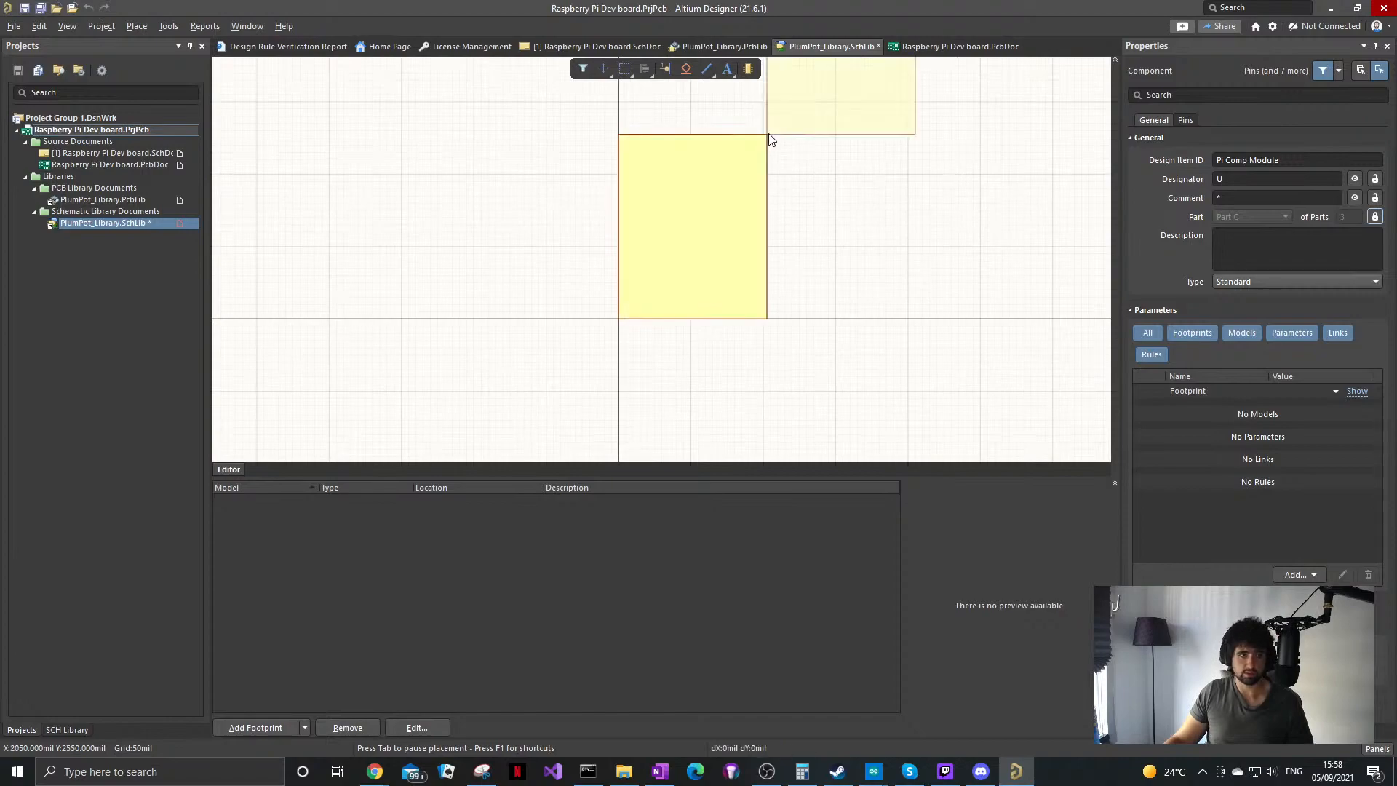
key(Escape)
Step: Enlarge Part C's body rectangle by moving its upper-right corner outward, making it wider and taller
ctrl+scroll(736, 274, down, 1)
ctrl+scroll(727, 274, up, 1)
scroll(733, 233, down, 1)
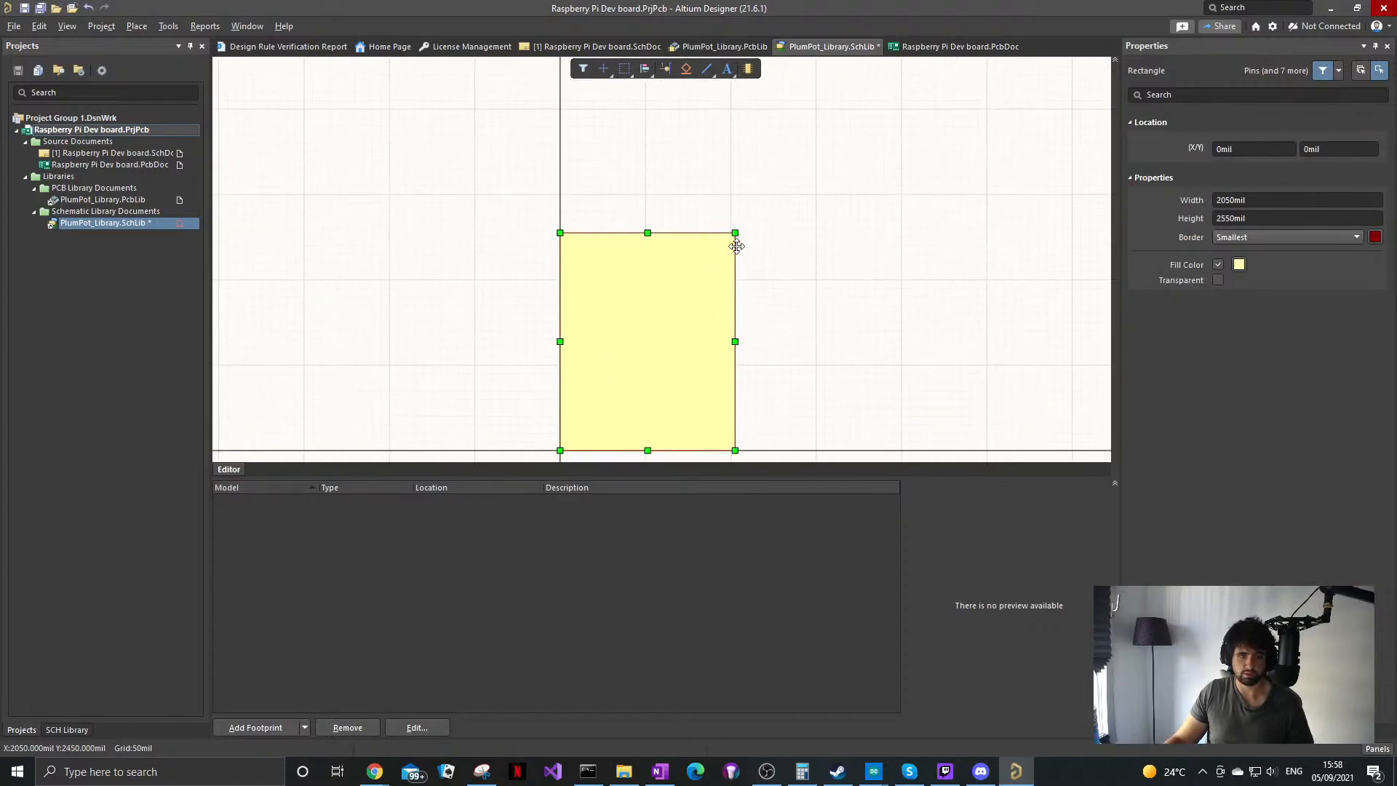
drag(735, 235, 754, 184)
click(885, 237)
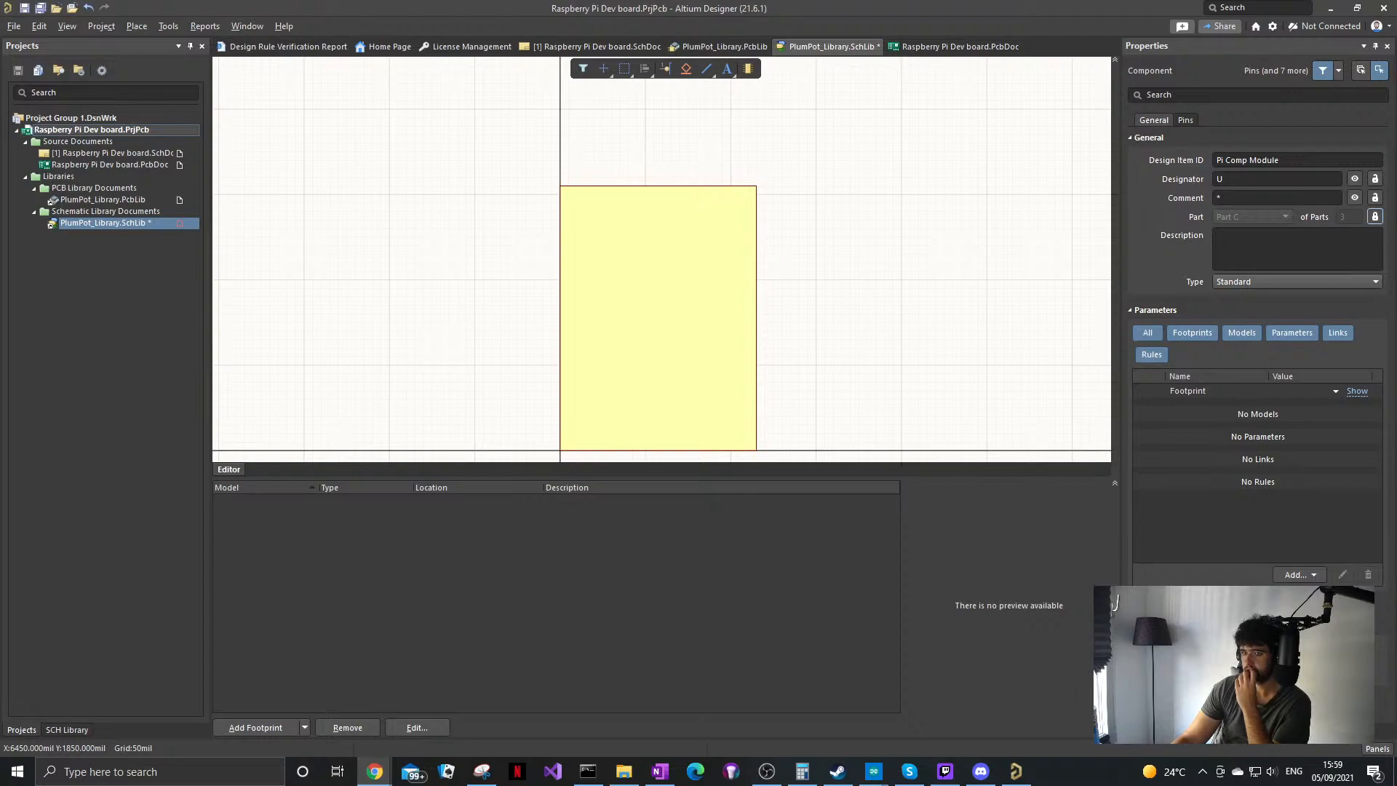
Step: Place one pin rotated 180 degrees on the left edge of Part C's body, near the top at Y 2950 mil
key(p)
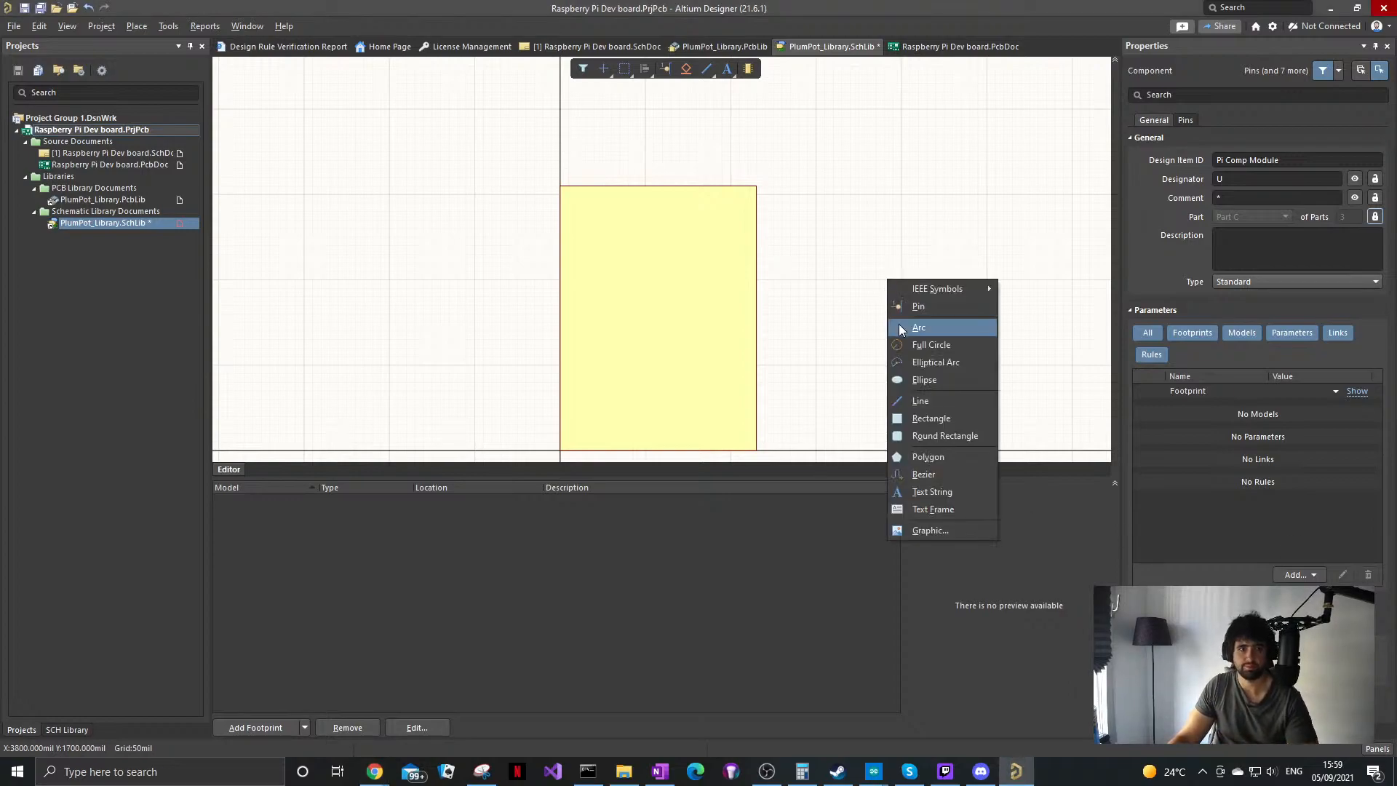
click(924, 400)
ctrl+scroll(566, 191, up, 1)
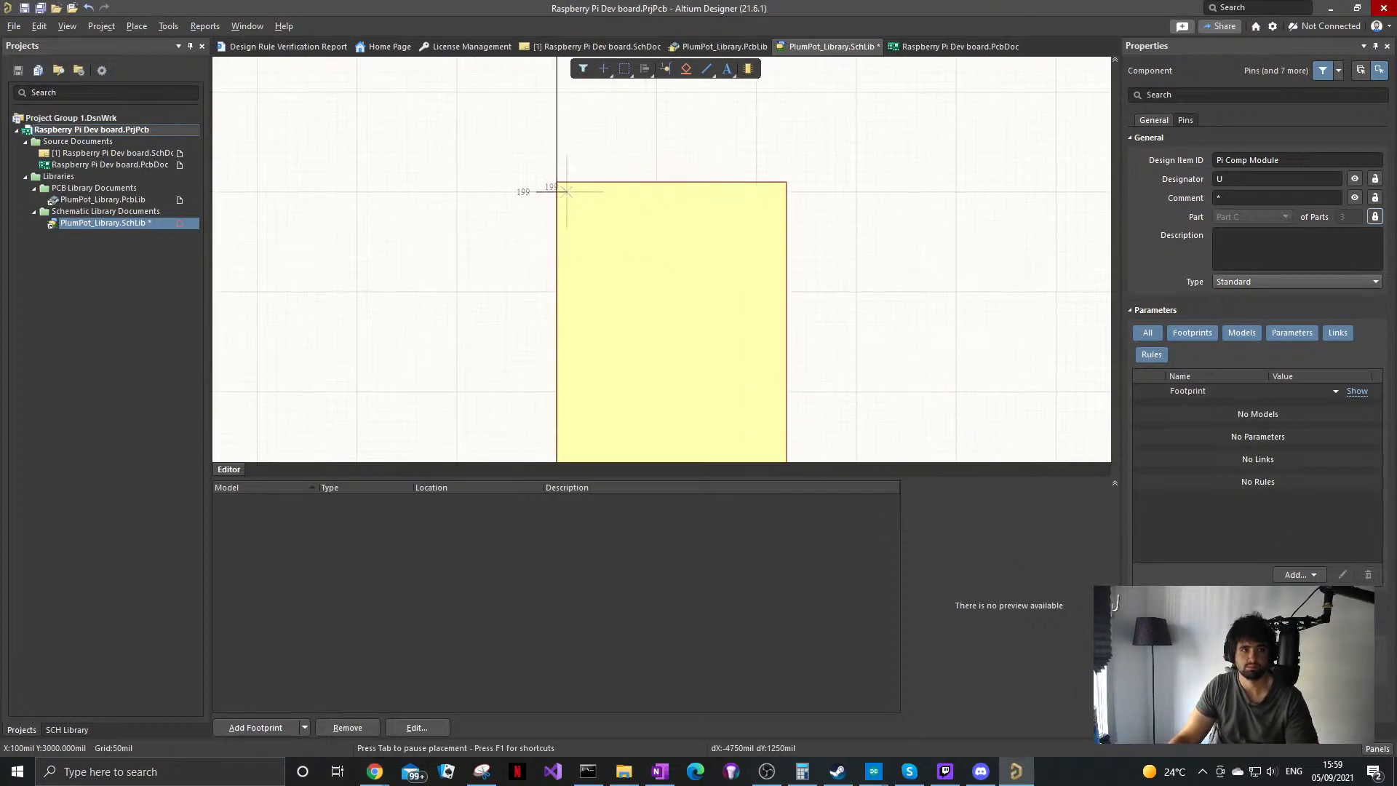
ctrl+scroll(559, 207, up, 2)
key(space)
key(space)
click(457, 186)
ctrl+scroll(398, 233, down, 1)
key(Escape)
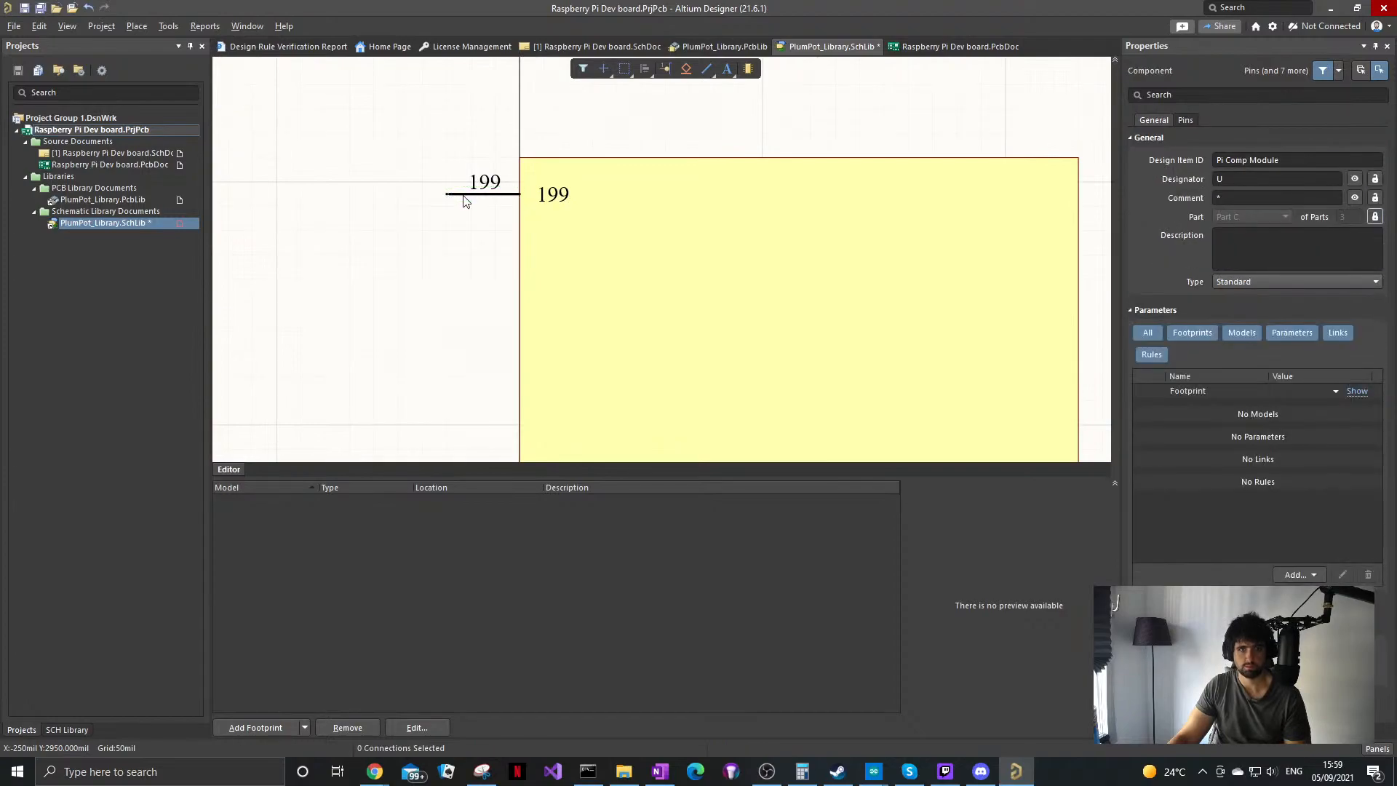
Step: Name the new Part C pin Ethernet_Pair3_P and set its designator to 3
click(456, 193)
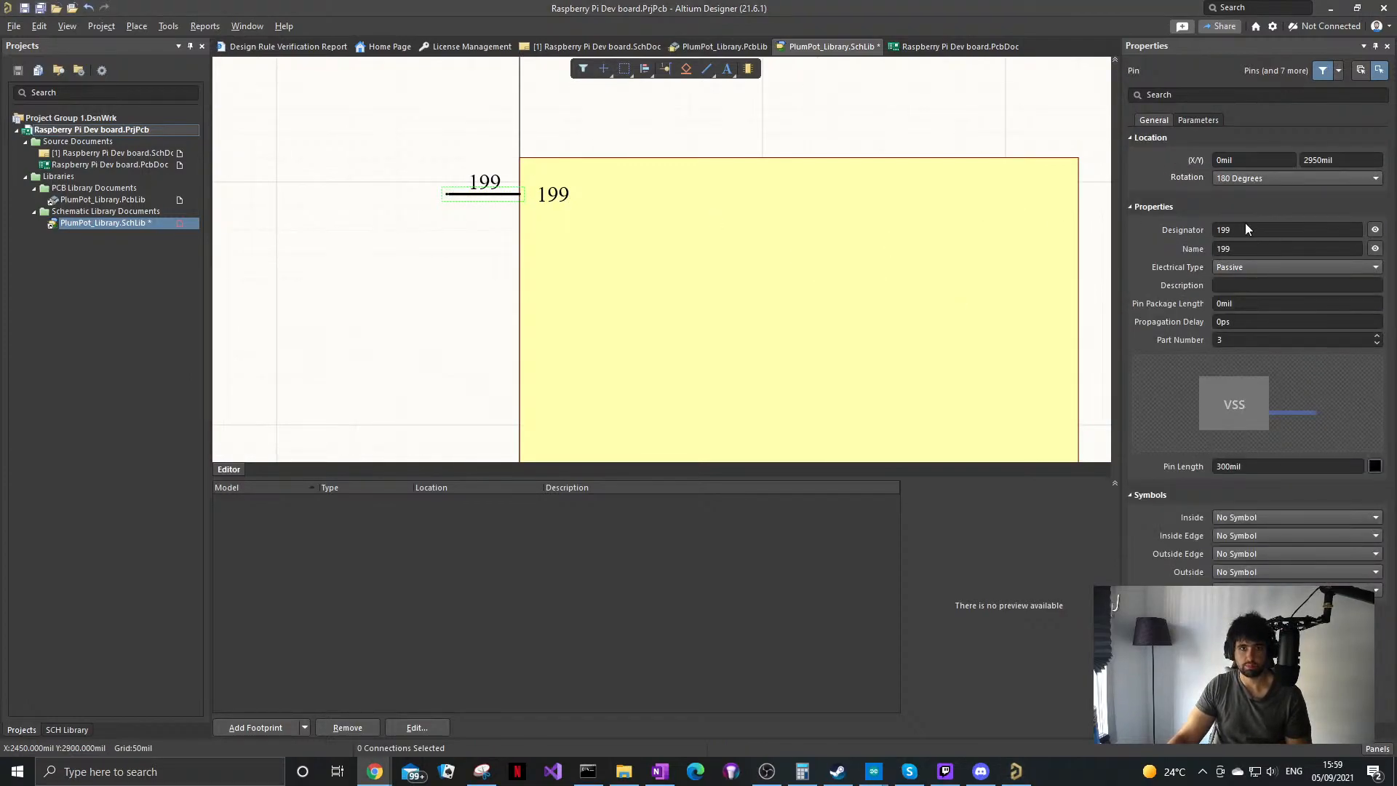
double_click(1251, 248)
key(ctrl+v)
key(Return)
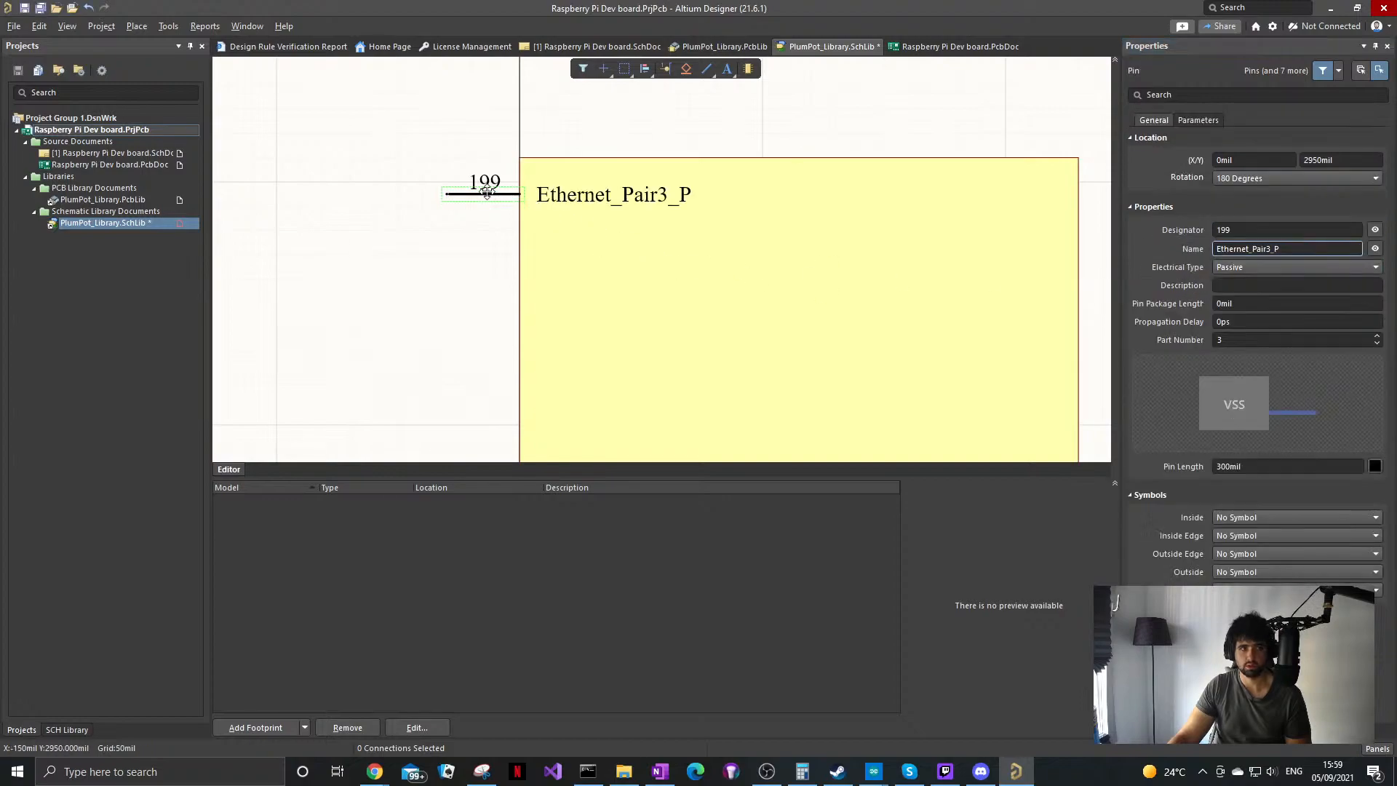
double_click(1258, 230)
text(3)
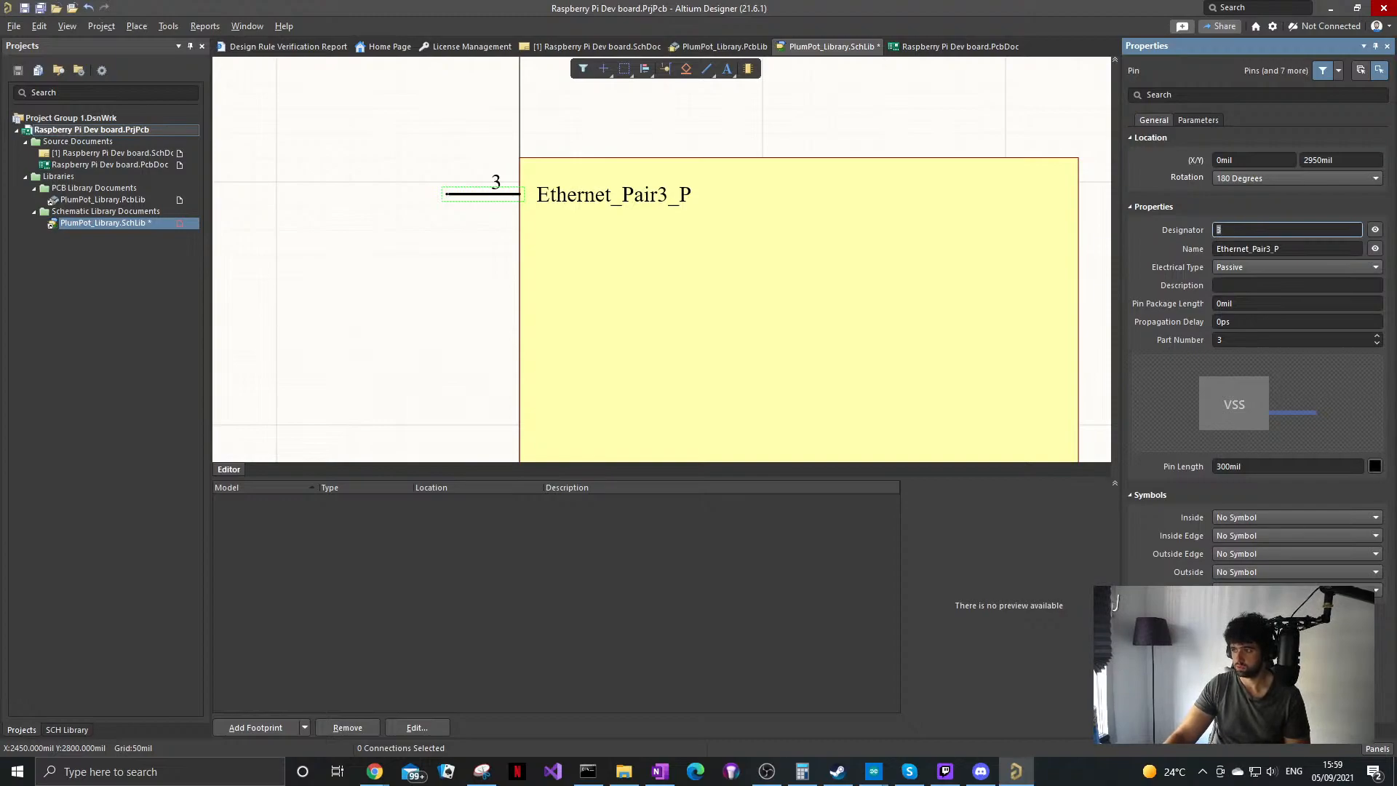
Step: Duplicate the Ethernet_Pair3_P pin just below on the body edge at Y 2800 mil and set the copy's designator to 5
key(alt+Tab)
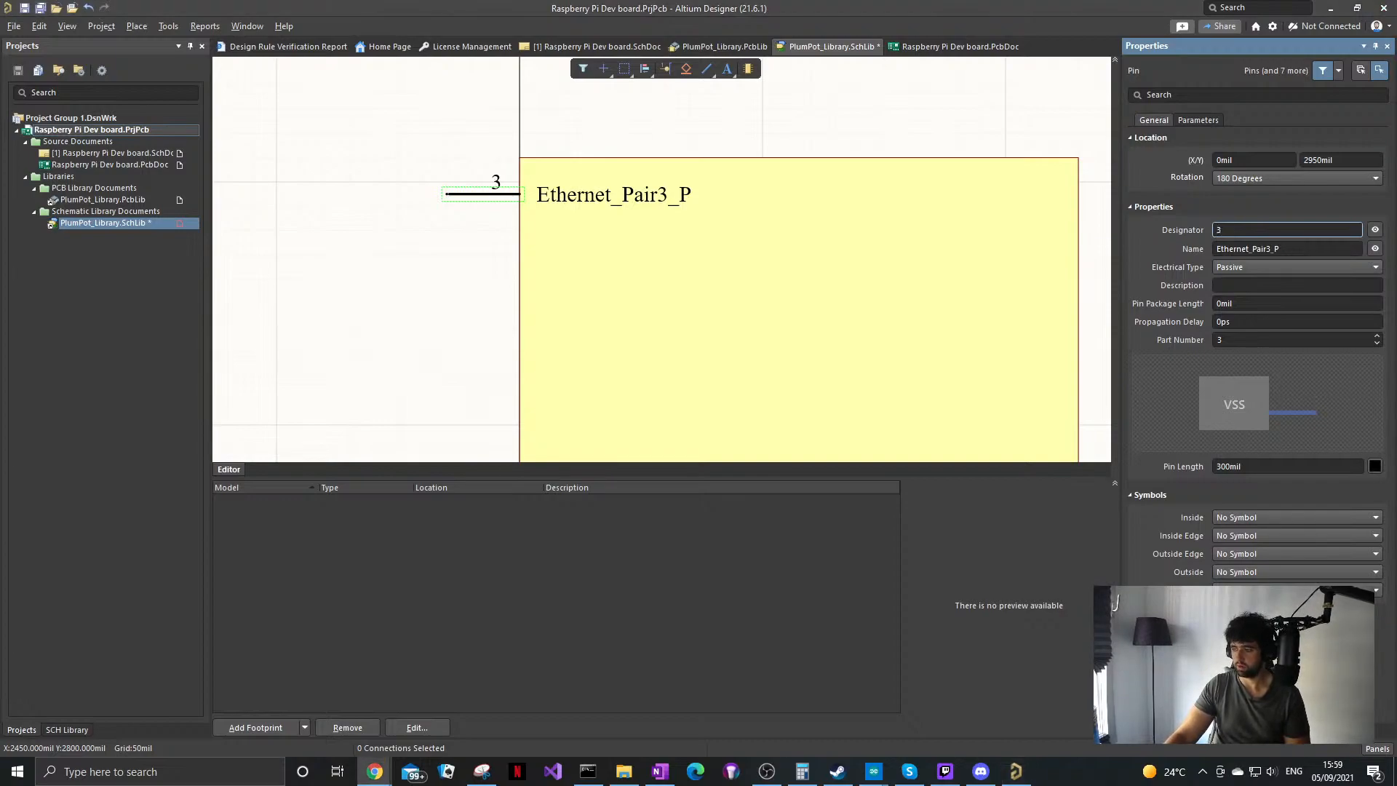
shift+drag(484, 195, 446, 237)
click(1238, 236)
text(5)
key(alt+Tab)
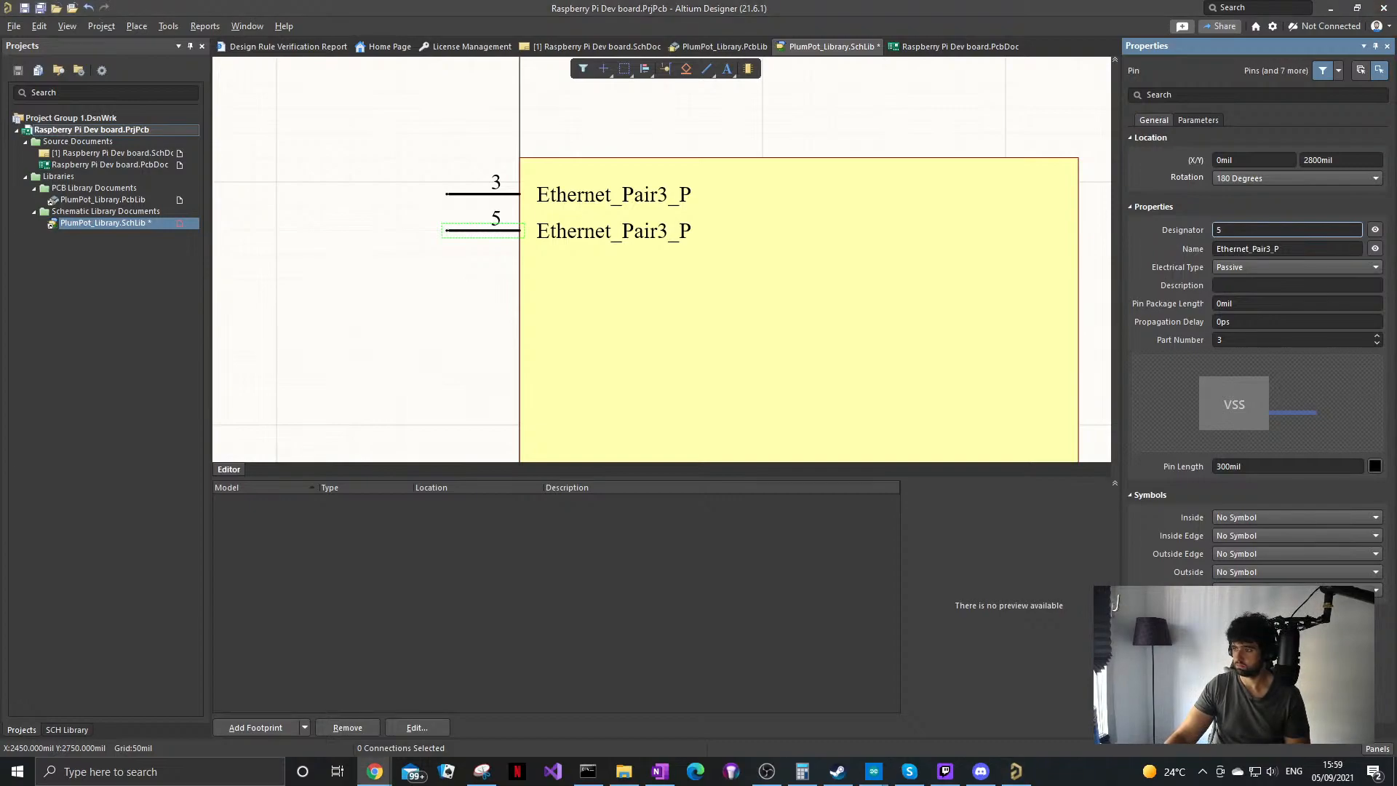
click(512, 227)
click(440, 254)
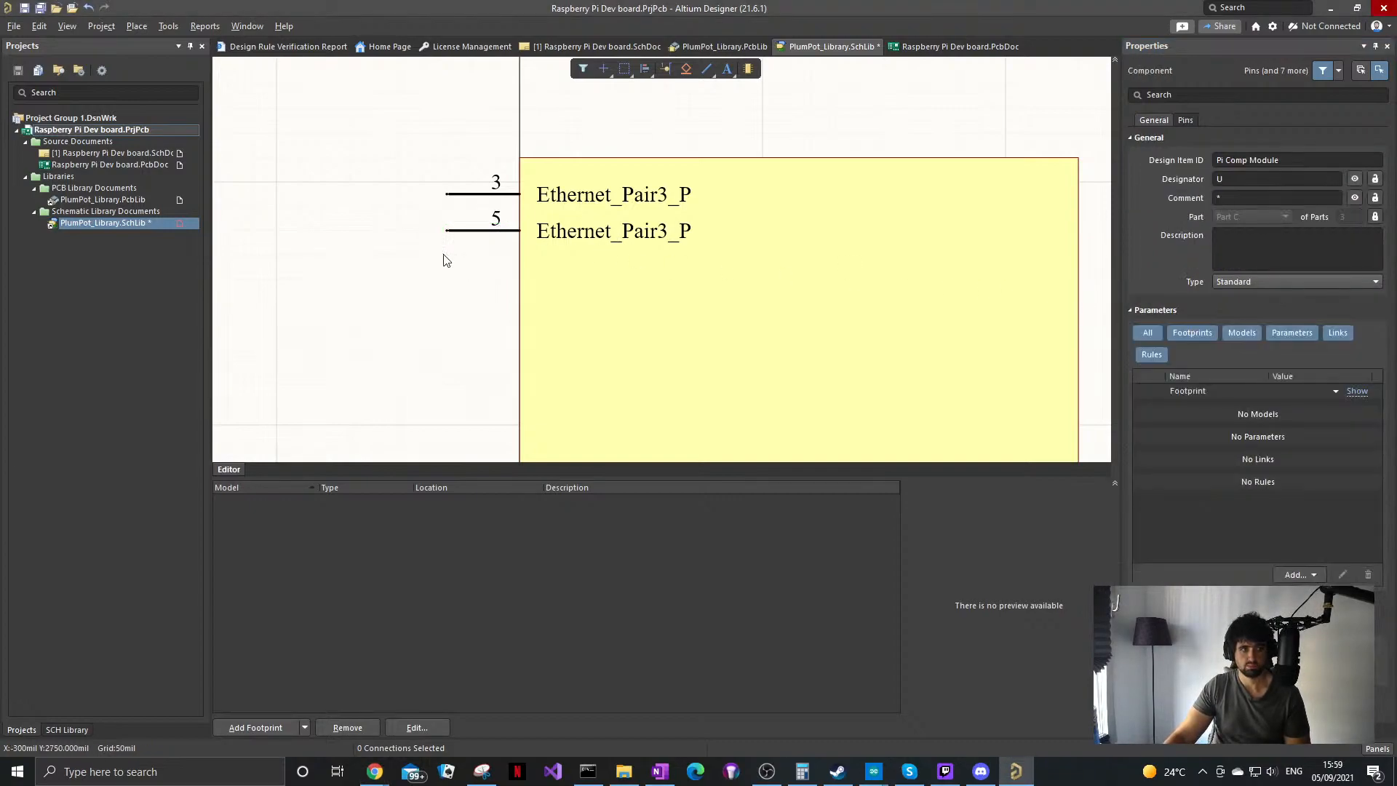
Step: Rename pin 5 as Ethernet_Pair3_N
click(472, 231)
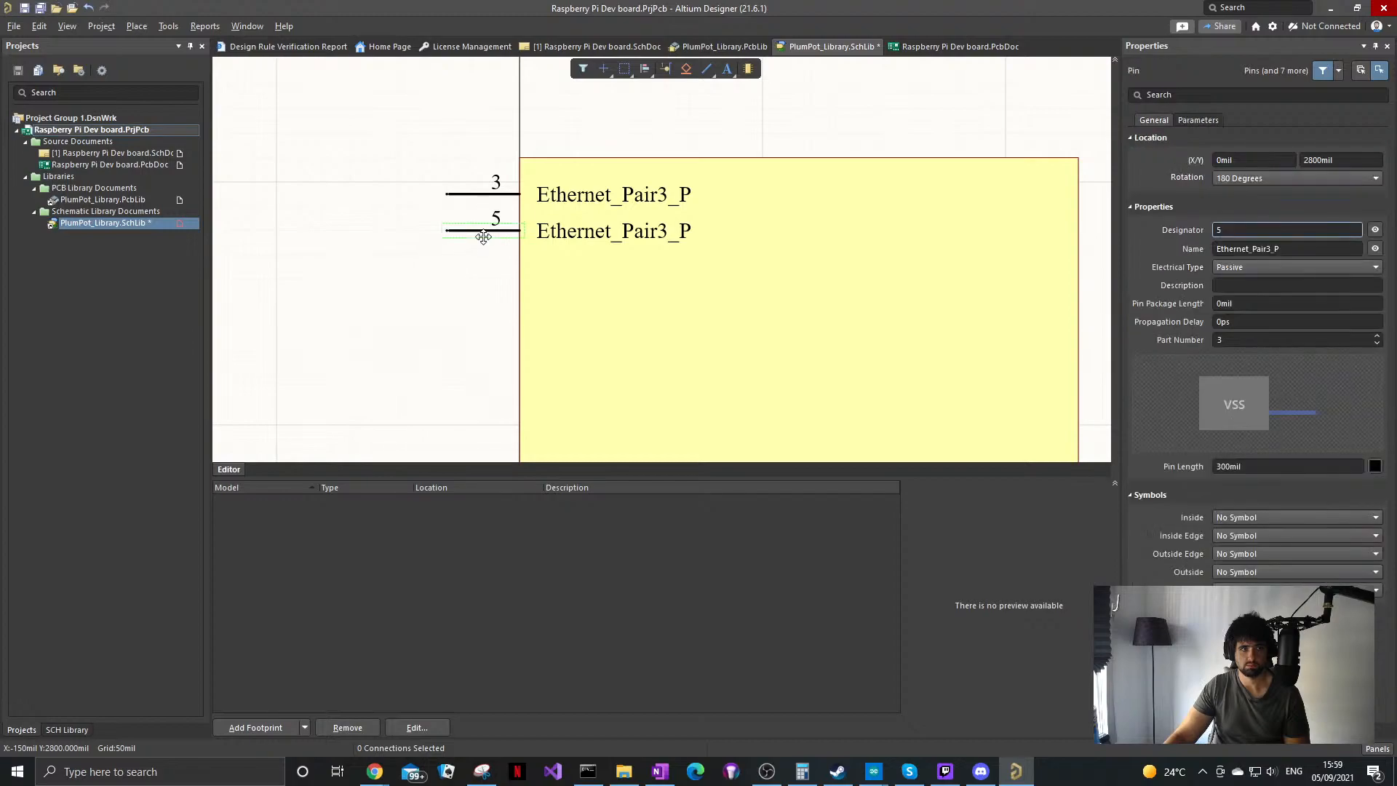
click(1290, 249)
key(BackSpace)
text(N)
key(Return)
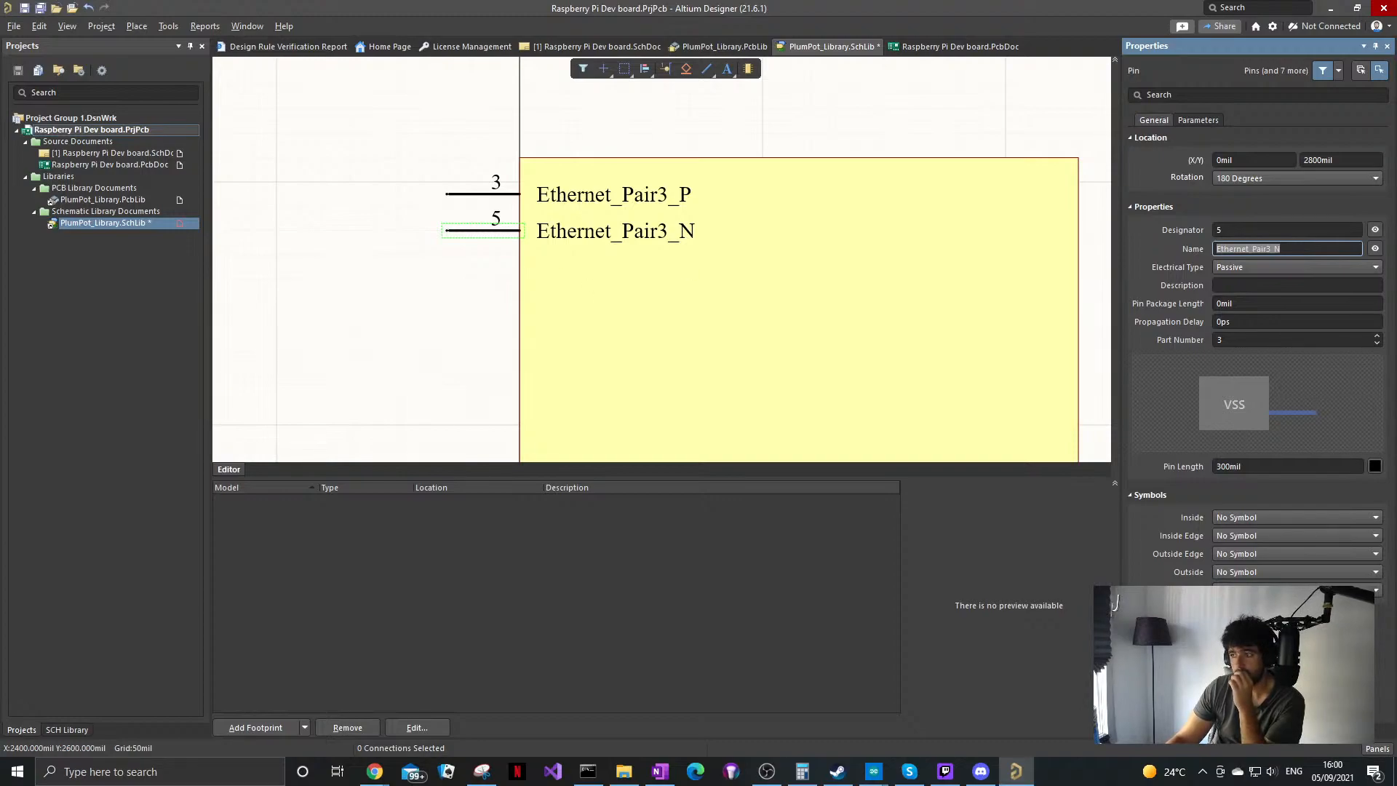
Step: Copy pin 3 to Y 2650 mil below pin 5 and name the copy Ethernet_Pair1_P
click(466, 195)
key(ctrl+c)
key(ctrl+v)
click(446, 267)
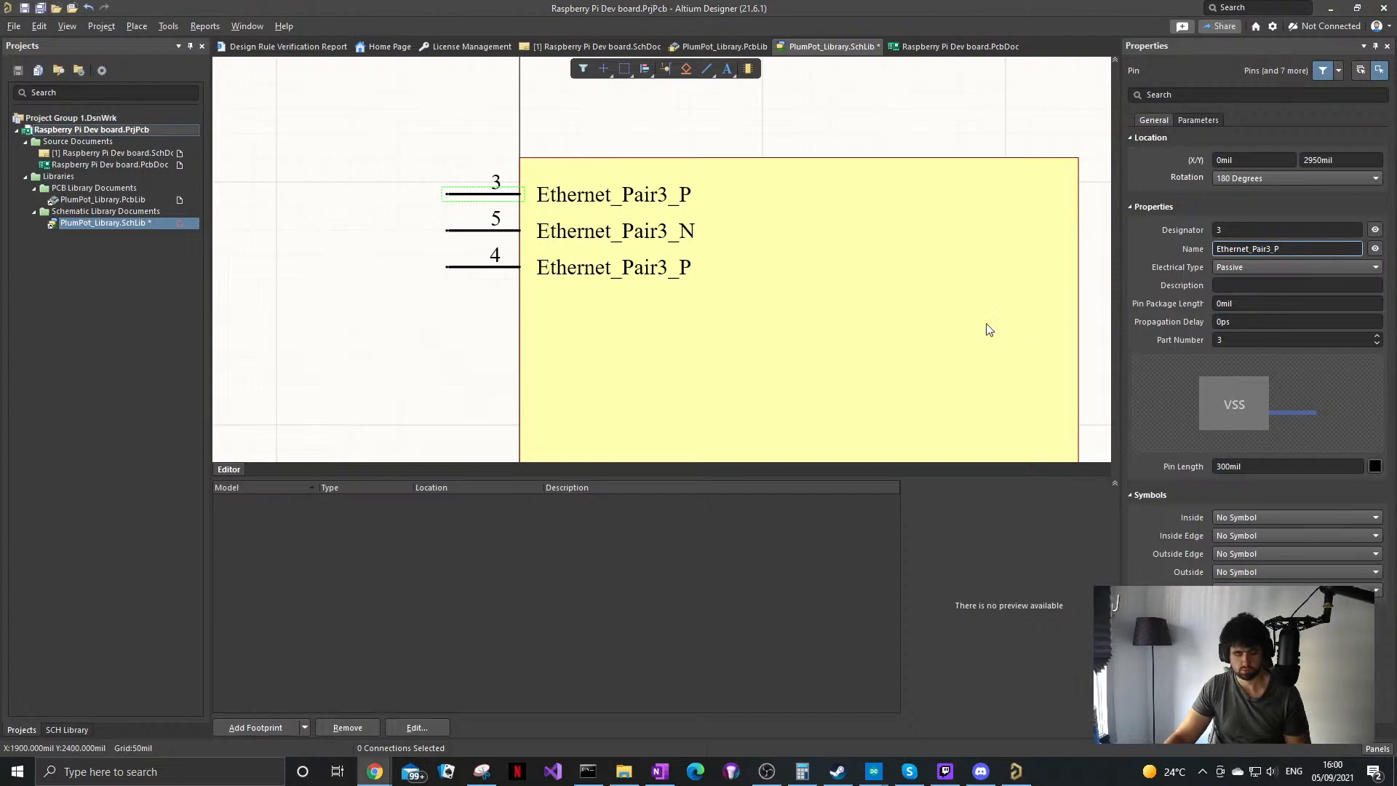
click(487, 266)
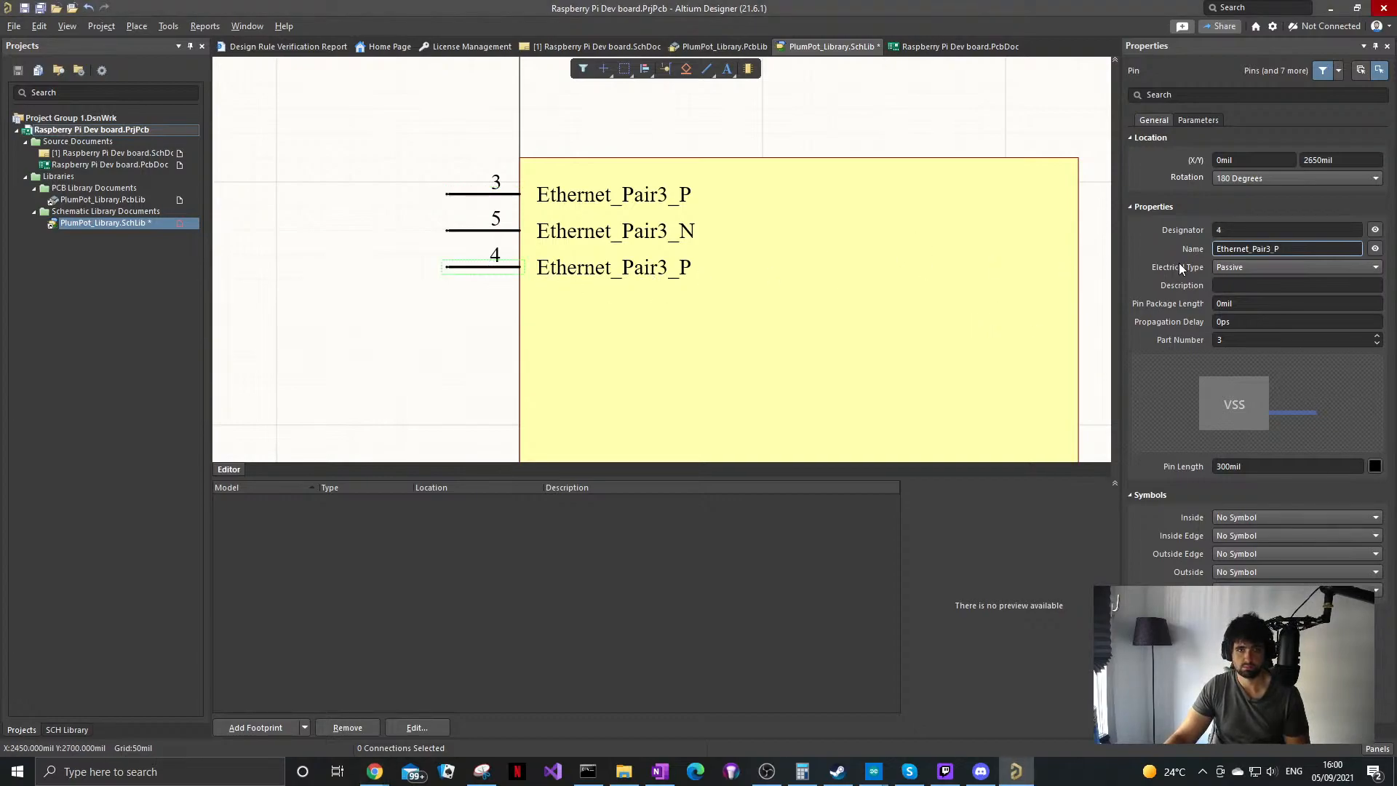
double_click(1273, 249)
key(ctrl+v)
click(452, 304)
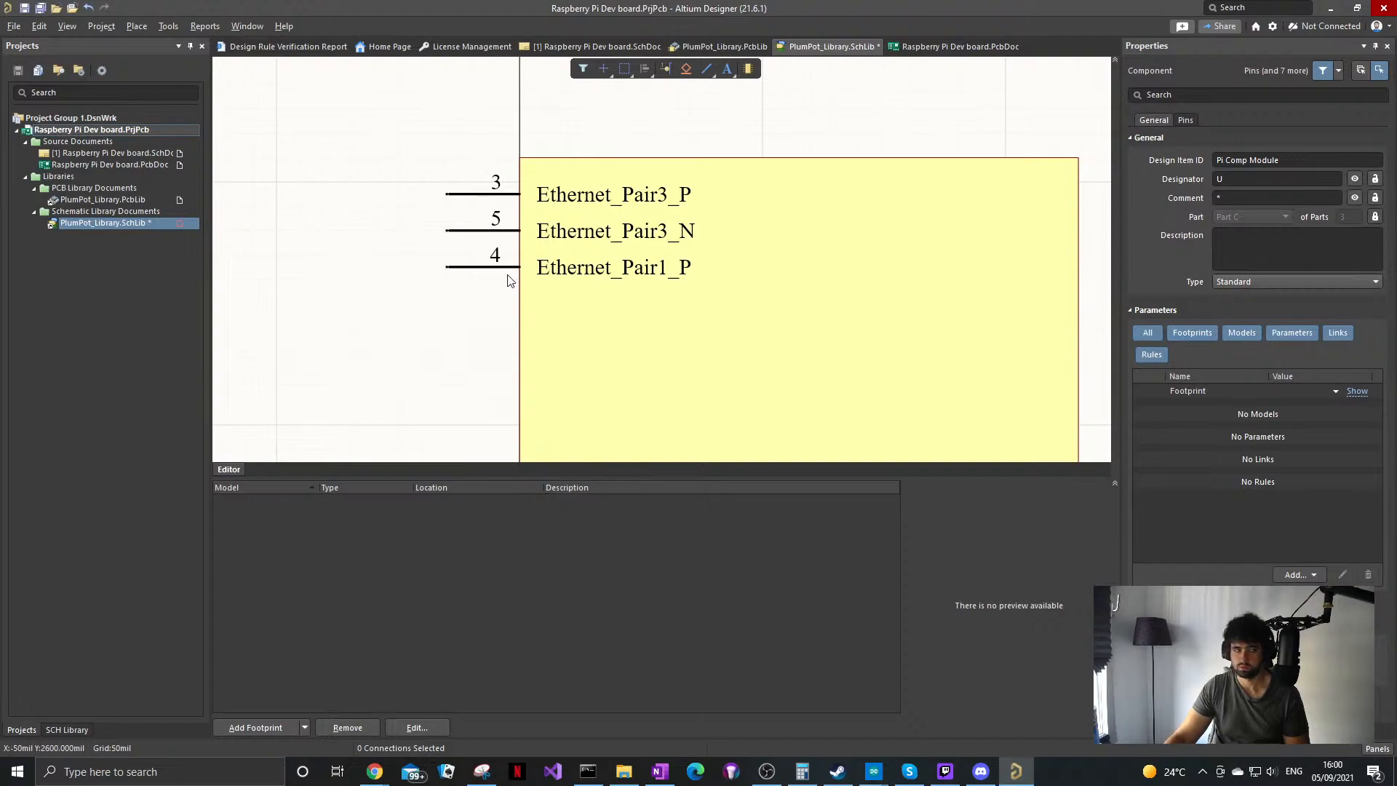
Step: Duplicate the Ethernet_Pair3_N pin to Y 2500 mil below pin 4 and name the copy Ethernet_Pair1_N
shift+drag(466, 240, 455, 310)
click(456, 302)
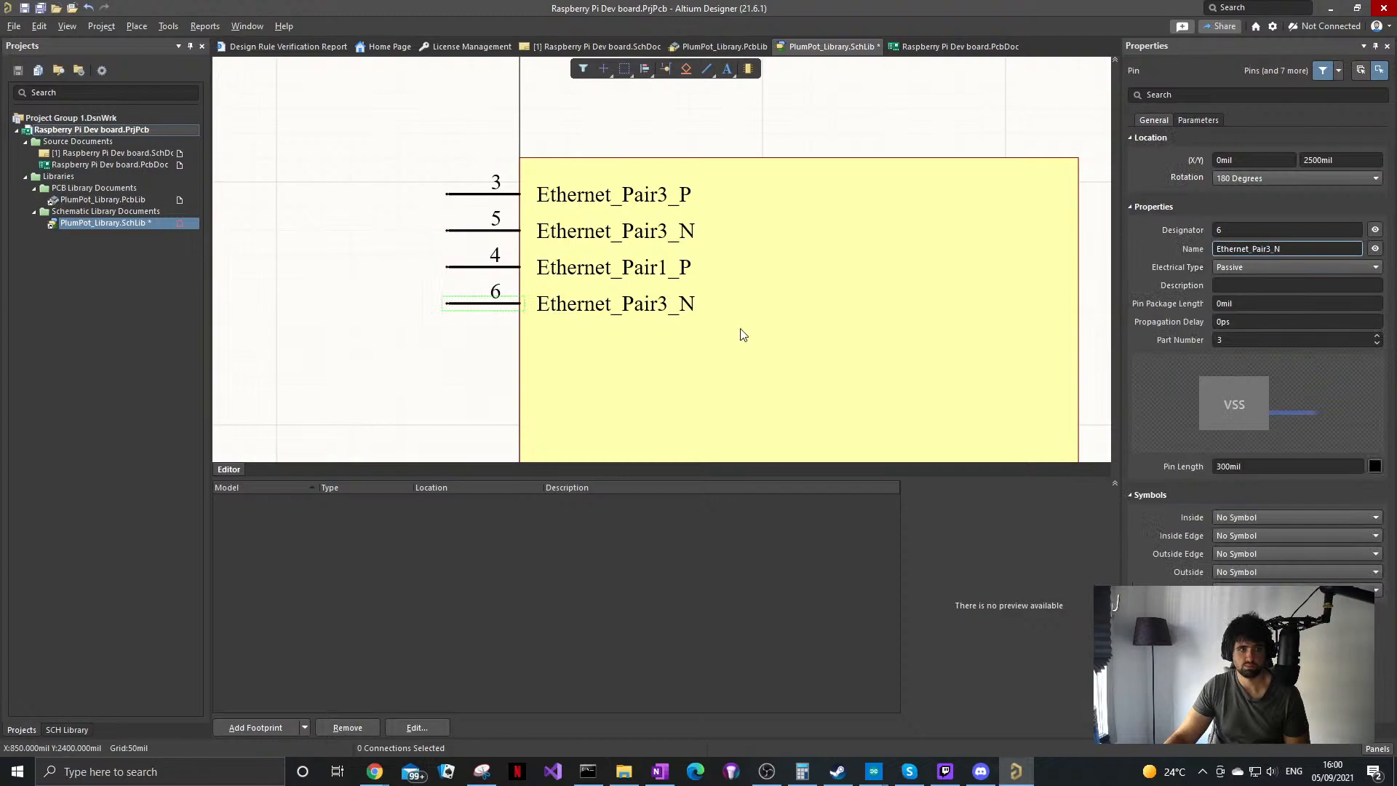
key(alt+Tab)
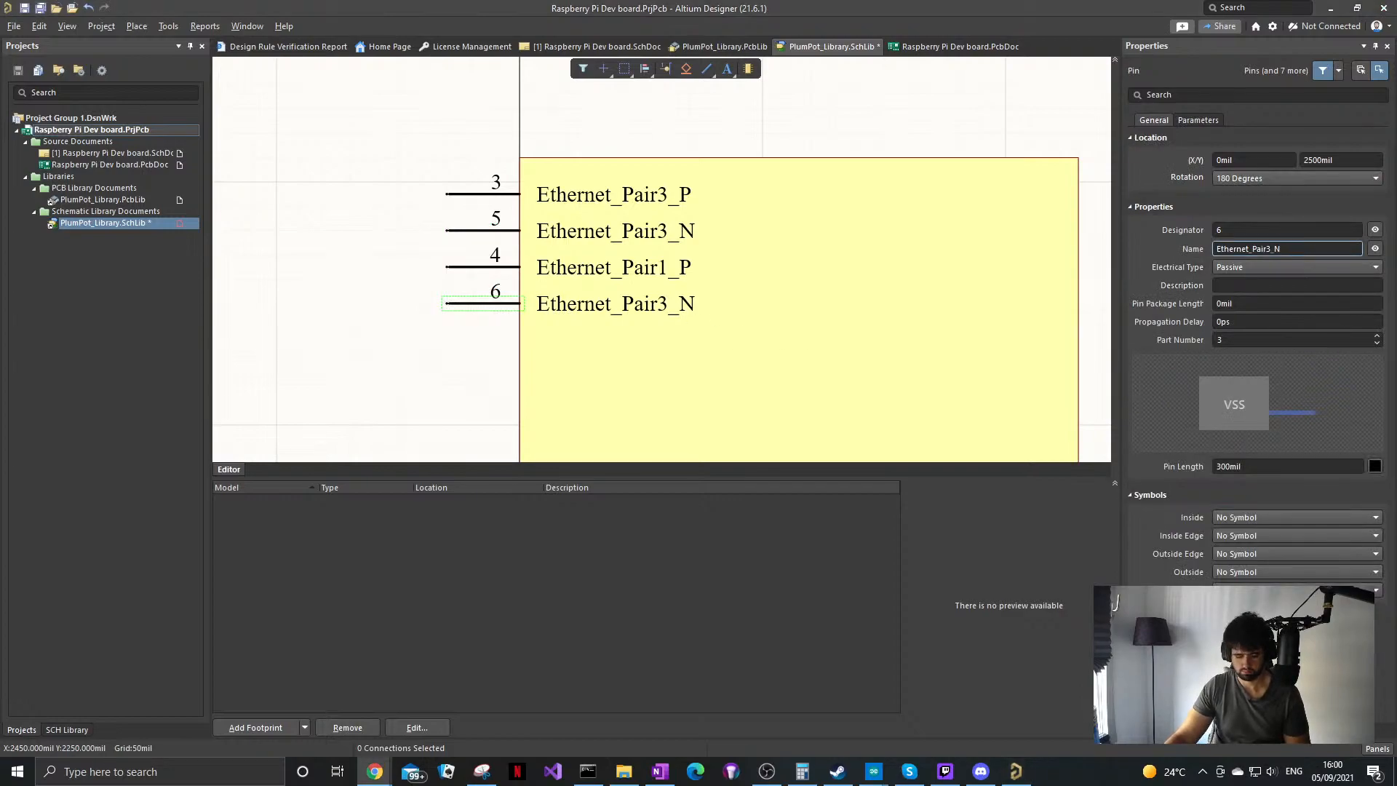
key(alt+Tab)
click(478, 309)
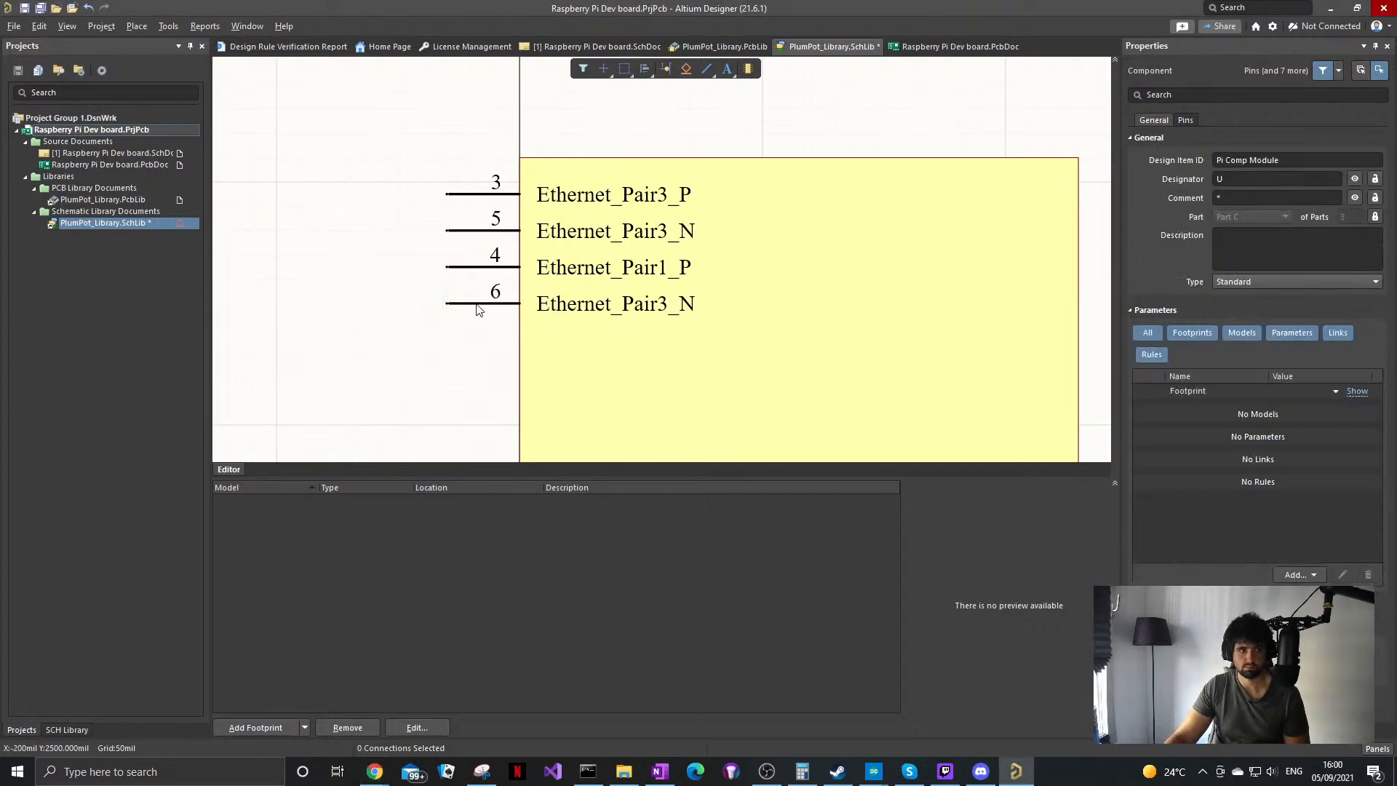
click(477, 306)
click(1262, 249)
click(1262, 249)
double_click(1262, 249)
key(ctrl+v)
click(449, 362)
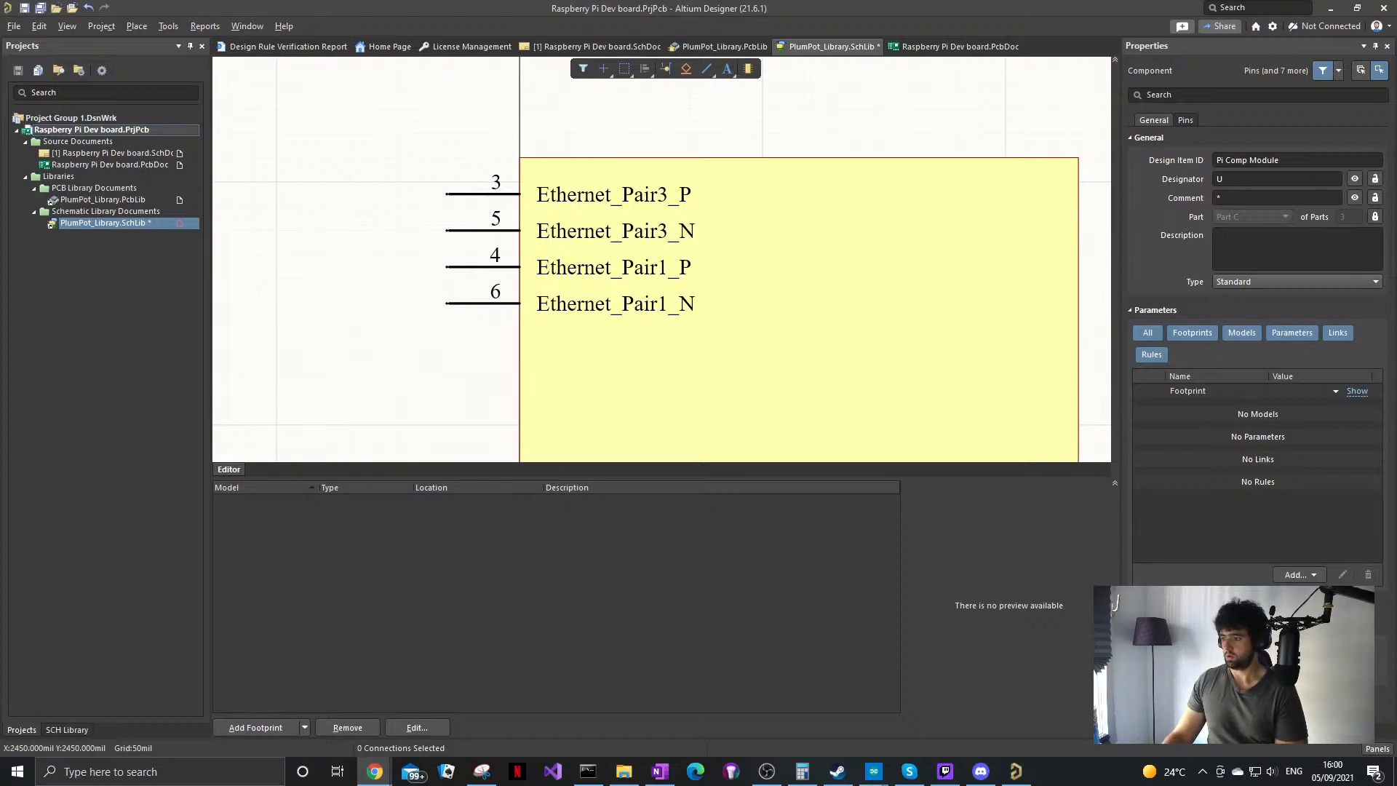
Step: Place a new pin on the body edge below pin 6 at Y 2350 mil and set its designator to 9
key(p)
key(p)
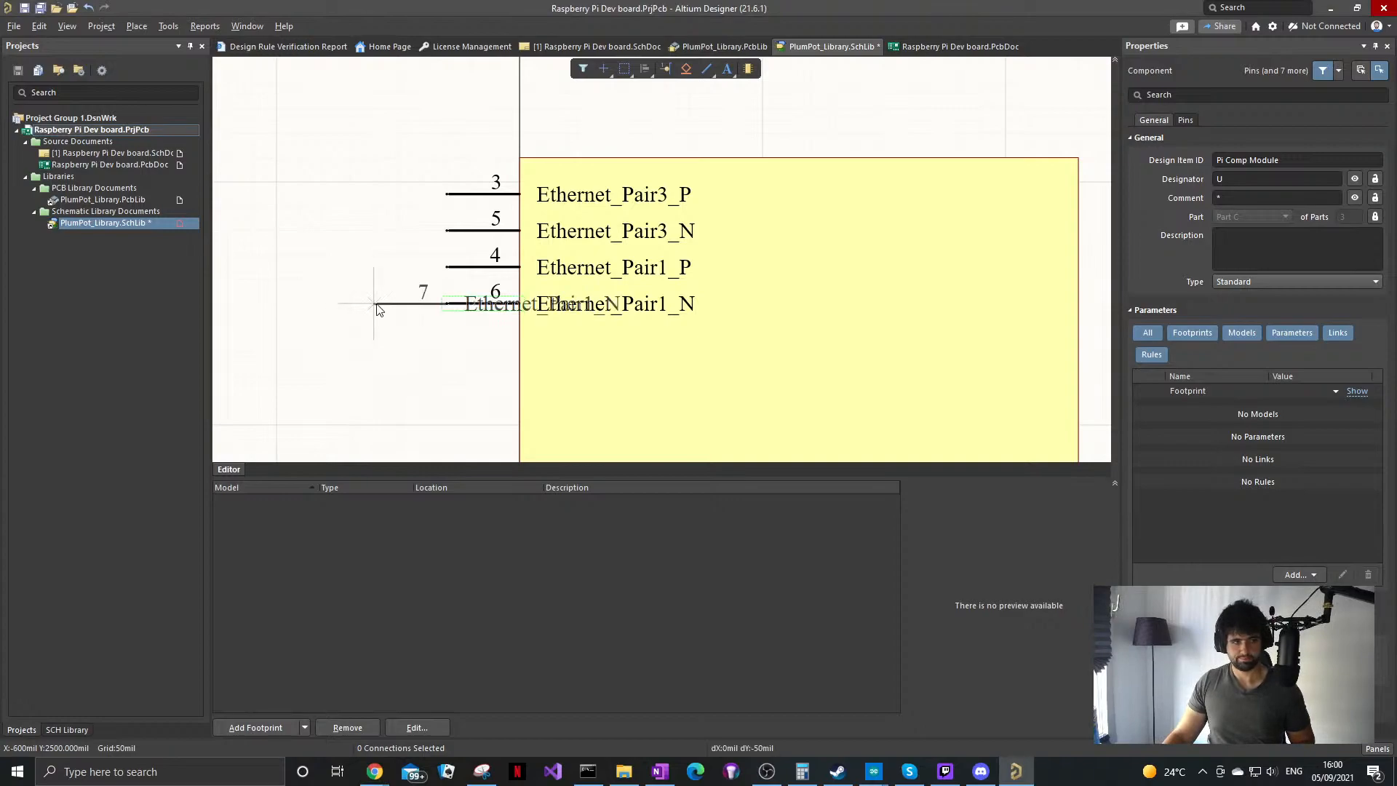
click(447, 340)
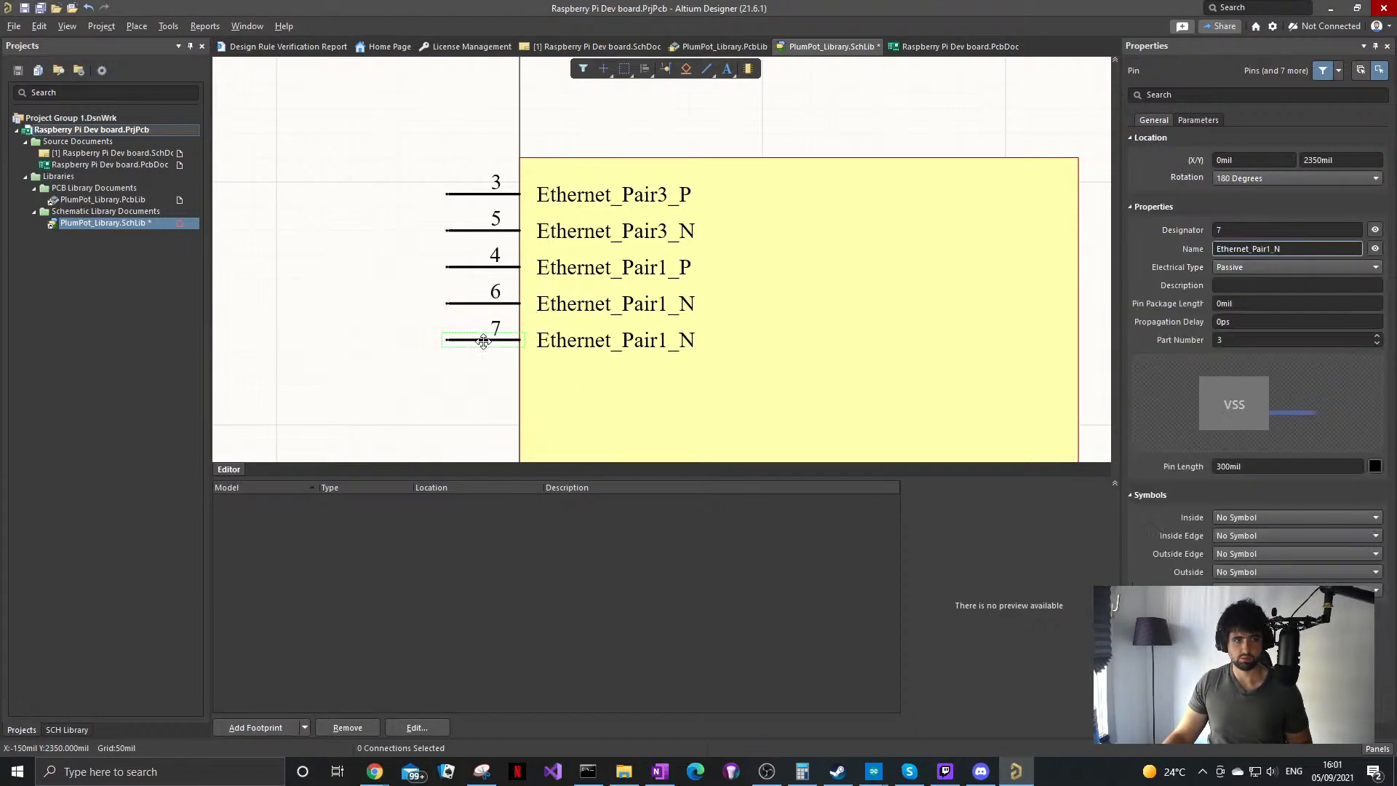
click(1247, 231)
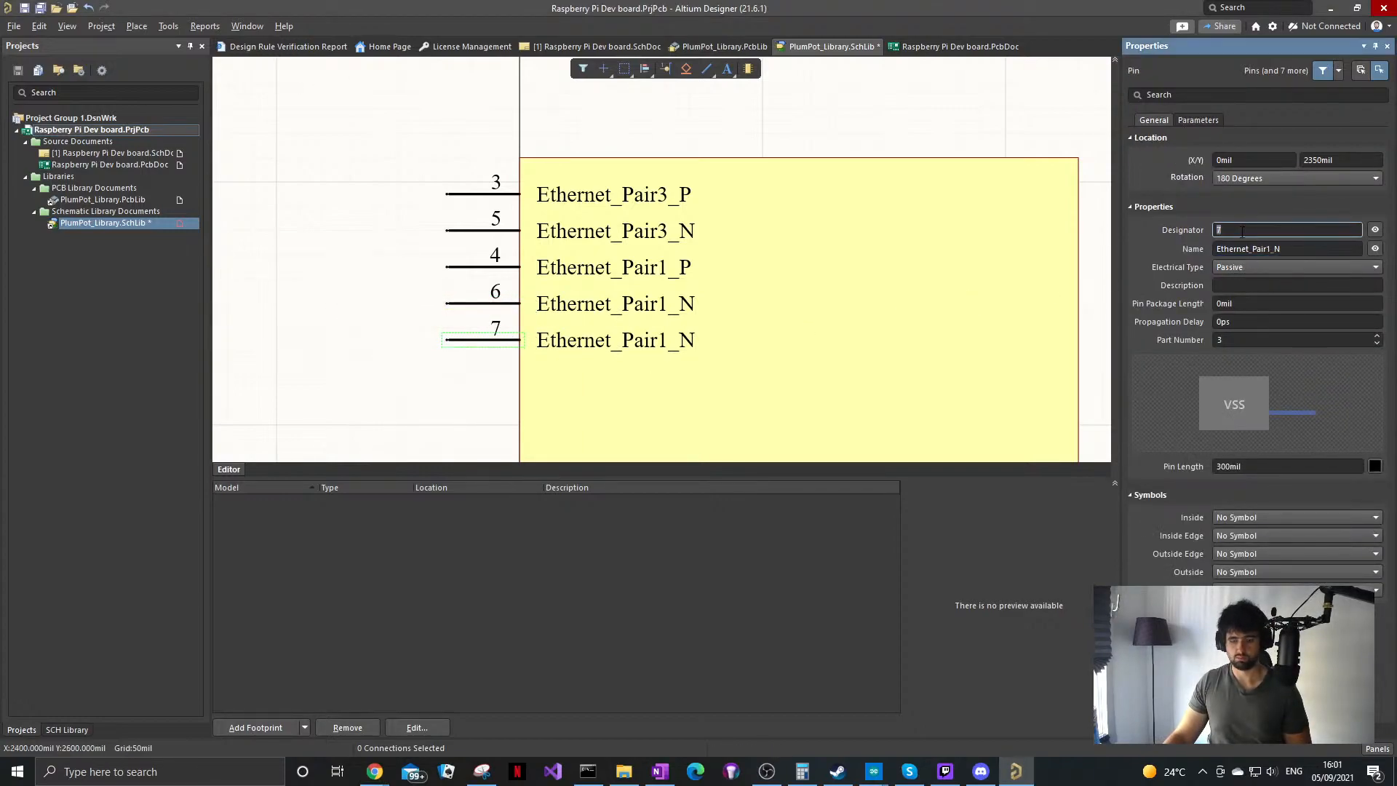
text(9)
click(406, 249)
click(406, 254)
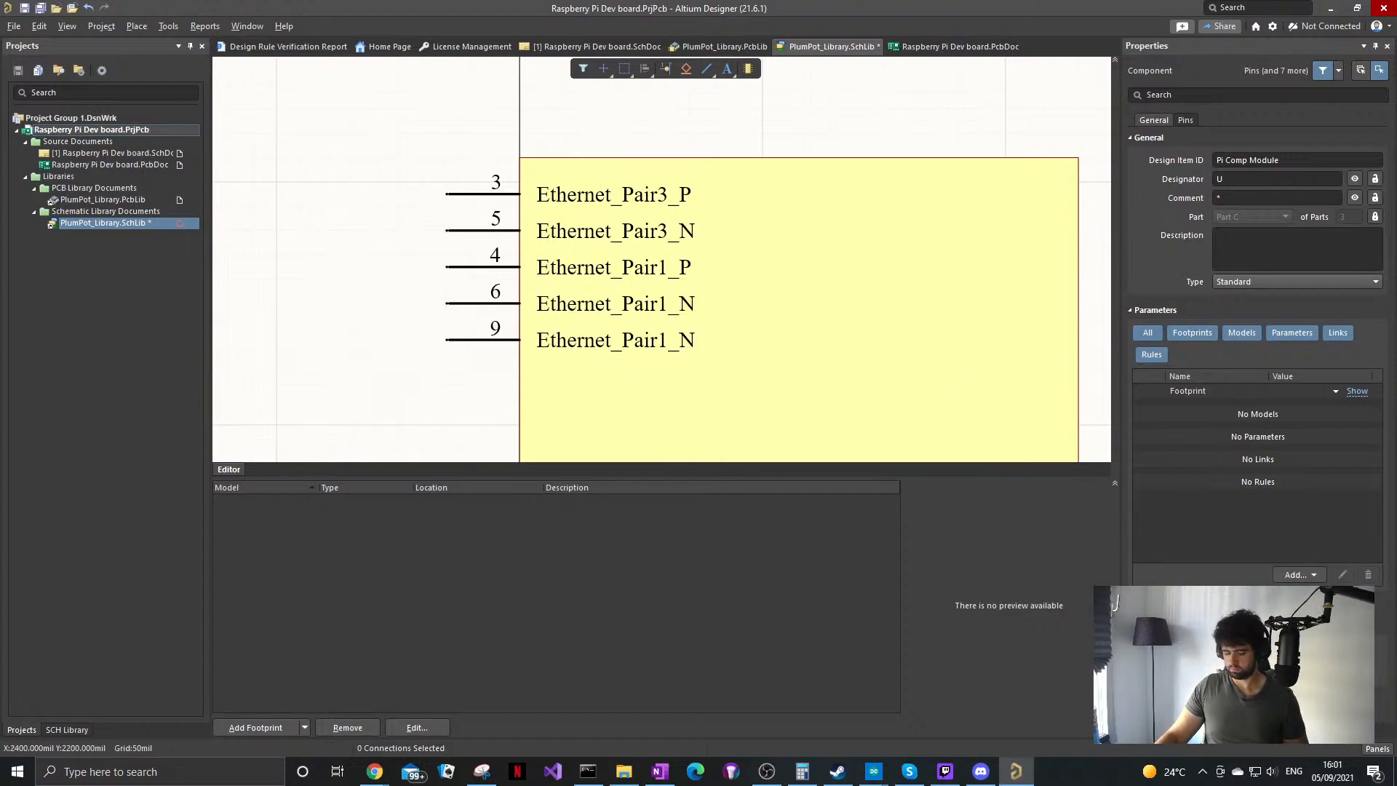
Step: Rename pin 9 as Ethernet_Pair2_N
click(482, 340)
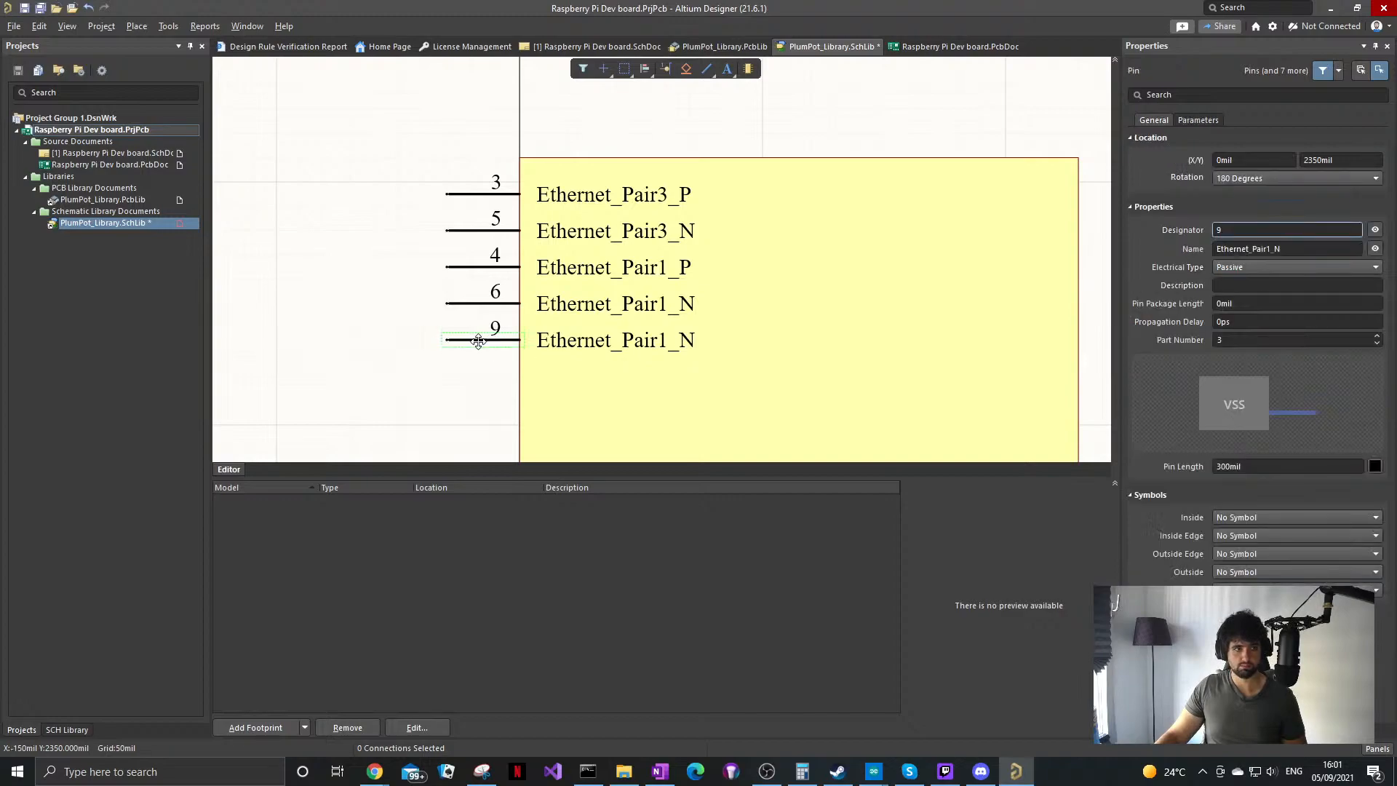
click(1230, 249)
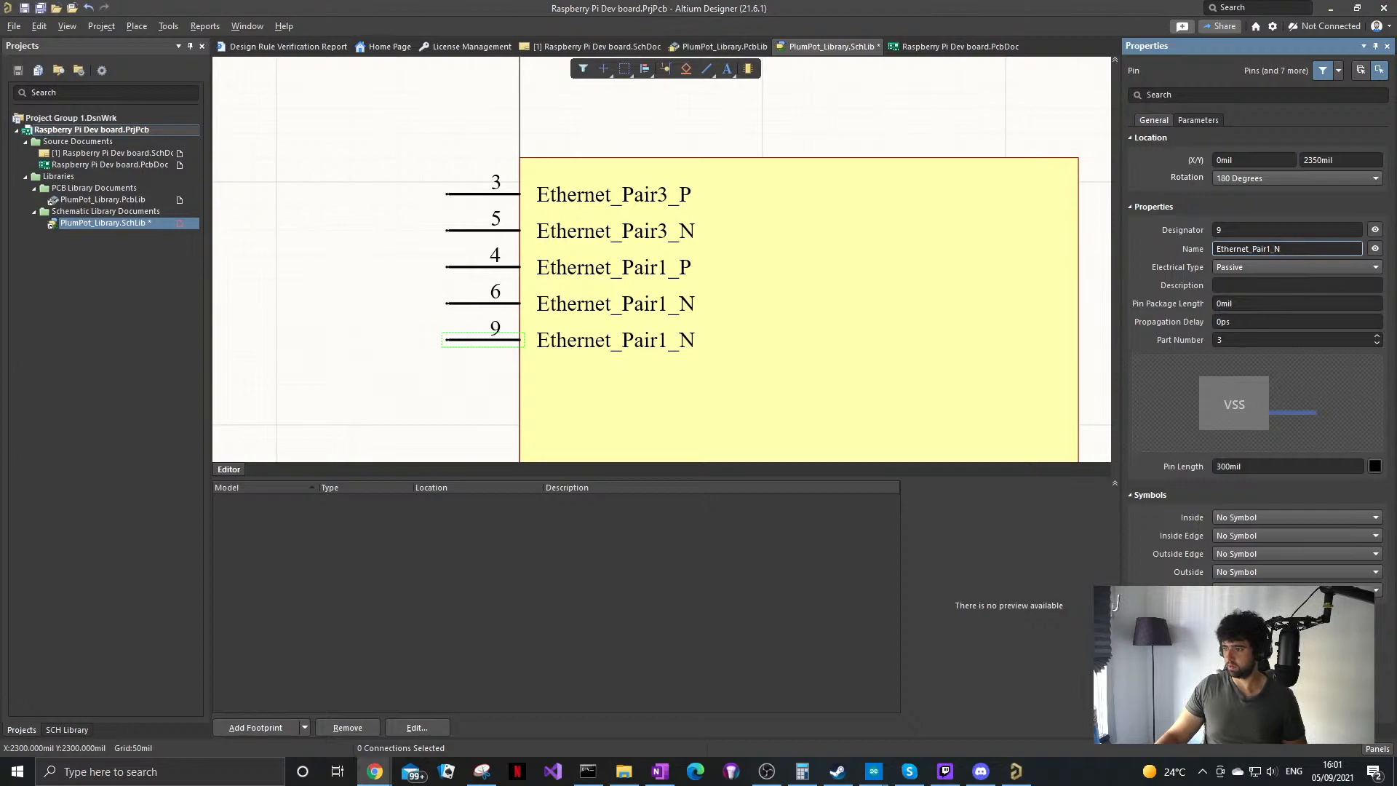
drag(1281, 249, 1206, 248)
key(ctrl+v)
click(333, 382)
Step: Duplicate pin 9 just below at Y 2200 mil and set the copy's designator to 11
shift+drag(487, 339, 447, 377)
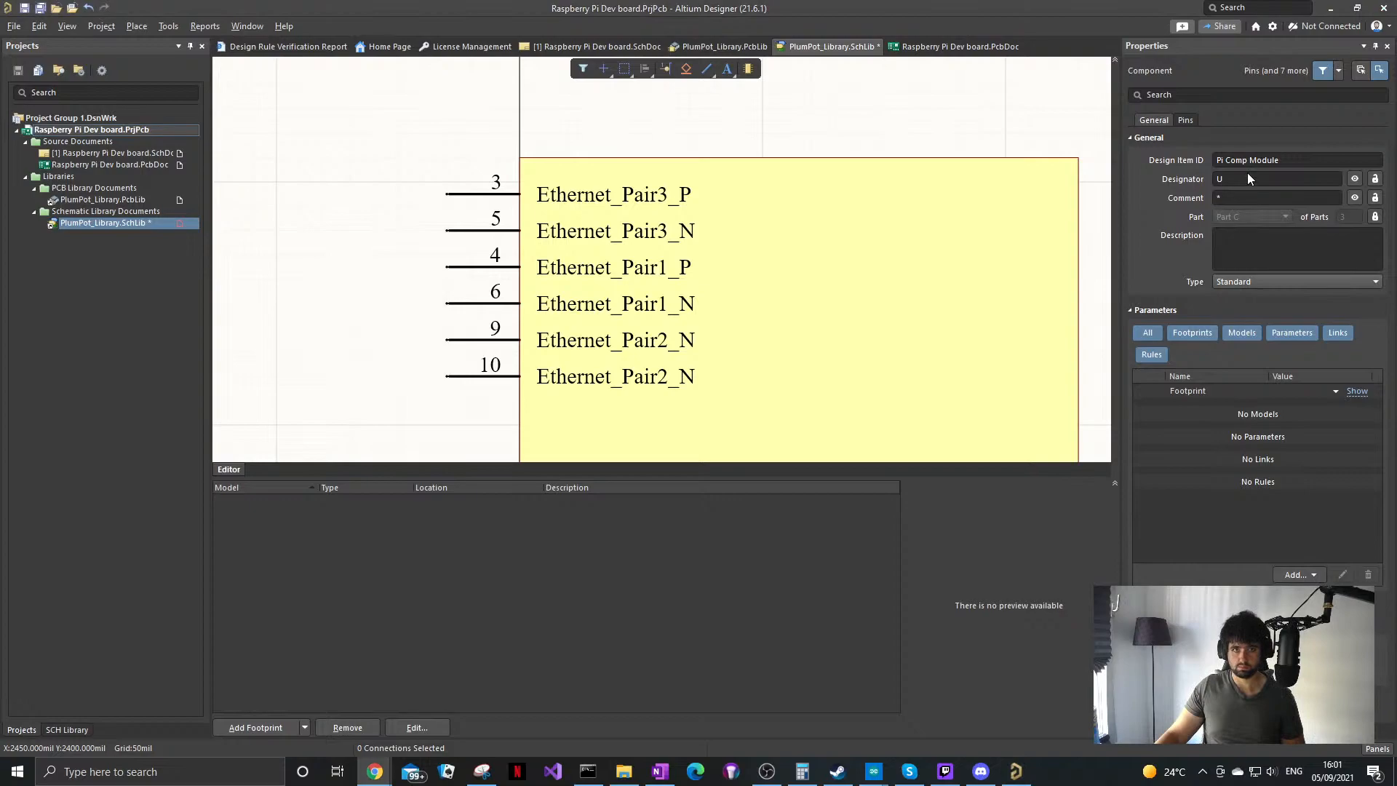
click(479, 372)
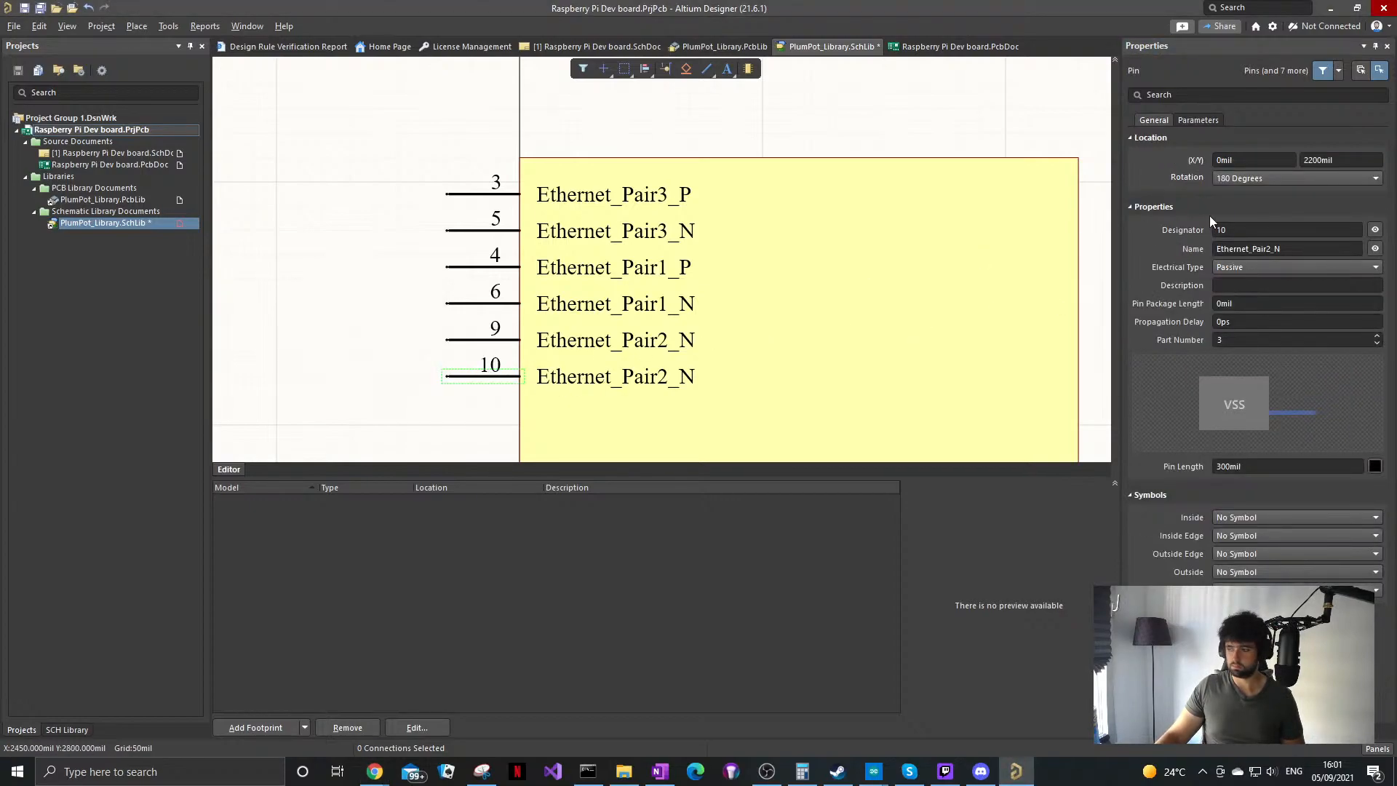
click(1239, 229)
text(11)
key(Return)
click(480, 381)
click(487, 378)
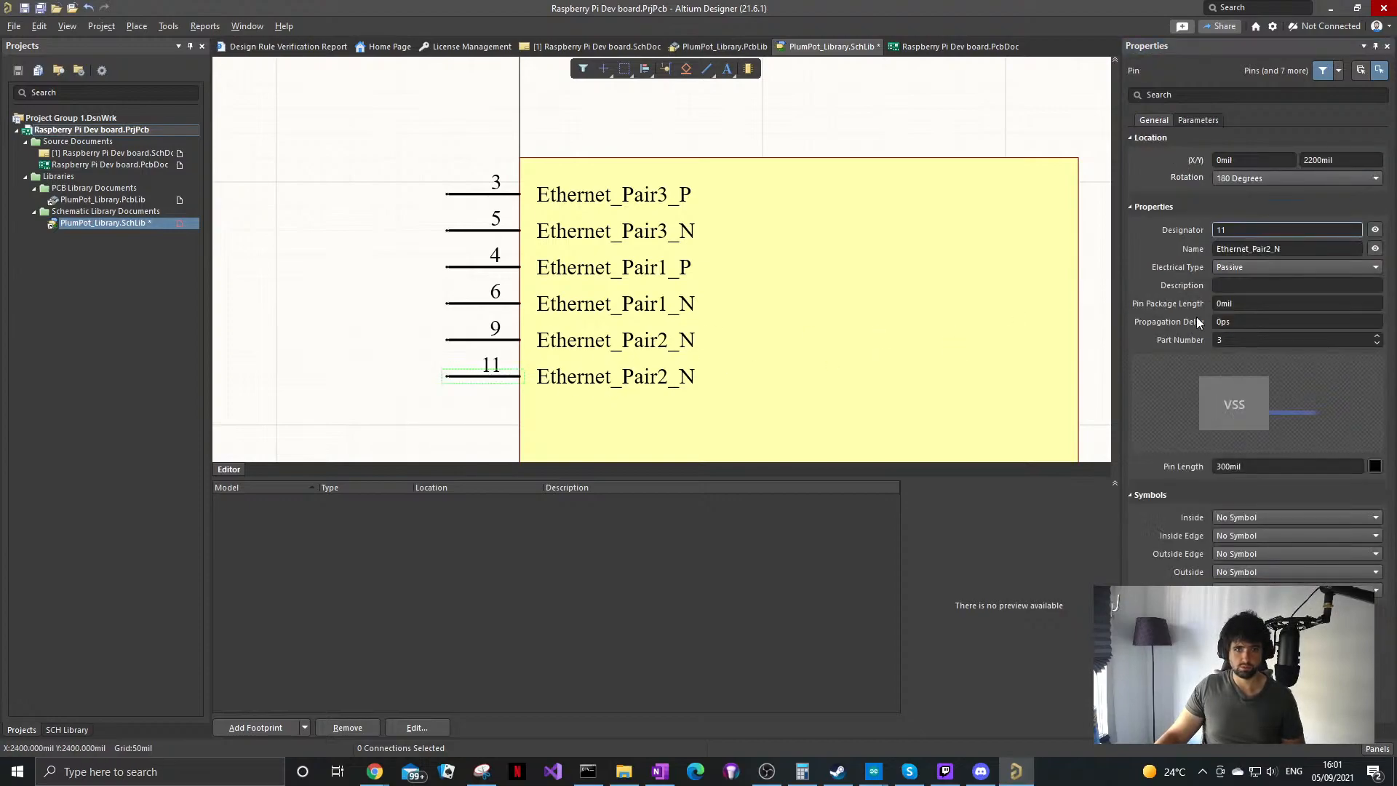
Step: Rename pin 11 as Ethernet_Pair2_P
click(1290, 248)
key(BackSpace)
text(P)
click(396, 304)
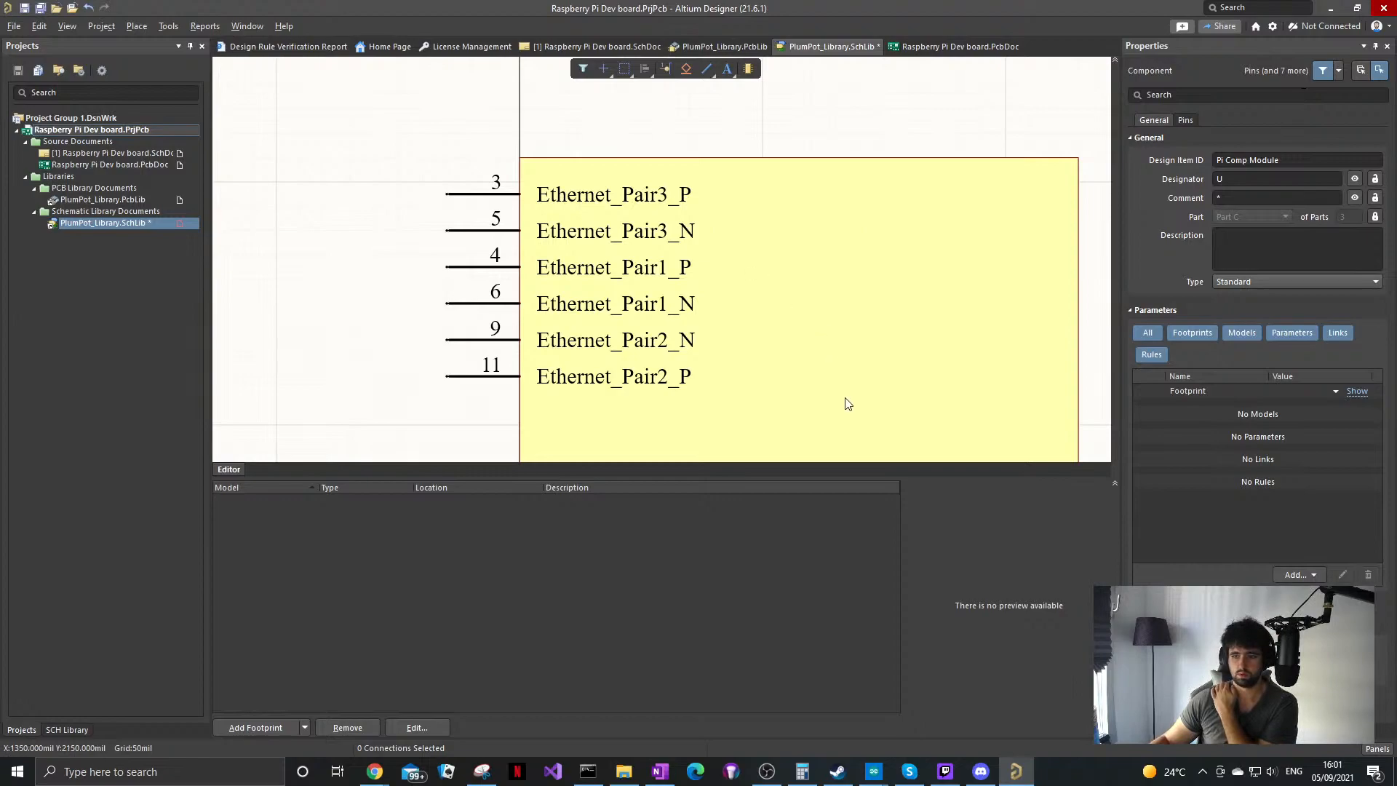
Step: Duplicate pin 11 just below at Y 2050 mil and name the copy Ethernet_Pair0_P
click(483, 376)
scroll(484, 377, down, 1)
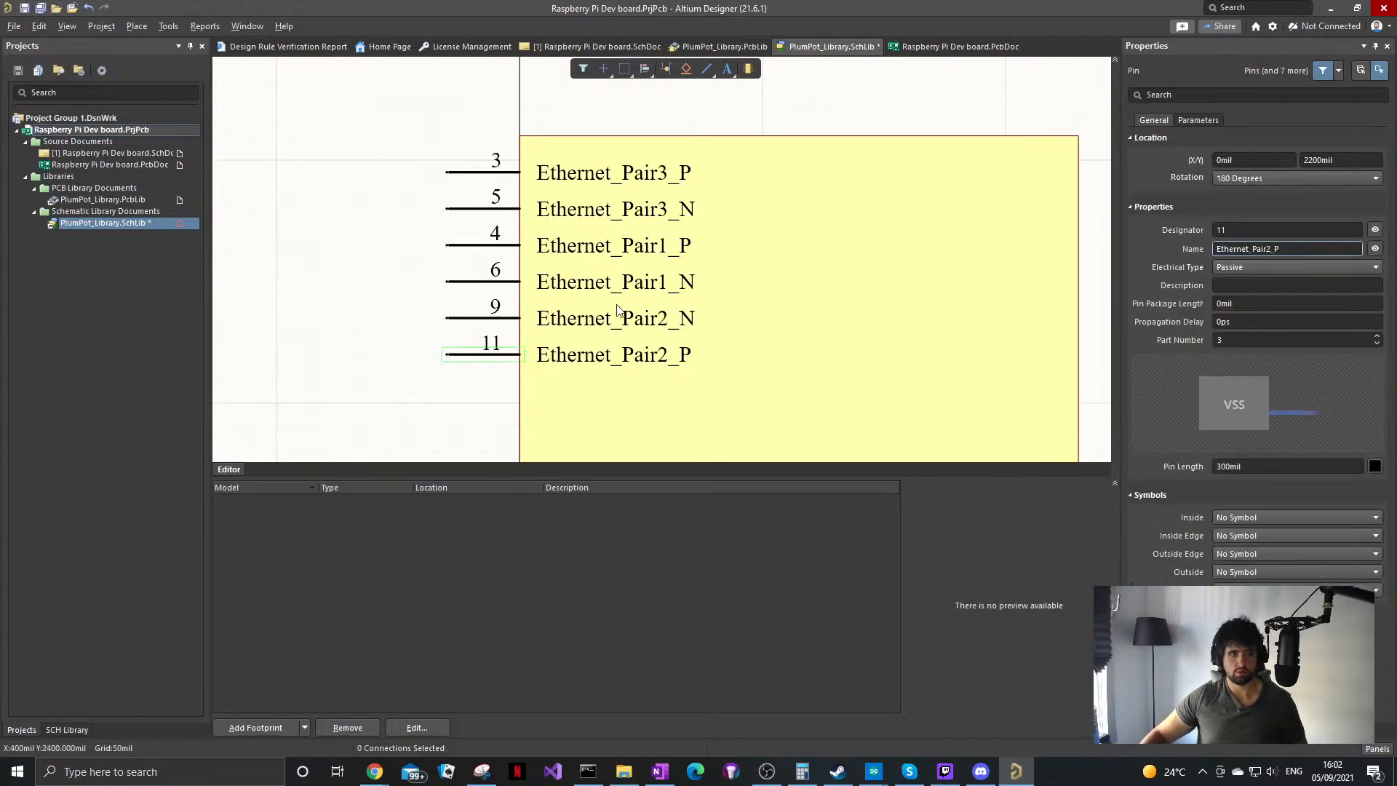
shift+drag(466, 353, 442, 394)
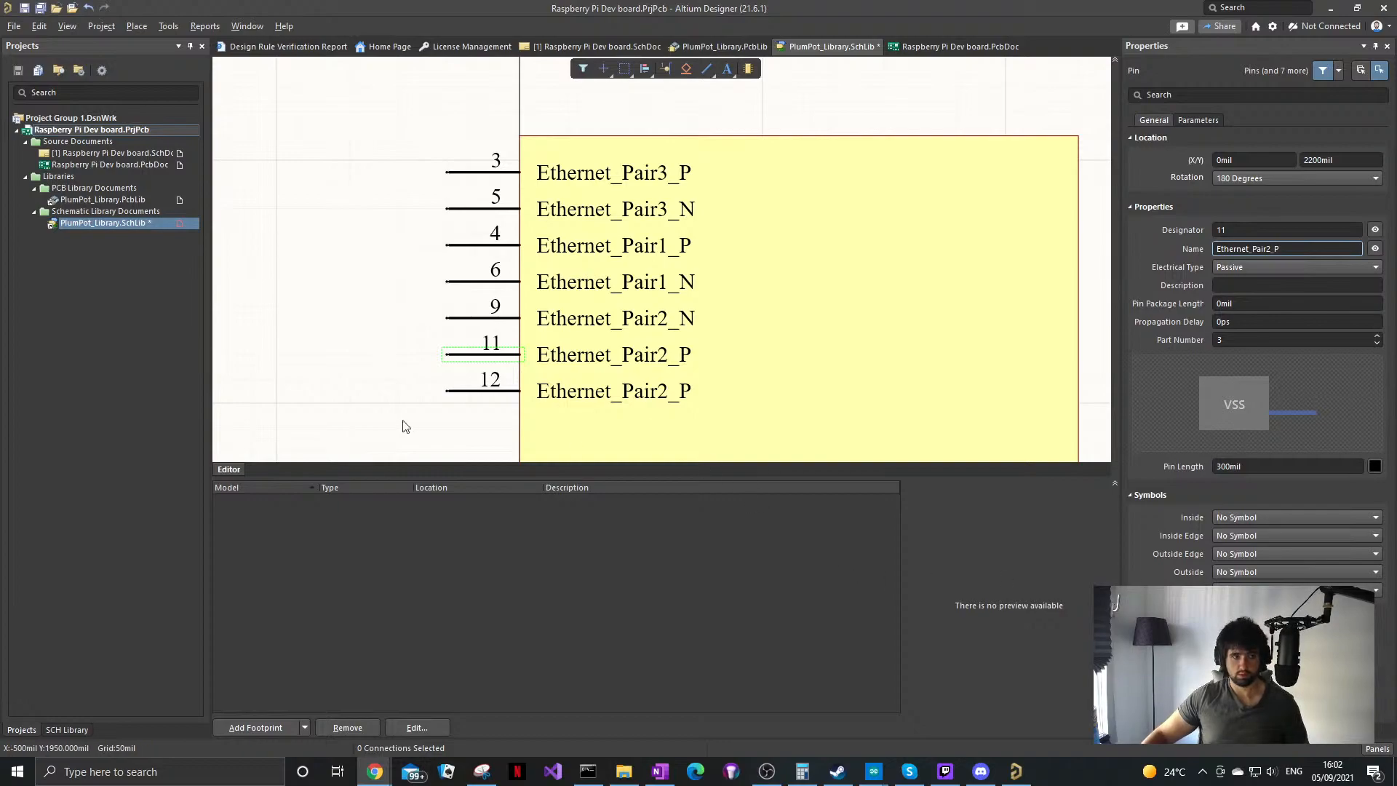
click(483, 390)
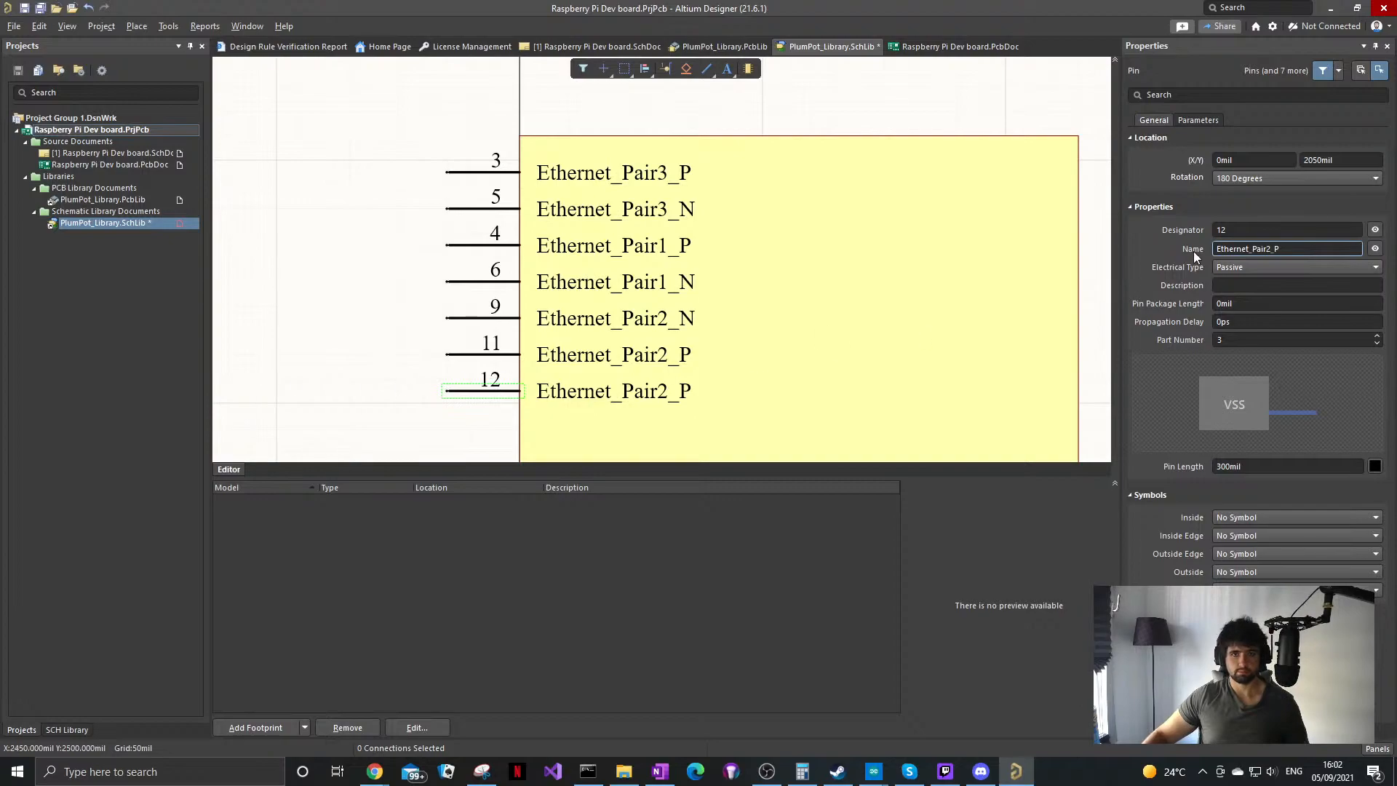
double_click(1298, 249)
double_click(1299, 249)
text(Ethernet_Pair0_P)
click(430, 364)
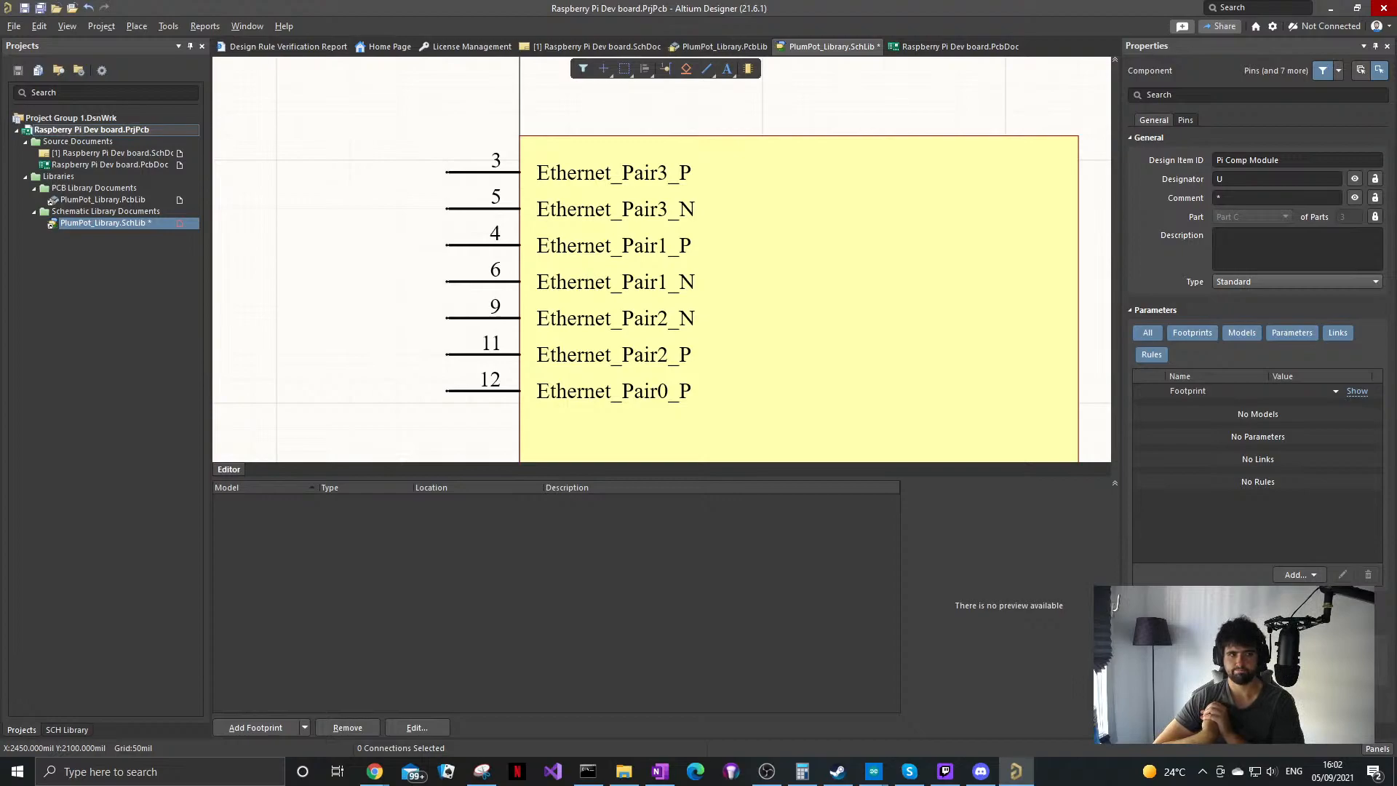
Step: Move pin 12 down to Y 1900 mil and duplicate the Ethernet_Pair2_N pin into the gap at Y 2050 mil
drag(463, 390, 449, 425)
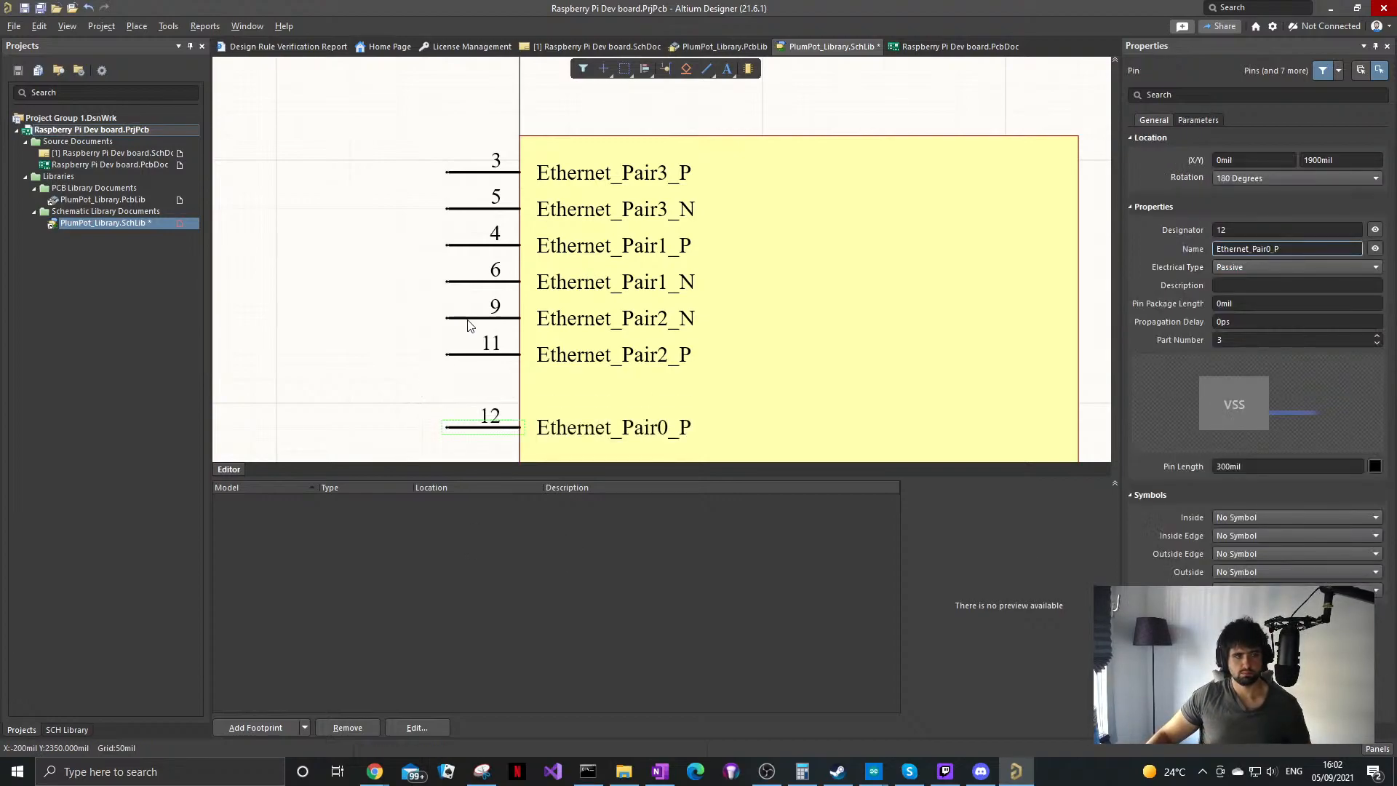
drag(467, 324, 499, 401)
click(491, 391)
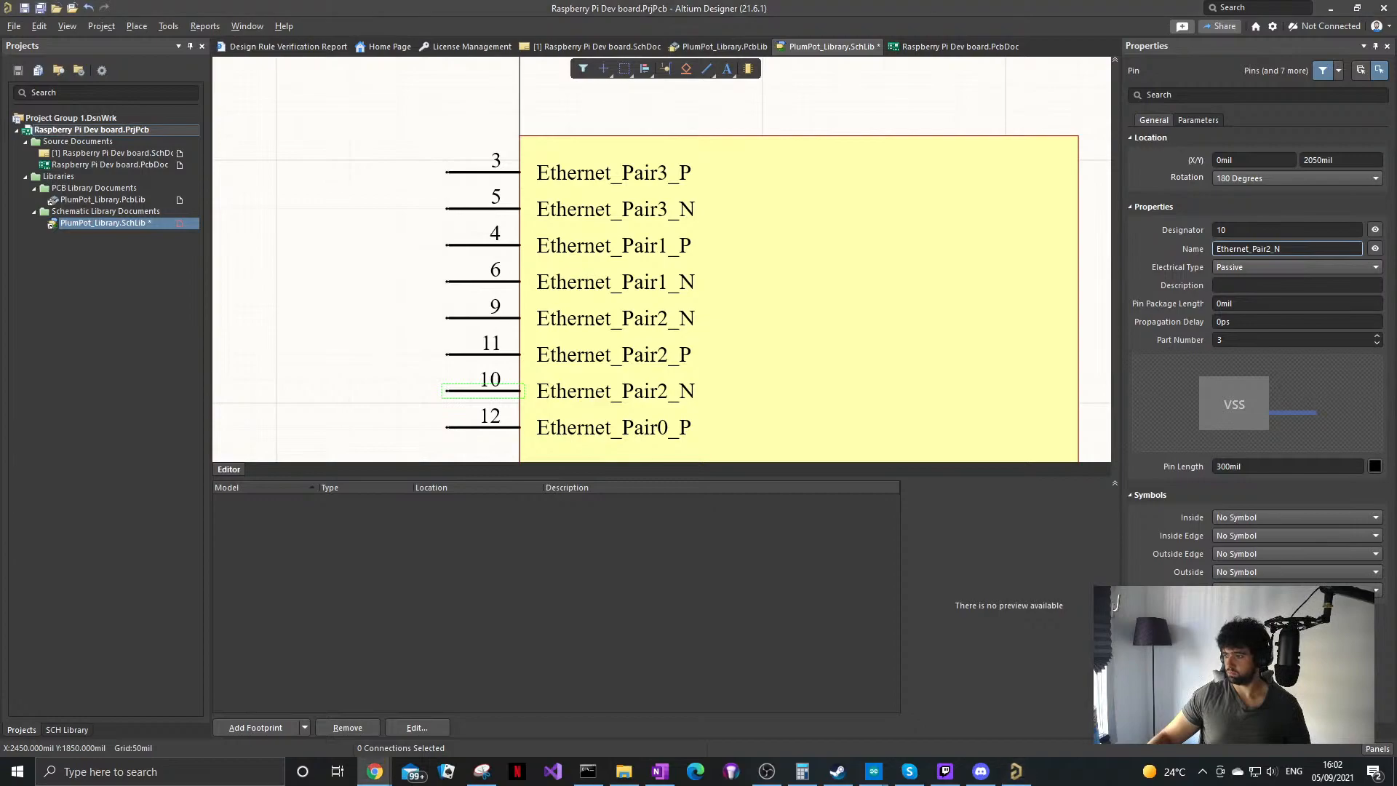
click(490, 401)
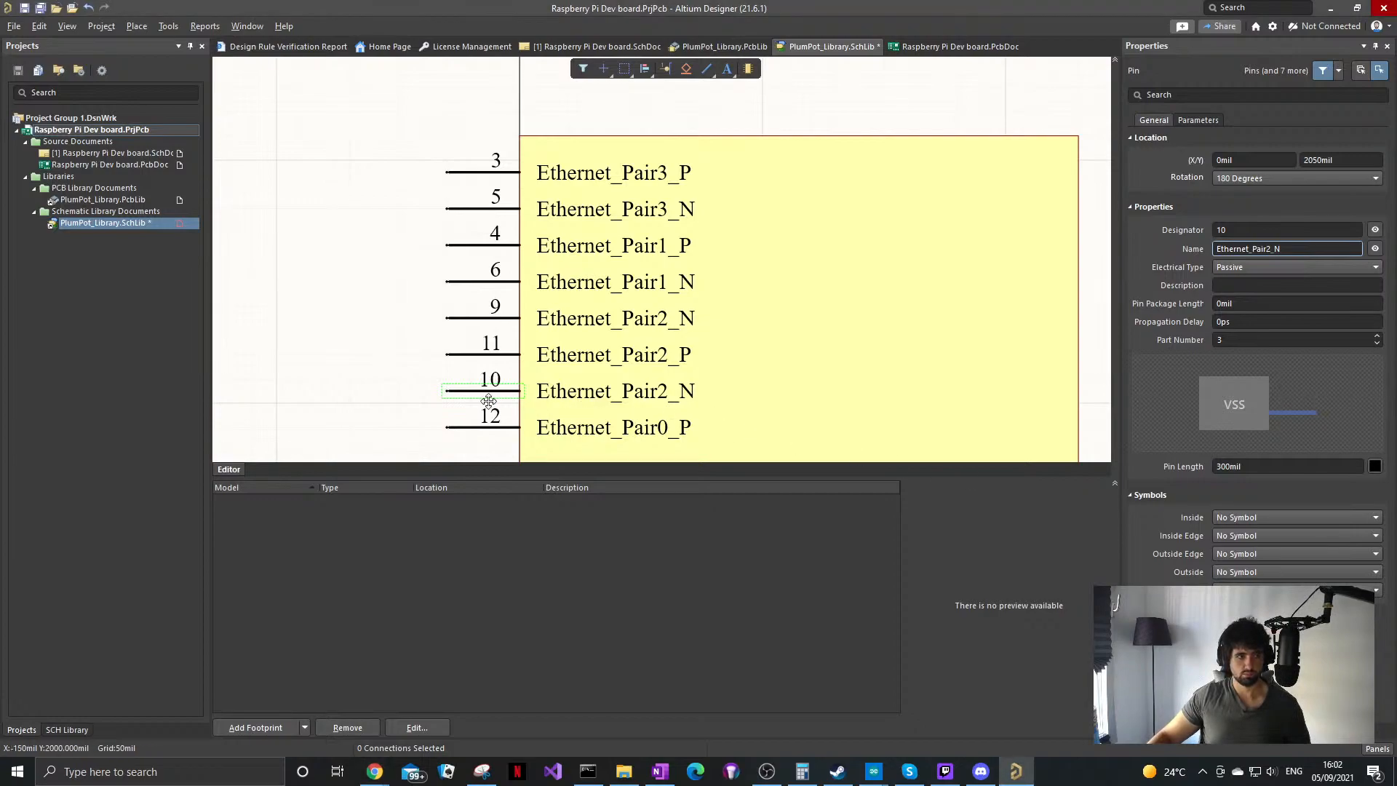
Step: Rename pin 10 as Ethernet_Pair0_N
click(1270, 249)
click(1271, 248)
key(BackSpace)
text(0)
click(366, 281)
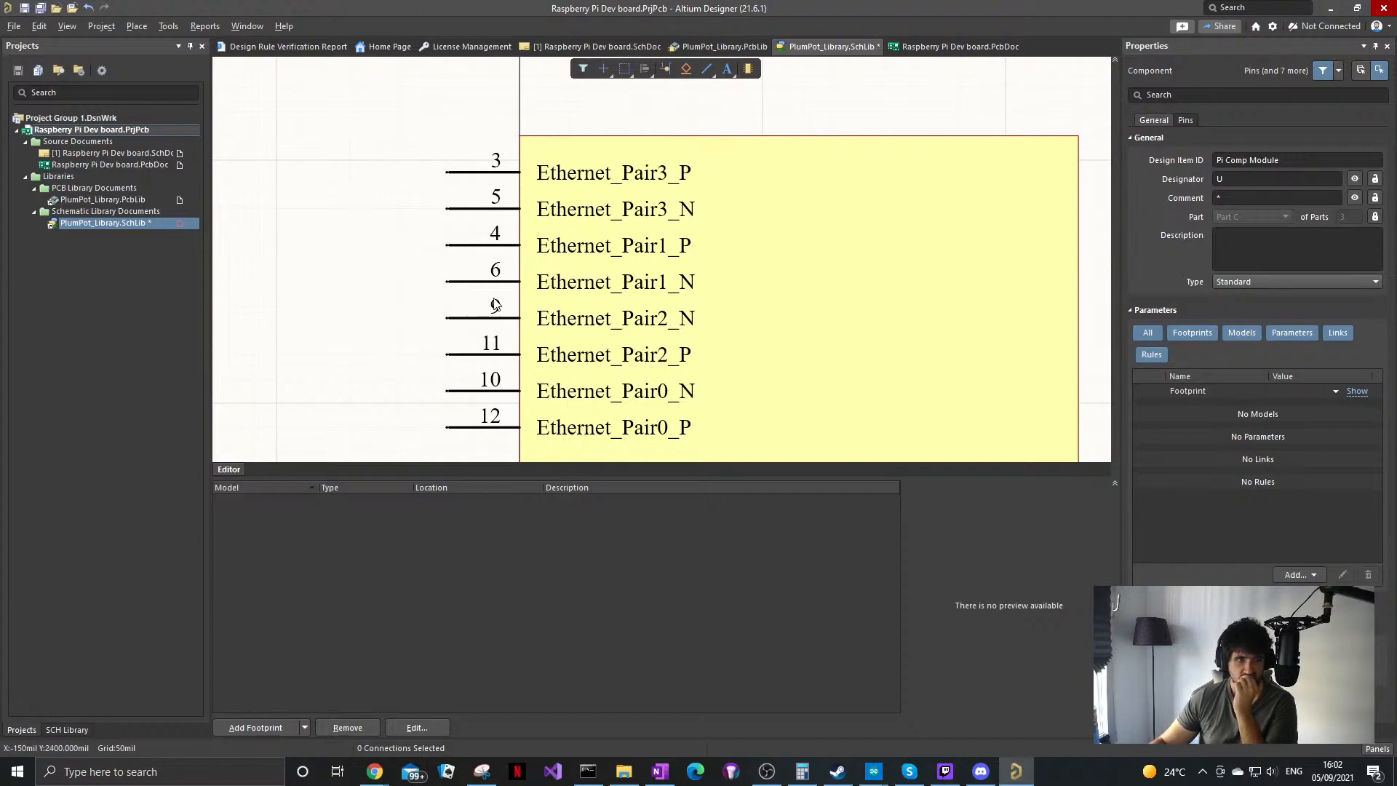
Step: Move the two Ethernet_Pair3 pins clear of the pin column and put Ethernet_Pair0_P and Ethernet_Pair0_N at its top
ctrl+scroll(436, 196, down, 1)
scroll(436, 200, down, 1)
drag(466, 155, 331, 410)
drag(469, 346, 366, 391)
click(462, 180)
drag(453, 317, 446, 178)
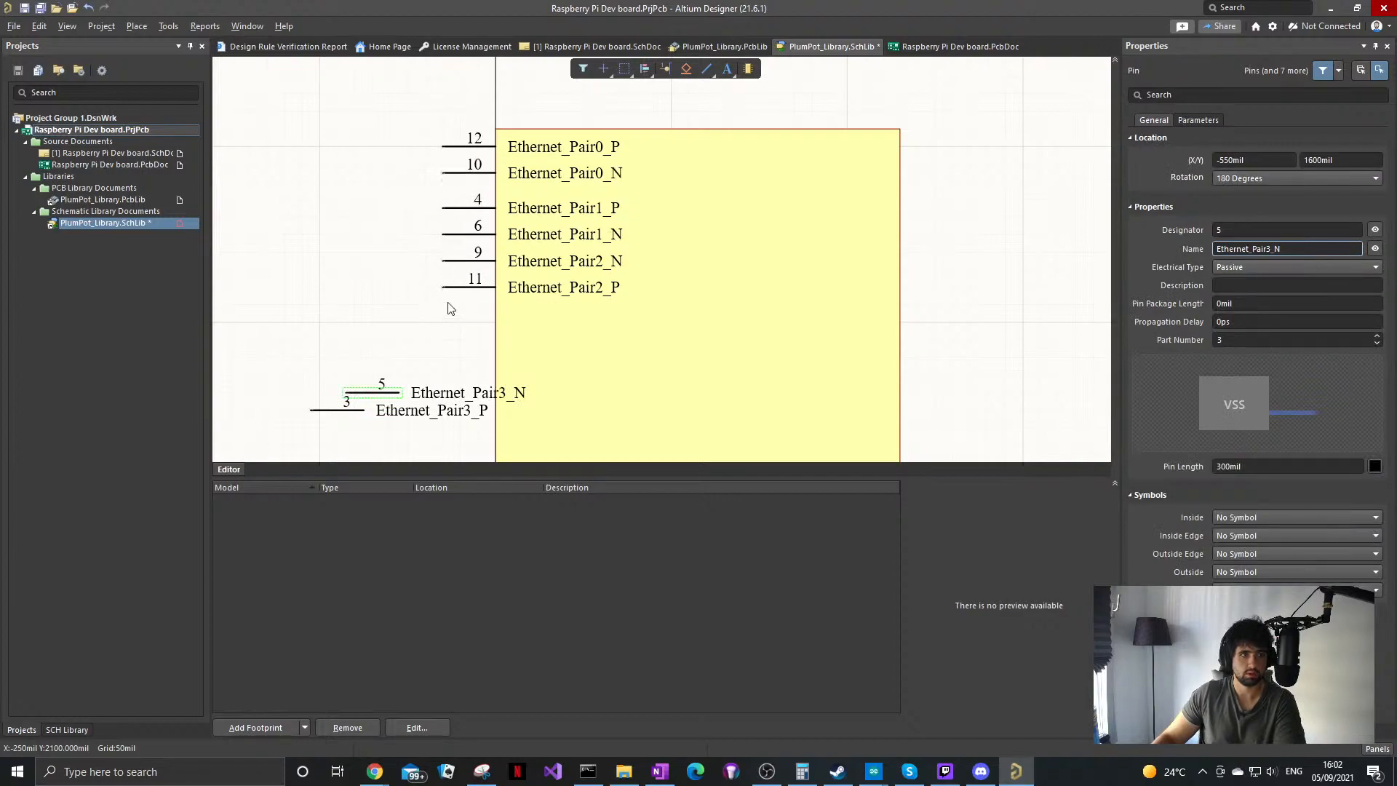
Step: Arrange the remaining pins in evenly spaced order below Pair0: Pair1, Pair2 and Pair3, with each P pin above its N pin
drag(384, 393, 400, 366)
drag(440, 286, 431, 314)
drag(466, 197, 466, 188)
drag(451, 242, 472, 287)
drag(345, 410, 445, 310)
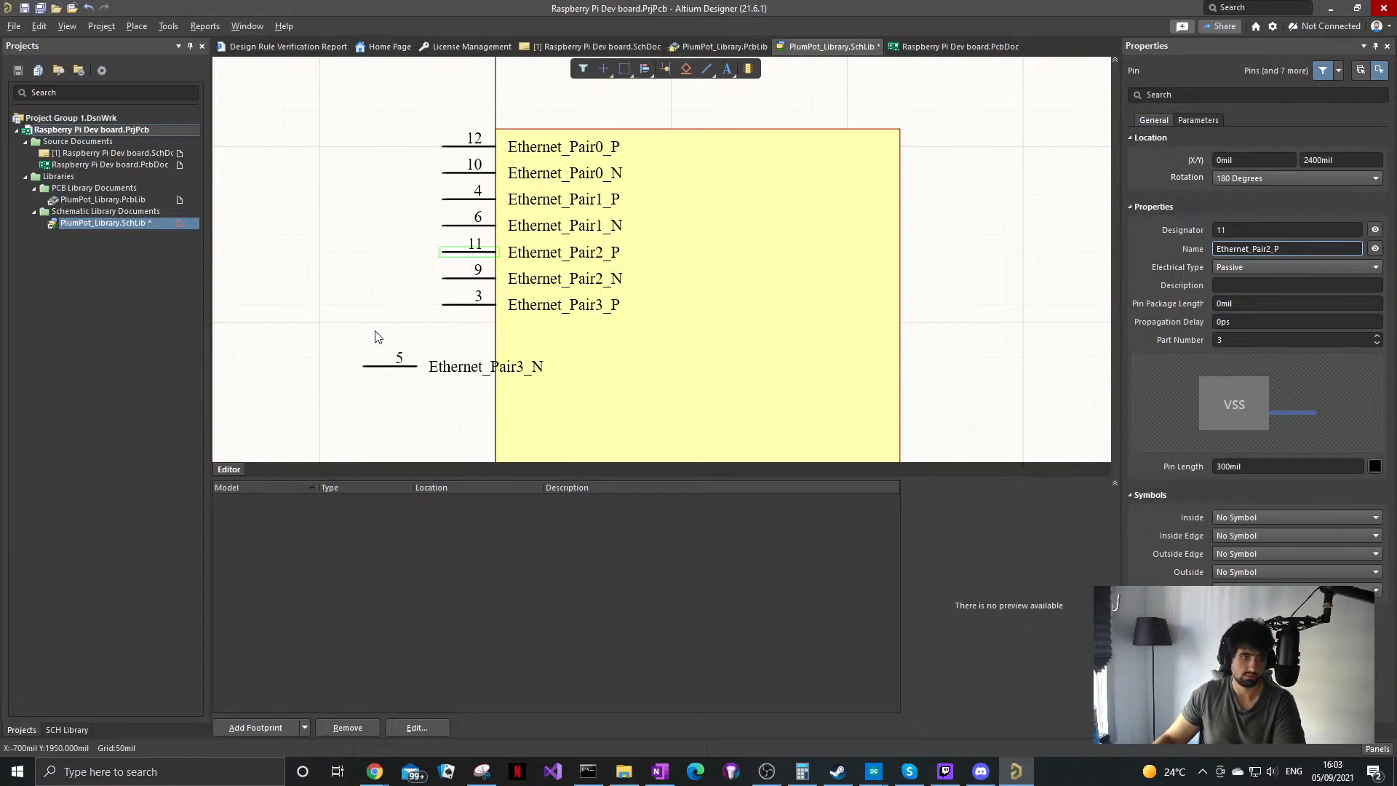
click(405, 374)
drag(405, 371, 446, 338)
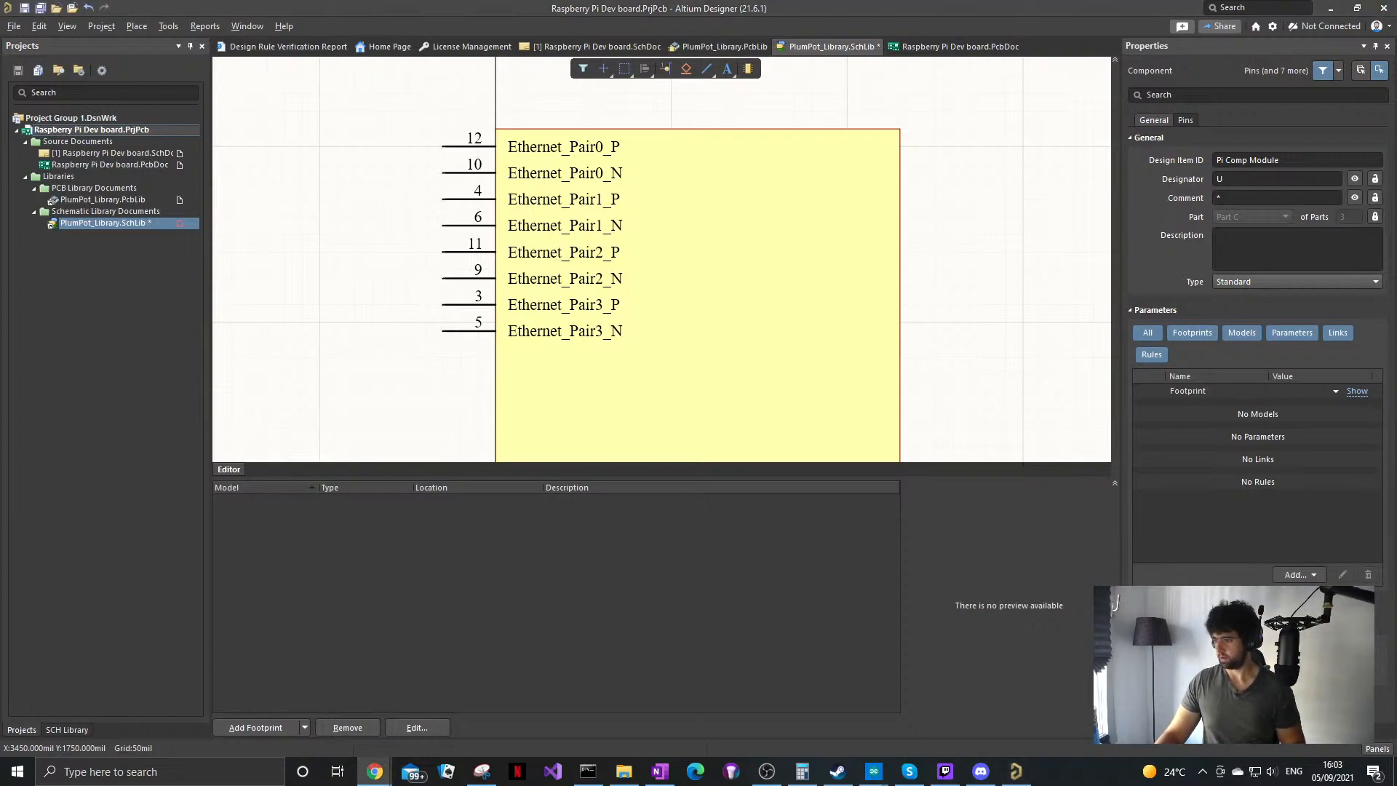
Step: Duplicate the Ethernet_Pair3_N pin into the slot below it at Y 1800 mil and set the copy's designator to 15
click(427, 371)
mouse_move(467, 335)
shift+mouse_down()
mouse_move(377, 357)
mouse_move(465, 357)
shift+mouse_up()
click(1239, 229)
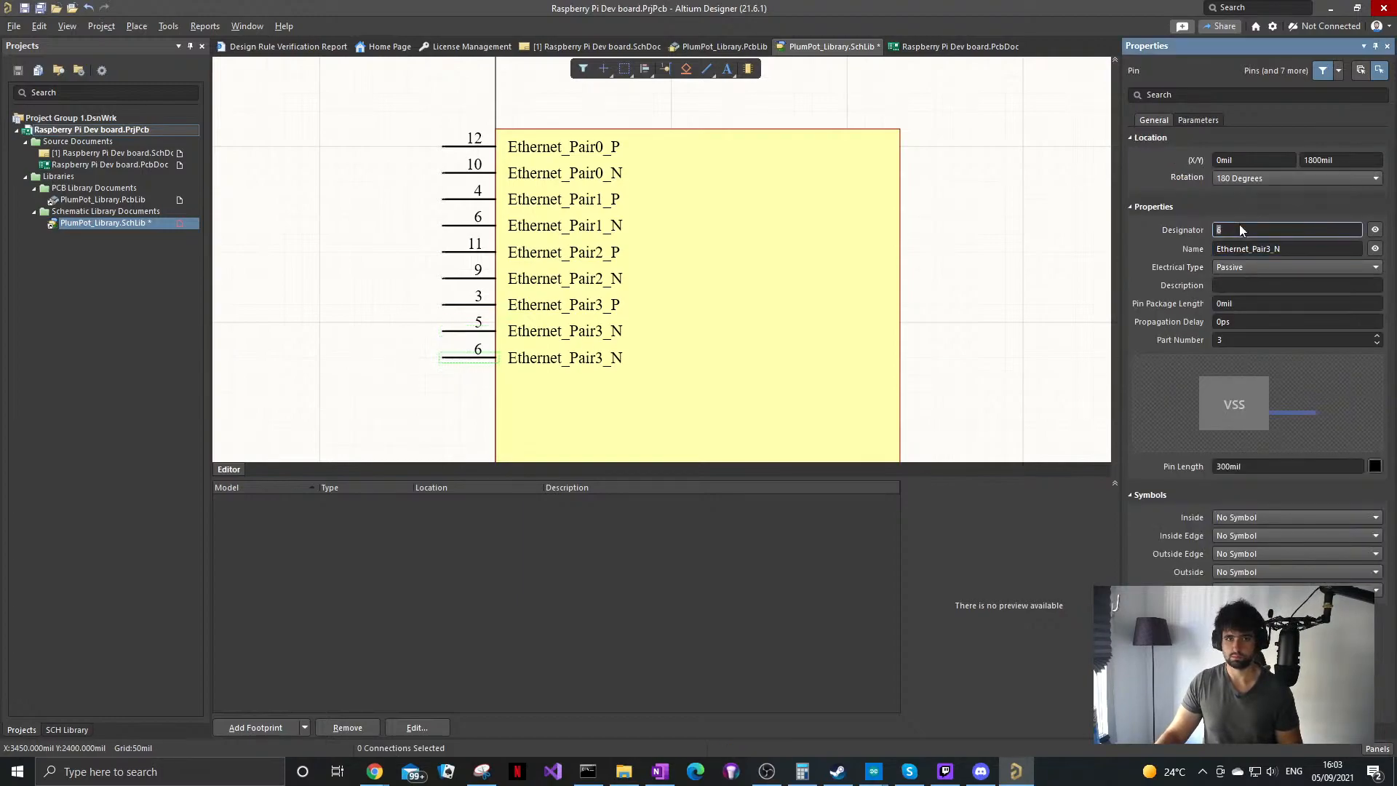
text(15)
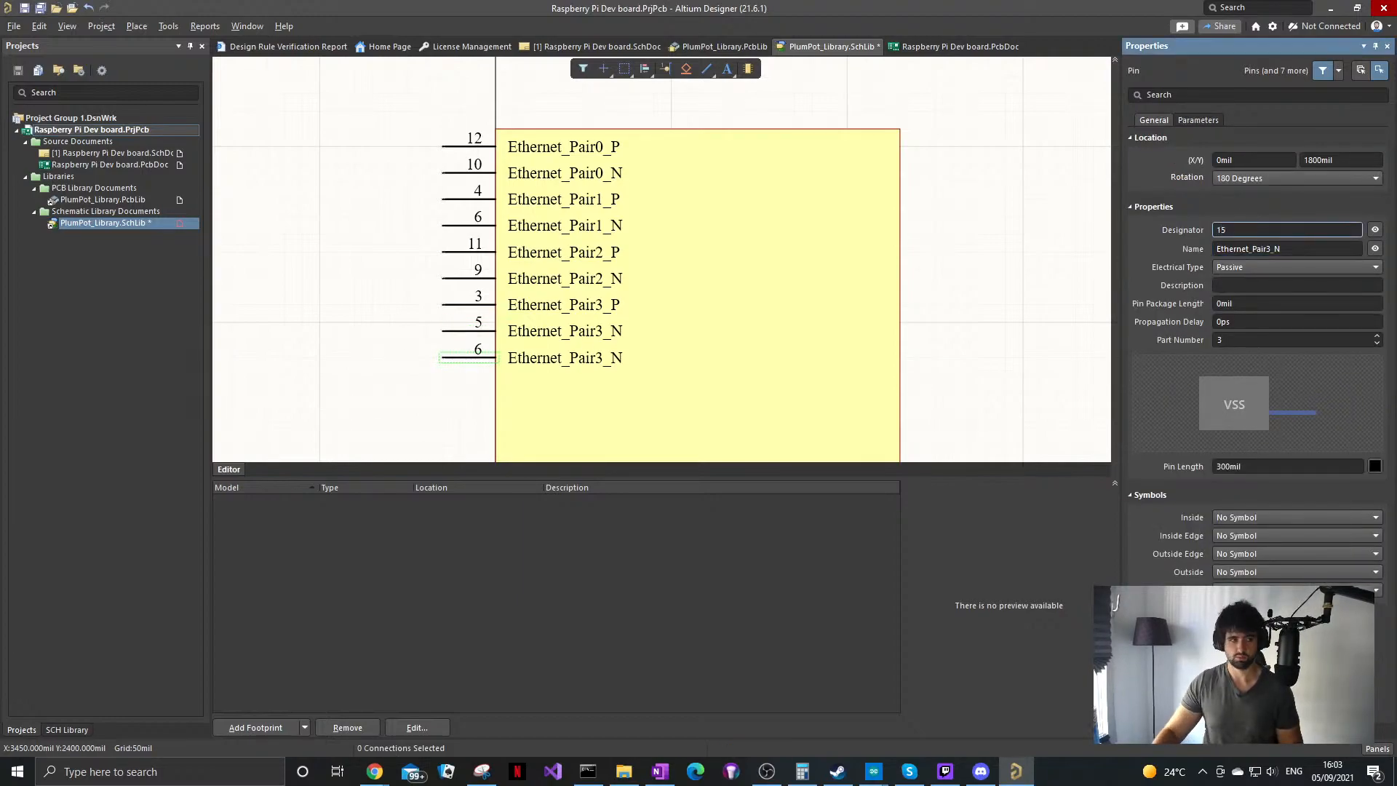
click(1049, 240)
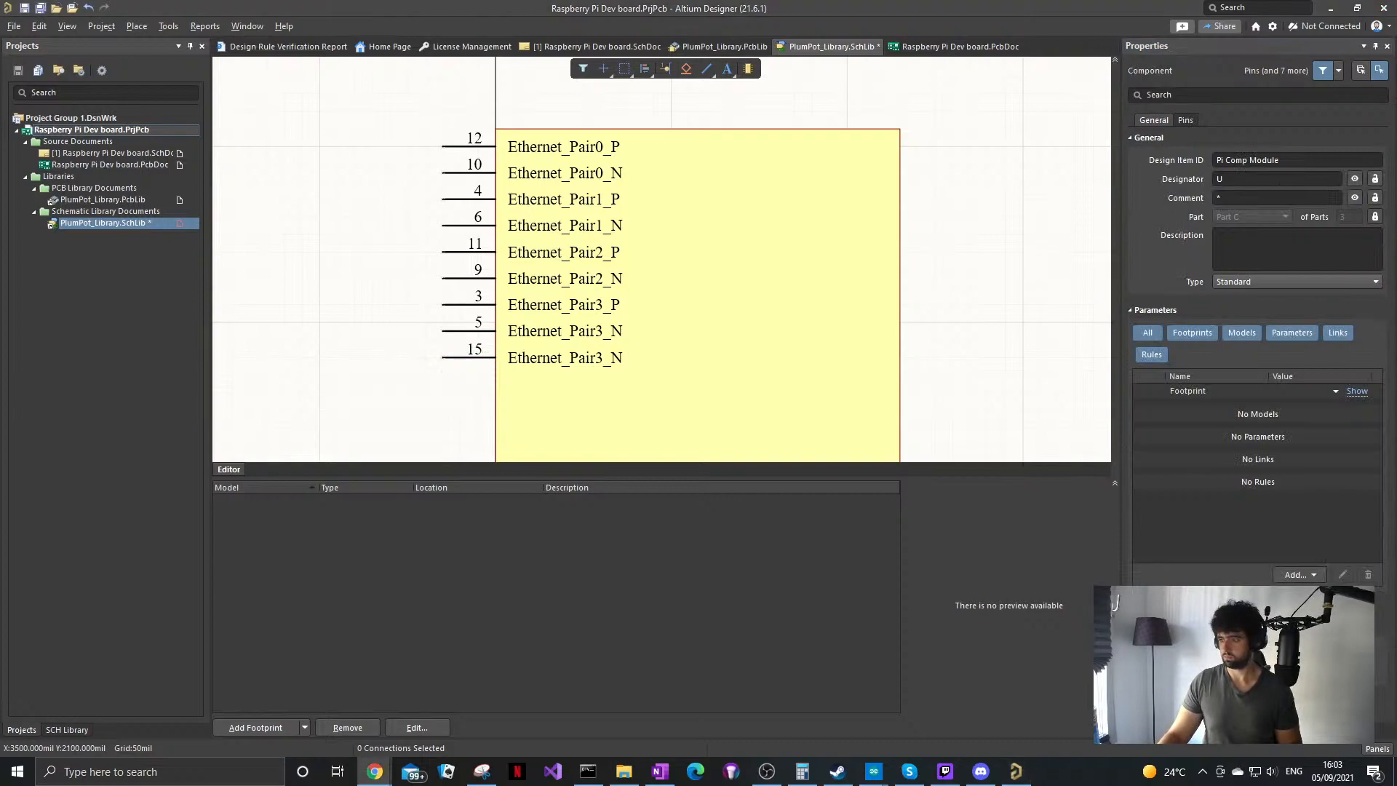
click(919, 259)
Step: Rename pin 15 as Ethernet_nLED3
click(469, 358)
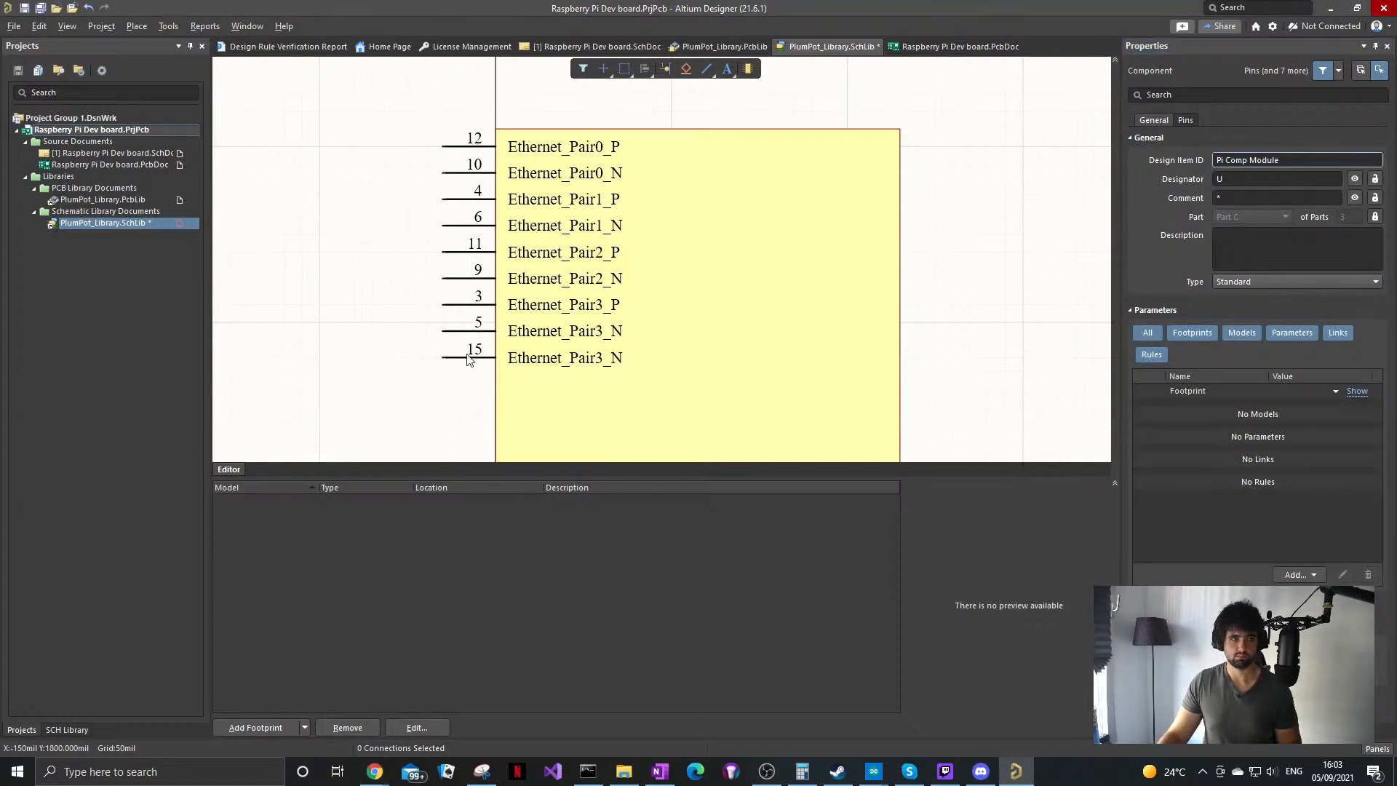
click(1261, 250)
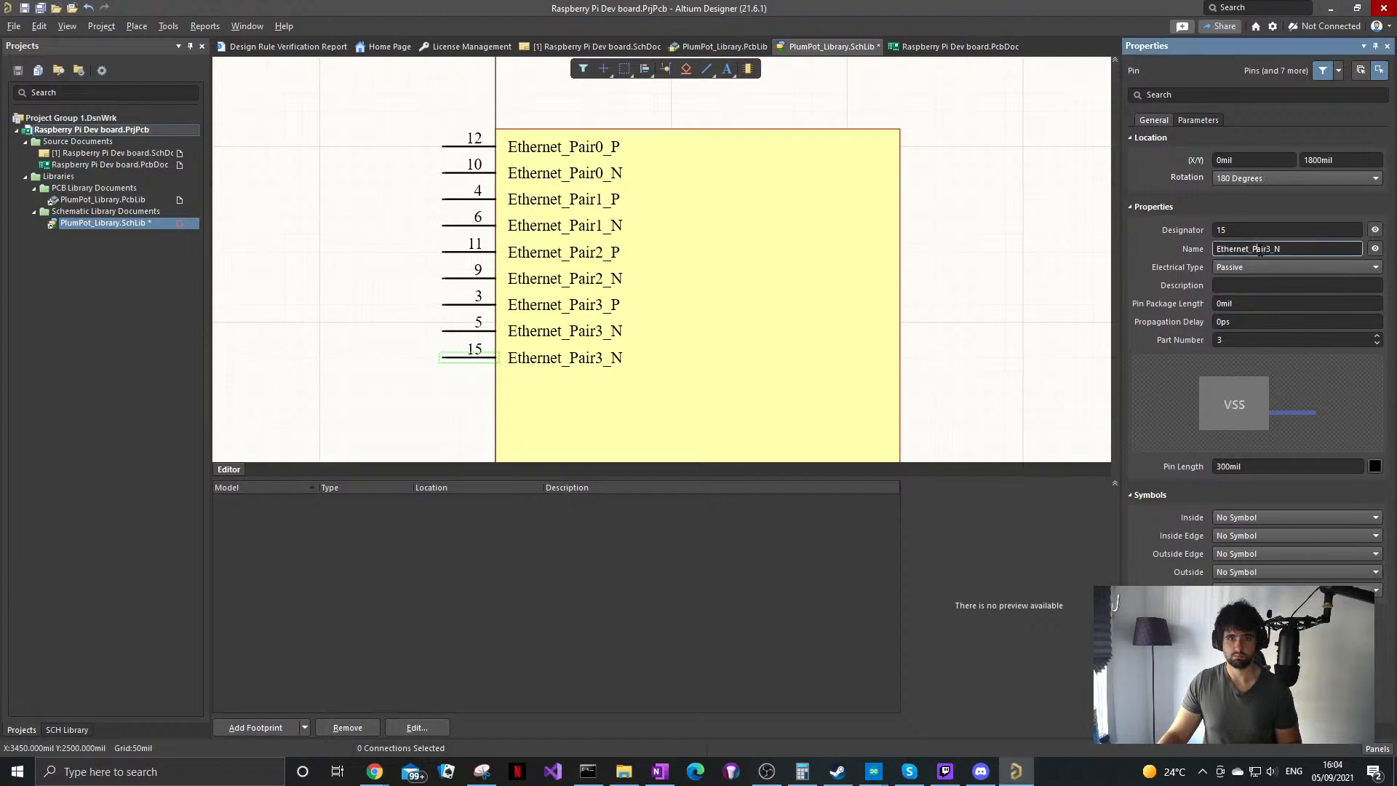
double_click(1261, 250)
key(ctrl+v)
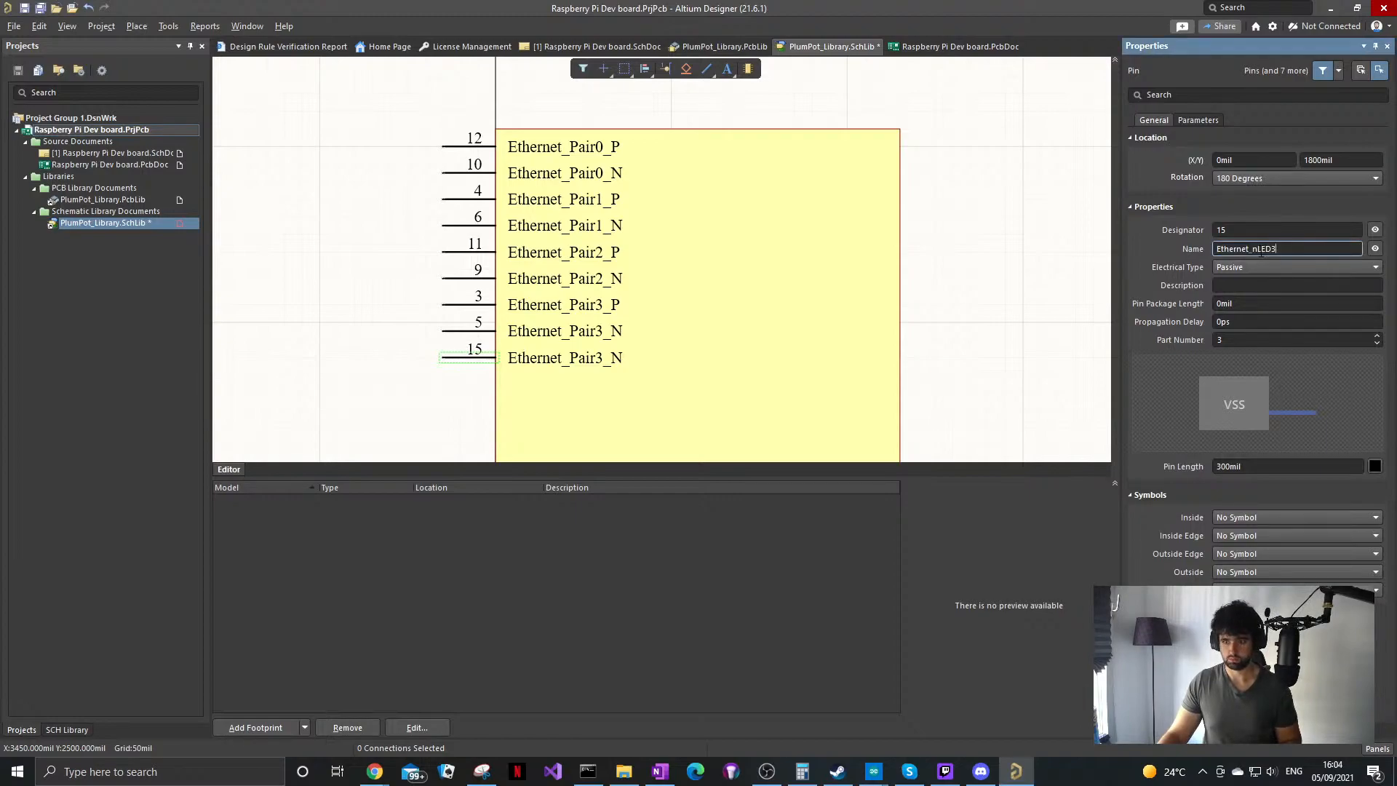
key(Return)
click(388, 342)
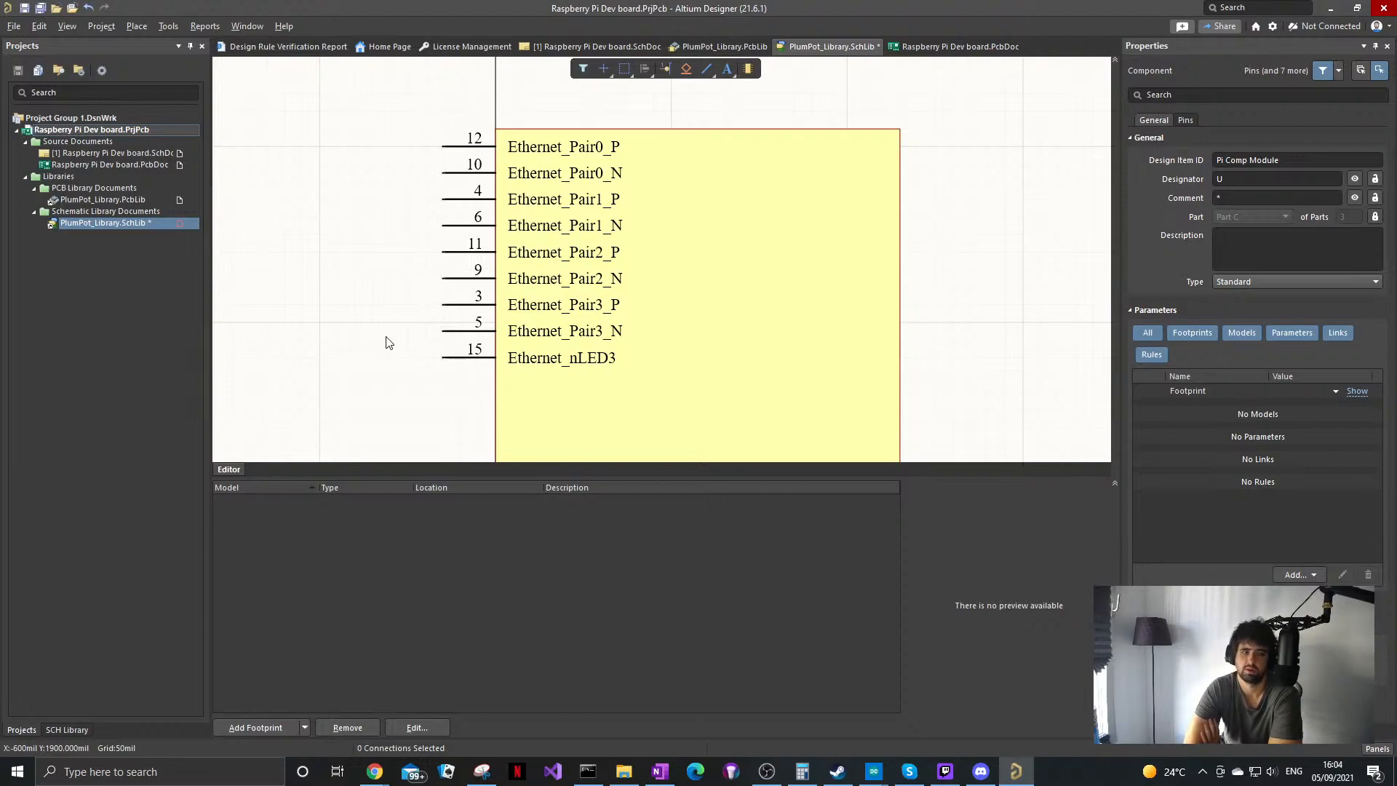
Step: Try to mark pin 15 as active-low by putting a tilde in front of its name
click(454, 357)
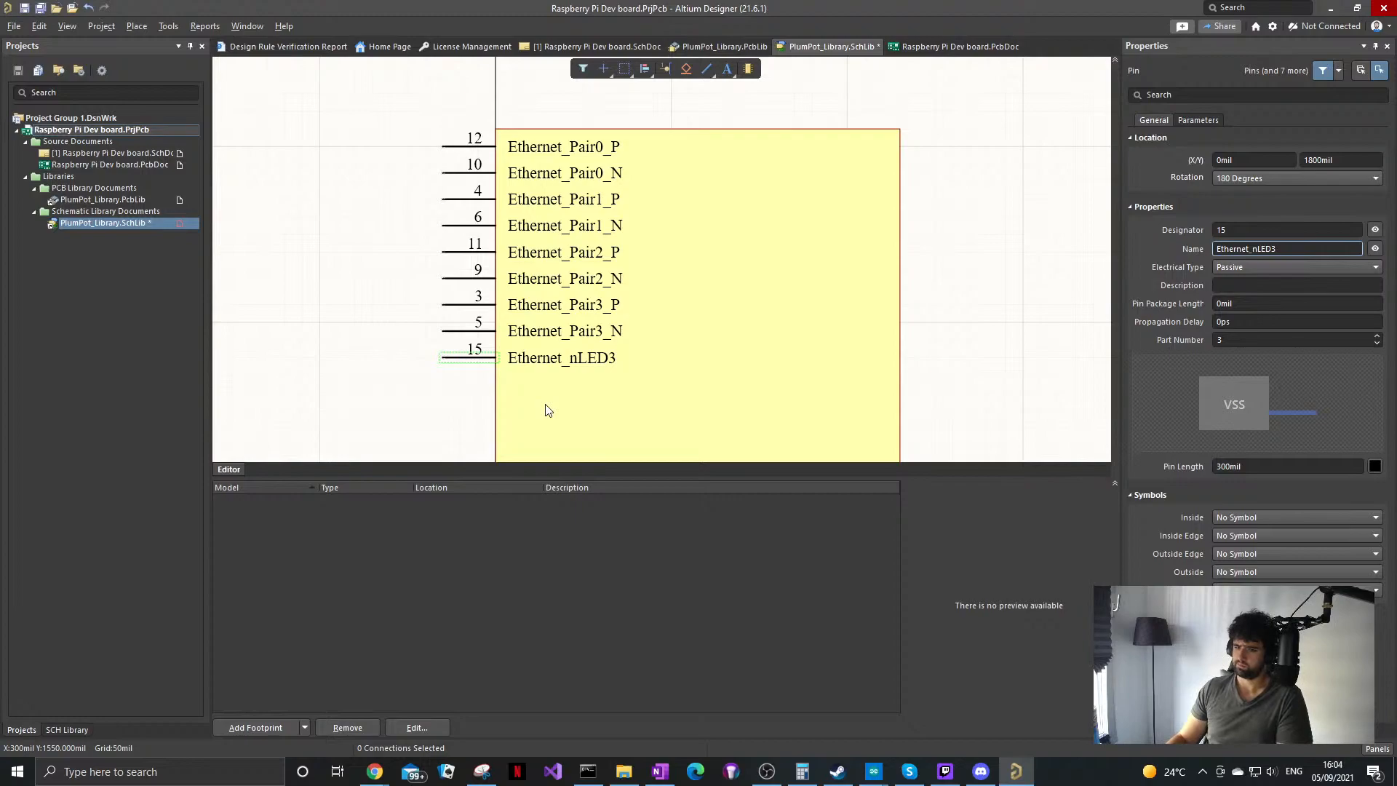
click(1219, 251)
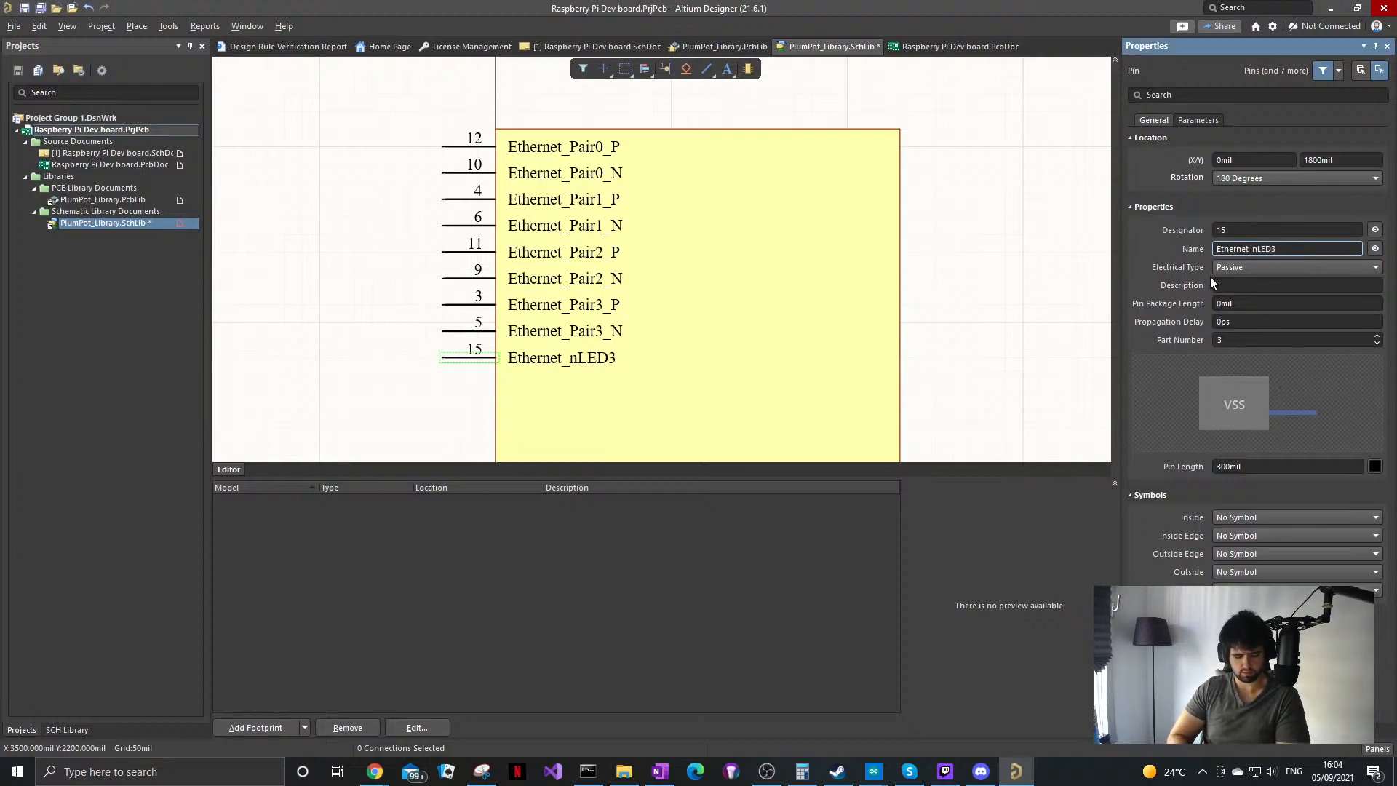
text(`)
key(BackSpace)
text(~)
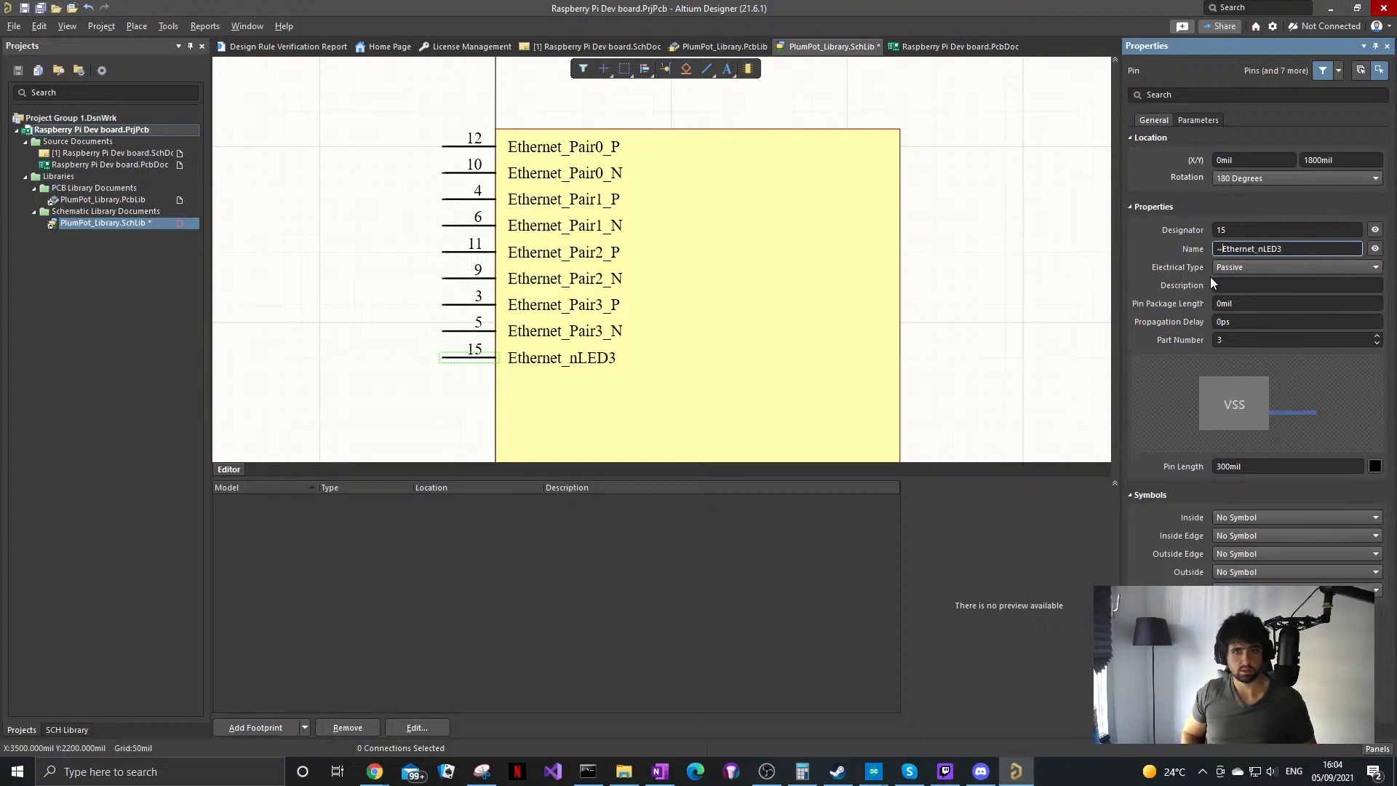
click(826, 333)
click(482, 355)
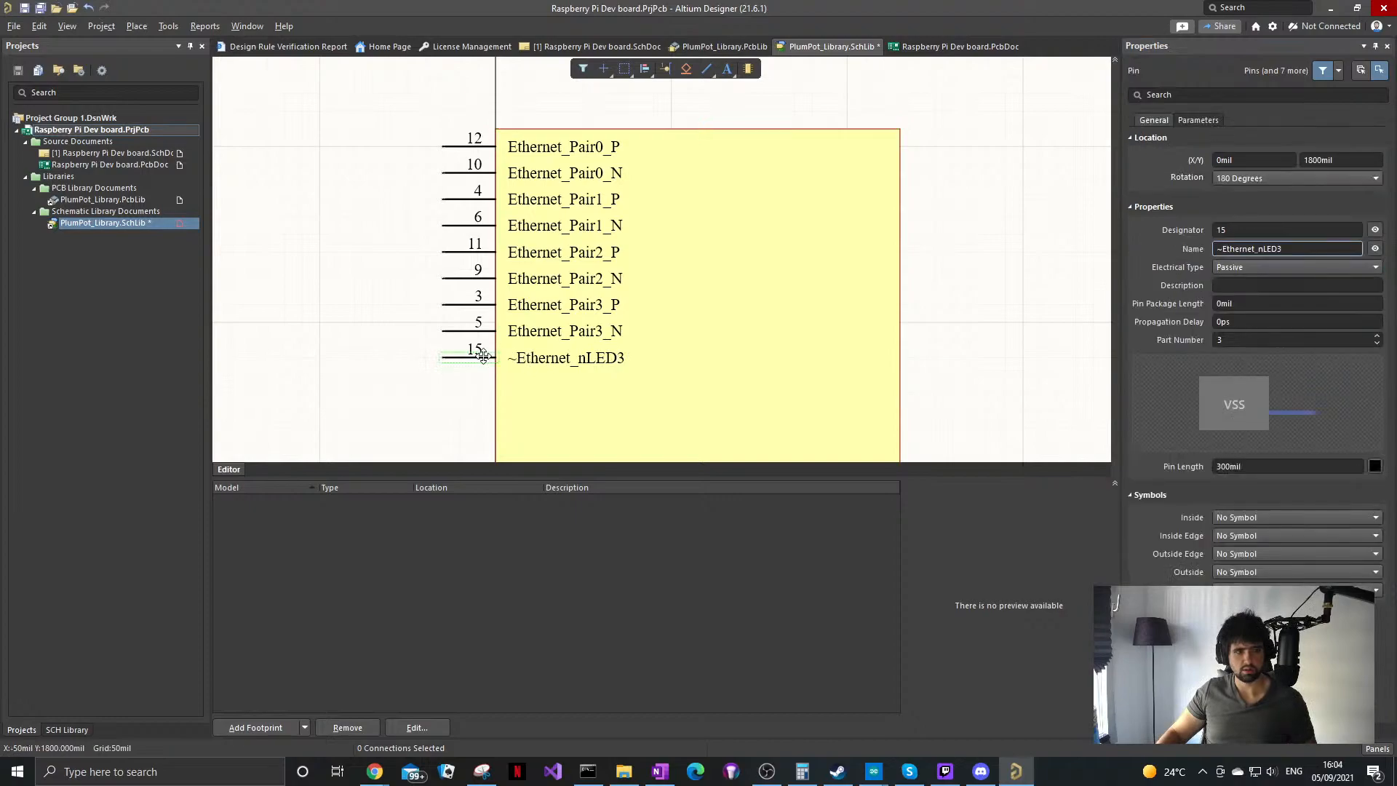
Step: Try a leading hyphen instead of the tilde in pin 15's name, and restore the plain name Ethernet_nLED3
click(1219, 249)
key(Delete)
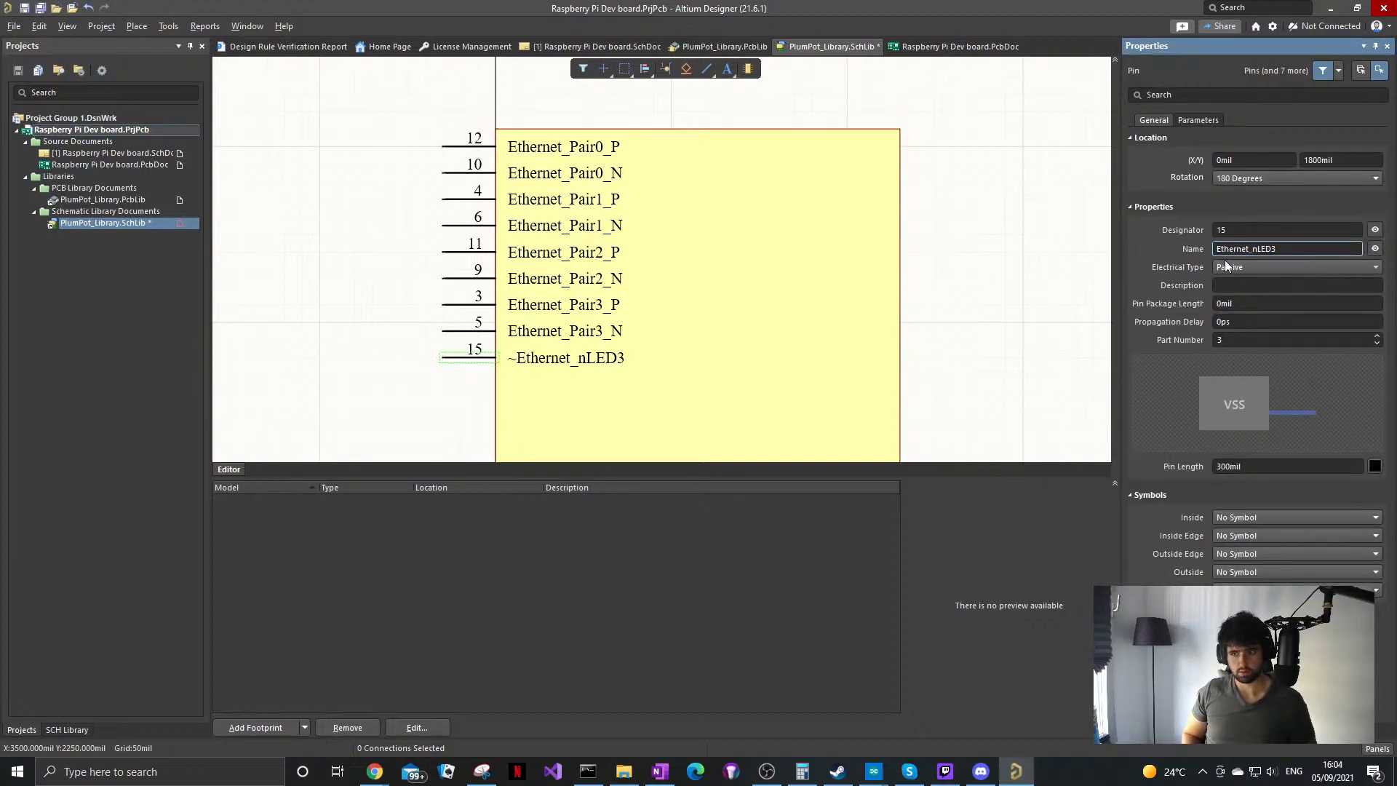
click(711, 284)
click(455, 356)
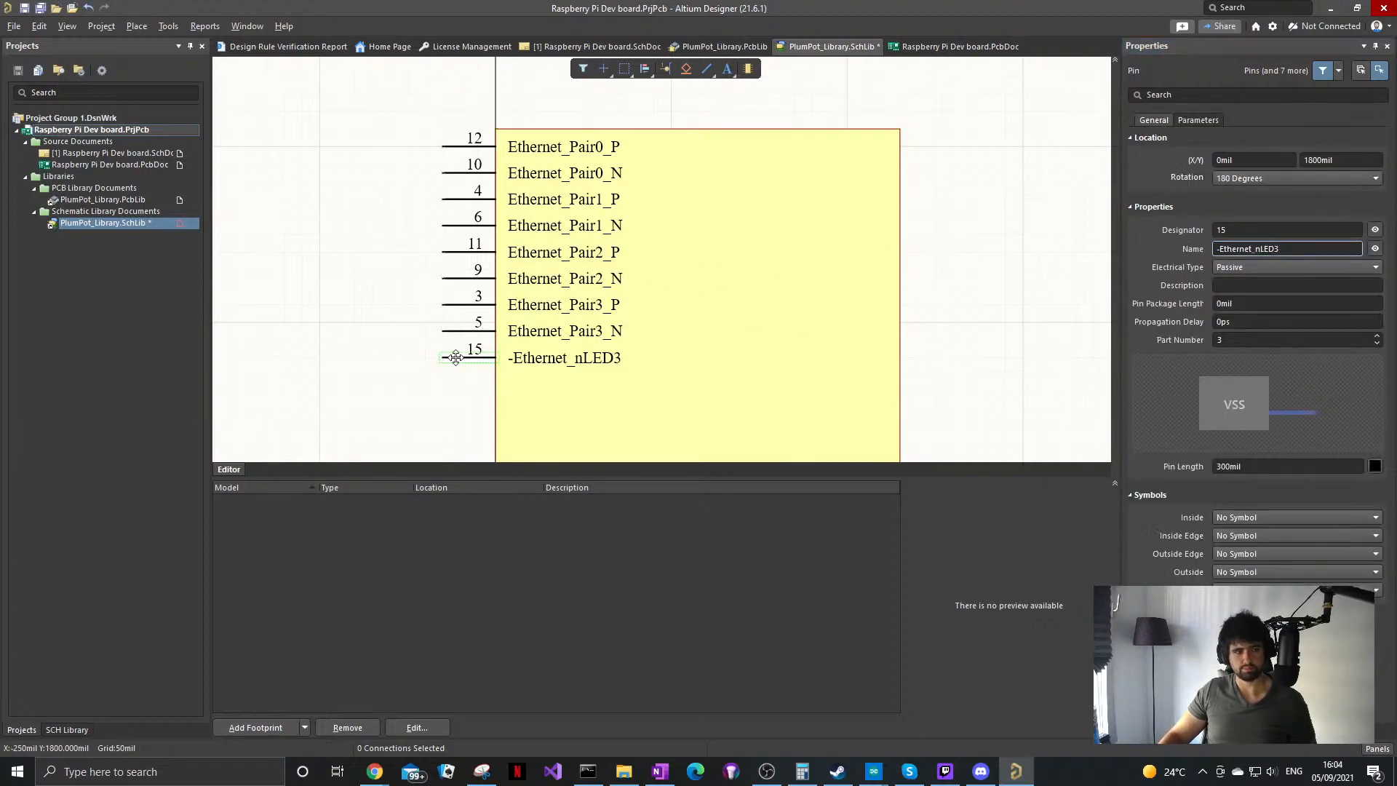
click(1222, 250)
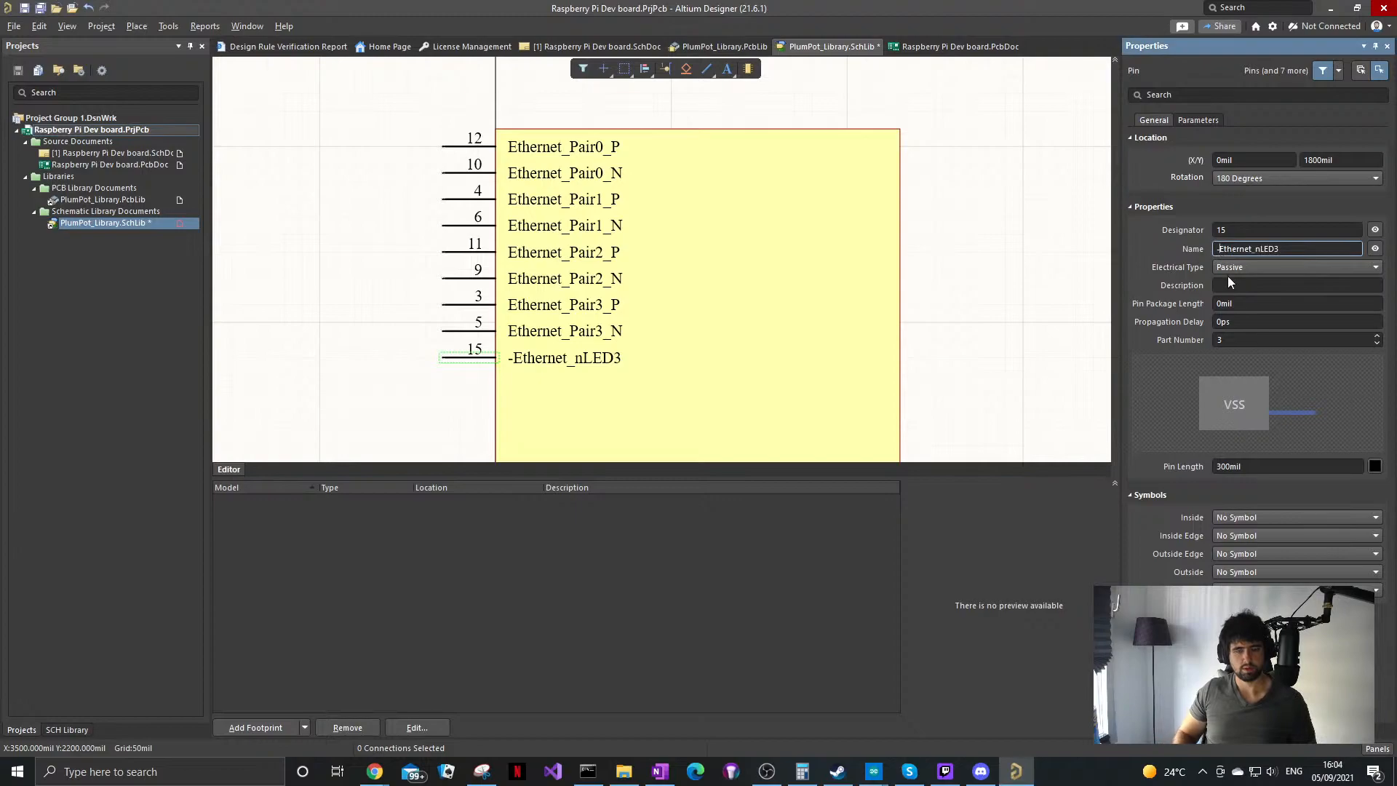
key(Delete)
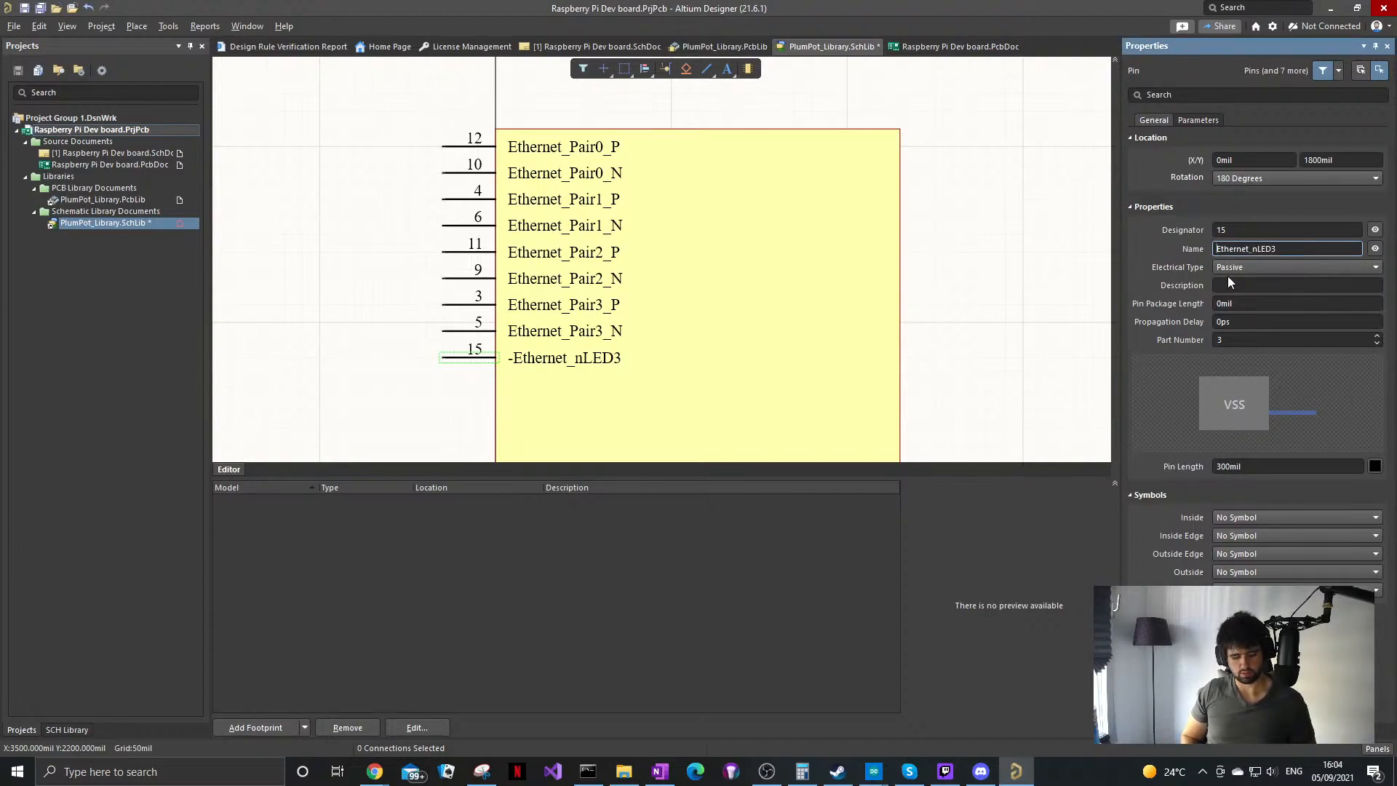
text(~)
key(BackSpace)
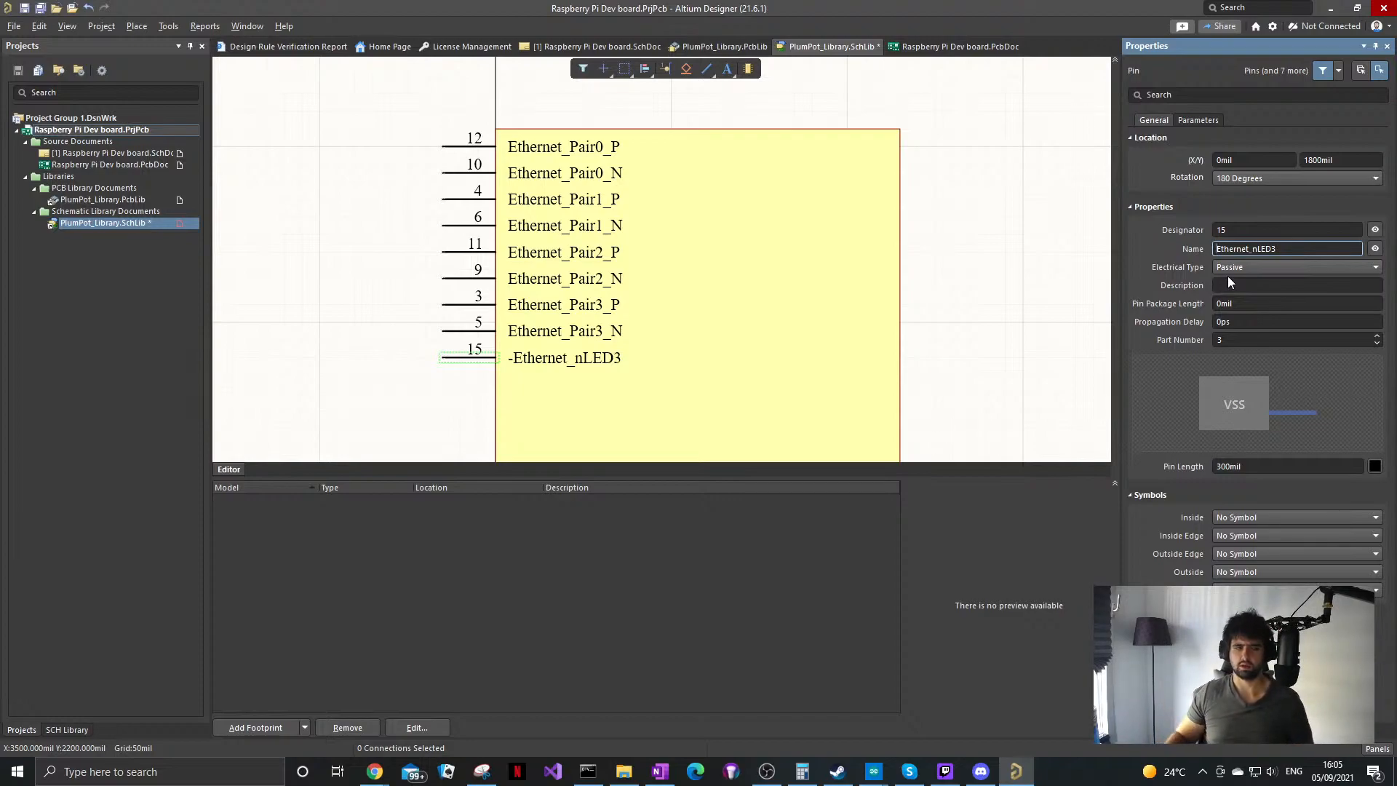
click(938, 363)
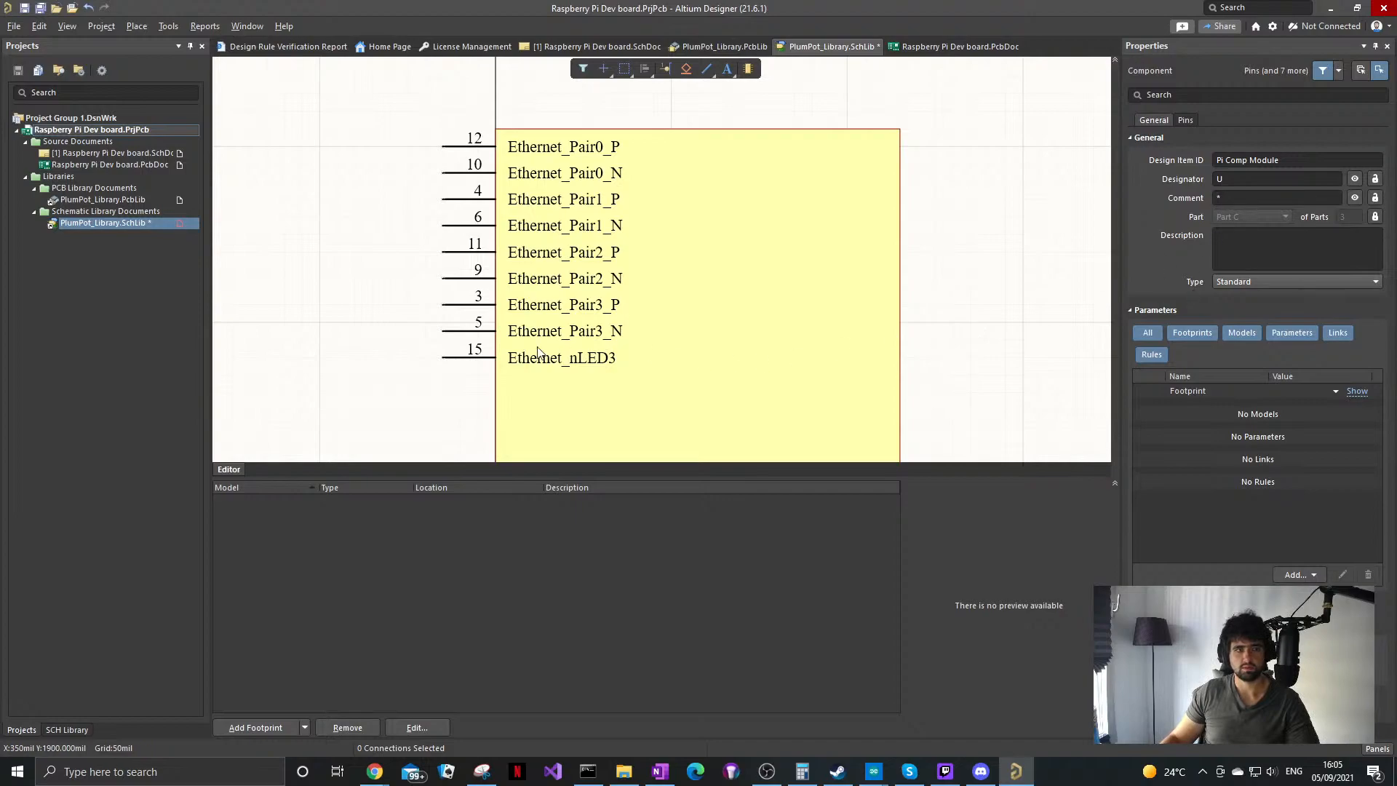
Step: Try to overbar pin 15's name by adding backslashes around its first letter, as \E\thernet_nLED3
click(469, 358)
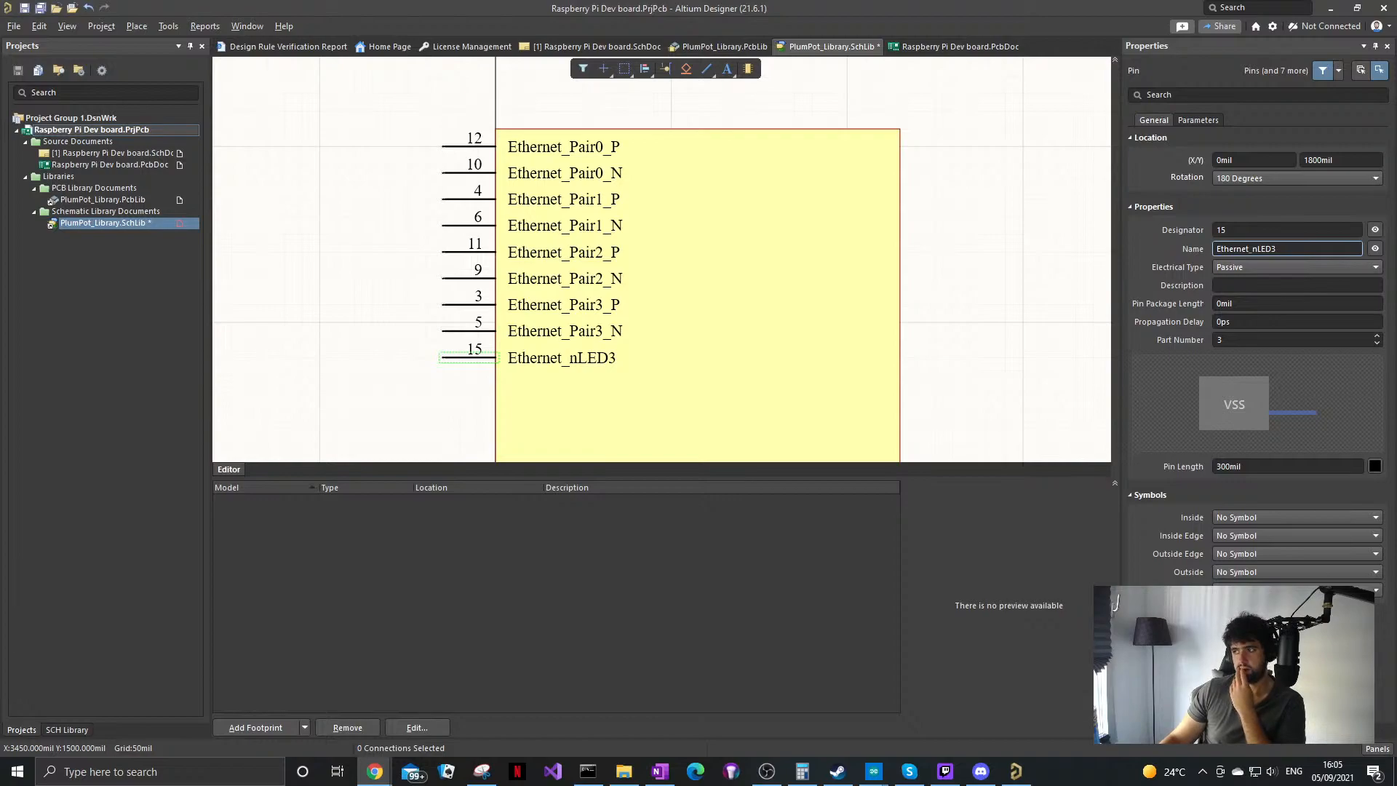
click(1222, 249)
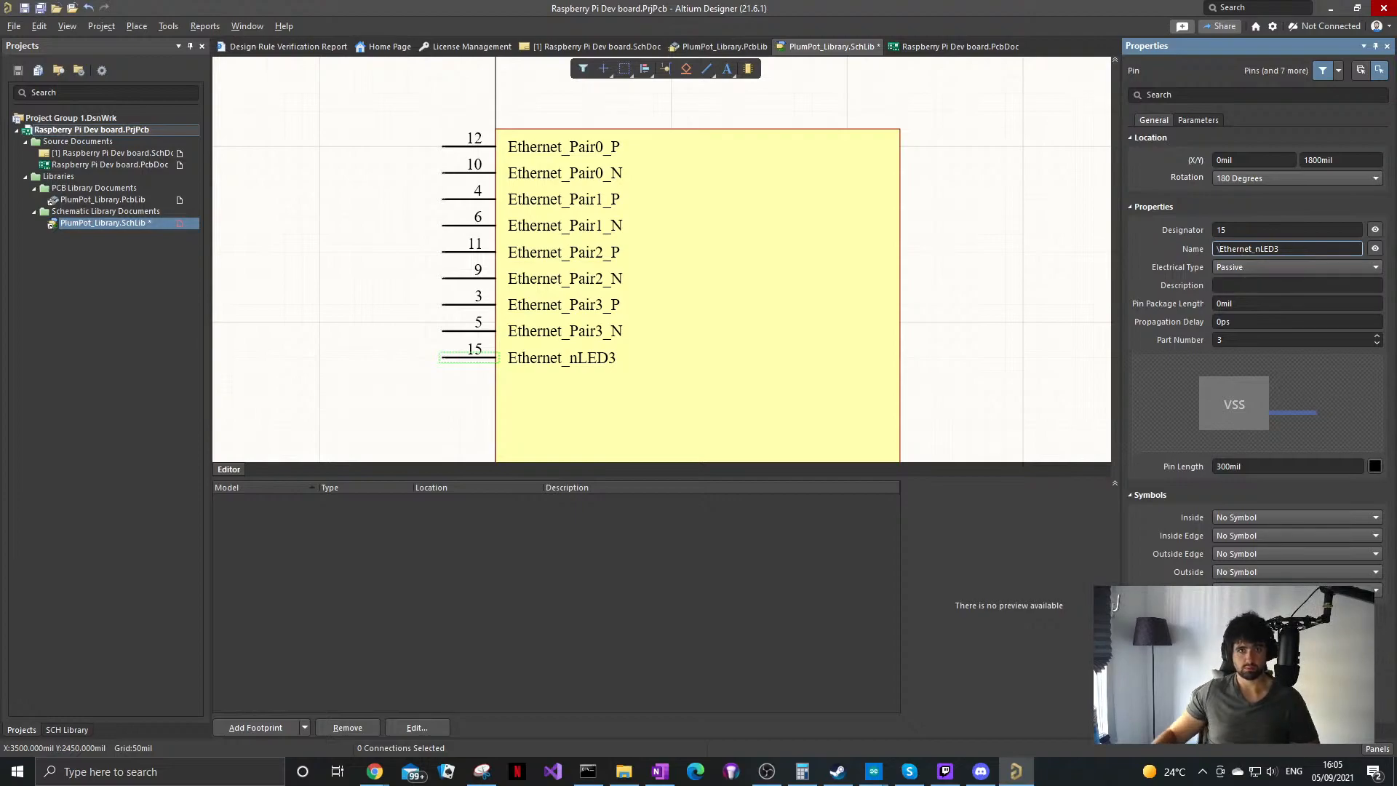
click(684, 321)
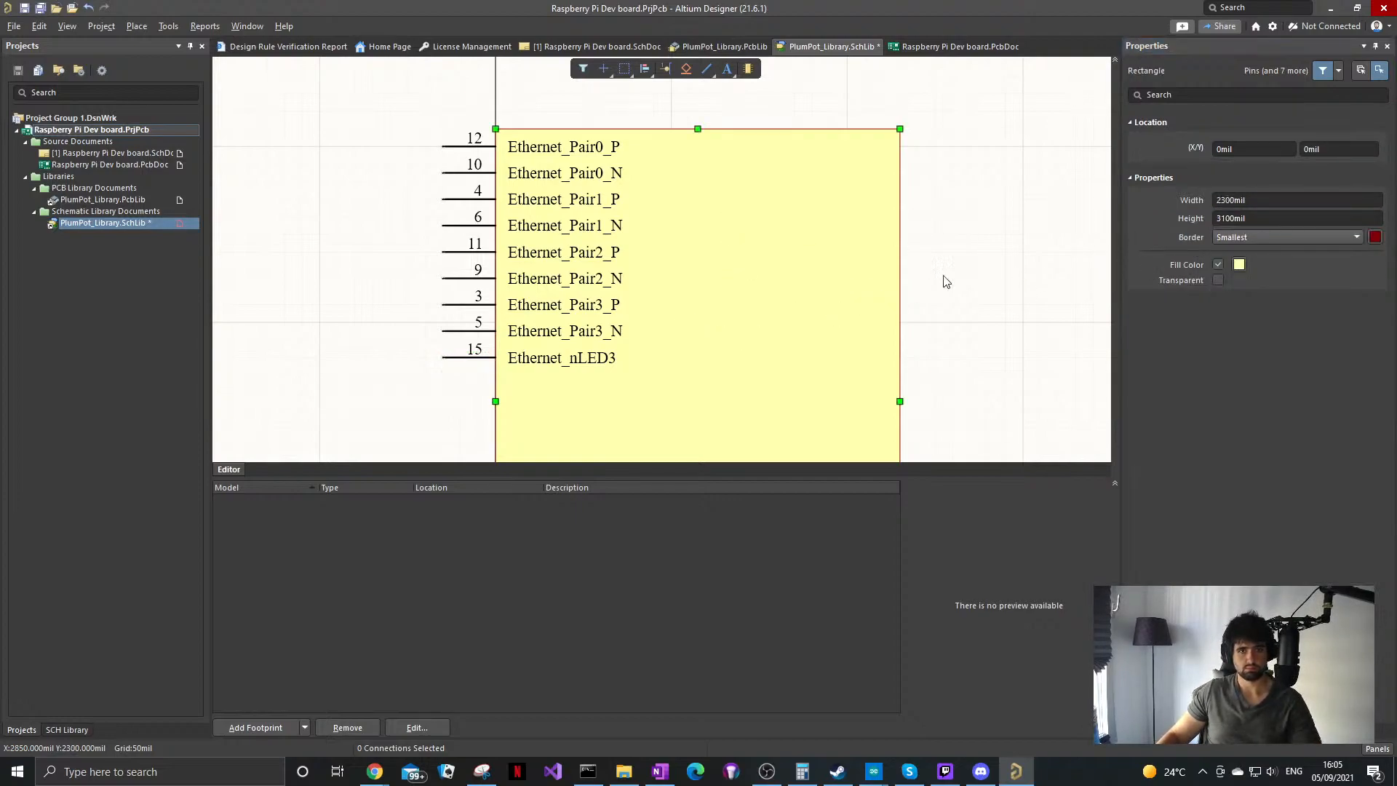
click(468, 357)
click(1220, 248)
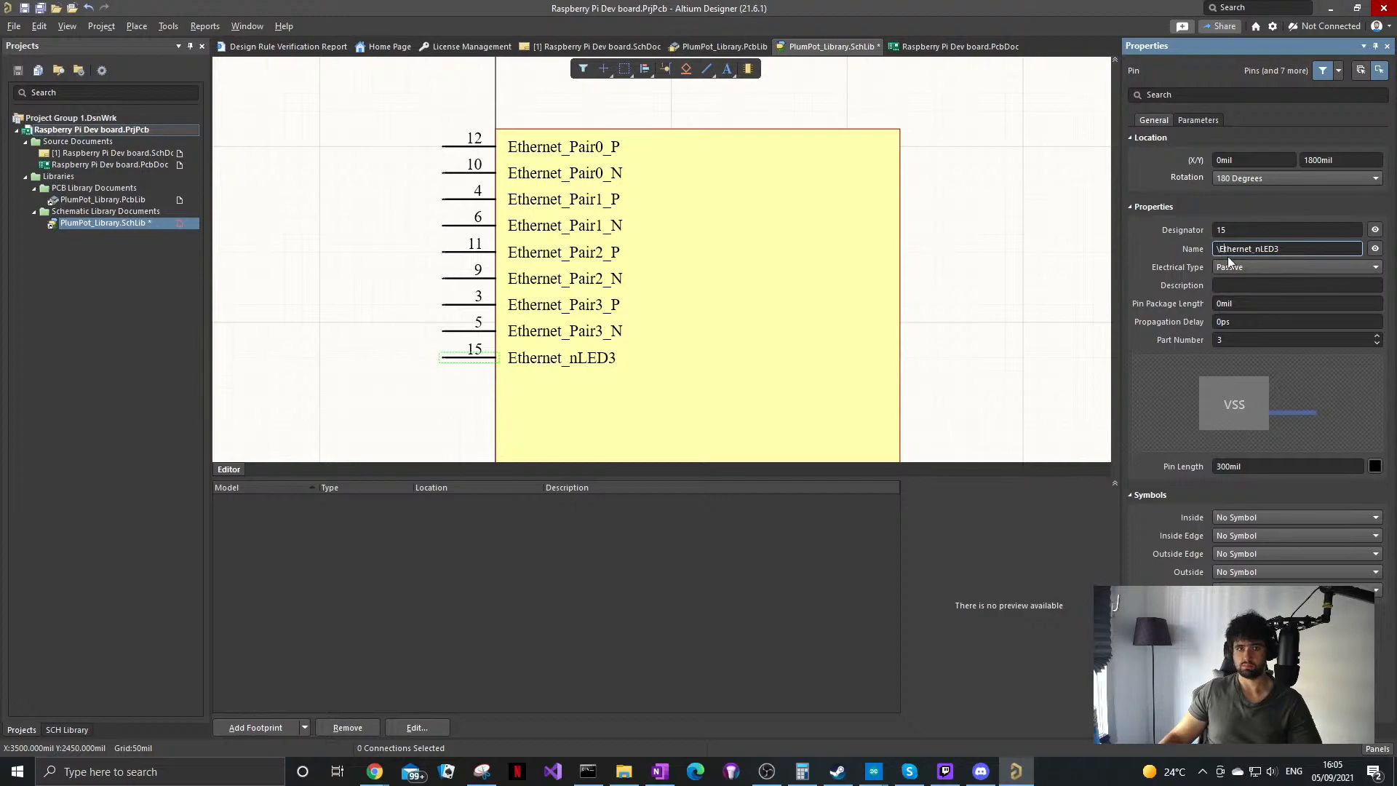
click(384, 302)
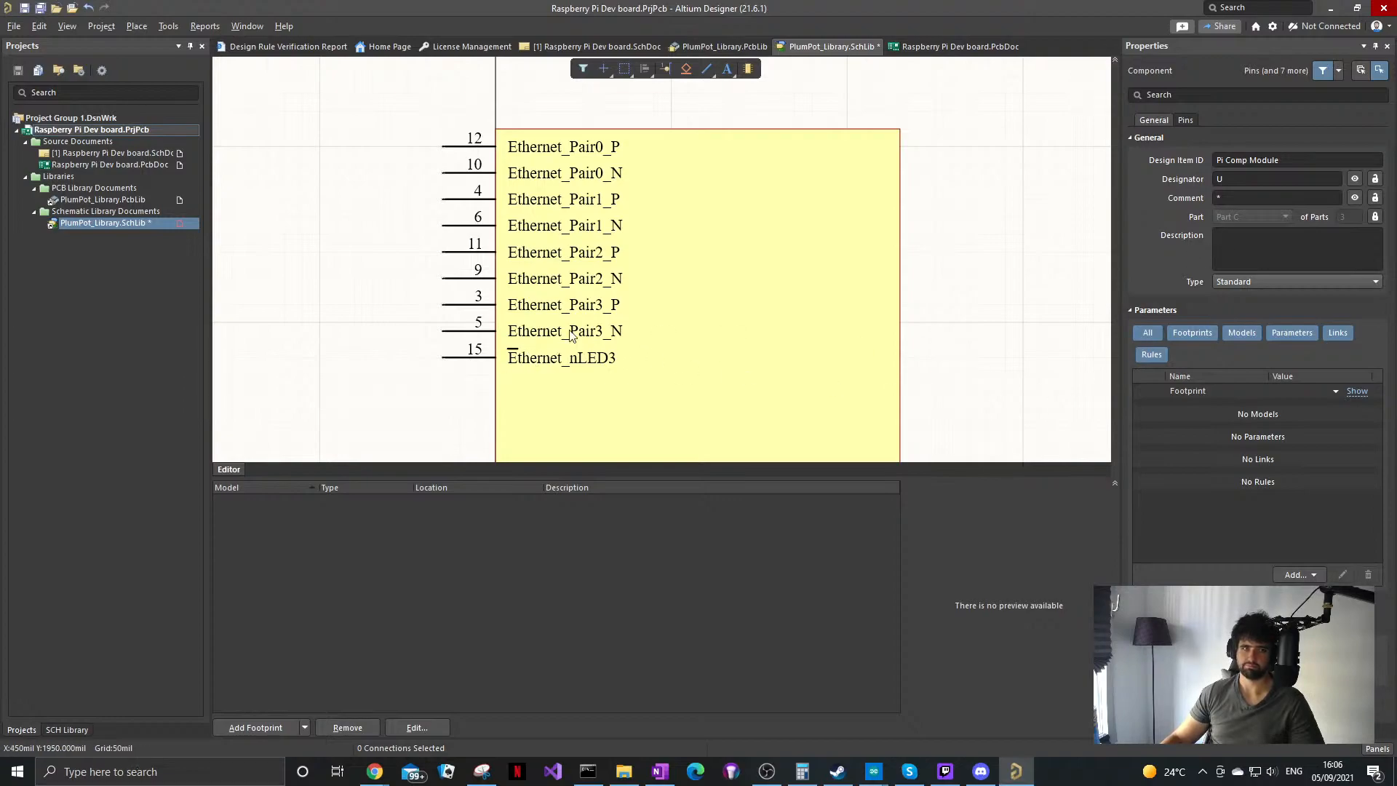
Step: Remove the backslashes from pin 15's name and duplicate the pin directly below as pin 16 at Y 1650 mil
click(469, 358)
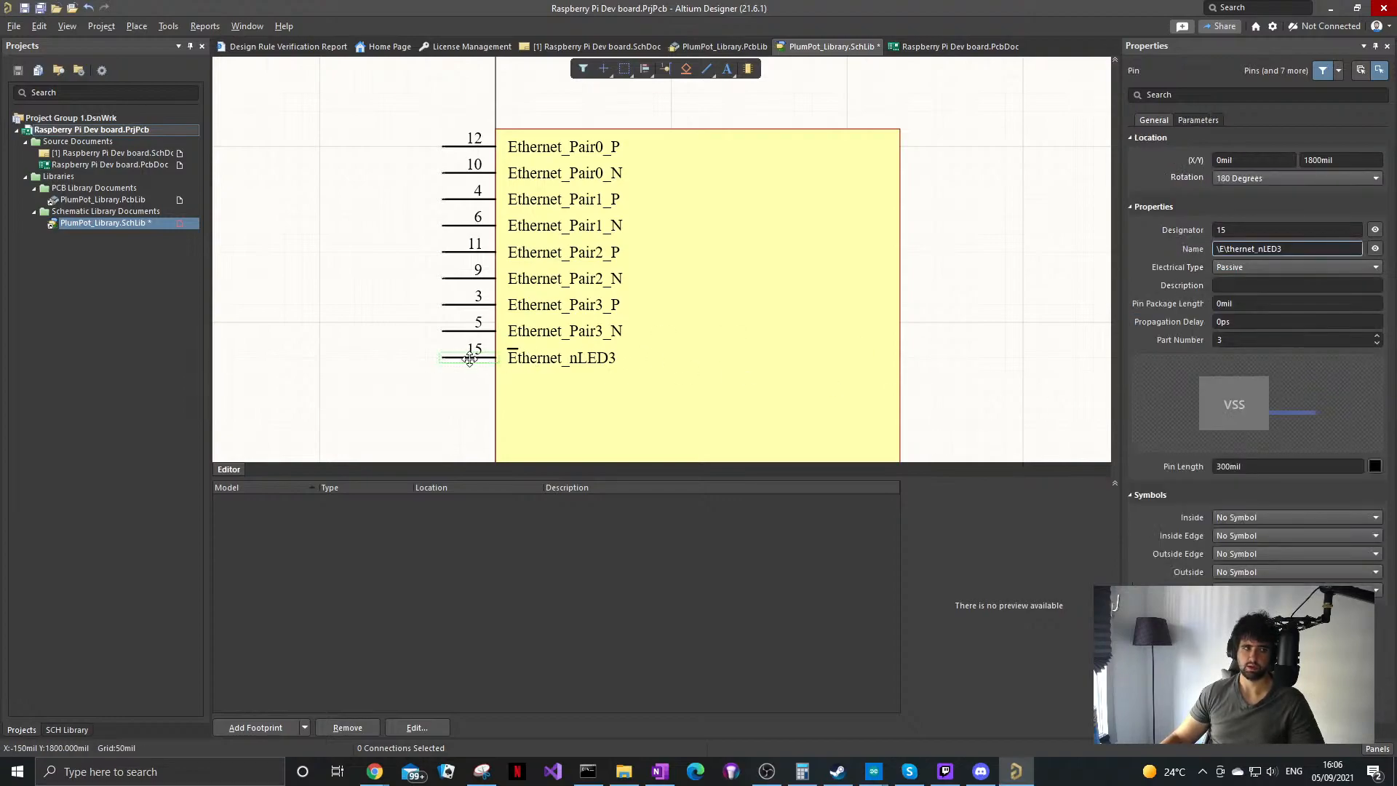
click(1221, 248)
click(1223, 248)
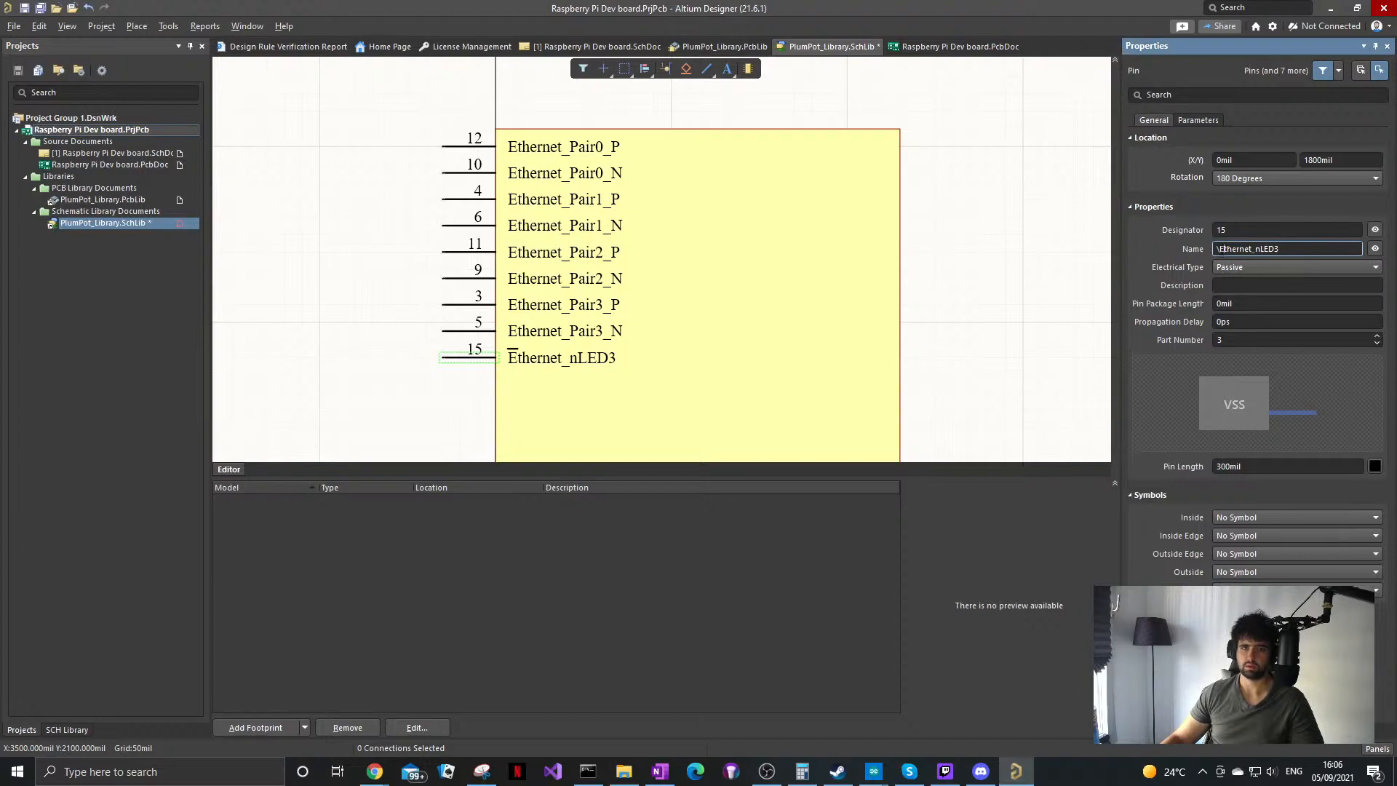
key(BackSpace)
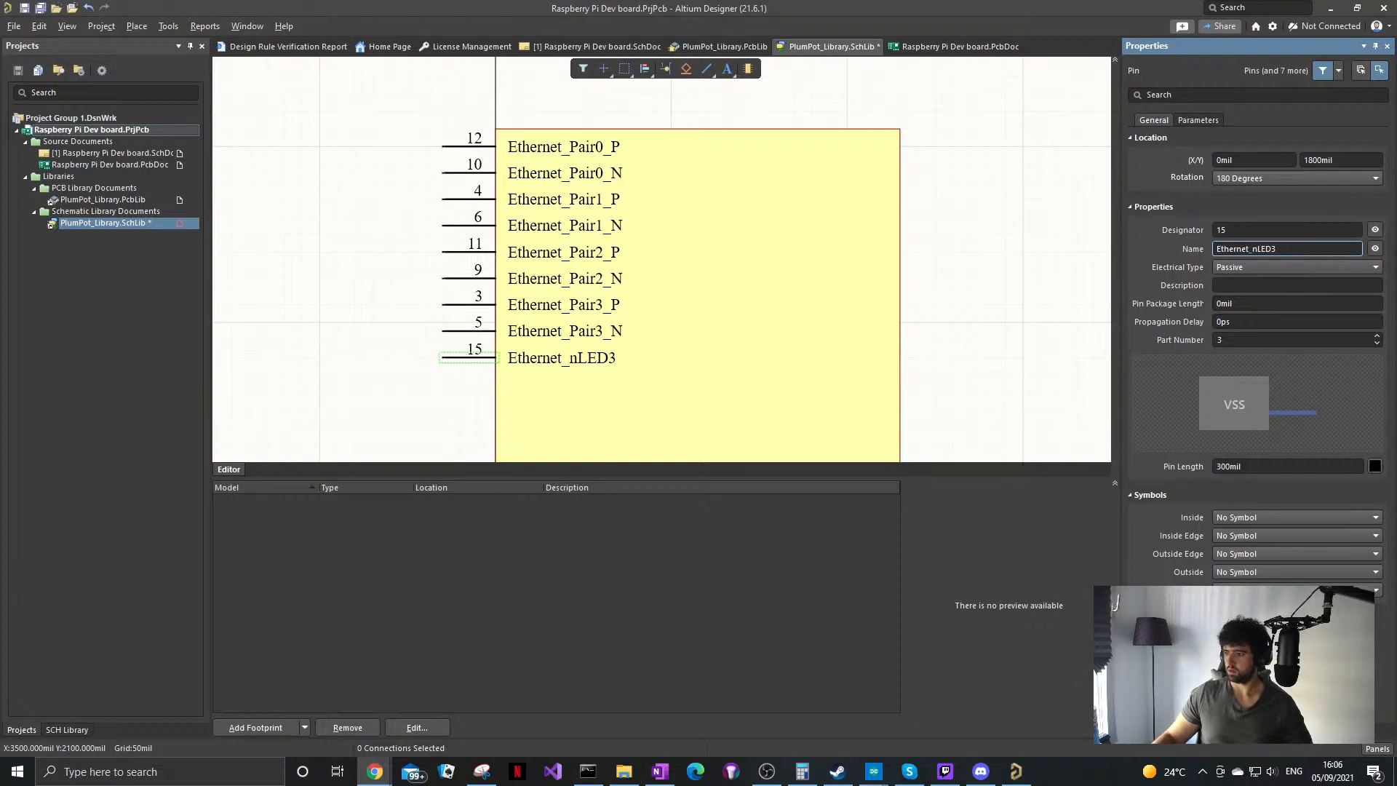
shift+drag(475, 357, 439, 383)
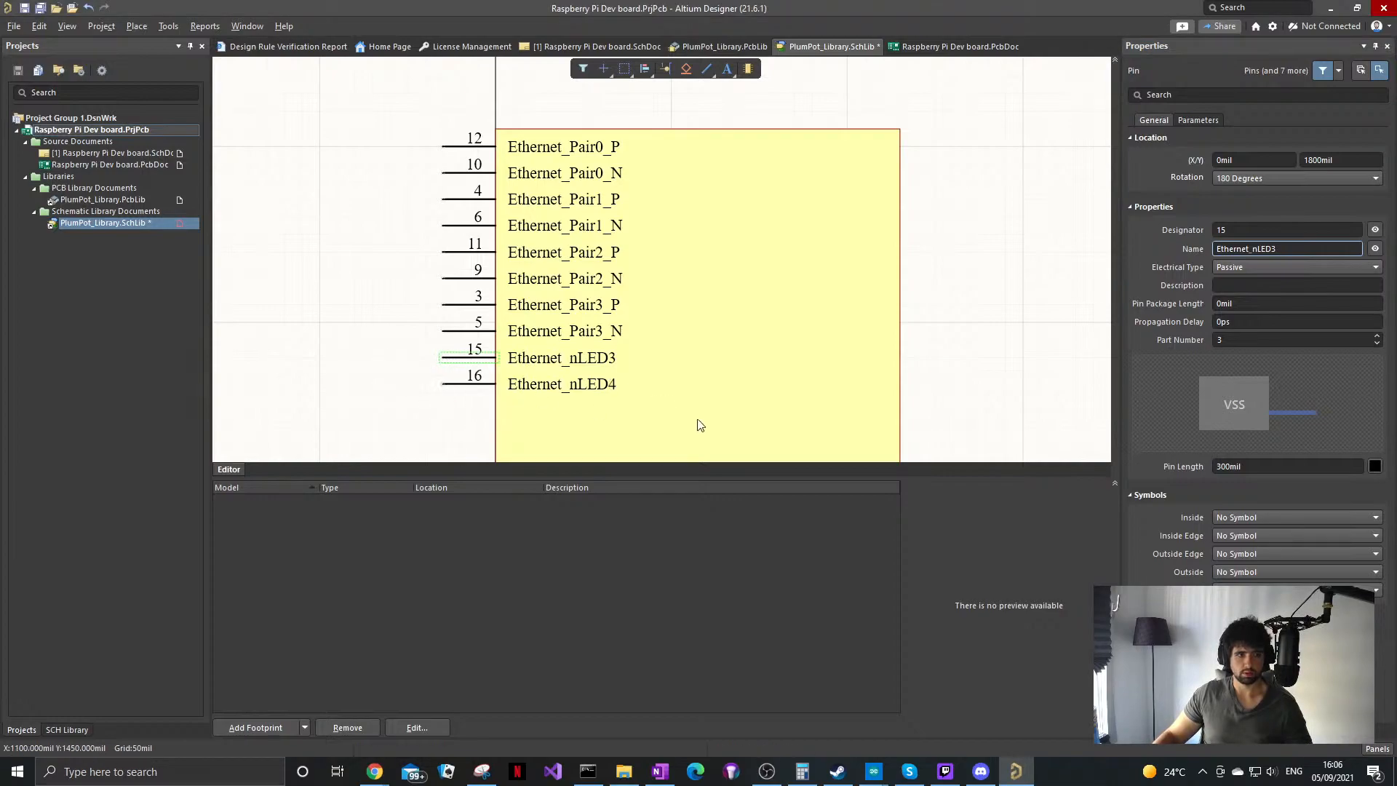
Step: Rename pin 15 as Ethernet_SYNC_IN and undo that change
click(1248, 250)
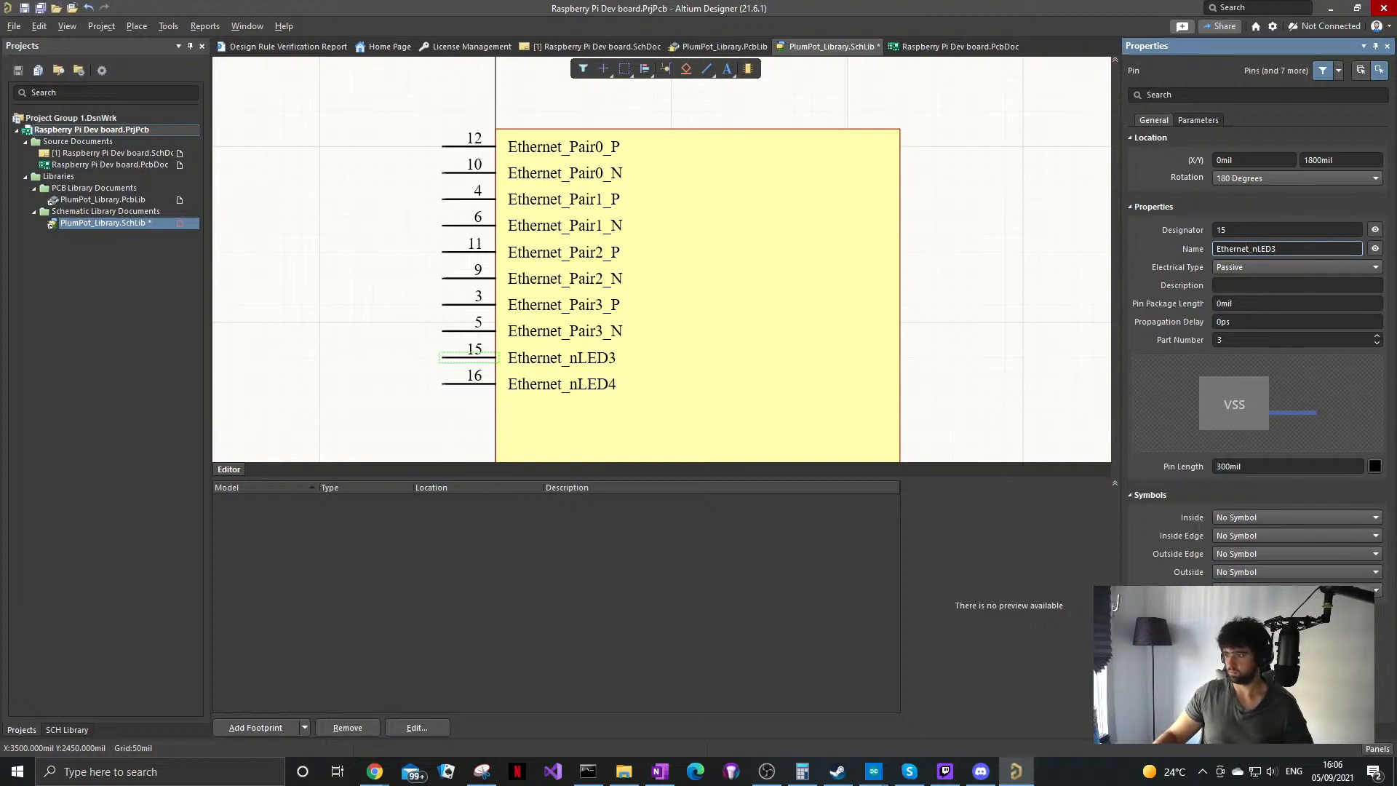
key(alt+Tab)
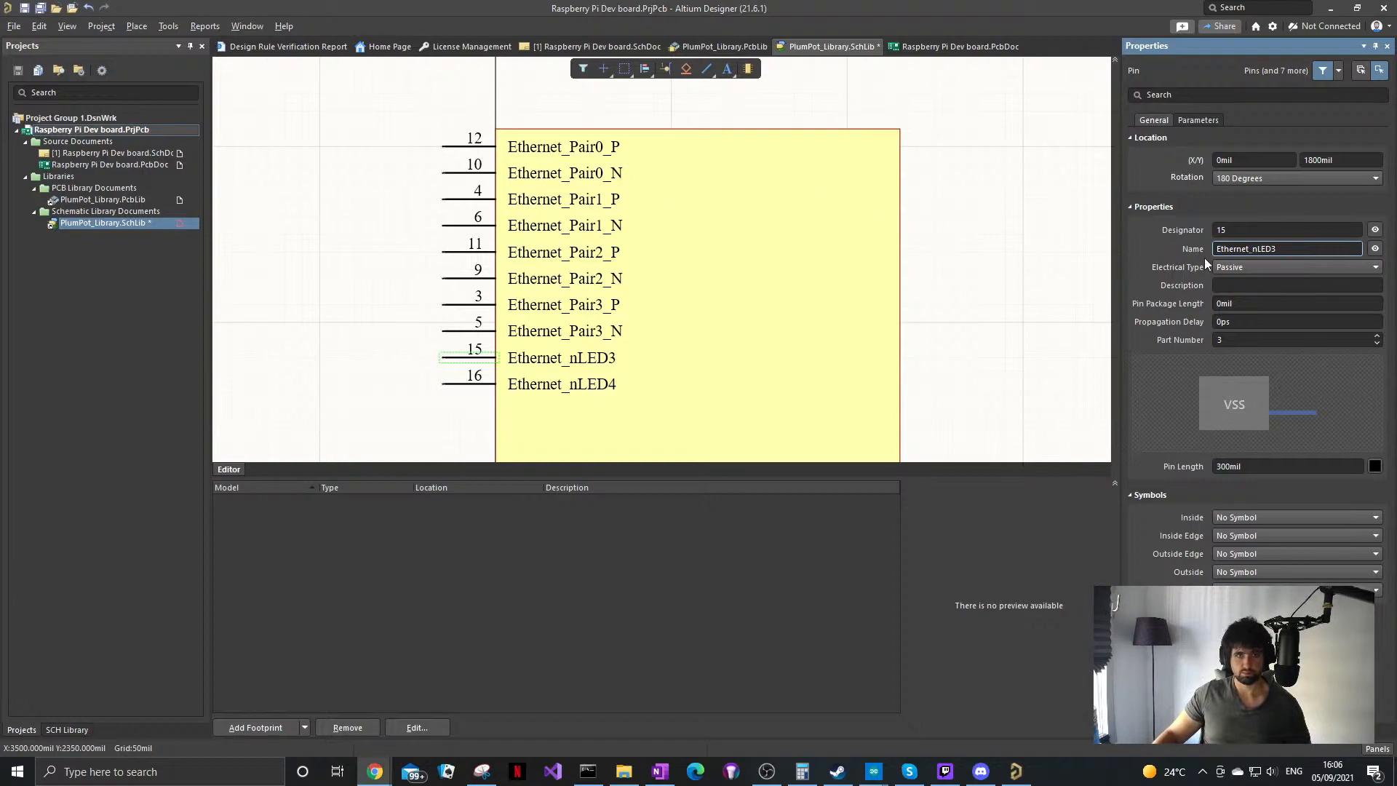
key(alt+Tab)
text(Ethernet_SYNC_IN)
click(1054, 300)
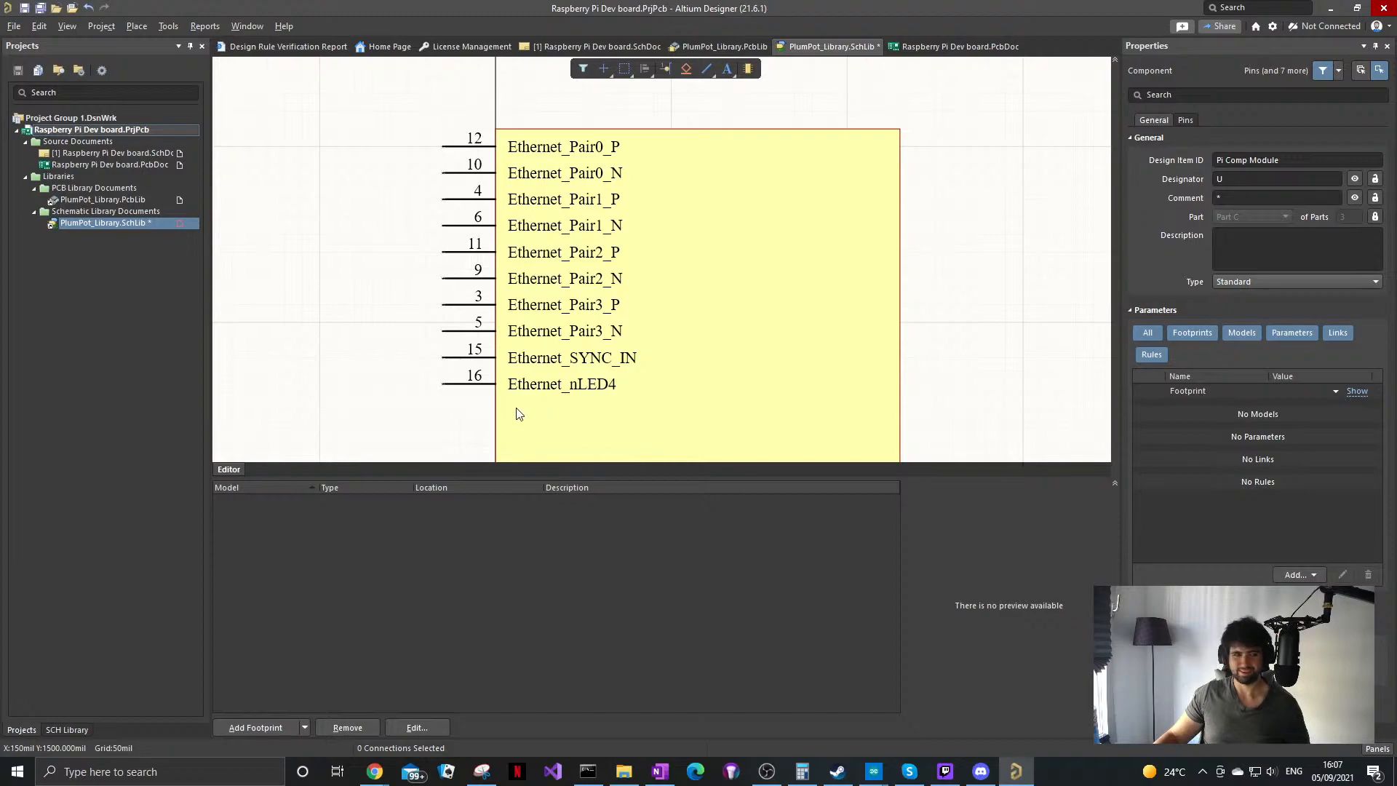
key(ctrl+z)
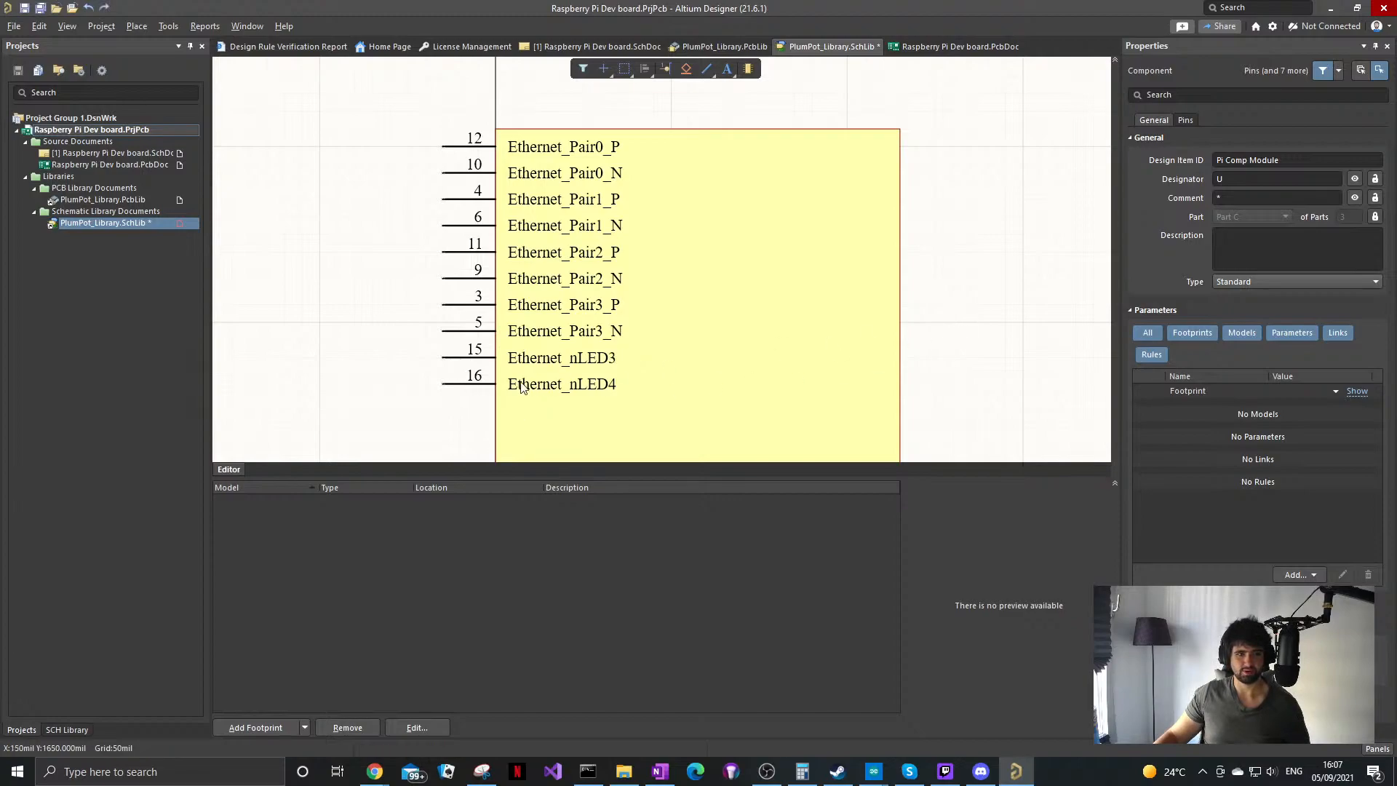
Step: Rename pin 16 as Ethernet_SYNC_IN
click(484, 385)
click(1252, 249)
double_click(1252, 249)
text(Ethernet_SYNC_IN)
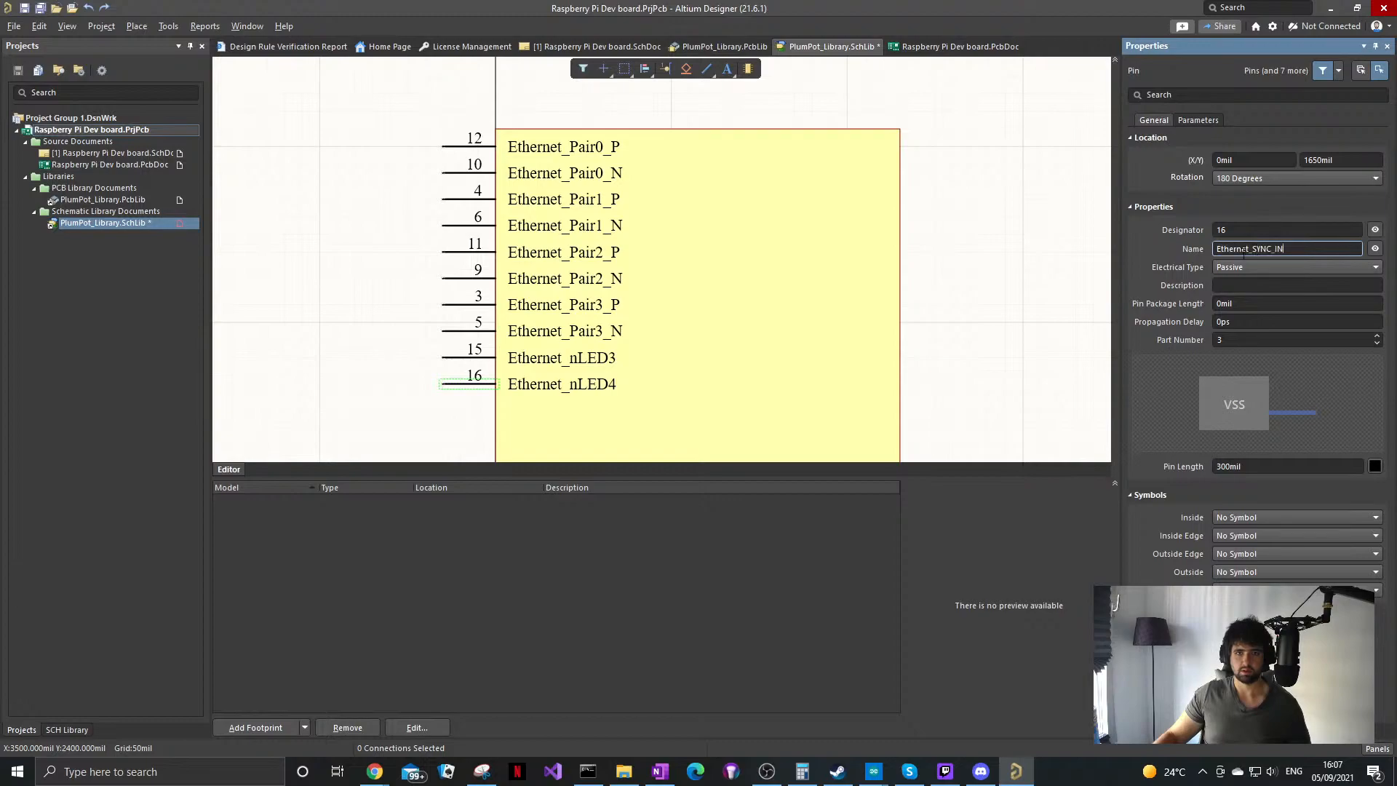
click(847, 375)
Step: Duplicate pin 16 directly below as pin 17 and rename the copy Ethernet_nLED2
shift+drag(472, 385, 442, 411)
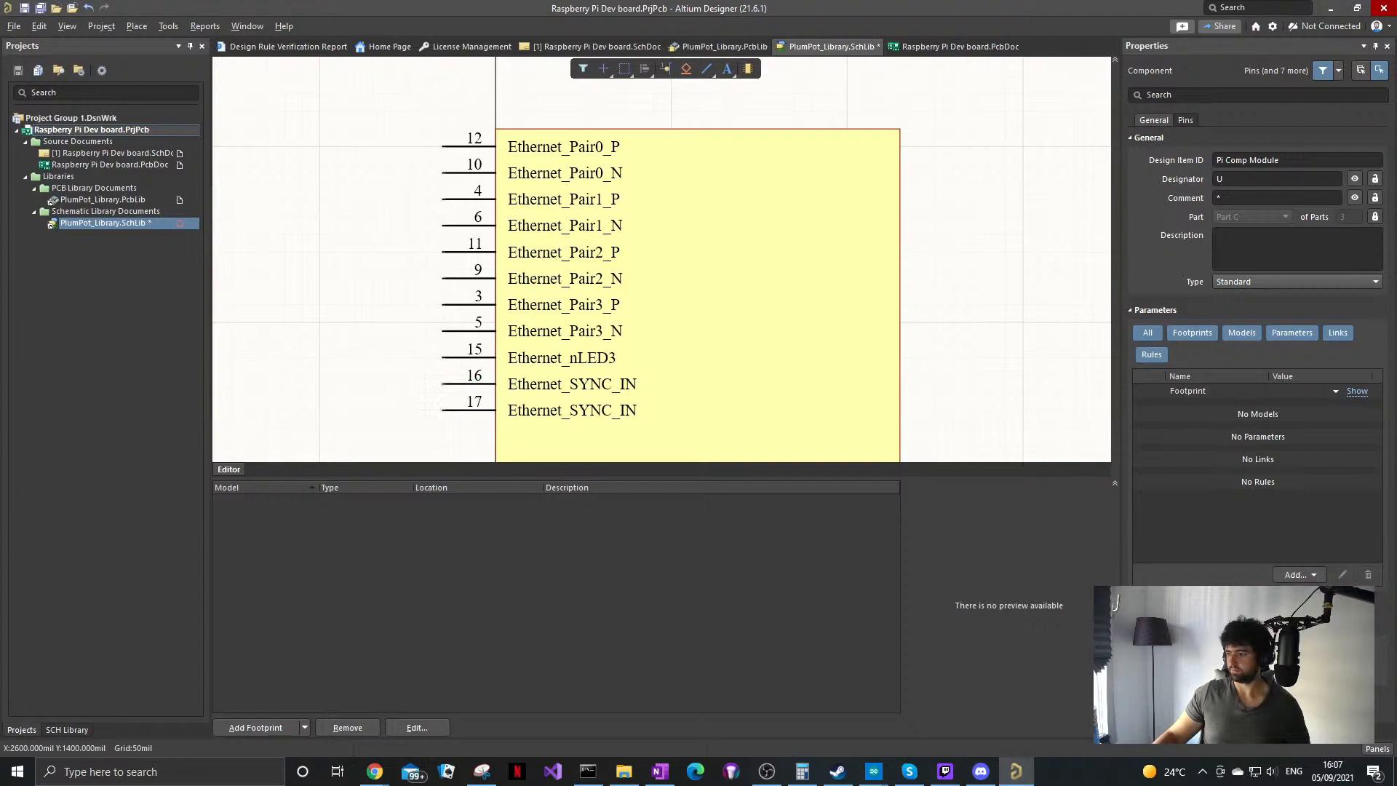
click(480, 413)
click(1252, 248)
double_click(1251, 248)
text(Ethernet_nLED2)
click(1013, 311)
scroll(409, 371, down, 1)
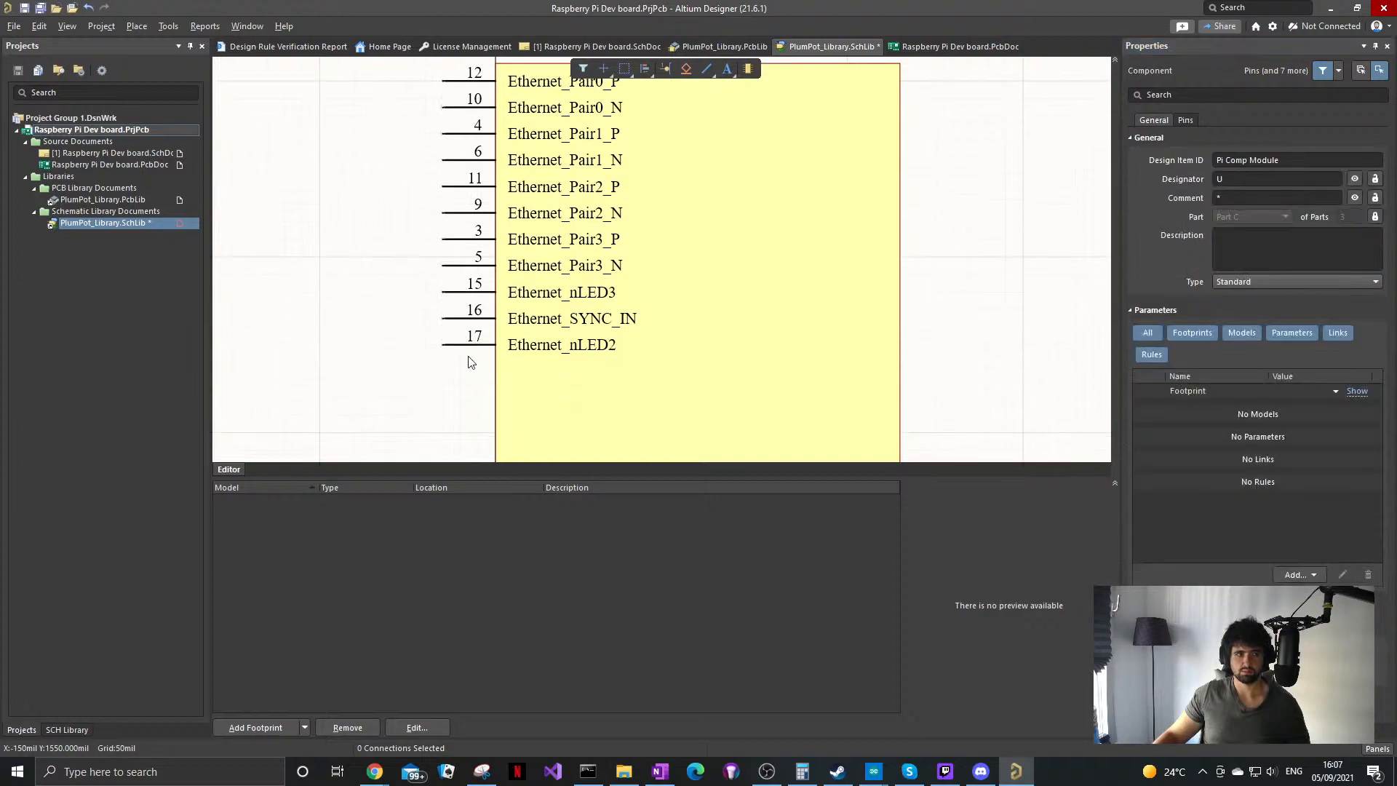
Step: Duplicate pin 17 directly below as pin 18 at Y 1350 mil and rename the copy Ethernet_SYNC_OUT
shift+drag(472, 345, 442, 372)
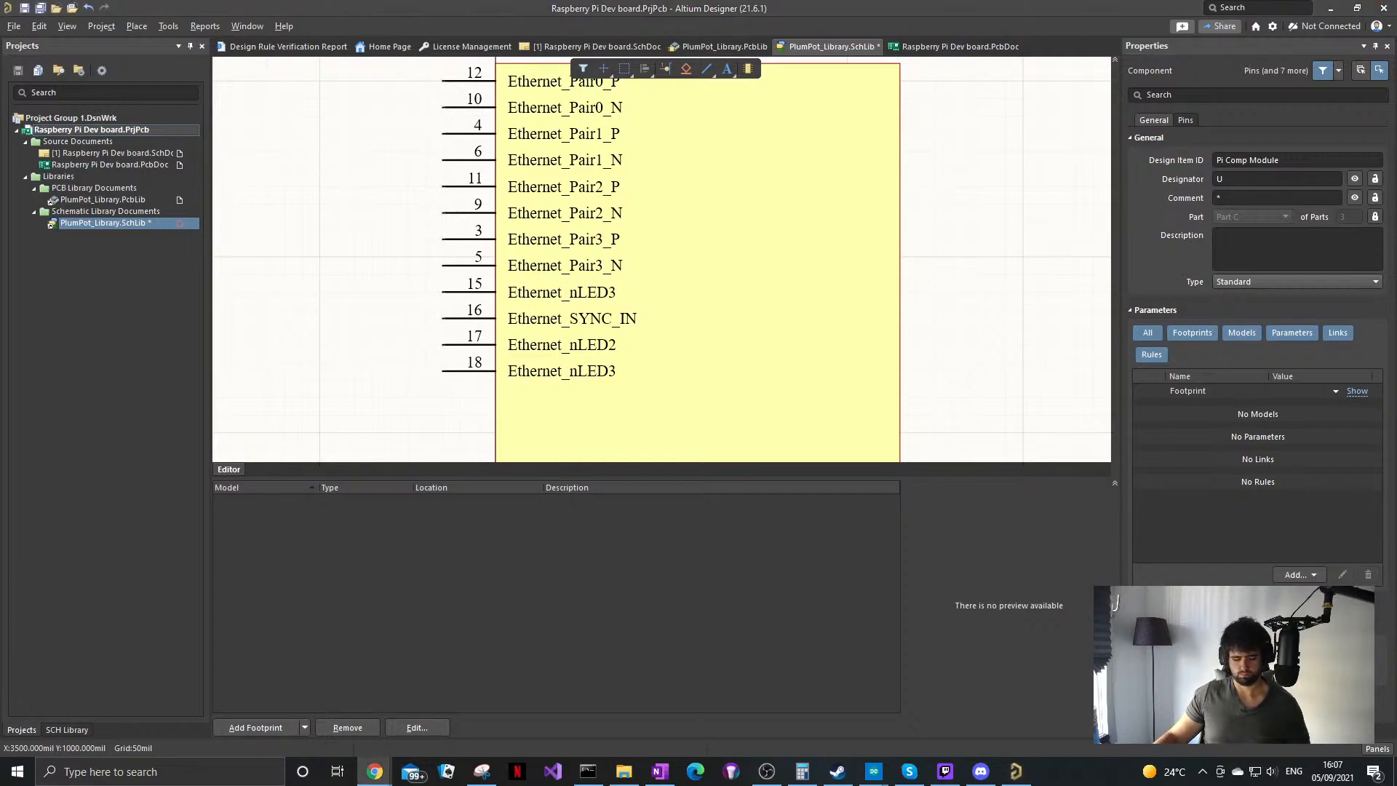
click(475, 372)
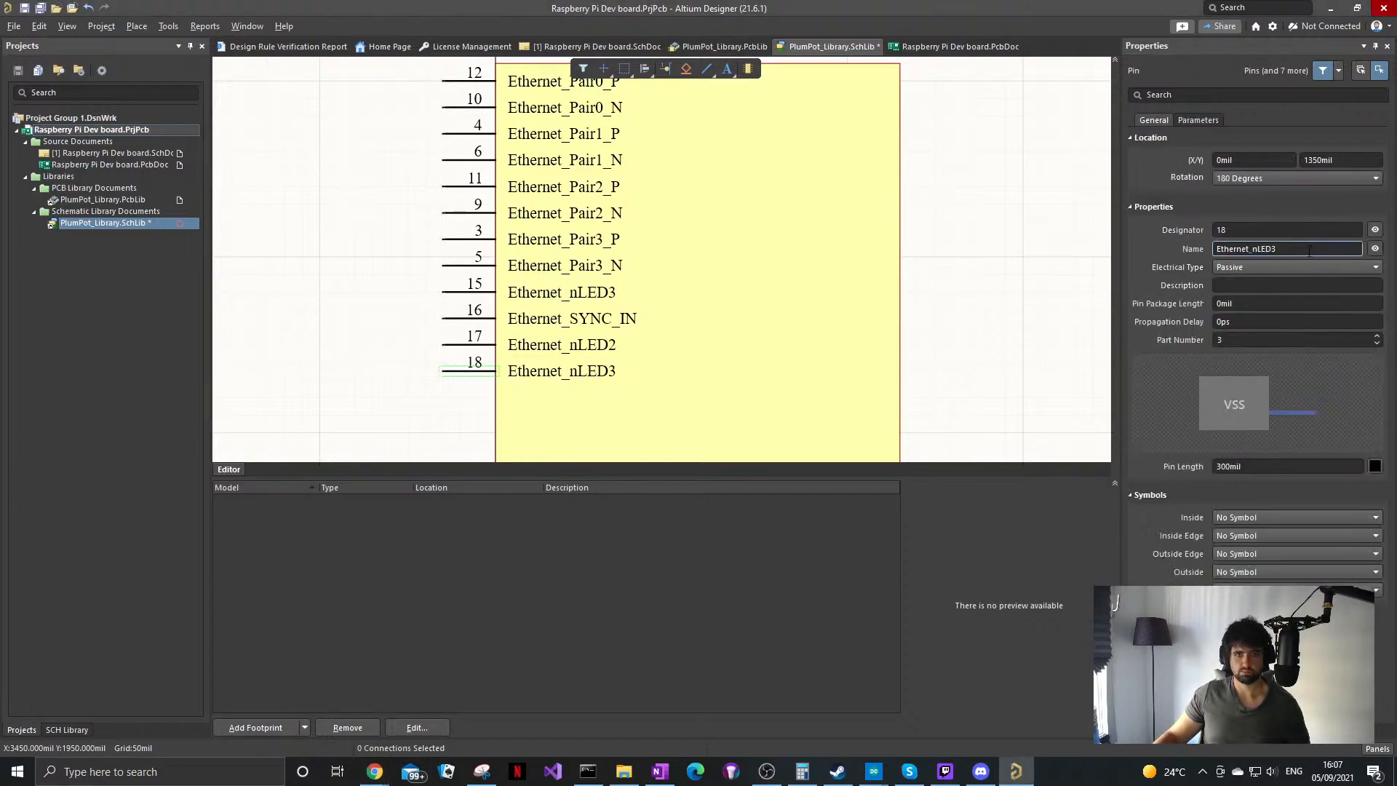
double_click(1279, 250)
text(Ethernet_SYNC_OUT)
click(328, 395)
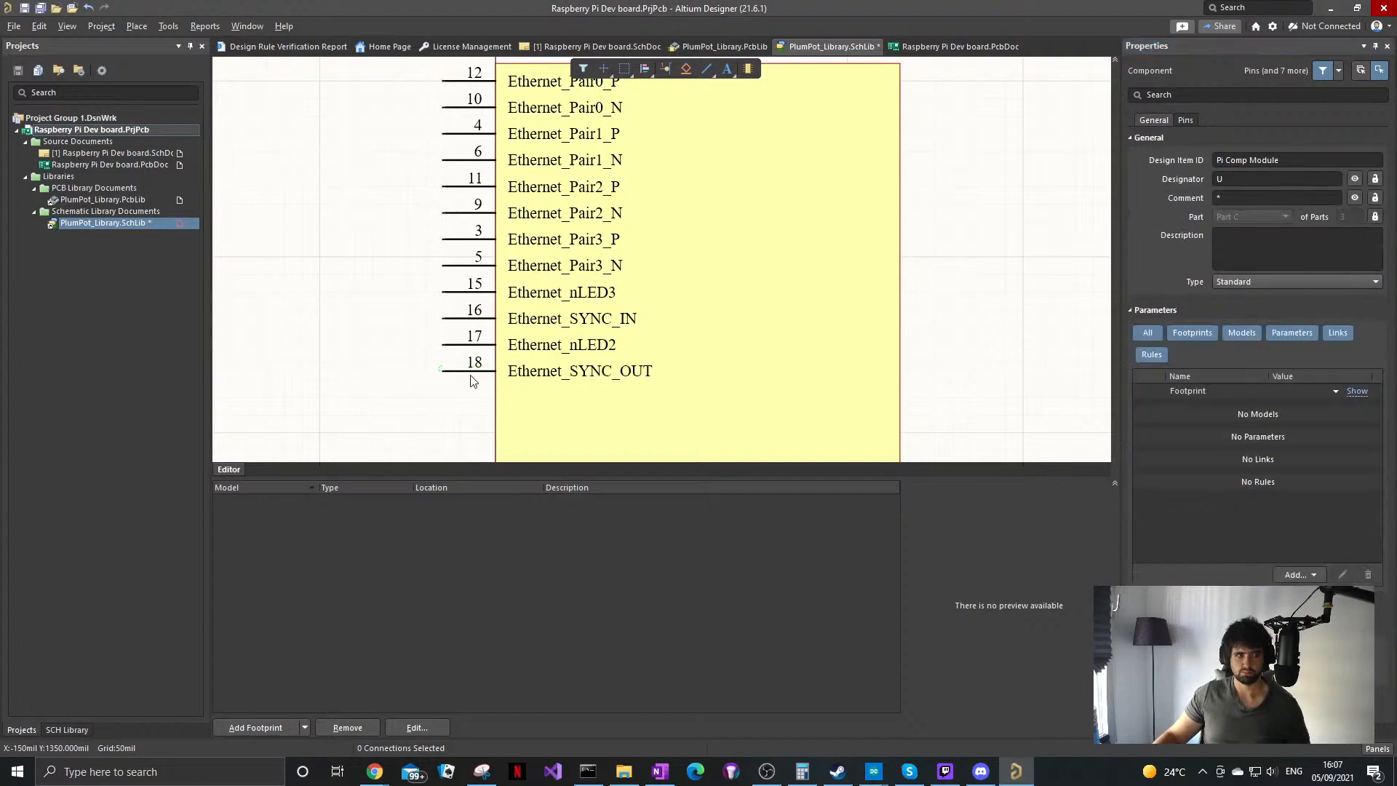
Step: Copy pin 18 directly below as pin 19 and rename the copy Ethernet_nLED1
click(462, 372)
key(ctrl+c)
key(ctrl+v)
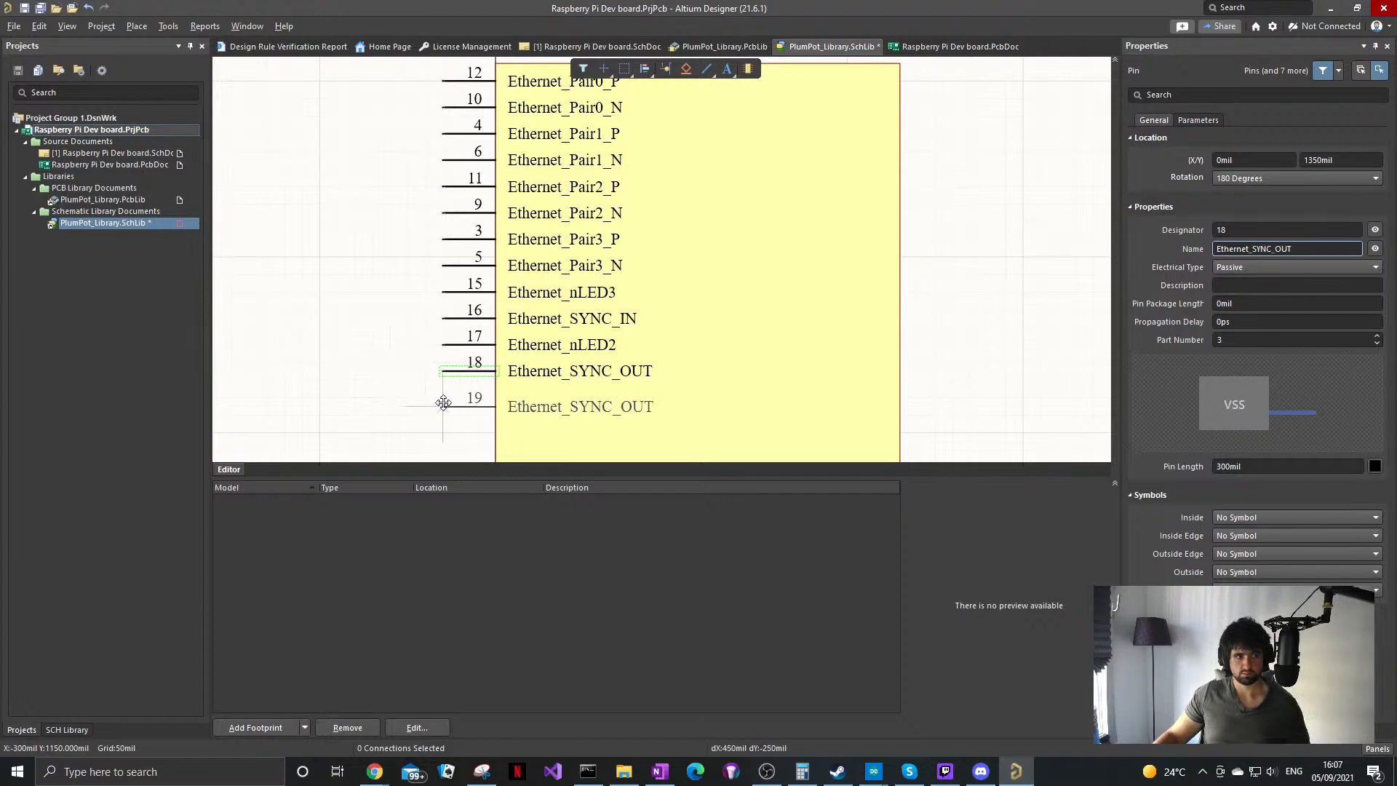
click(441, 397)
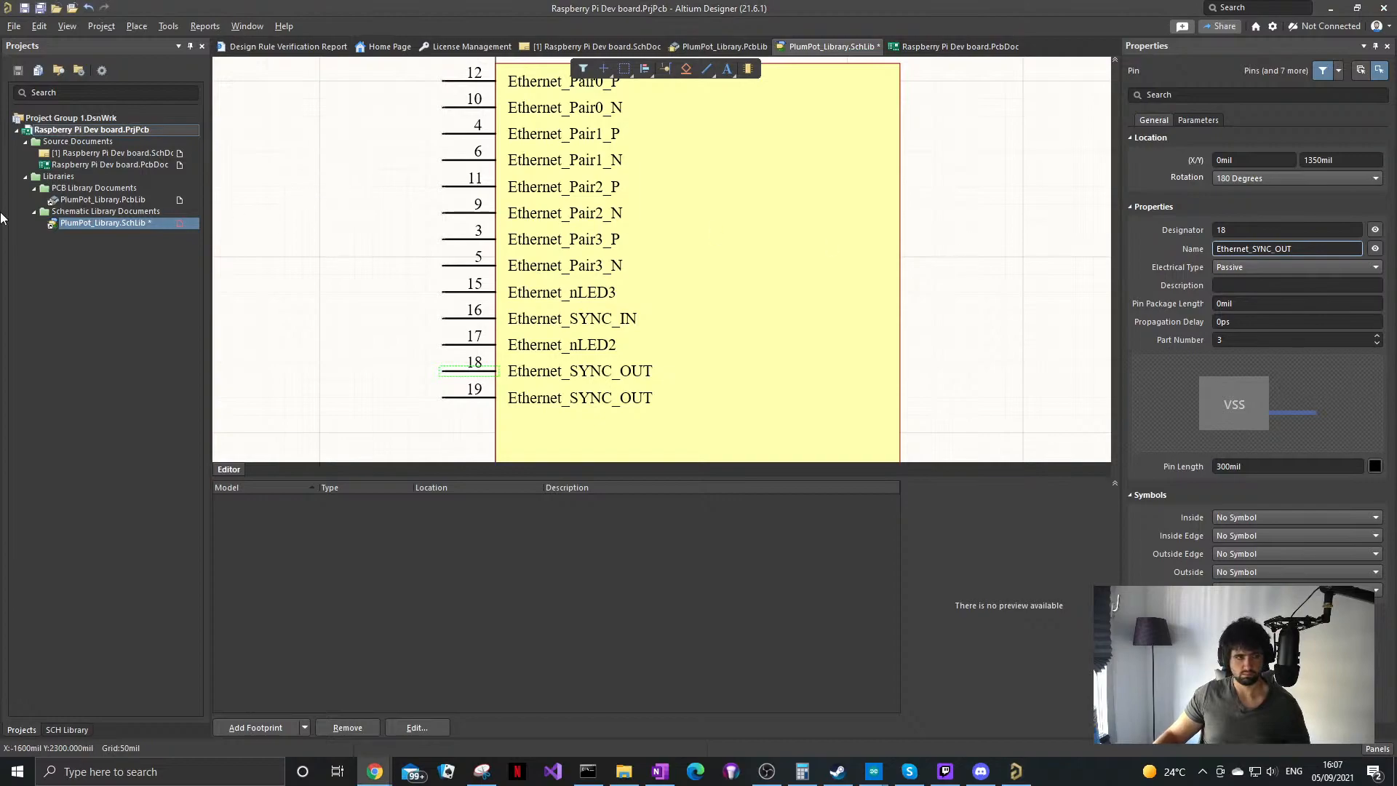
click(467, 398)
double_click(1277, 249)
key(ctrl+v)
click(983, 289)
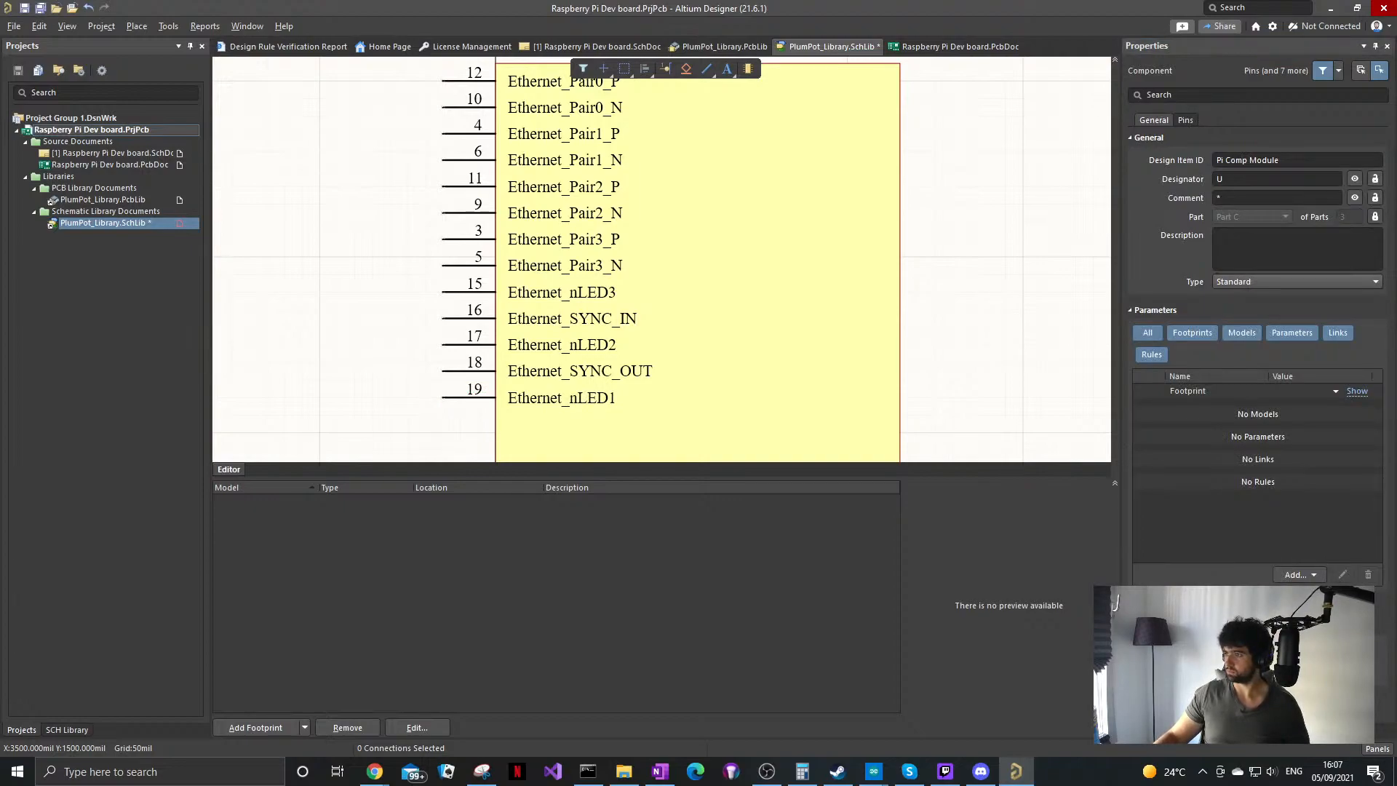
Step: Move the LED and sync pins 15 to 19 together from the symbol body's left edge to its right edge
key(alt+Tab)
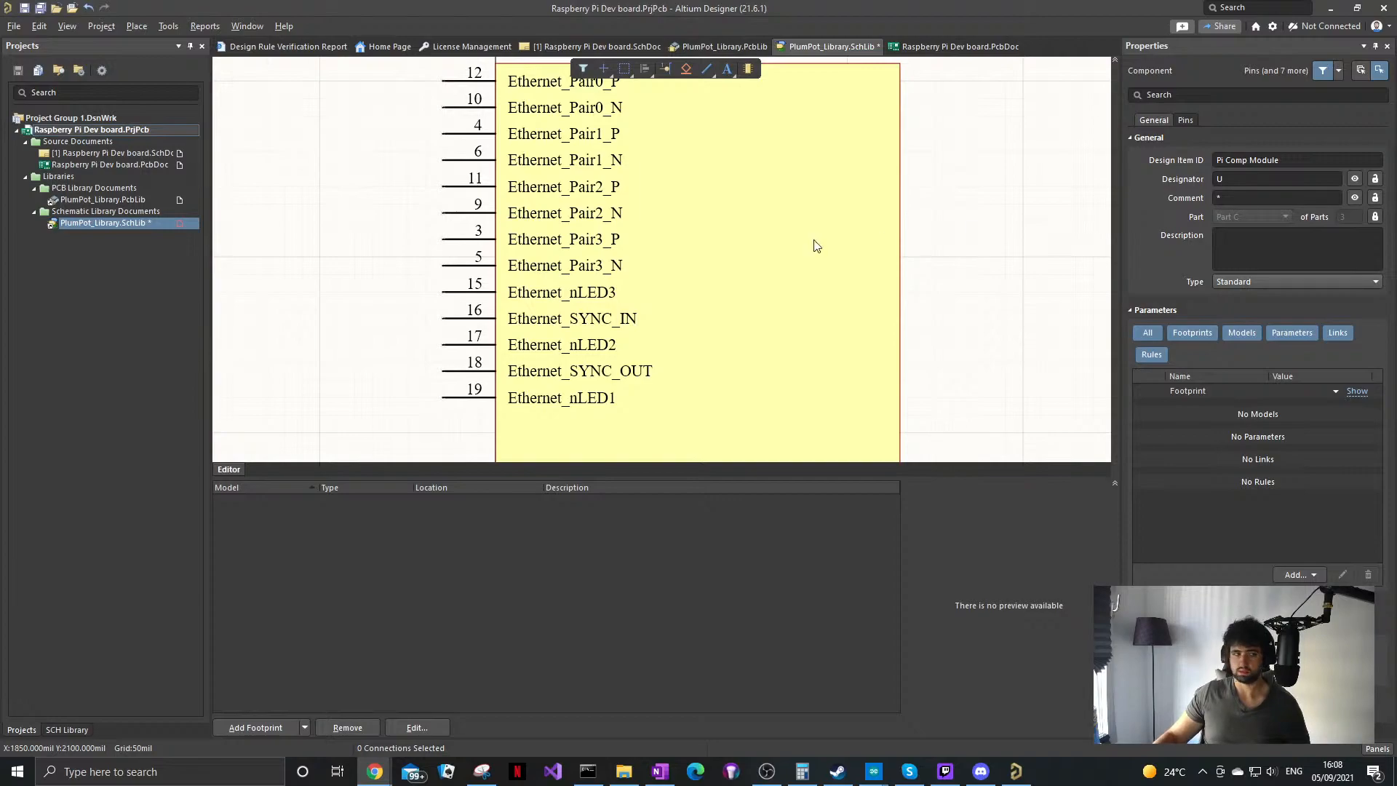
ctrl+scroll(415, 280, down, 3)
ctrl+scroll(424, 265, up, 1)
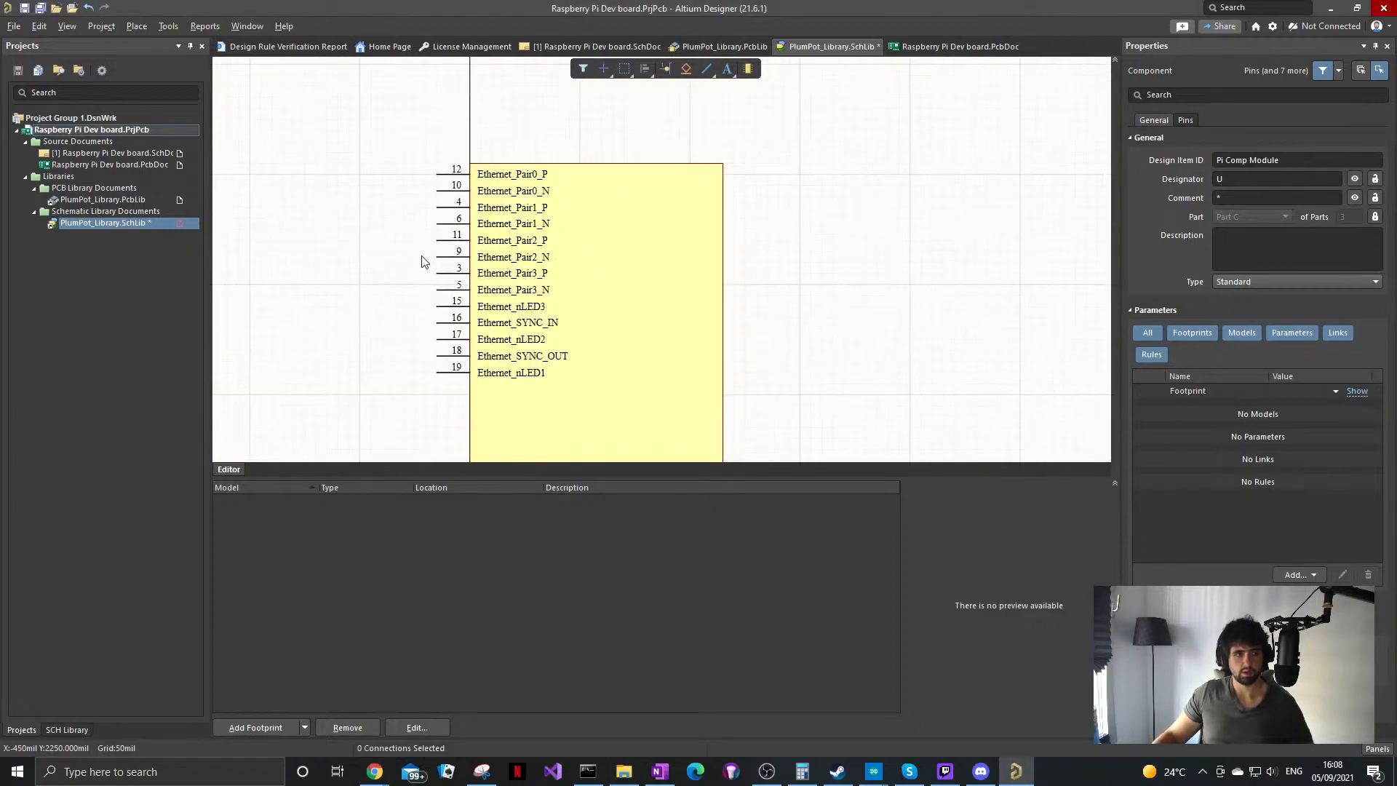
drag(446, 393, 401, 293)
drag(452, 372, 747, 359)
Step: Move the eight Ethernet pair pins together down the body's left edge until pin 12 is level with pin 15
ctrl+scroll(733, 324, up, 2)
drag(357, 323, 313, 80)
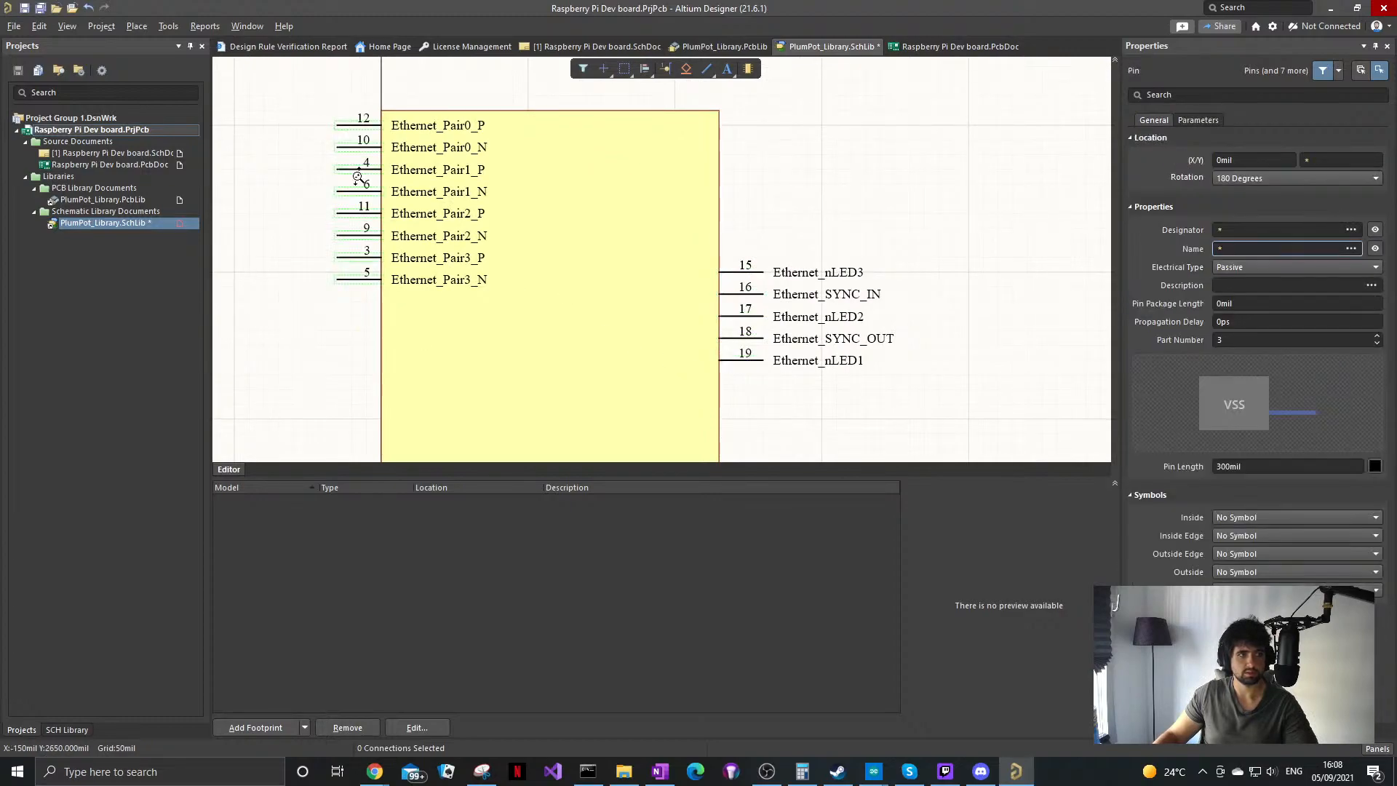
ctrl+scroll(342, 175, down, 1)
drag(347, 183, 327, 344)
ctrl+scroll(326, 345, up, 1)
drag(361, 368, 380, 369)
Step: Mirror pins 15 to 19 horizontally on the right edge so their names sit inside the symbol body
ctrl+scroll(291, 352, down, 3)
click(582, 314)
drag(502, 156, 584, 291)
ctrl+scroll(499, 358, up, 3)
key(x)
click(639, 218)
ctrl+scroll(623, 236, down, 3)
right_drag(623, 237, 612, 344)
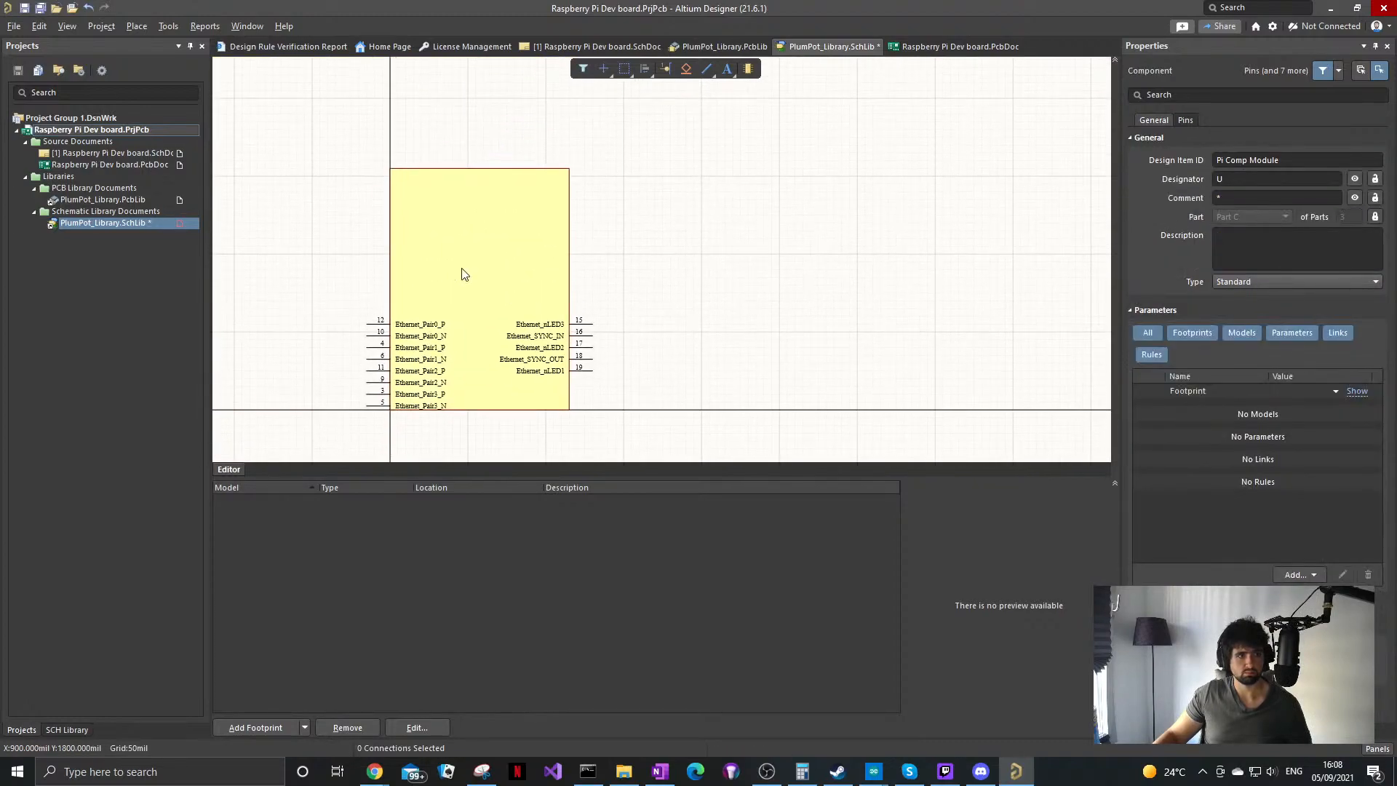
Step: Shrink the Part C symbol body around its Ethernet pins, about 2250 by 1200 mil, and shift the five LED and SYNC pins onto its edge
click(465, 275)
drag(568, 169, 565, 312)
ctrl+scroll(571, 323, up, 3)
drag(596, 391, 625, 389)
scroll(604, 400, down, 3)
ctrl+scroll(665, 284, down, 2)
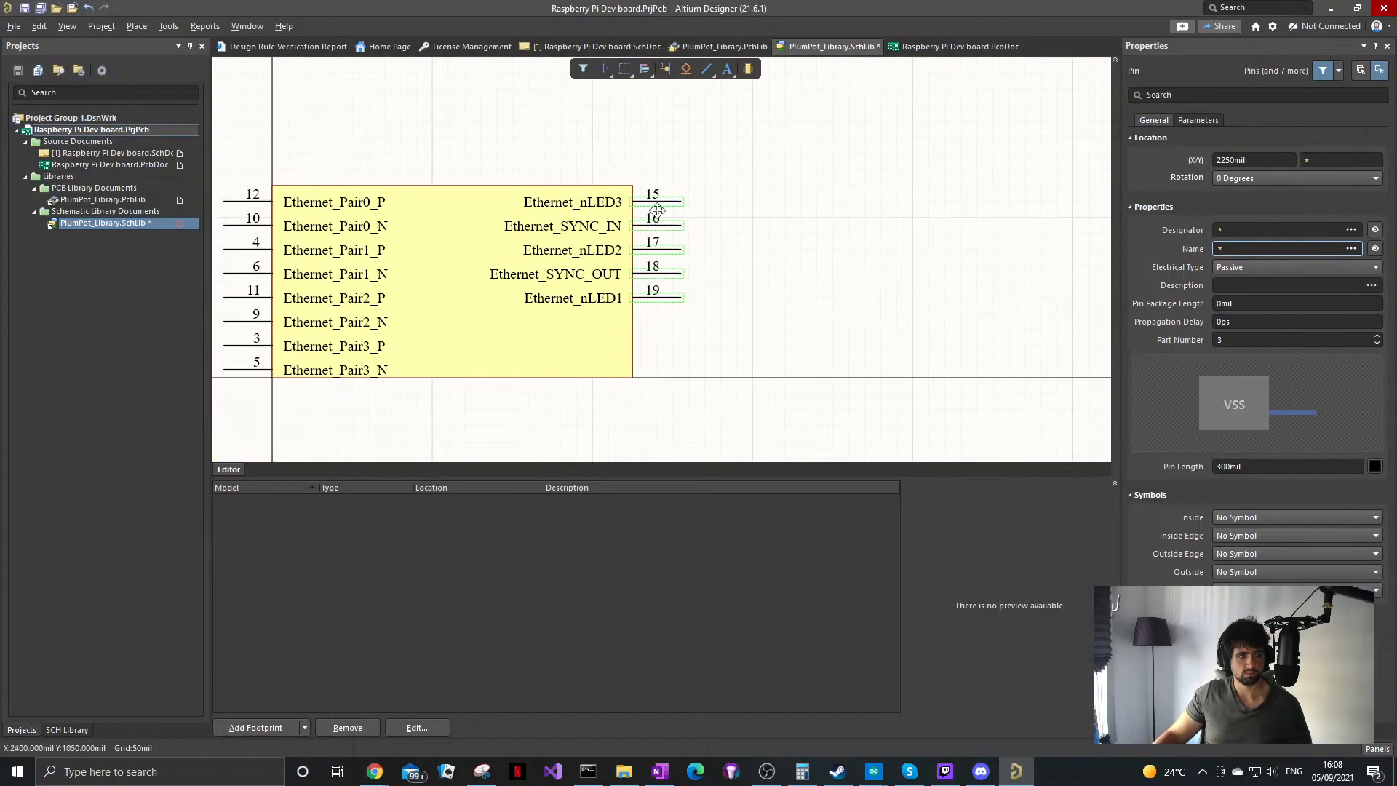
Step: Rearrange the LED and SYNC pins in the order nLED1, nLED2, nLED3, then SYNC_IN and SYNC_OUT below a gap
click(768, 213)
click(604, 313)
drag(653, 300, 732, 346)
click(659, 272)
drag(660, 270, 652, 302)
drag(658, 225, 681, 318)
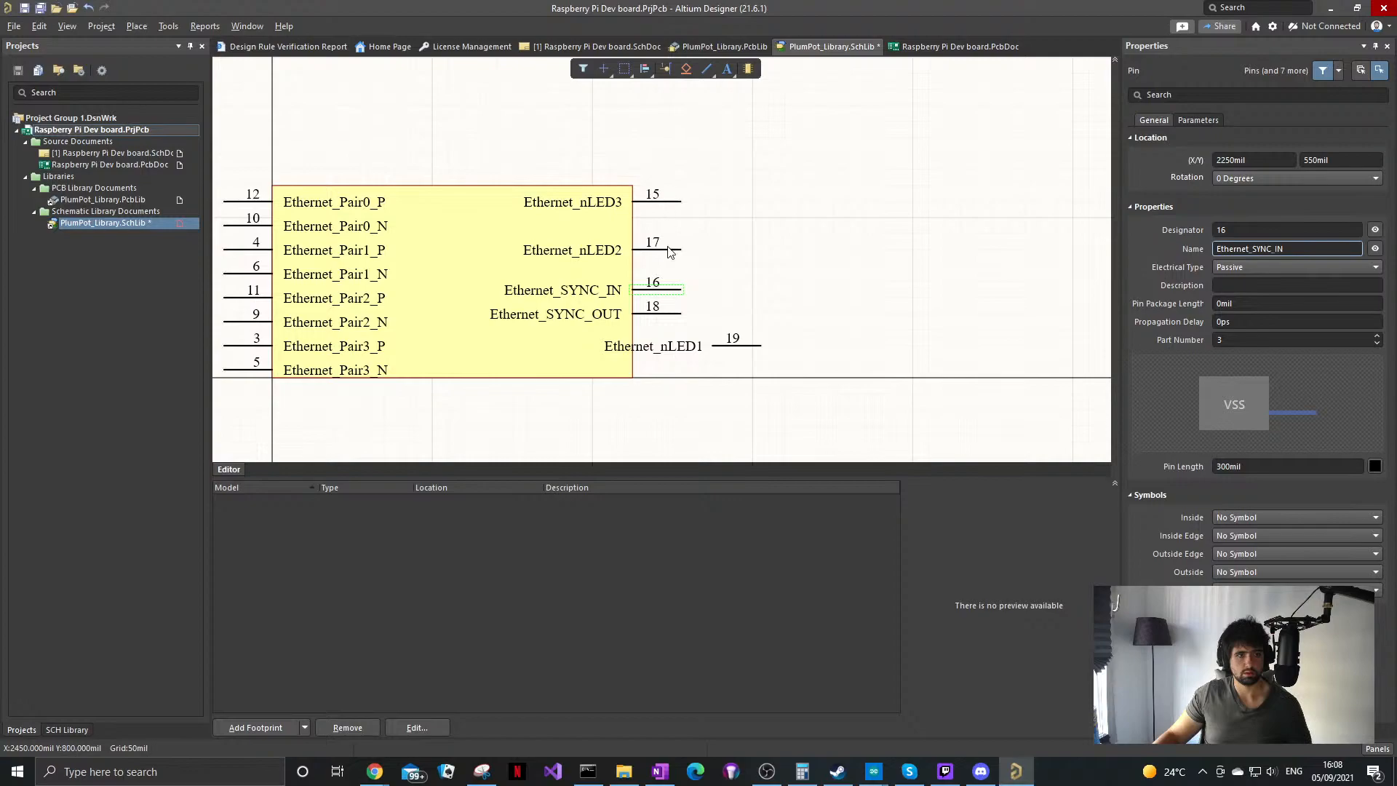
mouse_move(673, 251)
mouse_down()
mouse_move(681, 226)
mouse_move(682, 251)
mouse_up()
drag(739, 340, 682, 202)
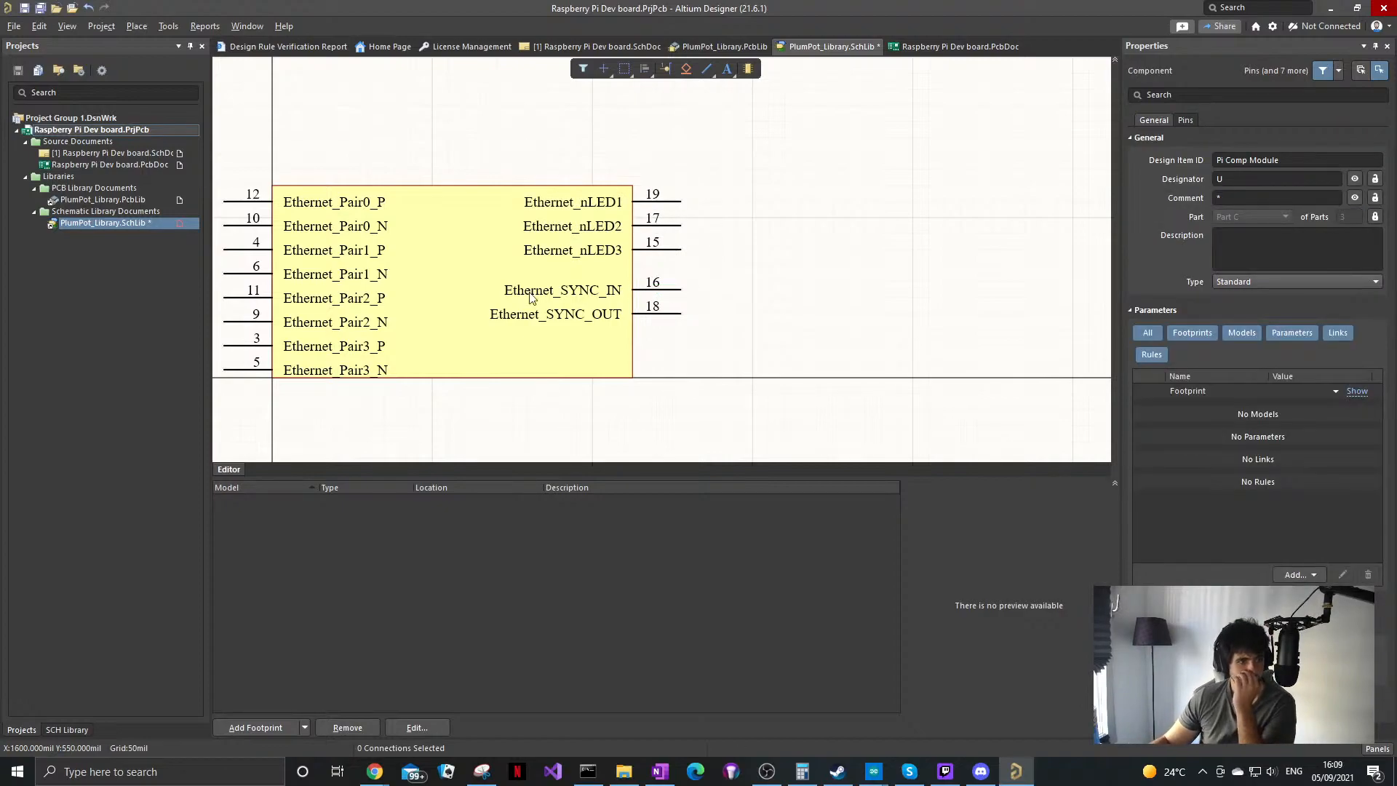
Step: Save the schematic library document PlumPot_Library.SchLib
right_drag(441, 230, 595, 195)
ctrl+scroll(601, 204, down, 1)
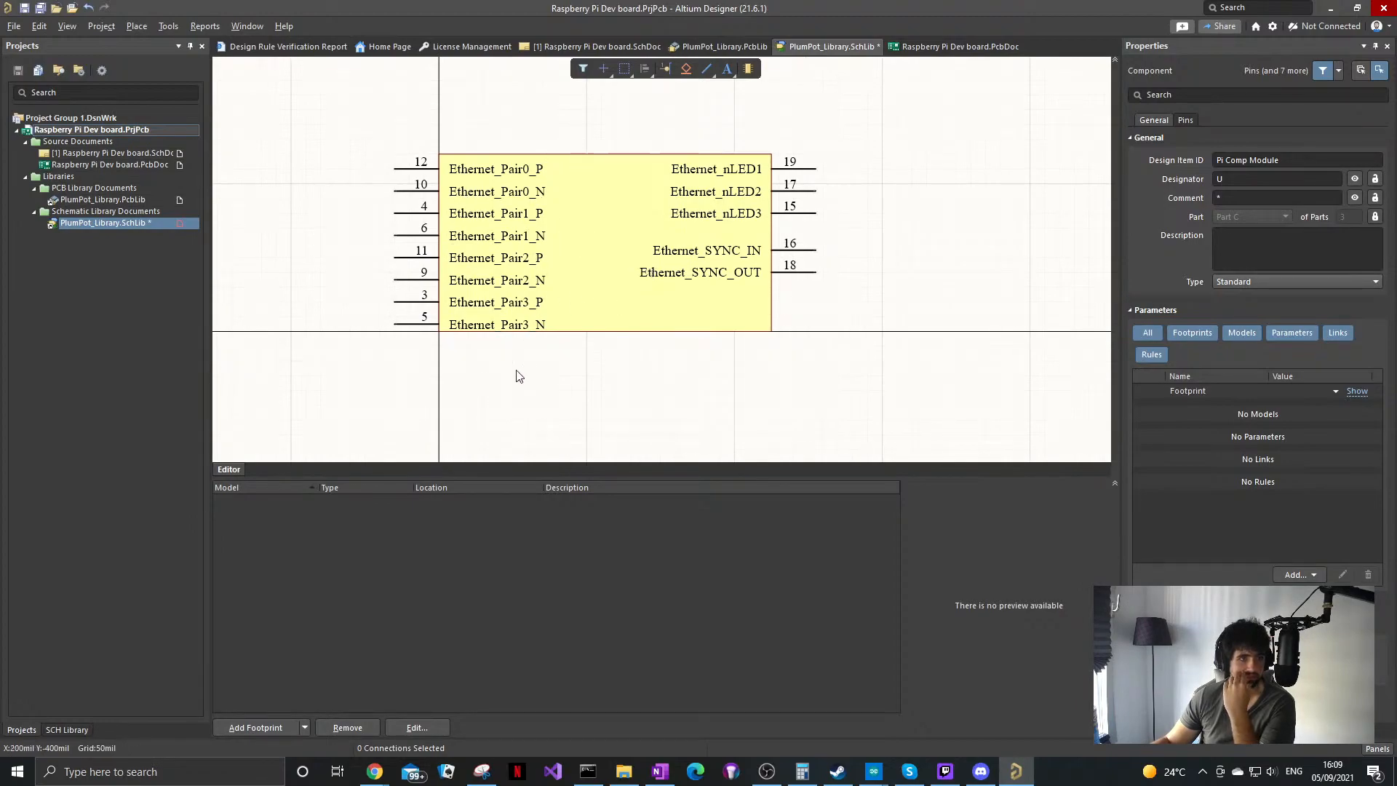
click(24, 8)
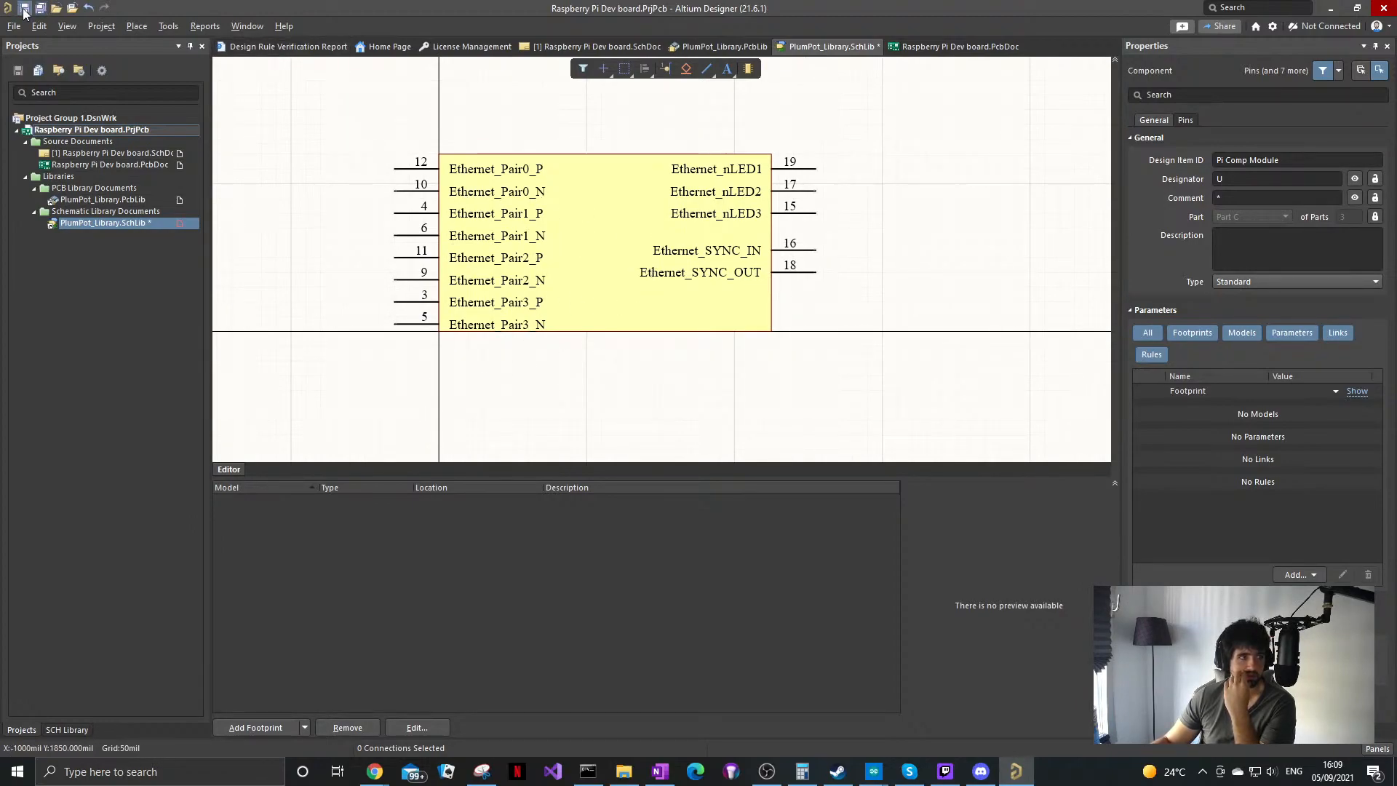
Step: Review Part A and Part B of the Pi Comp Module component, and return to Part C
click(1374, 219)
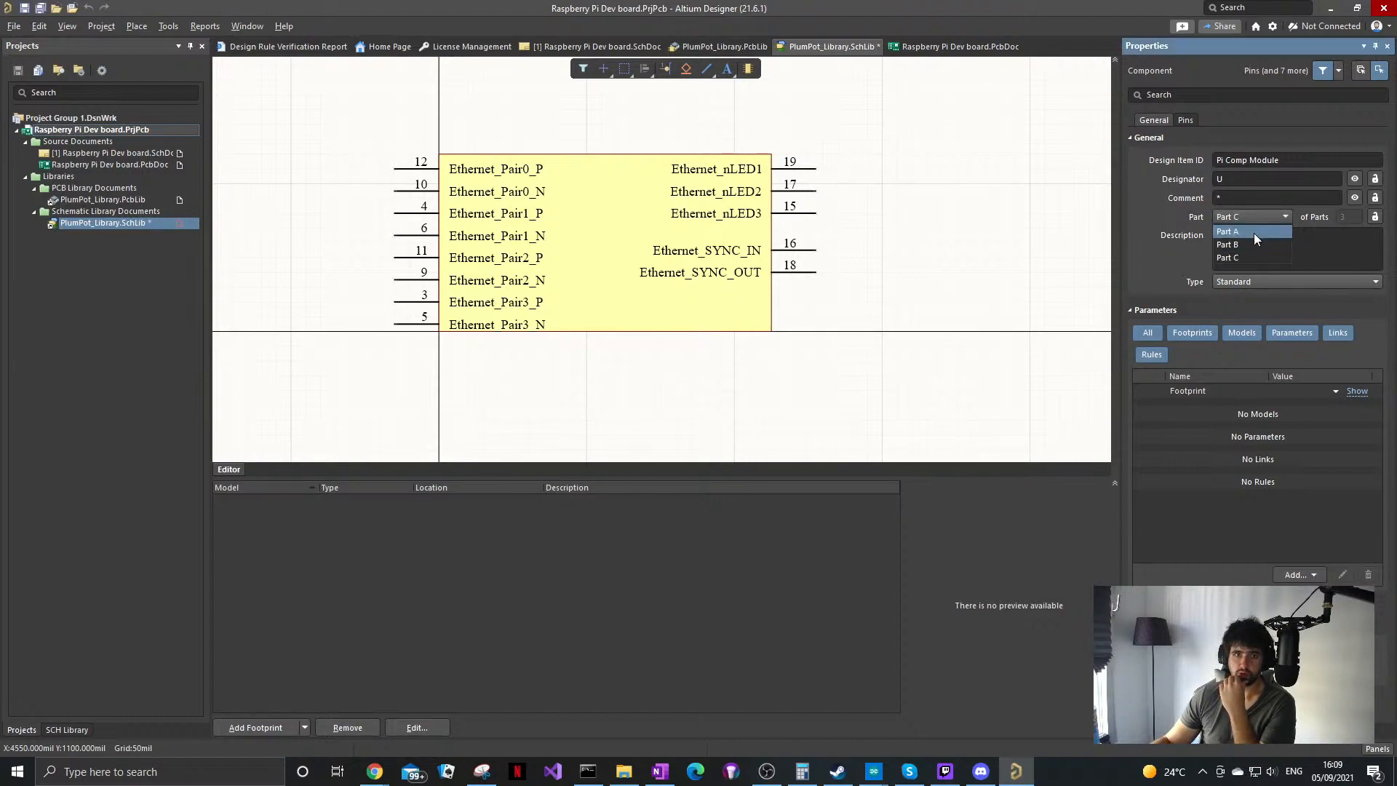
click(1254, 231)
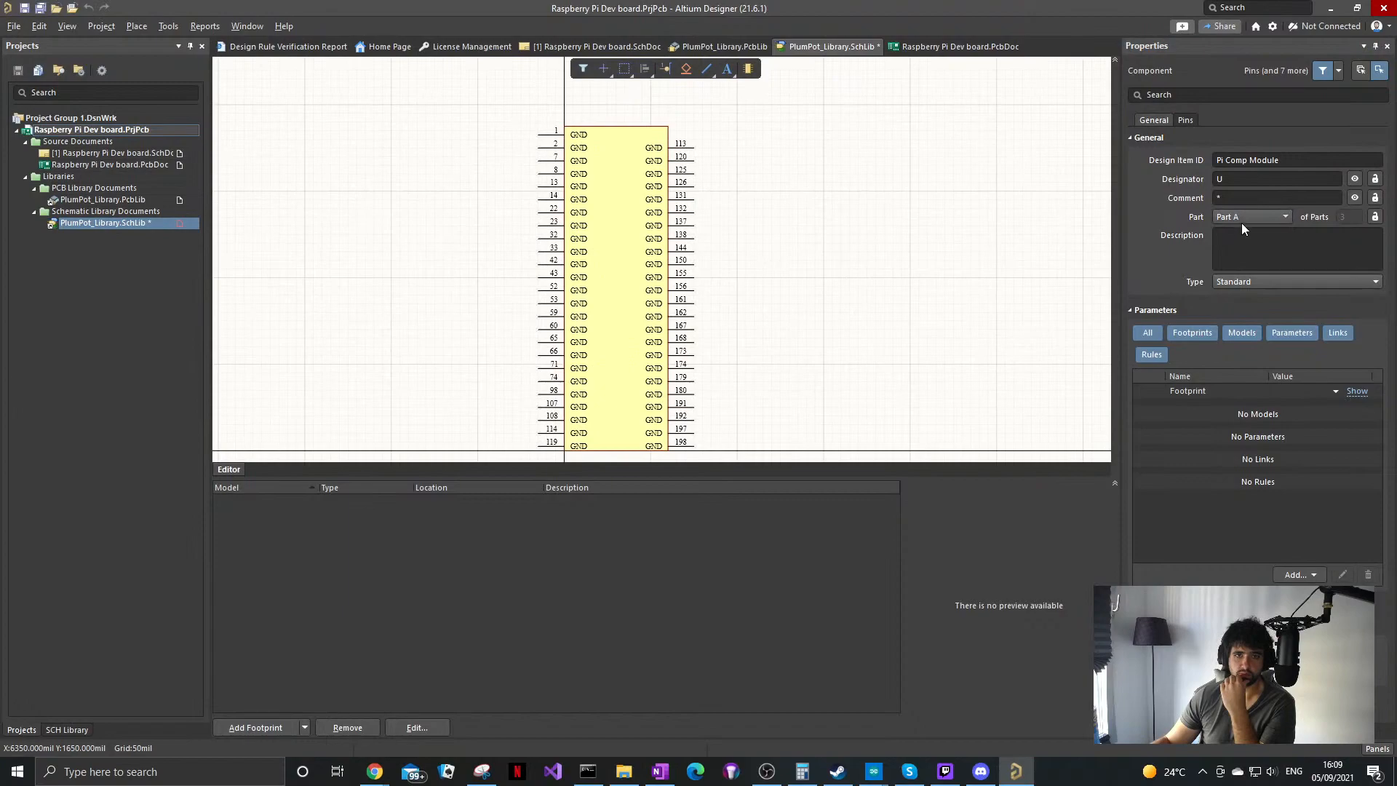
click(1241, 221)
click(1249, 240)
ctrl+scroll(644, 388, down, 1)
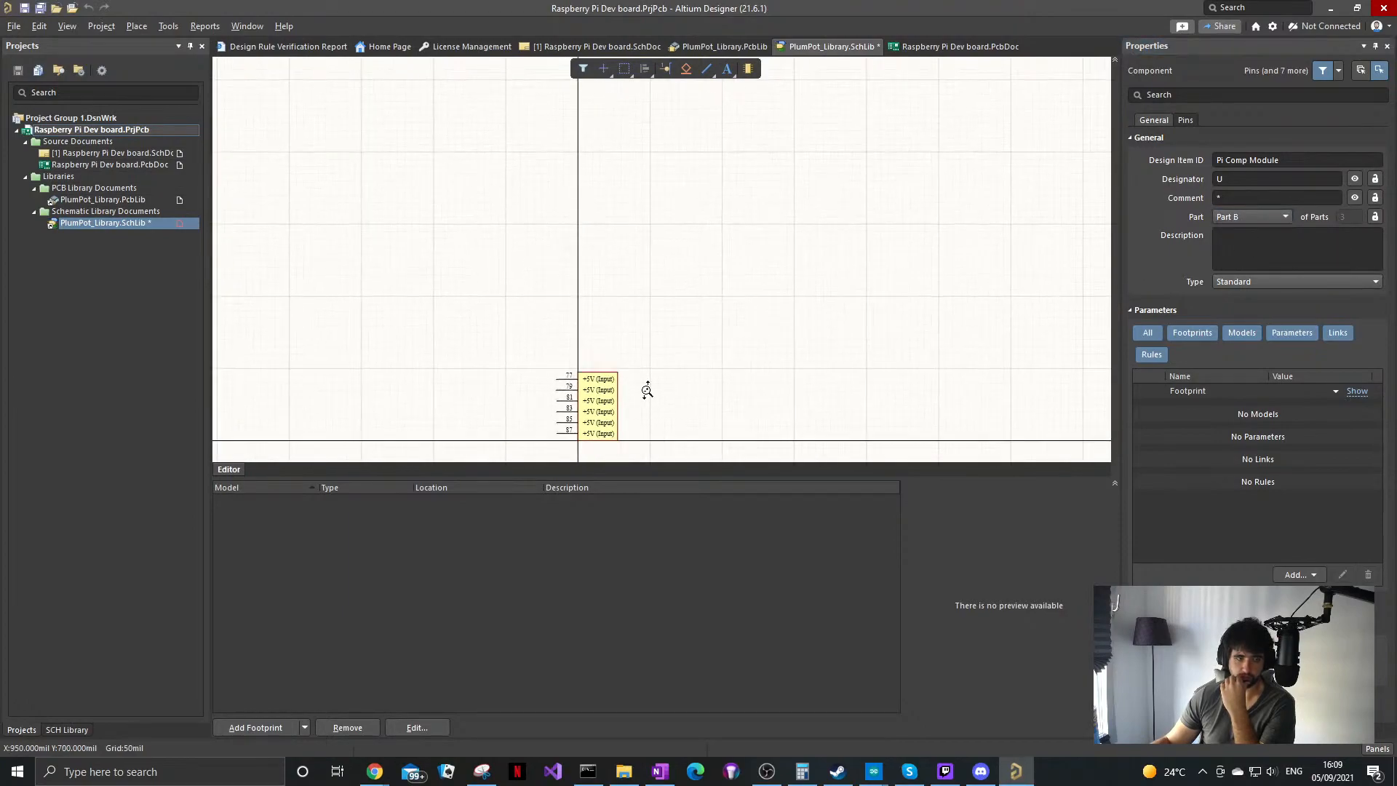
right_drag(645, 389, 670, 265)
click(1245, 220)
click(1243, 254)
ctrl+scroll(649, 332, up, 2)
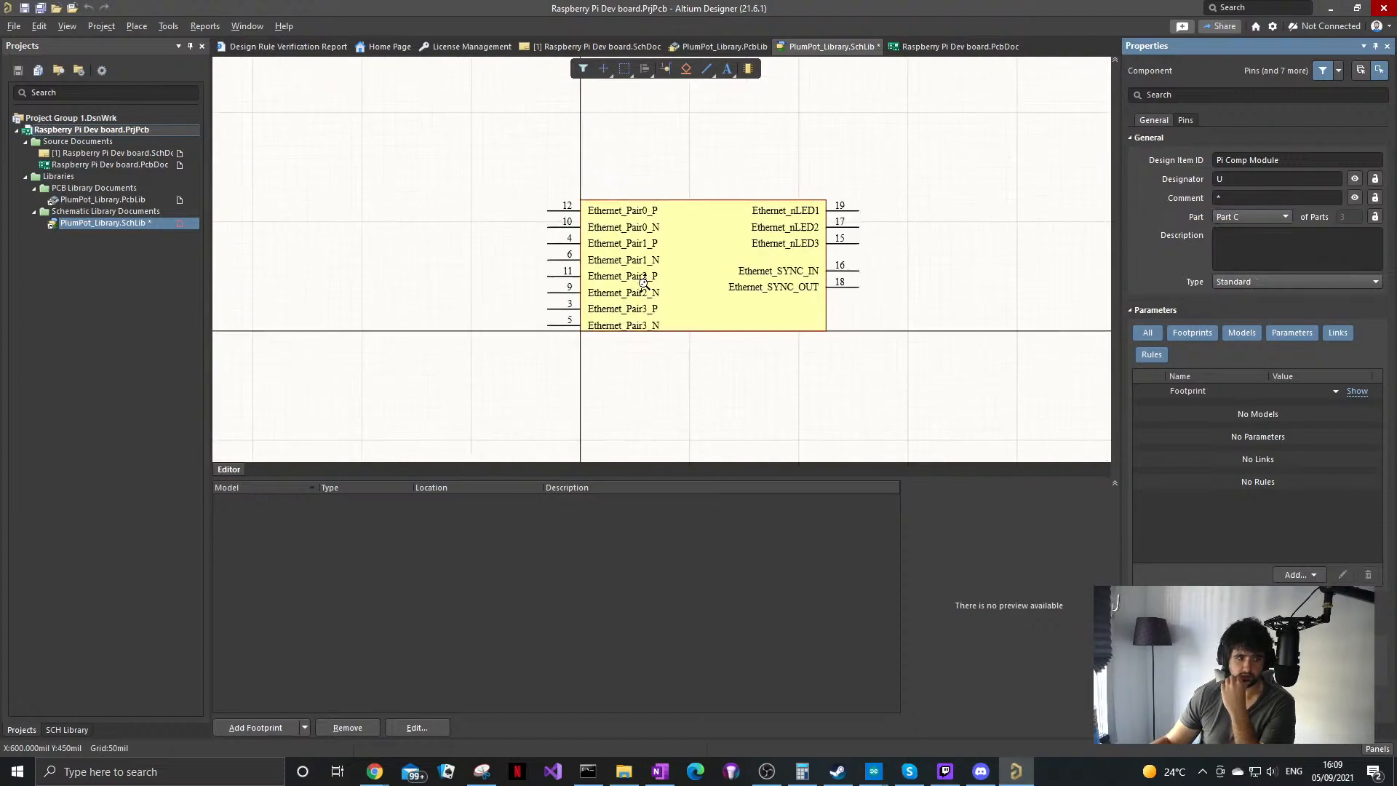
Step: Switch to Chrome and view the product photos of the Raspberry Pi Compute Module 4 / 2GB - WiFi
mouse_move(374, 771)
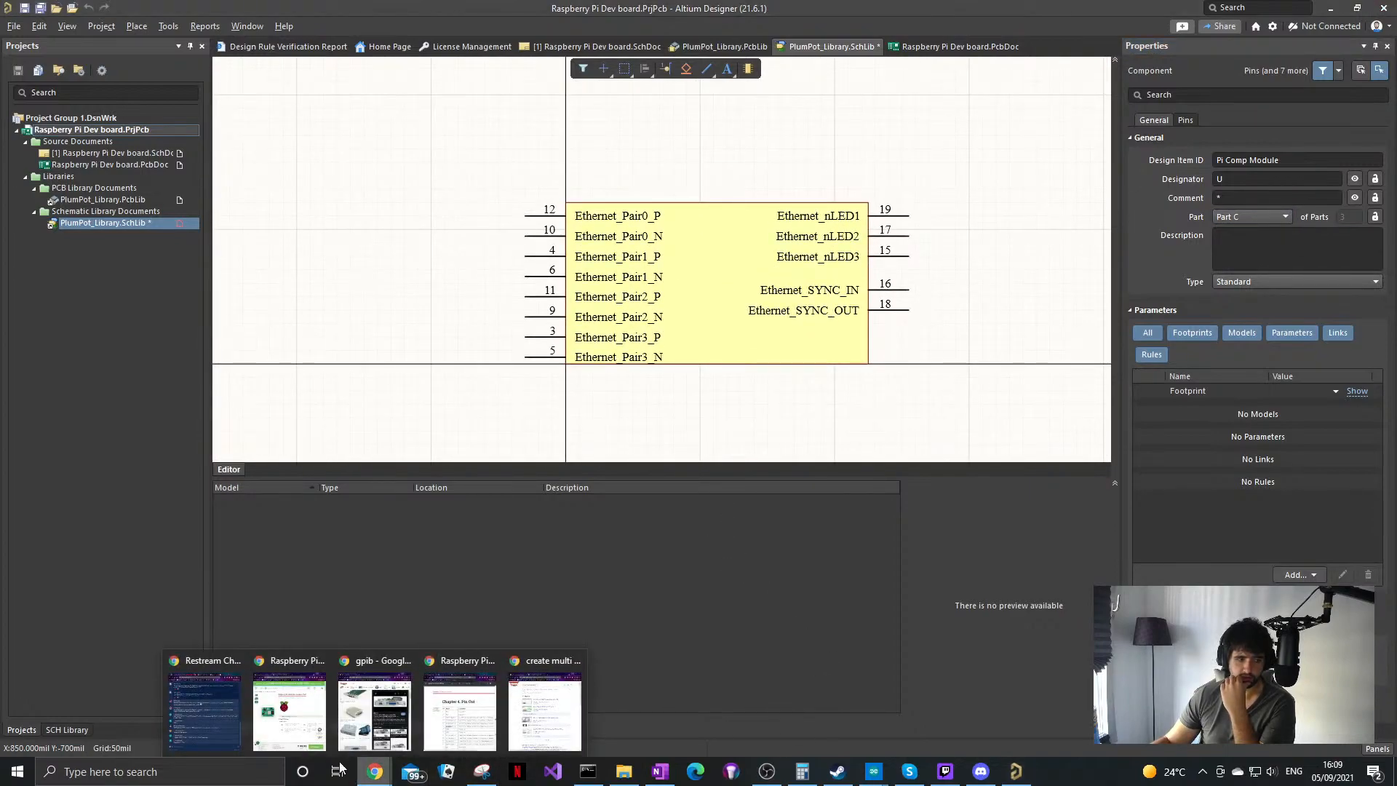
mouse_move(312, 727)
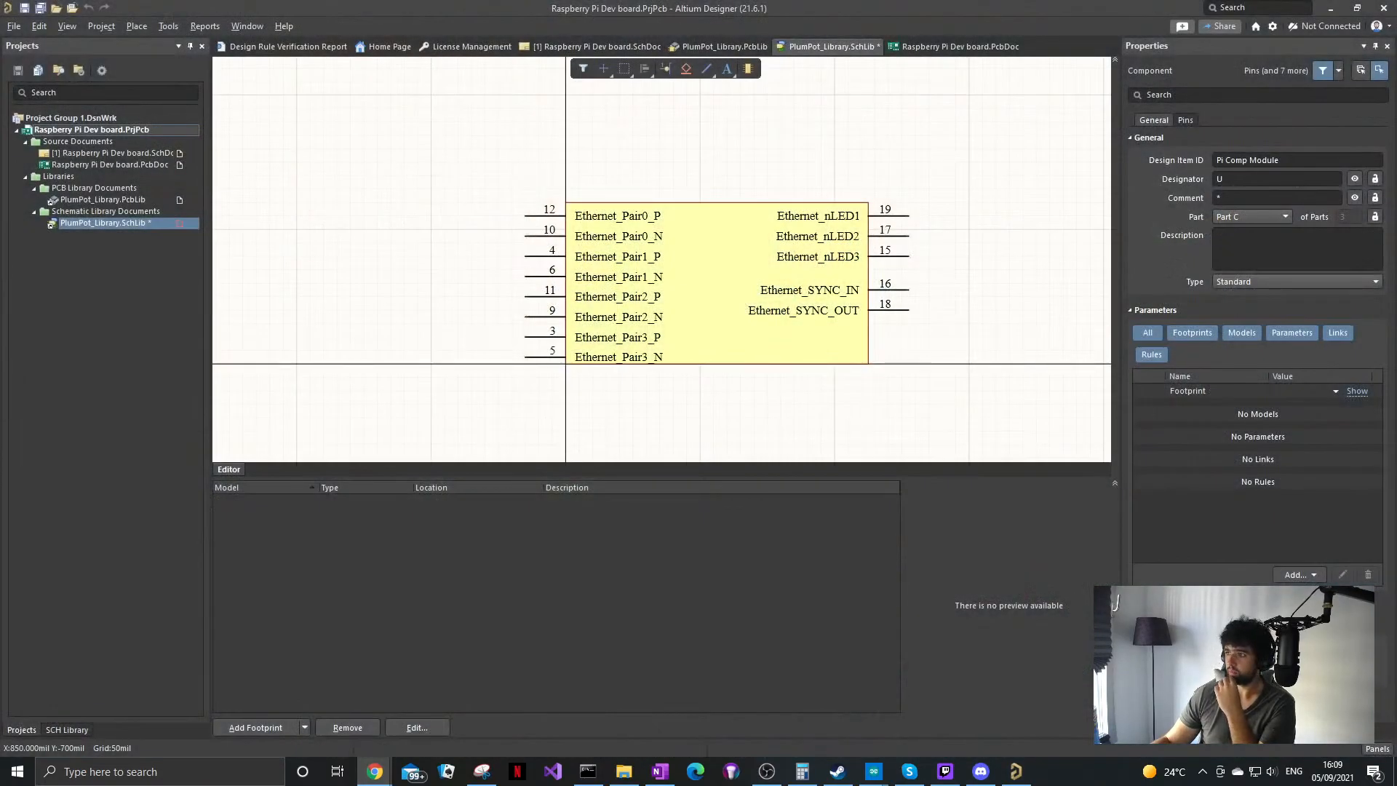
key(alt+Tab)
double_click(927, 7)
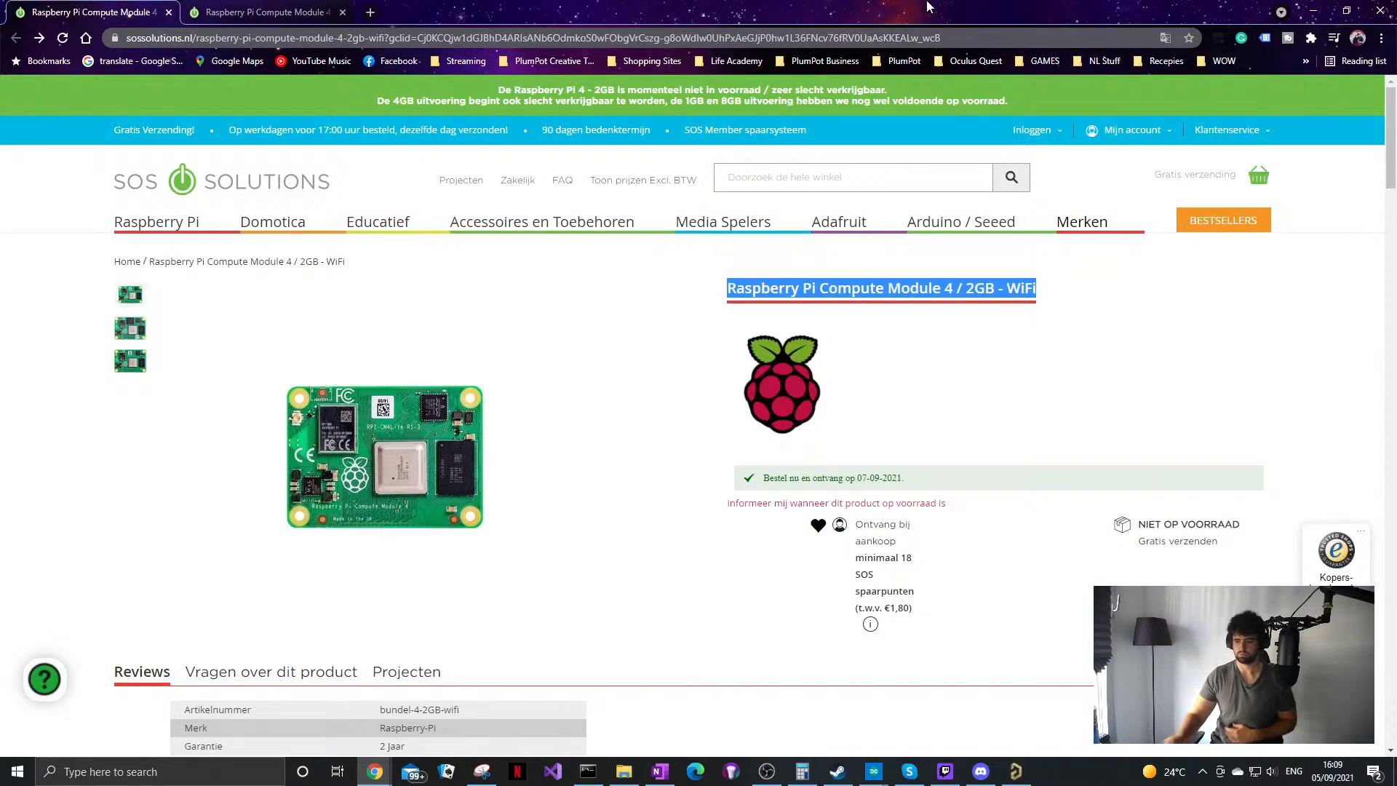
click(124, 332)
click(172, 334)
click(216, 354)
click(135, 364)
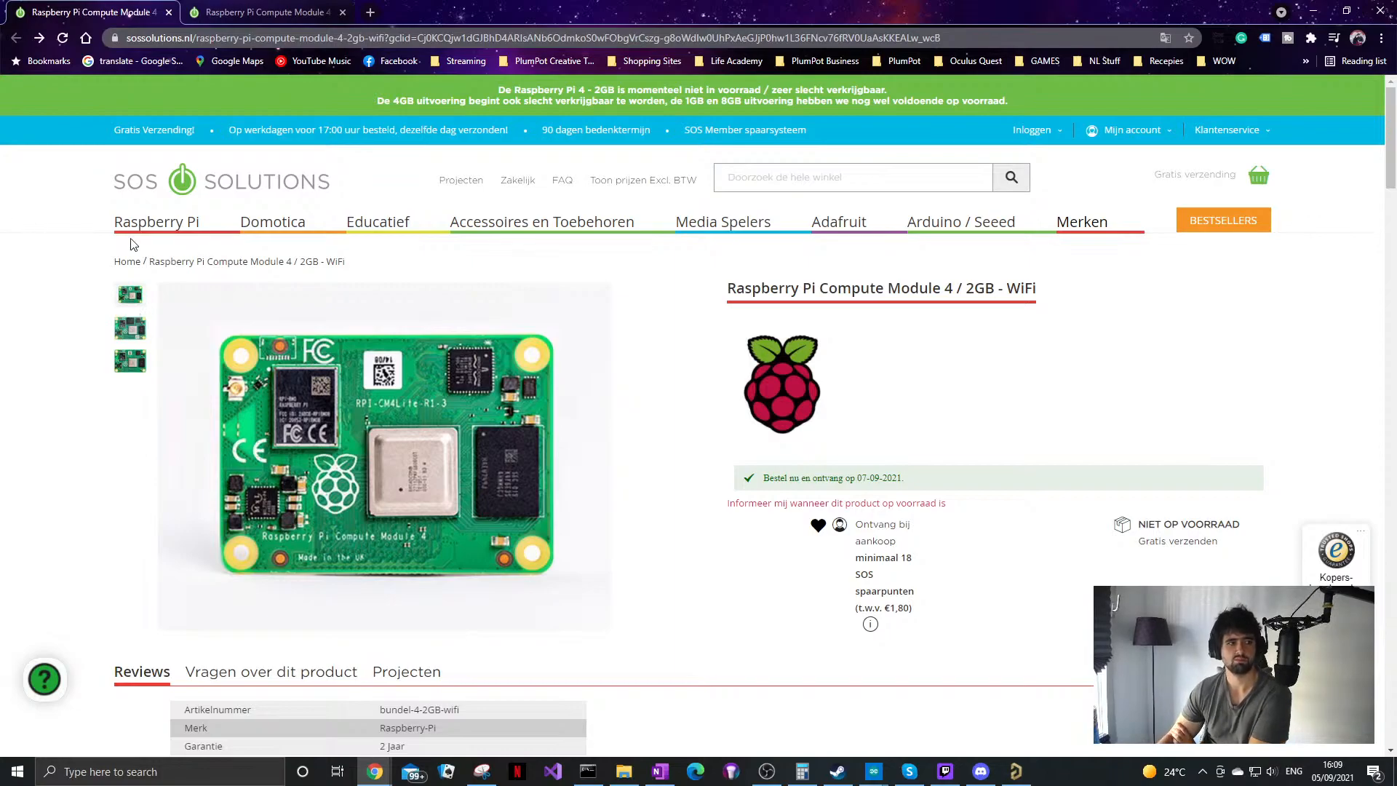
click(123, 326)
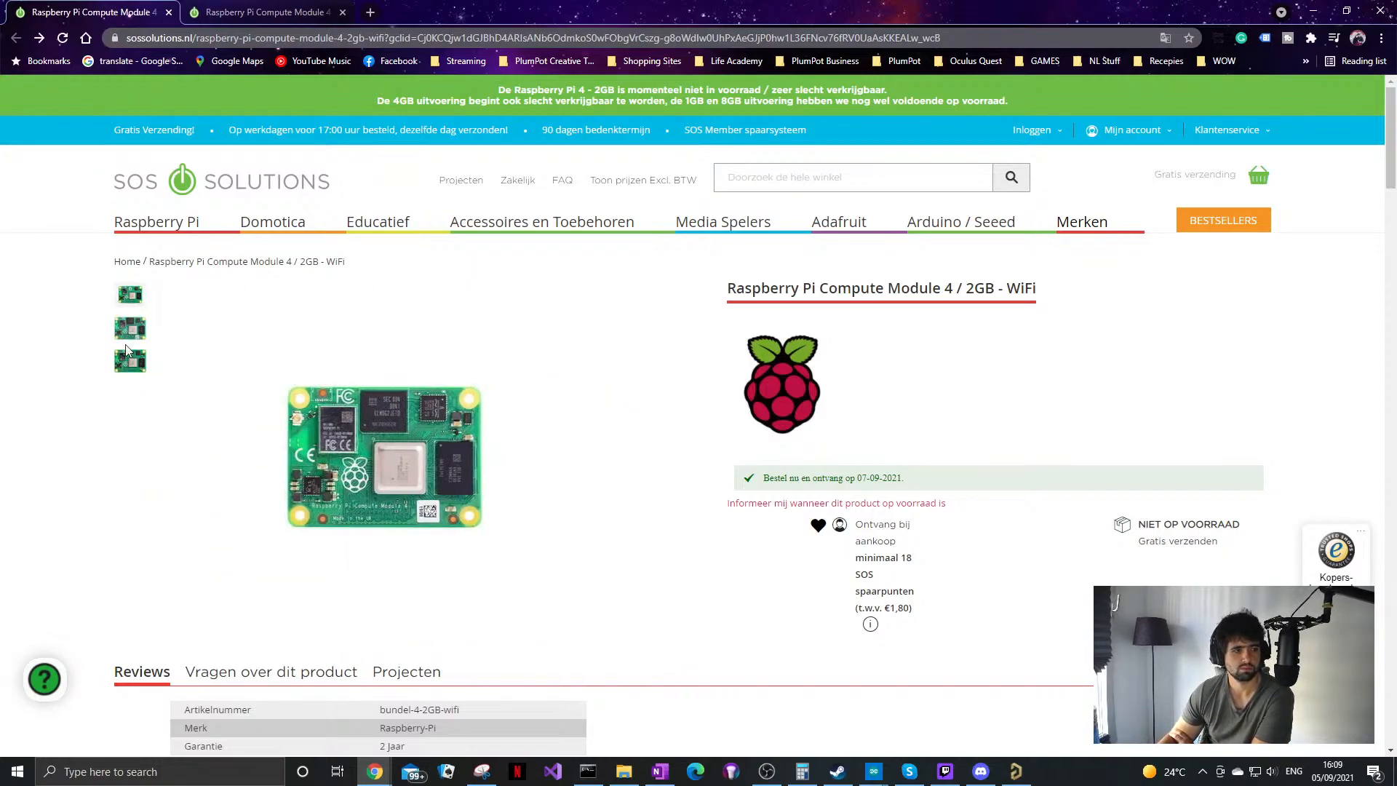
Step: Look over the comparable products and the Raspberry Pi Compute Module 4 / 2GB page, and put the browser away
scroll(138, 378, down, 8)
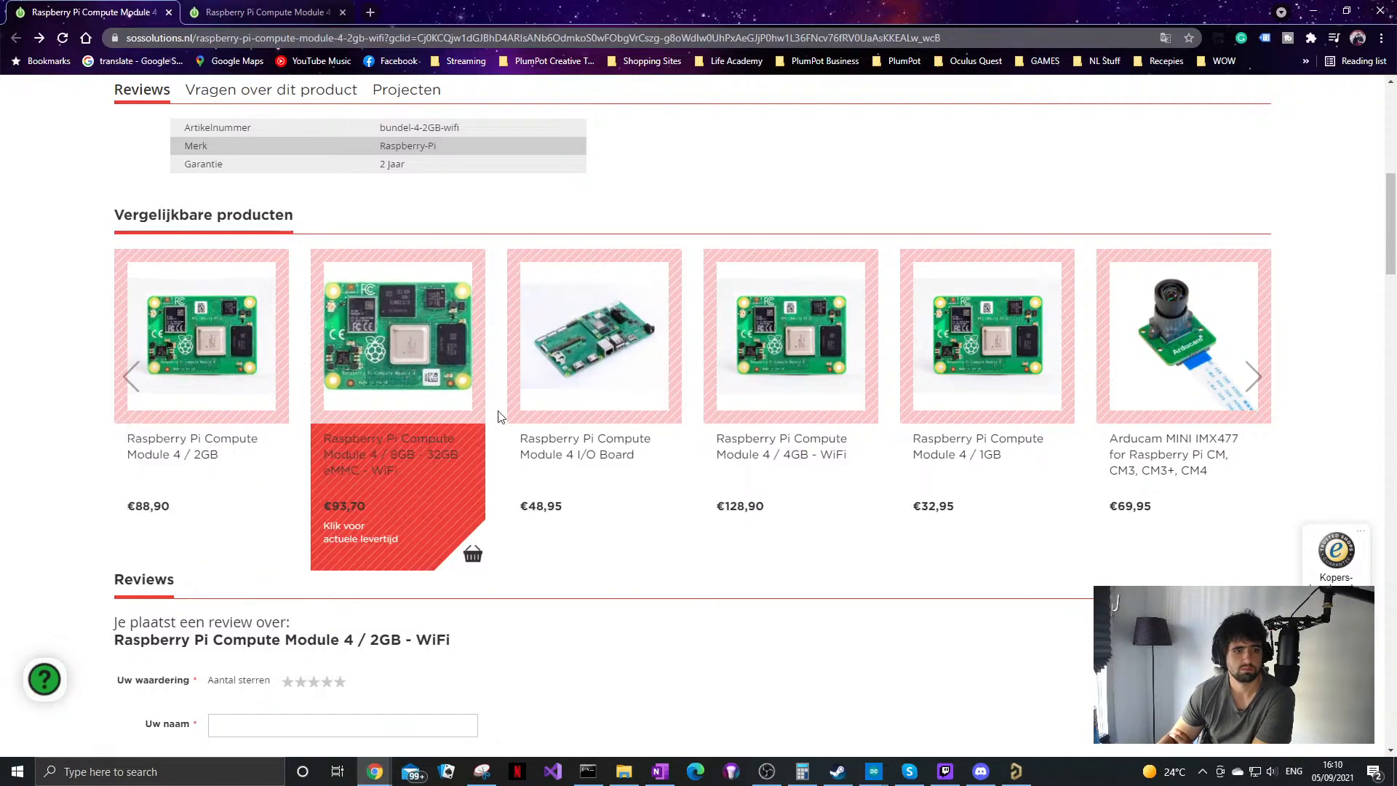
scroll(805, 333, down, 3)
scroll(805, 333, up, 5)
click(211, 6)
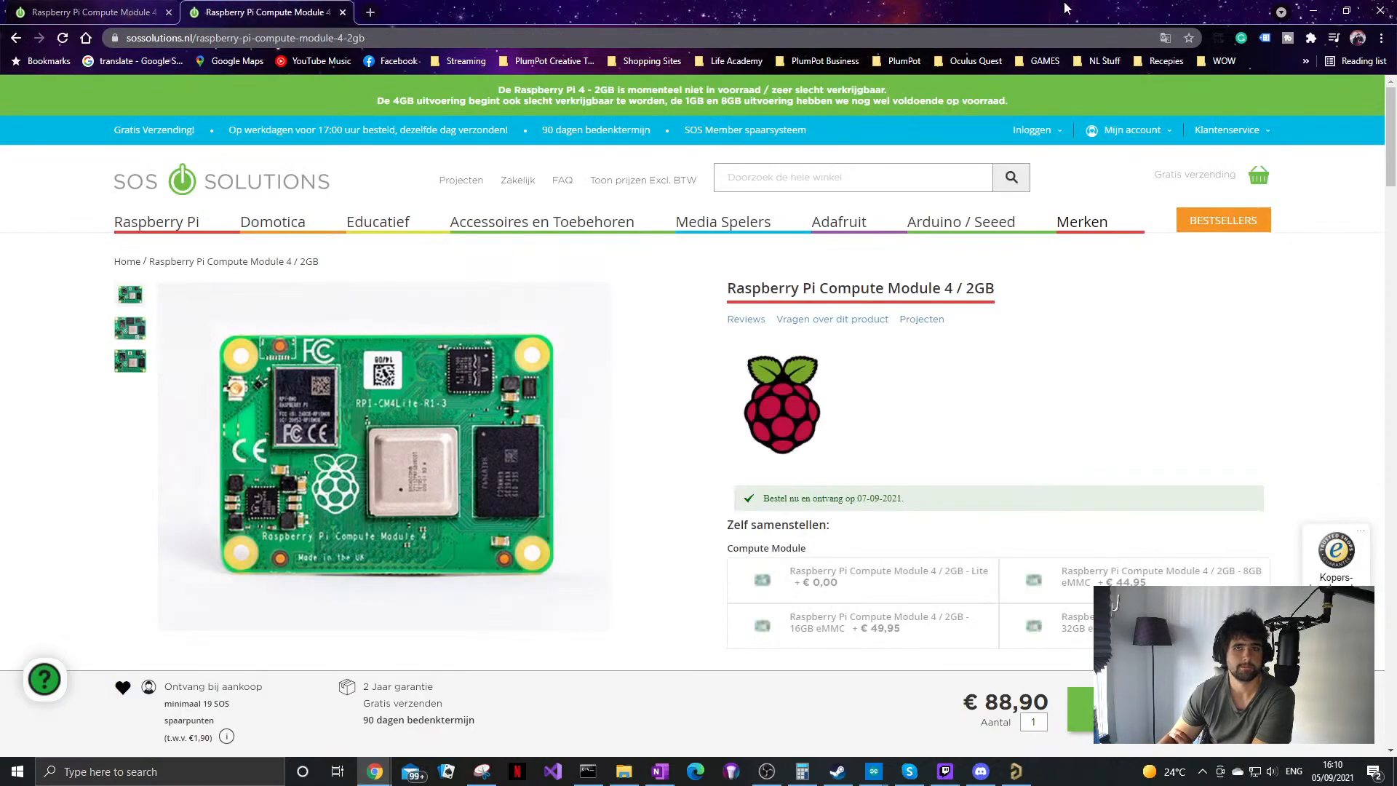
click(1313, 11)
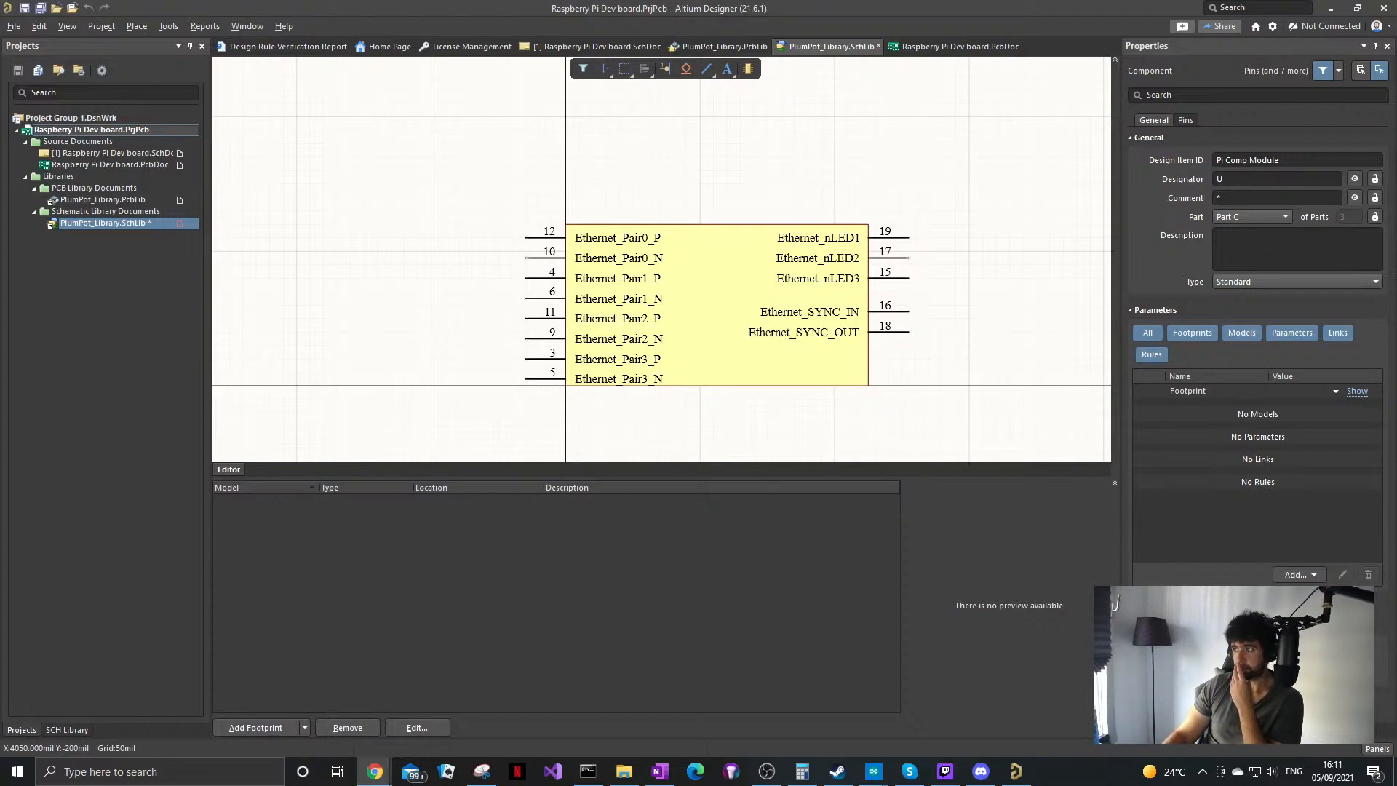
Step: Bring up the Compute Module 4 datasheet in Chrome and examine the GPIO rows starting at pin 24 in the pin-out table
drag(1396, 191, 749, 175)
scroll(749, 175, up, 4)
double_click(823, 160)
scroll(1393, 528, up, 2)
drag(1392, 516, 1392, 470)
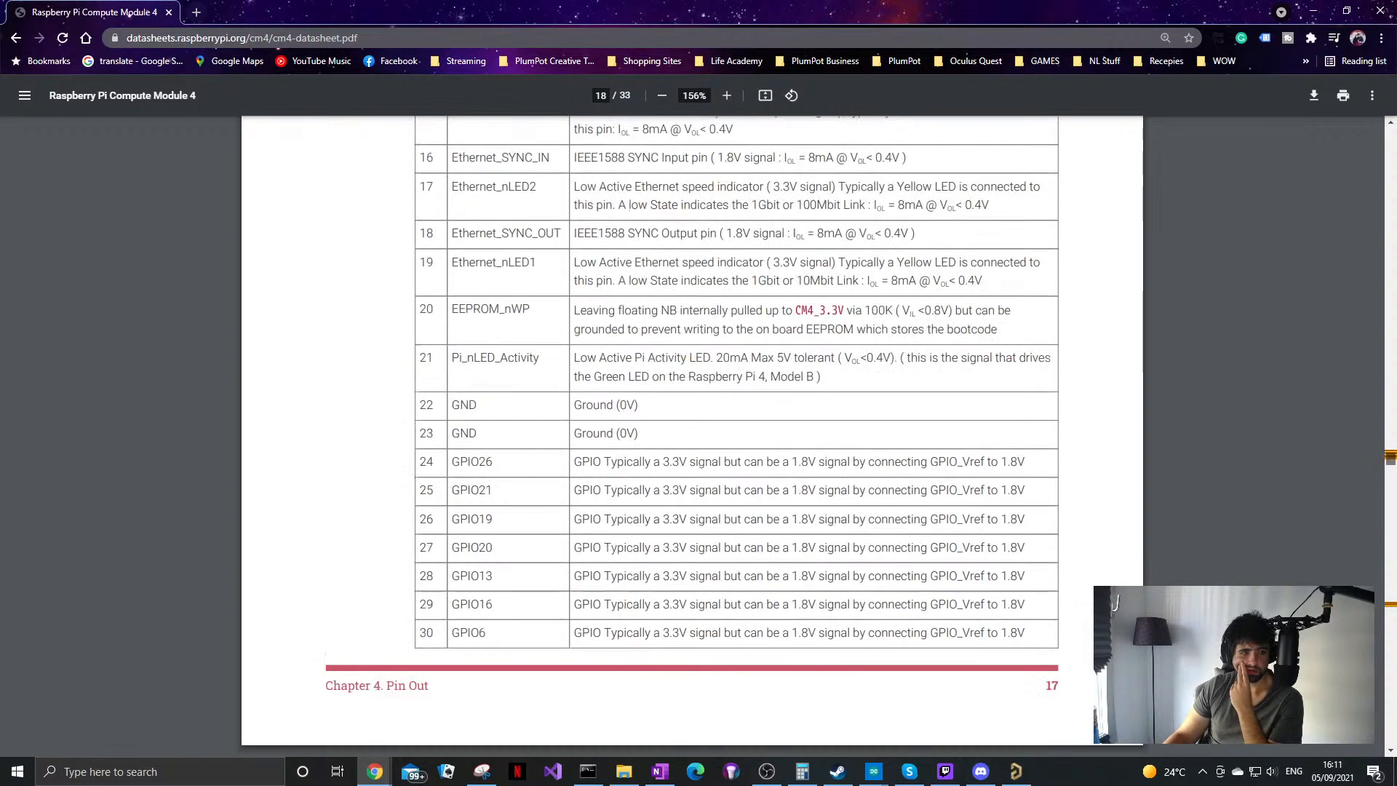
drag(455, 484, 517, 502)
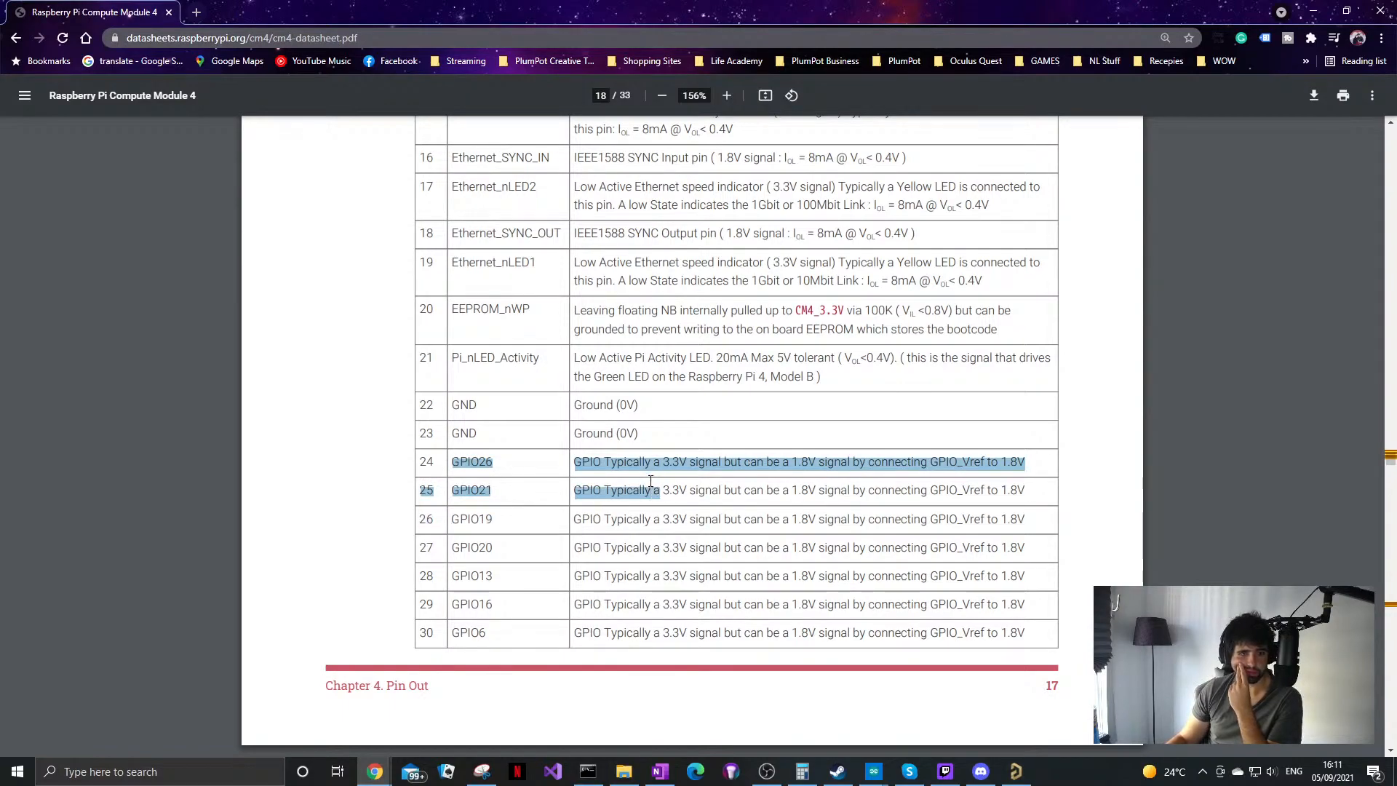
Step: Read through the rest of the pin-out table, from pin 31 to pin 200, to see which signal groups remain
scroll(545, 535, down, 10)
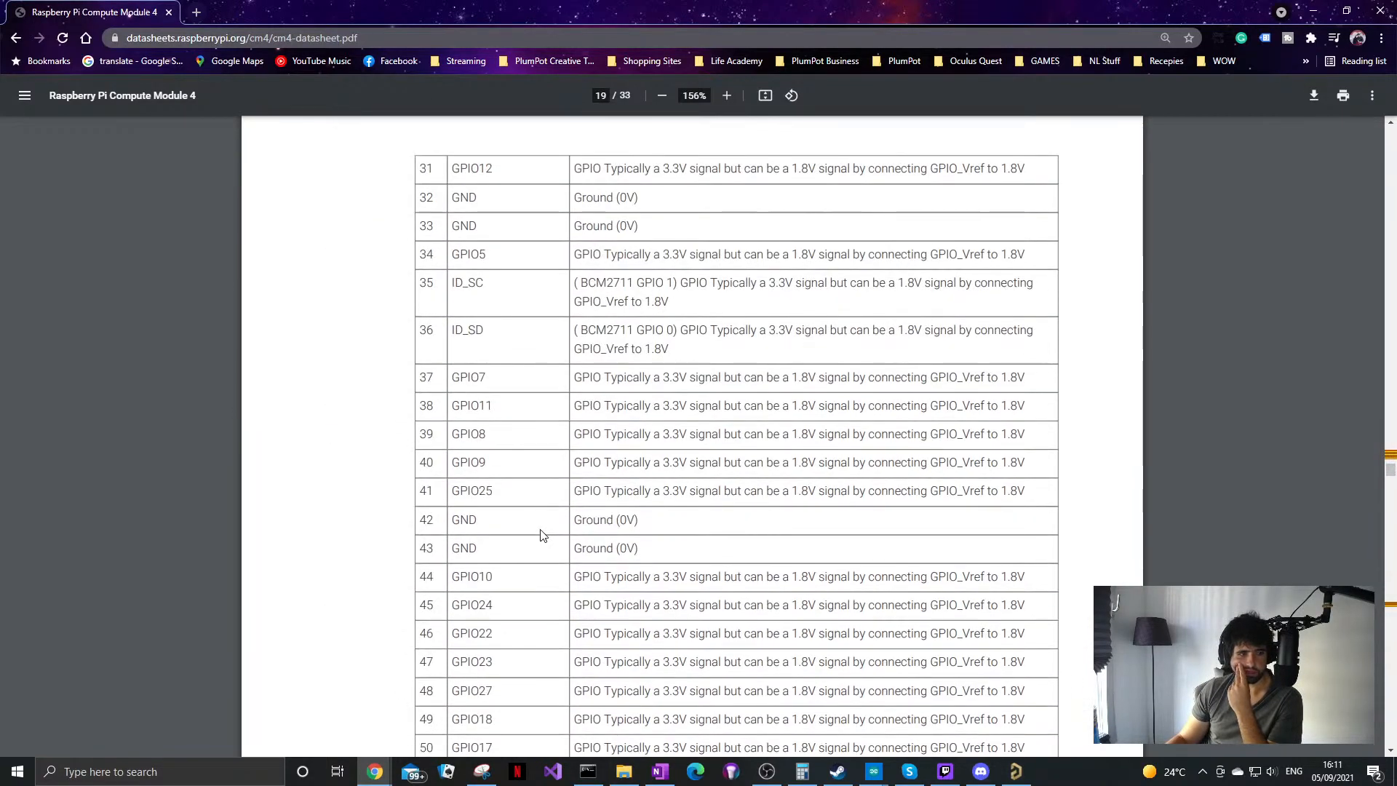
scroll(546, 530, down, 15)
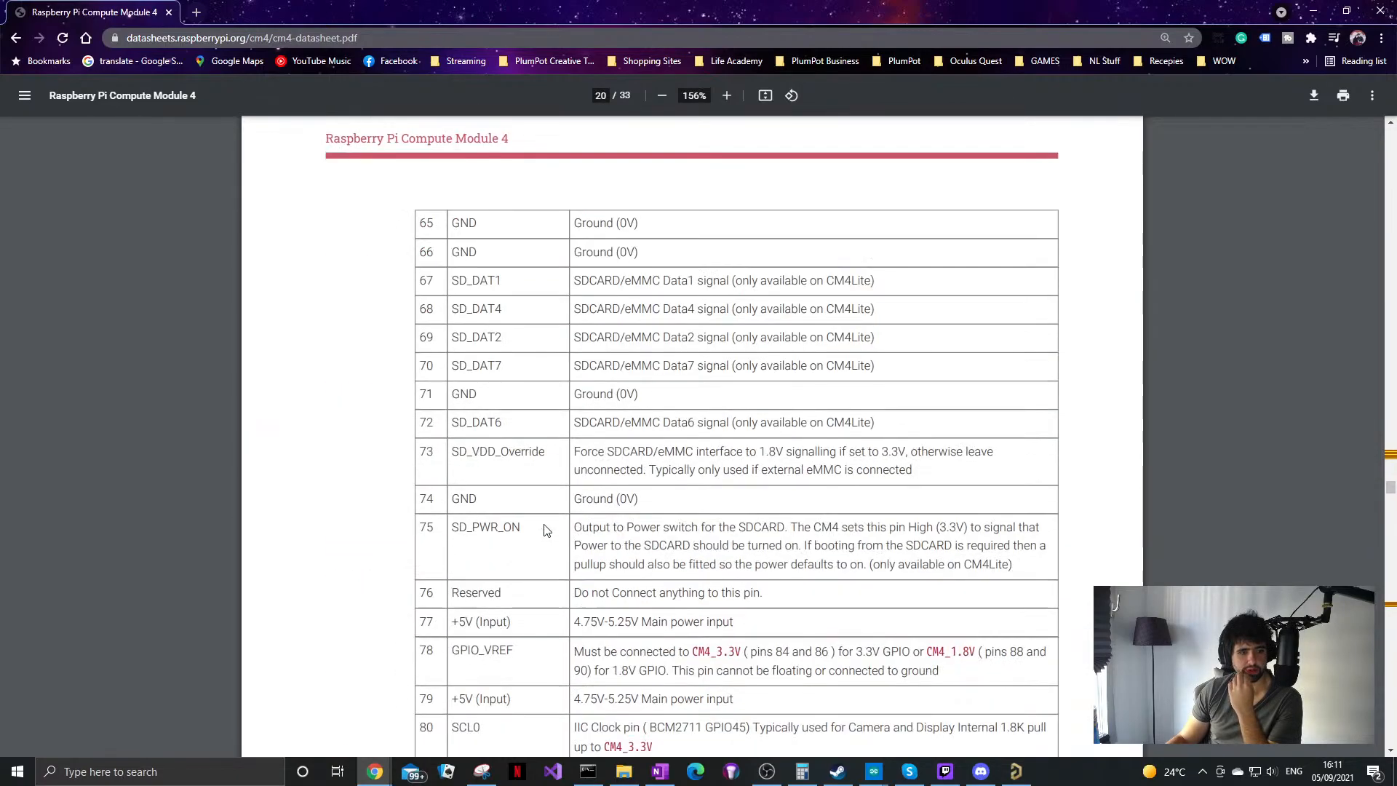
scroll(520, 551, down, 13)
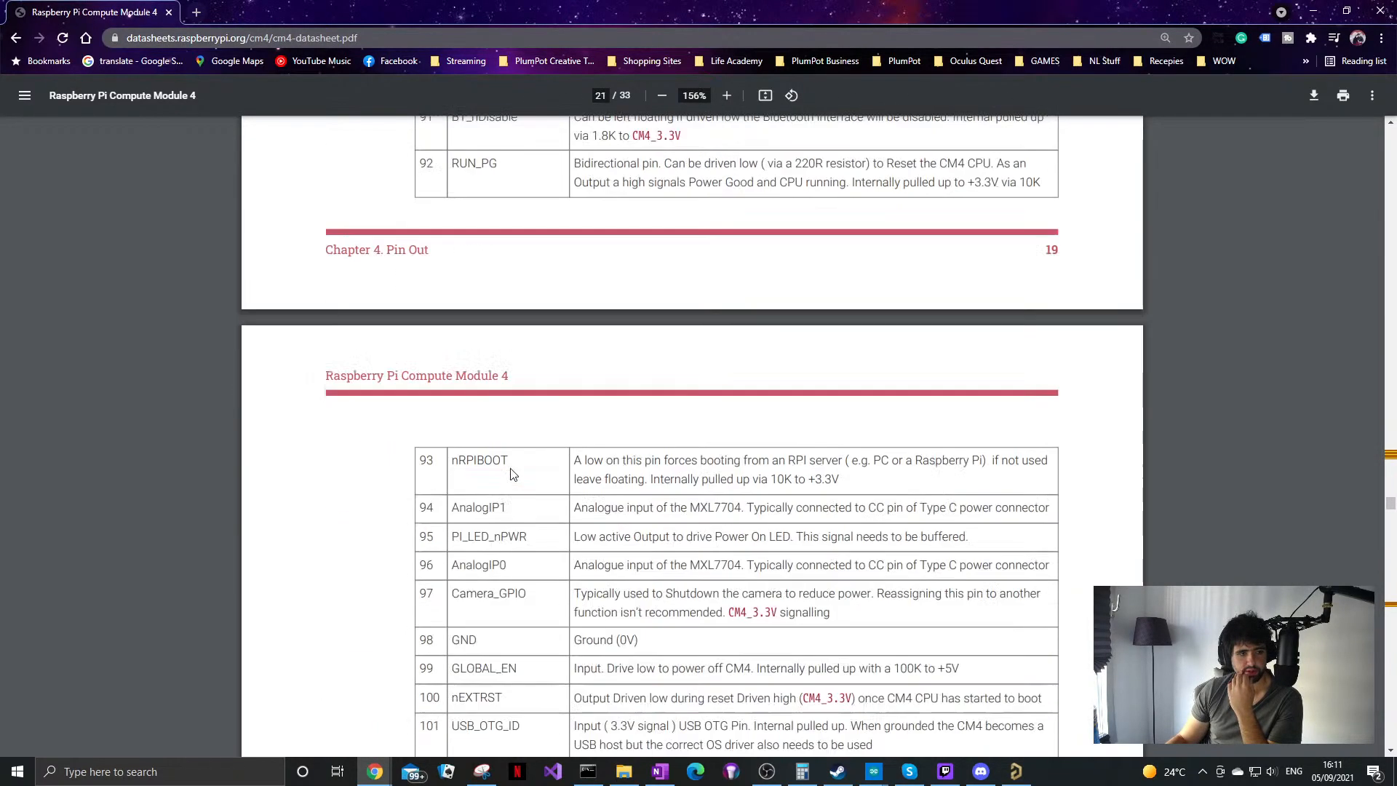
scroll(509, 466, down, 1)
scroll(509, 502, down, 11)
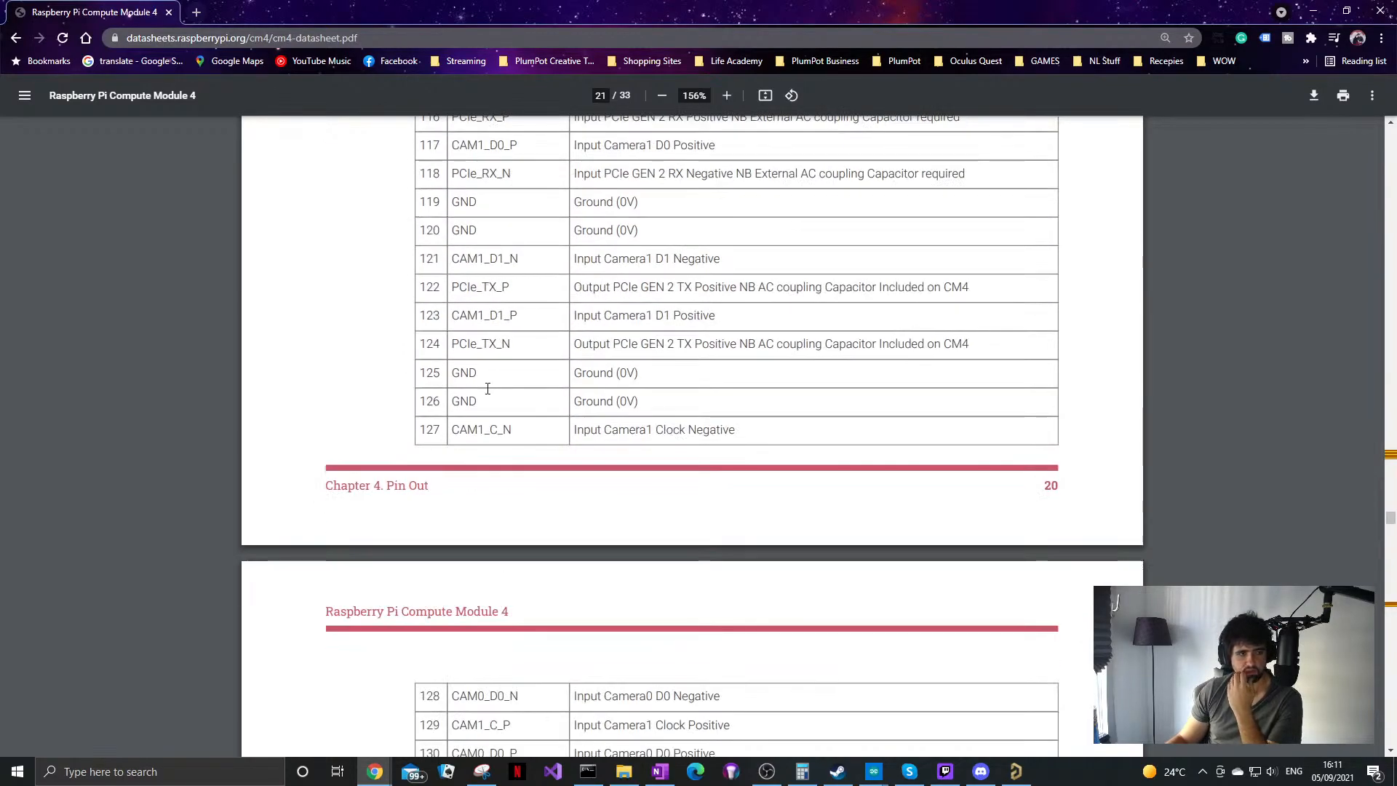
scroll(482, 429, down, 7)
scroll(540, 502, down, 12)
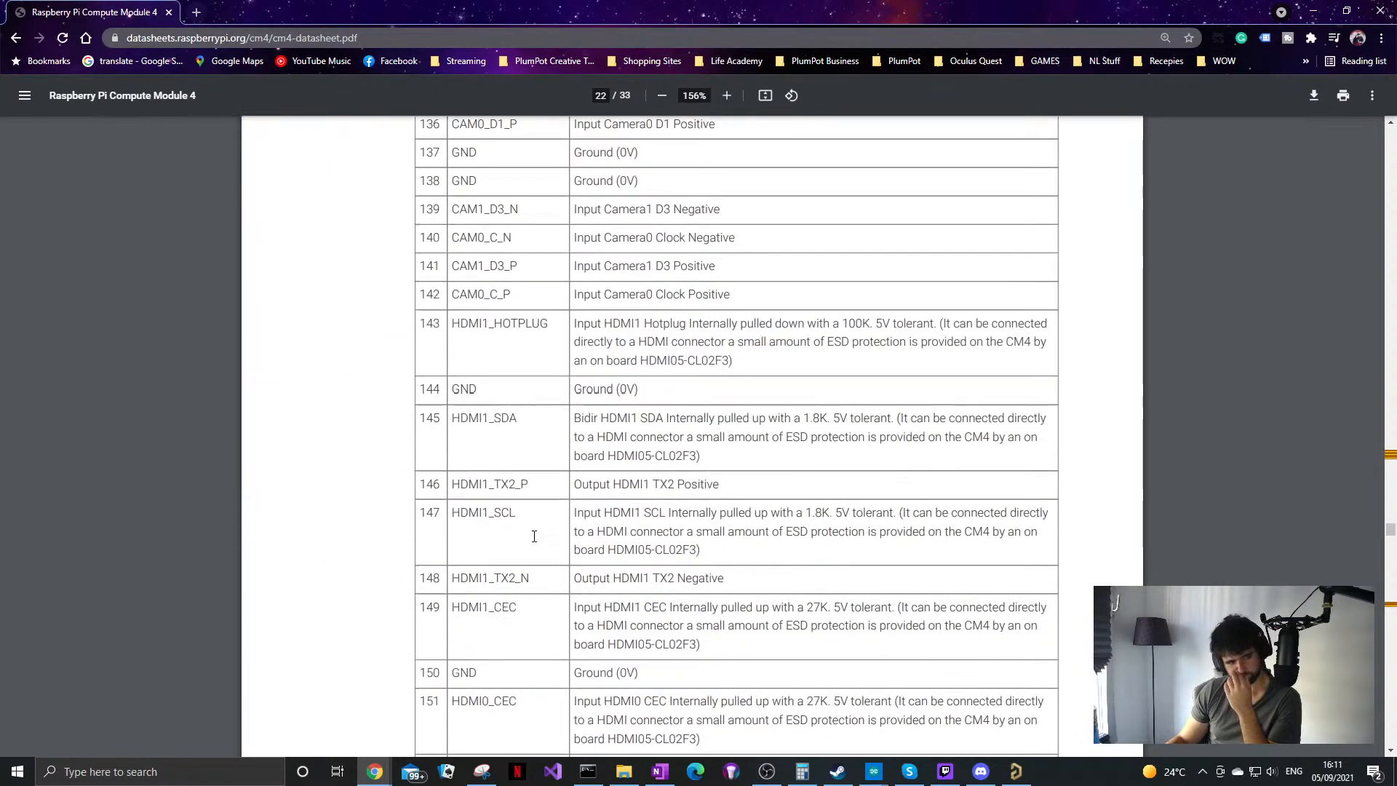
scroll(527, 531, down, 15)
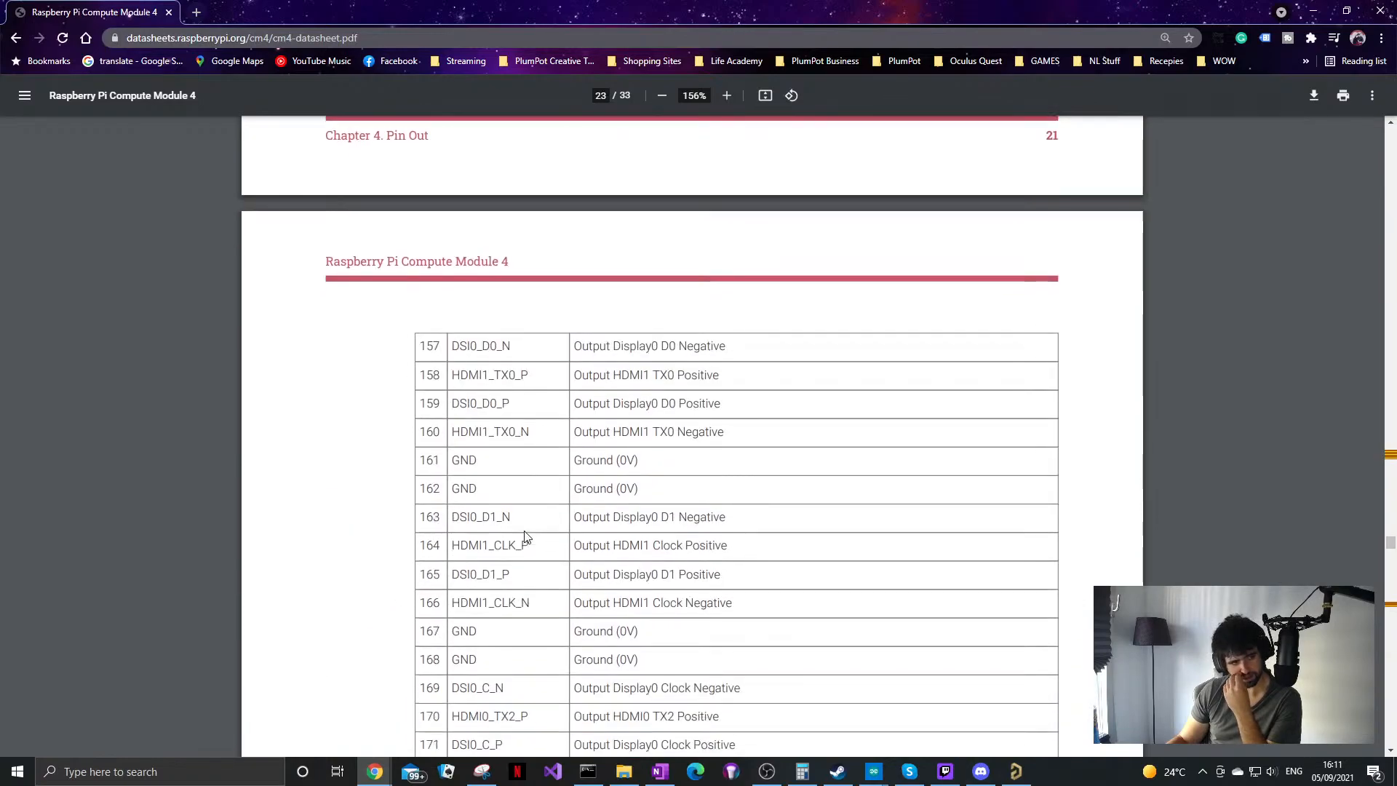
scroll(502, 502, down, 15)
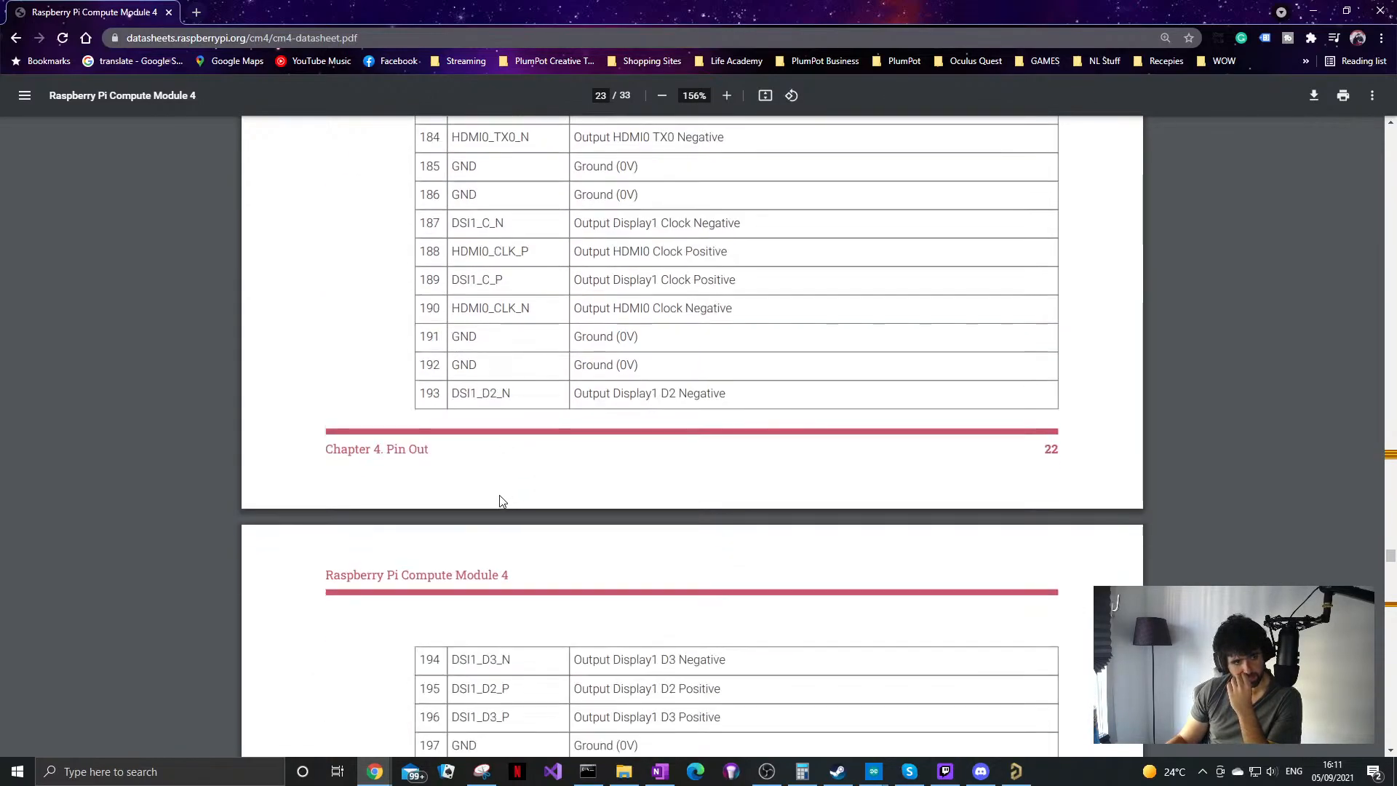
Step: Go back up the pin-out table to the GPIO rows at pin 24, and return to Altium Designer
scroll(499, 494, up, 20)
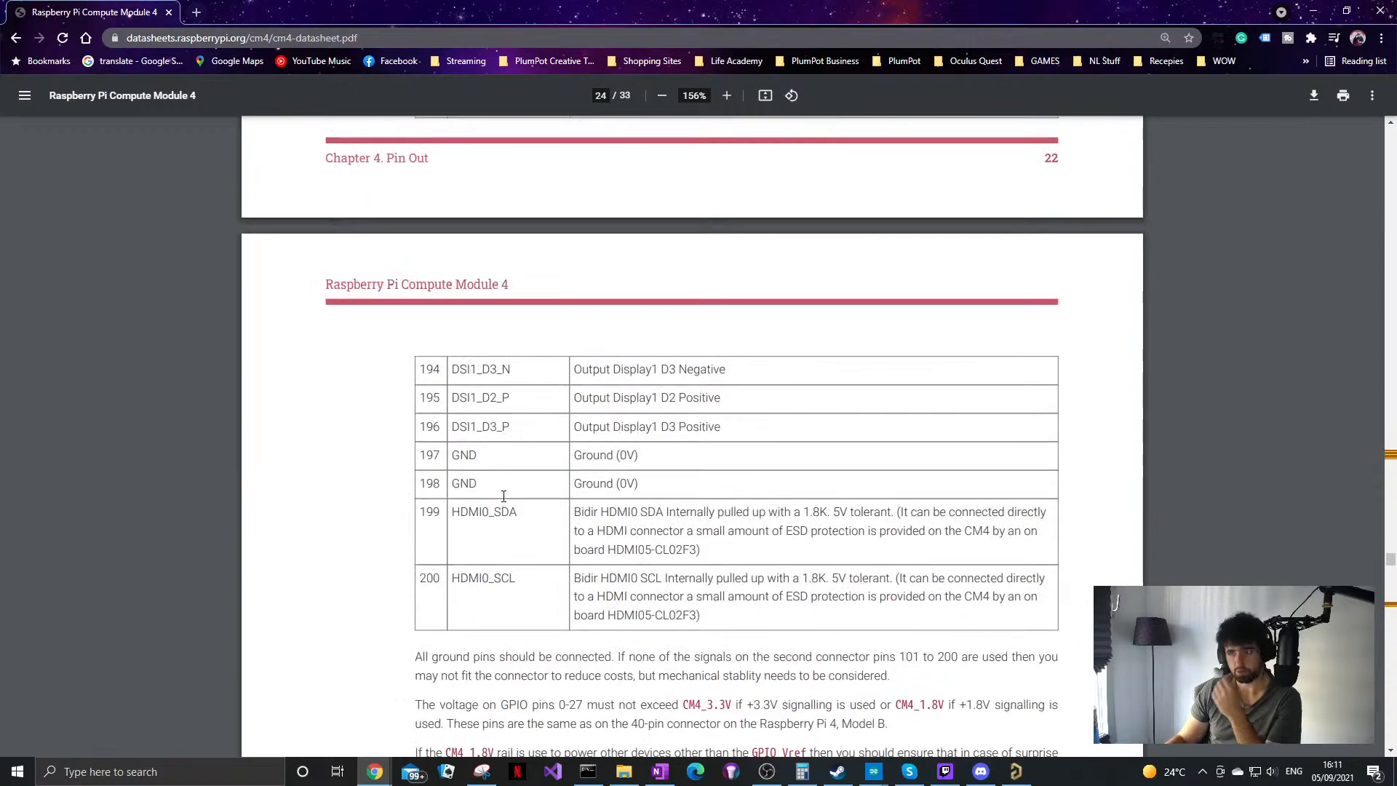
scroll(492, 492, up, 20)
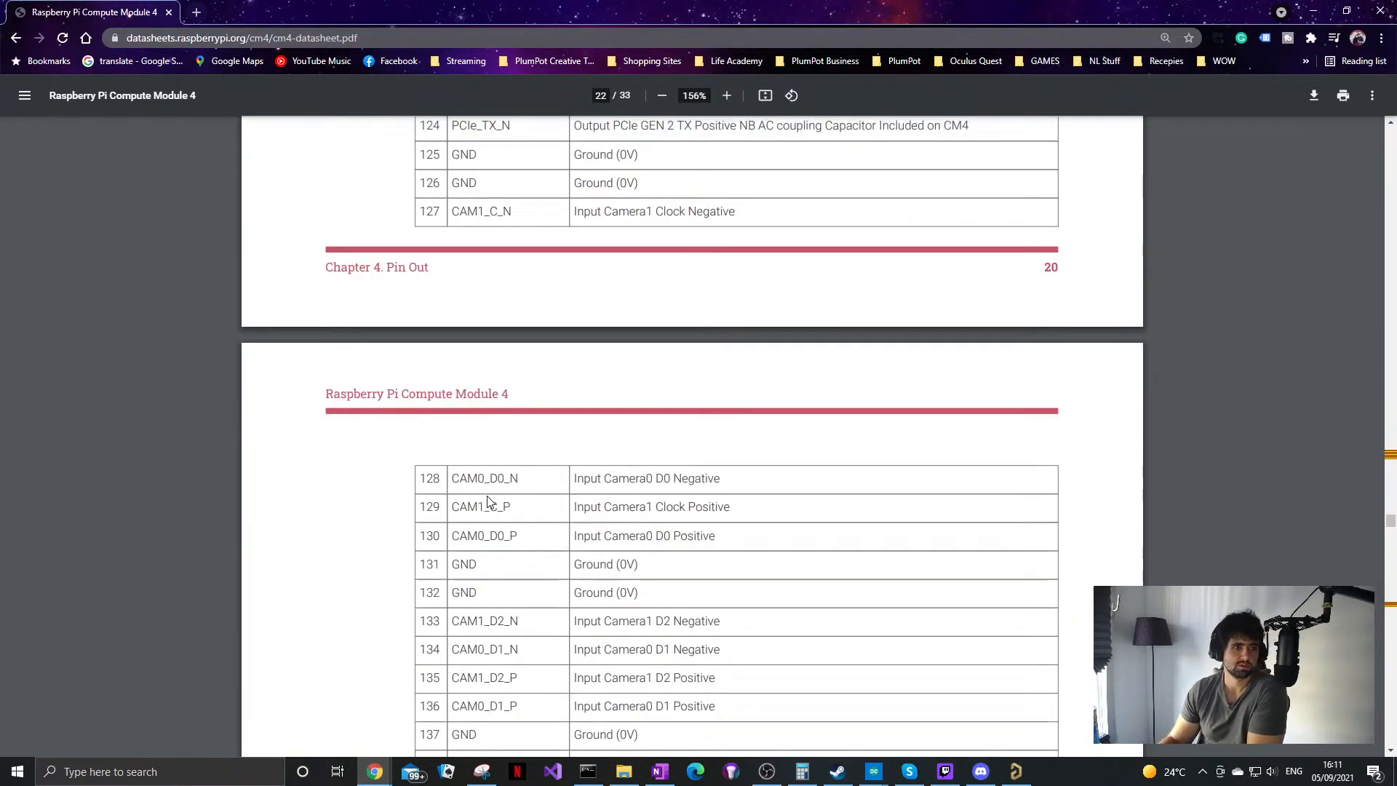
scroll(469, 476, up, 20)
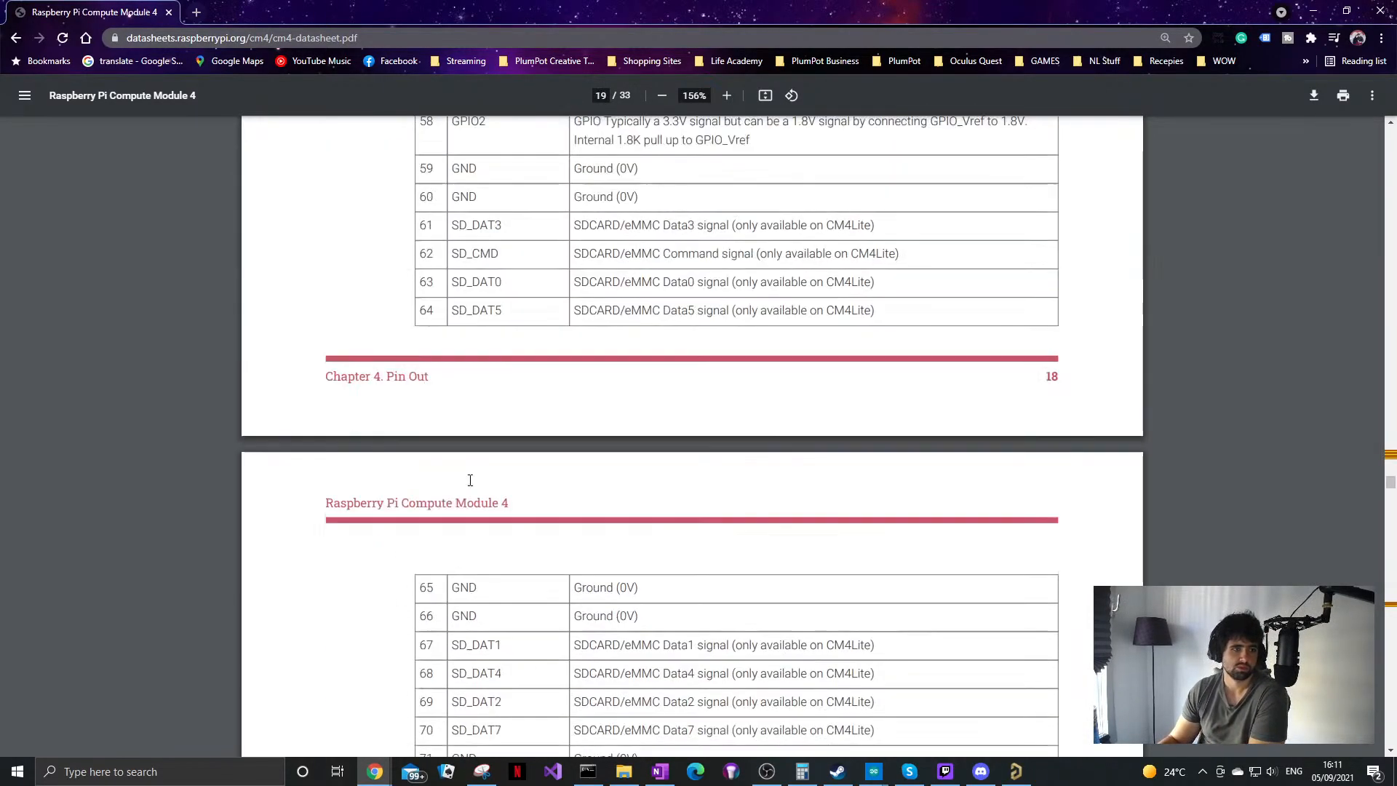
scroll(469, 467, up, 4)
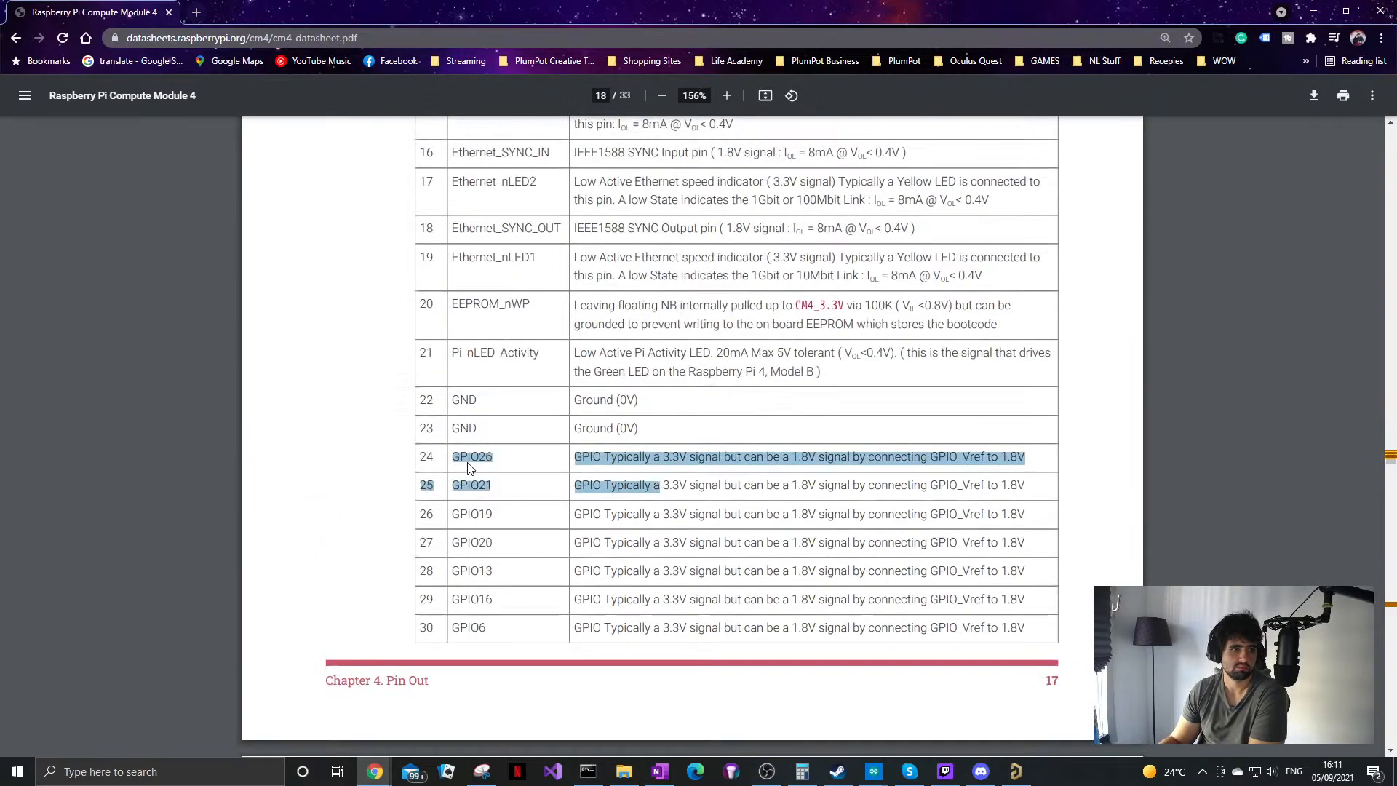
scroll(567, 354, down, 3)
drag(813, 40, 1396, 40)
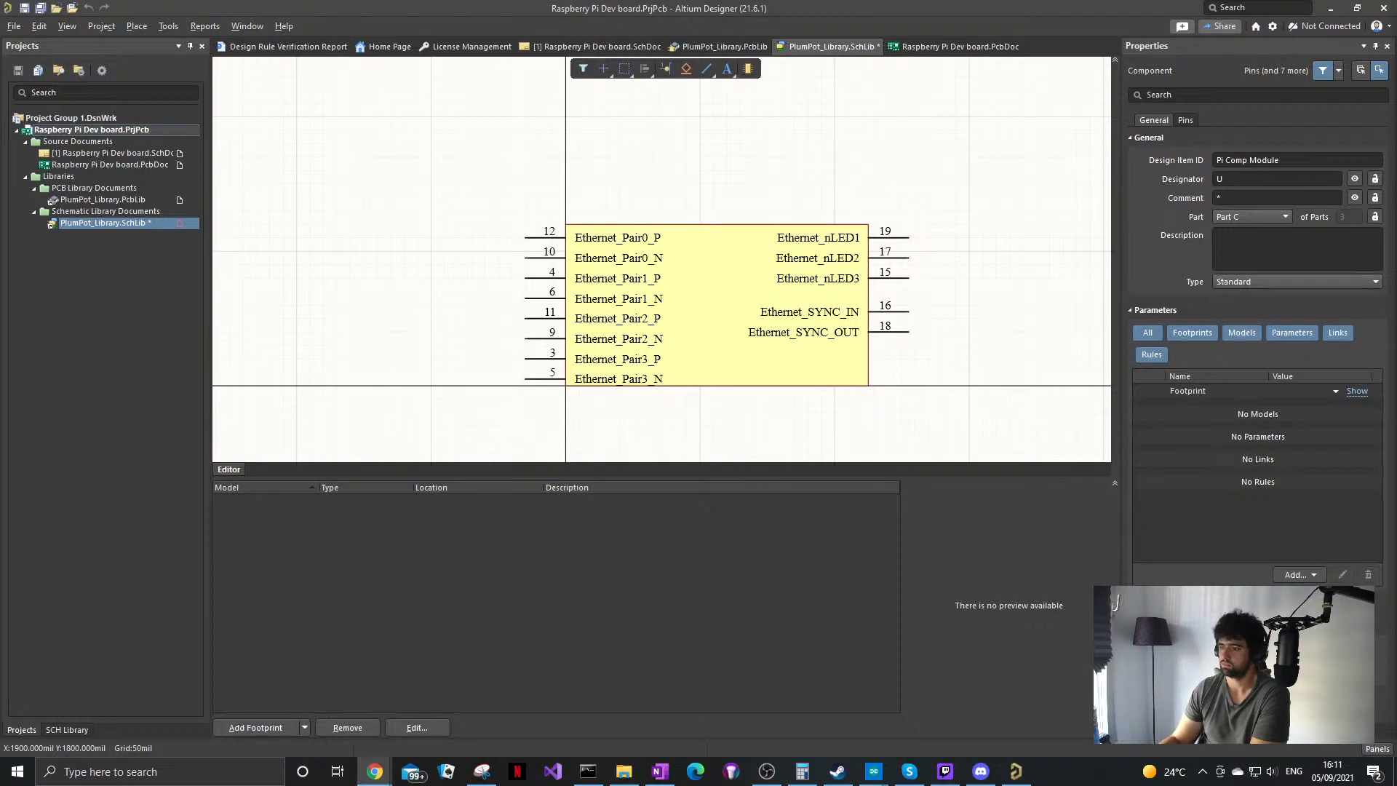
Step: Add a new part to the Pi Comp Module component and switch the editor to Part D
click(168, 27)
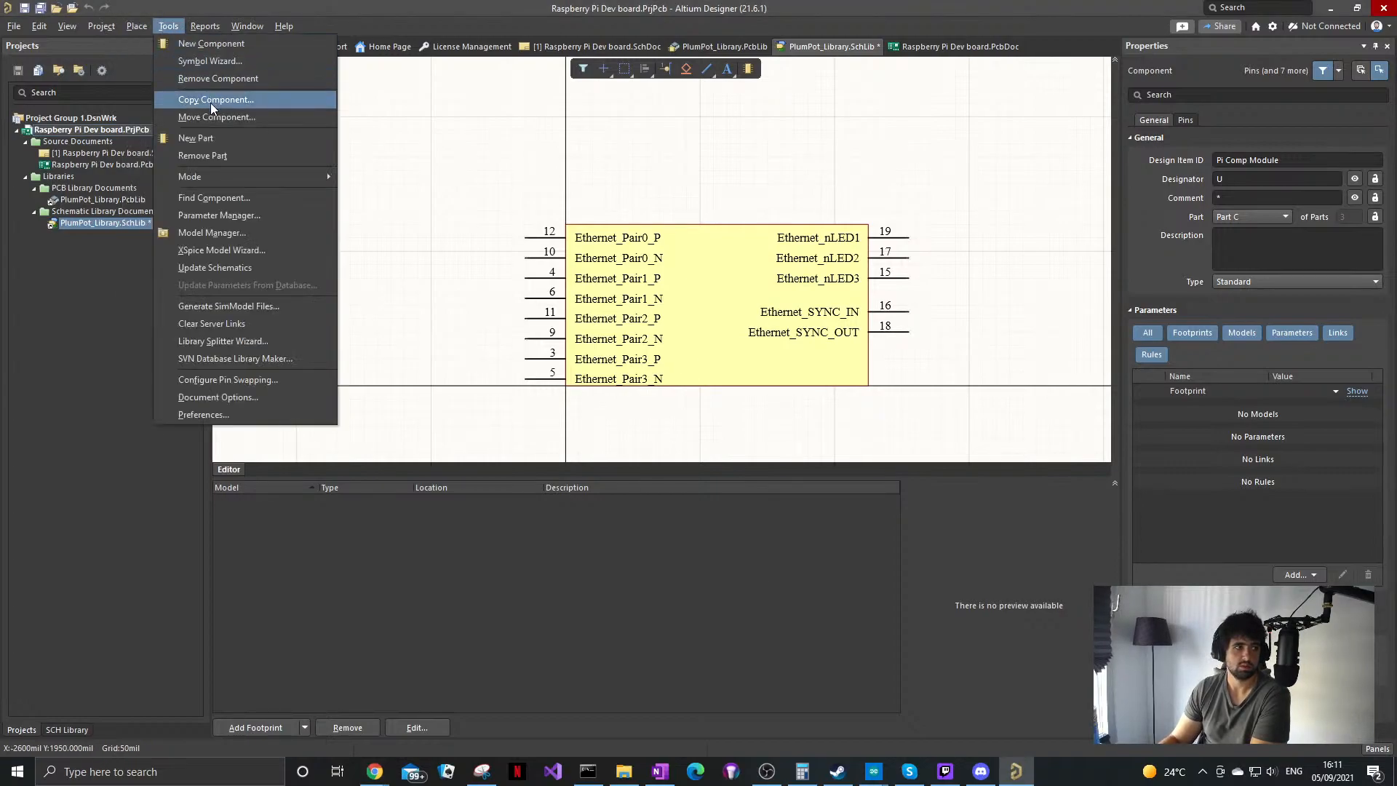
click(200, 137)
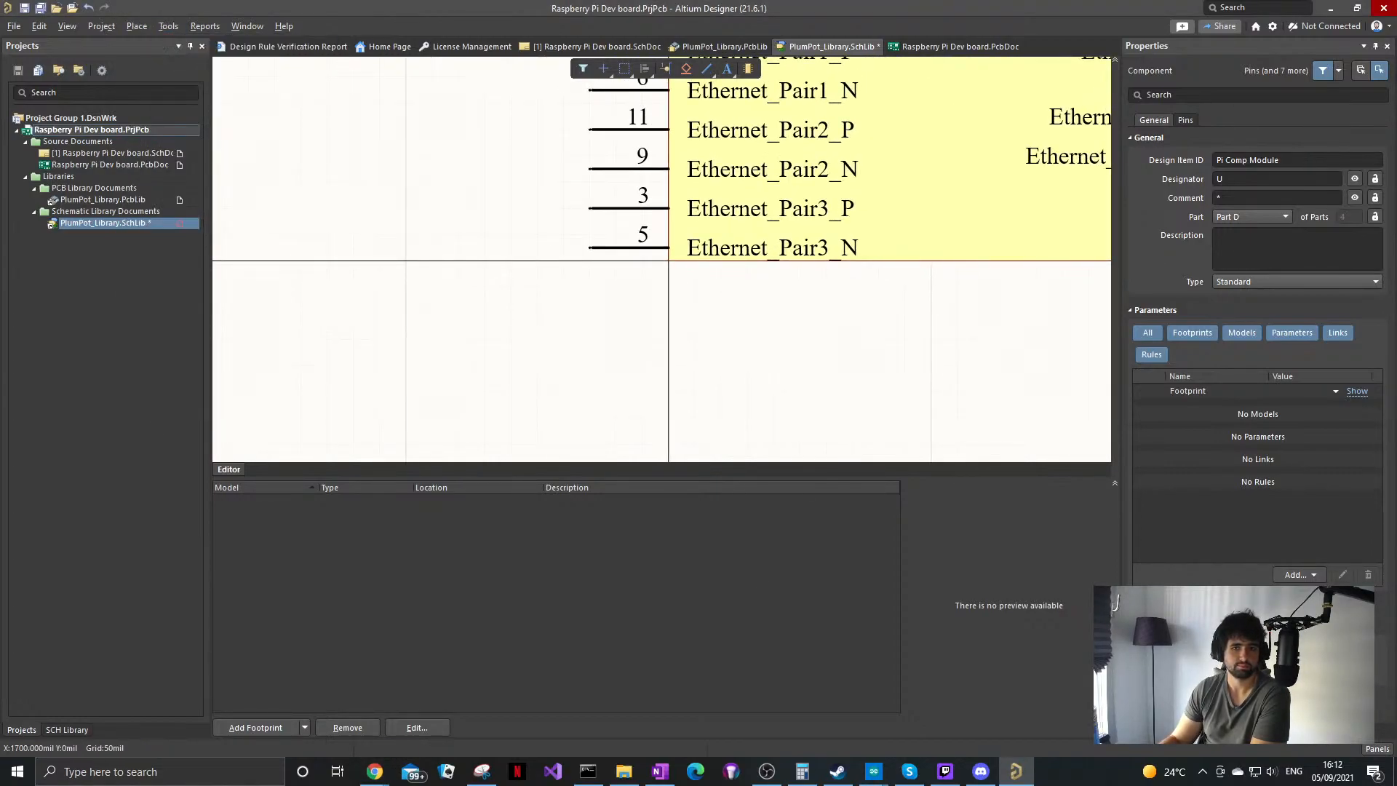
ctrl+scroll(876, 342, down, 4)
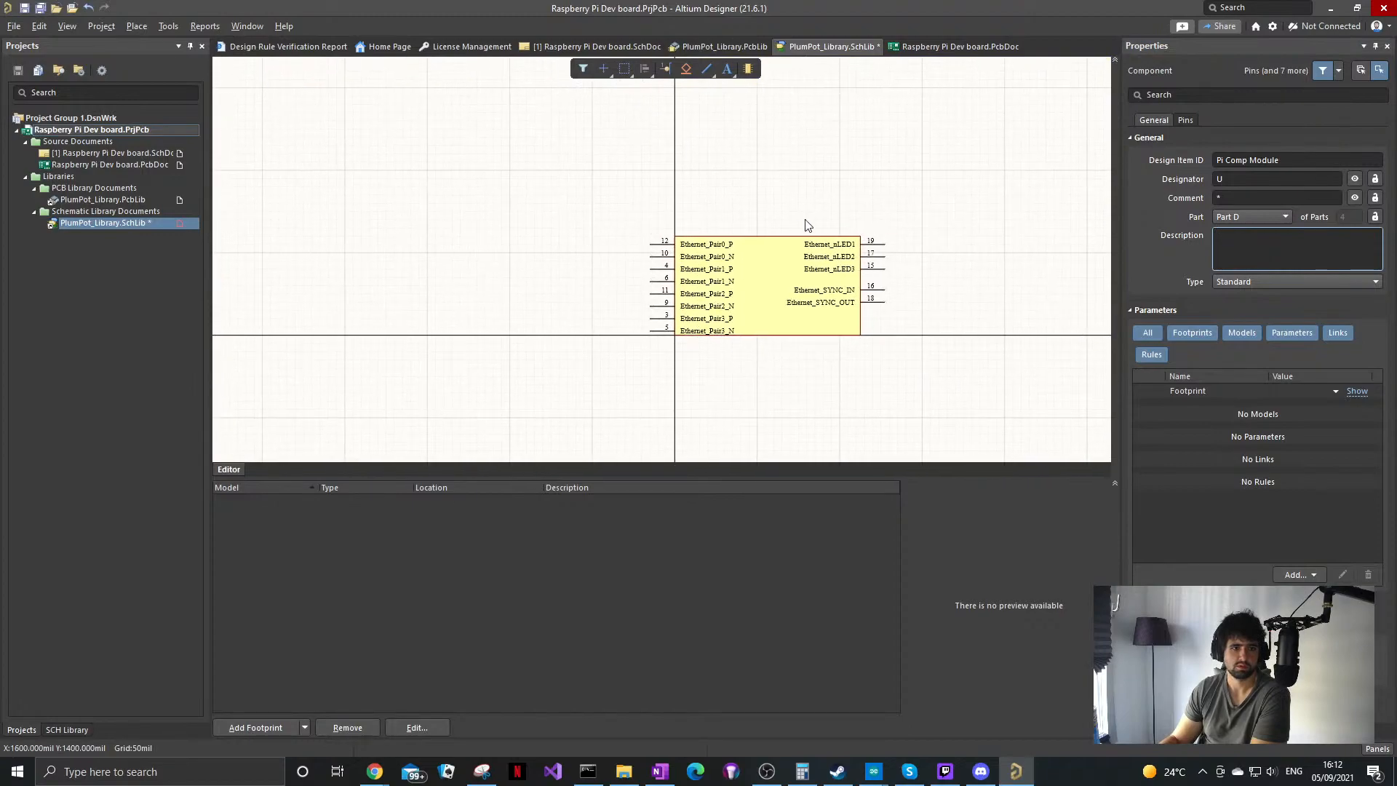
ctrl+scroll(754, 264, up, 1)
ctrl+scroll(740, 269, down, 1)
ctrl+scroll(741, 277, up, 2)
click(1284, 217)
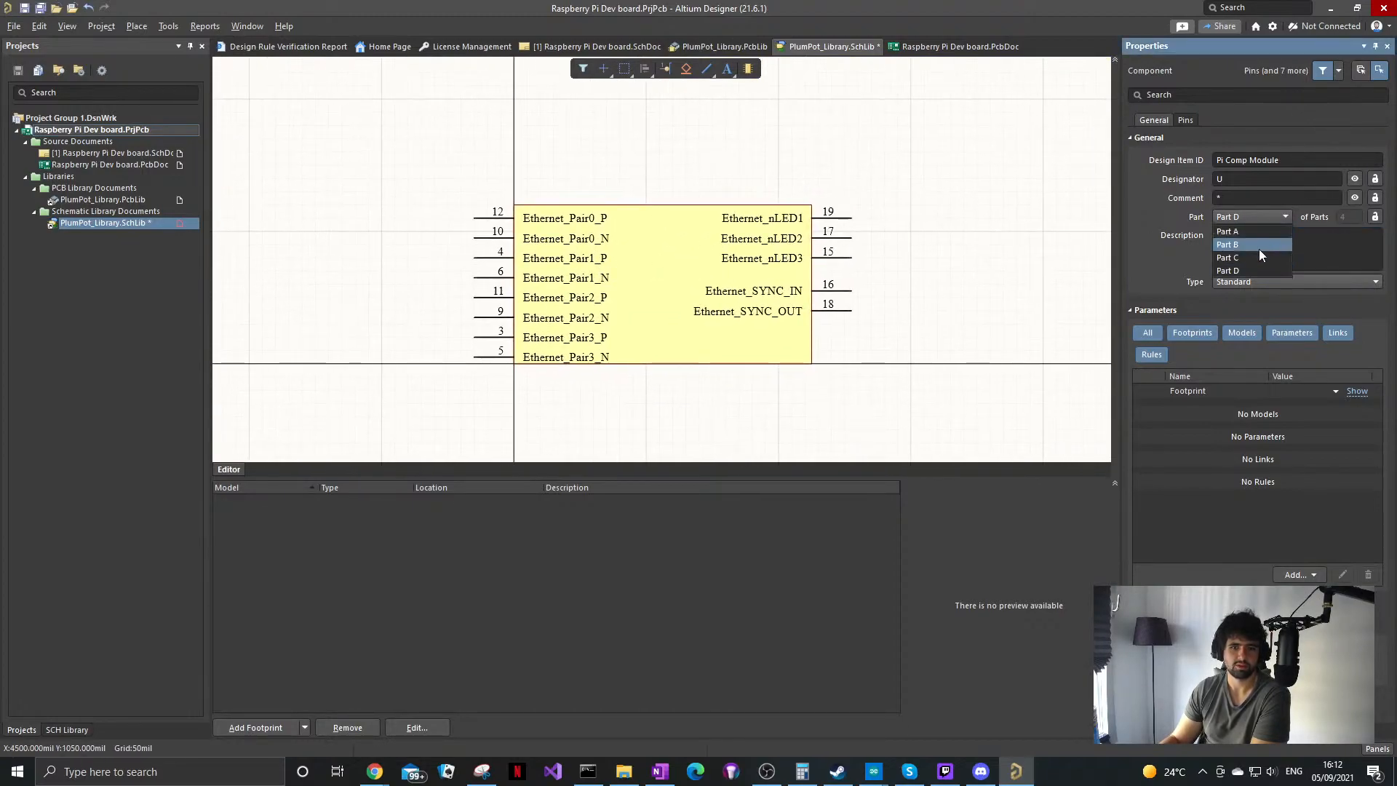
click(1253, 271)
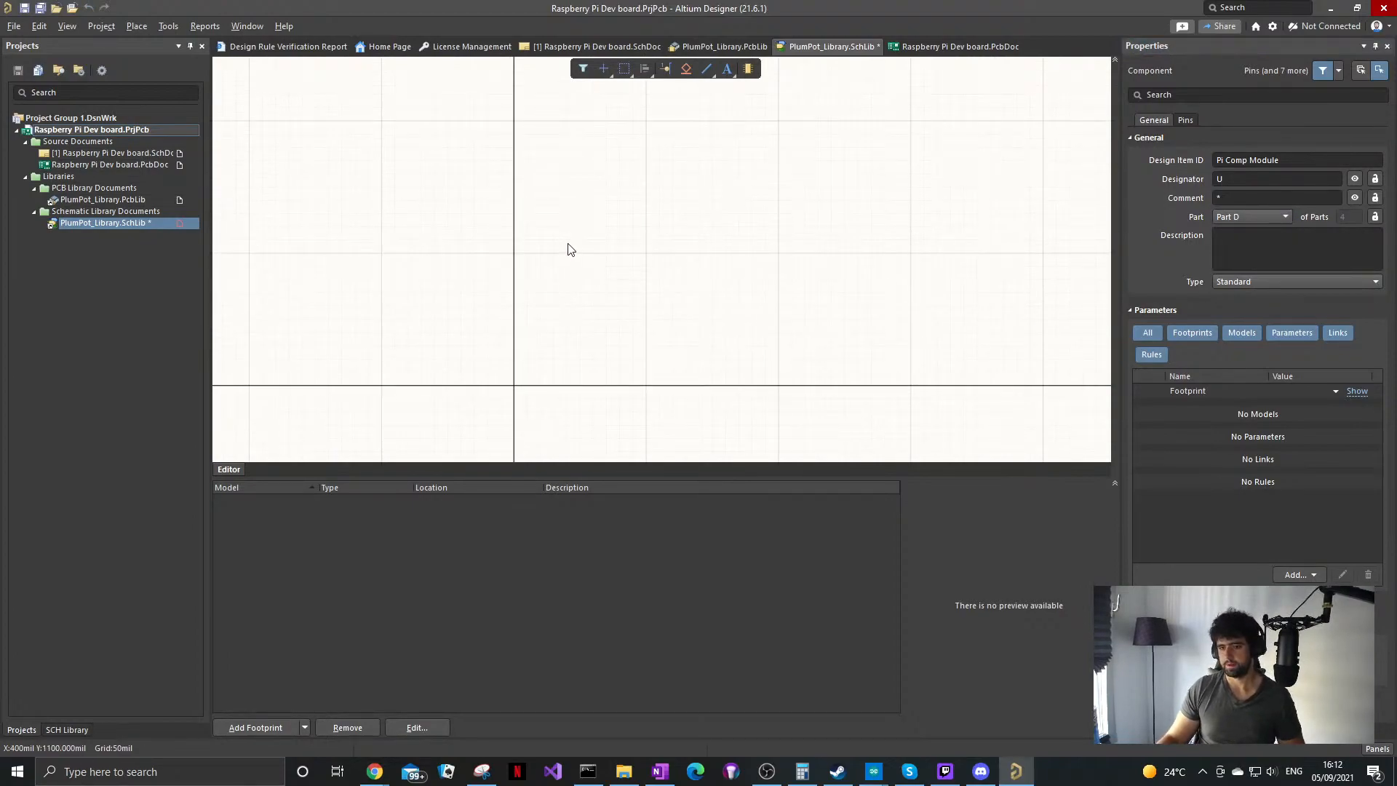
Step: Draw a rectangle about 2250 mil wide and 2950 mil high from the origin as the body of Part D
key(p)
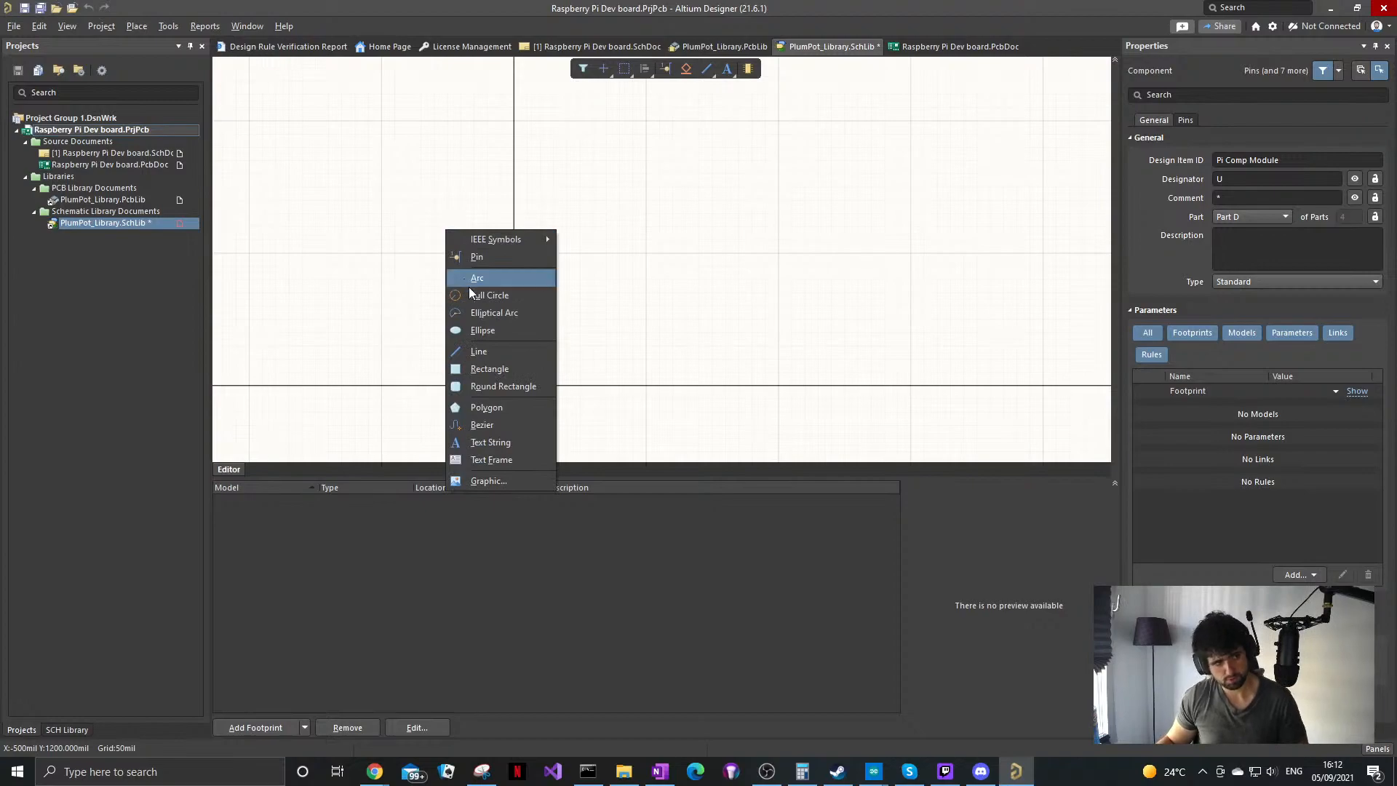
click(508, 371)
click(514, 386)
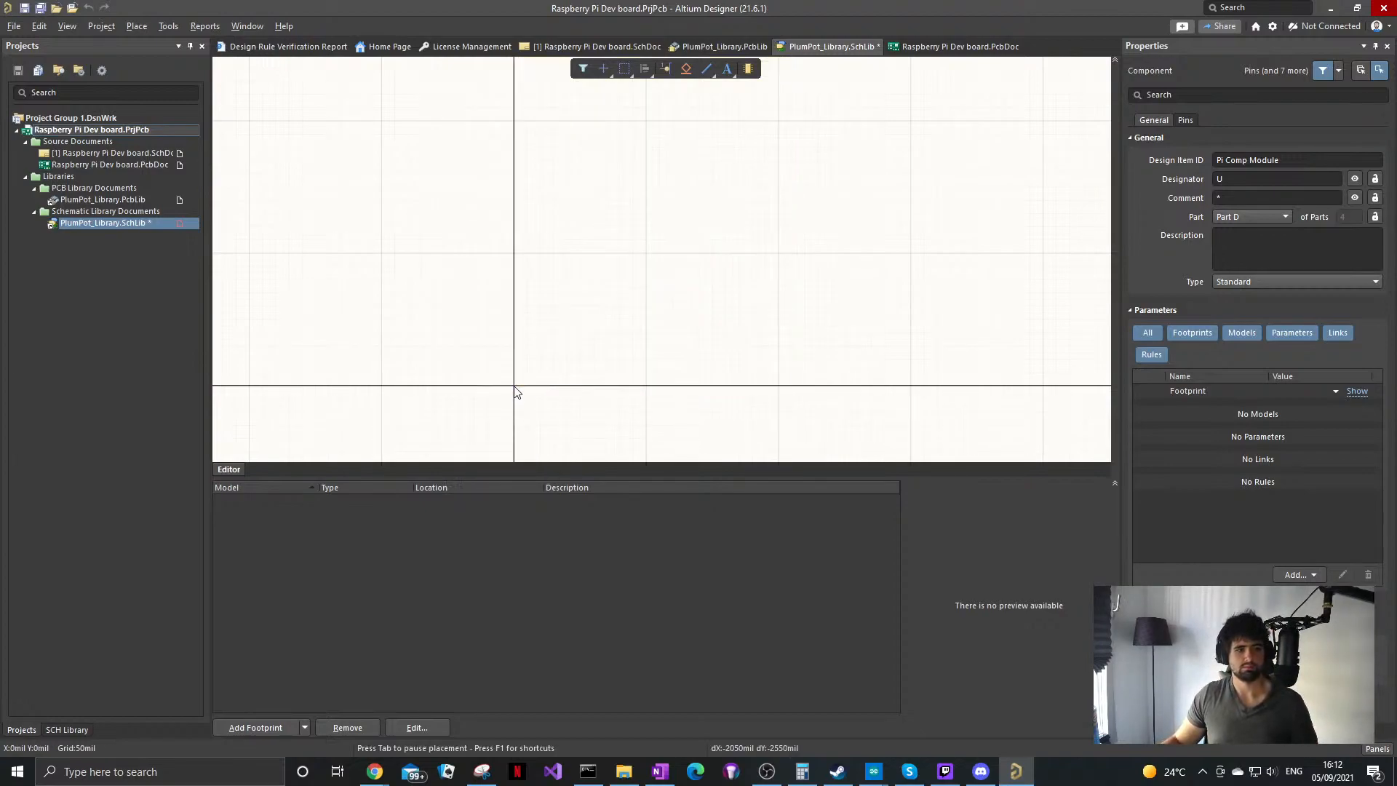
ctrl+scroll(711, 243, down, 3)
click(742, 168)
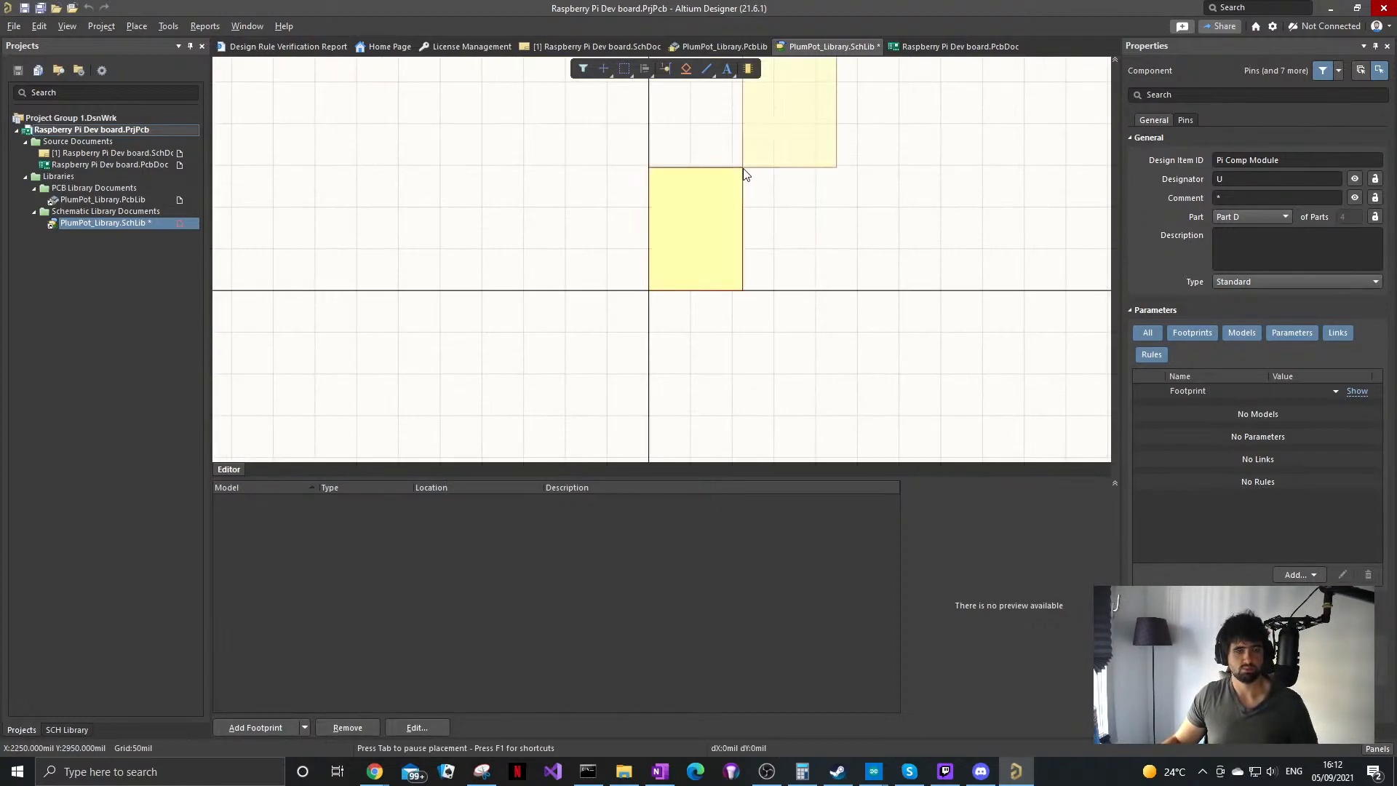
right_click(743, 170)
Step: Enlarge the body rectangle from its upper right corner to about 4800 mil wide and 6200 mil high
ctrl+scroll(785, 192, down, 1)
ctrl+scroll(764, 196, up, 2)
ctrl+scroll(762, 196, up, 1)
ctrl+scroll(621, 255, down, 2)
drag(609, 246, 722, 104)
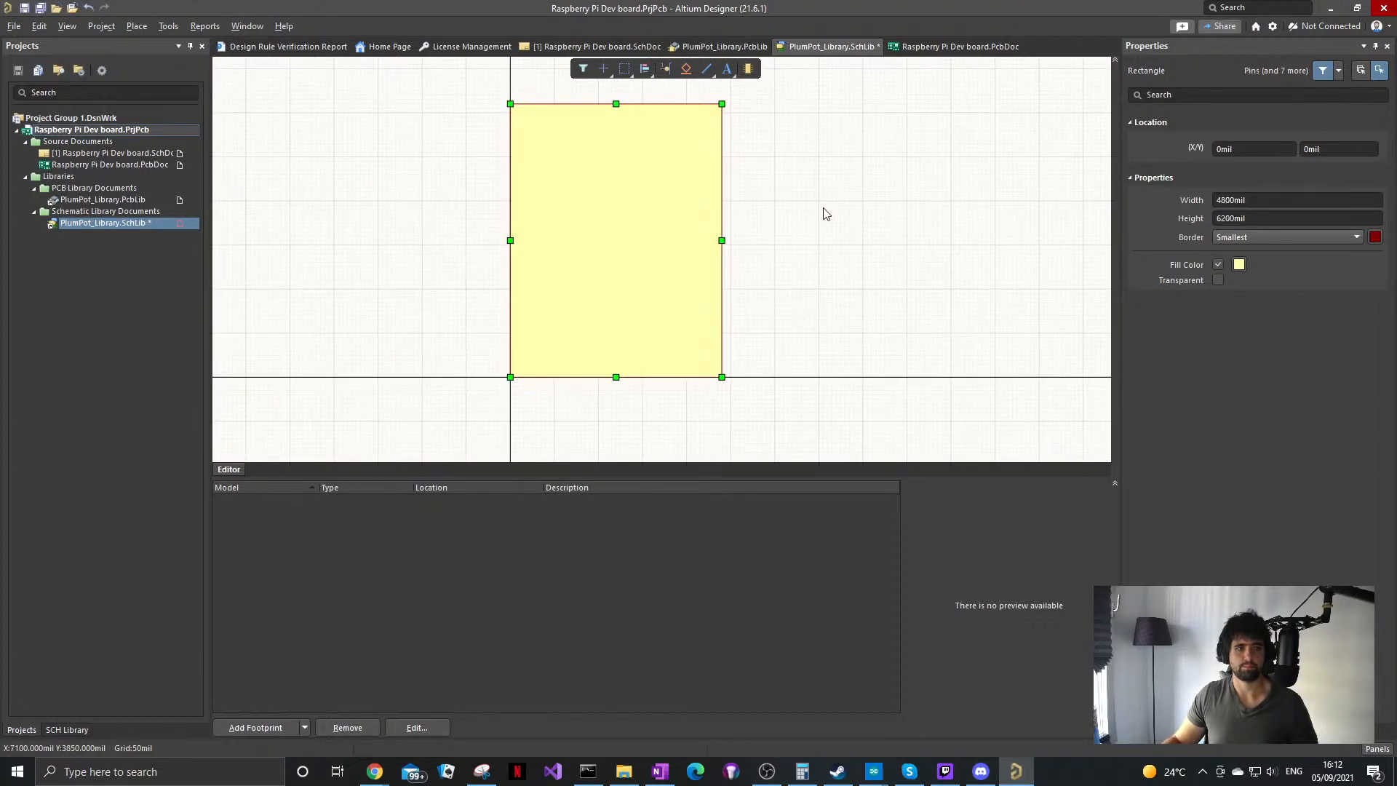
click(826, 212)
Step: Place a pin rotated 180 degrees on the left edge of the body, near its upper end at about Y 5700 mil
key(p)
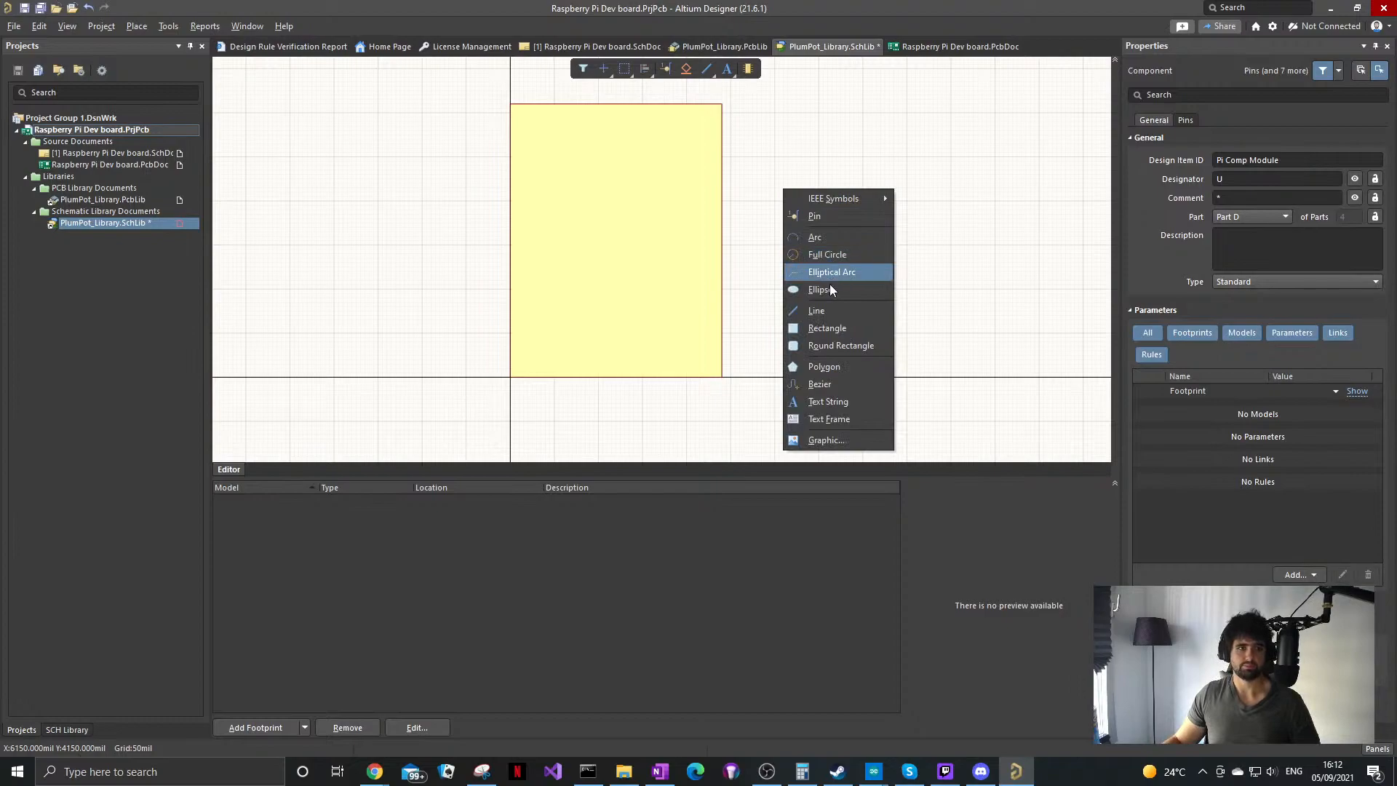
click(815, 216)
ctrl+scroll(477, 131, up, 4)
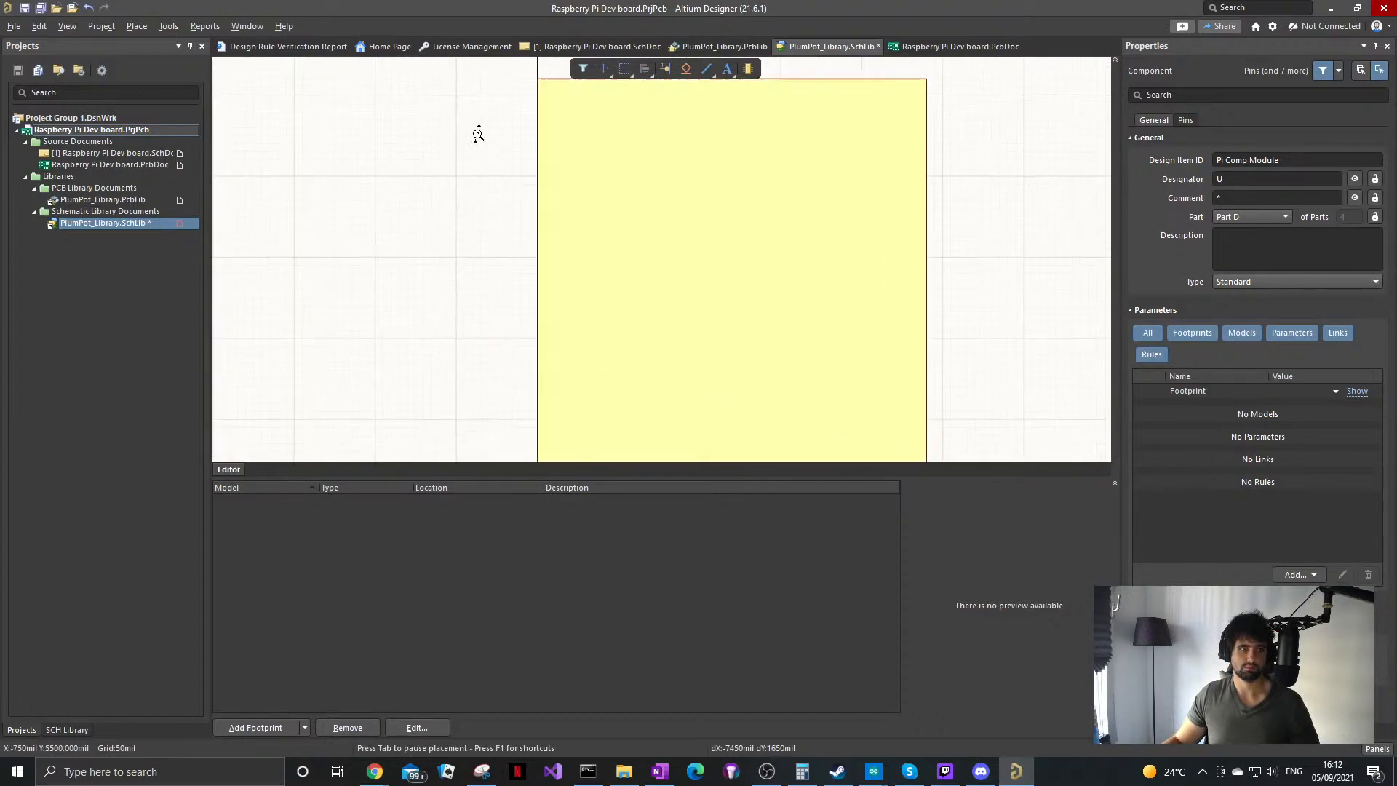
key(space)
key(space)
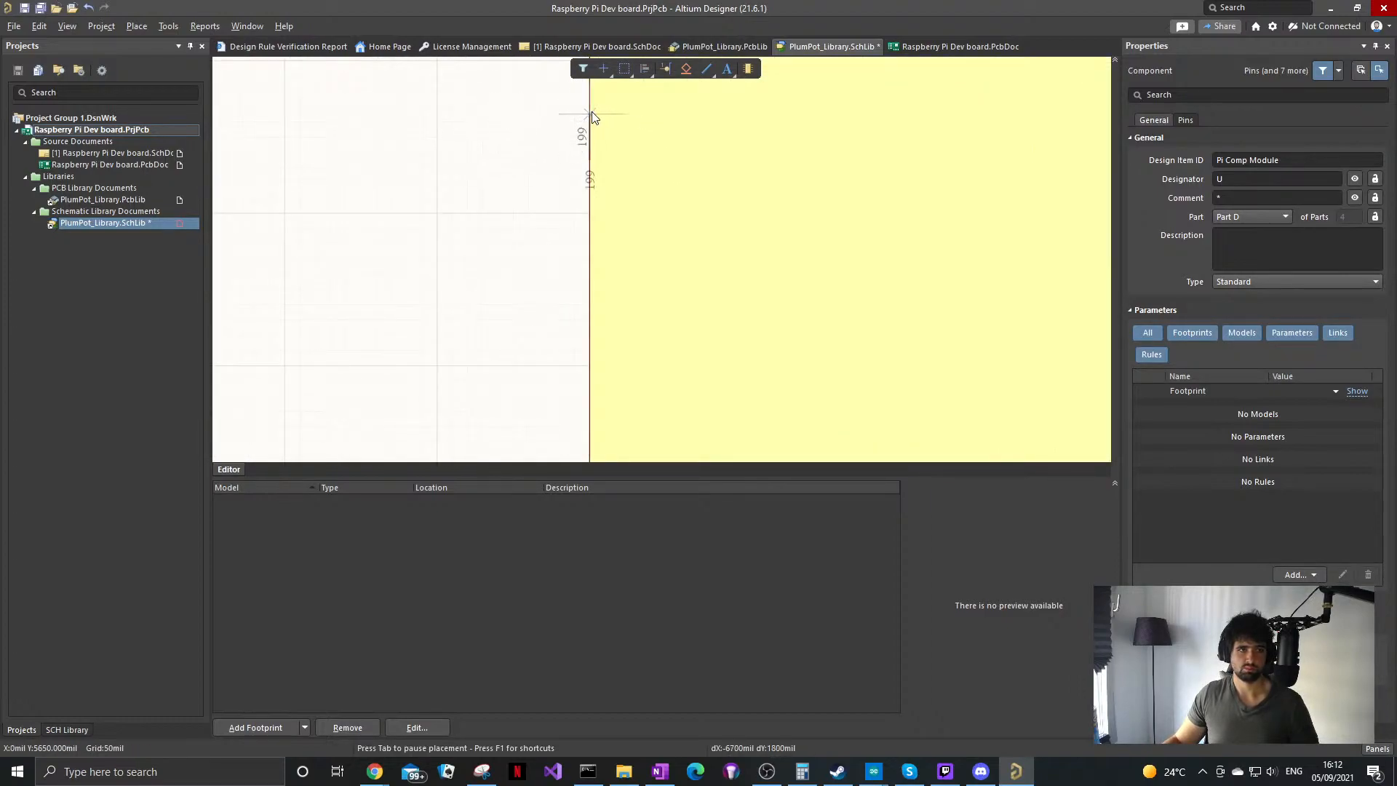
mouse_move(560, 122)
middle_down()
mouse_move(561, 105)
mouse_move(553, 141)
middle_up()
click(533, 126)
middle_drag(467, 184, 467, 199)
key(Escape)
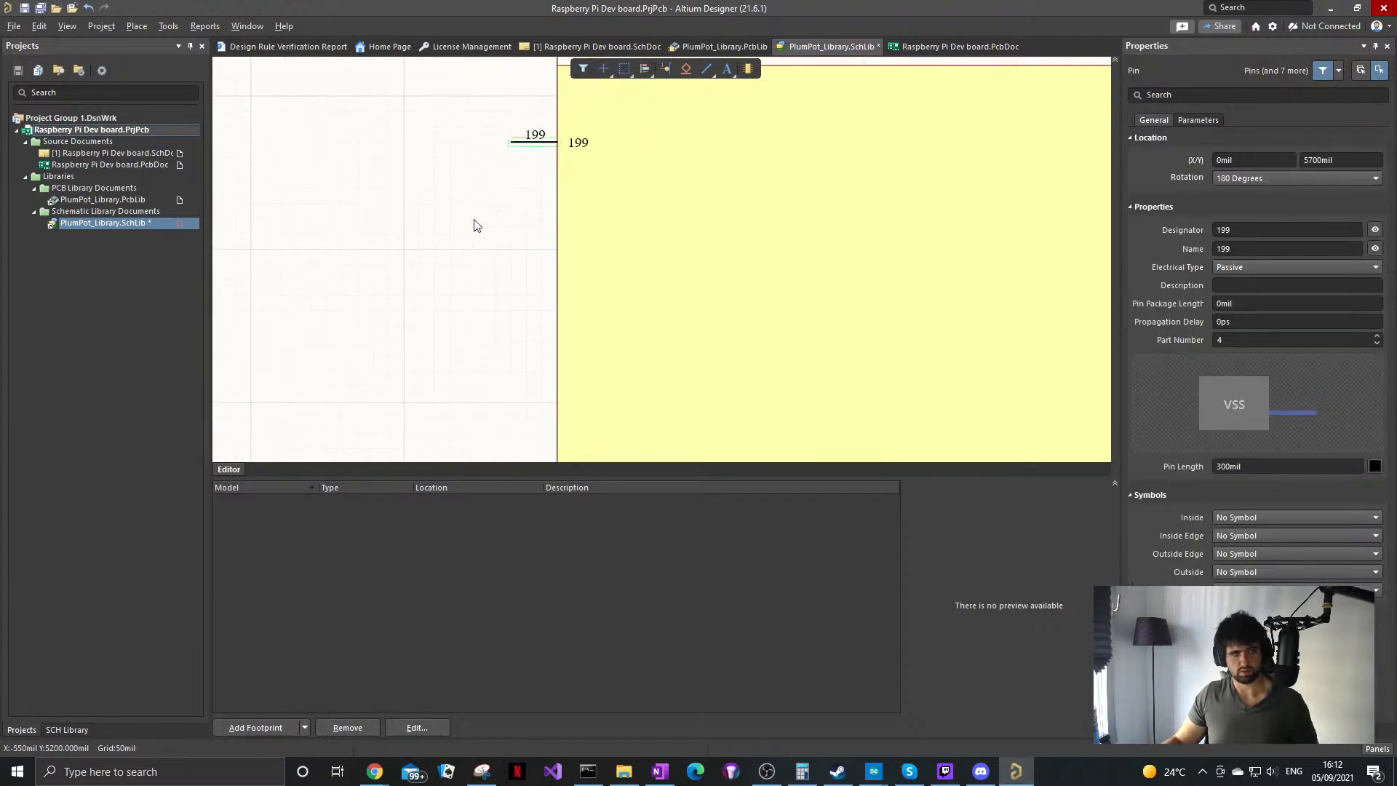
key(p)
mouse_move(523, 231)
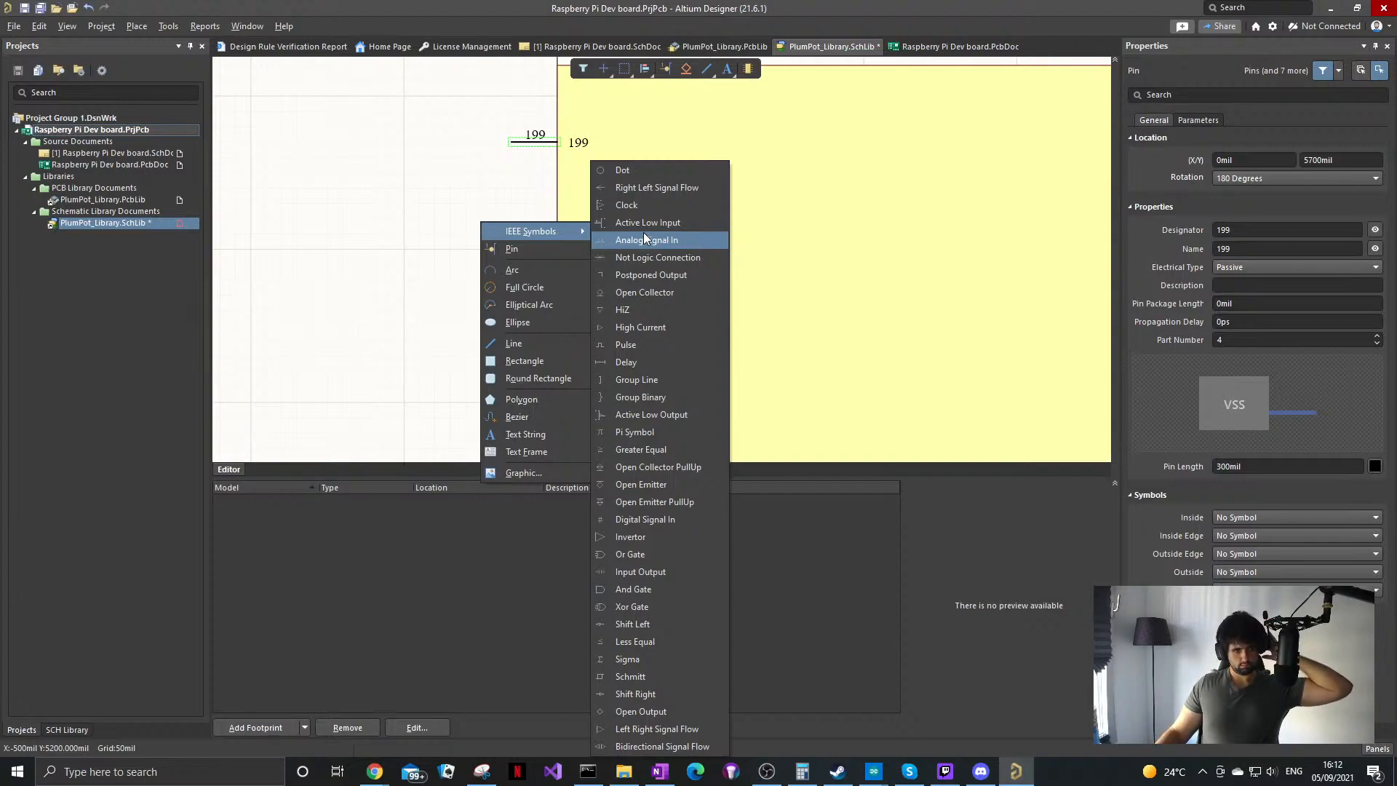
click(656, 573)
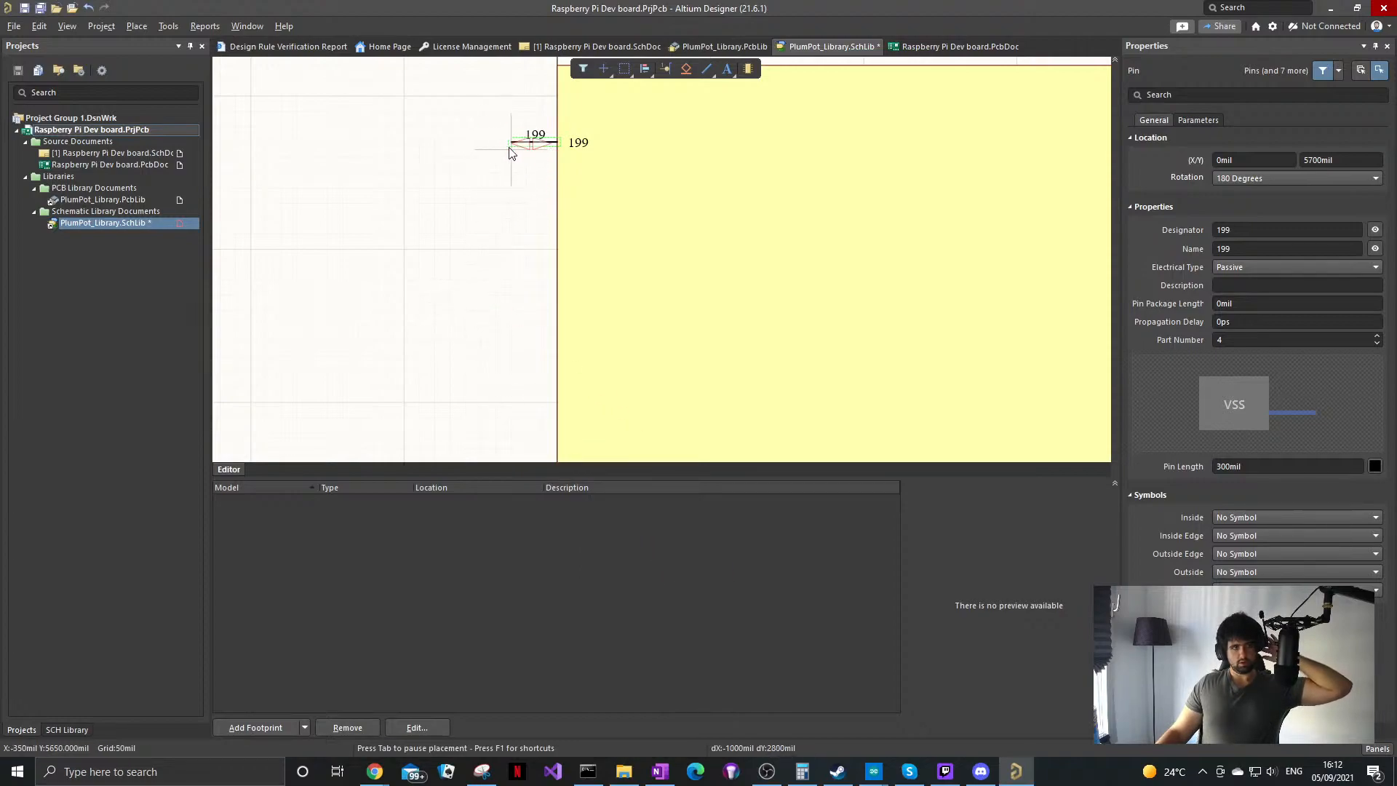
key(Page_Up)
key(Page_Up)
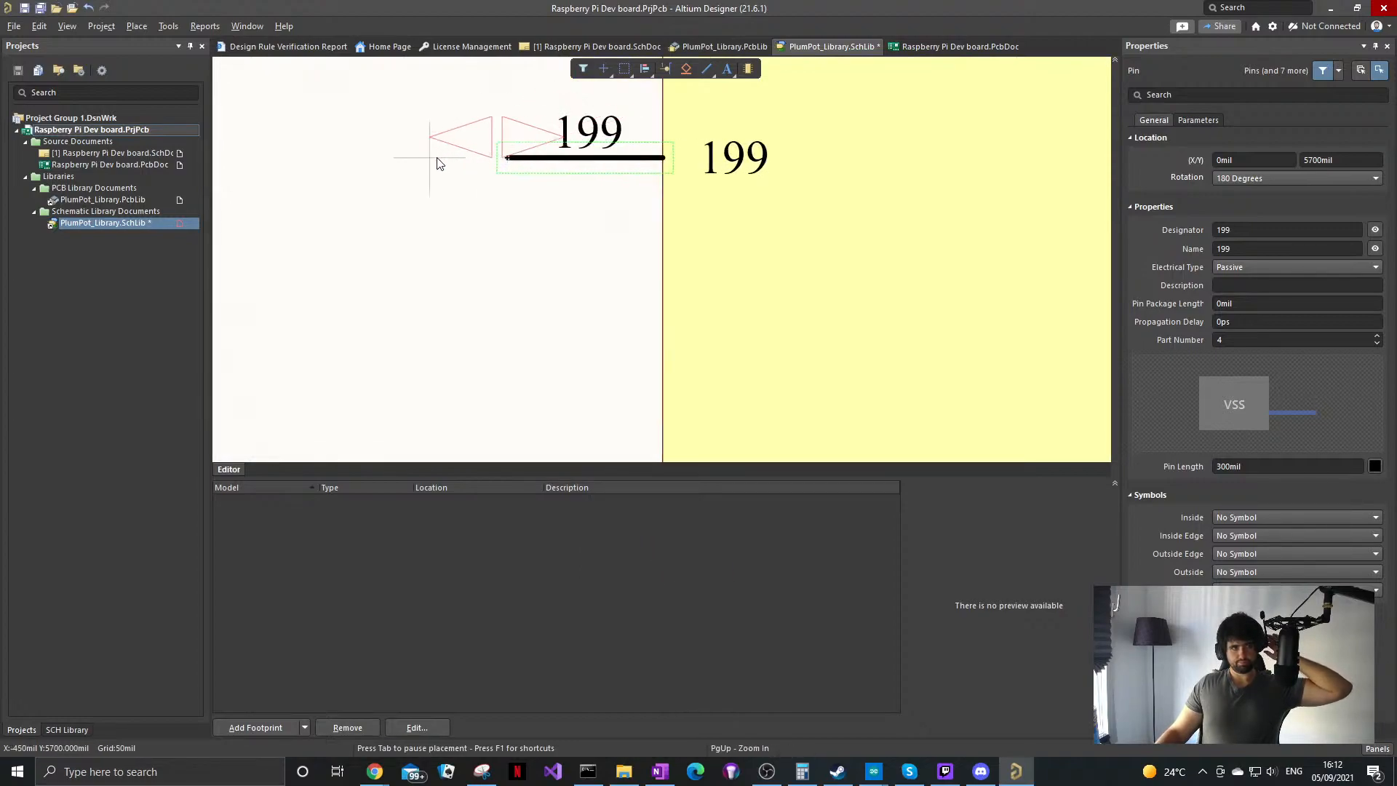
key(End)
key(XF86AudioLowerVolume)
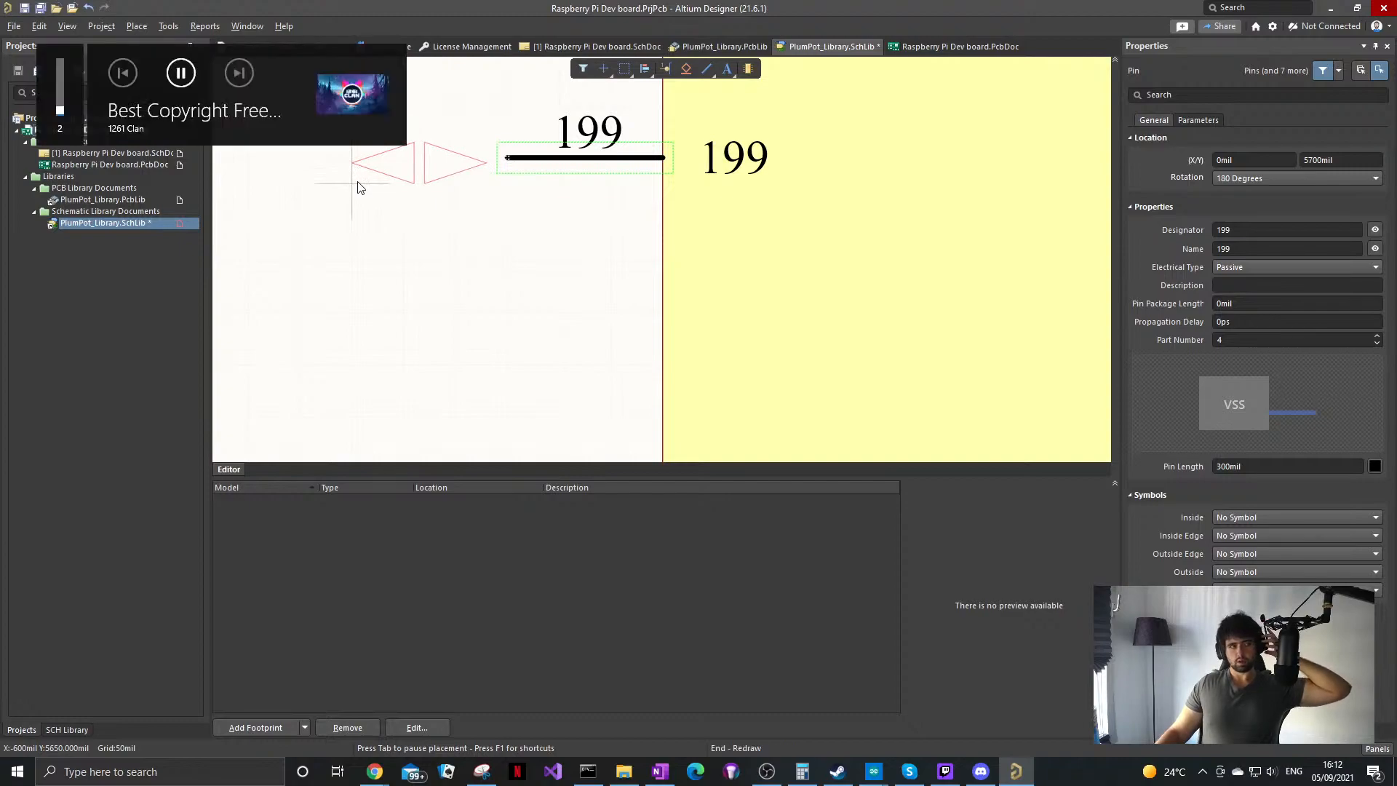
key(XF86AudioRaiseVolume)
key(XF86AudioRaiseVolume)
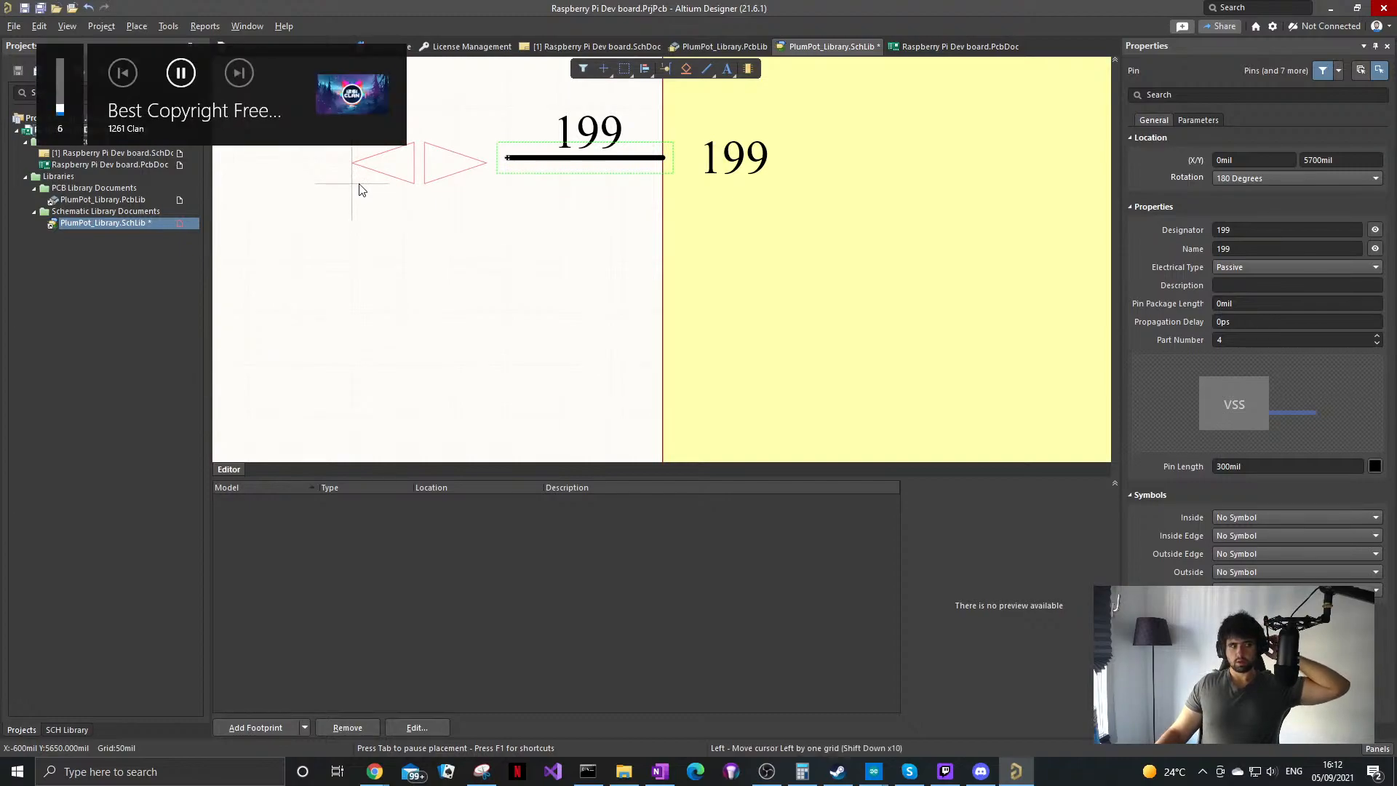
key(Right)
key(Escape)
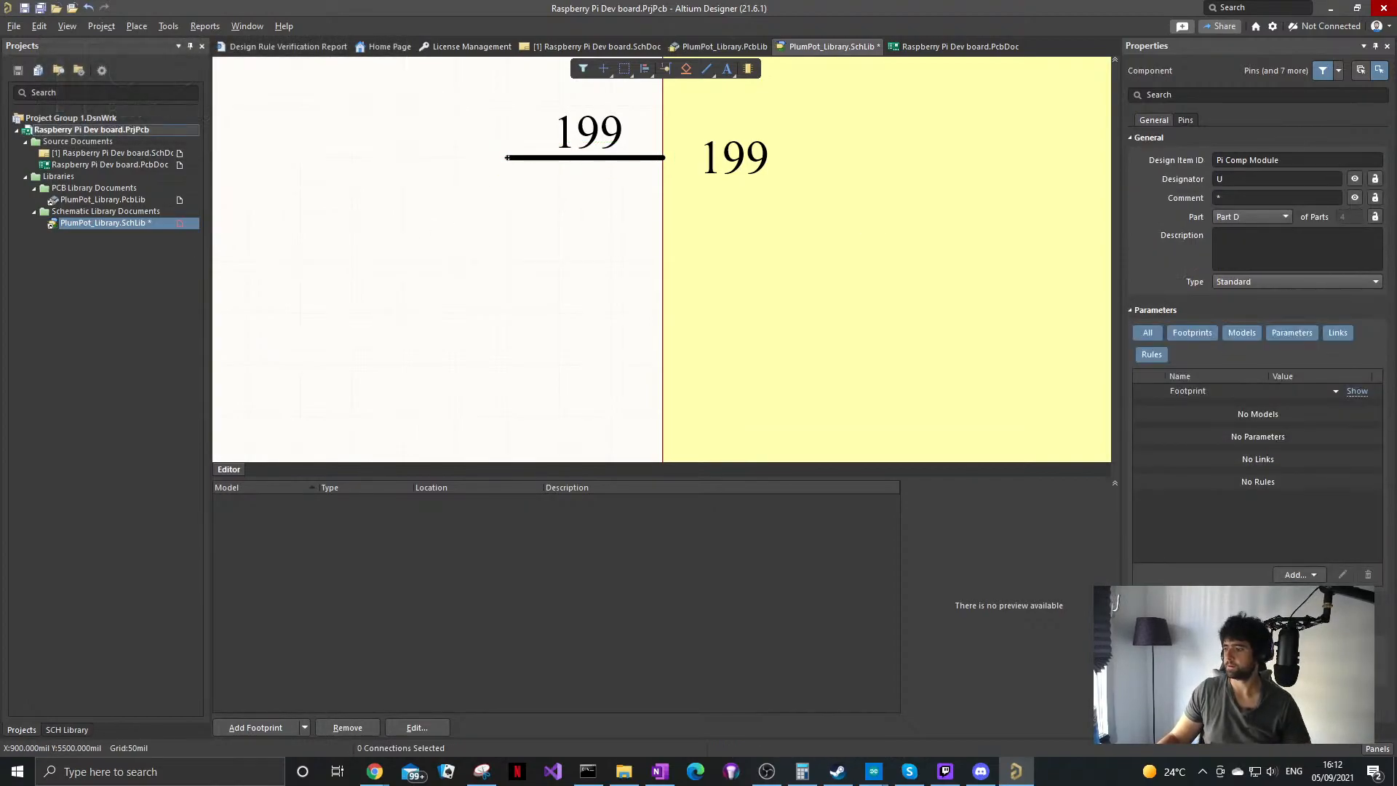
Step: Move the pin up along the left edge of the body to about Y 5900 mil
click(586, 154)
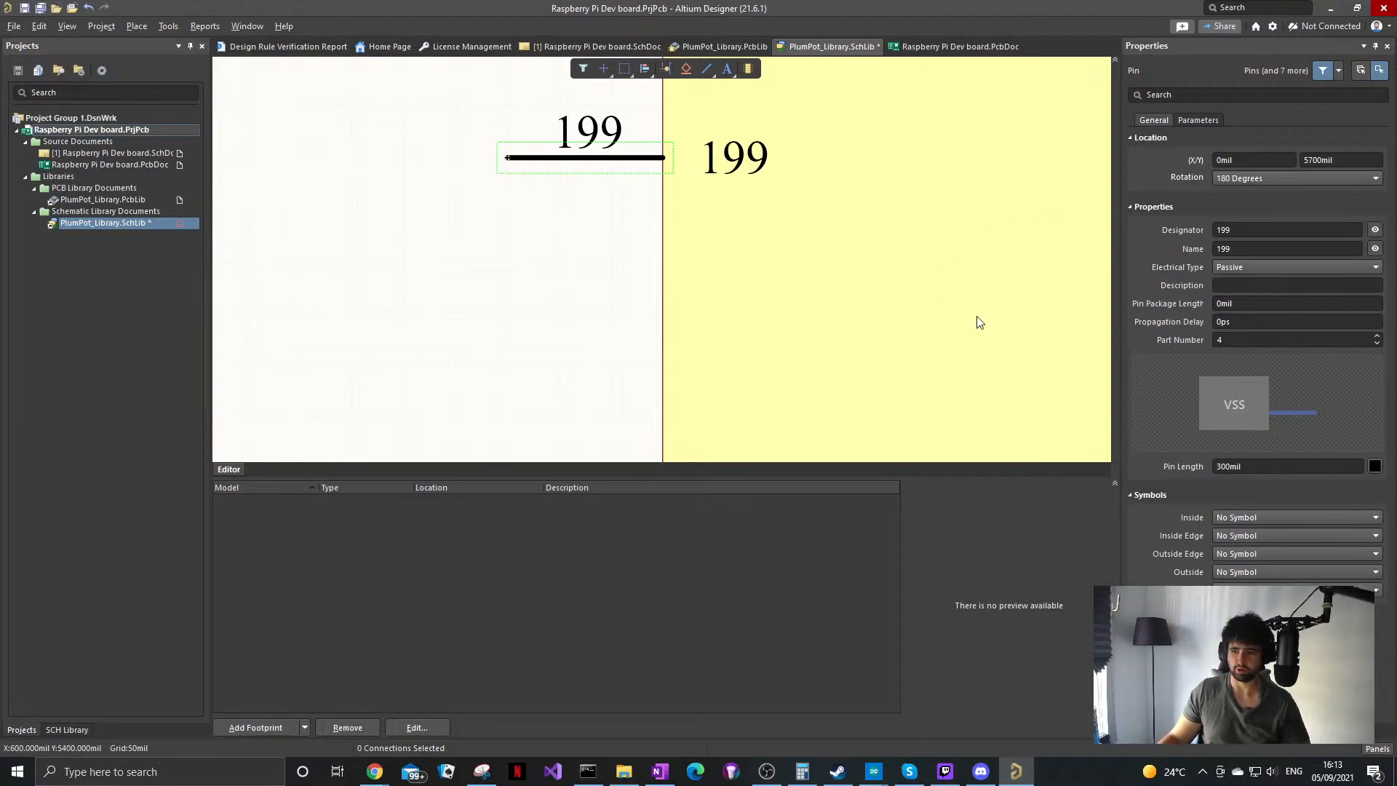
ctrl+scroll(624, 281, down, 2)
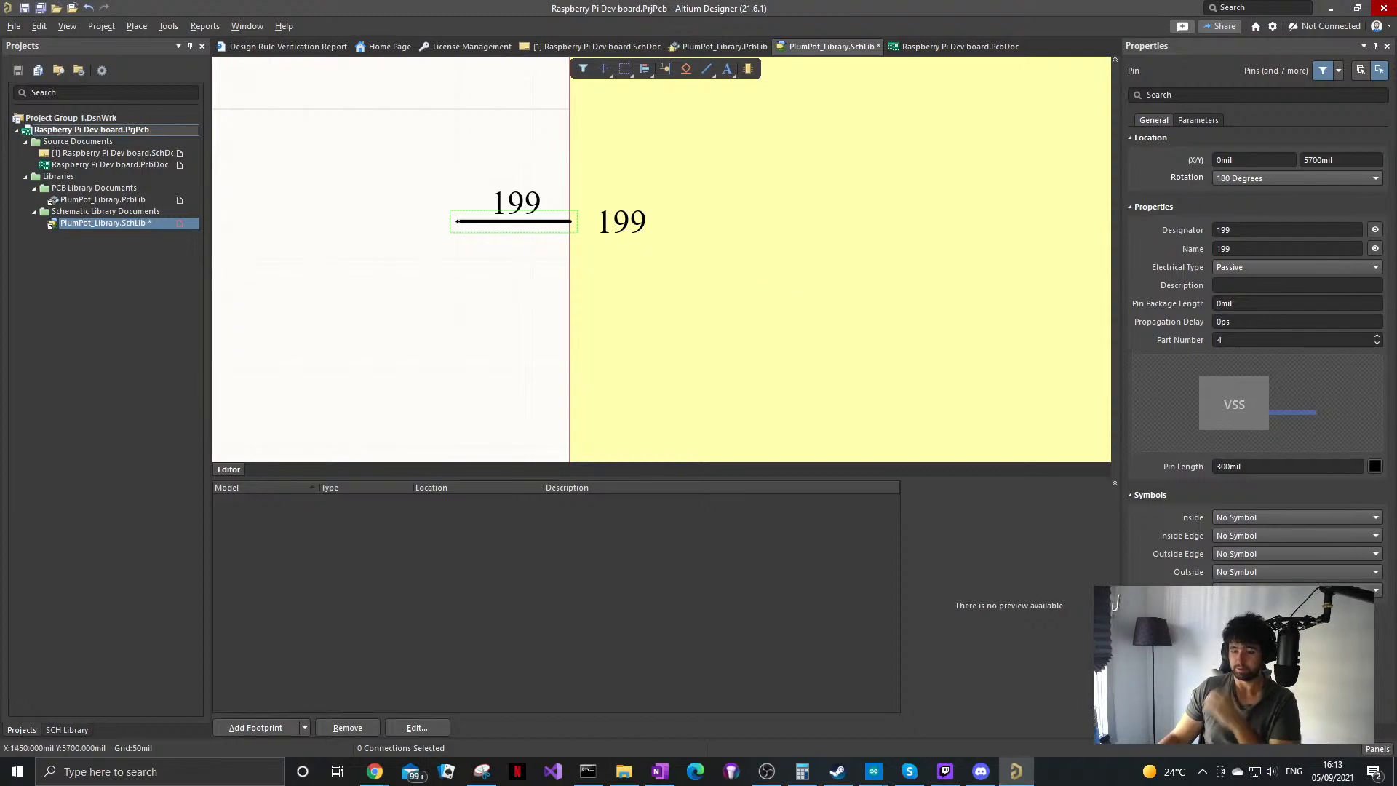
ctrl+scroll(488, 207, down, 1)
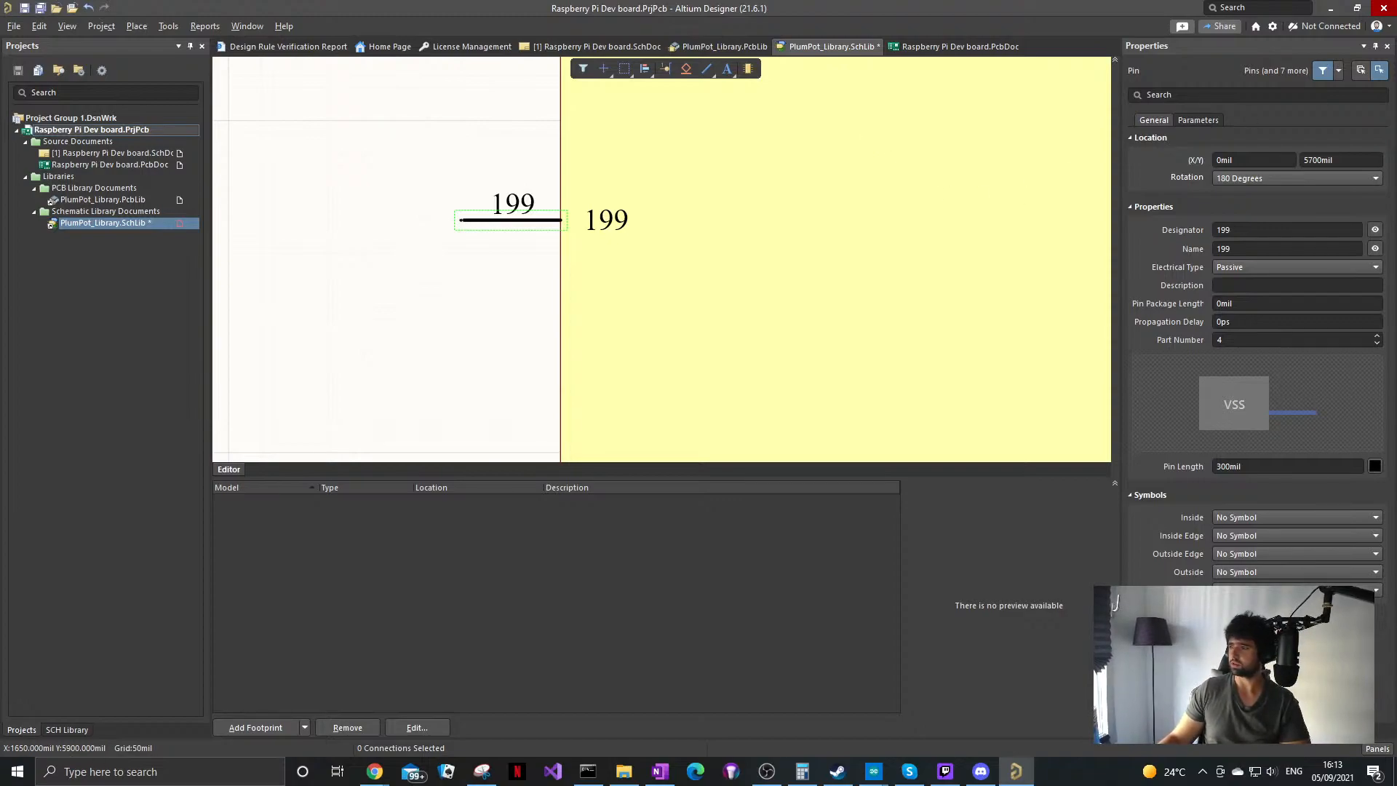
right_drag(589, 250, 484, 318)
drag(448, 300, 400, 241)
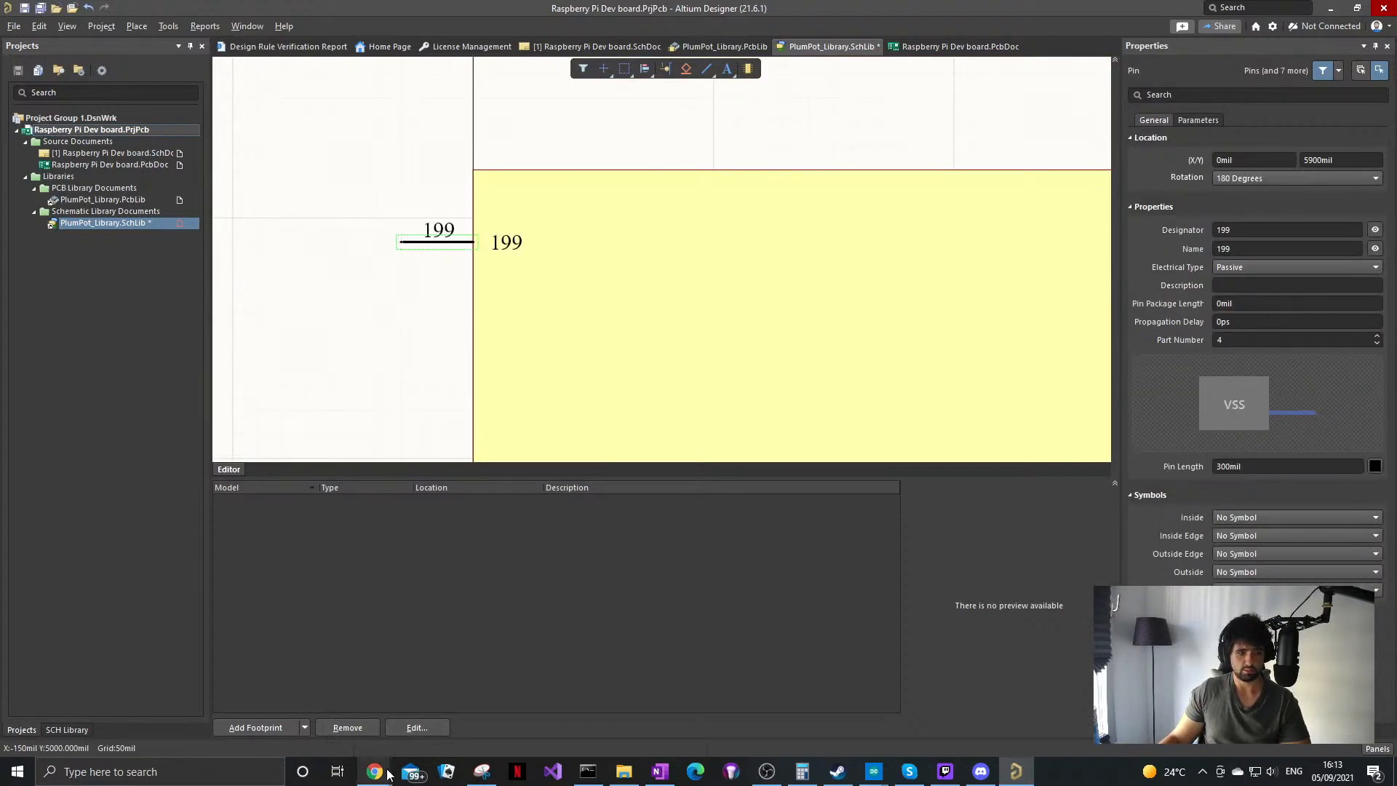
Step: Look at the board photos on the Raspberry Pi Compute Module 4 / 2GB page in Chrome, and put the browser away
mouse_move(374, 771)
click(258, 727)
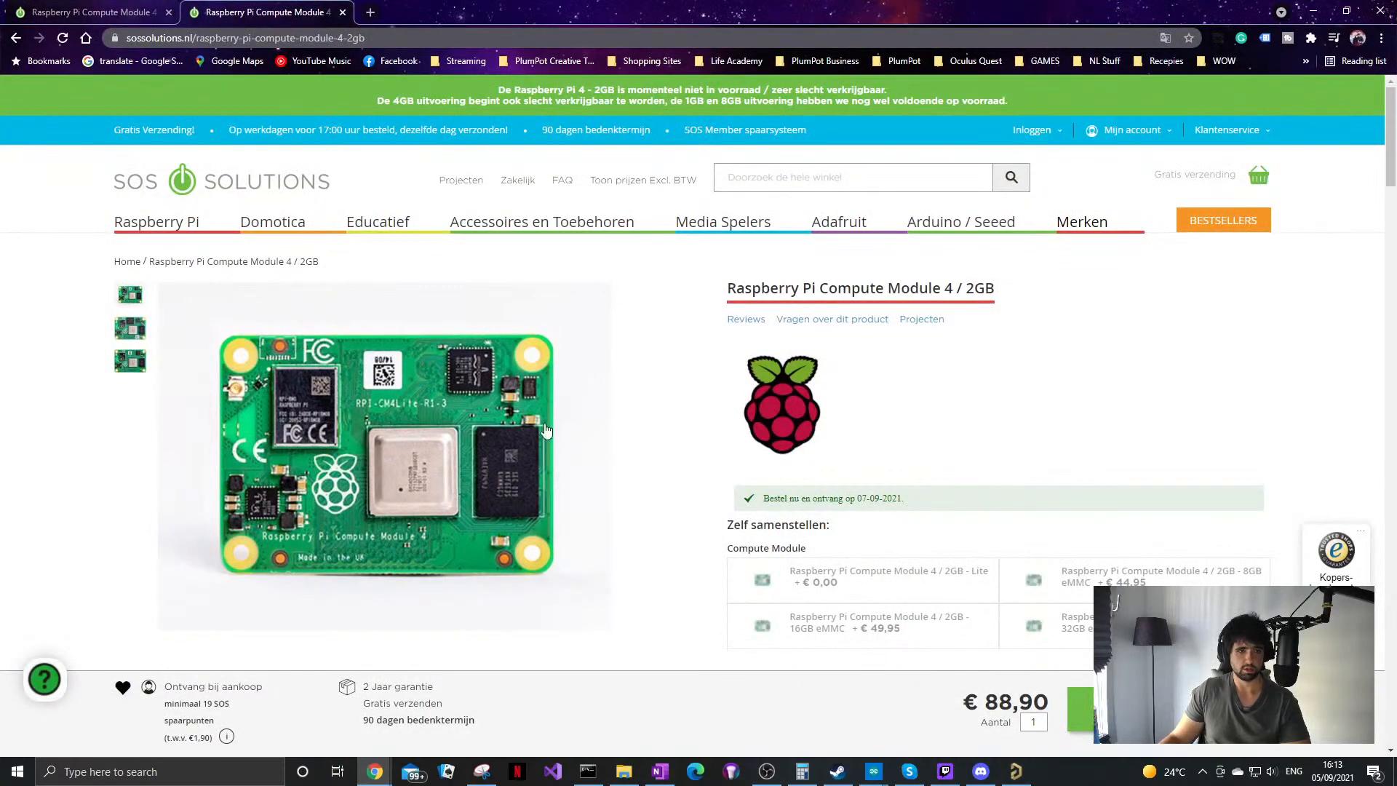
scroll(291, 397, down, 1)
scroll(161, 331, up, 1)
click(133, 361)
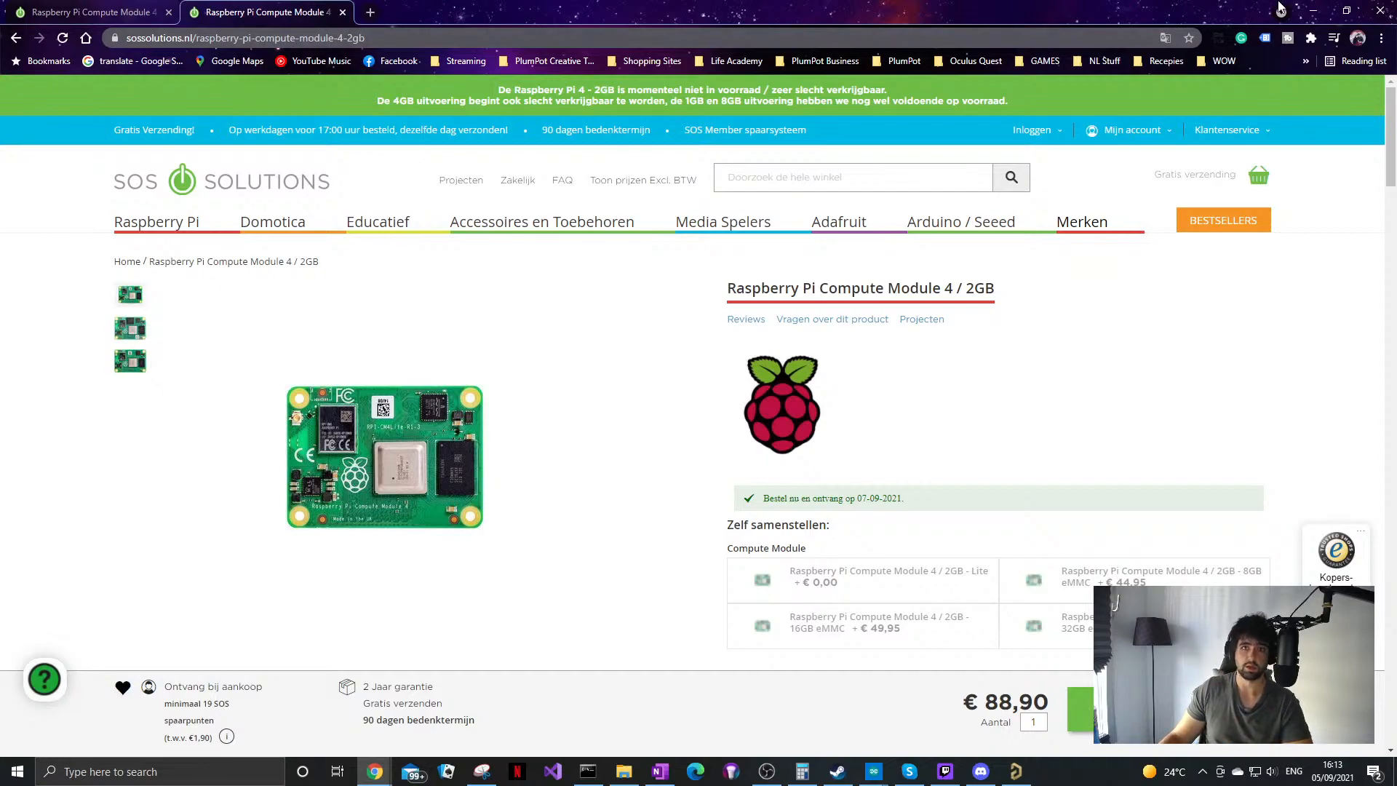
click(1313, 11)
ctrl+scroll(726, 180, down, 1)
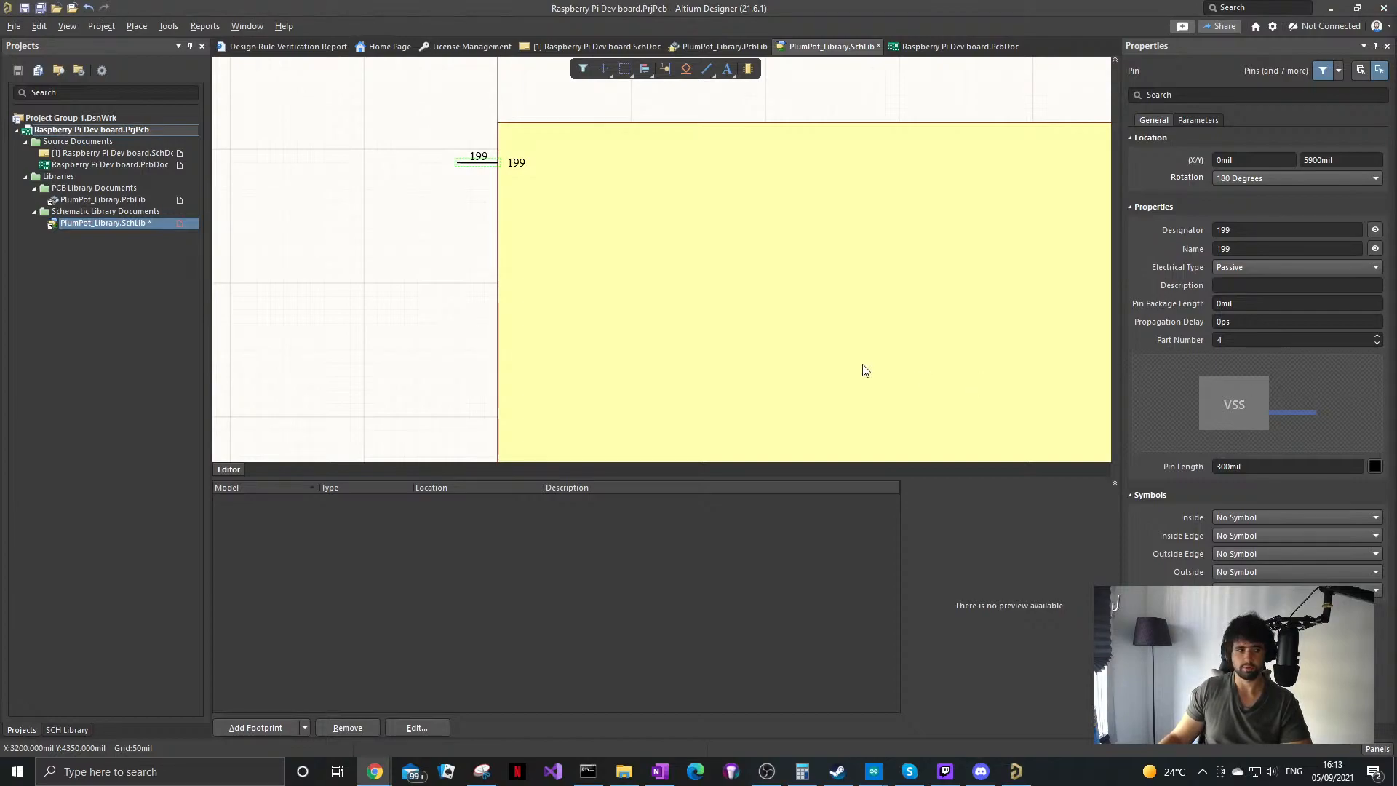
ctrl+scroll(542, 222, down, 3)
right_drag(543, 225, 407, 184)
ctrl+scroll(502, 248, down, 2)
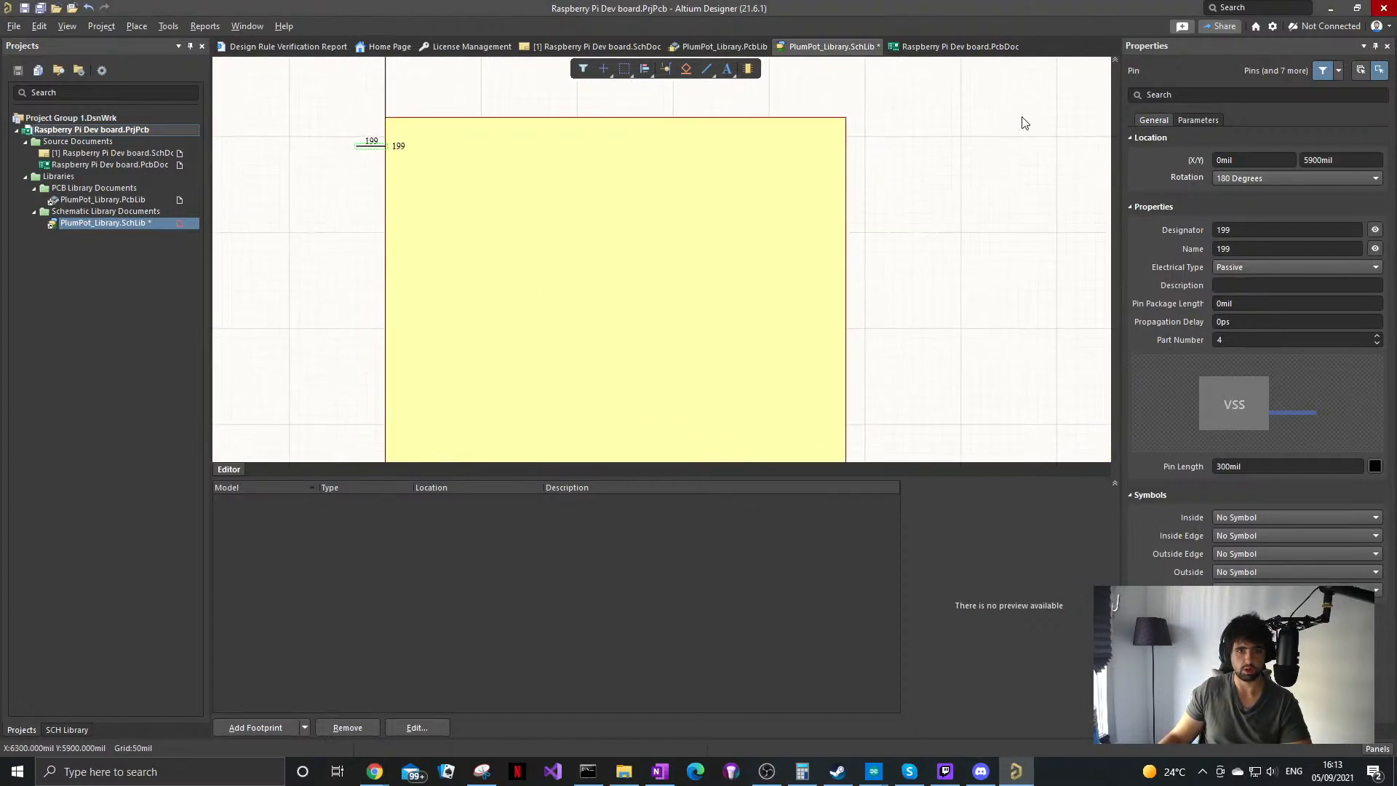
ctrl+scroll(418, 156, up, 2)
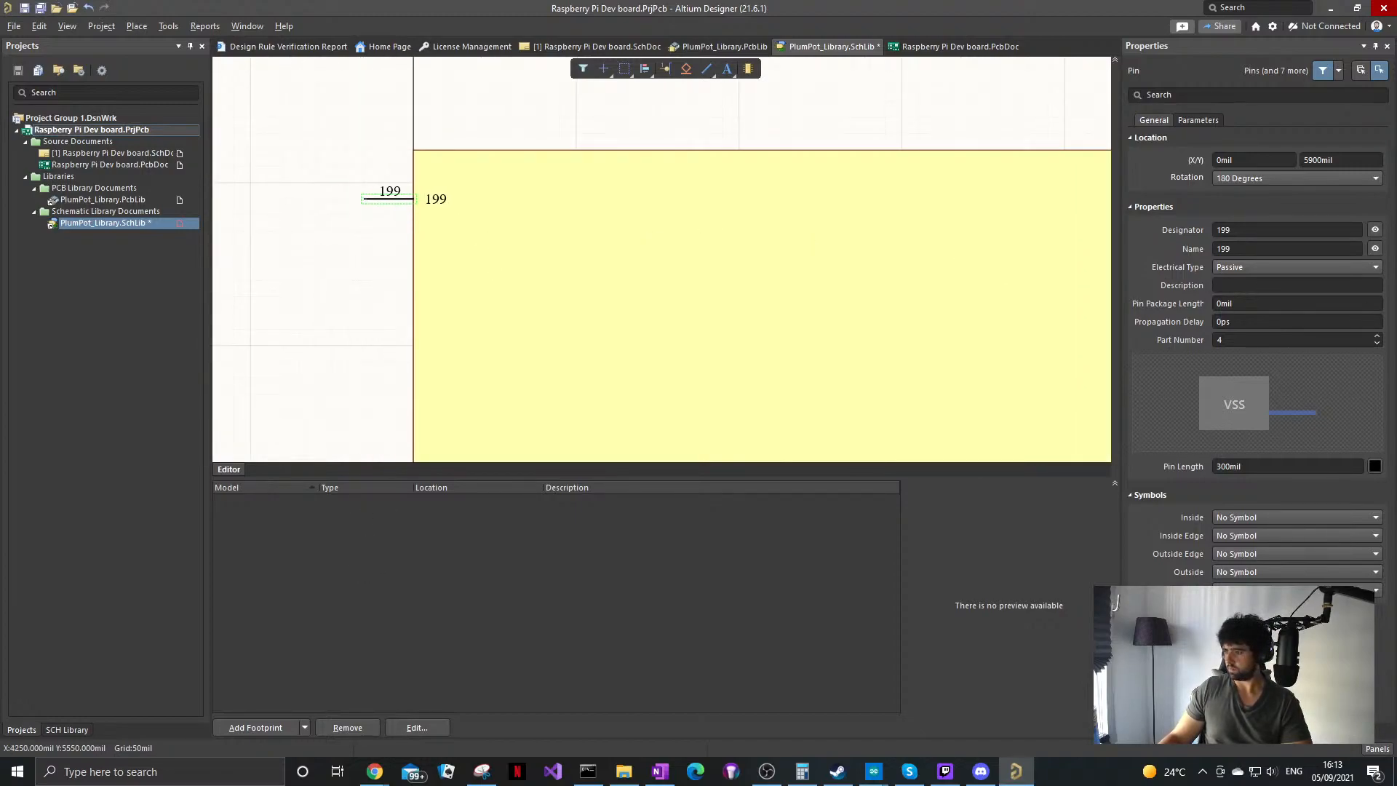
Step: Bring up the Compute Module 4 datasheet in Chrome, check the GPIO21 row at pin 25, and return to Altium Designer
click(374, 771)
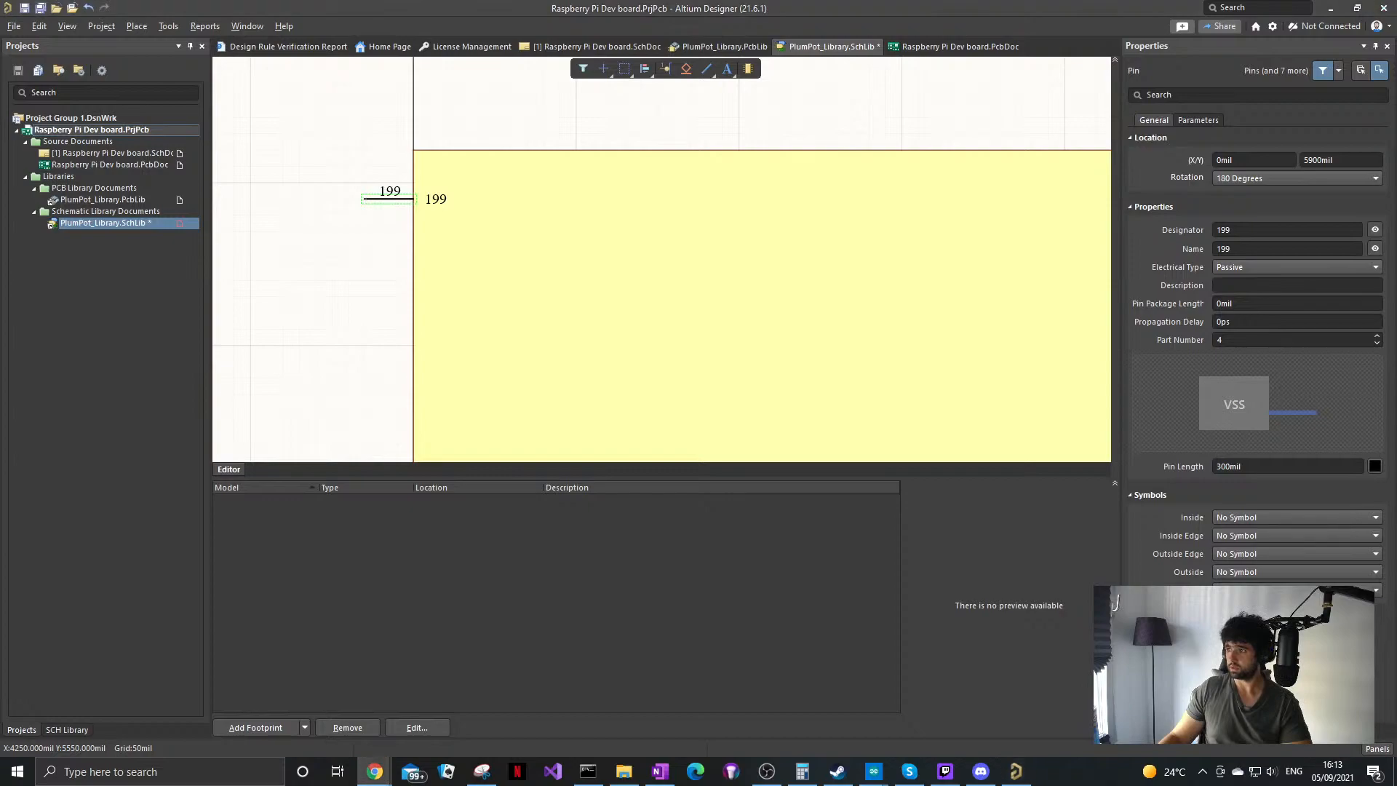
scroll(655, 472, up, 5)
drag(722, 144, 659, 82)
scroll(608, 452, up, 10)
drag(937, 498, 985, 525)
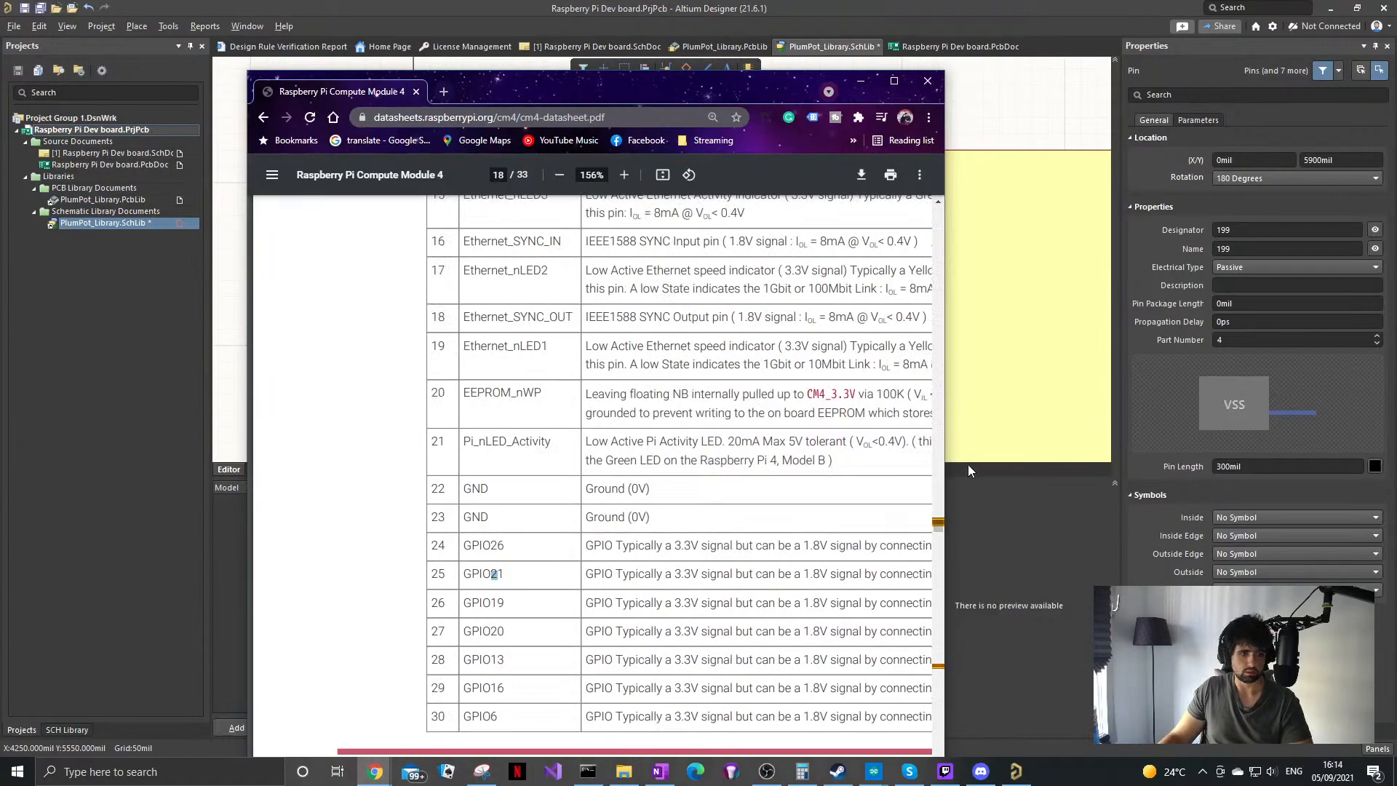
drag(768, 93, 819, 61)
scroll(661, 446, down, 2)
drag(530, 396, 514, 395)
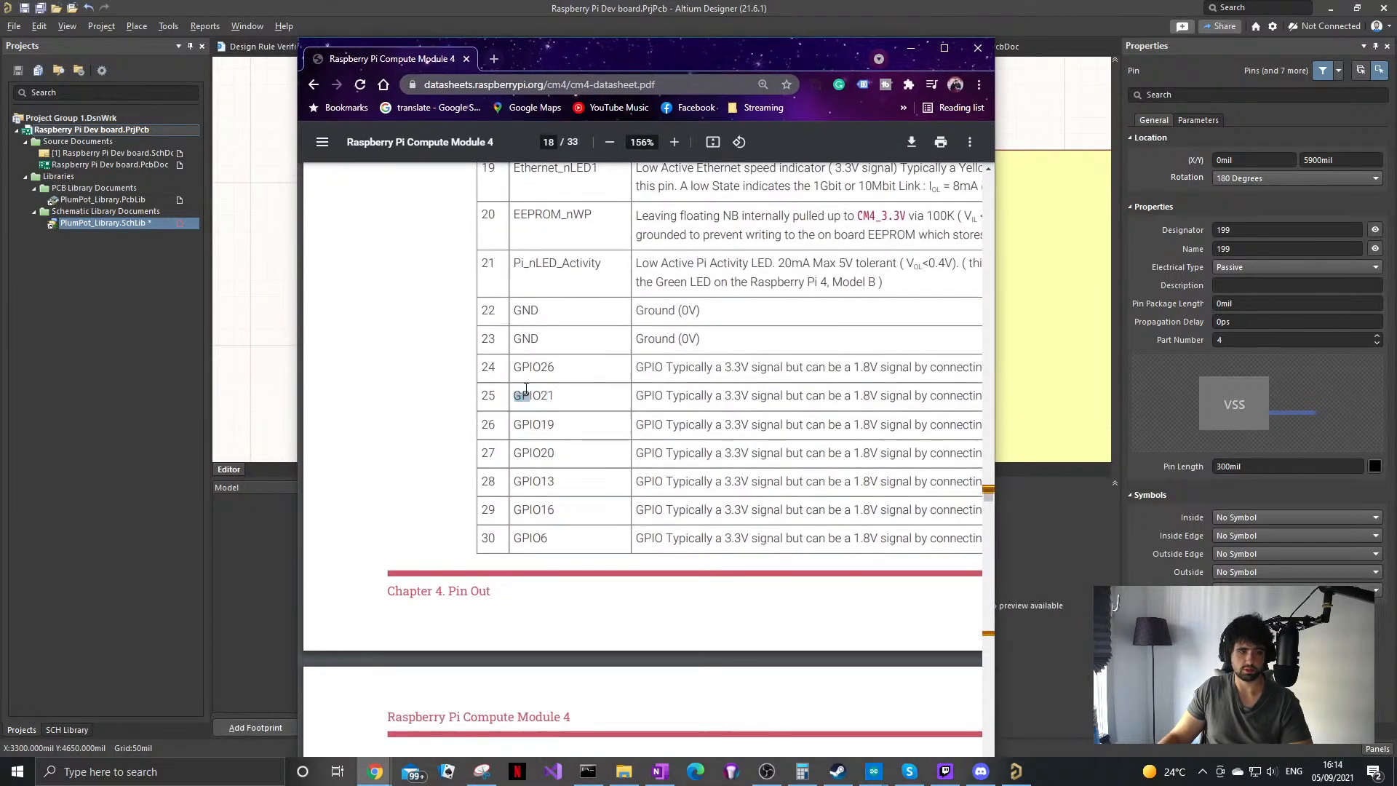
drag(809, 53, 1396, 102)
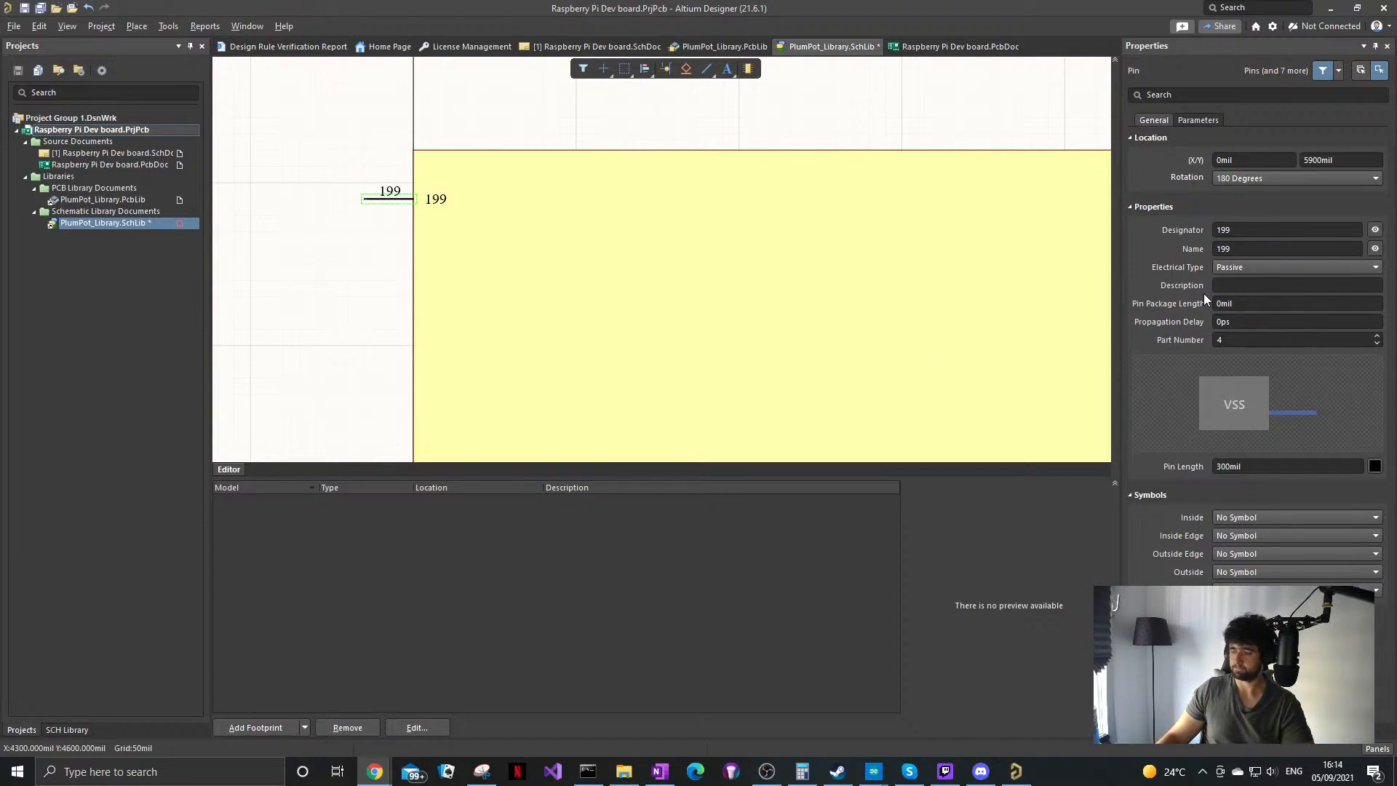
Step: Set the selected pin's designator to 25 and its name to GPIO21
click(1237, 249)
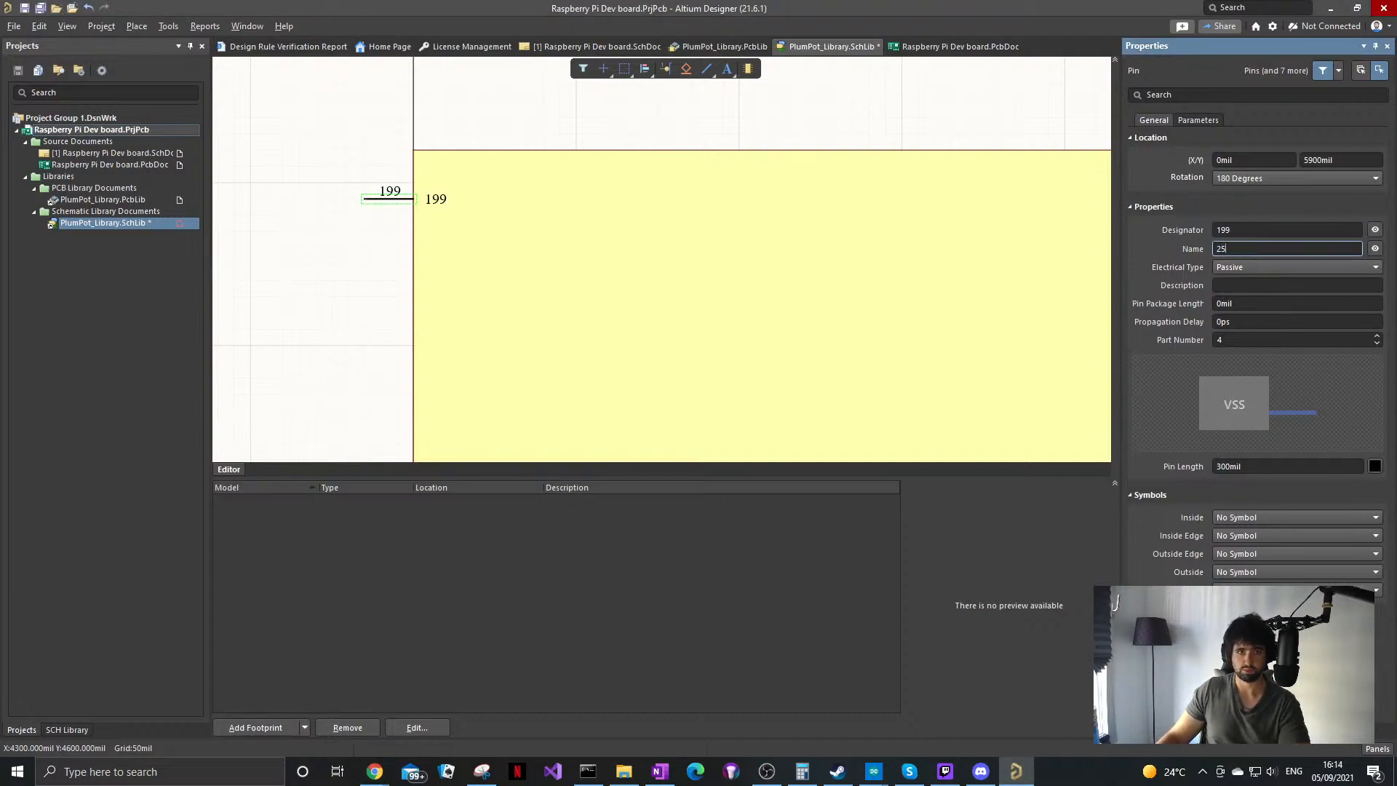
click(1229, 229)
drag(1242, 232, 1191, 228)
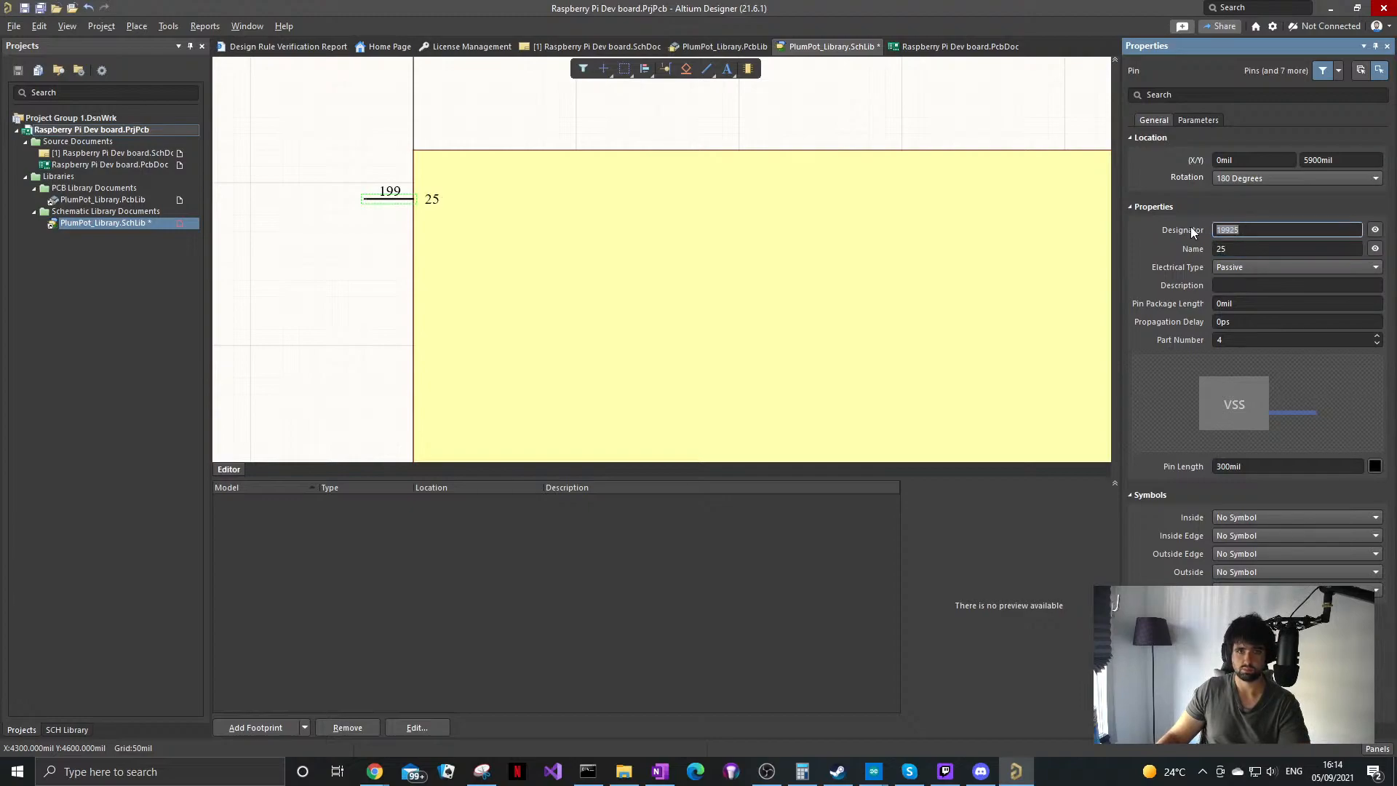
click(1238, 249)
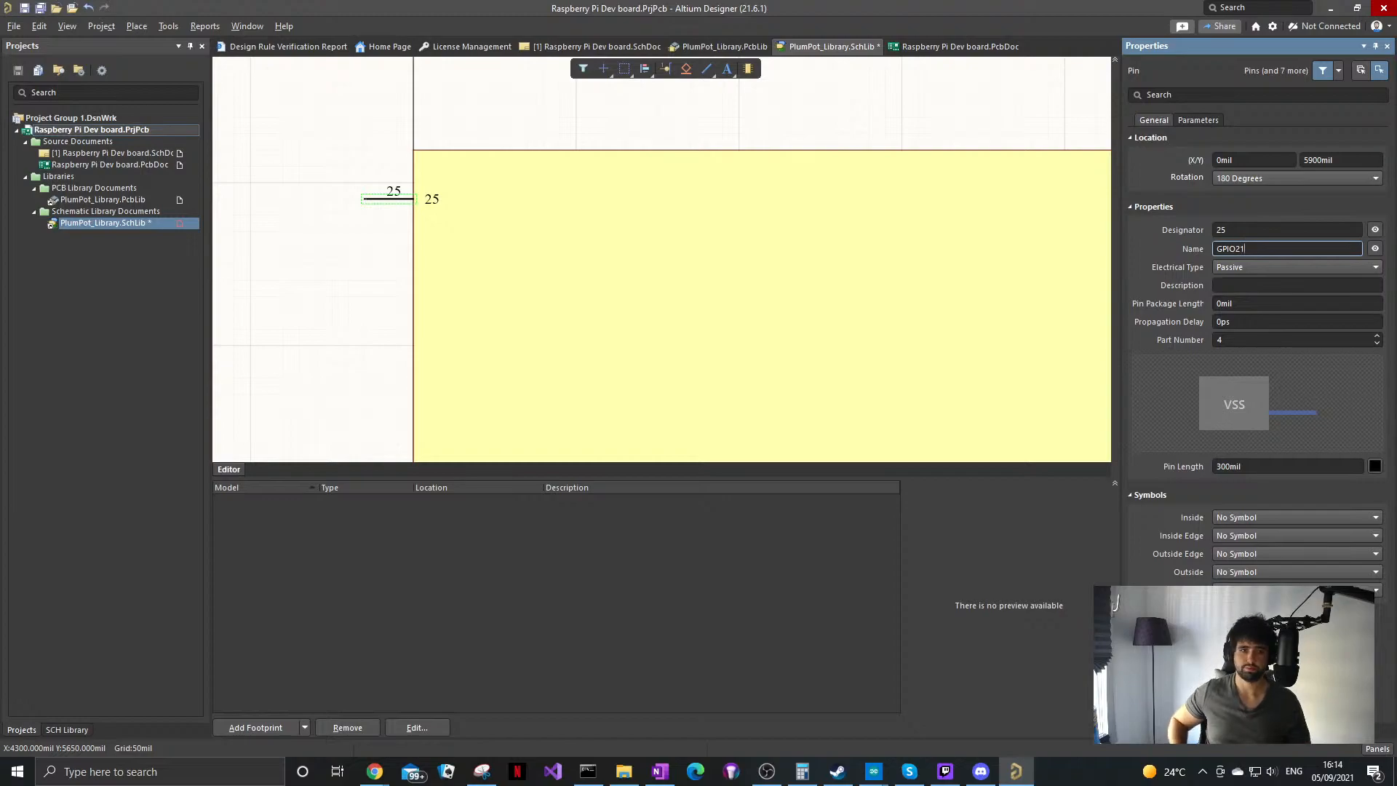
Step: Duplicate the GPIO21 pin twice down the body's left edge, placing pins 26 and 27 at 150 mil spacing
key(Return)
click(376, 206)
click(378, 199)
key(ctrl+c)
key(ctrl+v)
click(364, 223)
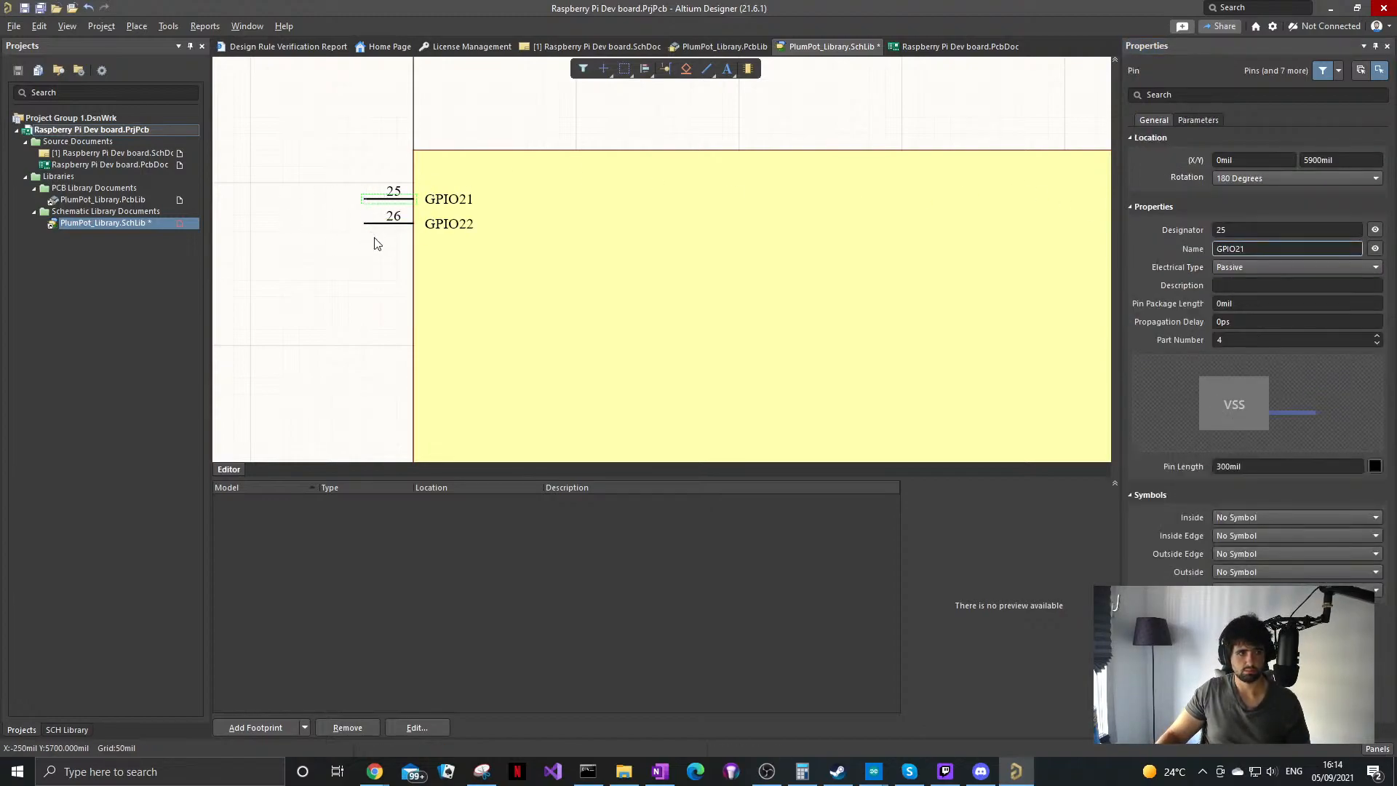
click(380, 224)
key(ctrl+c)
key(ctrl+v)
click(367, 248)
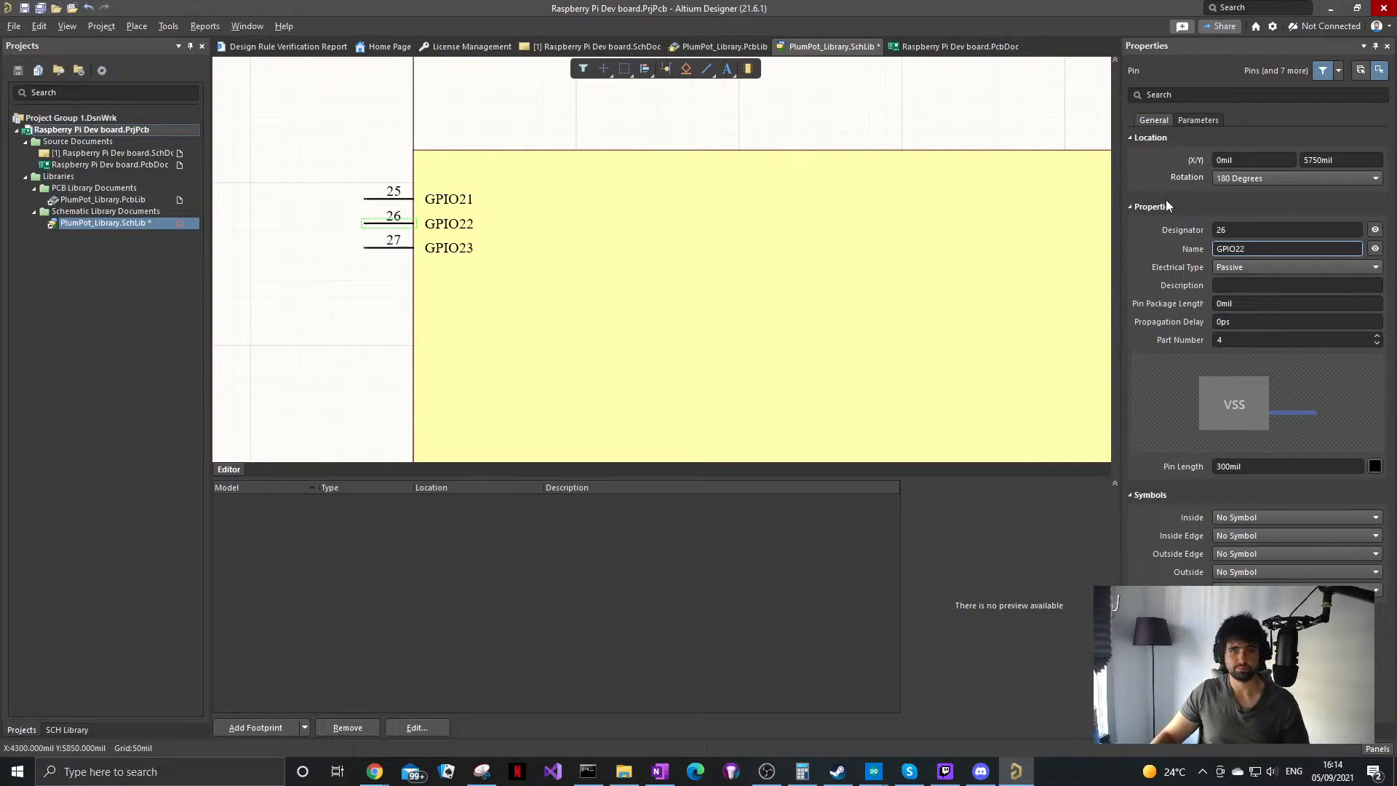
Step: Rename pin 26 as GPIO19
click(1237, 248)
text(19)
click(389, 248)
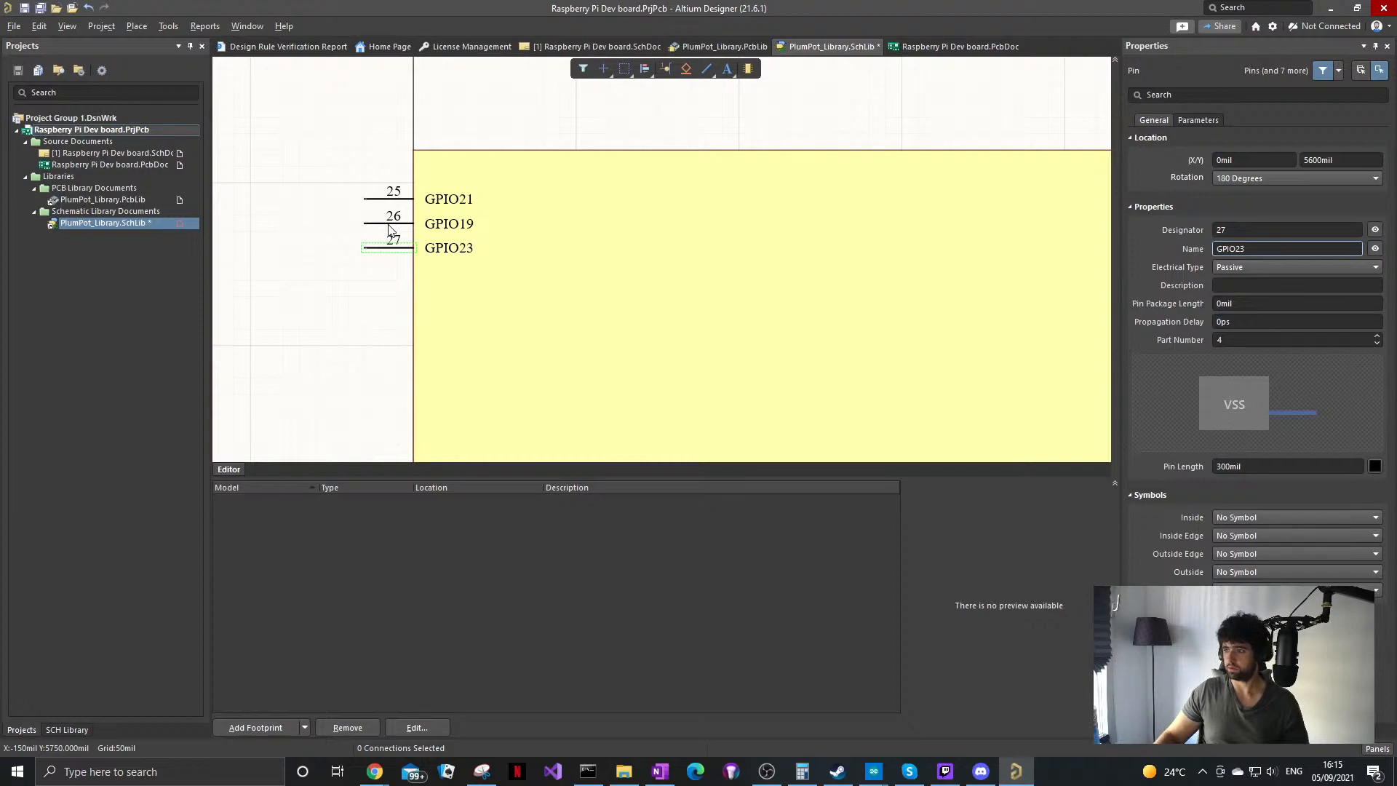
Step: Duplicate pins downward from pin 27 to place pins 28 to 31 along the body's left edge at 150 mil spacing
click(388, 271)
click(384, 250)
shift+drag(385, 250, 406, 337)
click(380, 378)
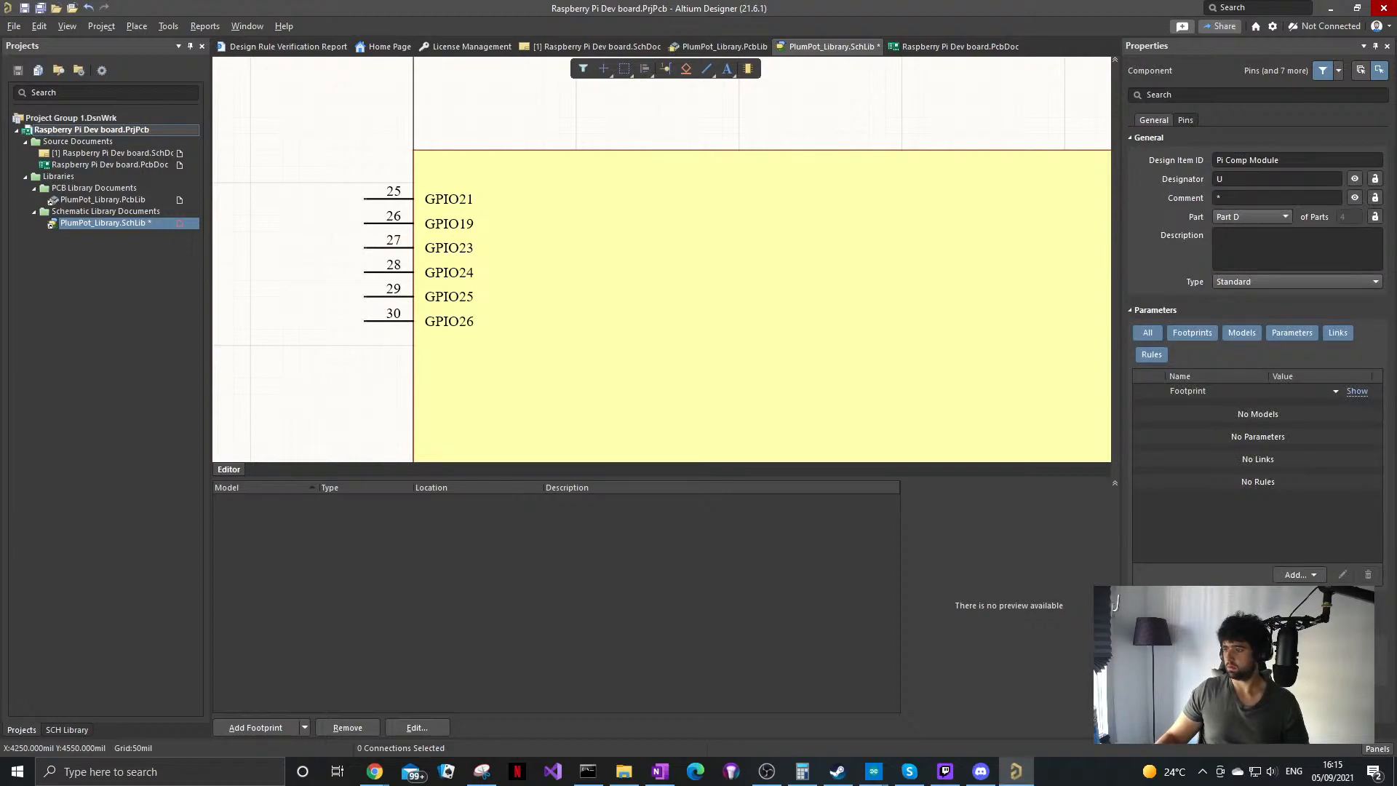
click(386, 323)
shift+drag(386, 324, 366, 347)
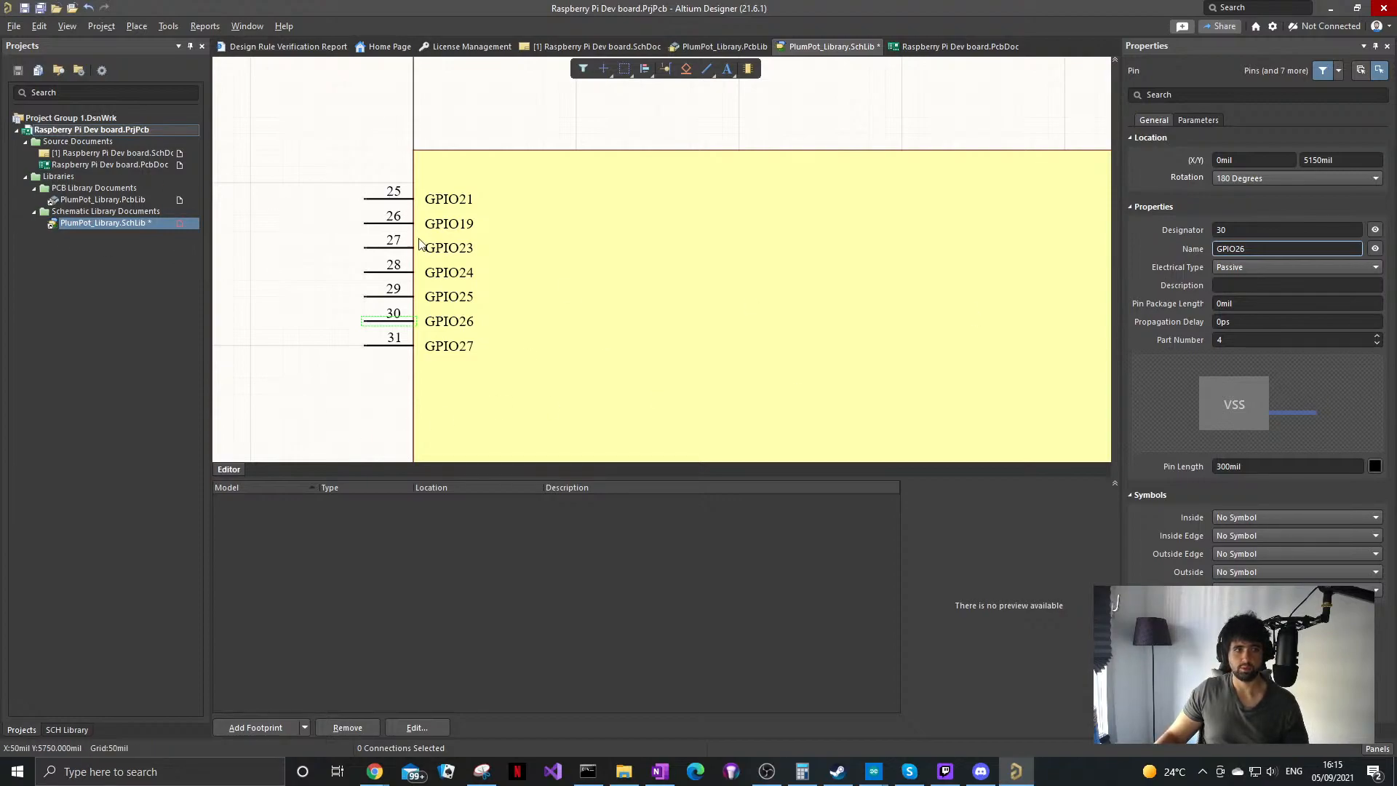
Step: Rename pin 27 as GPIO20 and pin 28 as GPIO13
click(405, 251)
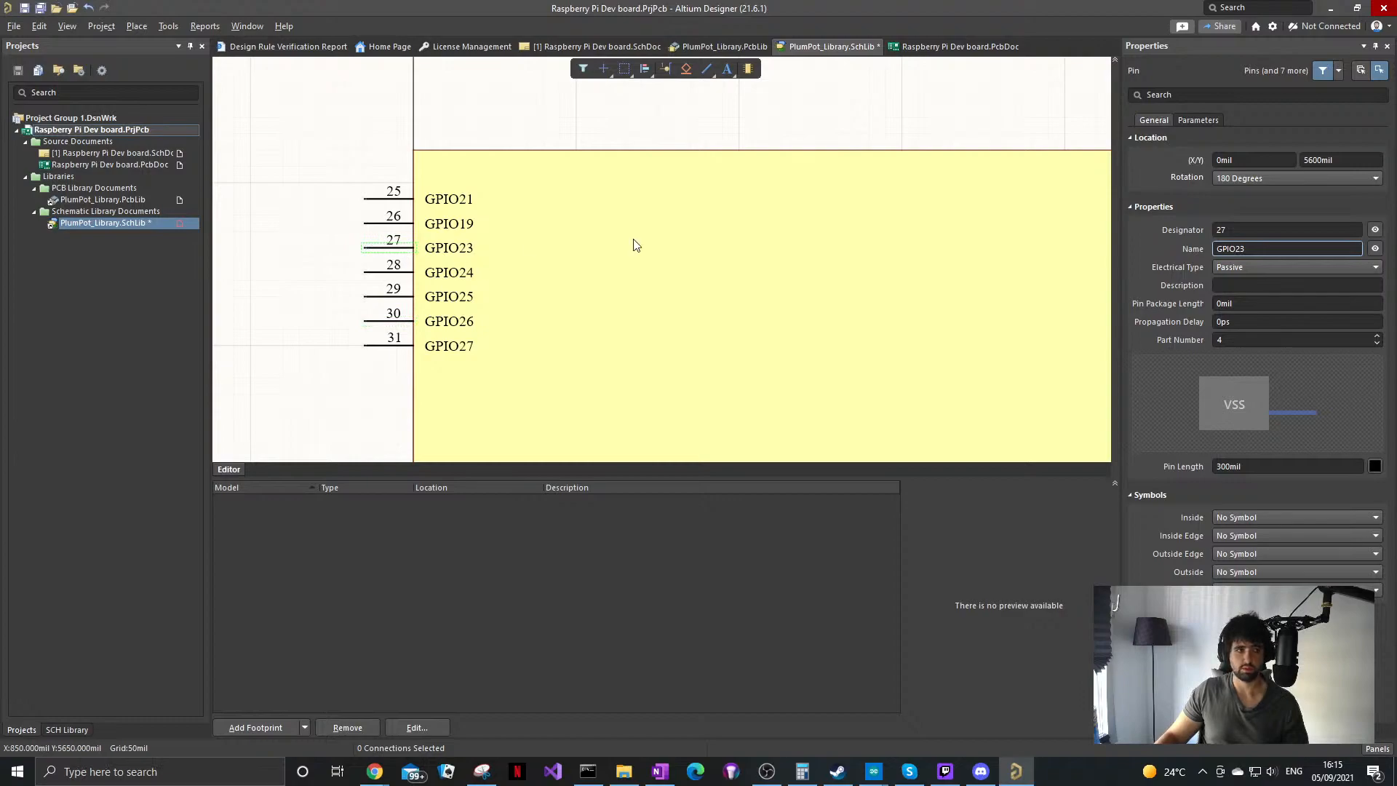
click(1244, 248)
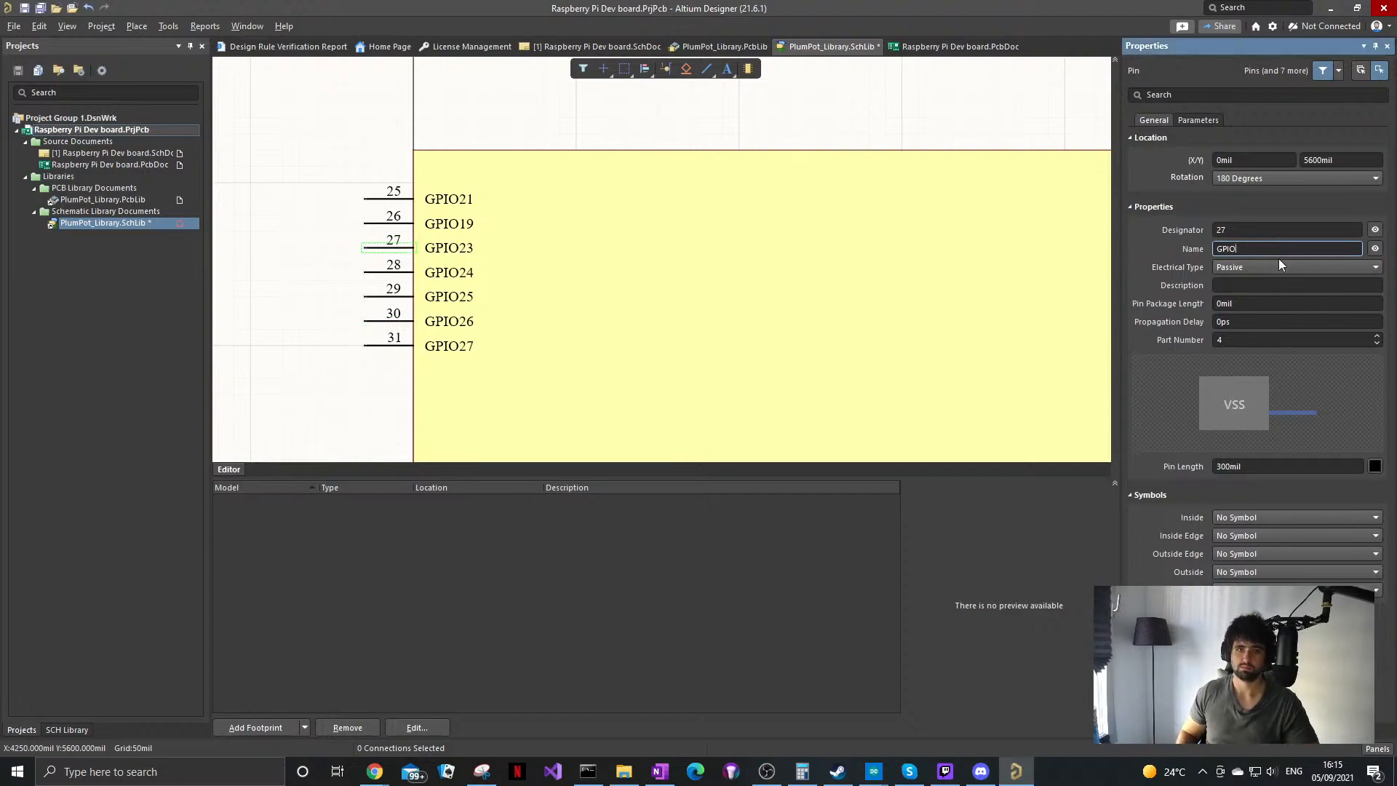
text(0)
key(Return)
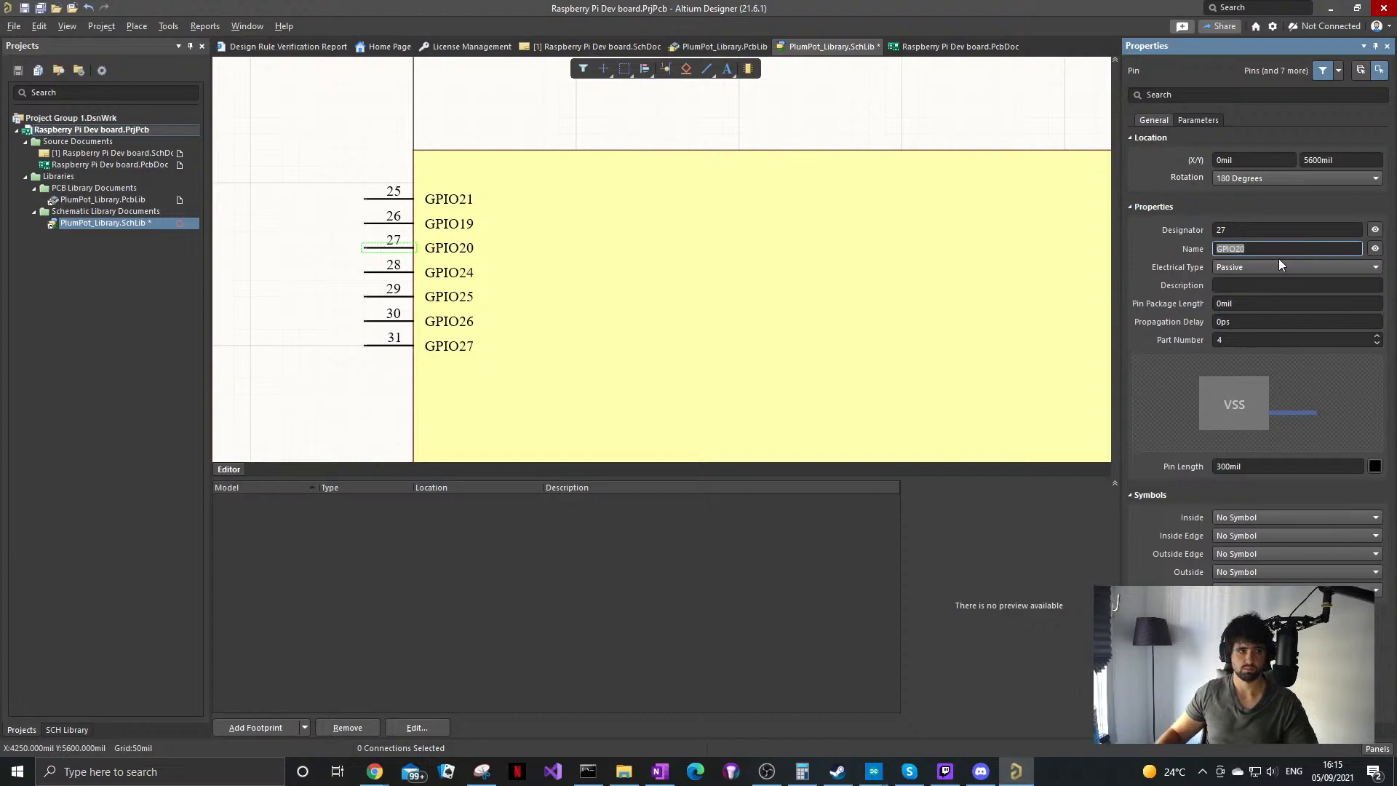
click(400, 272)
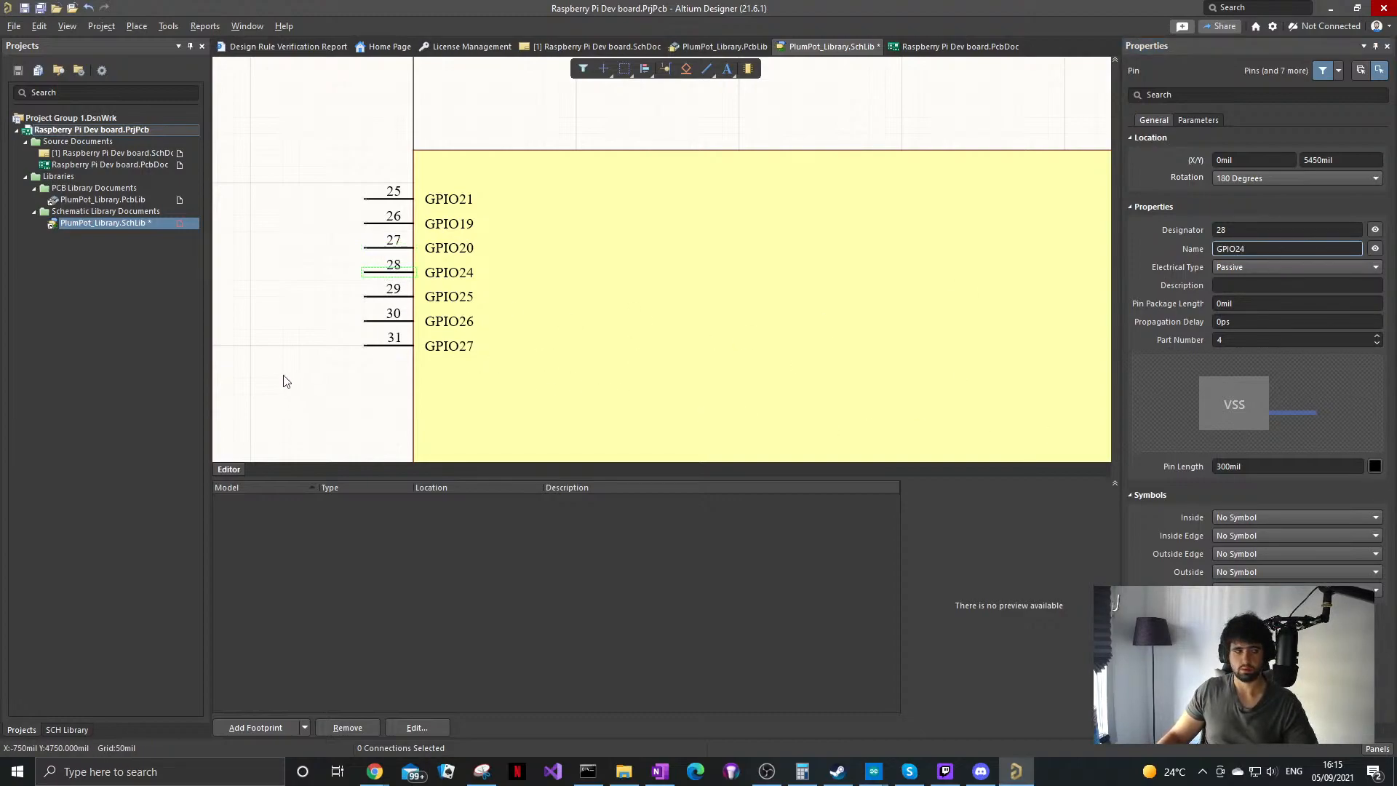
click(1259, 251)
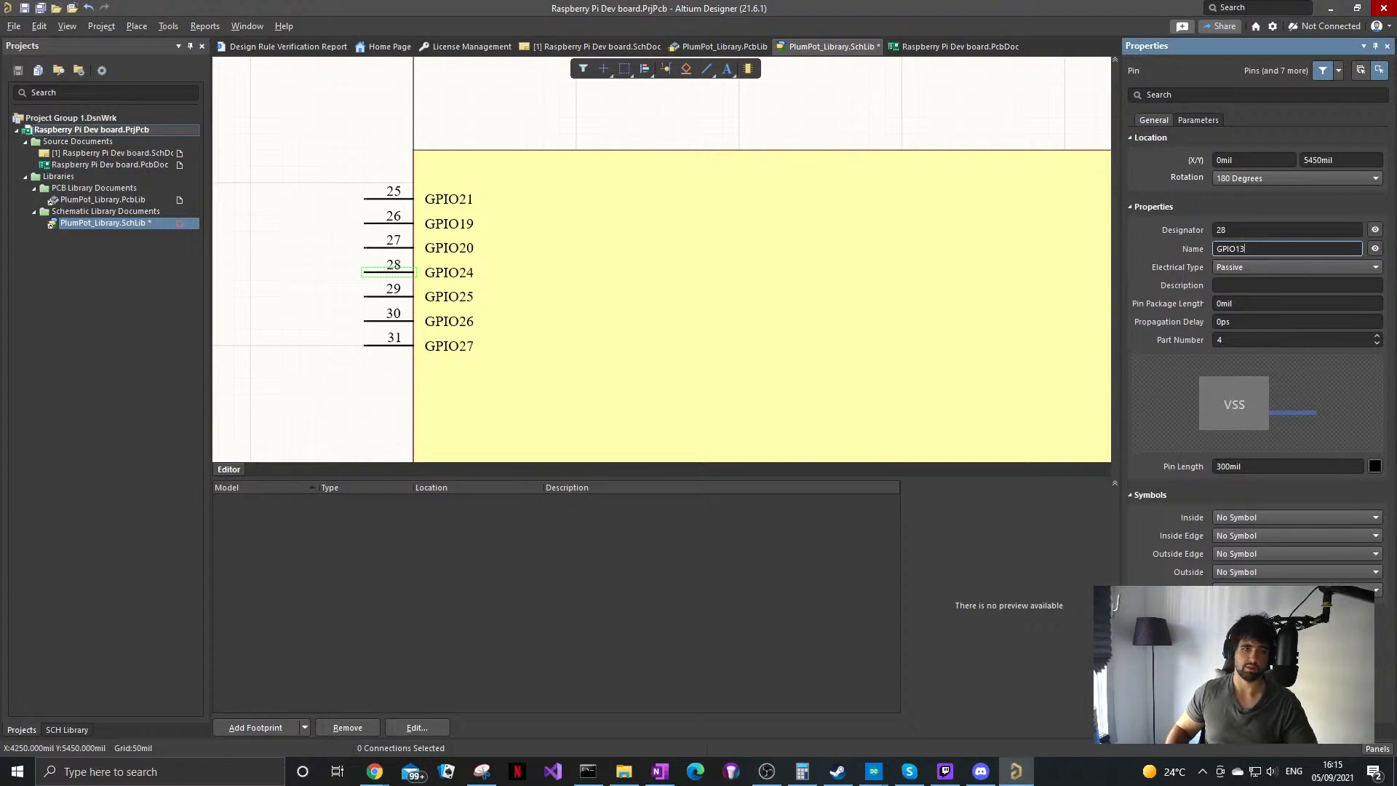
key(Return)
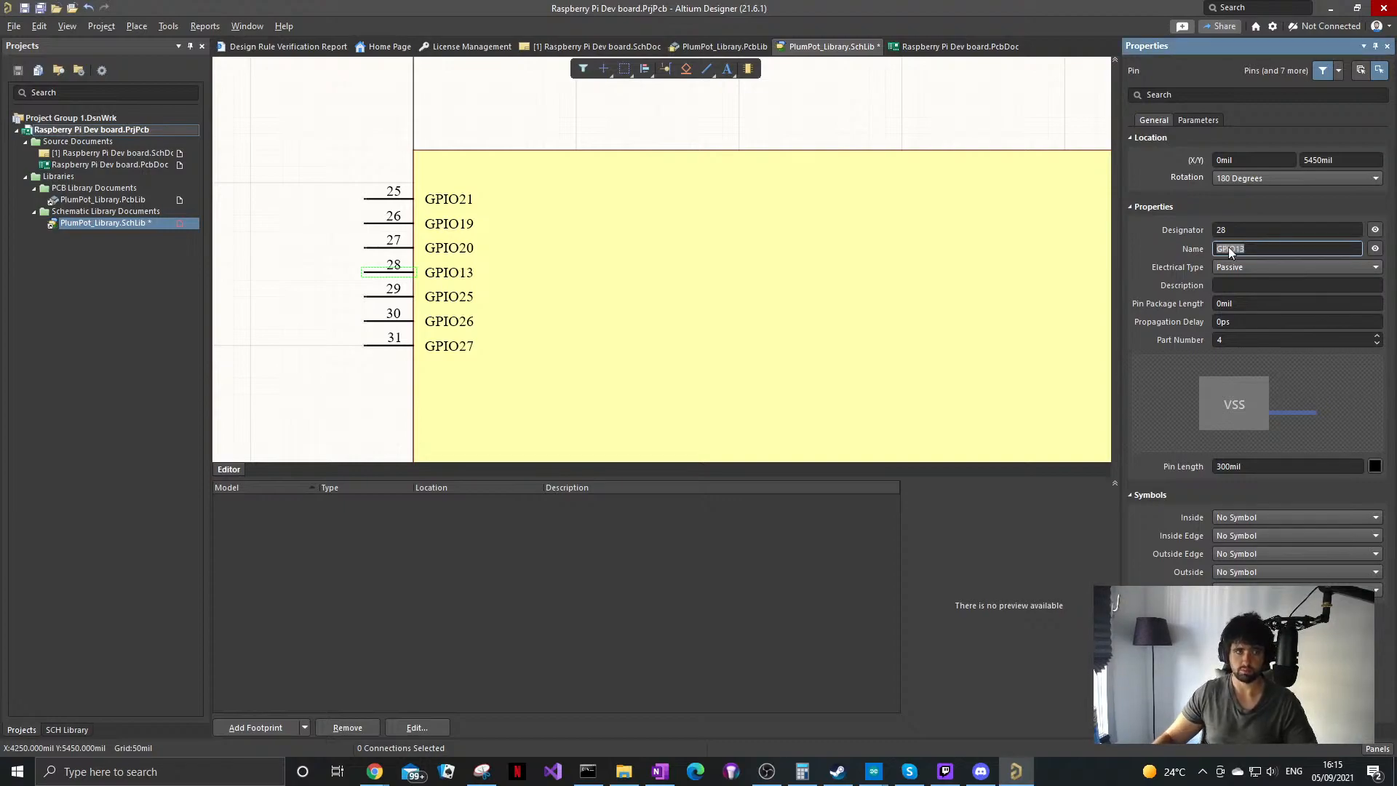
Step: Look at the Raspberry Pi Compute Module 4 / 2GB page in Chrome and return to Altium Designer
click(382, 301)
click(386, 298)
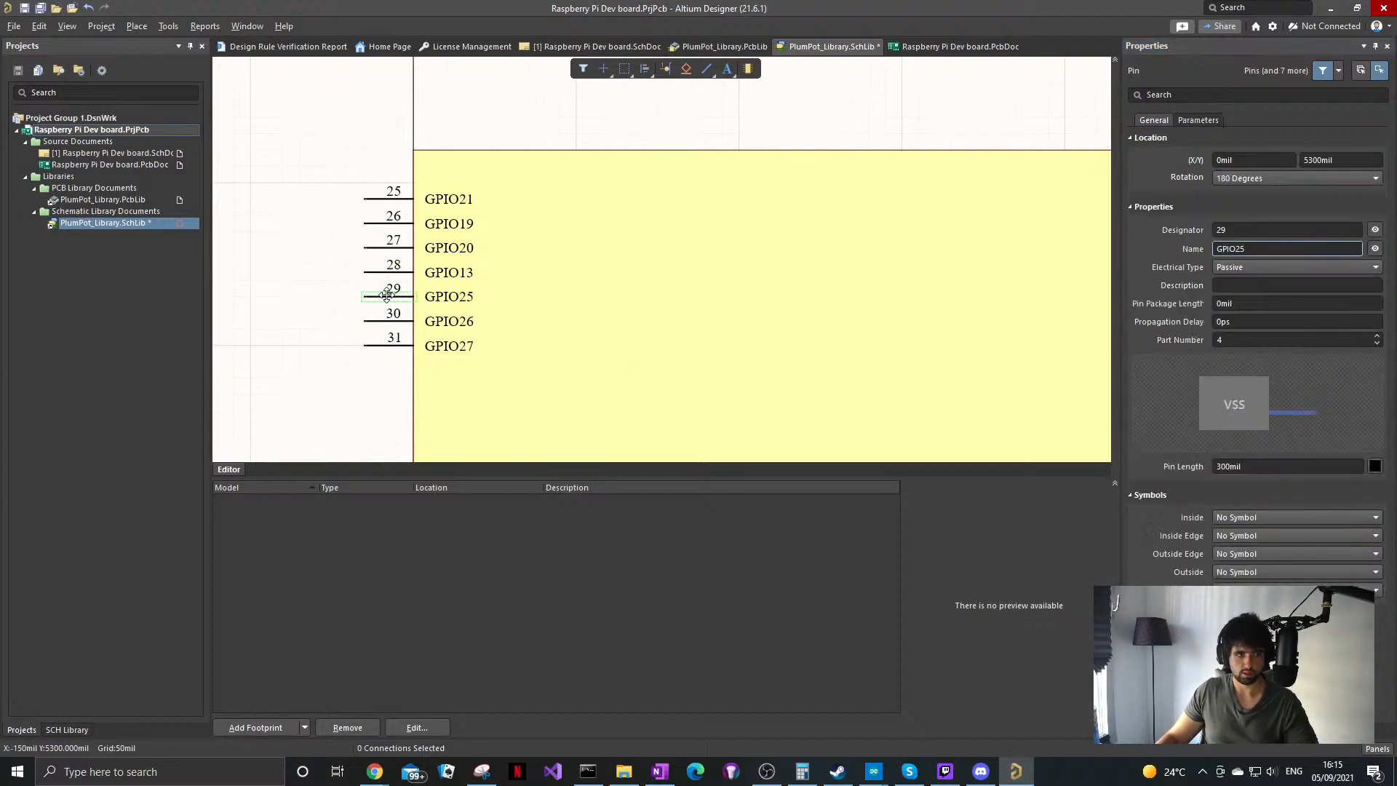
click(346, 301)
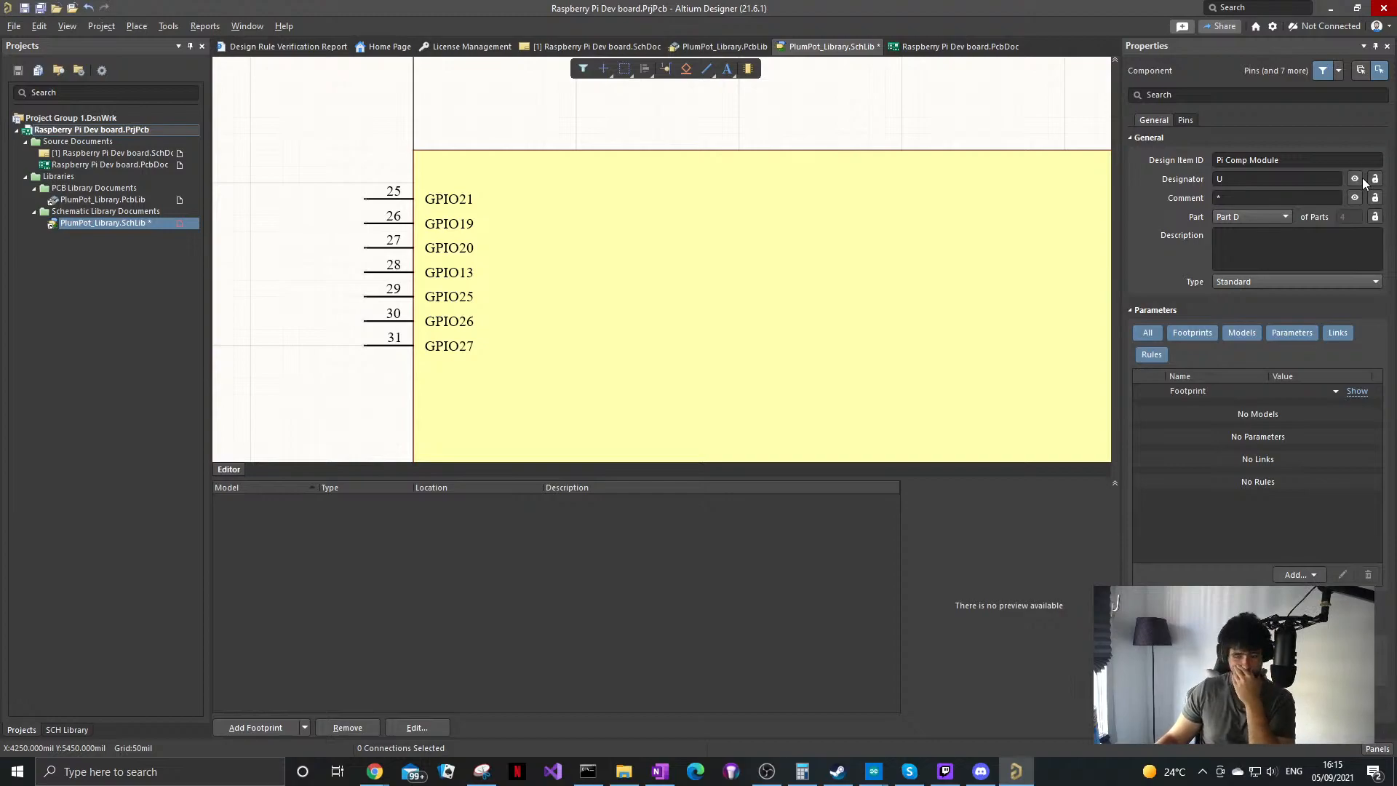
mouse_move(379, 777)
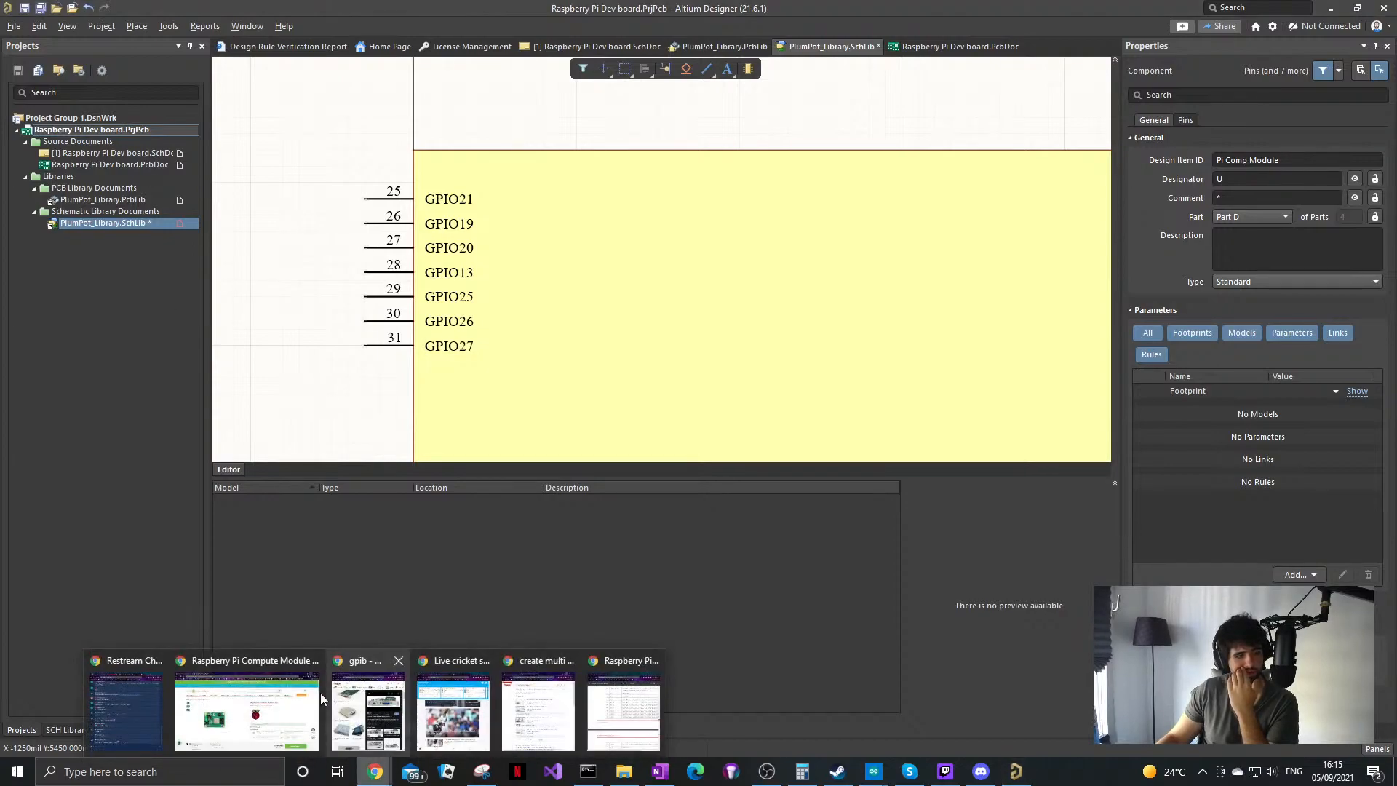
click(240, 702)
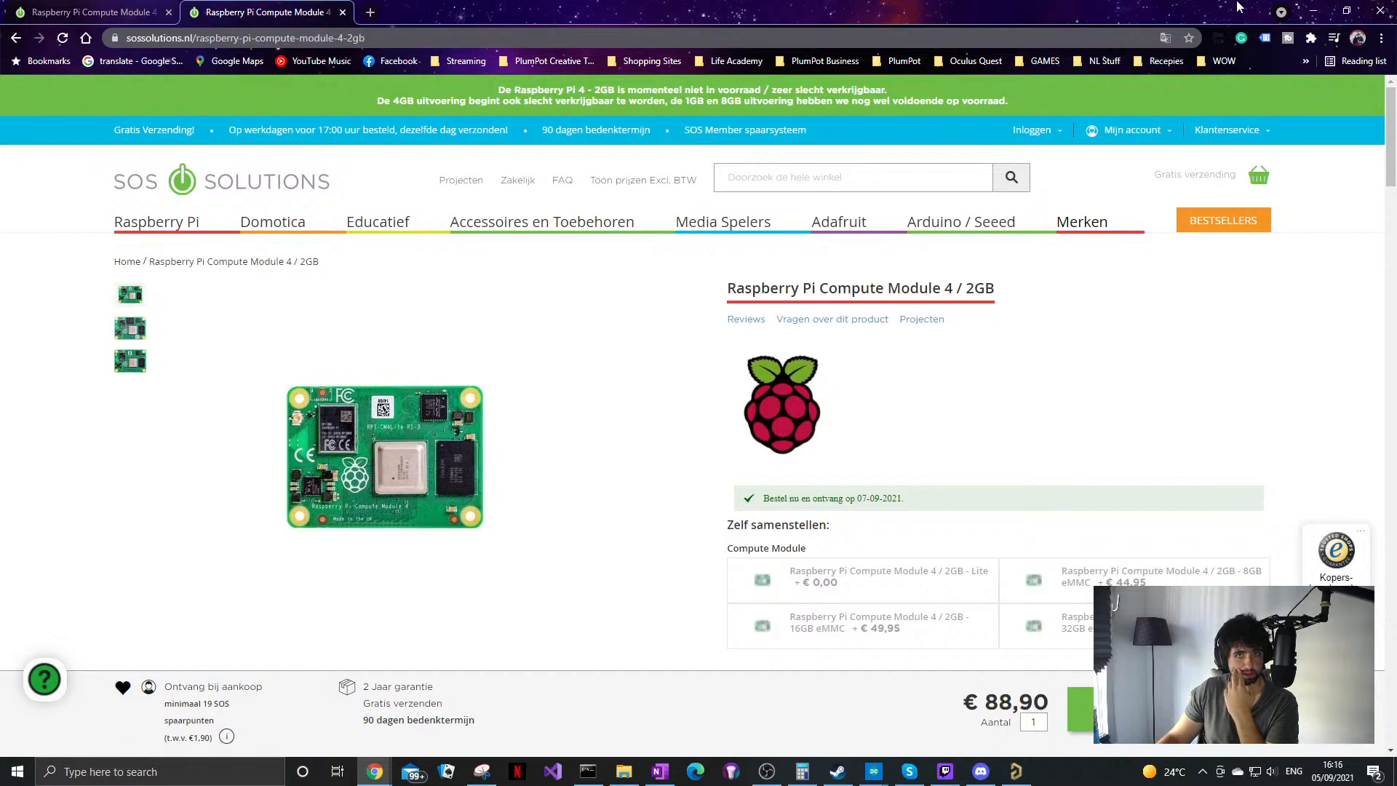
key(alt+Tab)
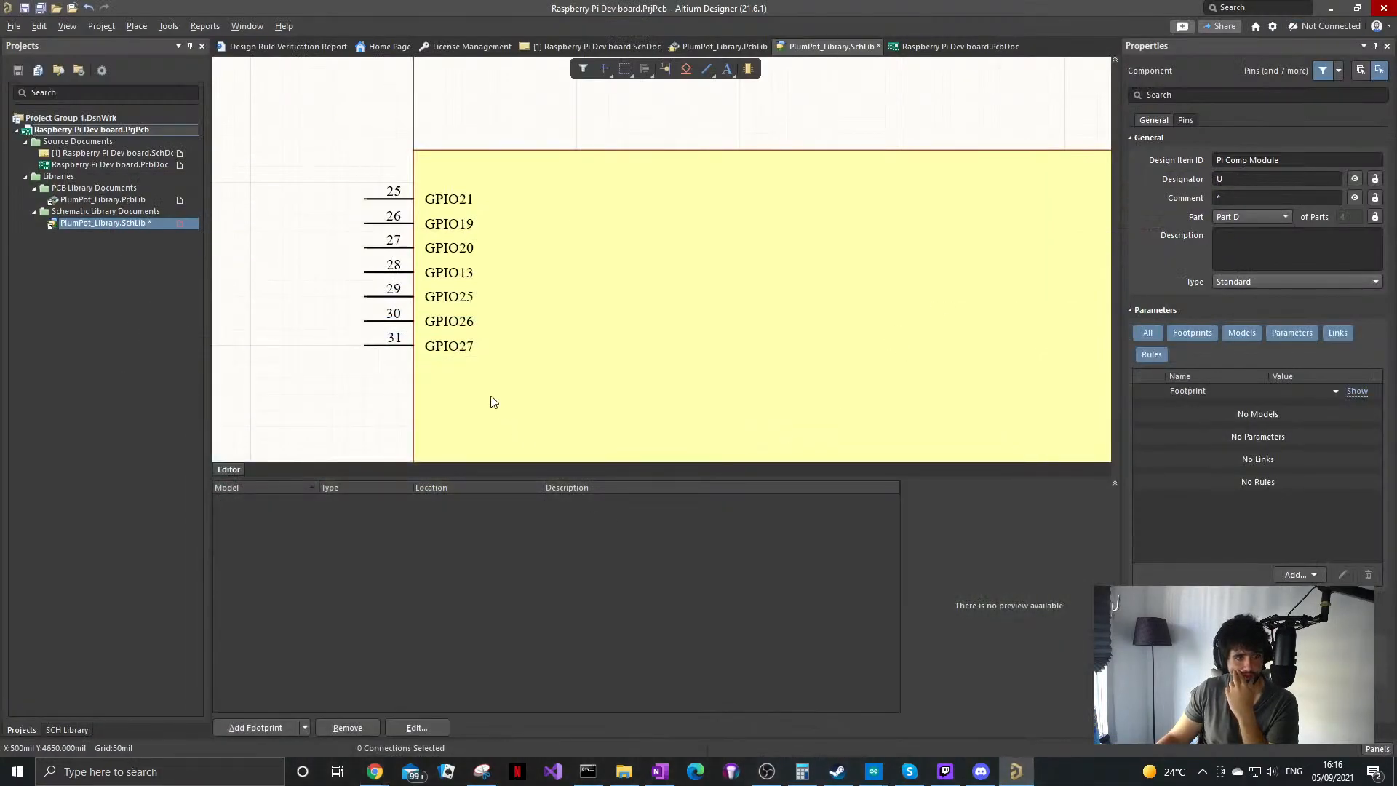
Step: Move all seven GPIO pins up the body's left edge by 150 mil
click(380, 200)
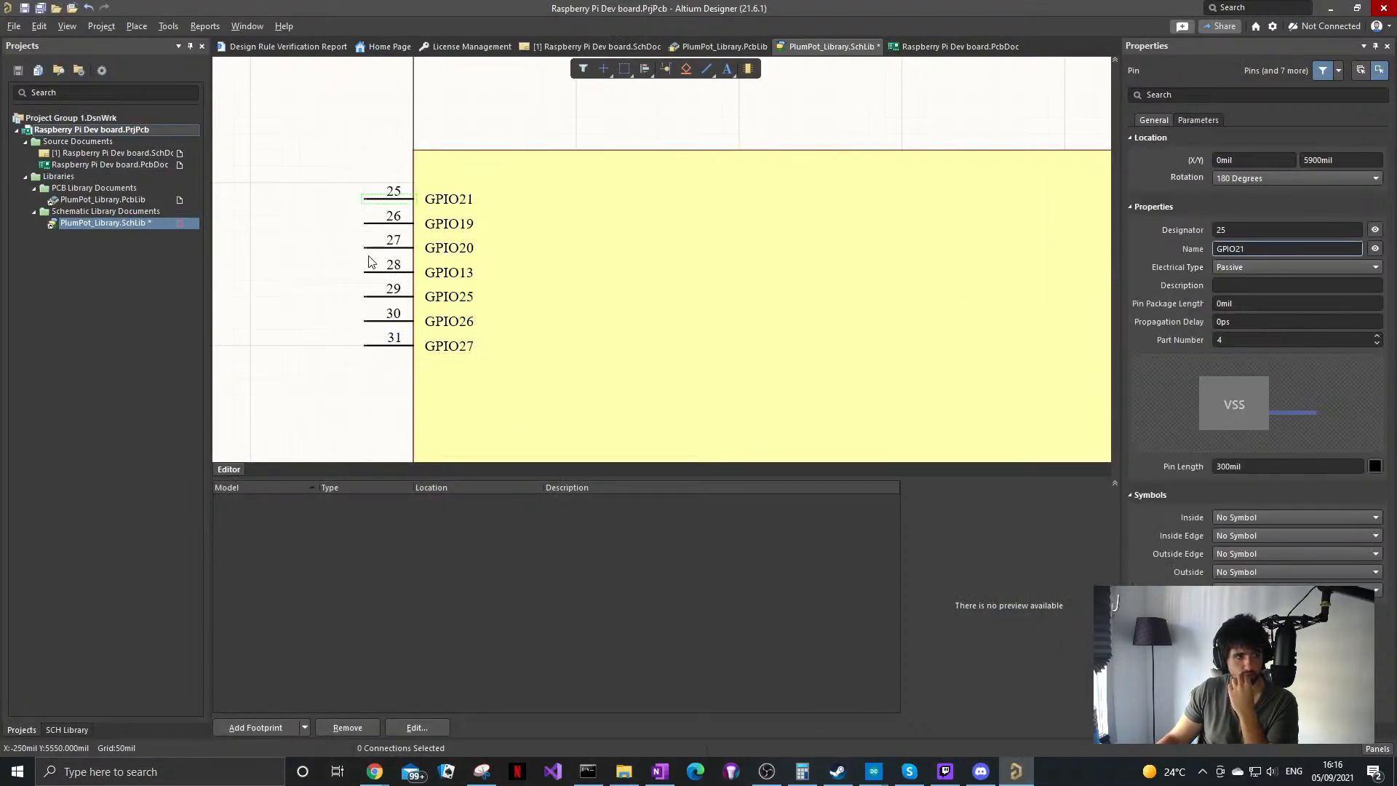
drag(380, 385, 362, 175)
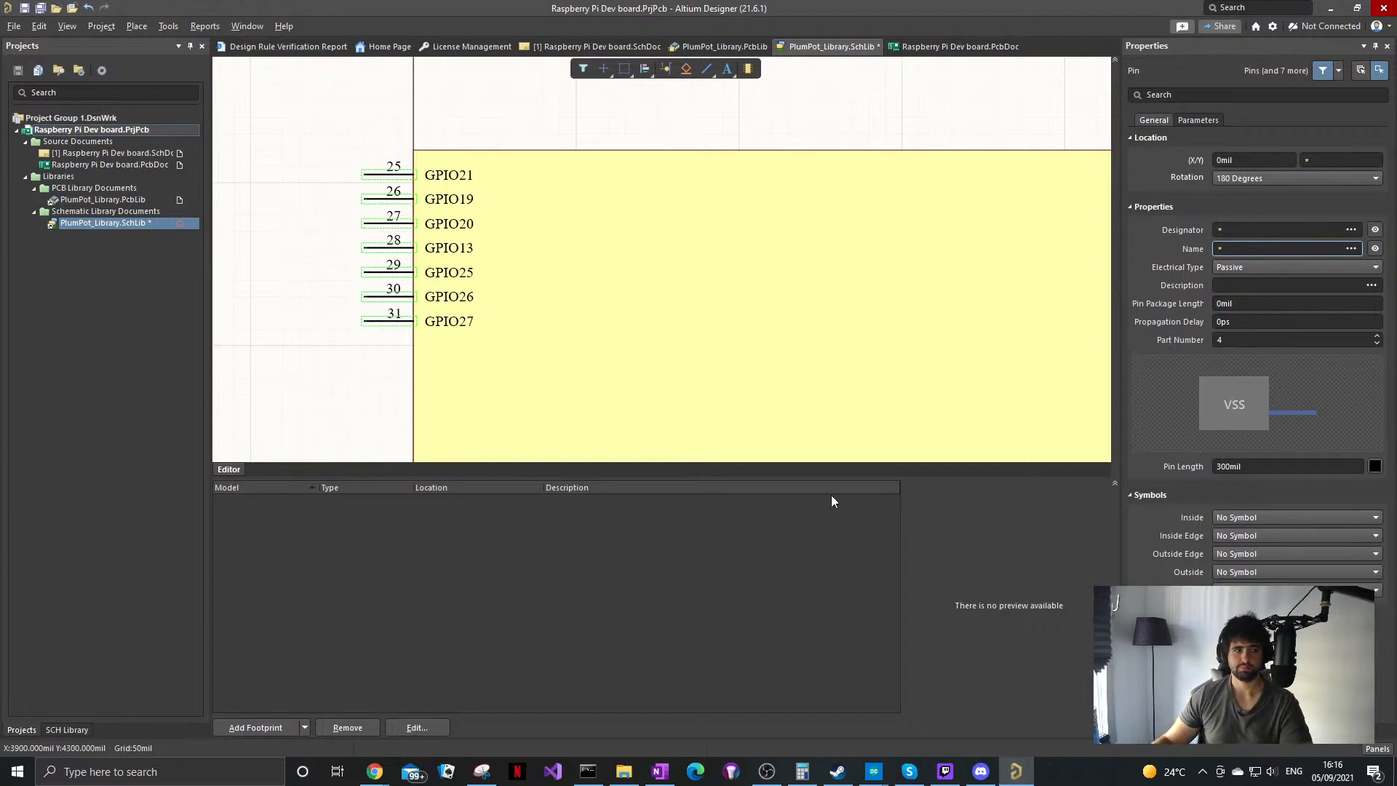
Step: Set the designator of the GPIO25 pin to 16
click(378, 269)
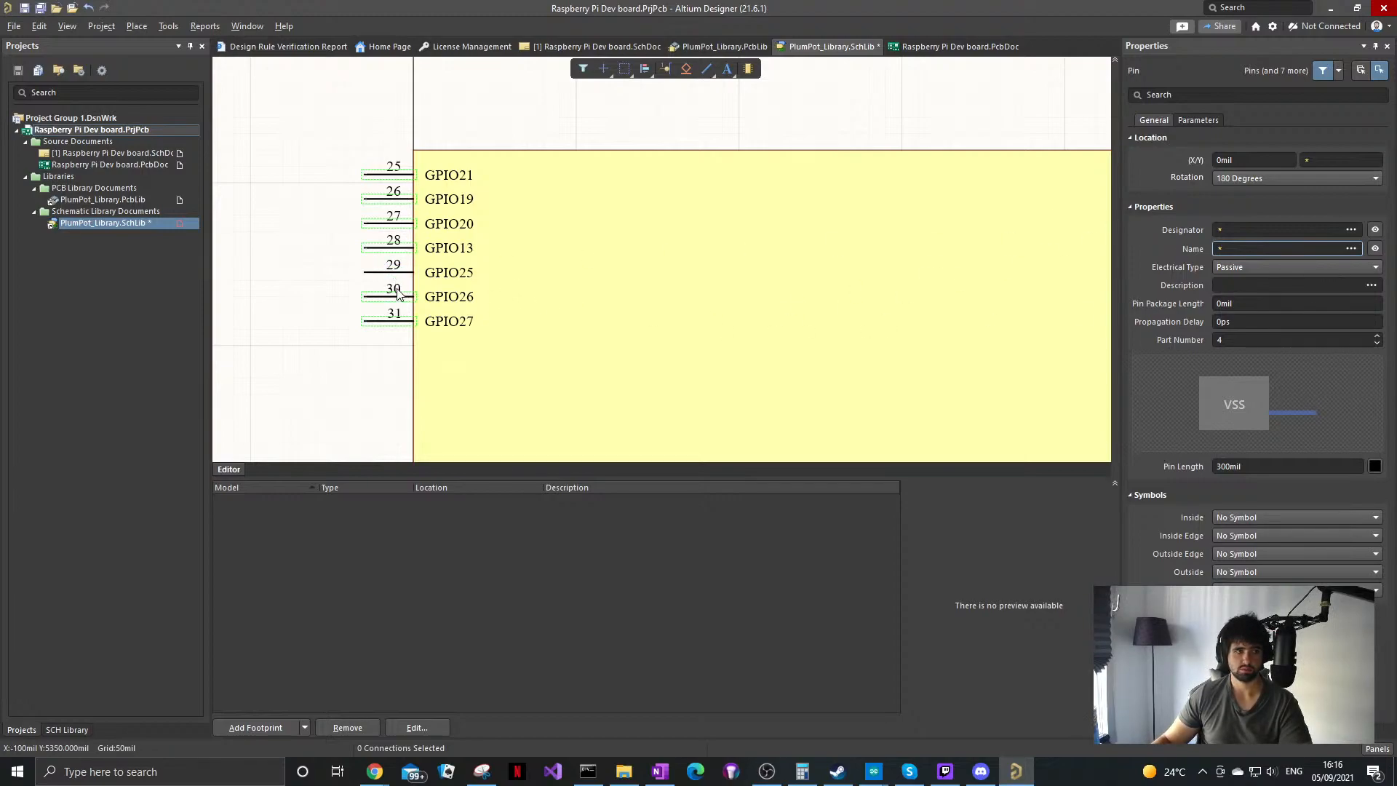
double_click(1239, 230)
text(16)
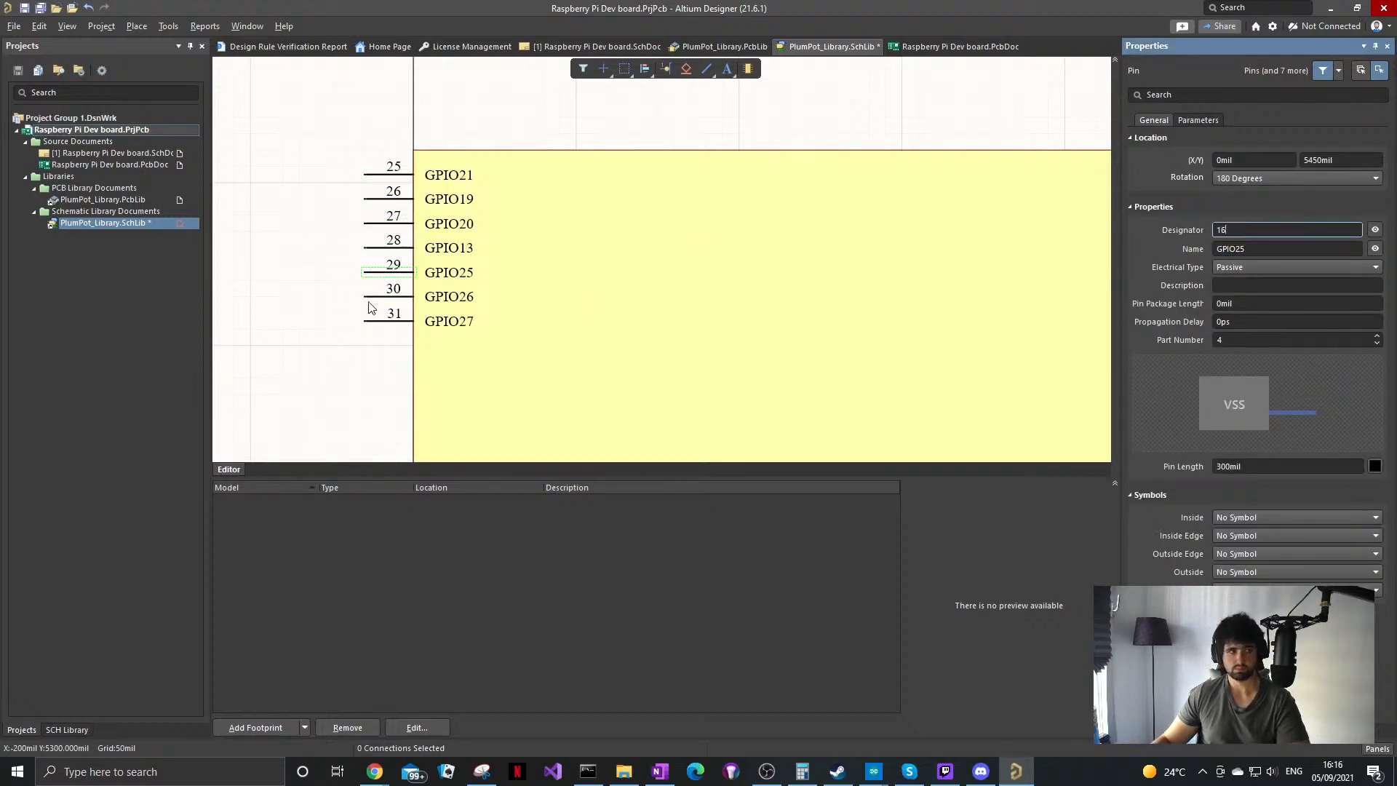
Step: Rename pin 30 as GPIO6
click(374, 298)
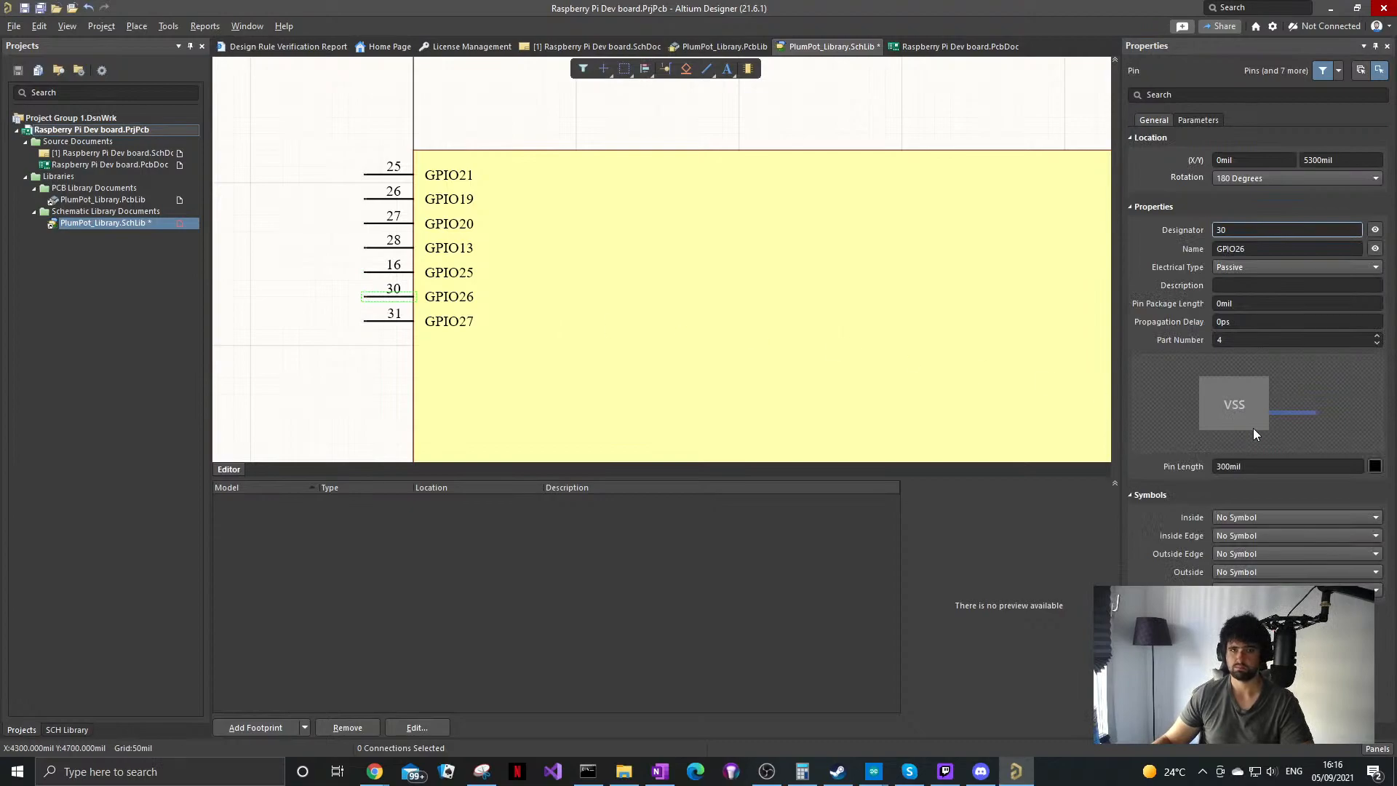
click(1255, 231)
click(1256, 248)
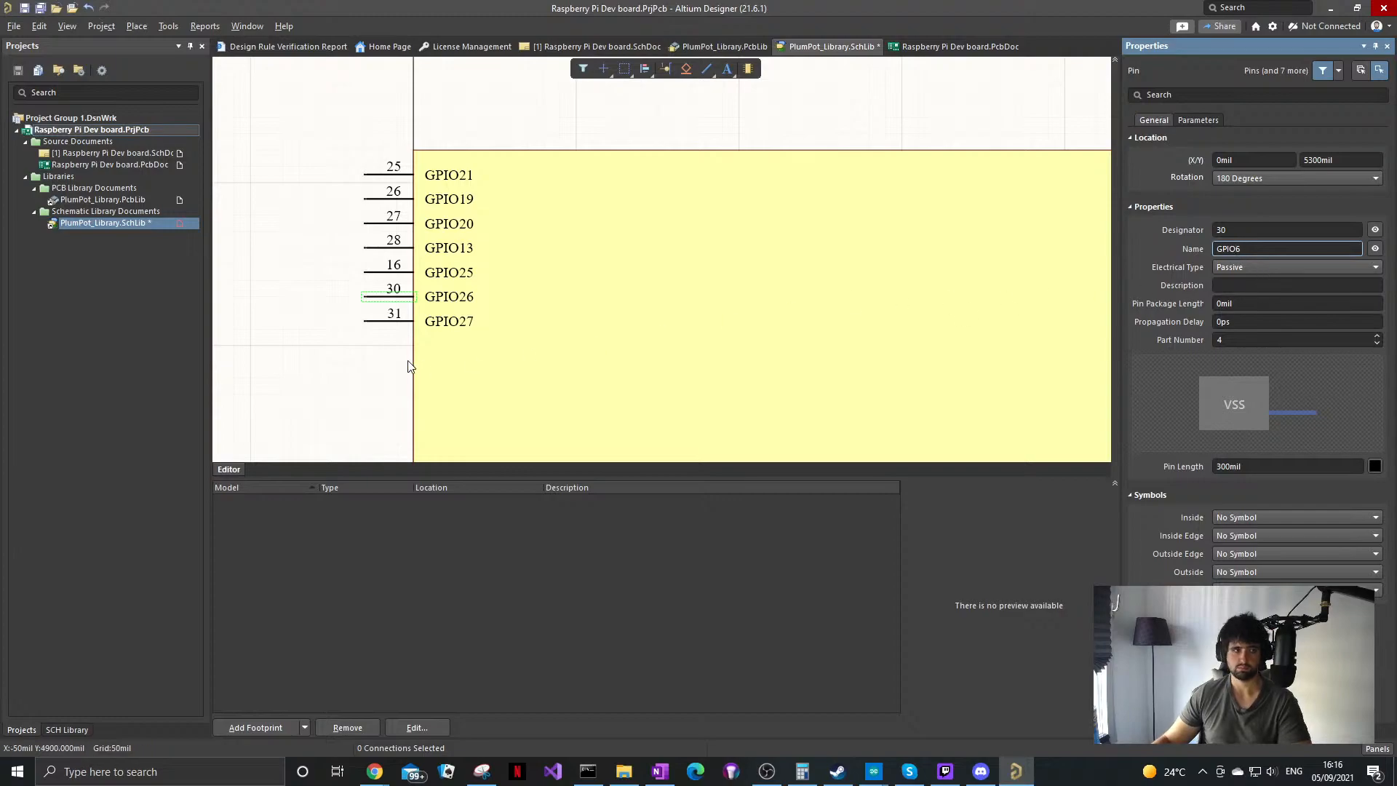
click(391, 329)
click(390, 325)
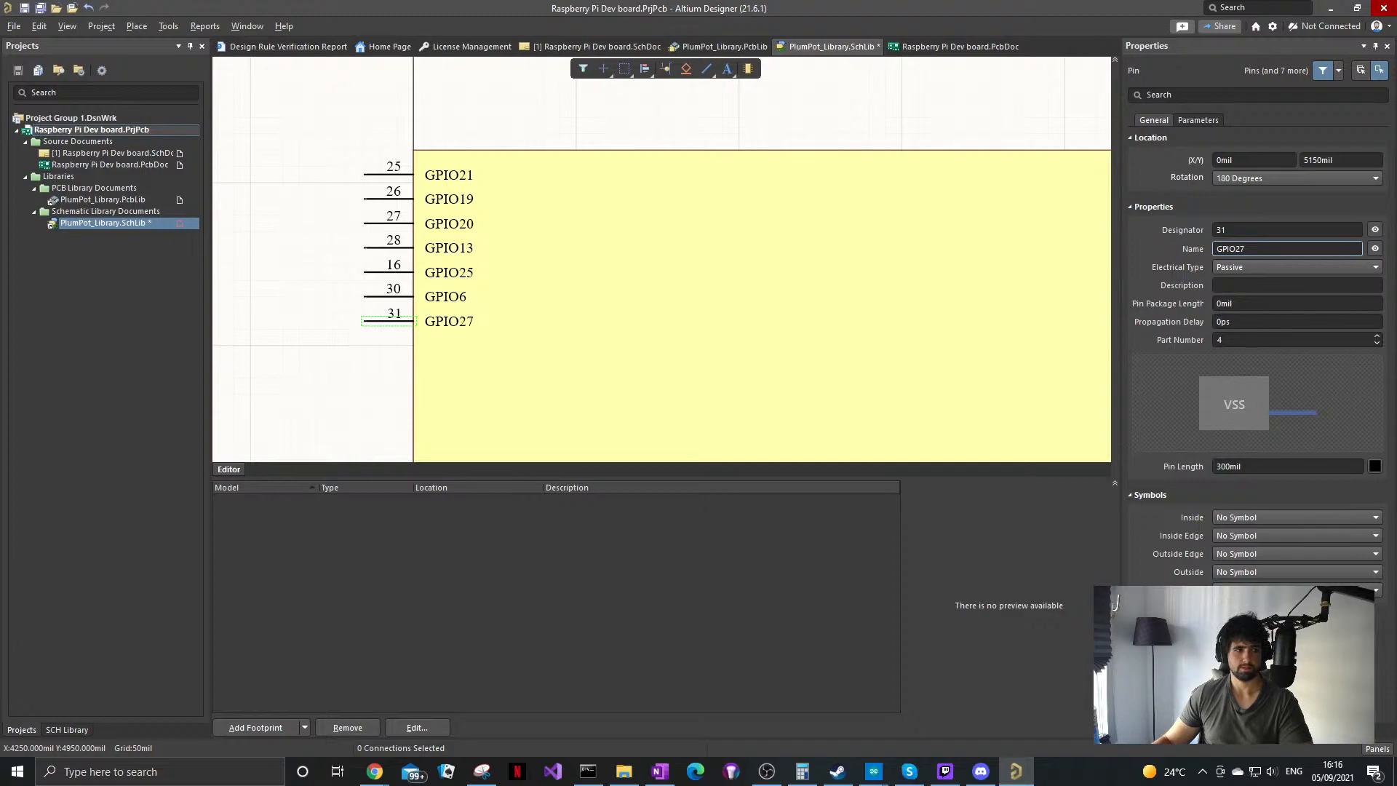
Step: Set the designator of the GPIO25 pin back to 29
click(389, 296)
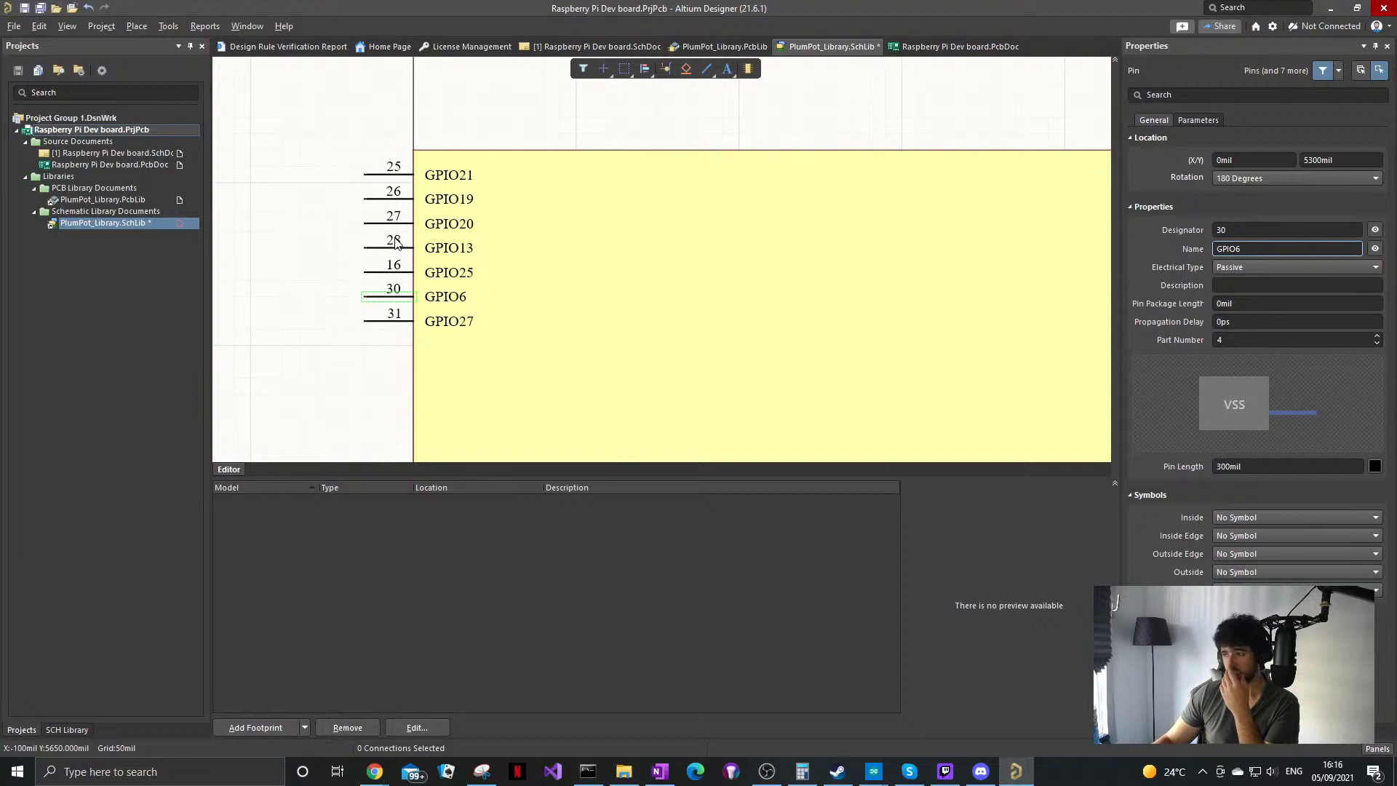
click(384, 271)
click(384, 271)
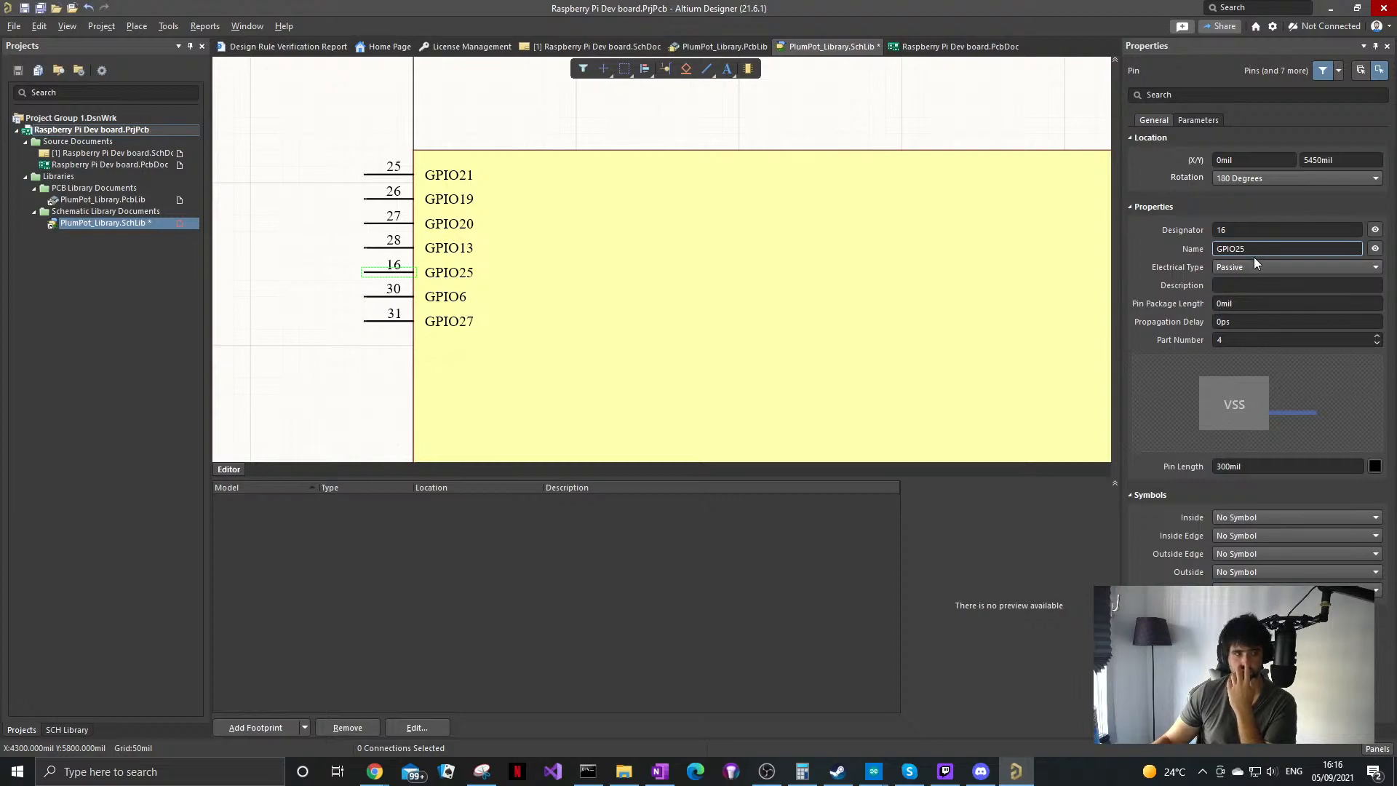
click(1236, 231)
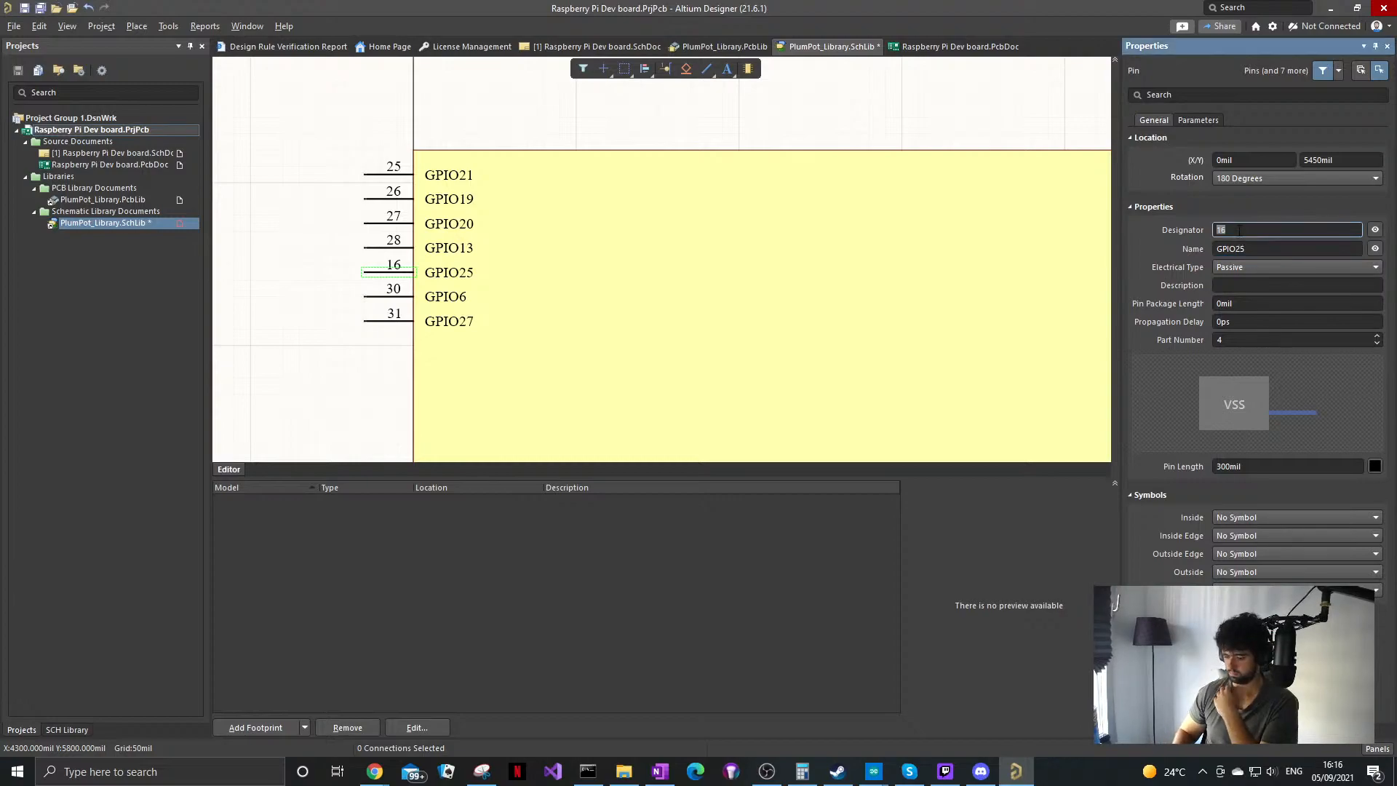
key(Return)
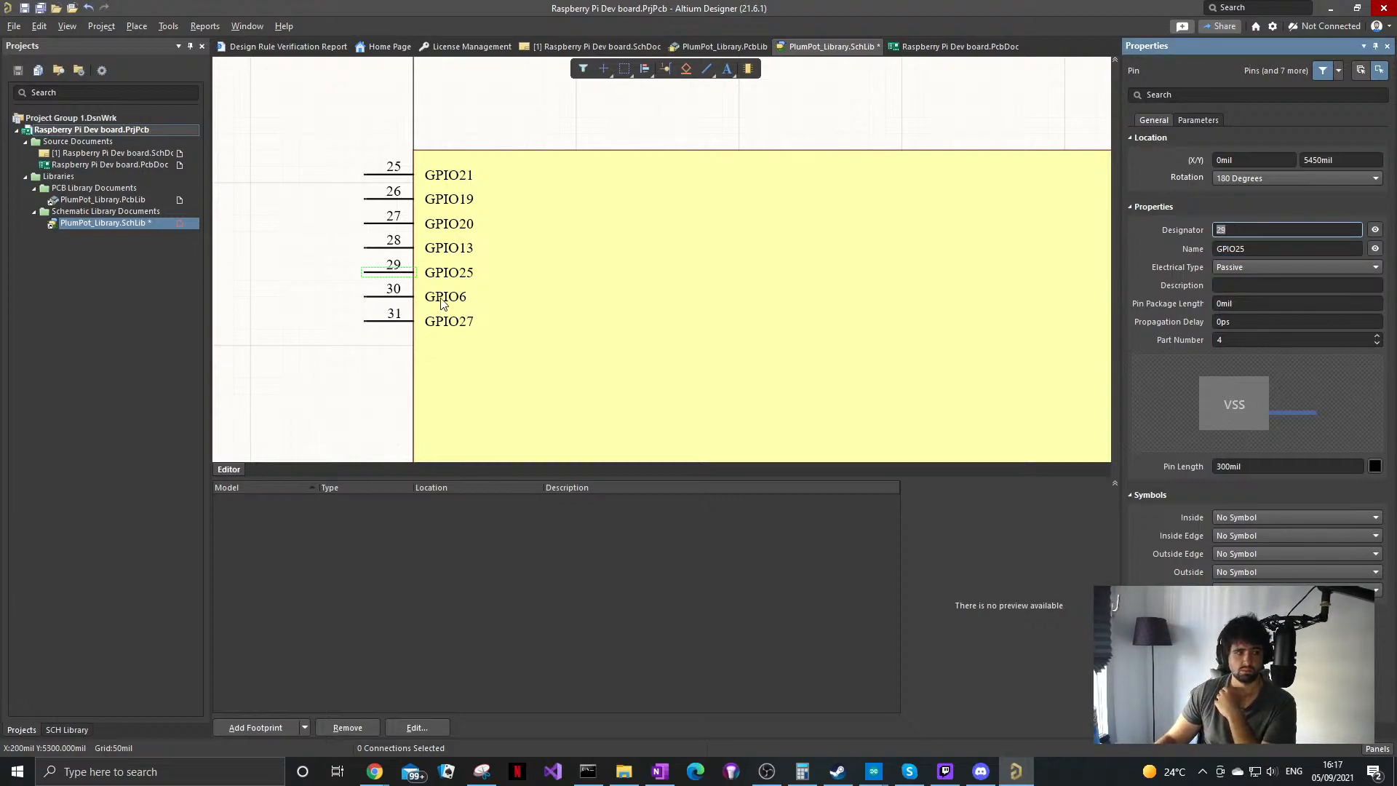
Step: Rename pin 29 as GPIO16
click(399, 301)
click(401, 298)
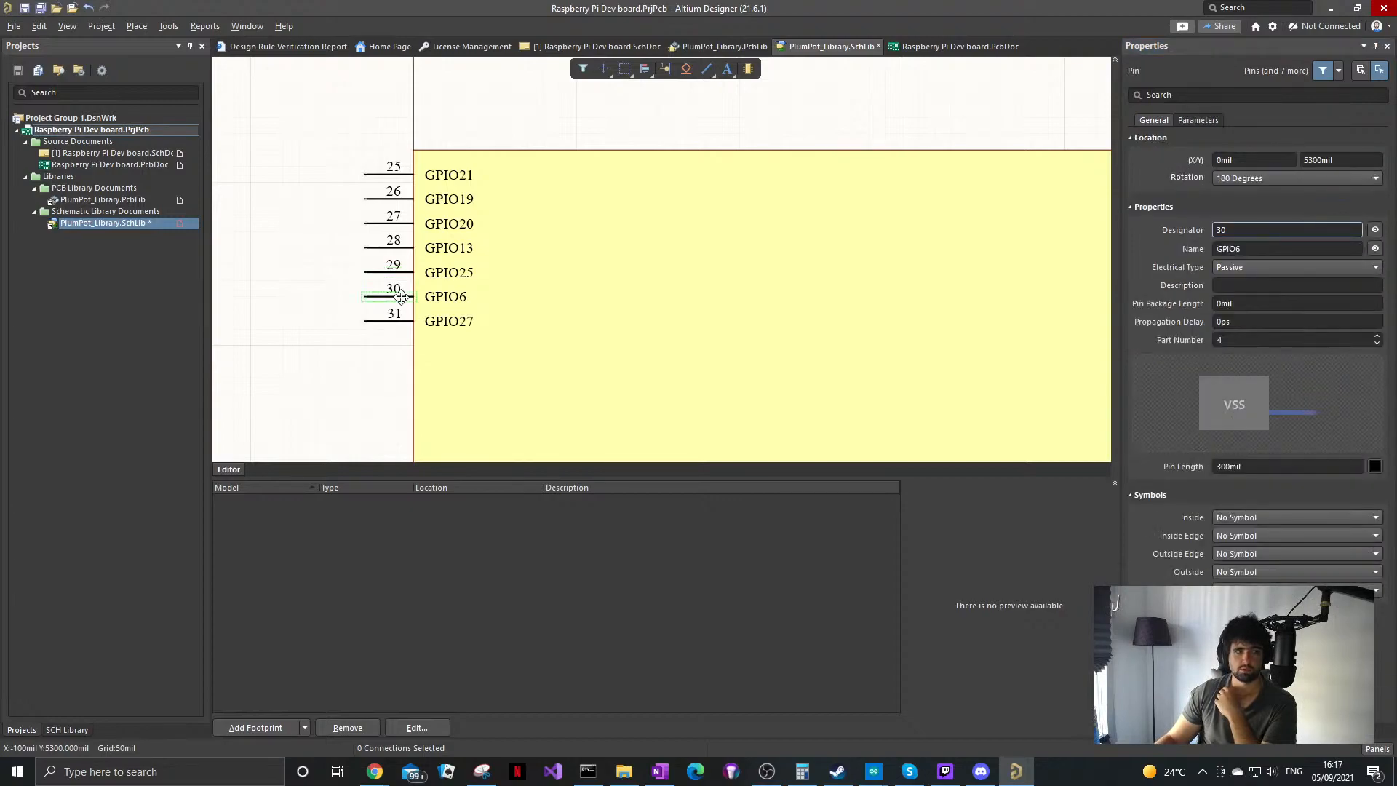
click(399, 283)
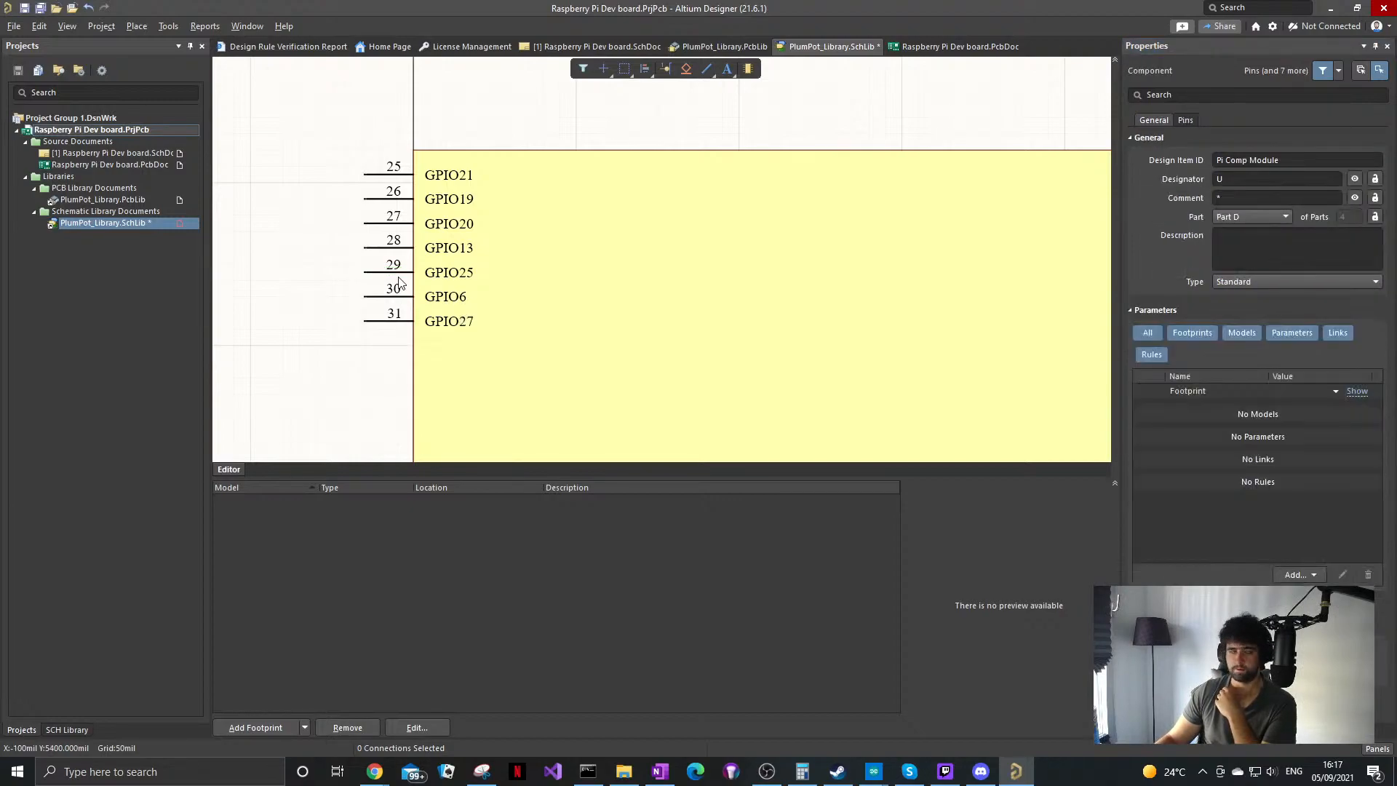
click(398, 276)
click(1248, 248)
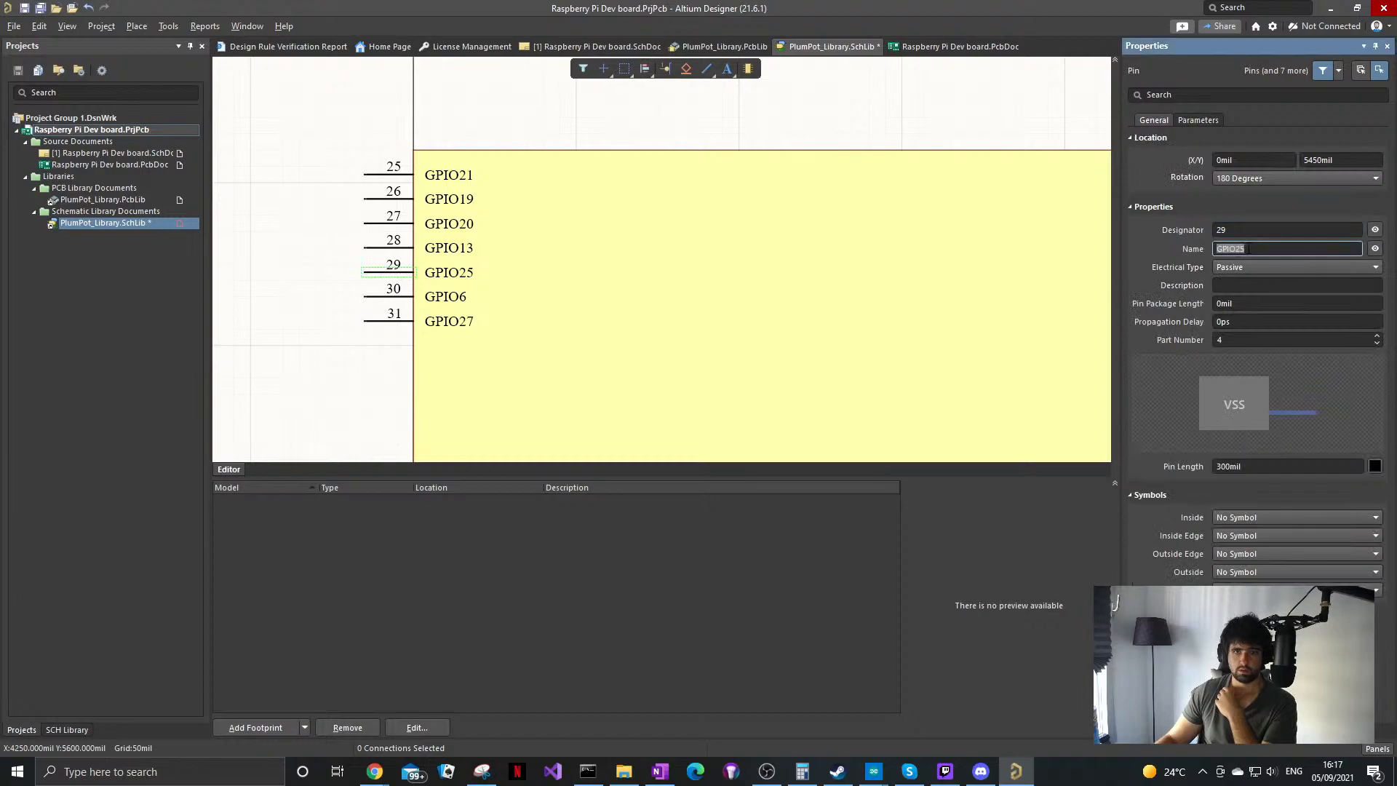
click(1248, 248)
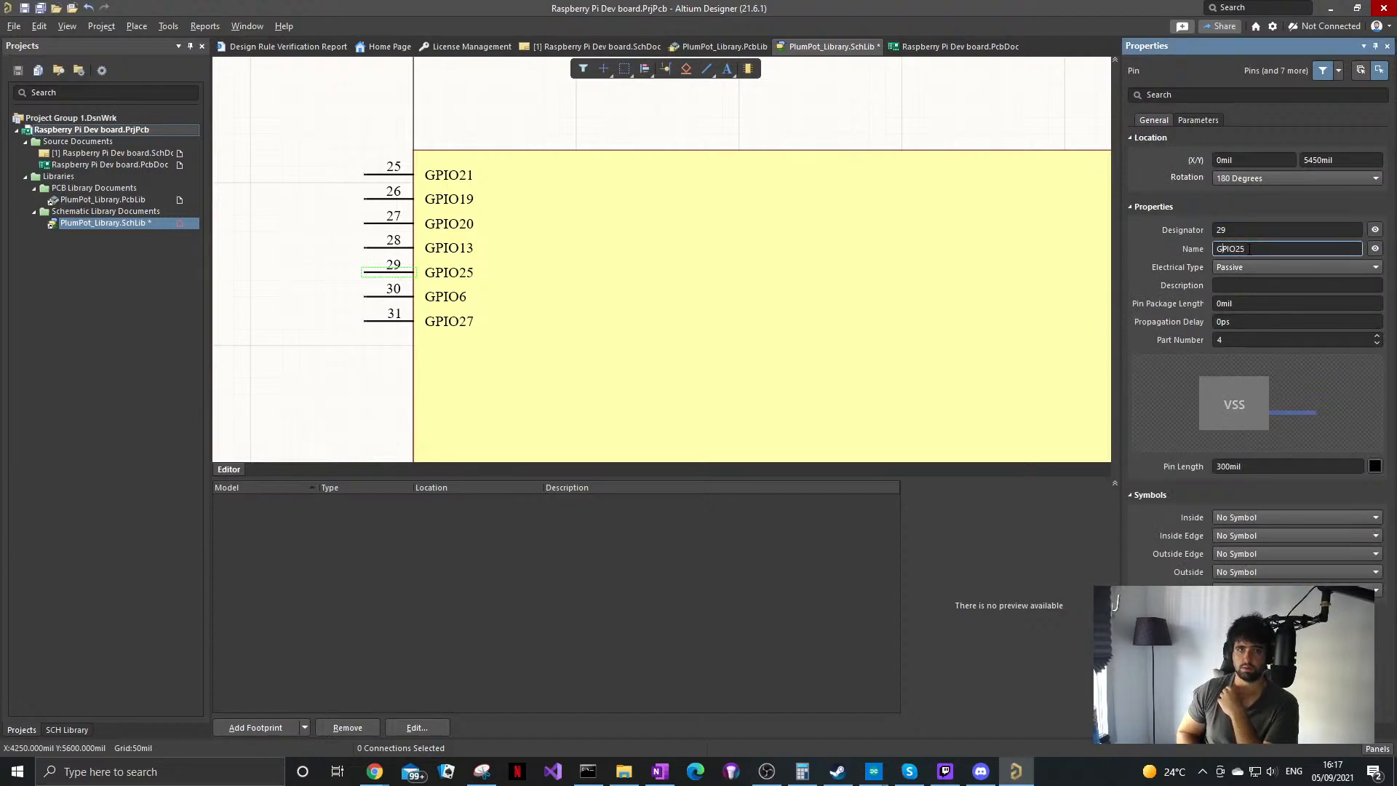
key(Return)
click(398, 304)
click(396, 302)
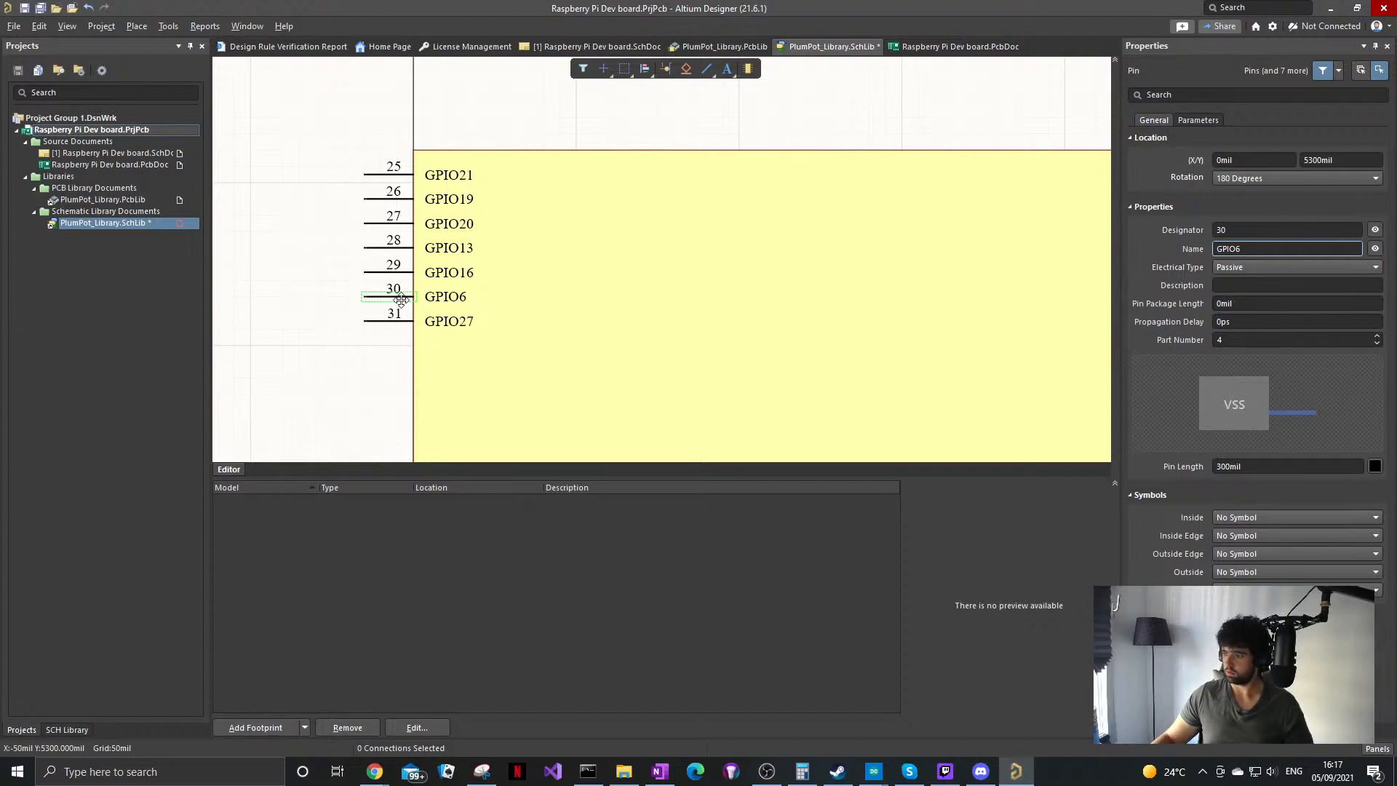
Step: Rename pin 31 as GPIO12
click(375, 321)
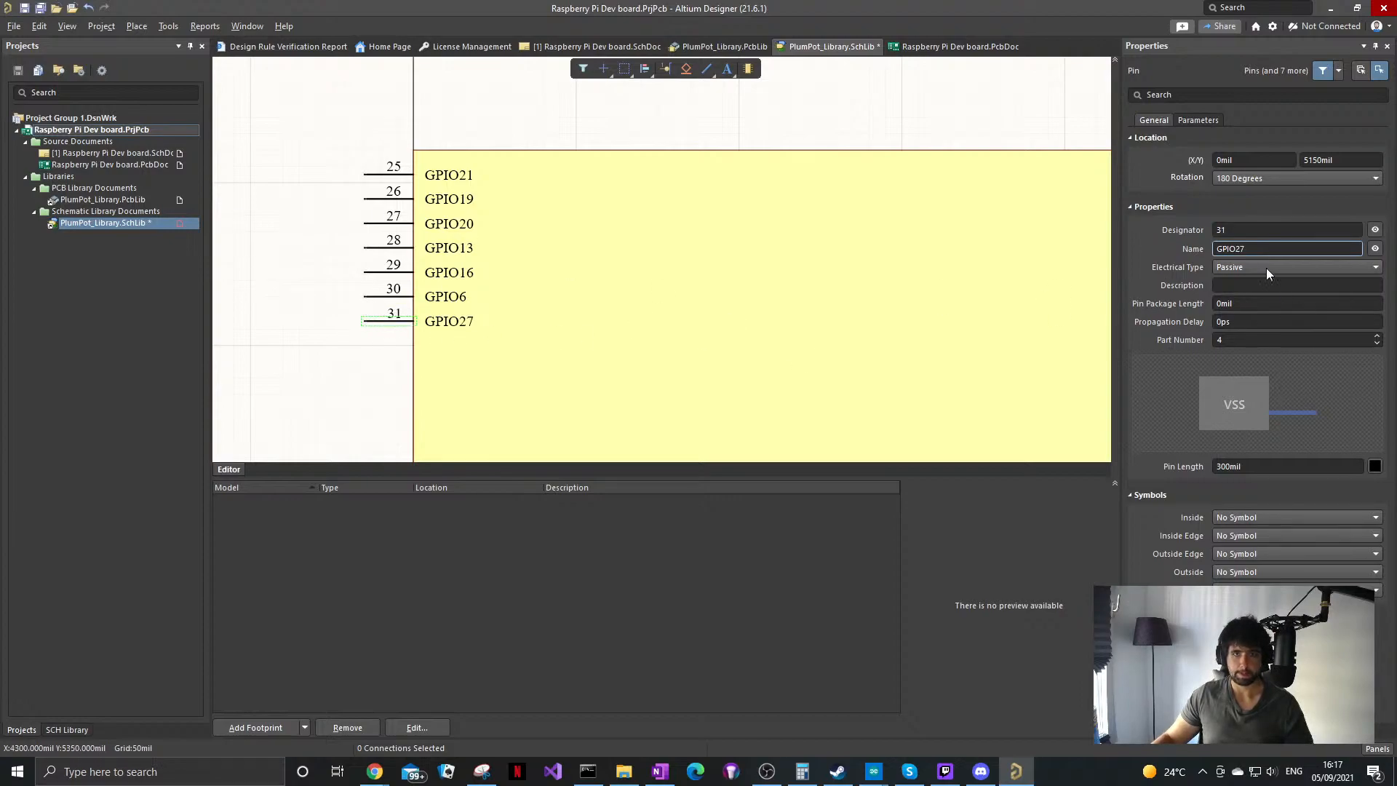
click(1258, 251)
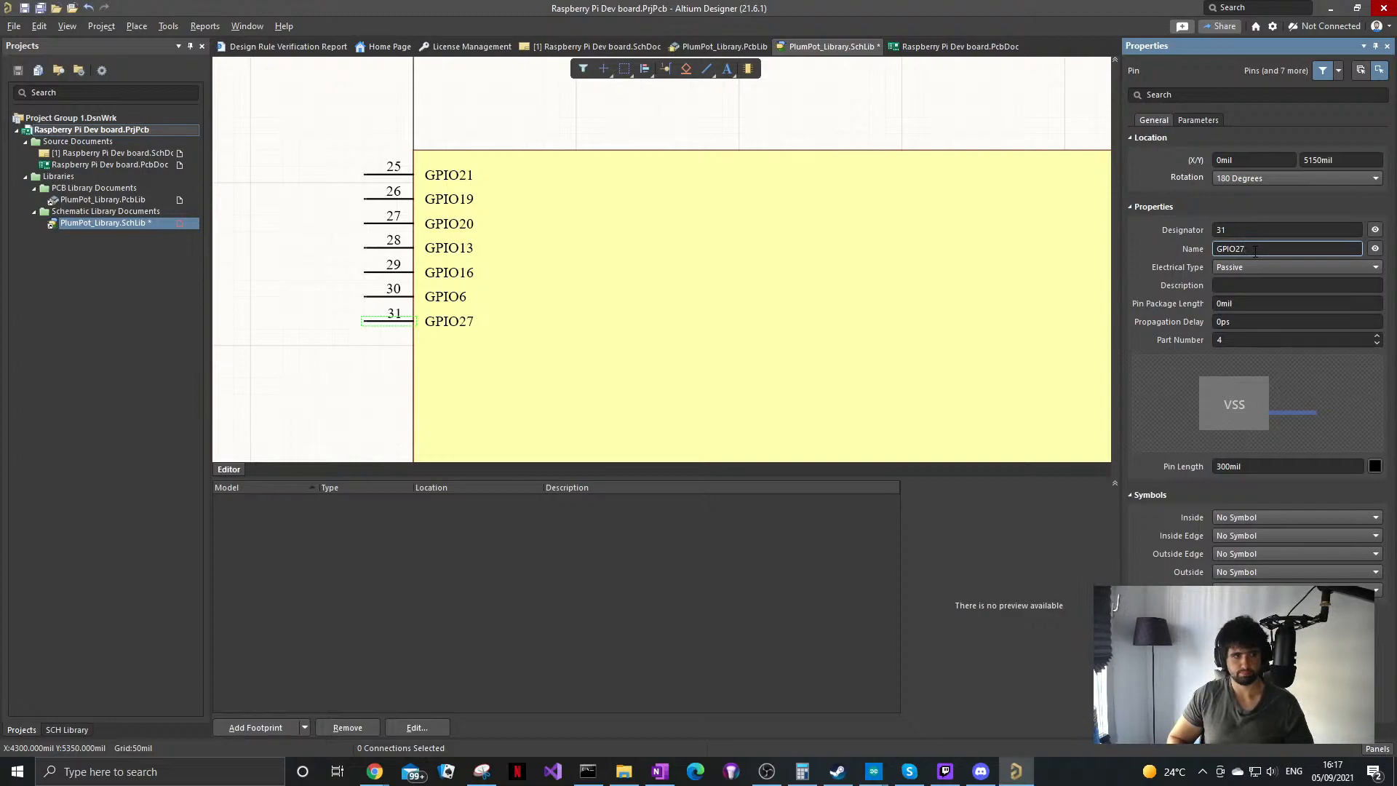
key(BackSpace)
key(BackSpace)
text(12)
key(Return)
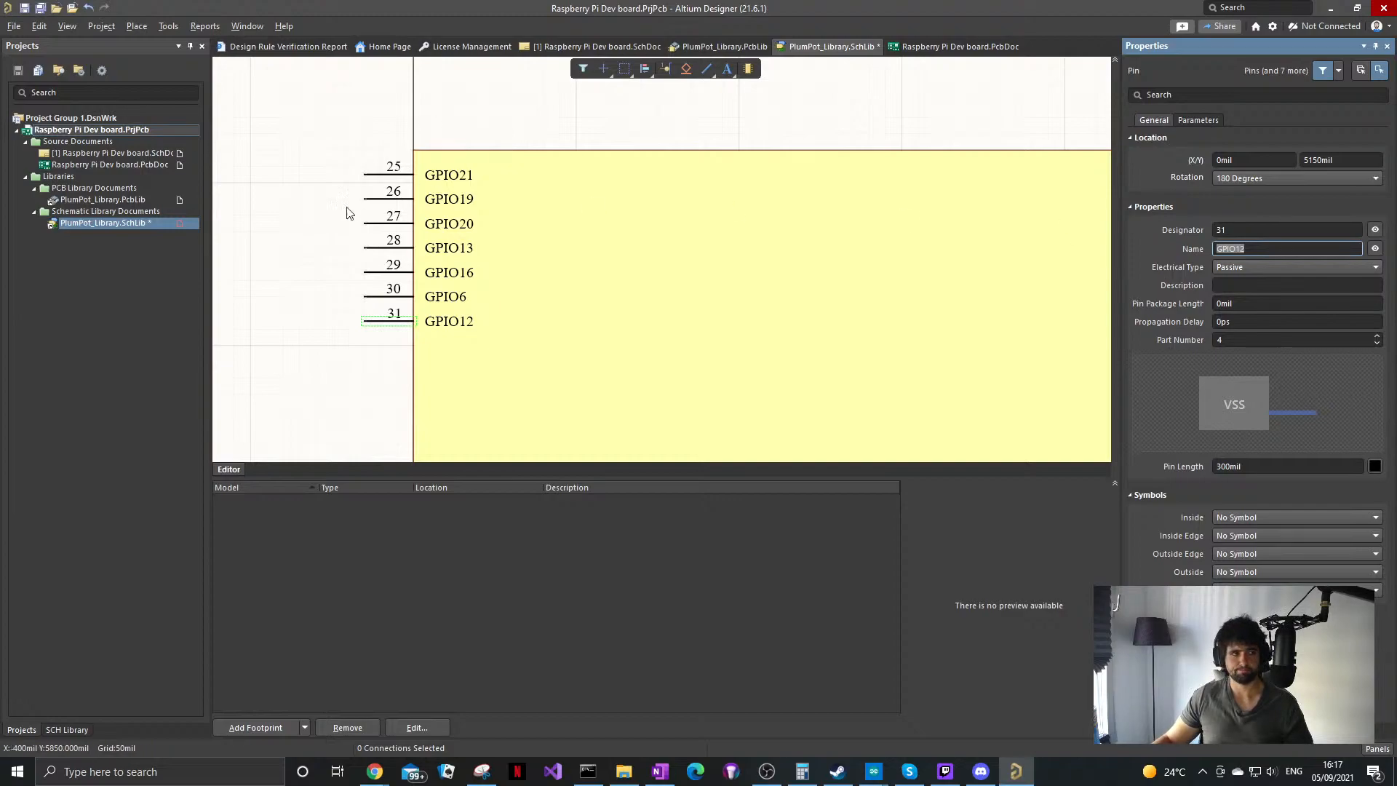
Step: Save the schematic library and set the electrical type of pins 25 and 26 to I/O
click(24, 8)
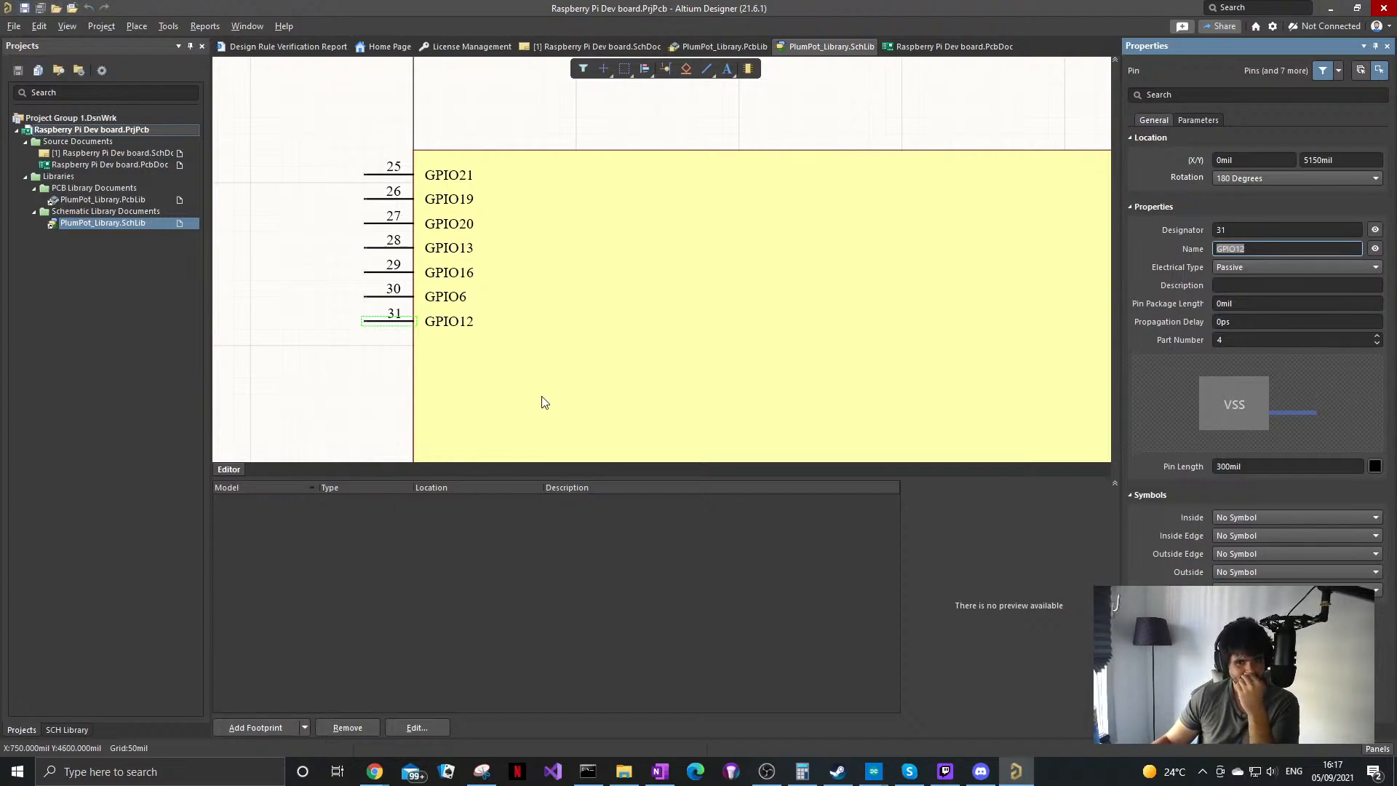
click(386, 175)
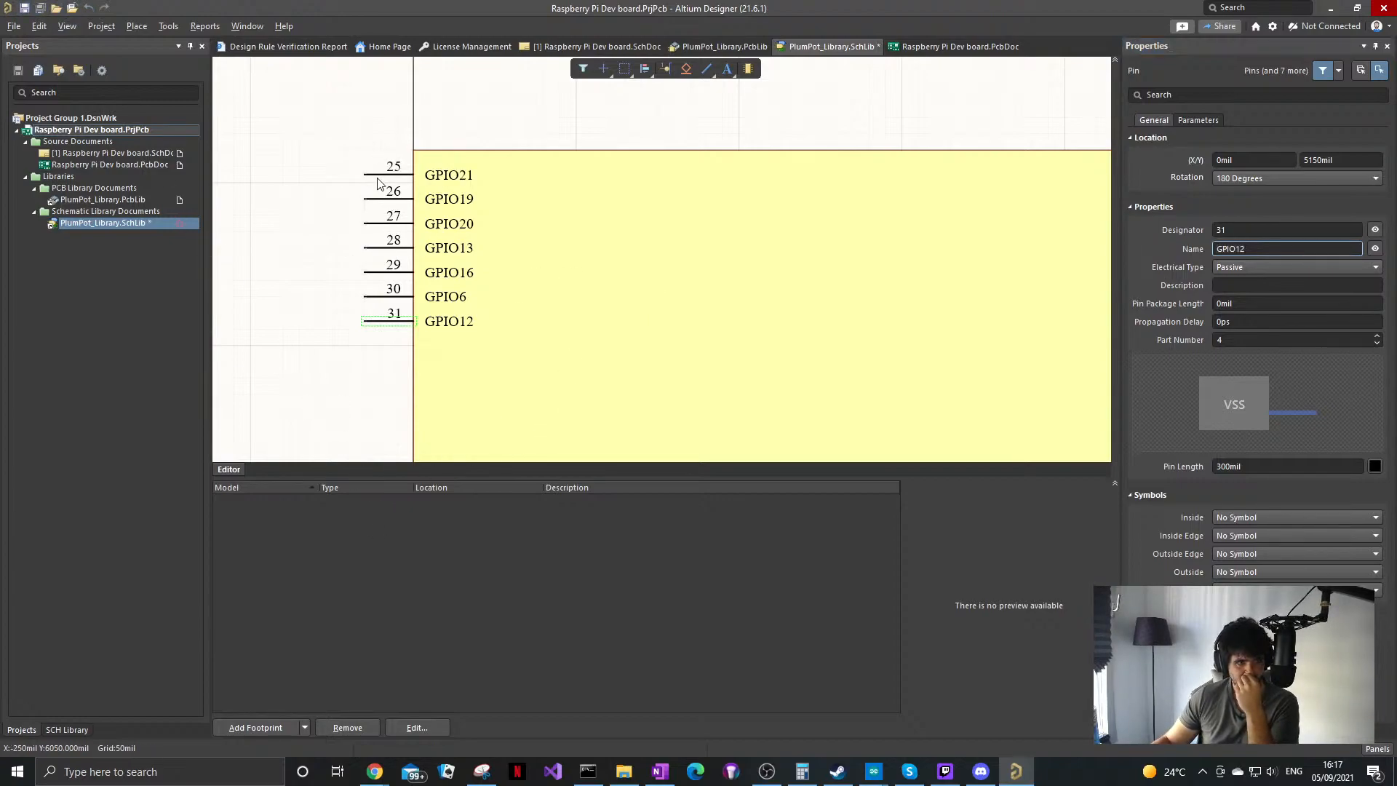
click(1272, 267)
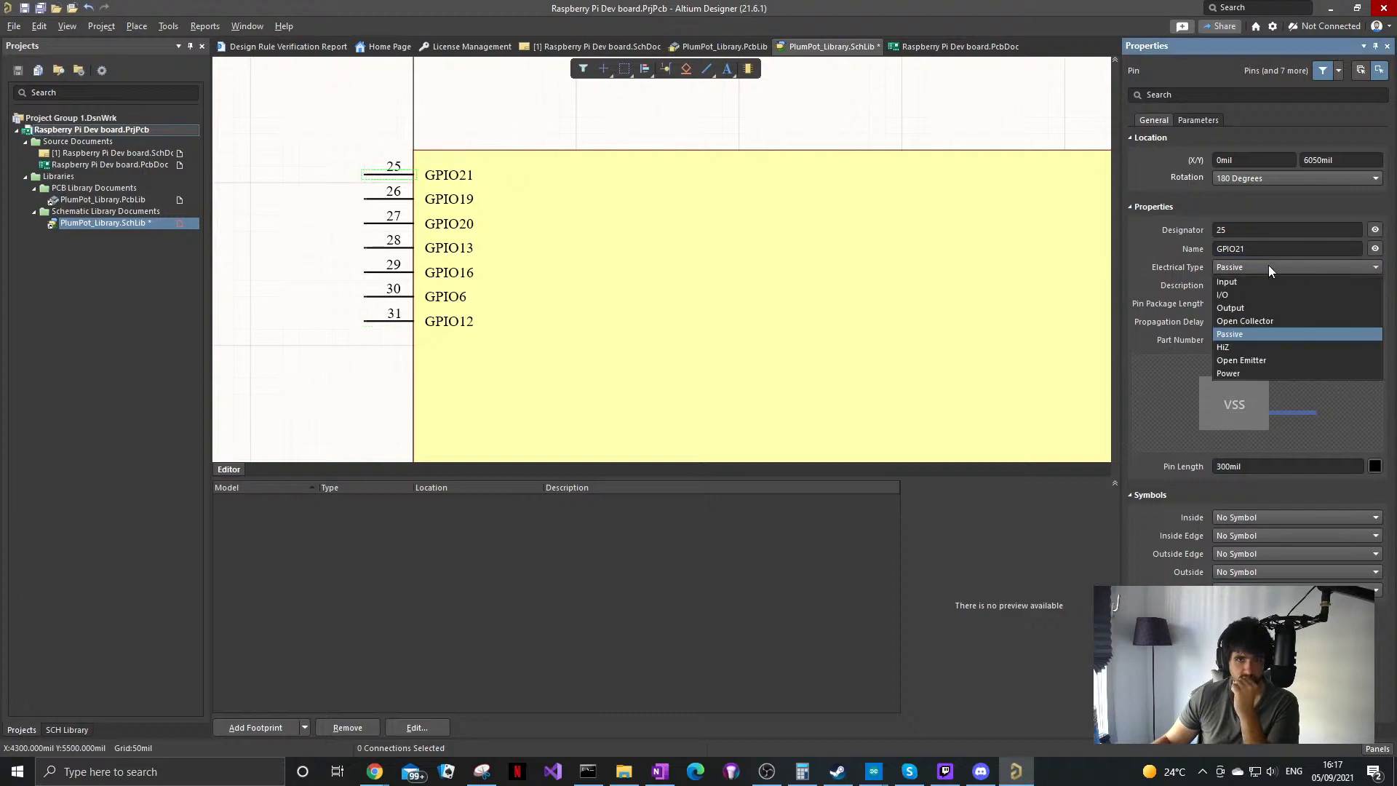
click(1272, 293)
click(387, 191)
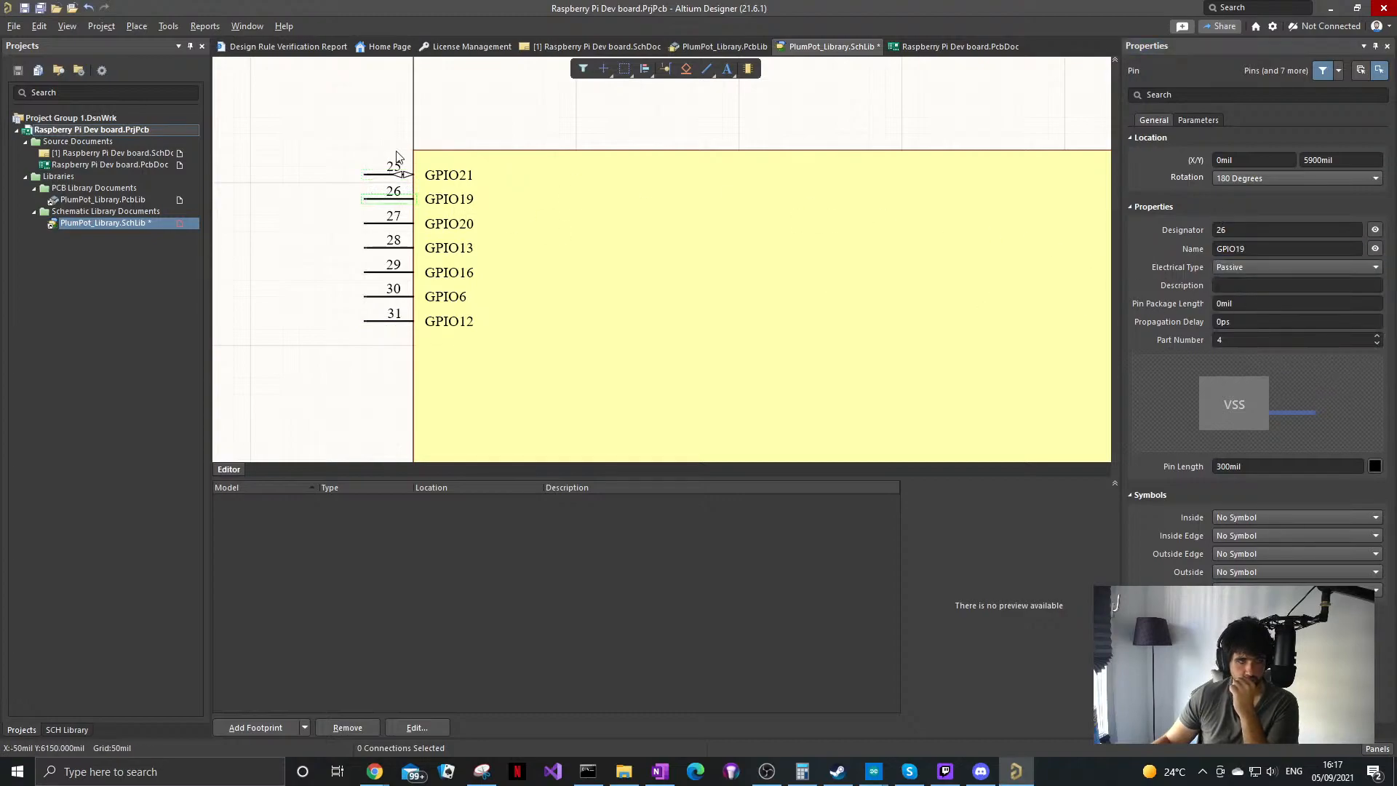
ctrl+scroll(383, 180, up, 3)
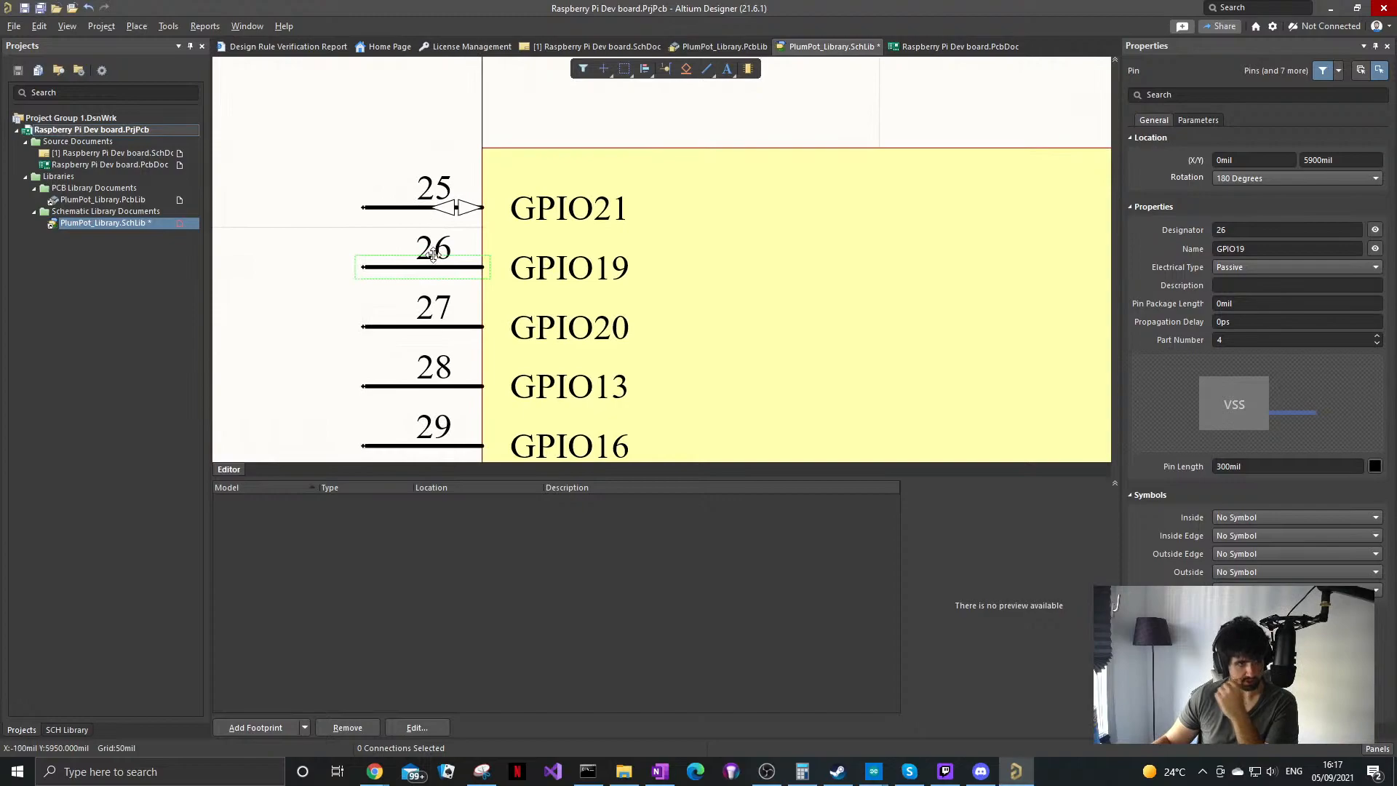
click(1246, 267)
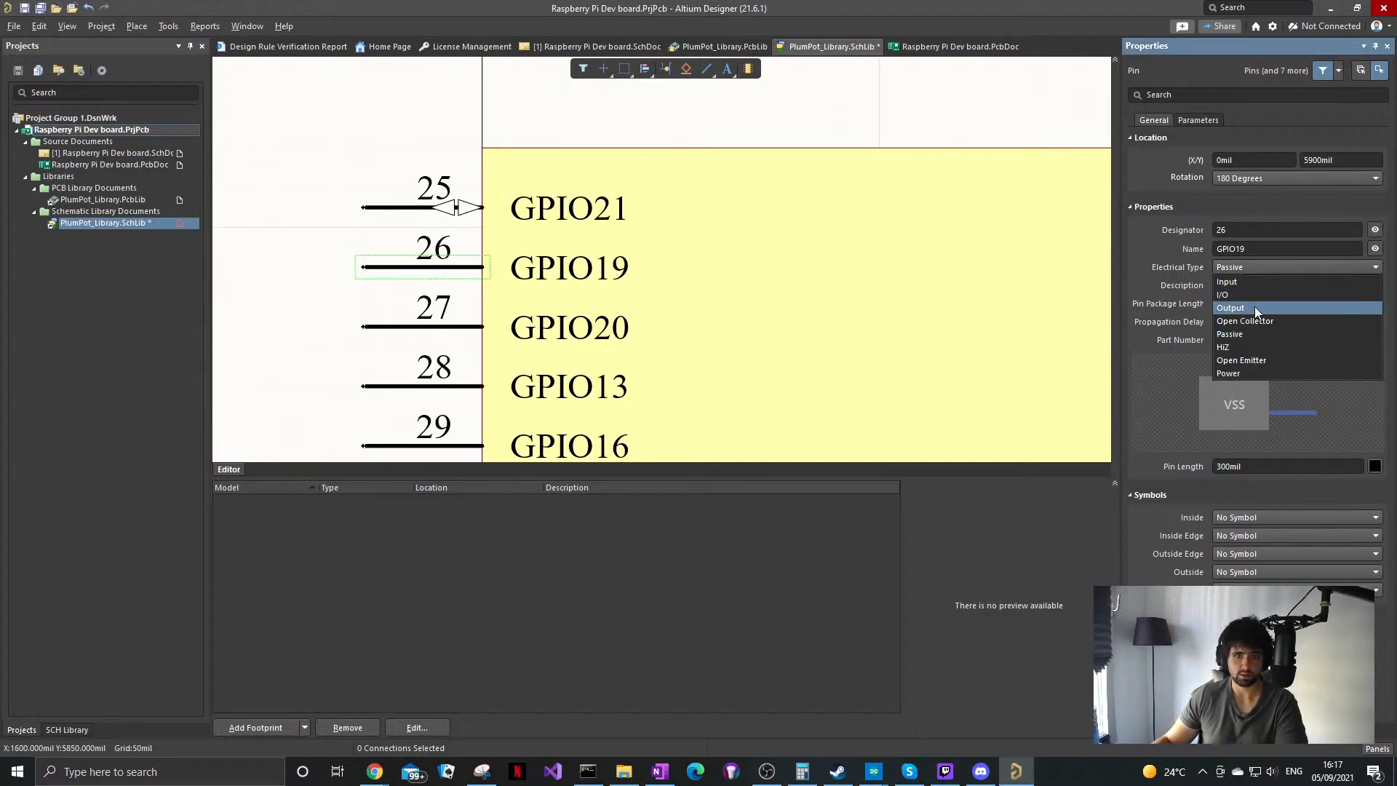
click(1246, 296)
Step: Set the electrical type of pins 27 and 28 to I/O
click(399, 327)
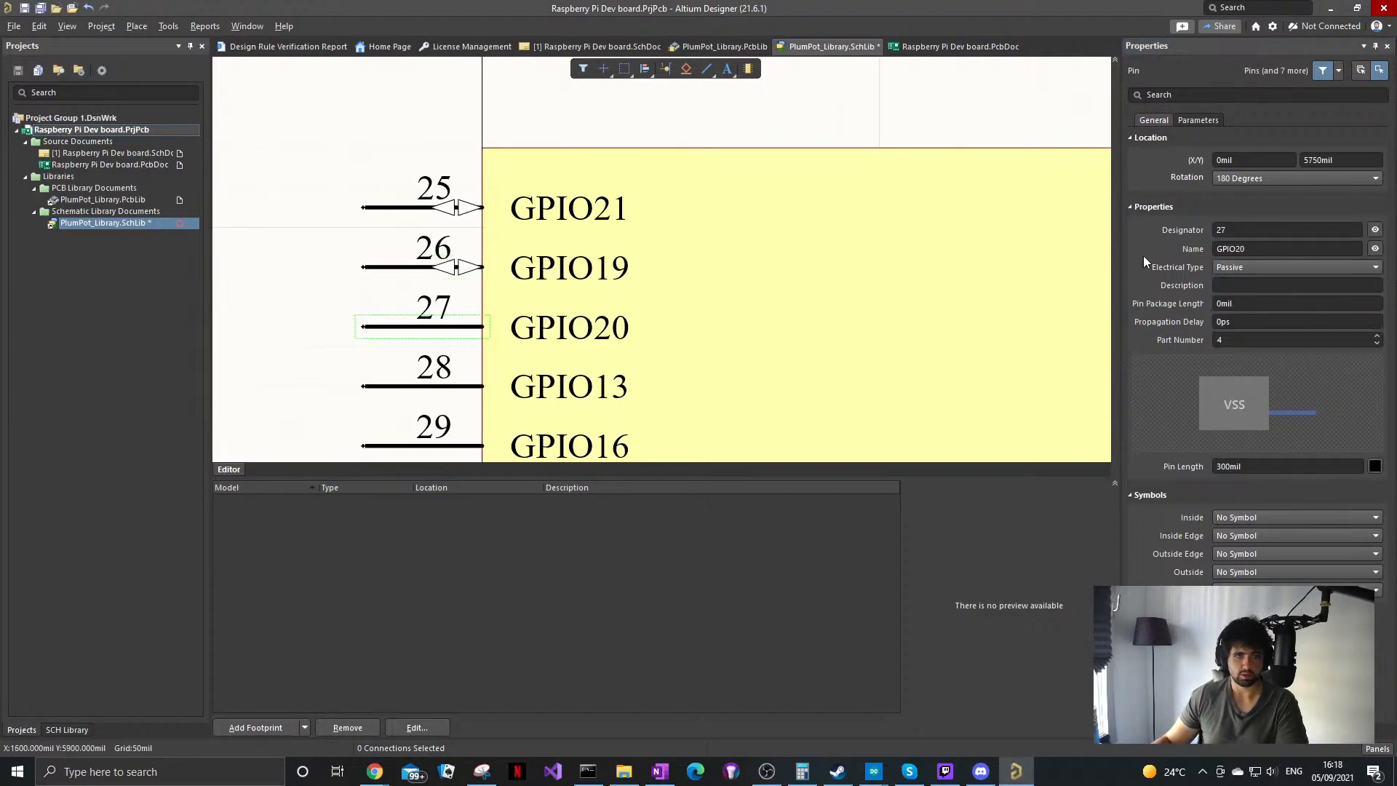
click(1262, 268)
click(1241, 295)
click(430, 371)
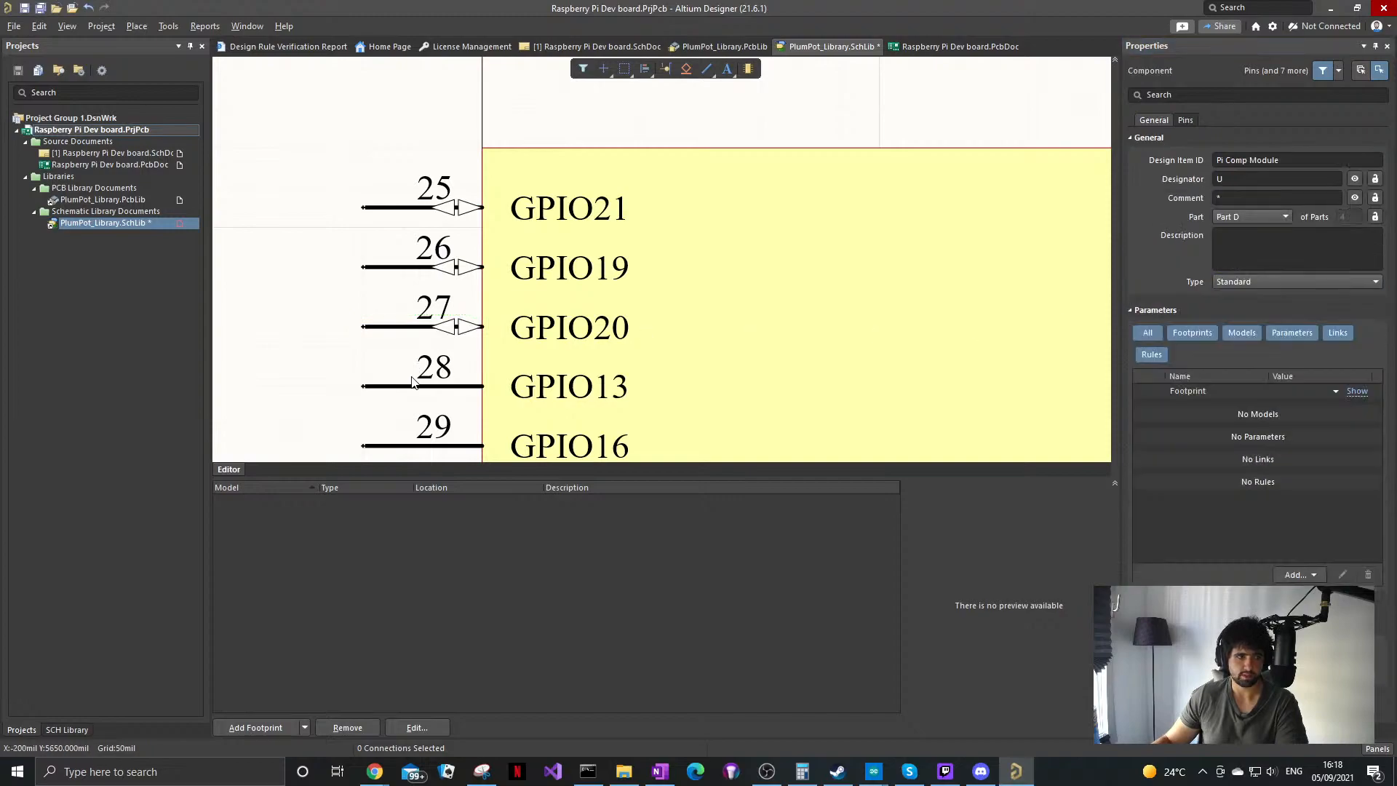
click(1238, 267)
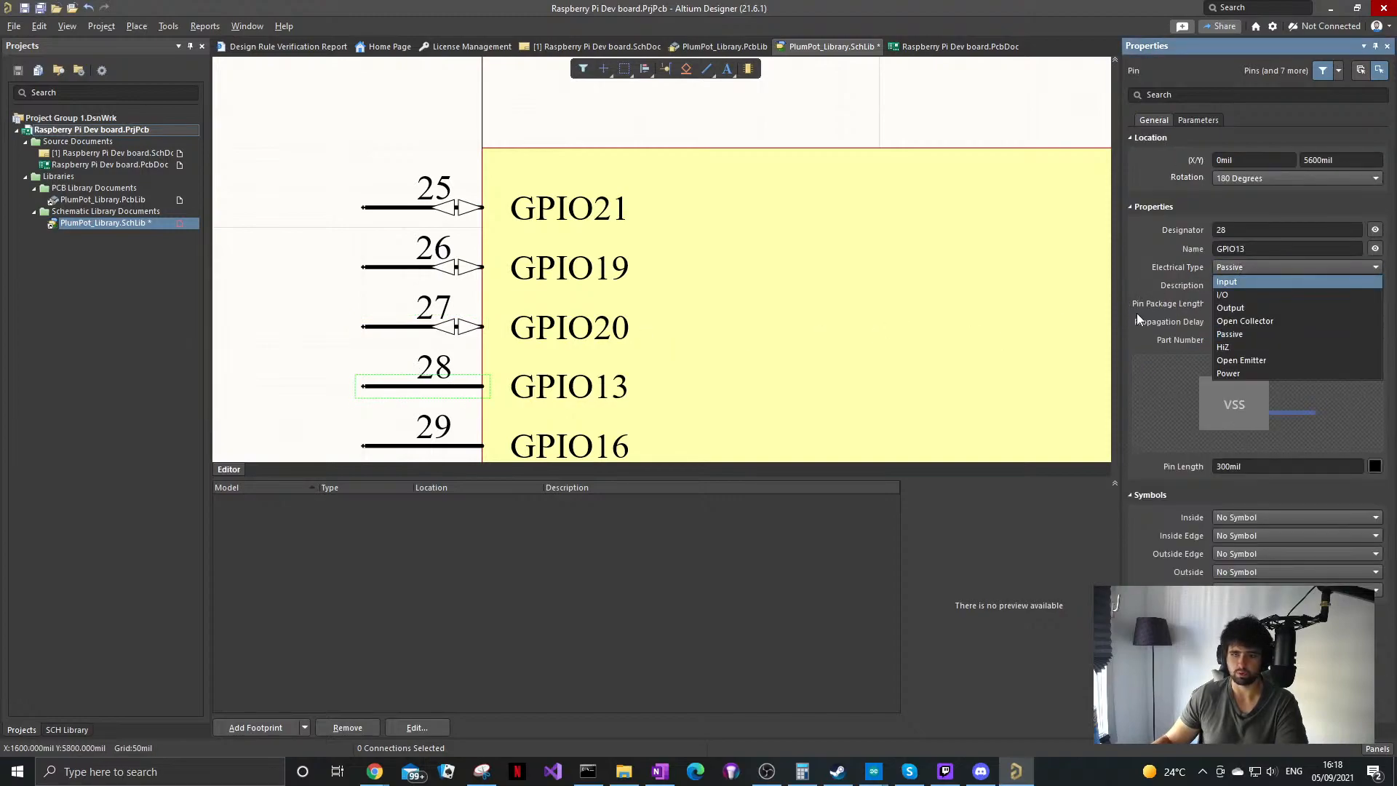
click(1245, 295)
Step: Set the electrical type of pin 29 to I/O
ctrl+scroll(468, 255, down, 1)
right_drag(467, 255, 469, 179)
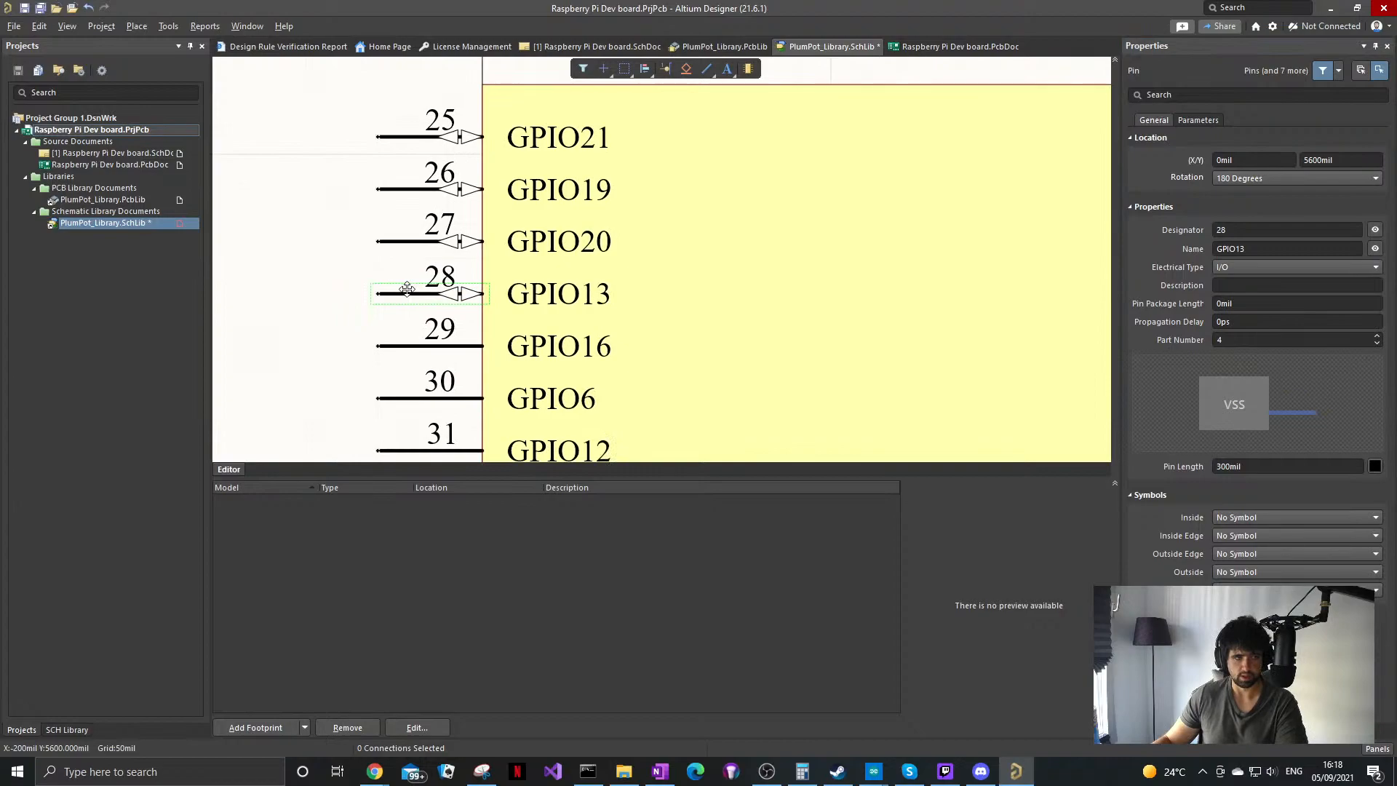
right_drag(458, 270, 377, 238)
ctrl+scroll(507, 232, down, 1)
click(377, 237)
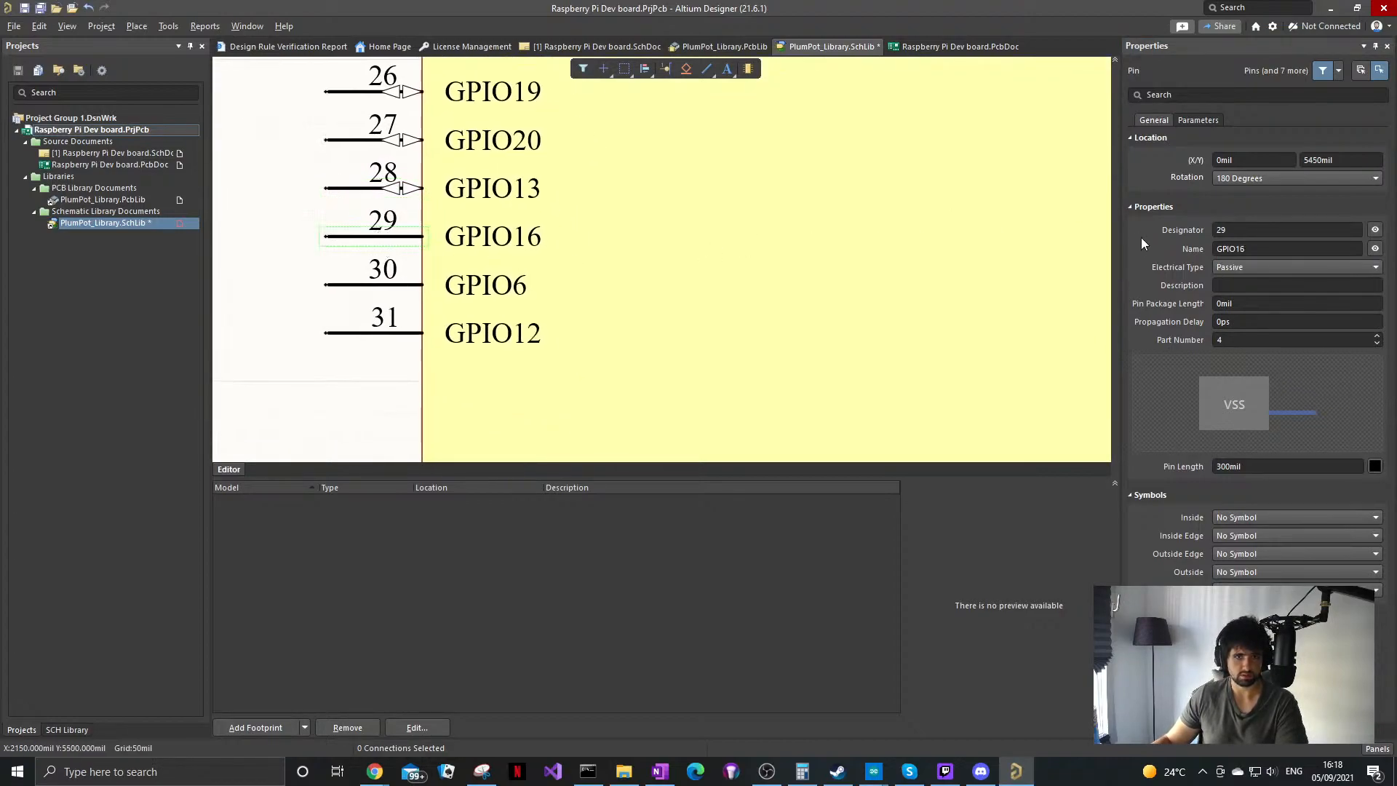
click(1246, 267)
click(1237, 298)
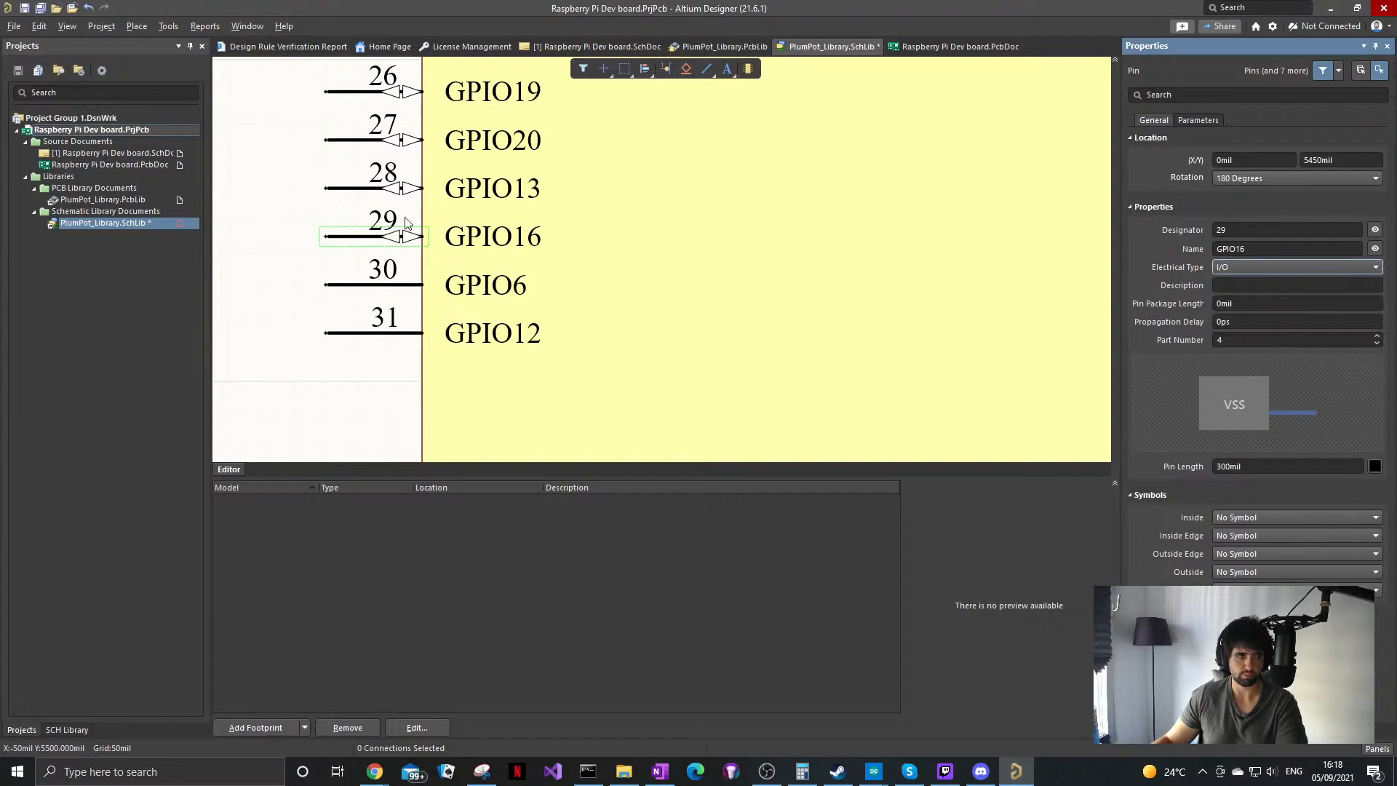
Step: Set the electrical type of pins 30 and 31 to I/O
click(378, 294)
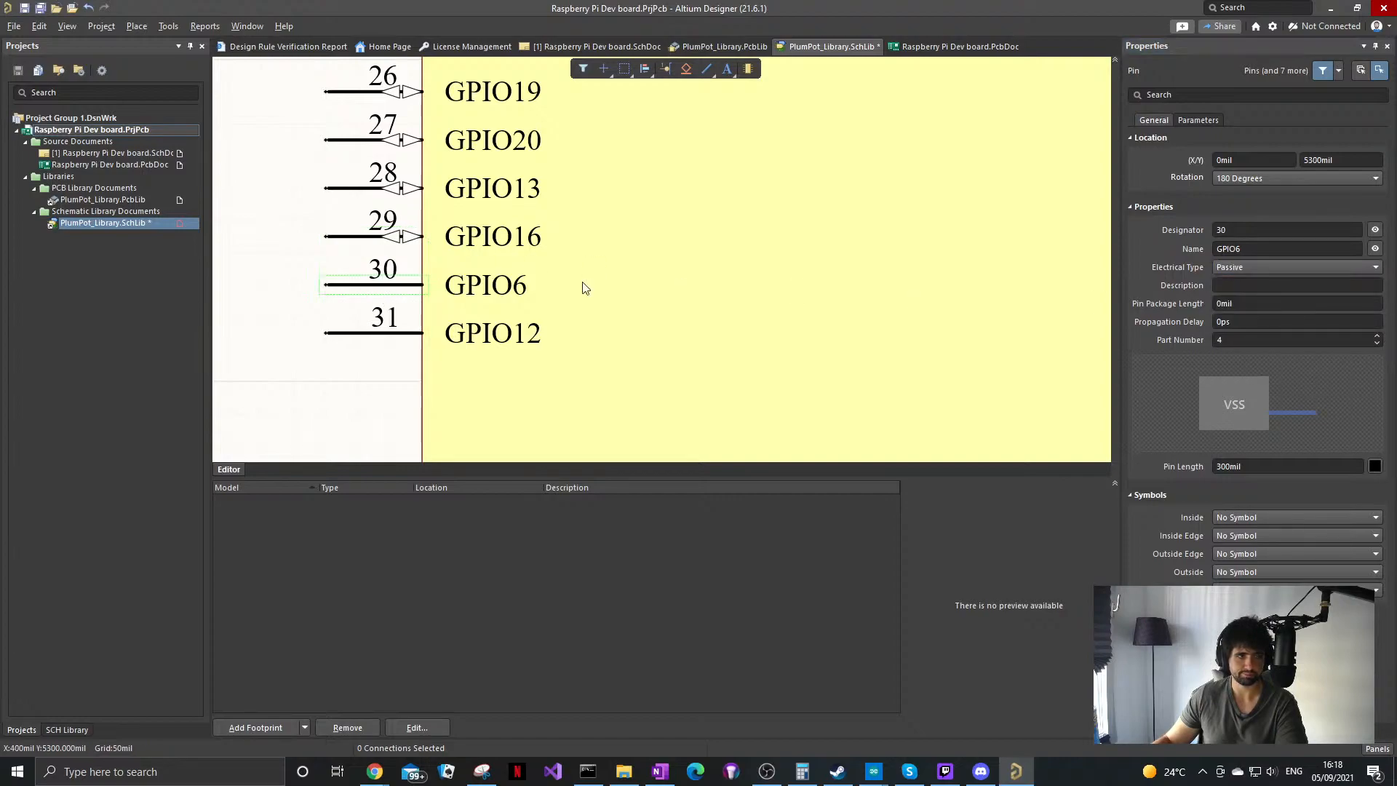
click(1252, 269)
click(1241, 295)
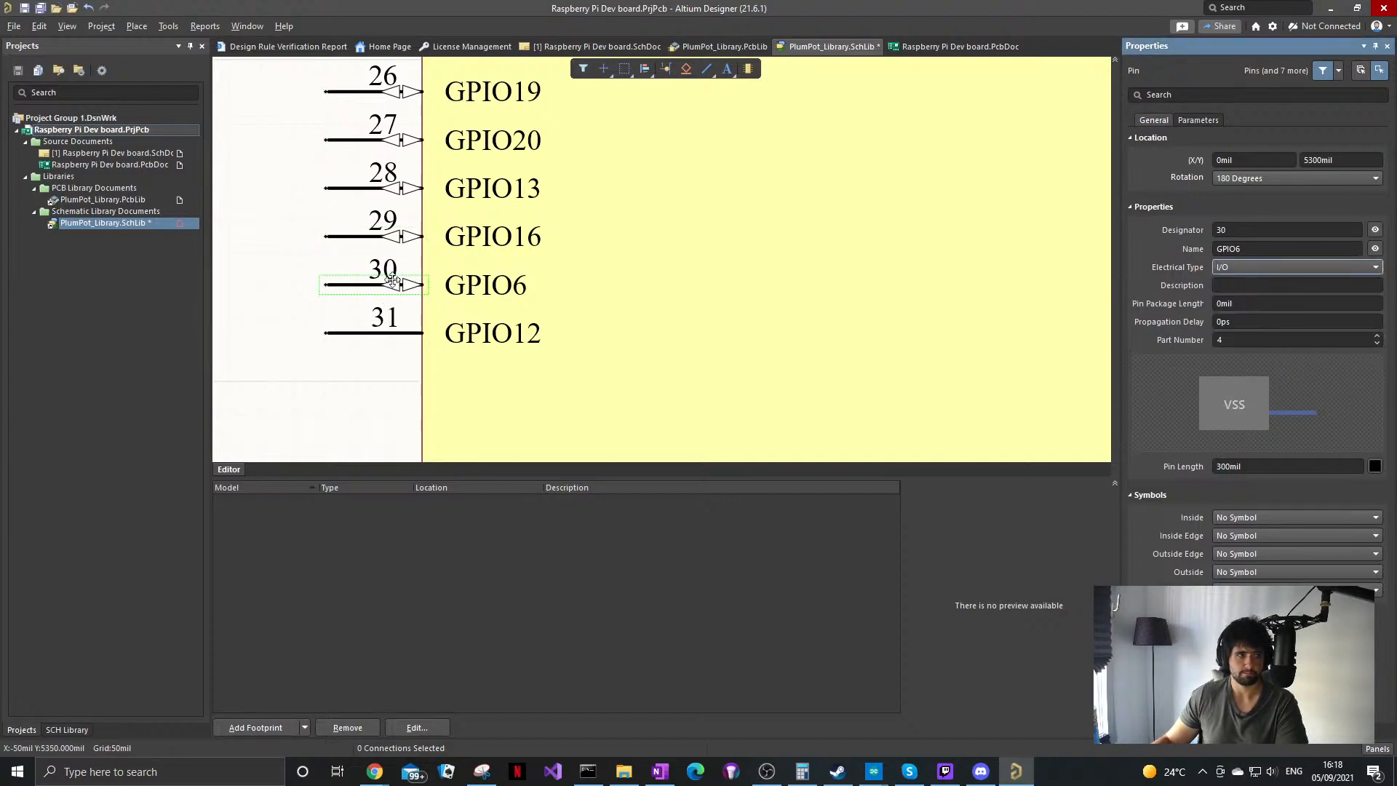
click(348, 324)
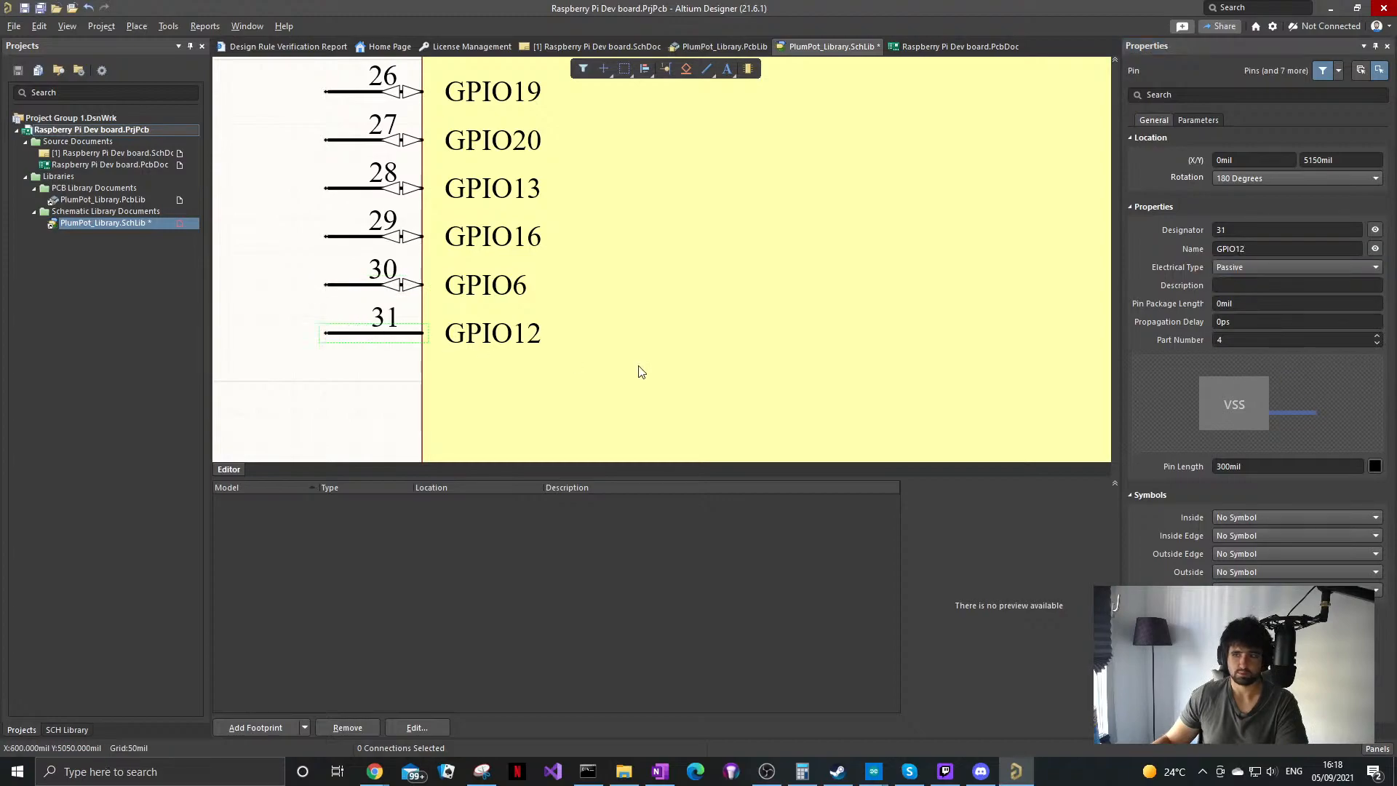
click(1249, 266)
click(1252, 295)
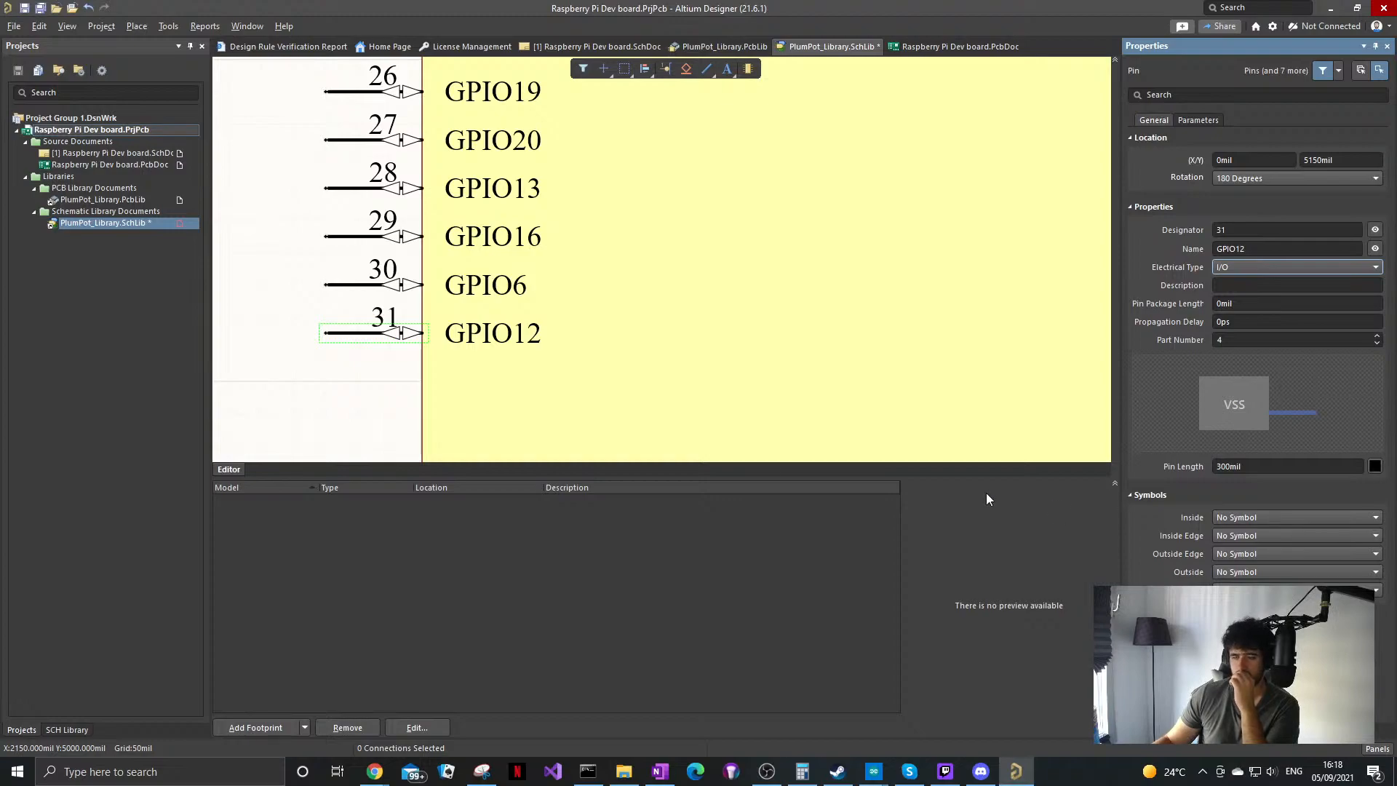
click(401, 365)
Step: Duplicate pin 31 (GPIO12) and place the copy directly below it on the symbol's edge
right_drag(418, 316, 406, 273)
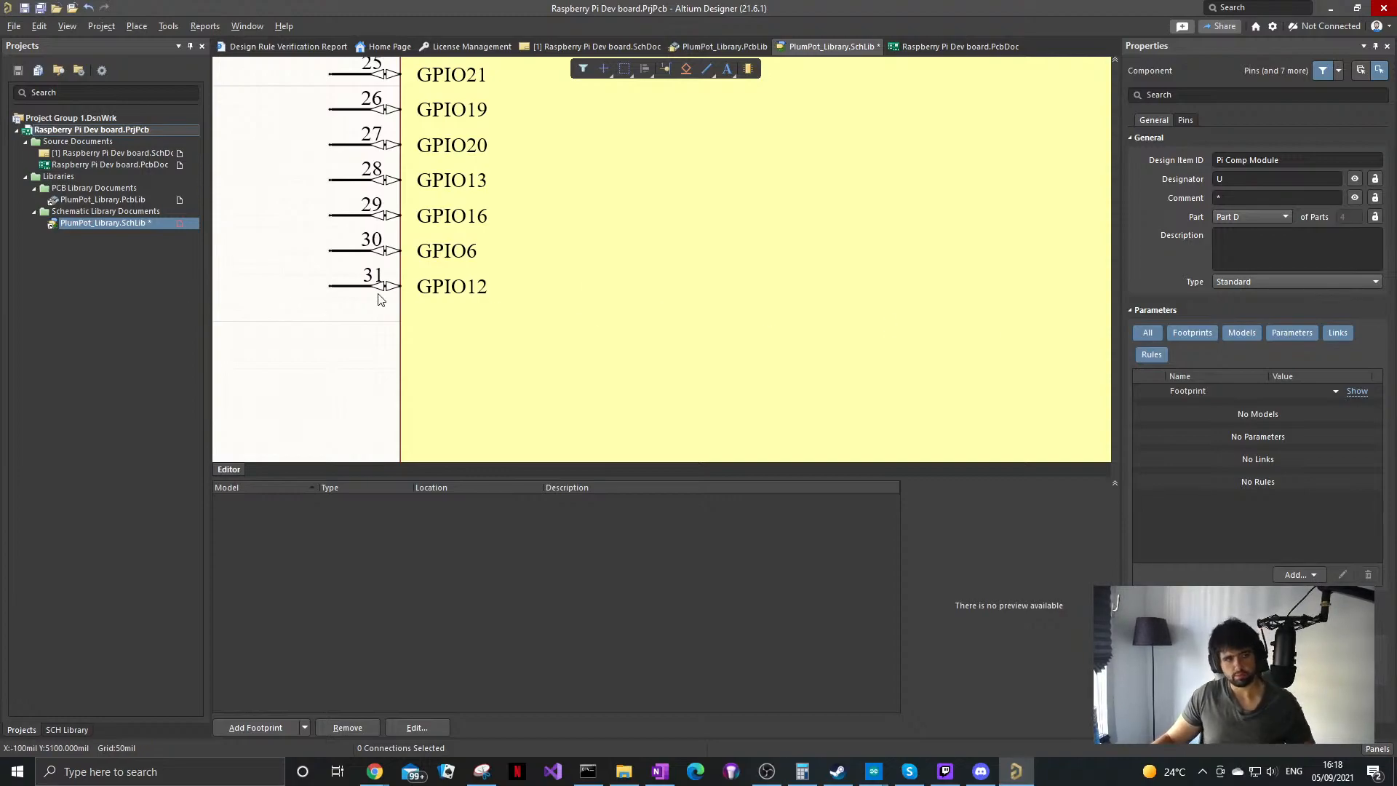
click(355, 280)
shift+drag(355, 280, 332, 321)
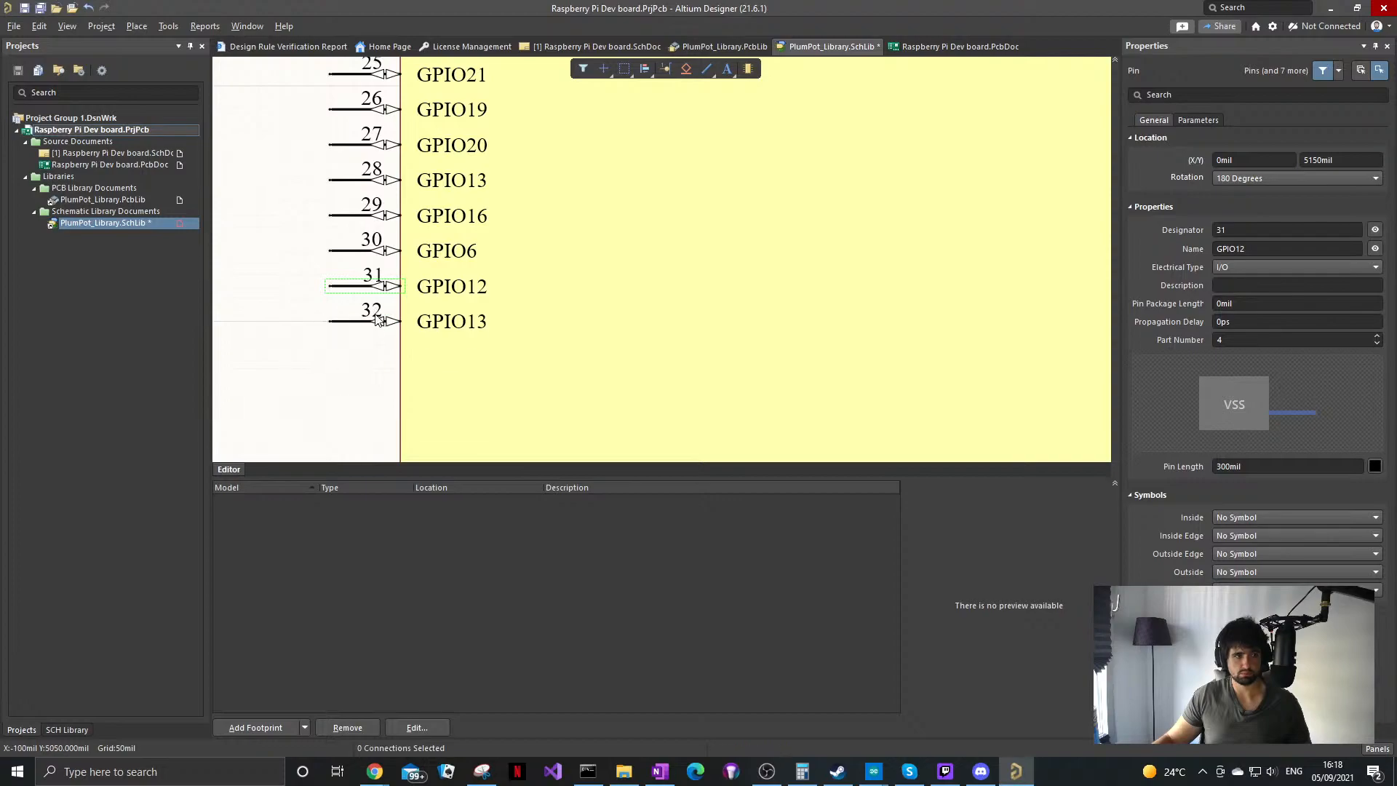
click(907, 281)
Step: Give the new pin below pin 31 the designator 34 and the name GPIO5
click(360, 320)
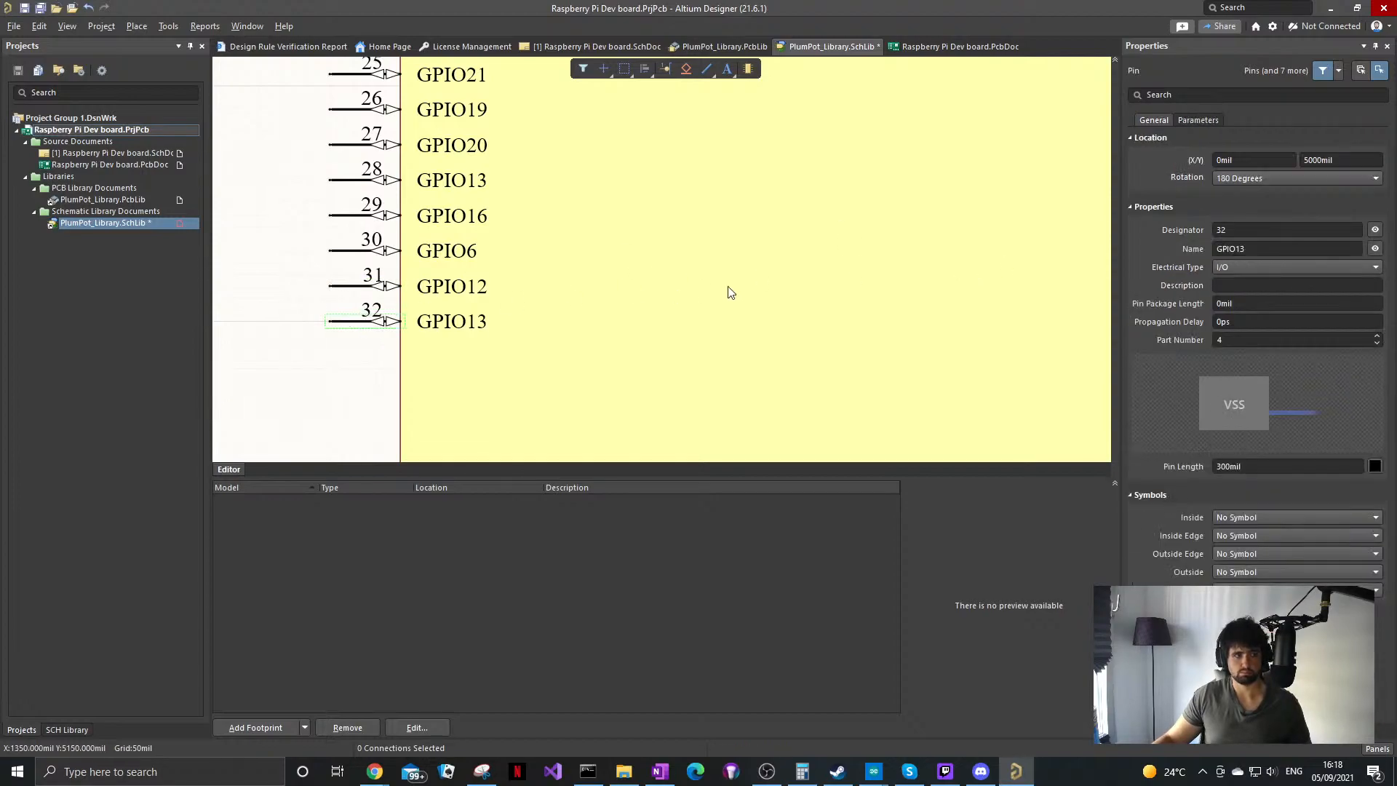
click(1235, 230)
text(3)
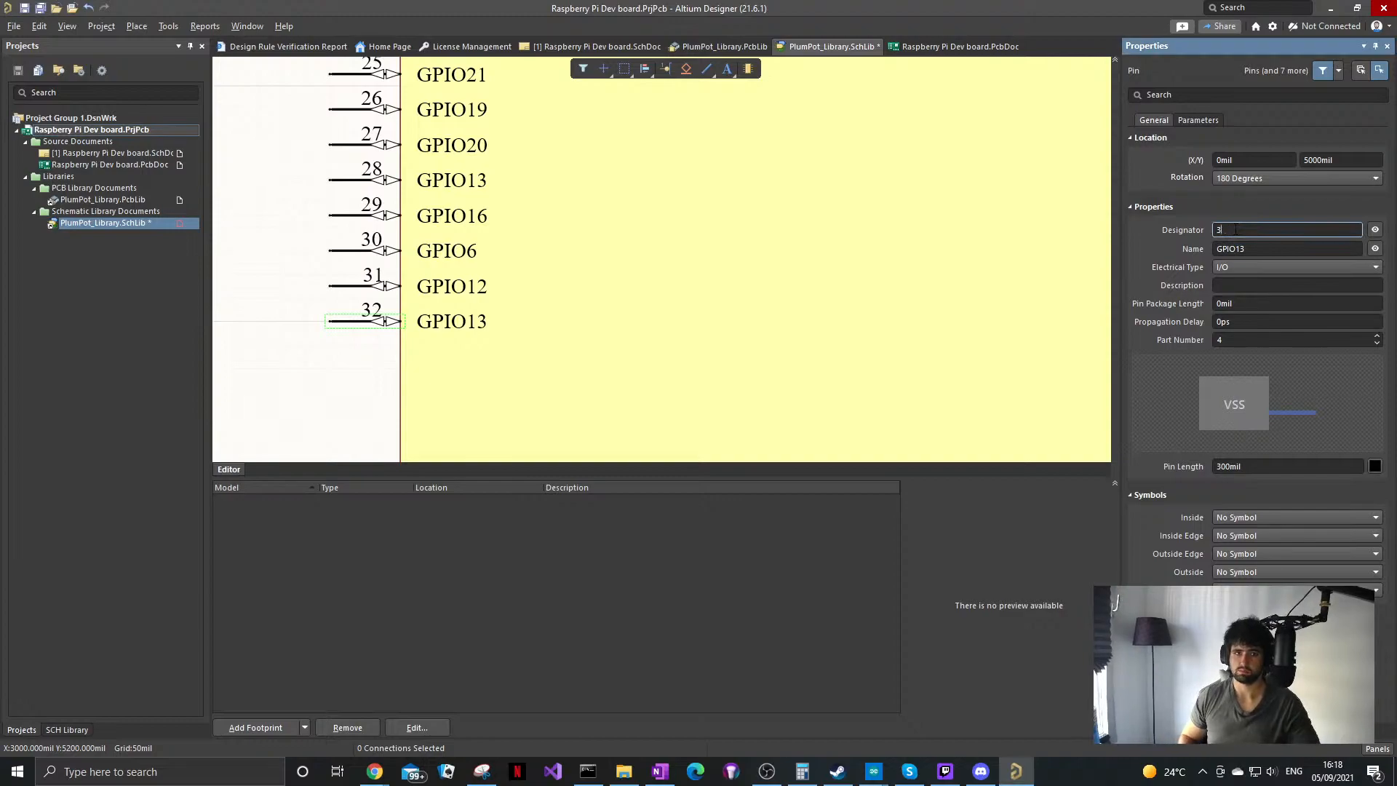
click(380, 316)
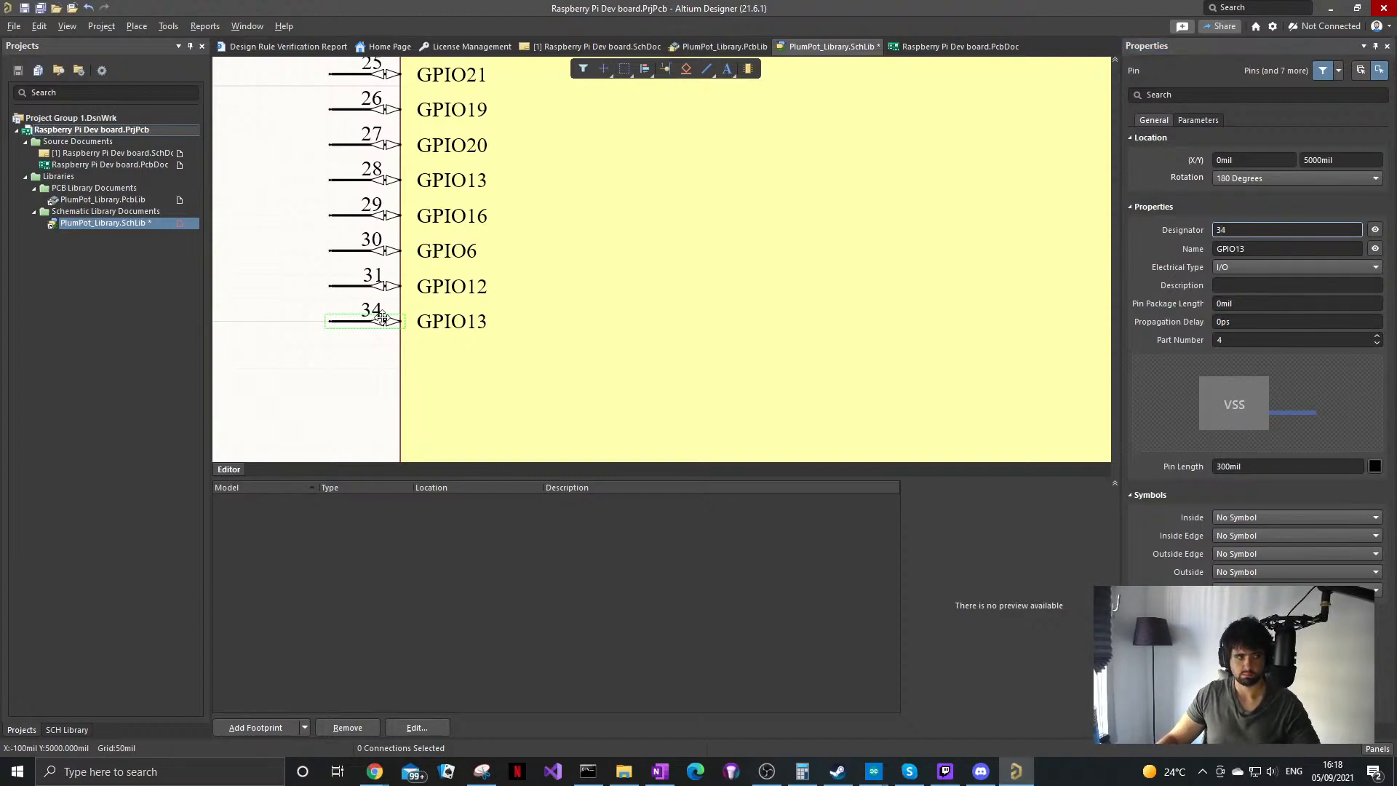
click(354, 354)
click(352, 325)
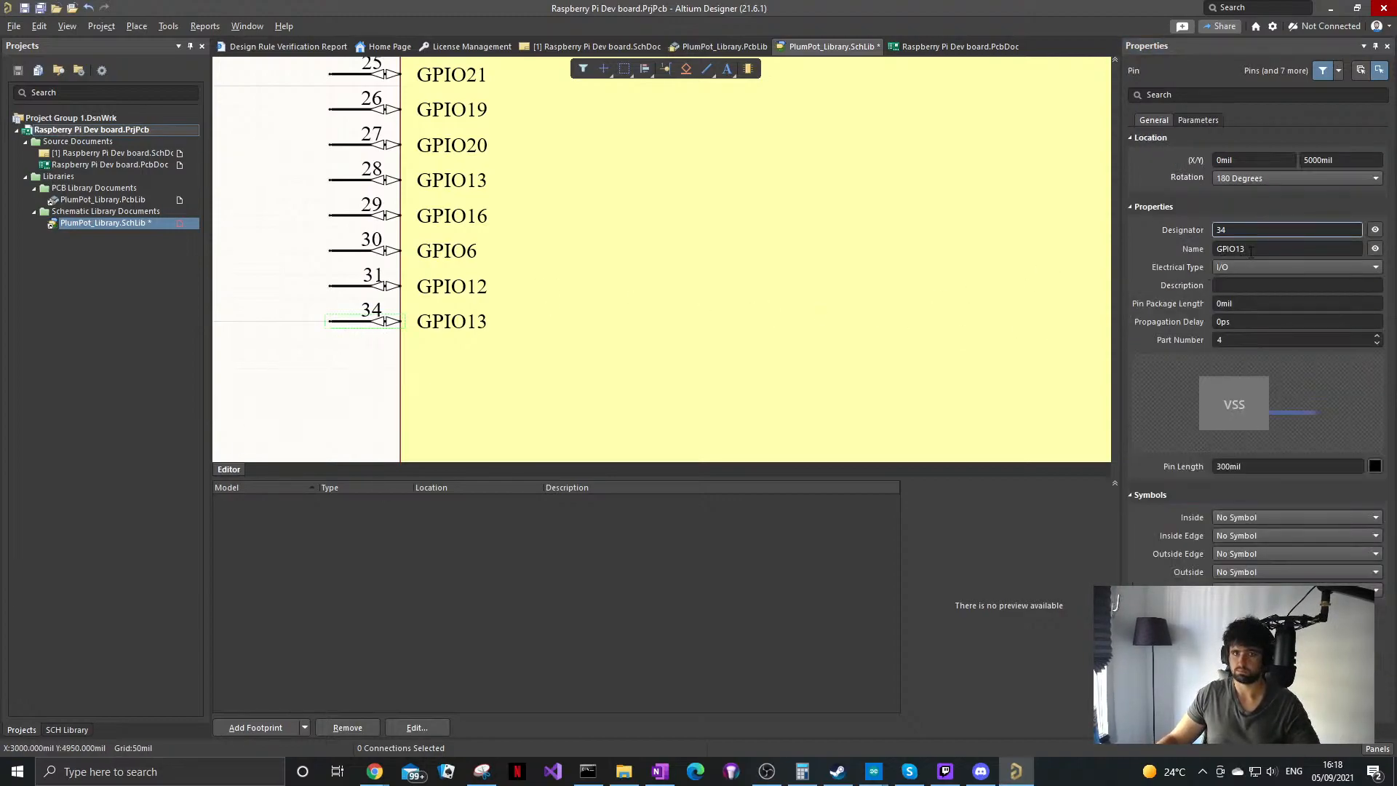
click(1286, 251)
click(1285, 251)
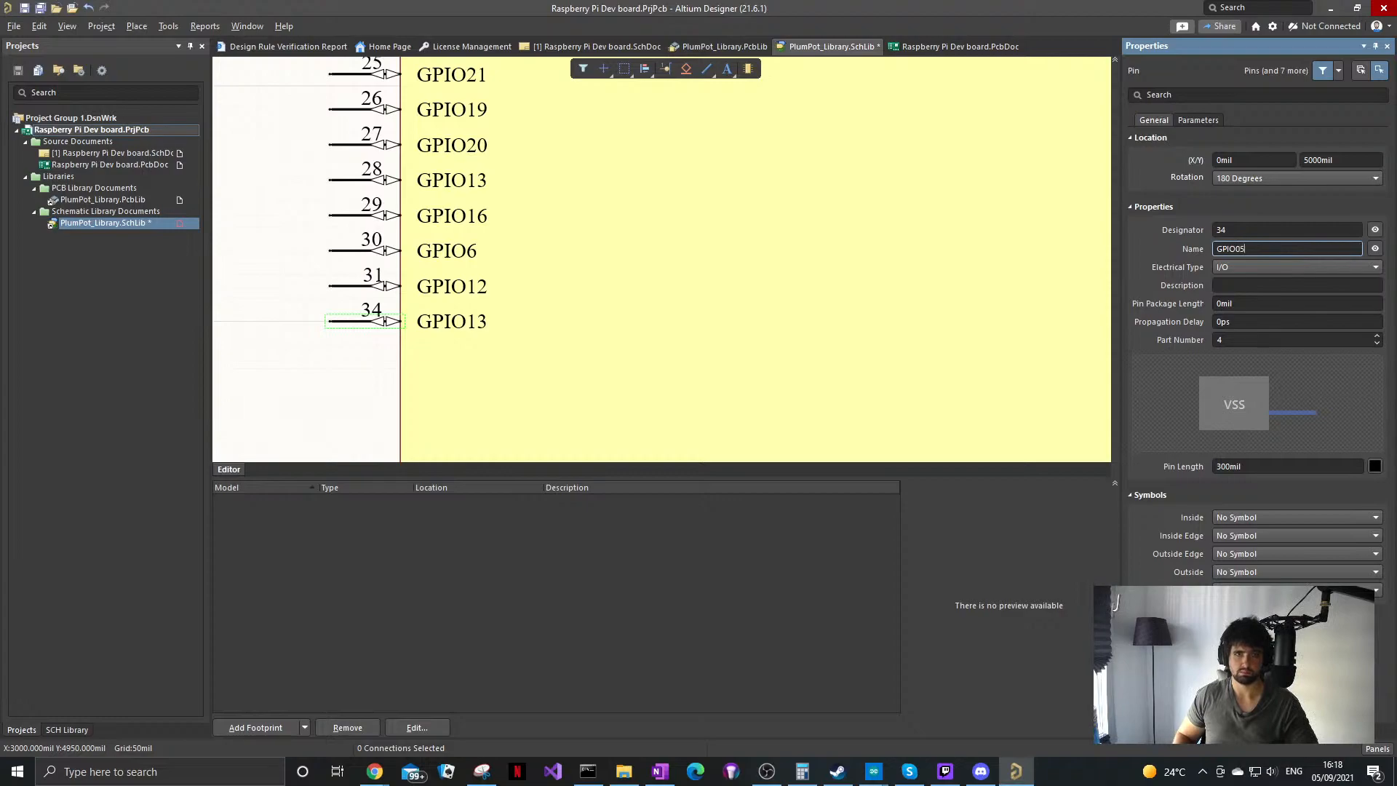
key(Return)
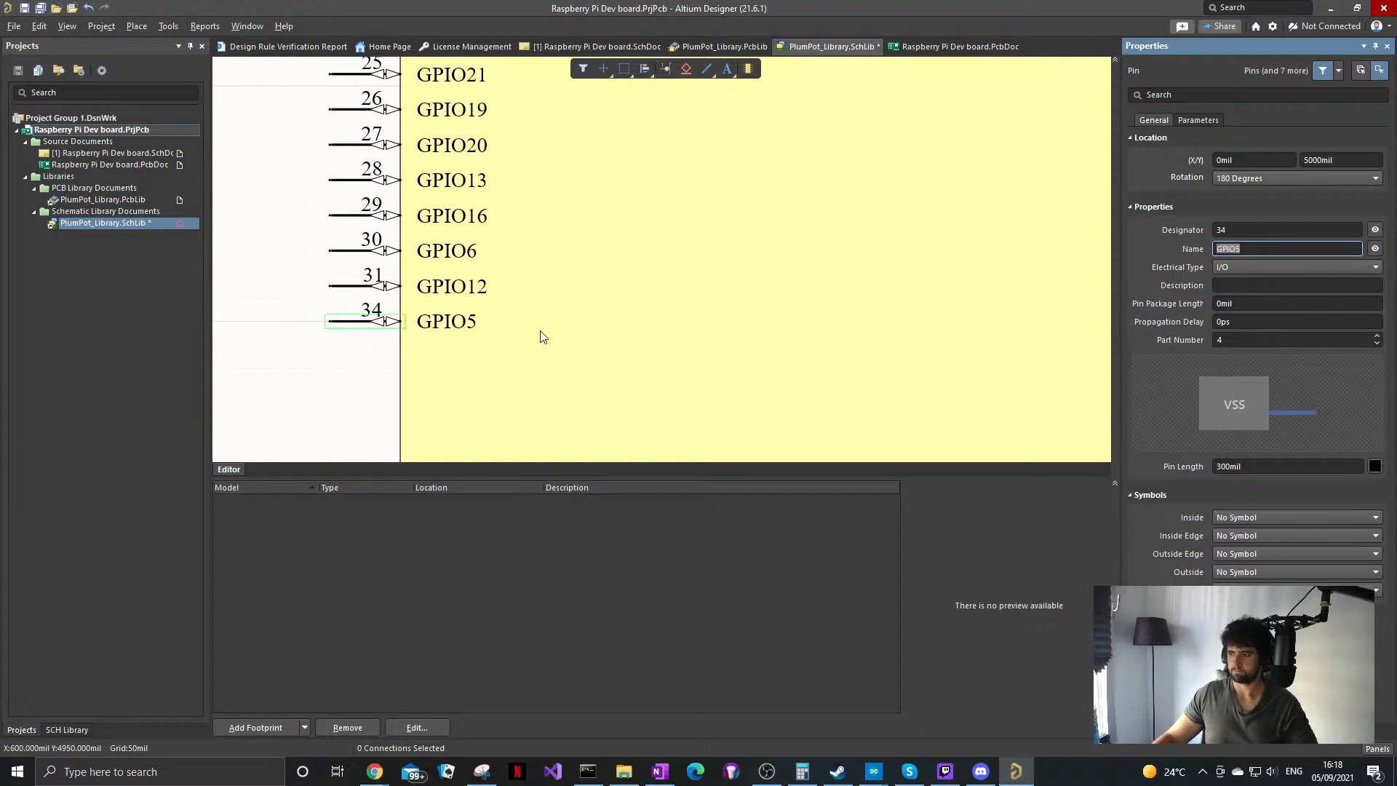
Step: Duplicate pin 34 directly below itself and set the copy's designator to 37
shift+drag(346, 320, 330, 357)
click(1243, 230)
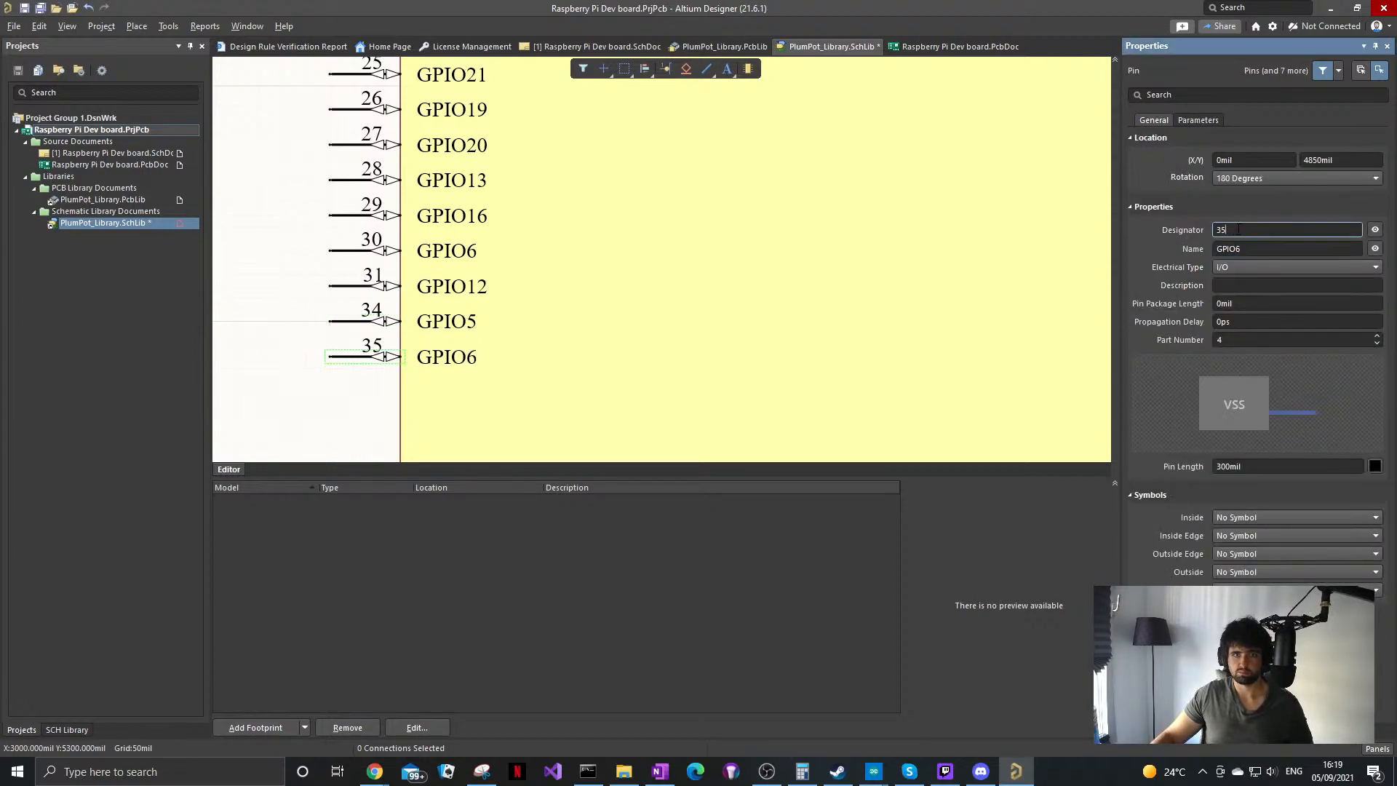
key(BackSpace)
text(7)
key(Return)
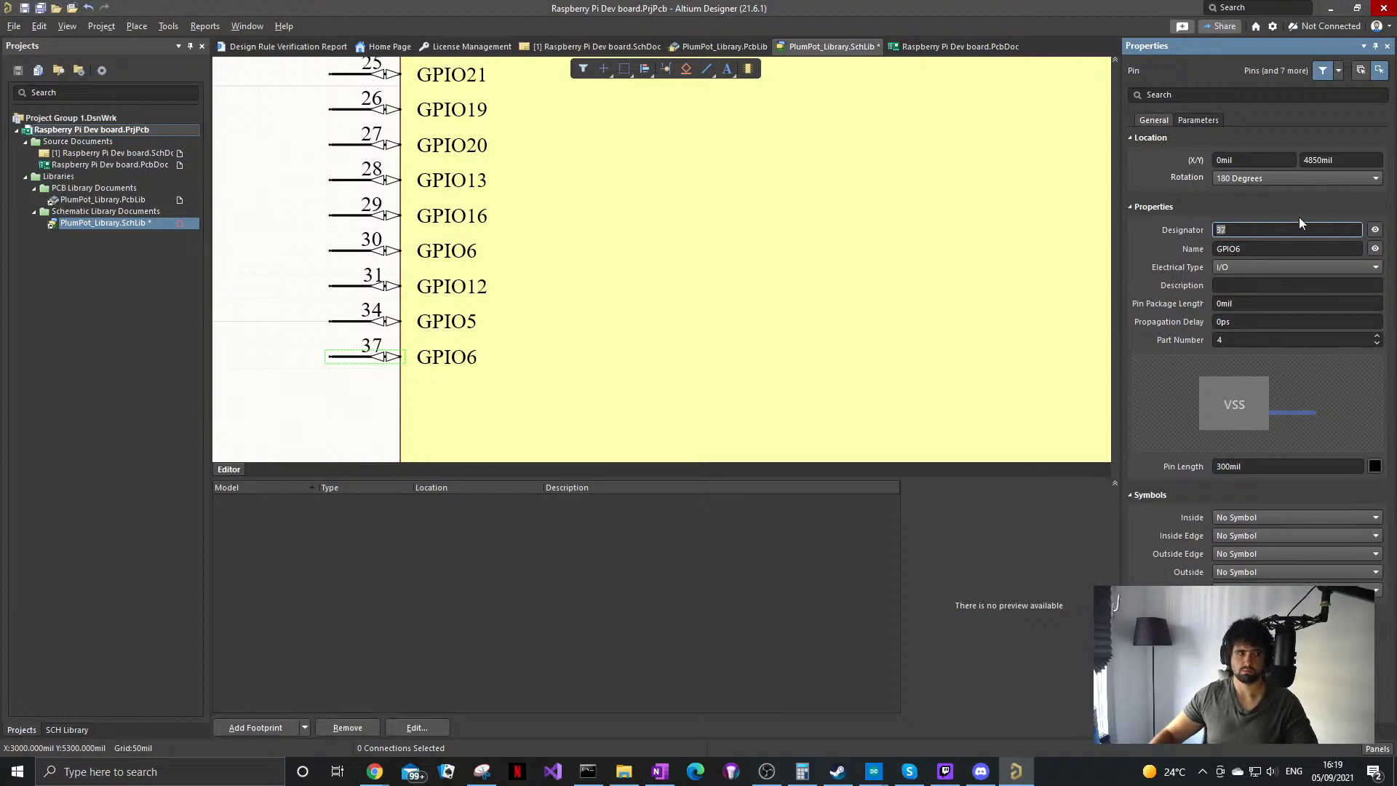
Step: Rename pin 37 as GPIO7
double_click(1255, 248)
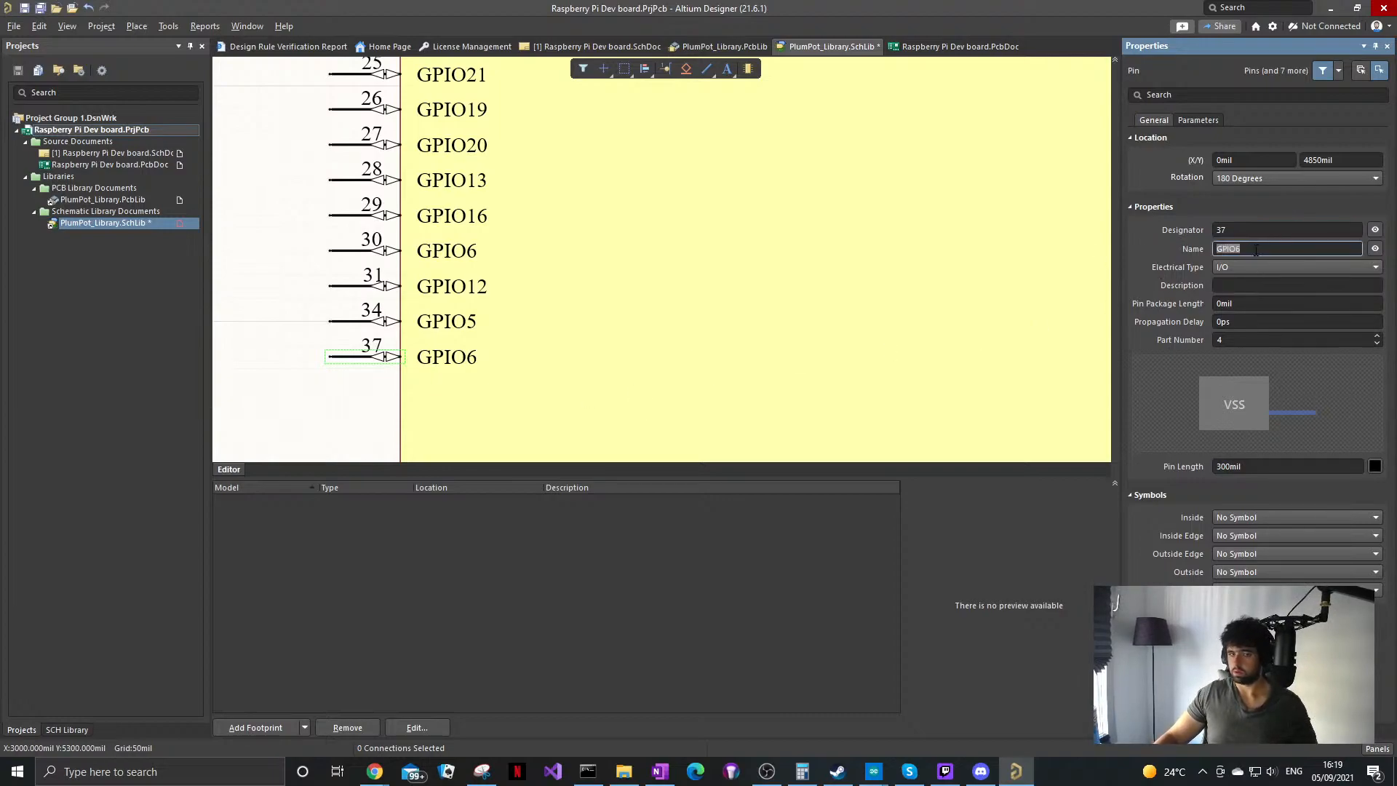
click(1257, 248)
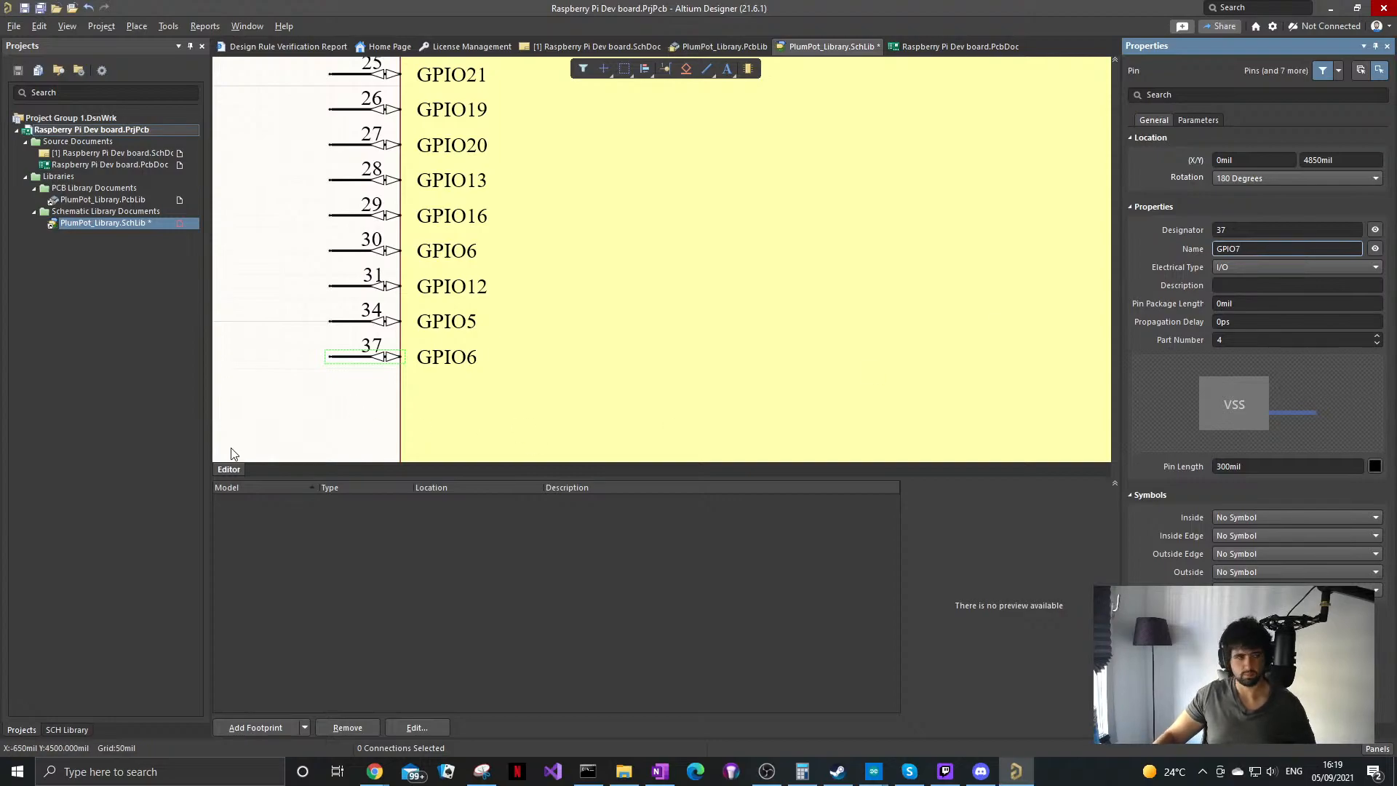
click(275, 381)
Step: Copy pin 37 and paste the copy directly below it on the symbol's edge
click(350, 358)
key(ctrl+c)
key(ctrl+v)
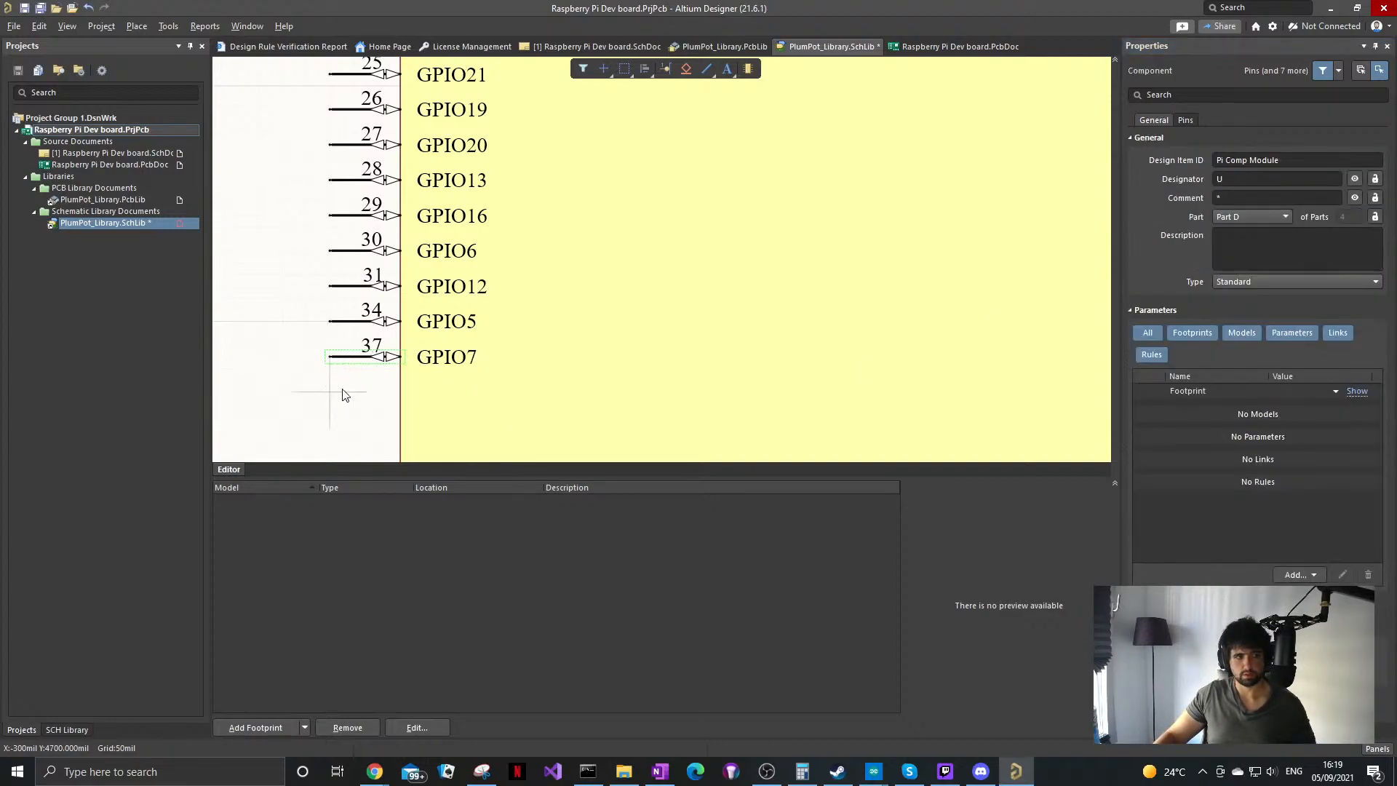
click(334, 394)
ctrl+scroll(449, 319, down, 1)
scroll(437, 316, up, 1)
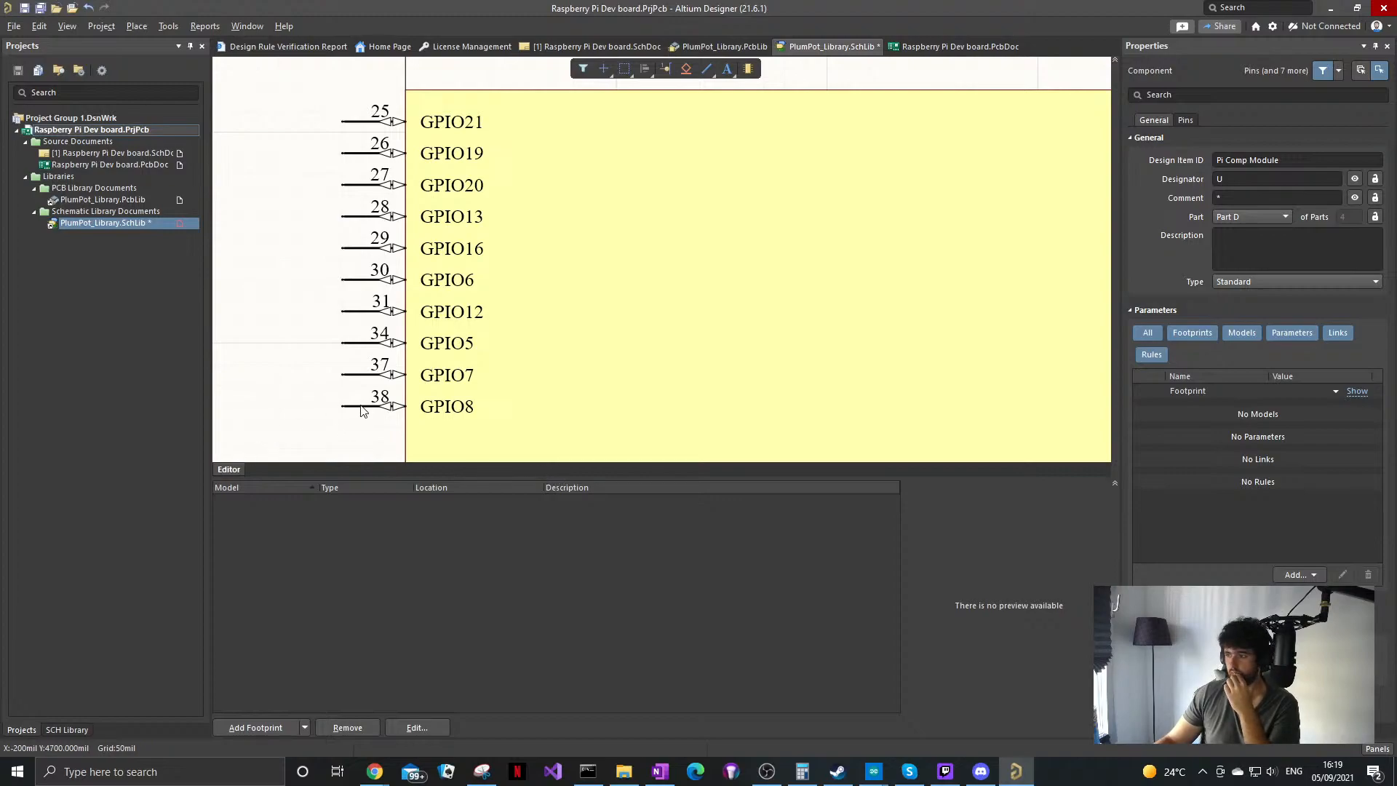
Step: Rename pin 38 as GPIO11
click(370, 373)
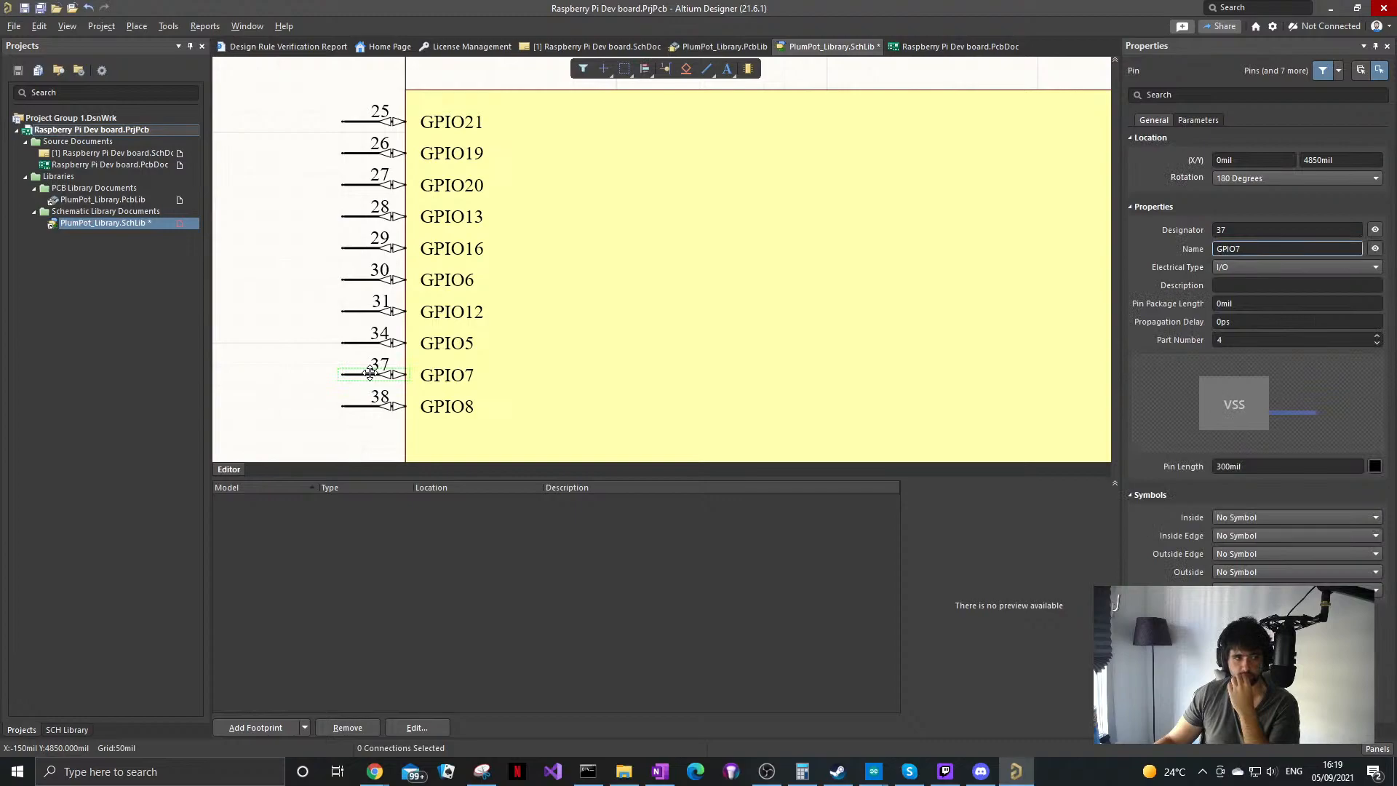
click(371, 405)
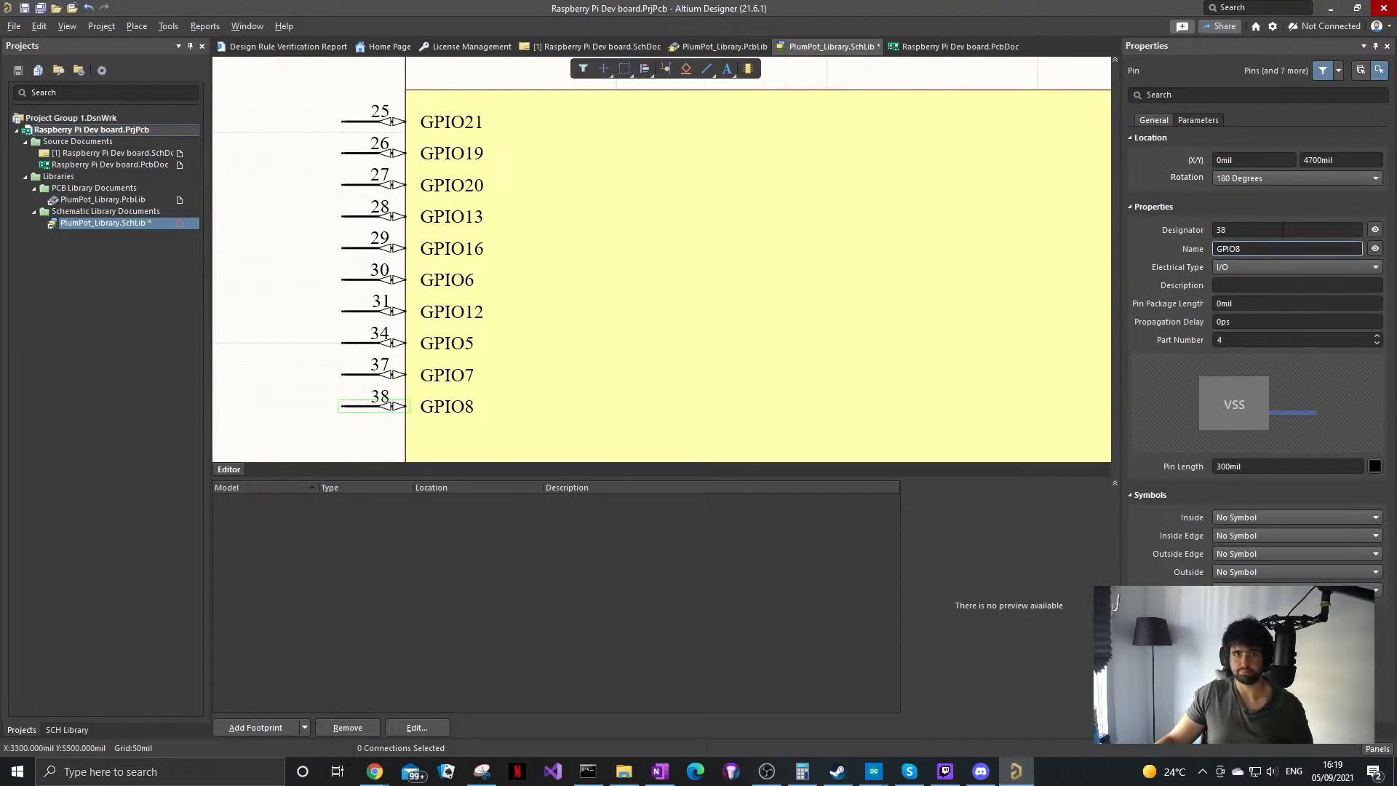
click(1266, 248)
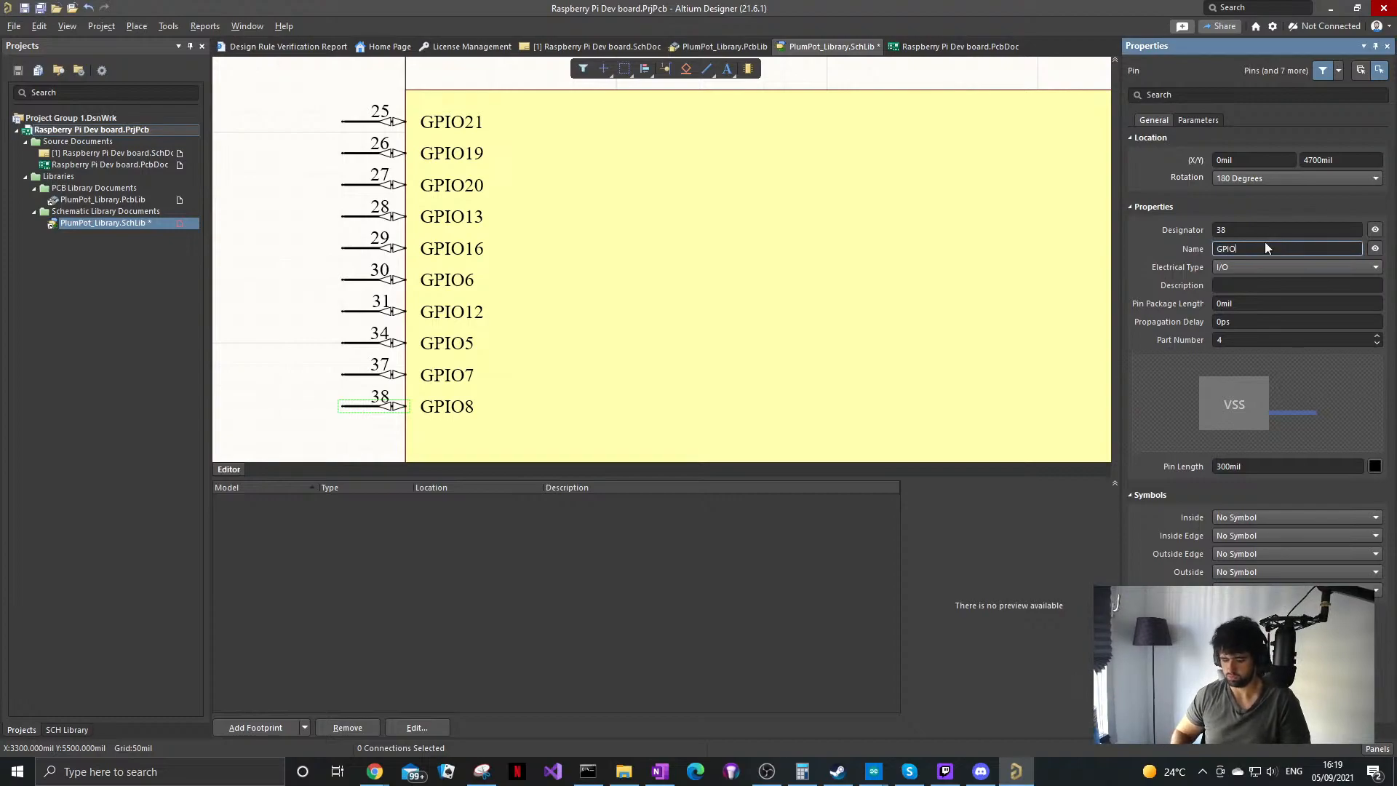
key(Return)
Step: Duplicate pin 38 directly below itself as pin 39 and name the copy GPIO8
shift+drag(349, 407, 345, 437)
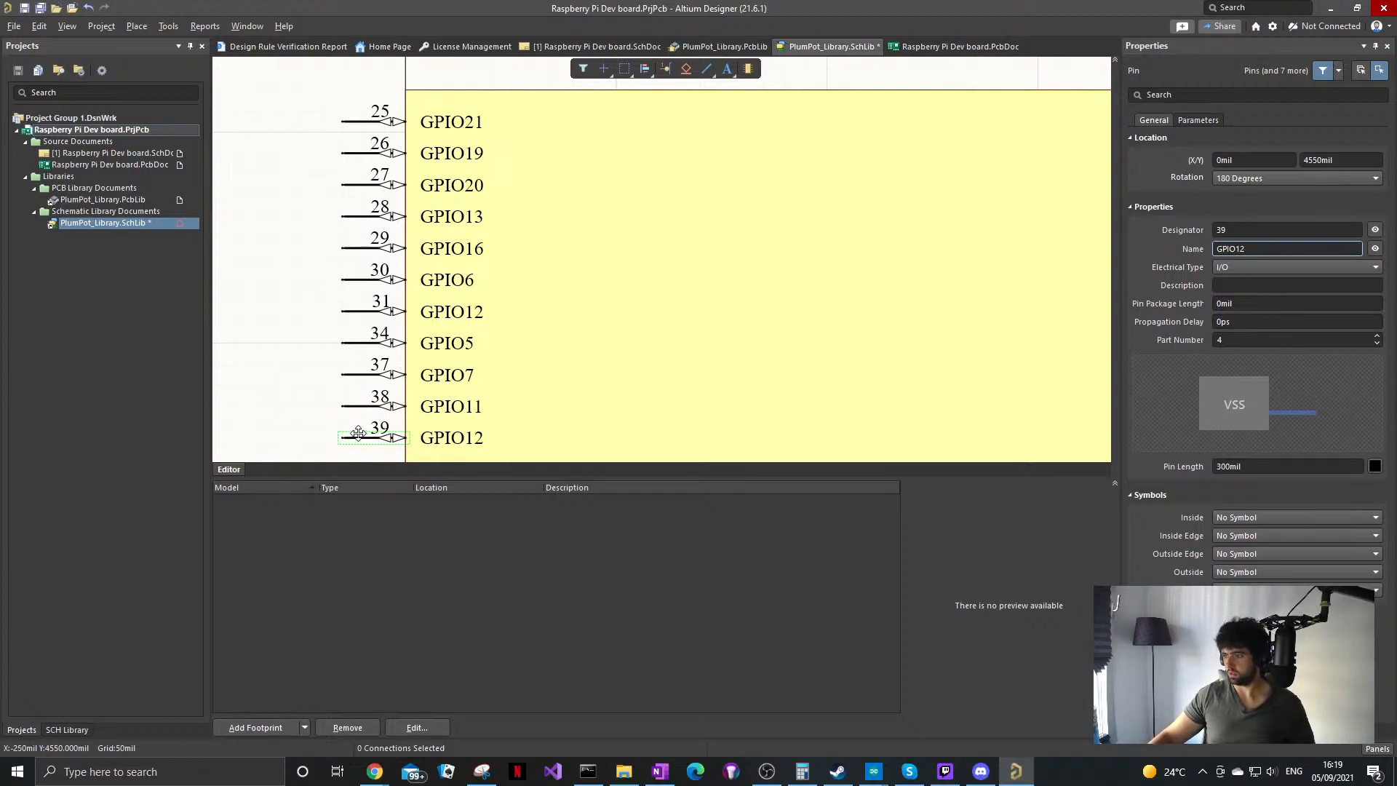
click(1255, 251)
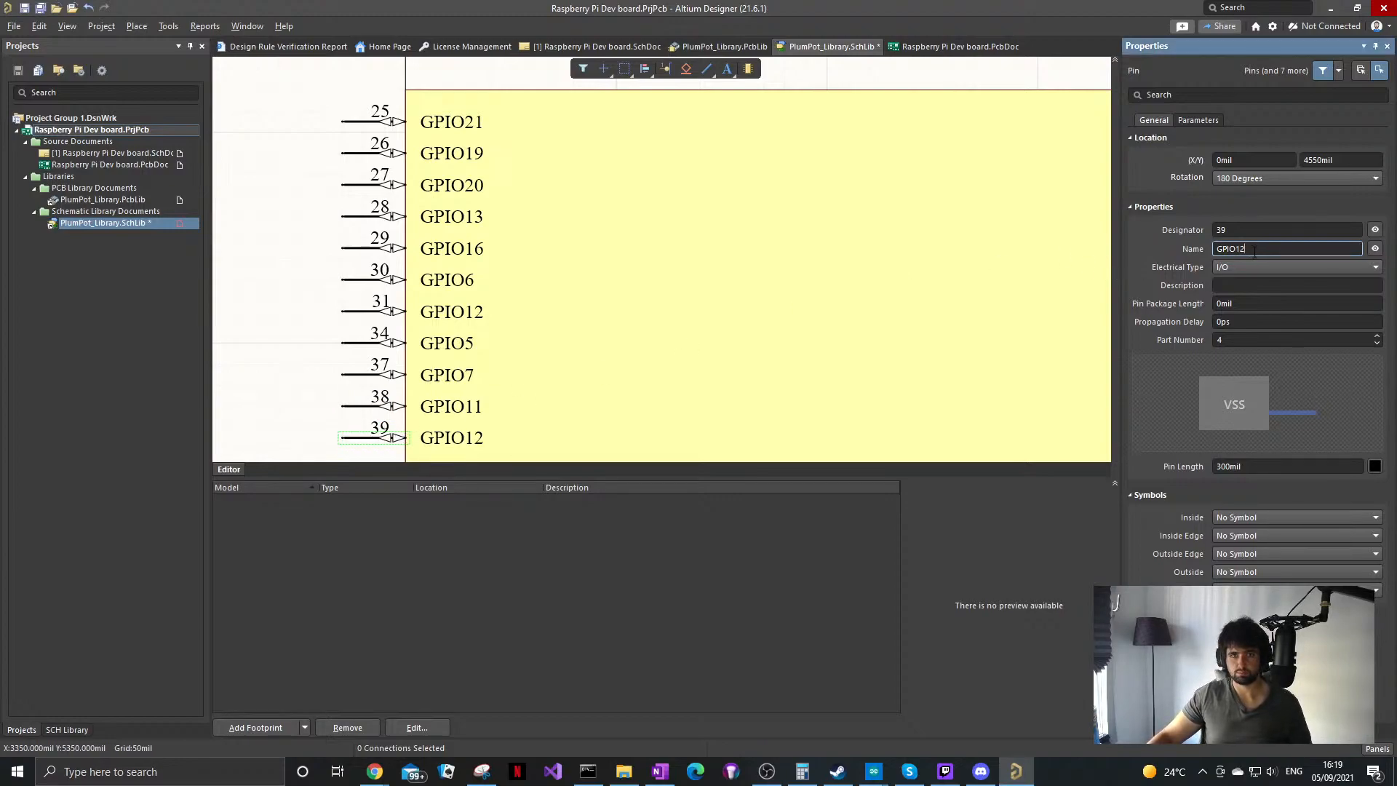
key(BackSpace)
key(BackSpace)
text(8)
key(Return)
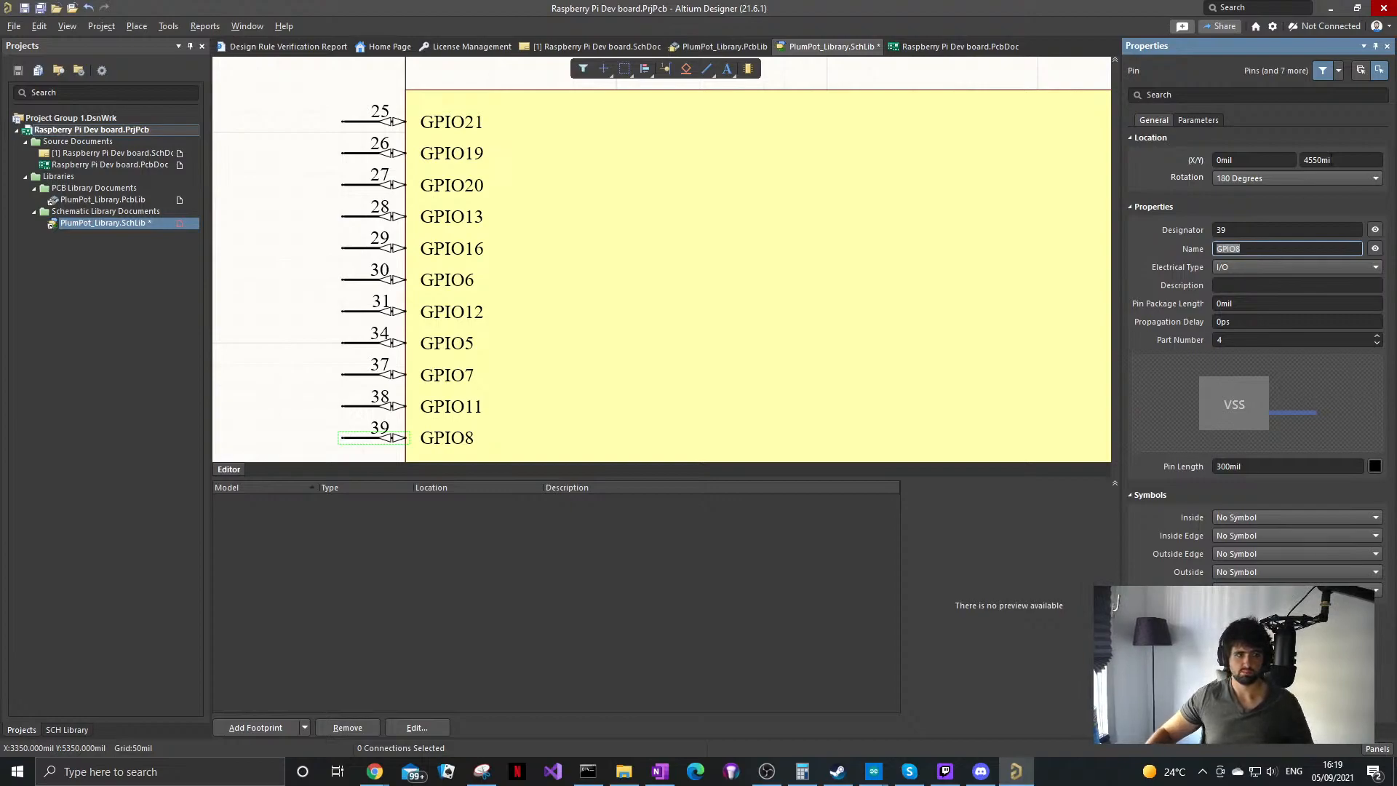
Step: Place pin 40, named GPIO9, on the symbol's edge directly below pin 39
ctrl+scroll(672, 357, down, 2)
key(p)
key(p)
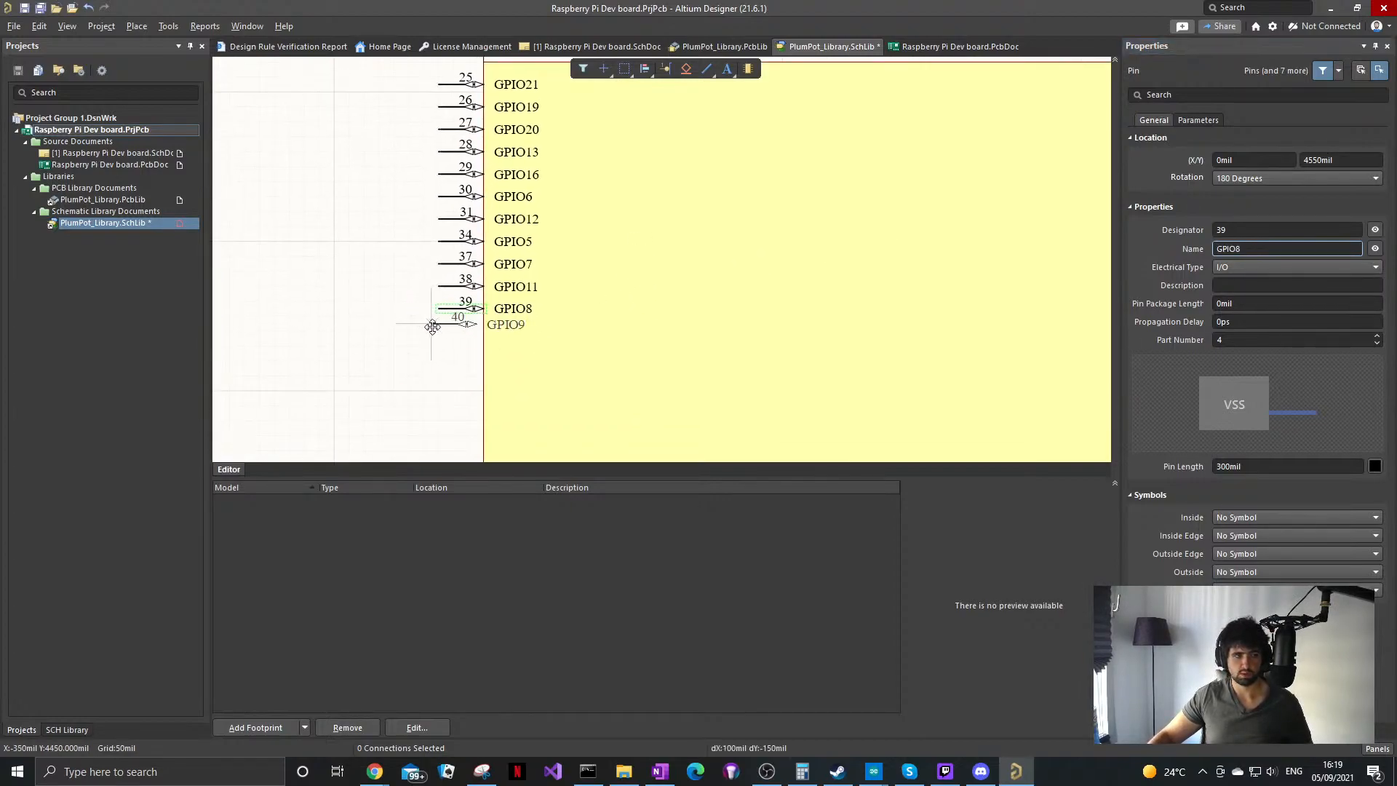
click(438, 330)
key(Escape)
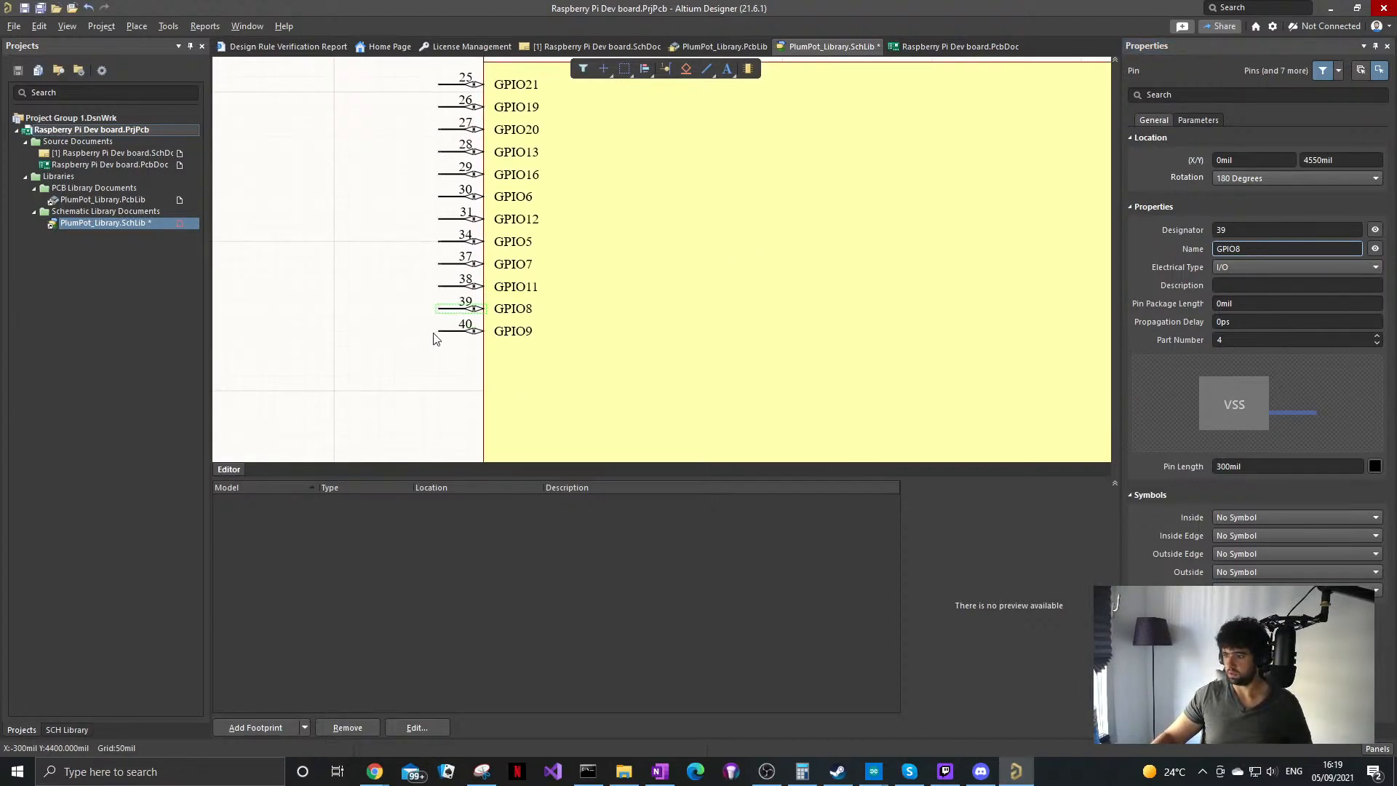
Step: Place pin 41 directly below pin 40 and name it GPIO25
key(p)
key(p)
click(438, 353)
key(Escape)
click(456, 356)
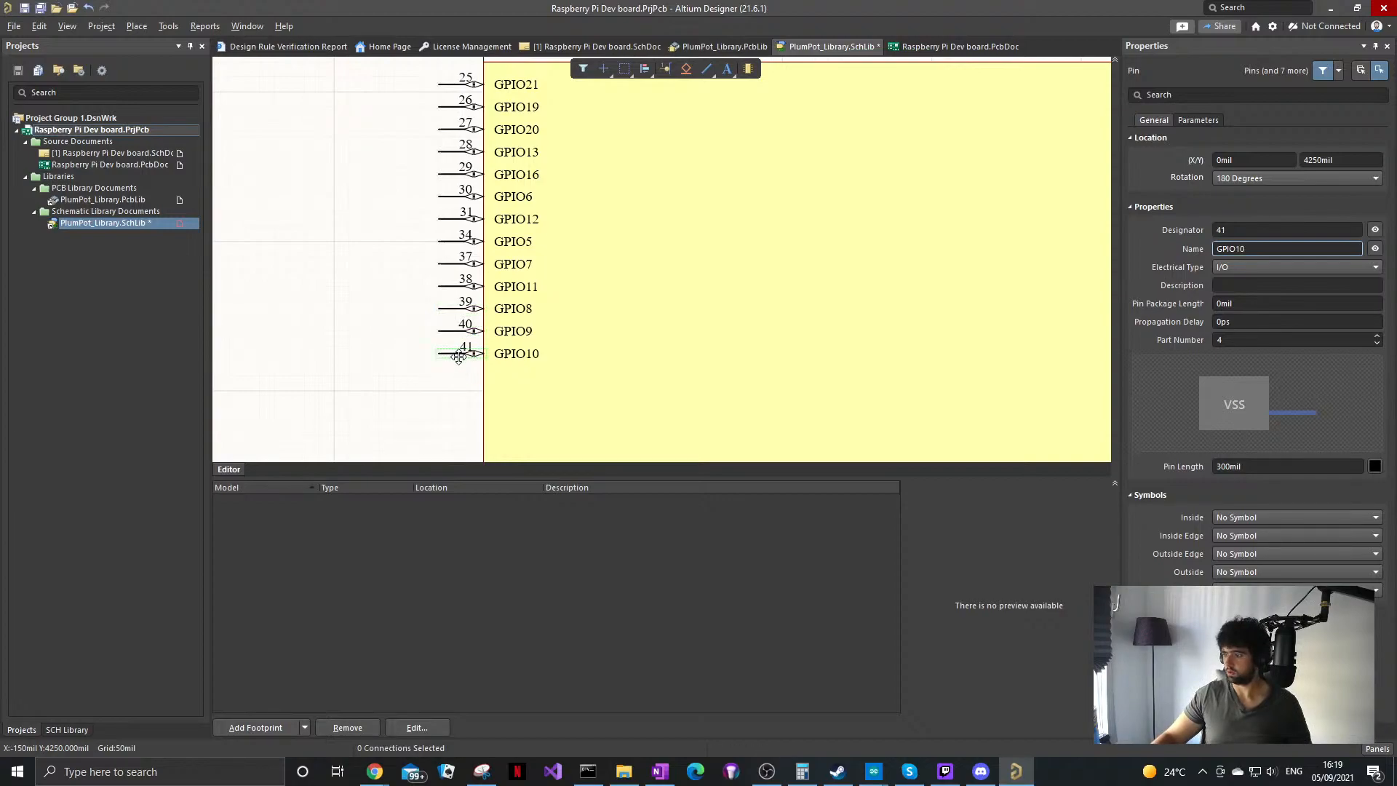
click(1261, 250)
text(25)
key(Return)
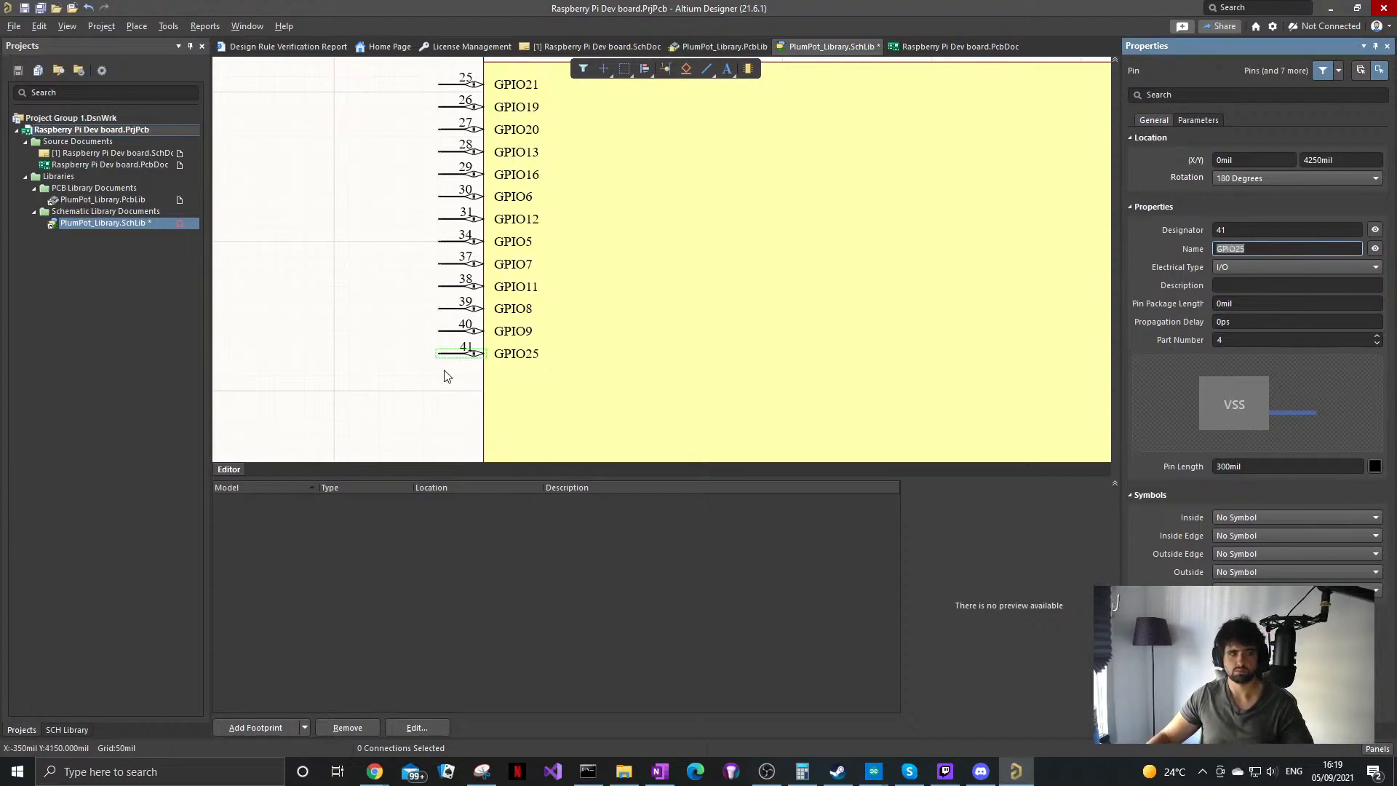
Step: Paste another copy of the pin directly below pin 41 as pin 42, named GPIO26
ctrl+scroll(447, 362, up, 3)
key(ctrl+v)
click(431, 389)
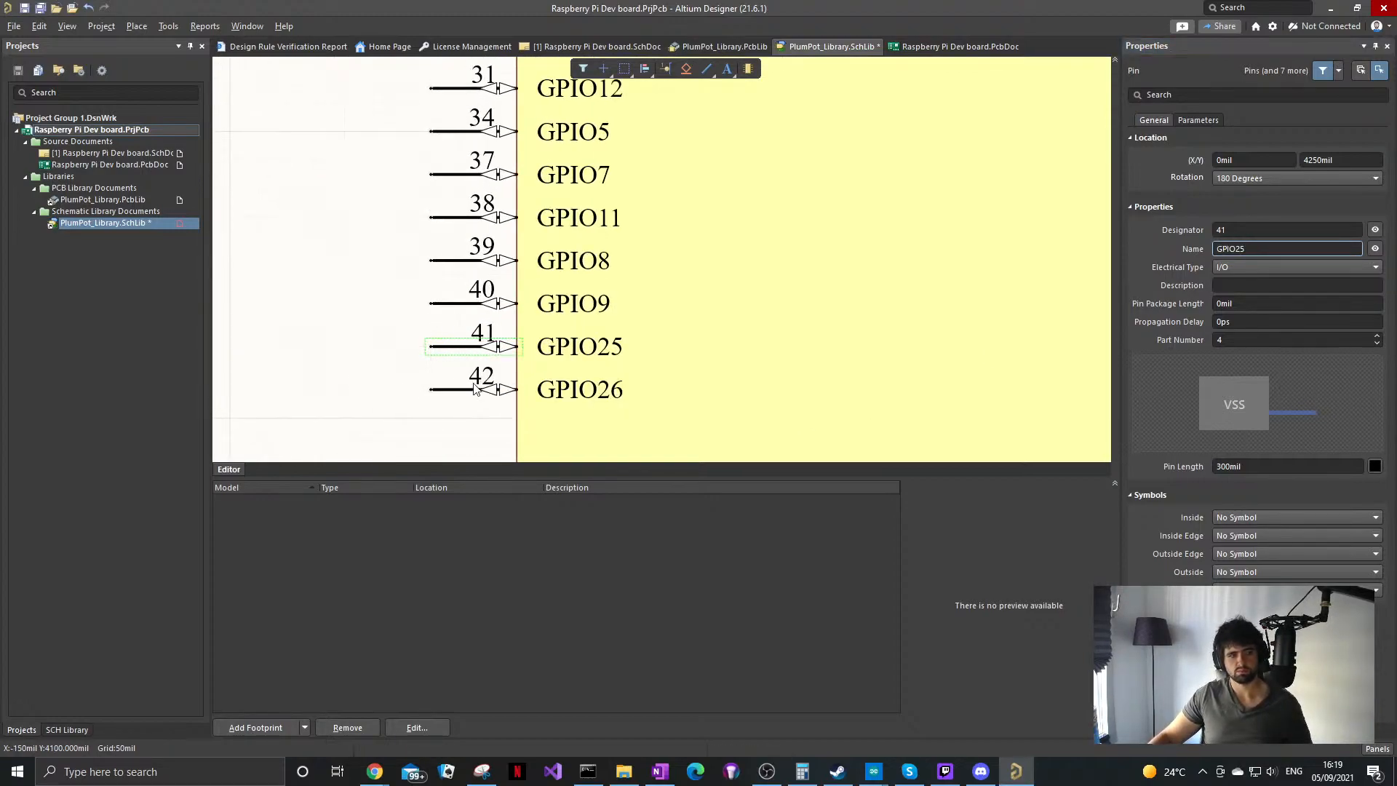
Step: Switch to the Pi4J Compute Module 4 pin numbering page in Chrome and open the high-resolution IO board image
mouse_move(389, 778)
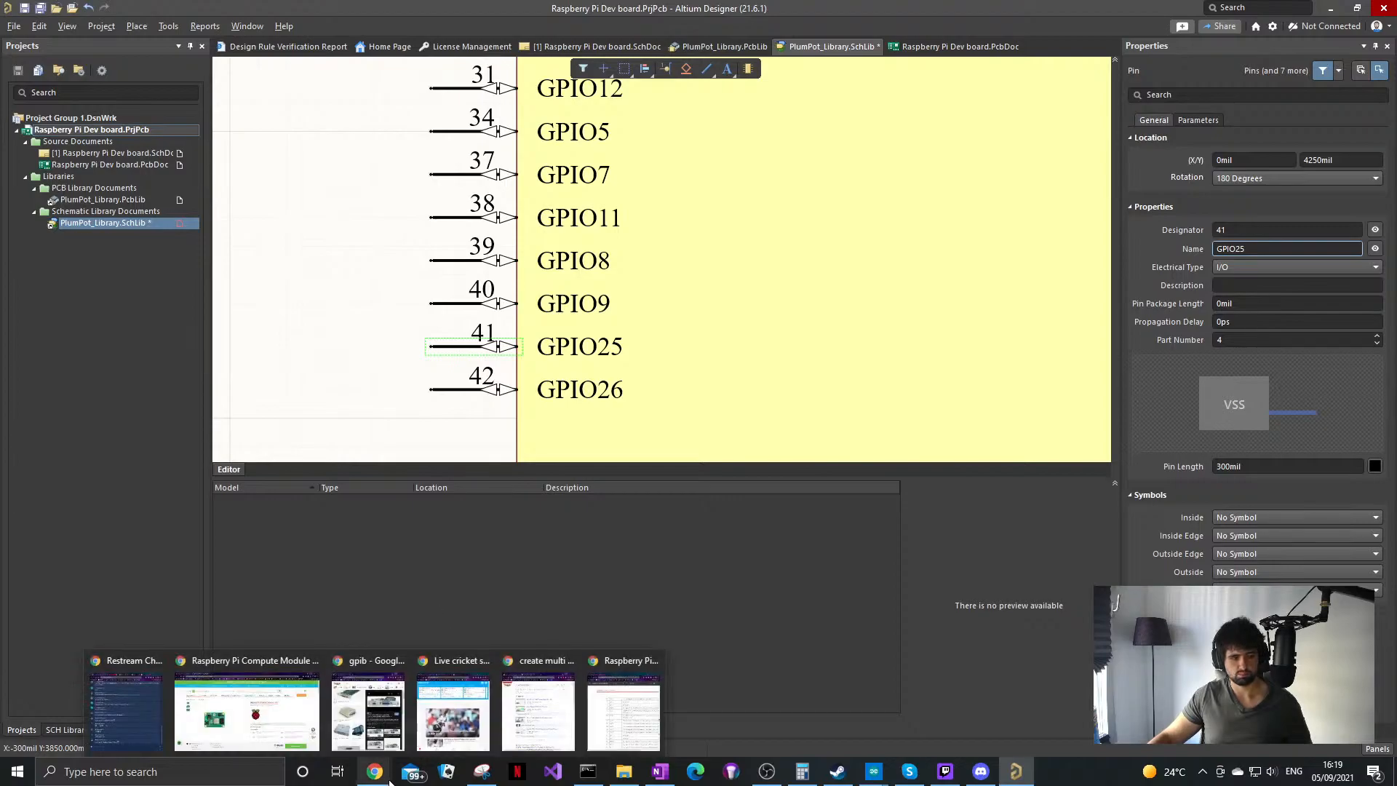
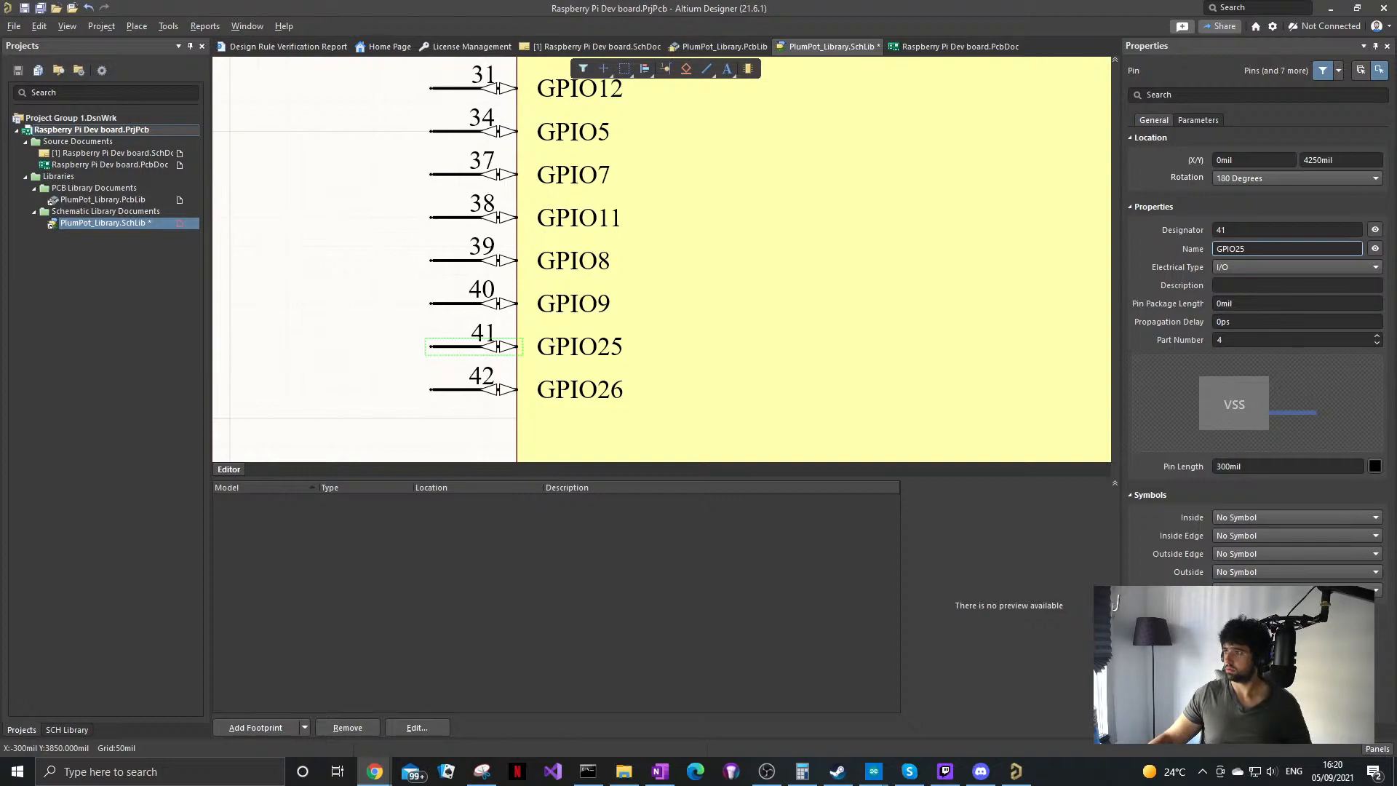
key(alt+Tab)
scroll(621, 421, down, 4)
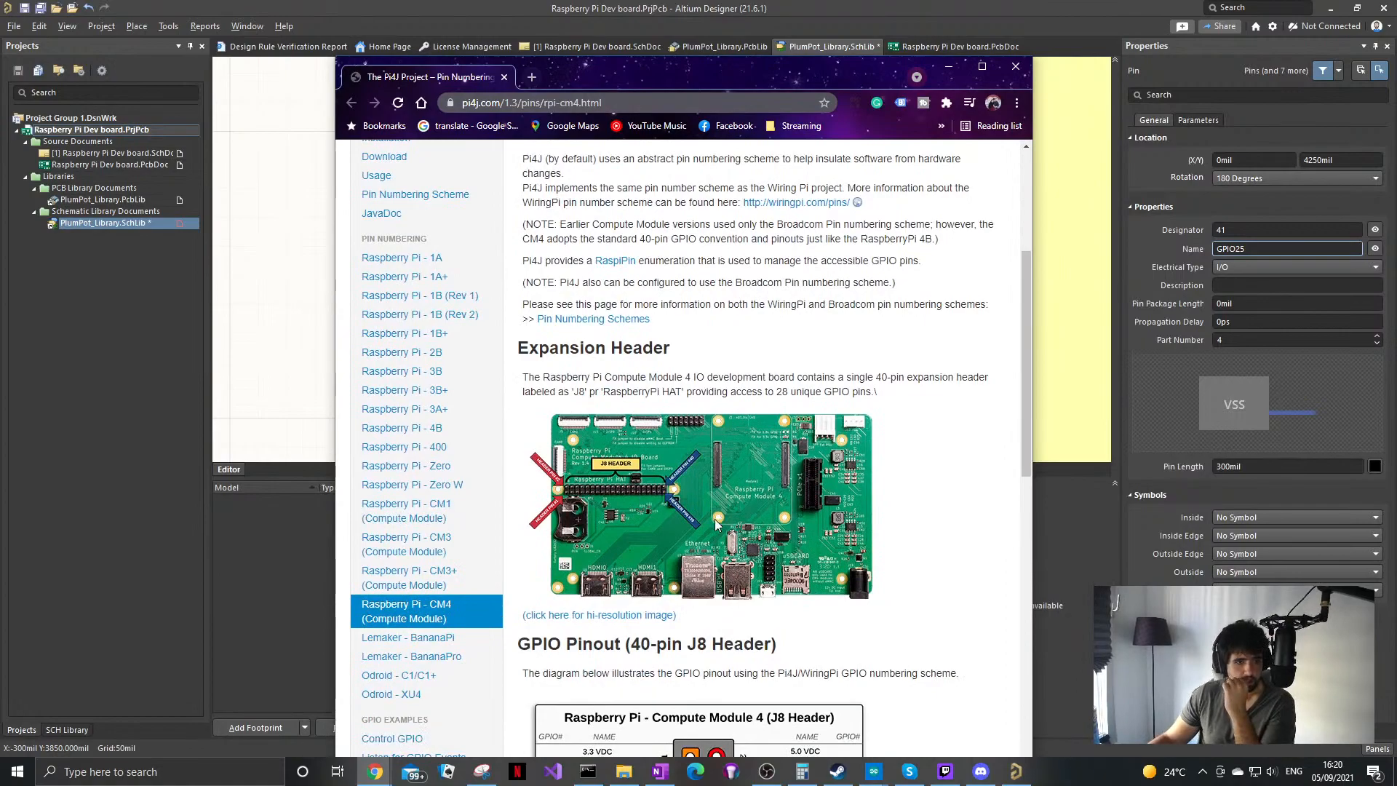
scroll(761, 473, up, 1)
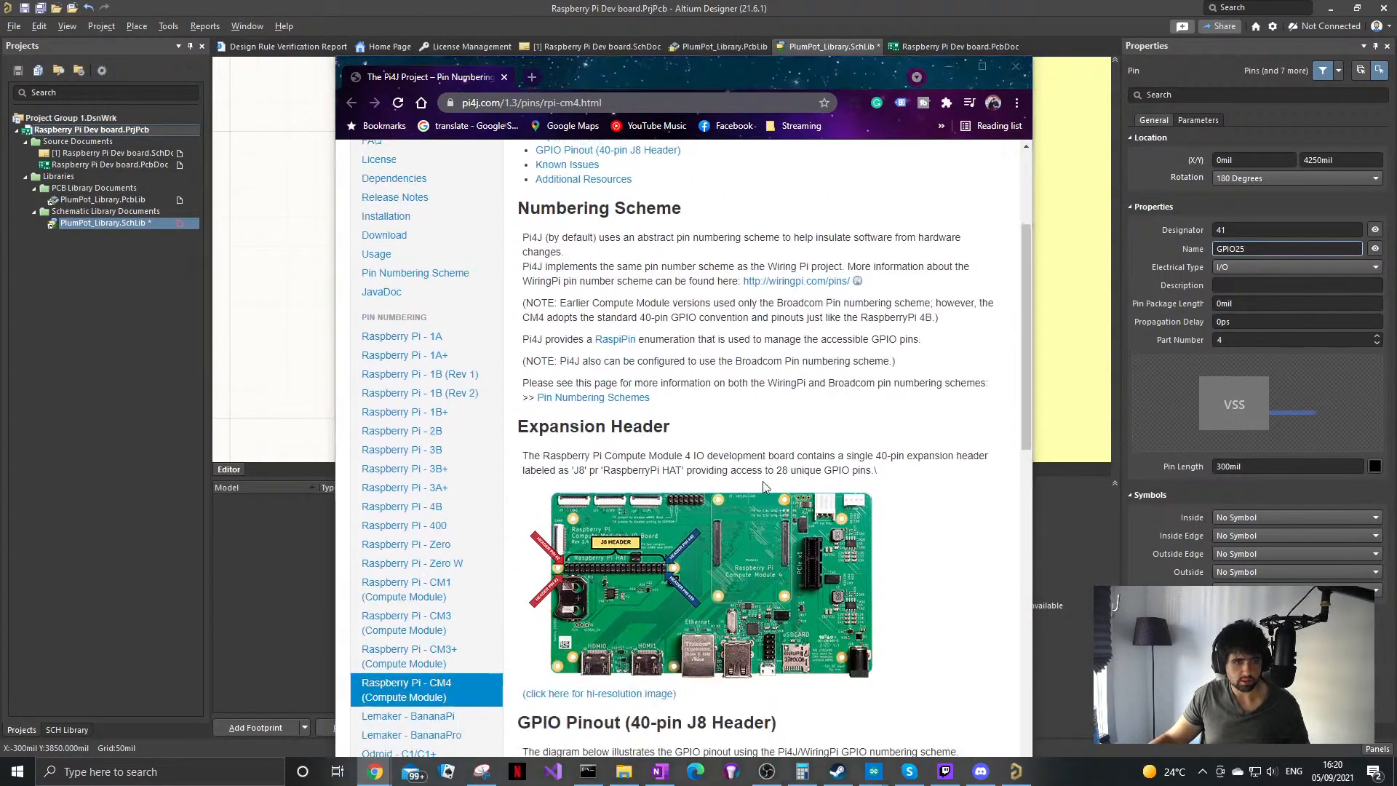
ctrl+scroll(755, 557, up, 5)
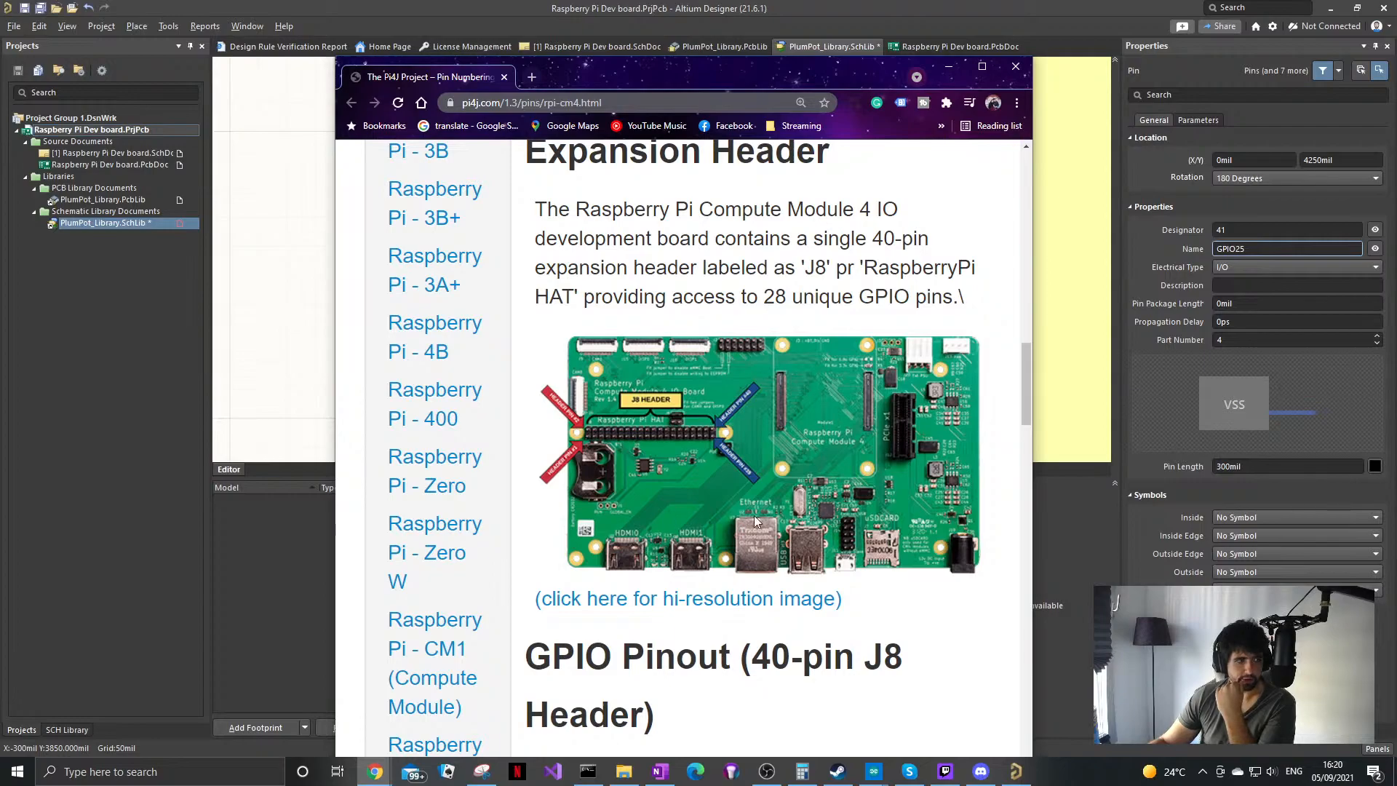
click(705, 600)
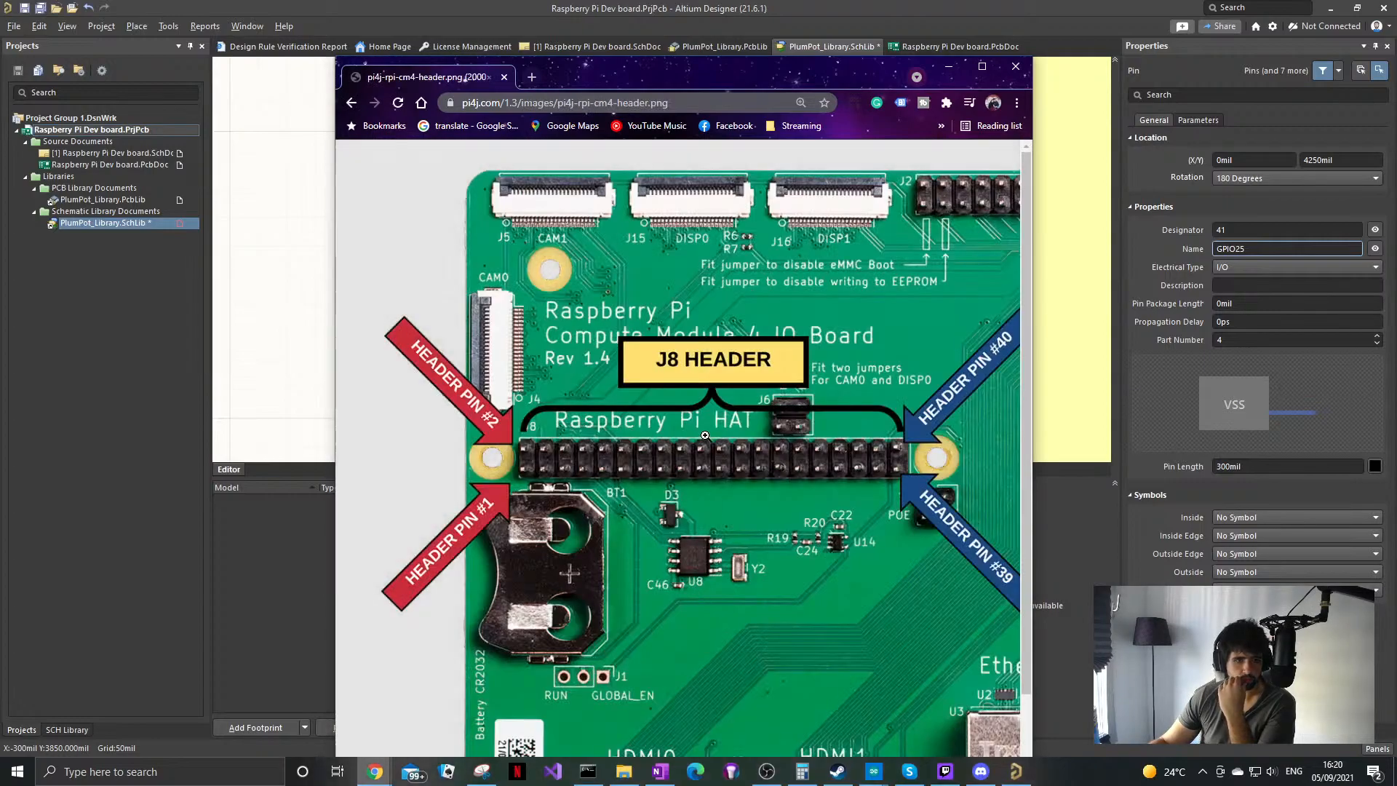
Step: Examine the IO board image from the J8 header across to the Compute Module 4 connectors and the PCIe slot
scroll(699, 534, down, 2)
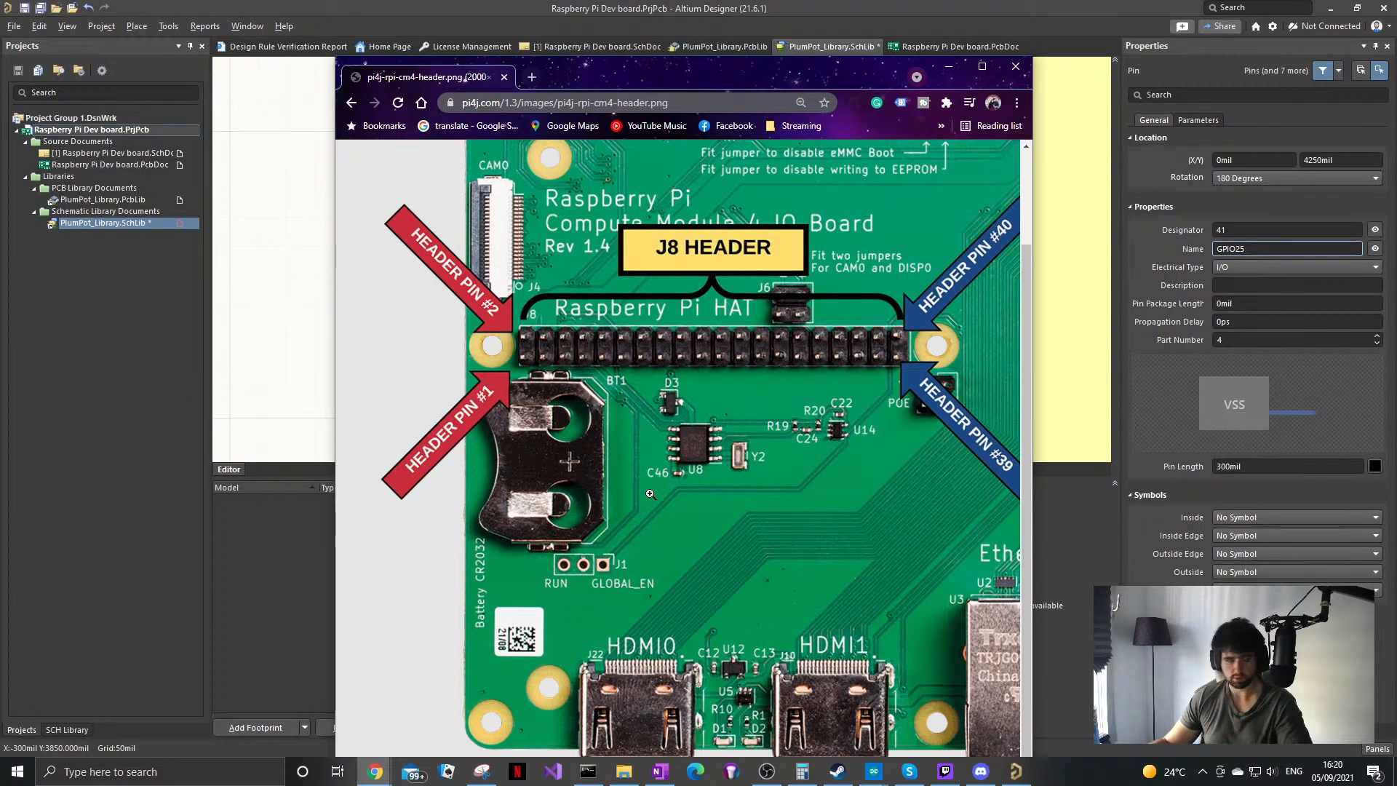
scroll(650, 493, right, 8)
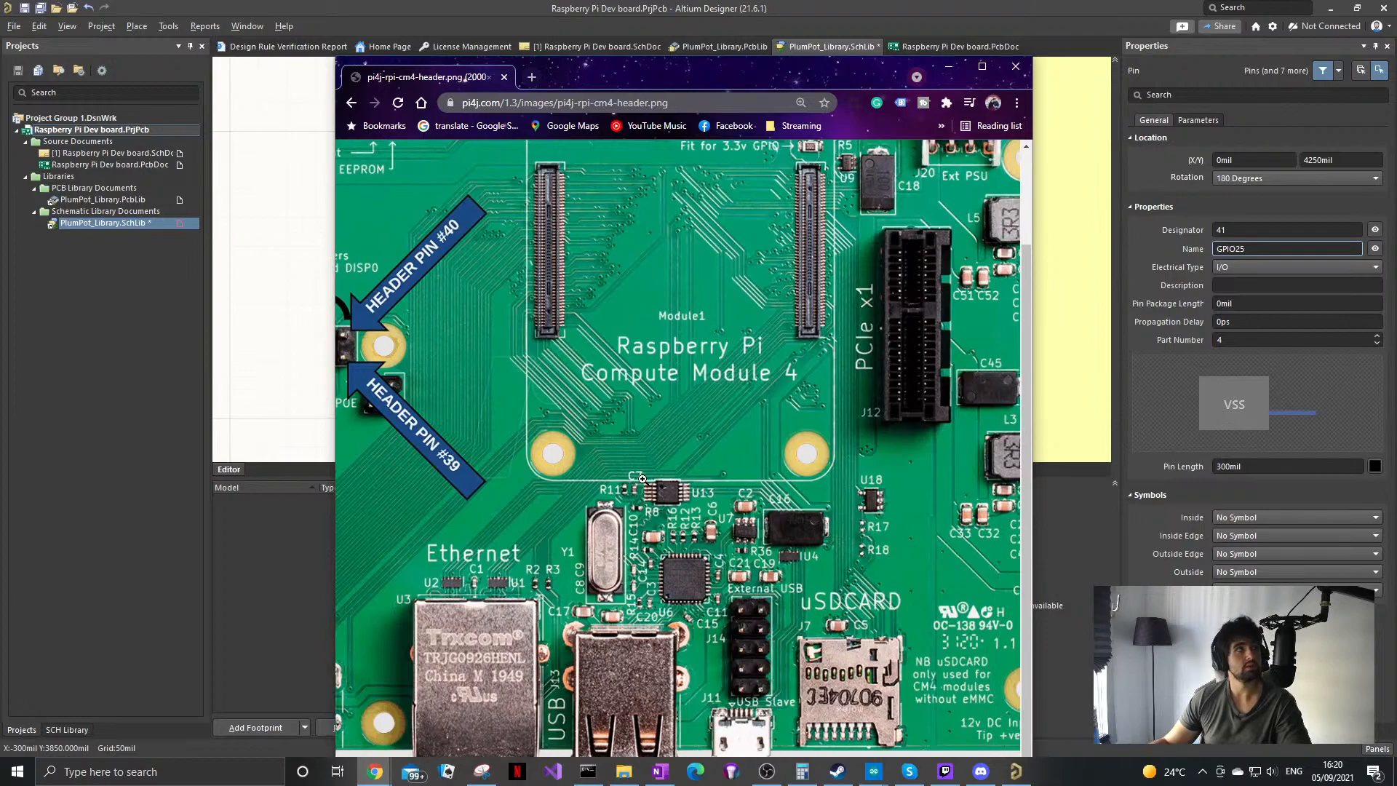
scroll(715, 476, right, 2)
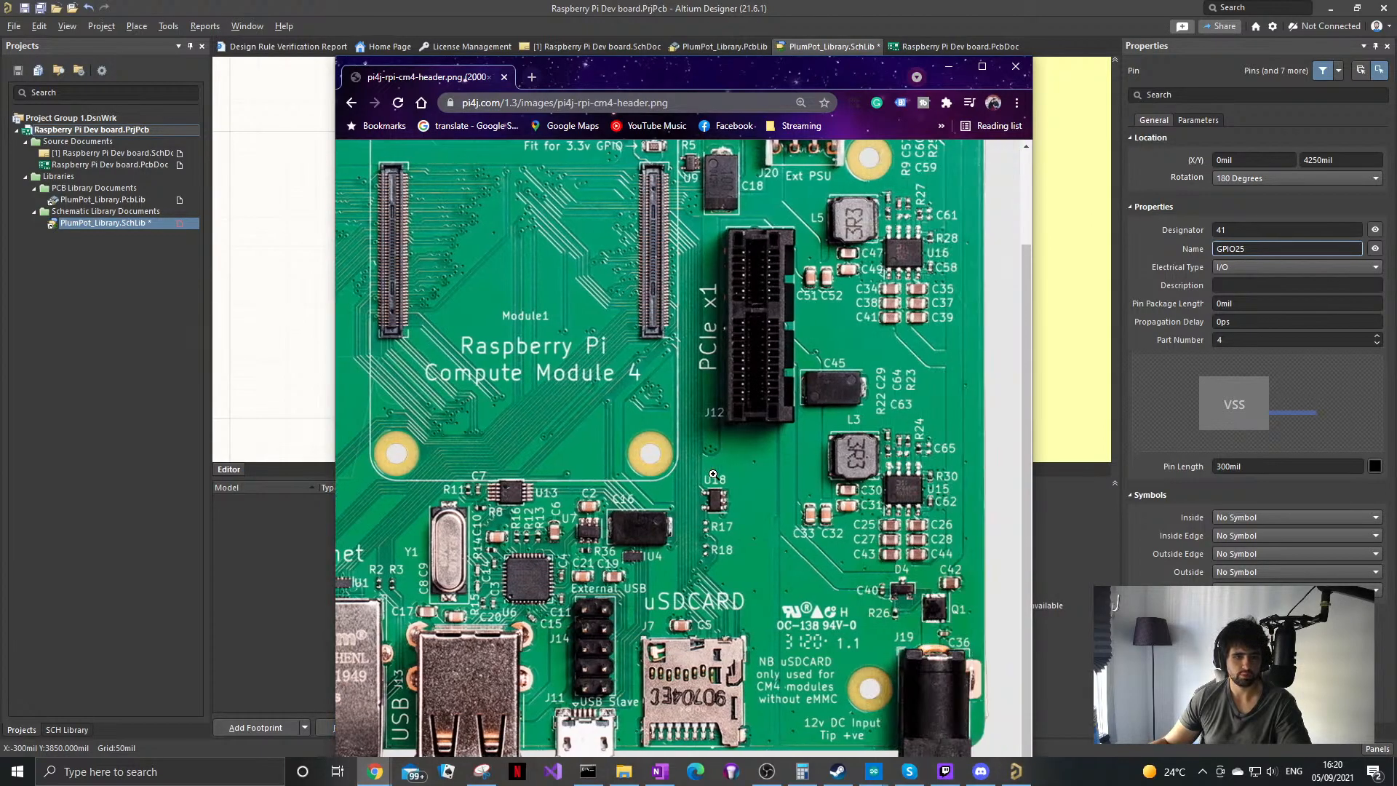
scroll(713, 474, up, 1)
scroll(640, 618, up, 1)
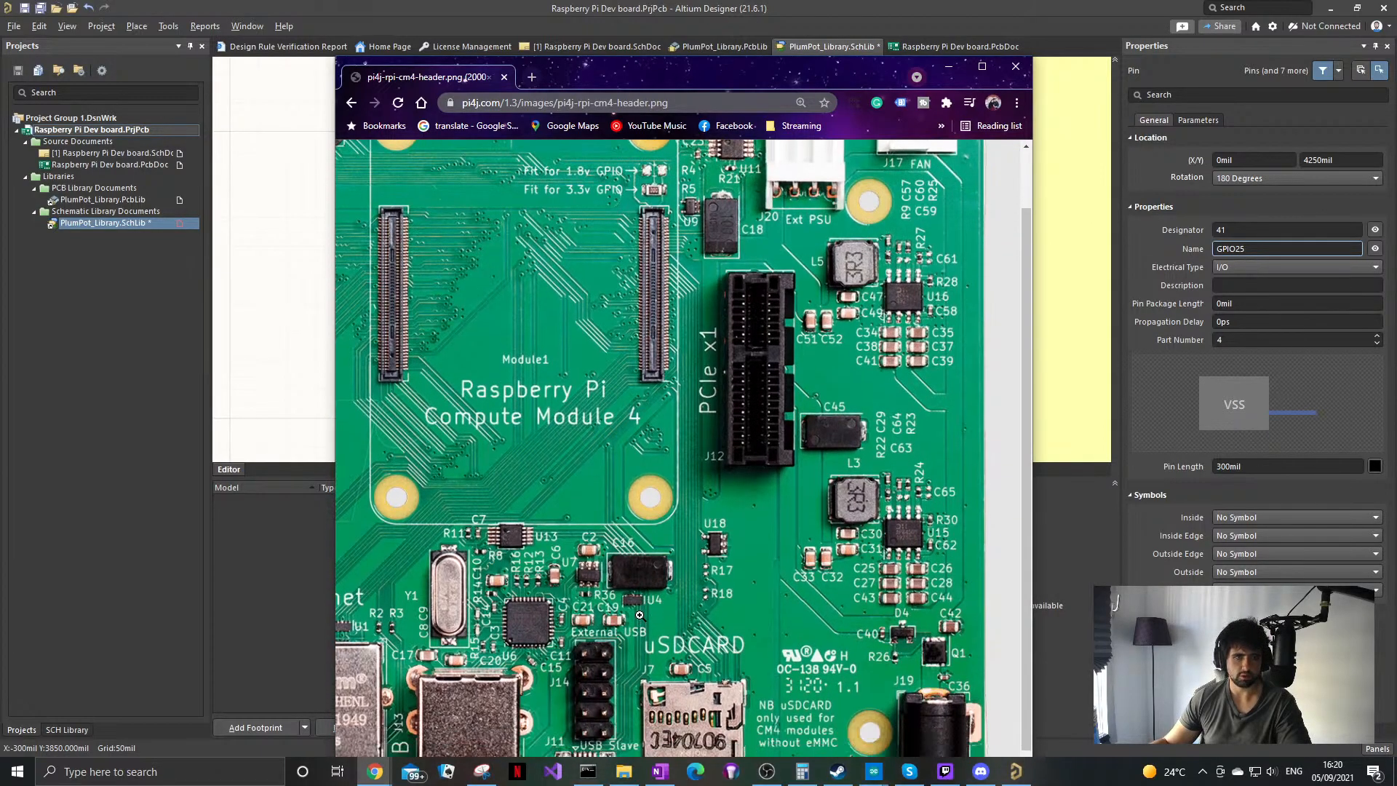
scroll(638, 612, down, 2)
scroll(627, 590, left, 4)
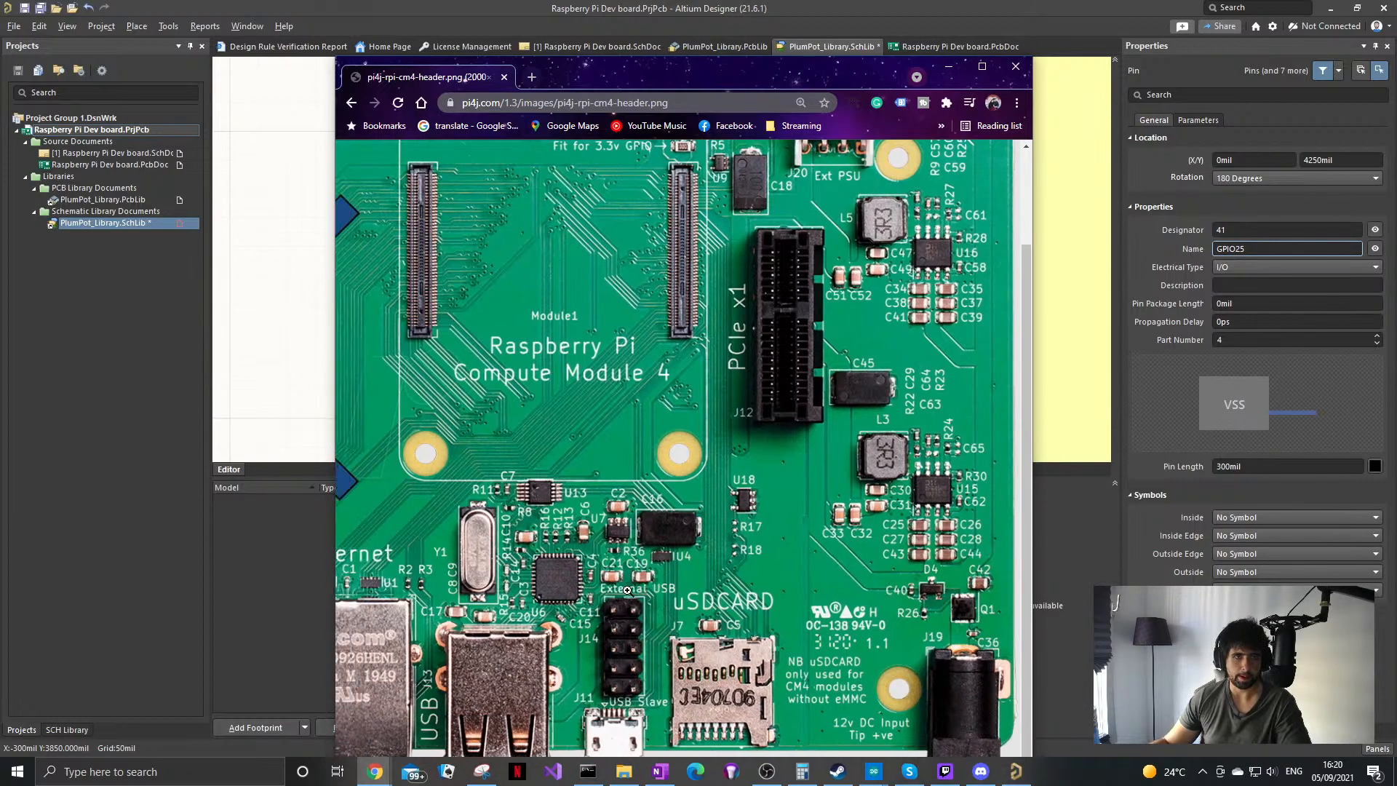
scroll(627, 590, left, 4)
scroll(627, 590, right, 3)
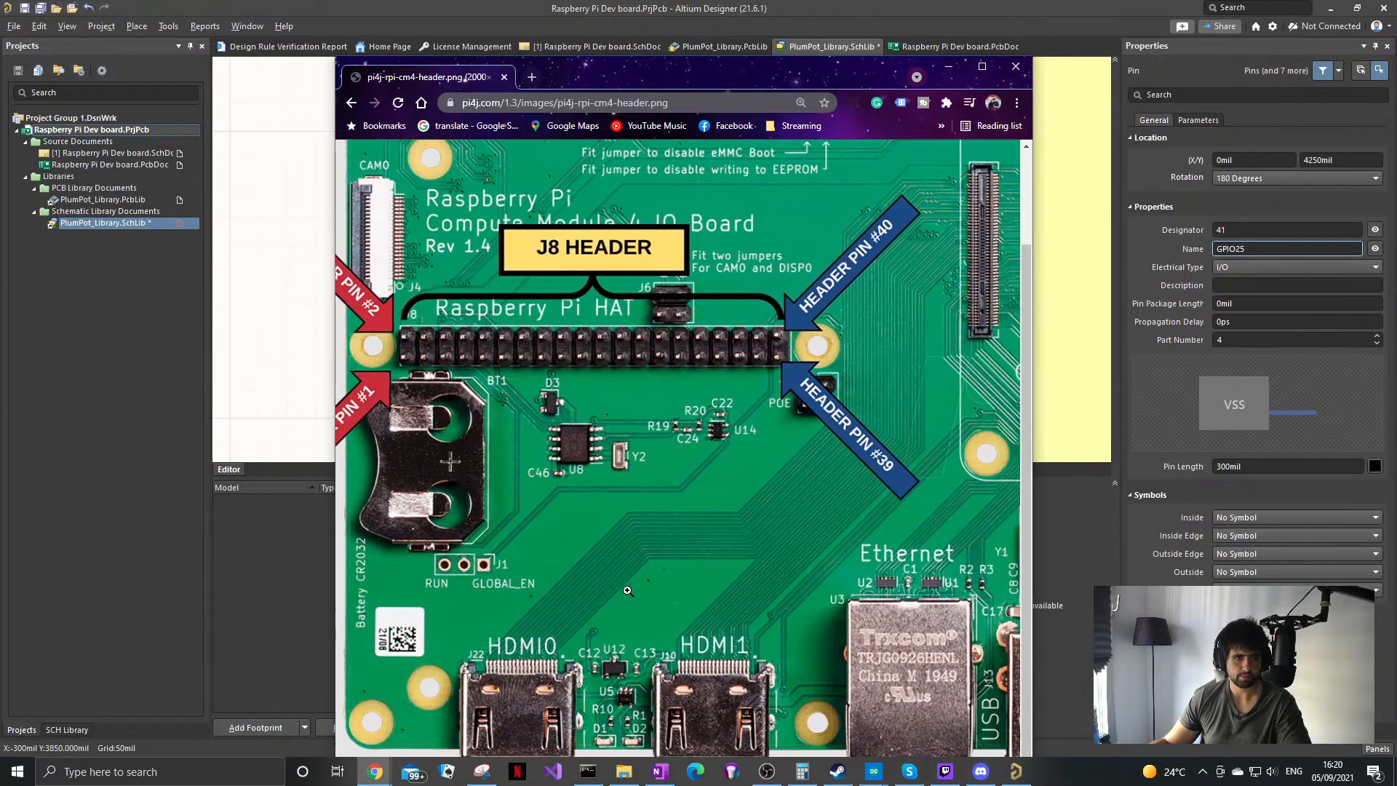
scroll(627, 591, left, 4)
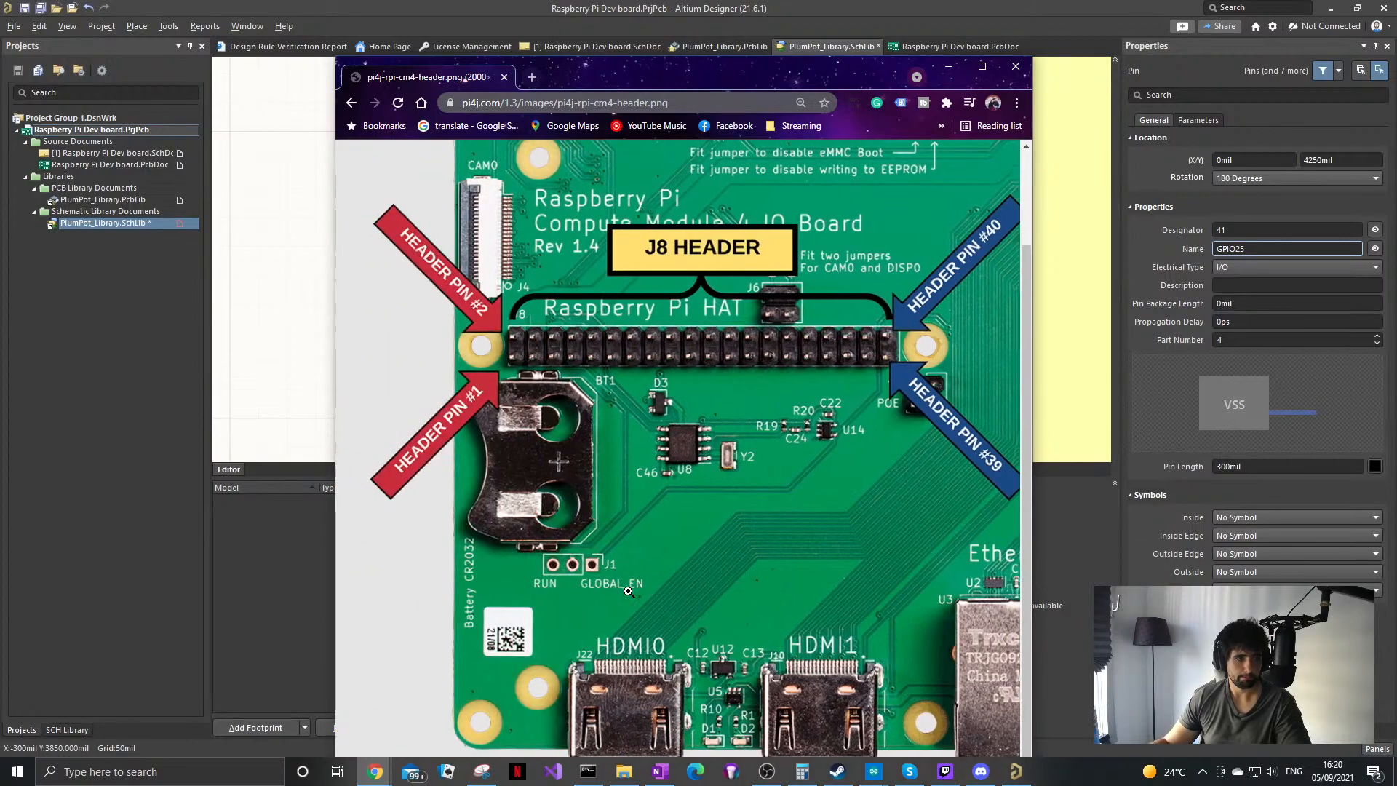
scroll(670, 533, right, 5)
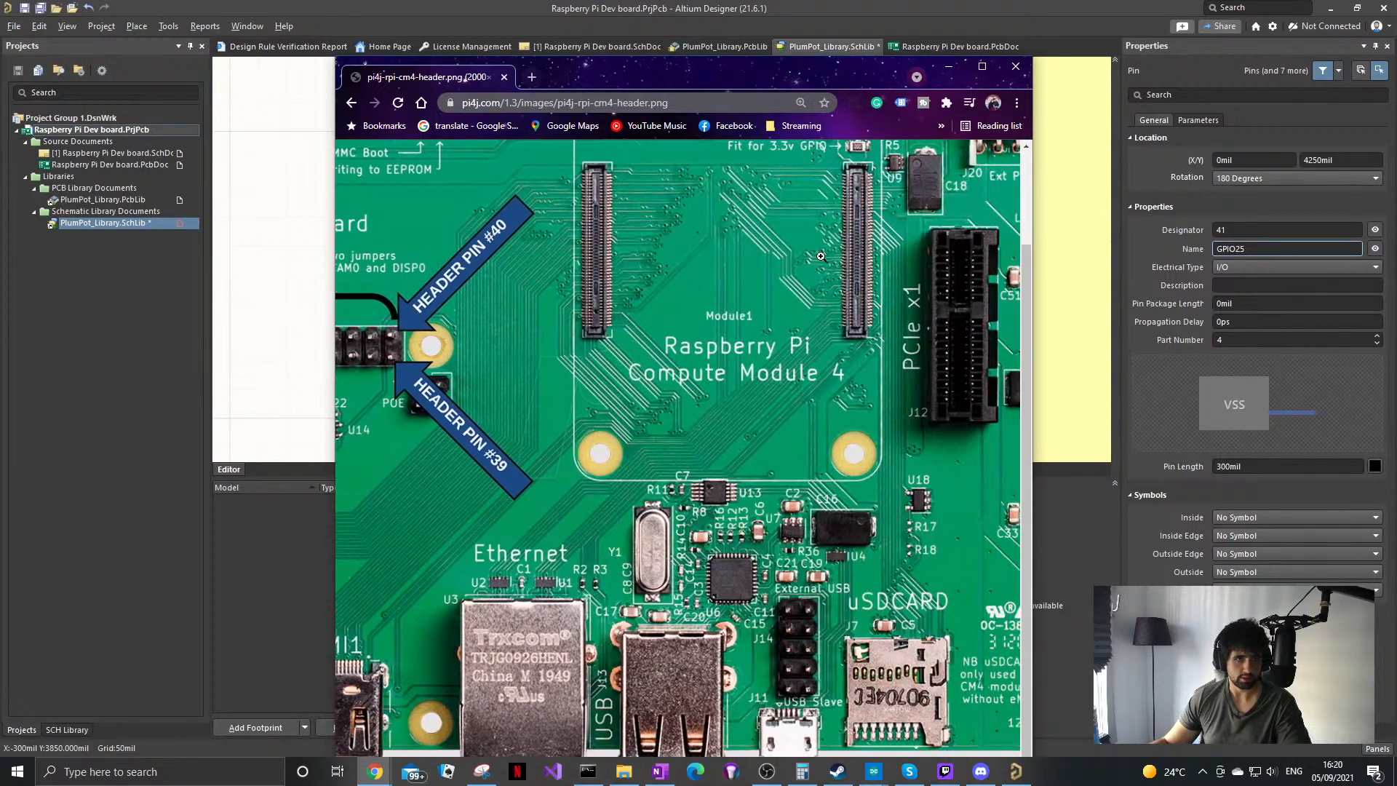
Step: Enlarge the board image and examine the trace routing around both Compute Module 4 connectors and the neighbouring components
click(863, 211)
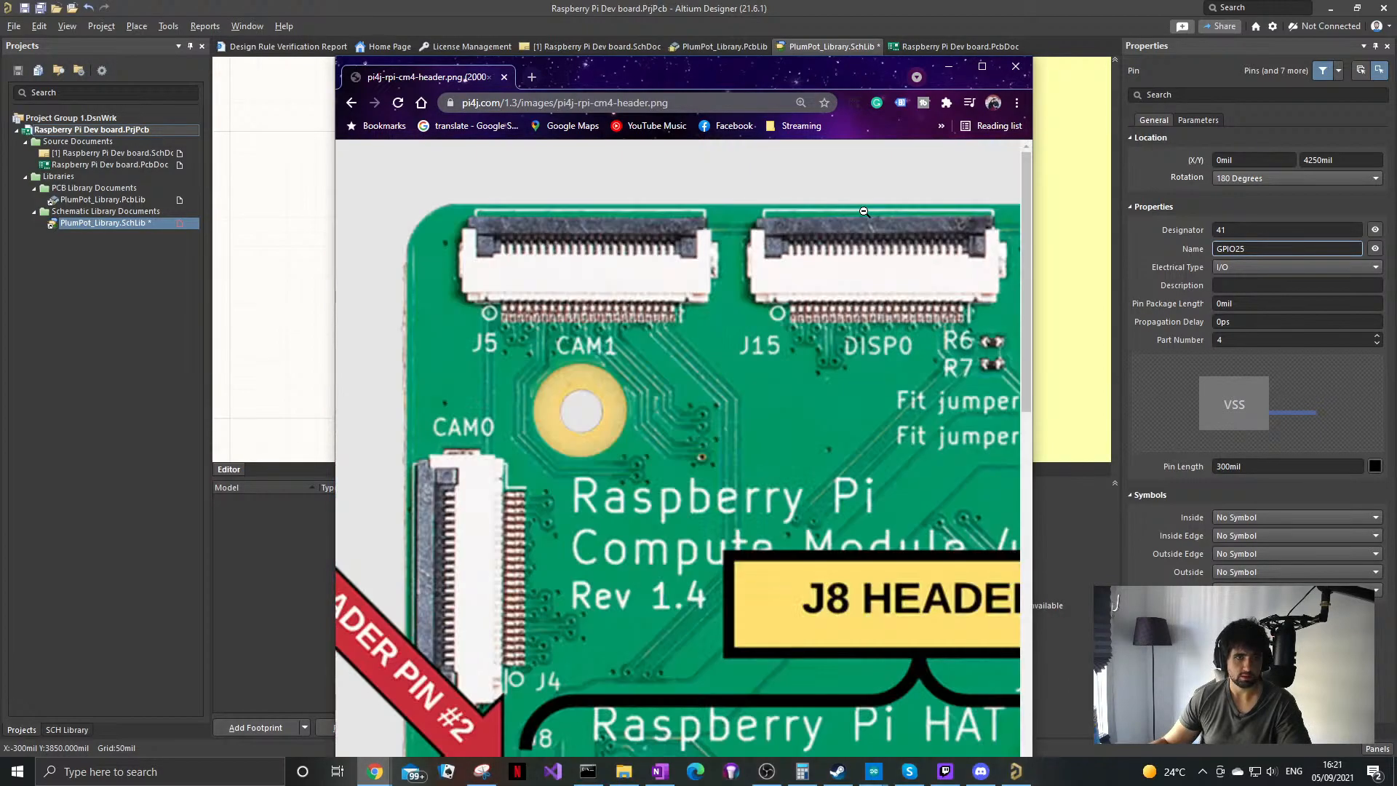
scroll(819, 336, right, 5)
scroll(819, 335, right, 10)
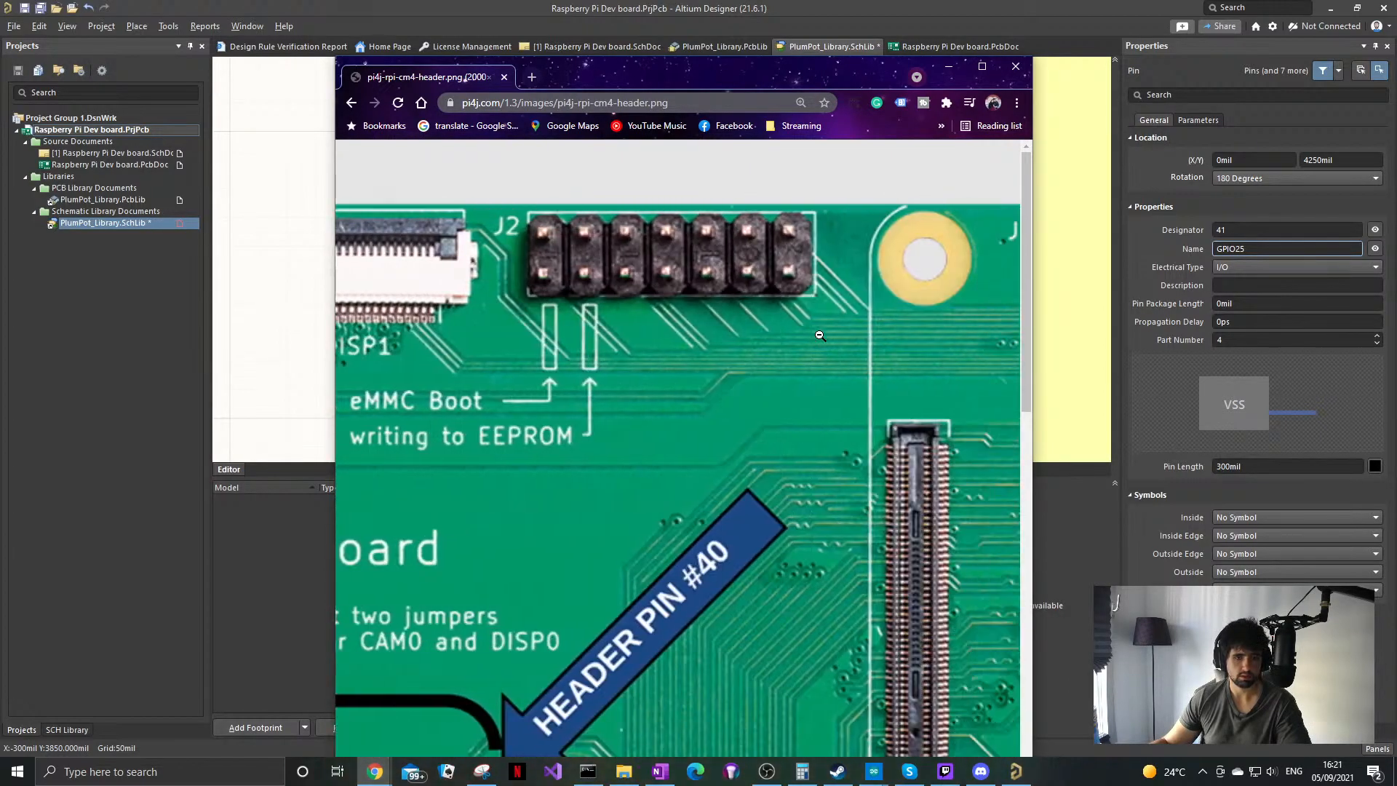
scroll(622, 447, down, 4)
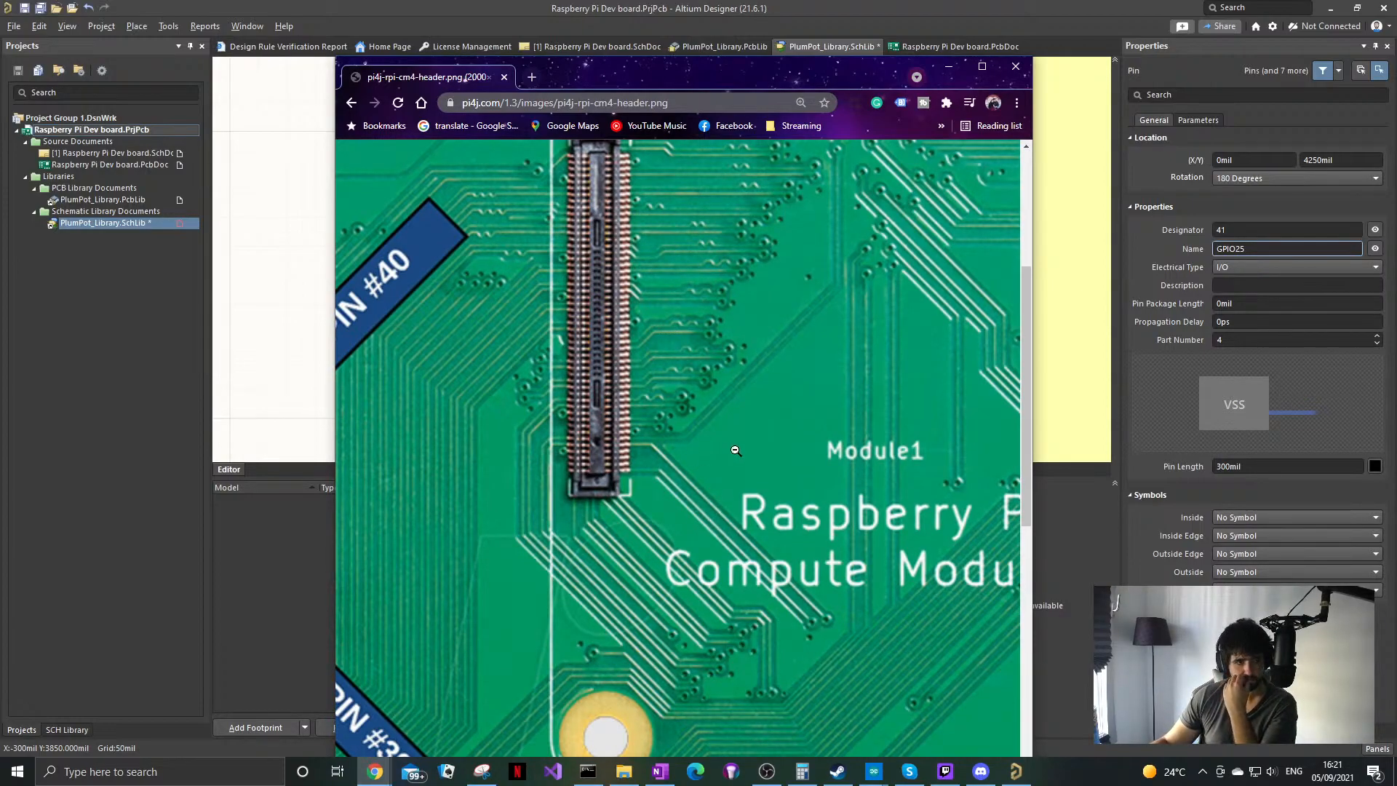
scroll(727, 331, down, 2)
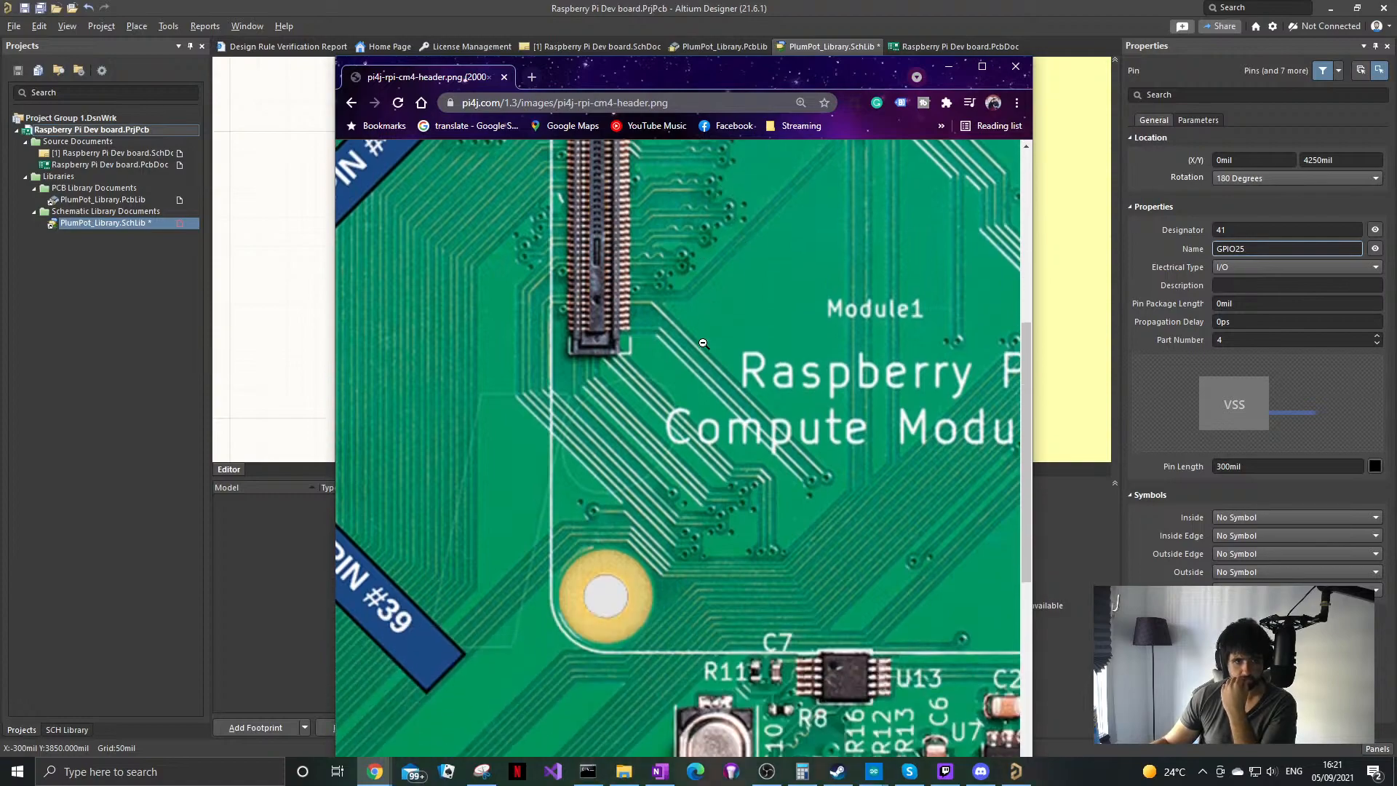
scroll(699, 341, up, 3)
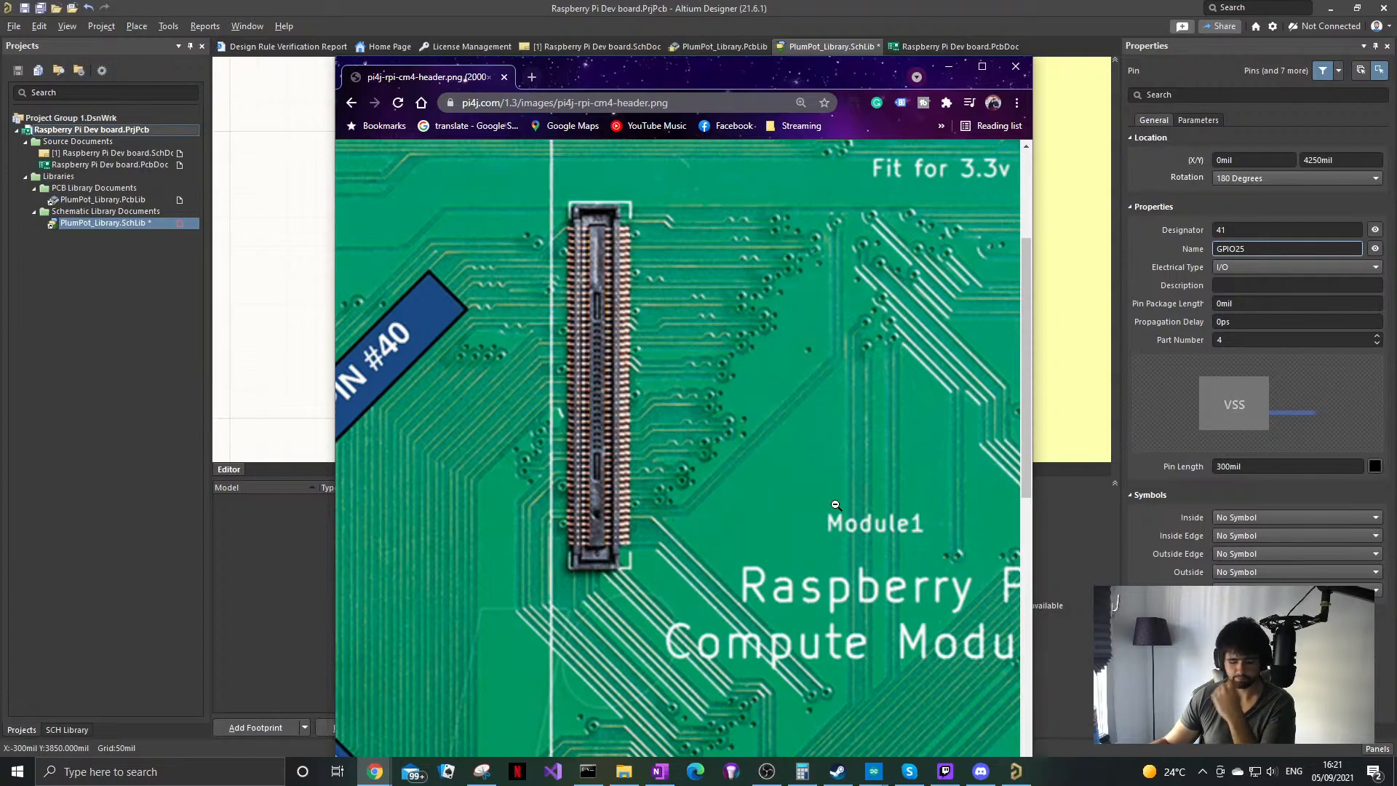
scroll(816, 479, right, 1)
scroll(815, 479, right, 6)
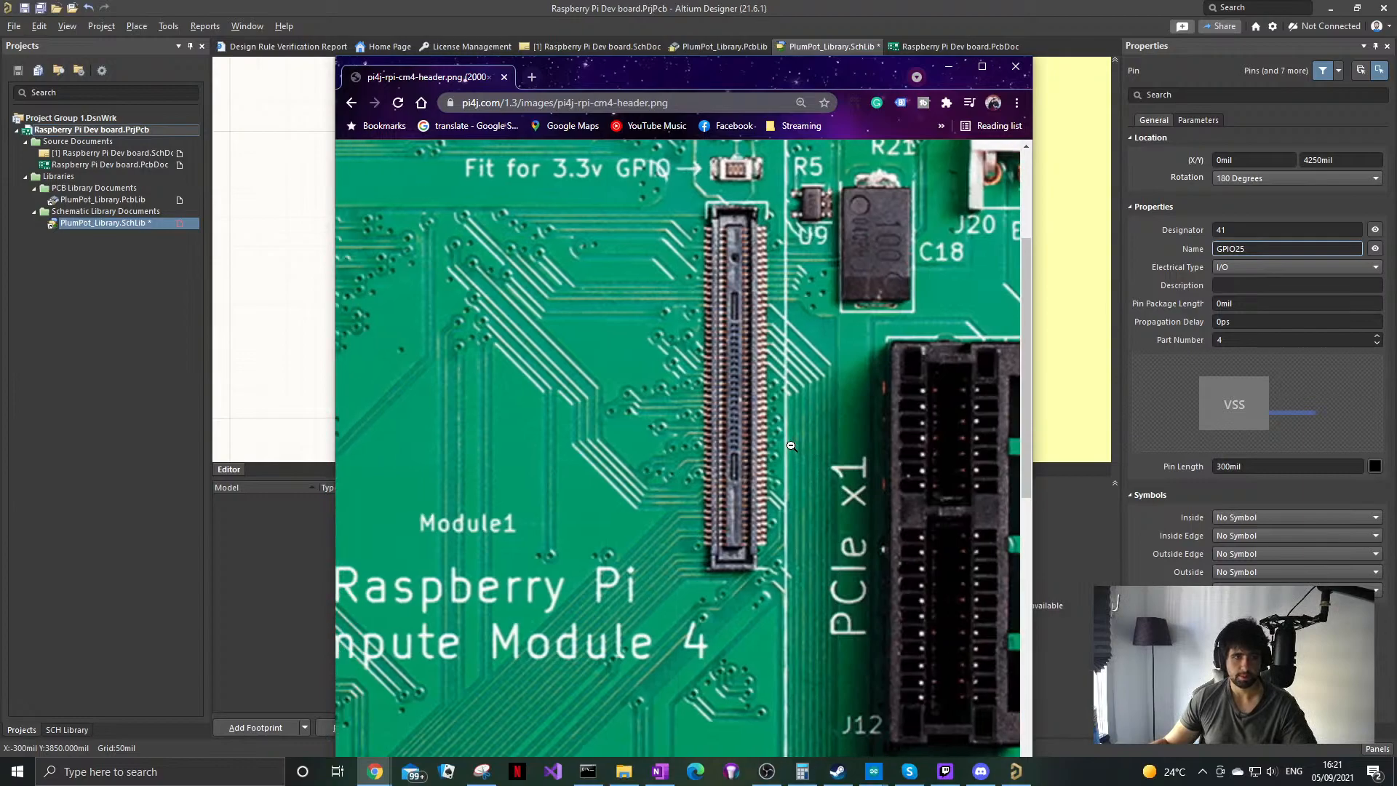
scroll(783, 425, left, 7)
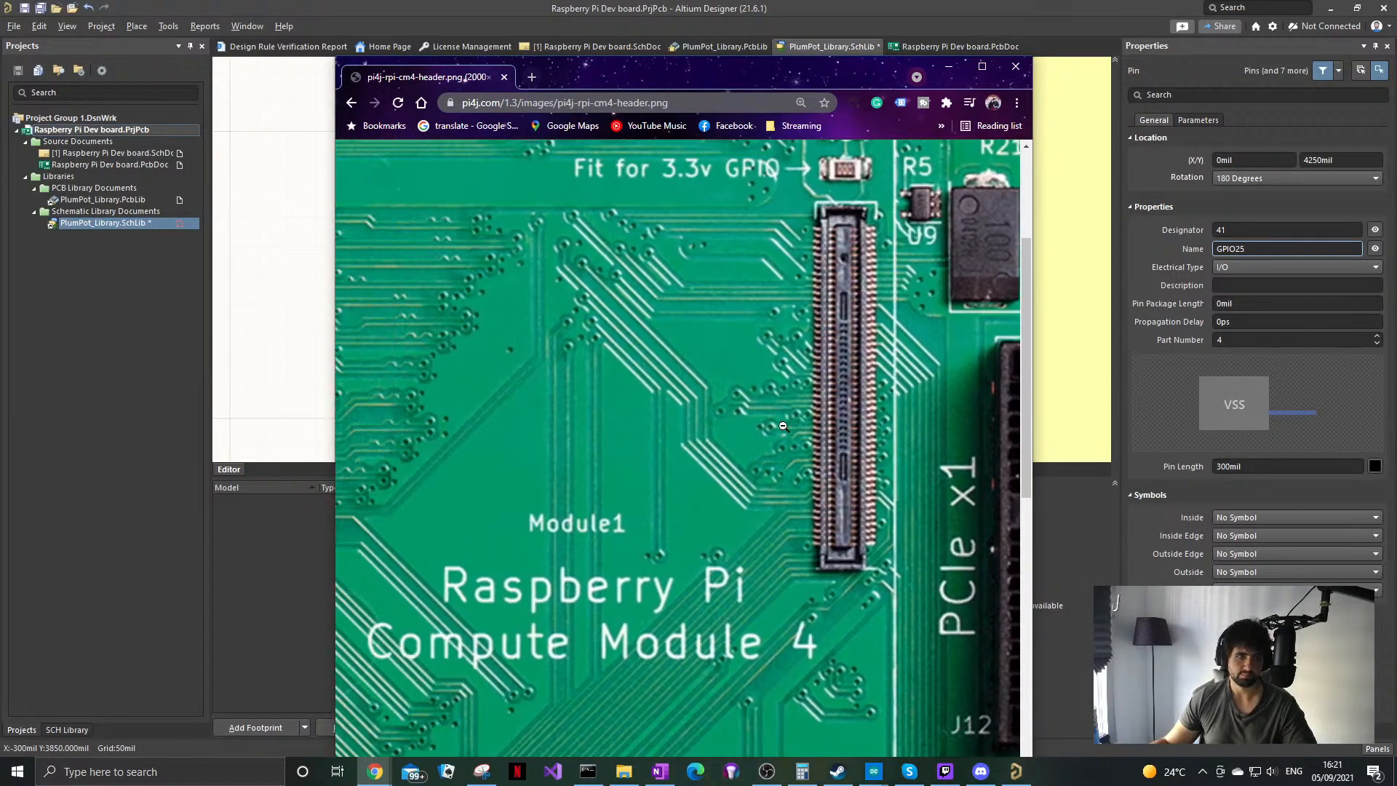
scroll(567, 373, right, 6)
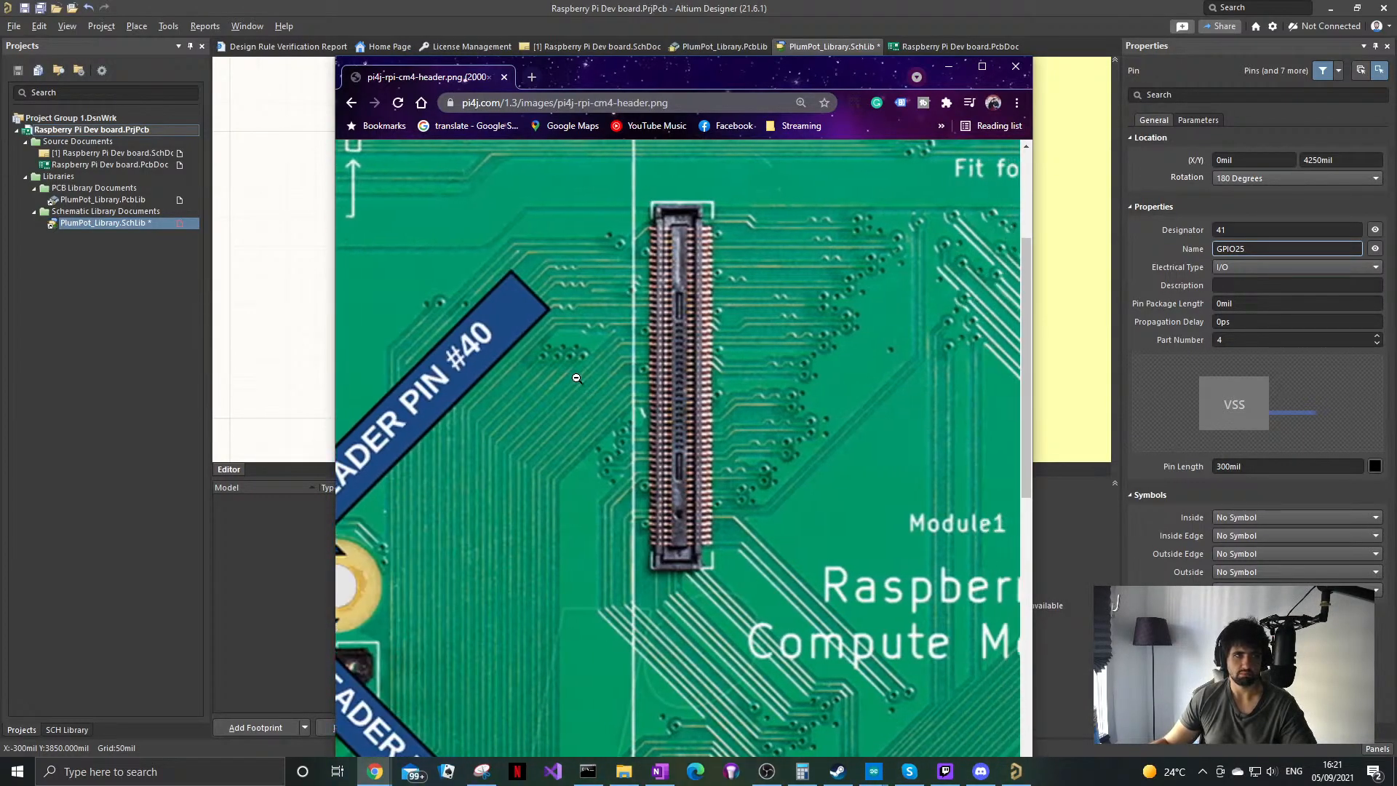
scroll(568, 372, right, 6)
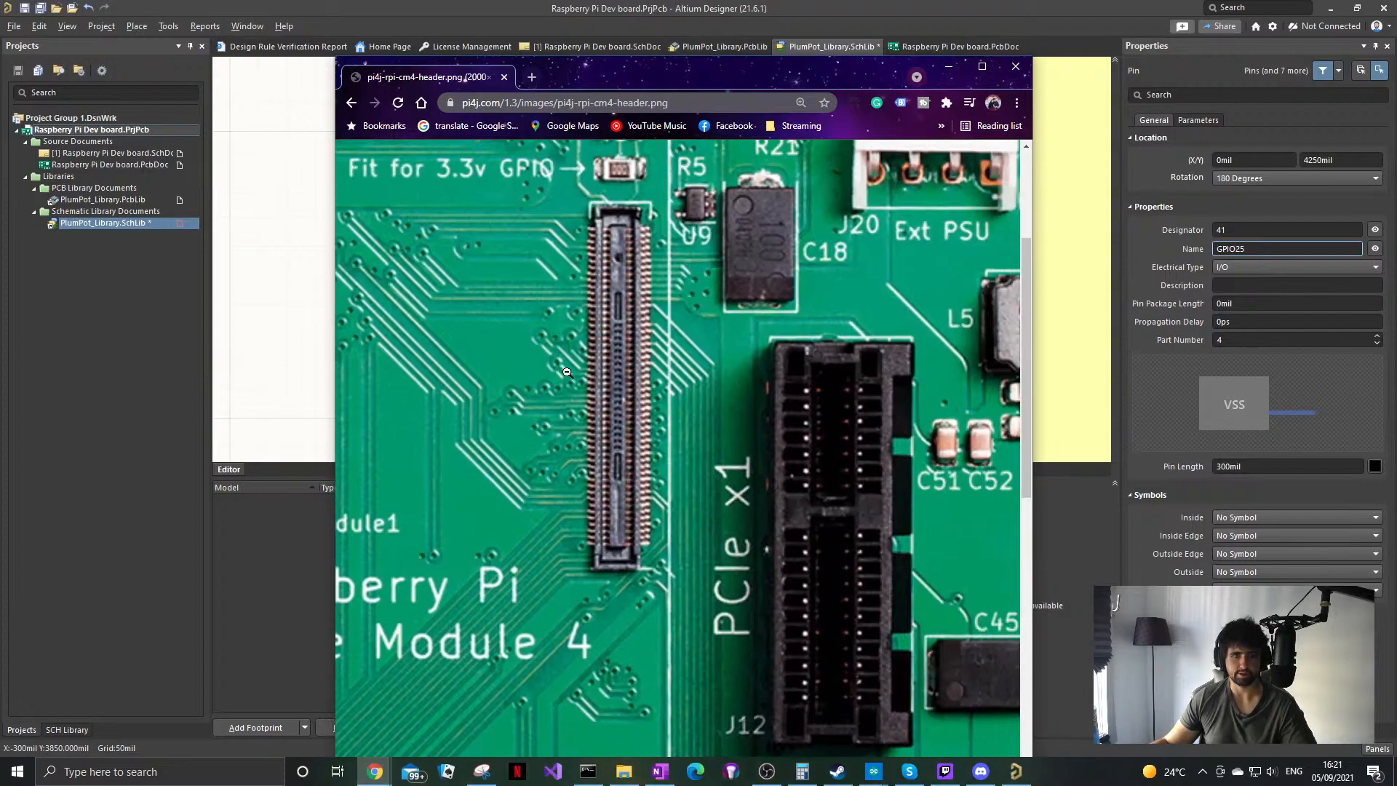
scroll(559, 356, up, 2)
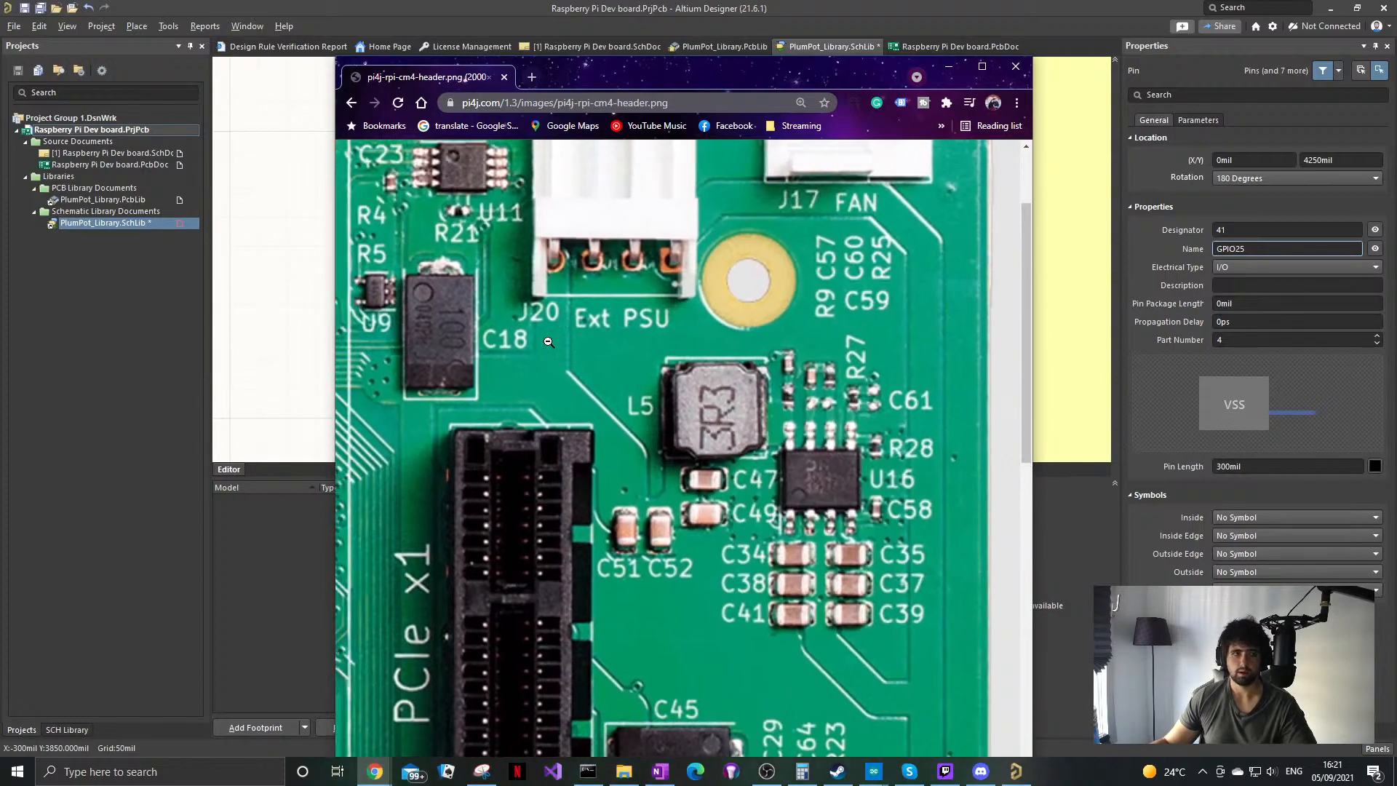
scroll(548, 335, left, 8)
scroll(549, 336, down, 2)
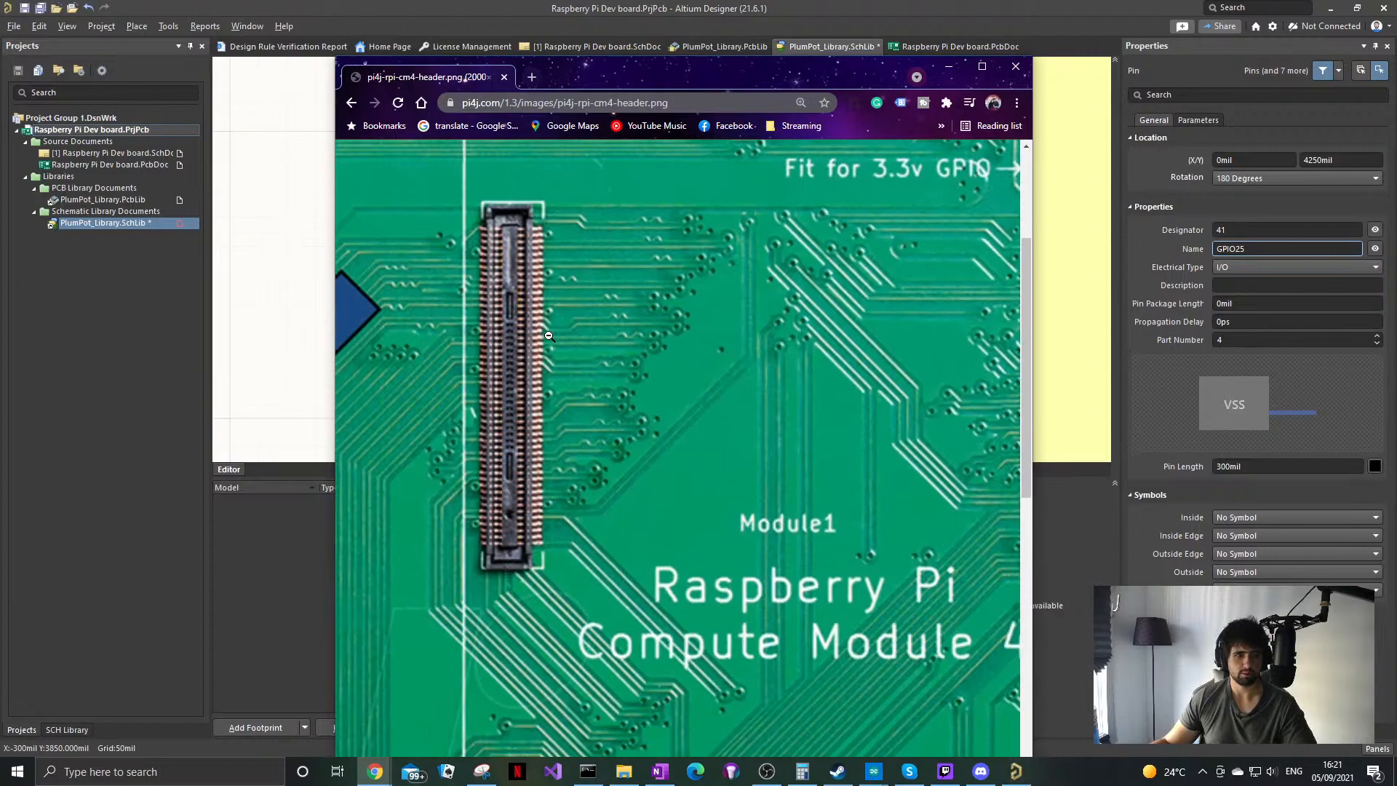
scroll(548, 336, down, 10)
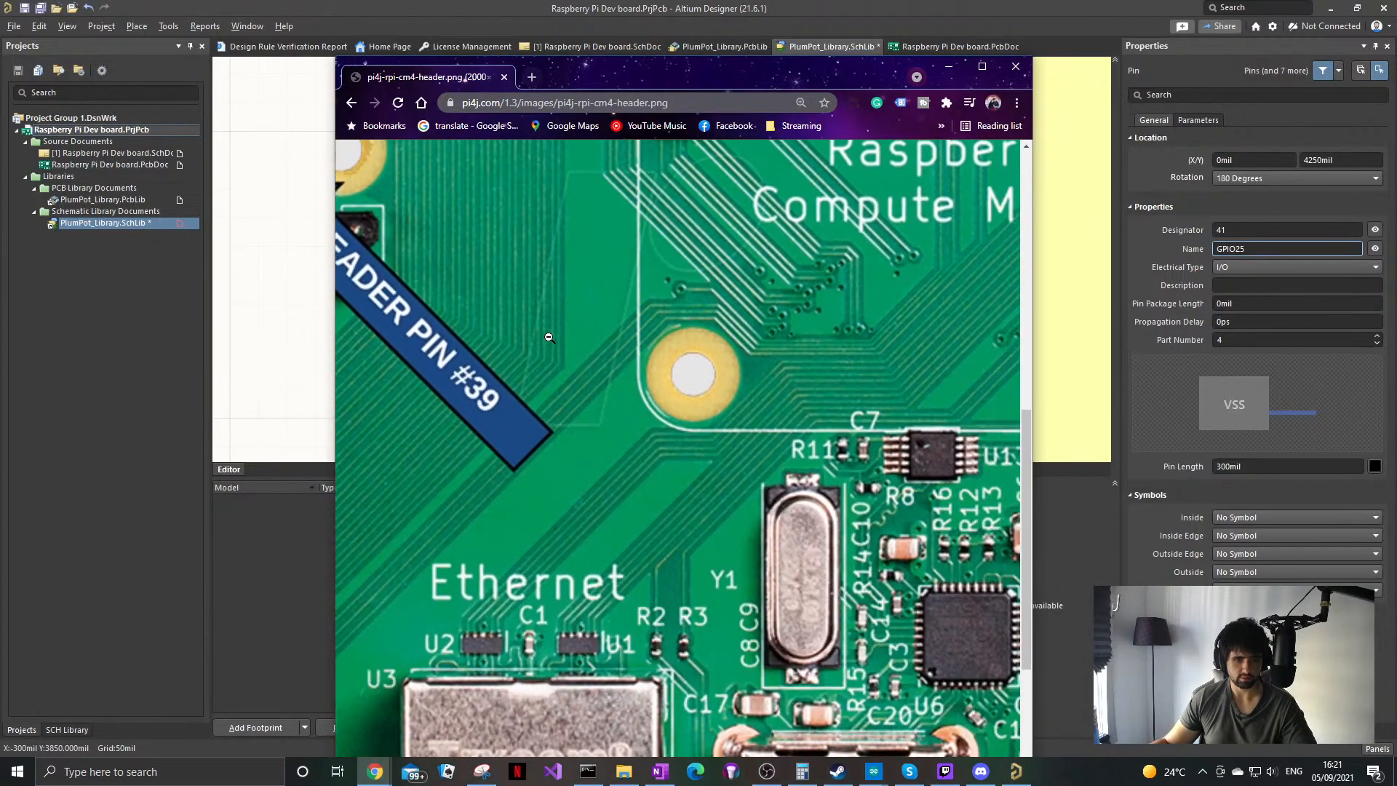
scroll(548, 337, right, 7)
scroll(549, 337, down, 7)
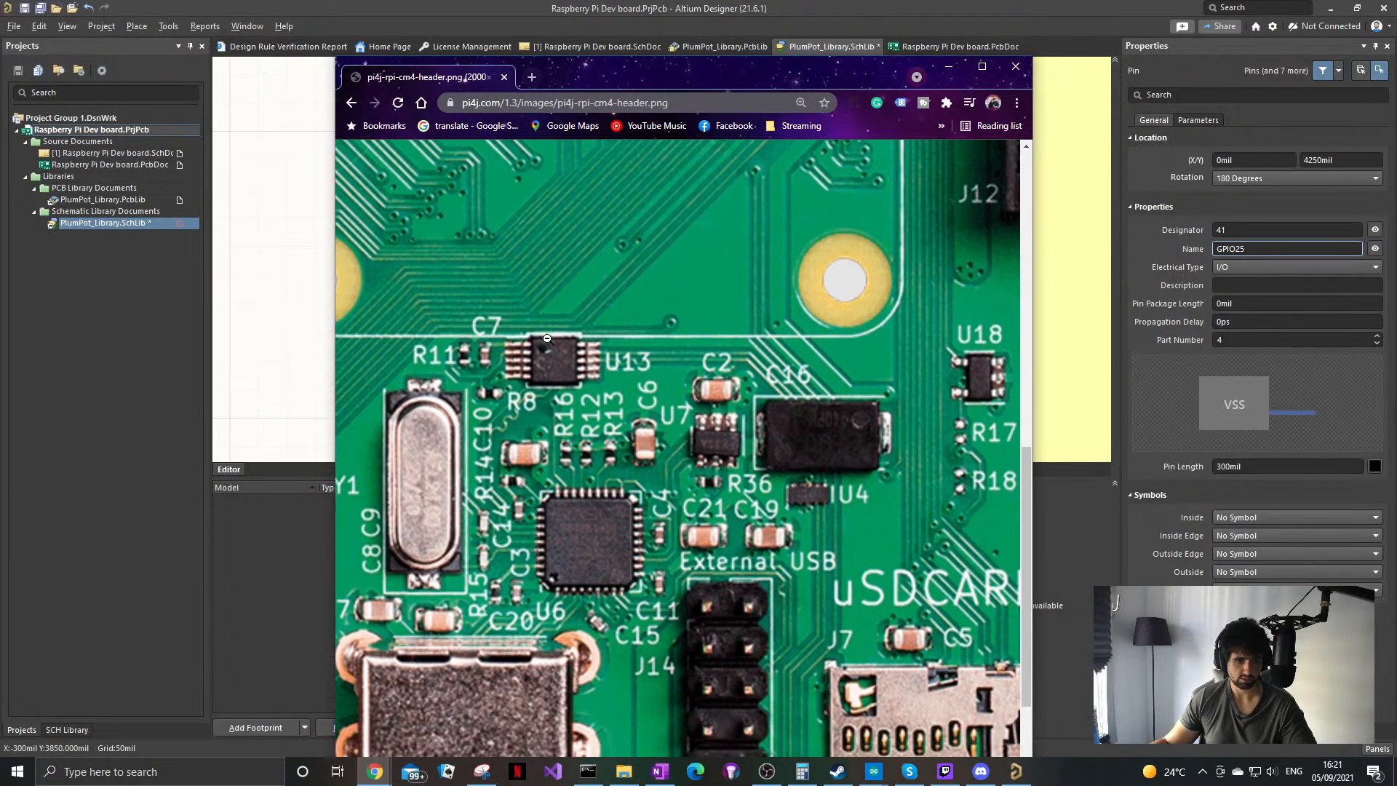
Step: Examine the USB, Ethernet and HDMI connectors along the IO board's lower edge and the traces leading to them
scroll(547, 338, left, 3)
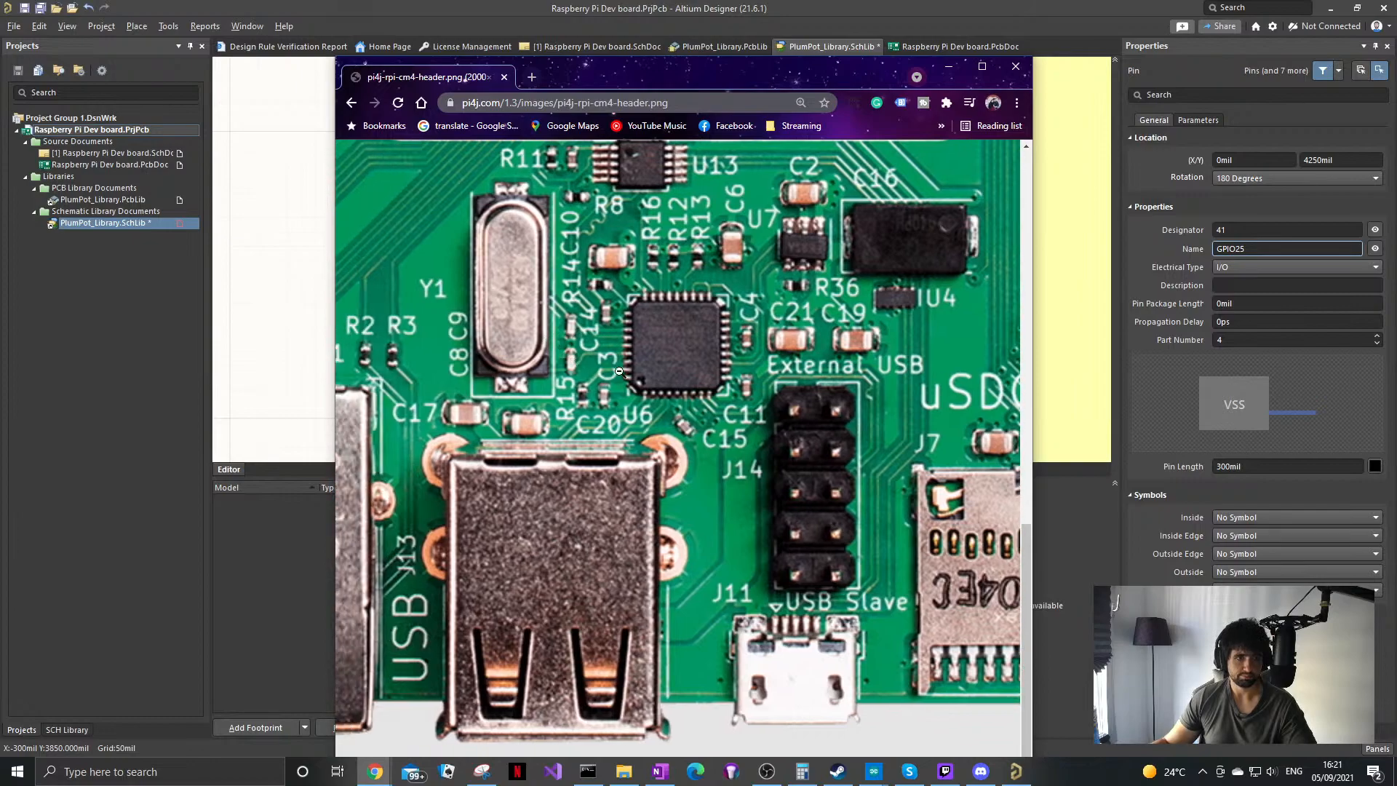
scroll(638, 359, left, 6)
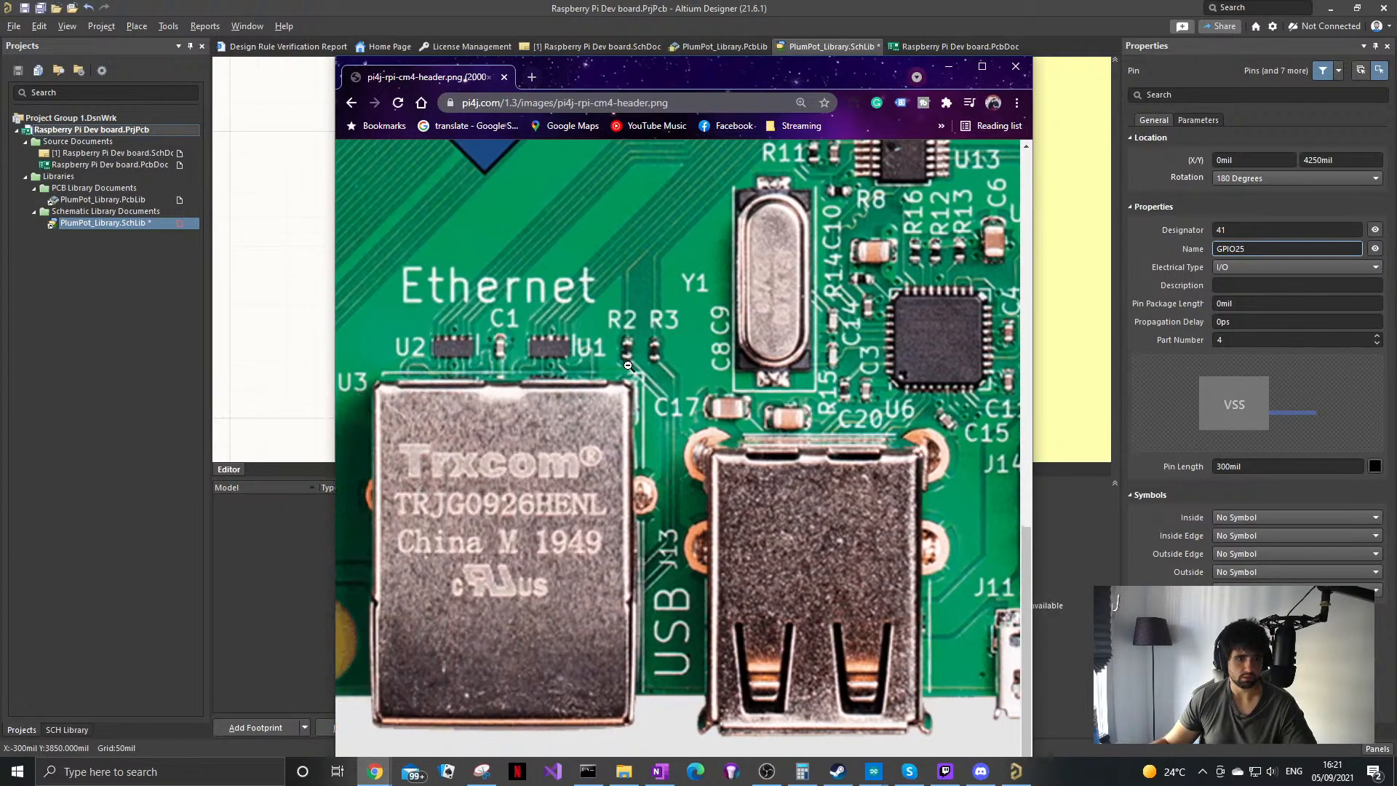
scroll(626, 366, left, 8)
scroll(628, 373, left, 9)
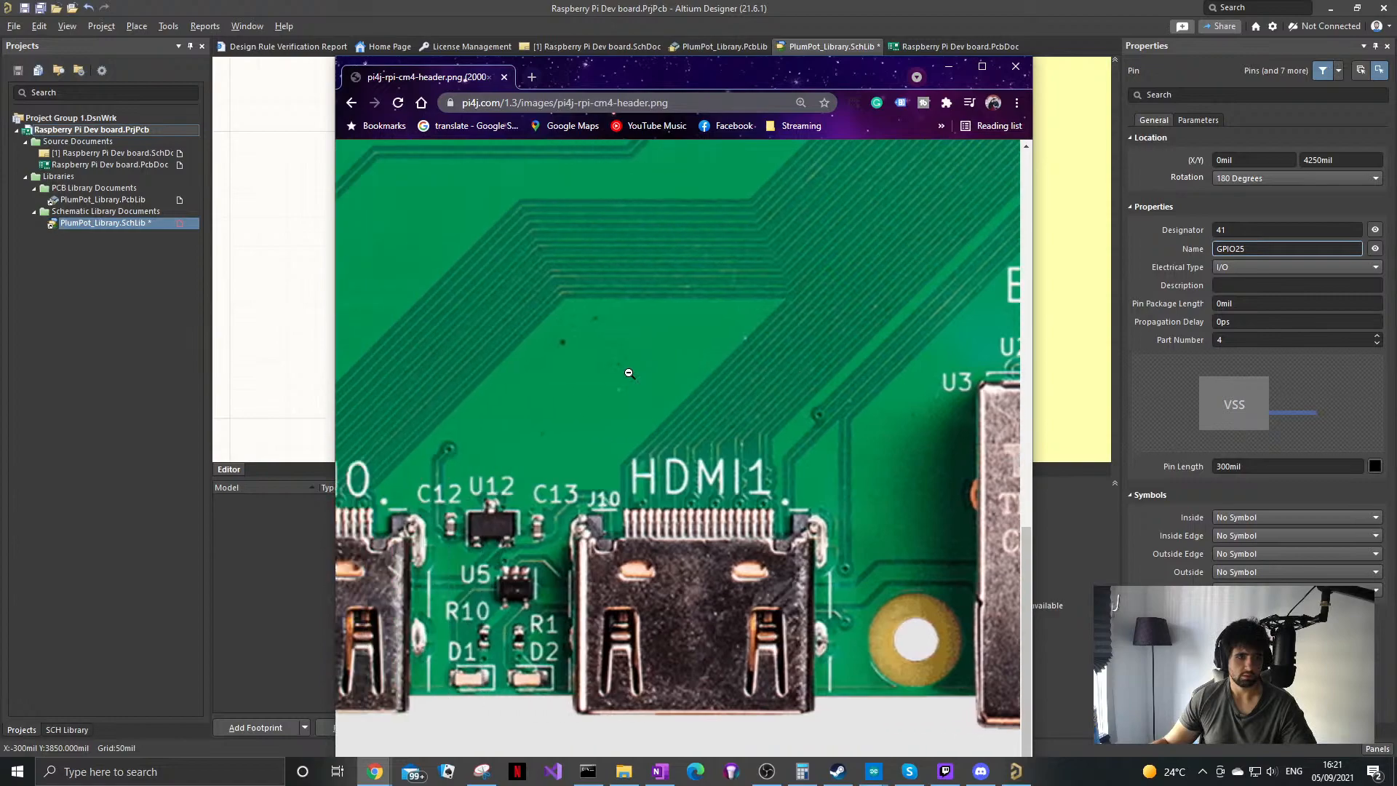
scroll(628, 372, right, 10)
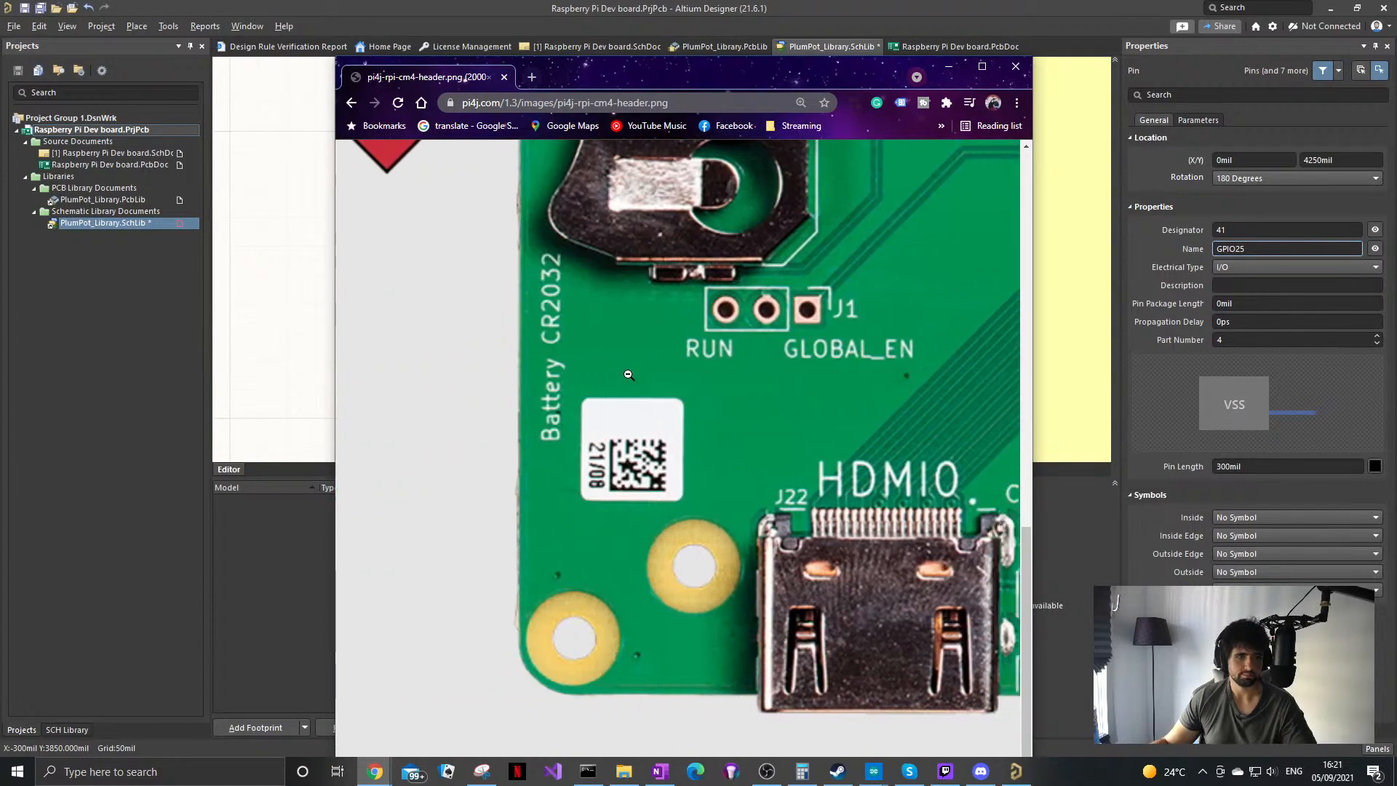
scroll(630, 346, up, 2)
scroll(630, 346, right, 2)
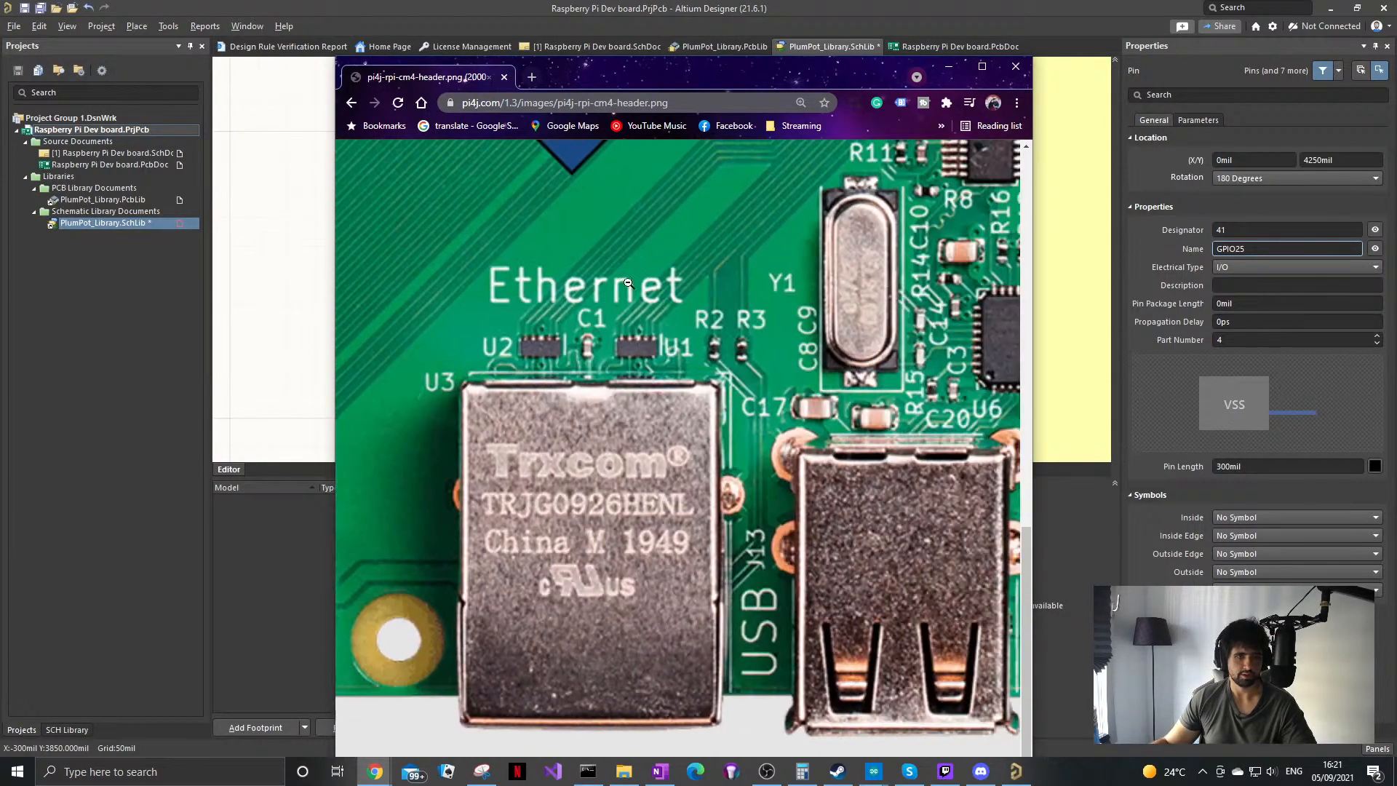
scroll(636, 405, right, 1)
scroll(637, 405, right, 1)
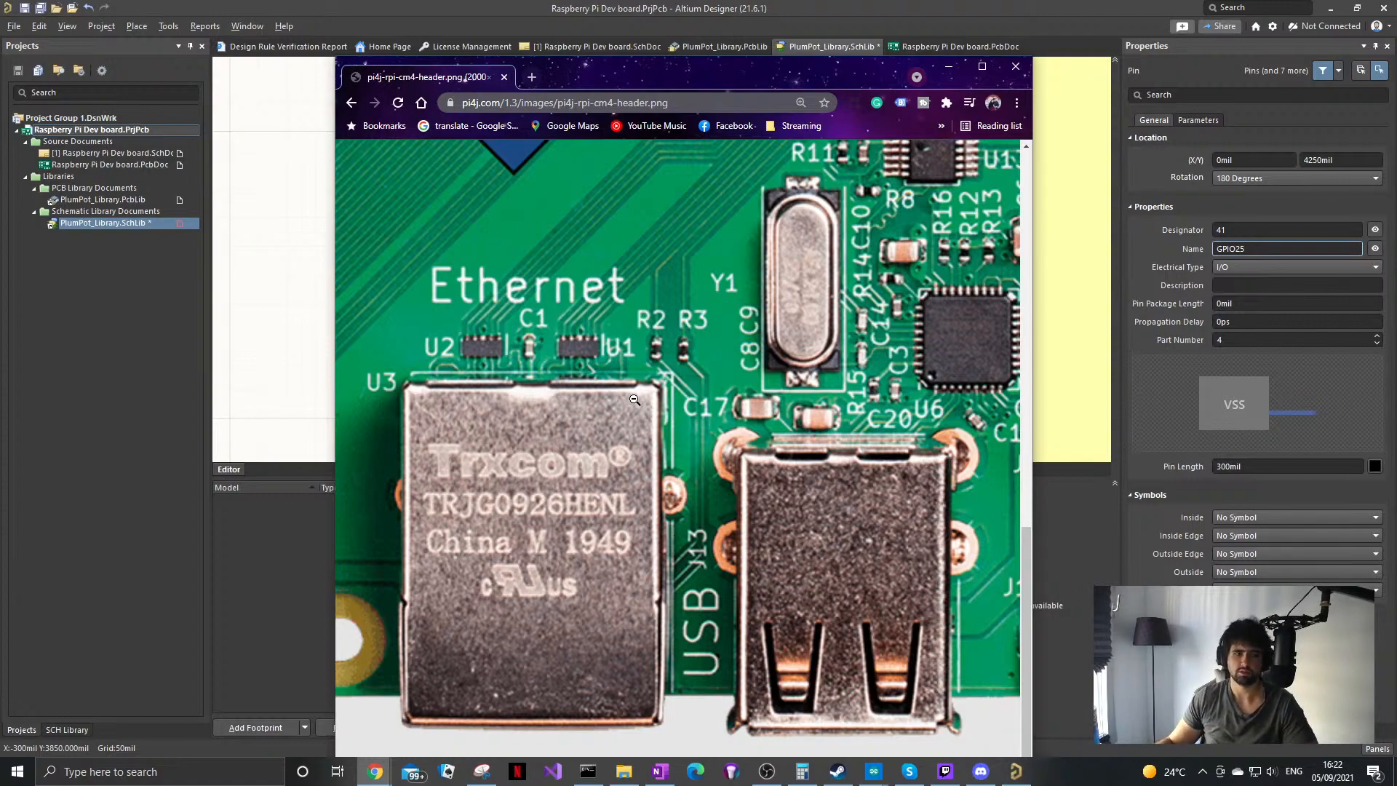
scroll(614, 337, right, 1)
scroll(614, 336, right, 4)
Step: Examine both Compute Module 4 connectors, the J2 header and the 1.8v and 3.3v GPIO resistors R4 and R5 on the board image
scroll(604, 335, up, 3)
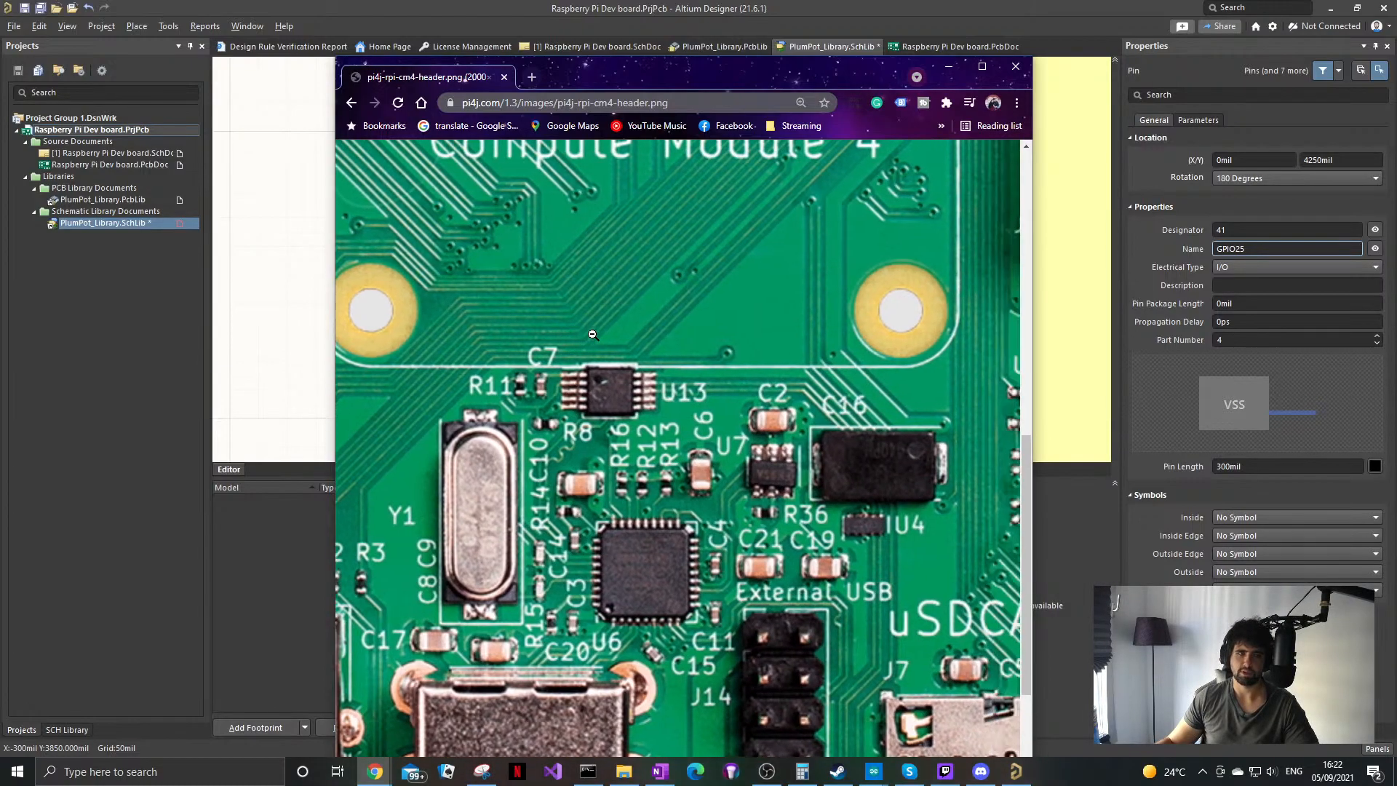
scroll(592, 335, up, 5)
scroll(590, 335, right, 2)
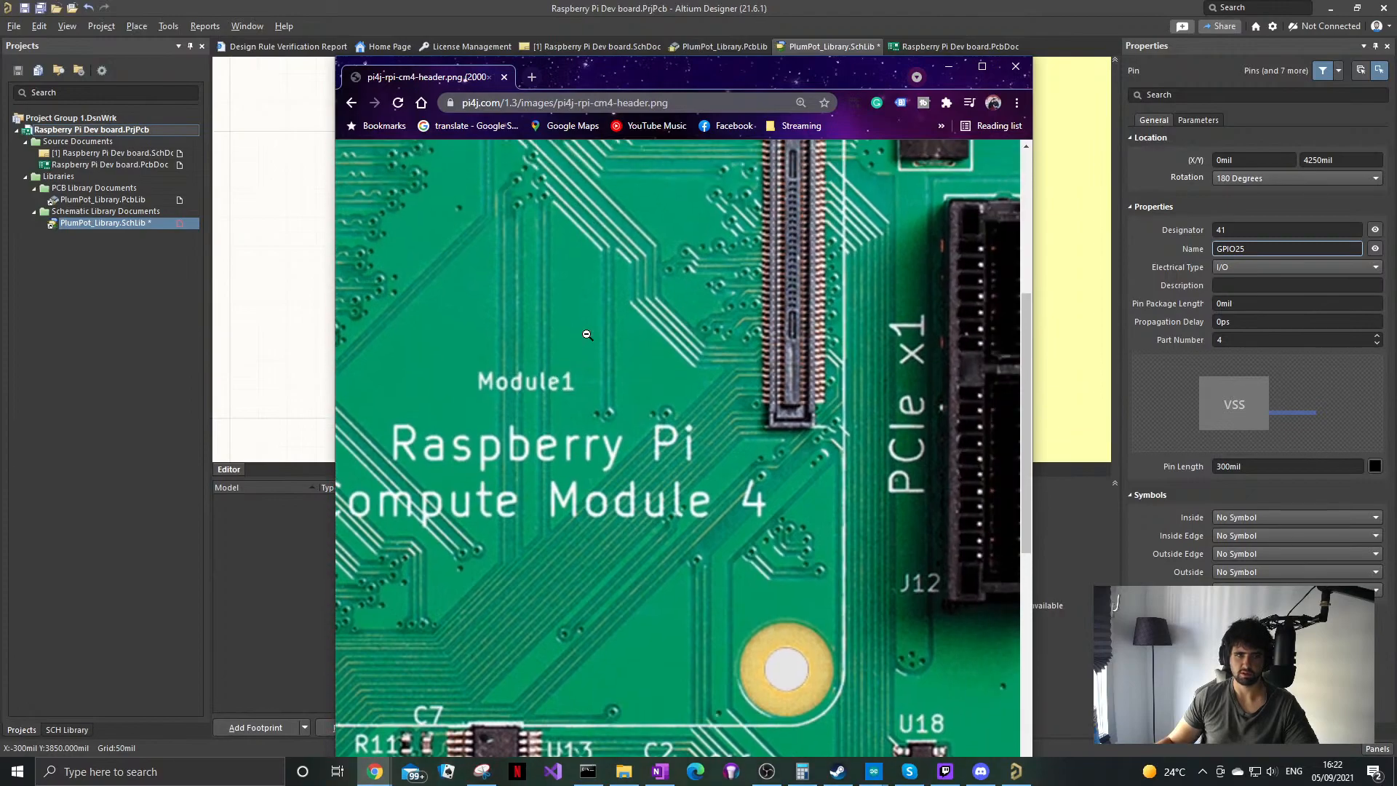
scroll(587, 335, up, 5)
scroll(574, 328, right, 8)
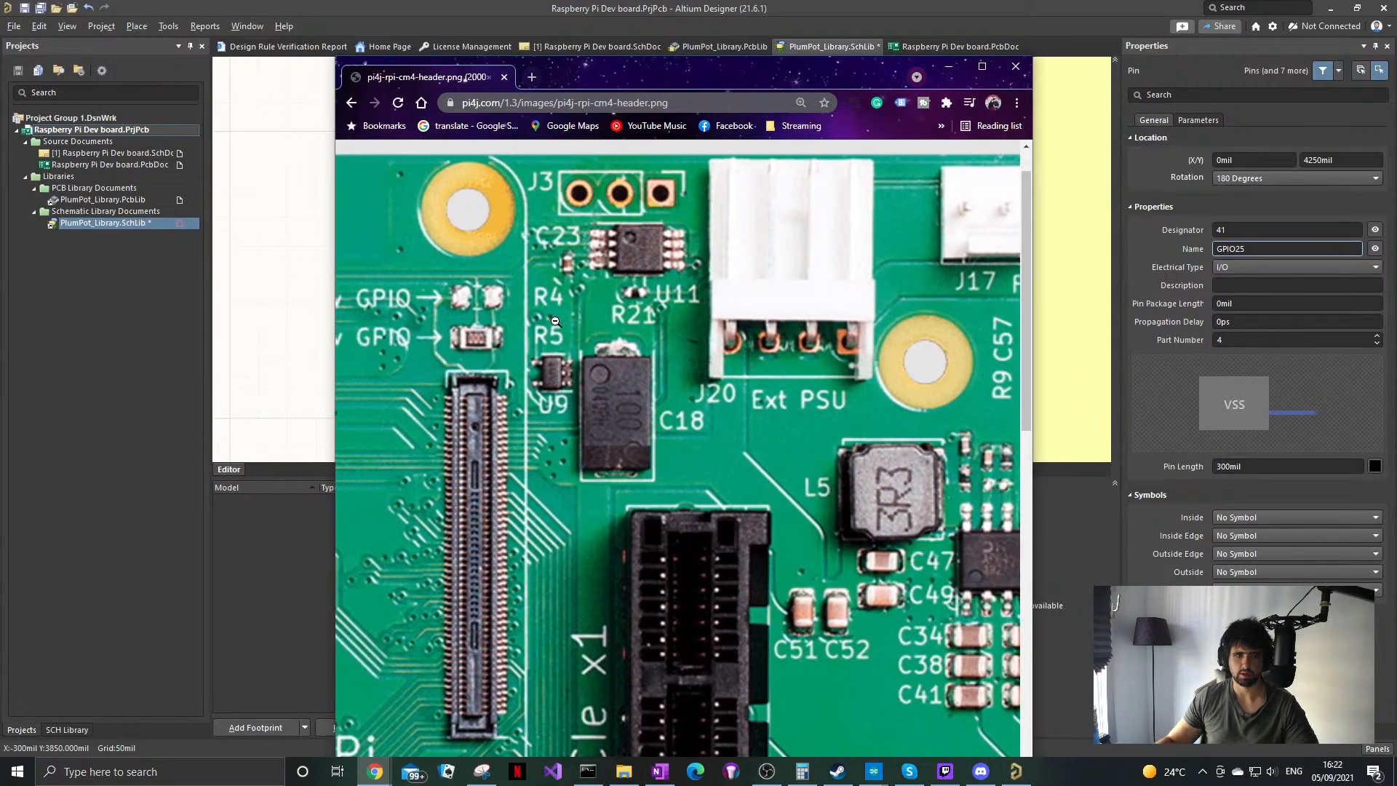
scroll(555, 321, left, 10)
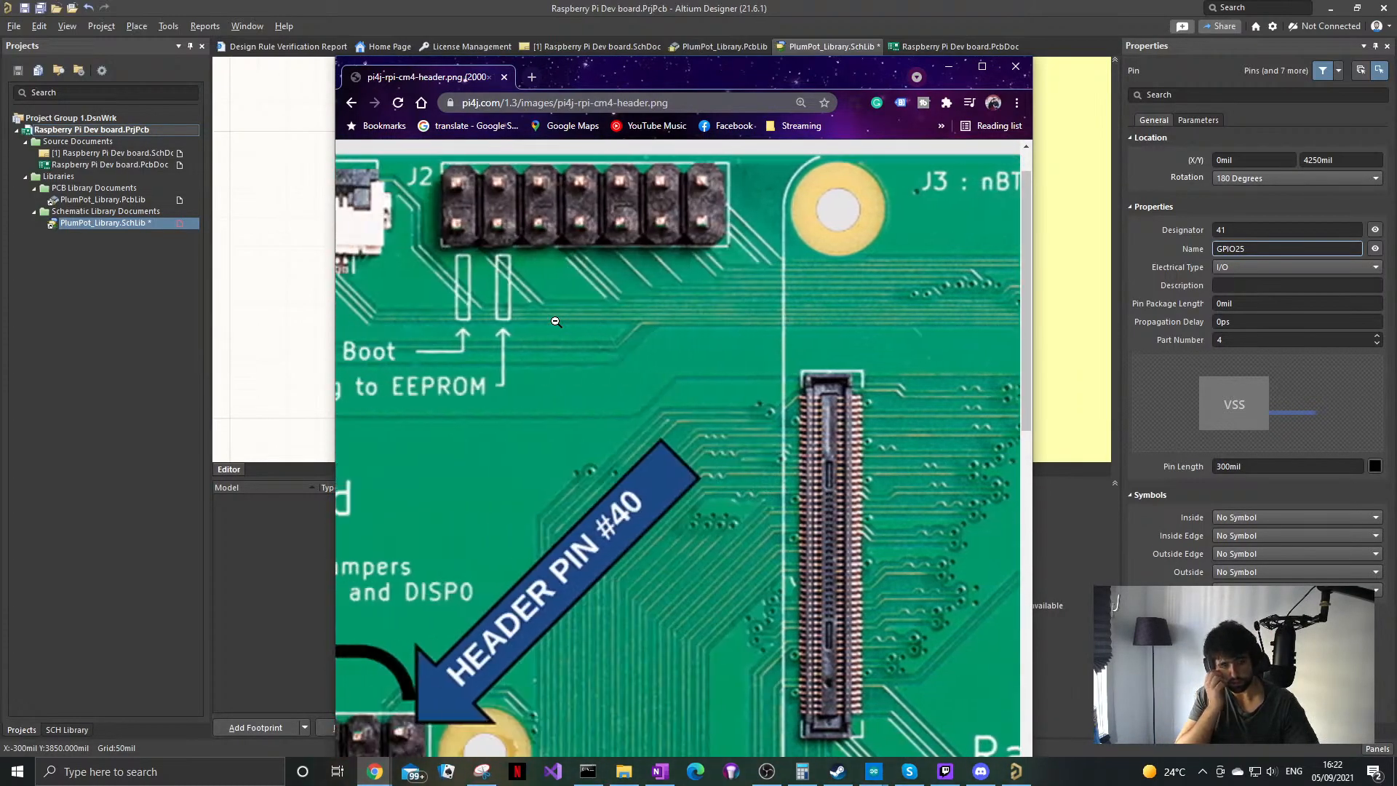
scroll(555, 321, right, 1)
scroll(555, 321, right, 5)
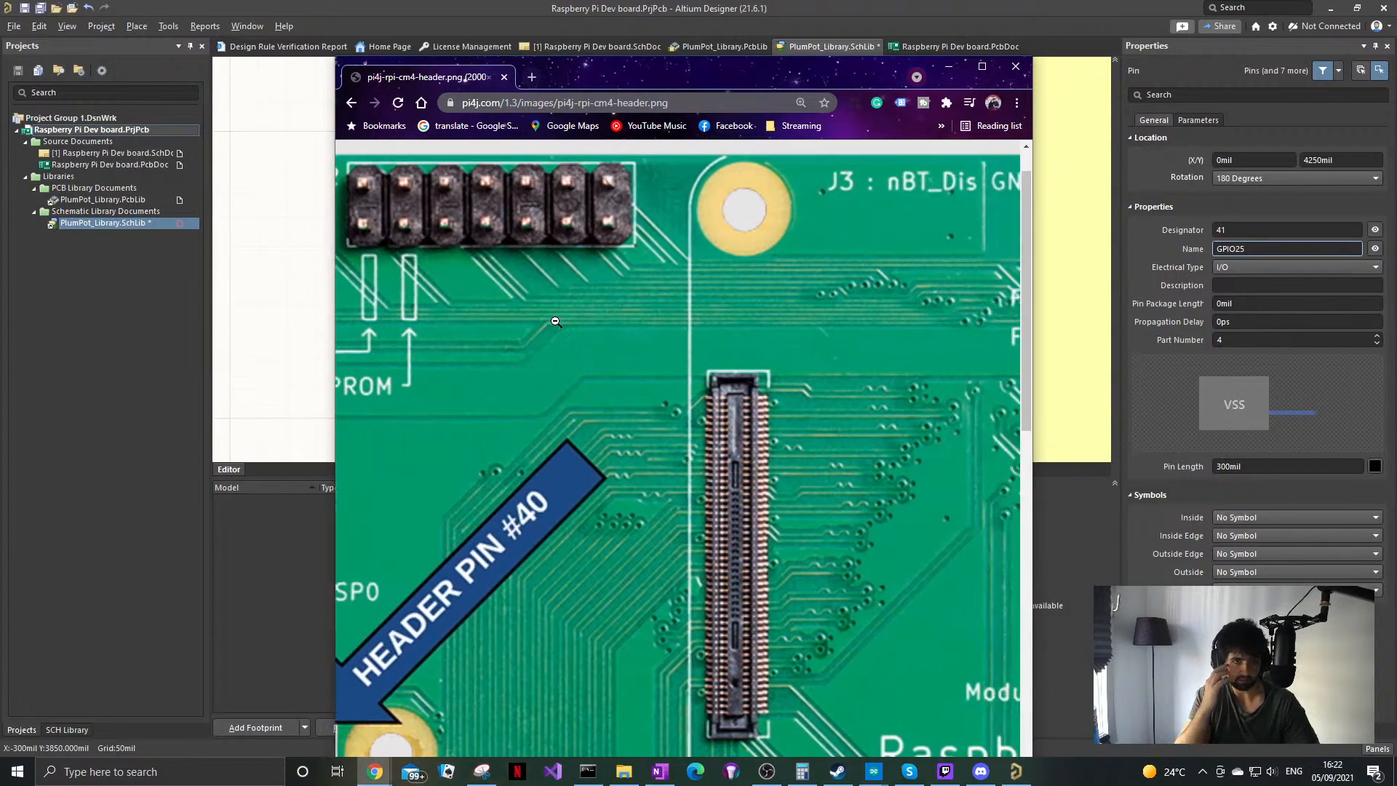
scroll(555, 321, right, 5)
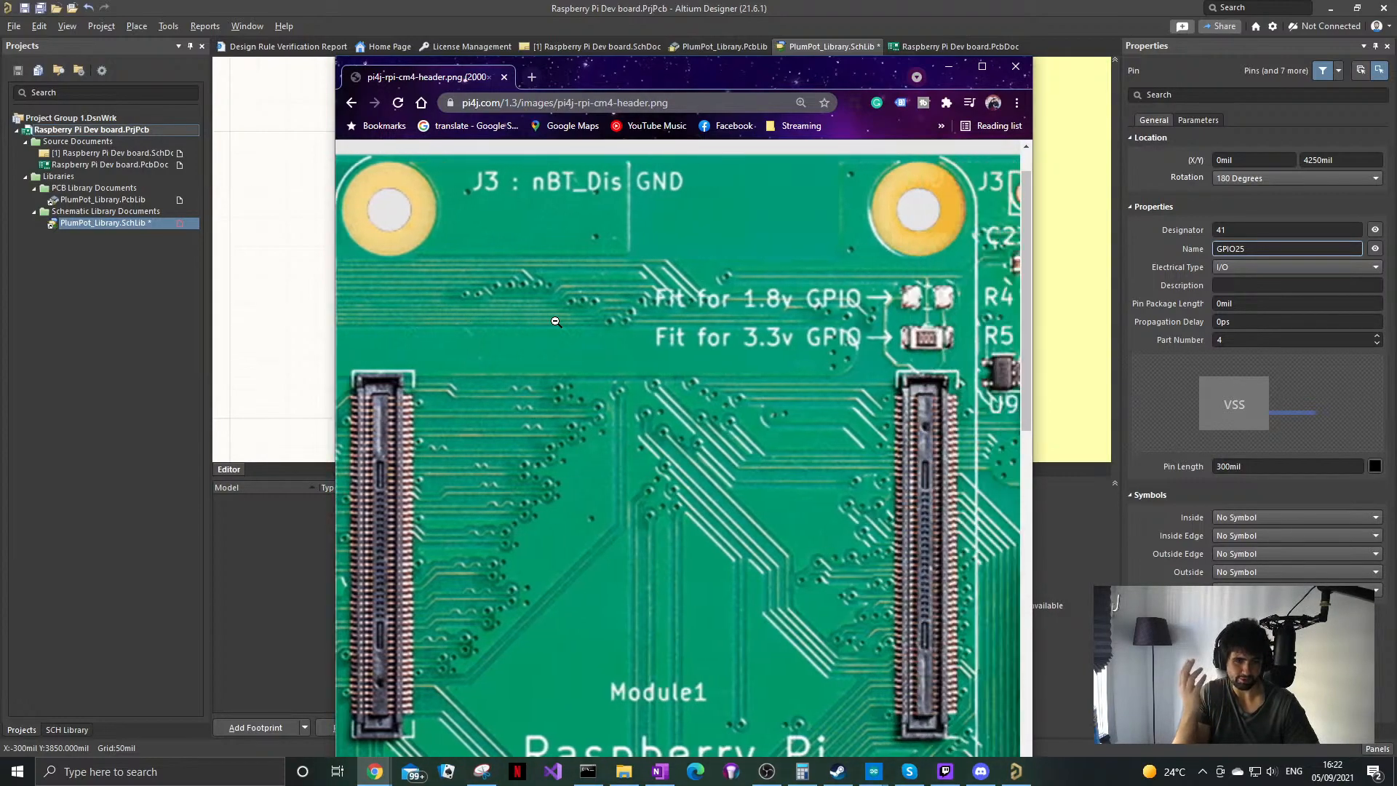
scroll(555, 321, right, 1)
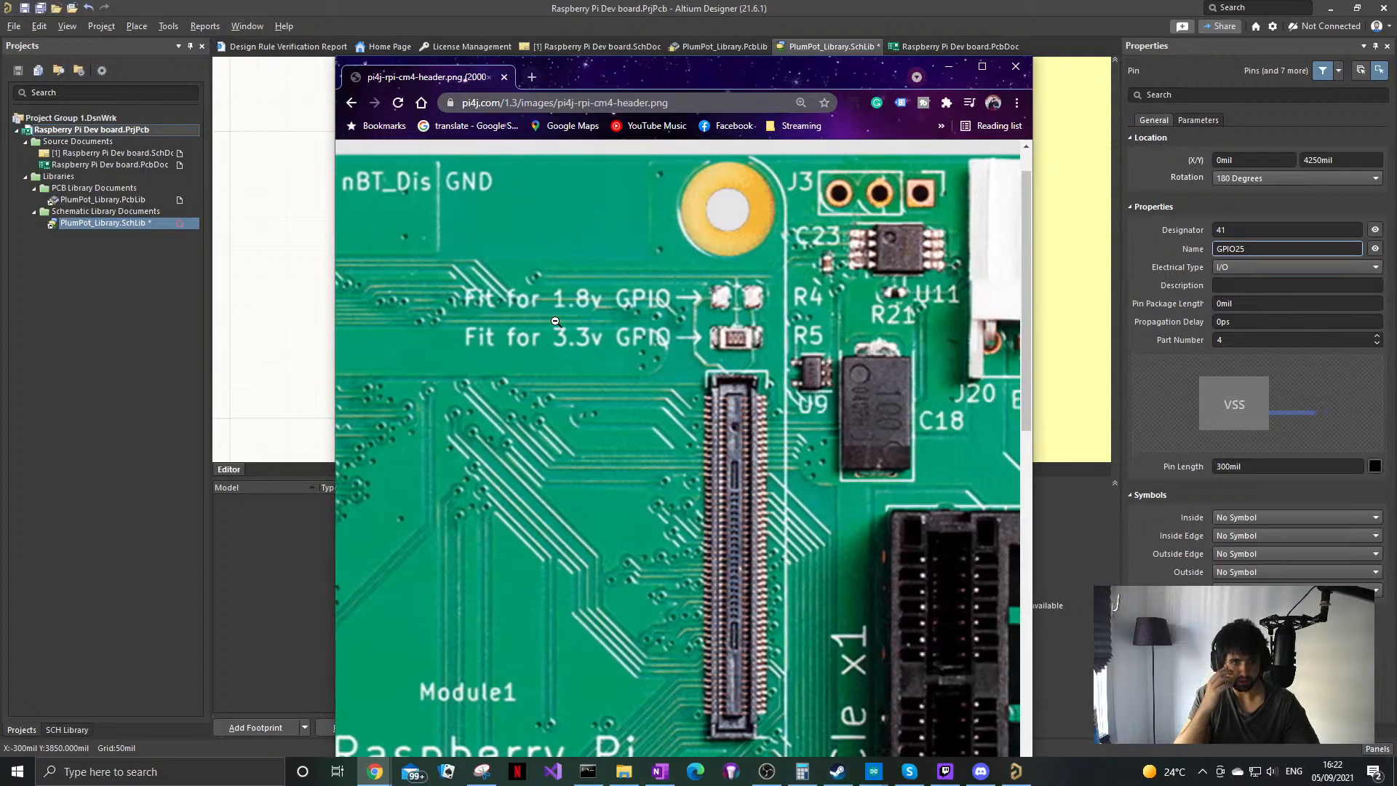
scroll(555, 321, right, 4)
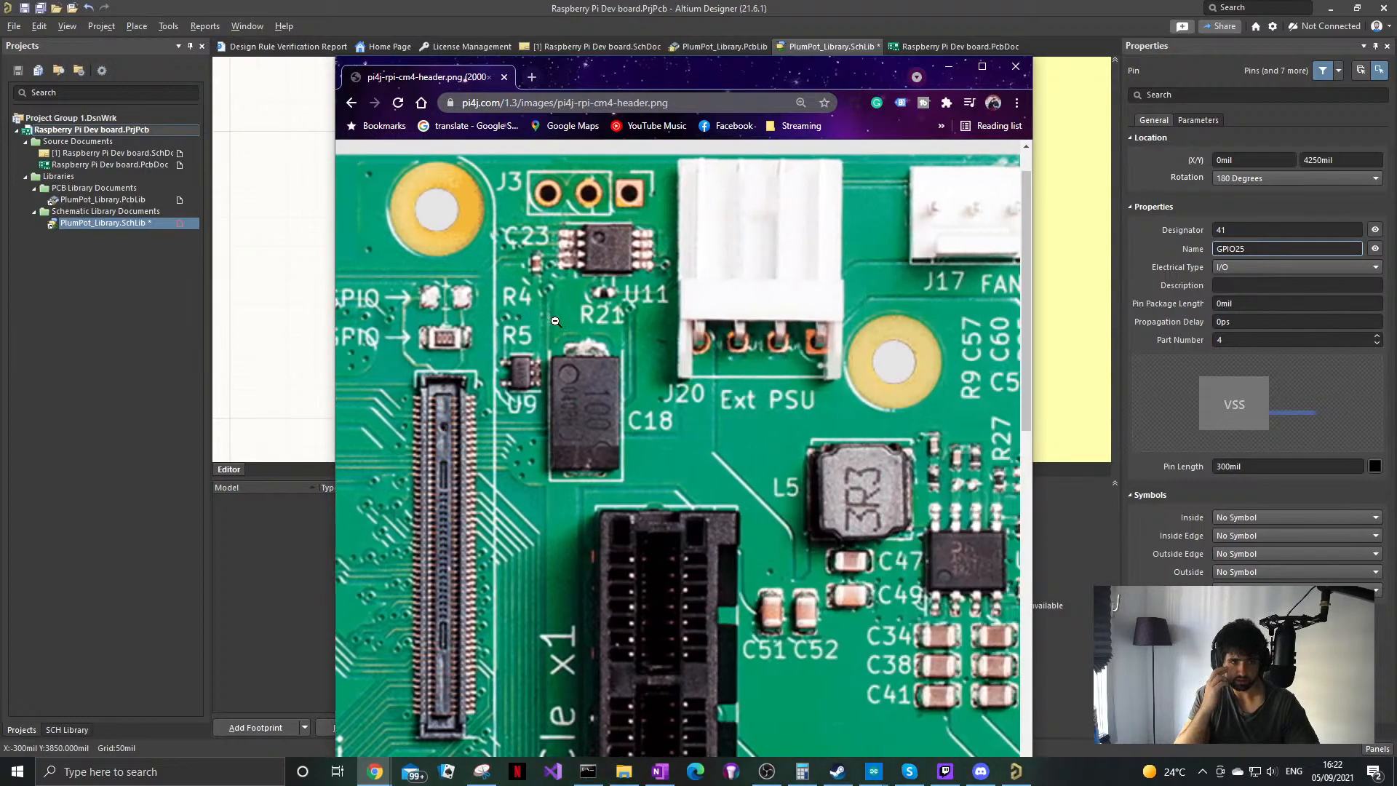
Step: Inspect the board image from the PCIe slot to the 12v DC input, including the microSD, USB and Ethernet areas
scroll(555, 321, right, 2)
scroll(555, 321, down, 1)
scroll(556, 320, down, 4)
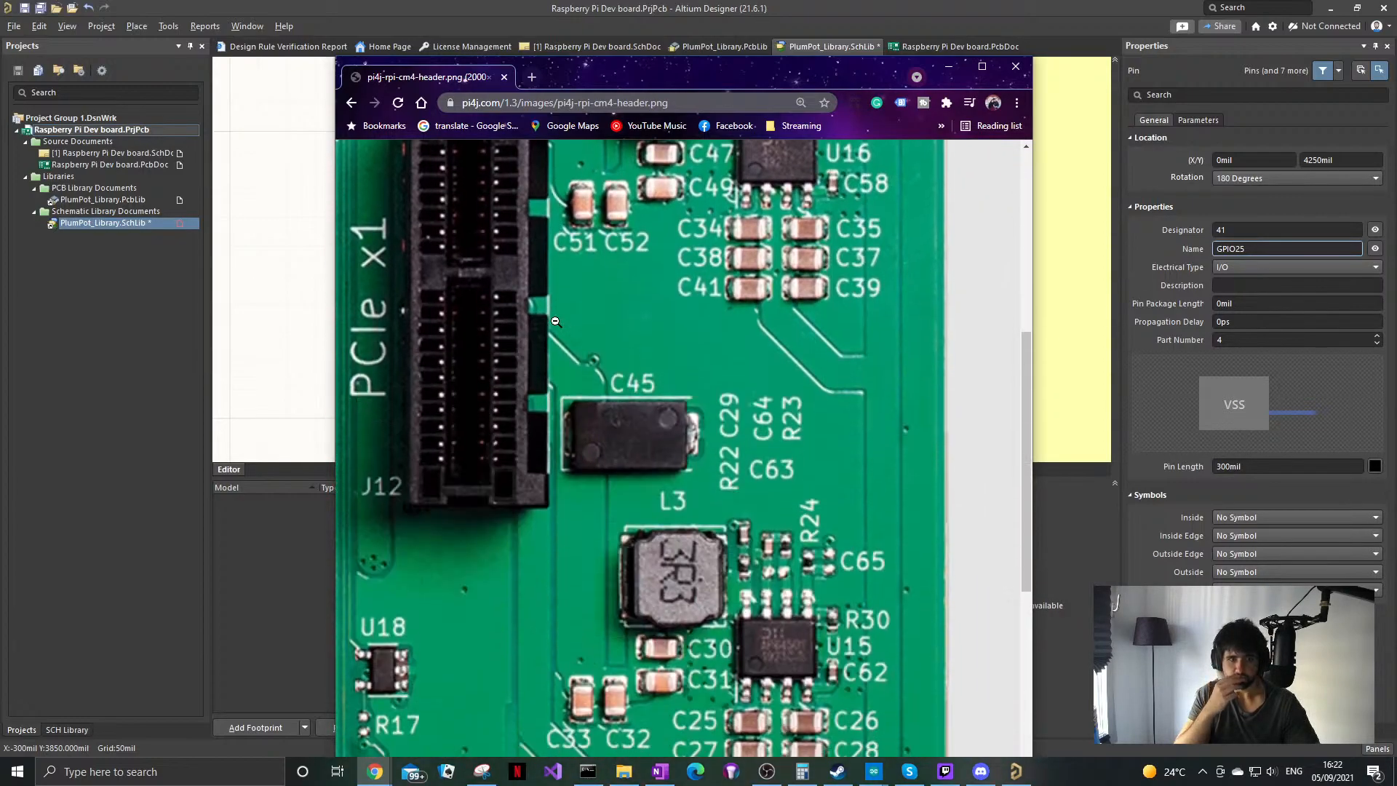
scroll(555, 321, down, 6)
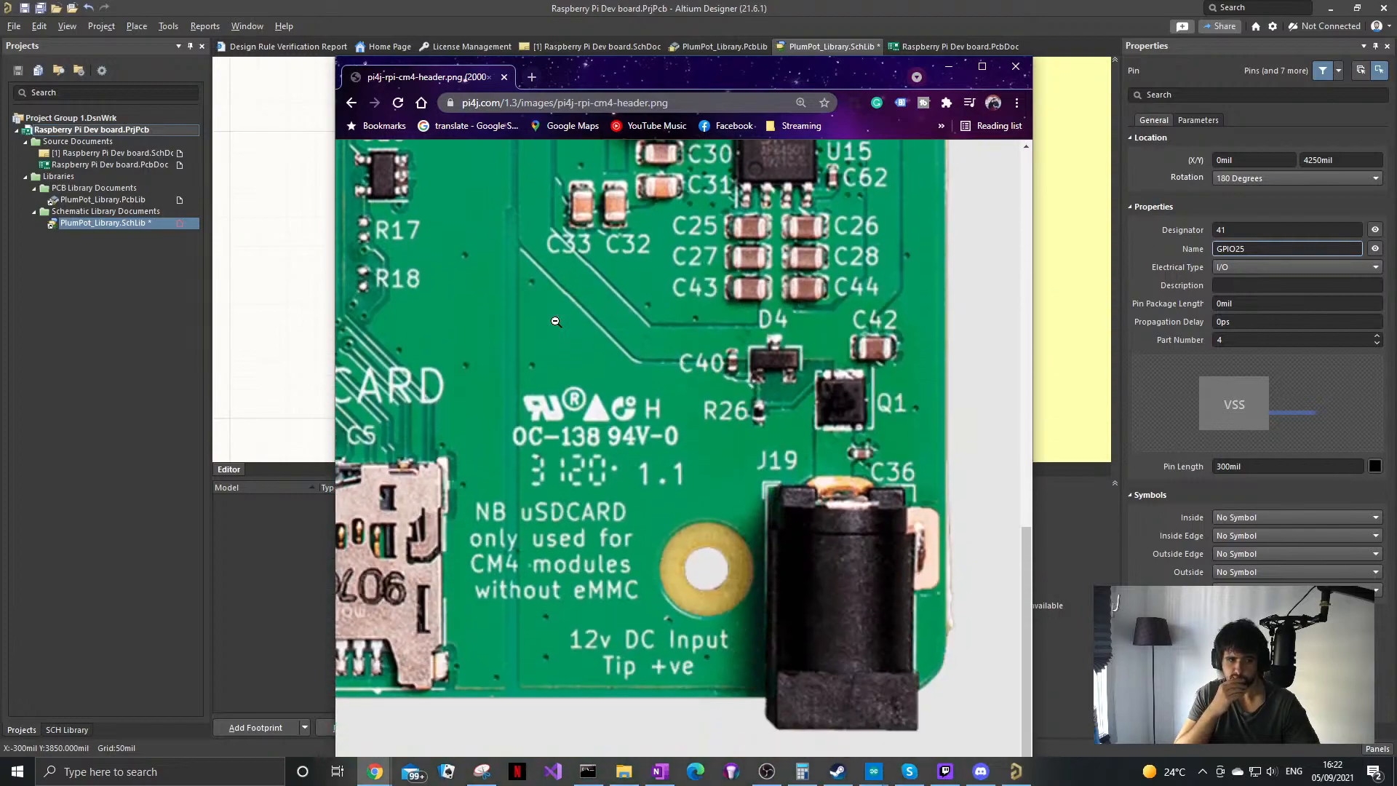
scroll(555, 320, right, 1)
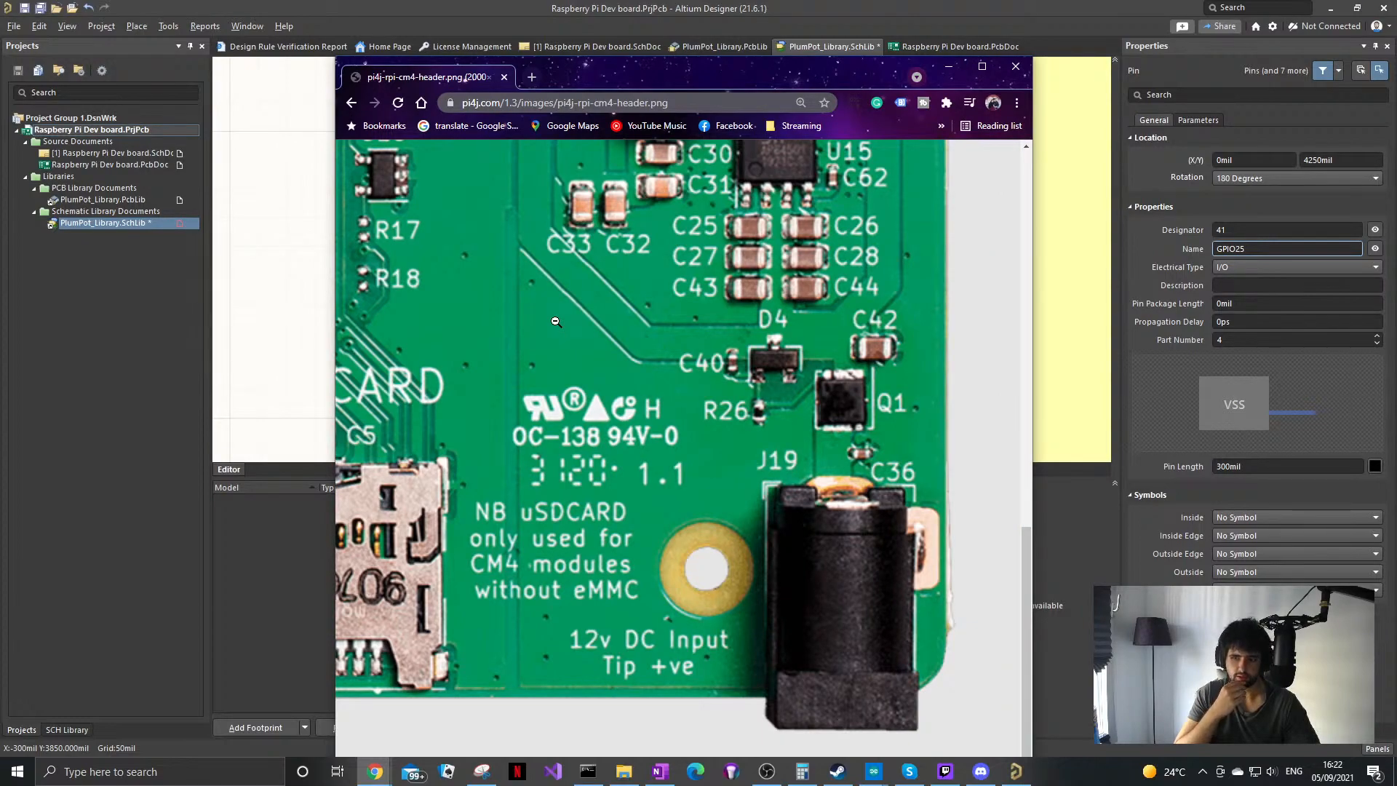
scroll(555, 321, left, 8)
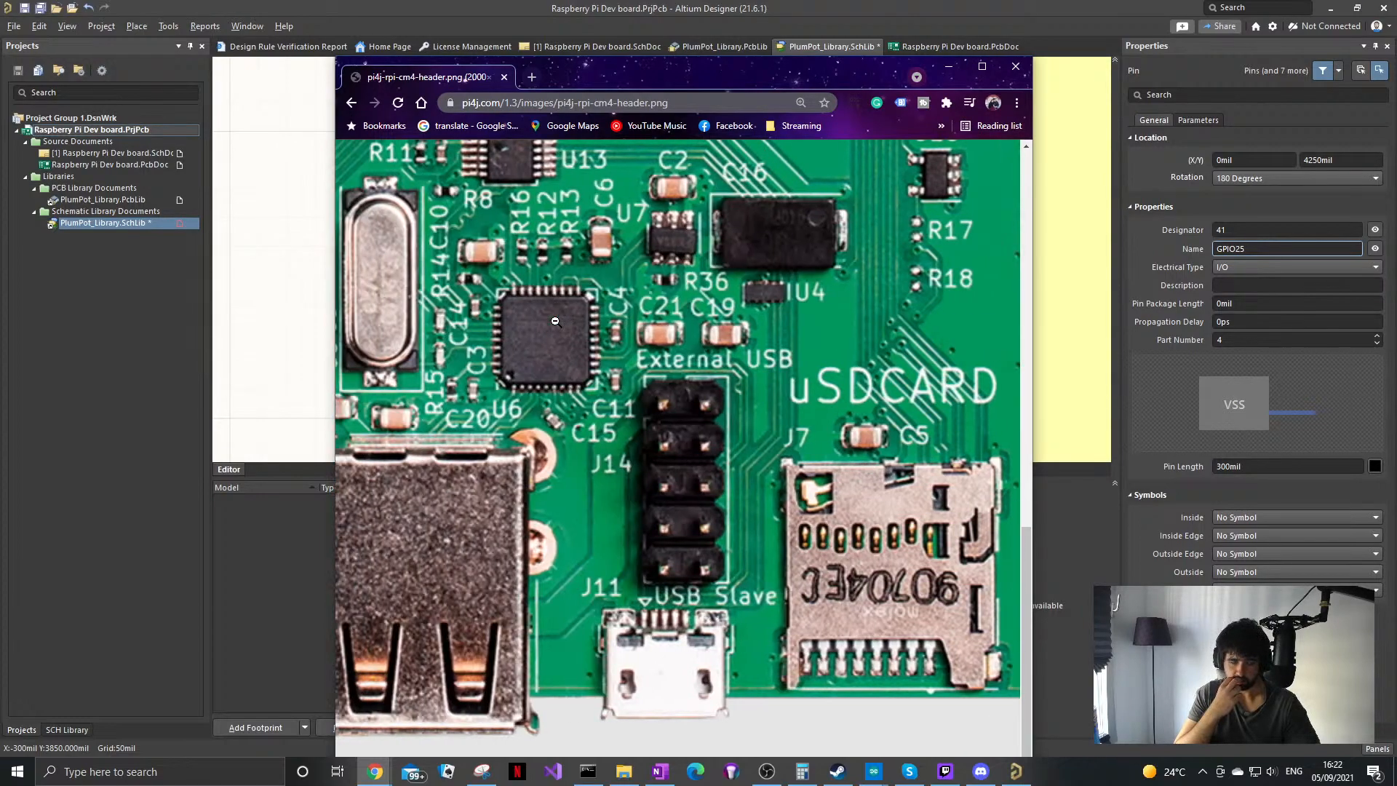
scroll(556, 321, left, 8)
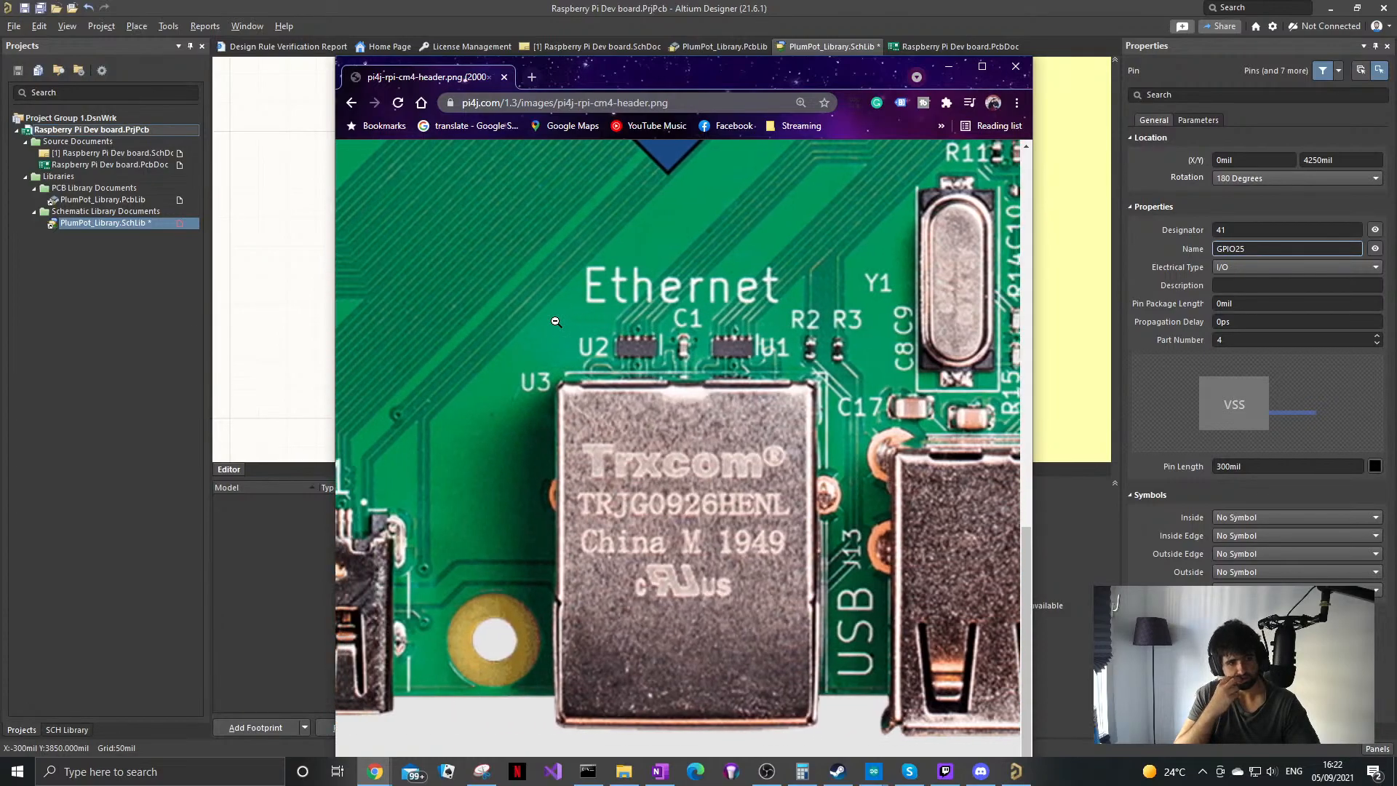
scroll(555, 320, left, 5)
scroll(555, 321, right, 5)
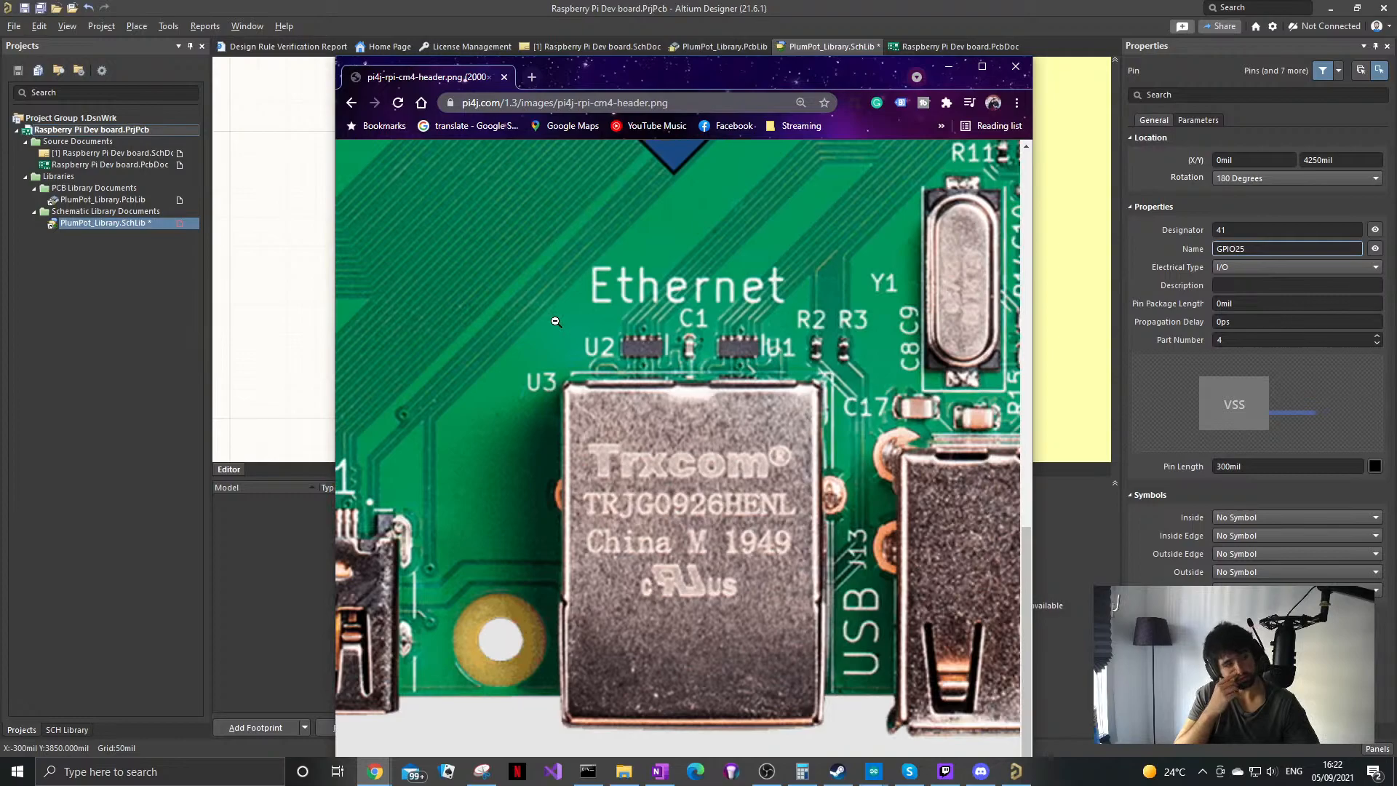
scroll(555, 321, up, 1)
scroll(555, 321, right, 9)
scroll(555, 321, right, 5)
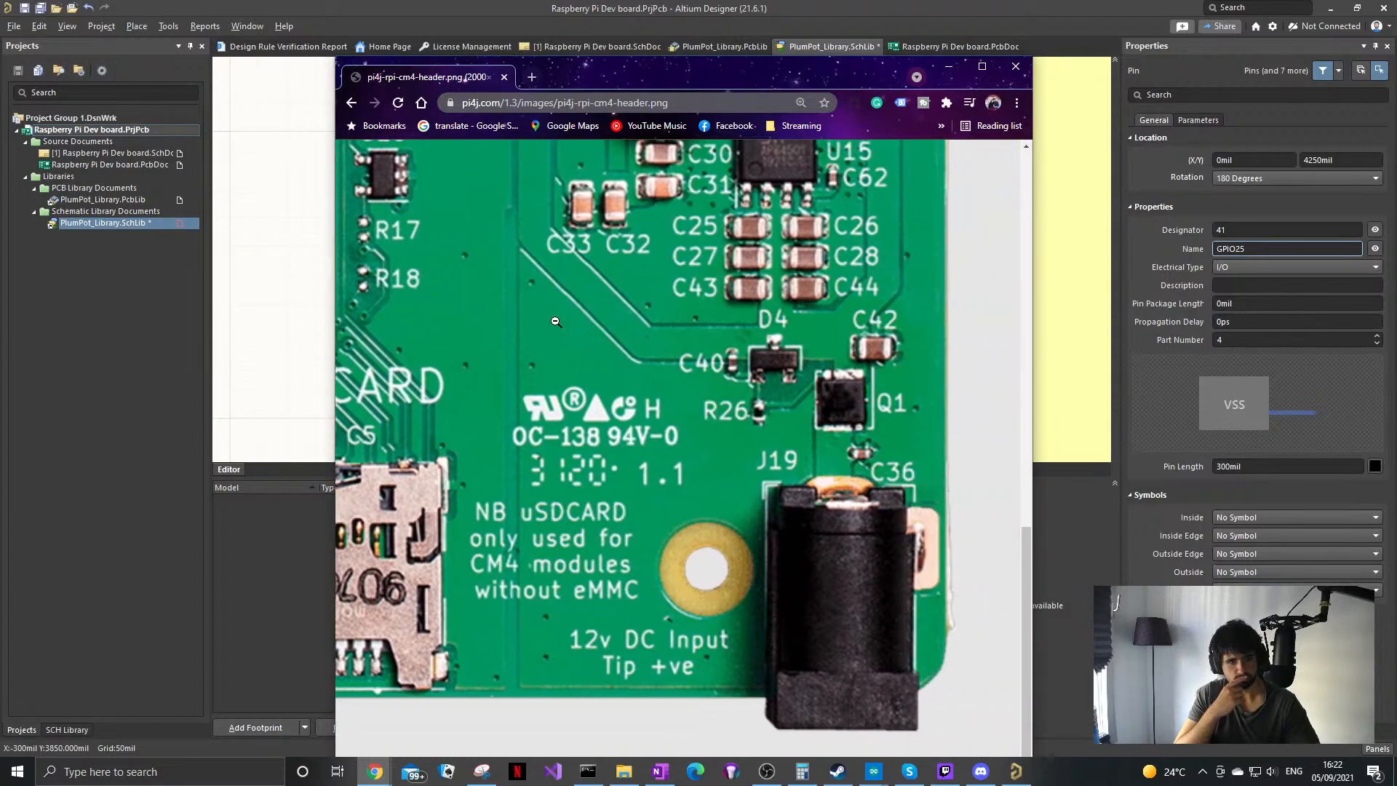
scroll(555, 321, up, 4)
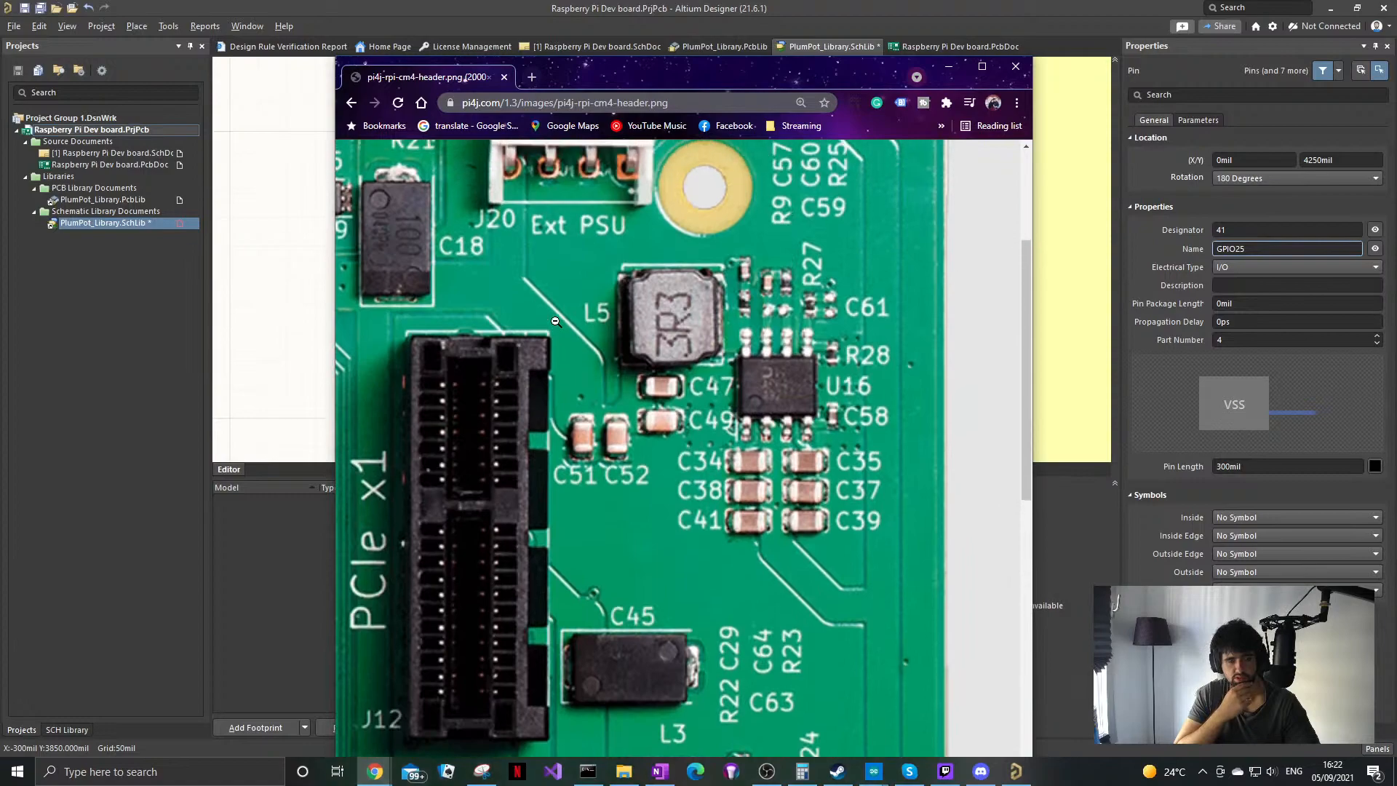
Step: Examine the trace routing around the Compute Module 4 connector nearest the J8 header, from the mounting hole below it to header J2
scroll(555, 321, left, 8)
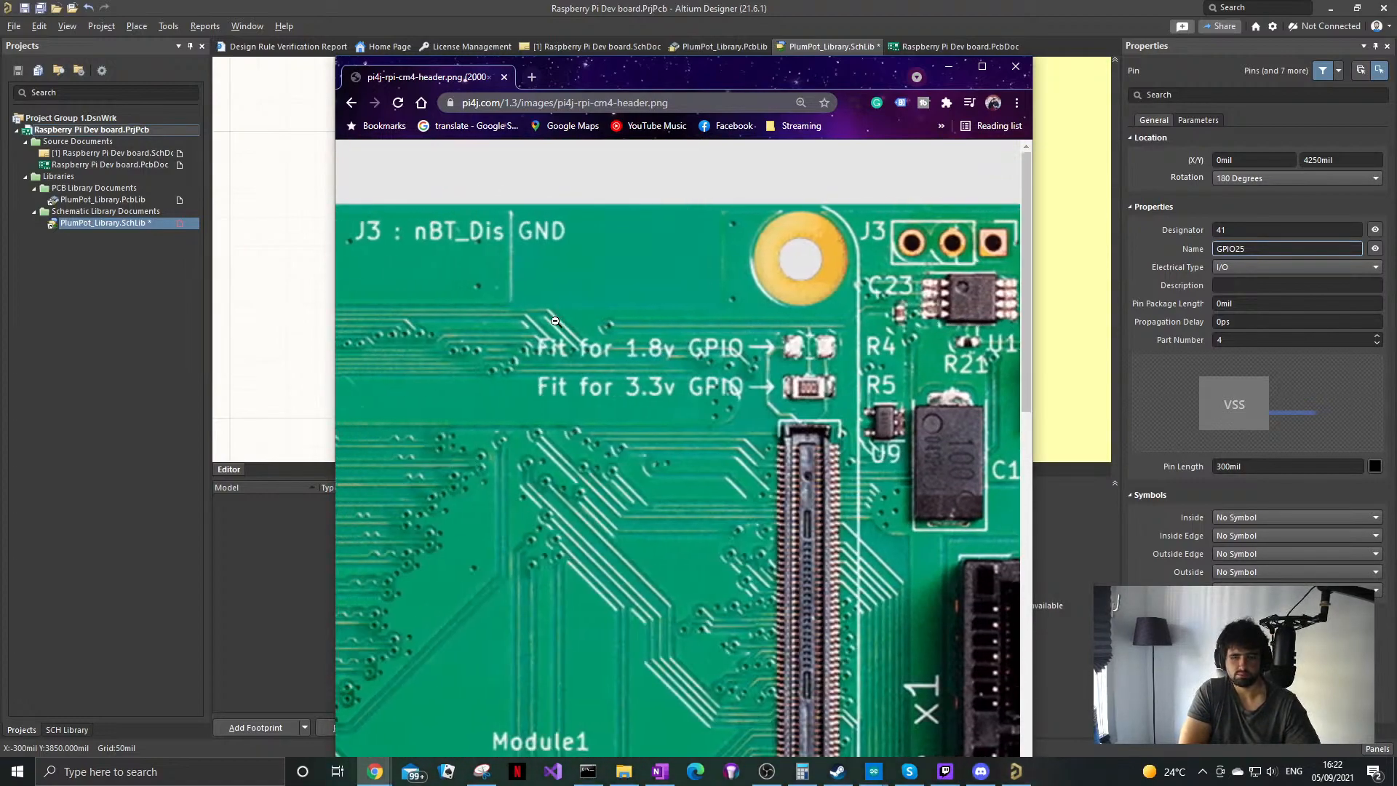
scroll(555, 320, down, 3)
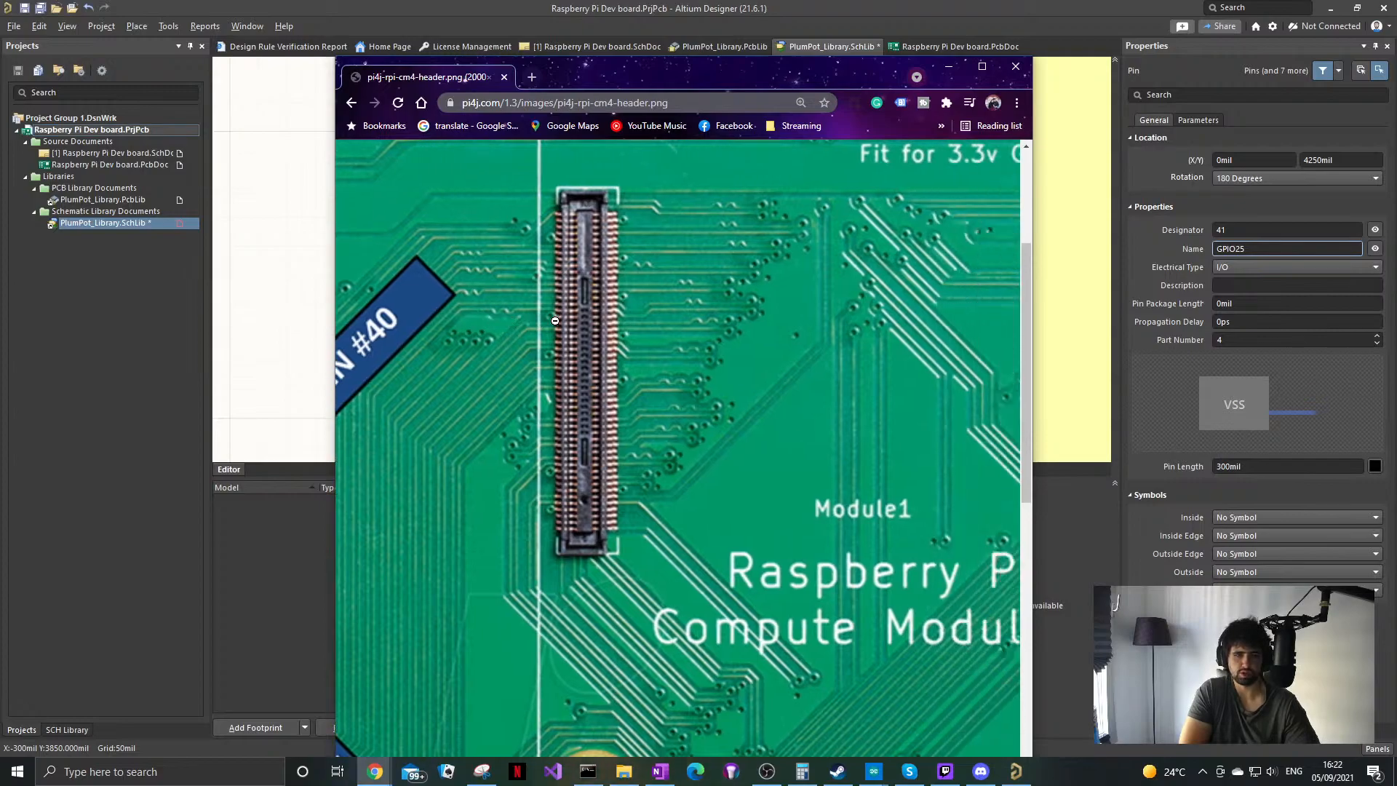
scroll(555, 321, left, 3)
scroll(555, 320, down, 1)
scroll(555, 321, left, 6)
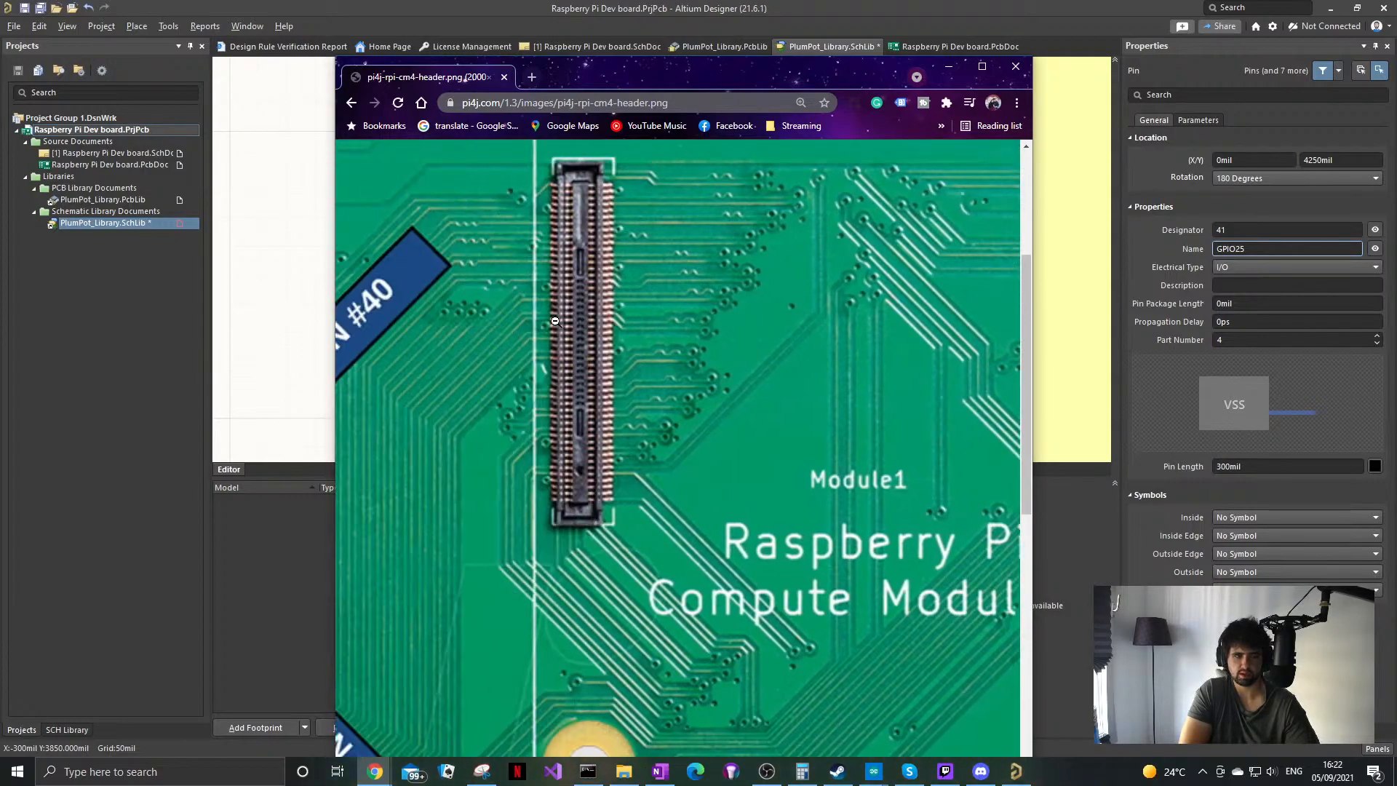
scroll(555, 321, down, 6)
scroll(555, 321, right, 3)
scroll(555, 321, up, 4)
scroll(555, 321, left, 2)
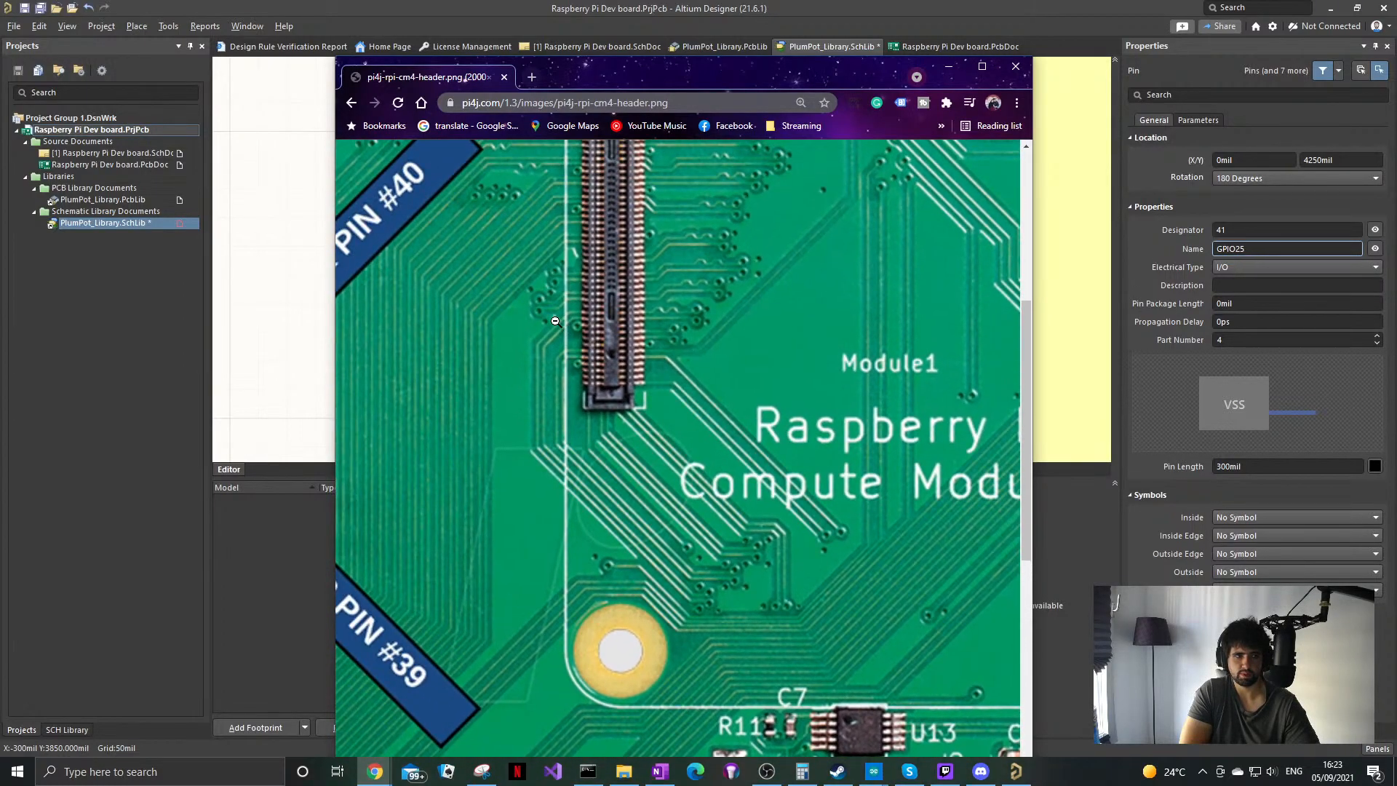
scroll(555, 320, up, 2)
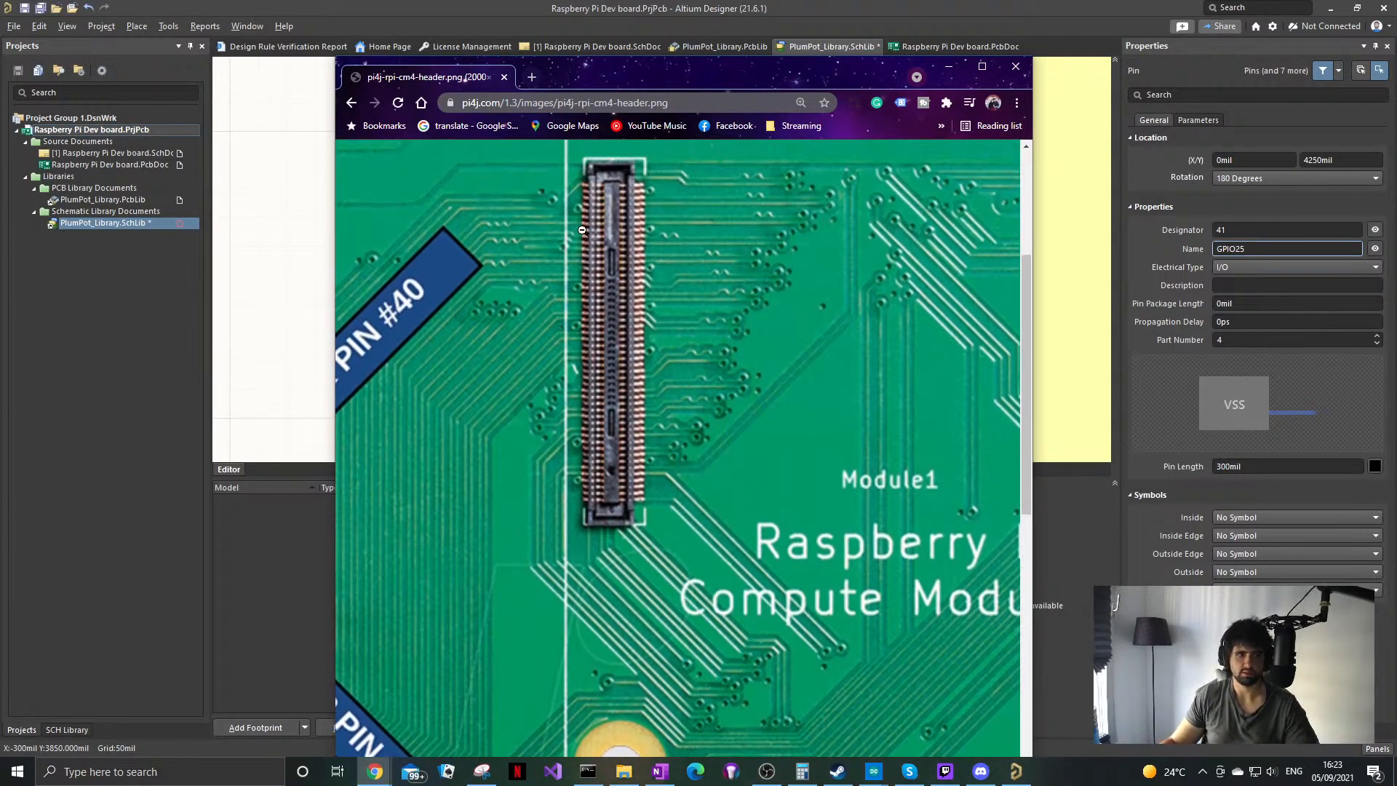
click(757, 182)
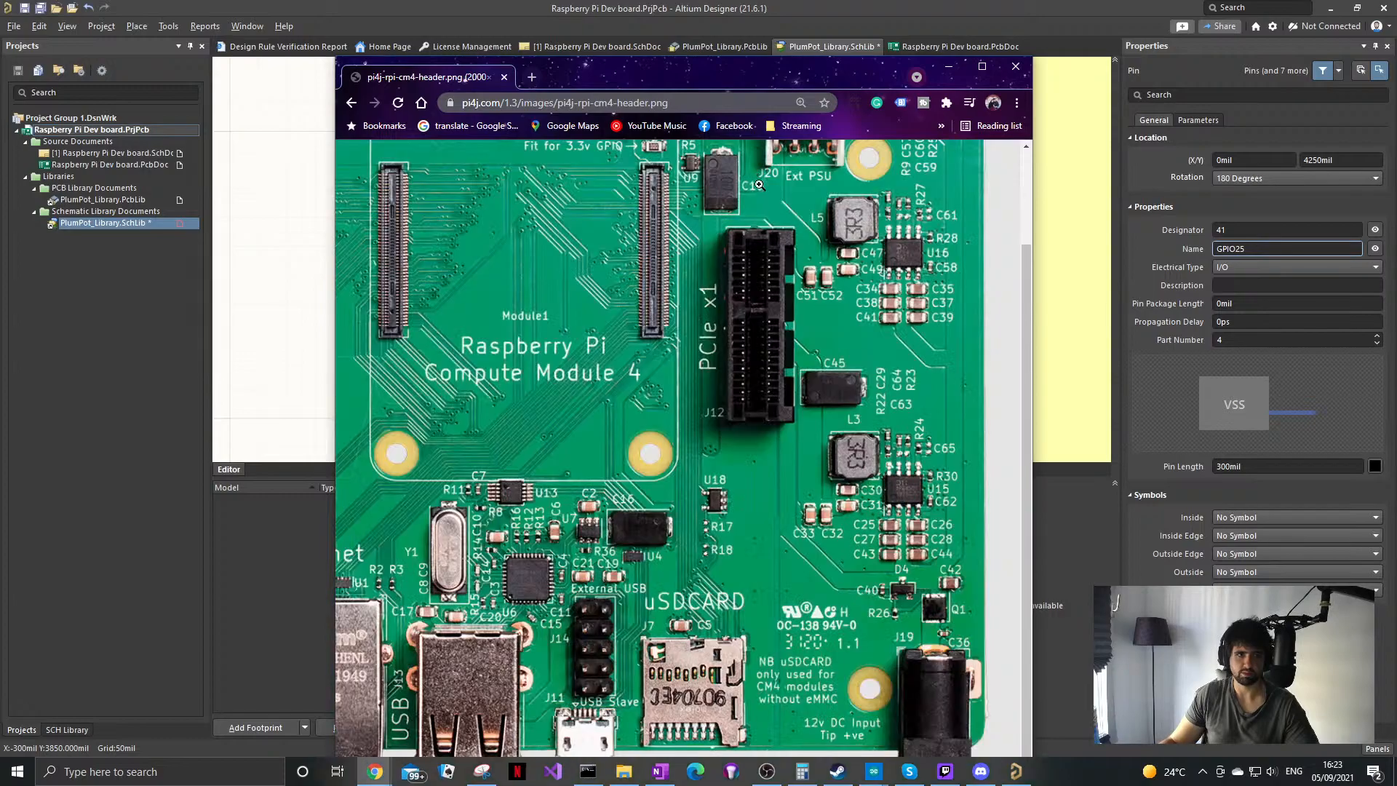
click(494, 201)
scroll(836, 402, right, 1)
scroll(834, 401, right, 10)
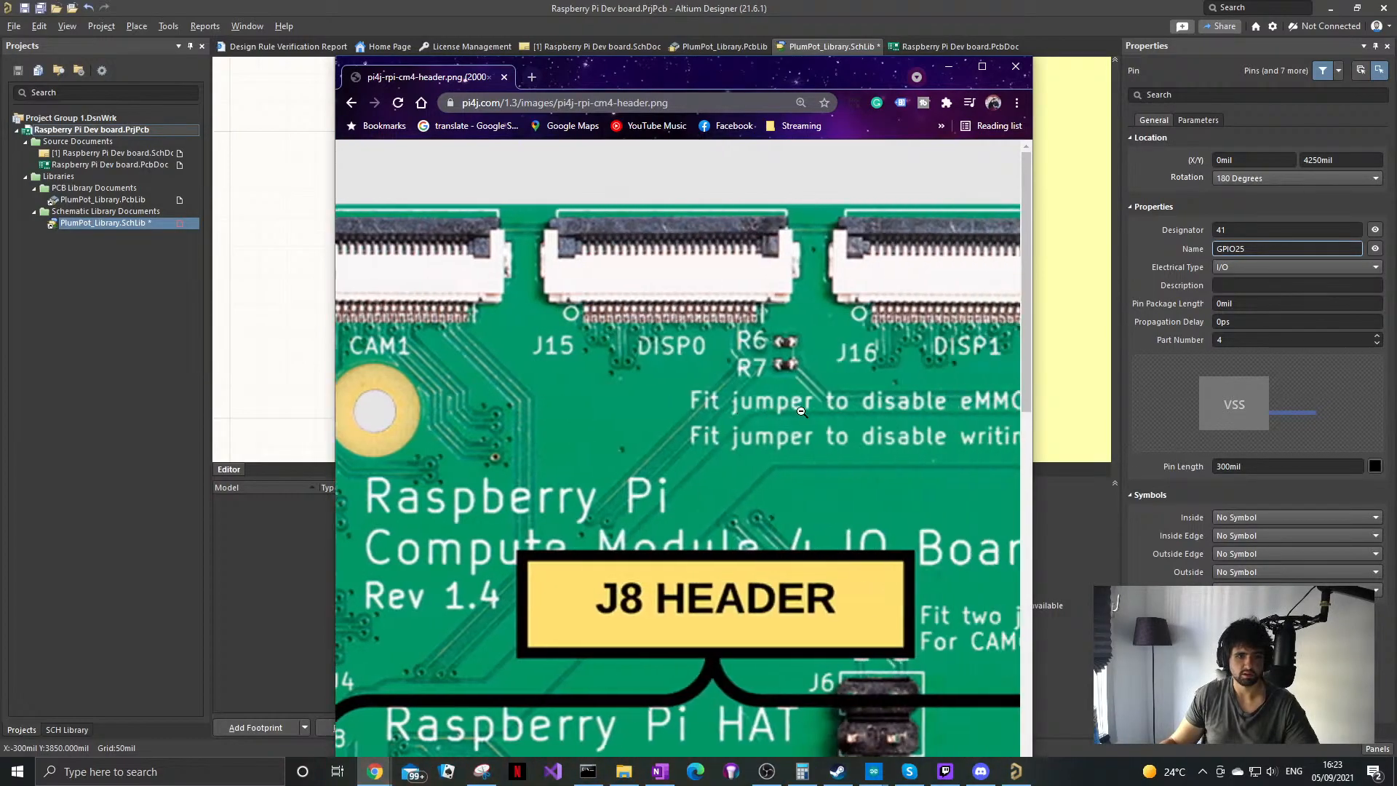
scroll(727, 463, down, 3)
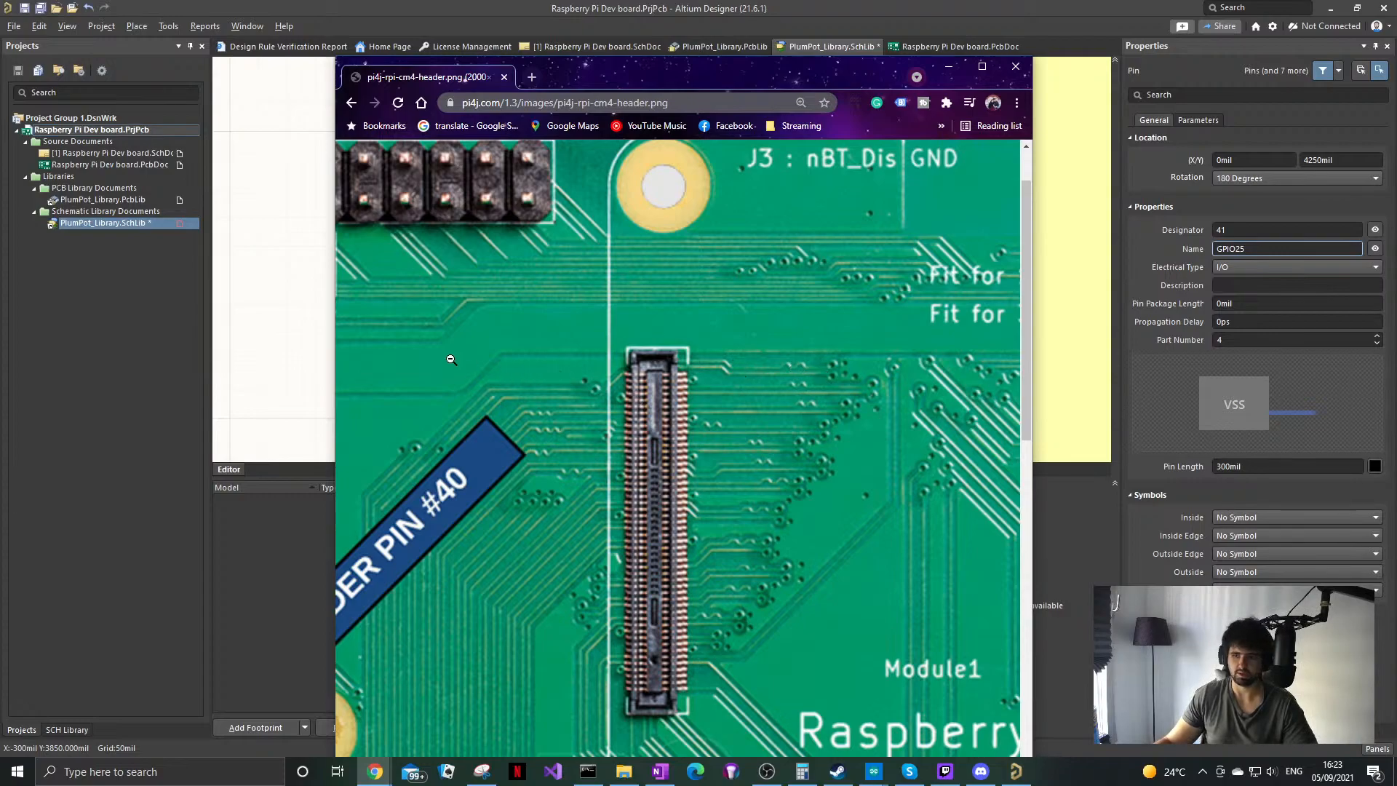
Step: Switch back to Altium Designer and review the GPIO pins down to pin 42 on the symbol body
click(289, 228)
scroll(290, 225, down, 1)
ctrl+scroll(507, 264, down, 4)
ctrl+scroll(508, 264, up, 2)
ctrl+scroll(508, 265, up, 1)
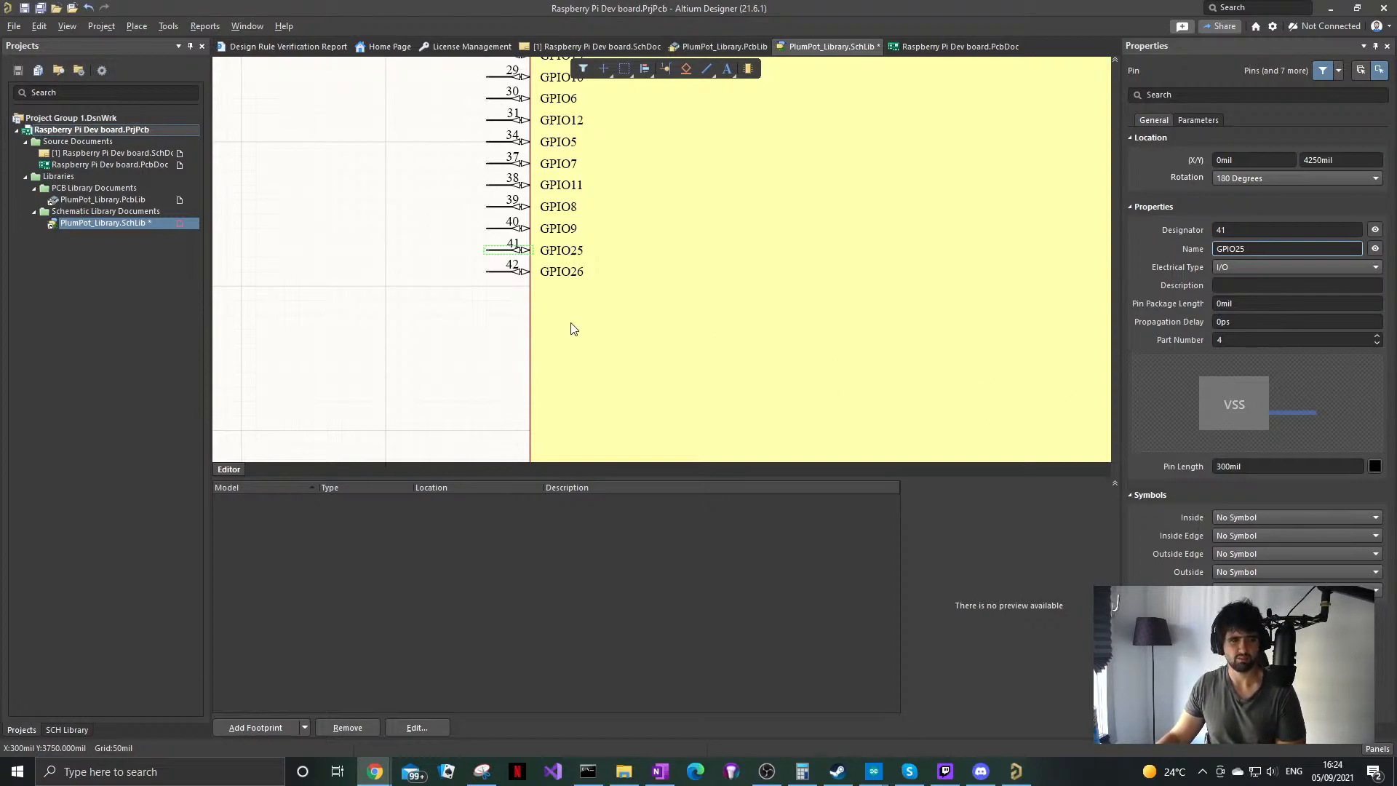
ctrl+scroll(570, 324, down, 3)
ctrl+scroll(369, 299, up, 4)
right_drag(369, 299, 378, 392)
ctrl+scroll(428, 335, down, 3)
right_drag(419, 322, 350, 310)
ctrl+scroll(394, 309, up, 2)
ctrl+scroll(395, 309, down, 1)
ctrl+scroll(385, 315, up, 1)
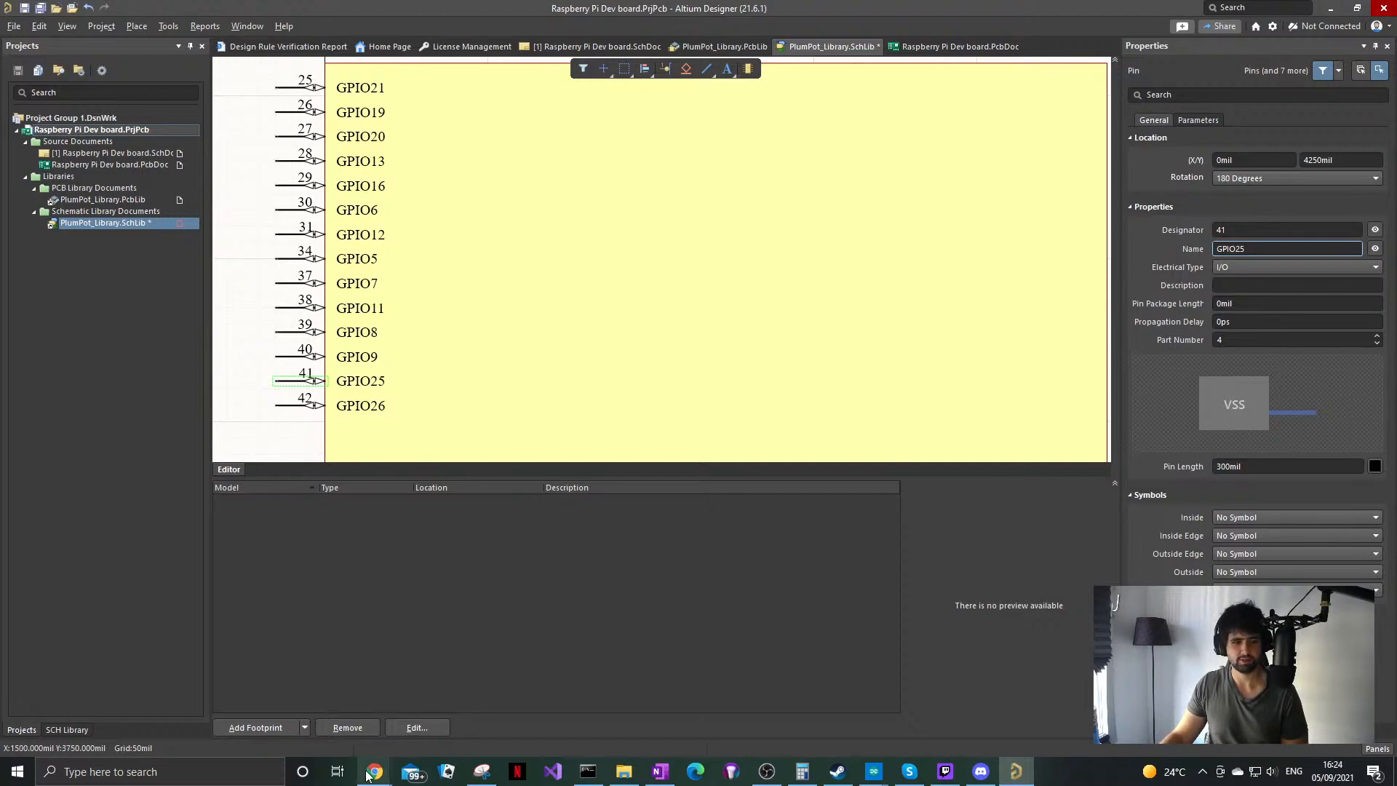
Step: Switch to the IO board image in Chrome and examine the Compute Module 4 connectors, PCIe slot and U15 power components
mouse_move(368, 775)
click(414, 713)
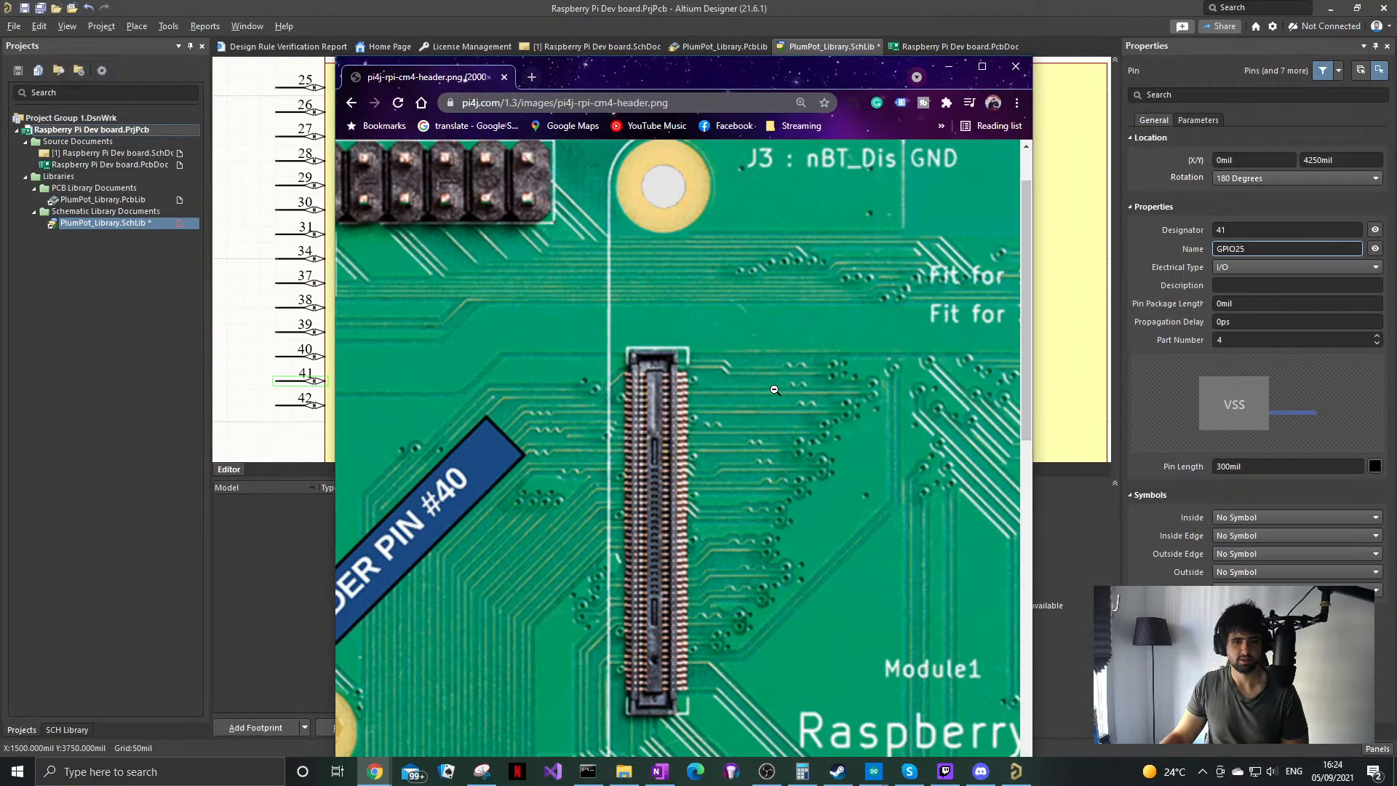
scroll(774, 390, down, 2)
scroll(773, 397, up, 3)
scroll(771, 407, left, 3)
scroll(770, 412, right, 4)
scroll(720, 473, down, 2)
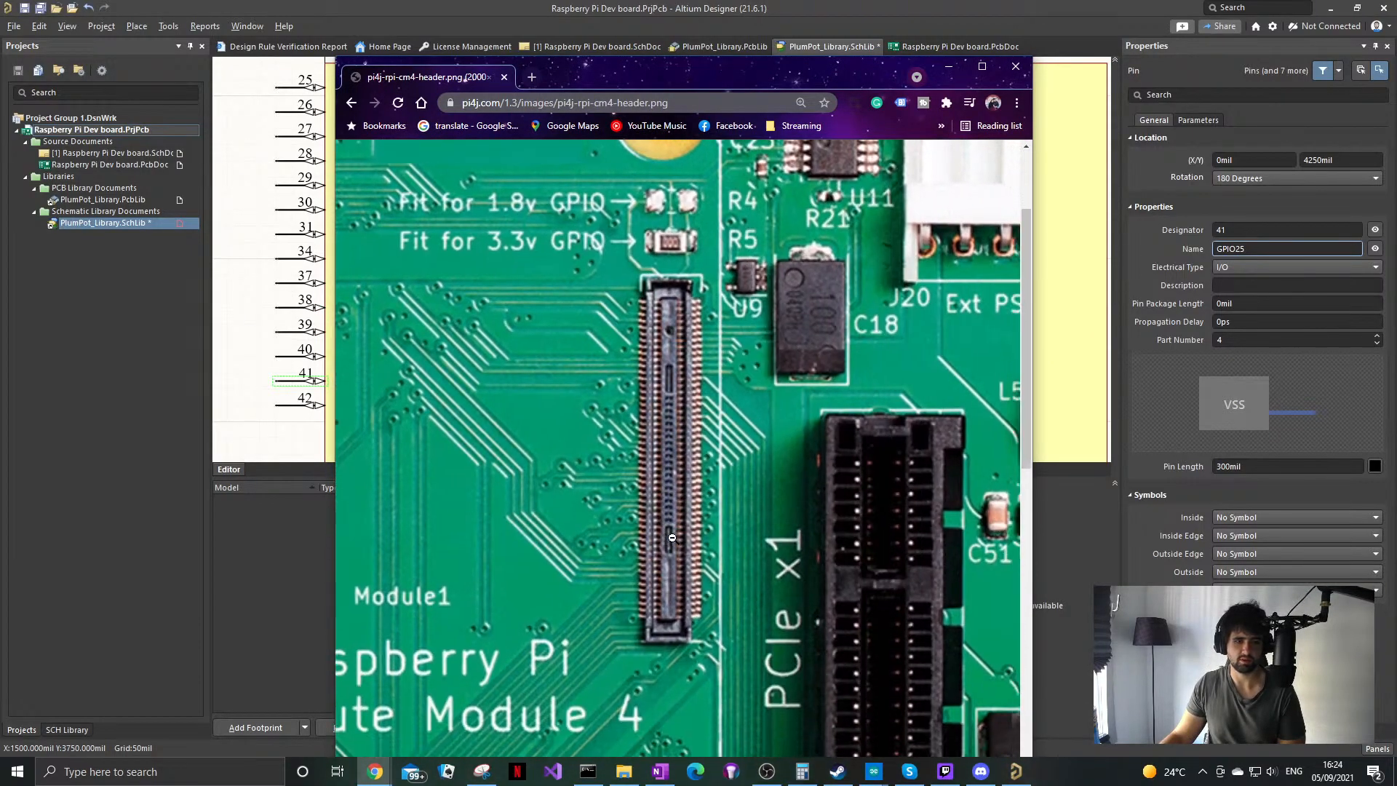
scroll(673, 537, down, 5)
scroll(663, 531, right, 3)
scroll(664, 532, right, 3)
scroll(660, 528, down, 2)
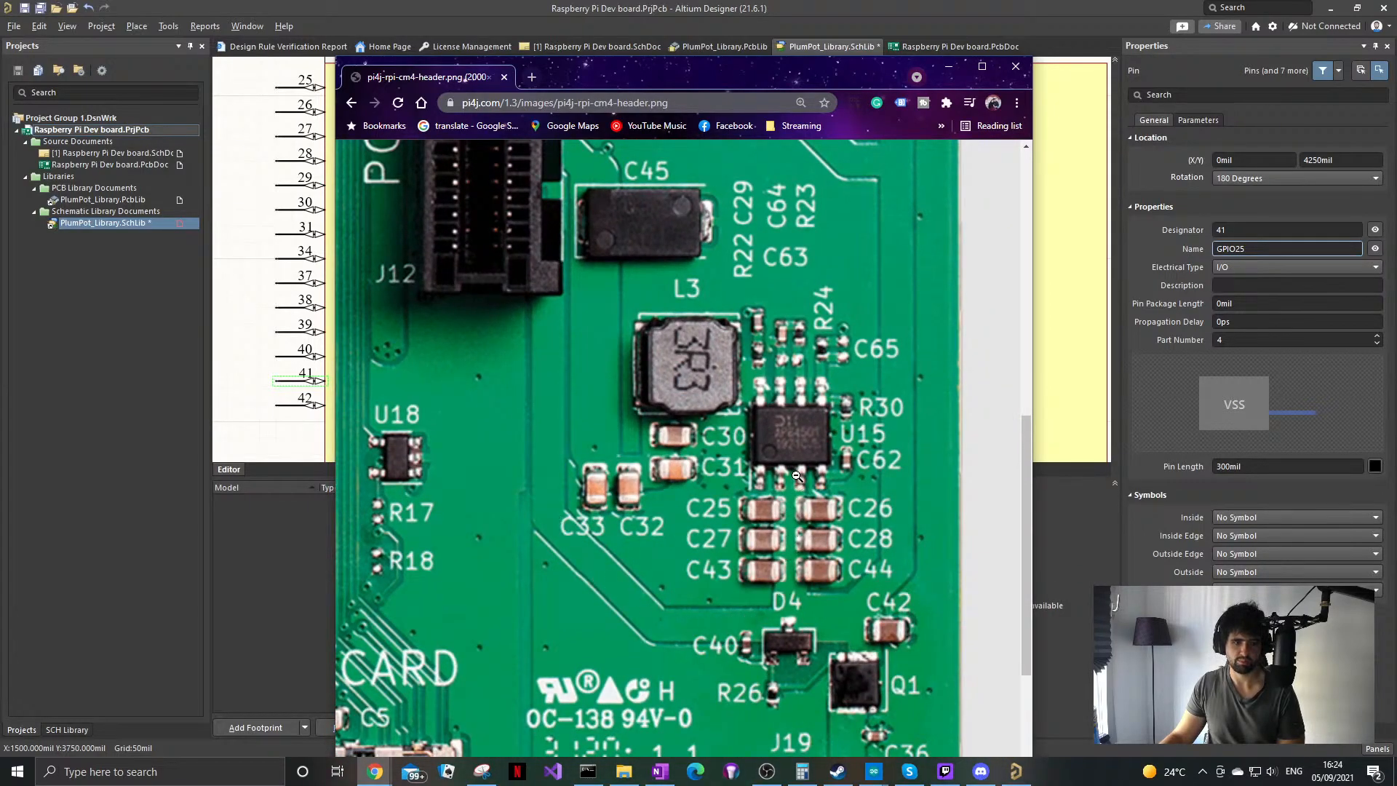
Step: Examine the board image from the U16 power components and PCIe slot across the Compute Module 4 connectors and display connectors to the J8 header
scroll(873, 416, up, 1)
scroll(873, 416, up, 5)
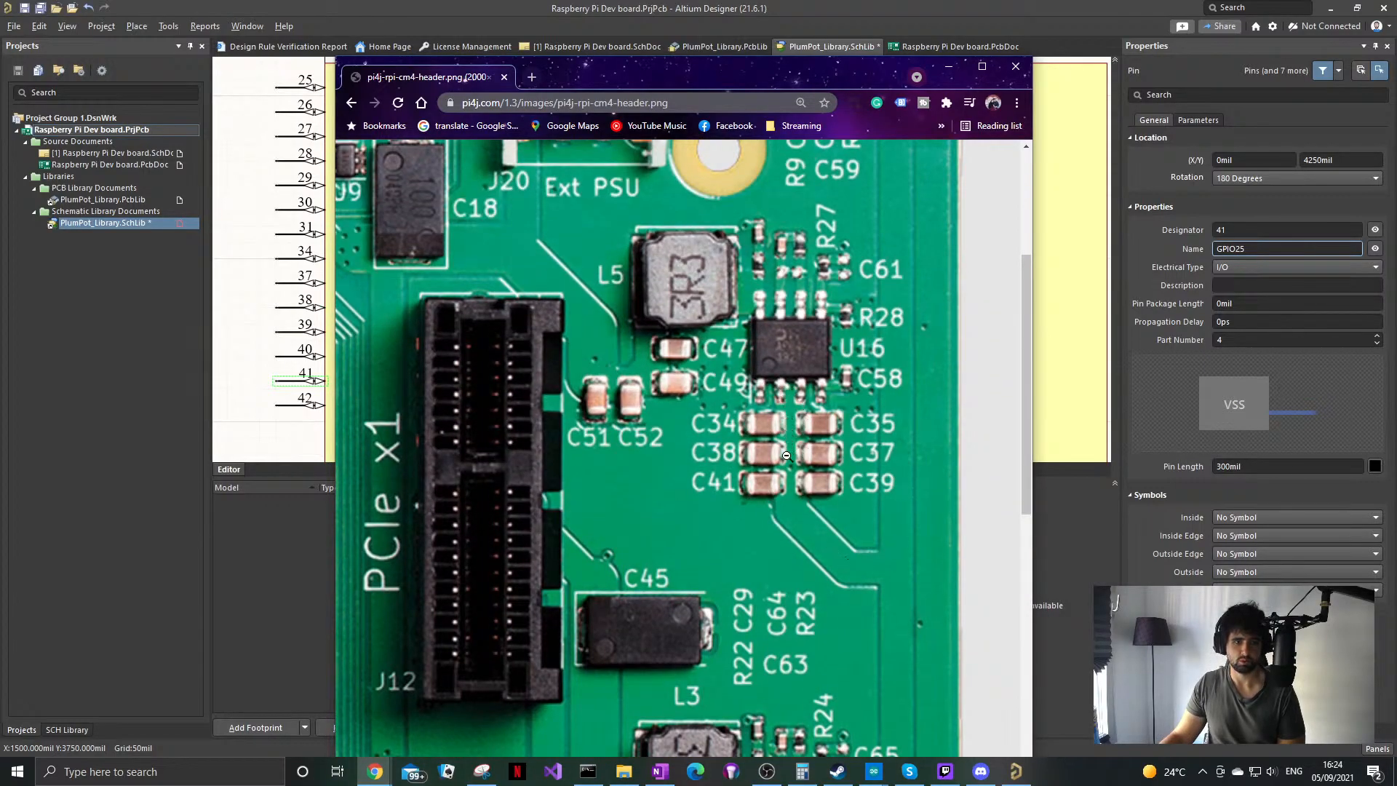
scroll(865, 567, down, 1)
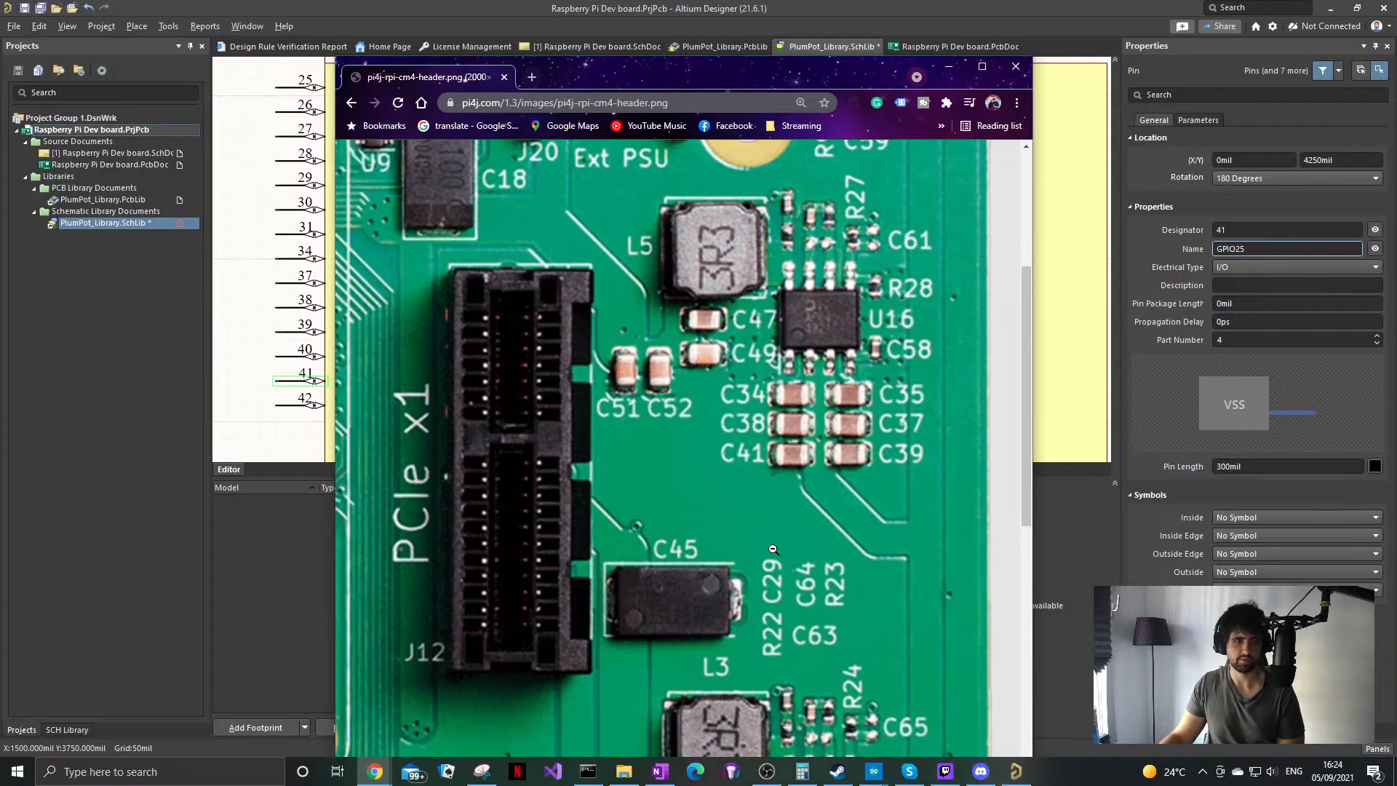
scroll(756, 545, left, 5)
scroll(752, 540, up, 1)
scroll(753, 539, left, 3)
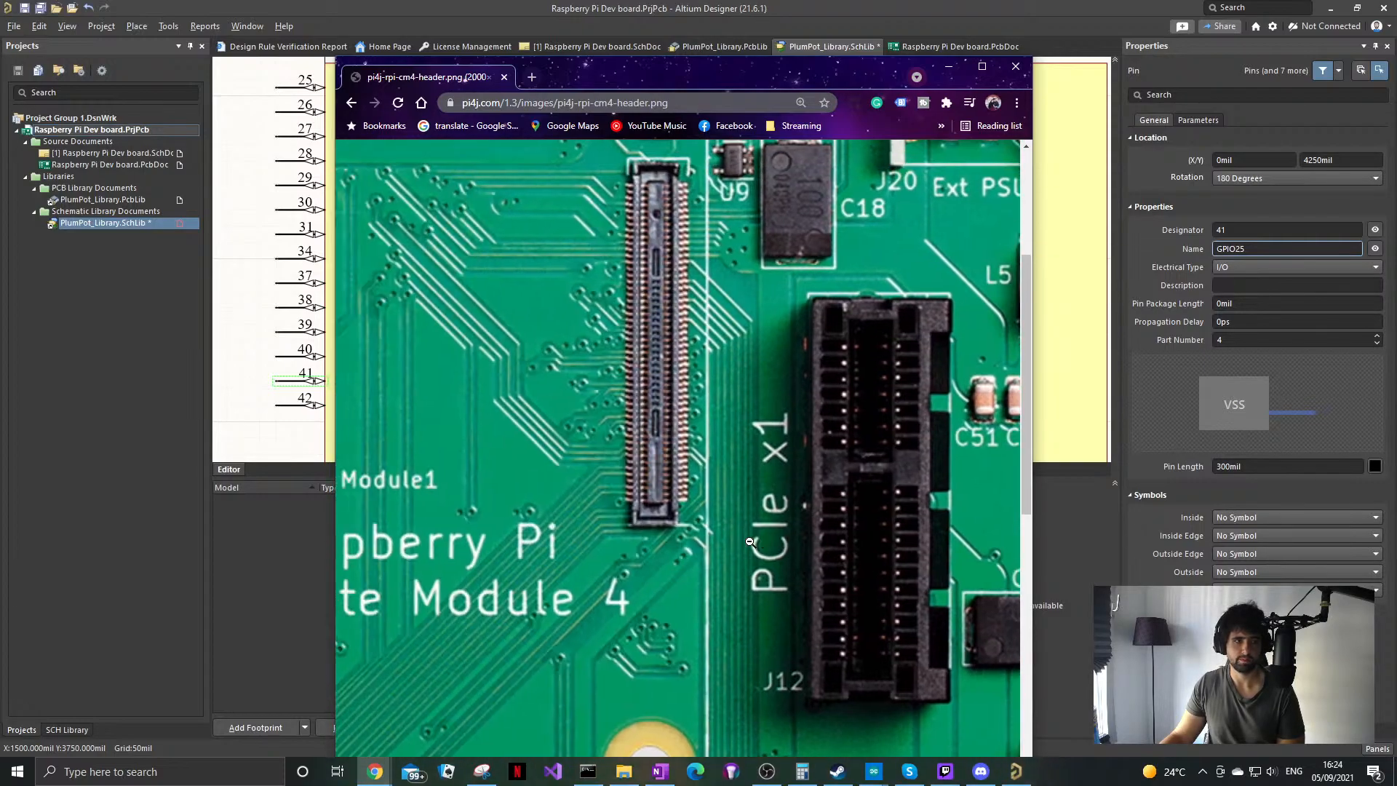
scroll(752, 535, up, 2)
scroll(751, 529, up, 4)
scroll(751, 529, left, 7)
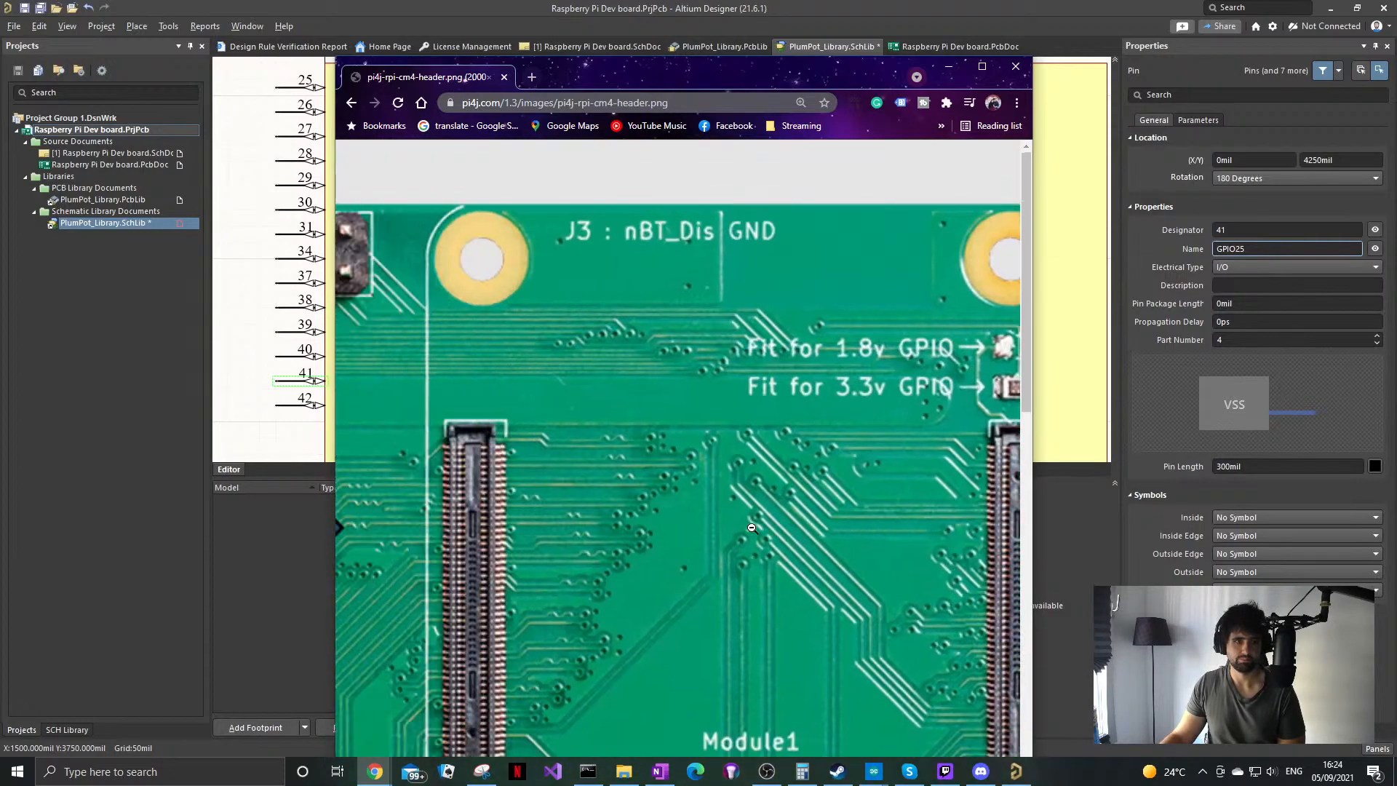
scroll(752, 528, left, 10)
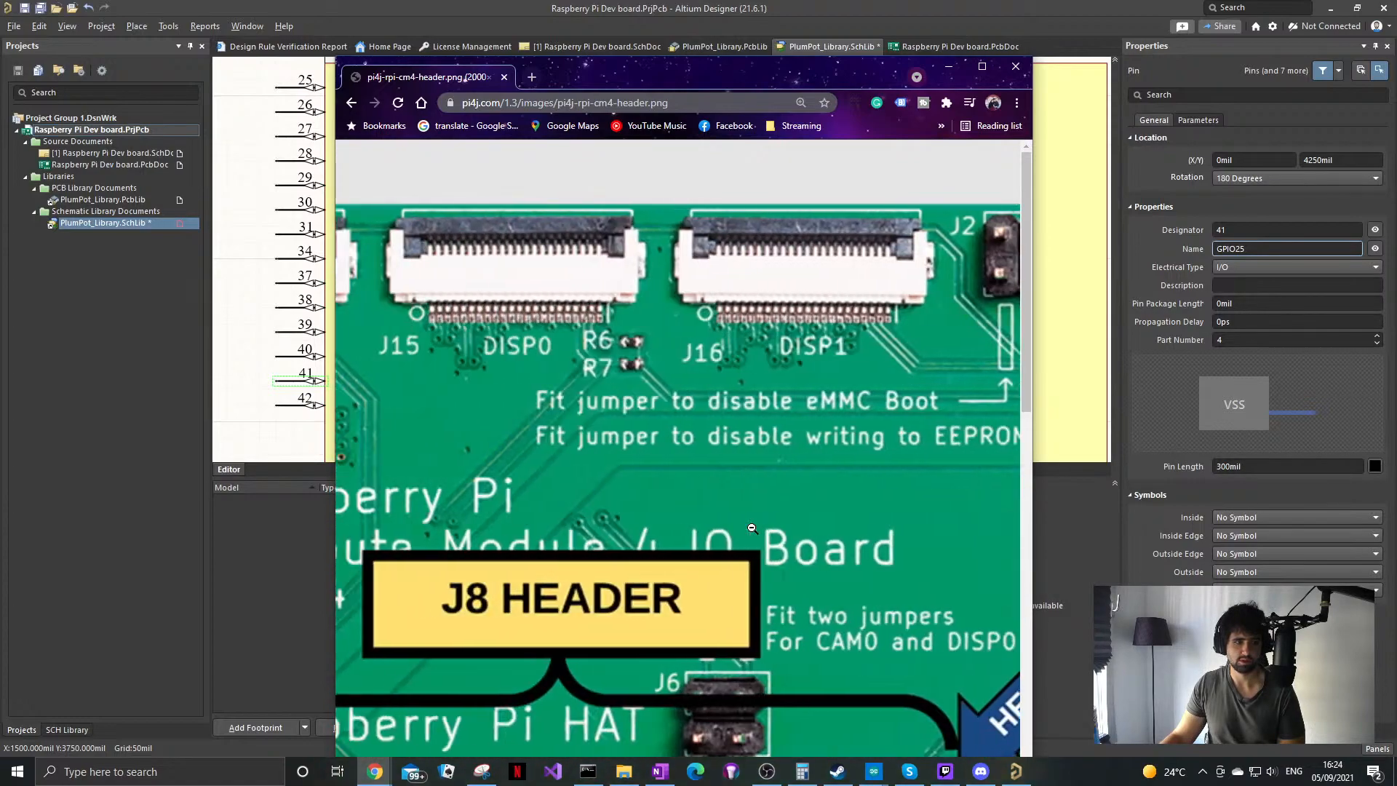
scroll(751, 523, down, 8)
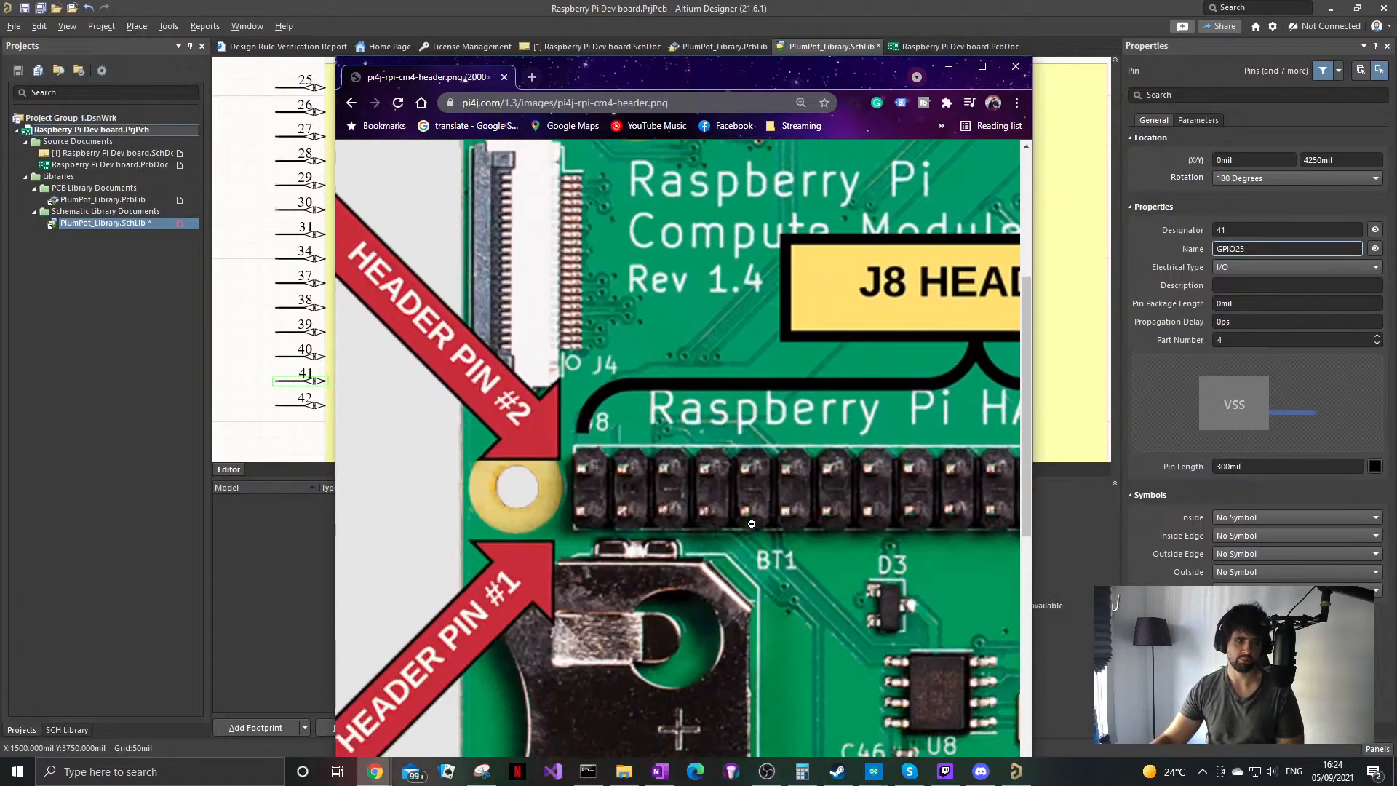
Step: Inspect the board edge from the CR2032 battery holder and HDMI0 past HDMI1, Ethernet and USB to the microSD slot
scroll(704, 522, down, 4)
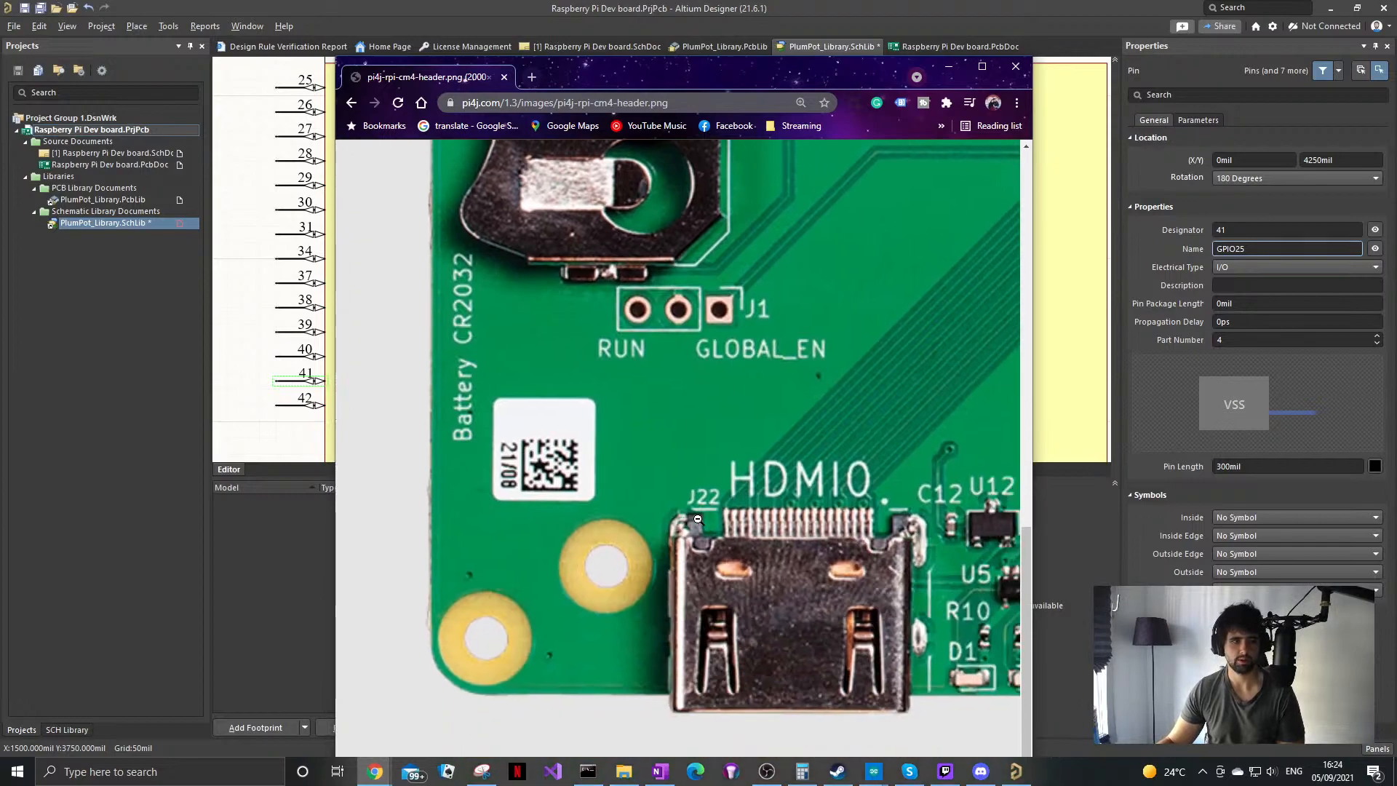
scroll(700, 520, right, 6)
scroll(698, 519, right, 1)
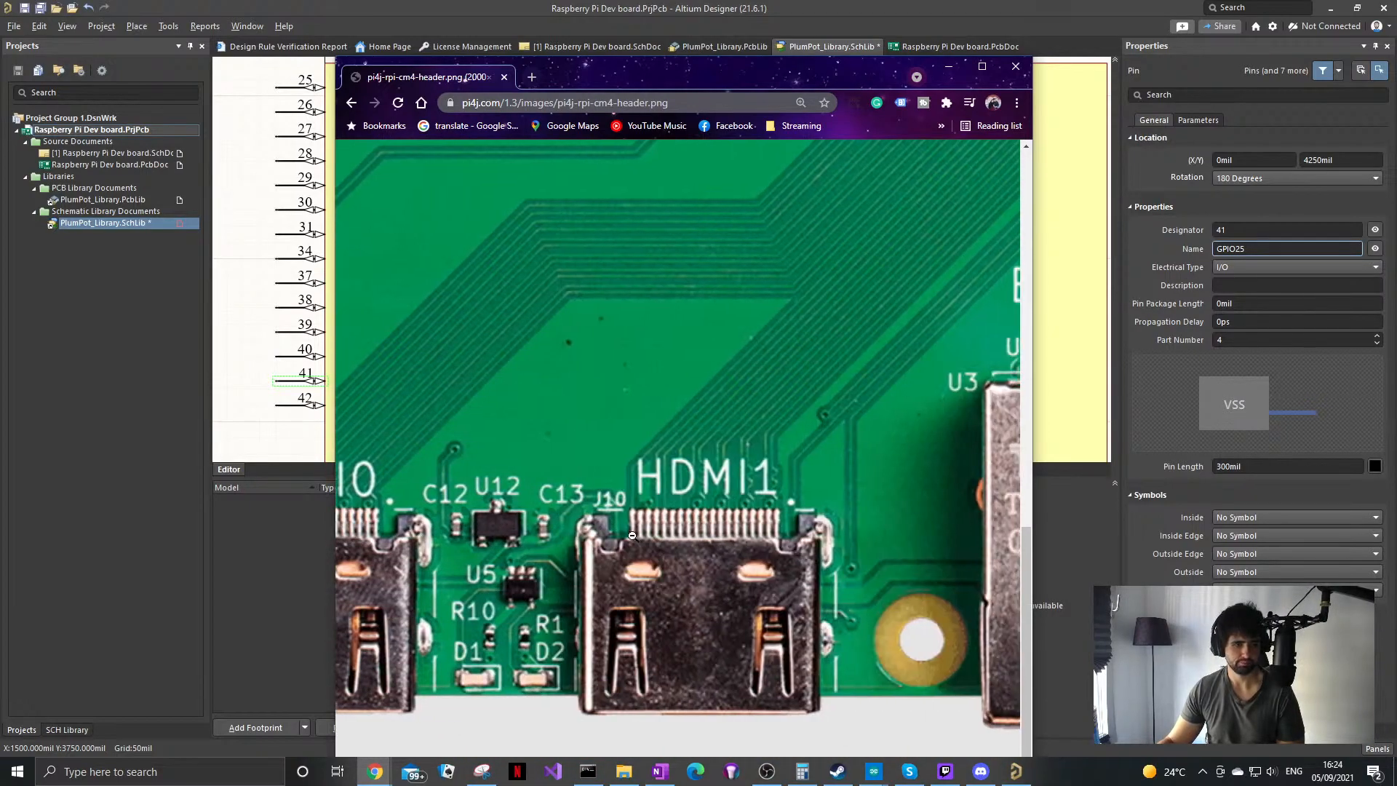
scroll(632, 536, right, 10)
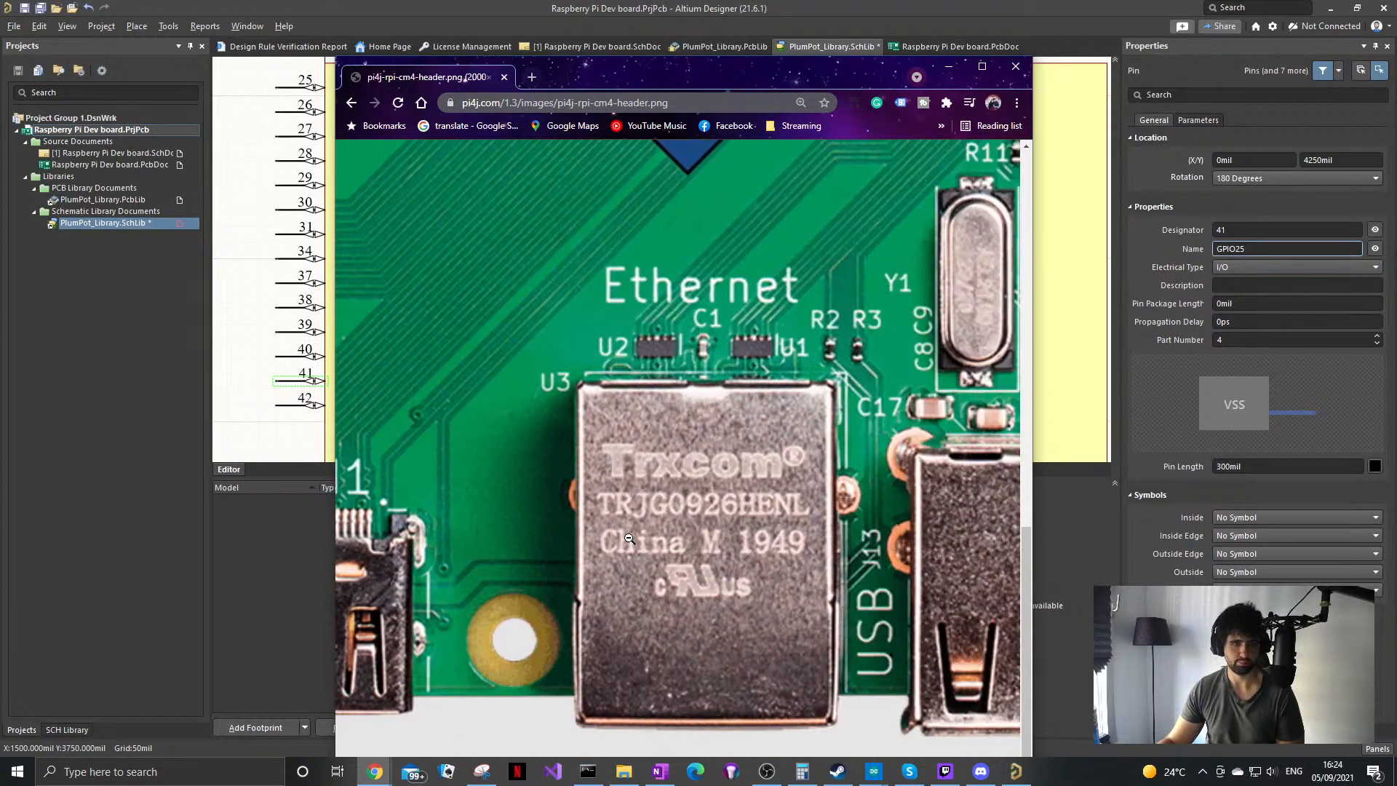
scroll(629, 538, right, 10)
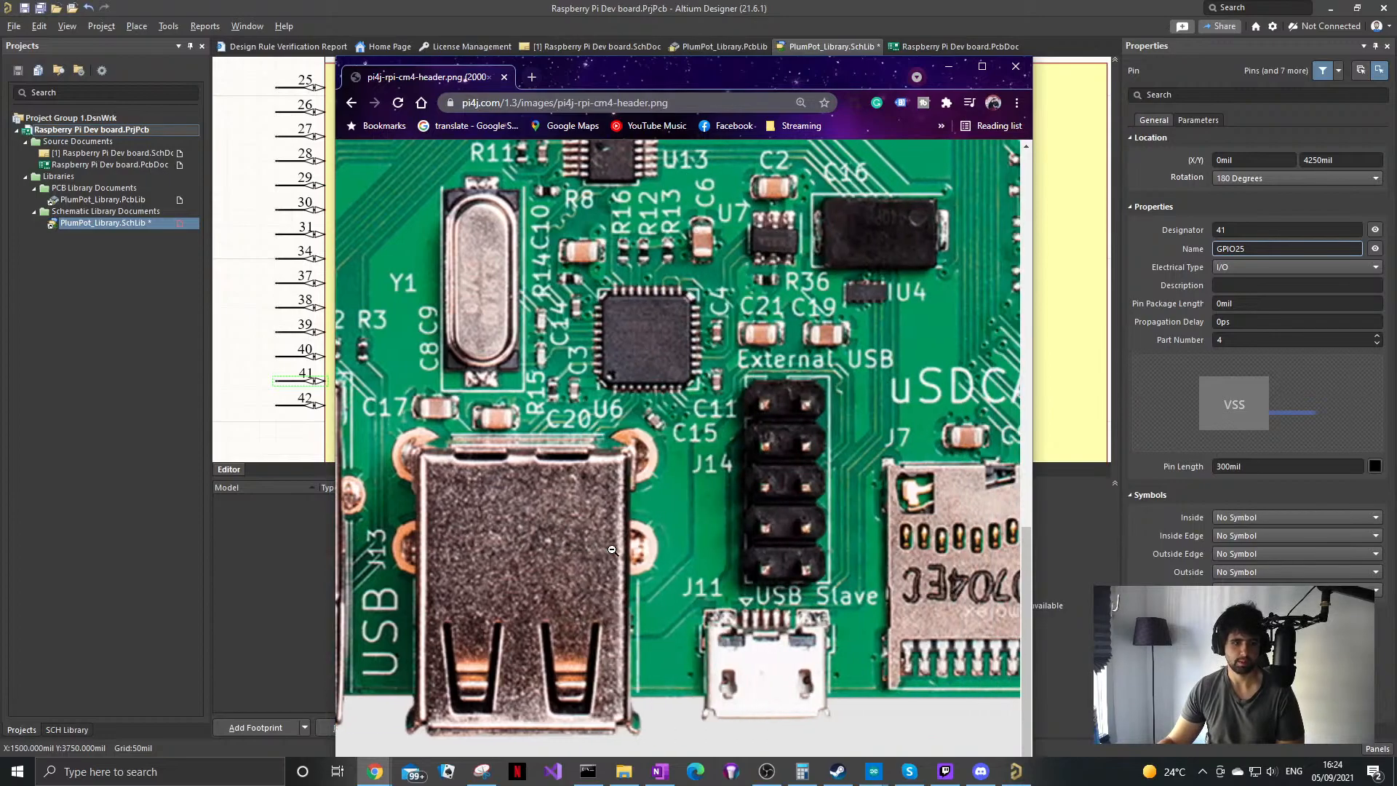
scroll(615, 574, right, 4)
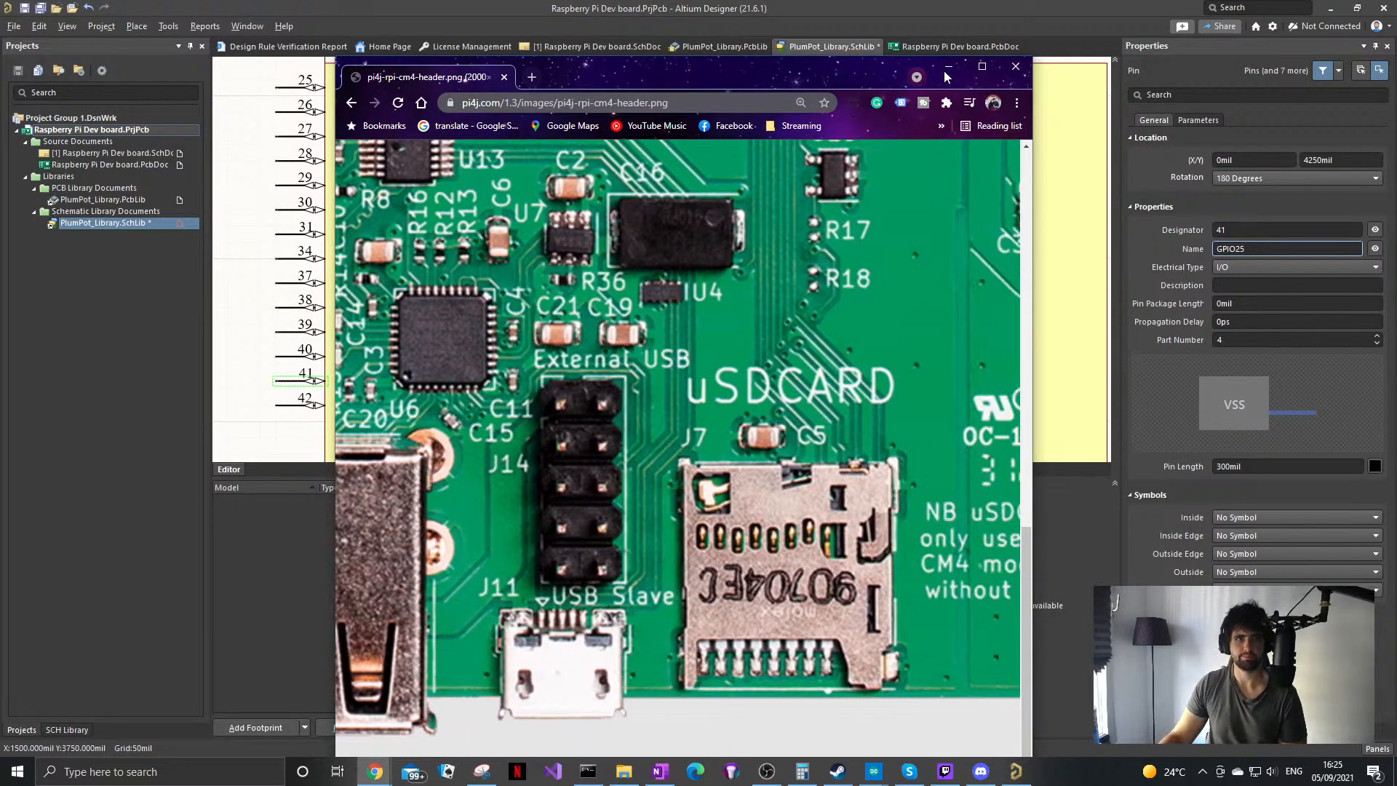
Step: Switch back to Altium Designer and change pin 42 to designator 44 with the name GPIO10
click(949, 67)
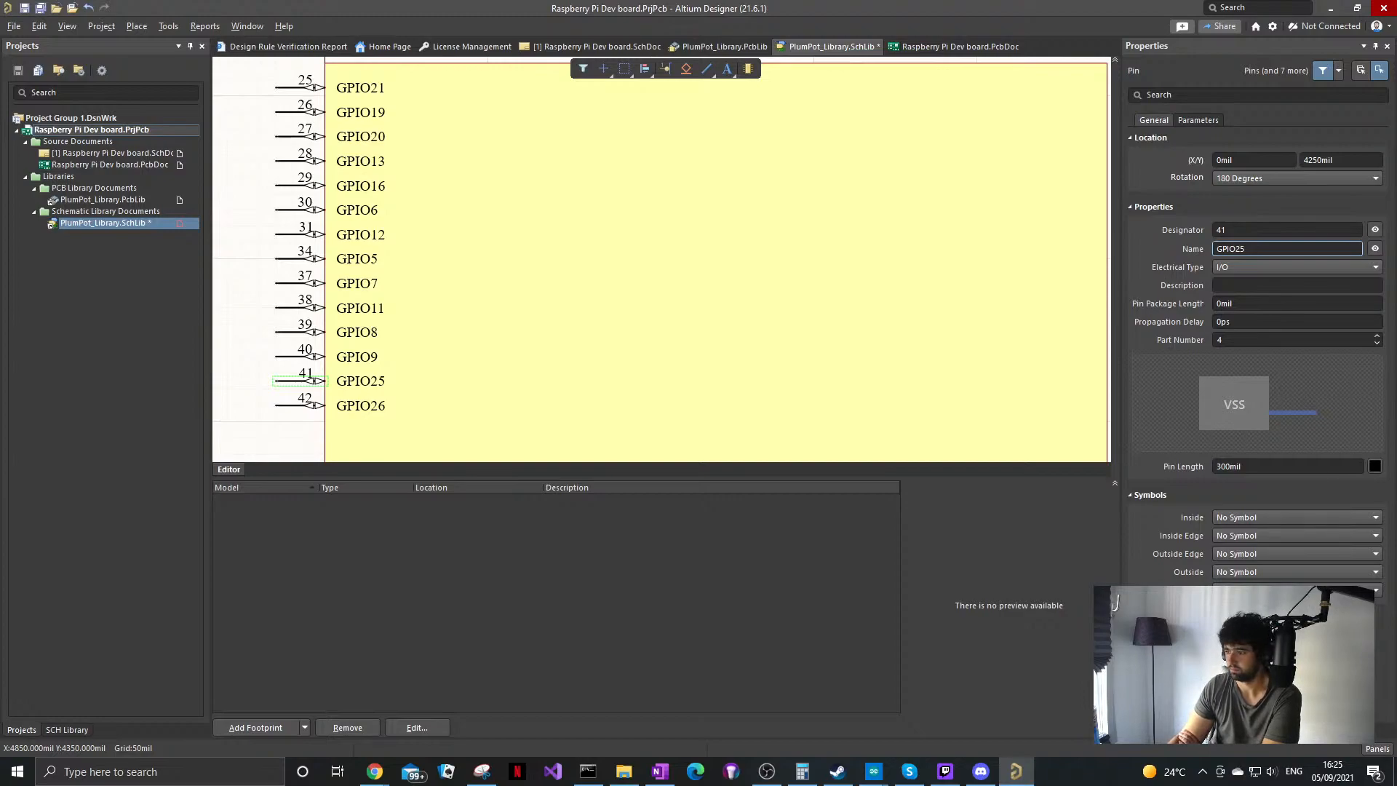
click(298, 405)
click(1278, 230)
text(44)
key(Return)
click(1305, 247)
text(GPIO10)
key(Return)
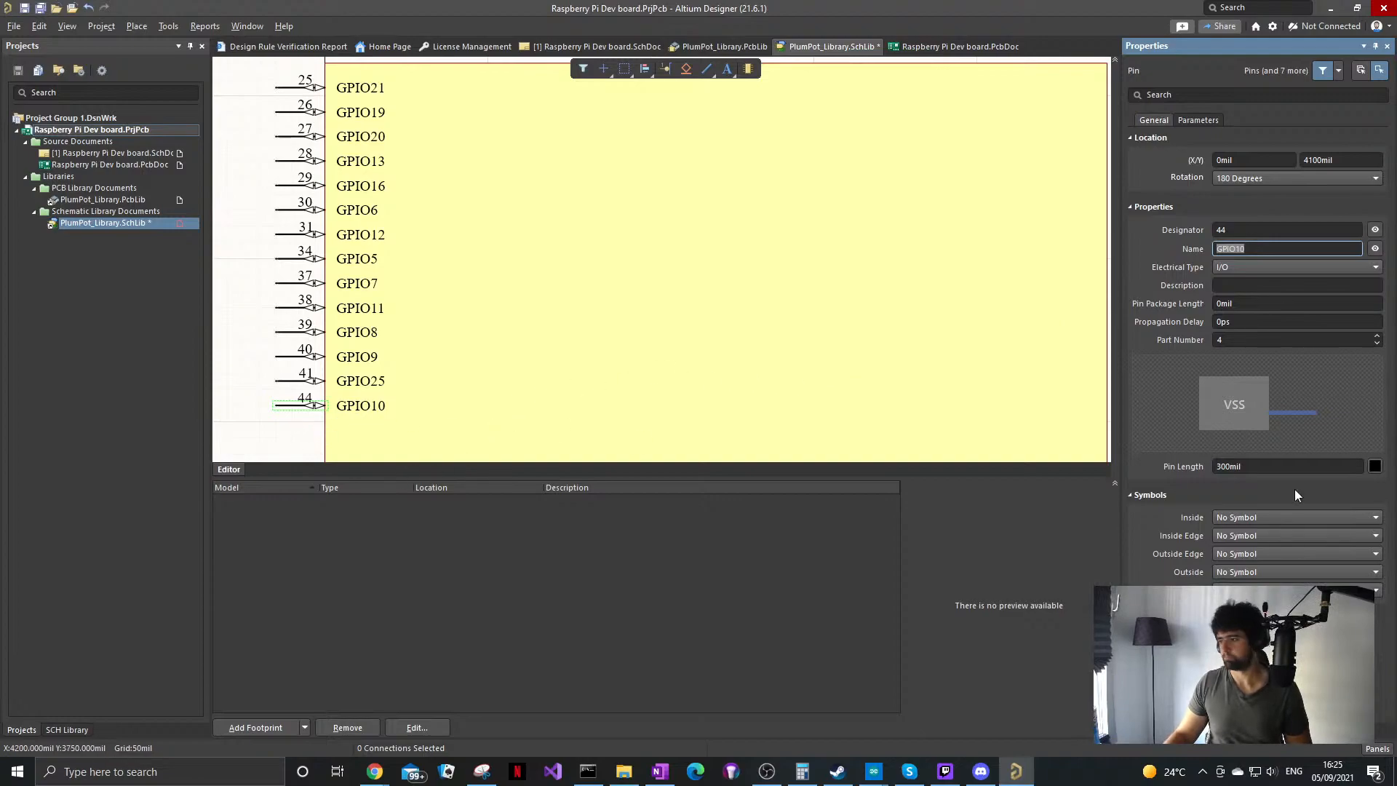
Step: Place pin 45 on the symbol edge directly below pin 44 and name it GPIO24
click(295, 405)
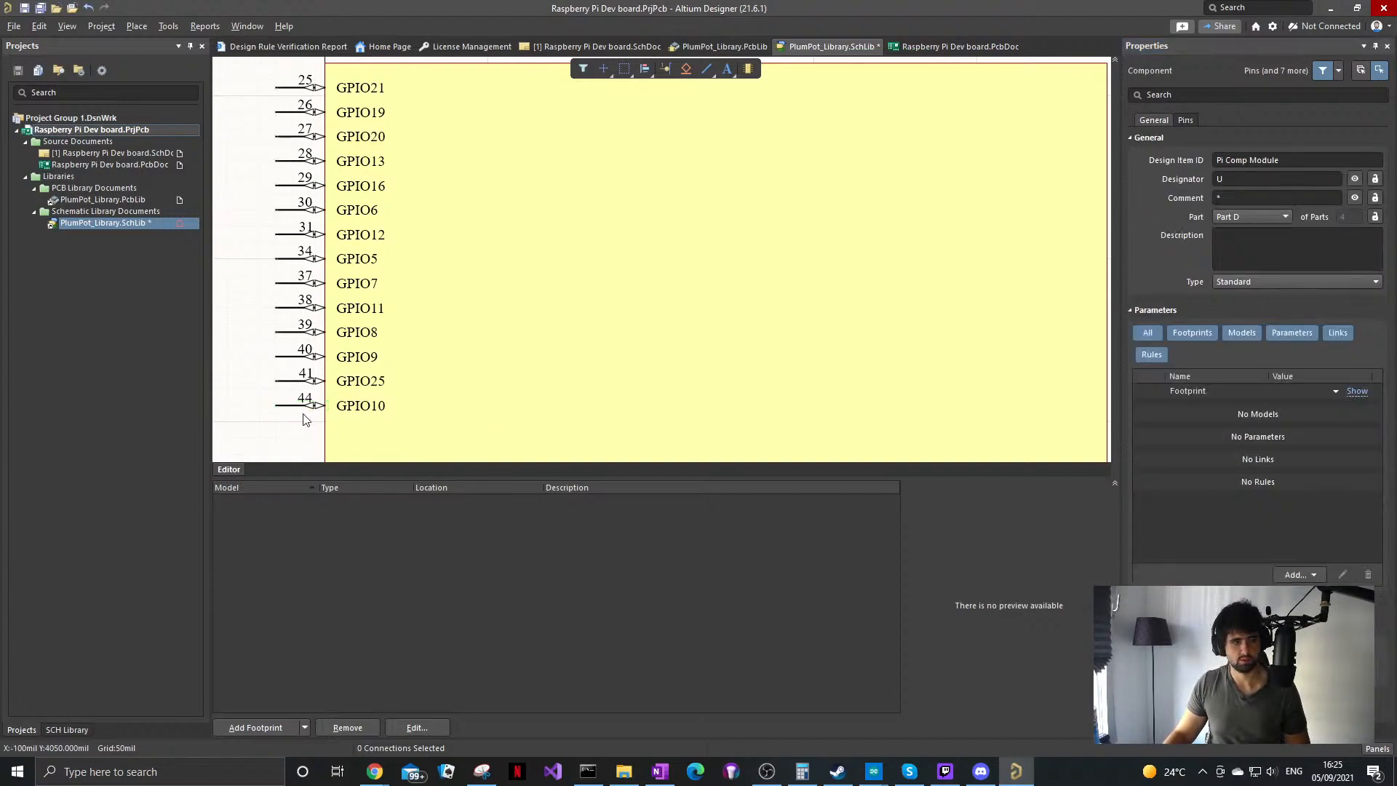
click(293, 404)
key(p)
key(p)
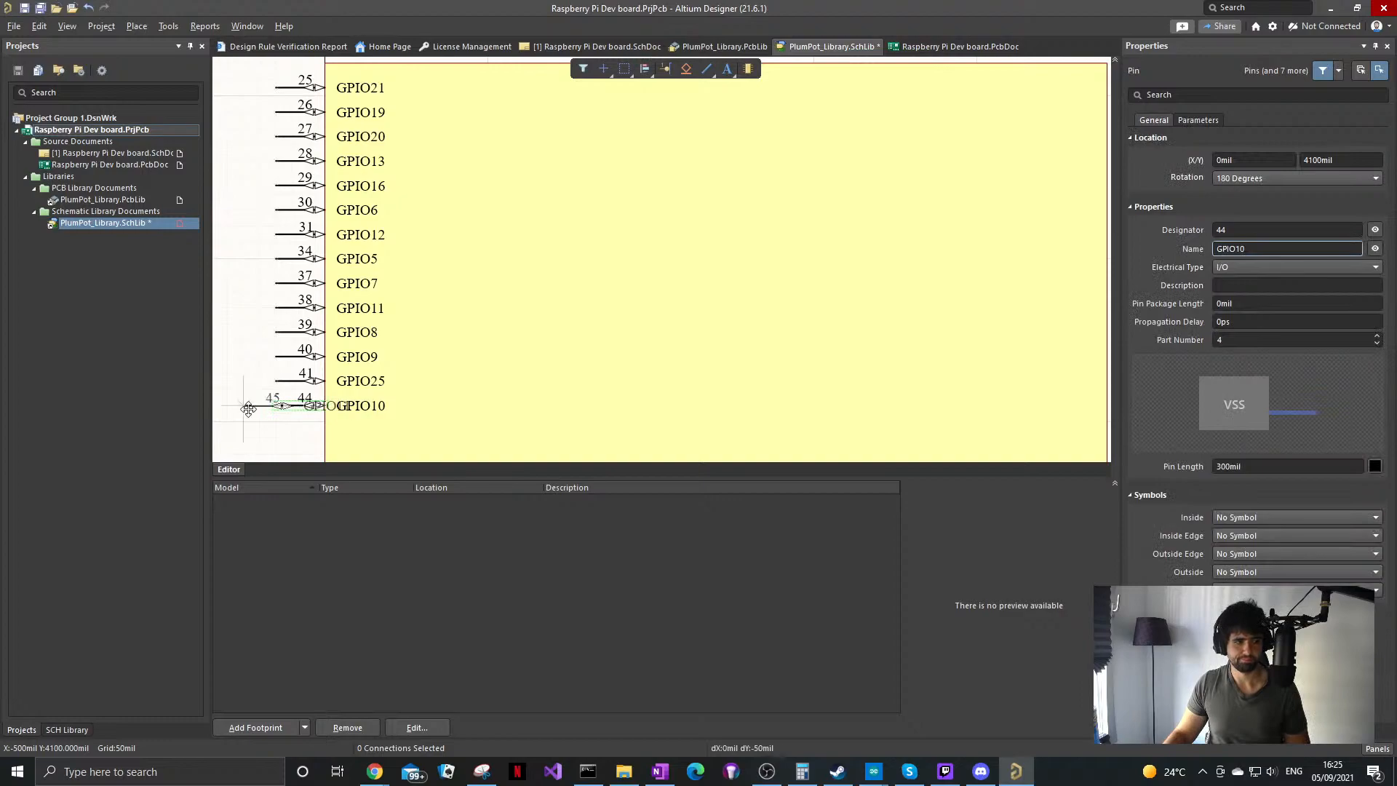
click(275, 429)
key(Escape)
click(294, 429)
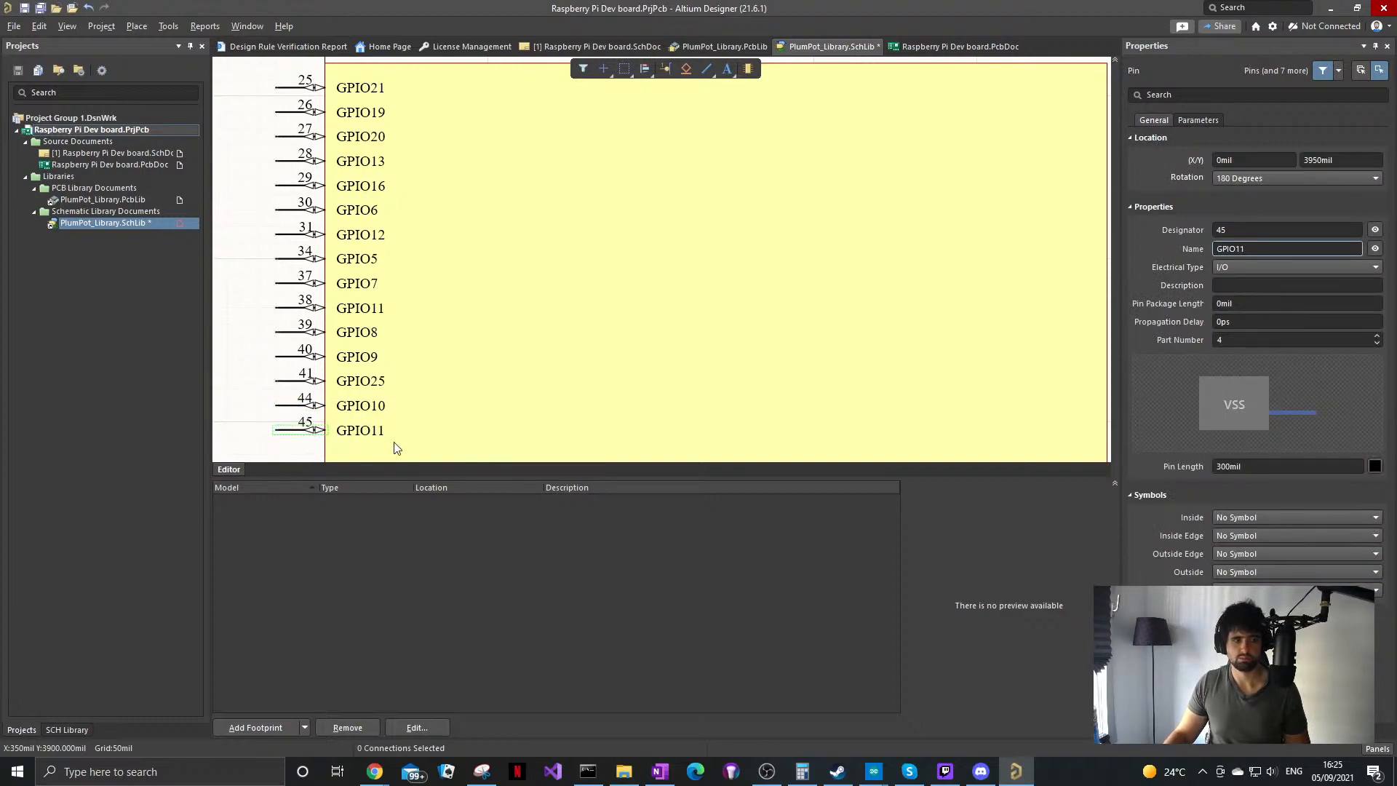
click(1271, 249)
key(BackSpace)
key(BackSpace)
text(24)
key(Return)
Step: Copy pin 45 directly below itself as pin 46 and name the copy GPIO22
ctrl+scroll(444, 409, down, 1)
right_drag(411, 384, 443, 275)
shift+drag(361, 314, 339, 338)
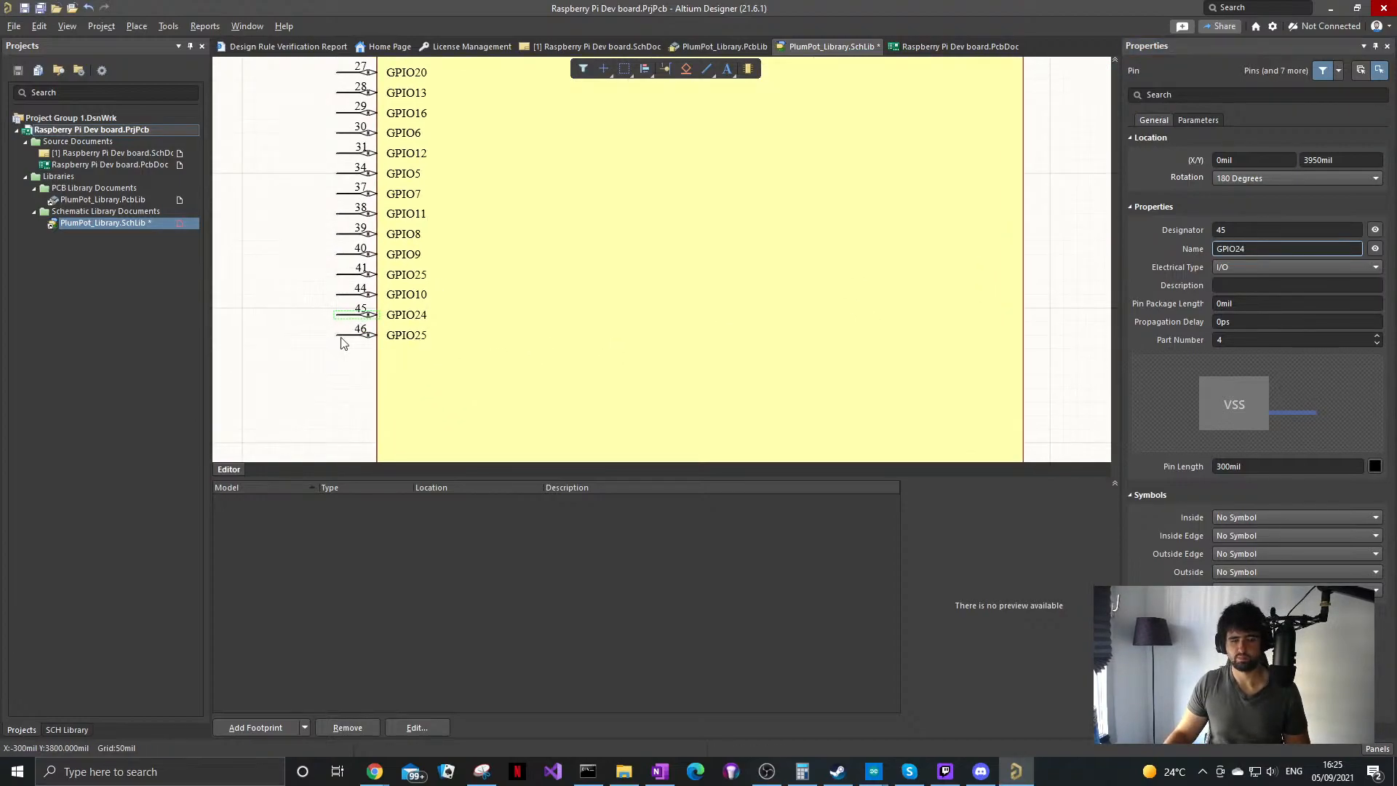
click(348, 339)
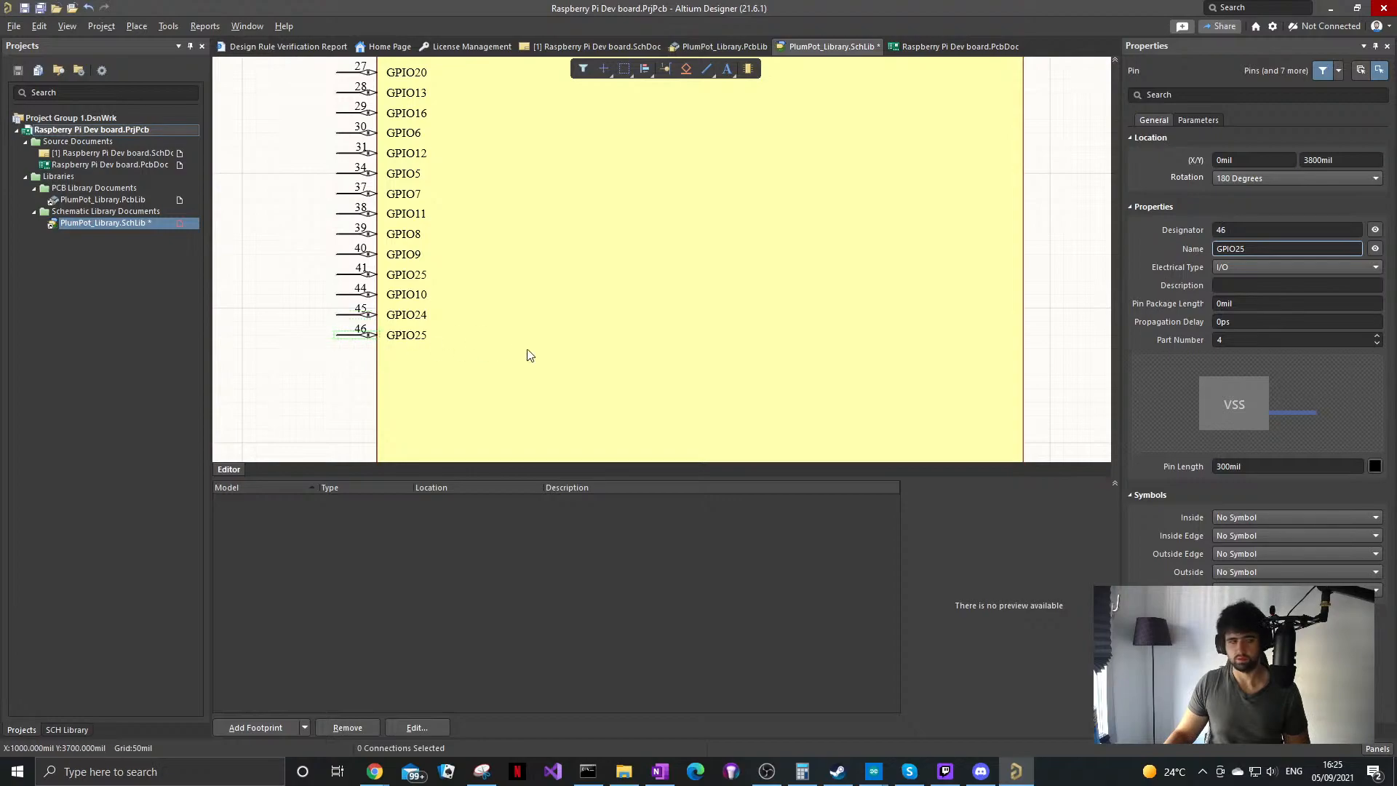
click(1279, 249)
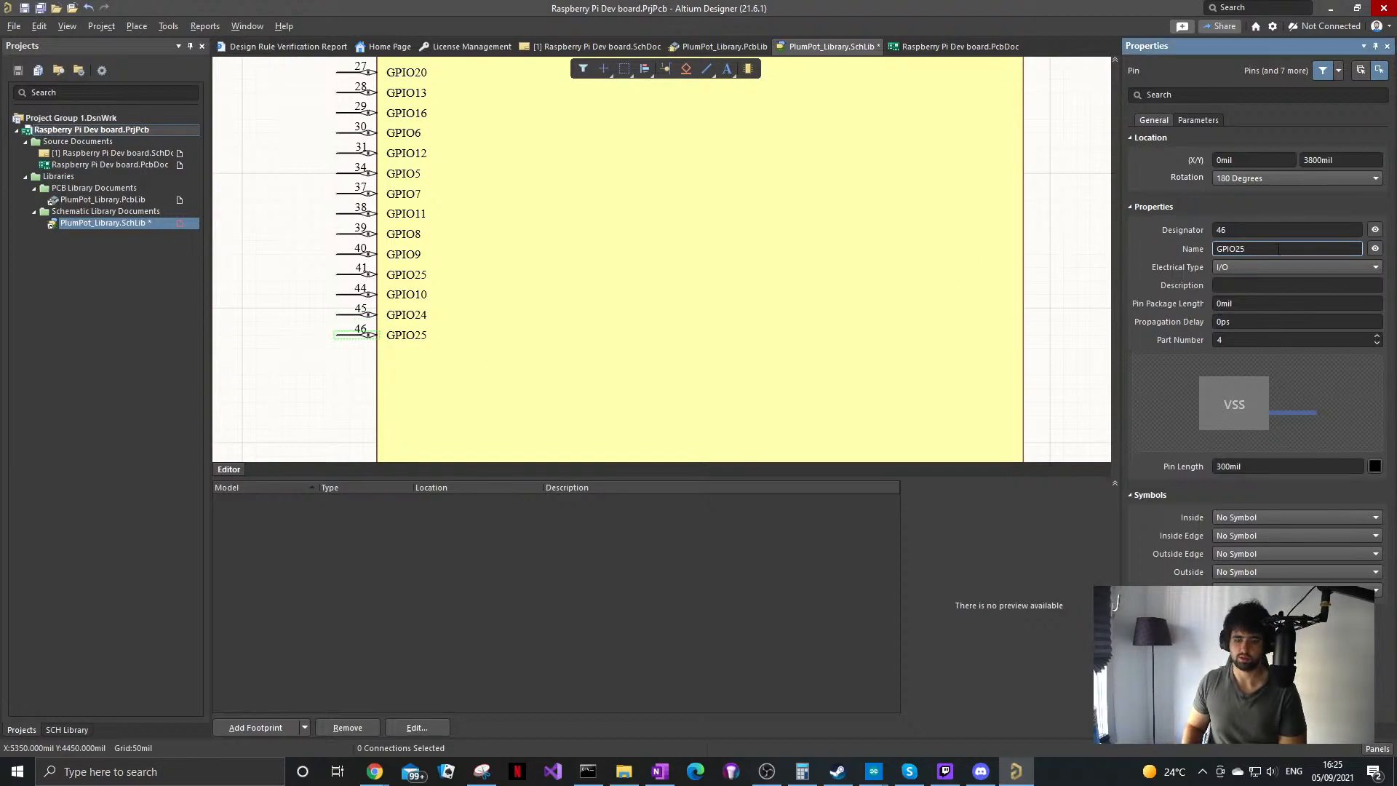
text(2)
key(Return)
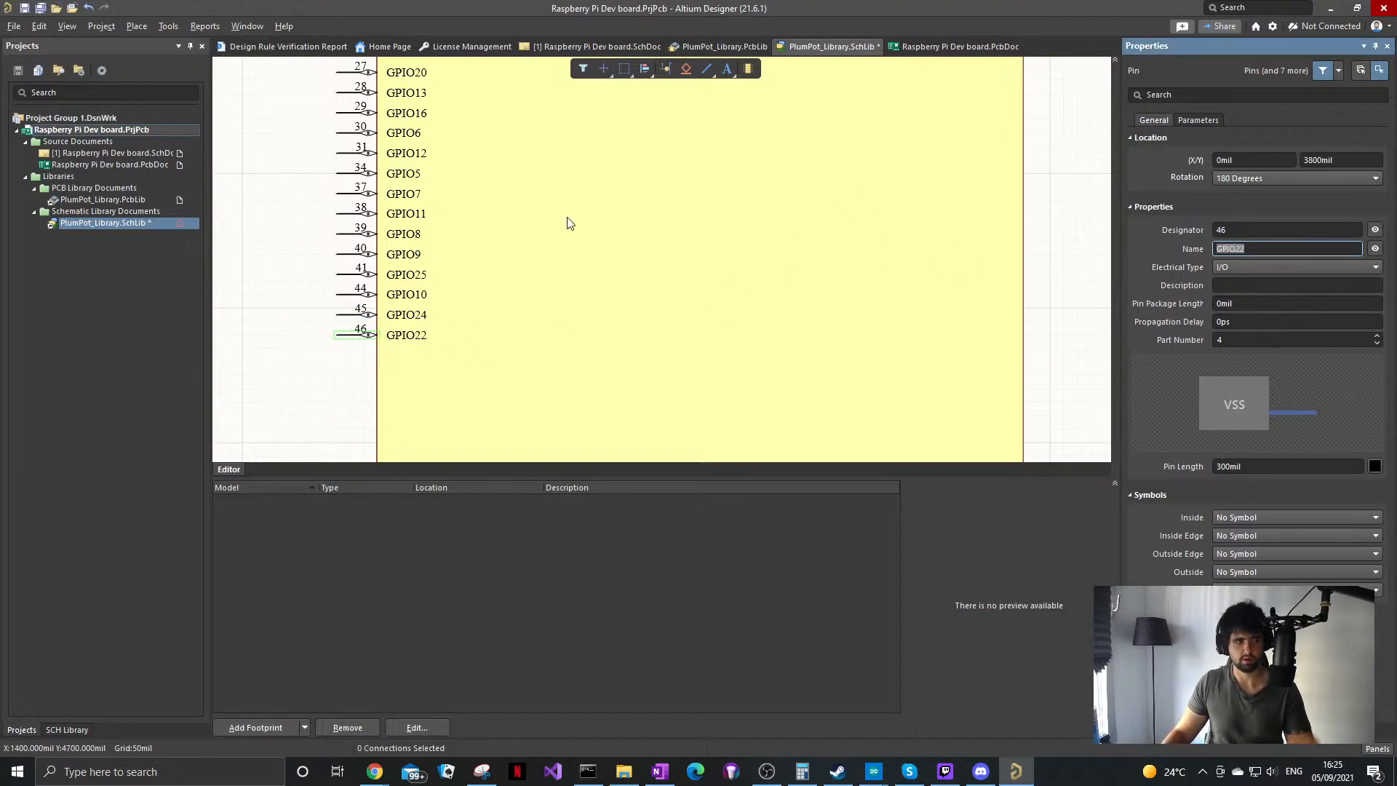
Step: Copy pin 46 directly below itself to add pin 47, GPIO23
click(535, 269)
scroll(326, 248, up, 1)
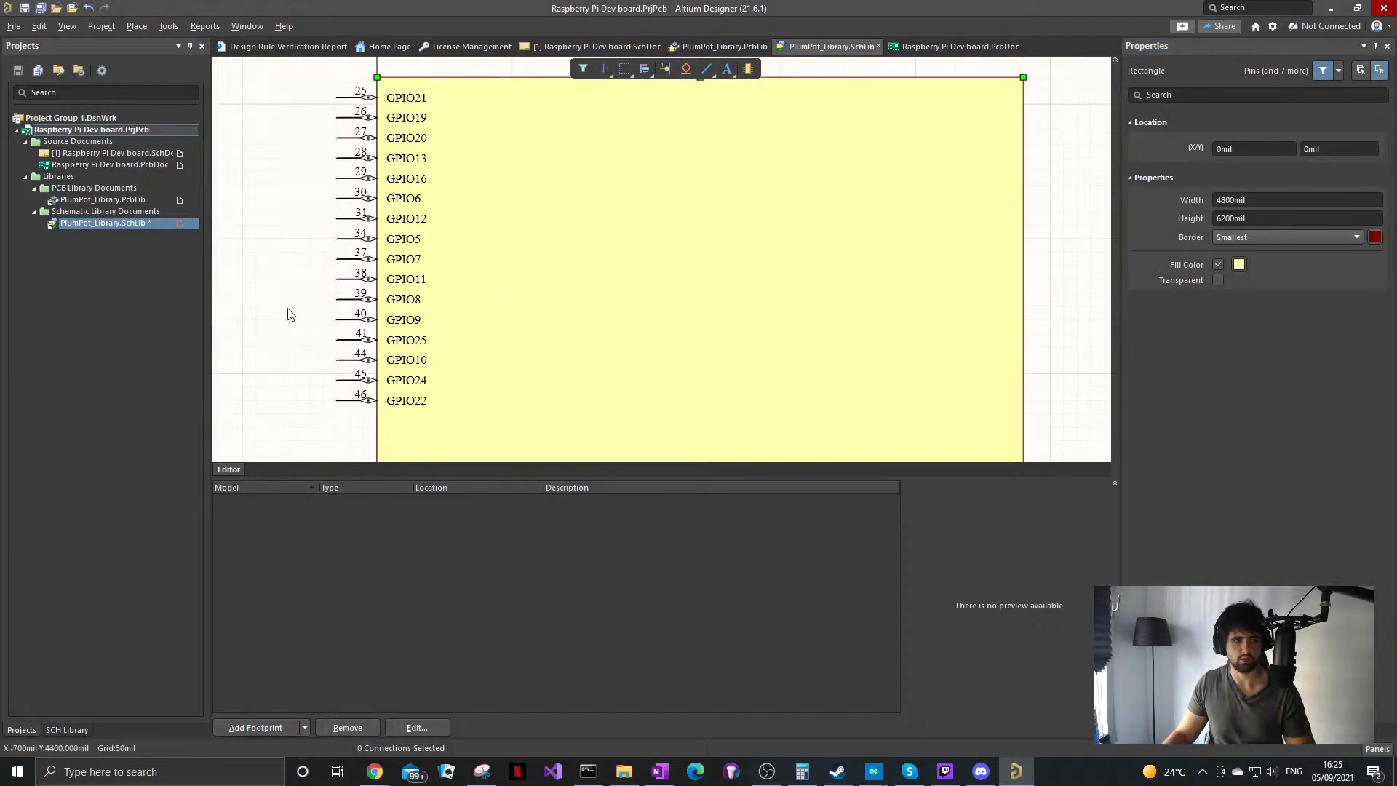
scroll(305, 283, down, 1)
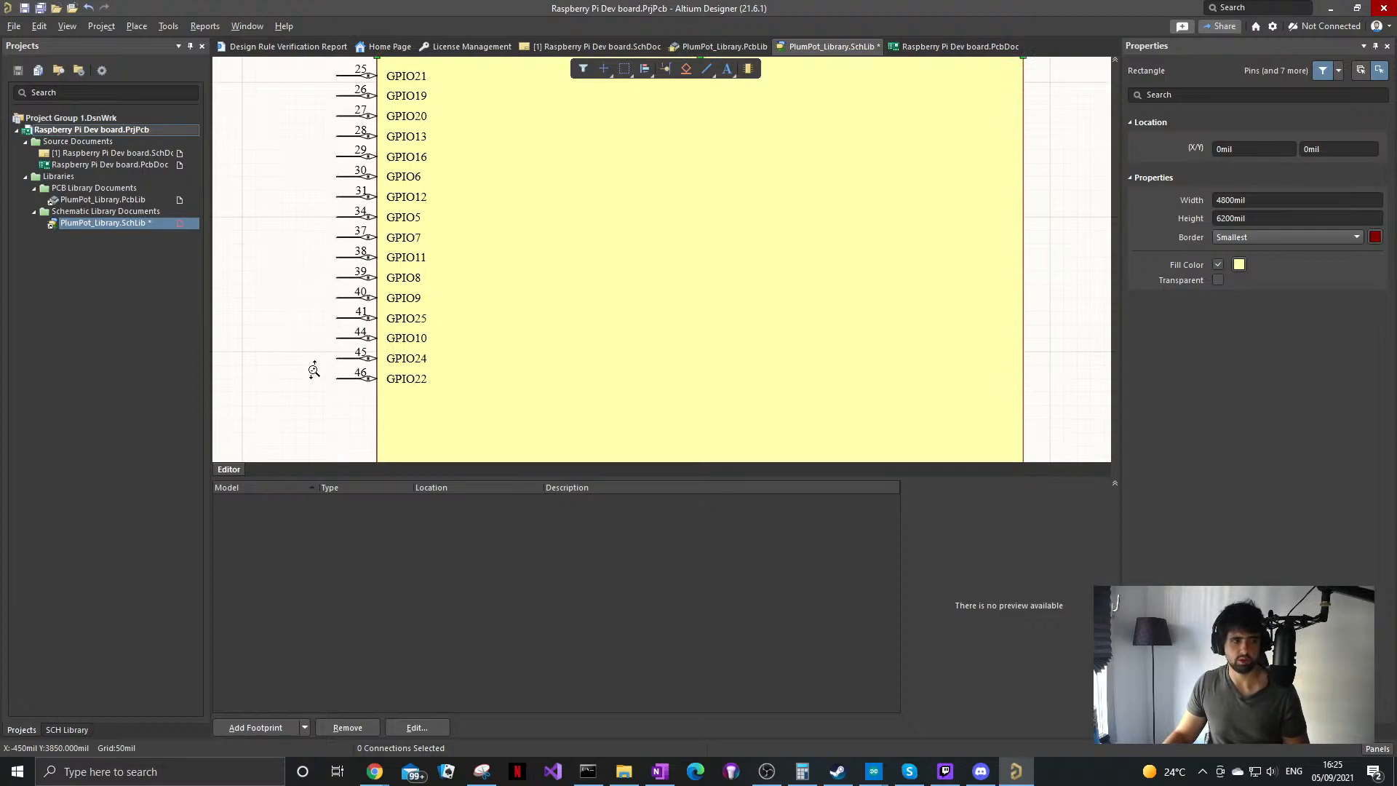
ctrl+scroll(298, 331, down, 1)
ctrl+scroll(312, 331, up, 3)
shift+drag(338, 331, 333, 377)
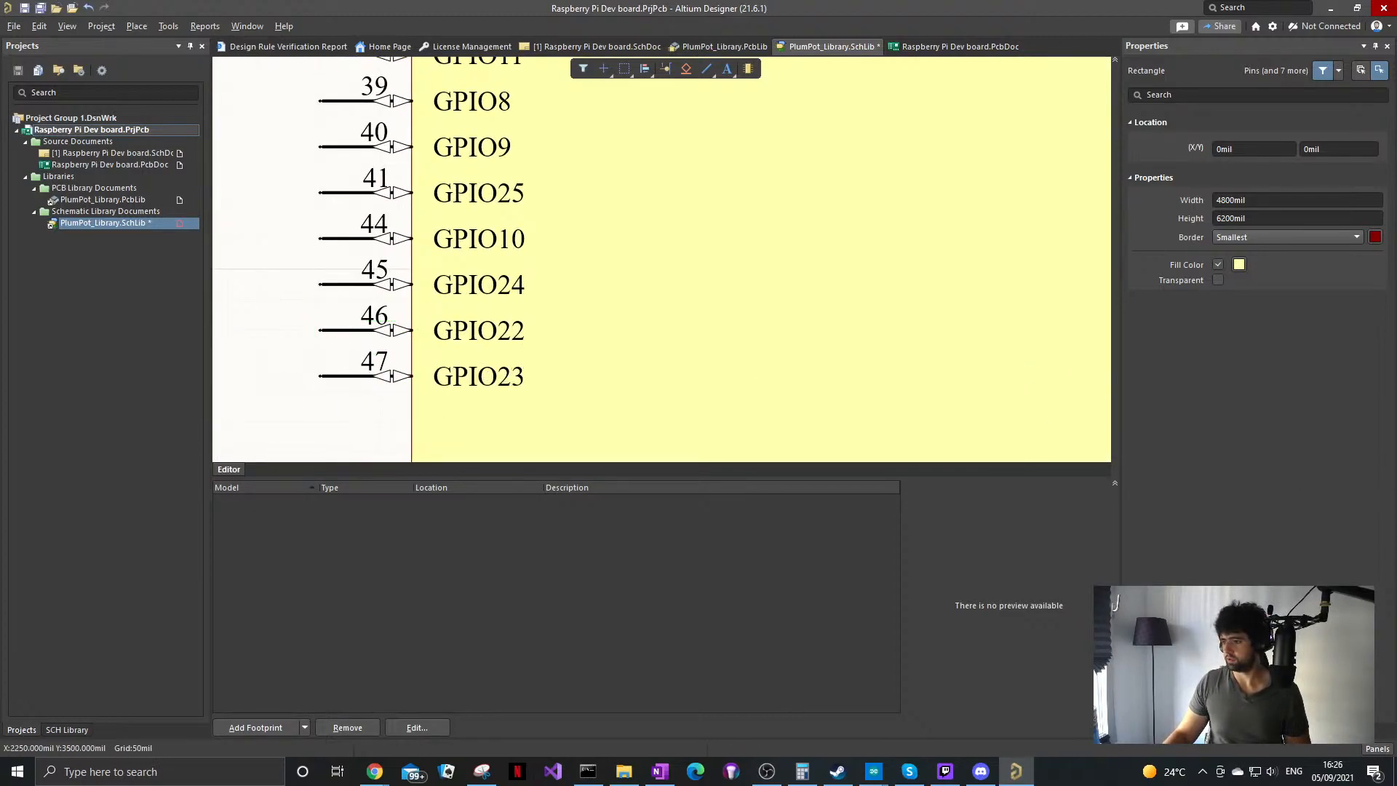
Step: Copy pin 47 directly below itself as pin 48 and name the copy GPIO27
scroll(451, 385, down, 1)
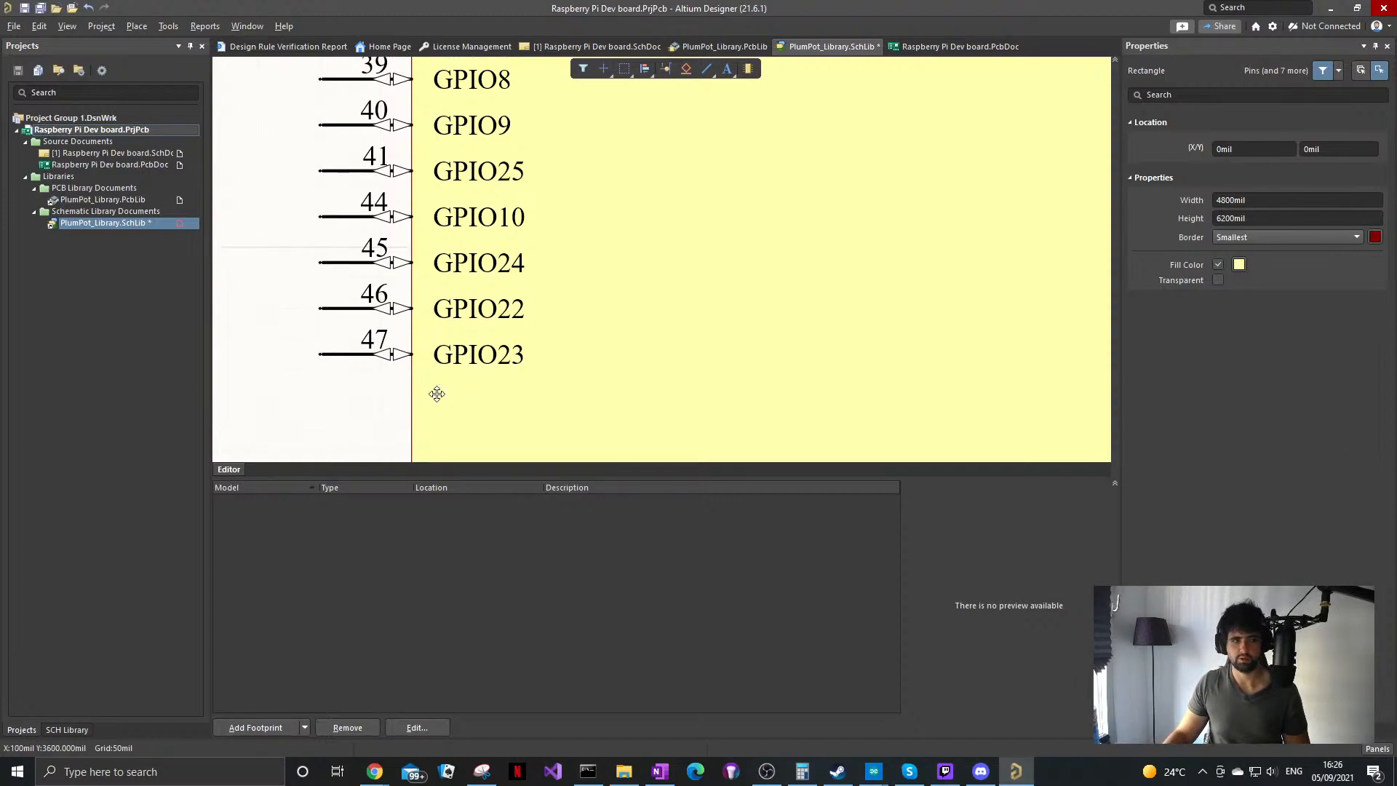
shift+drag(347, 352, 346, 399)
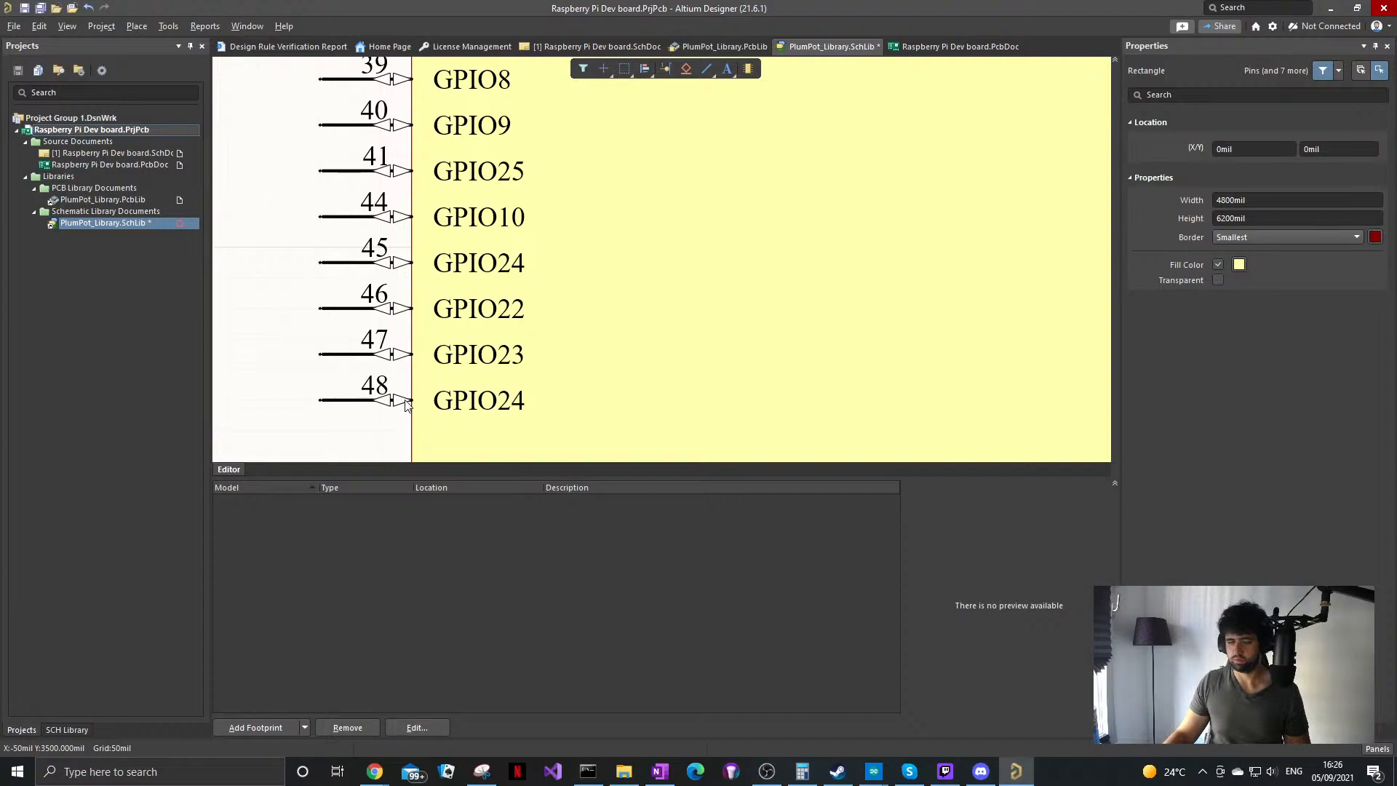
click(401, 402)
click(1260, 248)
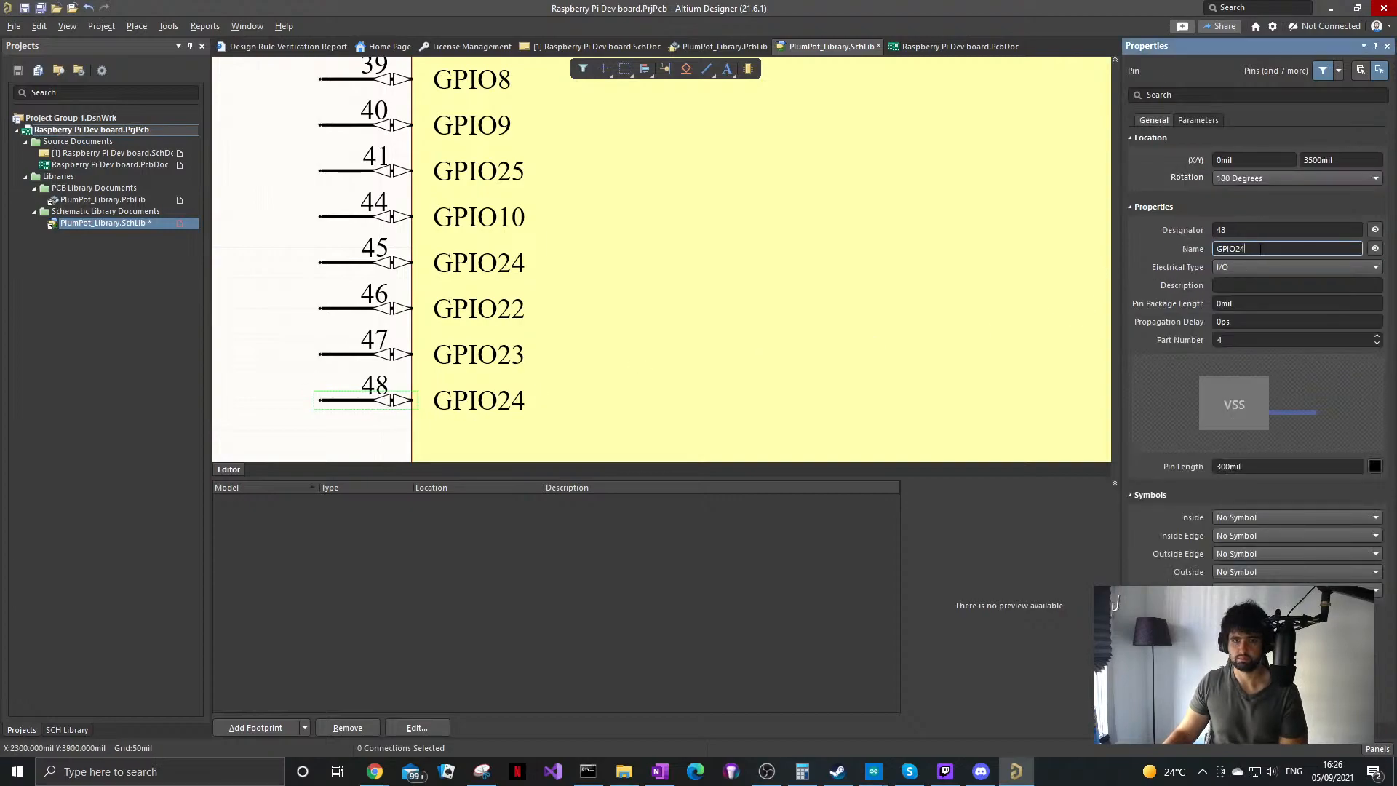
key(Return)
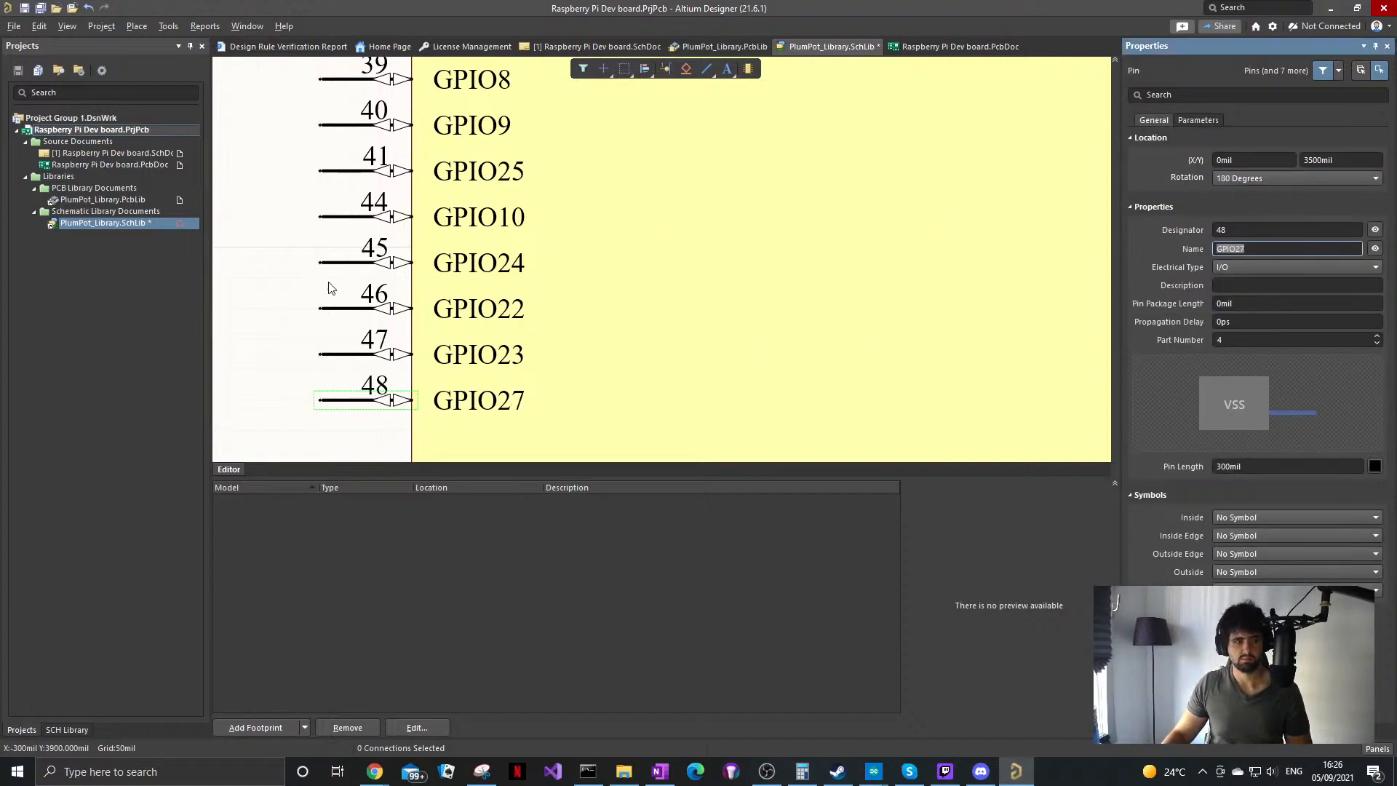
Step: Copy pin 48 directly below itself as pin 49 and name the copy GPIO18
ctrl+scroll(341, 262, down, 2)
right_drag(343, 262, 347, 196)
shift+drag(352, 296, 345, 340)
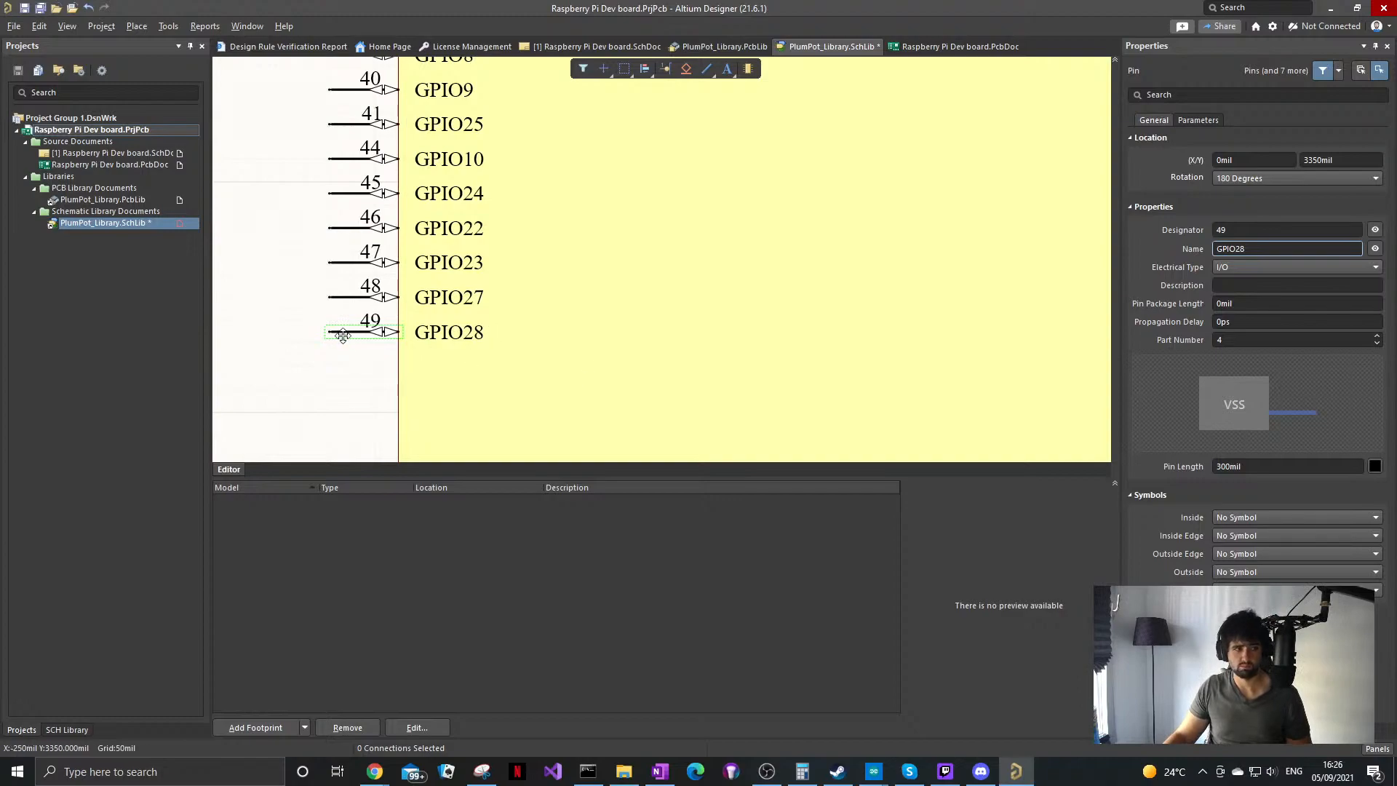
click(1256, 251)
key(BackSpace)
key(BackSpace)
text(18)
key(Return)
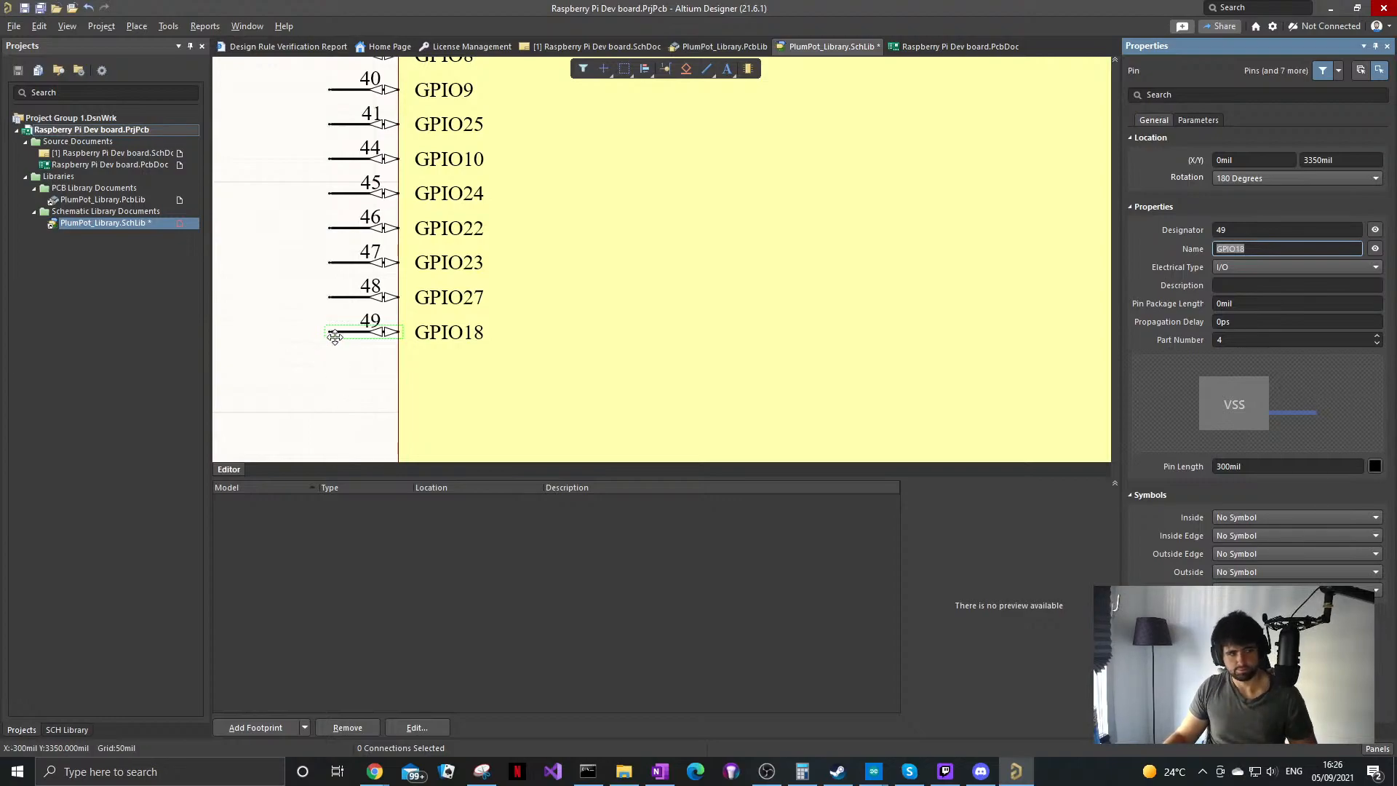
Step: Place pin 50 on the symbol edge directly below pin 49 and name it GPIO17
key(p)
key(p)
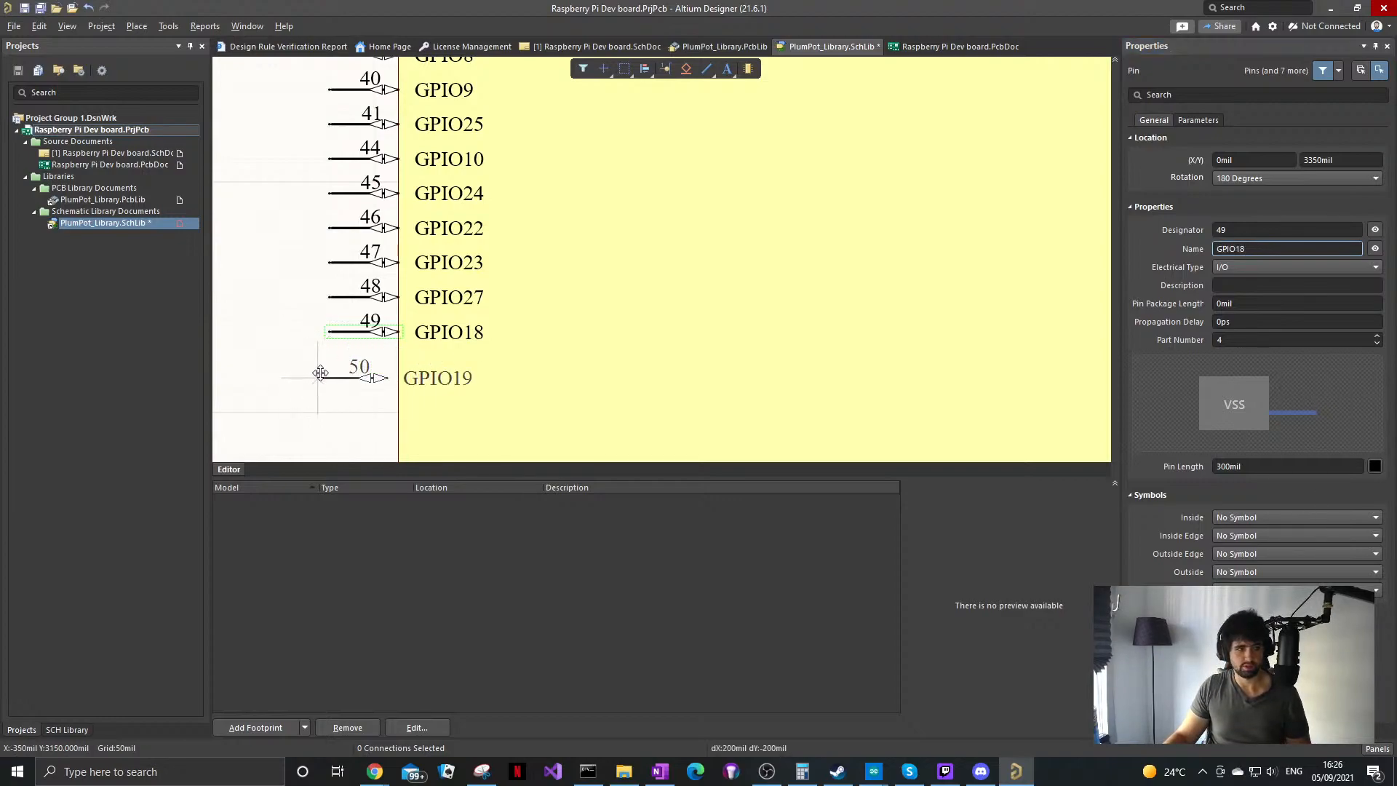
click(329, 369)
key(Escape)
click(342, 369)
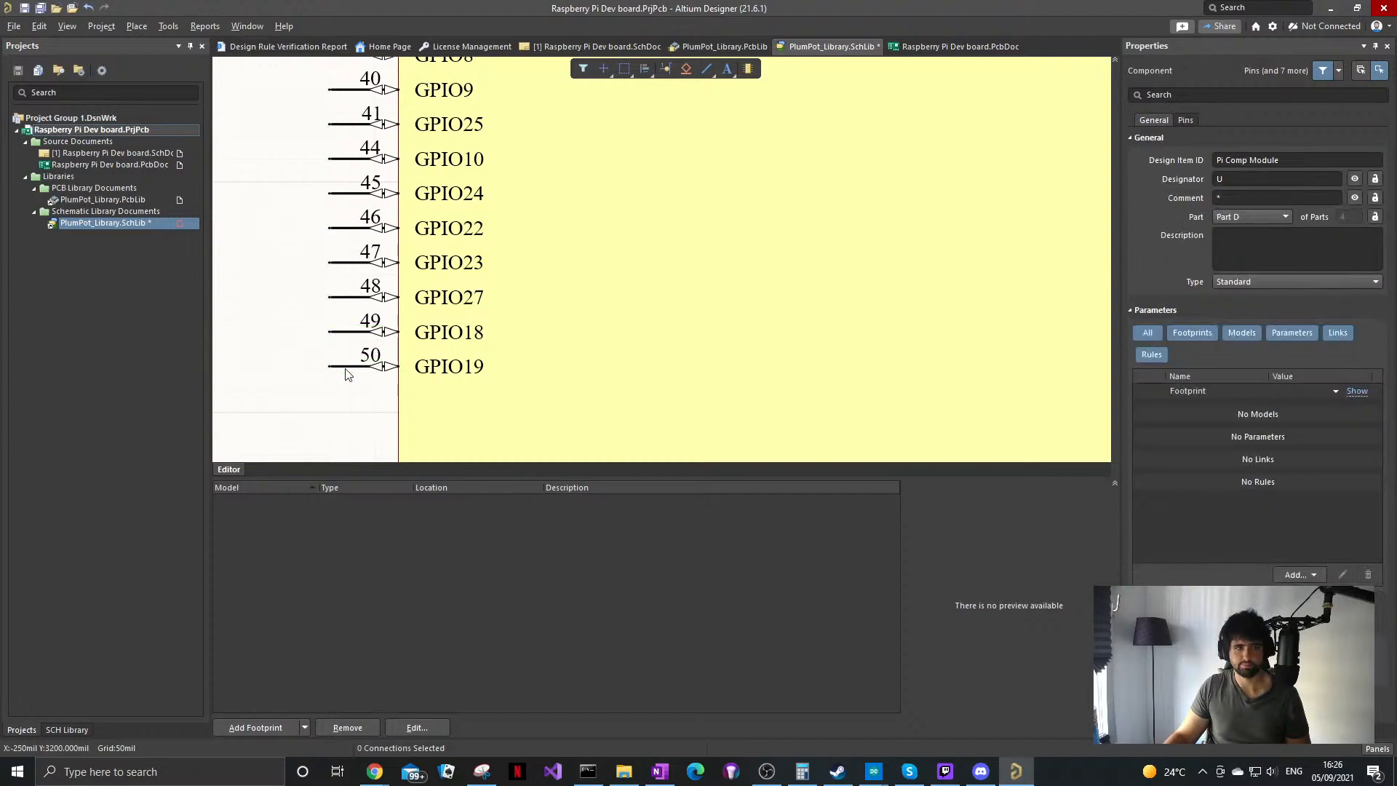
click(1269, 249)
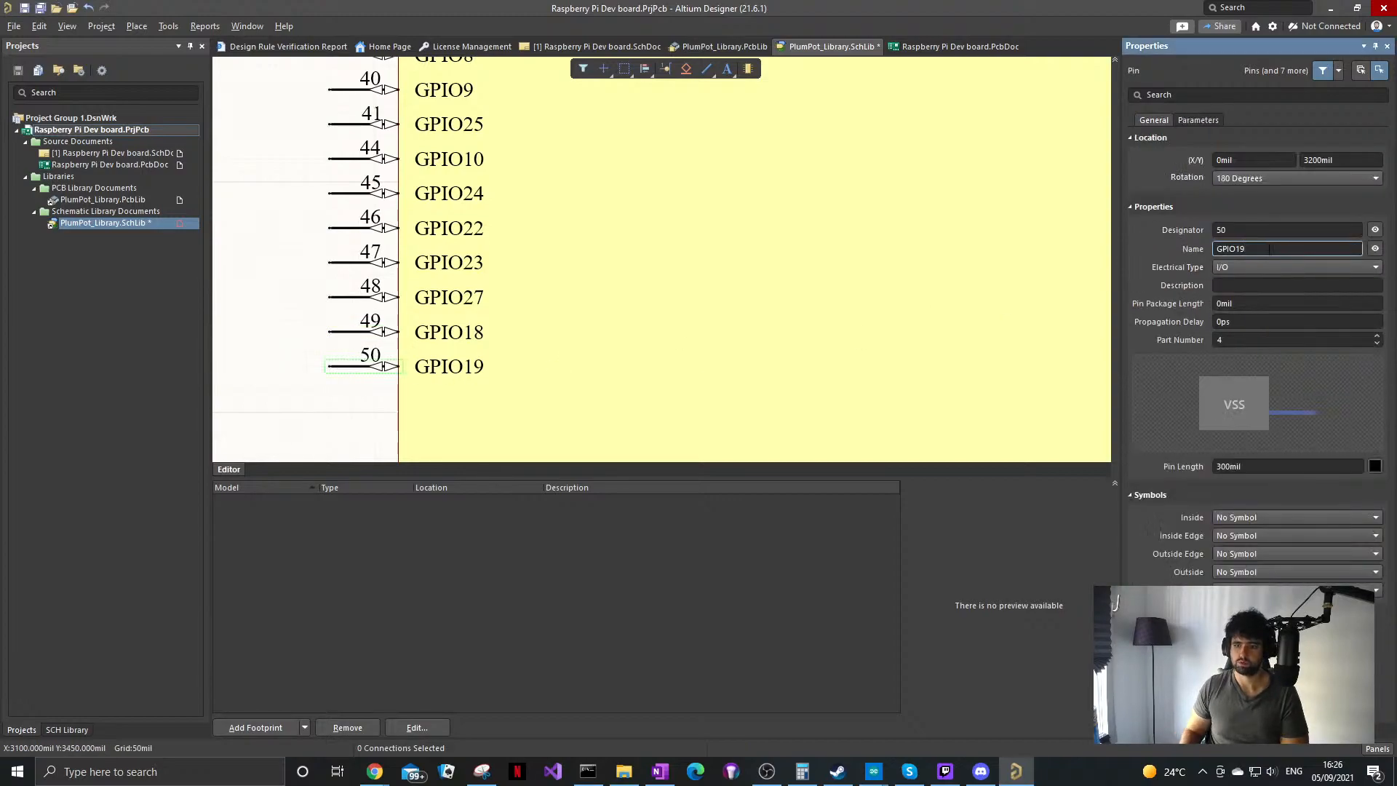
text(7)
key(Return)
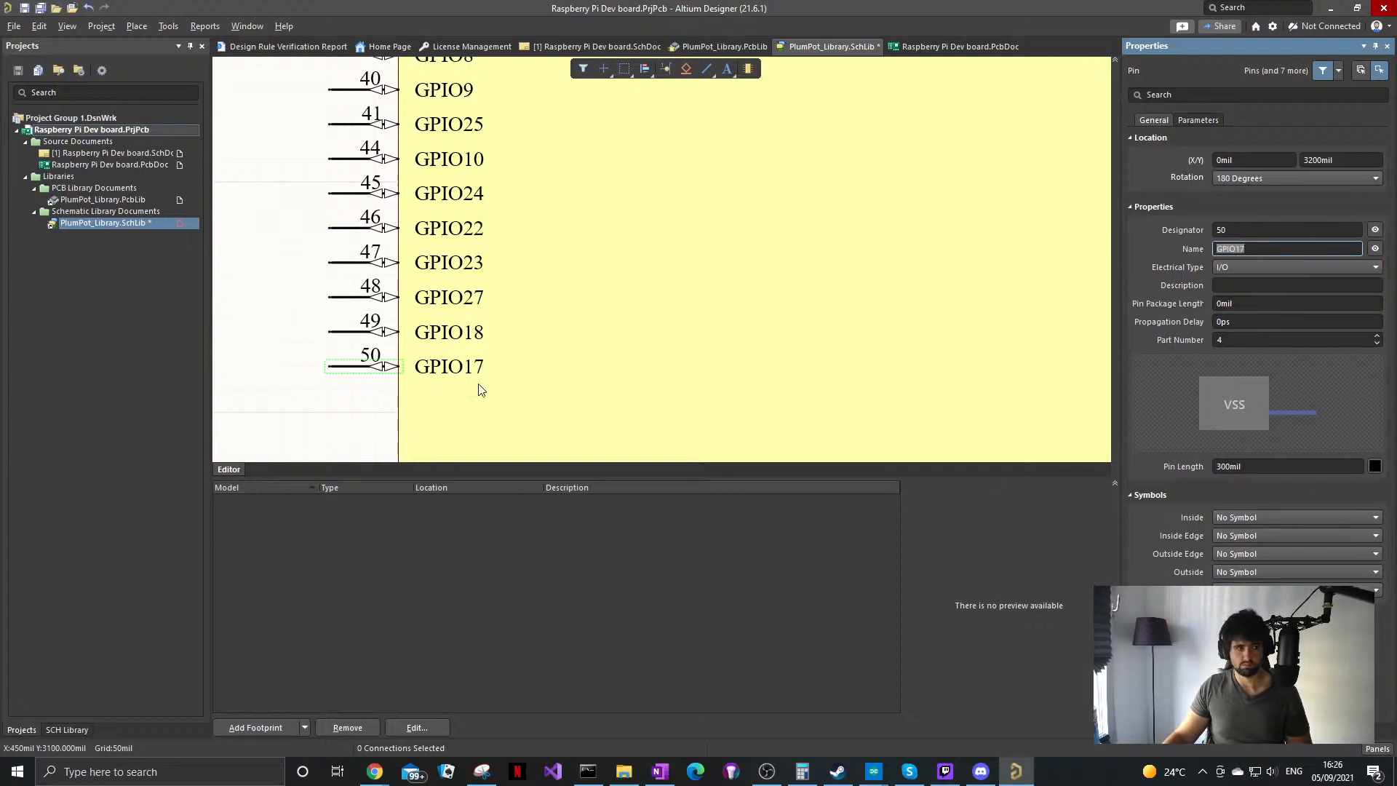
Step: Place pin 51 on the symbol's left edge directly below pin 50 and name it GPIO15
key(p)
key(p)
click(328, 399)
key(Escape)
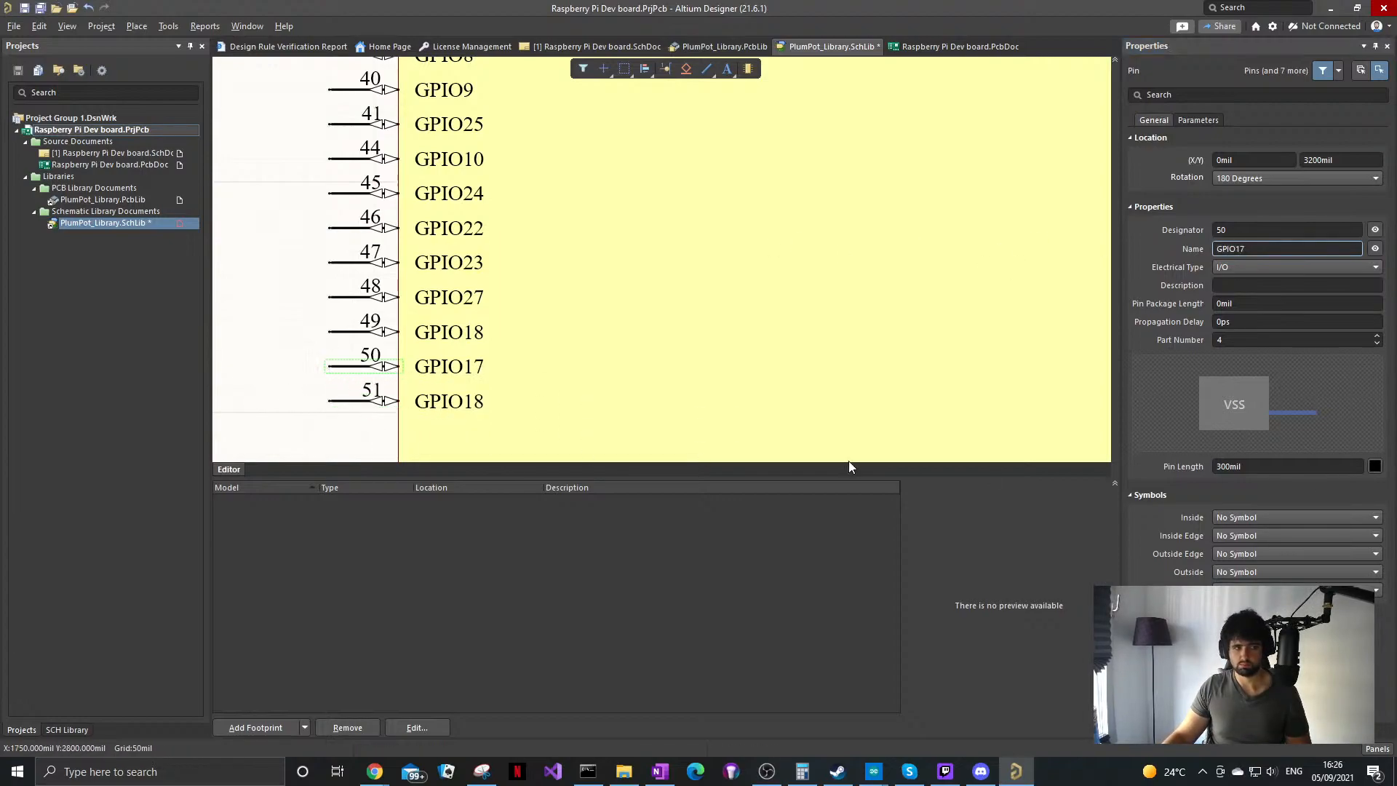
click(341, 401)
click(1280, 249)
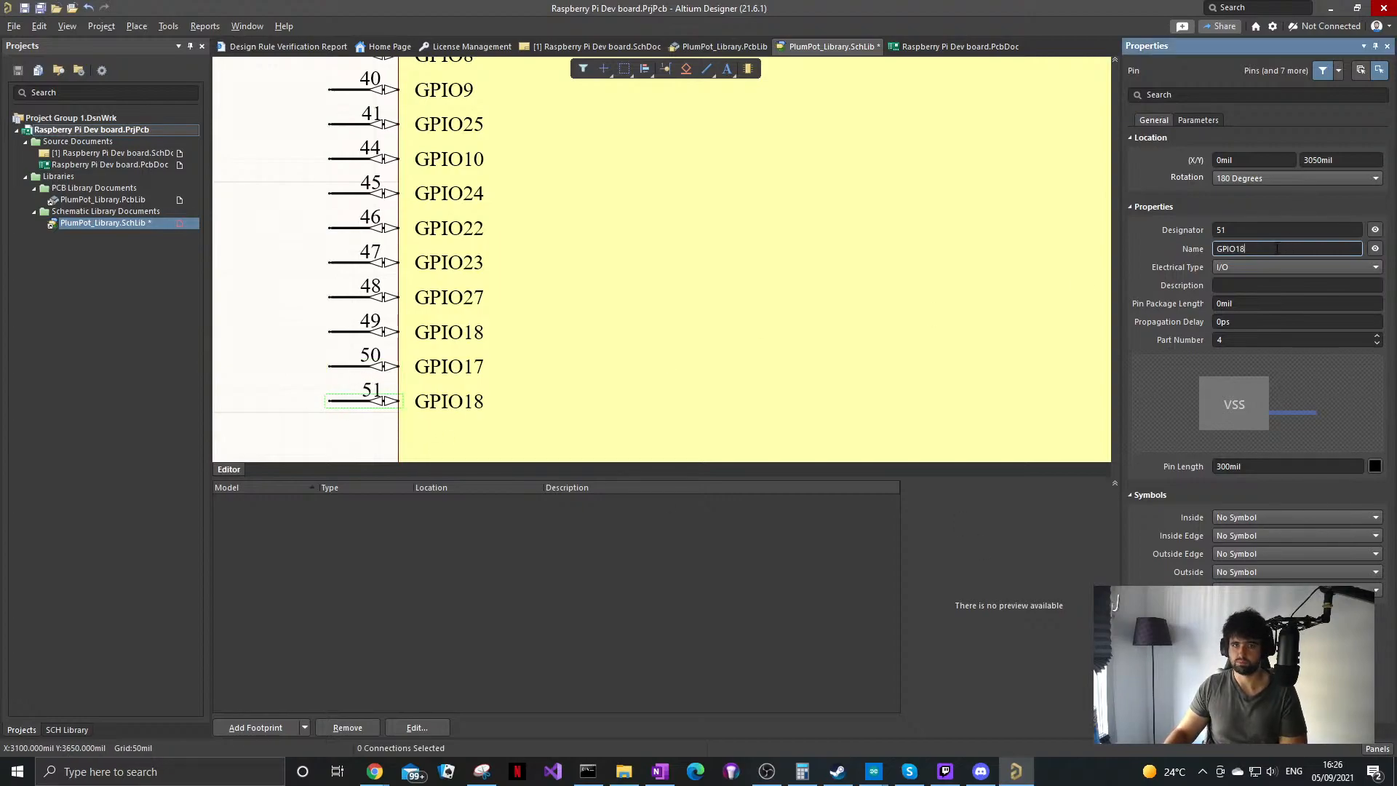
text(5)
key(Return)
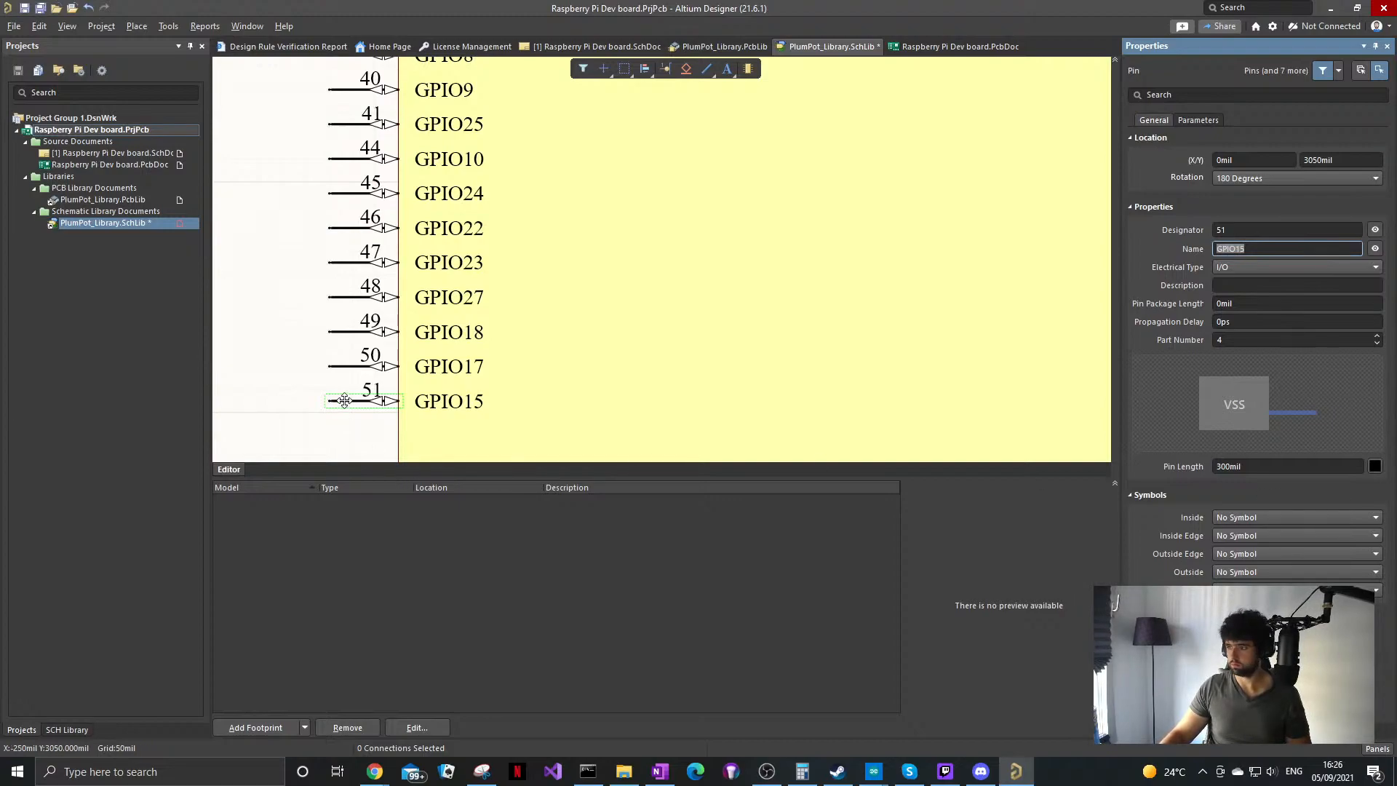
Step: Copy pin 51 directly below itself, set the copy's designator to 54 and name it GPIO4
shift+drag(344, 401, 333, 437)
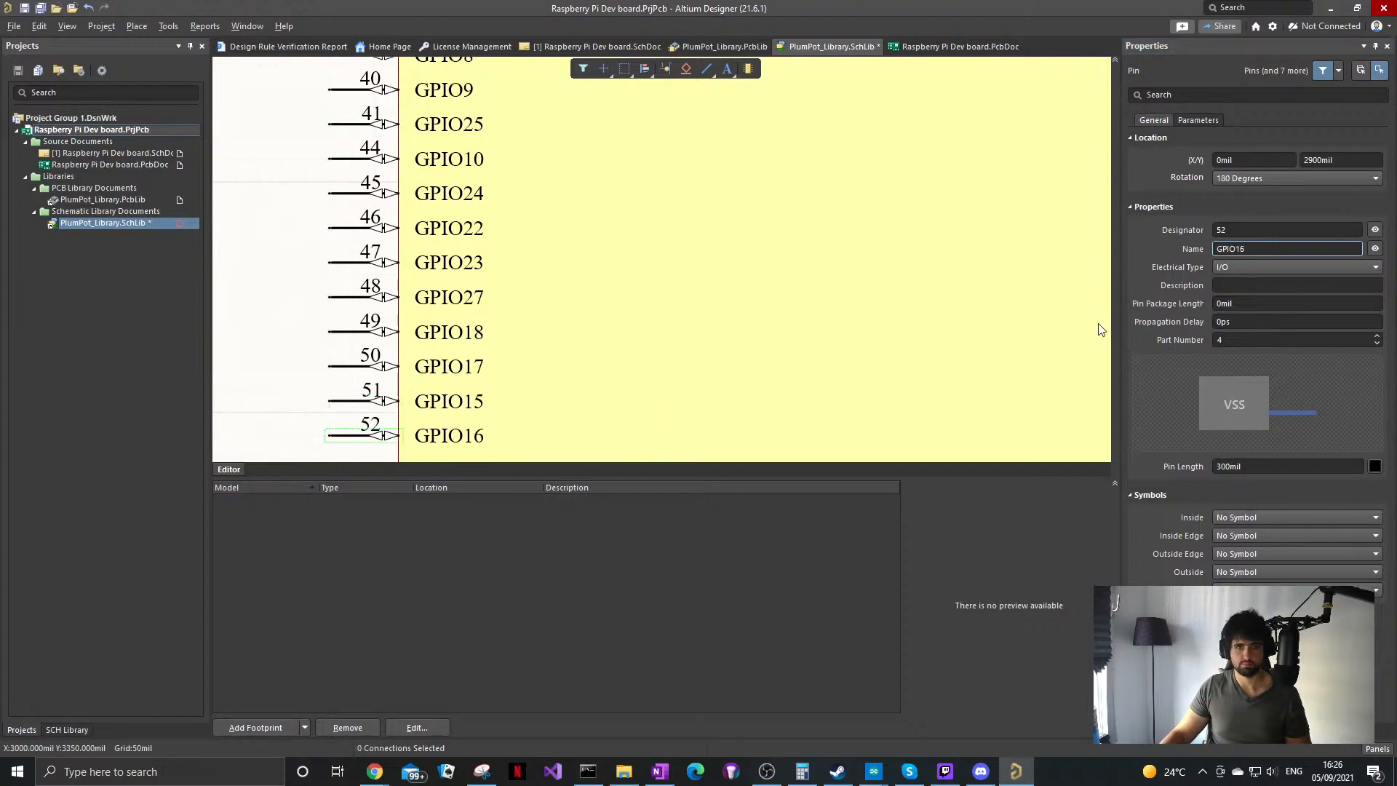
click(1254, 230)
key(BackSpace)
text(4)
key(Return)
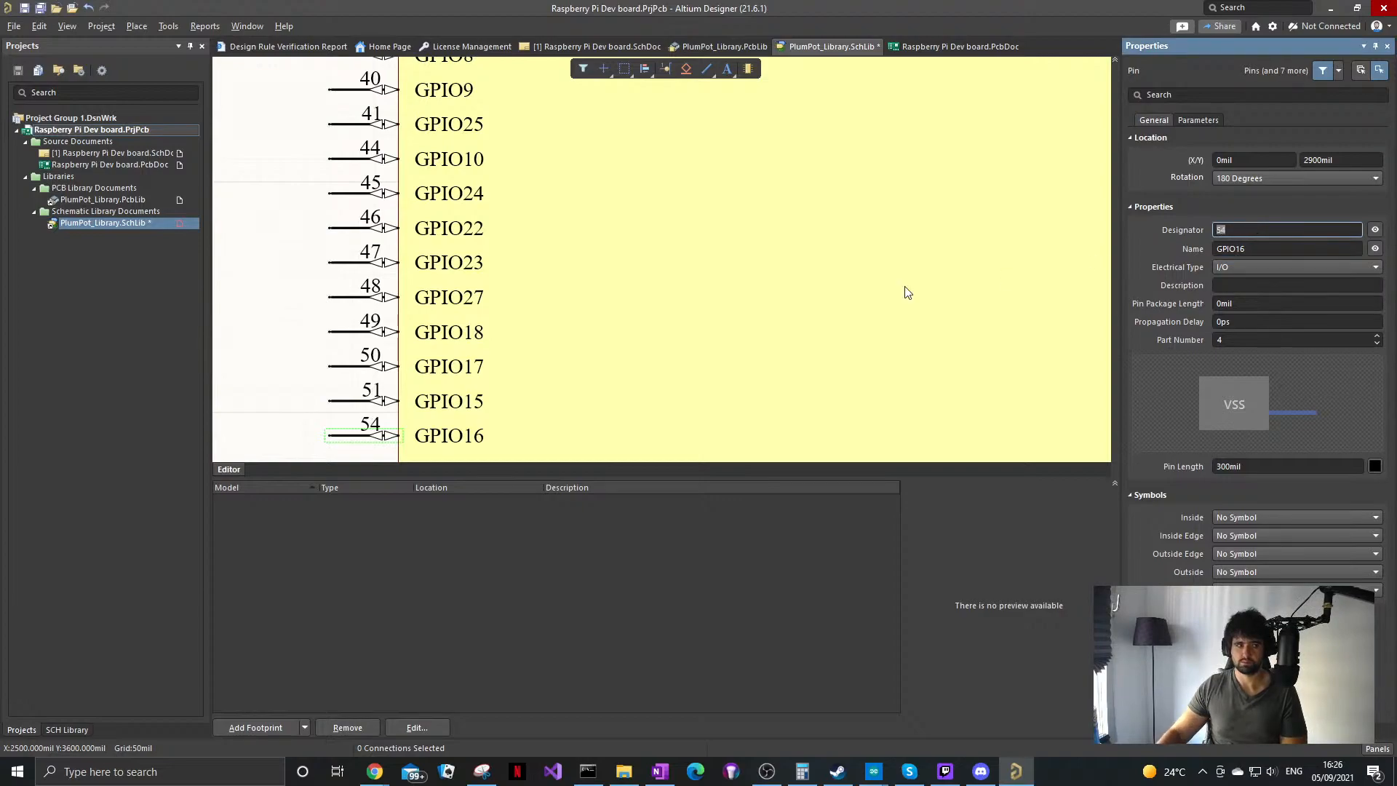
click(285, 365)
ctrl+scroll(286, 366, down, 1)
ctrl+scroll(462, 291, up, 2)
click(362, 284)
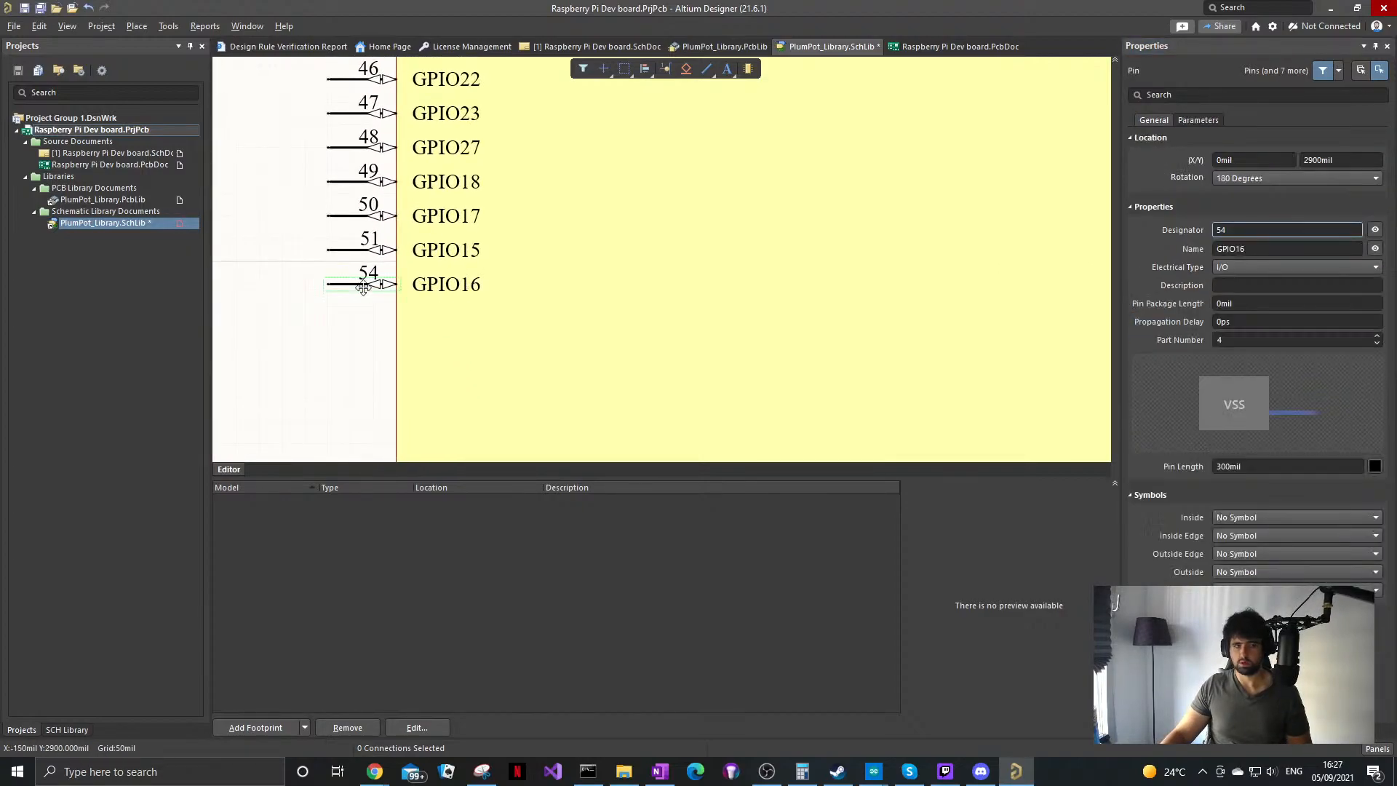
click(1270, 249)
text(4)
key(Return)
Step: Place pin 55 on the symbol's left edge directly below pin 54 and name it GPIO14
key(p)
key(p)
shift+drag(313, 315, 327, 320)
click(332, 320)
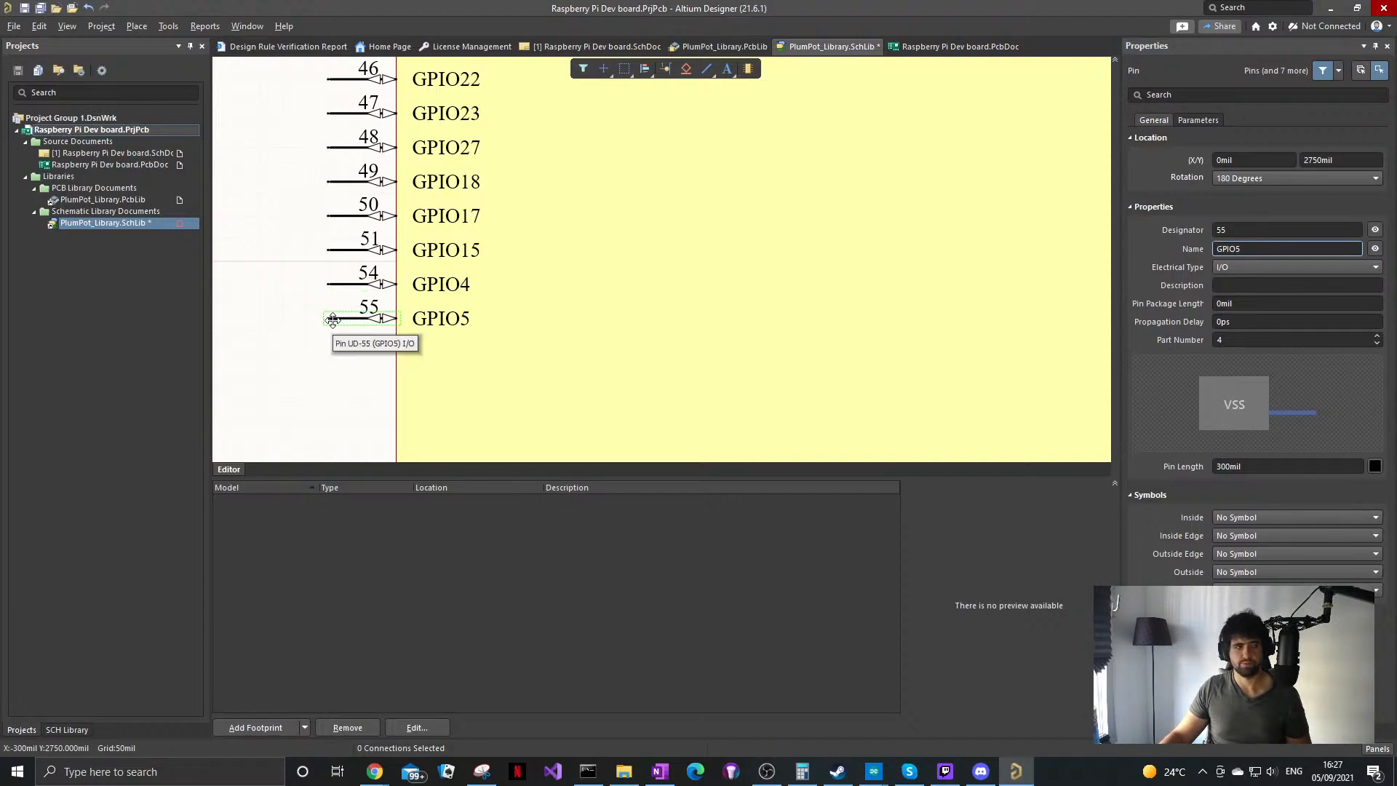
click(1236, 251)
drag(1236, 250, 1243, 252)
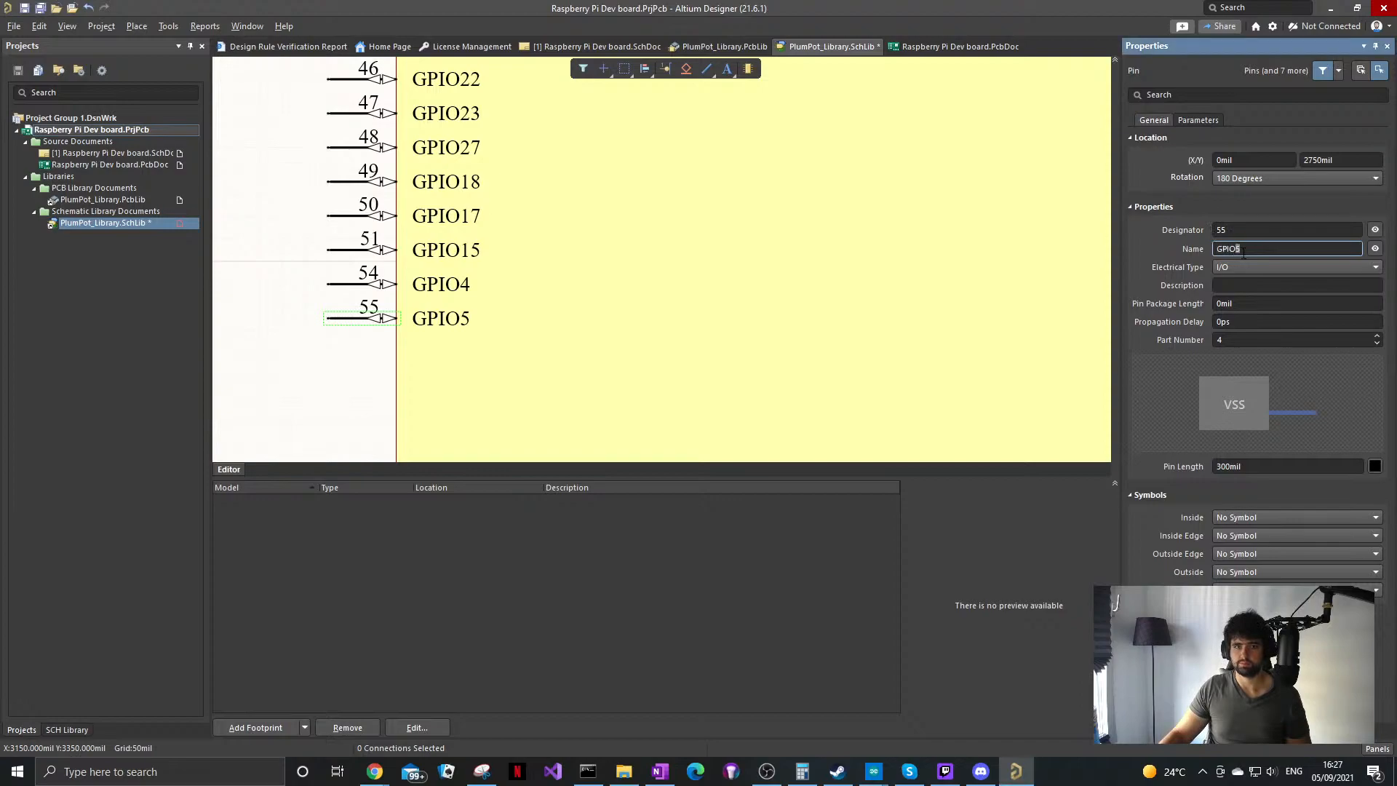
text(14)
key(Return)
Step: Copy pin 55 directly below itself as pin 56 and name the copy GPIO3
shift+drag(333, 320, 343, 353)
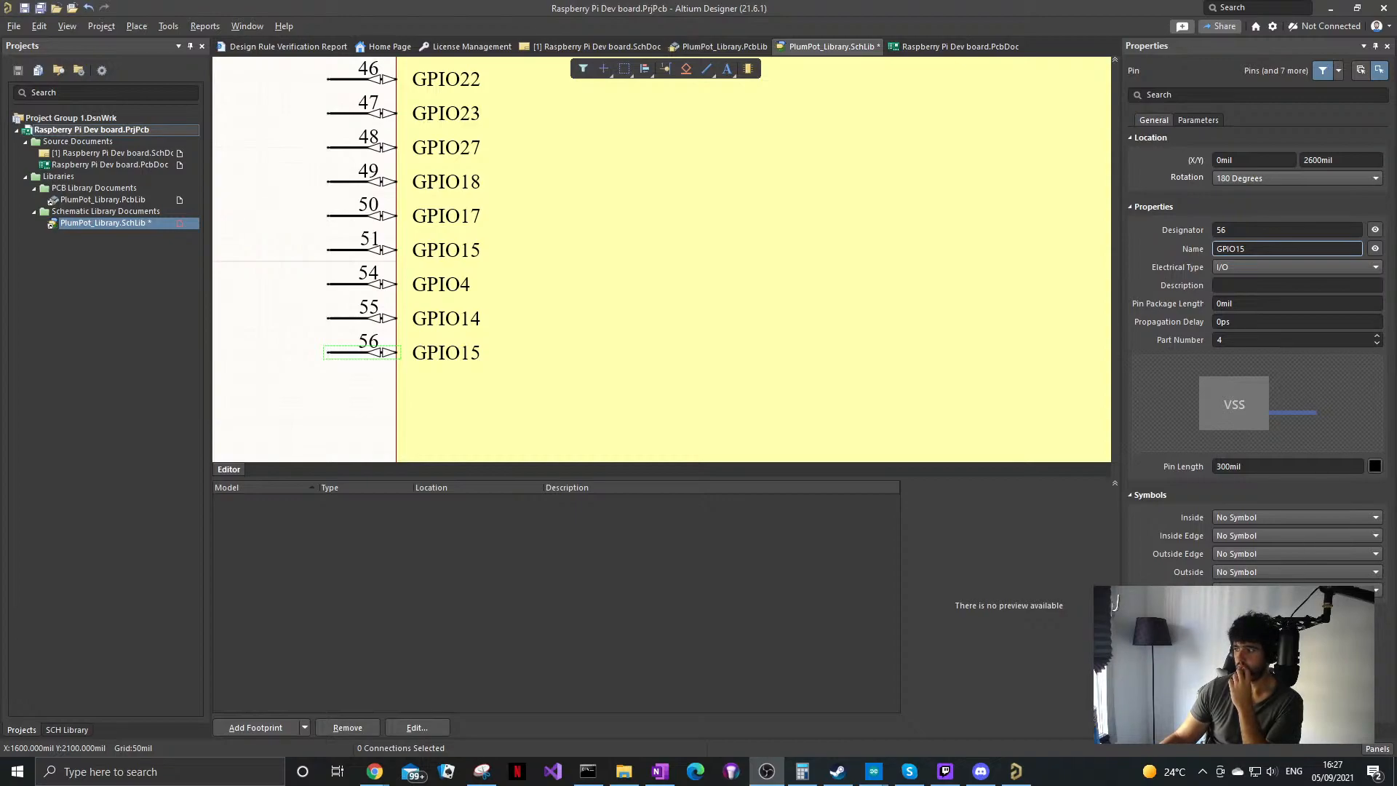
key(alt+Tab)
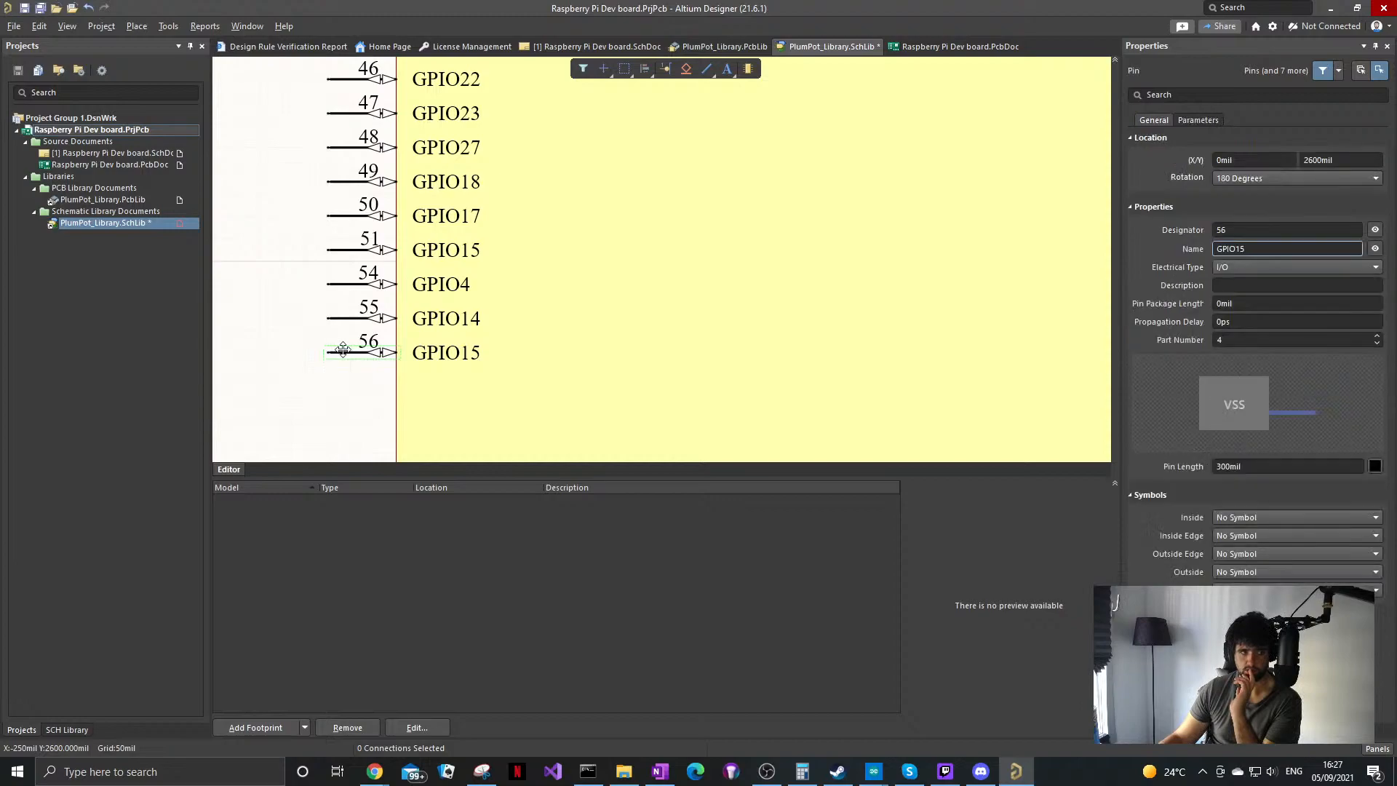
click(1246, 248)
key(BackSpace)
key(BackSpace)
text(03)
key(Return)
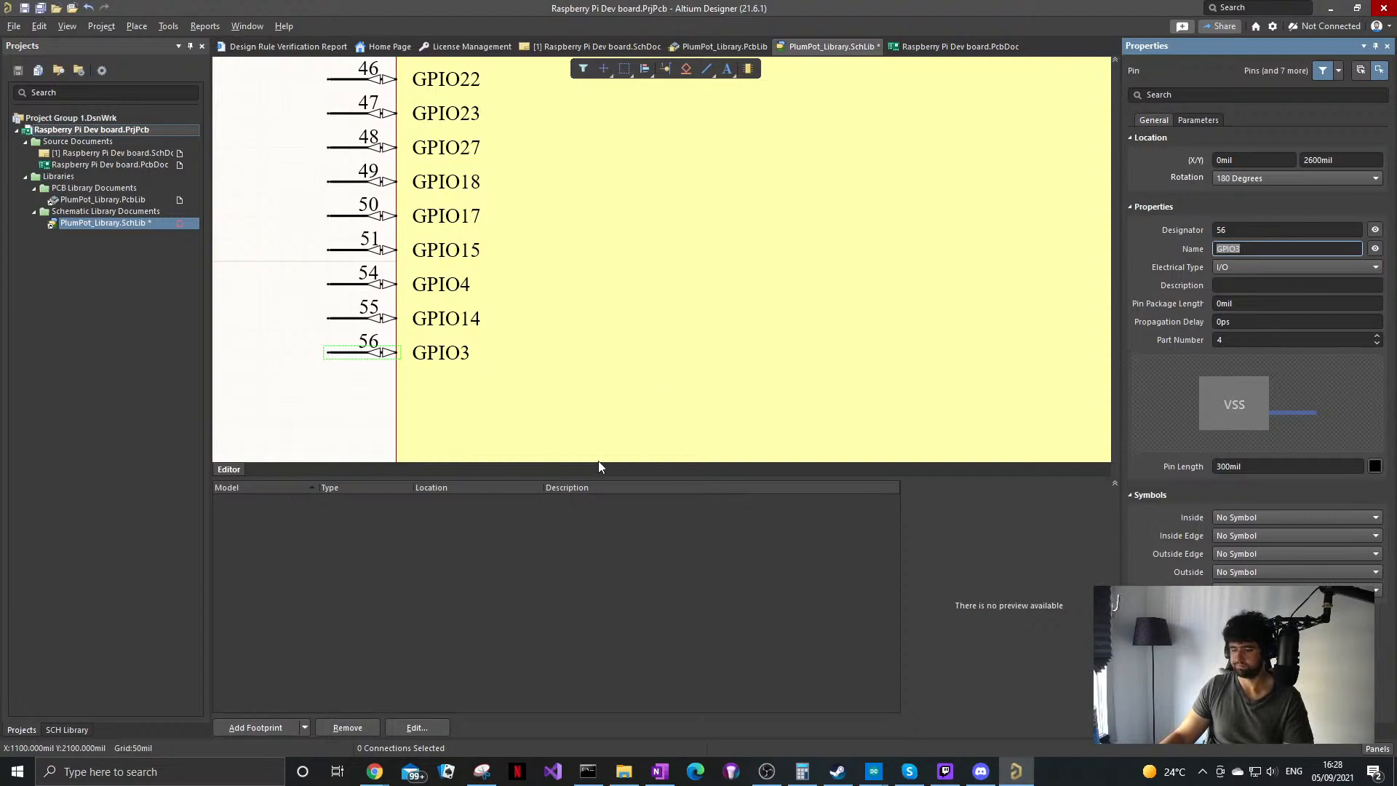
Step: Place a pin directly below pin 56, set its designator to 58 and name it GPIO2
key(p)
key(p)
click(331, 389)
key(Escape)
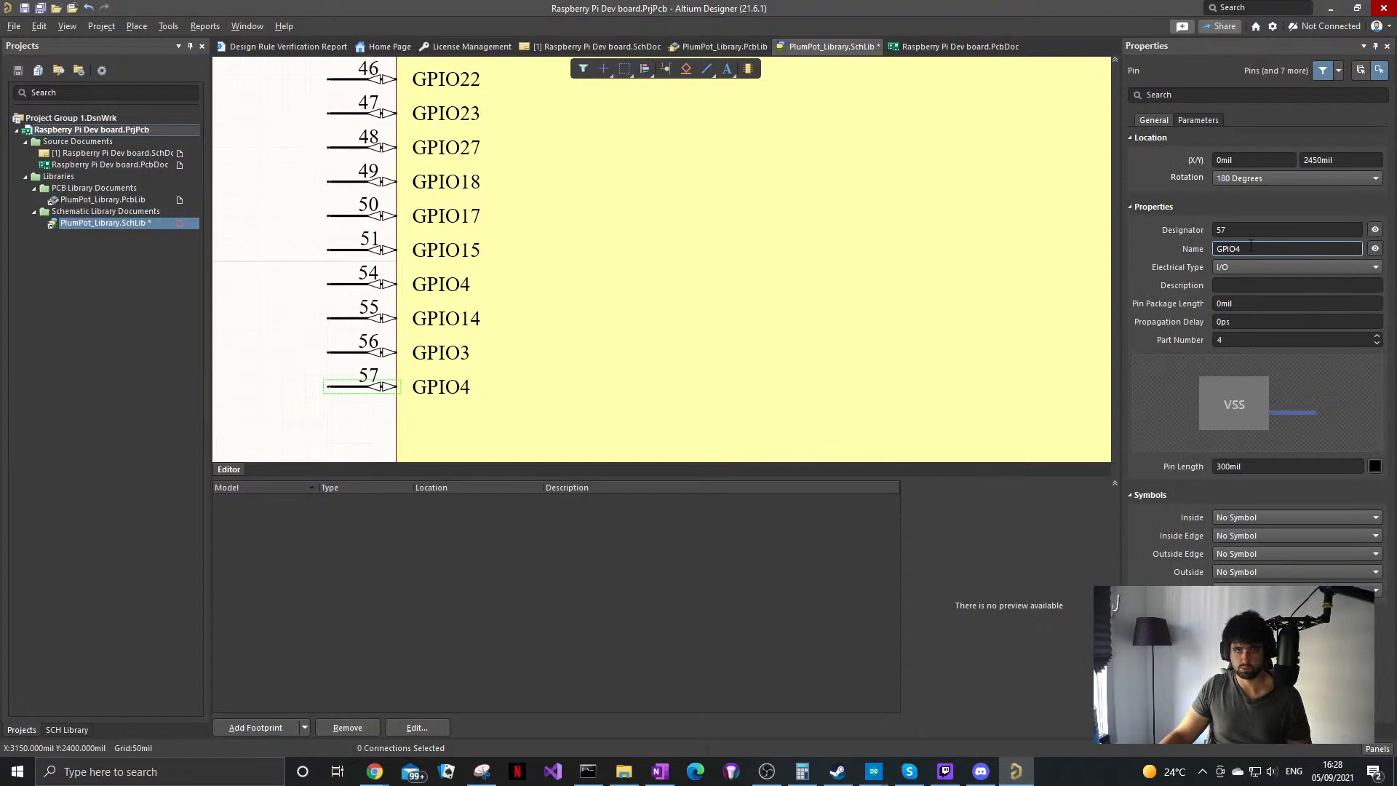
click(1232, 229)
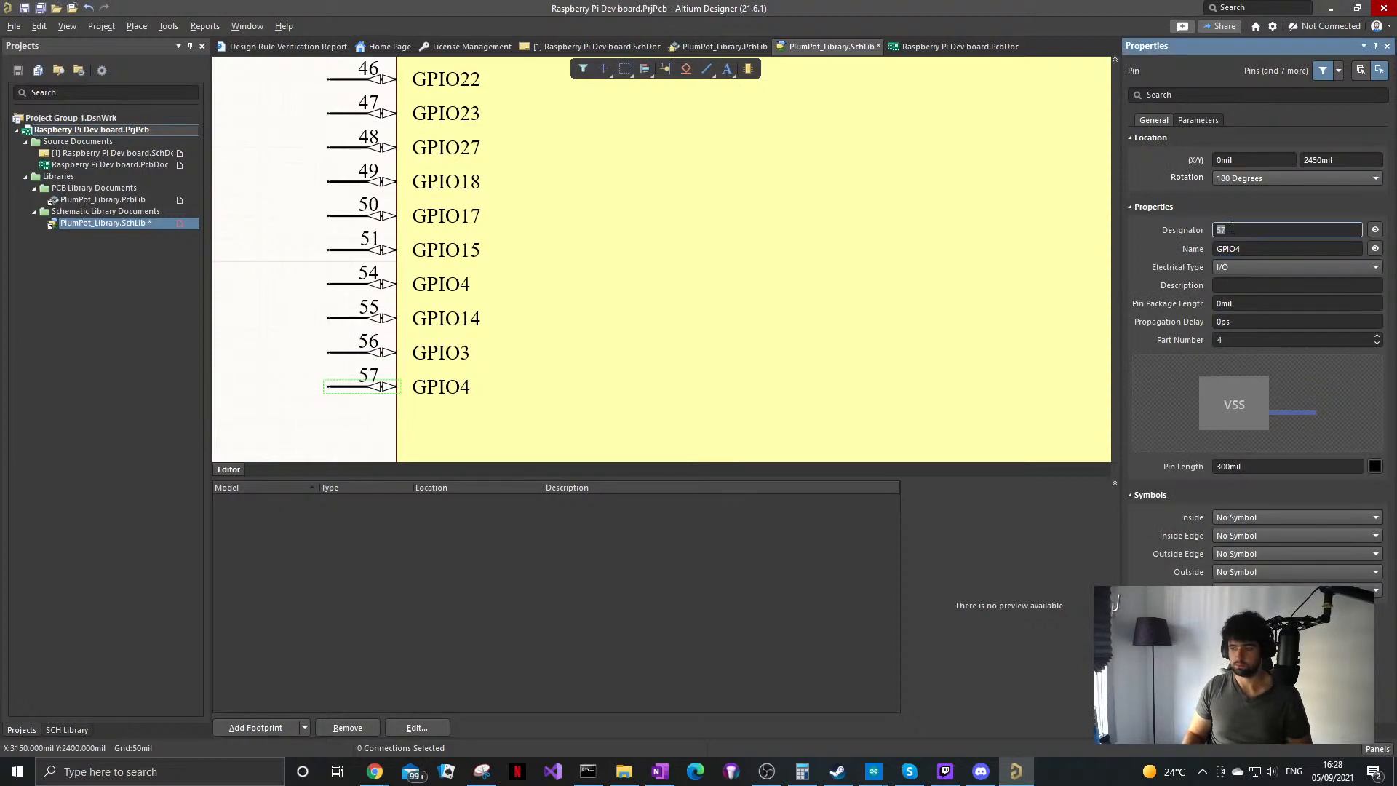
text(58)
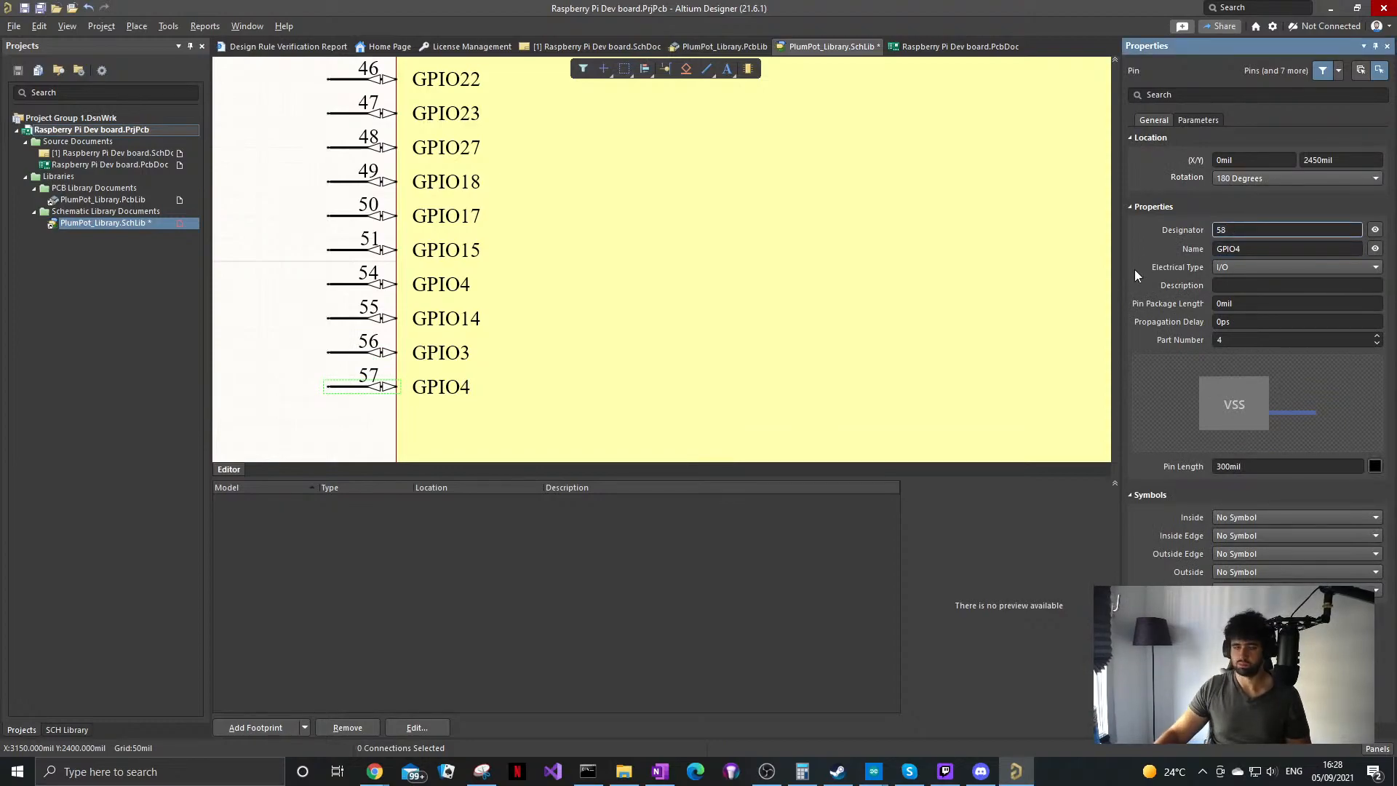
click(1251, 249)
click(1251, 249)
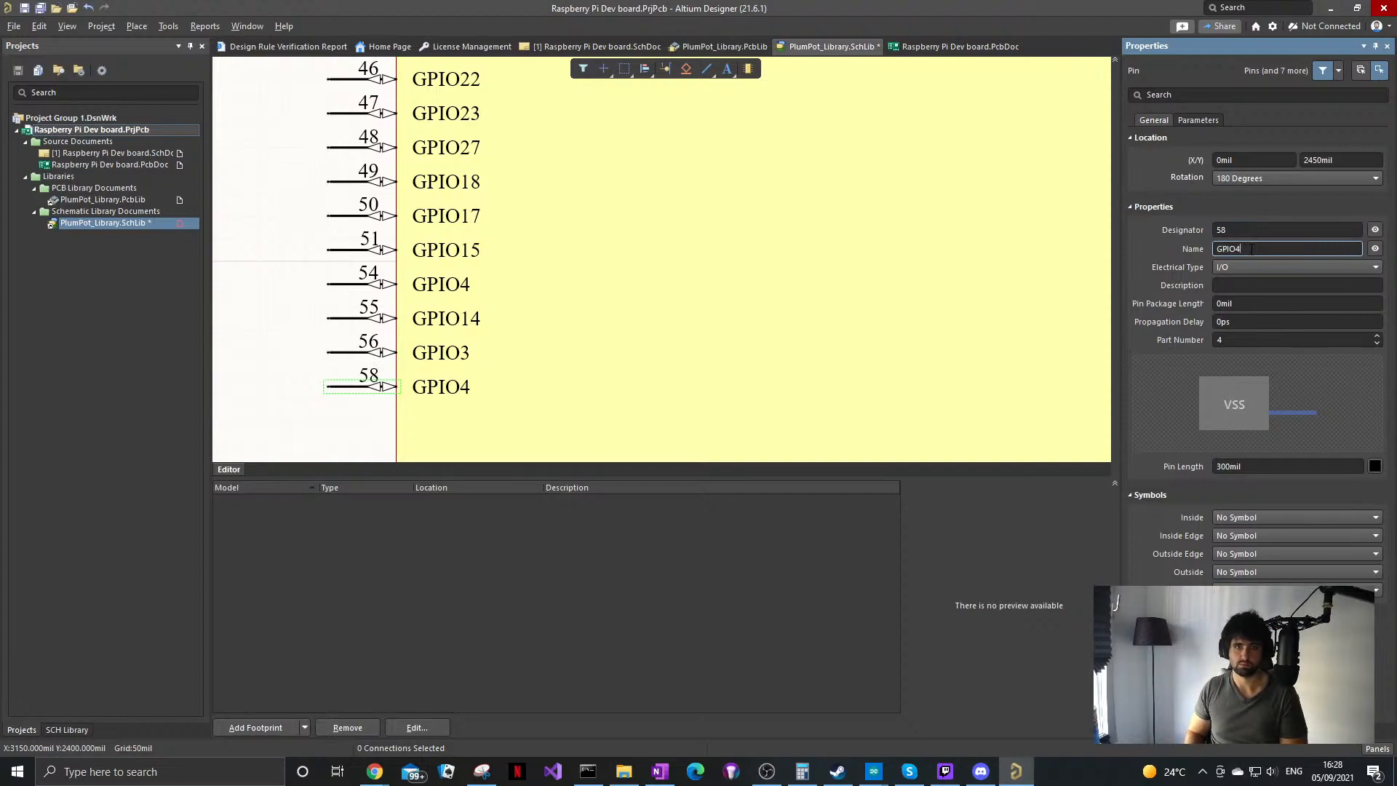
text(2)
key(Return)
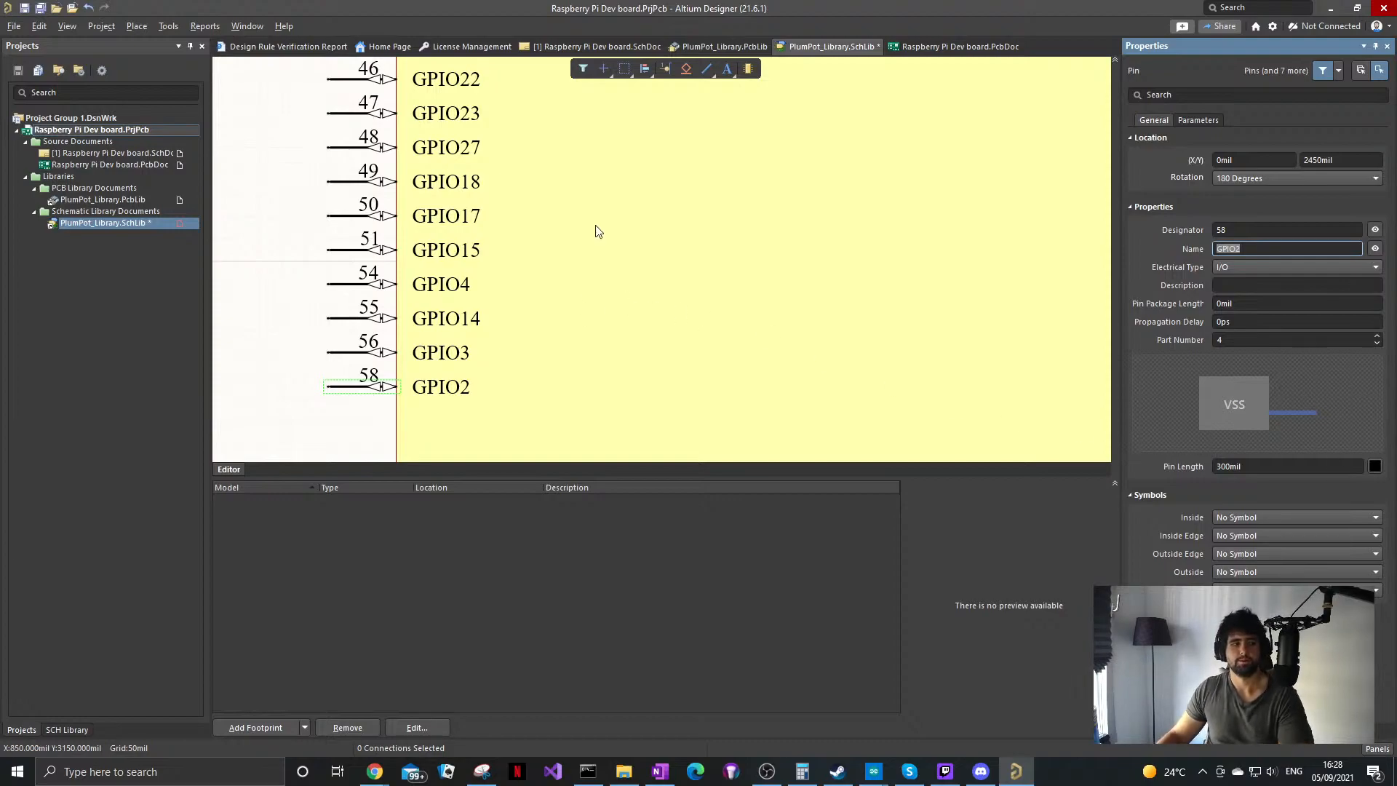
Step: Move pins 40 to 58 together to the lower part of the symbol's right edge, facing outward
ctrl+scroll(595, 228, down, 4)
ctrl+scroll(521, 324, up, 3)
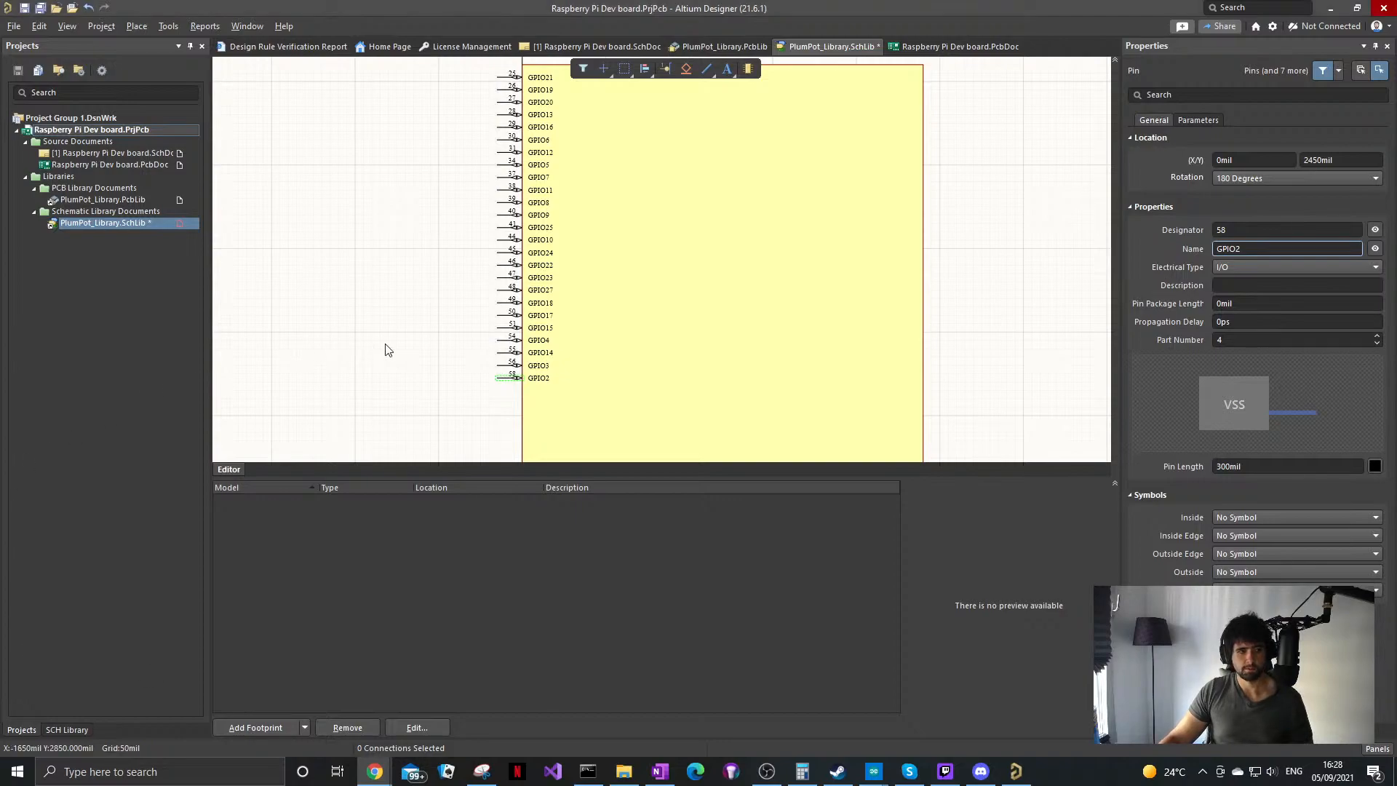
ctrl+scroll(483, 265, down, 2)
click(510, 335)
drag(418, 375, 416, 222)
drag(415, 342, 802, 435)
ctrl+scroll(730, 400, up, 3)
ctrl+scroll(717, 325, down, 3)
right_drag(753, 319, 810, 287)
ctrl+scroll(809, 287, down, 3)
right_drag(470, 221, 448, 385)
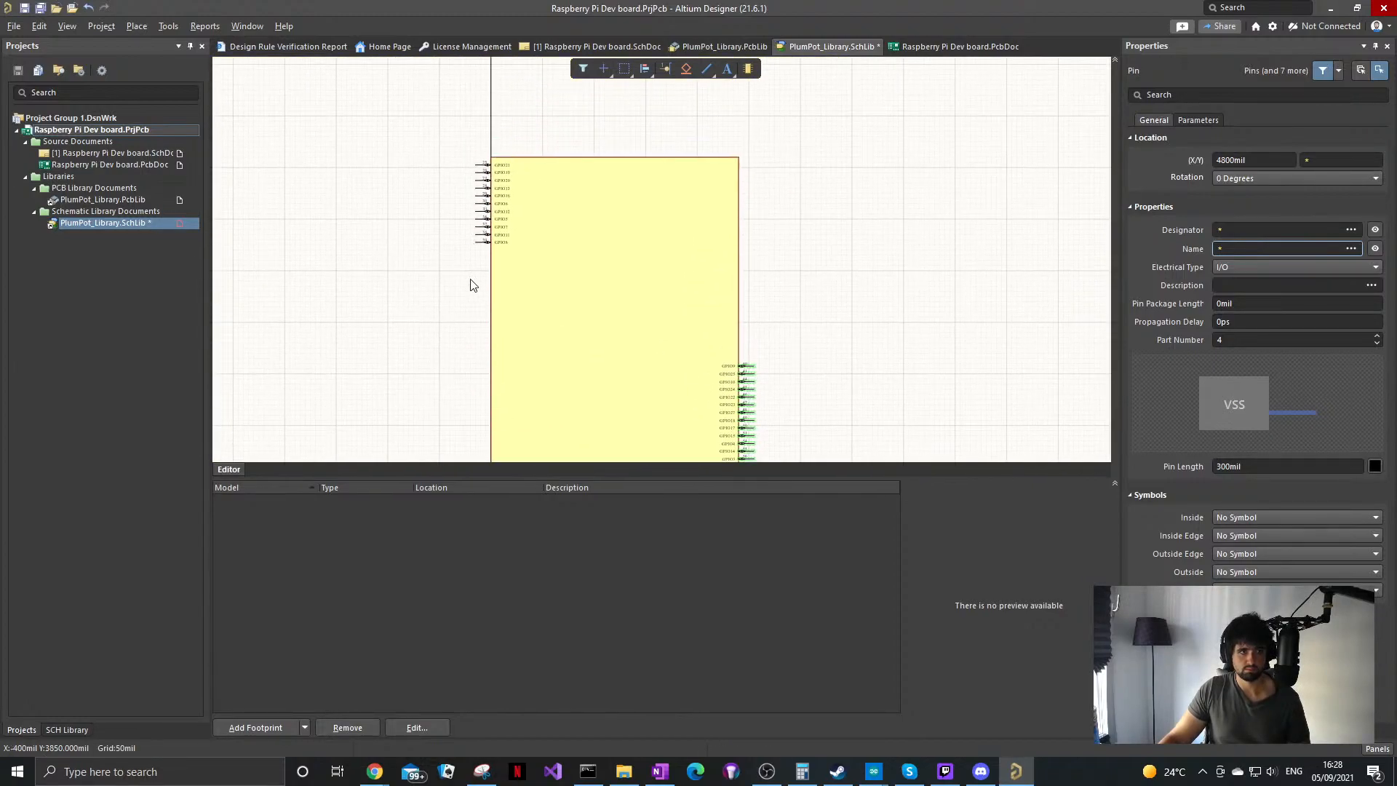
Step: Move pins 25 to 39 down the symbol's left edge, roughly level with the pins on the right edge
ctrl+scroll(471, 283, up, 3)
drag(484, 255, 469, 139)
drag(489, 233, 480, 387)
ctrl+scroll(475, 353, up, 1)
ctrl+scroll(475, 353, up, 2)
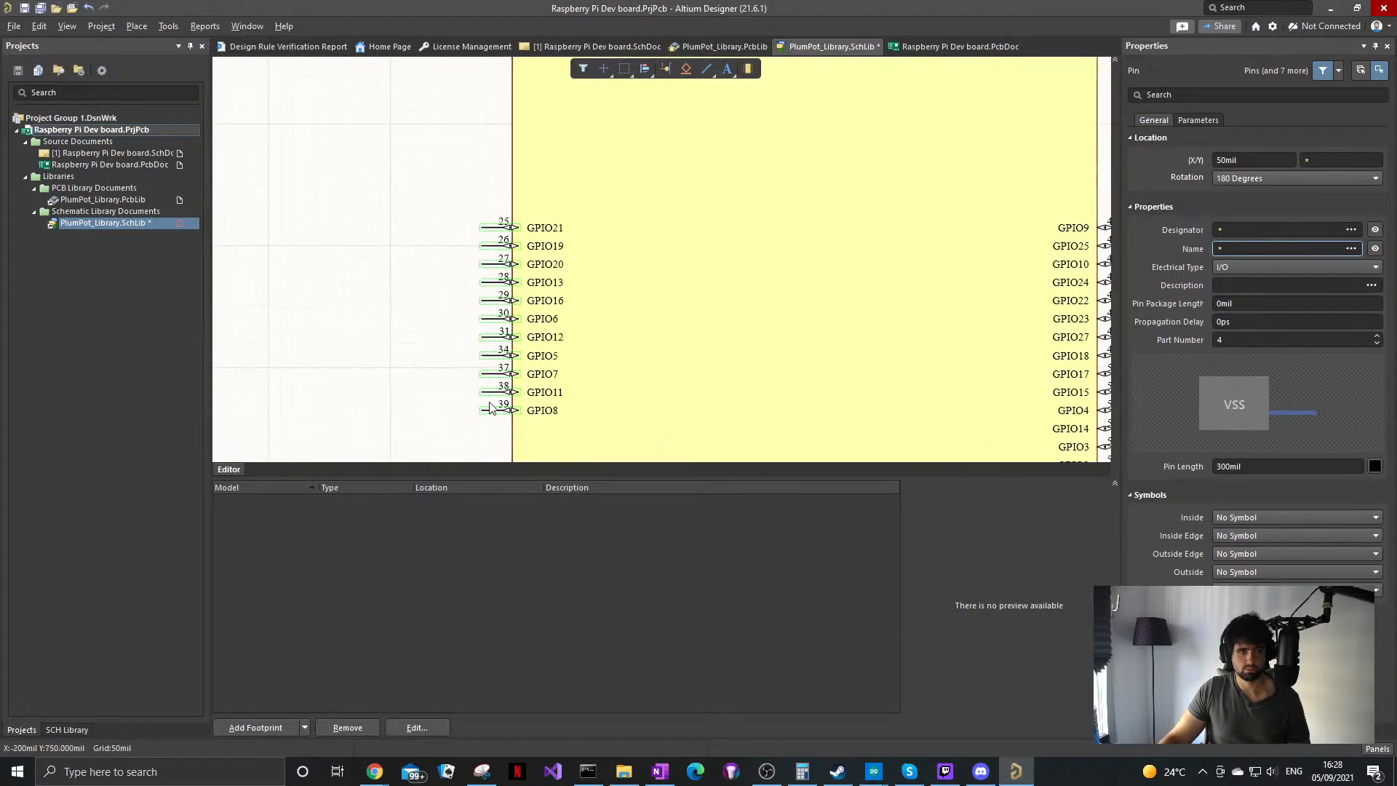
drag(476, 411, 476, 404)
ctrl+scroll(603, 363, down, 2)
right_drag(603, 363, 611, 246)
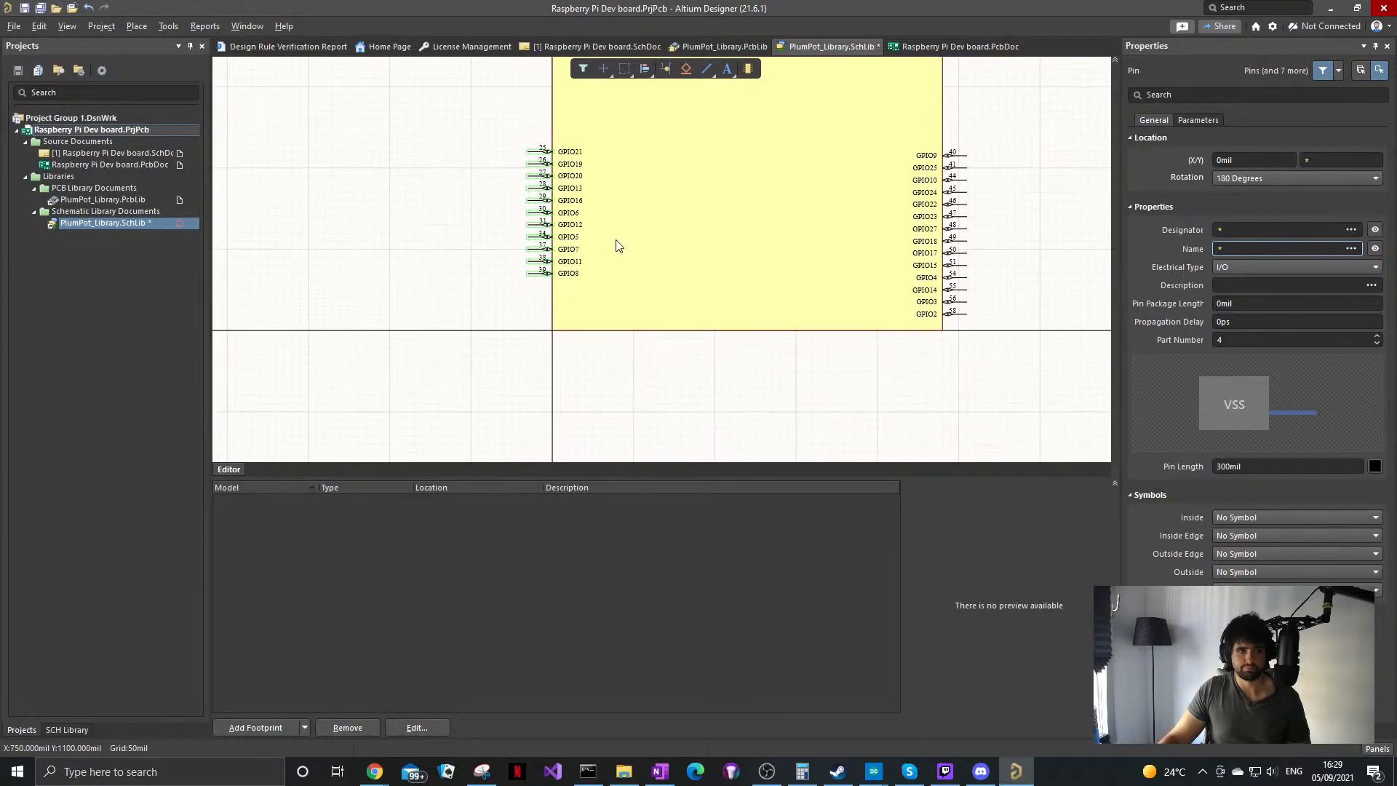
Step: Move pins 40, 41 and 44 back to the left edge below pin 39, and shift pins 45 to 58 slightly up the right edge
drag(980, 152, 527, 309)
key(x)
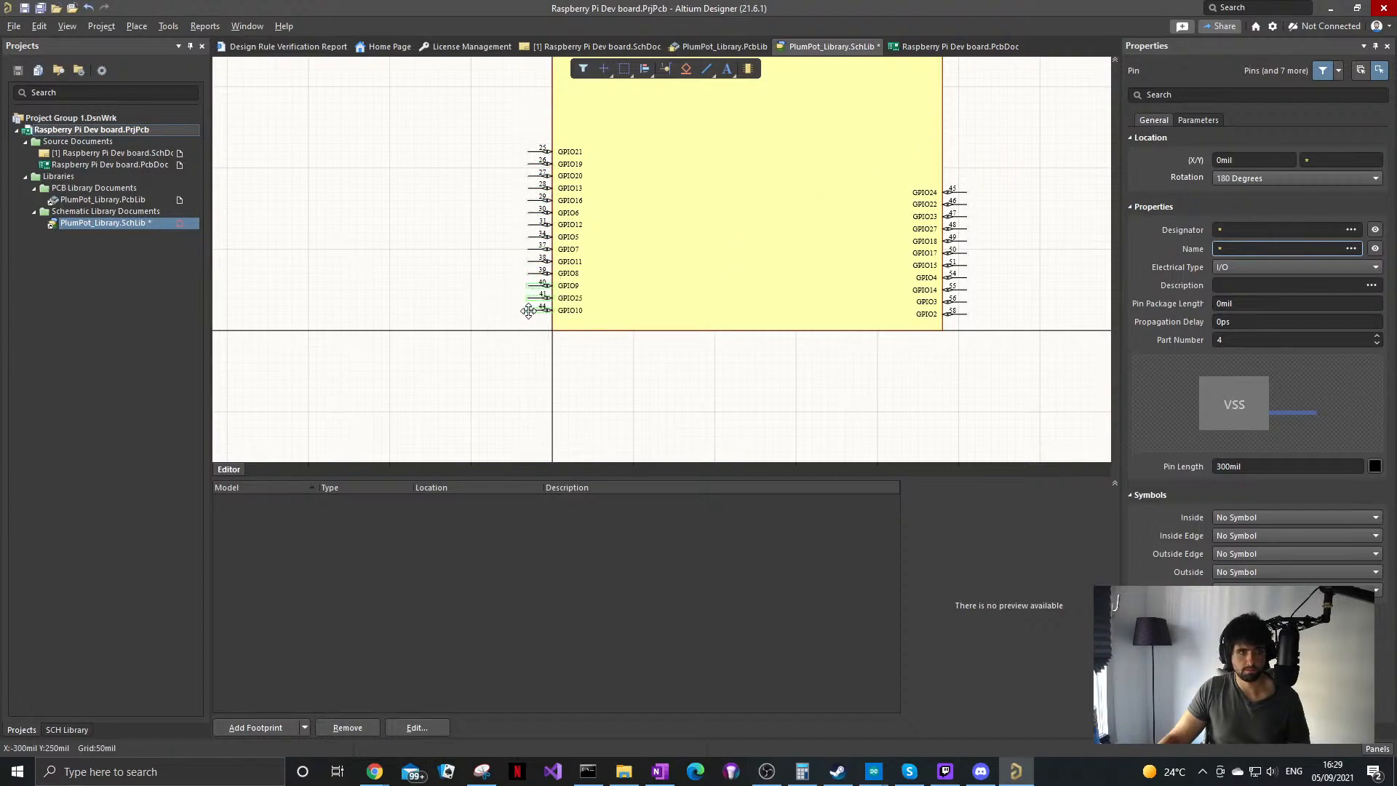
ctrl+scroll(529, 308, up, 2)
ctrl+scroll(570, 315, down, 3)
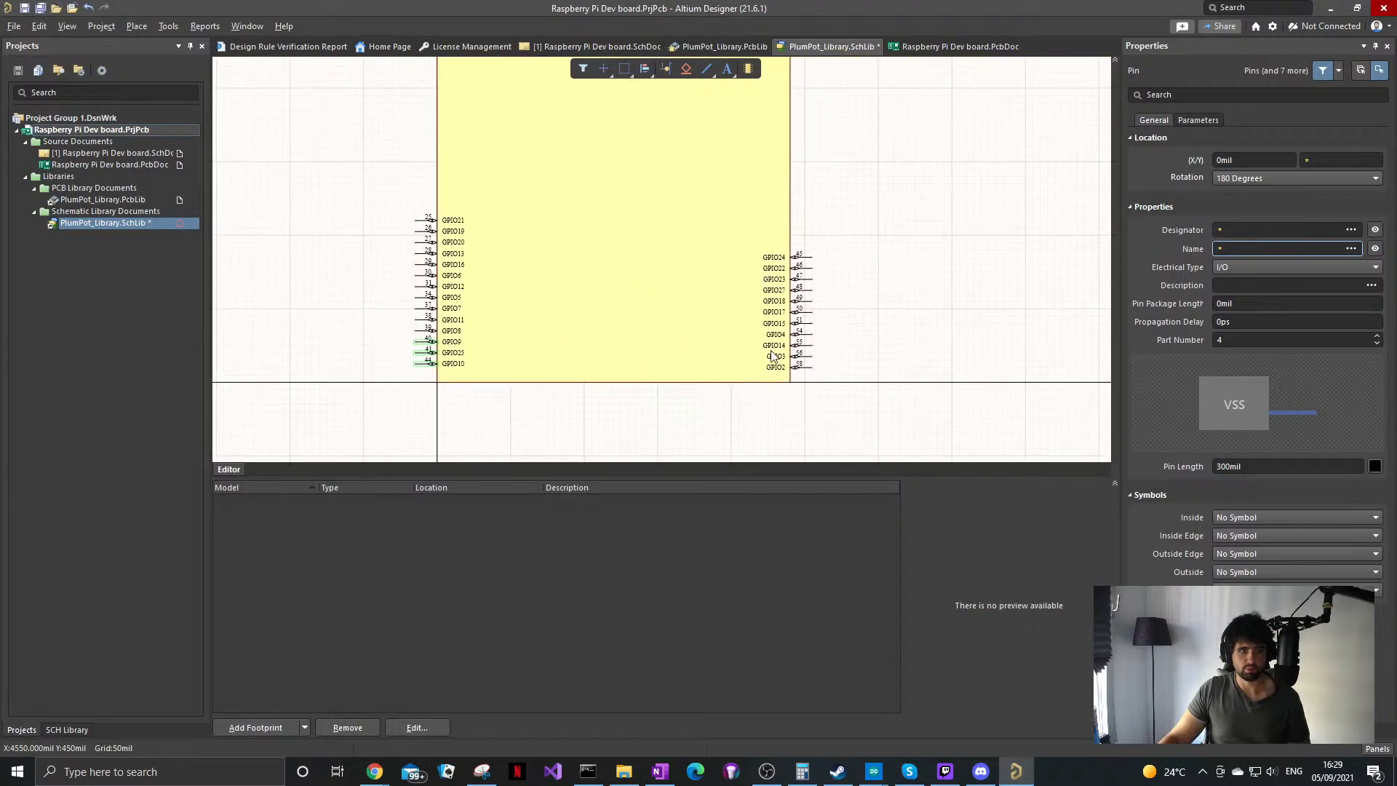
drag(814, 375, 814, 258)
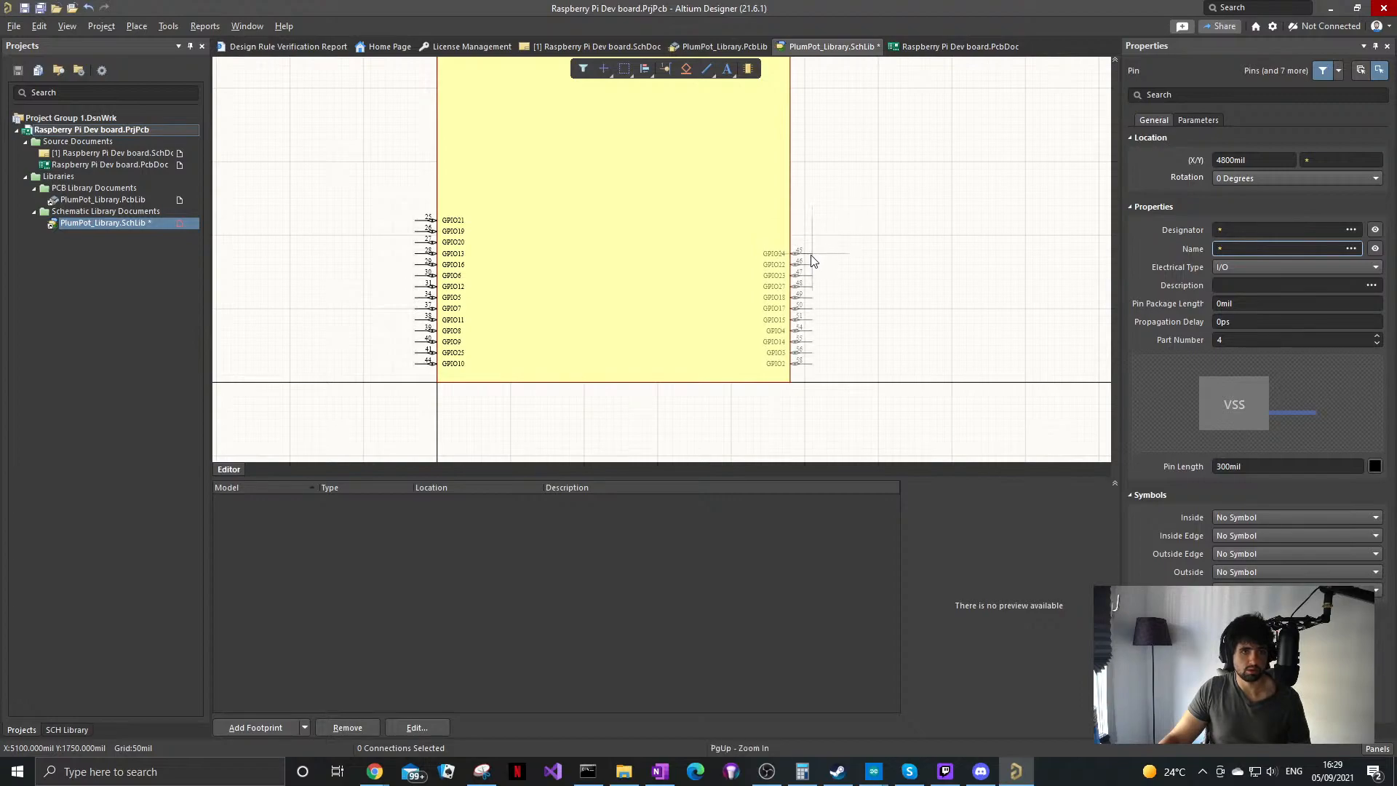
Step: Move pin 44, GPIO10, to the symbol's right edge directly above pin 45, facing outward
click(424, 362)
drag(424, 362, 806, 240)
key(space)
key(space)
ctrl+scroll(812, 238, up, 3)
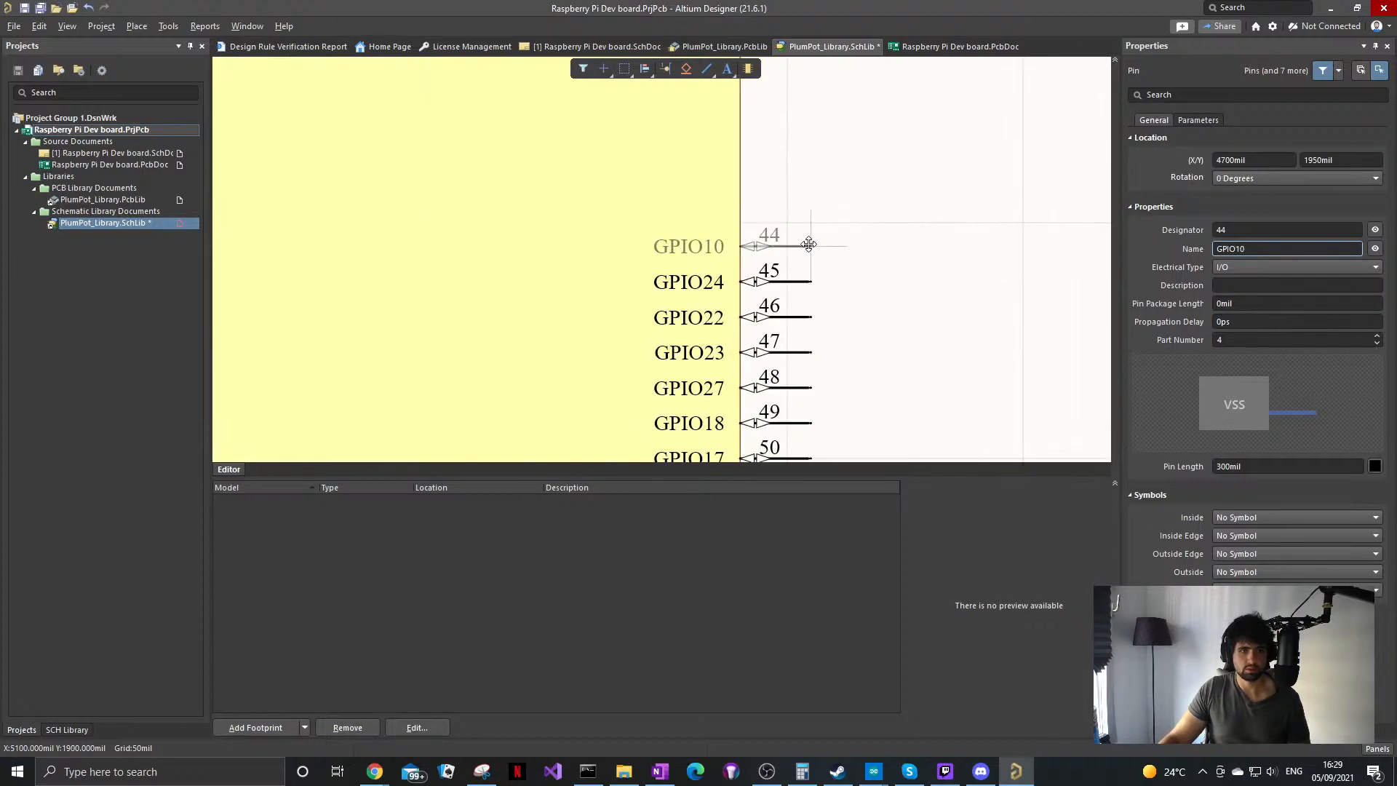
ctrl+scroll(731, 279, down, 5)
ctrl+scroll(731, 278, up, 5)
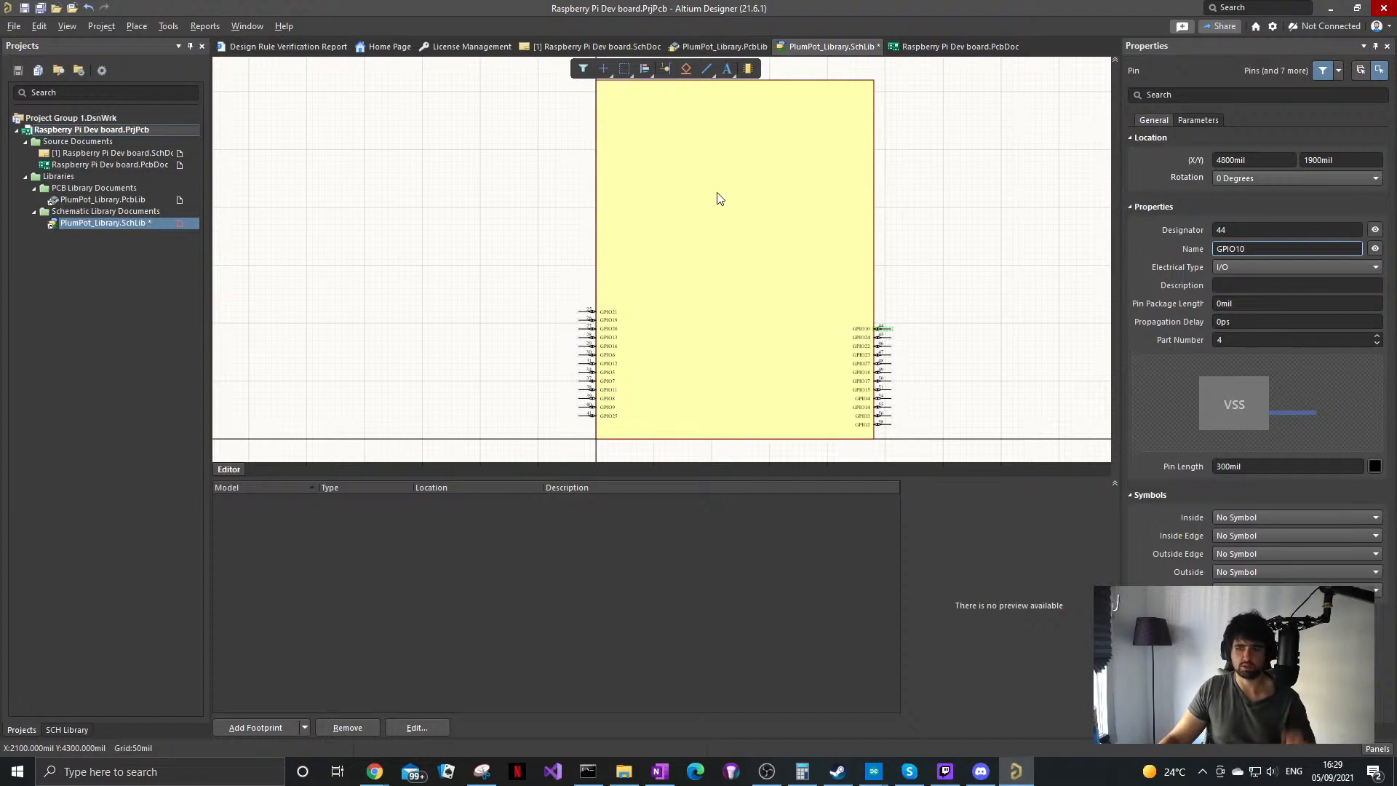
Step: Move pins 25 to 41 together down the left edge, closer to the symbol's bottom edge
ctrl+scroll(558, 395, up, 3)
drag(571, 437, 601, 272)
scroll(597, 342, down, 1)
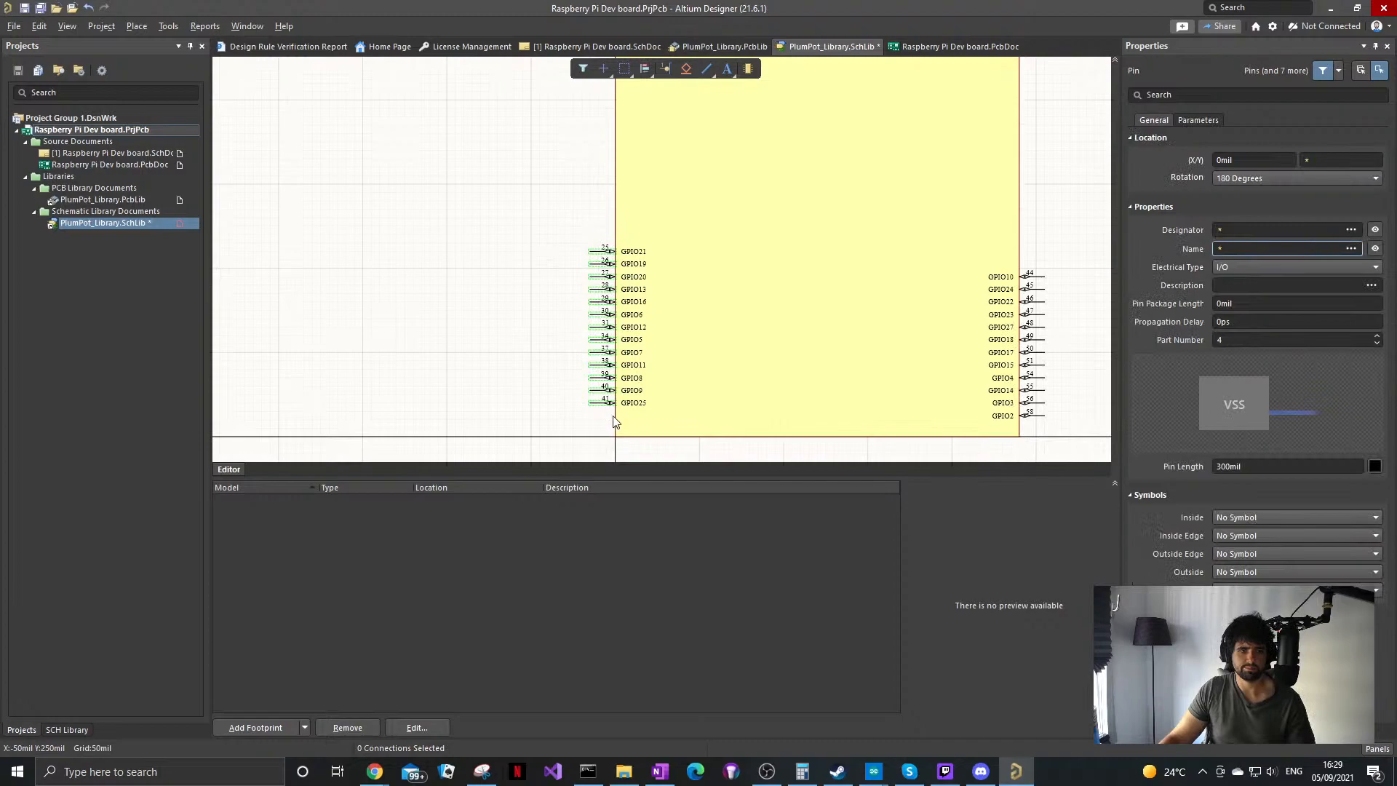
drag(598, 409, 590, 430)
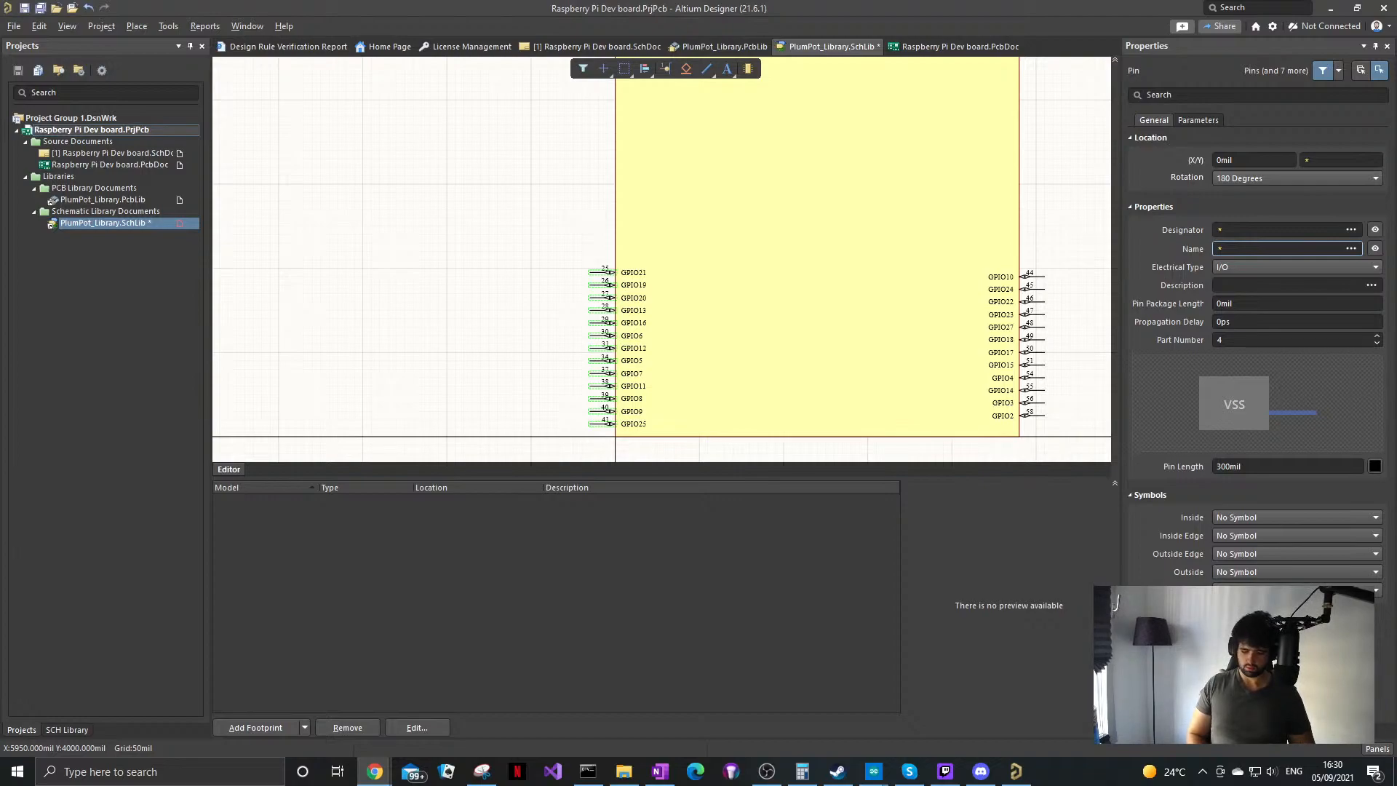
Step: Switch to the Chrome search results, open the AddictiveTips article on showing keystrokes on Windows 10 and accept its cookies
drag(1396, 164, 436, 124)
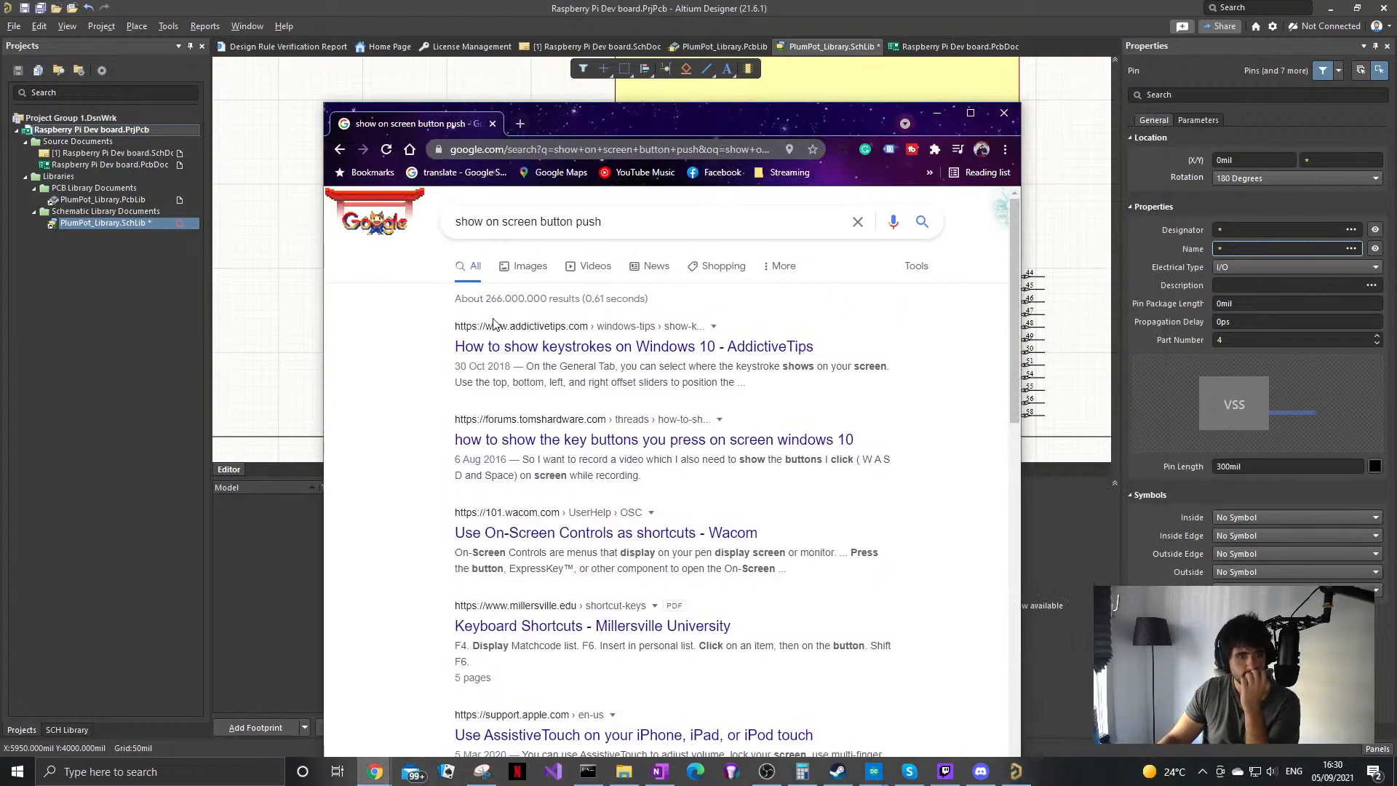
click(507, 348)
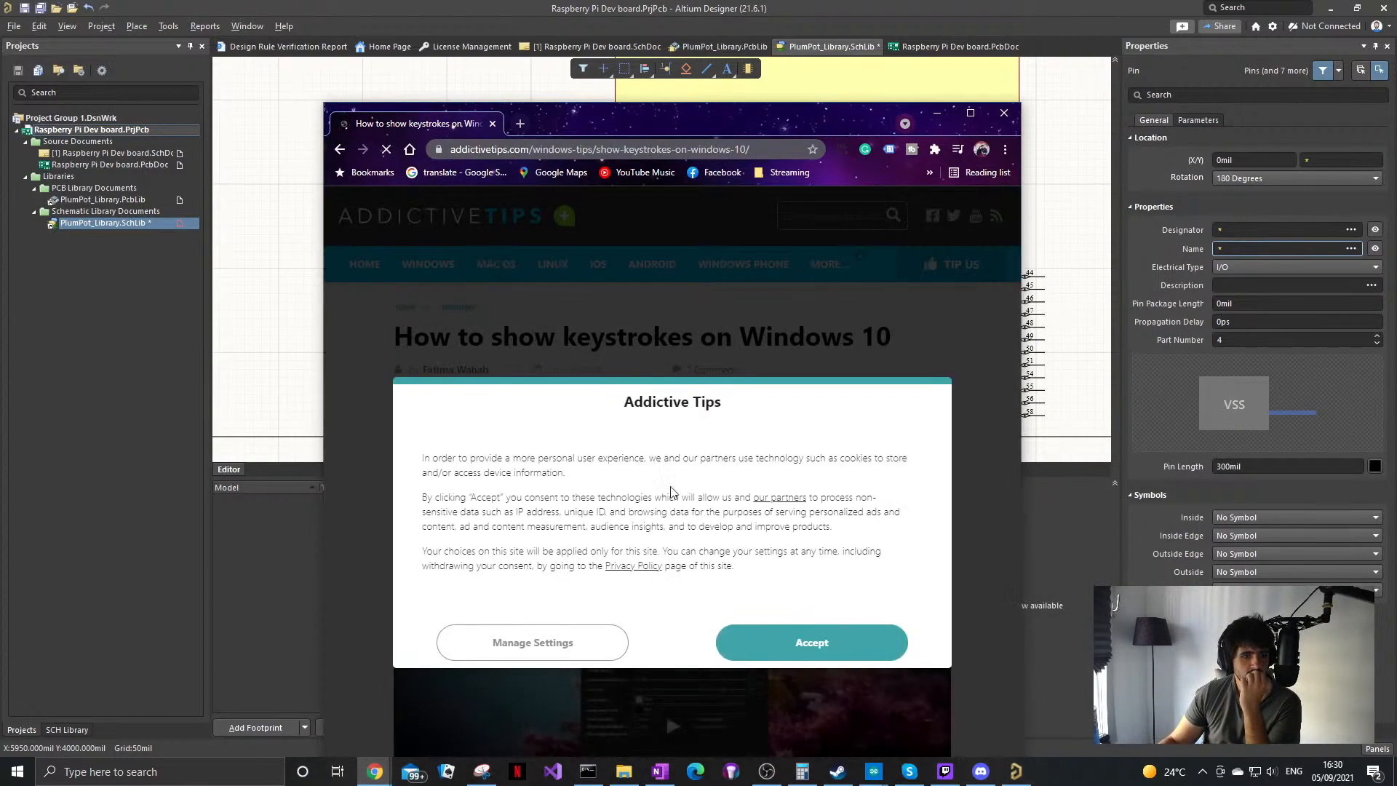
click(791, 634)
scroll(748, 570, down, 5)
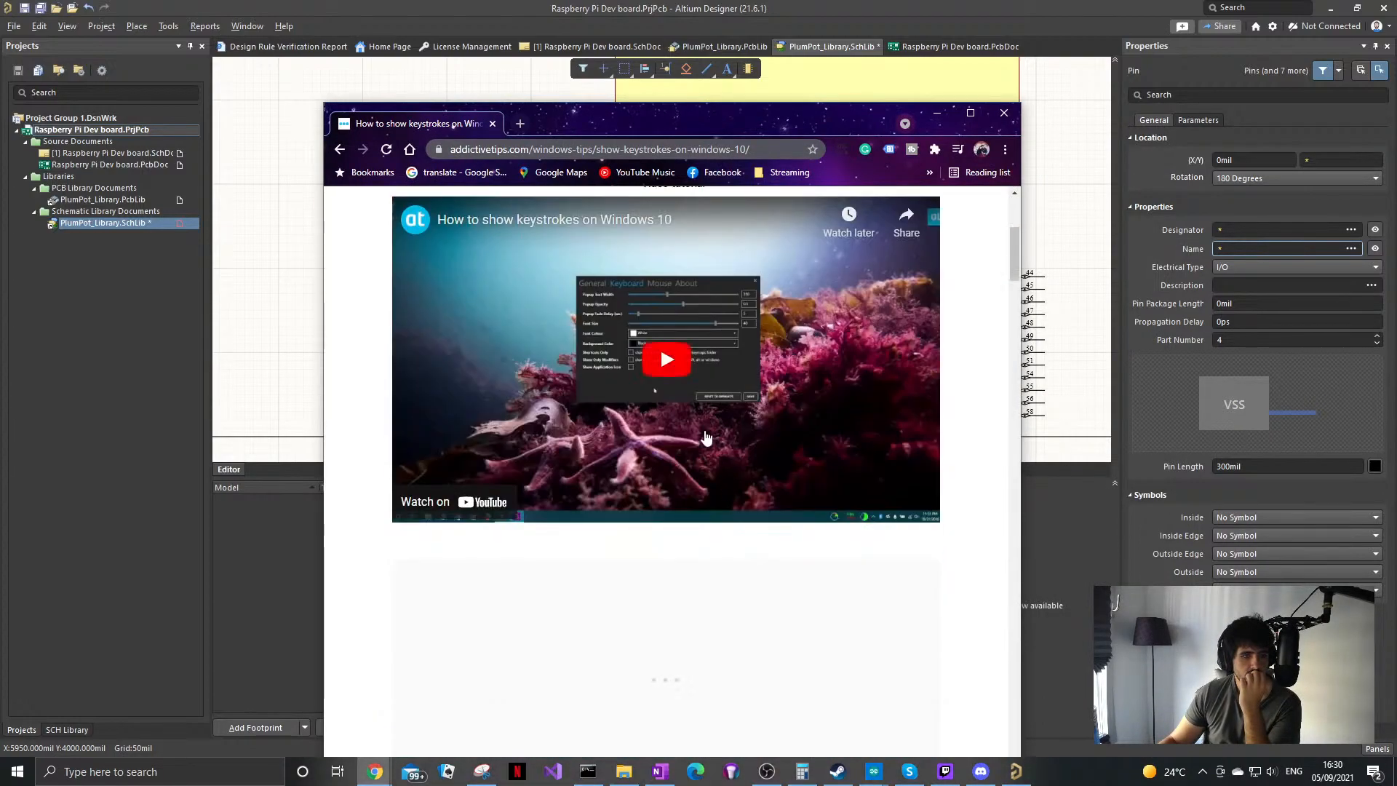
Step: Play the article's video muted, skip ahead through it, and read the instructions on showing keystrokes with Carnac
click(666, 359)
click(425, 493)
click(448, 508)
click(464, 492)
click(486, 493)
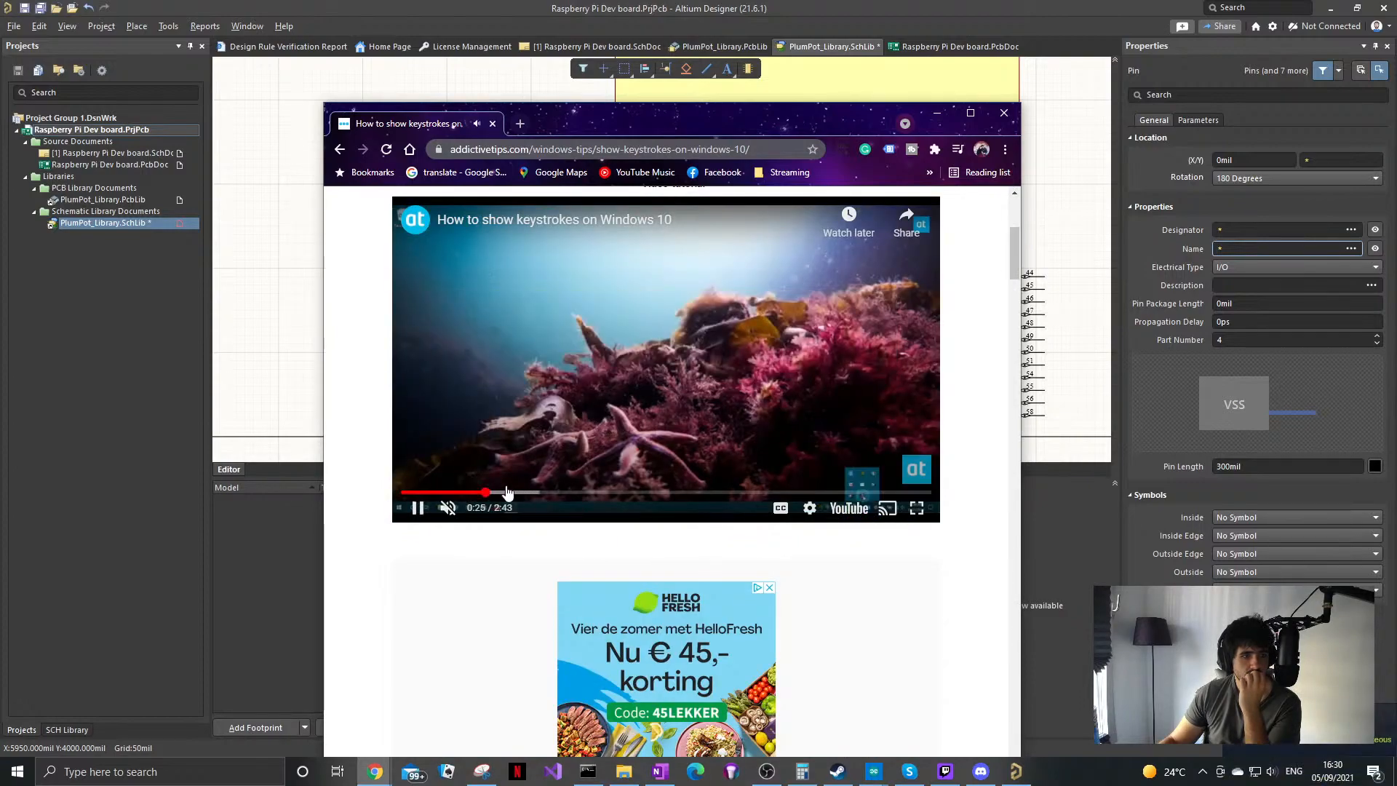
click(505, 493)
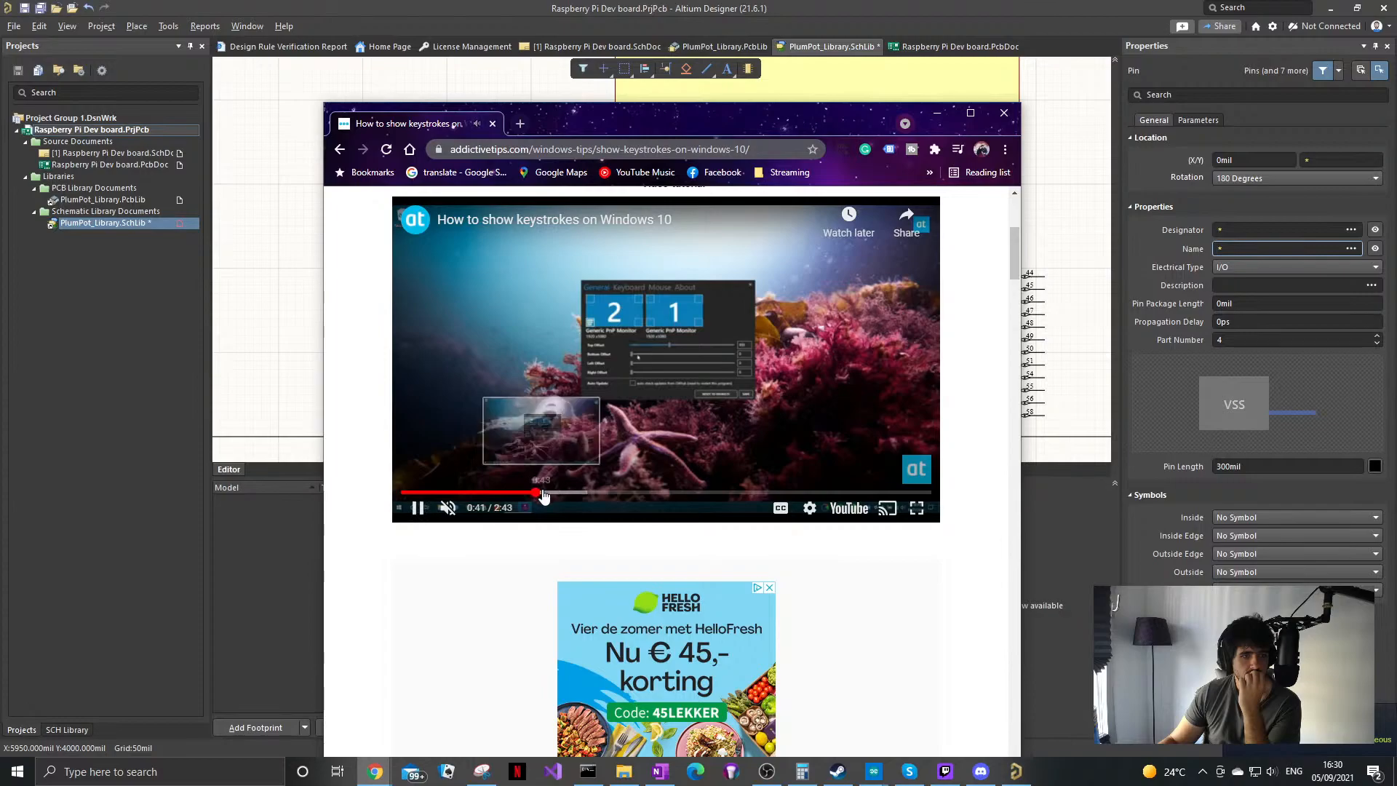
click(548, 494)
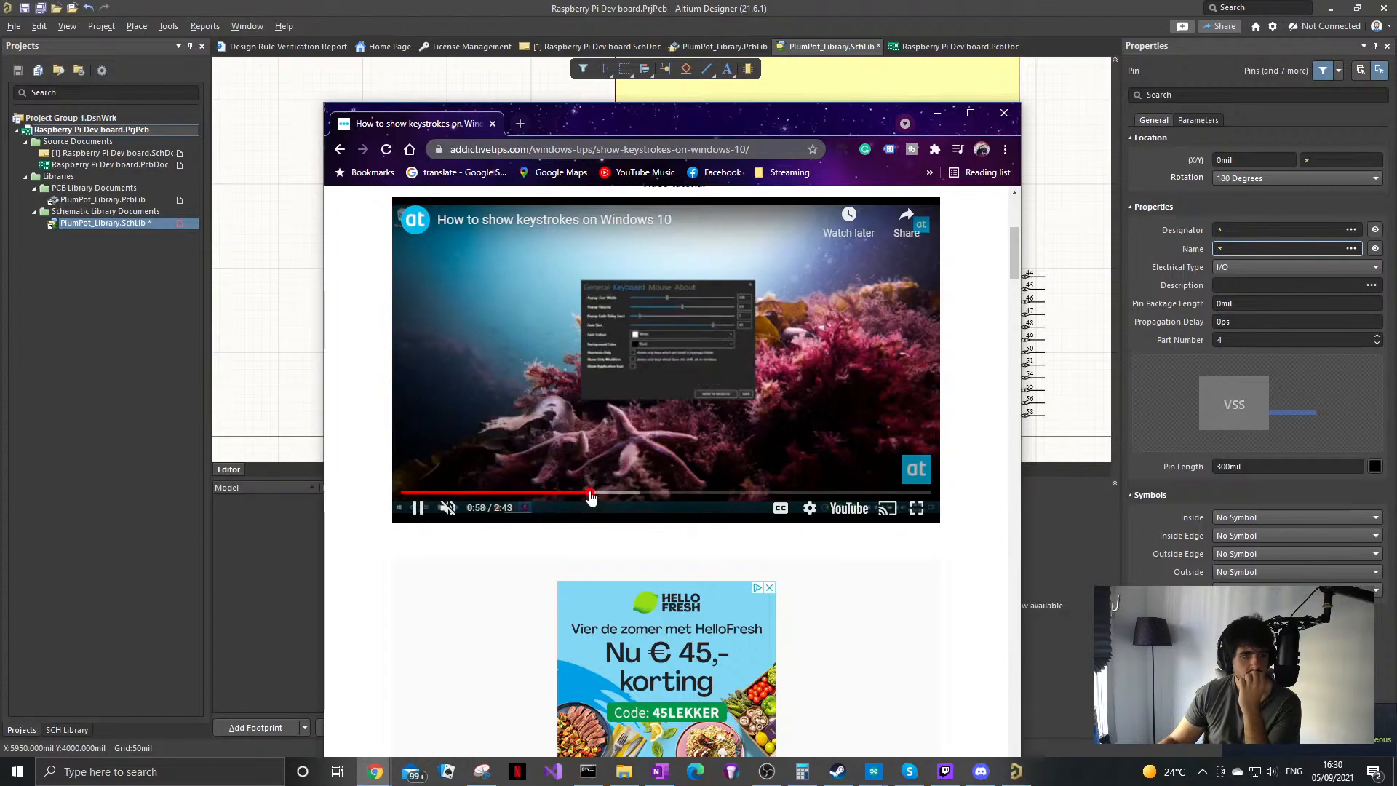
scroll(634, 466, down, 5)
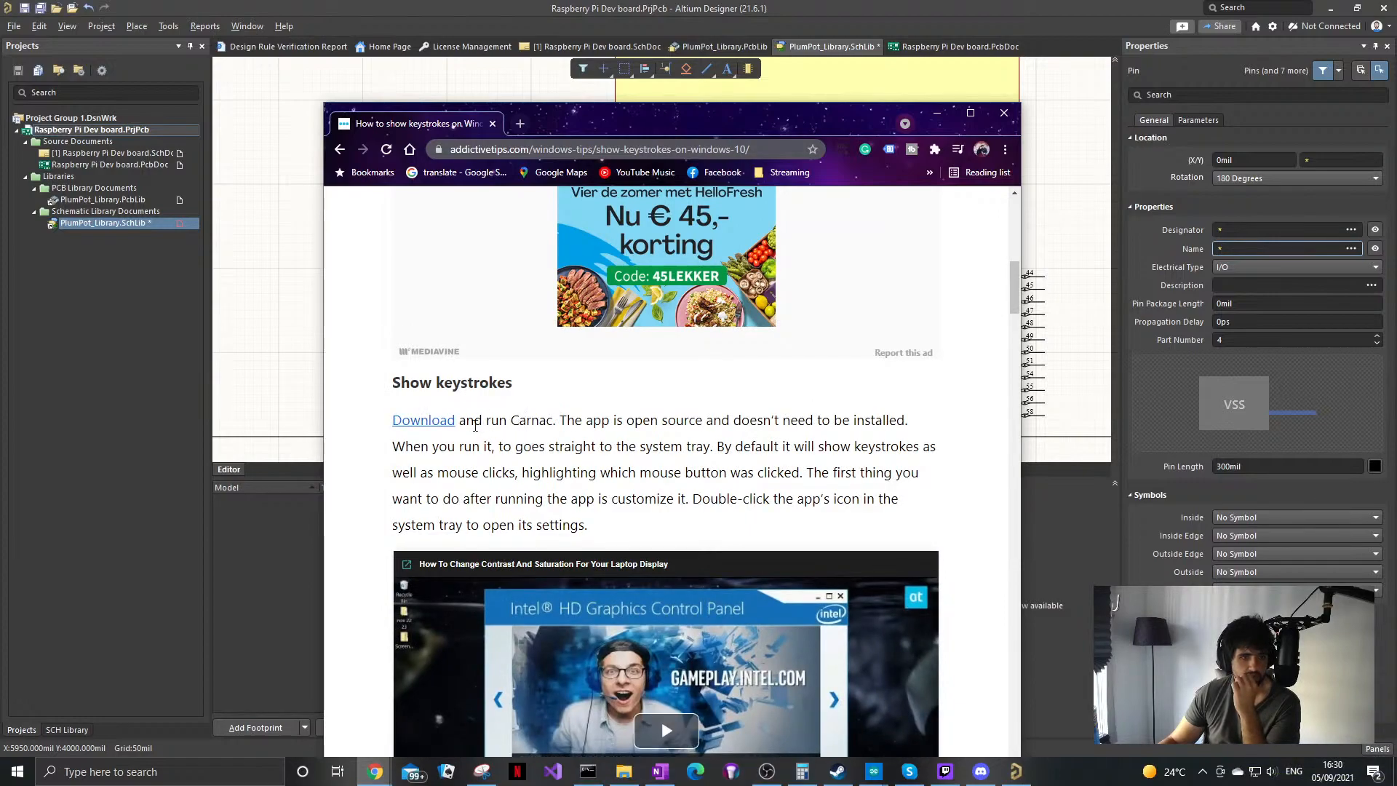
scroll(452, 440, down, 3)
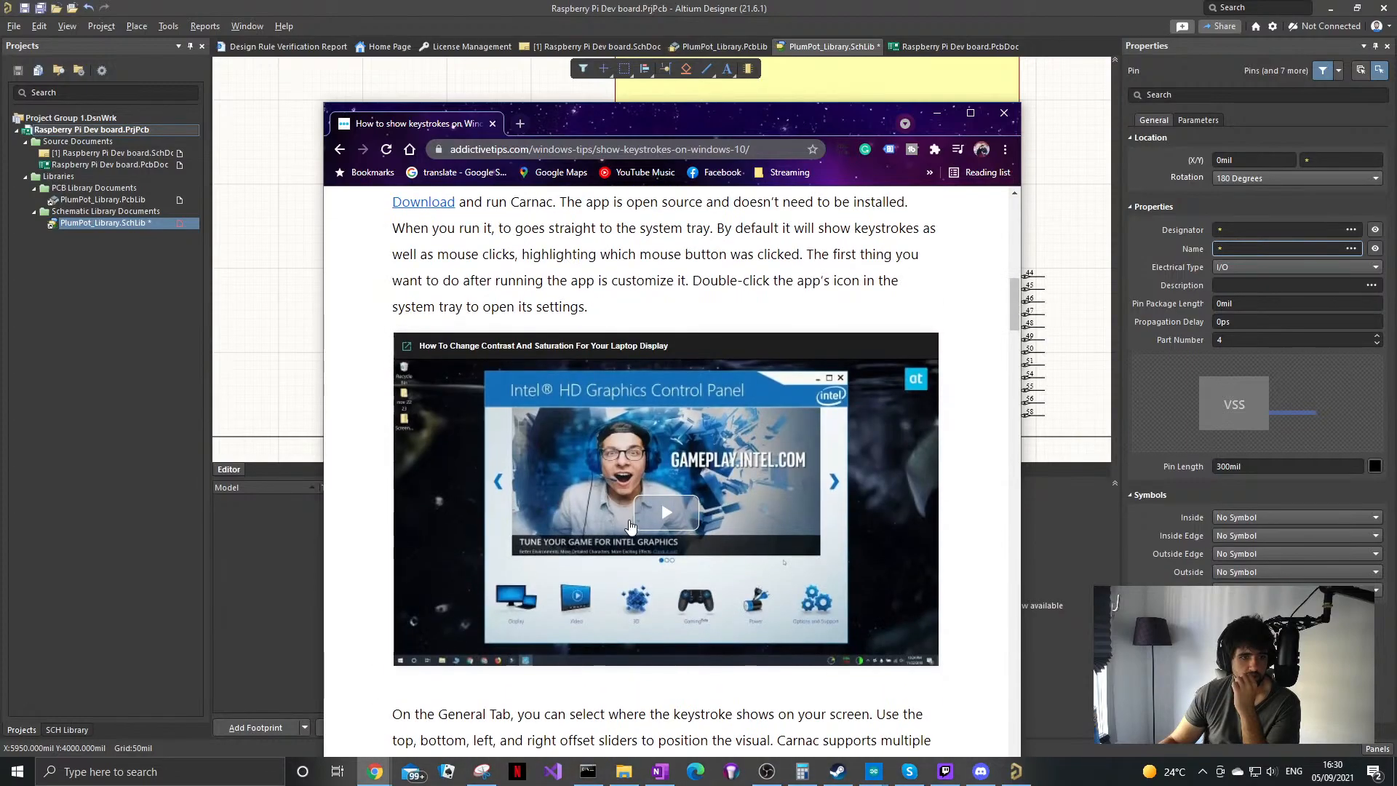
Step: Move the article's browser window and the Windows About settings off the library editor's screen and close the settings
click(629, 526)
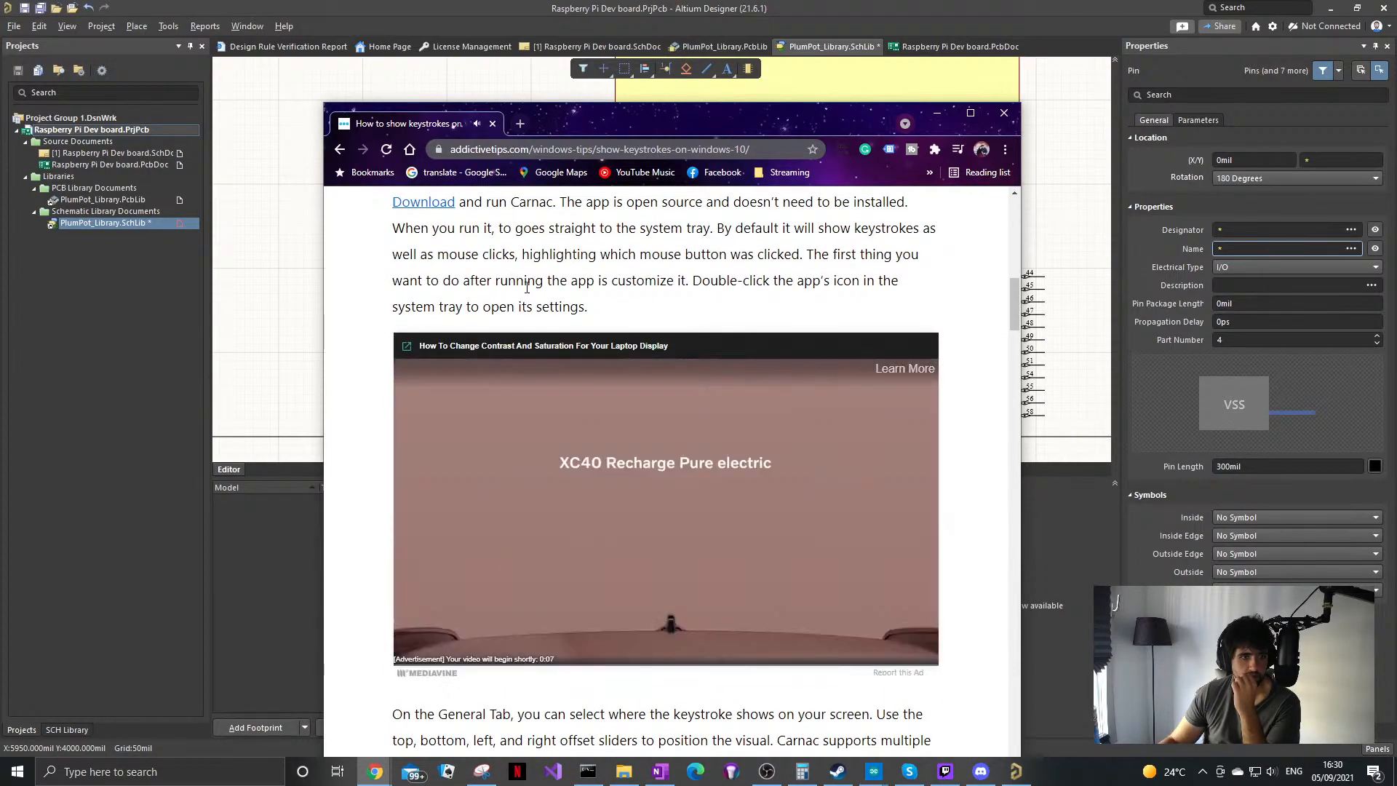
scroll(526, 285, up, 1)
drag(582, 120, 1396, 139)
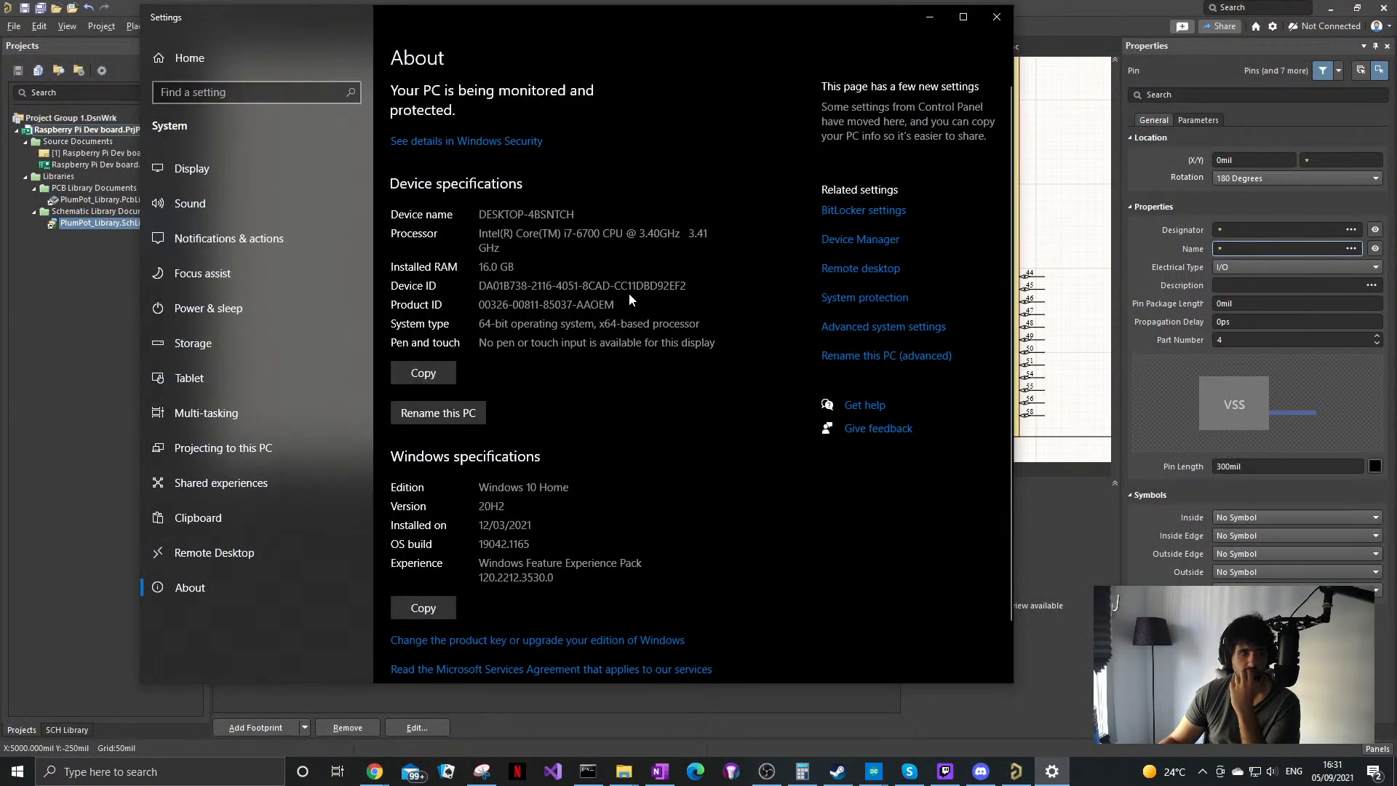
drag(675, 26, 1396, 115)
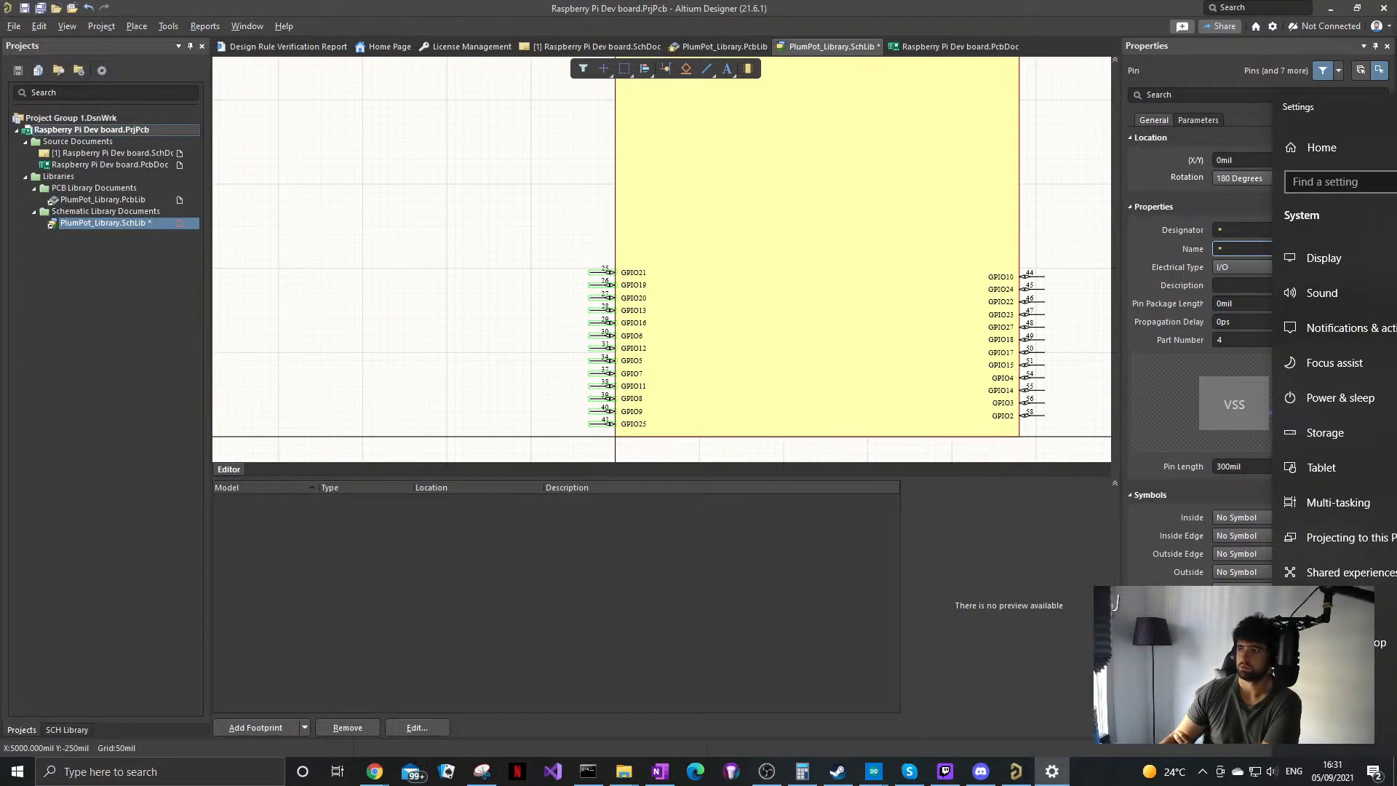
key(alt+F4)
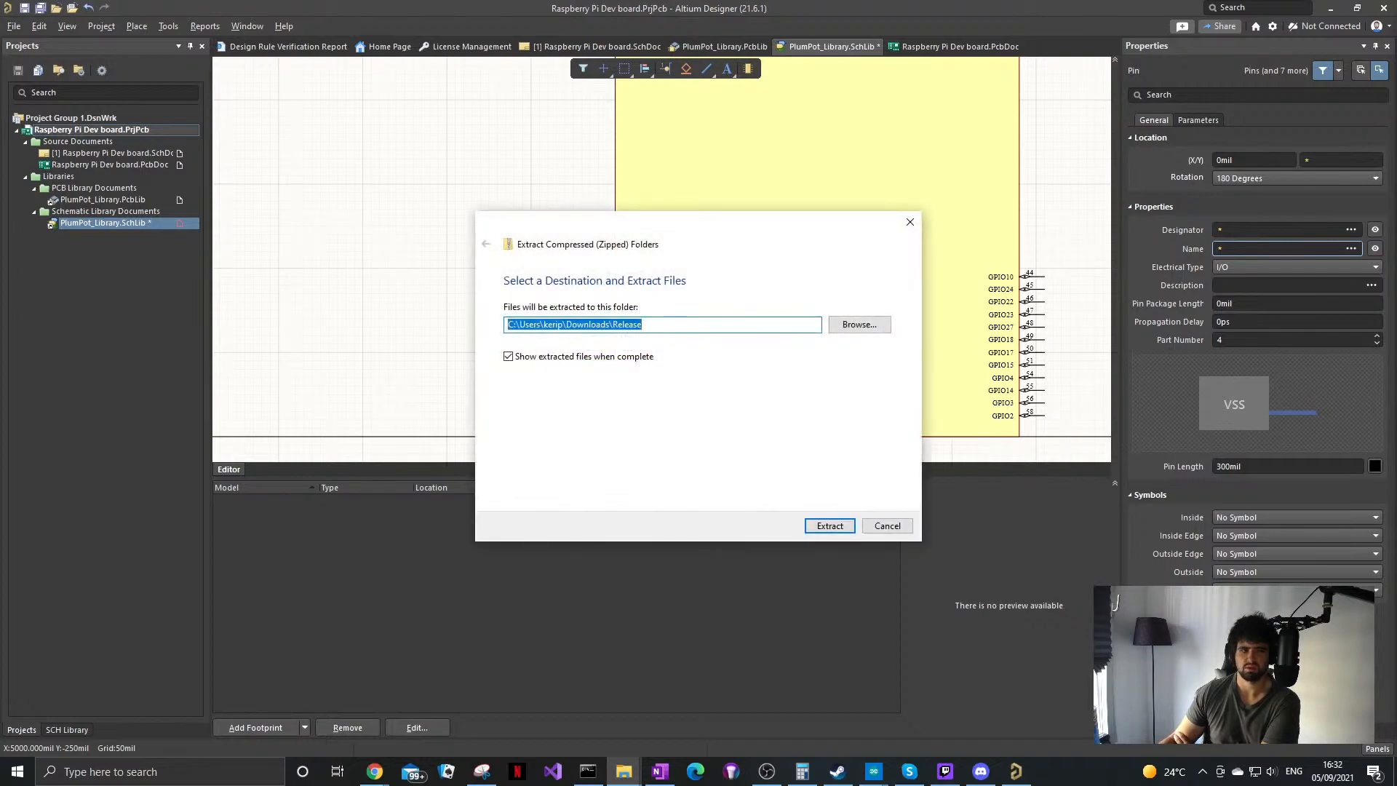
Step: Dismiss the extraction dialog for the Release folder and test the keystroke display in the schematic library editor
click(887, 525)
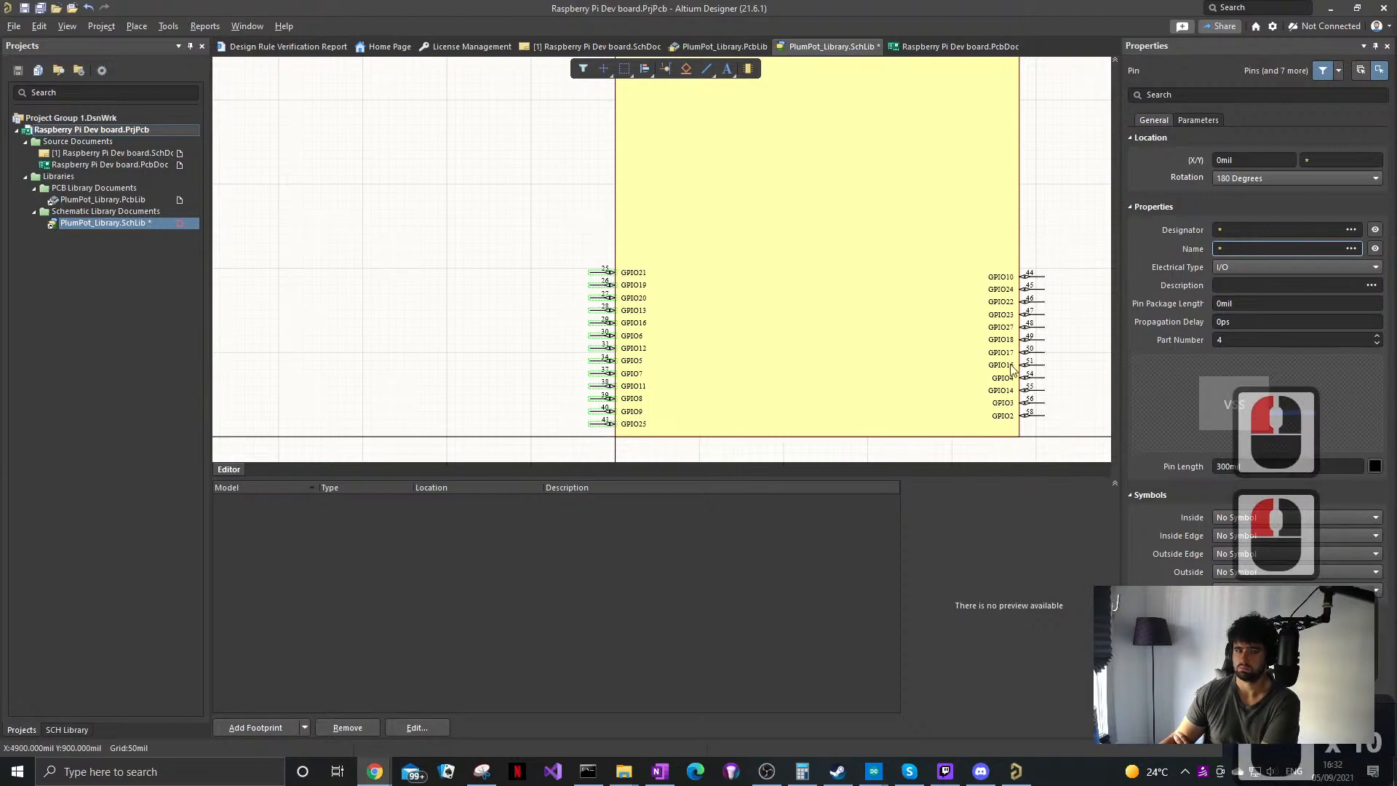
click(801, 597)
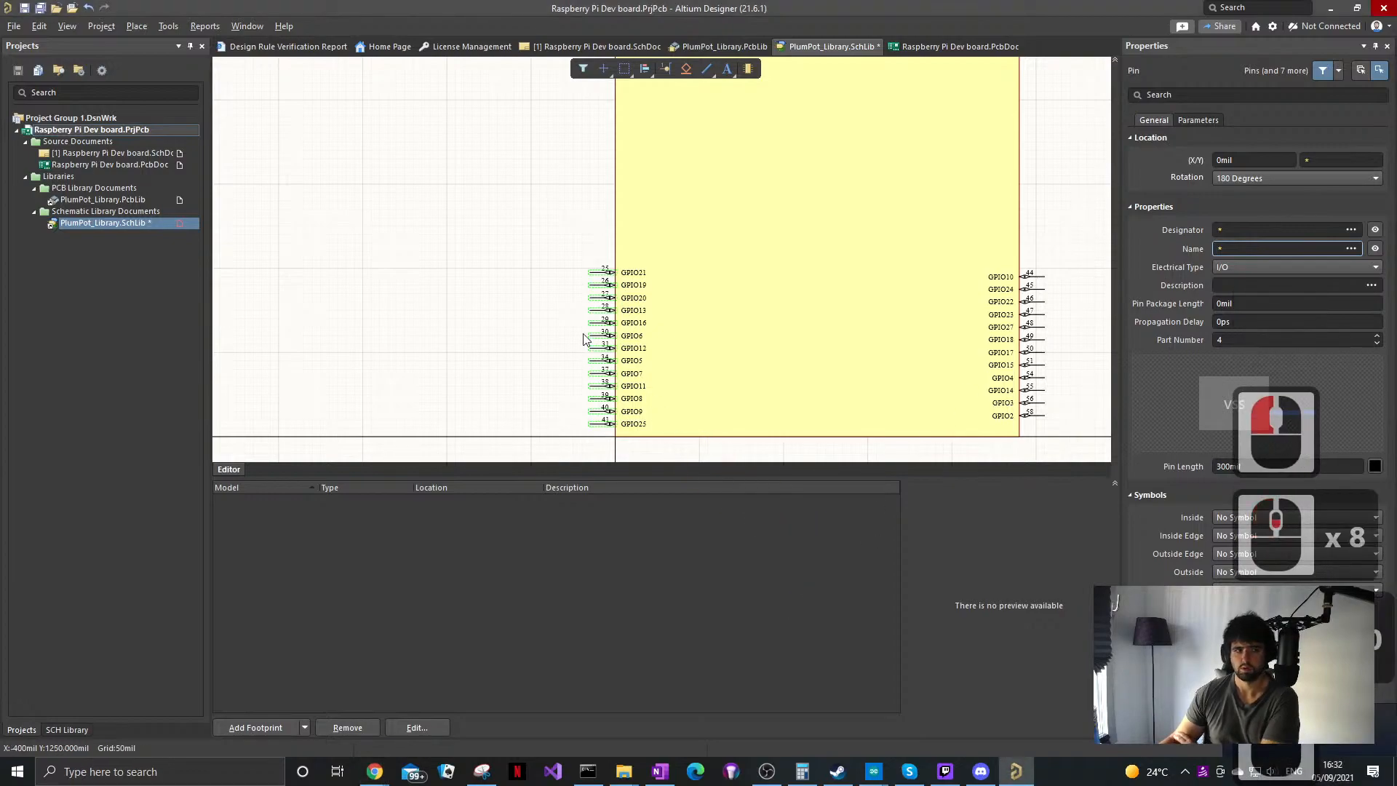
key(s)
key(d)
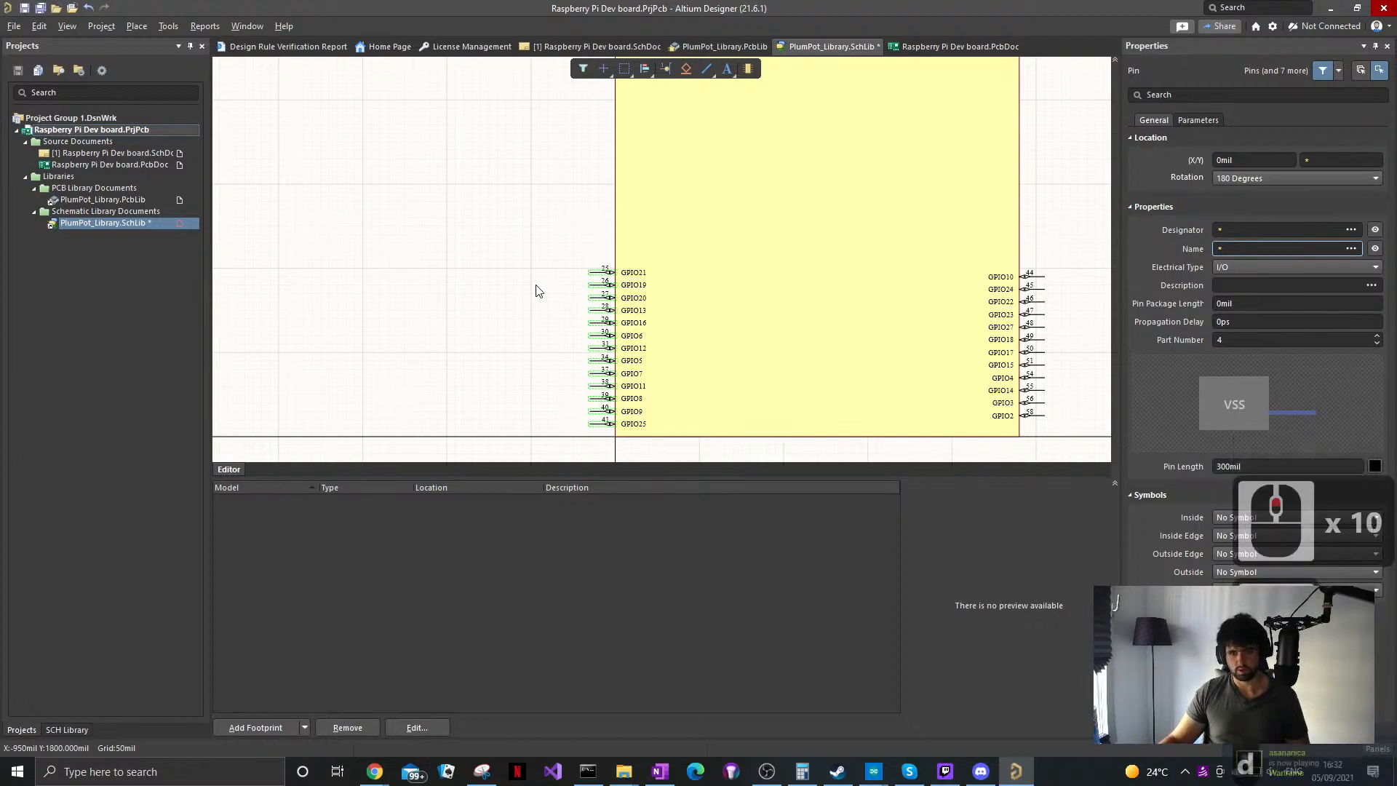
key(a)
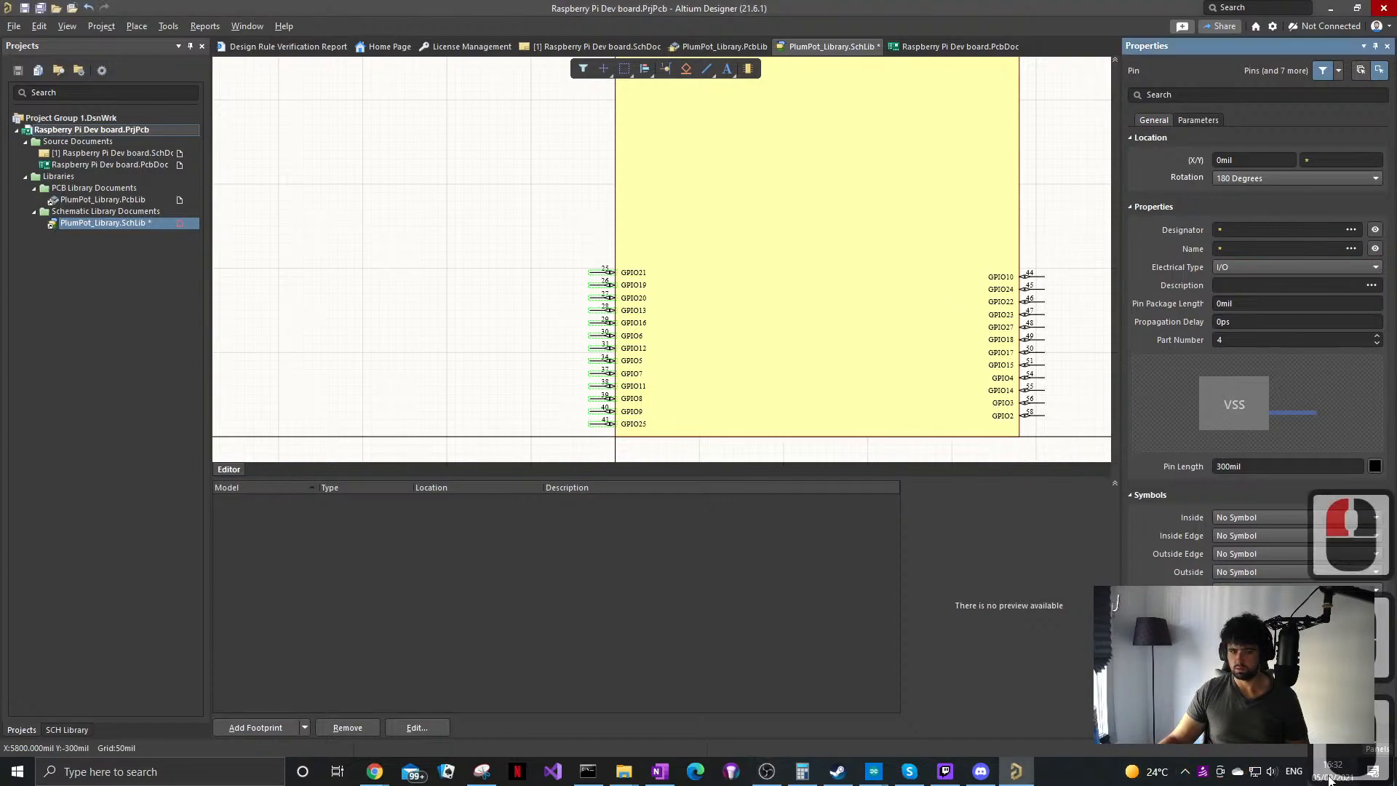
Step: Show the hidden tray icons and test the keystroke display again in the library editor, selecting all of Part D's objects
click(1203, 771)
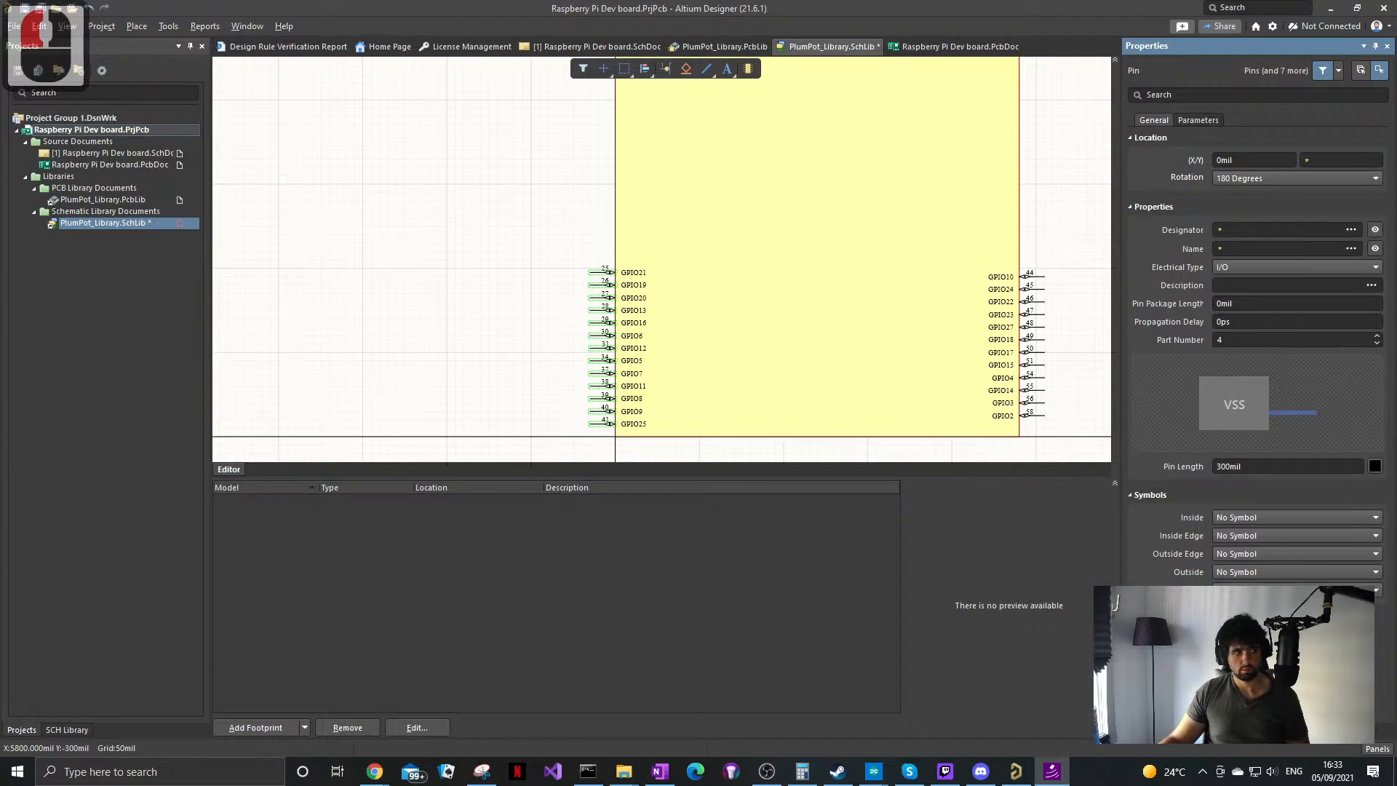
click(293, 309)
key(s)
key(a)
key(s)
key(d)
key(a)
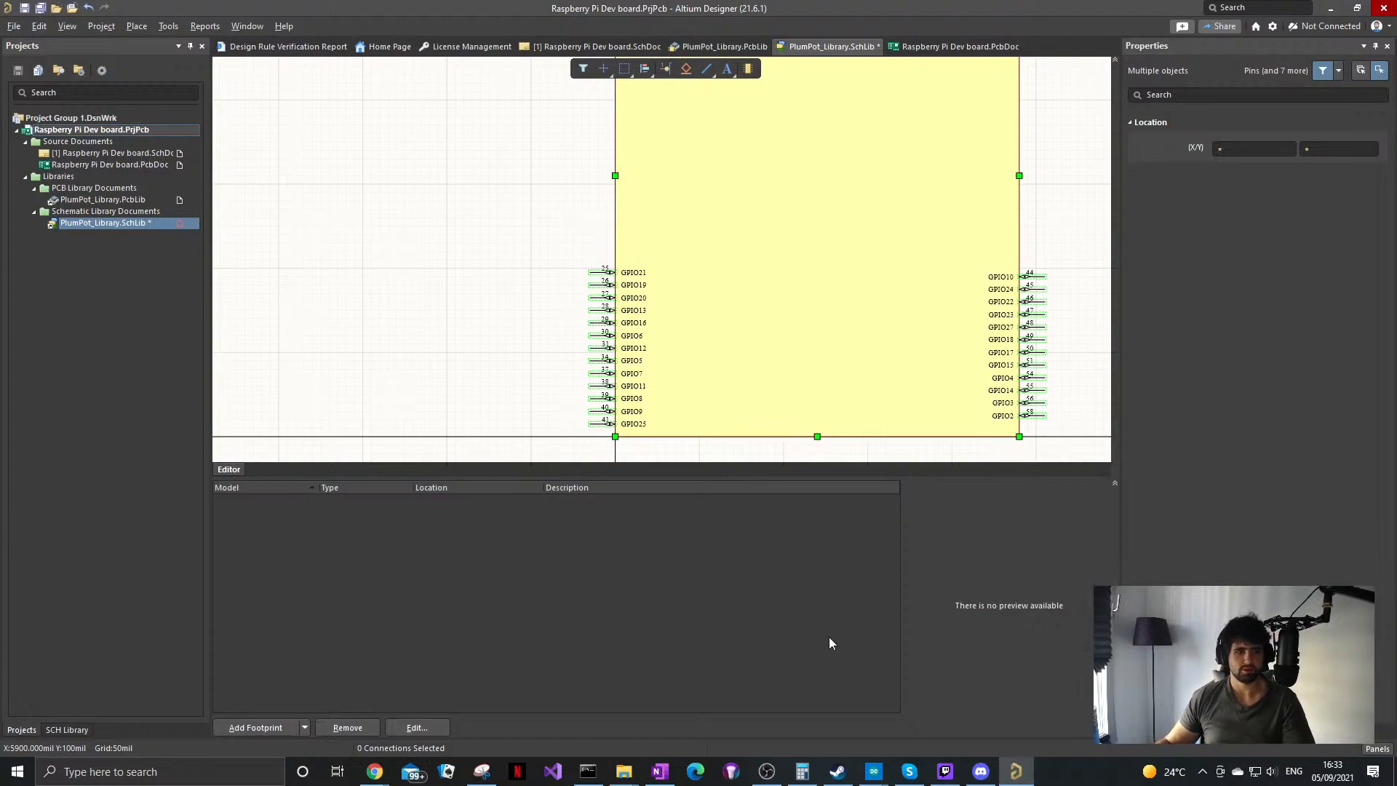
Step: Switch to the Chrome window with pi4j-rpi-cm4-header.png and examine the Compute Module 4 area of the board
click(374, 771)
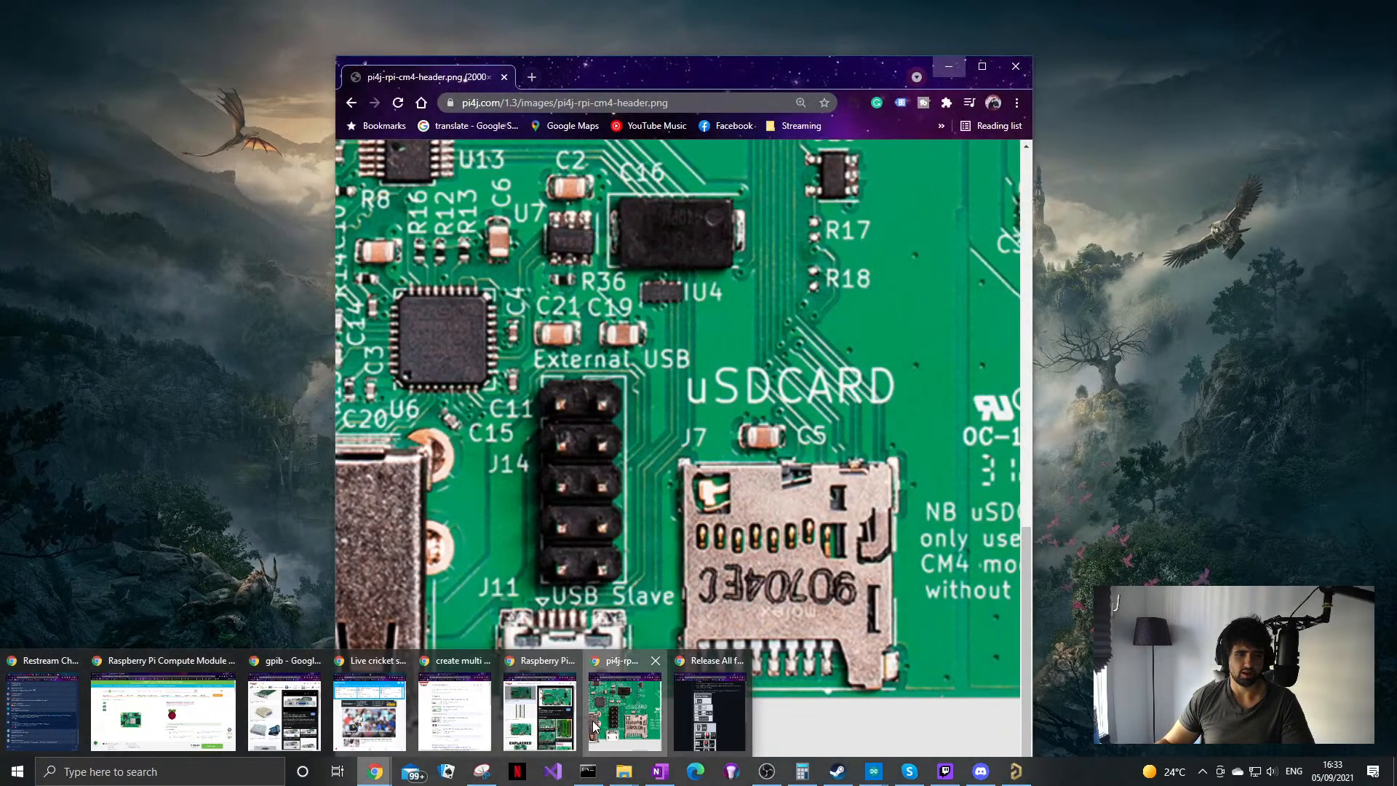
click(624, 709)
click(684, 400)
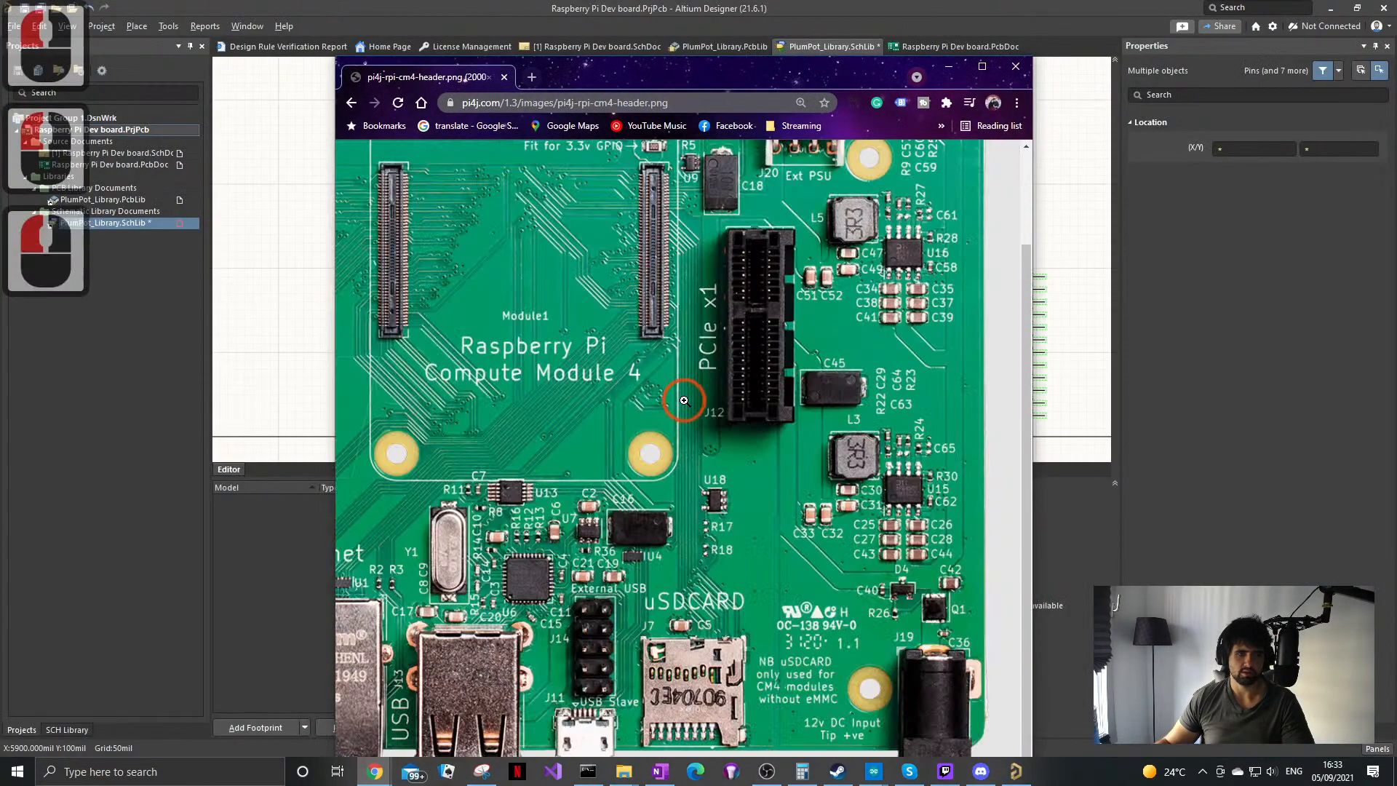
ctrl+scroll(642, 390, down, 3)
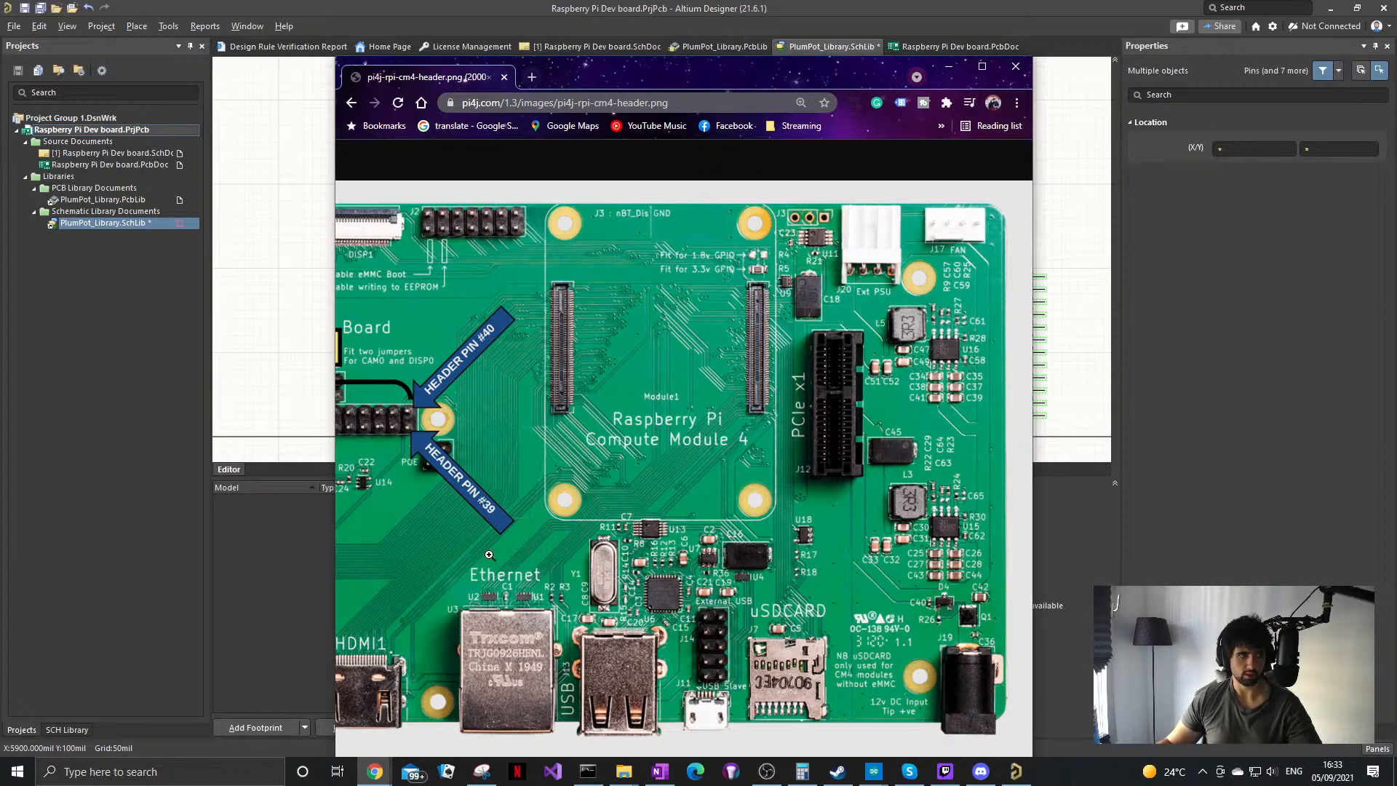
Step: Switch to the SOS Solutions page for the Raspberry Pi Compute Module 4 / 2GB and look through its product pictures
mouse_move(375, 771)
click(187, 709)
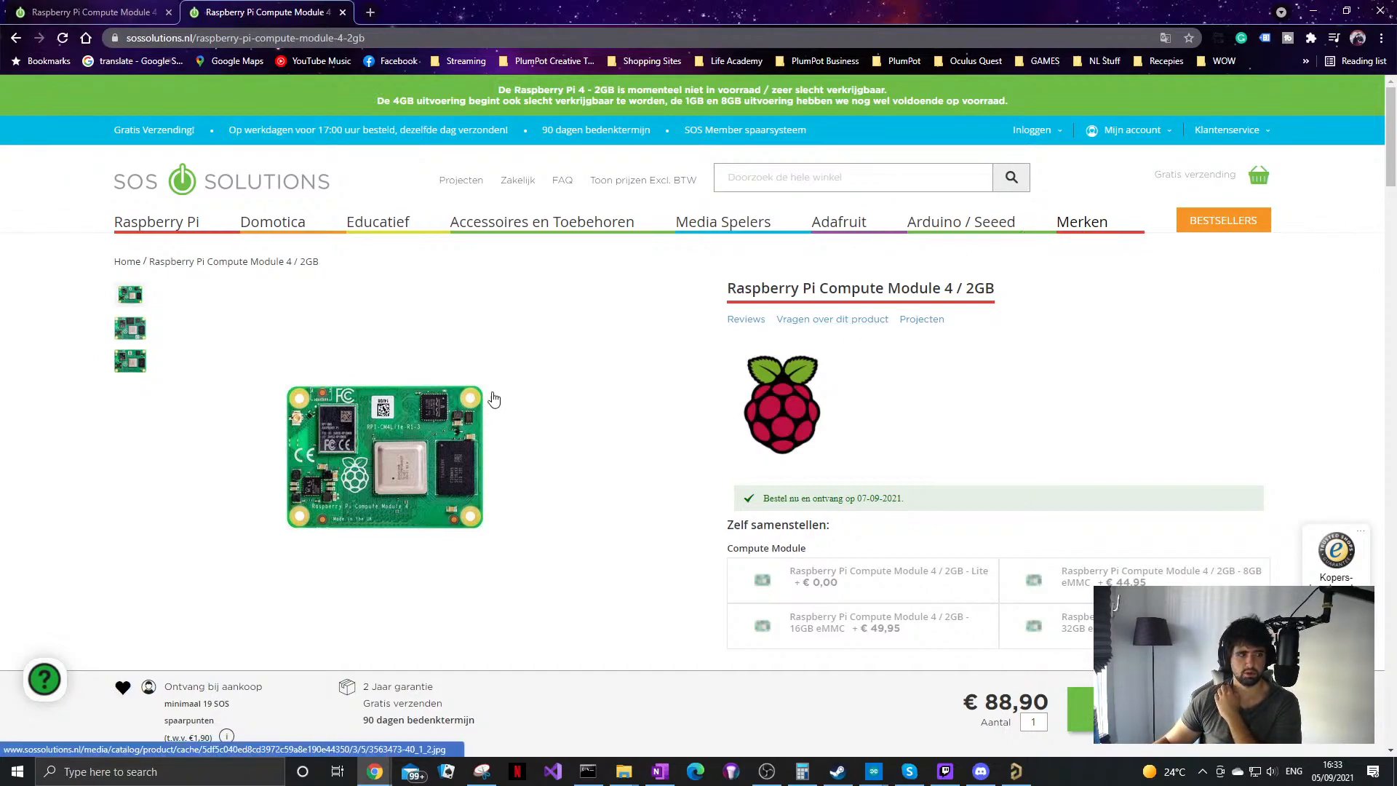
click(118, 334)
click(133, 361)
click(361, 458)
click(593, 372)
click(787, 397)
click(496, 306)
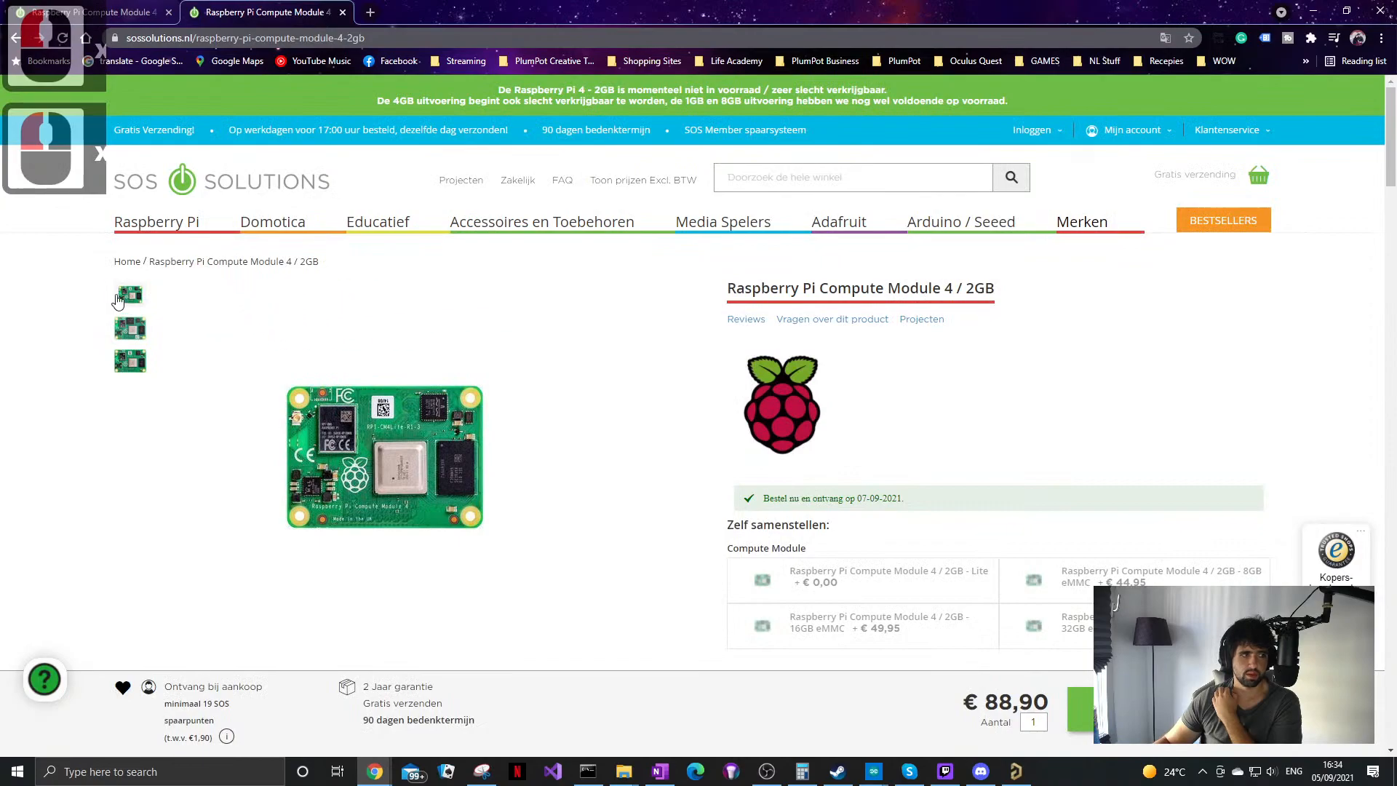
click(120, 297)
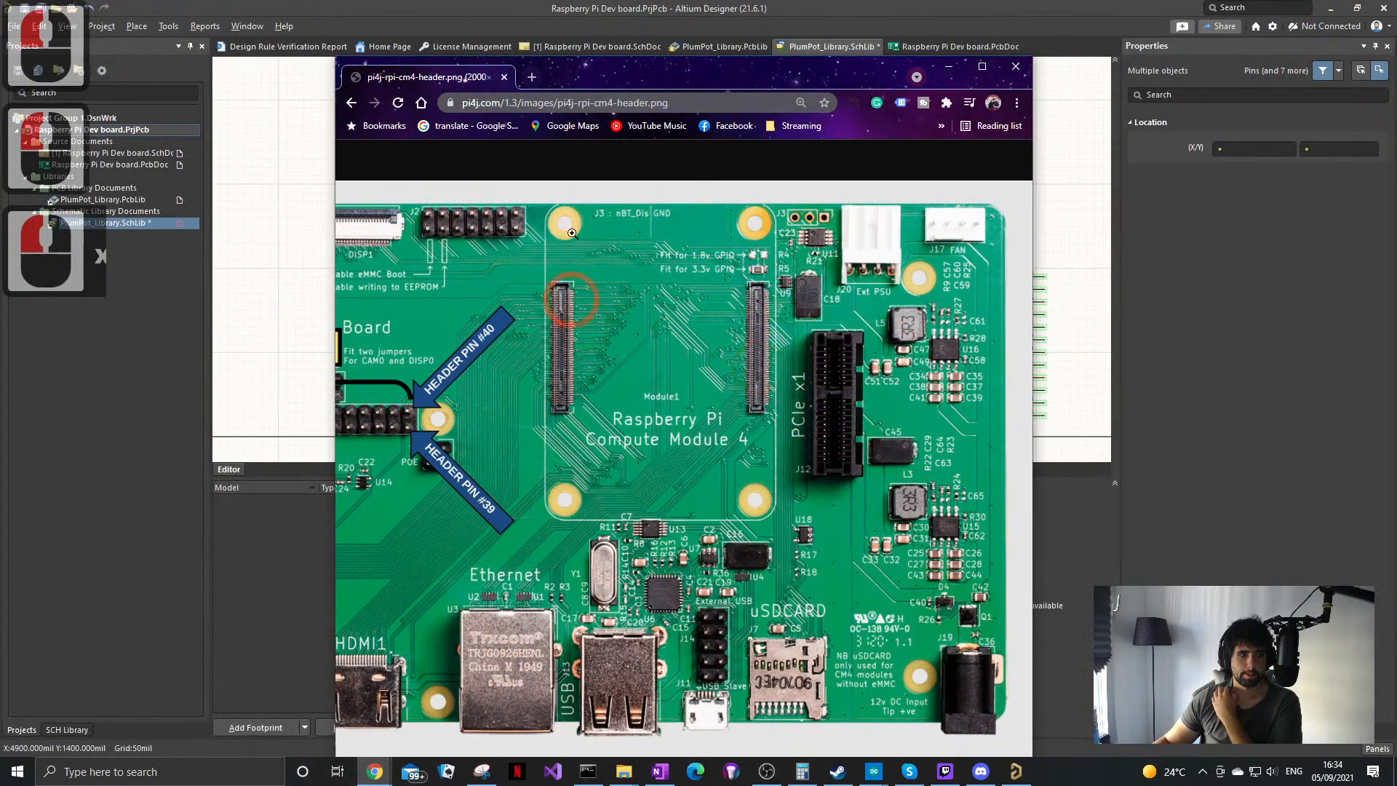
Step: Return to the schematic library and shrink Part D's rectangle to about 1750 mil wide and 2300 mil high
click(947, 67)
ctrl+scroll(592, 258, down, 2)
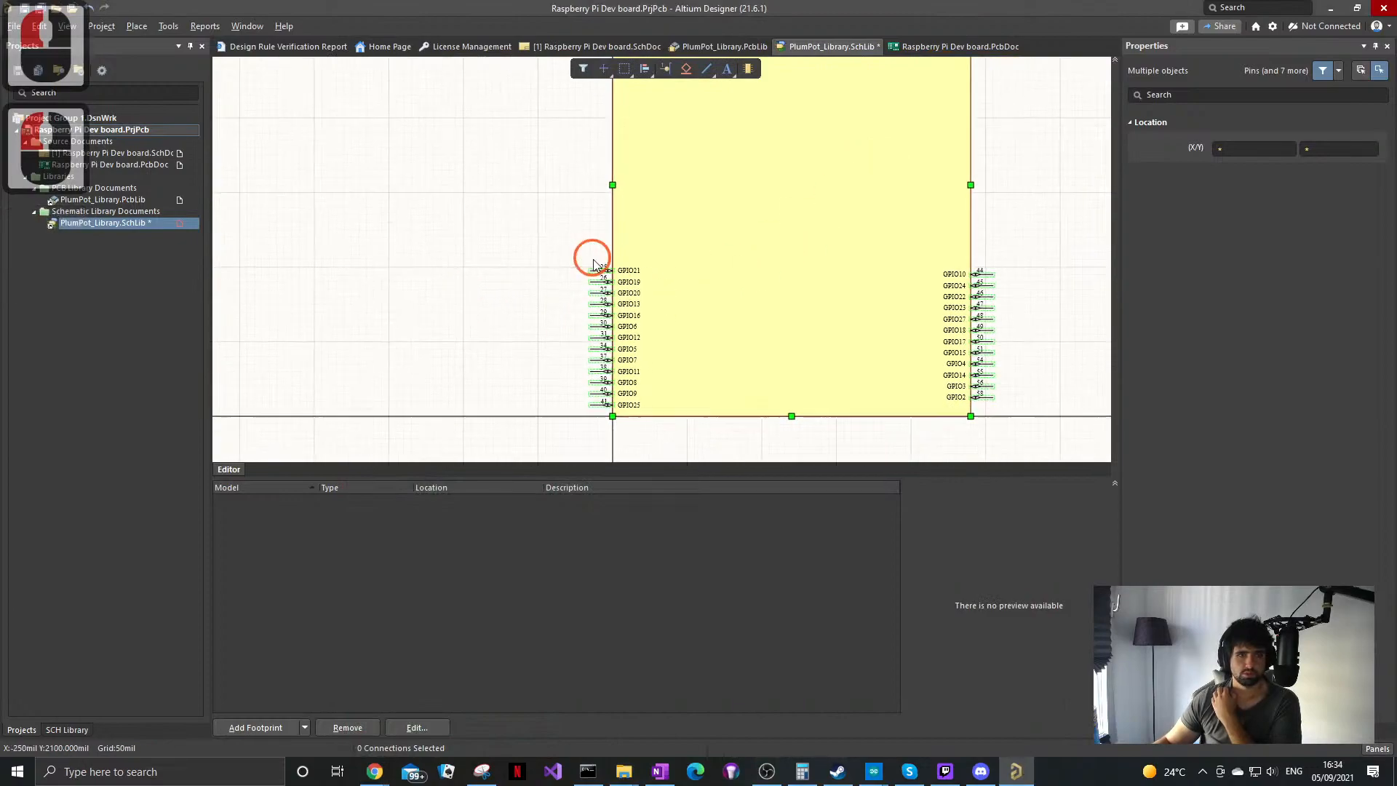
ctrl+scroll(611, 251, down, 4)
right_drag(612, 257, 583, 333)
ctrl+scroll(647, 243, up, 5)
drag(641, 165, 397, 329)
ctrl+scroll(542, 300, down, 2)
right_drag(539, 303, 803, 137)
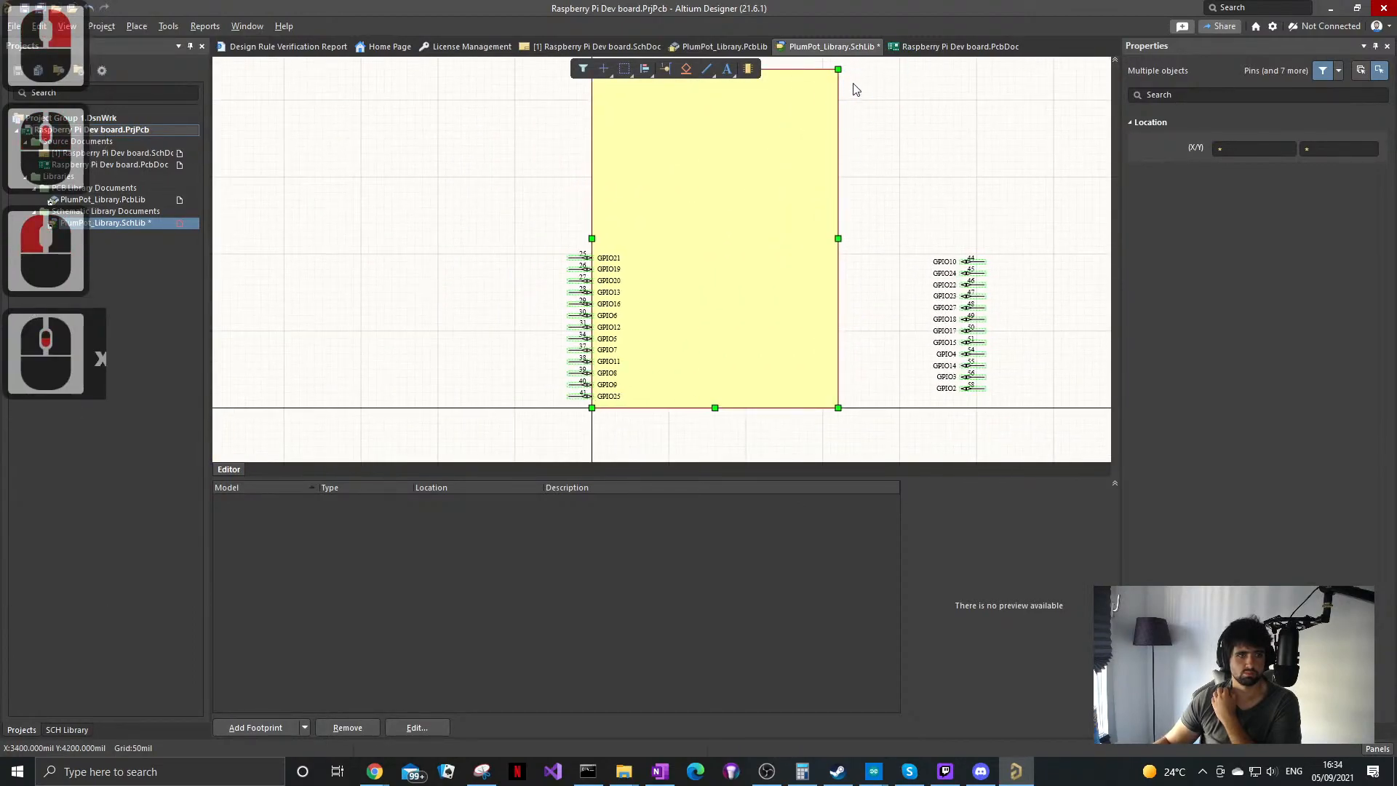
drag(838, 69, 726, 232)
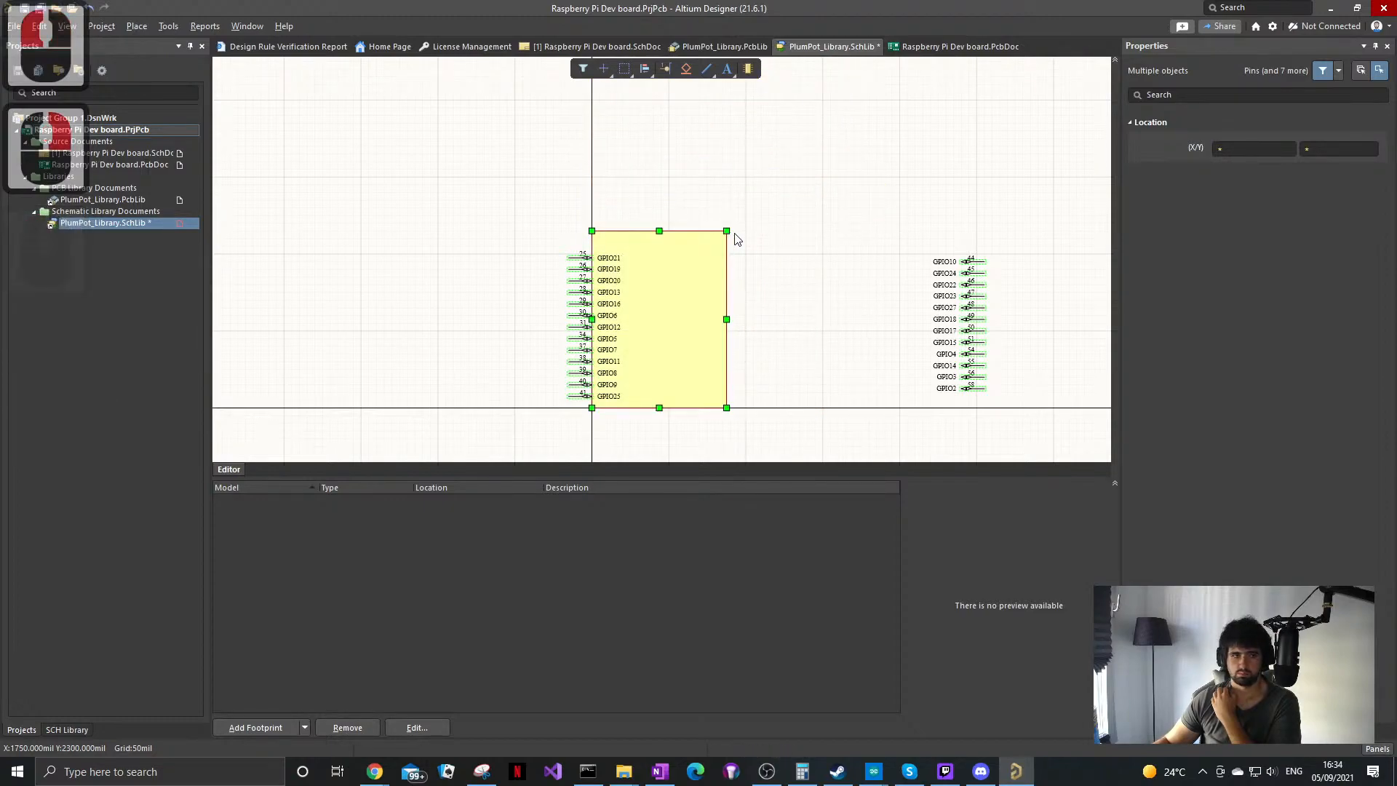
Step: Move pins 44 to 58 together onto the shrunken body's right edge, with pin 44 level with pin 26
drag(968, 252, 751, 364)
ctrl+scroll(752, 286, up, 5)
ctrl+scroll(768, 285, down, 2)
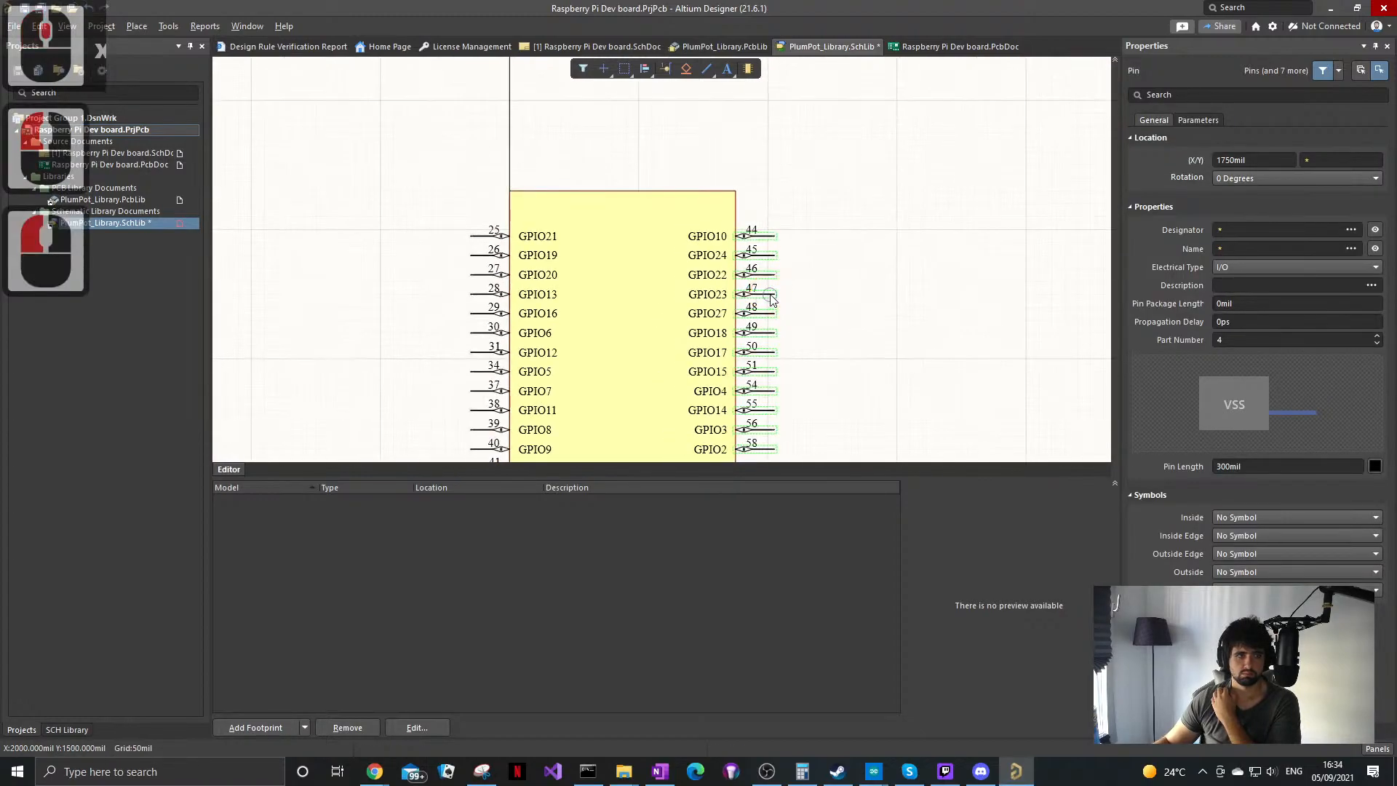
right_drag(769, 288, 801, 102)
drag(794, 222, 805, 284)
ctrl+scroll(836, 181, down, 5)
ctrl+scroll(770, 271, up, 6)
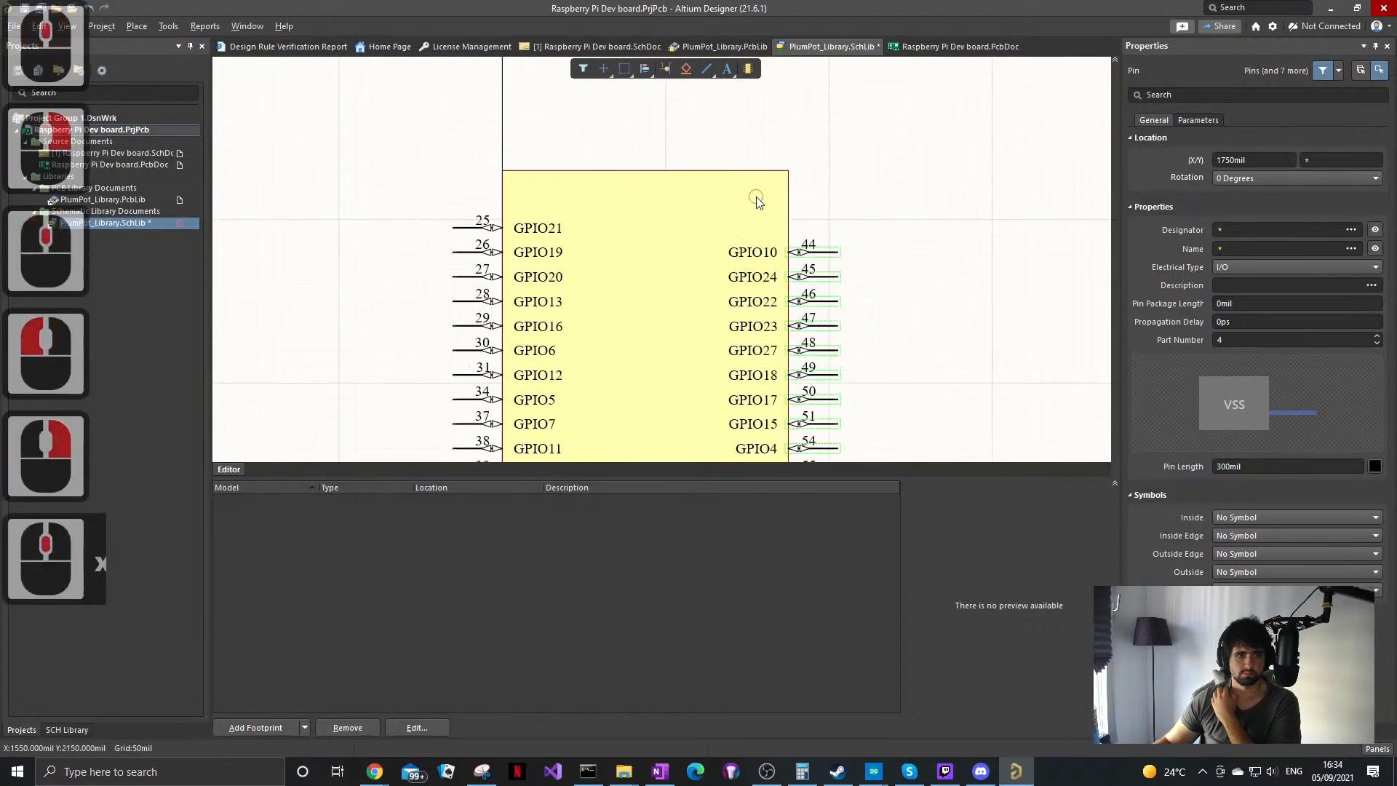
Step: Lower the top edge of Part D's rectangle to a height of 2050 mil
click(786, 167)
drag(786, 167, 786, 211)
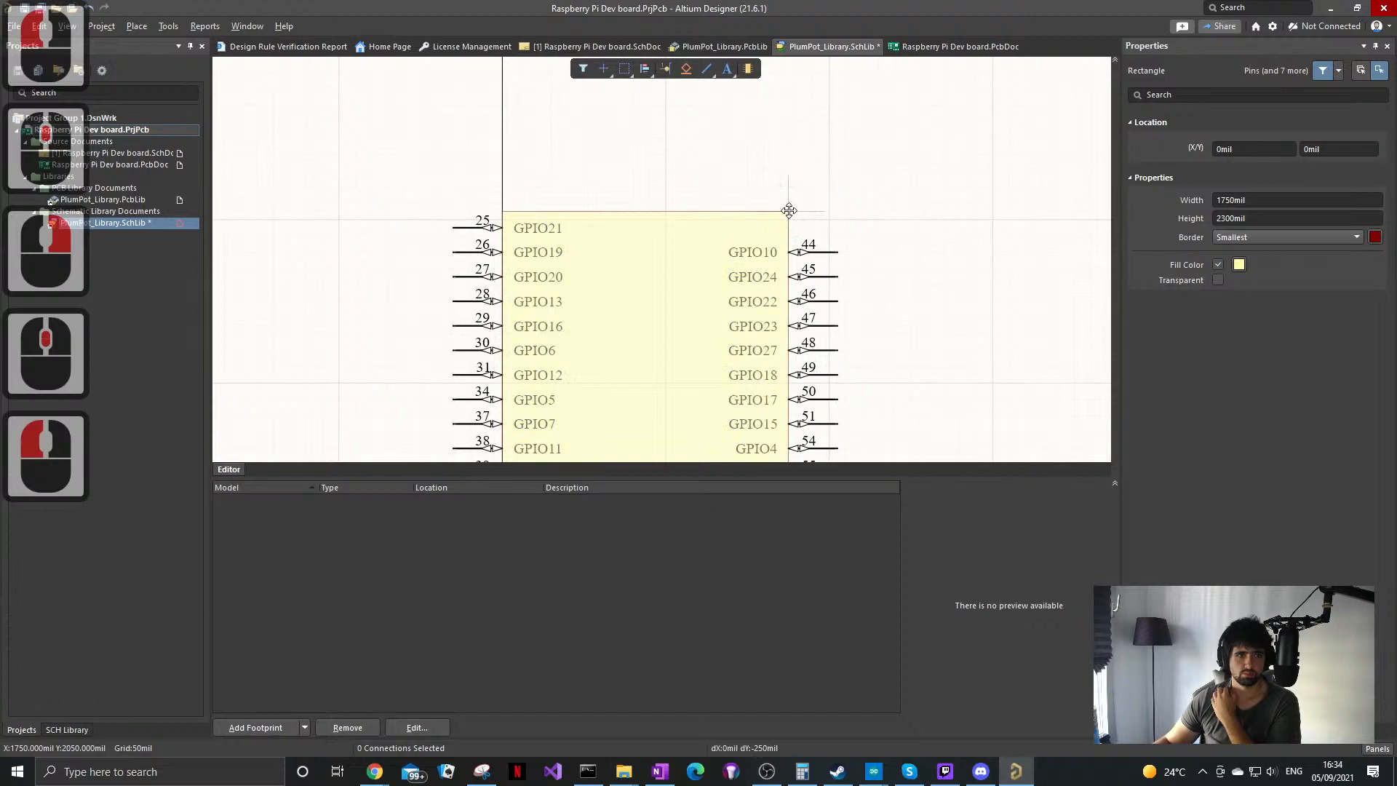
click(874, 192)
scroll(865, 223, down, 9)
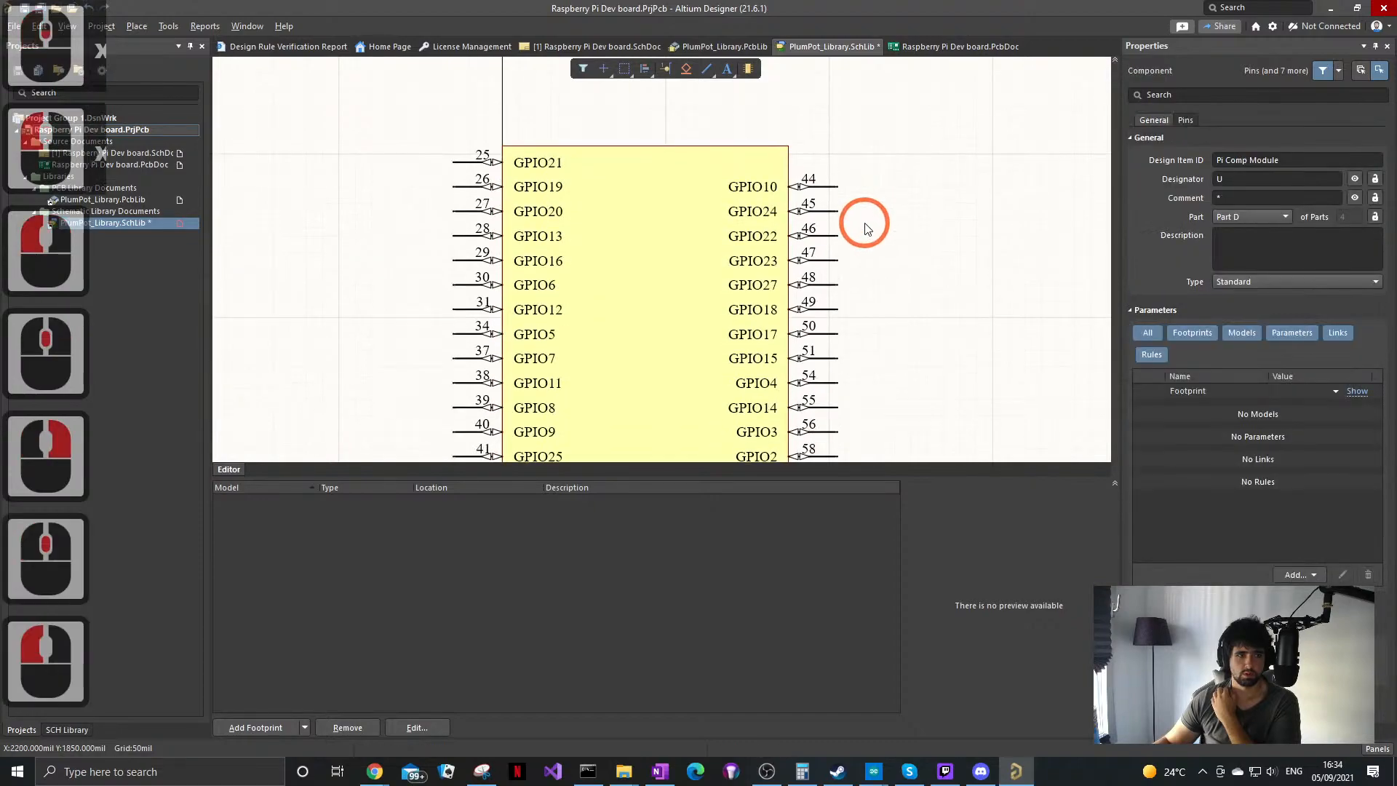
click(786, 366)
drag(789, 390, 785, 350)
click(982, 168)
ctrl+scroll(978, 203, down, 4)
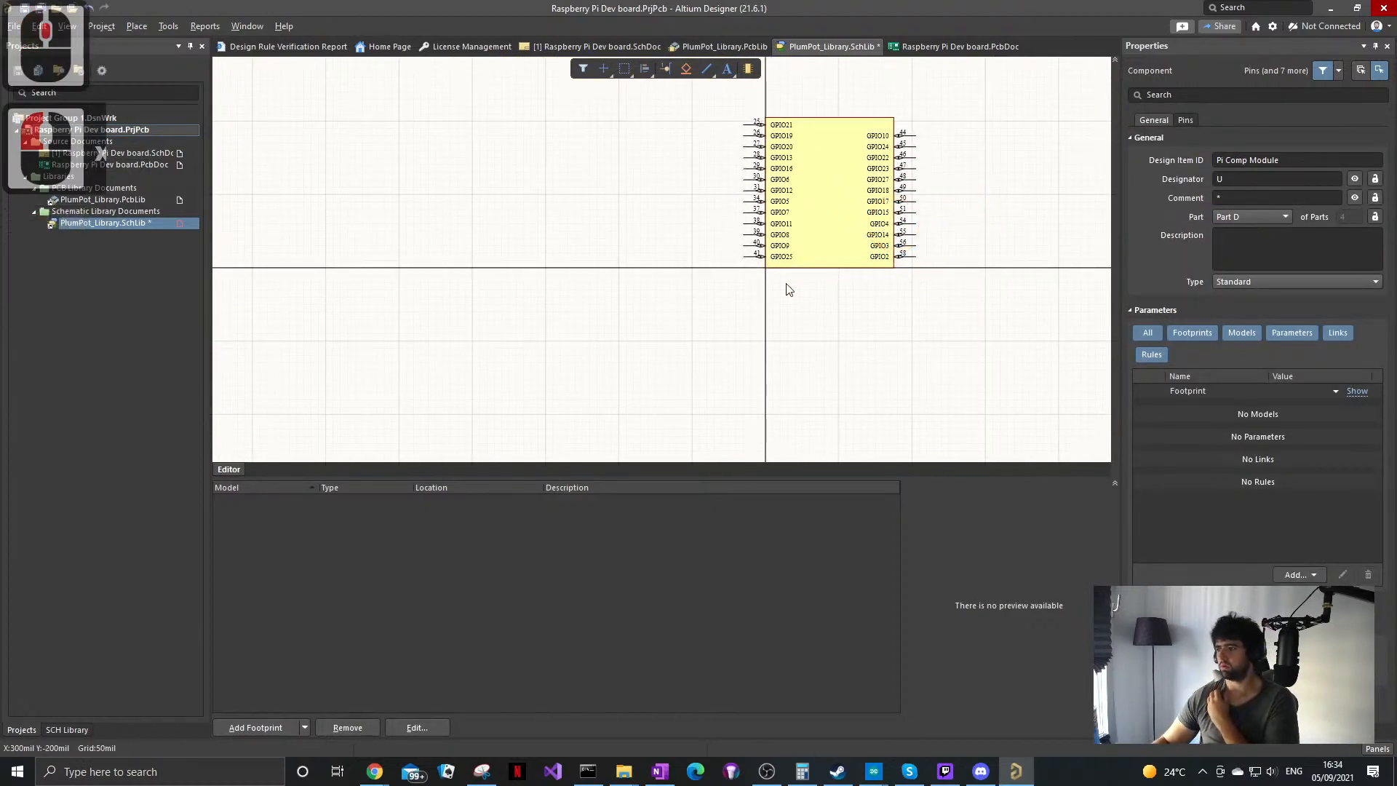
ctrl+scroll(777, 265, up, 4)
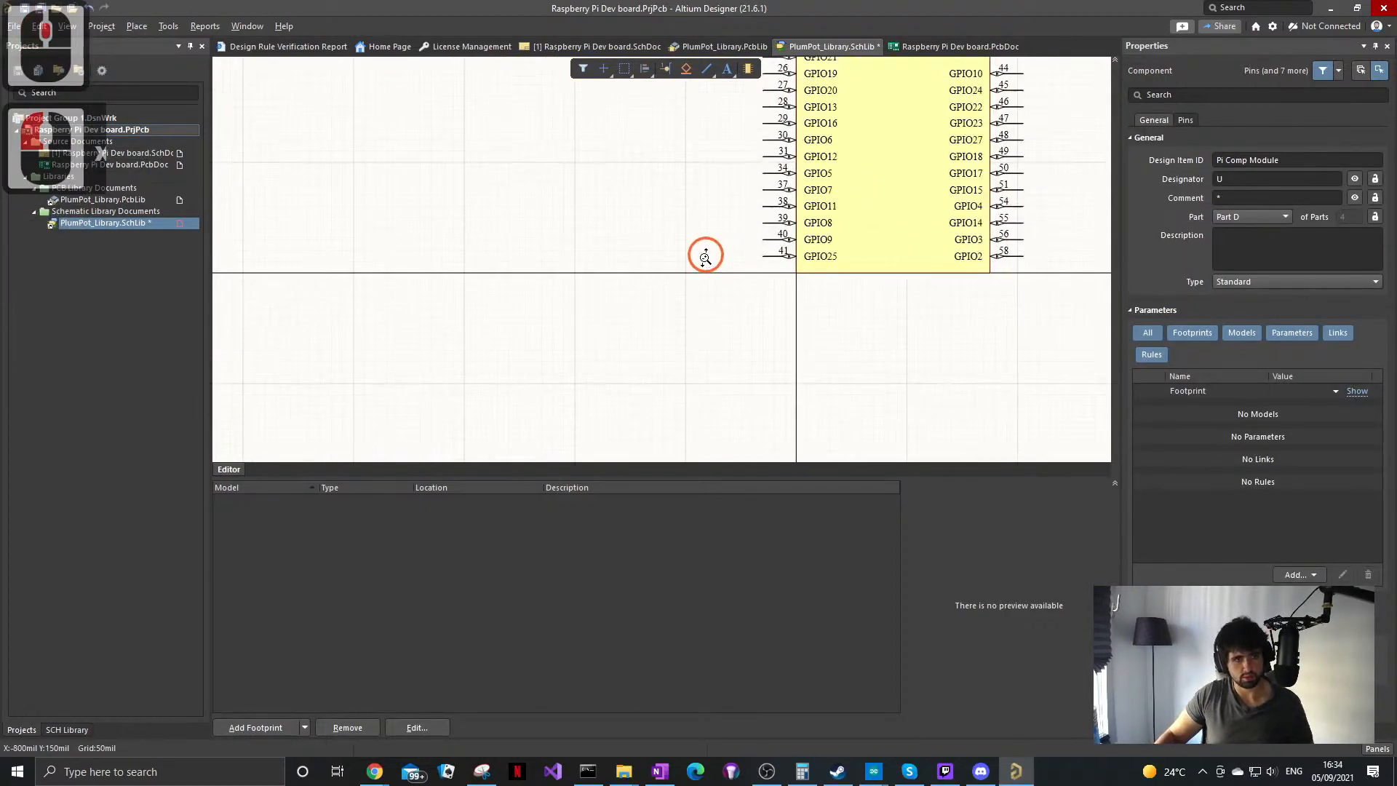
drag(811, 275, 795, 234)
key(x)
key(x)
key(x)
key(x)
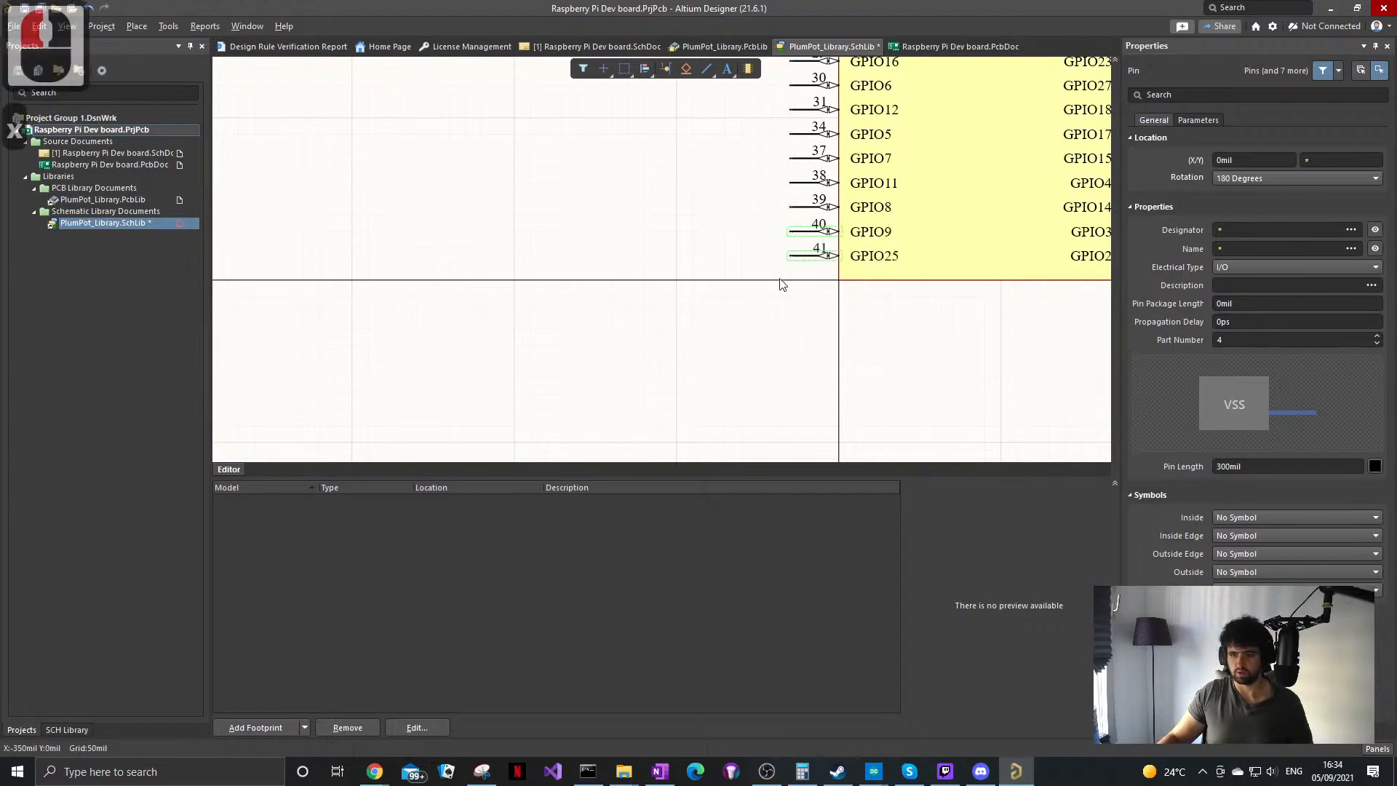
middle_drag(789, 202, 772, 218)
right_drag(767, 219, 725, 236)
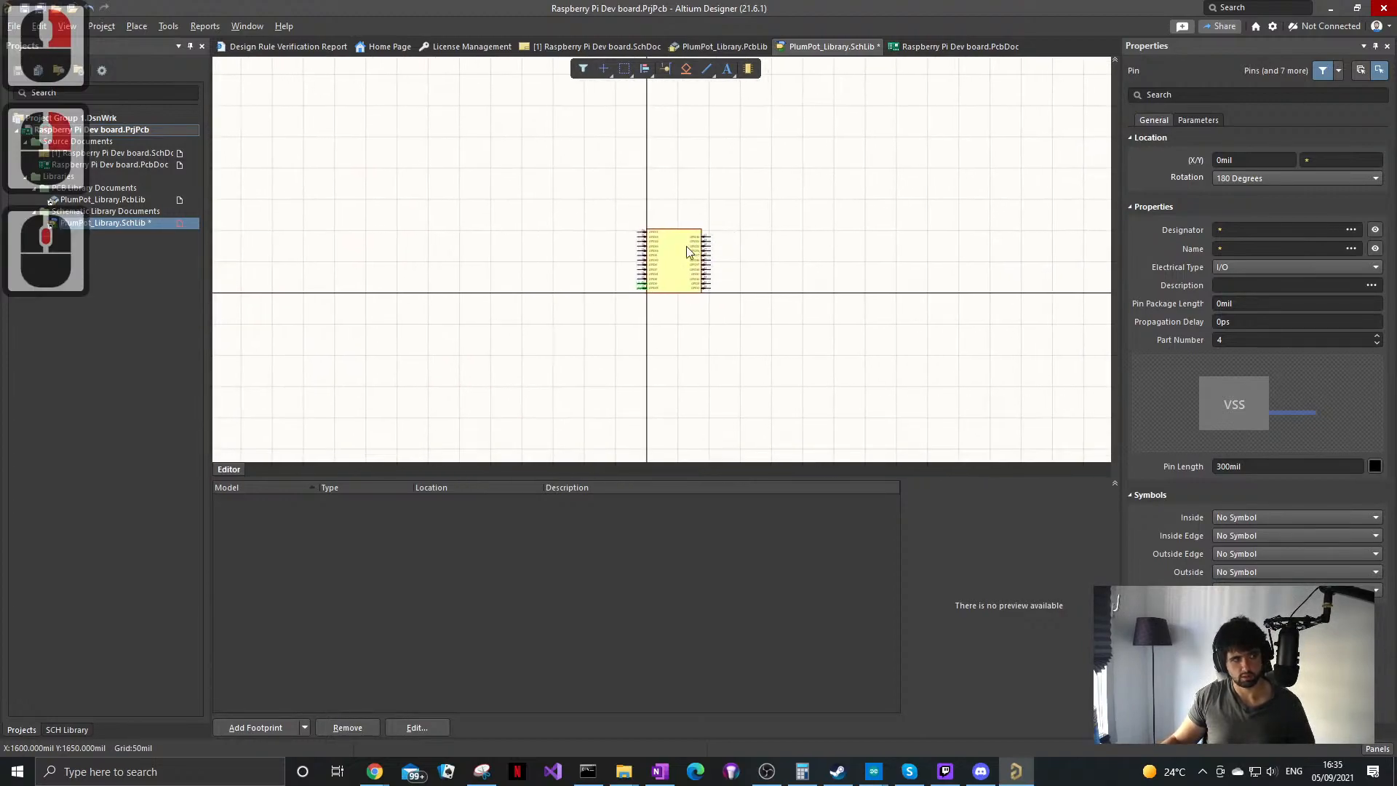
scroll(687, 248, up, 2)
middle_drag(675, 264, 675, 264)
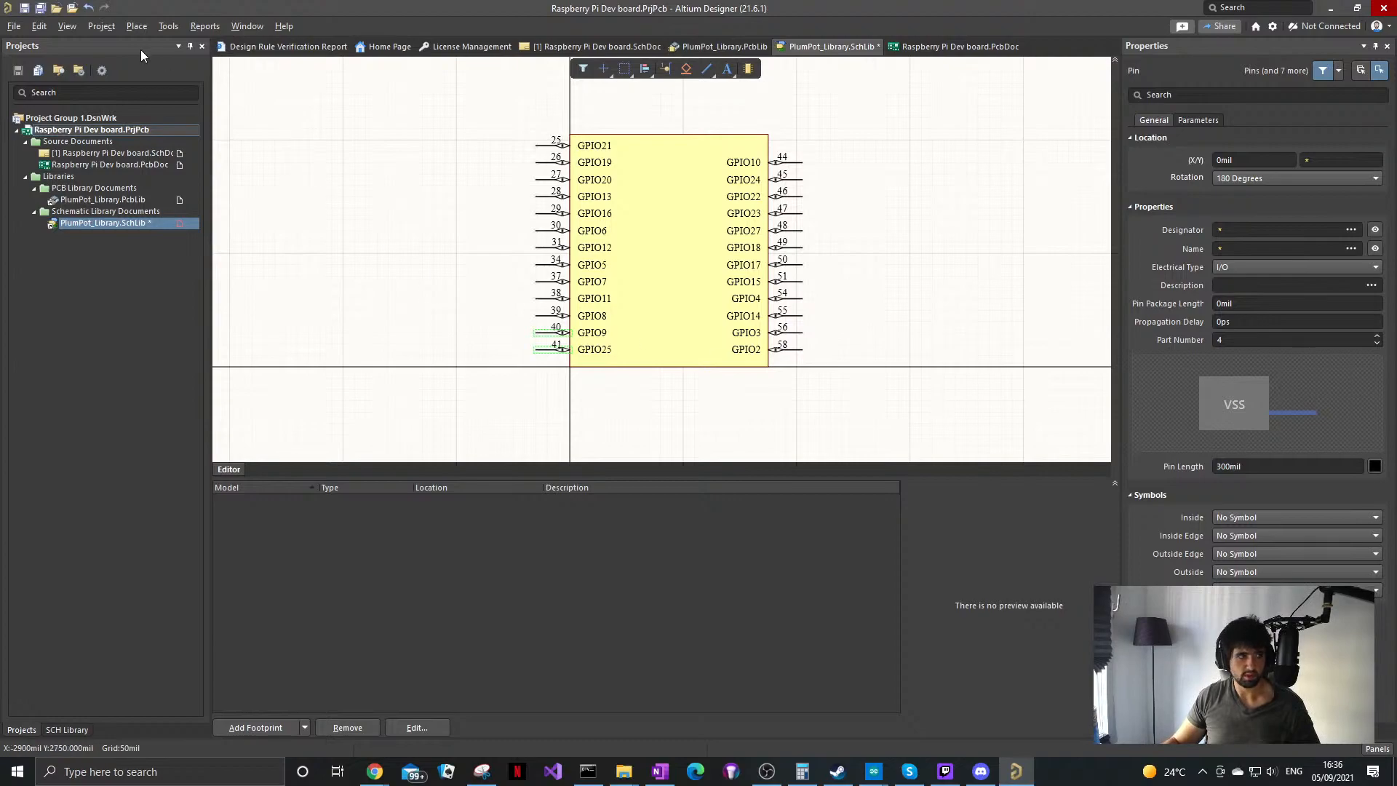
Step: Save the PlumPot_Library.SchLib schematic library and clear the pin selection
click(41, 10)
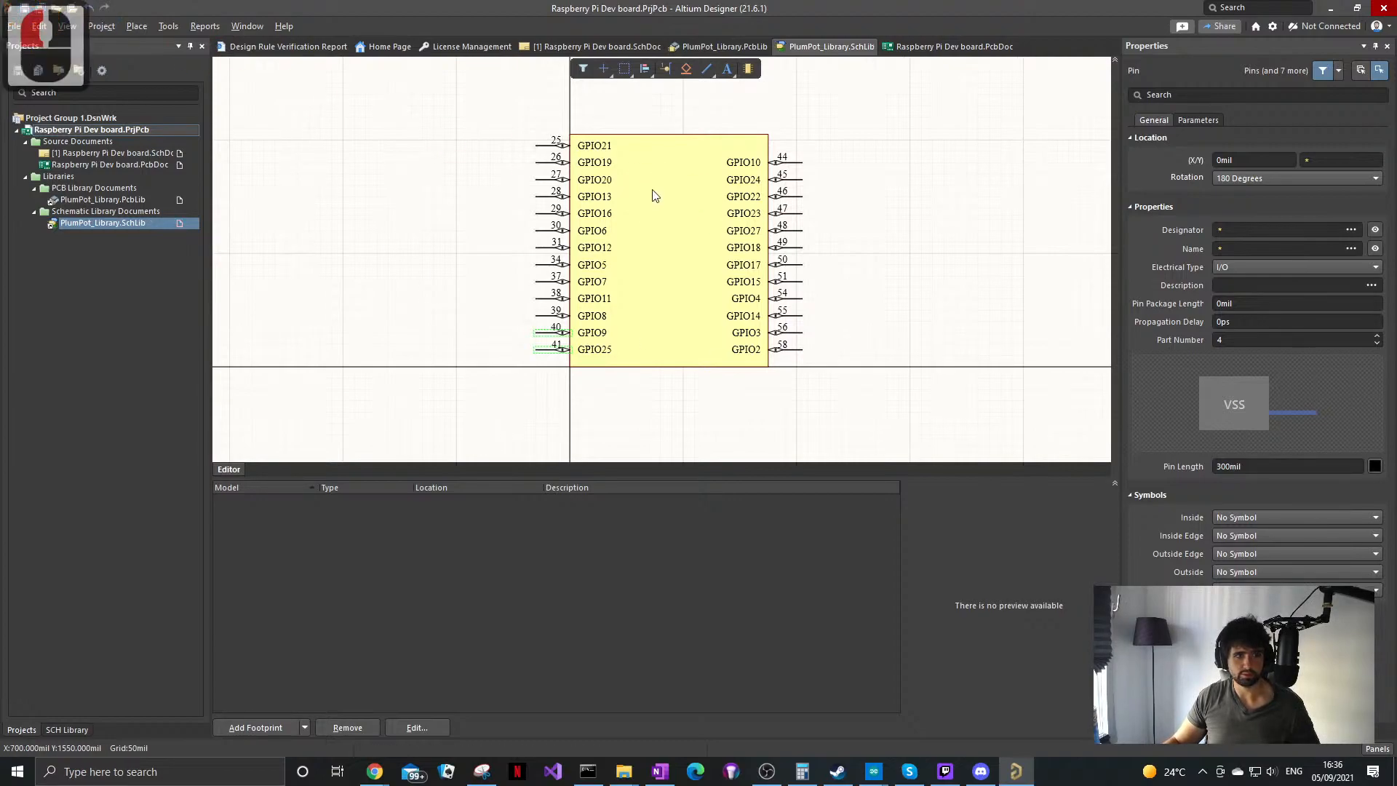
click(558, 374)
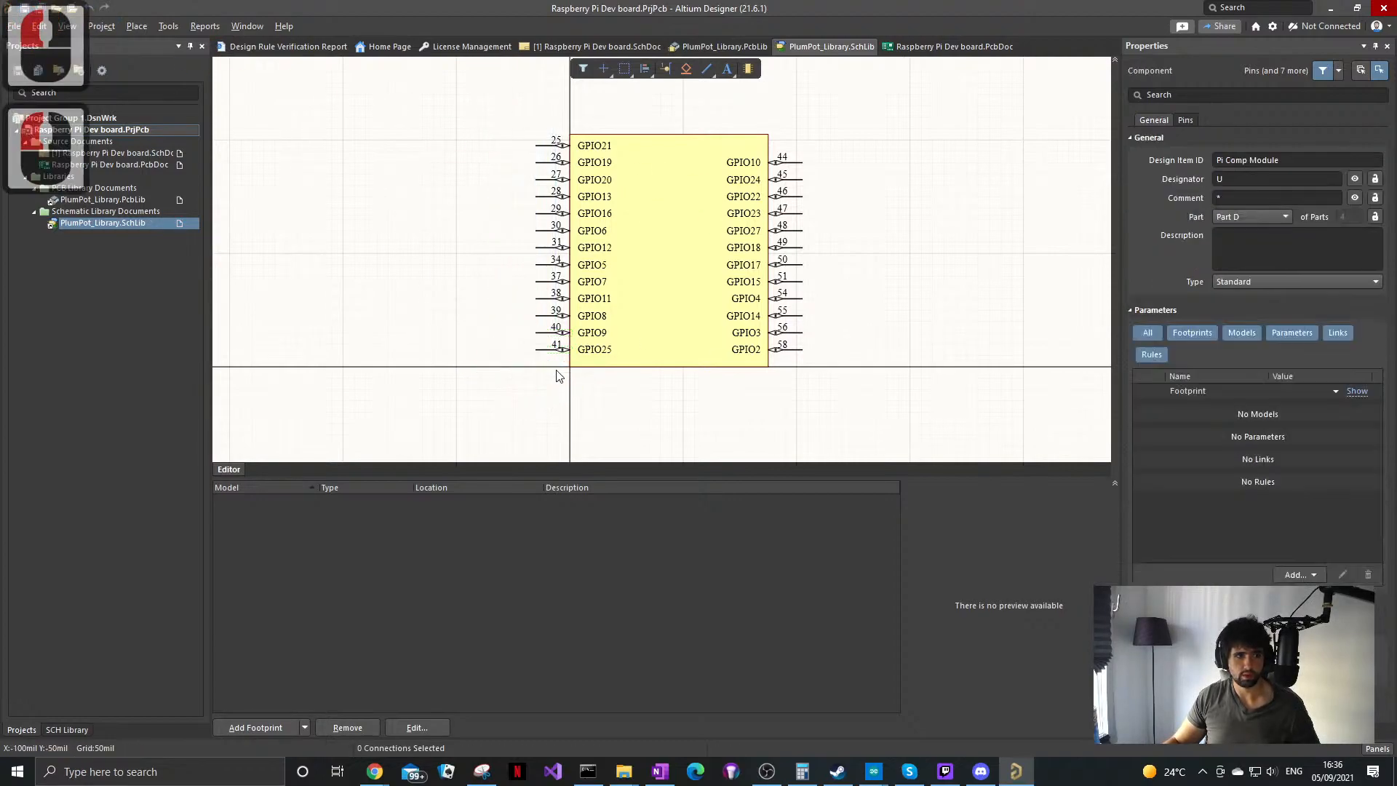
drag(538, 375, 548, 109)
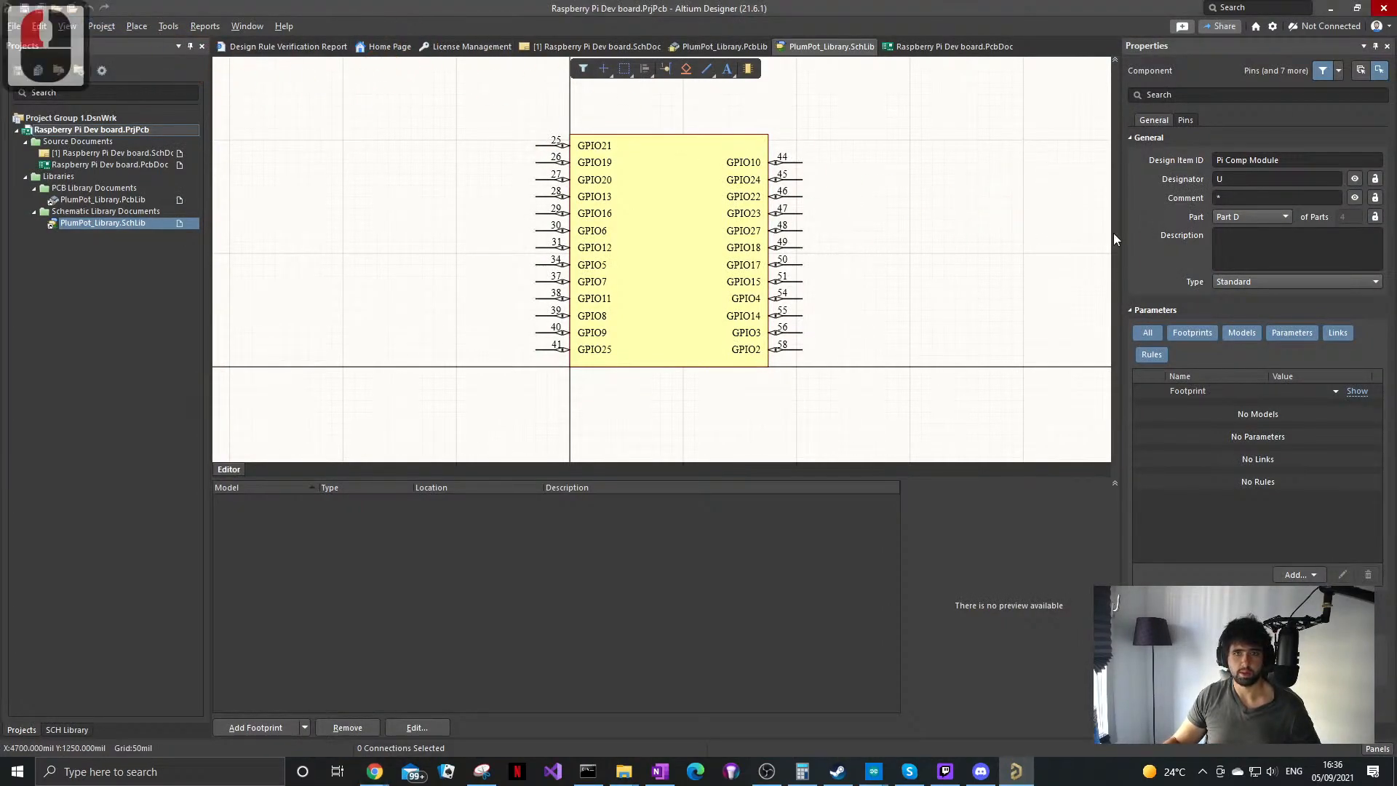
Step: Review Parts A, B and C of the Pi Comp Module symbol one after another and return to Part D
click(1269, 218)
click(1220, 243)
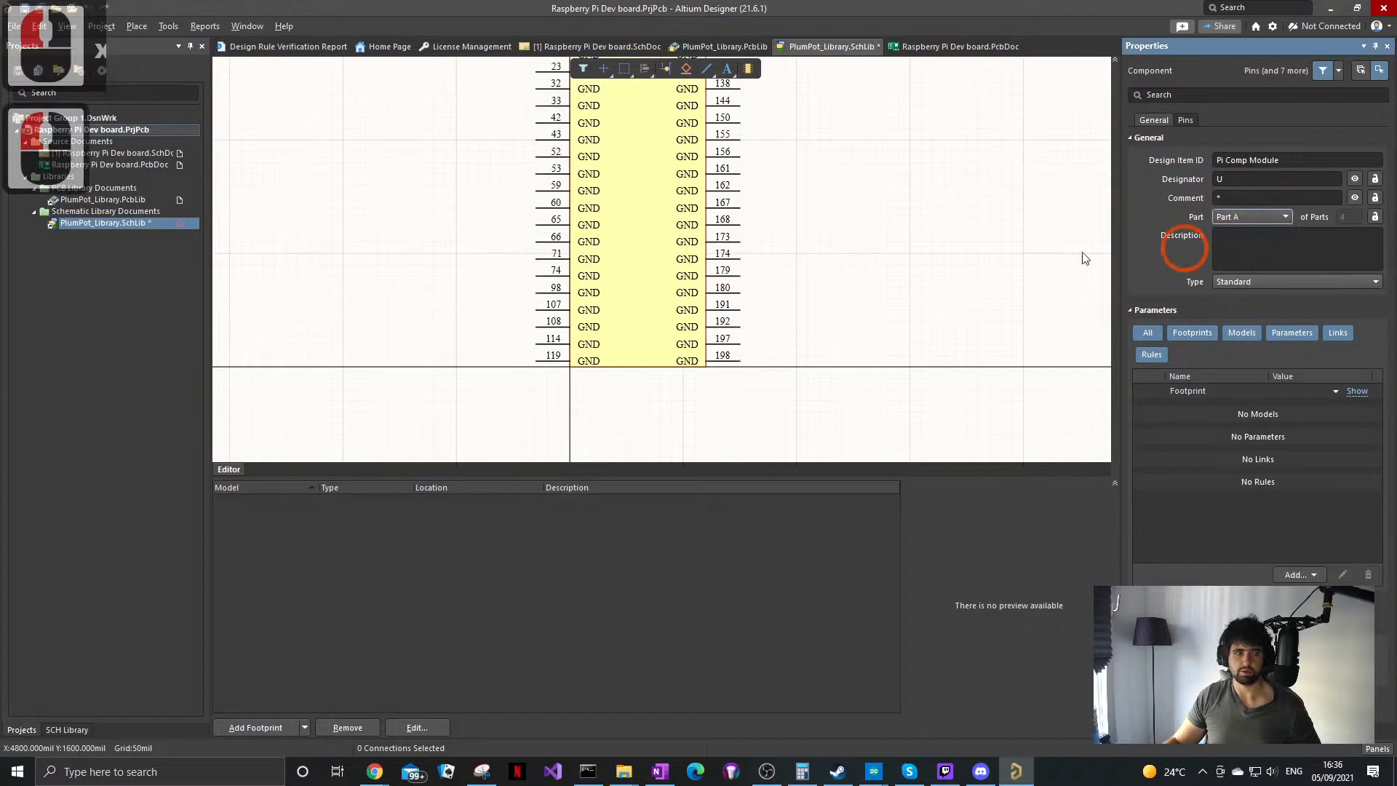
ctrl+scroll(804, 228, down, 5)
click(1229, 217)
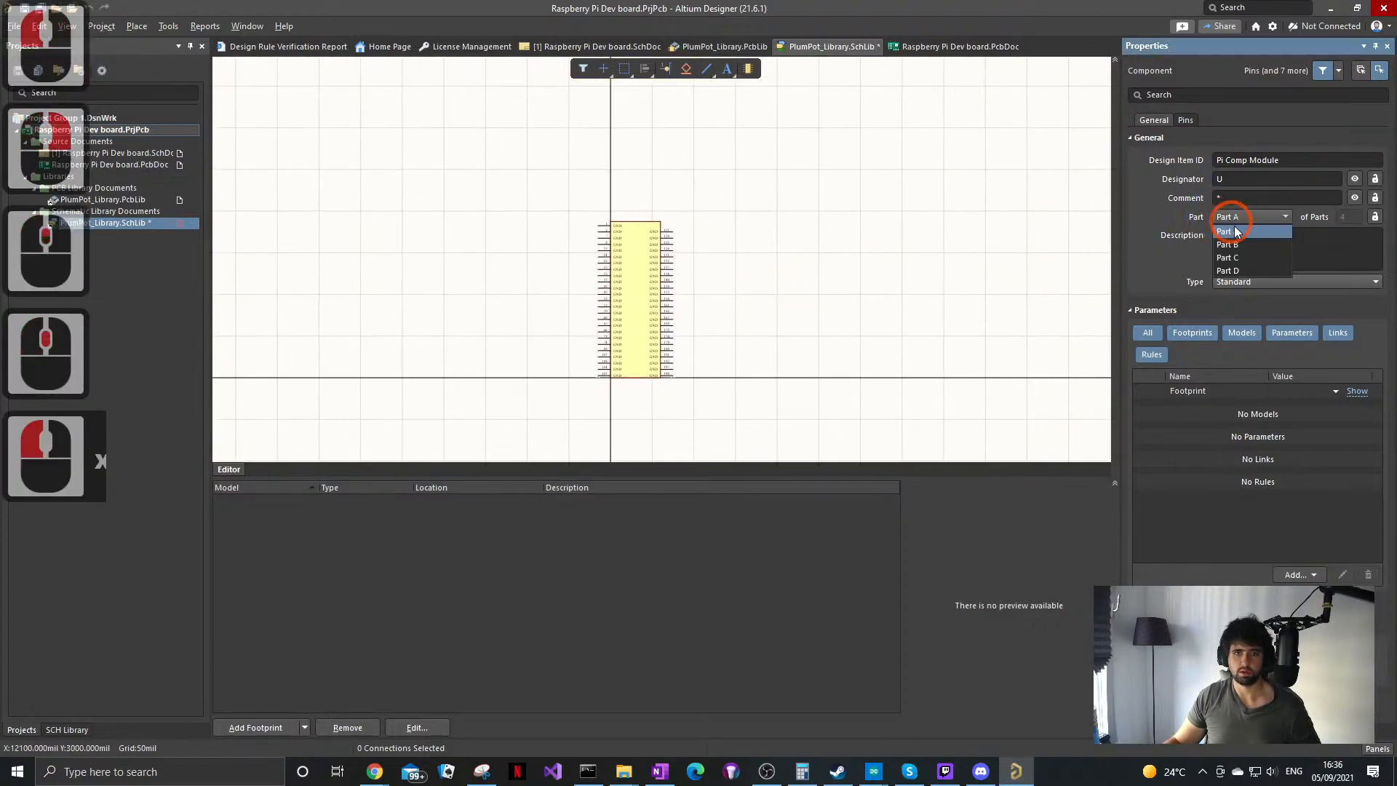
click(1227, 244)
ctrl+scroll(632, 368, up, 4)
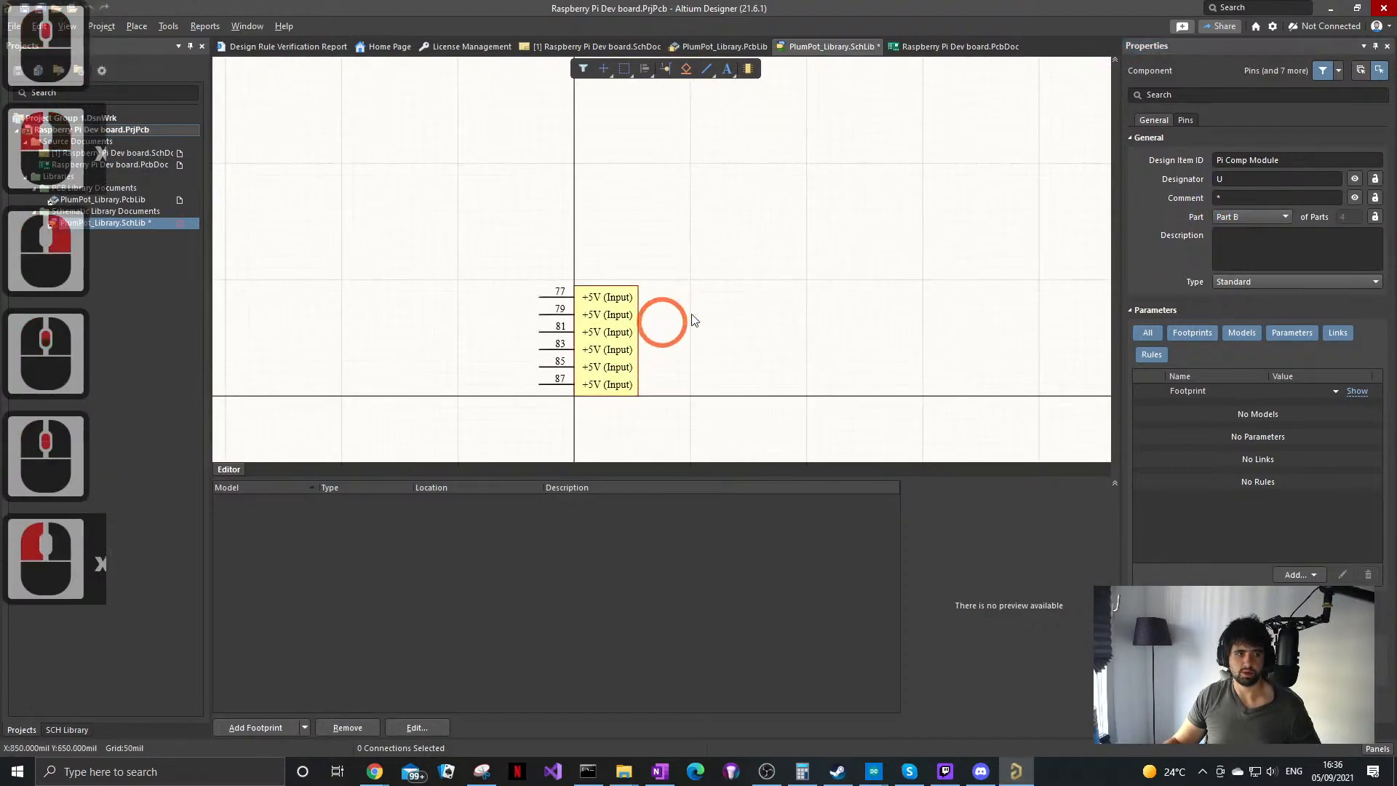
click(1284, 218)
click(1236, 255)
ctrl+scroll(800, 309, up, 3)
click(1281, 215)
click(1237, 265)
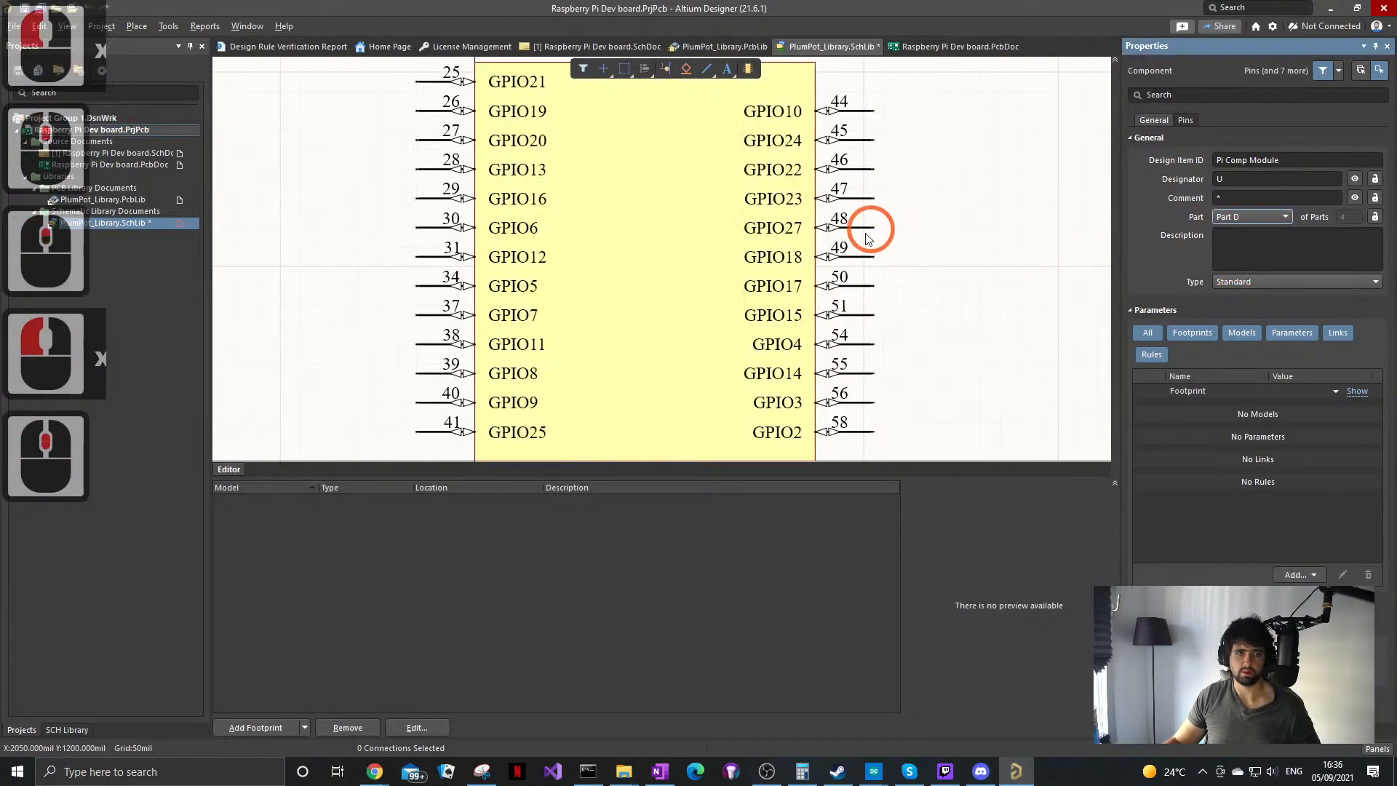
Step: Clear the selection on Part D and save the PlumPot_Library.SchLib schematic library
ctrl+scroll(869, 235, down, 2)
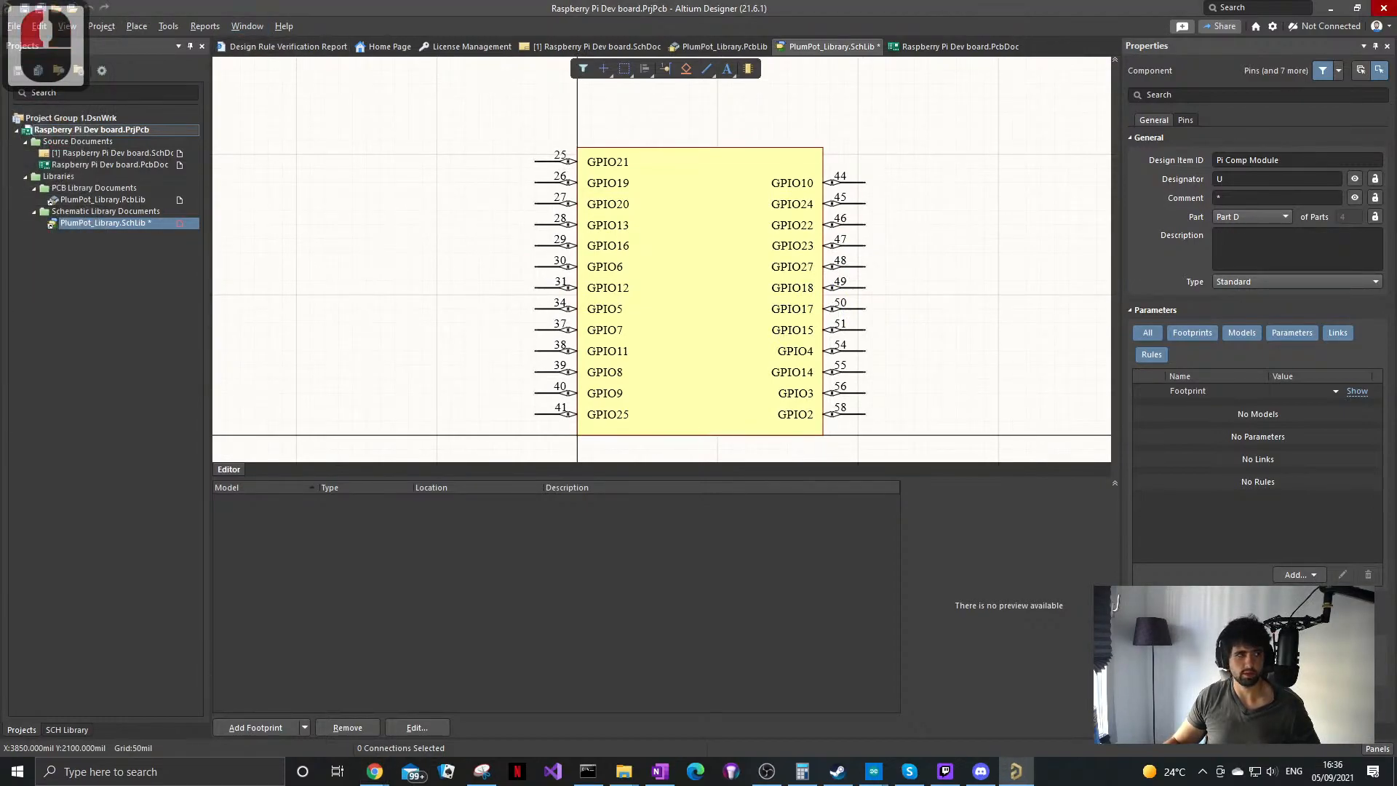
click(447, 206)
key(ctrl+s)
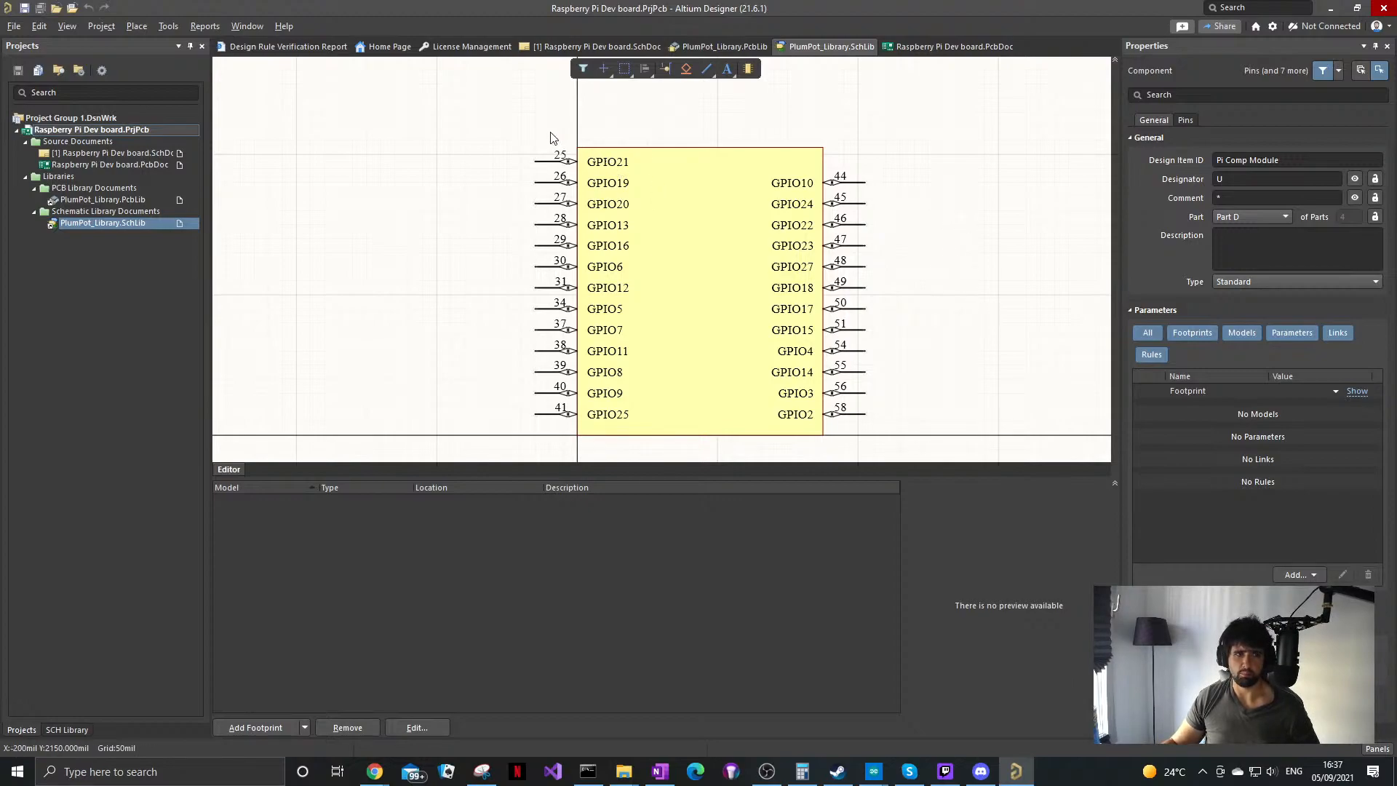
Step: Move pins 25 to 41 and pins 44 to 58 down 50 mil along Part D's body edges and save the library
drag(557, 118, 537, 424)
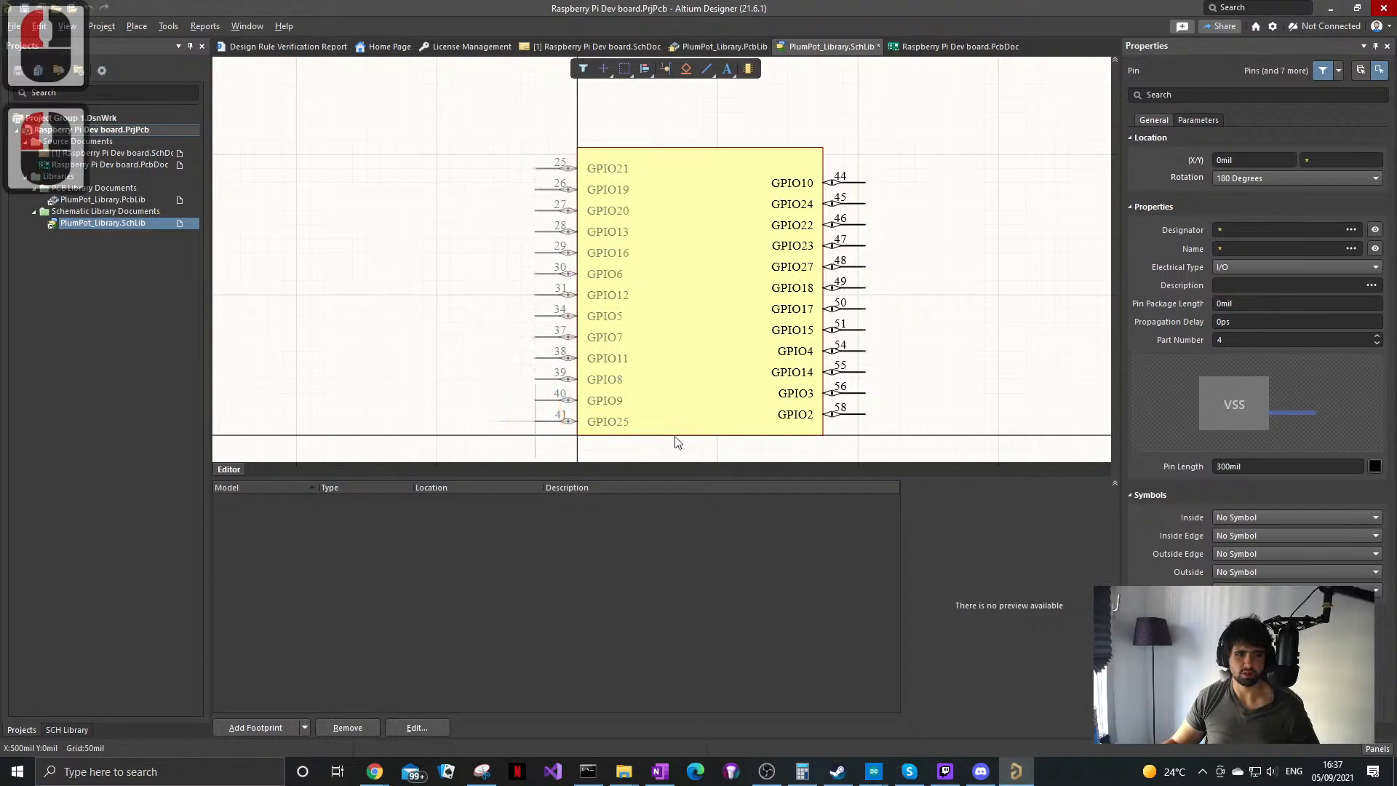
drag(925, 159, 866, 420)
click(894, 365)
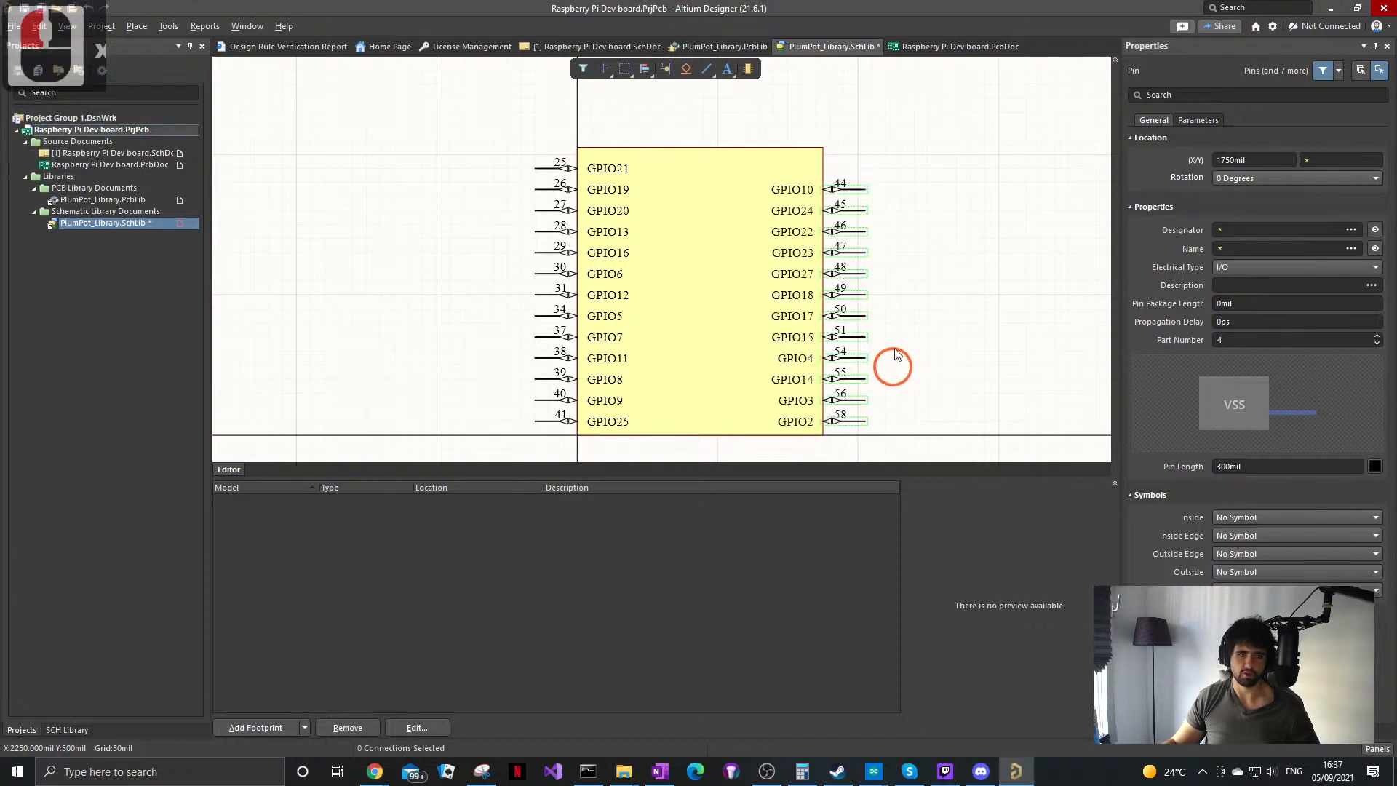
click(897, 162)
click(906, 165)
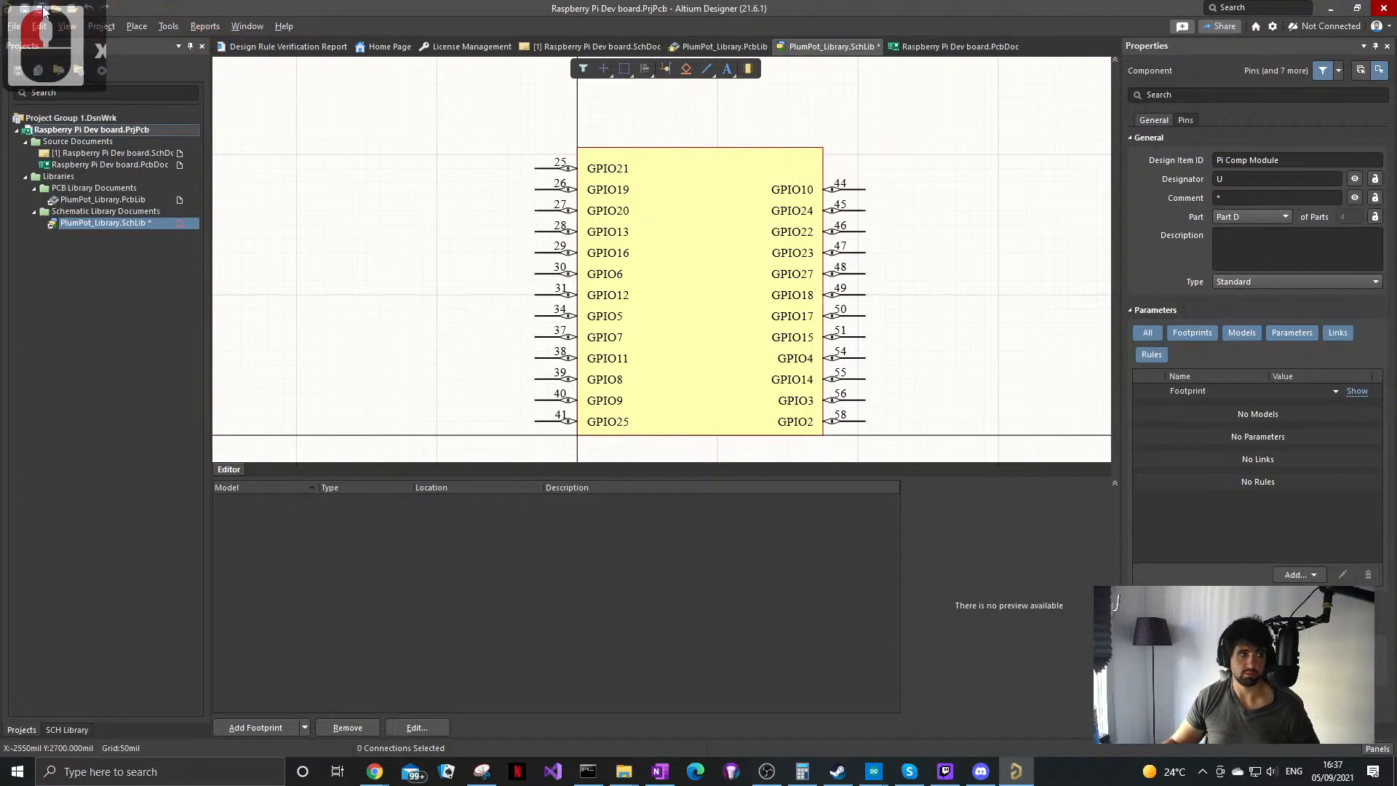
click(29, 9)
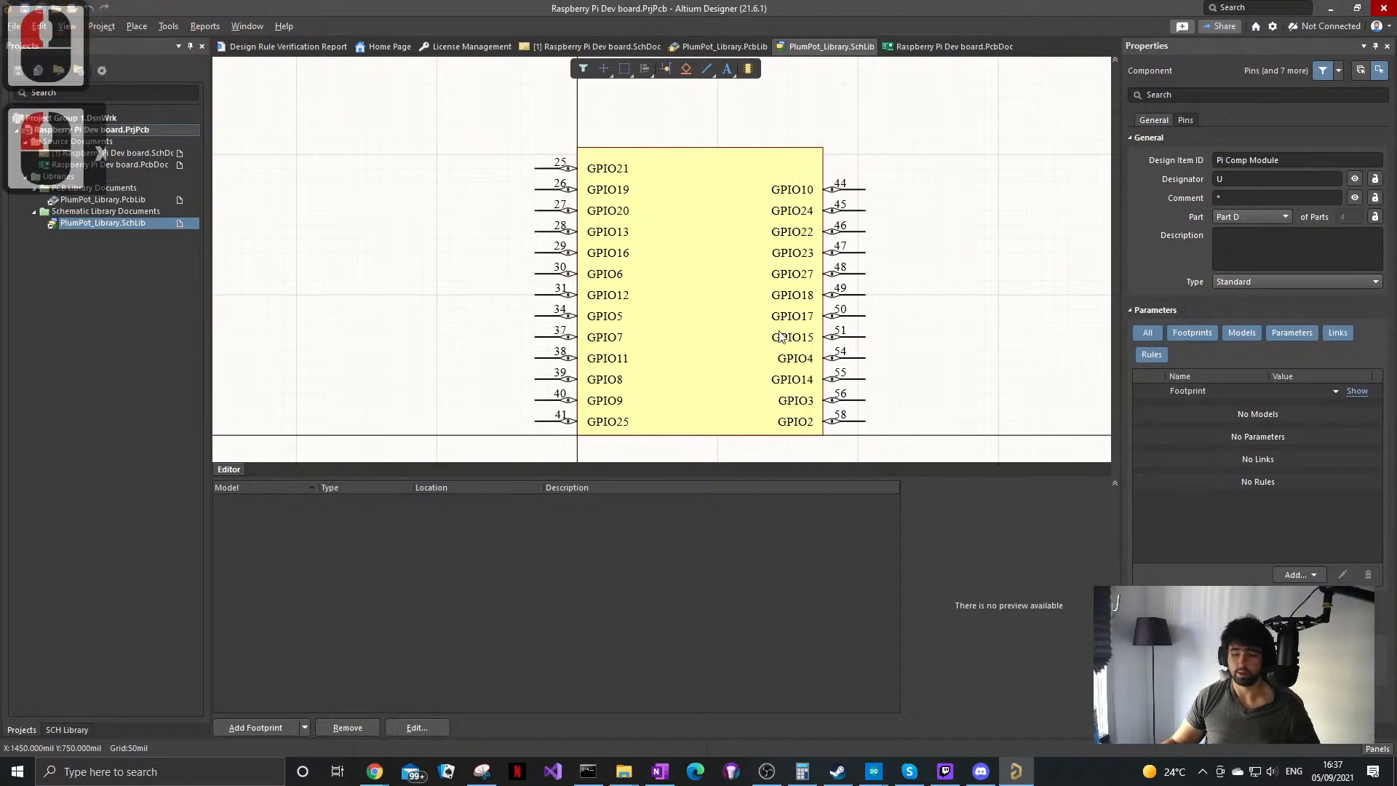